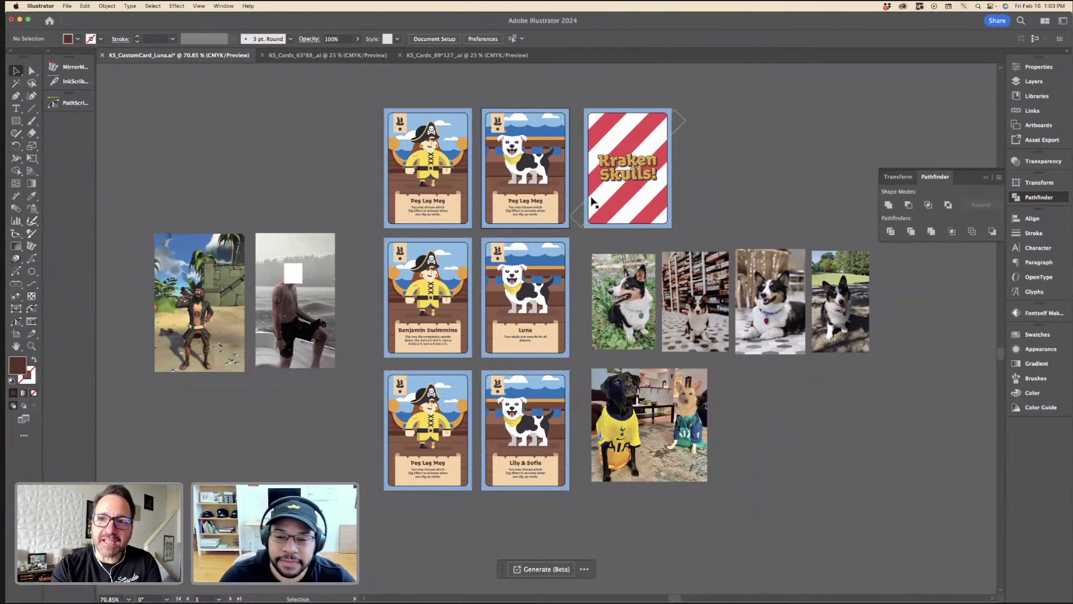
Step: Look over the custom card layouts and the reference photos placed beside them
scroll(515, 207, "up", 4)
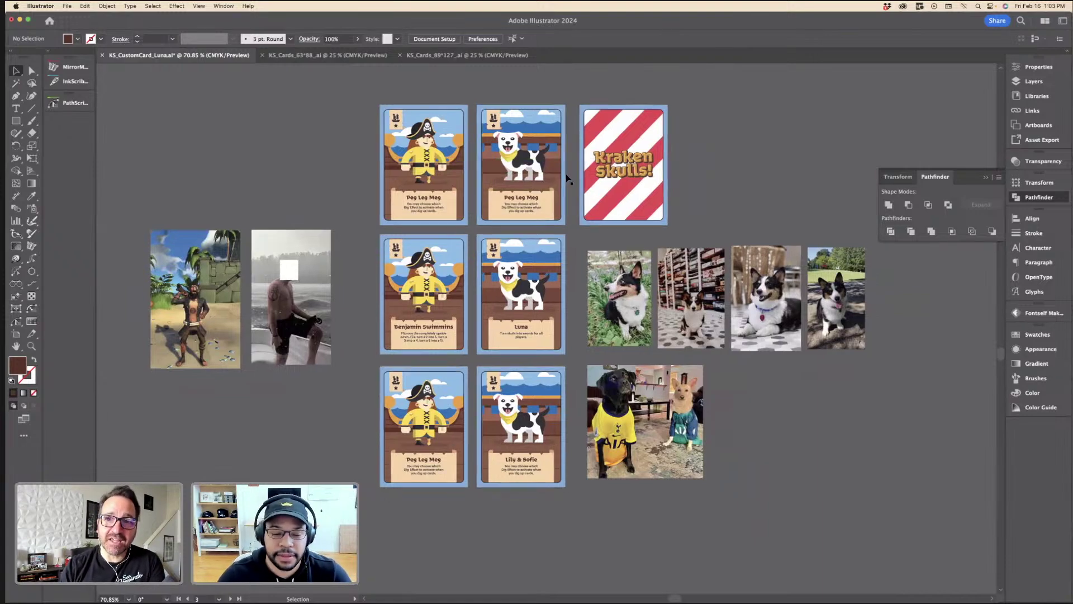
scroll(488, 201, "up", 3)
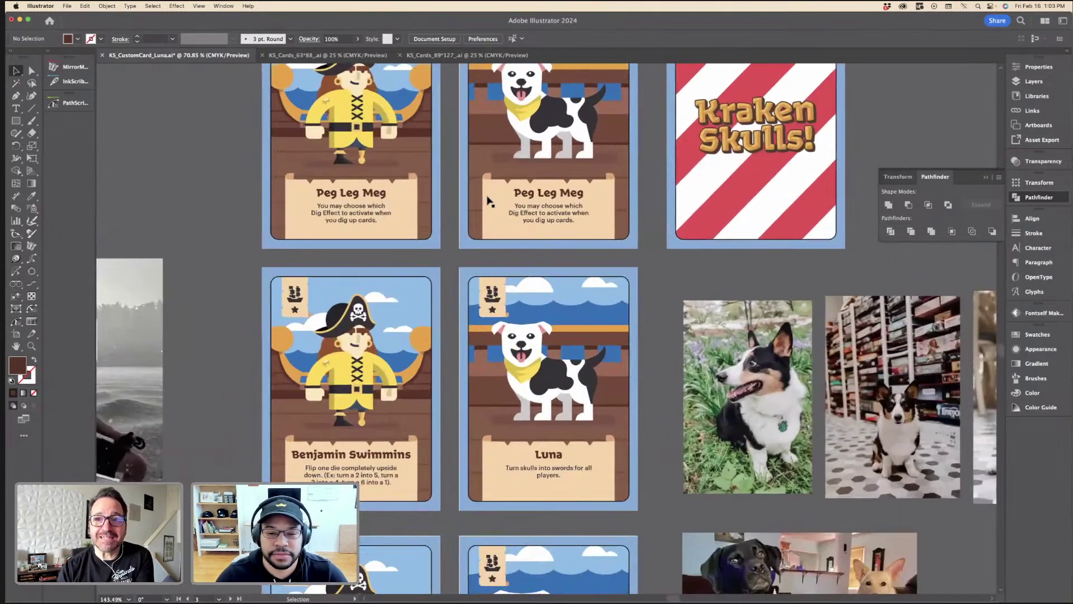
scroll(487, 201, "down", 7)
scroll(487, 202, "down", 1)
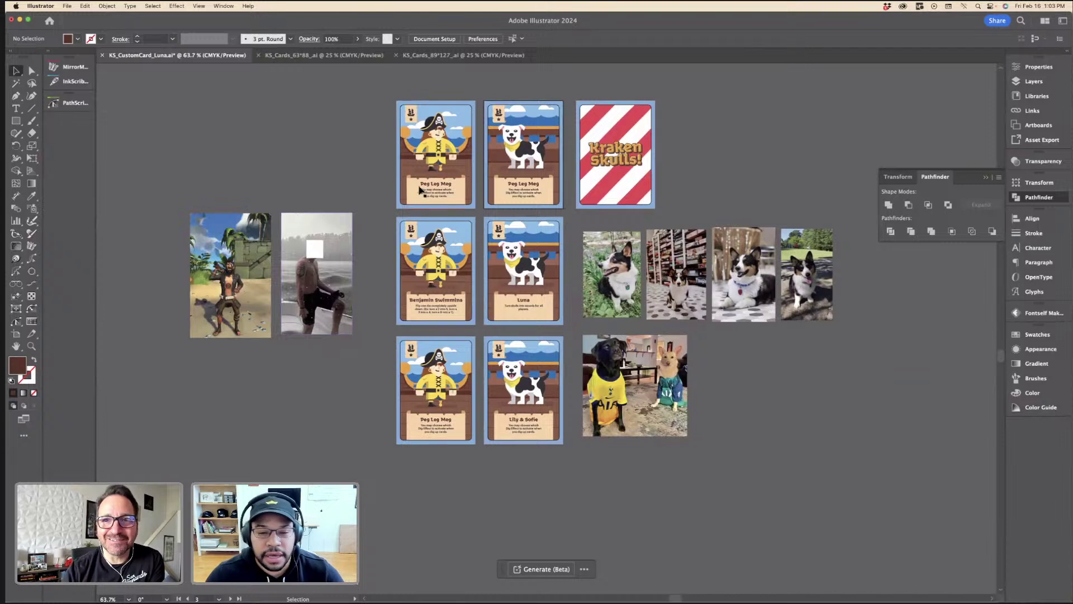
scroll(432, 168, "up", 1)
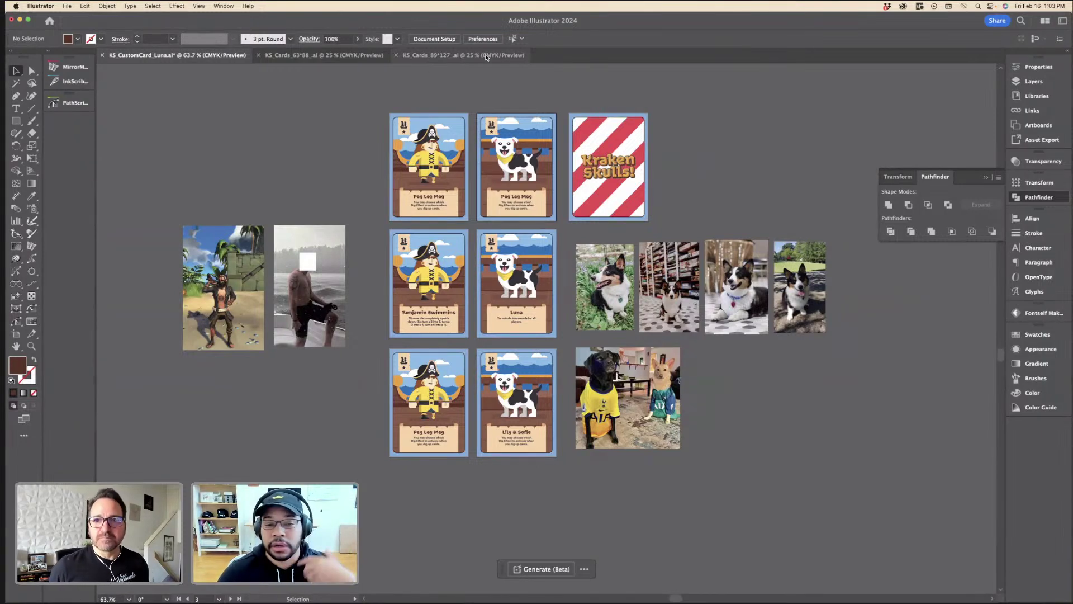
scroll(448, 123, "up", 5)
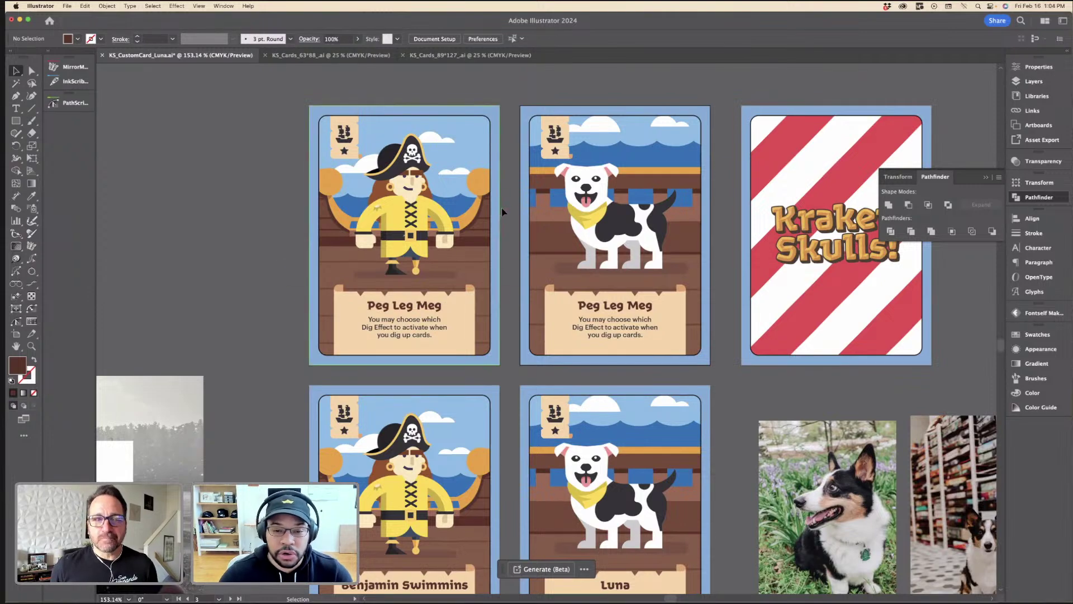
scroll(503, 211, "down", 4)
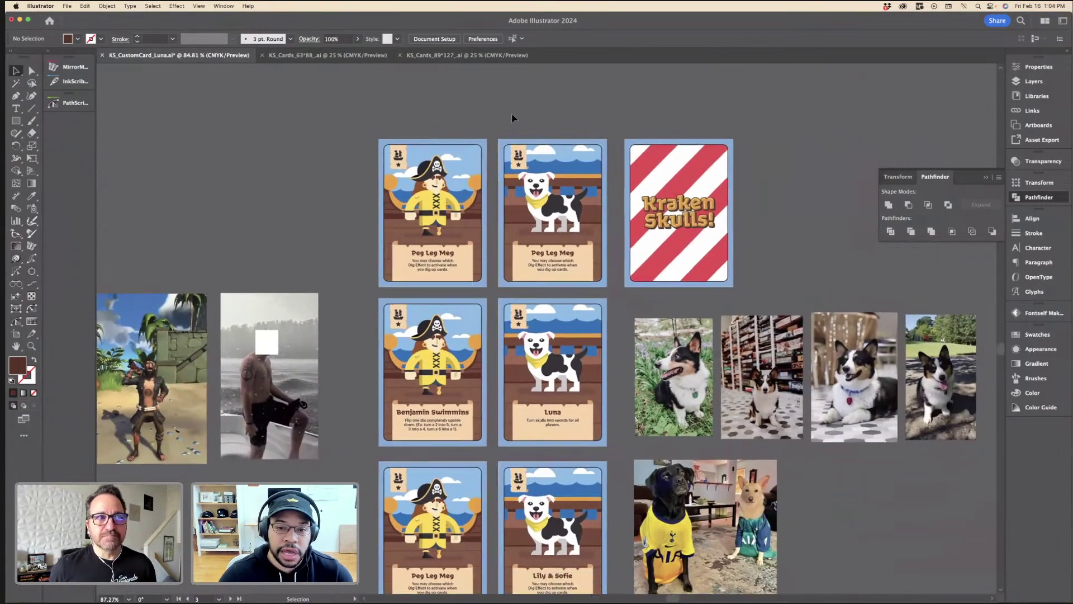
scroll(513, 117, "down", 2)
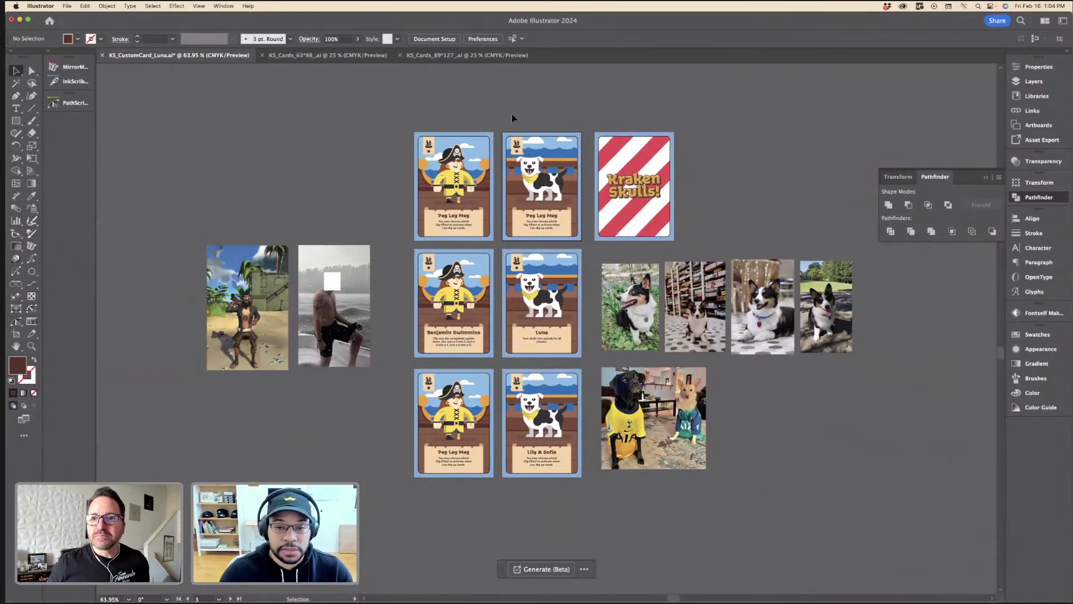
Step: Switch to the KS_Cards_63*88 document and review the treasure and supply cards along its upper rows
left_click(466, 55)
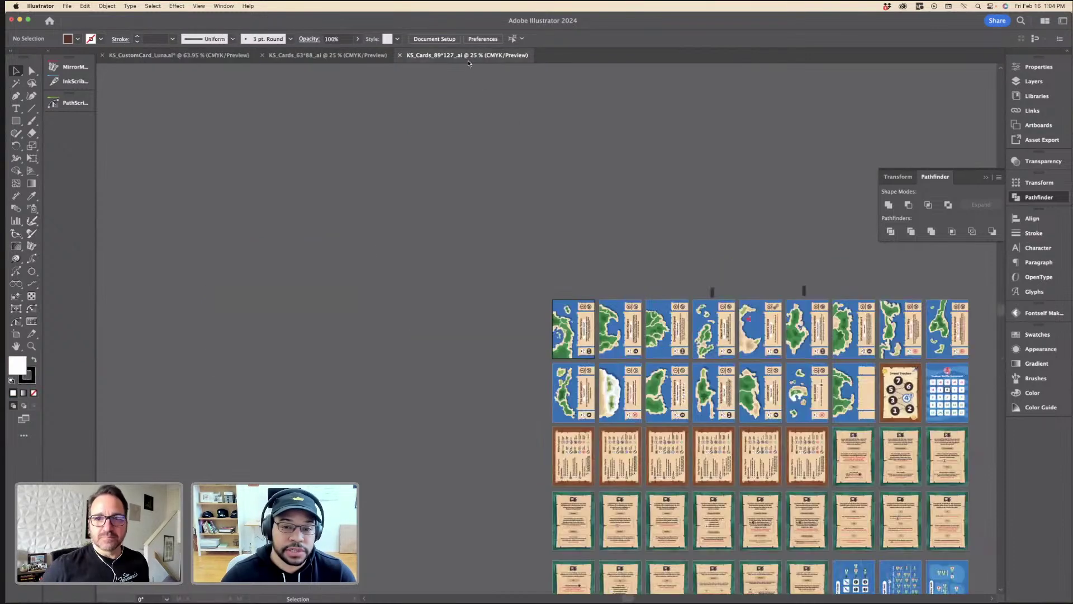
left_click(360, 56)
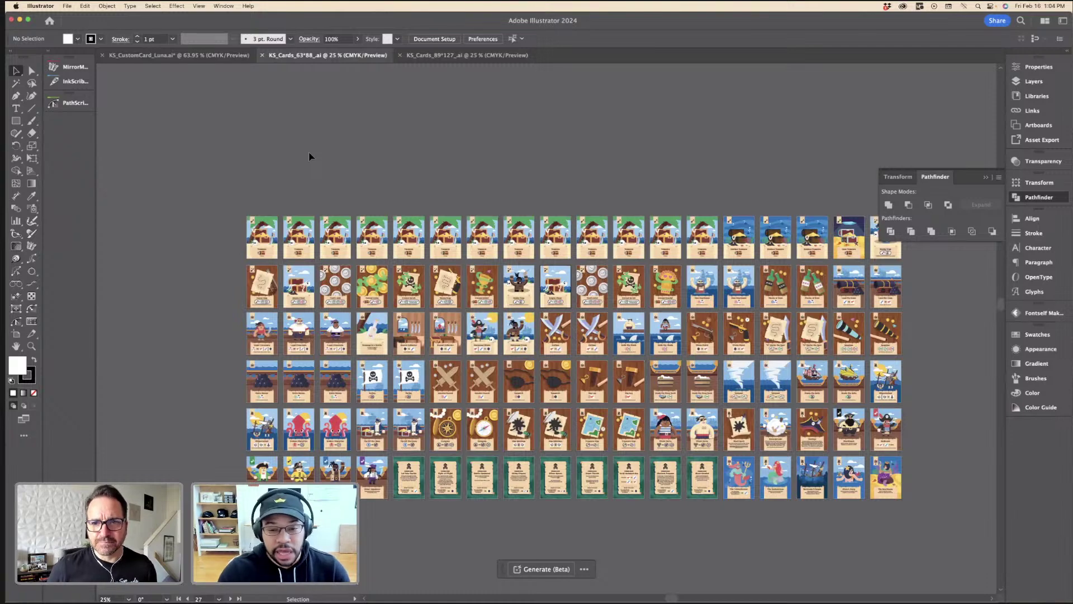
scroll(261, 184, "down", 1)
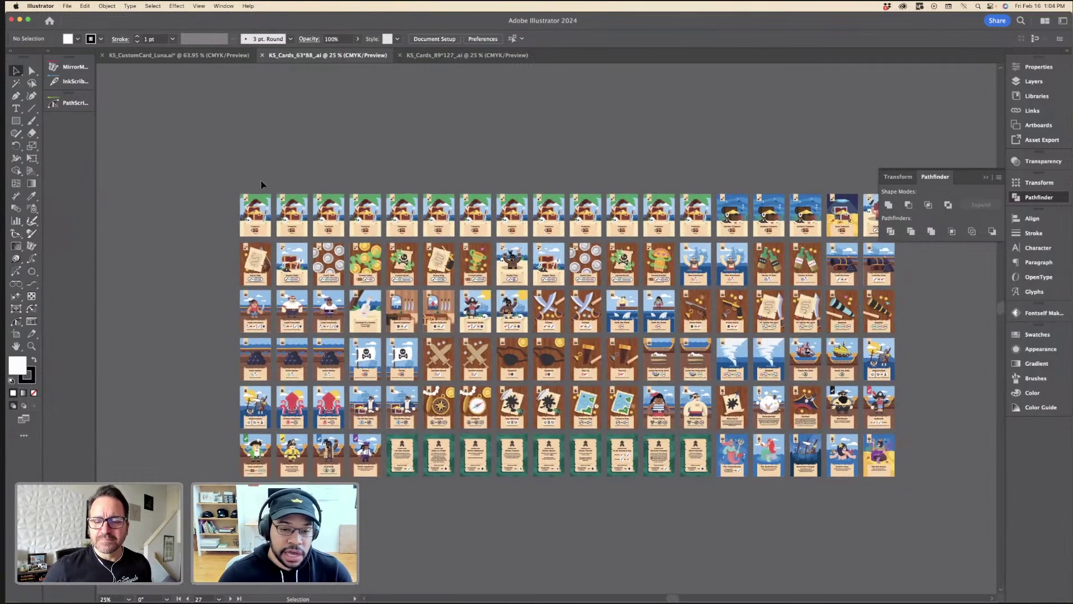
scroll(252, 196, "up", 5)
scroll(252, 197, "down", 1)
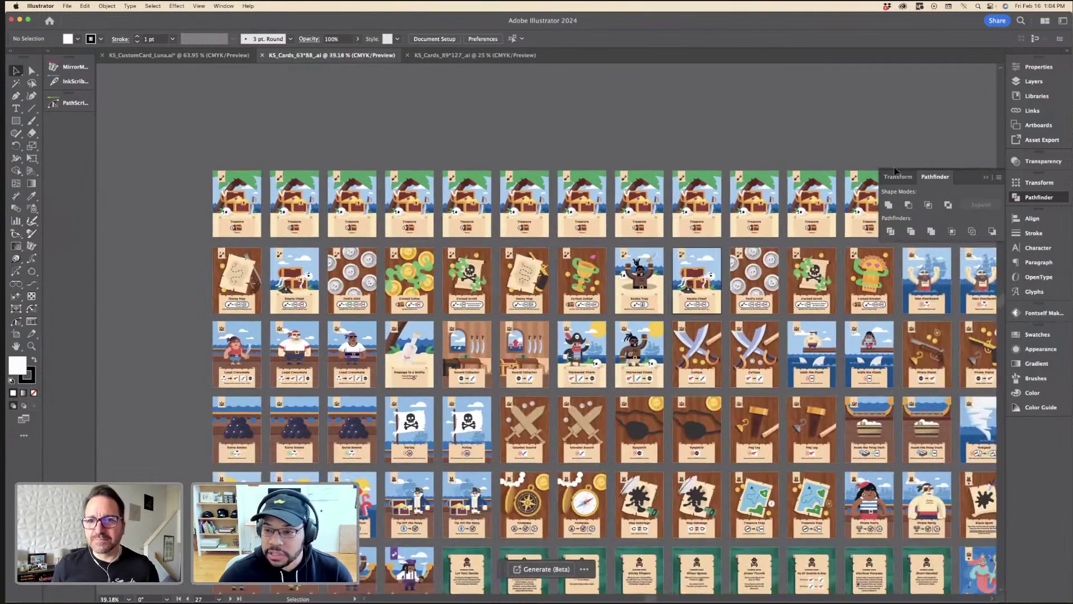
scroll(358, 183, "right", 3)
scroll(618, 177, "up", 6)
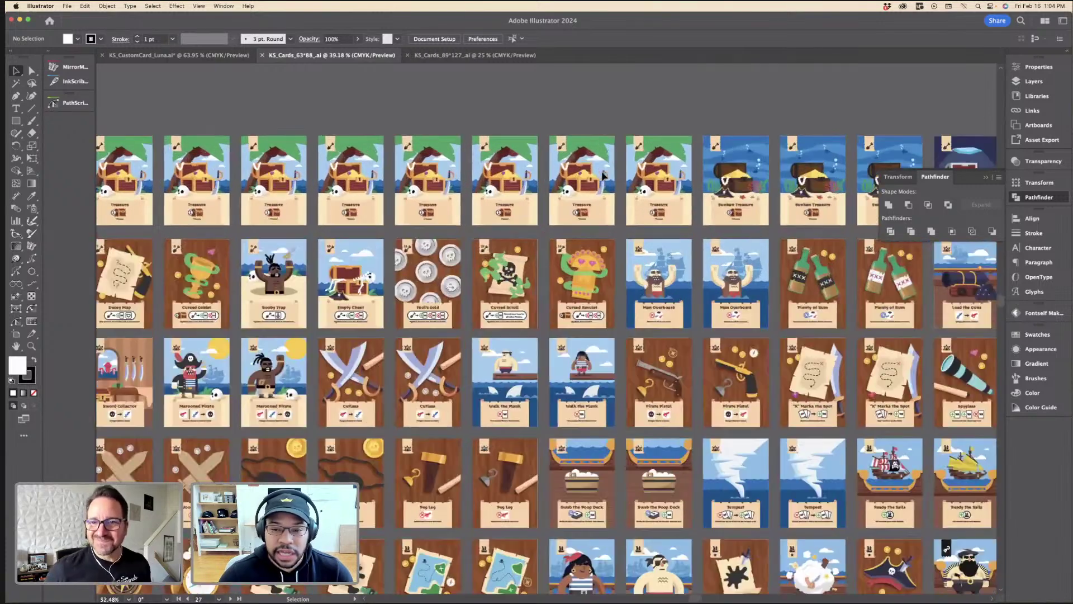
scroll(619, 177, "right", 6)
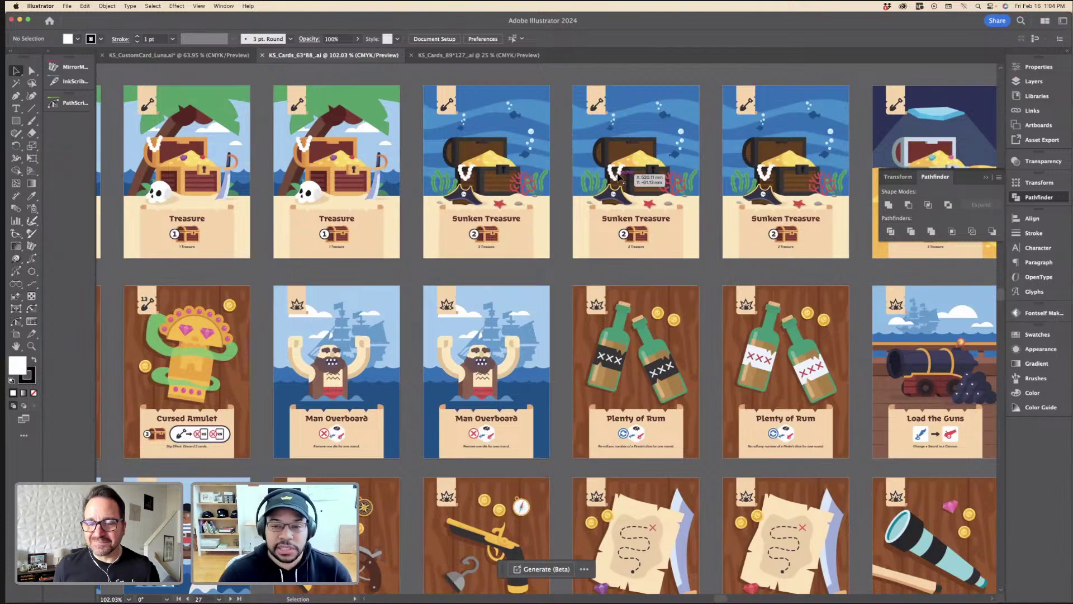
scroll(670, 168, "right", 4)
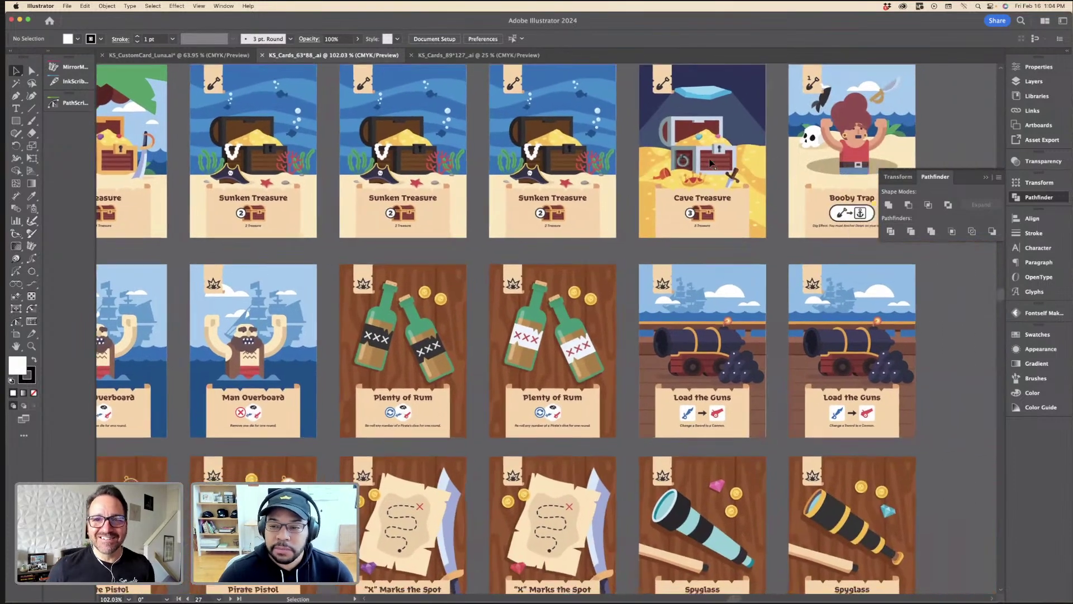
scroll(711, 163, "right", 2)
scroll(735, 132, "up", 1)
scroll(735, 132, "right", 1)
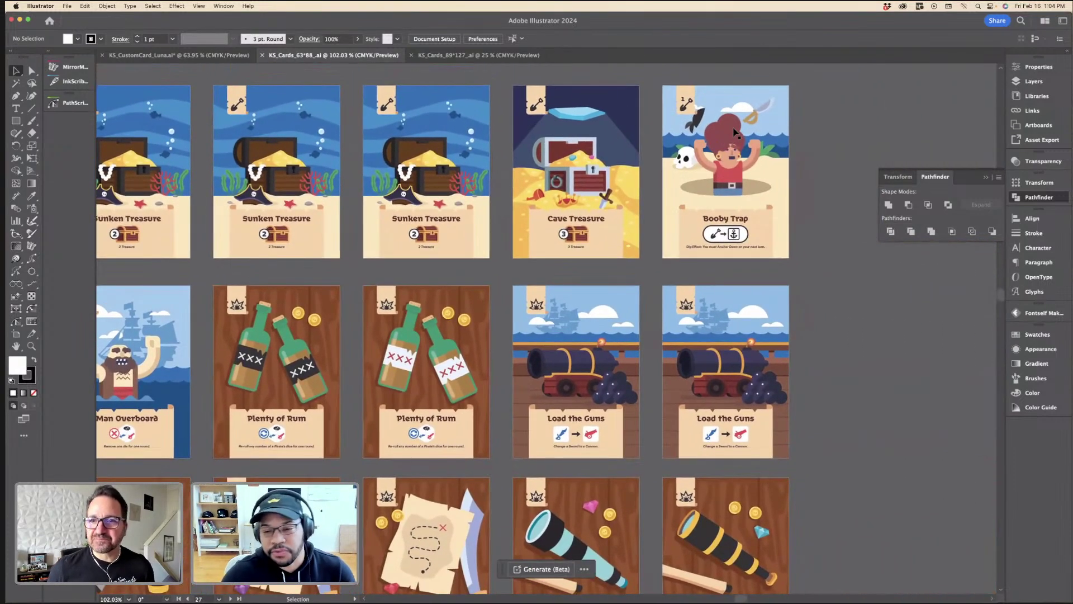
scroll(637, 235, "down", 5)
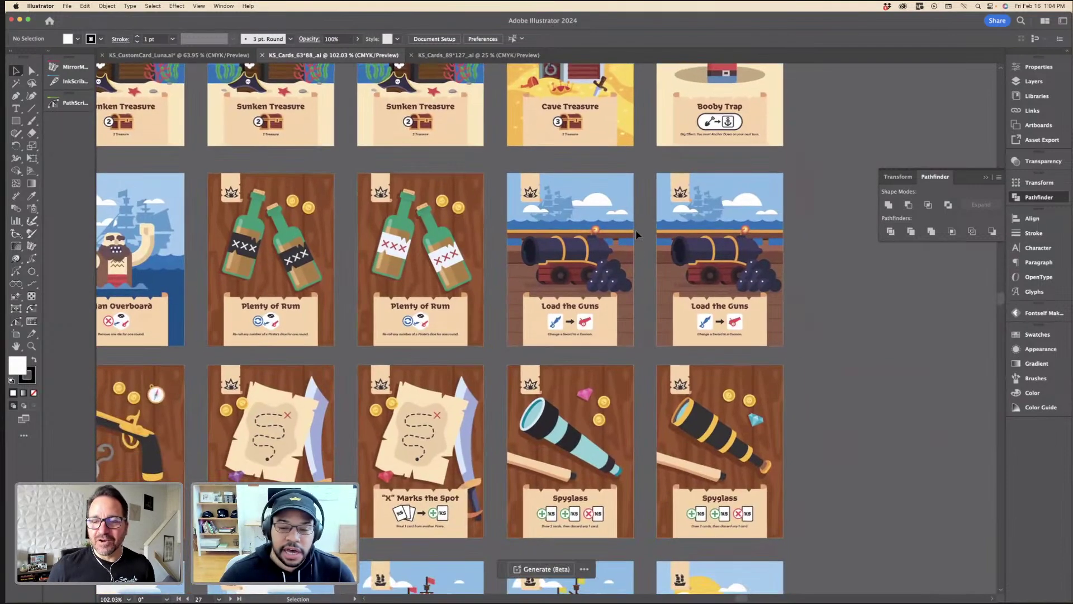
Step: Examine the card illustrations in the second and third rows, from the spyglass cards back to the crewmate cards
scroll(638, 234, "left", 4)
scroll(636, 234, "left", 12)
scroll(636, 234, "up", 1)
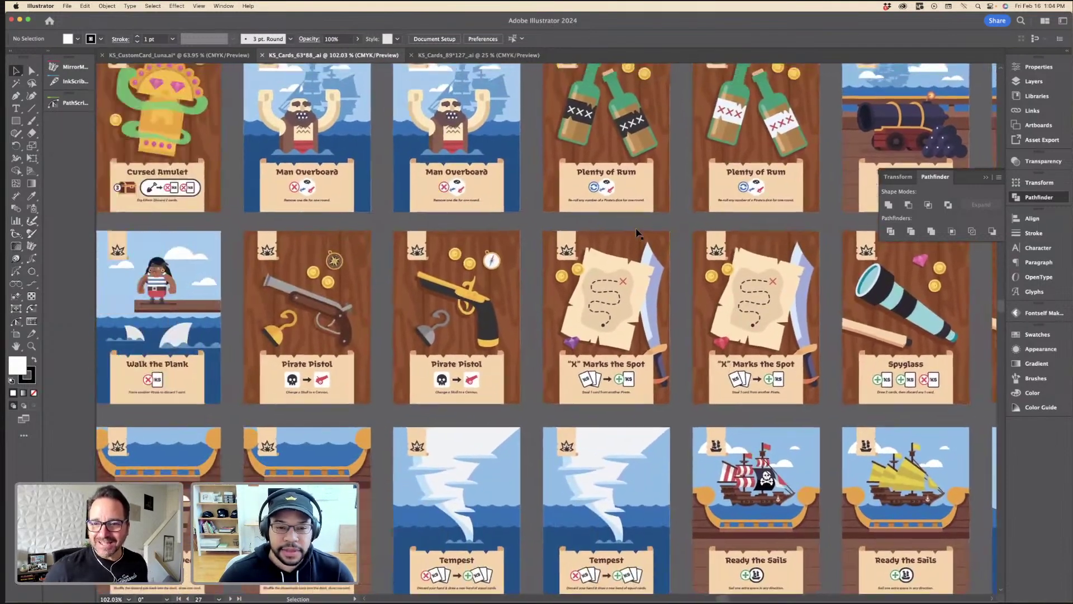
scroll(638, 231, "left", 13)
scroll(638, 231, "up", 1)
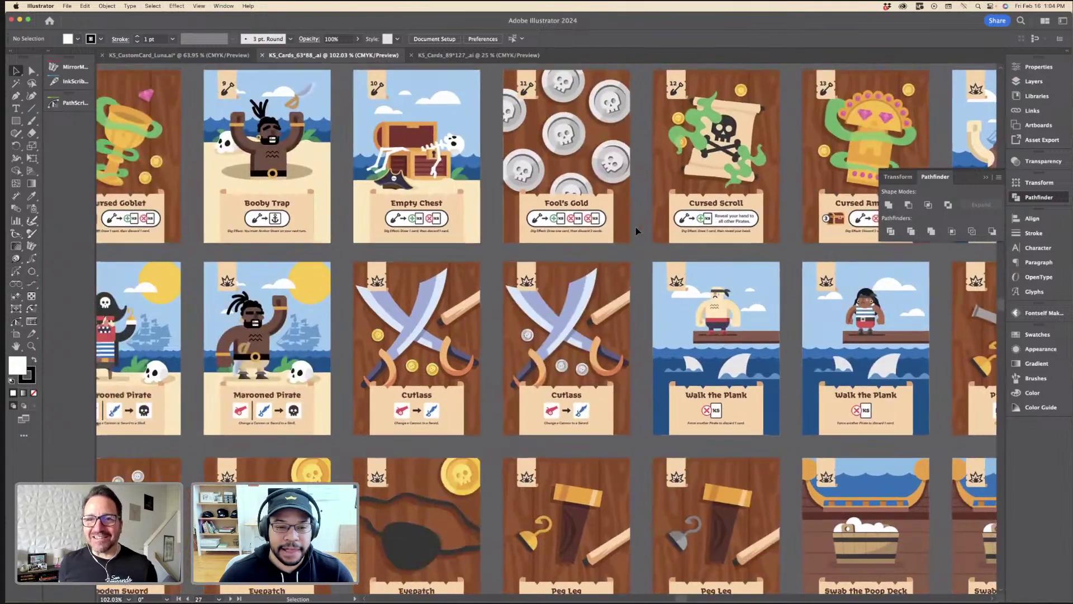
scroll(635, 229, "left", 5)
scroll(636, 229, "up", 1)
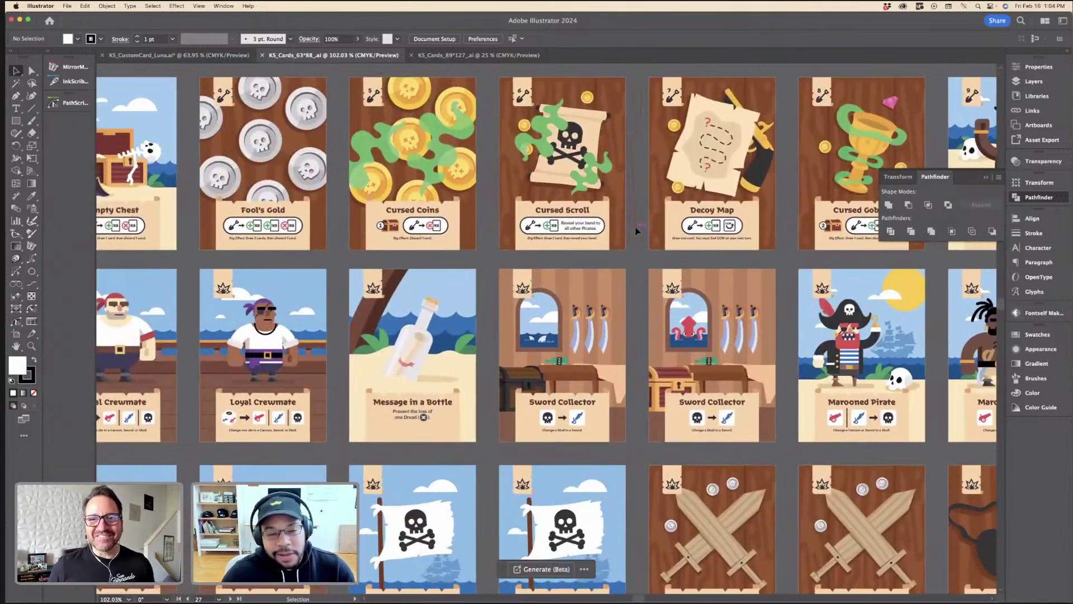
scroll(635, 227, "left", 6)
scroll(635, 227, "up", 1)
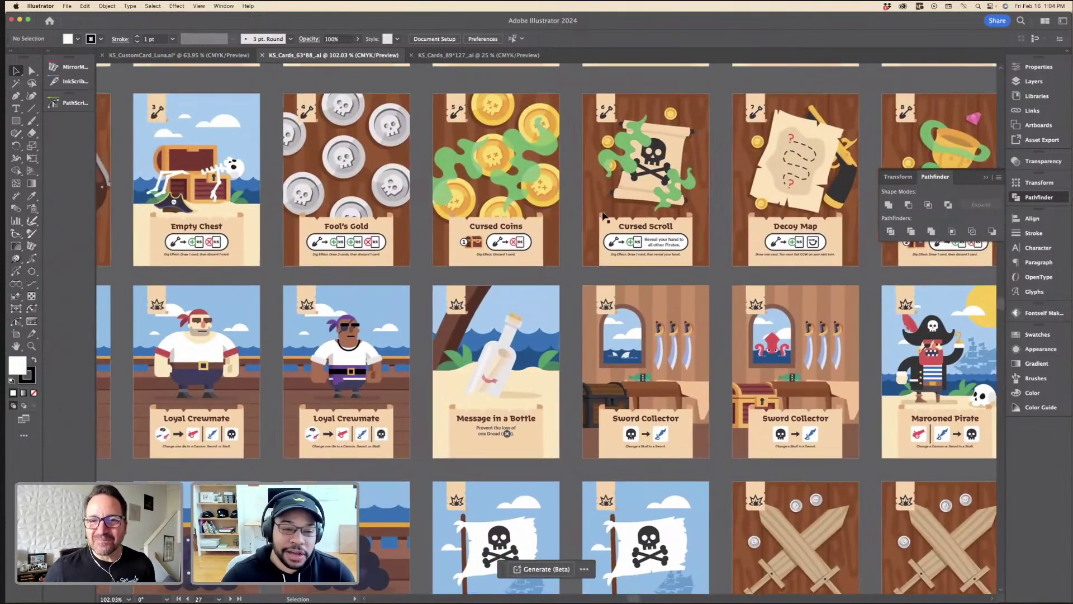
Step: Review the lower card rows, including the pirate captain, cursed and mermaid cards
scroll(476, 185, "down", 5)
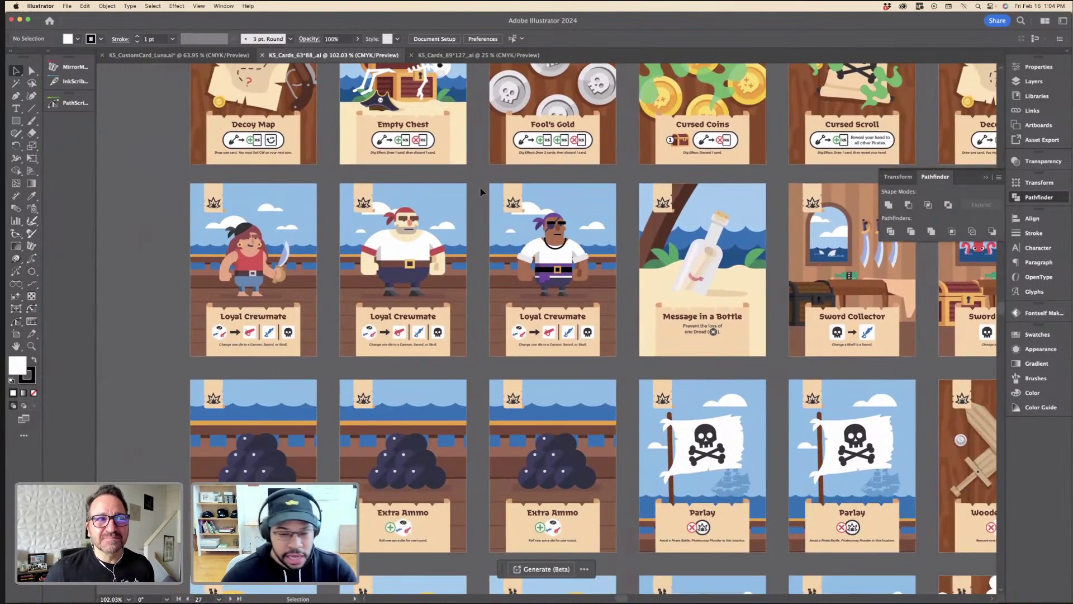
scroll(480, 192, "down", 18)
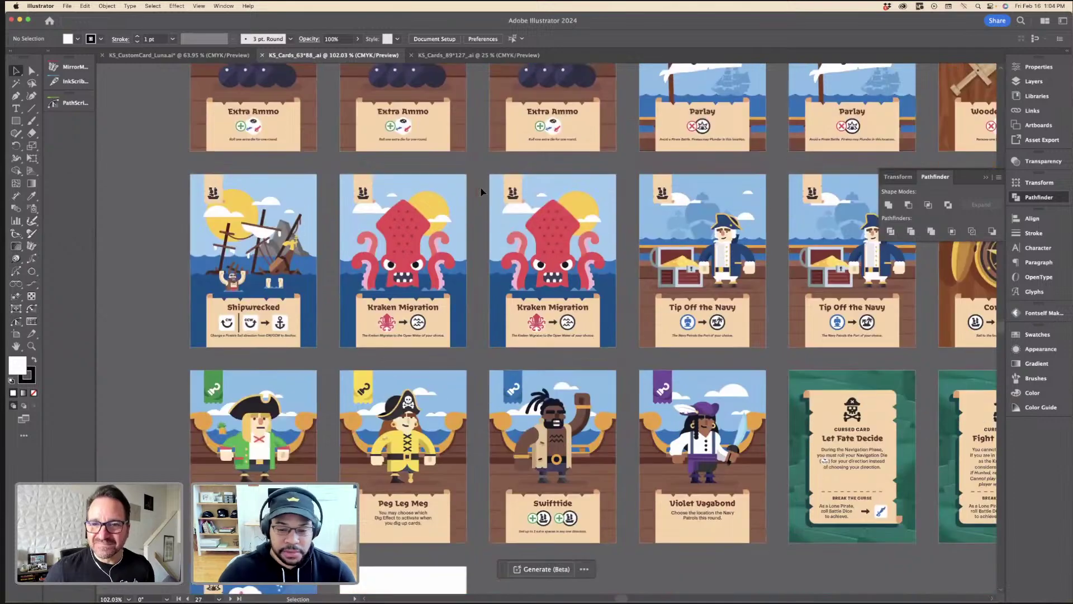
scroll(480, 192, "down", 3)
scroll(480, 192, "right", 2)
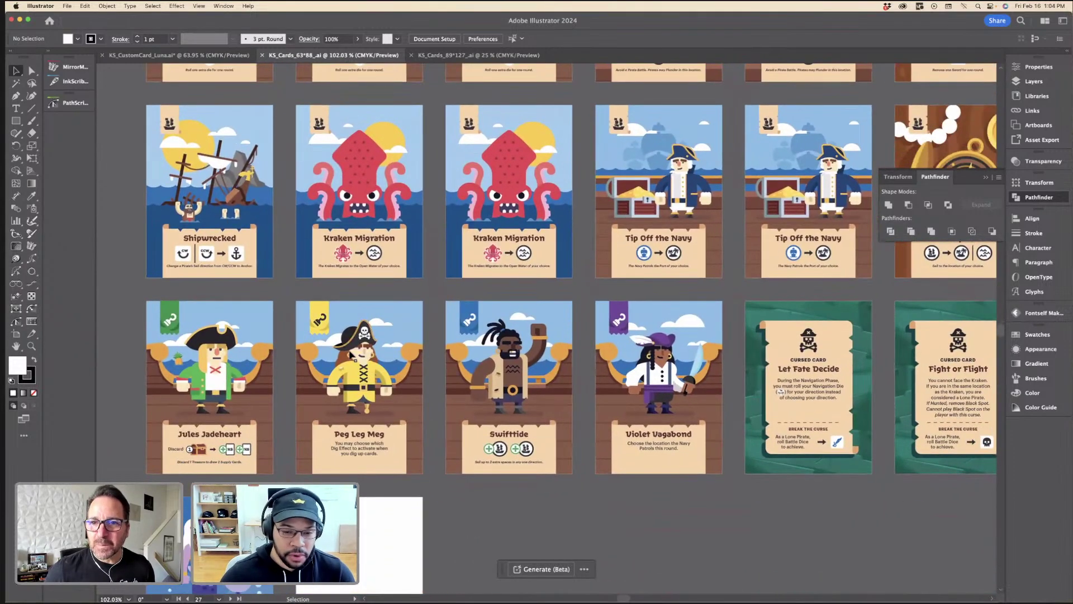
scroll(349, 353, "down", 6)
scroll(349, 353, "right", 6)
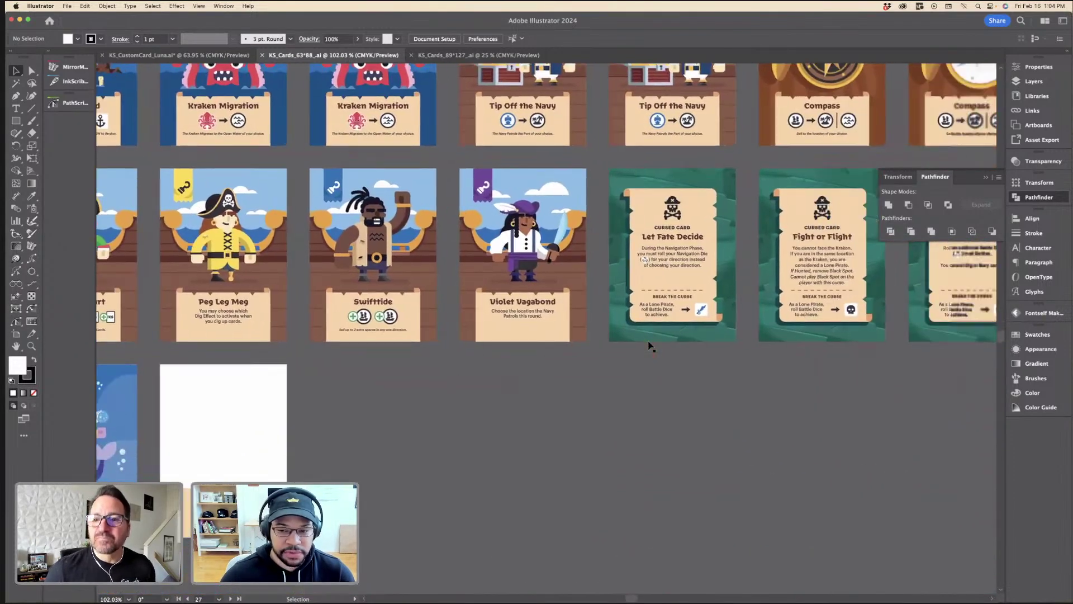
scroll(650, 346, "up", 8)
scroll(650, 345, "left", 12)
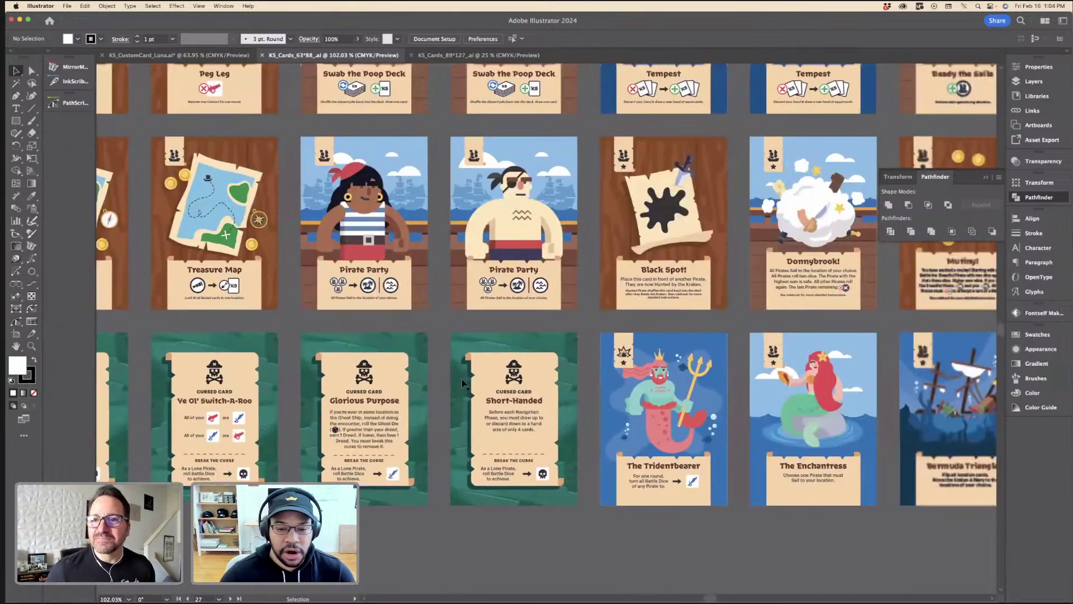
scroll(461, 383, "right", 20)
scroll(461, 383, "down", 3)
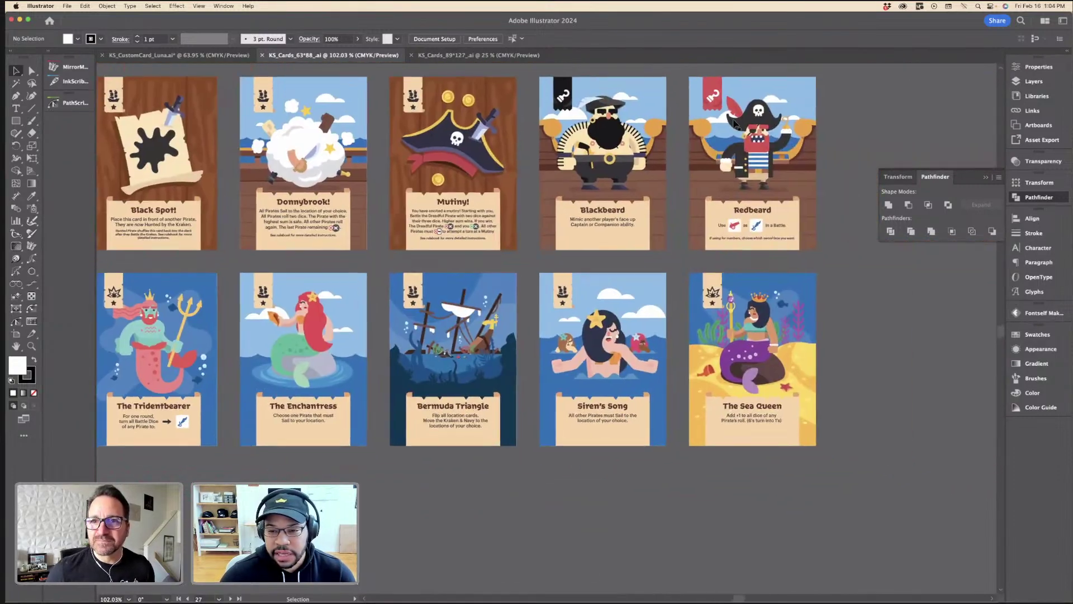
scroll(460, 202, "up", 3)
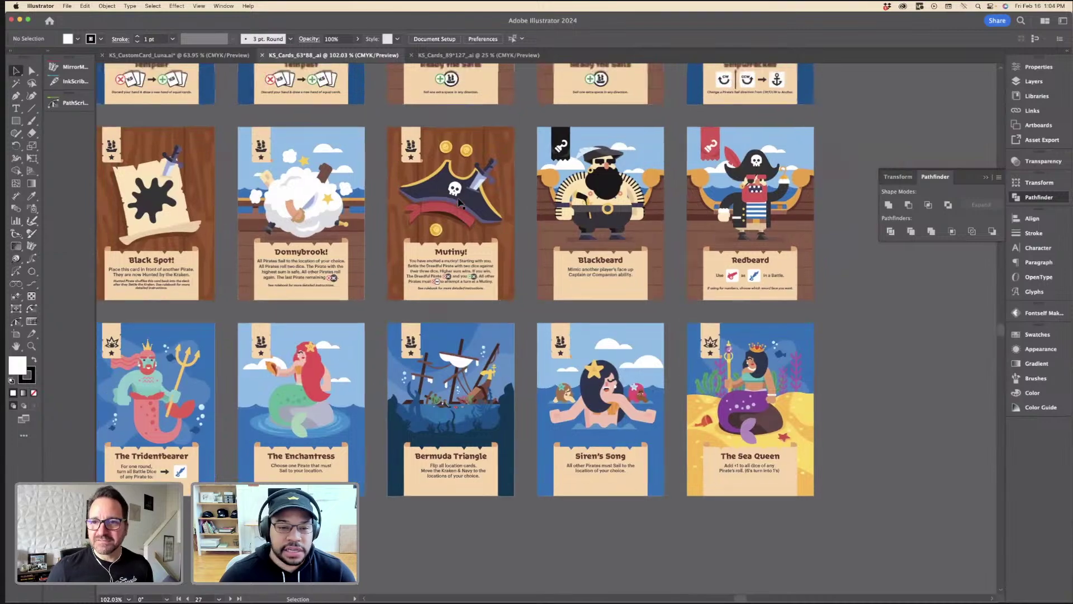
scroll(459, 202, "down", 3)
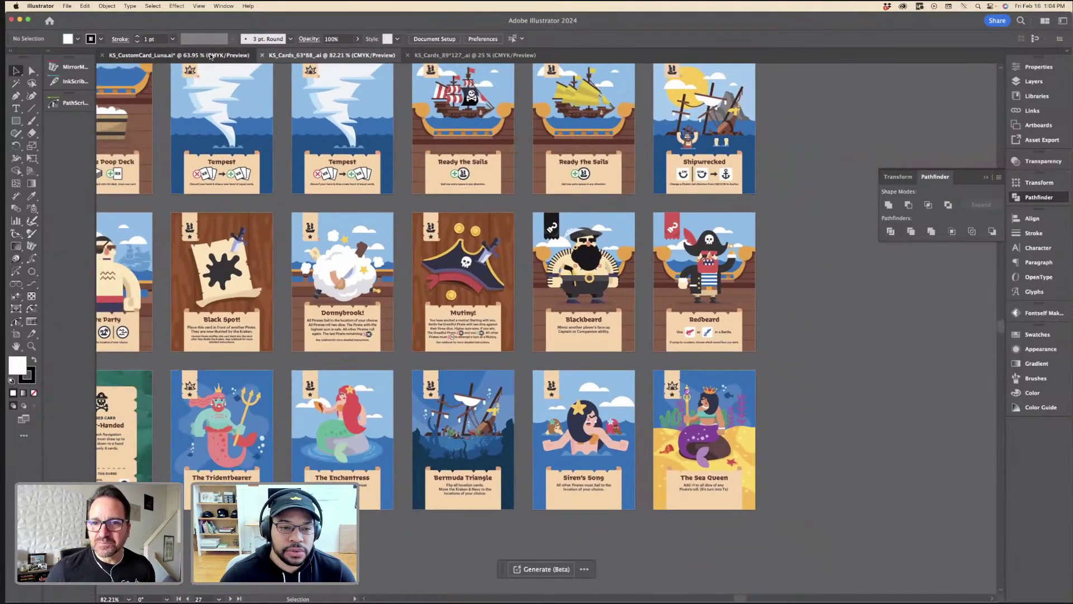
Step: Return to the KS_CustomCard_Luna document and inspect the Benjamin Swimmins card beside its two reference images
left_click(211, 56)
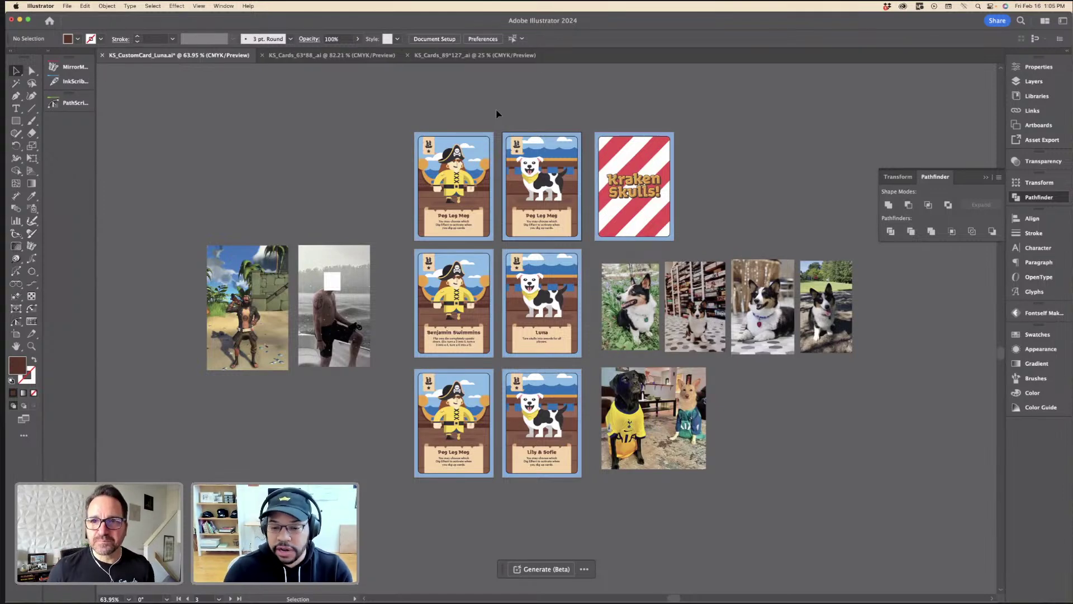
scroll(564, 263, "up", 4)
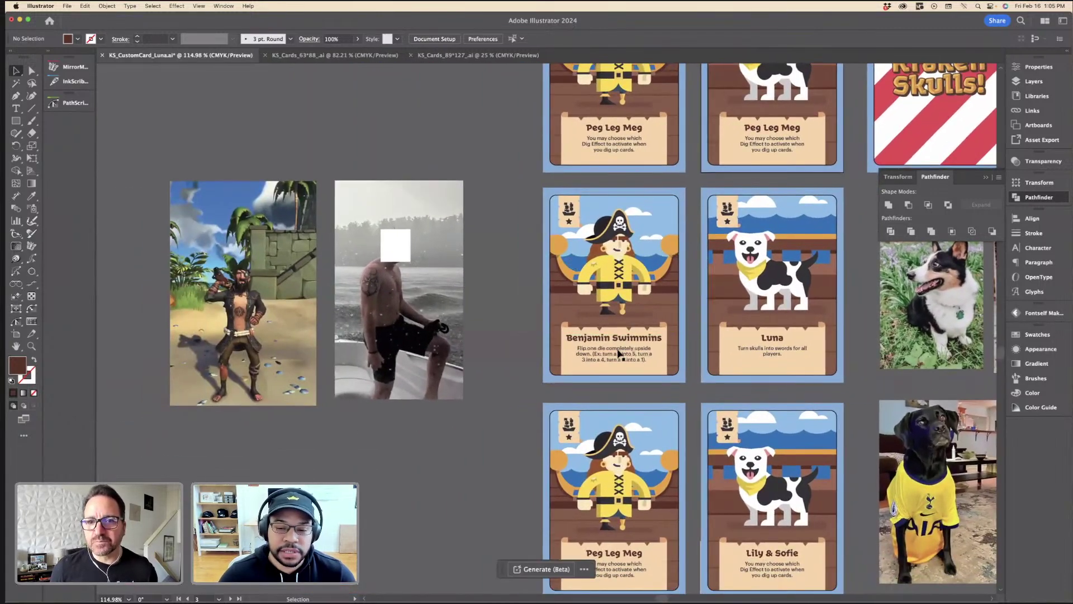
left_click(619, 341)
left_click(497, 307)
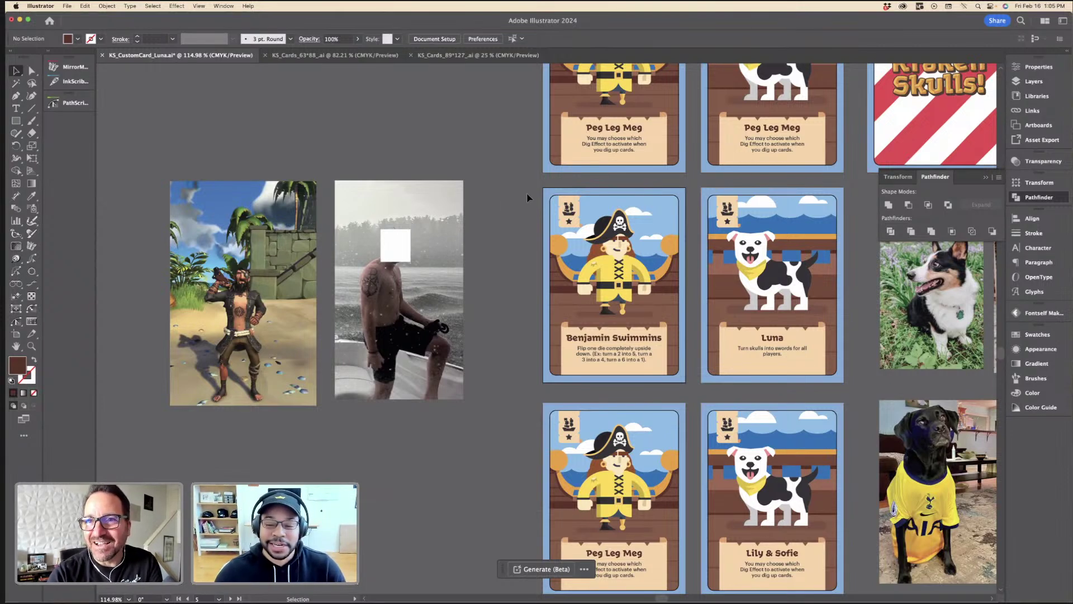
scroll(505, 247, "up", 4)
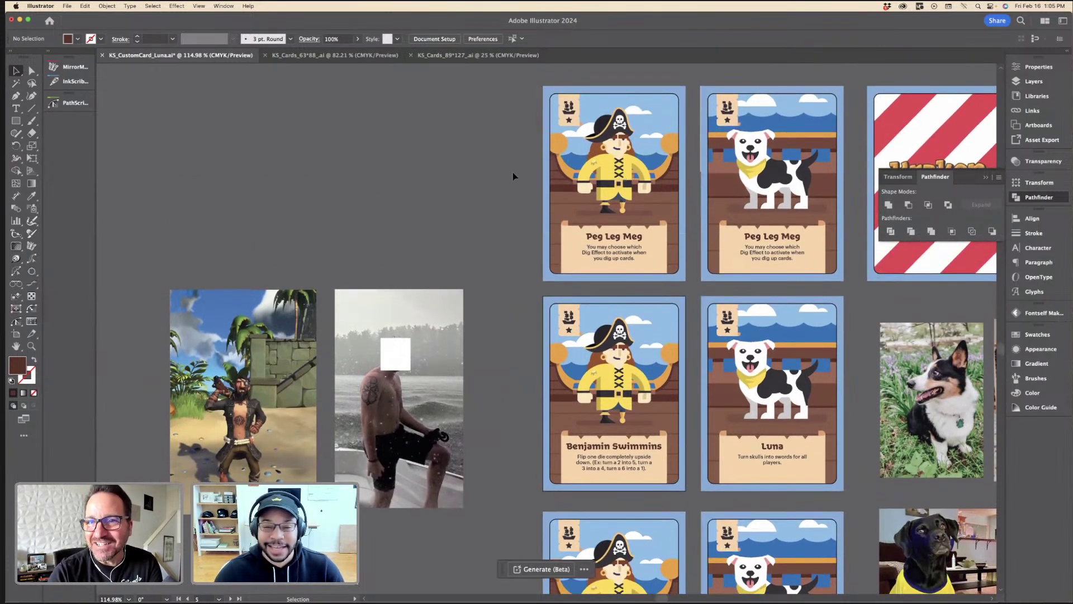
scroll(513, 176, "down", 4)
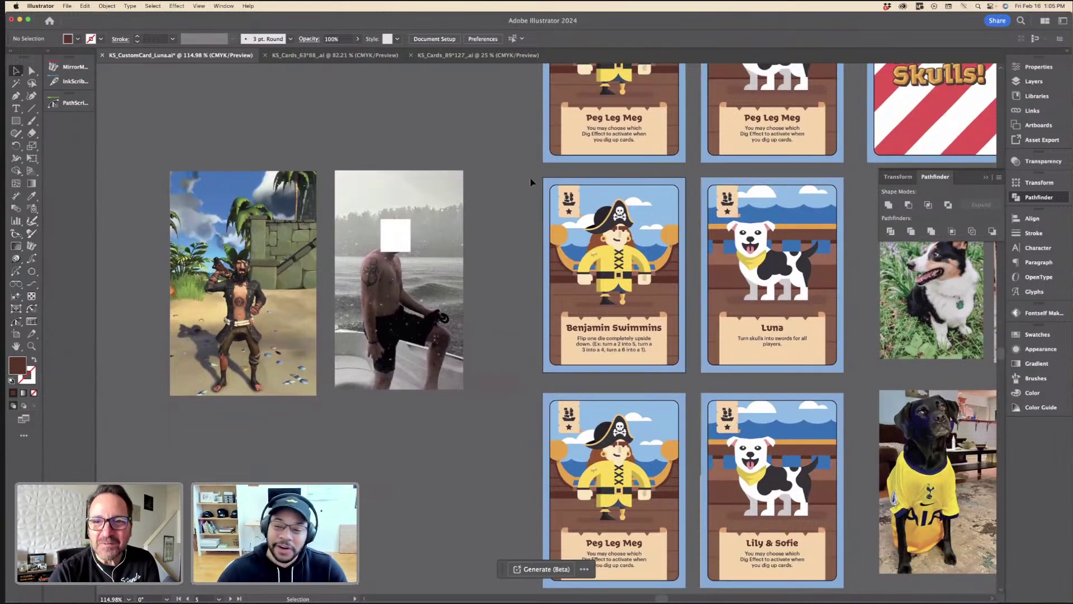
Step: Toggle the cut Line layer's visibility on and off, and show the safe area layer
left_click(1031, 81)
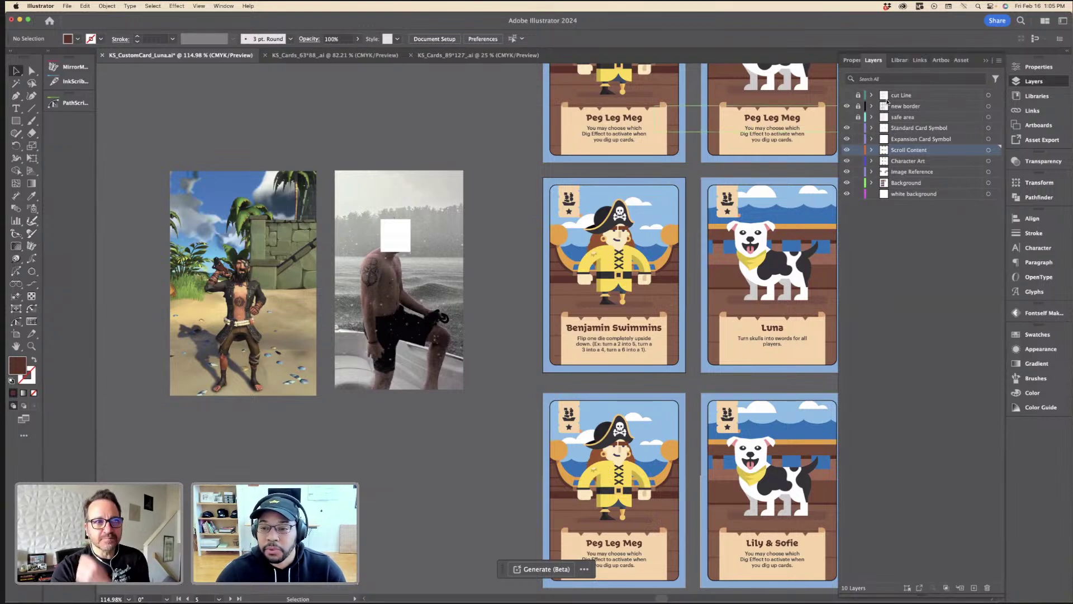
left_click(848, 97)
left_click(848, 96)
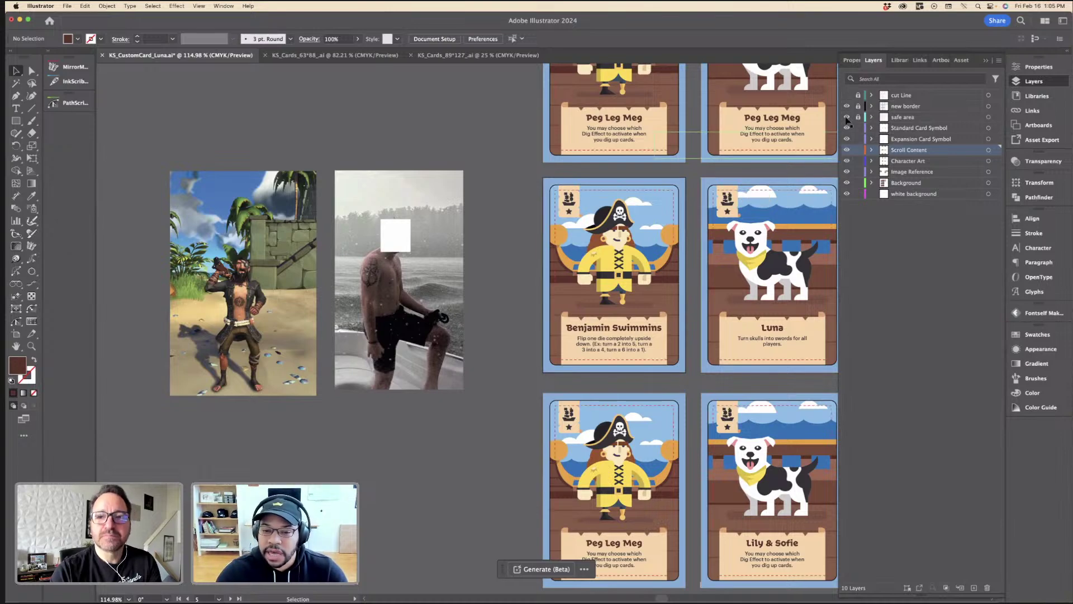
Step: Lock the Scroll Content layer that holds the Benjamin Swimmins card's title and rules text
scroll(605, 408, "up", 5)
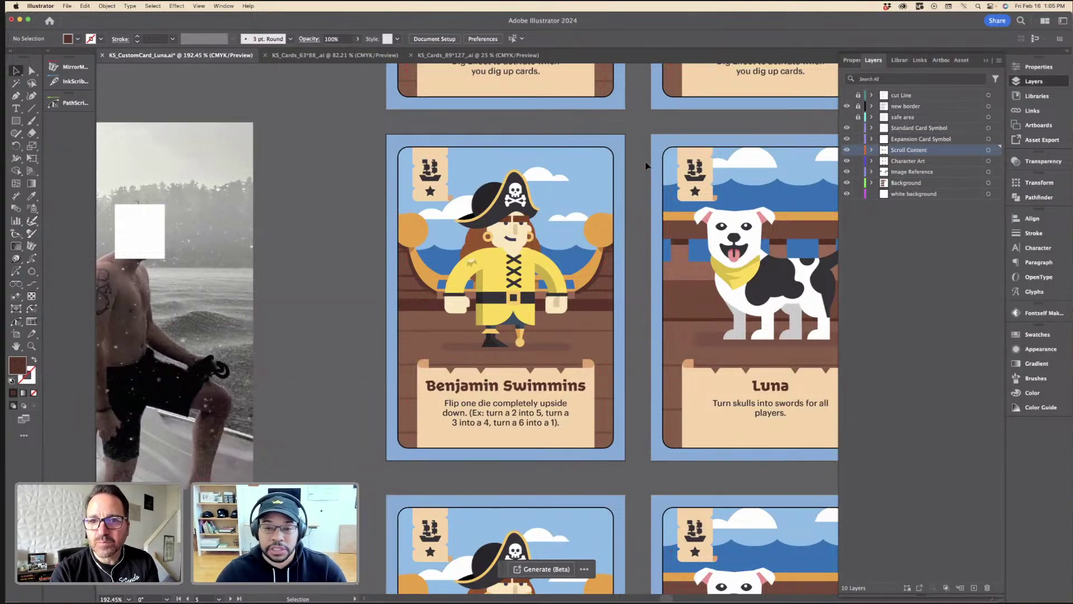
scroll(643, 166, "down", 5)
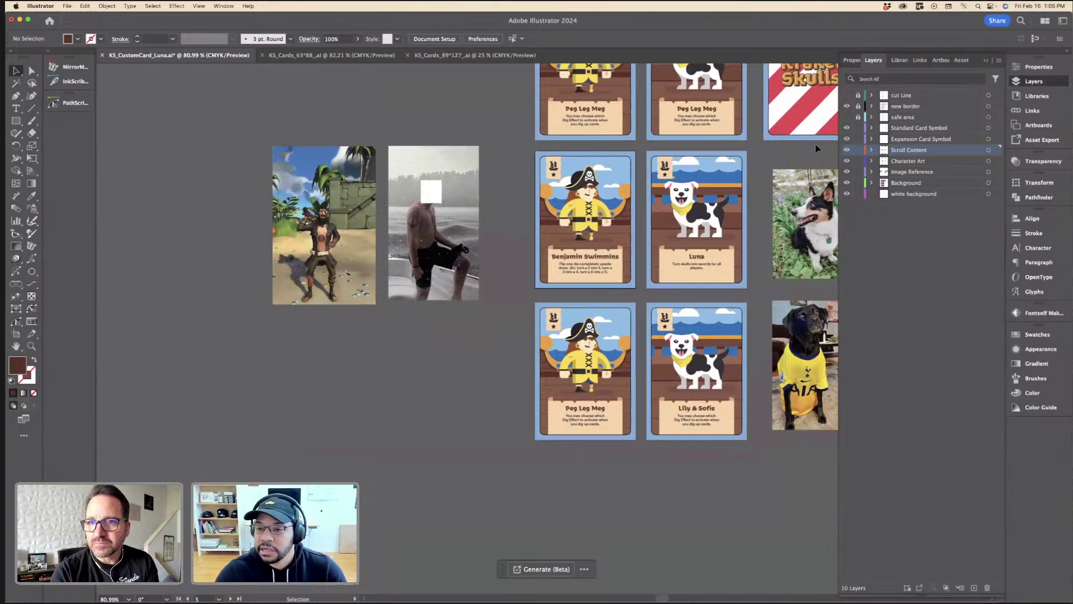
left_click(587, 268)
scroll(631, 200, "up", 4)
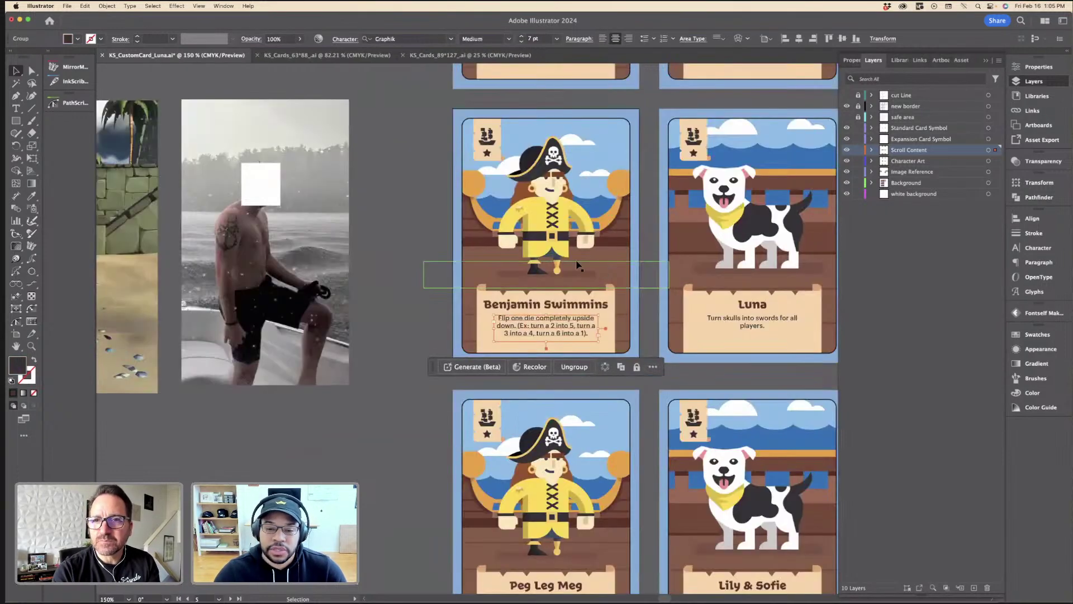
left_click(510, 303)
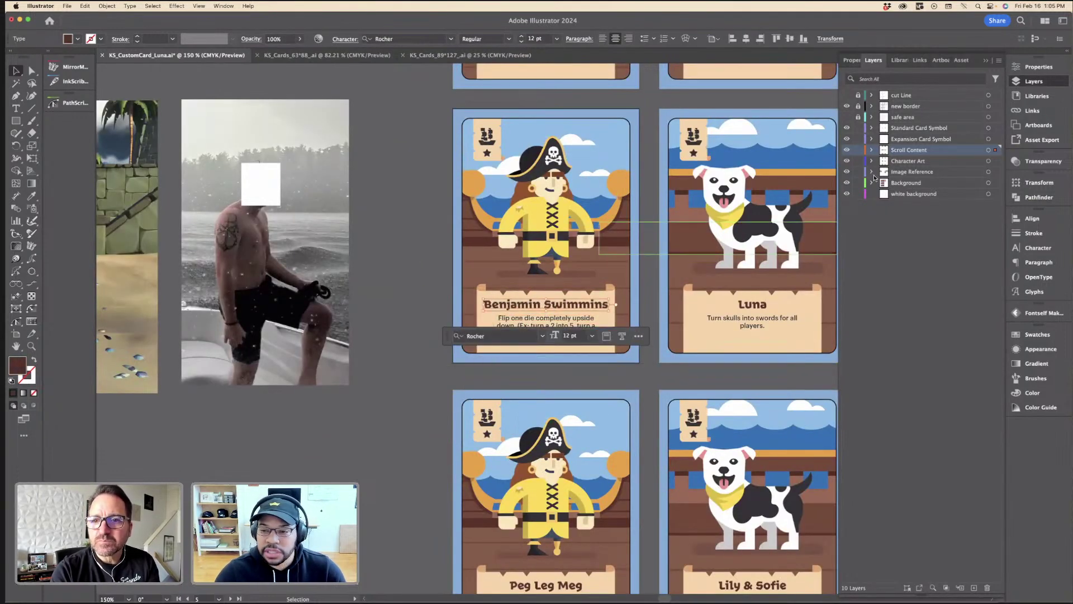
left_click(858, 150)
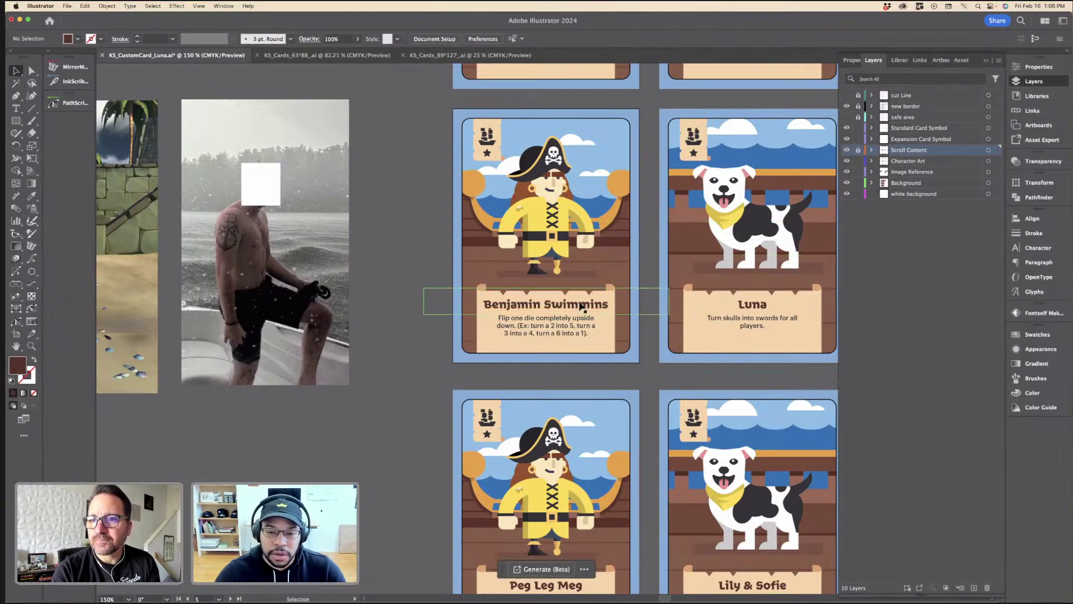
Step: Lock the Background layer behind the card artwork and test-select the dog and pirate characters
left_click(547, 237)
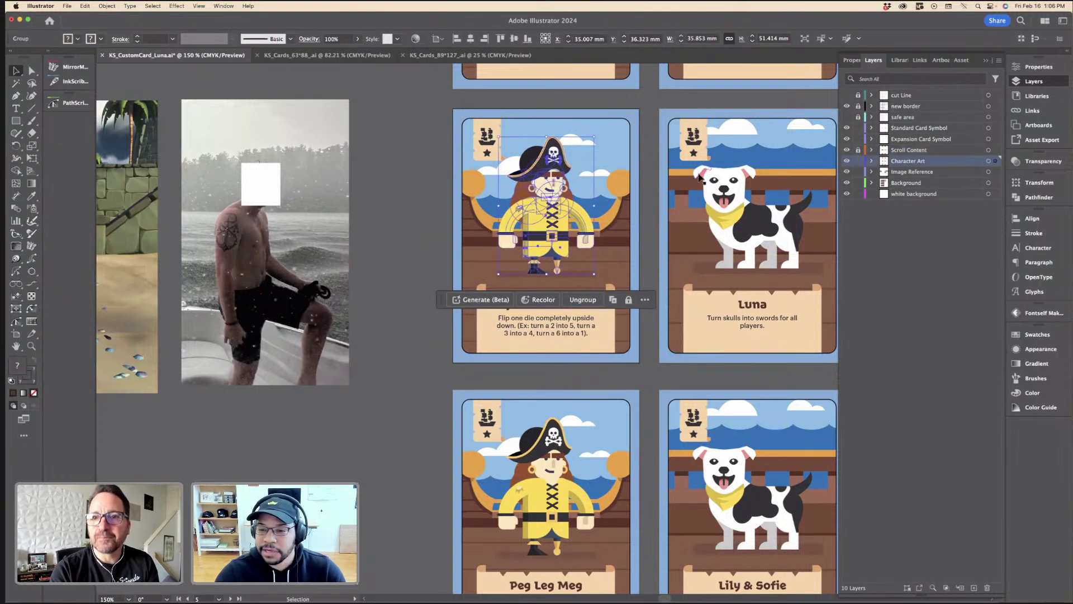
left_click(648, 176)
left_click(630, 185)
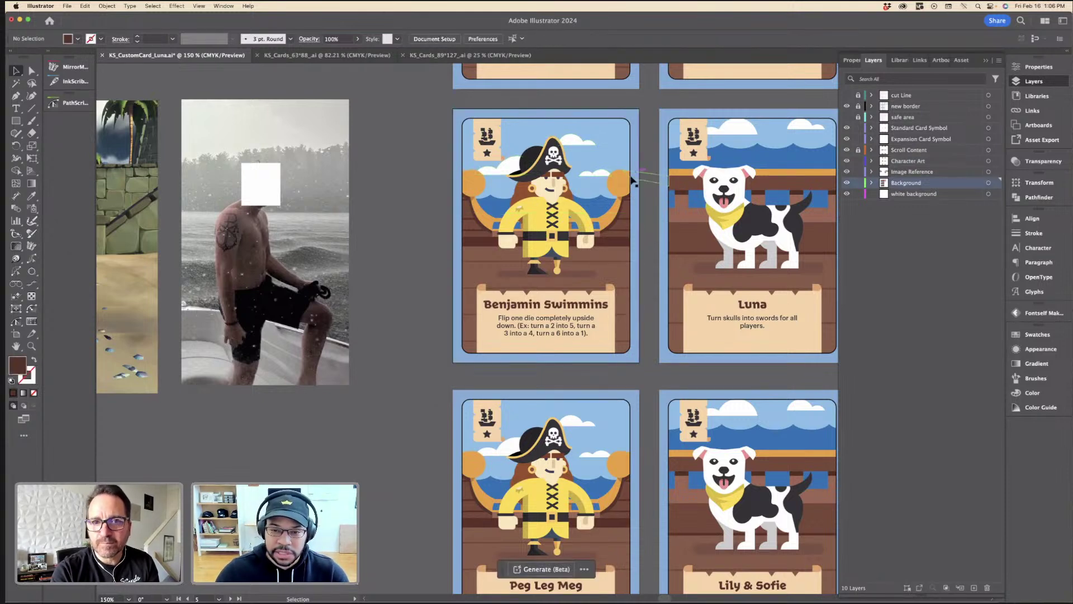
scroll(628, 174, "right", 5)
left_click(630, 175)
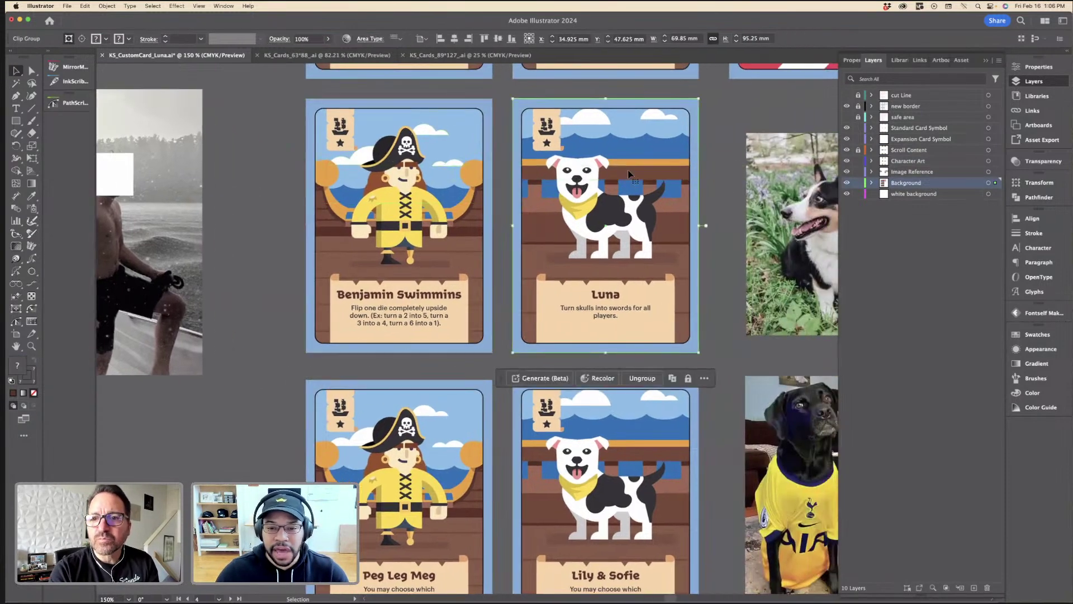
left_click(504, 162)
left_click(484, 170)
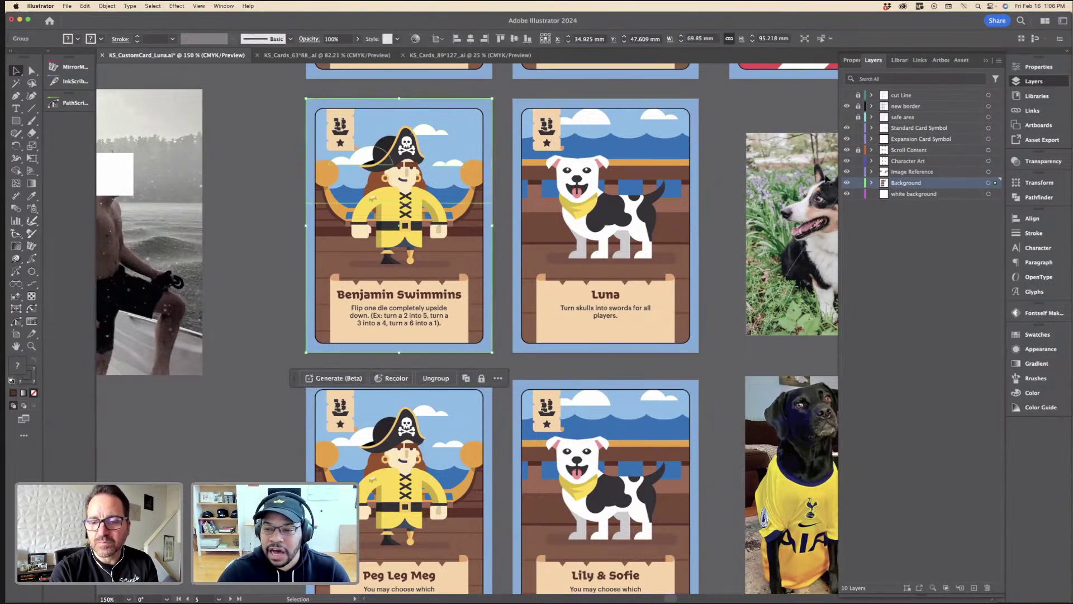
left_click(859, 183)
left_click(620, 198)
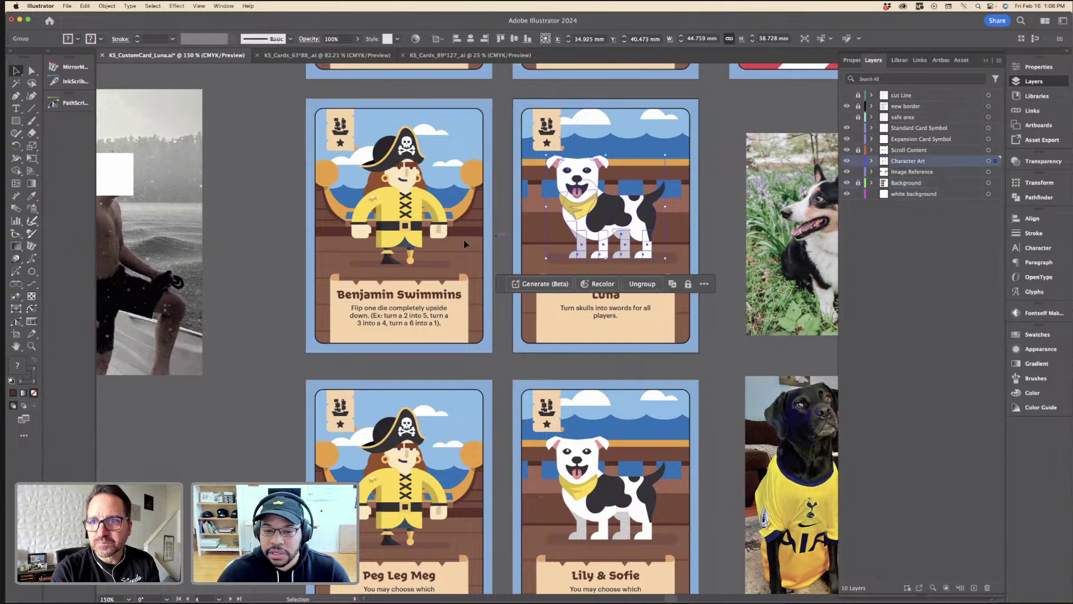
left_click(468, 220)
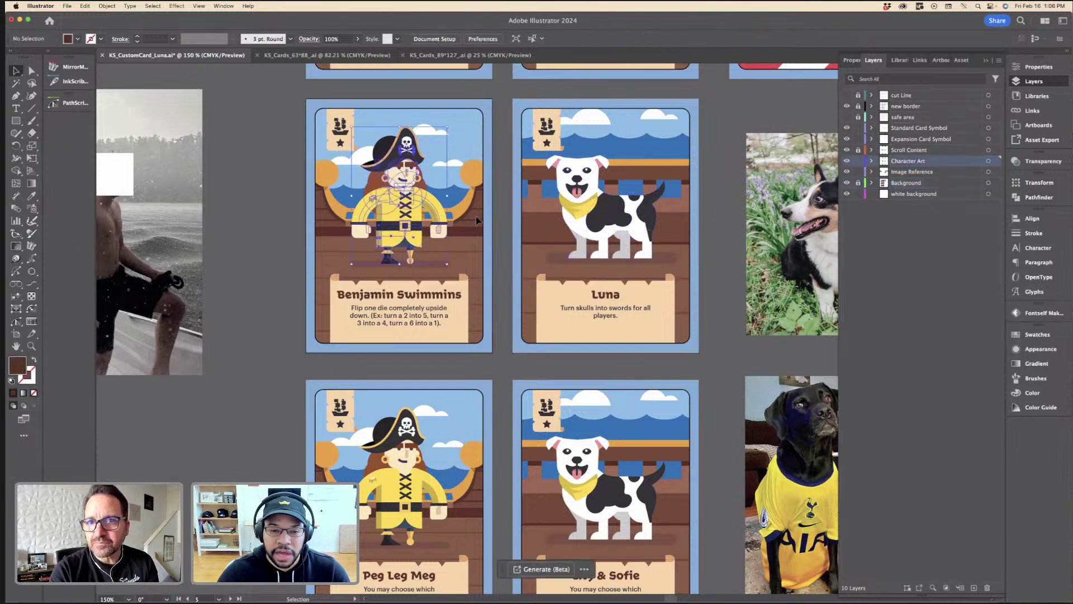
Step: Select the ship symbol on the Benjamin Swimmins card to find its sublayer, and read the card's rules text
left_click(351, 129)
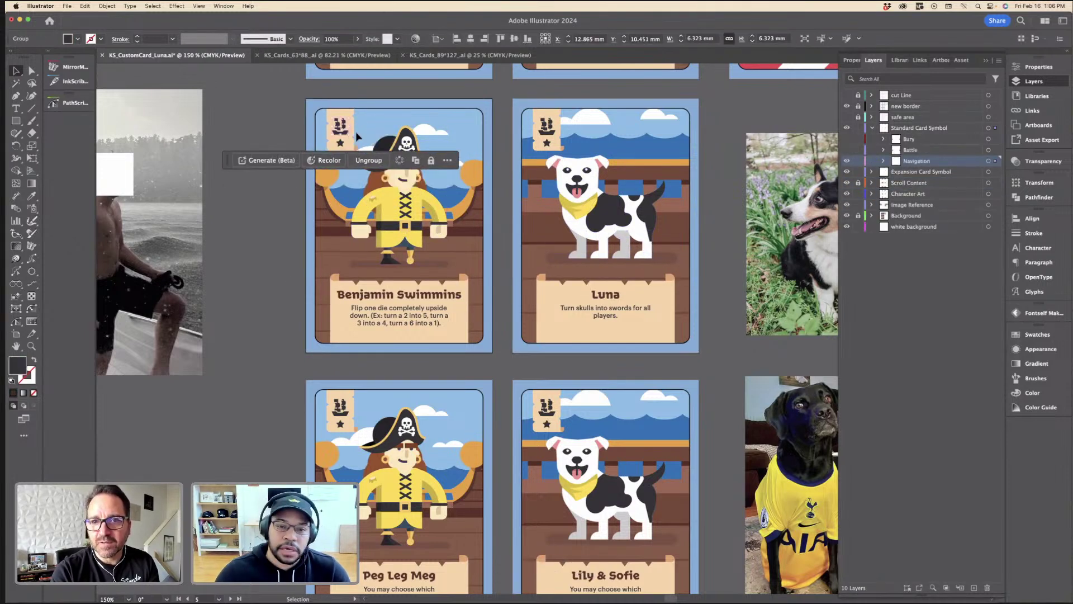
left_click(363, 132)
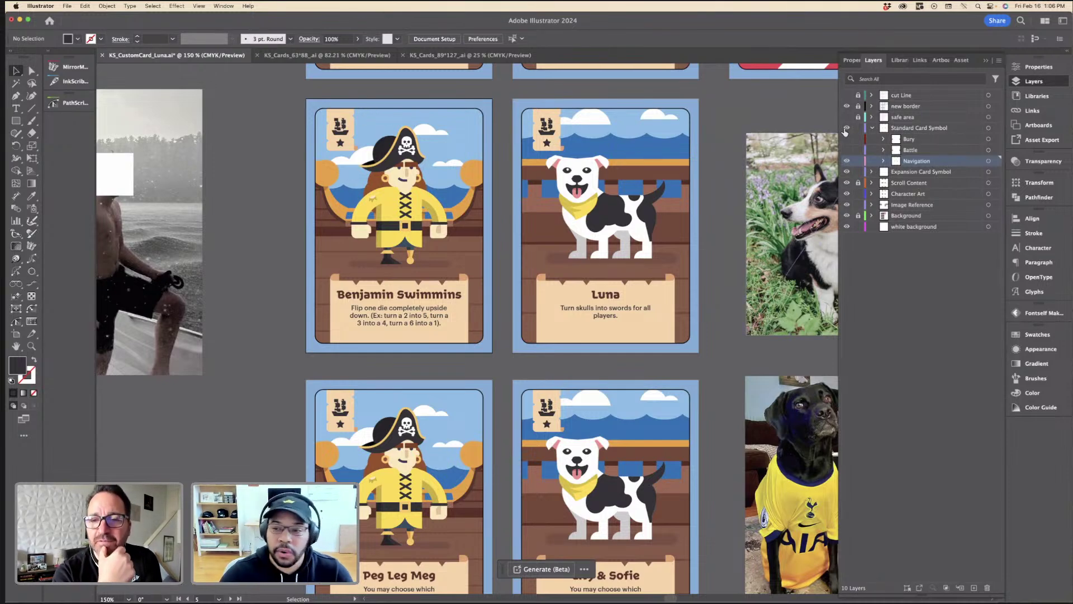
left_click(874, 128)
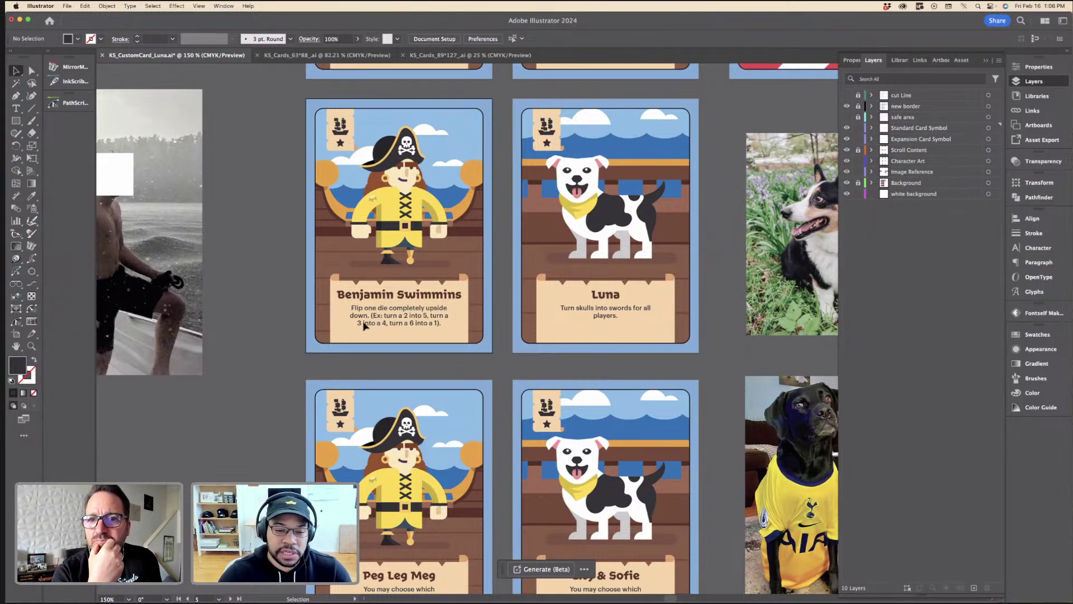
scroll(364, 326, "up", 5)
scroll(458, 346, "down", 4)
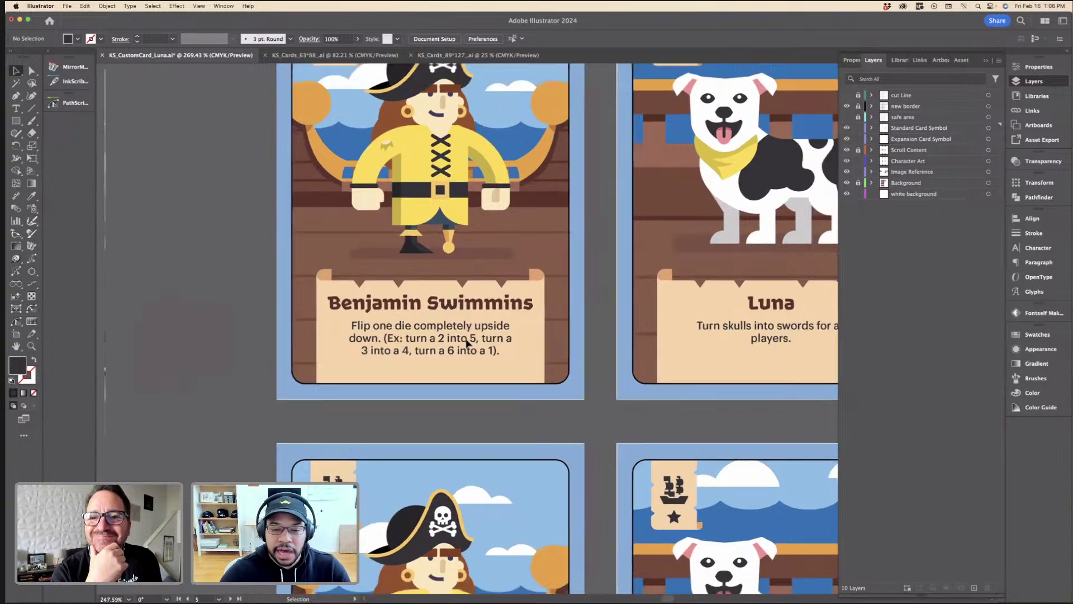
scroll(484, 346, "left", 3)
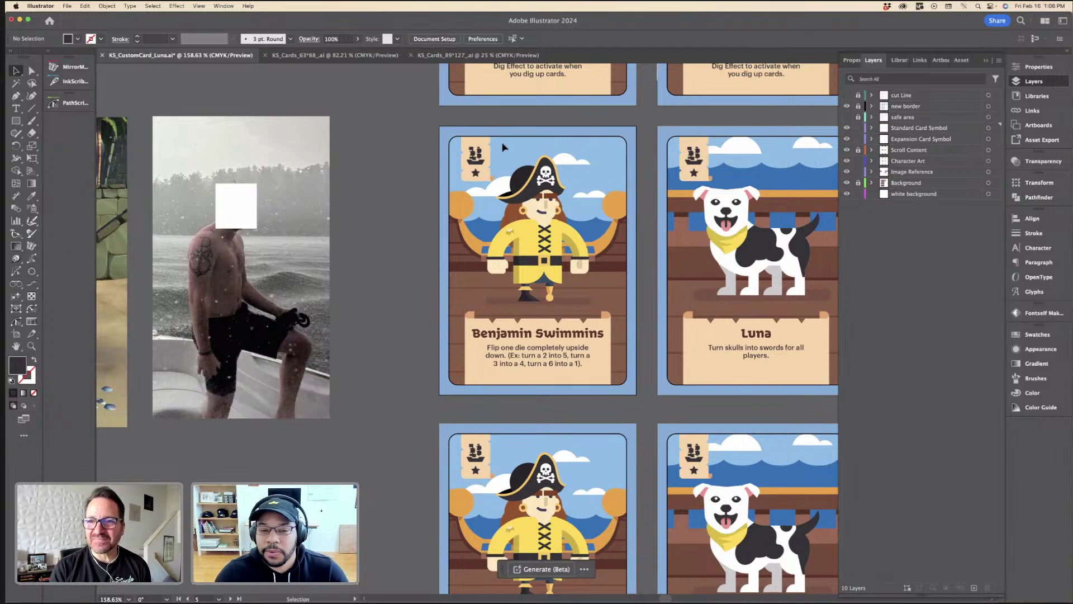
Step: Hide the Navigation symbol sublayer and show the Battle sublayer in the Standard Card Symbol layer
scroll(478, 152, "up", 5)
left_click(479, 152)
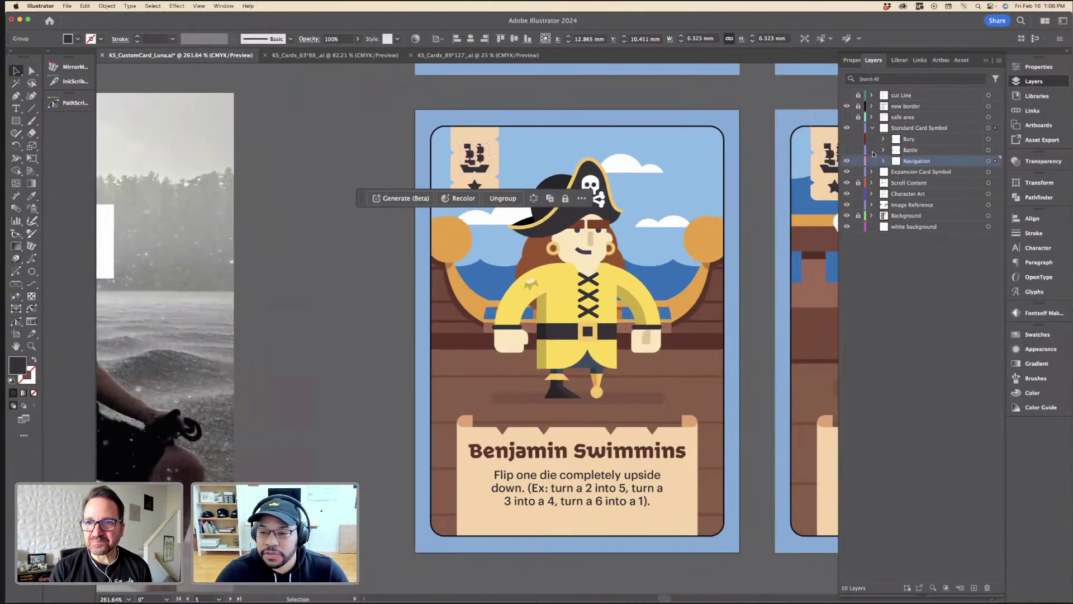
left_click(847, 162)
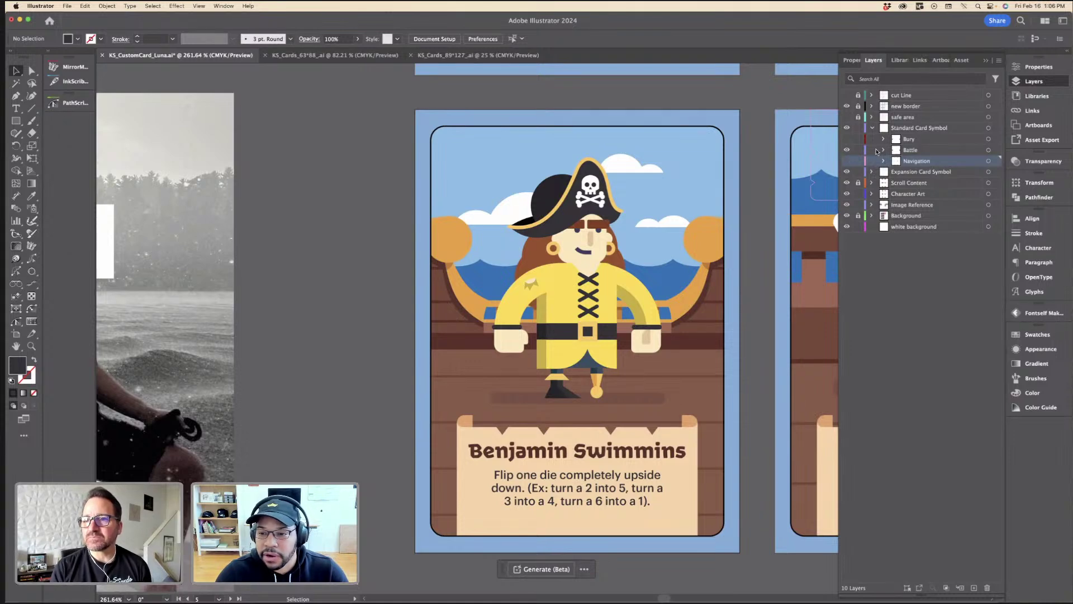
Step: Copy the battle symbol from the Peg Leg Meg card onto the Benjamin Swimmins card and lock the Standard Card Symbol layer
scroll(708, 188, "down", 3)
scroll(708, 188, "up", 3)
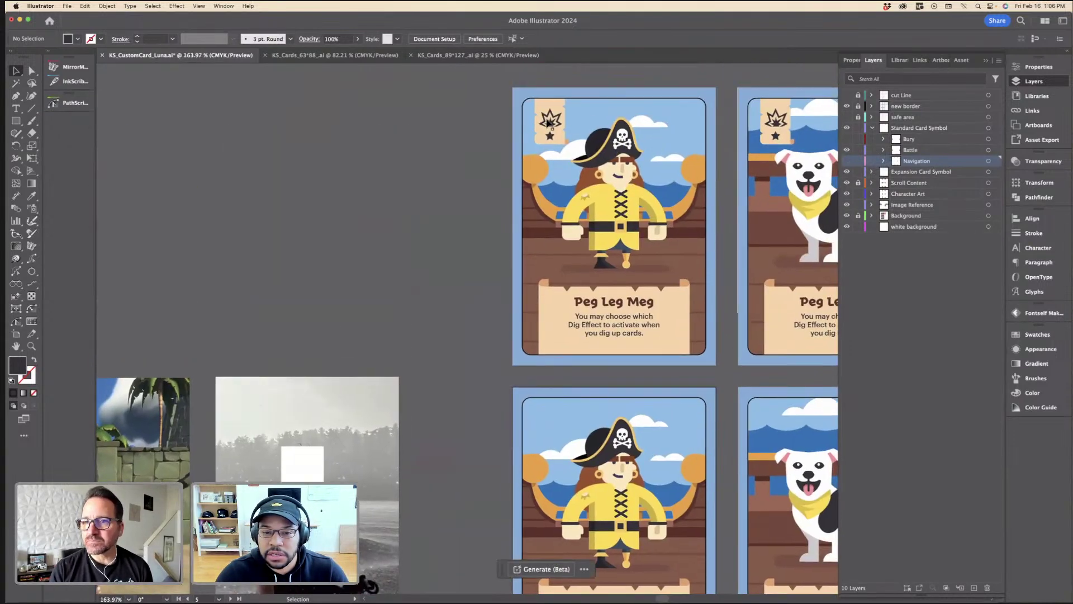
left_click(539, 118)
left_click(547, 137, "shift")
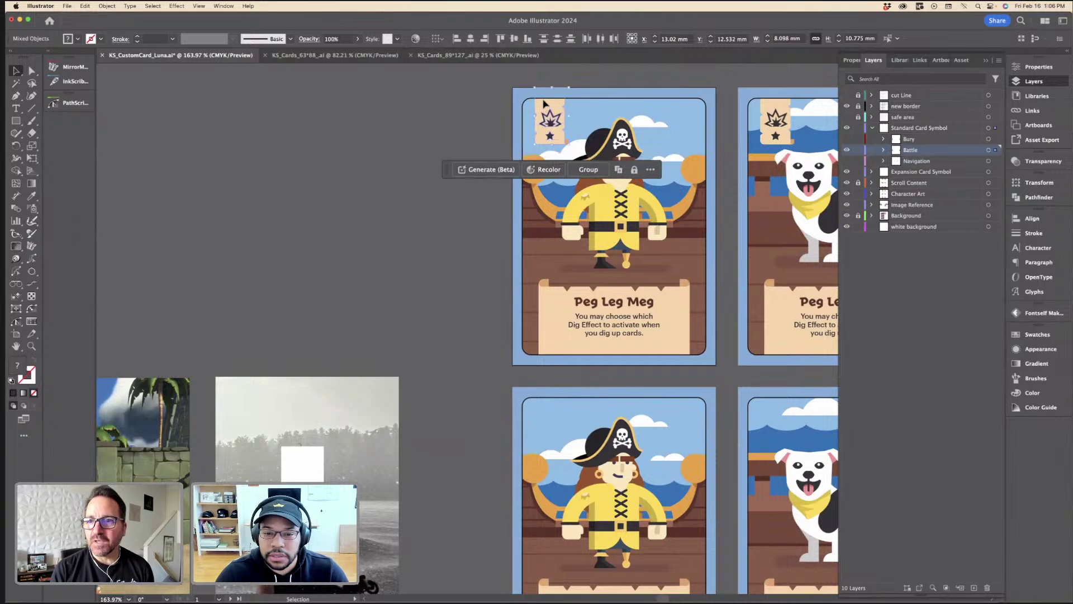
scroll(559, 110, "down", 1)
left_click(560, 398)
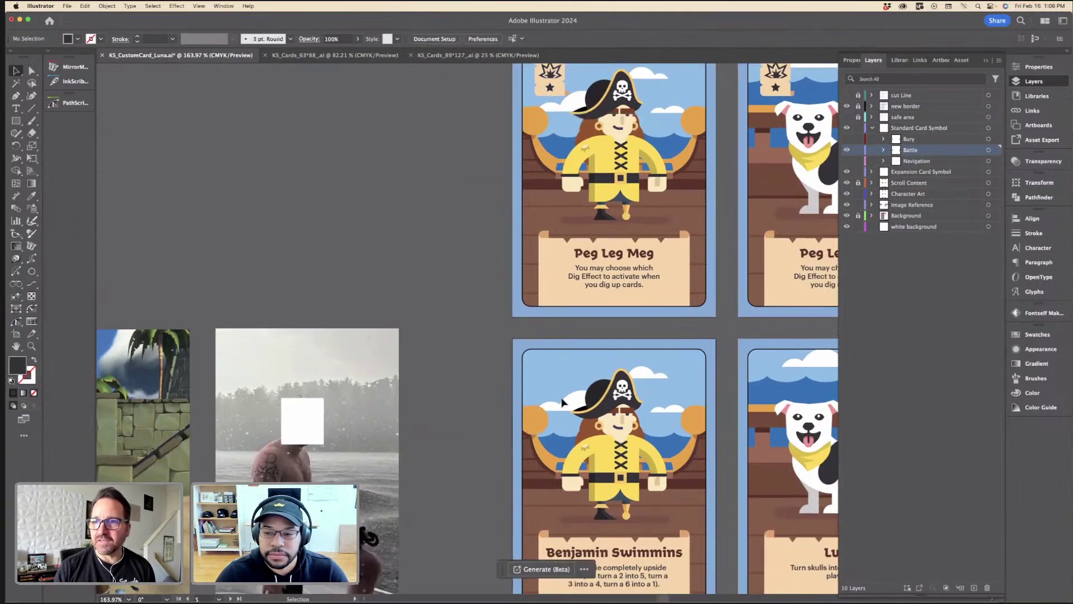
left_click(579, 322)
scroll(579, 323, "down", 2)
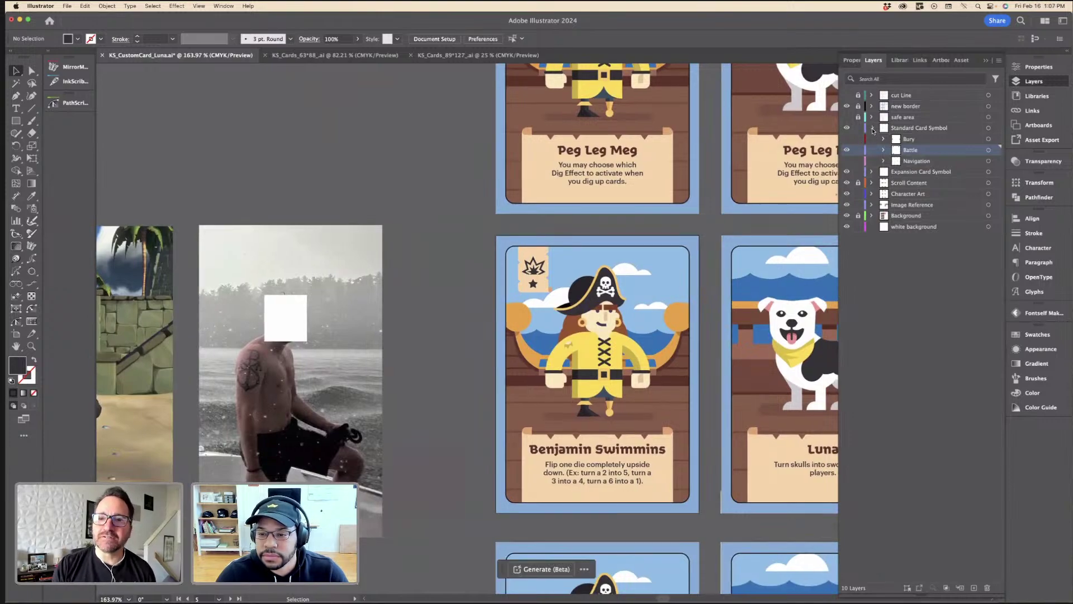
left_click(873, 129)
Step: Move the beach pirate and boat reference images up together to free the canvas space below them
scroll(642, 228, "down", 5)
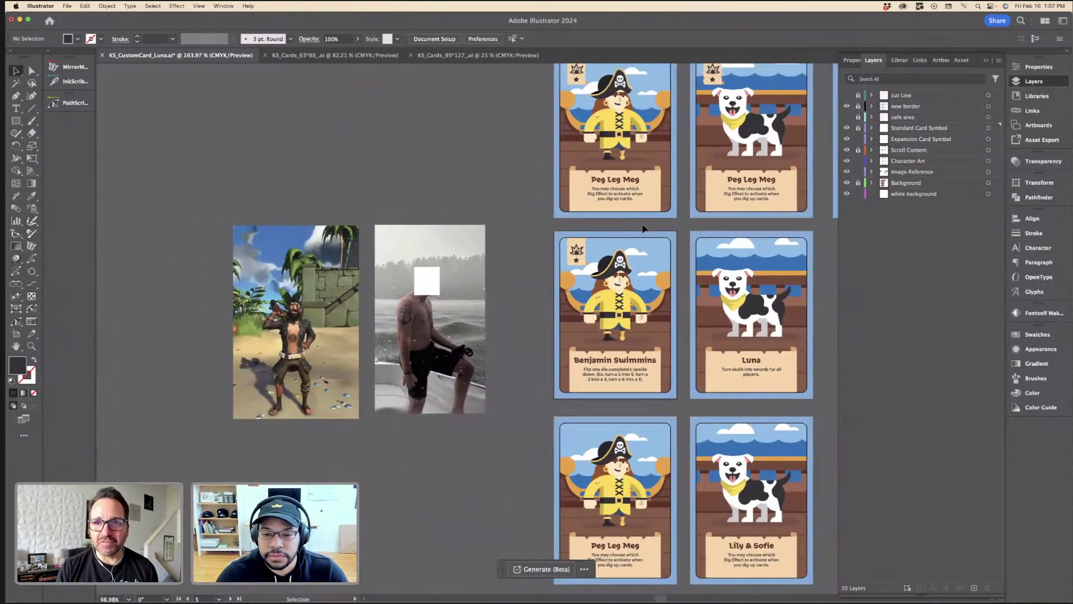
scroll(643, 228, "up", 2)
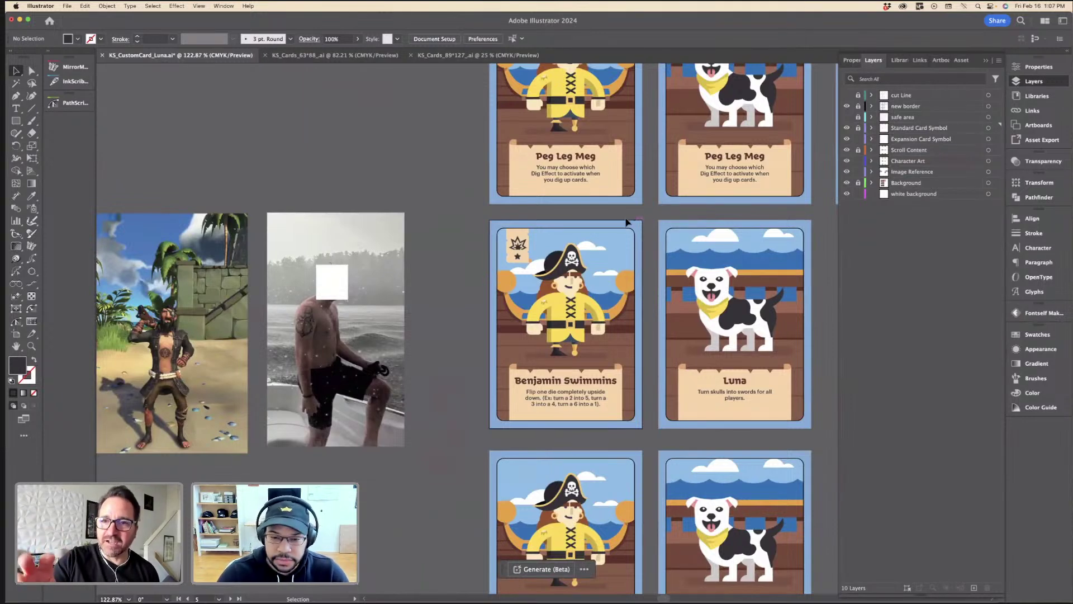
scroll(331, 264, "left", 3)
scroll(331, 263, "down", 1)
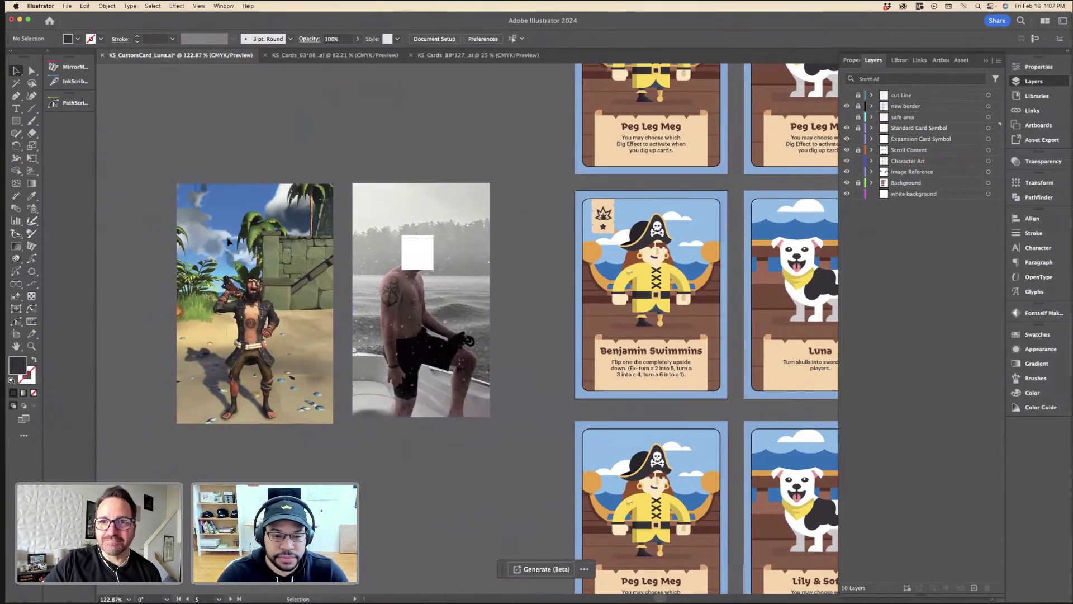
left_click_drag(228, 242, 222, 152)
left_click(510, 173)
scroll(513, 180, "down", 1)
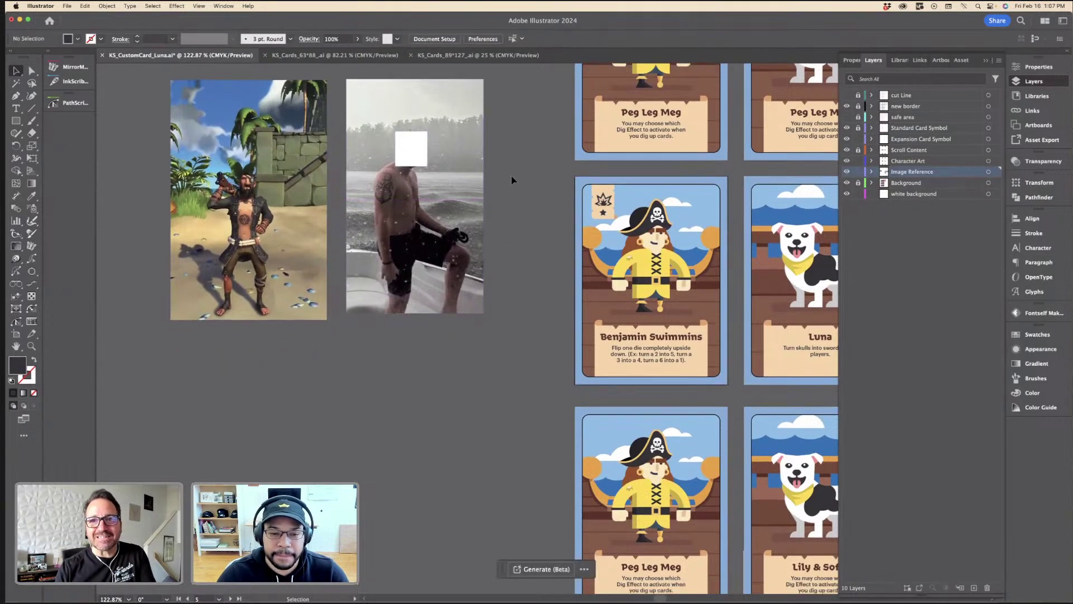
Step: Place a copy of the Benjamin Swimmins card's pirate character on the empty canvas below the two reference images
left_click(619, 260)
left_click_drag(619, 259, 358, 409)
scroll(374, 409, "down", 3)
left_click(371, 394)
scroll(371, 394, "down", 3)
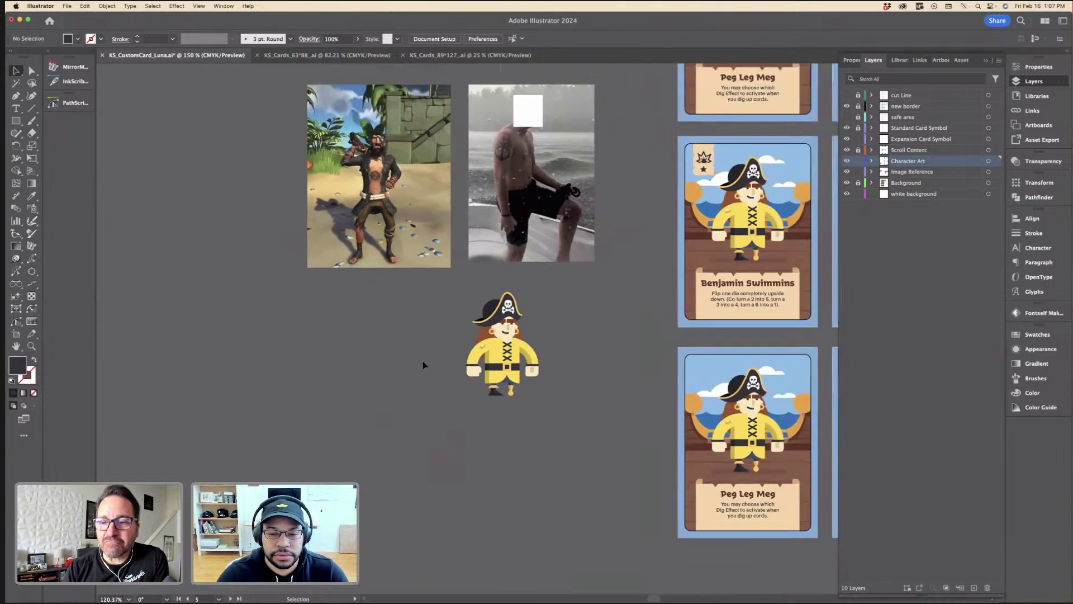
Step: Create a new artboard about 126 × 103 mm around the copied pirate character
left_click(1030, 68)
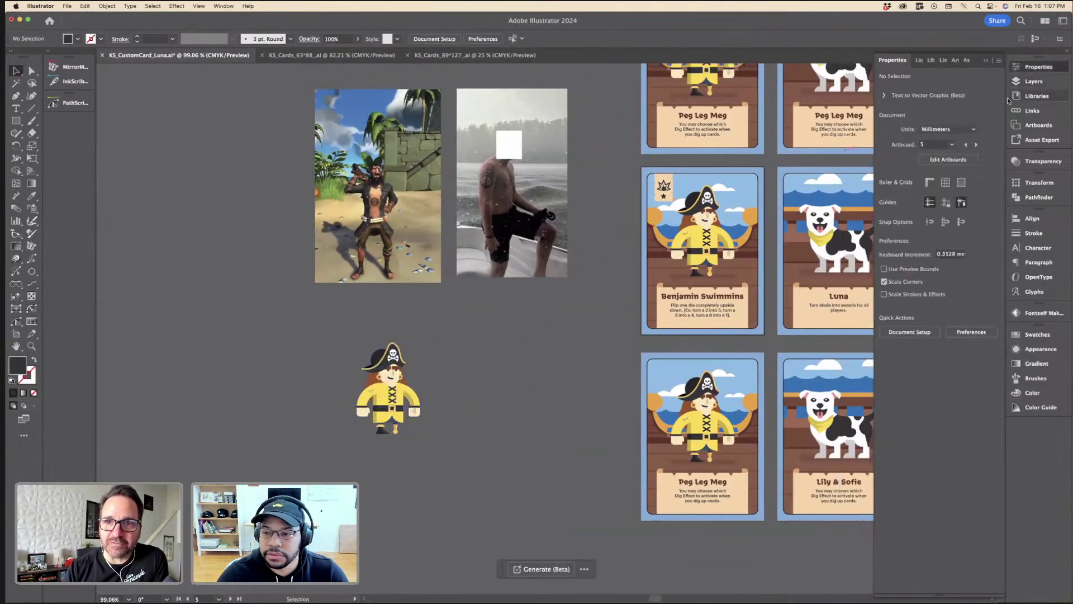
left_click(949, 160)
left_click_drag(286, 304, 507, 484)
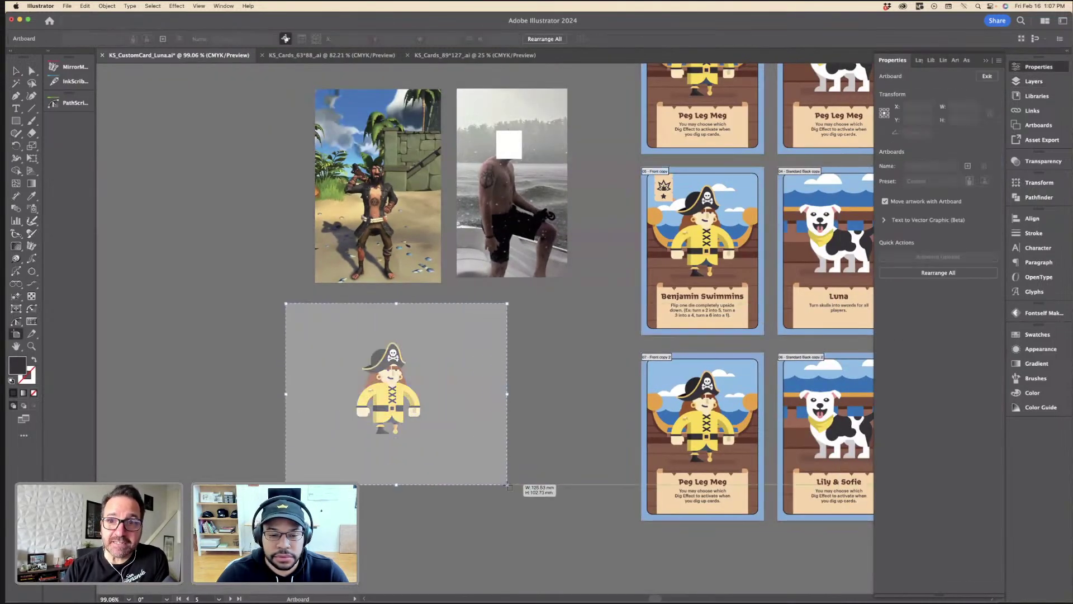
key("Escape")
left_click(433, 392)
left_click(443, 324)
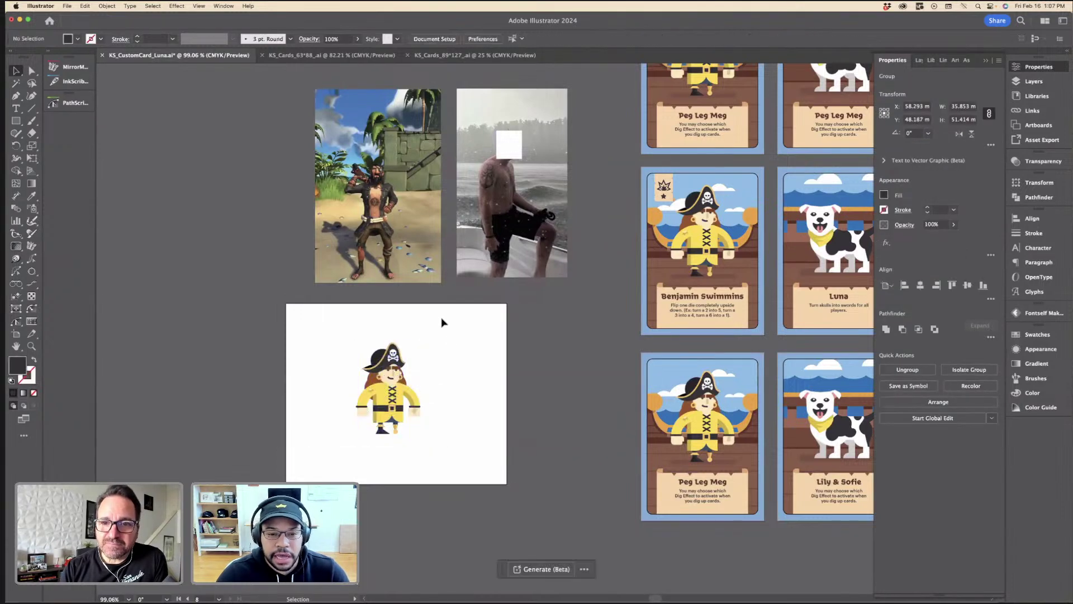
Step: Scale the two reference images down together to about 123 mm overall width, above the new artboard
left_click_drag(480, 285, 417, 253)
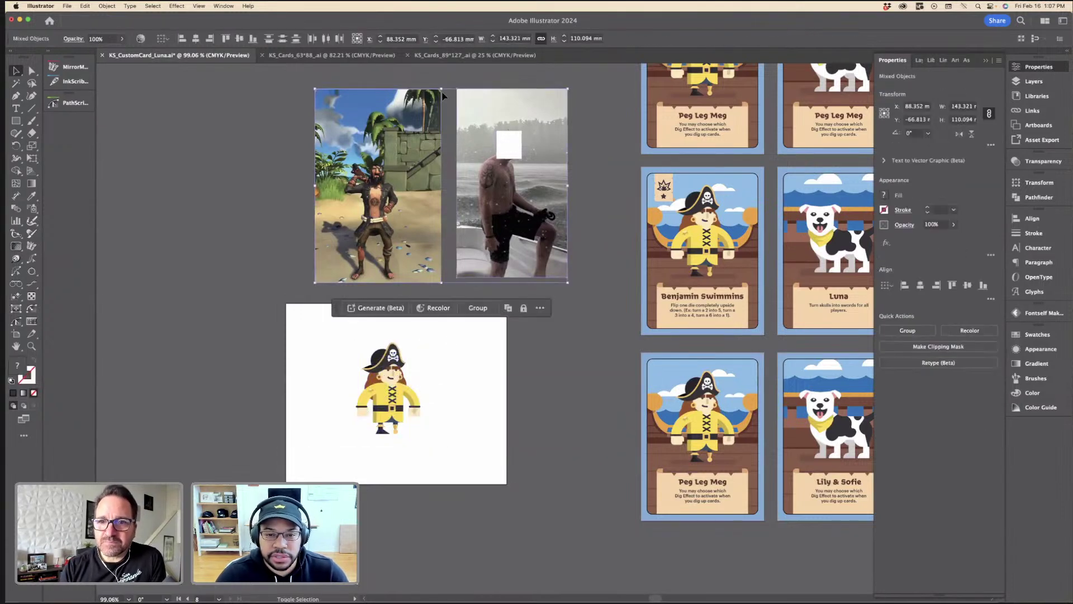
left_click_drag(443, 92, 393, 140)
left_click(398, 136)
scroll(399, 174, "down", 1)
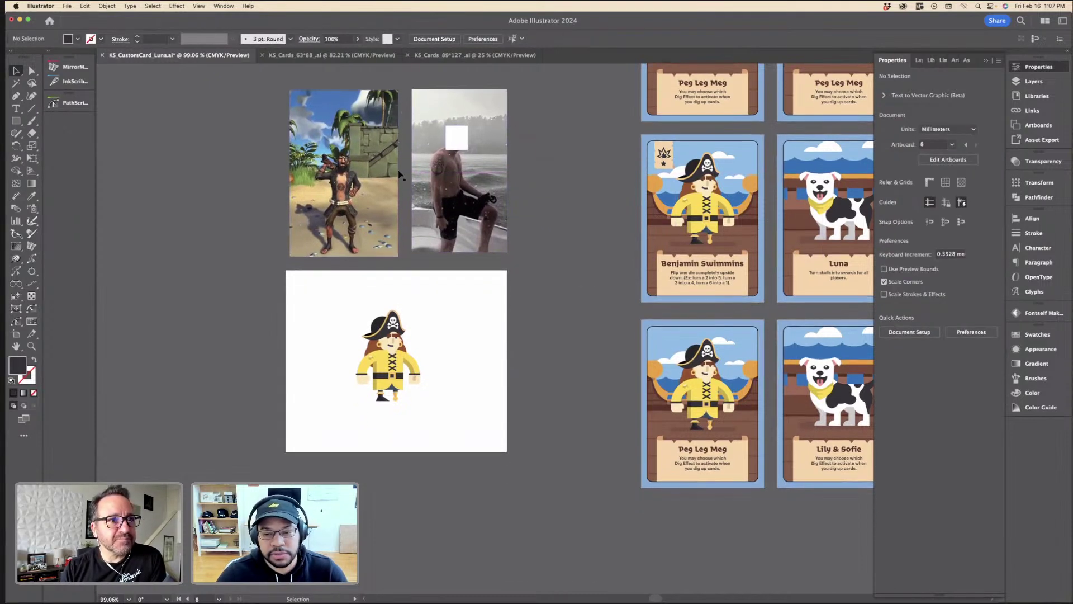
Step: Align the two reference images to each other by their vertical centers
left_click(417, 164)
left_click(397, 169, "shift")
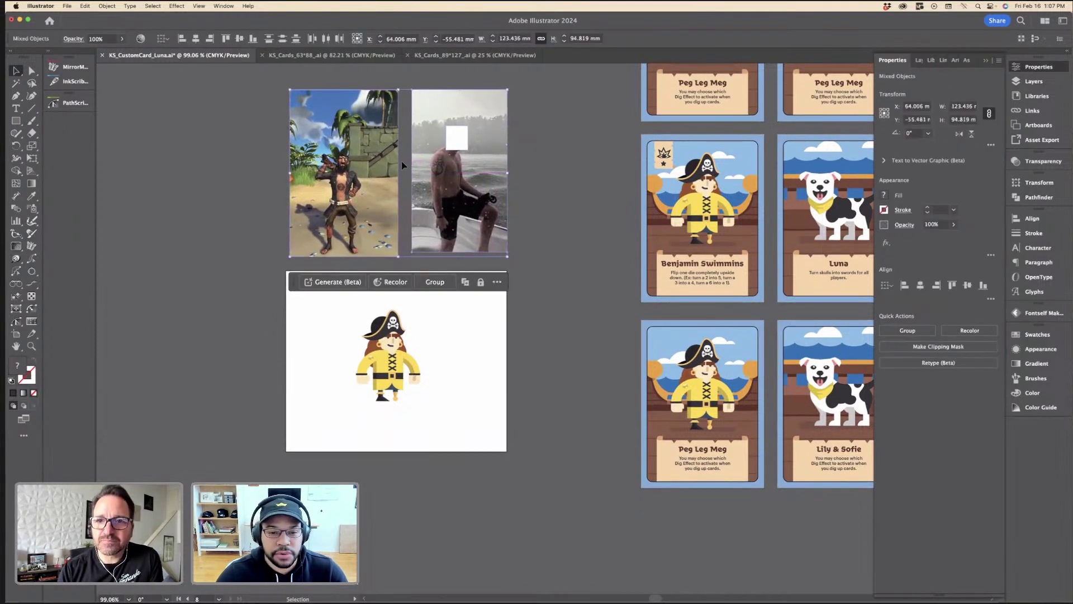
left_click(968, 286)
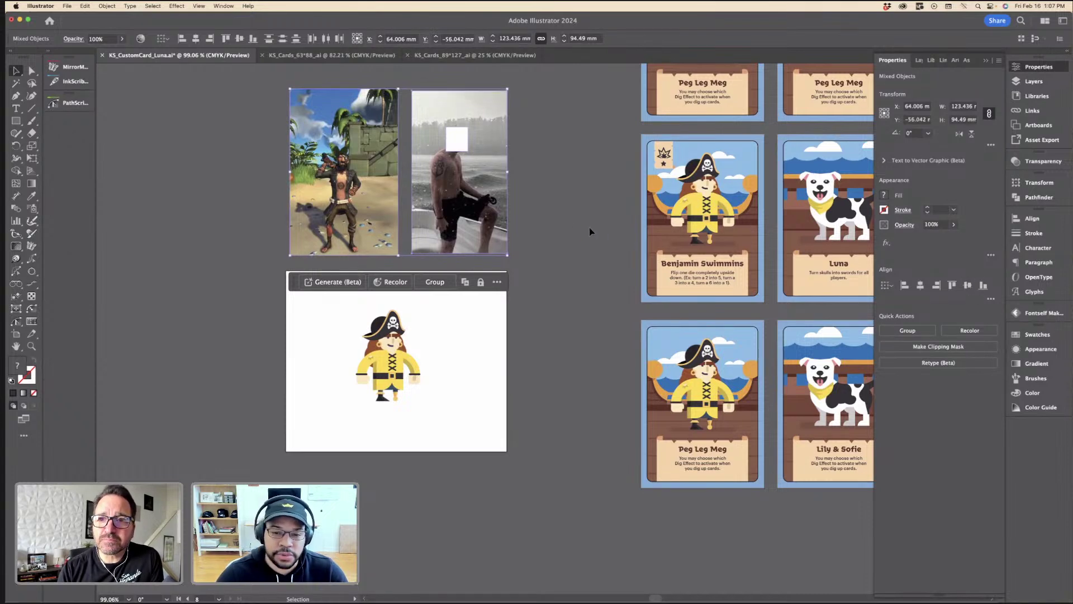
left_click(574, 224)
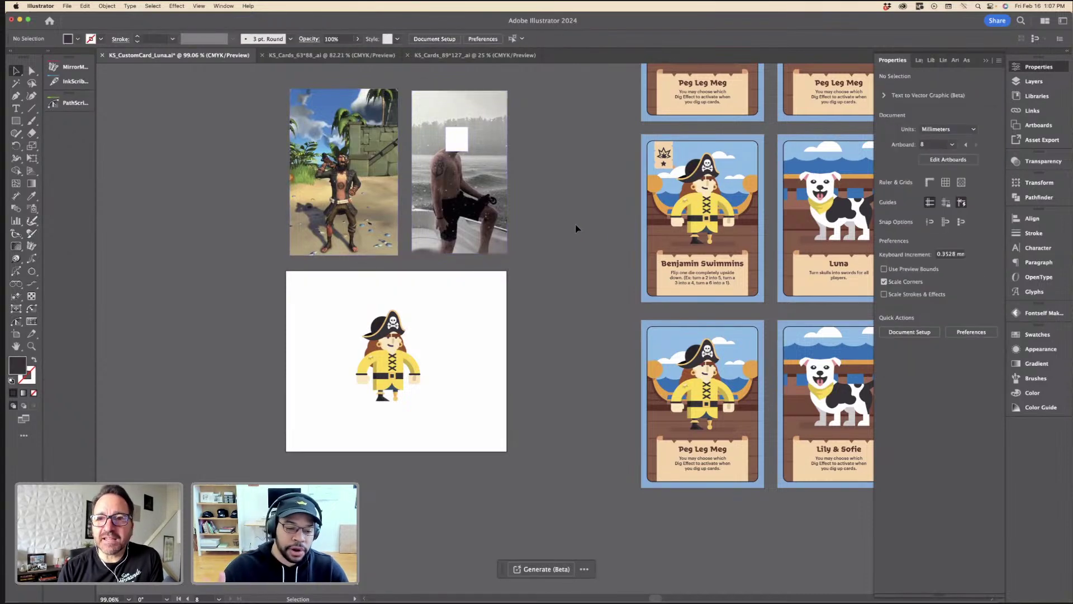
Step: Enlarge the two reference images together to the full artboard width, about 126 mm
scroll(534, 158, "left", 2)
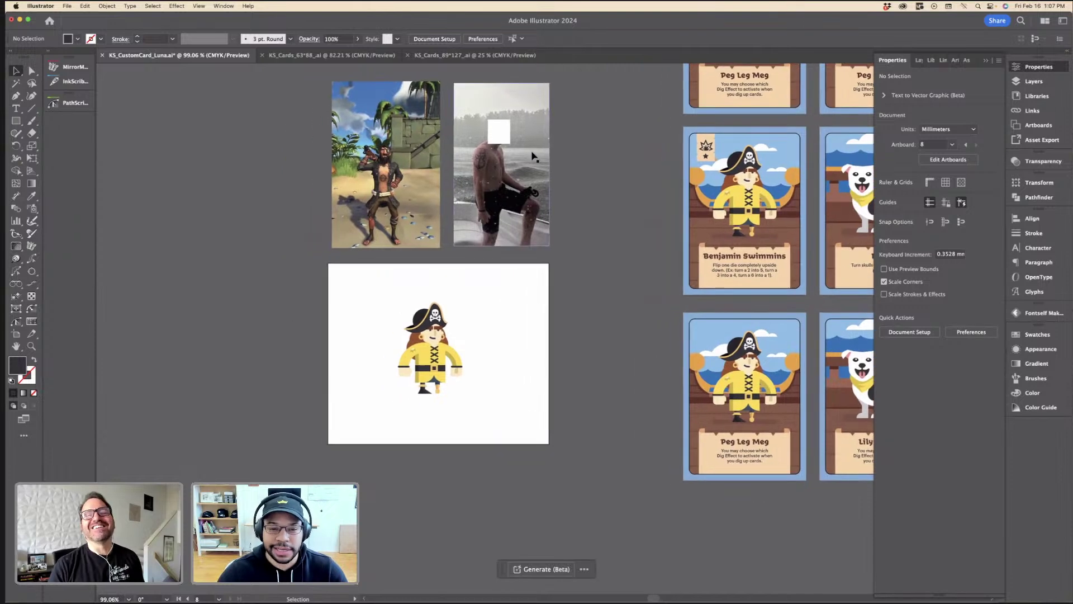
left_click_drag(558, 207, 400, 185)
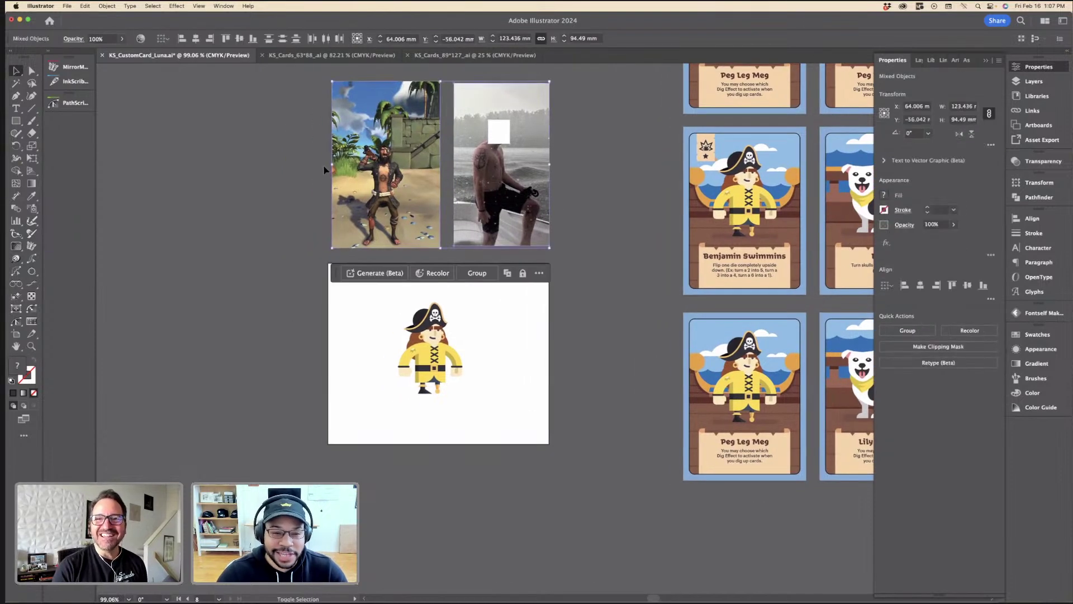
left_click_drag(332, 165, 328, 165)
left_click_drag(550, 165, 549, 165)
left_click(555, 169)
scroll(555, 180, "left", 1)
scroll(556, 184, "left", 1)
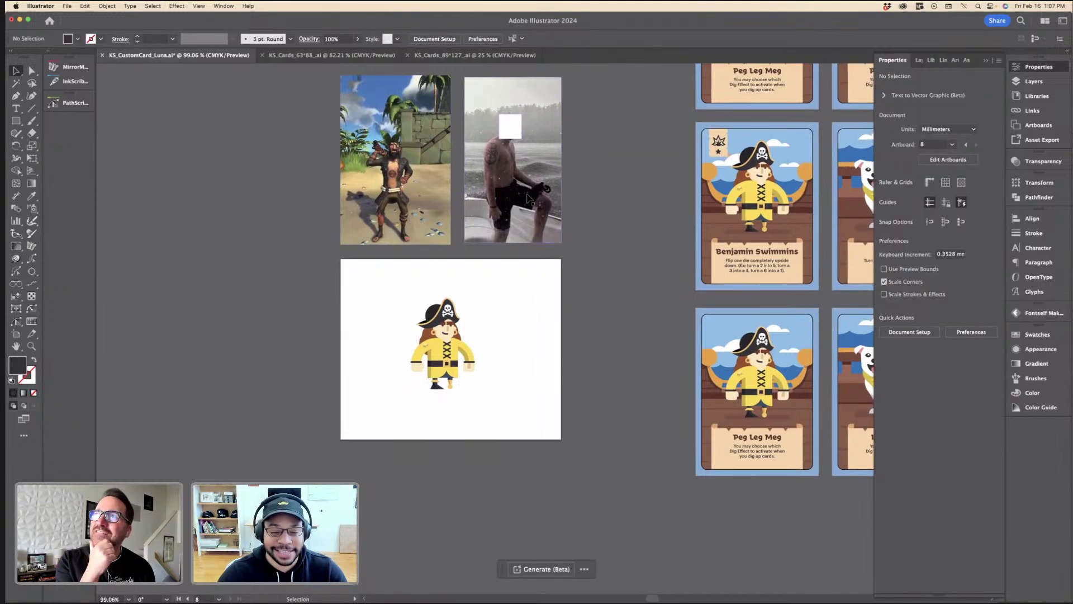
Step: Move the two reference images straight down so their lower edges slightly overlap the top of the working artboard
scroll(438, 204, "up", 5)
scroll(509, 290, "down", 3)
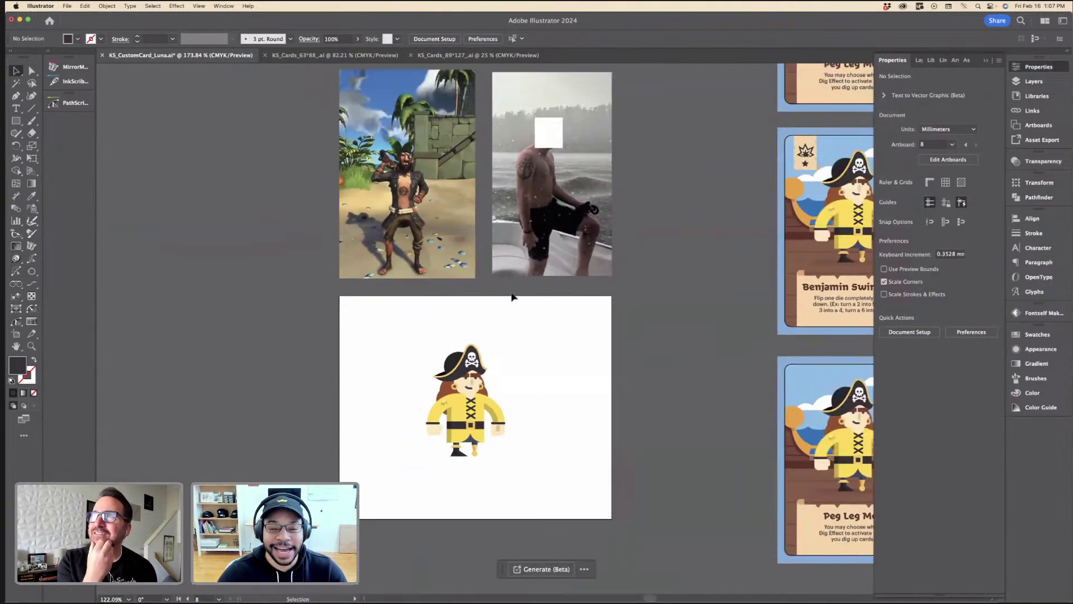
left_click_drag(510, 290, 450, 204)
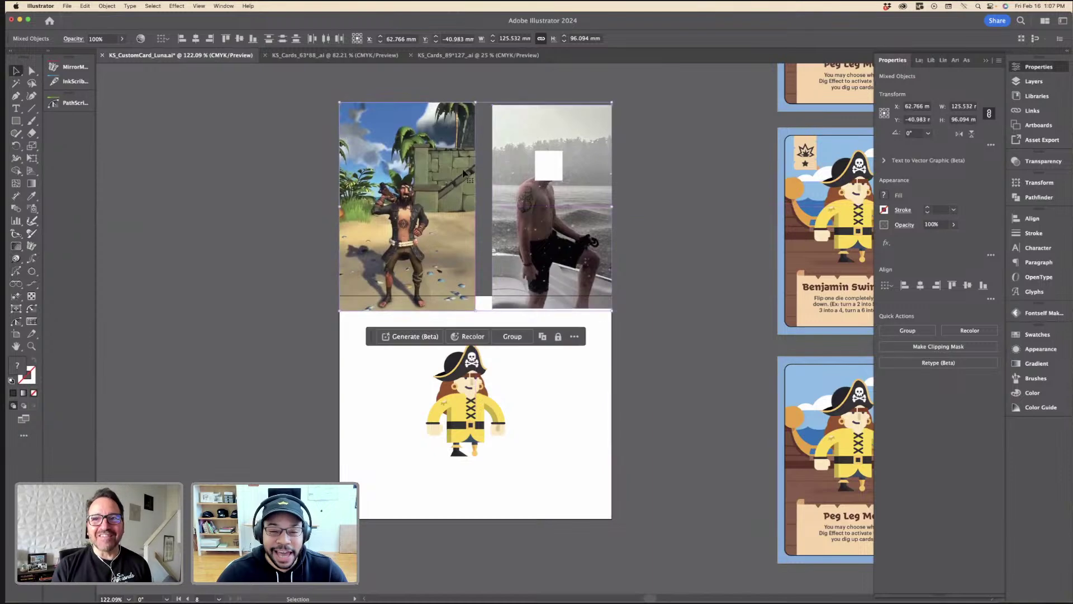
scroll(483, 145, "down", 2)
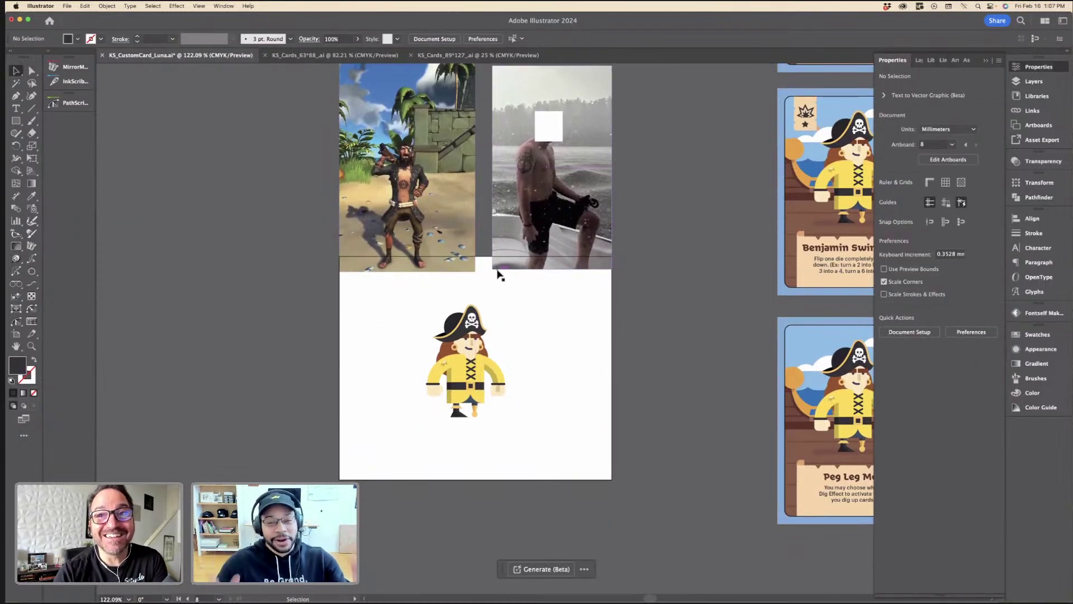
Step: Ungroup the pirate character copy on the working artboard
scroll(458, 178, "up", 5)
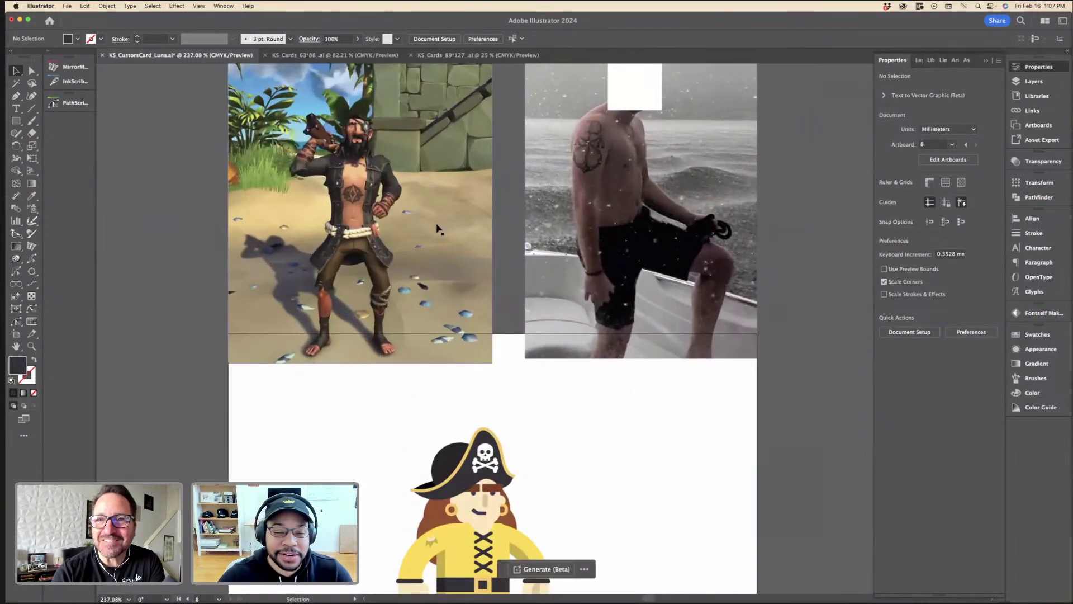
scroll(436, 225, "down", 4)
left_click(473, 388)
key("super+equal")
key("super+equal")
key("super+equal")
key("v")
right_click(531, 285)
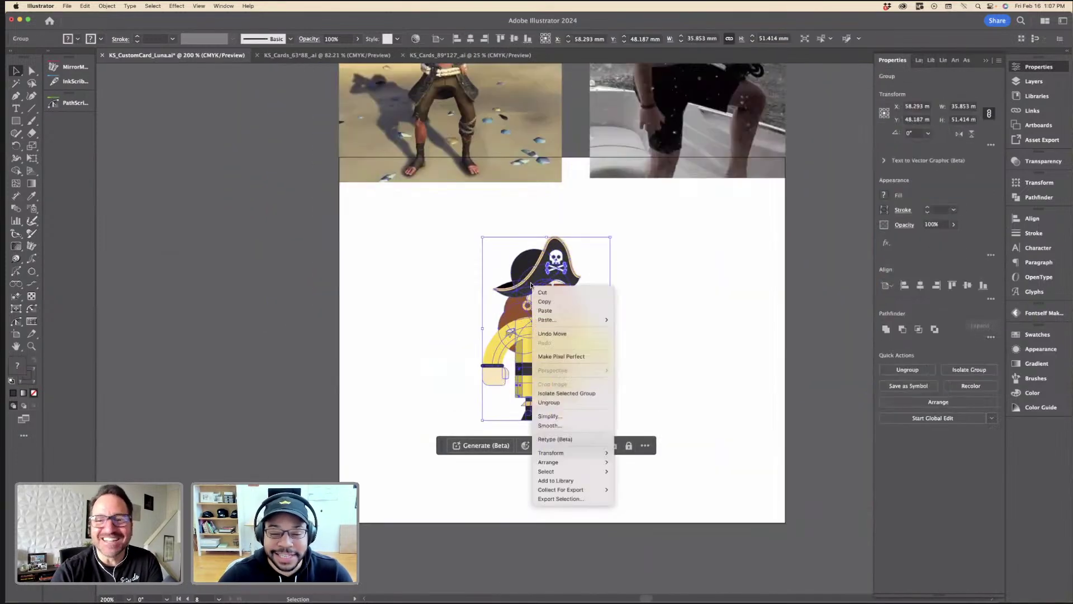
left_click(548, 402)
left_click(580, 334)
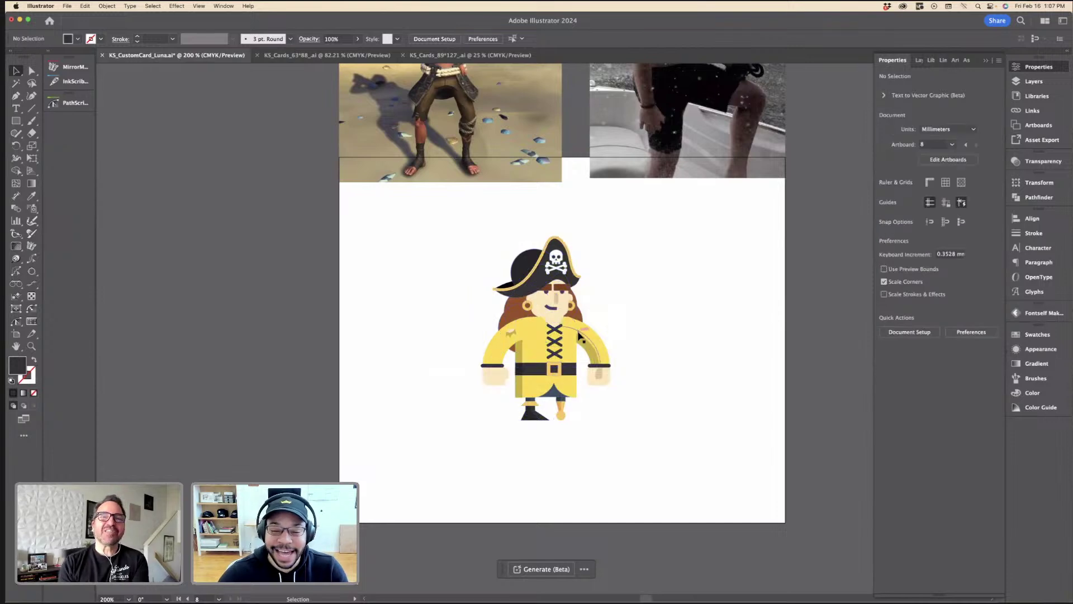
left_click(683, 277)
Step: Examine the clothing, pose and tattoos of the figures in the two reference images
scroll(592, 214, "up", 5)
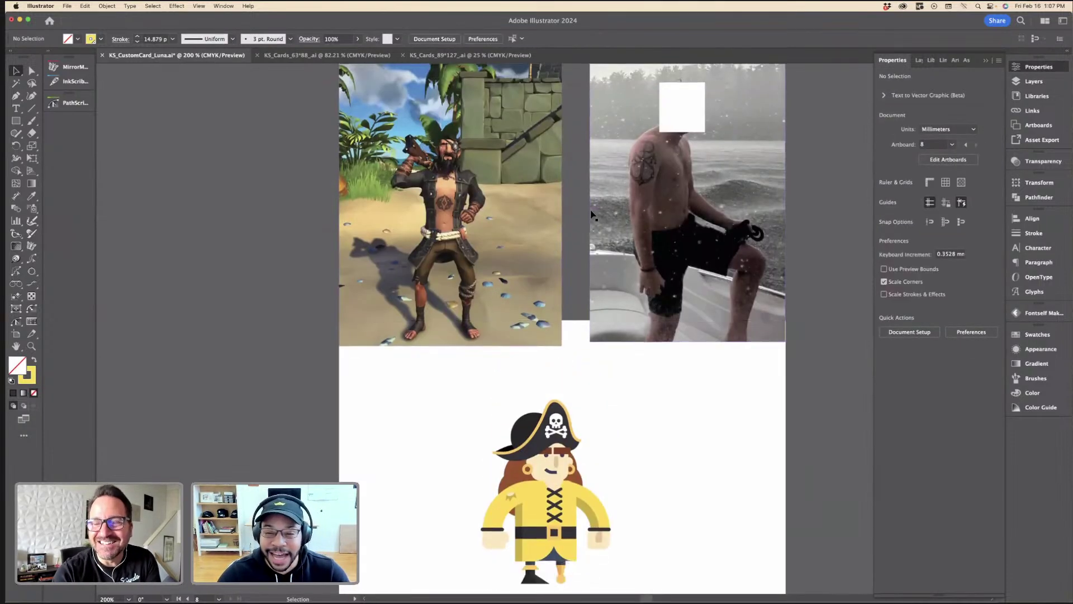
scroll(592, 214, "up", 2)
scroll(592, 214, "down", 2)
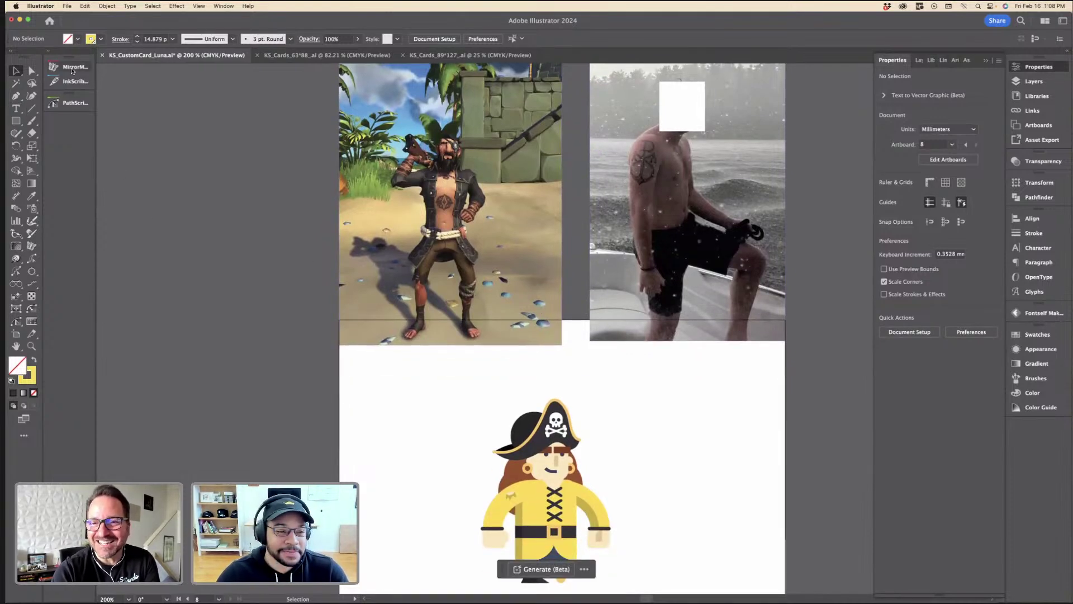
scroll(462, 207, "up", 1)
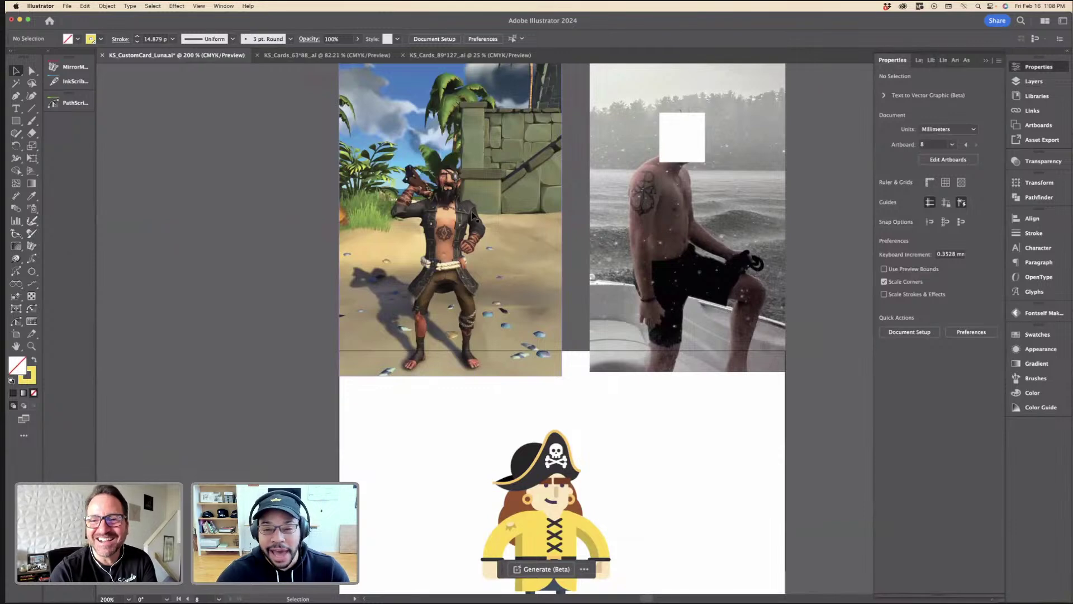
scroll(574, 152, "up", 3)
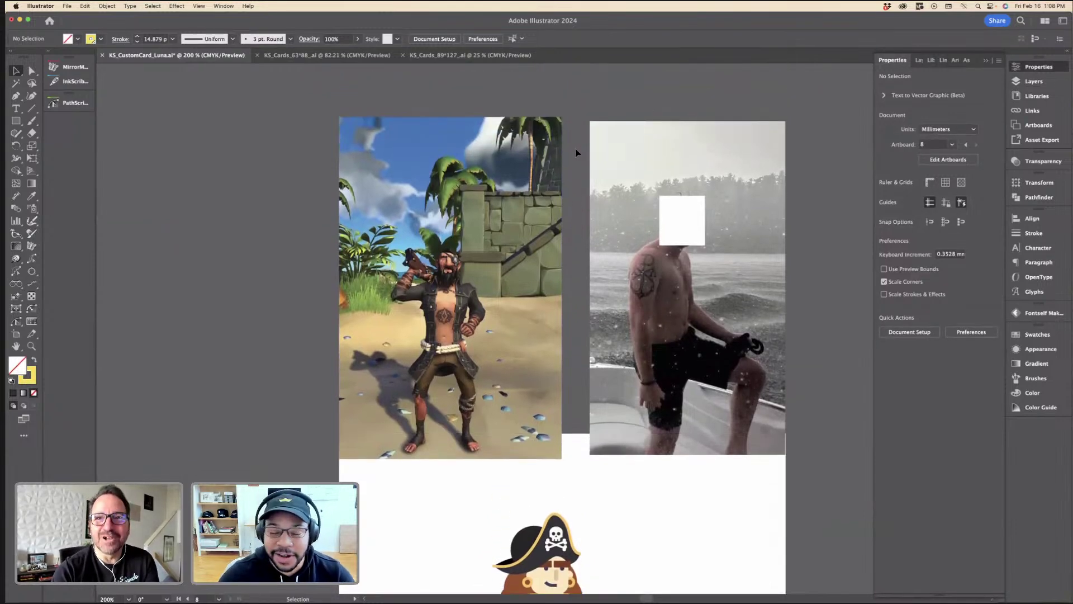
scroll(575, 151, "up", 3)
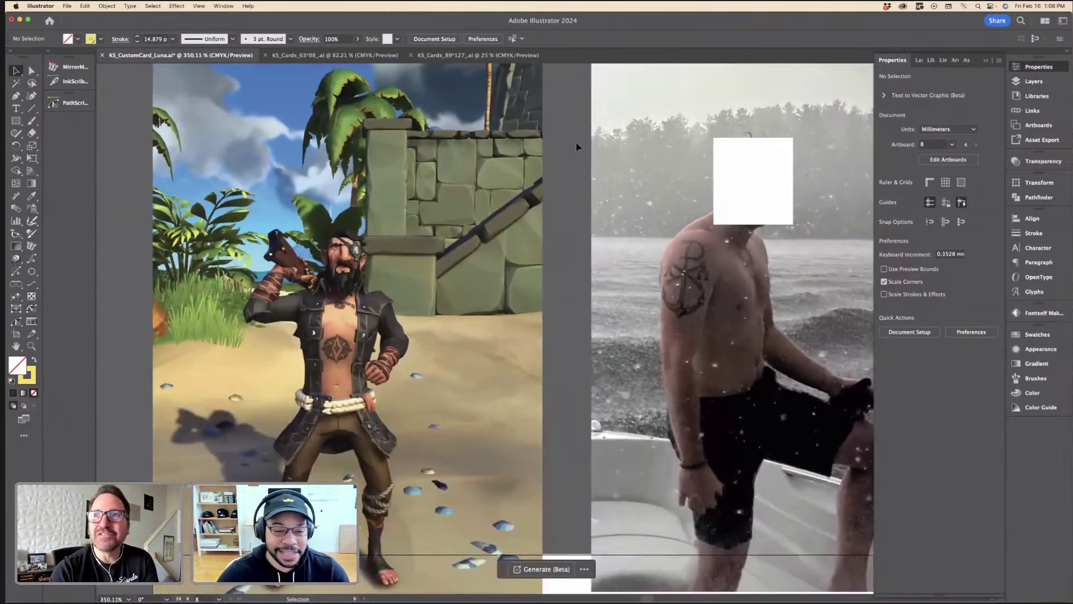
scroll(375, 255, "down", 10)
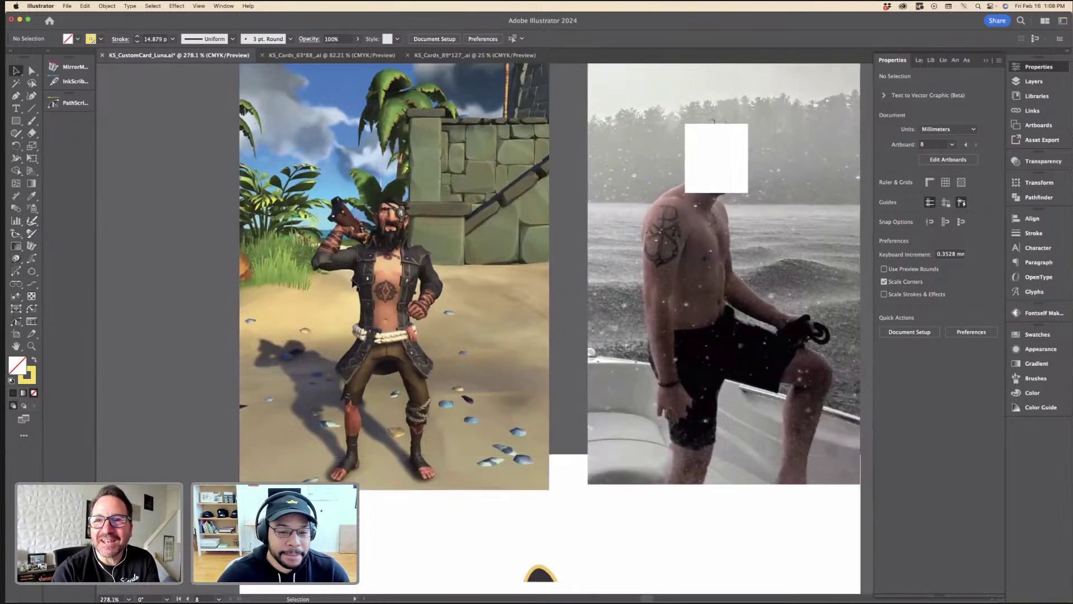
Step: Recolor the character's yellow upper shirt shape with the skin tone sampled from the face
left_click(467, 307)
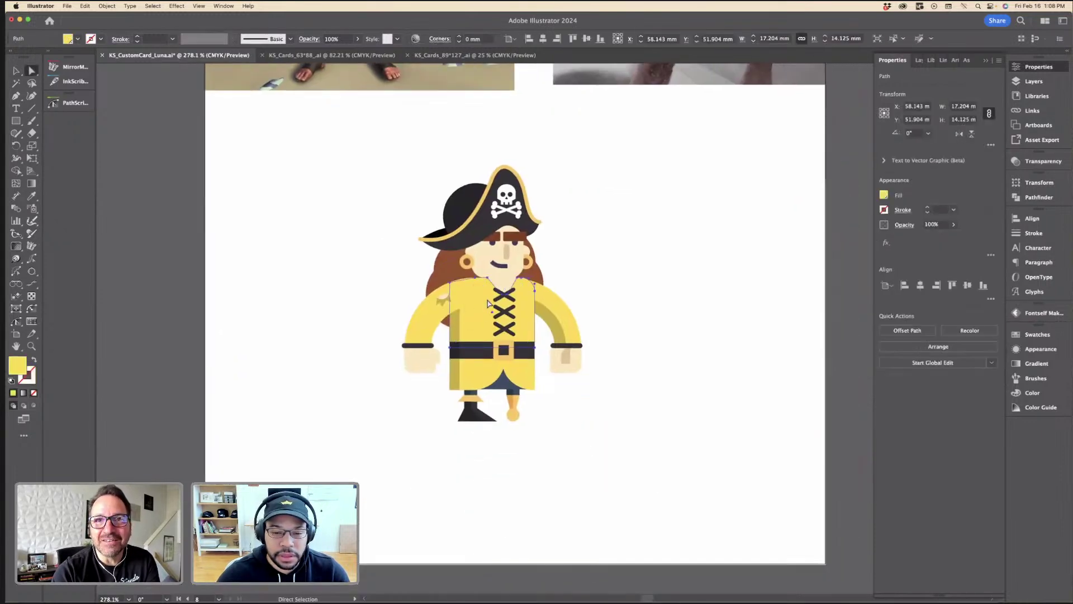
key("i")
left_click(484, 261)
key("a")
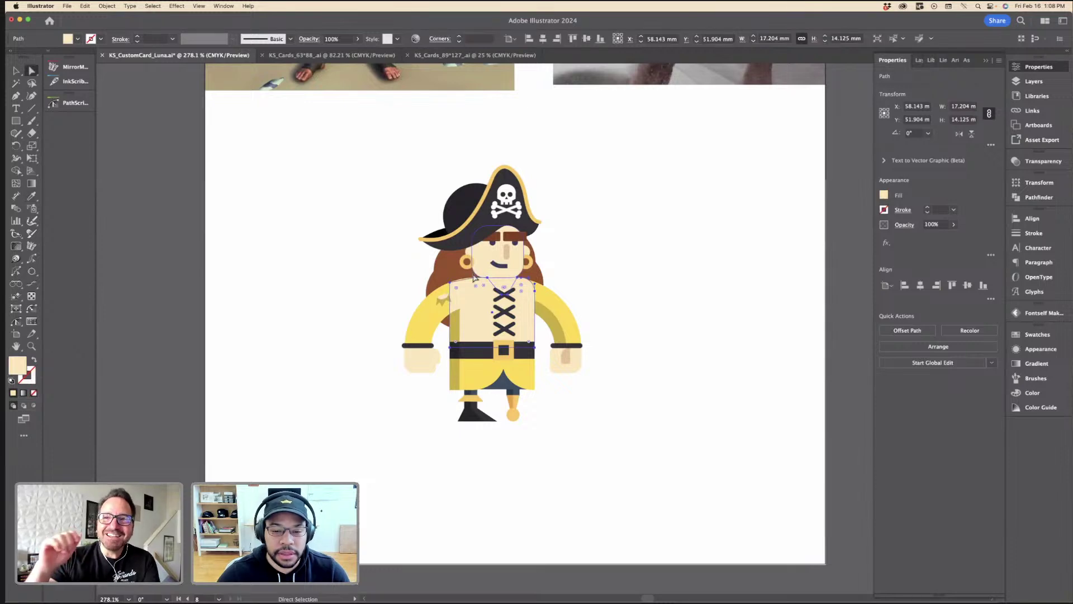
key("super+equal")
left_click(448, 330)
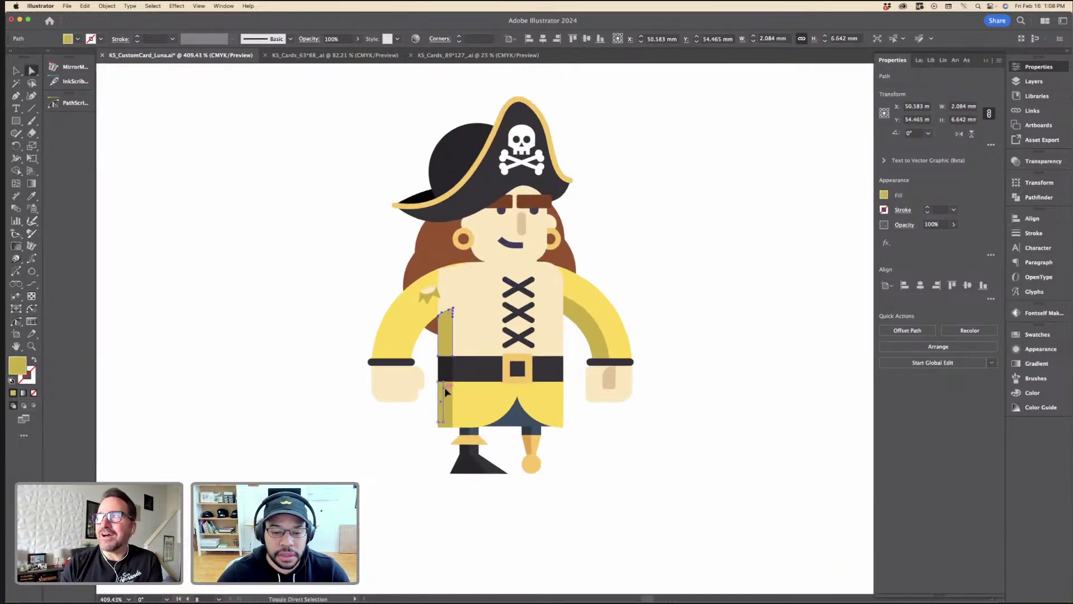
left_click(449, 396, "shift")
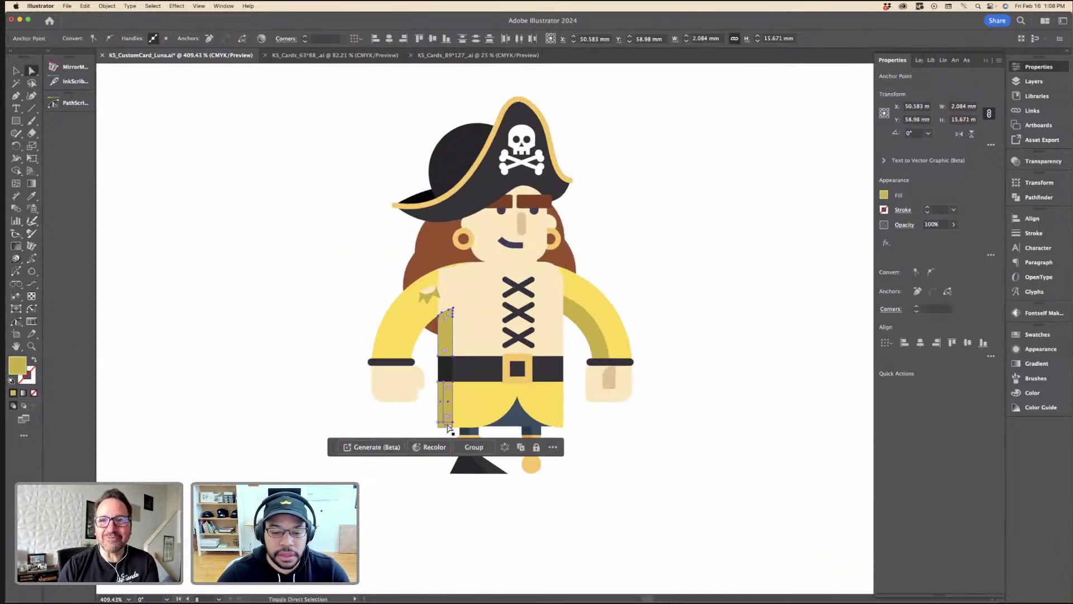
scroll(449, 425, "down", 5)
scroll(450, 412, "up", 5)
scroll(450, 410, "down", 5)
scroll(456, 400, "up", 4)
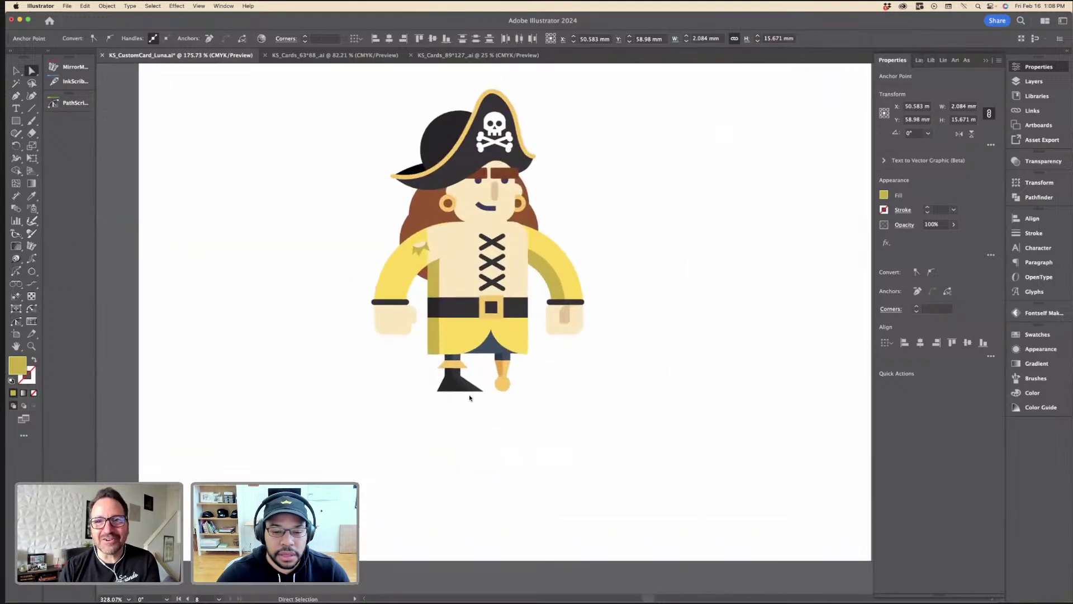
key("v")
left_click(601, 358)
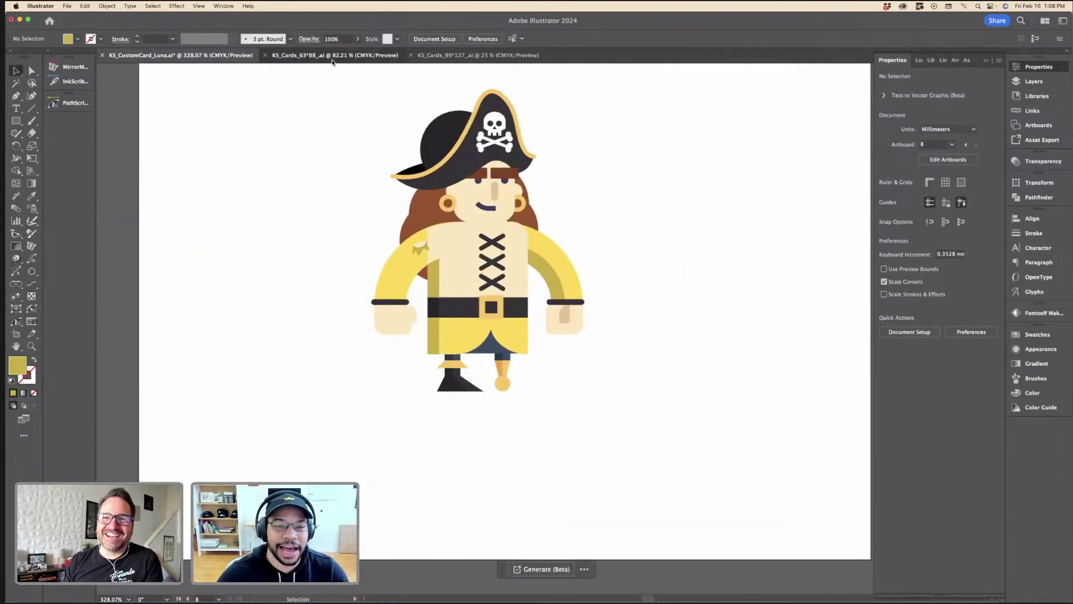
Step: Copy the pirate character out of the clipped artwork on the Redbeard card in the KS_Cards_63*88 document
left_click(336, 55)
left_click(671, 290)
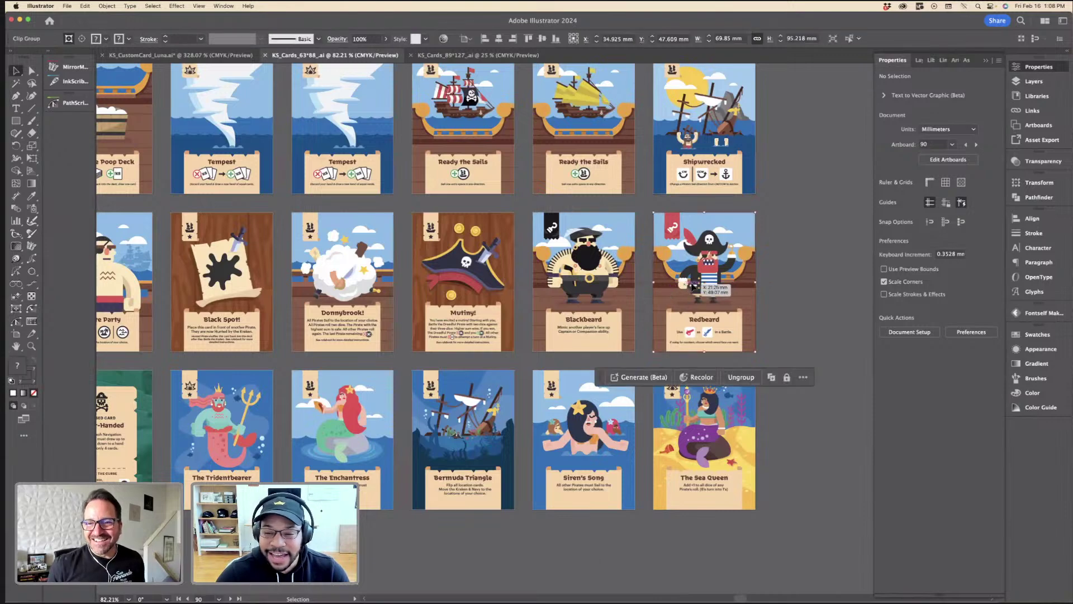
scroll(699, 285, "up", 3)
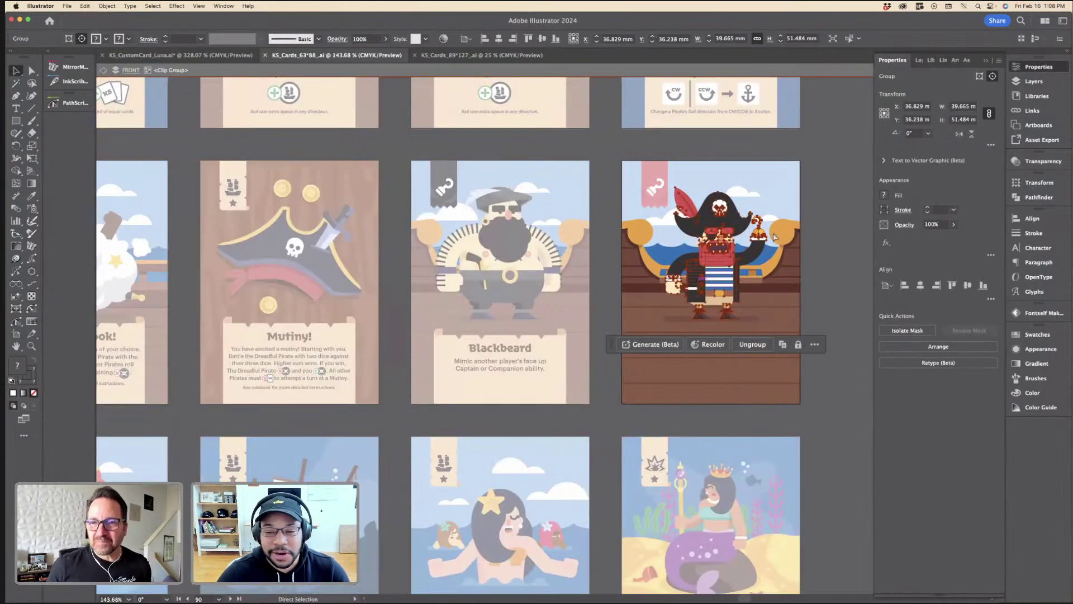
double_click(833, 211)
scroll(834, 209, "down", 3)
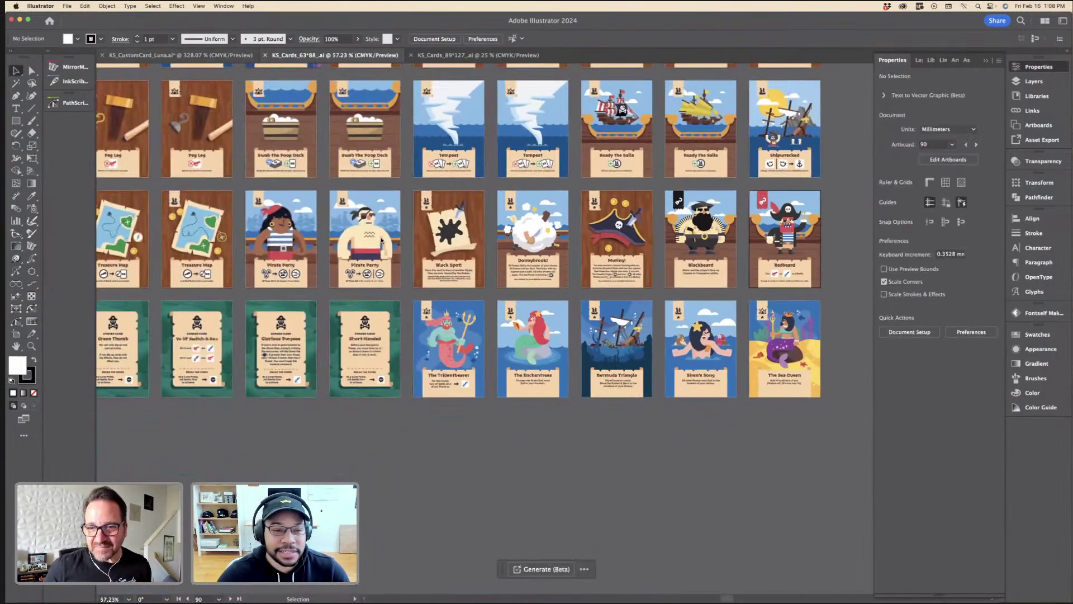
Step: Paste the Redbeard character into the KS_CustomCard_Luna document and place it beside the left edge of the working artboard
left_click(224, 55)
key("super+v")
scroll(416, 260, "down", 3)
left_click_drag(477, 280, 187, 244)
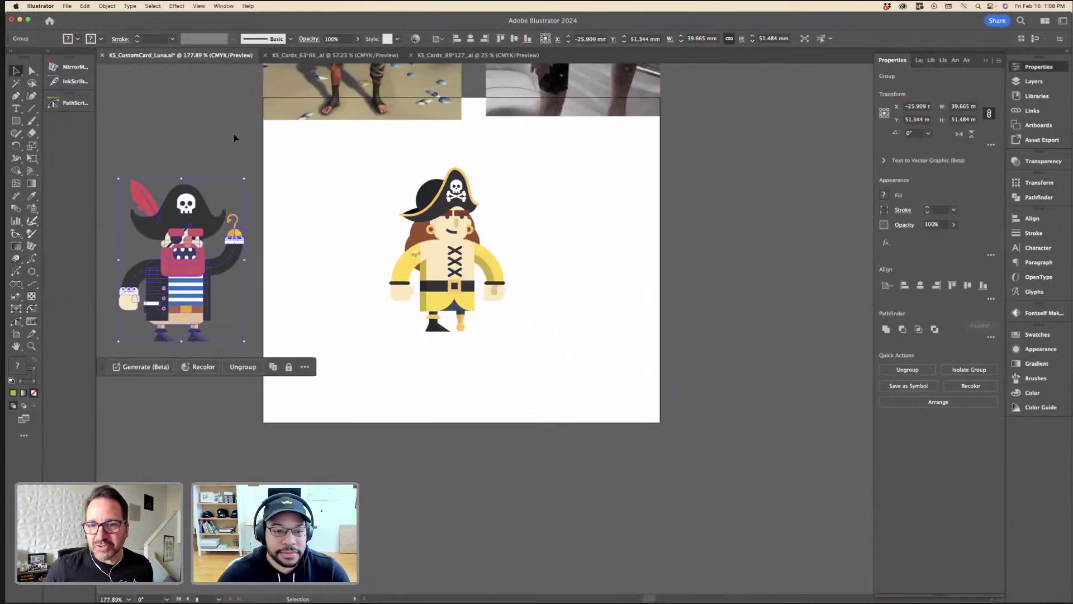
left_click(232, 136)
Step: Copy the pirate character from the Swifttide card in the KS_Cards_63*88 document
left_click(476, 55)
left_click(345, 53)
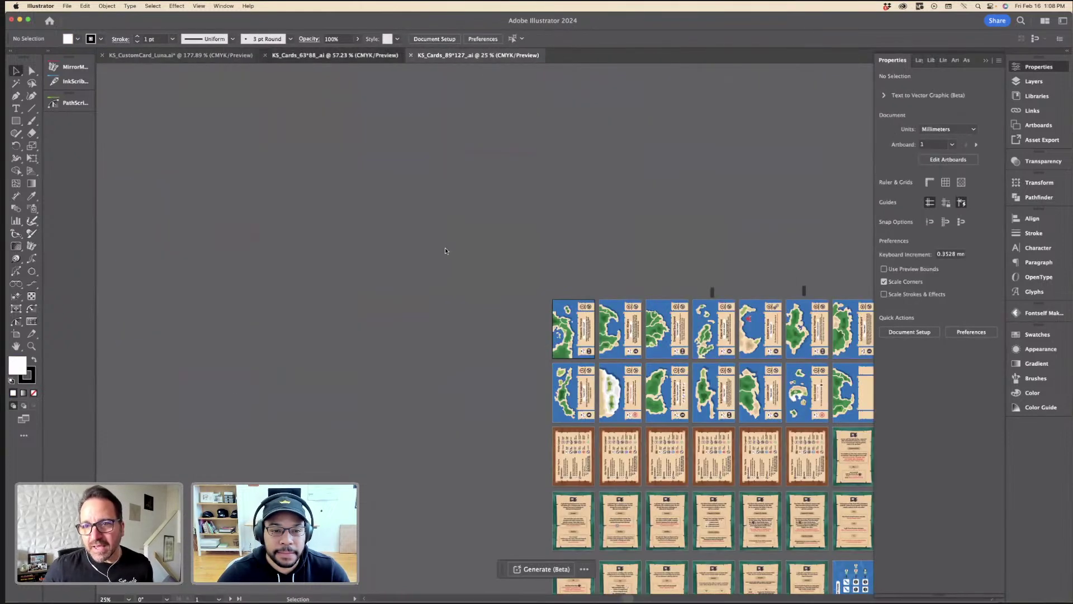
scroll(291, 339, "down", 2)
scroll(291, 339, "up", 5)
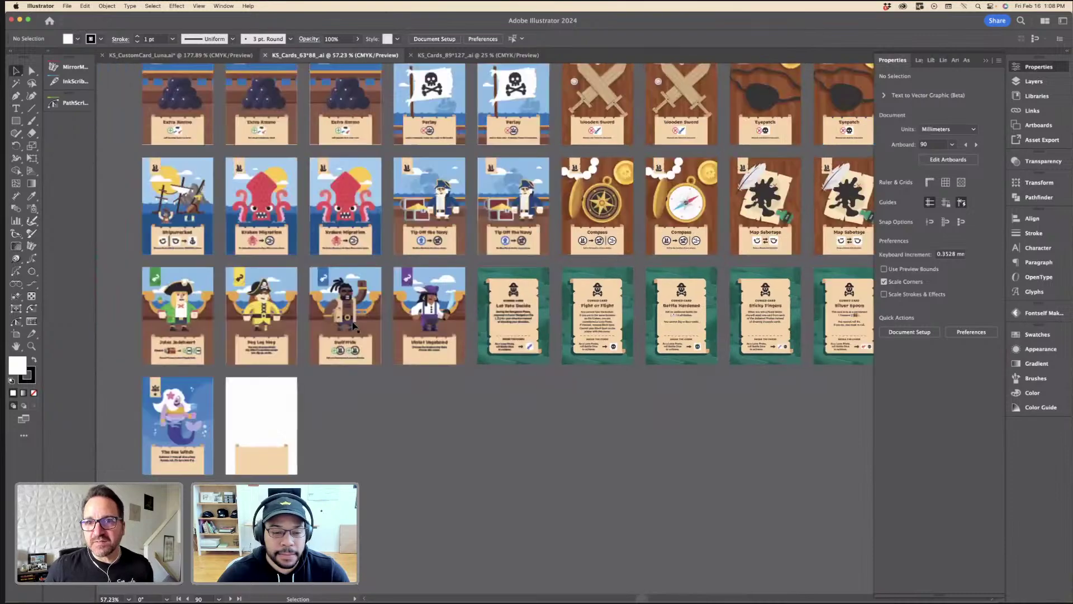
scroll(369, 309, "up", 3)
scroll(369, 309, "up", 4)
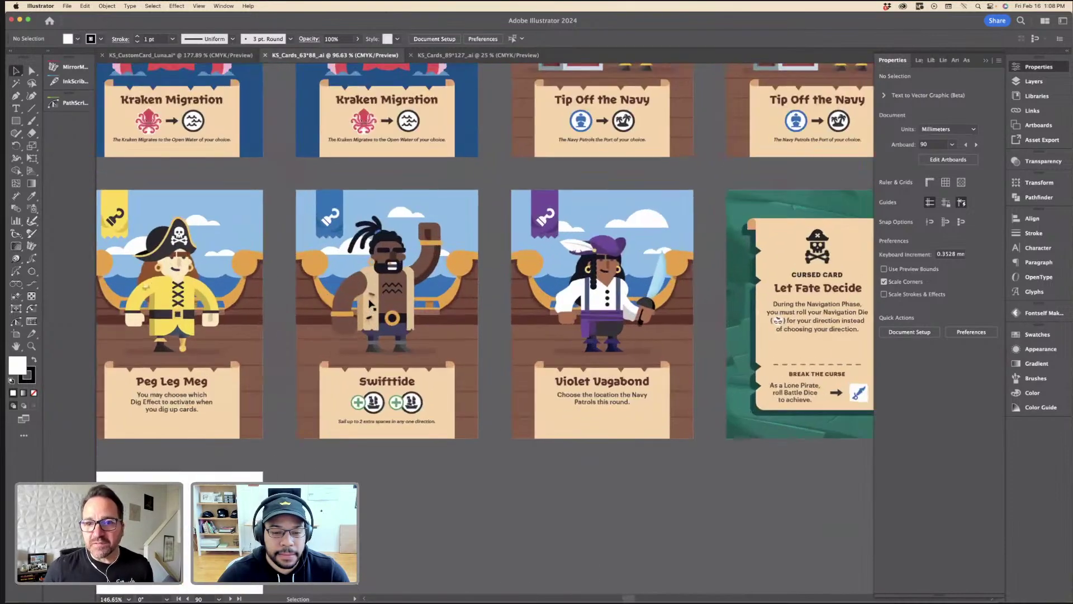
double_click(369, 309)
key("Escape")
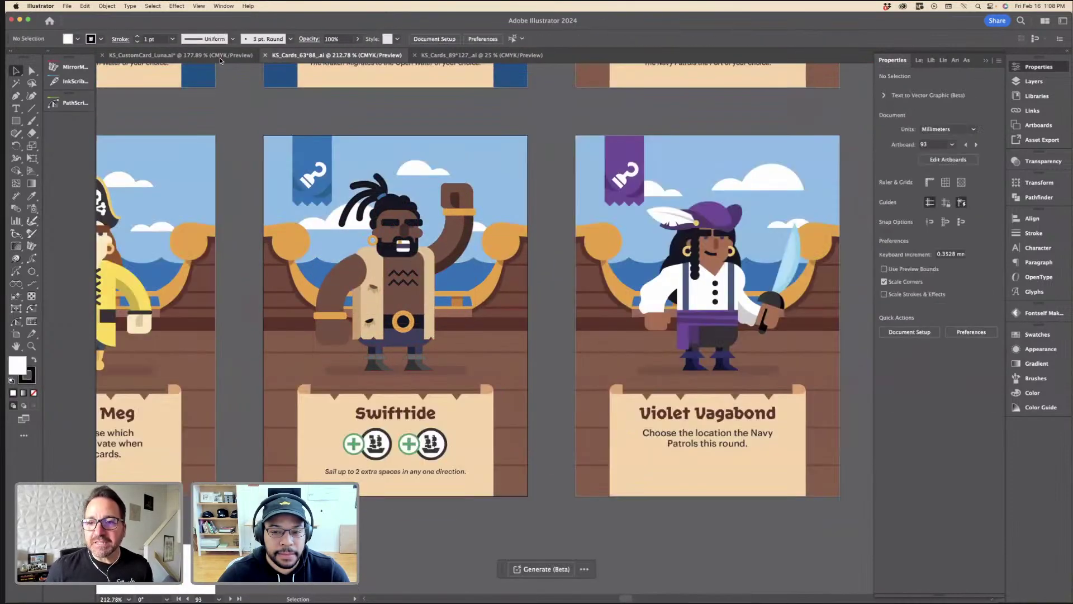
Step: Paste the Swifttide character into the KS_CustomCard_Luna document and place it directly below the Redbeard character
left_click(180, 55)
key("ctrl+v")
scroll(530, 278, "down", 2)
left_click_drag(530, 278, 269, 360)
left_click(437, 256)
scroll(436, 256, "left", 2)
scroll(437, 256, "up", 3)
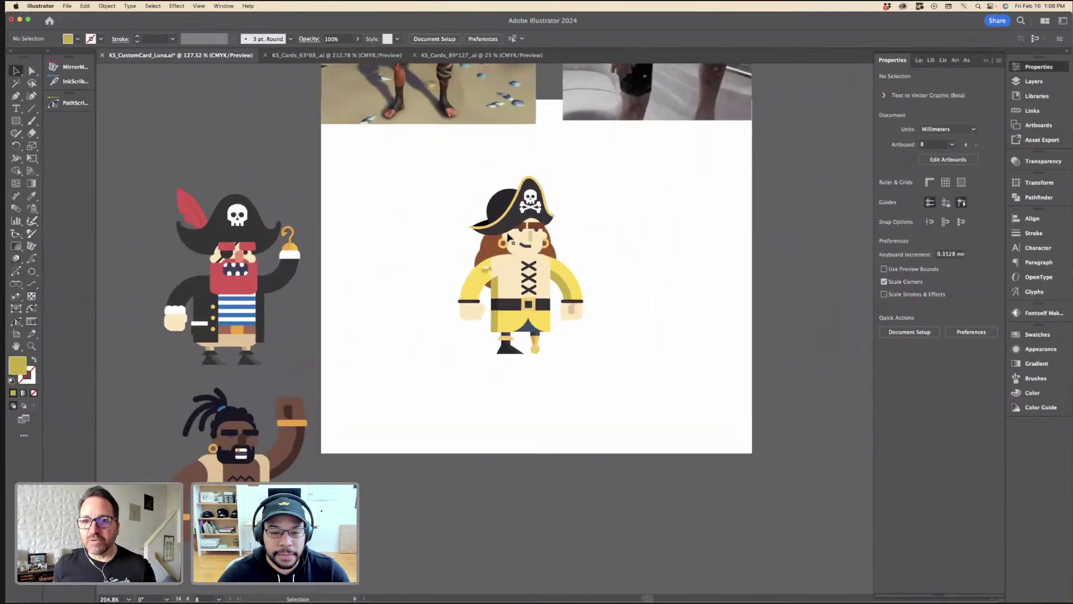
Step: Delete the hat, feather and head from the Redbeard character beside the artboard
scroll(450, 233, "up", 2)
scroll(467, 287, "down", 4)
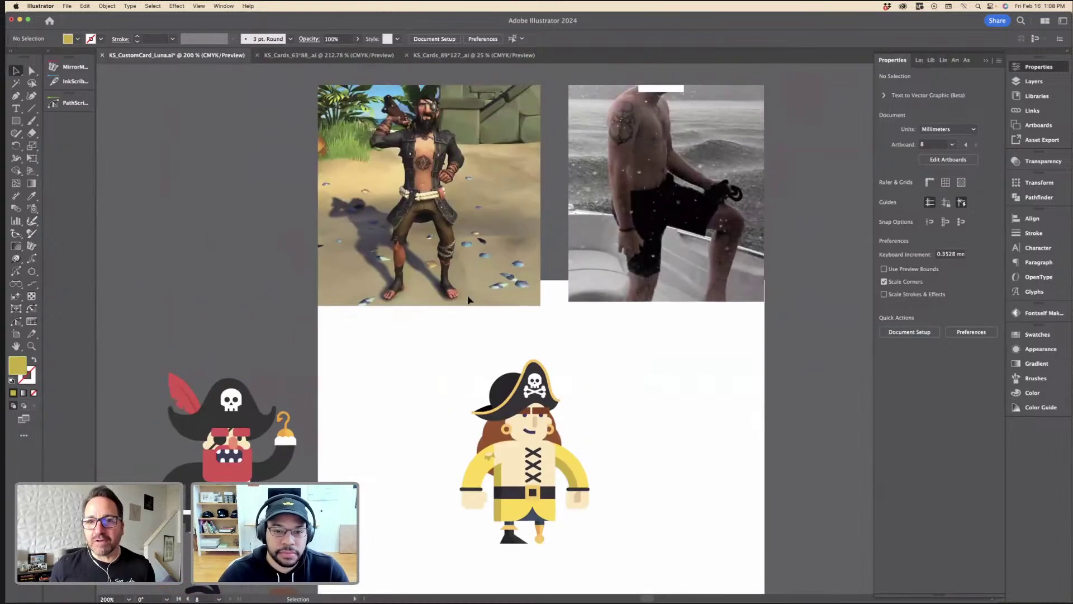
scroll(461, 360, "up", 4)
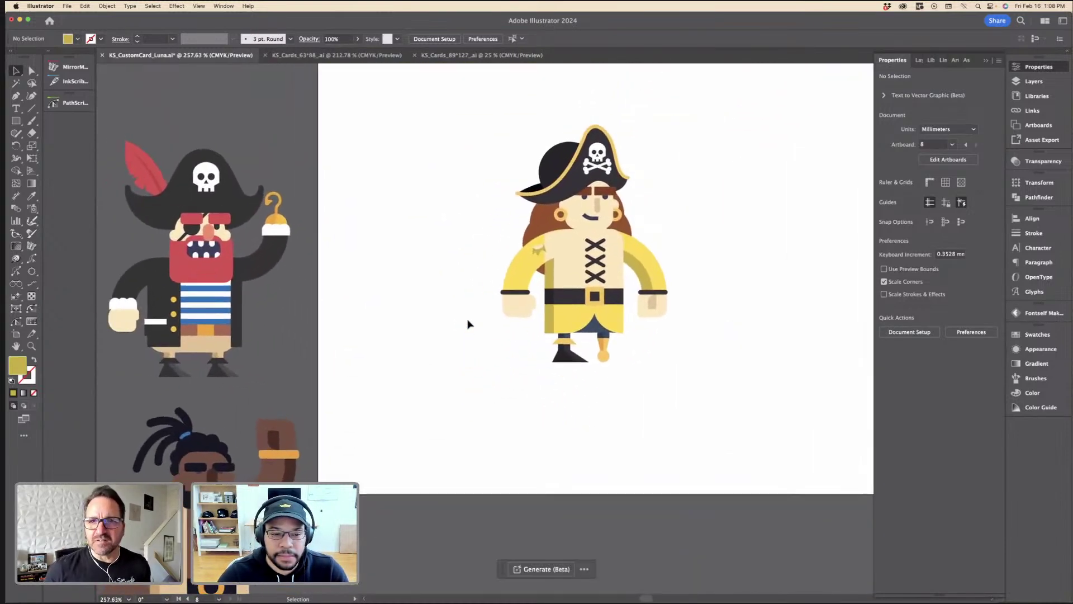
scroll(467, 319, "down", 2)
left_click(193, 294)
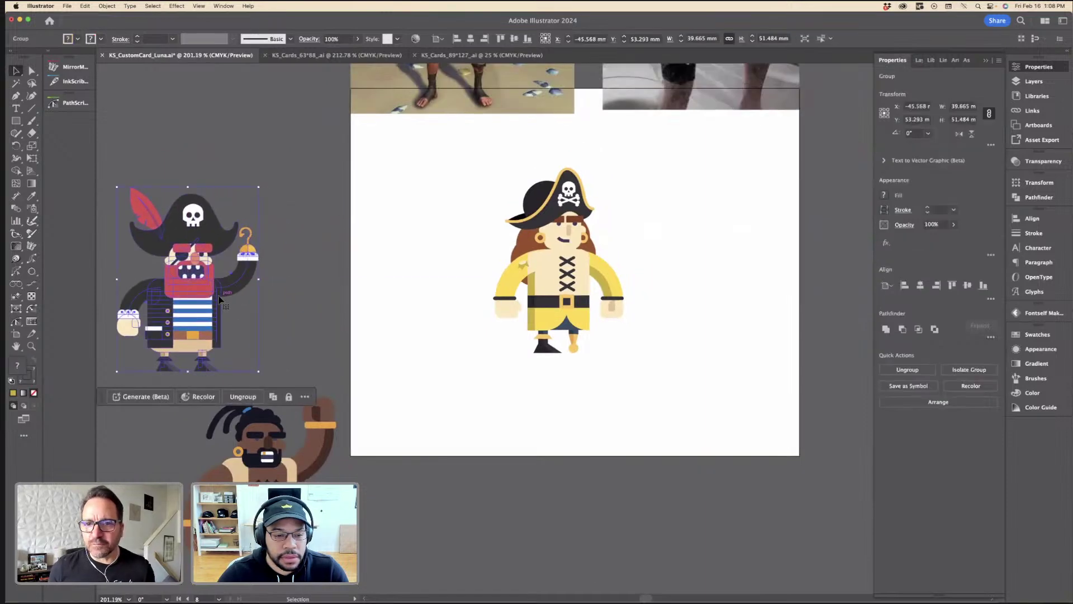
scroll(199, 281, "up", 3)
scroll(192, 258, "down", 2)
key("a")
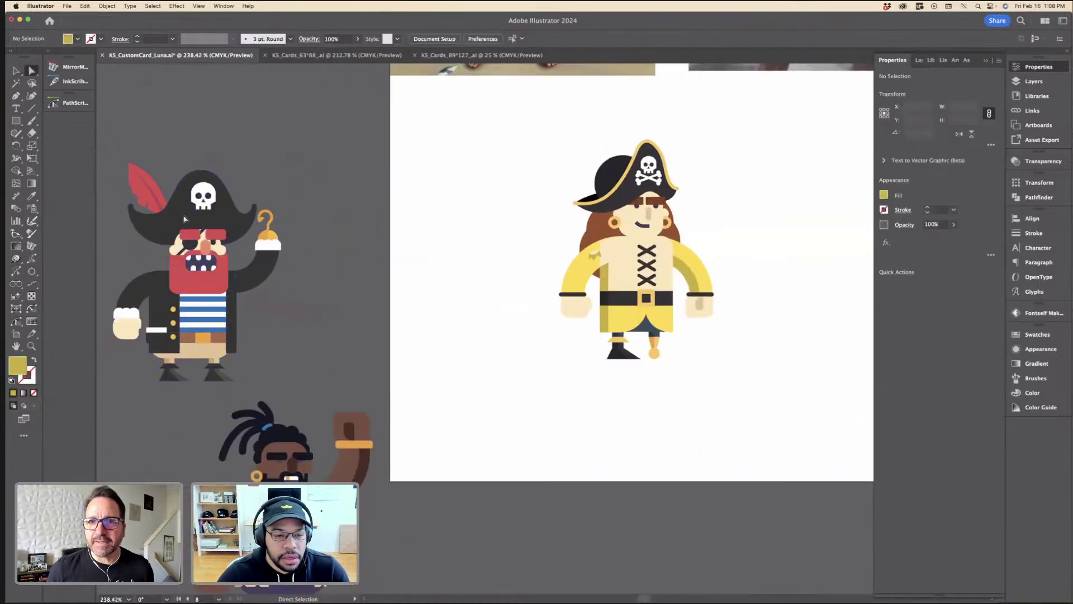
left_click(142, 184)
scroll(302, 172, "up", 5)
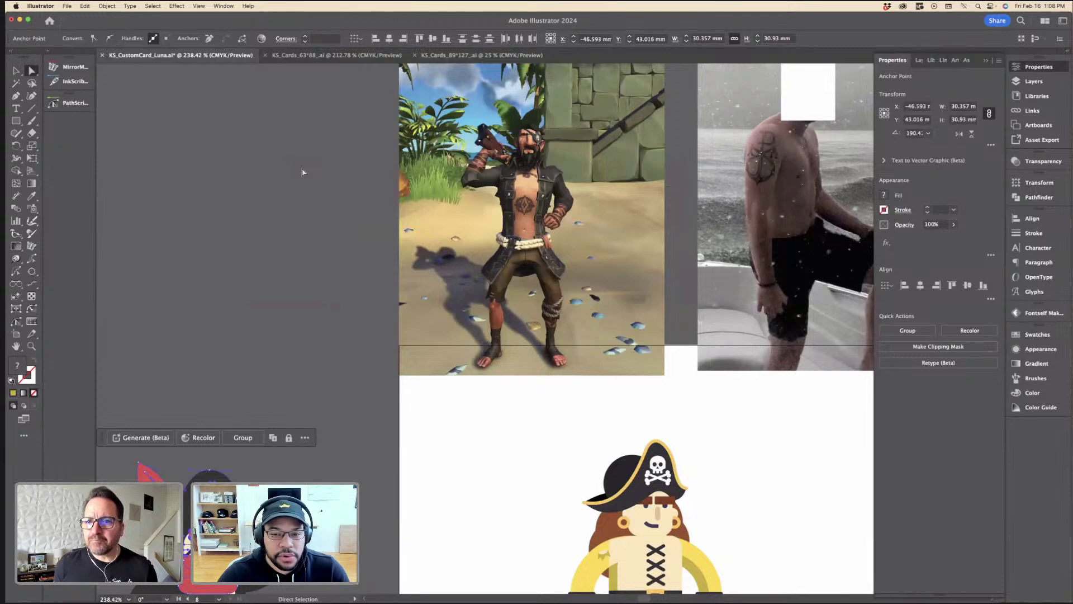
scroll(302, 172, "down", 3)
key("BackSpace")
scroll(208, 347, "down", 2)
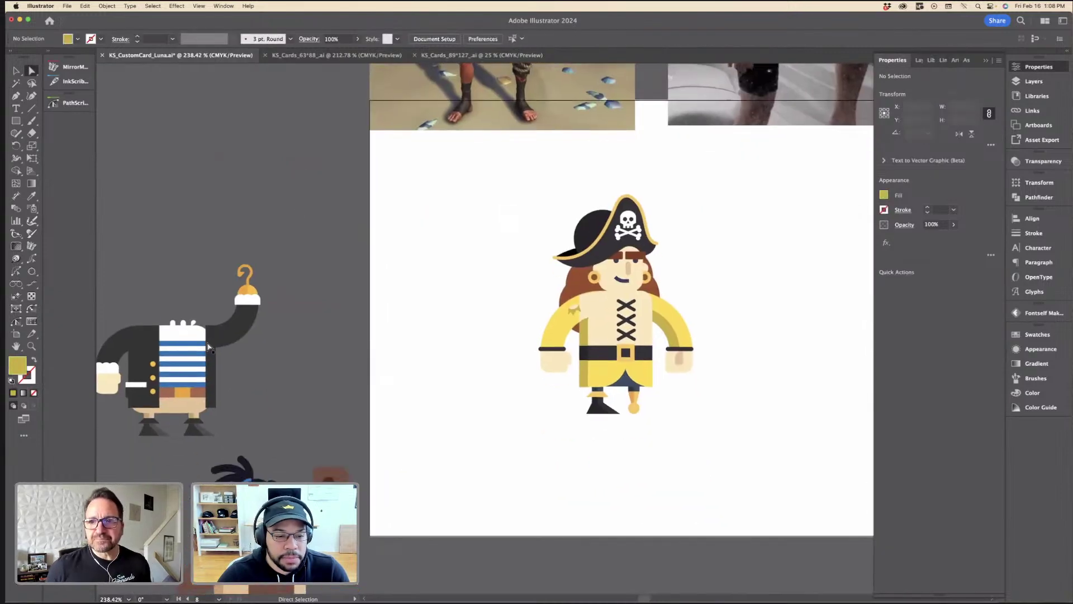
Step: Delete the leftover white teeth shapes above the striped shirt of the headless Redbeard character
left_click(171, 327)
key("BackSpace")
key("v")
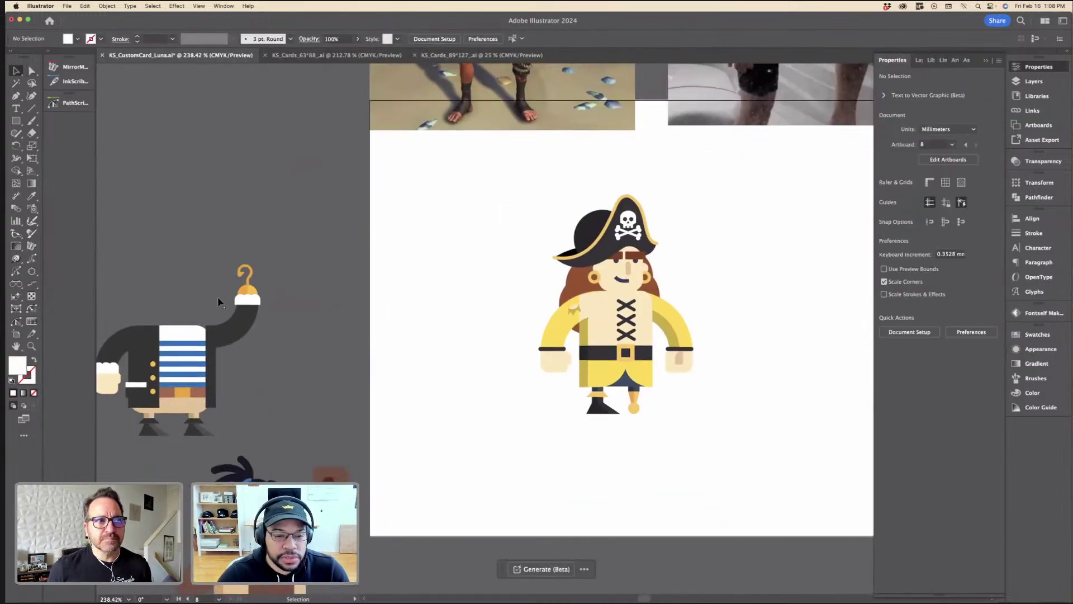
left_click(252, 320)
left_click(420, 297)
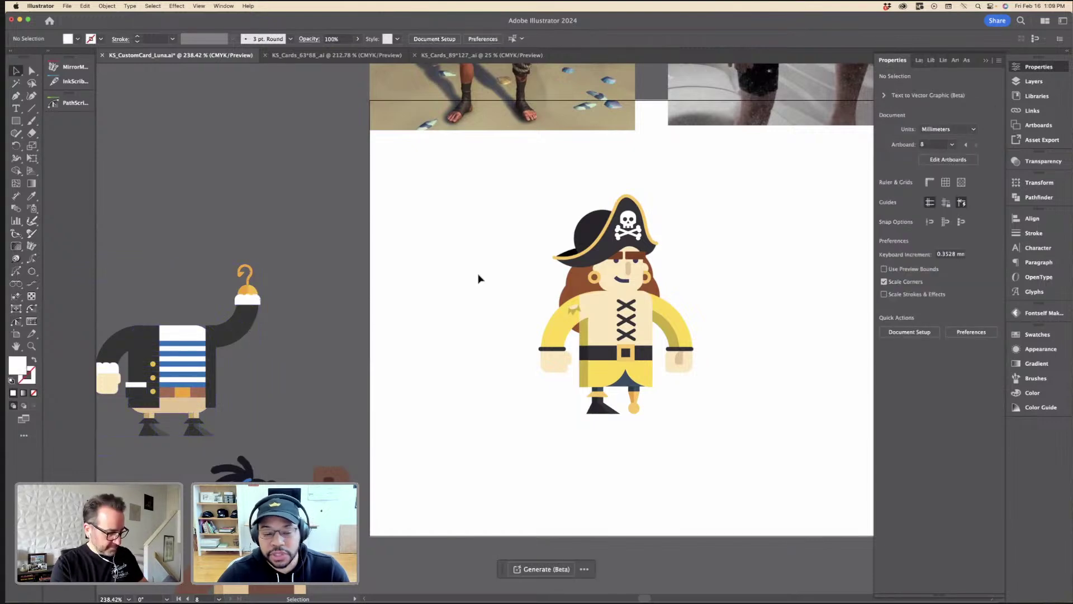
Step: Compare the Swifttide character's arm with the central pirate's sleeve and the two reference images
scroll(524, 277, "up", 3)
scroll(525, 276, "down", 5)
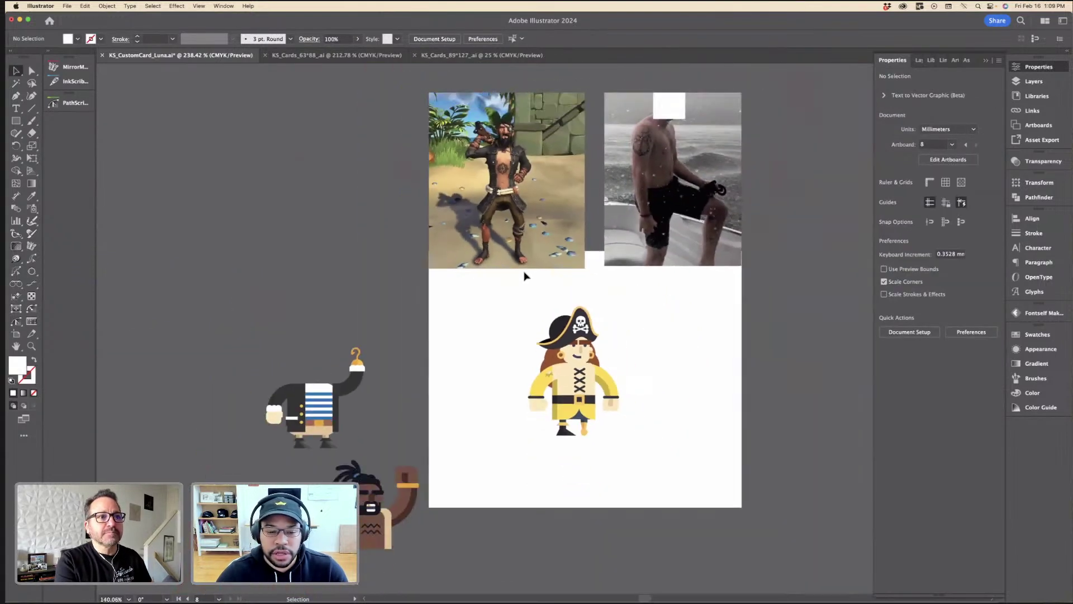
scroll(525, 275, "down", 3)
scroll(386, 400, "up", 6)
key("a")
scroll(386, 400, "down", 3)
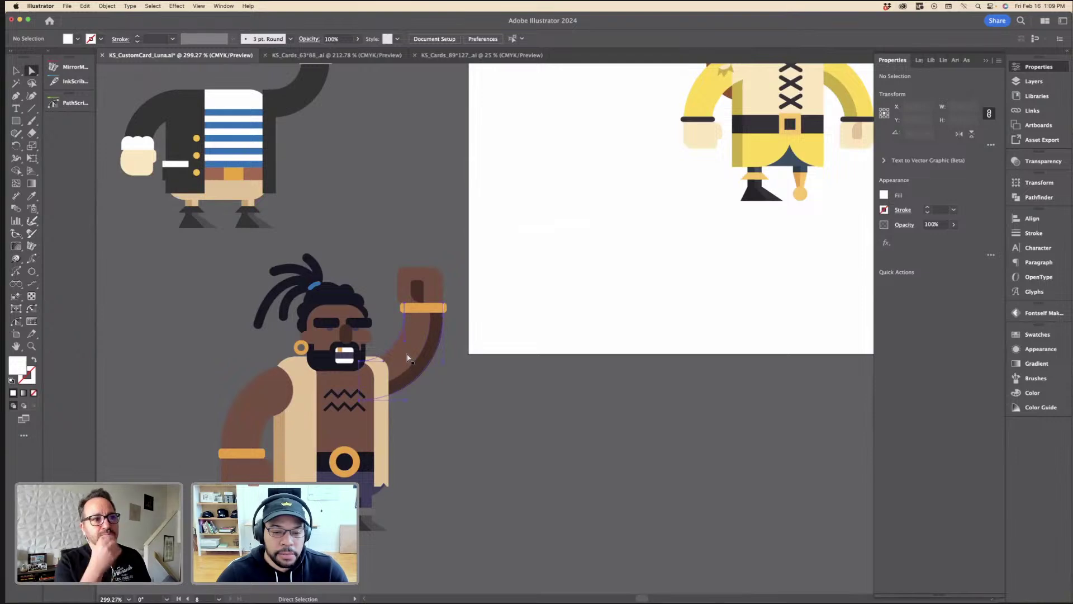
left_click(258, 411)
scroll(695, 221, "up", 3)
scroll(694, 220, "right", 3)
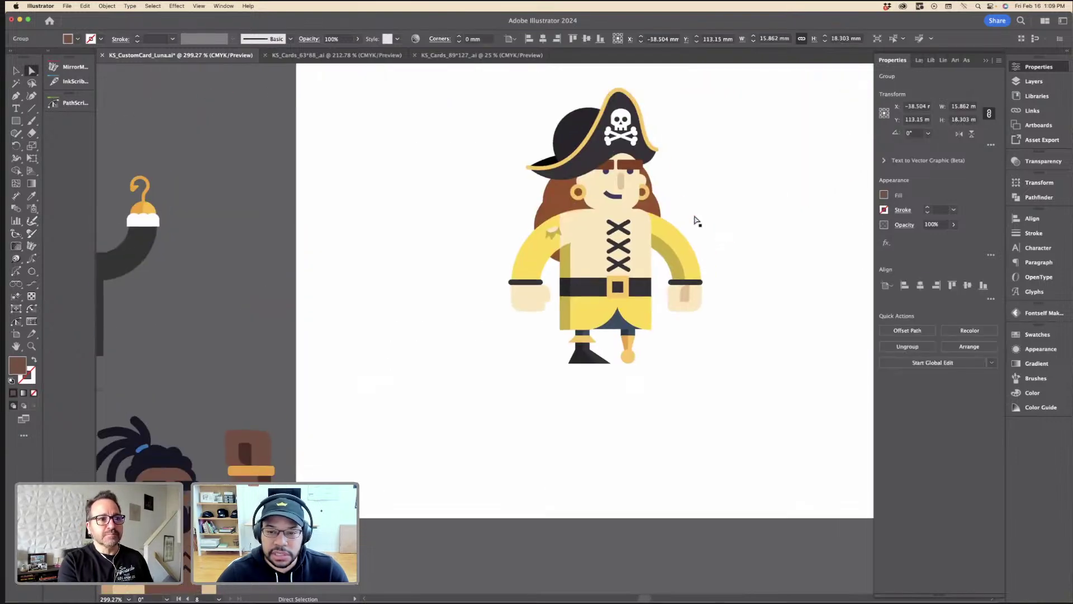
left_click(535, 253)
left_click(518, 239)
scroll(517, 239, "down", 3)
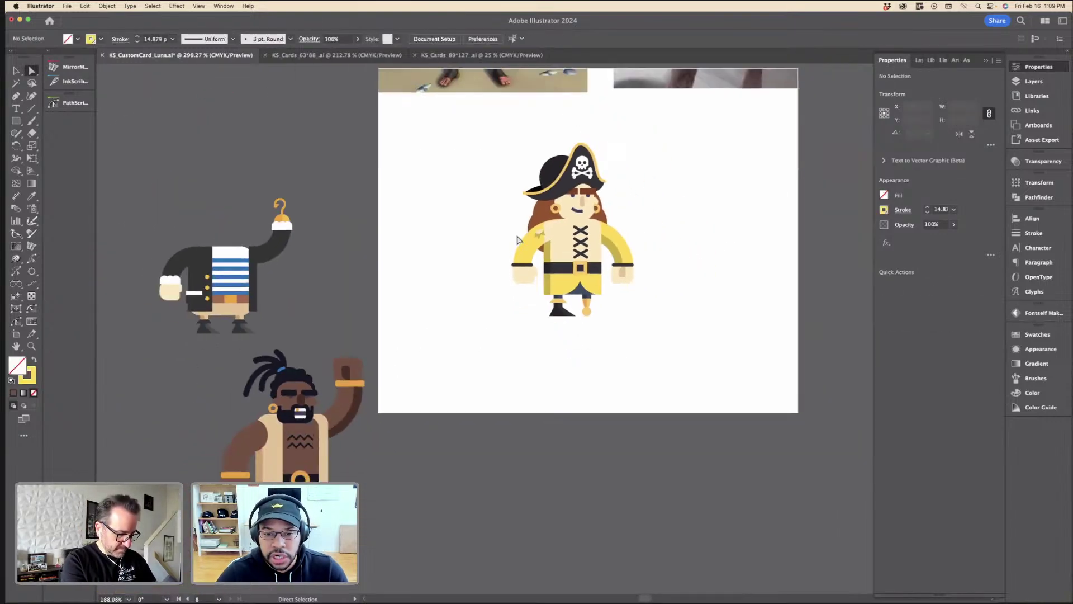
scroll(518, 240, "up", 5)
key("v")
scroll(355, 239, "down", 4)
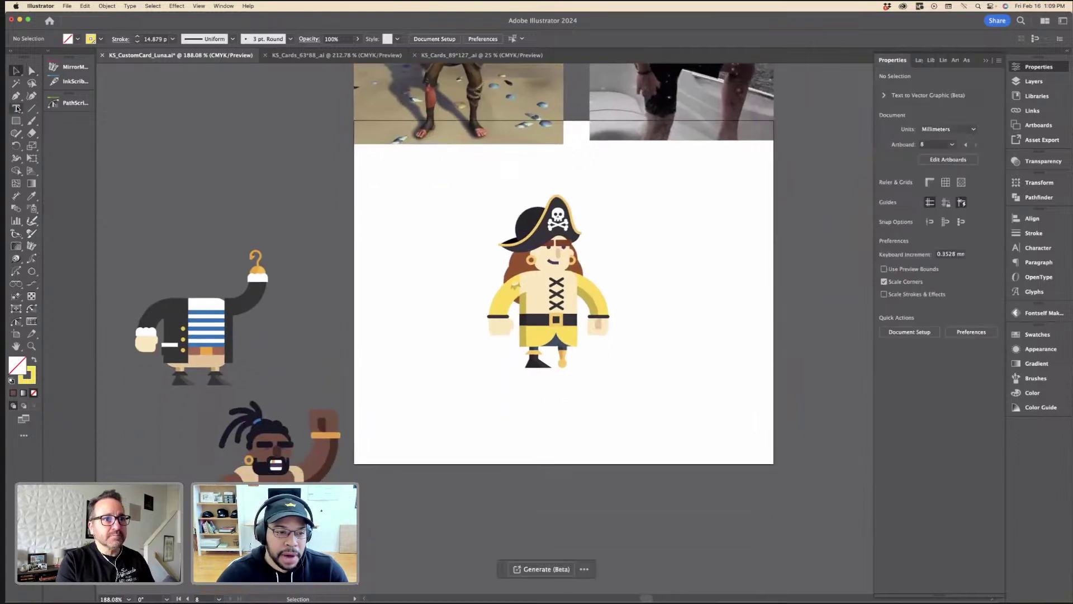
Step: Draw a rectangle about 9.2 by 19.5 mm over the pirate's torso, fill it with the sampled skin colour and move it beside the character
left_click(17, 121)
scroll(513, 248, "up", 5)
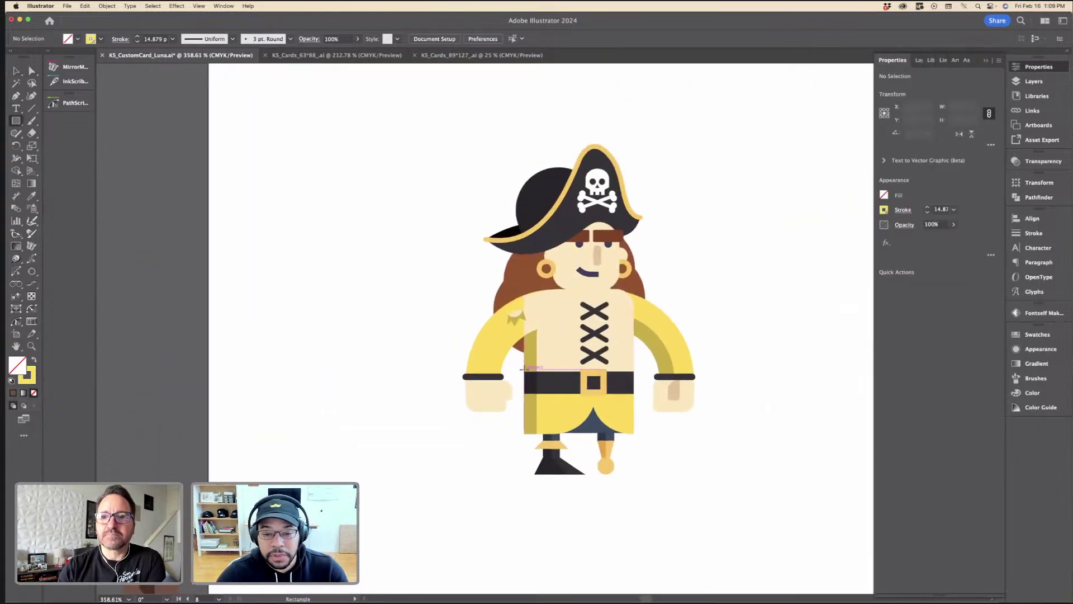
mouse_move(525, 369)
left_mouse_down()
mouse_move(559, 344)
mouse_move(572, 316)
mouse_move(560, 299)
mouse_move(571, 318)
mouse_move(592, 317)
mouse_move(568, 290)
mouse_move(566, 265)
left_mouse_up()
key("i")
left_click(585, 292)
scroll(587, 290, "down", 4)
key("v")
left_click_drag(564, 276, 434, 266)
scroll(505, 203, "up", 5)
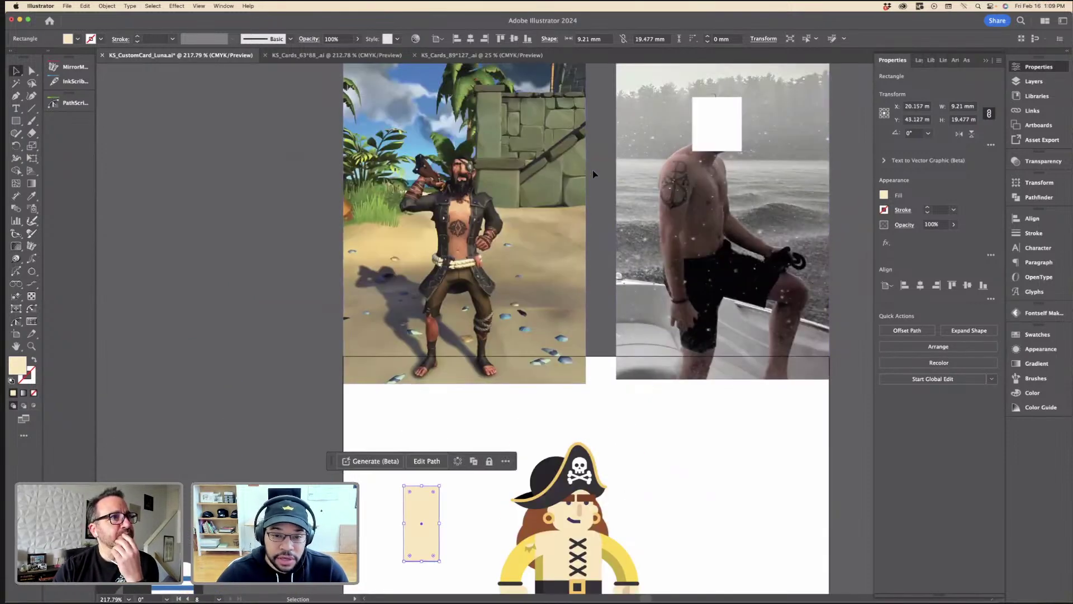
Step: Delete the loose skin-coloured rectangle beside the central pirate
scroll(400, 329, "down", 3)
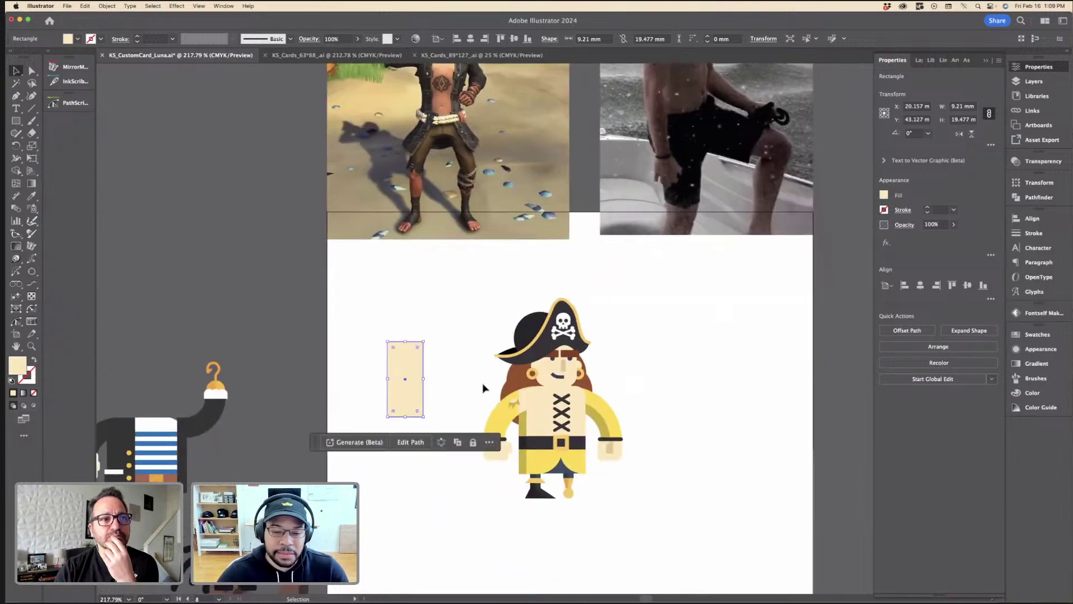
left_click(567, 412)
scroll(568, 412, "down", 3)
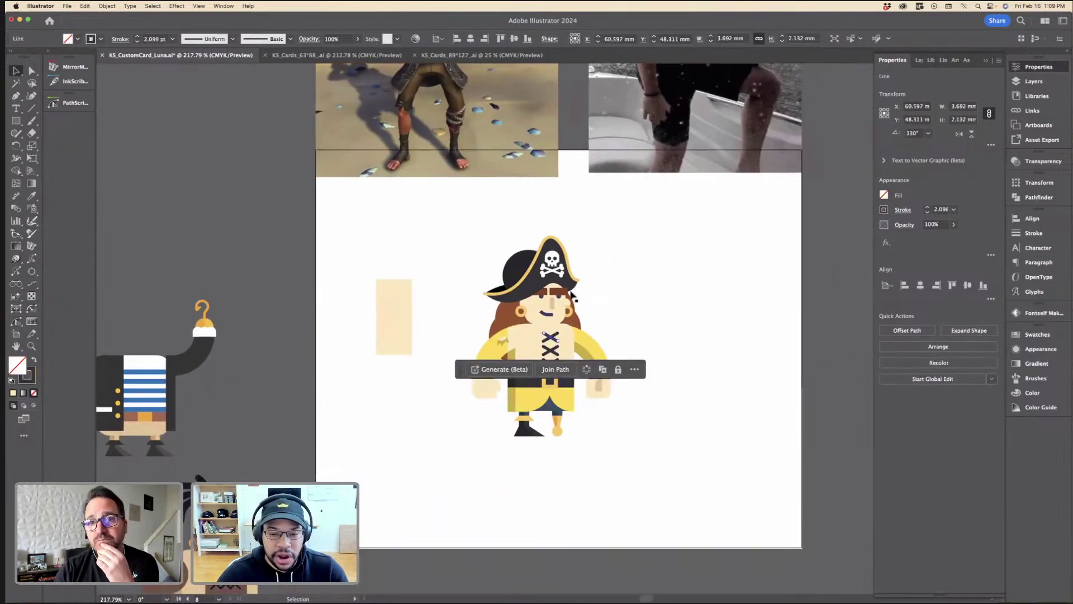
left_click(594, 274)
left_click(401, 307)
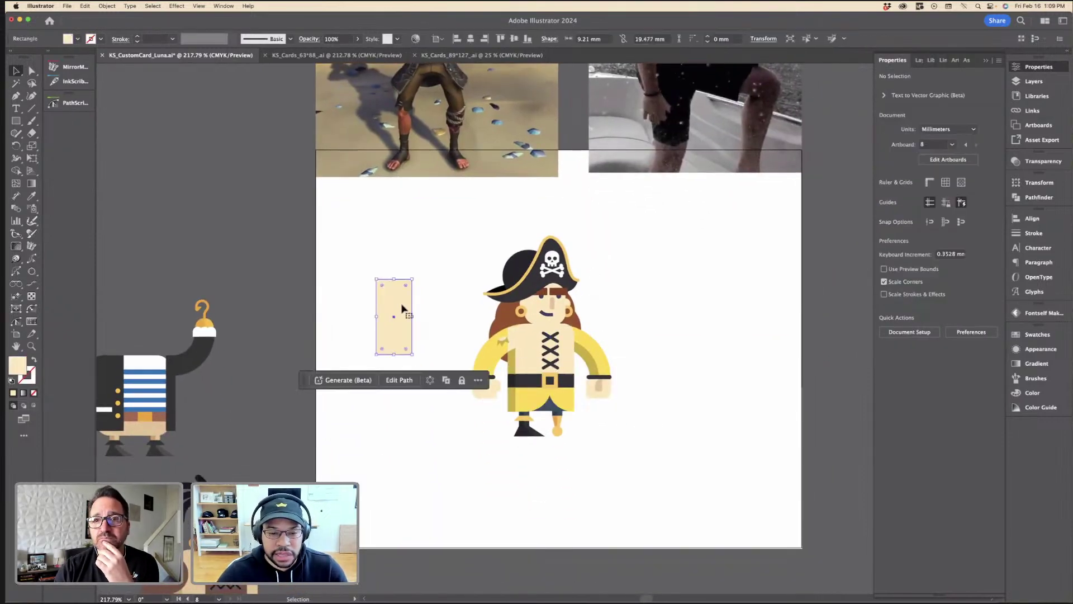
key("Delete")
Step: Remove the V-neck anchor point from the central pirate's torso shape and close the path straight across the neckline
left_click(527, 342)
scroll(527, 342, "up", 3)
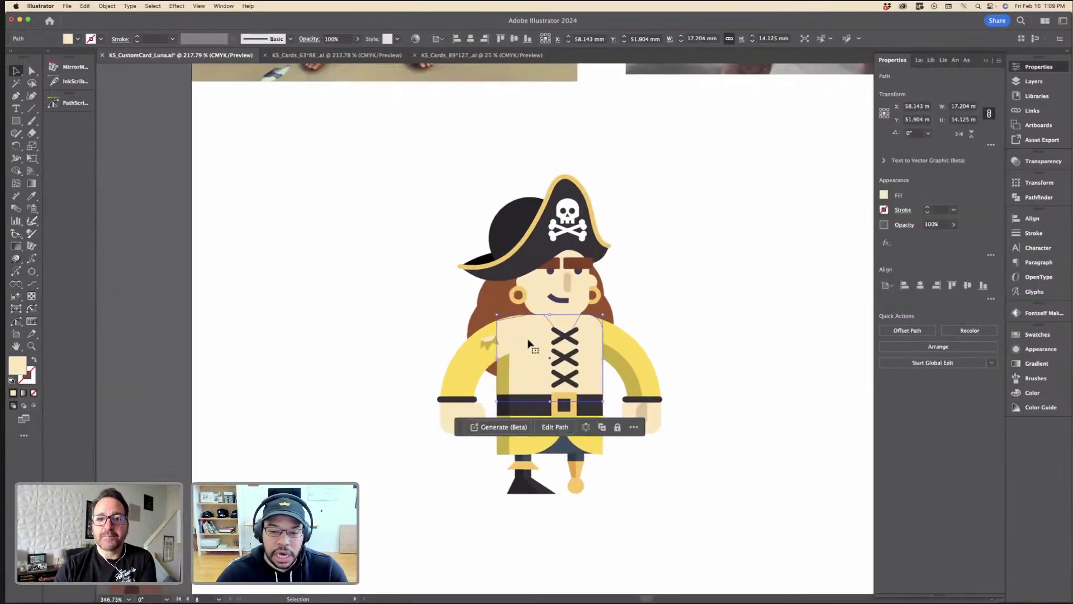
key("a")
left_click(563, 336)
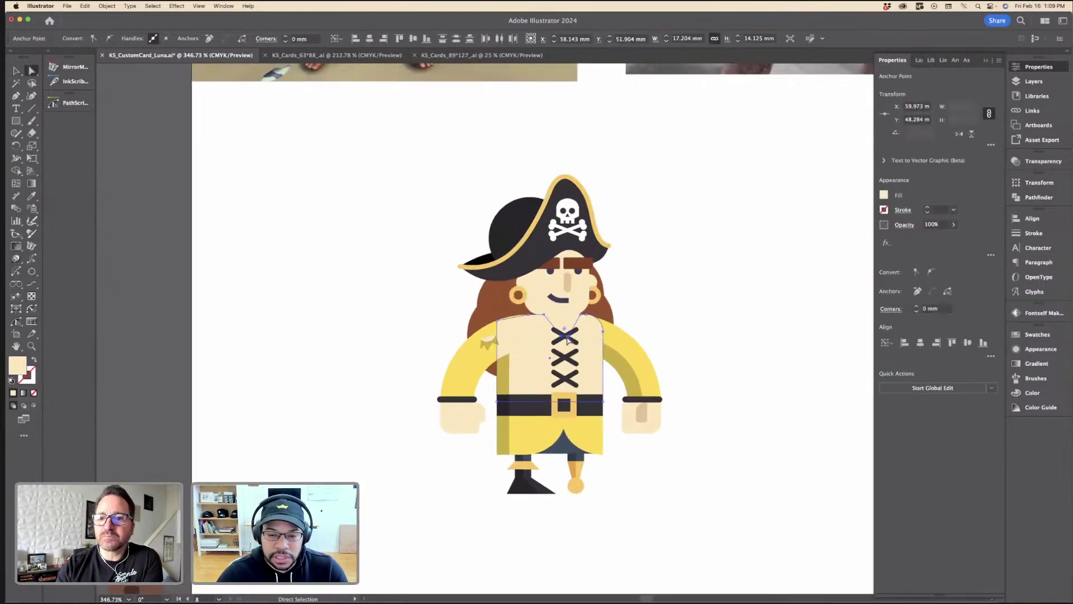
key("Delete")
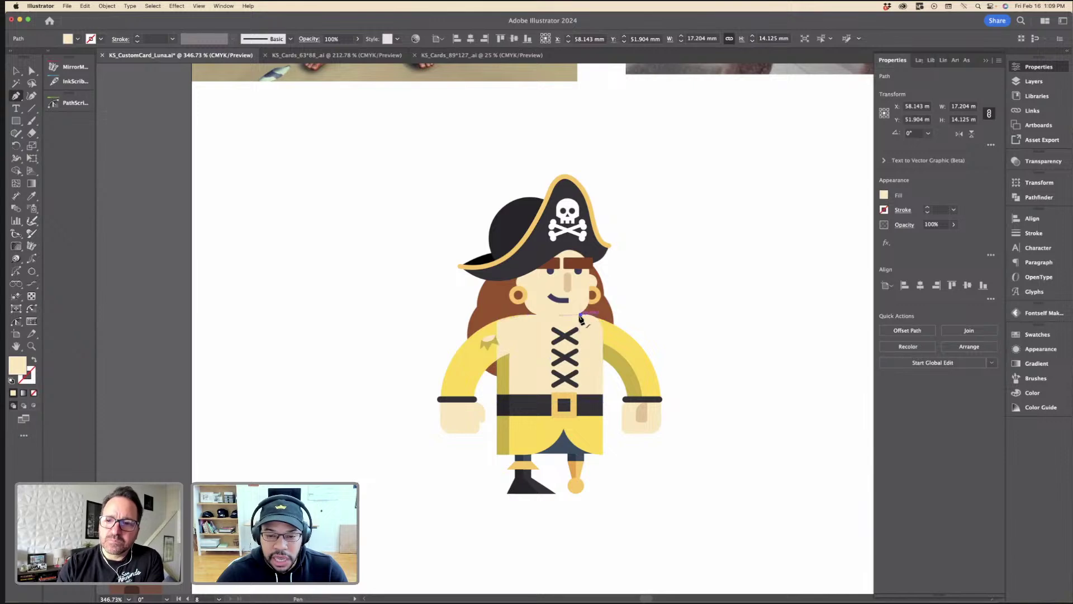
left_click(581, 317)
key("v")
key("super+shift+a")
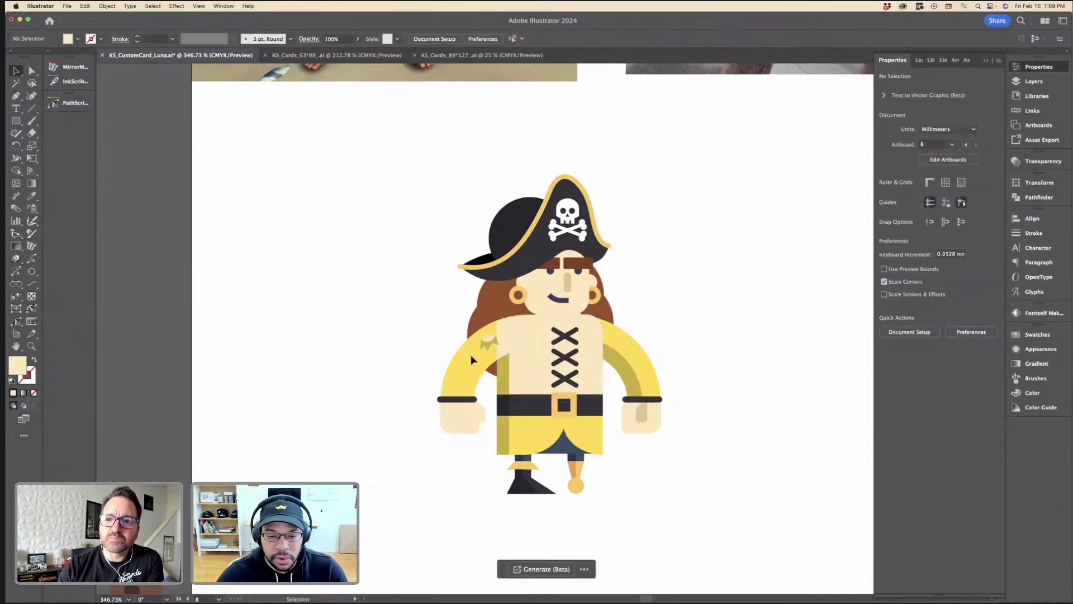
Step: Examine the clothing and pose in the reference images against the Redbeard body, the Swifttide character and the central pirate
left_click(471, 360)
scroll(453, 354, "down", 3)
scroll(451, 352, "down", 2)
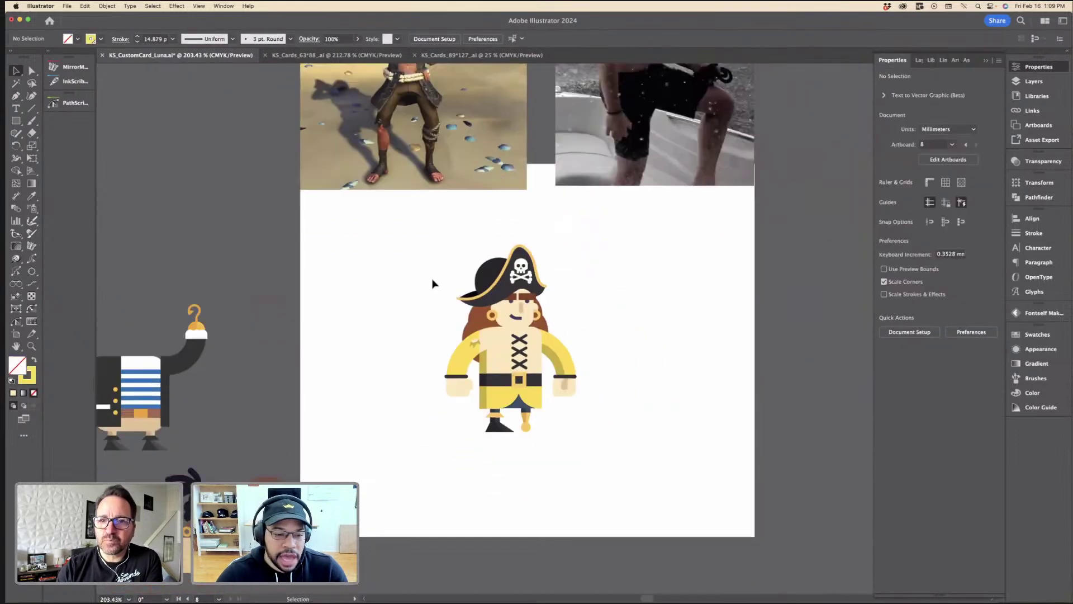
scroll(434, 283, "down", 5)
left_click(434, 283)
left_click(240, 412)
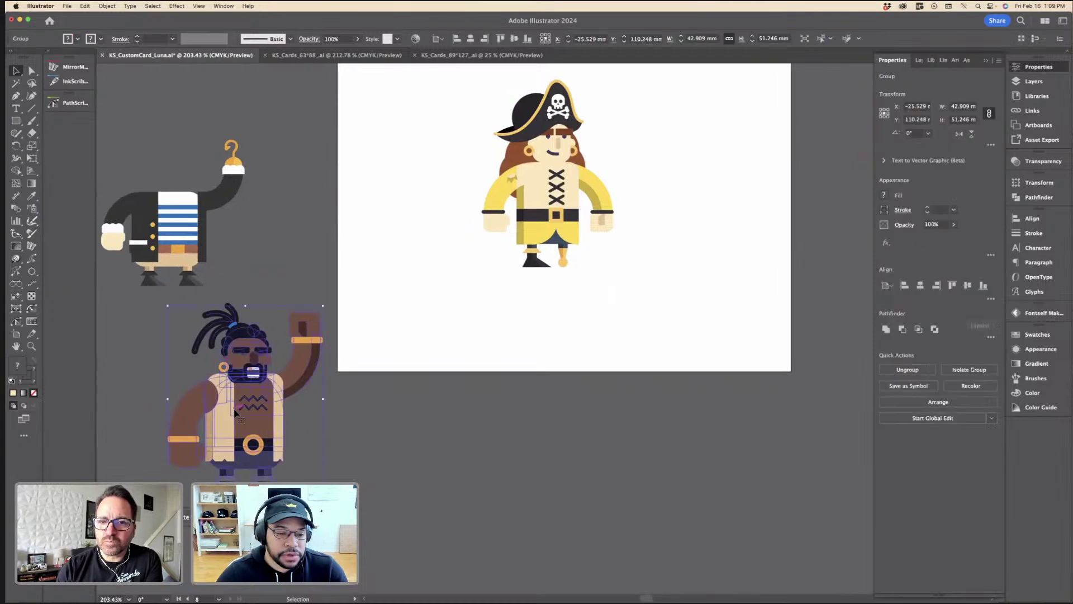
scroll(477, 208, "up", 5)
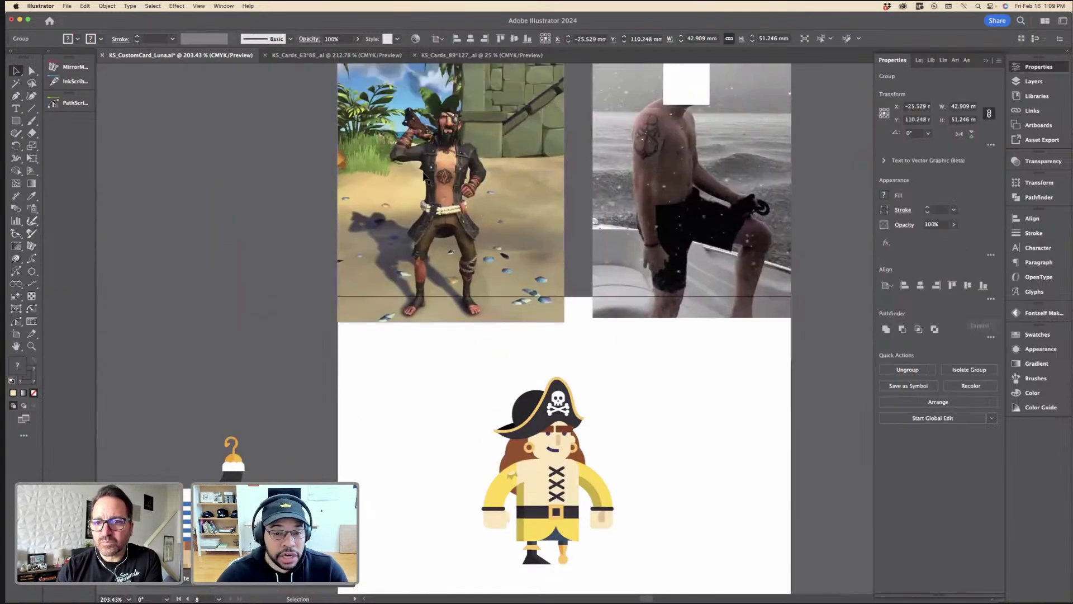
scroll(190, 397, "down", 3)
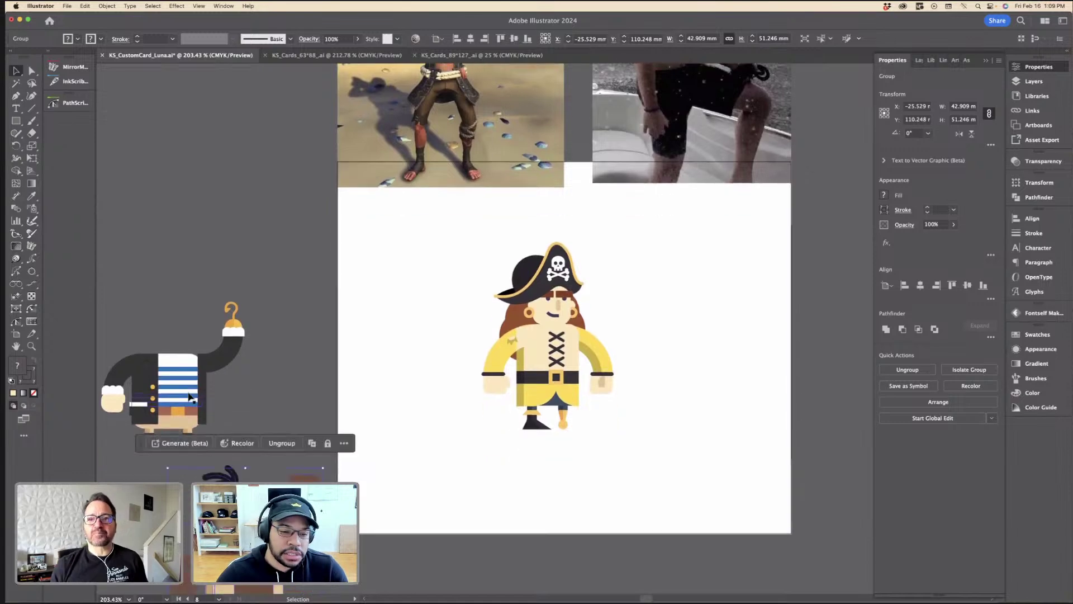
scroll(377, 295, "up", 2)
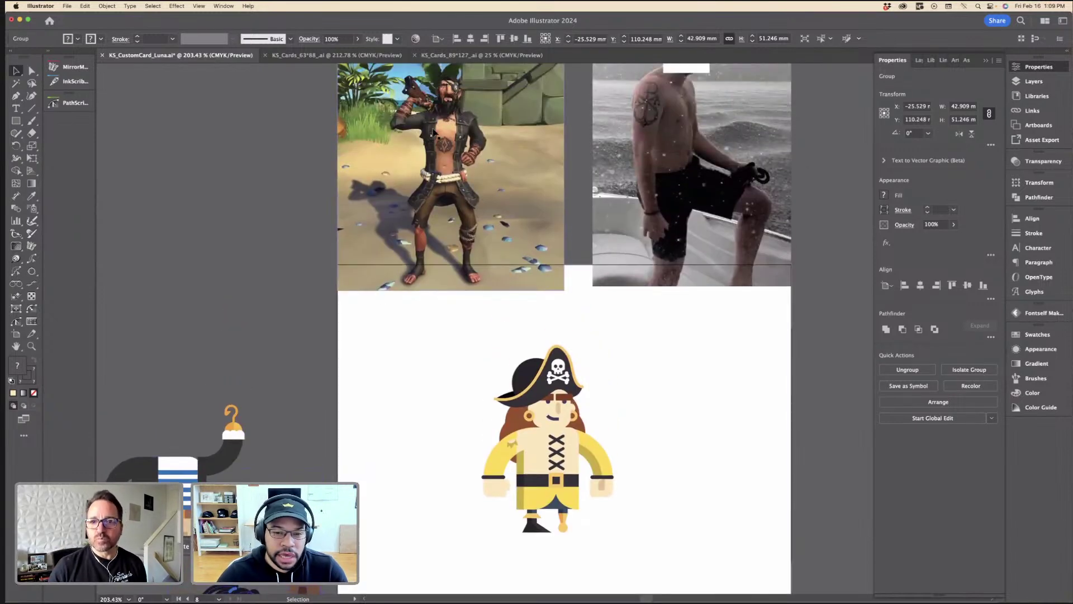
scroll(434, 151, "down", 5)
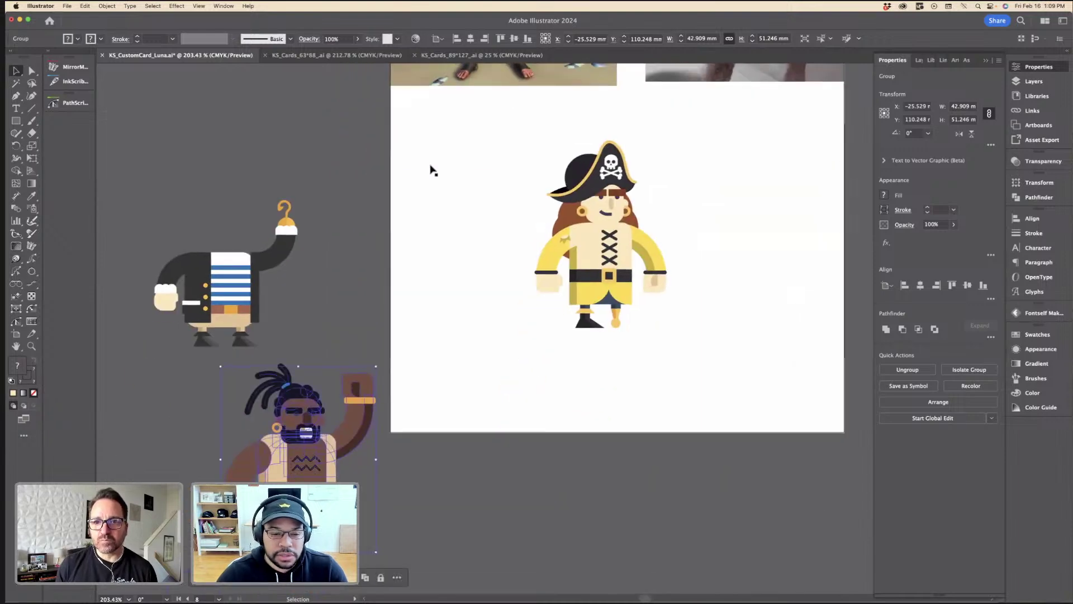
left_click(422, 205)
scroll(485, 260, "up", 5)
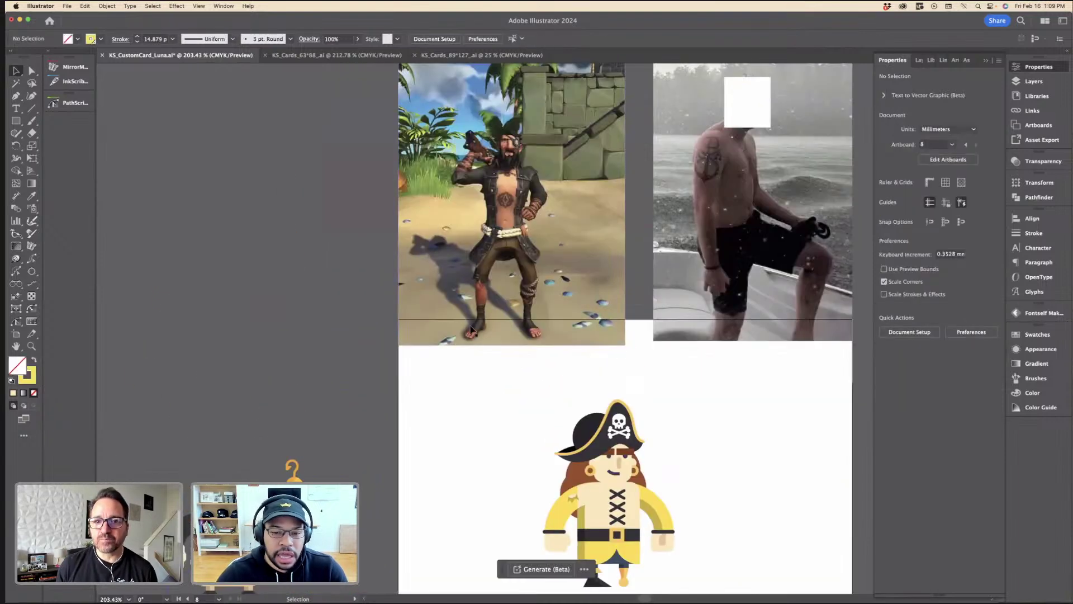
scroll(480, 259, "down", 4)
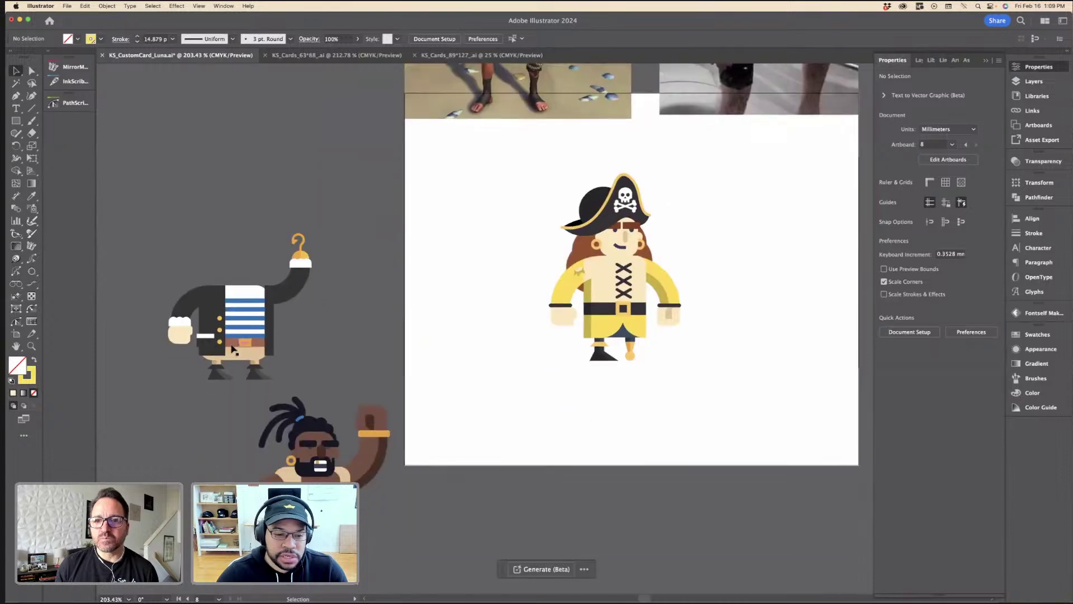
scroll(412, 288, "up", 2)
scroll(492, 167, "down", 3)
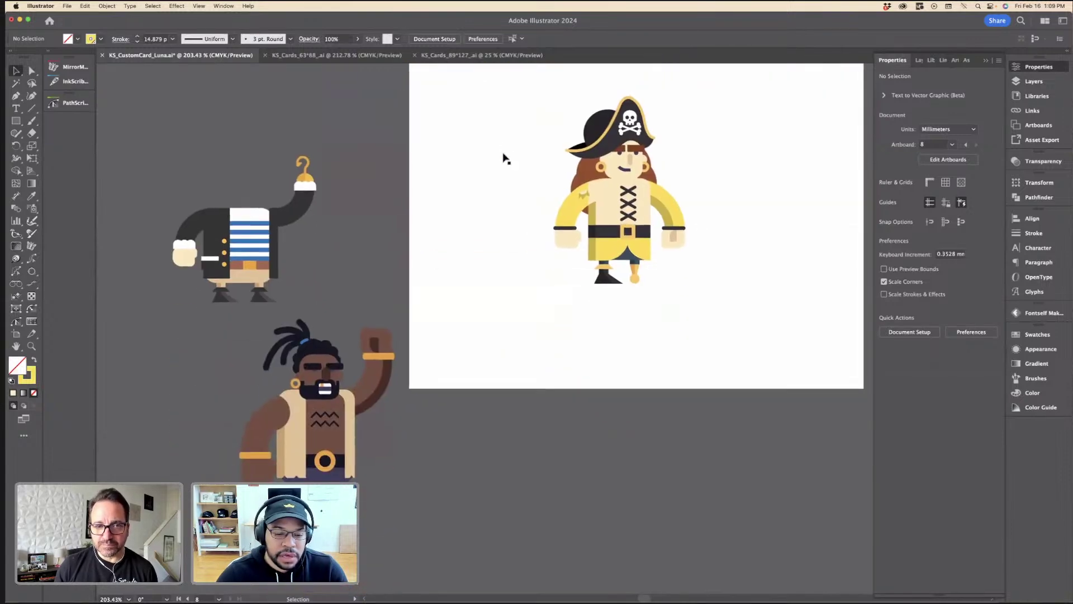
scroll(495, 166, "up", 6)
scroll(494, 166, "down", 2)
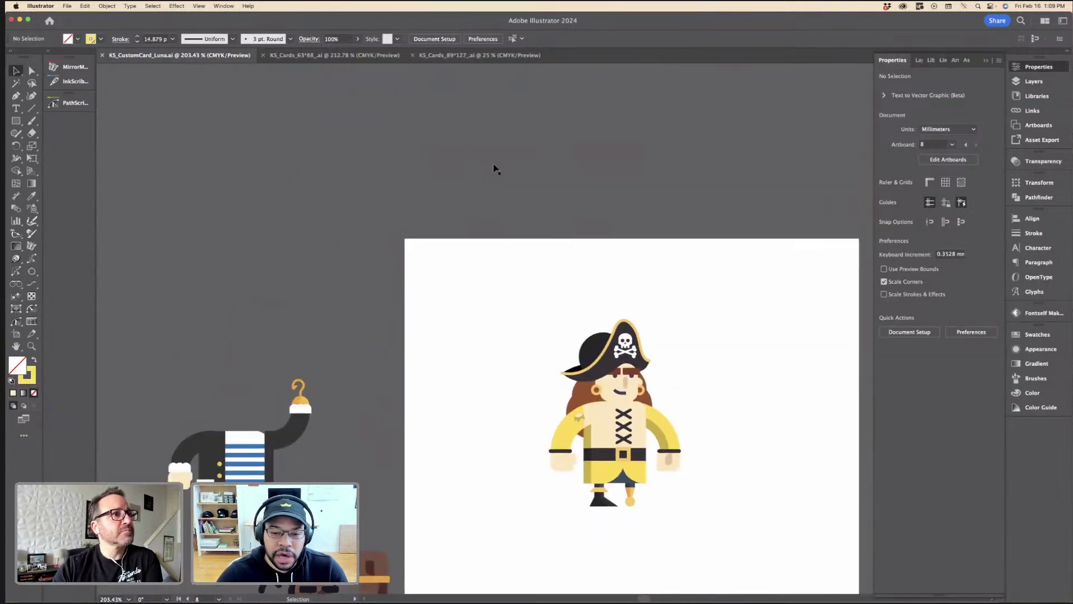
scroll(505, 193, "down", 3)
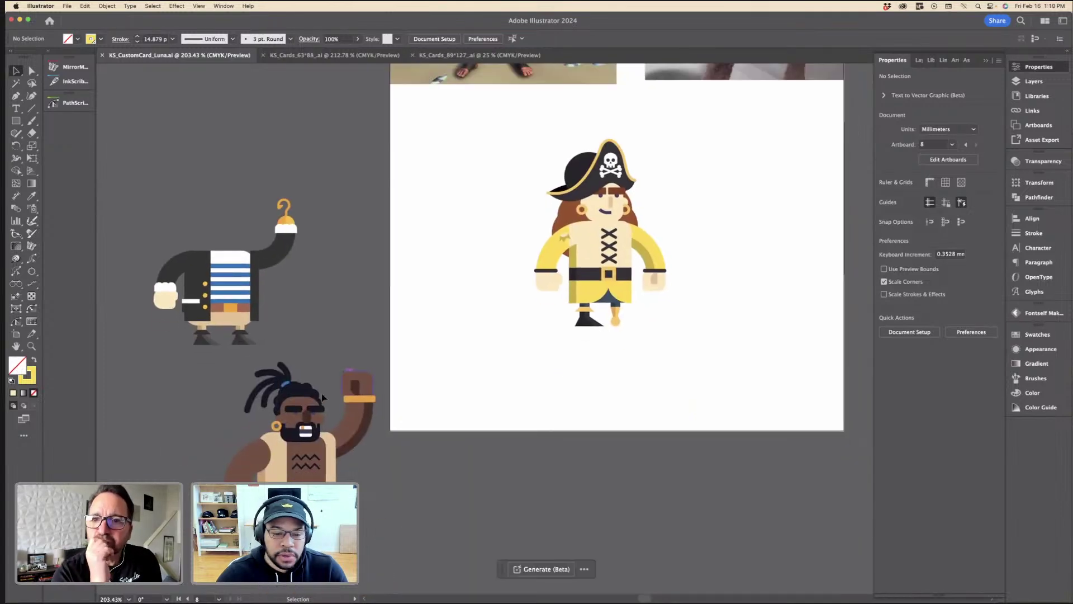
Step: Copy the tan vest shapes, including the side shadow and right strip, from inside the Swifttide character's group
left_click_drag(312, 444, 363, 398)
scroll(364, 398, "up", 4)
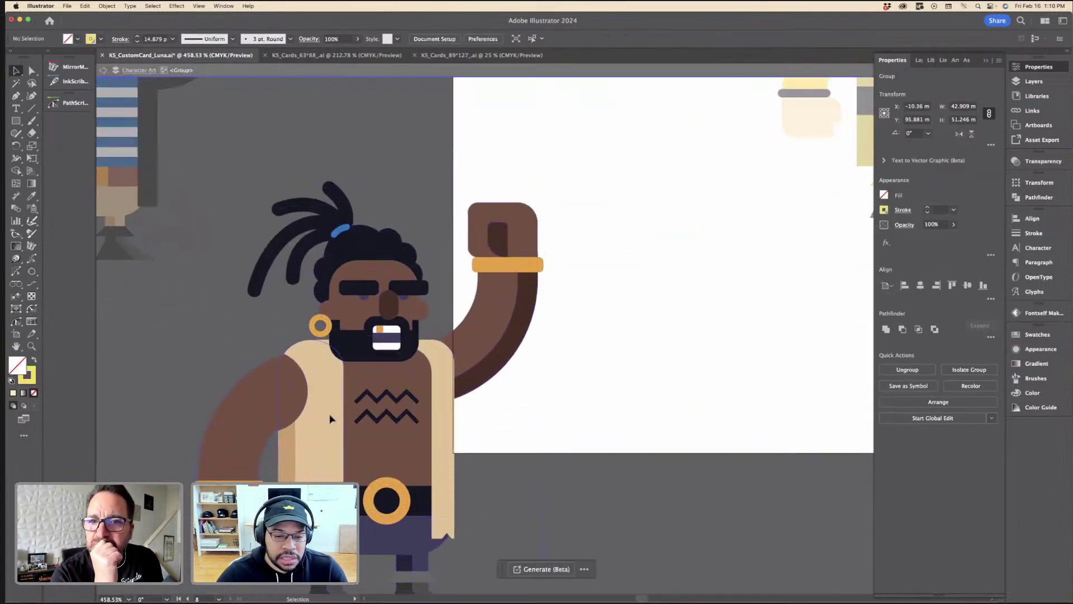
double_click(325, 397)
scroll(324, 380, "down", 2)
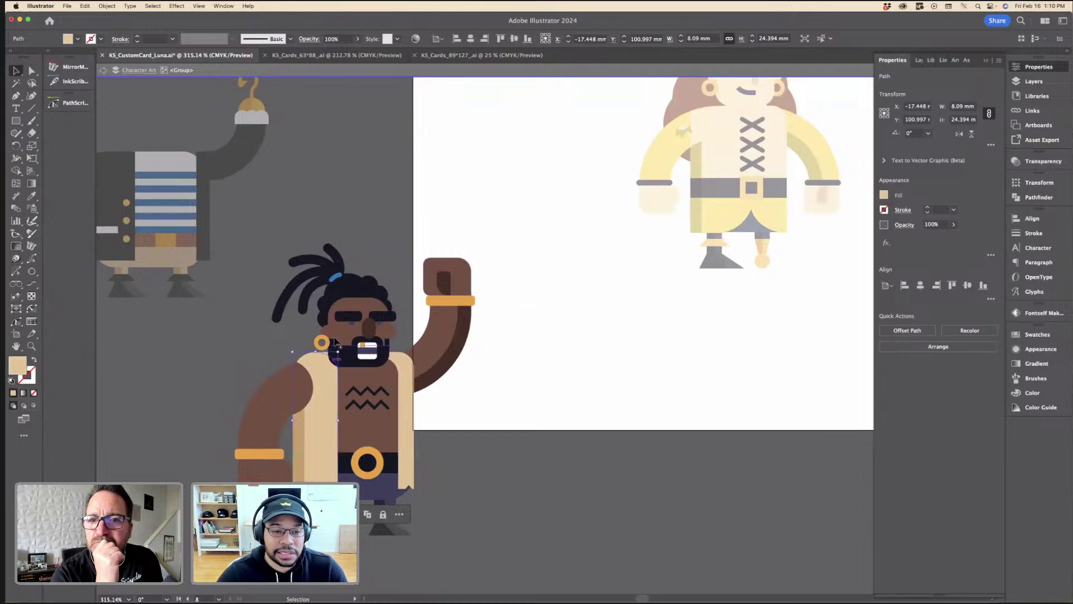
scroll(323, 375, "down", 1)
scroll(303, 479, "up", 3)
left_click(304, 475, "shift")
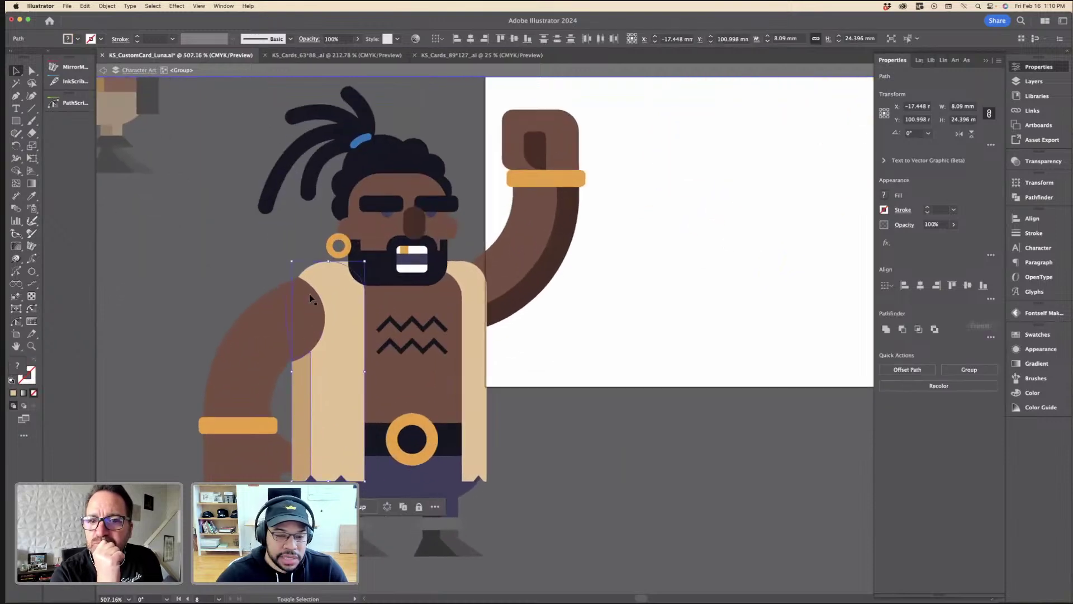
left_click(462, 278, "shift")
double_click(577, 256)
key("super+minus")
key("super+minus")
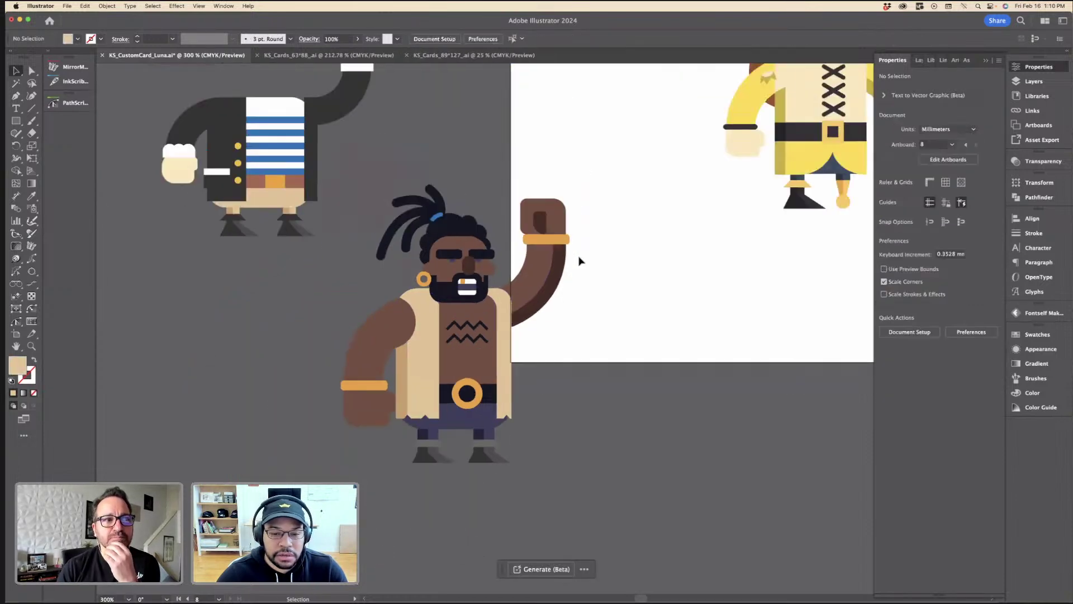
Step: Paste the copied vest shapes and place them on the artboard just right of the central pirate
scroll(576, 257, "up", 4)
scroll(575, 256, "right", 6)
key("super+v")
left_click_drag(566, 276, 662, 202)
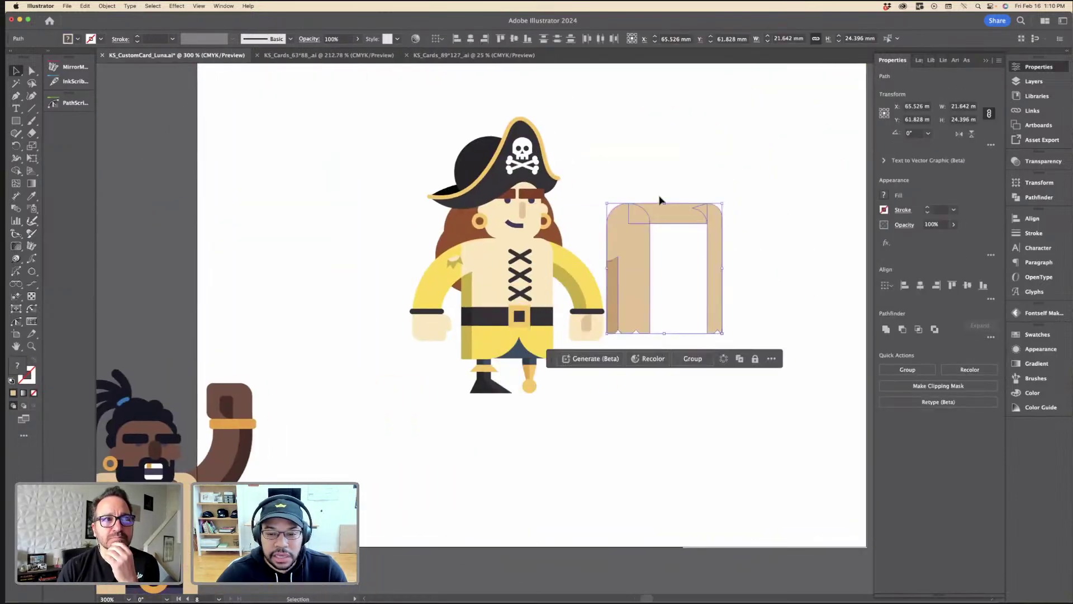
left_click(605, 144)
Step: Recolour the pasted vest's main shapes with the near-black sampled from the Redbeard body's jacket
scroll(606, 144, "up", 4)
left_click(672, 202)
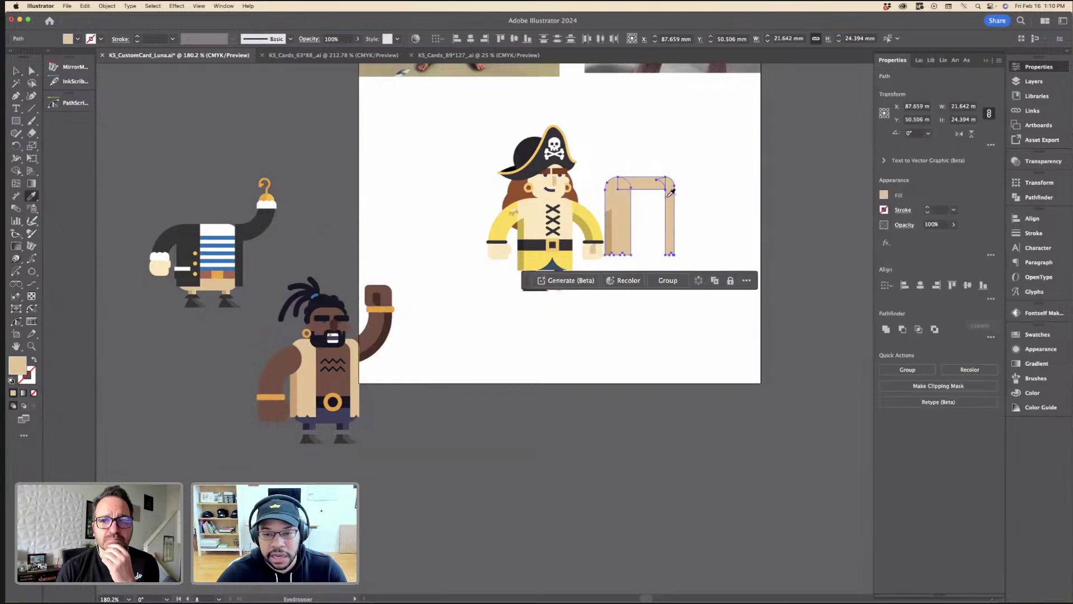
scroll(673, 202, "up", 5)
key("i")
left_click(211, 387)
key("v")
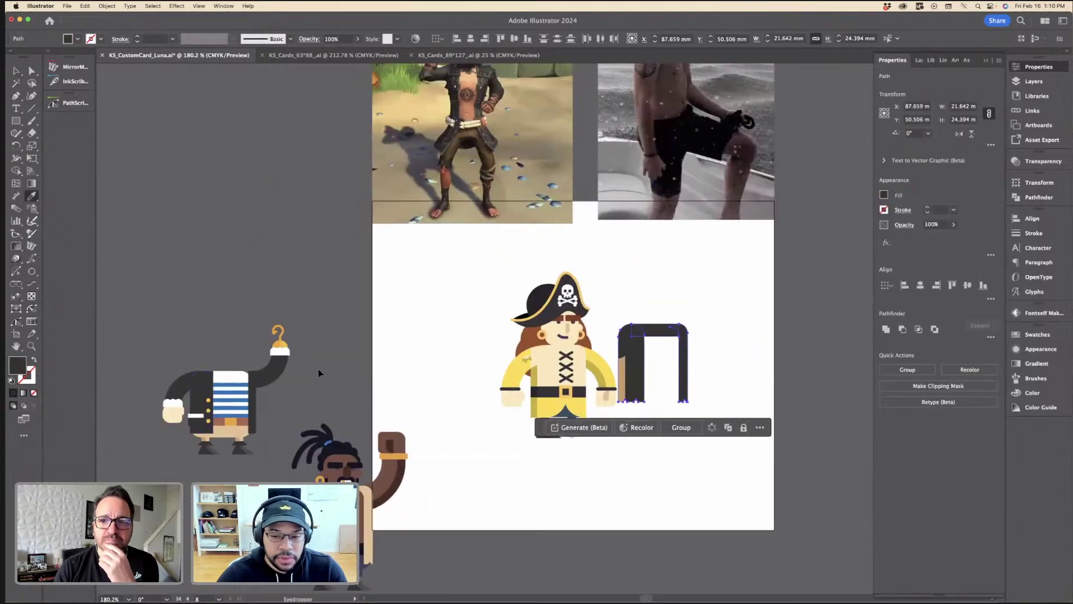
left_click(319, 372)
Step: Recolour the vest's remaining tan side shadow with a dark grey sampled from the Redbeard body
left_click(622, 378)
key("i")
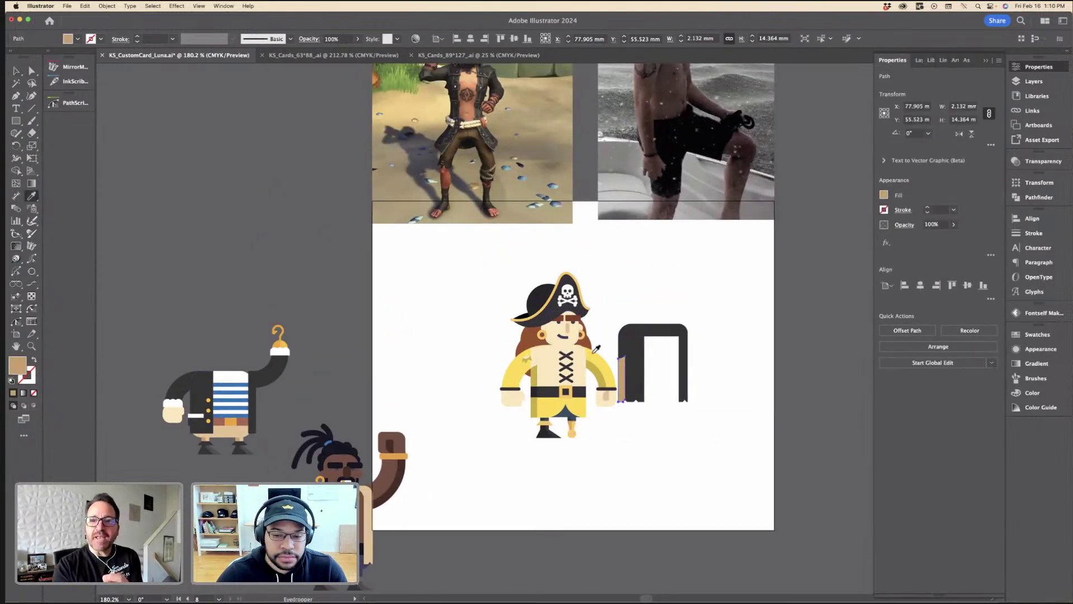
scroll(305, 378, "down", 2)
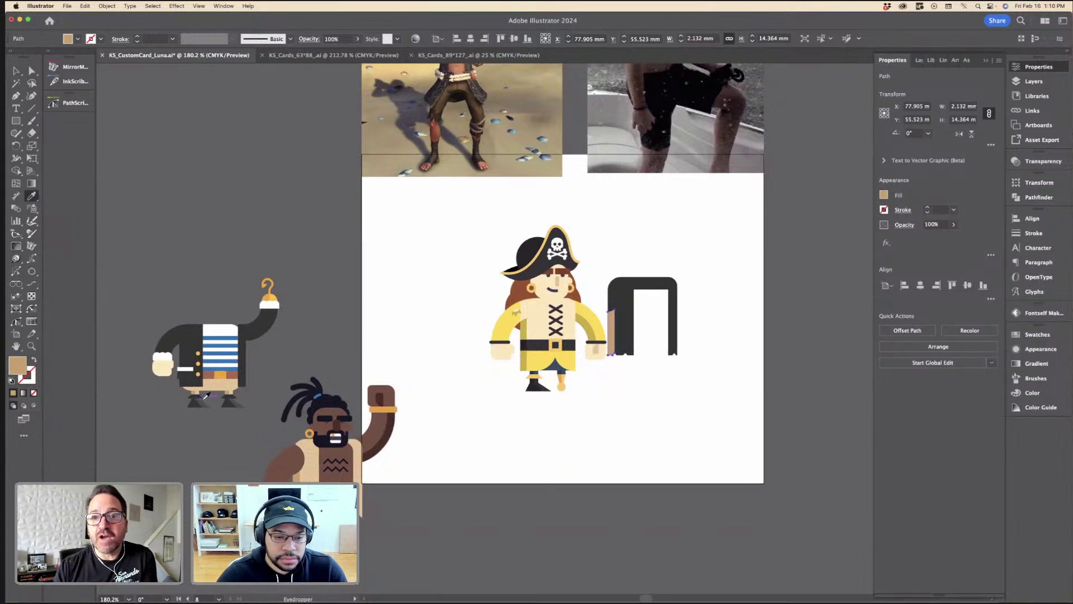
left_click(623, 302)
key("v")
left_click(407, 313)
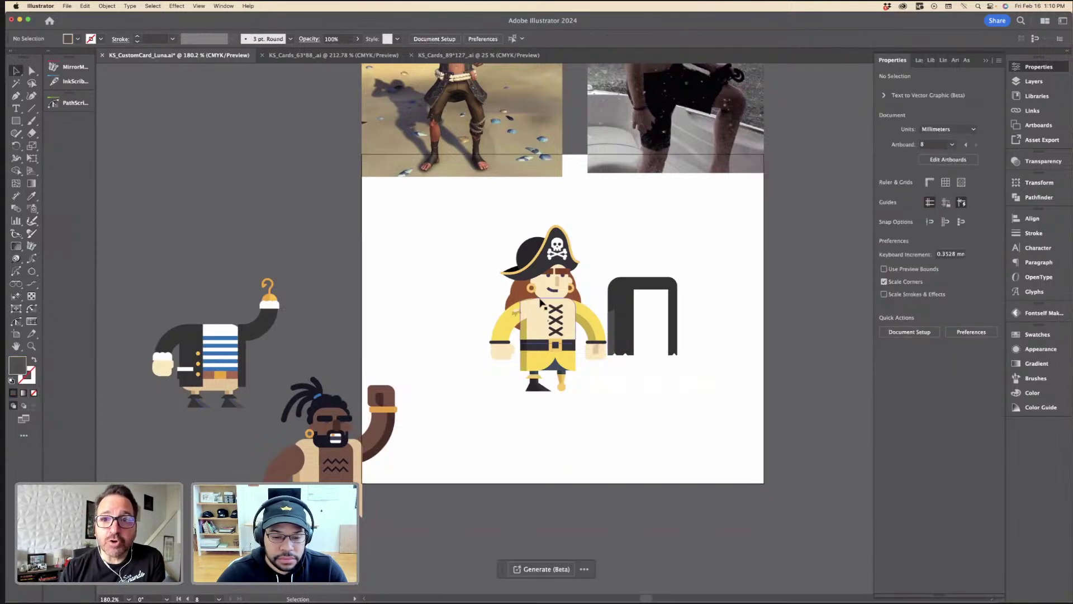
Step: Delete all the long brown hair shapes behind the central pirate's head and shoulders
scroll(541, 304, "up", 3)
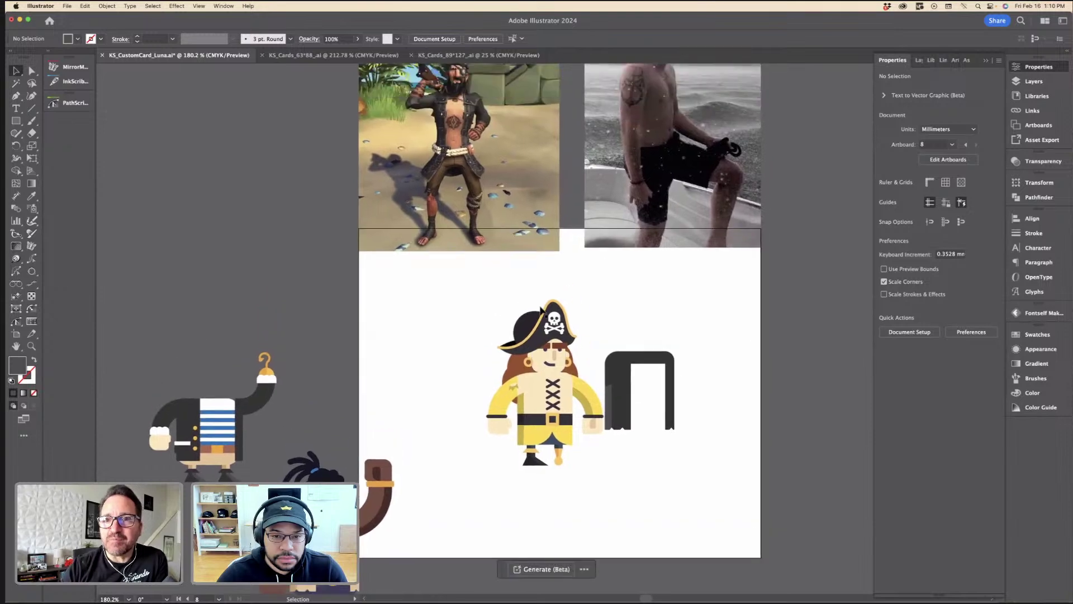
scroll(541, 310, "up", 2)
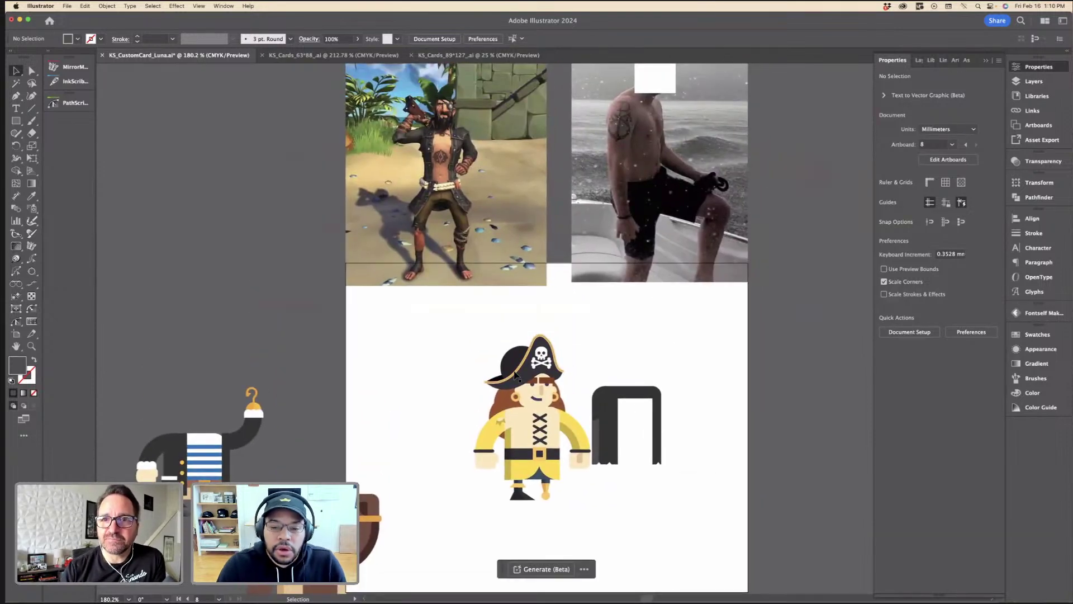
left_click(514, 397)
scroll(512, 399, "up", 4)
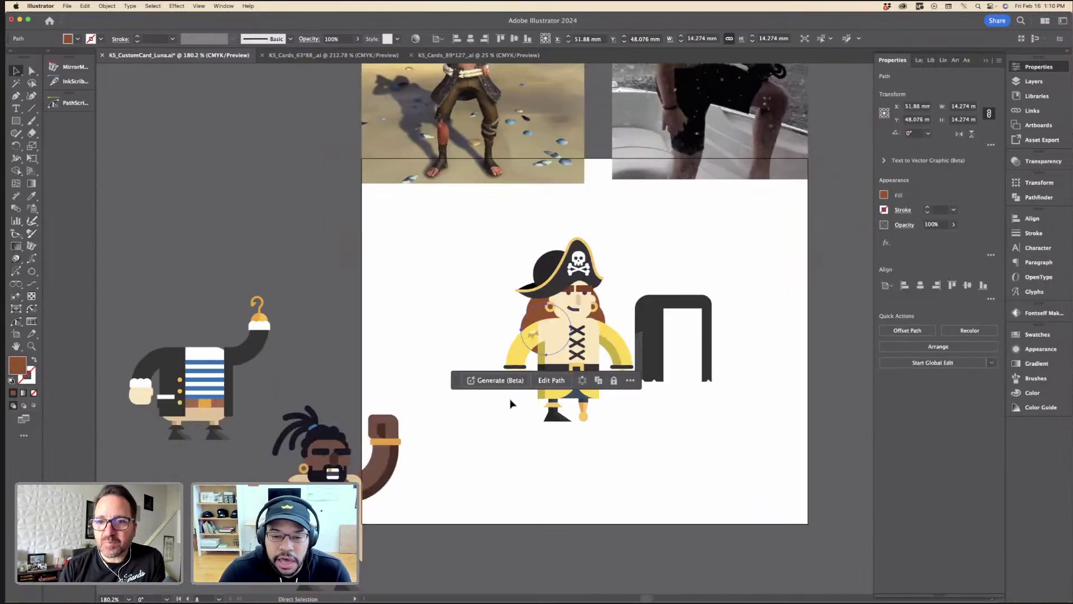
left_click(532, 287, "shift")
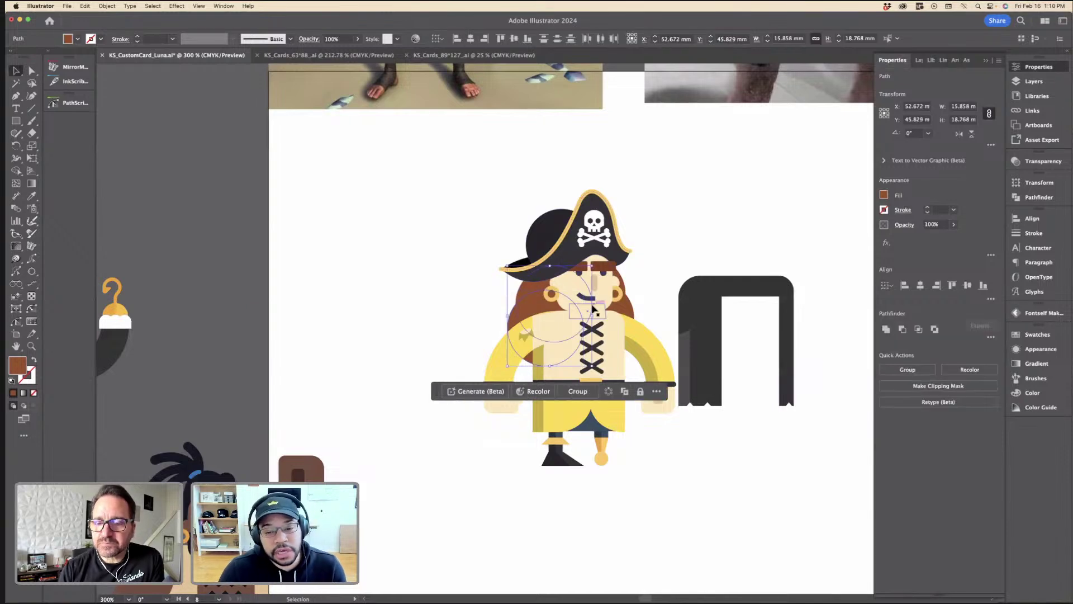
left_click(625, 309, "shift")
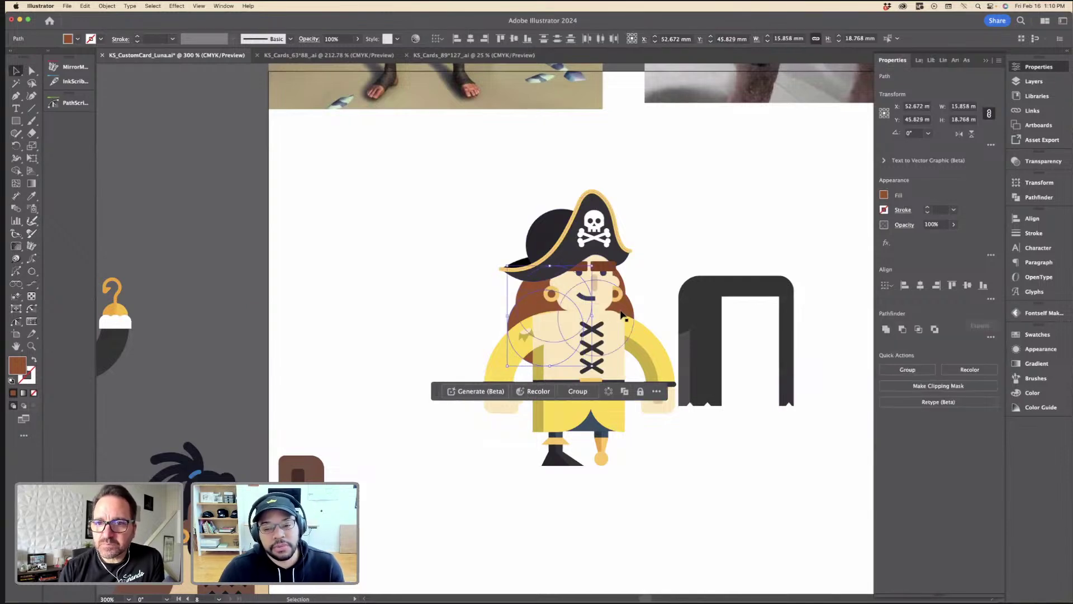
left_click(625, 284)
left_click(542, 285)
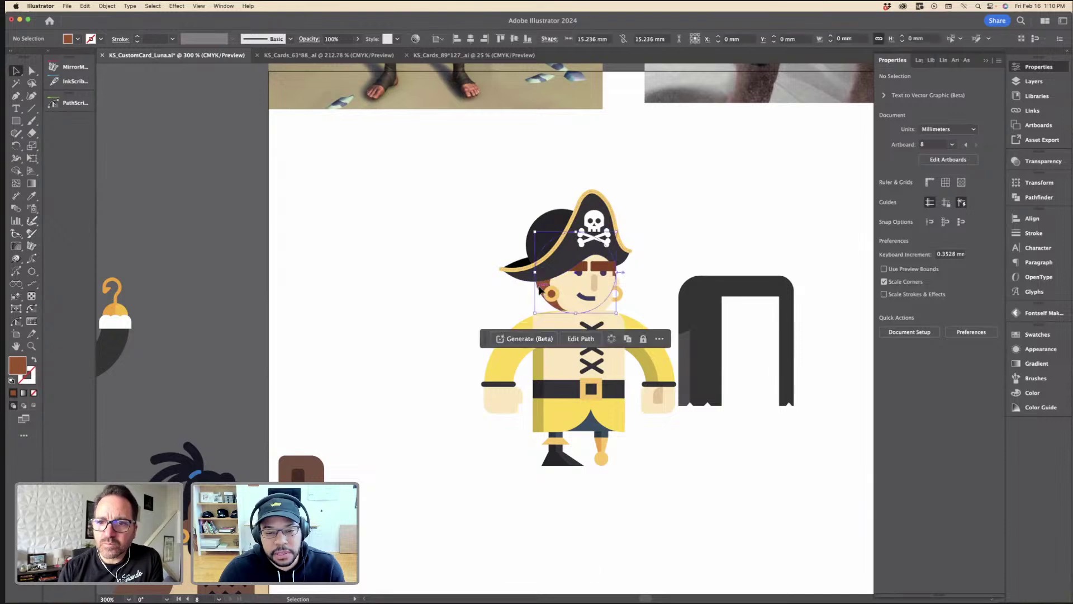
key("Delete")
Step: Copy the brown-handled pistol from the first Pirate Pistol card in the KS_Cards_63*88 document
scroll(483, 217, "down", 5)
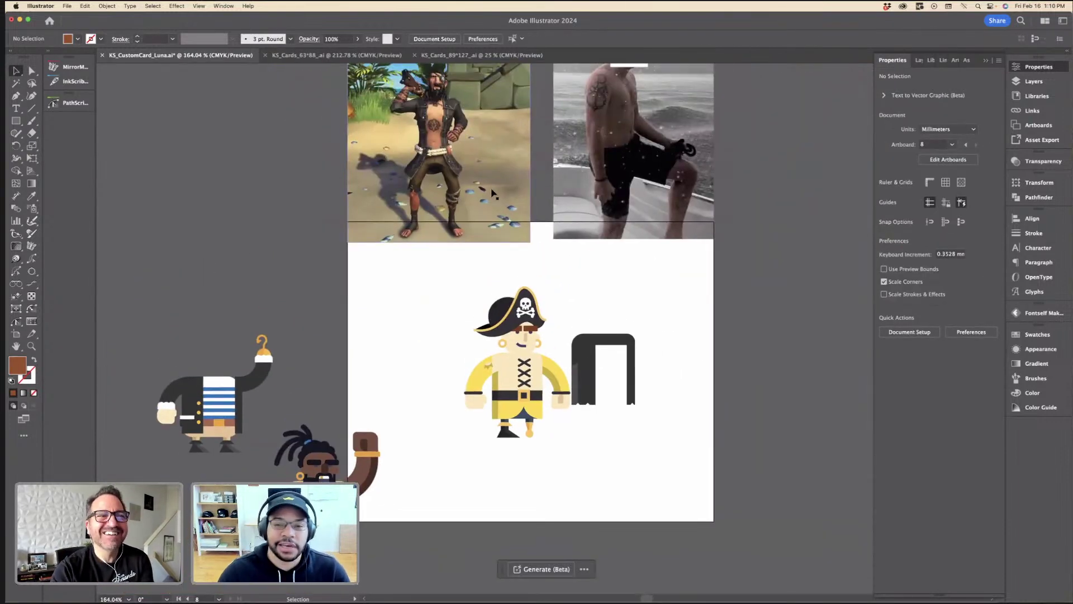
scroll(489, 197, "up", 2)
scroll(456, 155, "up", 5)
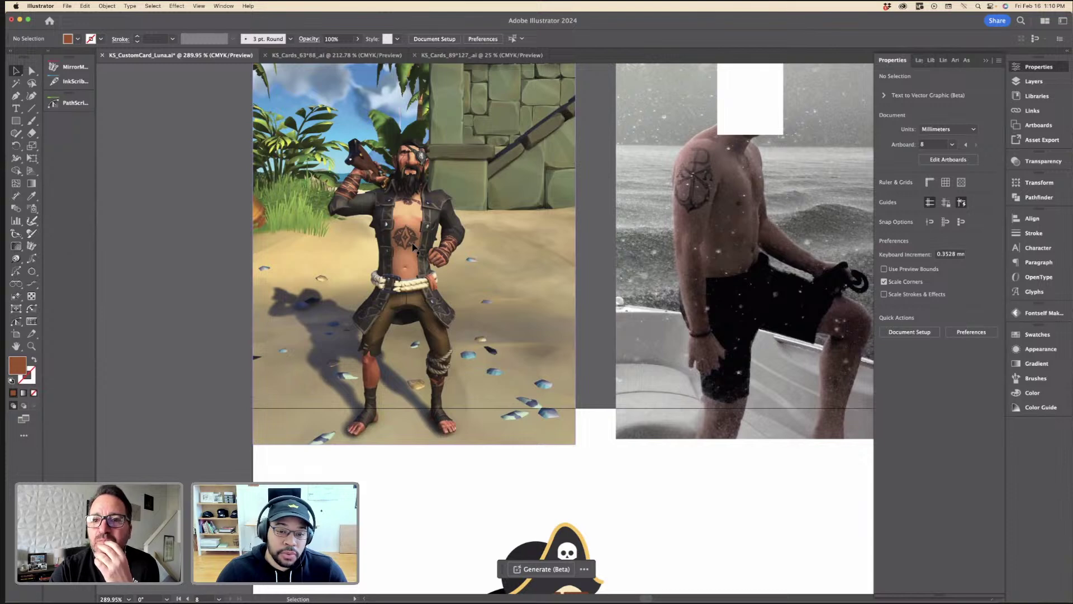
scroll(412, 243, "down", 1)
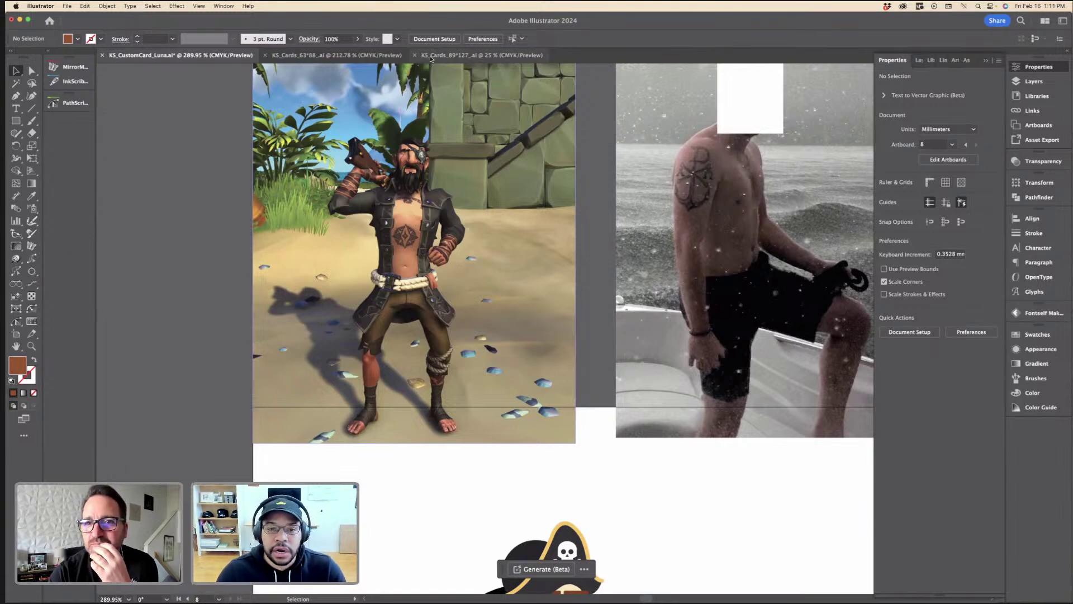
left_click(366, 59)
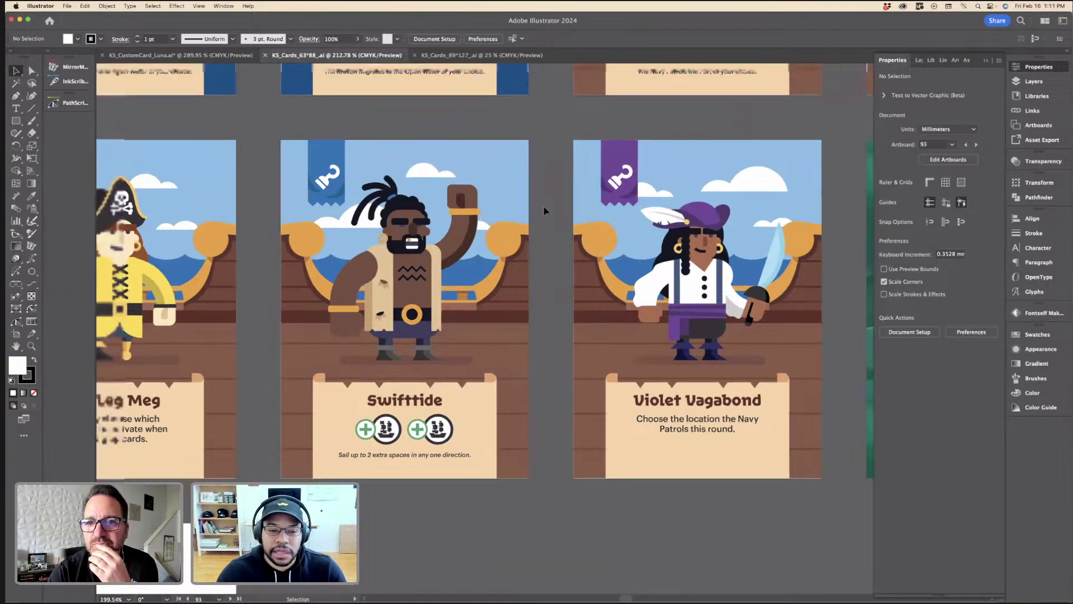
scroll(546, 211, "down", 5)
scroll(546, 211, "down", 4)
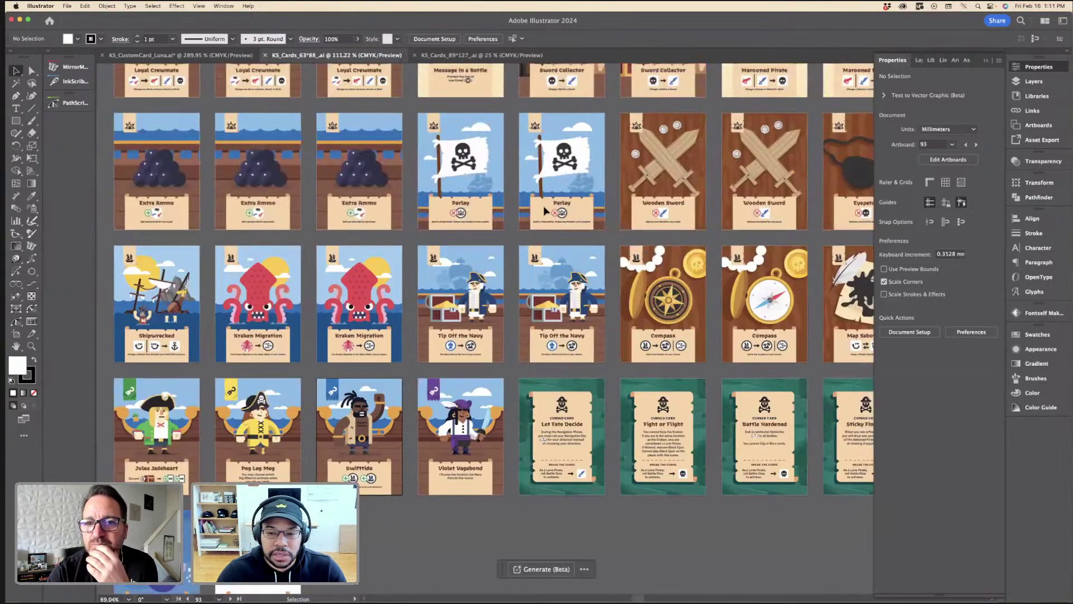
scroll(546, 210, "right", 10)
scroll(546, 211, "up", 3)
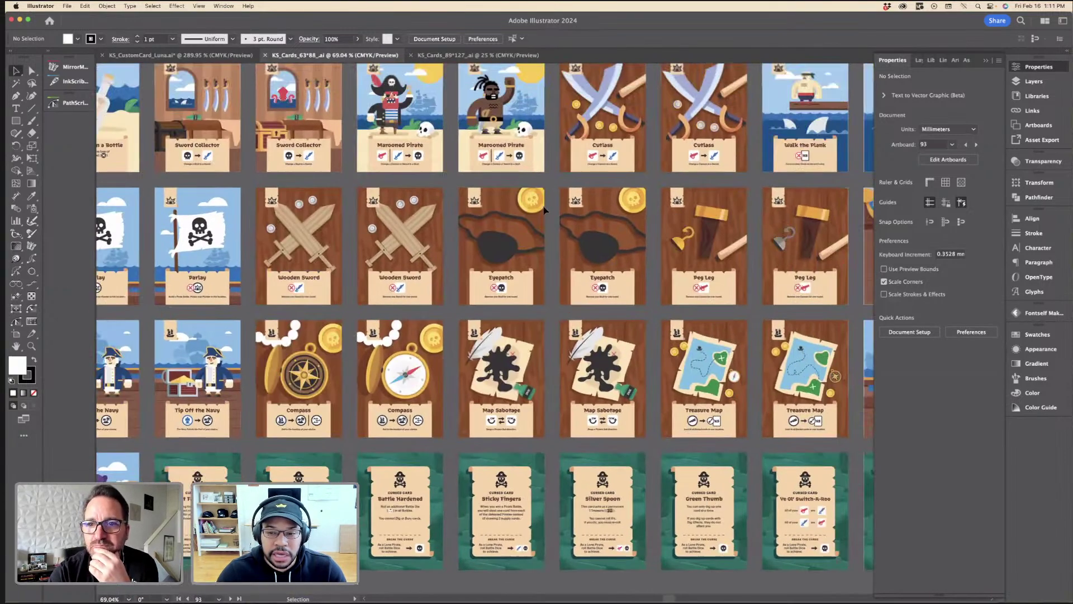
scroll(545, 210, "right", 10)
scroll(544, 209, "up", 2)
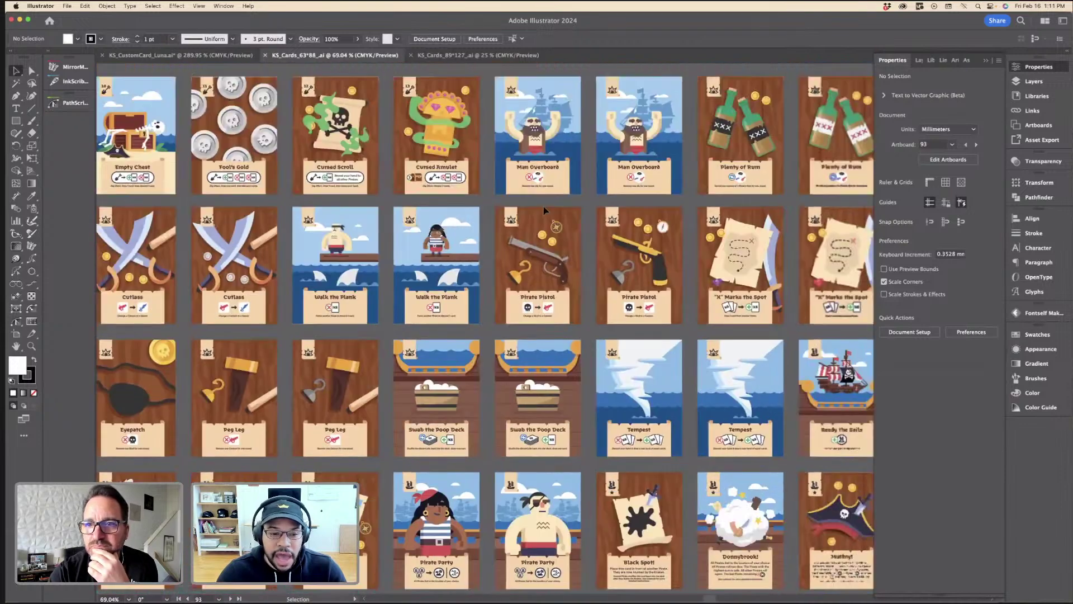
scroll(403, 271, "up", 5)
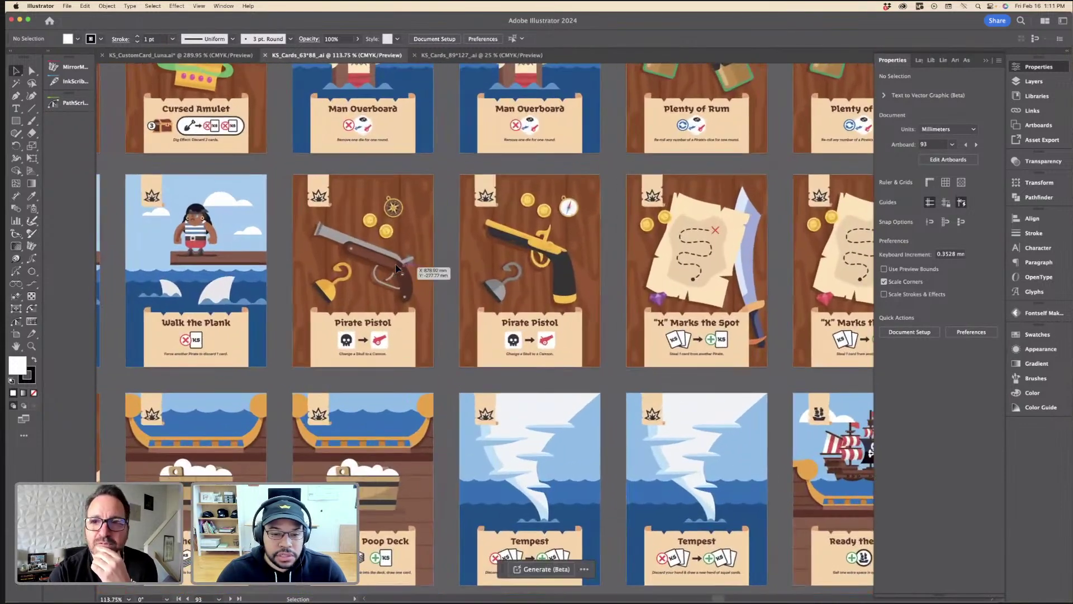
left_click(398, 268)
double_click(398, 269)
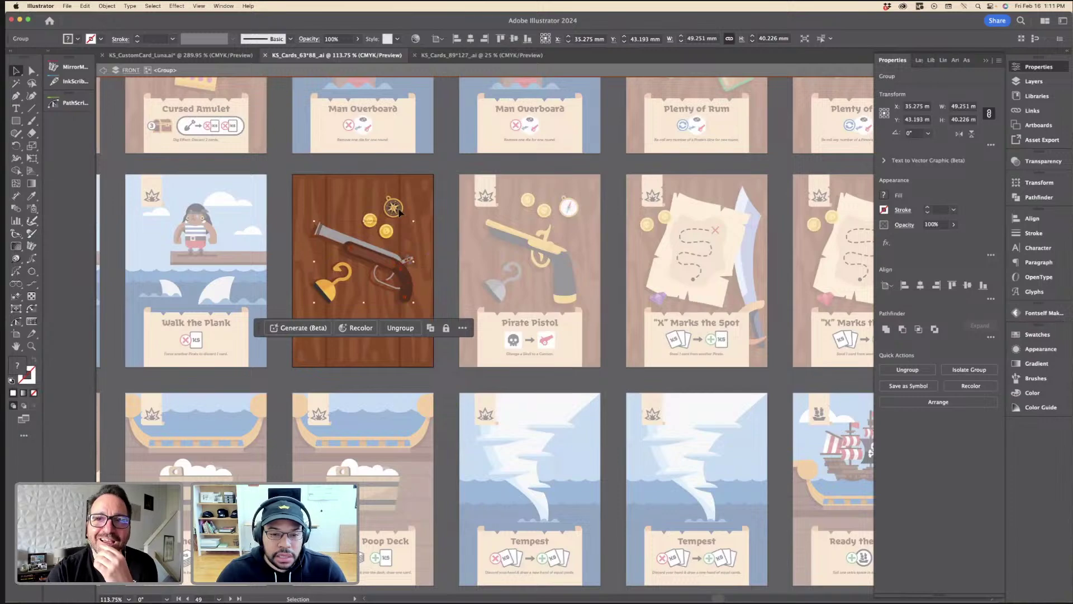
key("cmd+c")
key("Escape")
Step: Paste the pistol into the KS_CustomCard_Luna document and place it left of the reference images
left_click(180, 55)
key("cmd+v")
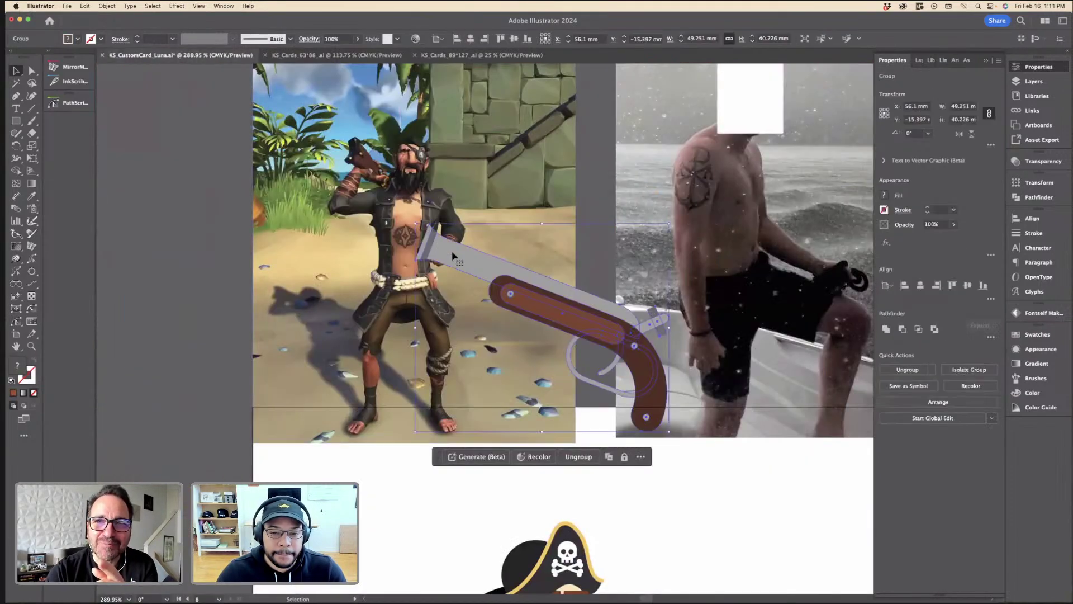
scroll(463, 260, "down", 7)
left_click_drag(498, 264, 239, 247)
left_click(246, 200)
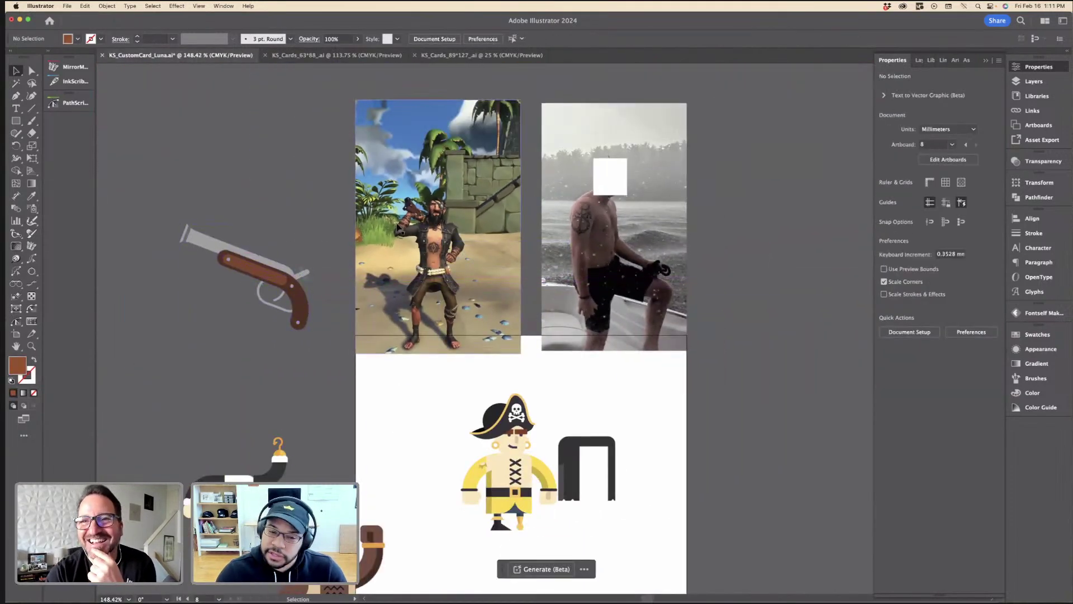
left_click(400, 229)
left_click(324, 201)
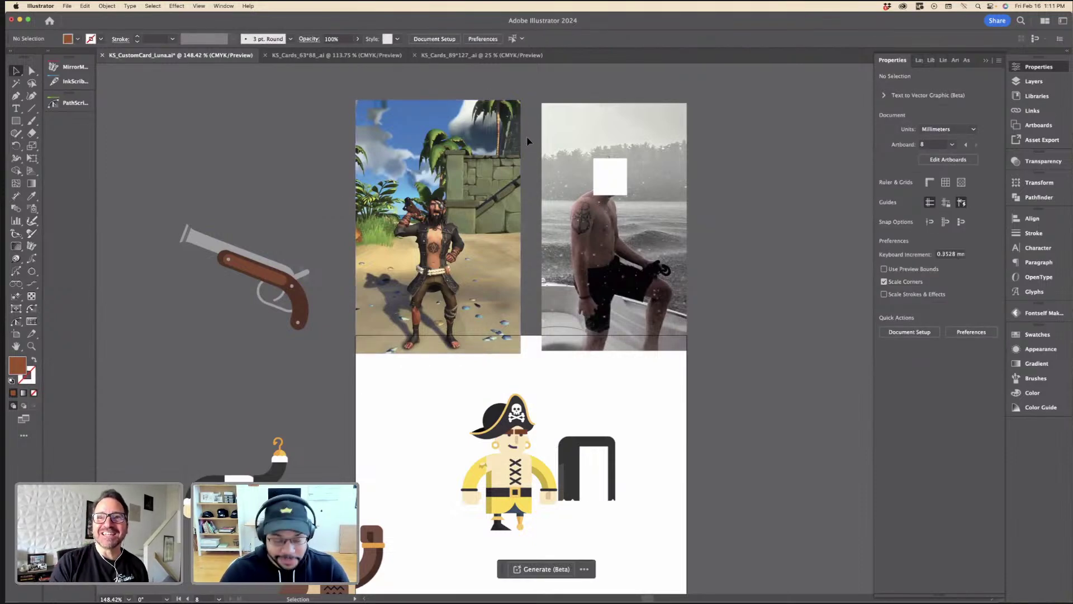
left_click(549, 162)
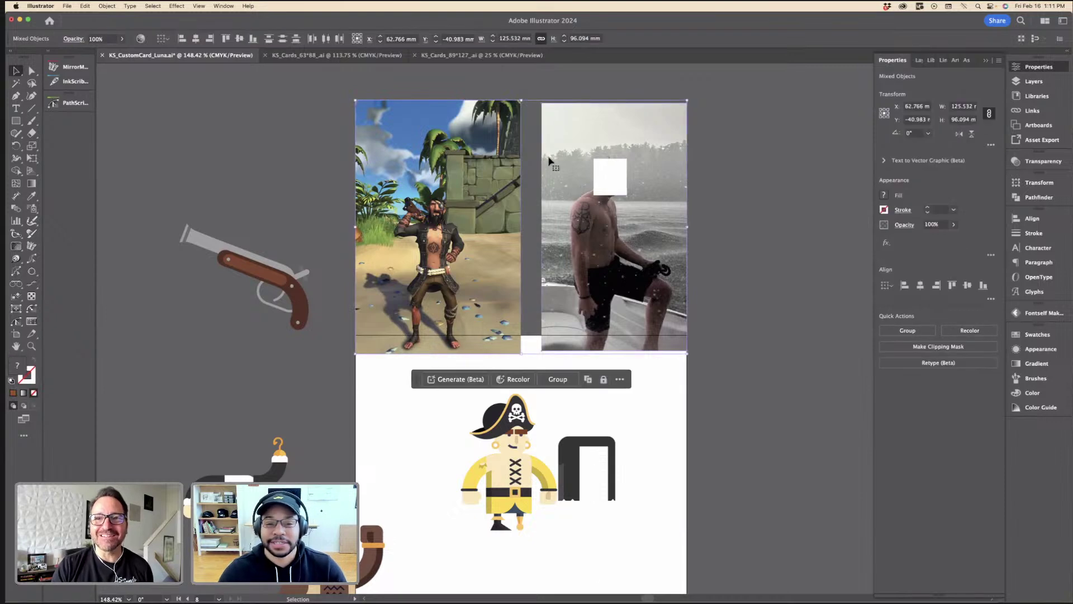
left_click(533, 151)
scroll(565, 384, "down", 2)
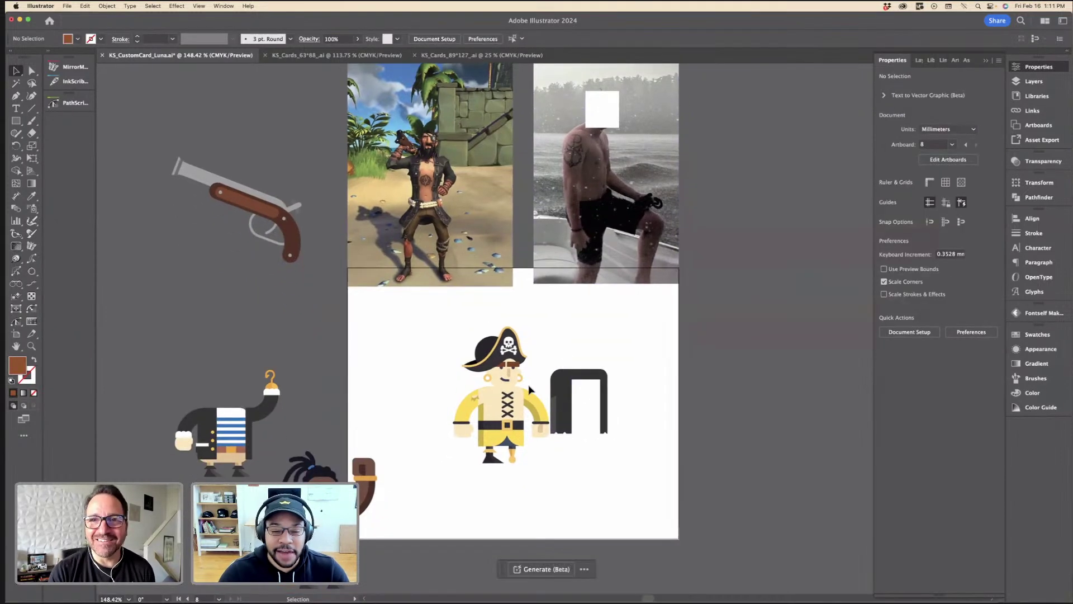
scroll(527, 386, "up", 4)
left_click(519, 371)
left_click(532, 346)
Step: Move the complete skull hat, including its gold trim, off the central pirate to the pasteboard right of the artboard
scroll(532, 350, "up", 3)
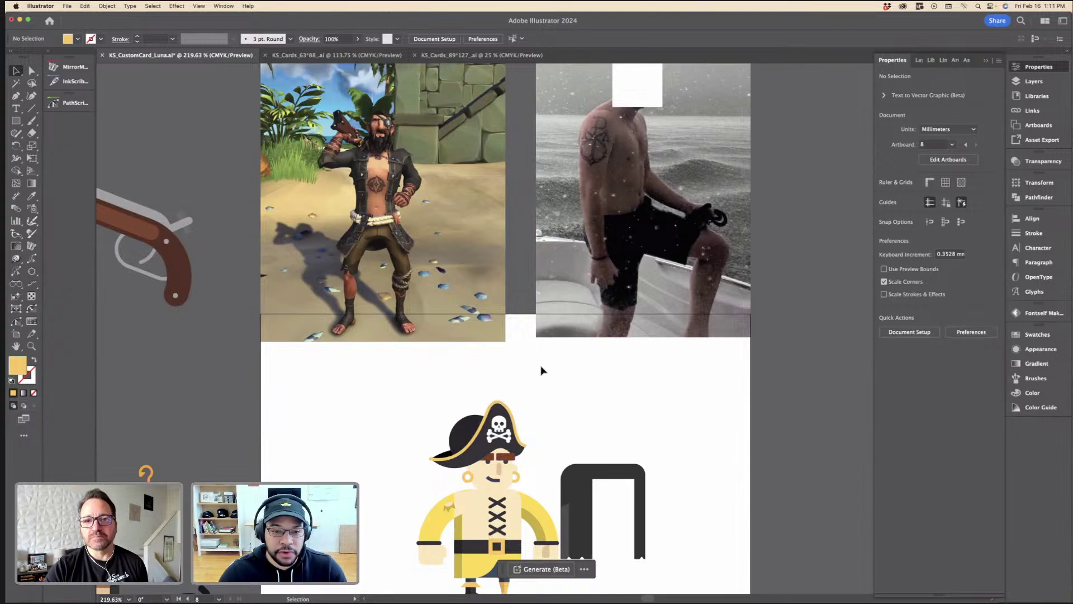
scroll(541, 370, "down", 2)
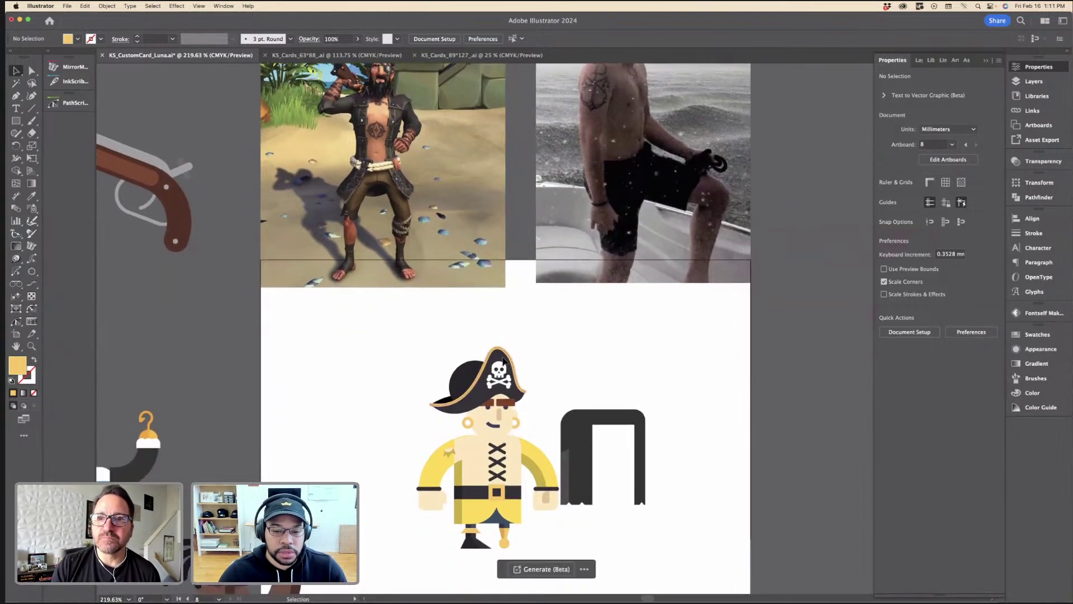
left_click(504, 359)
left_click(485, 375, "shift")
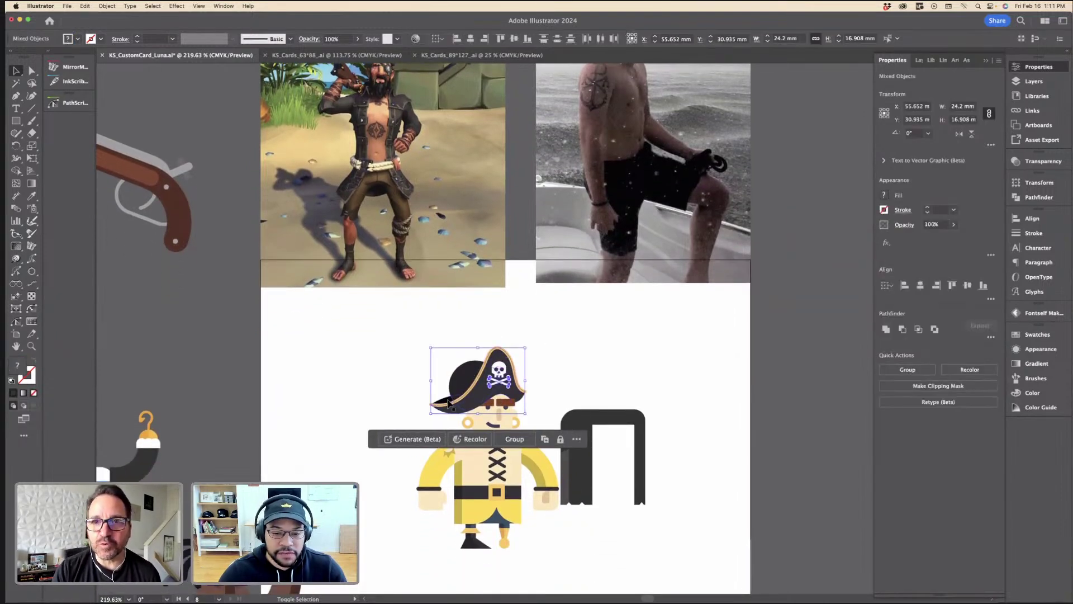
left_click_drag(451, 398, 693, 411)
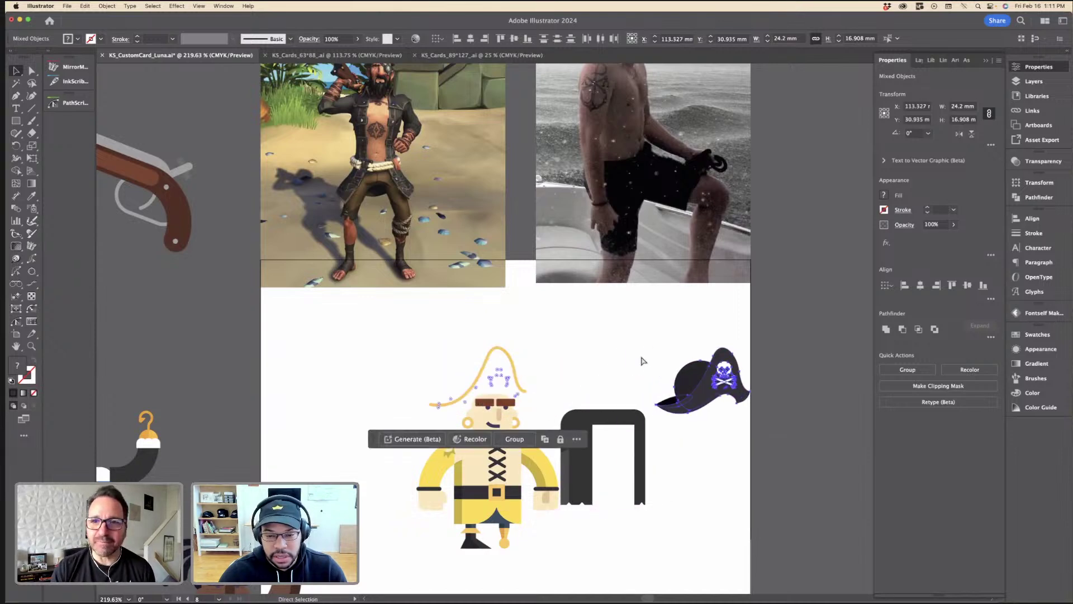
key("super+z")
left_click(451, 401, "shift")
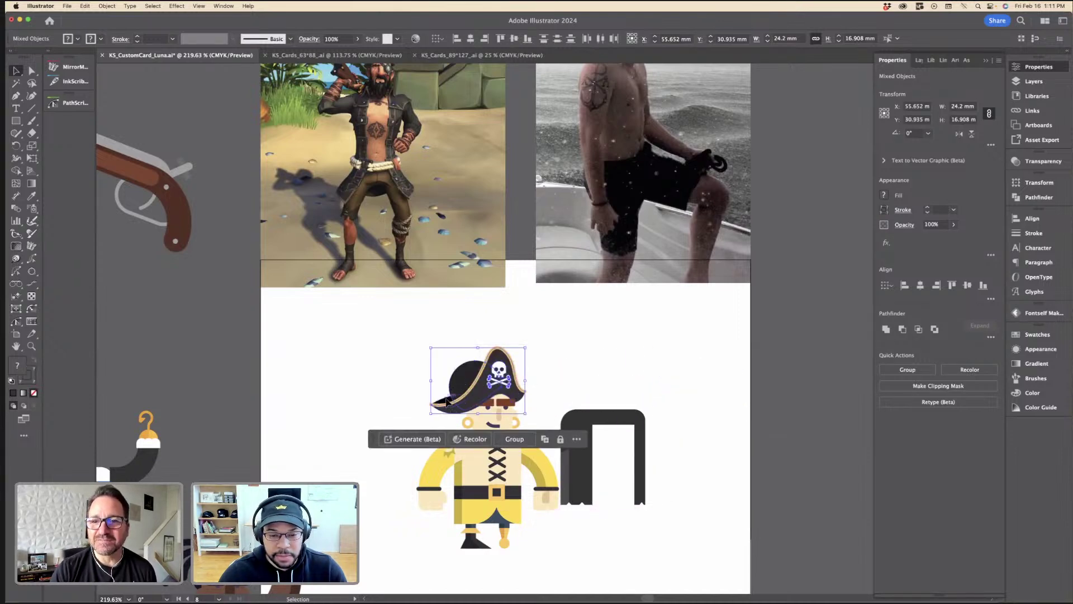
left_click_drag(447, 401, 762, 403)
left_click(590, 352)
scroll(512, 346, "up", 1)
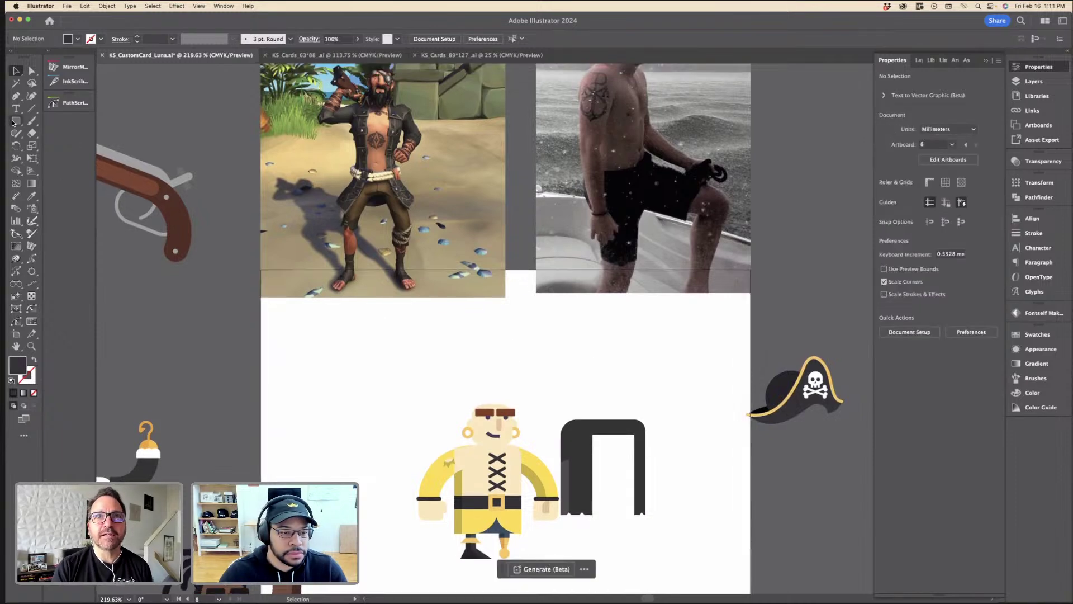
Step: Draw a circle about 9.5 mm wide above the central pirate's head, filled with the vest's dark grey
left_click_drag(13, 122, 67, 144)
scroll(451, 156, "up", 3)
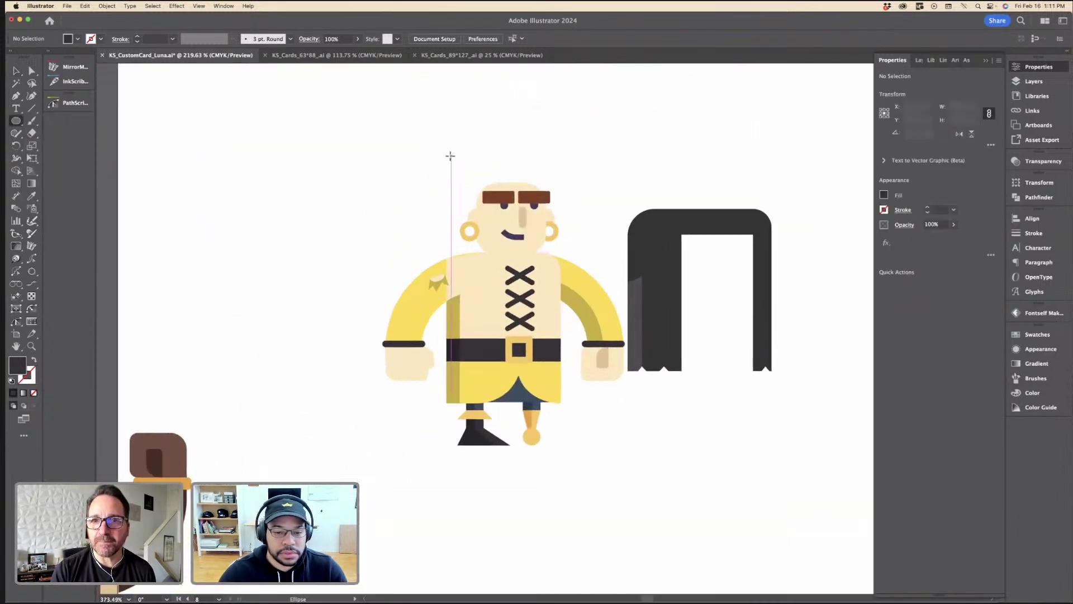
left_click_drag(433, 199, 455, 202)
key("super+minus")
key("i")
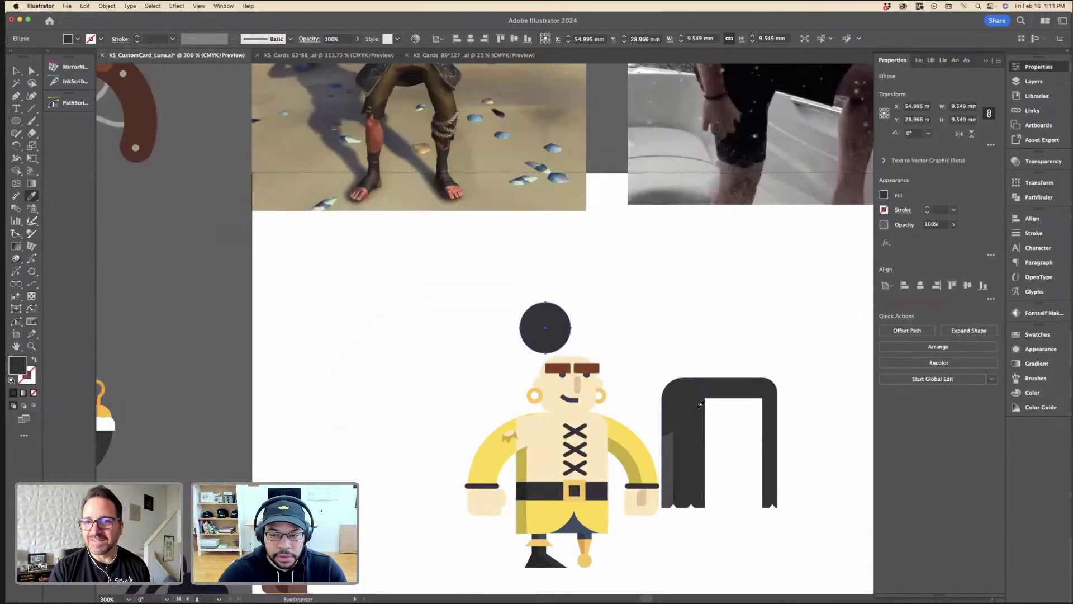
key("v")
Step: Move the group of two reference pirates on the pasteboard further left, clear of the artboard
scroll(505, 294, "up", 2)
key("super+minus")
key("super+minus")
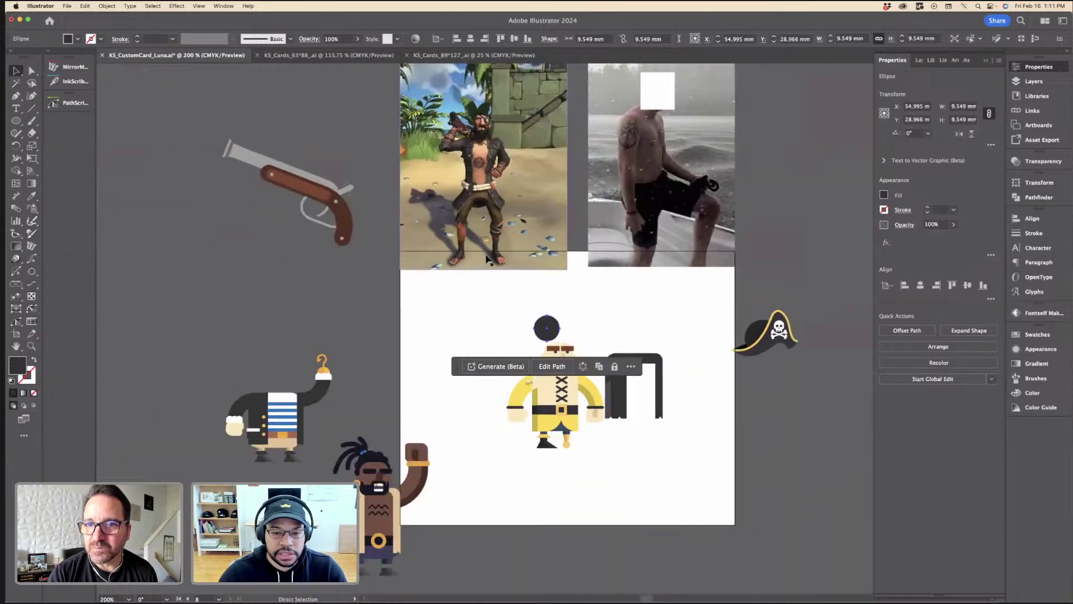
scroll(414, 475, "down", 3)
left_click(415, 507)
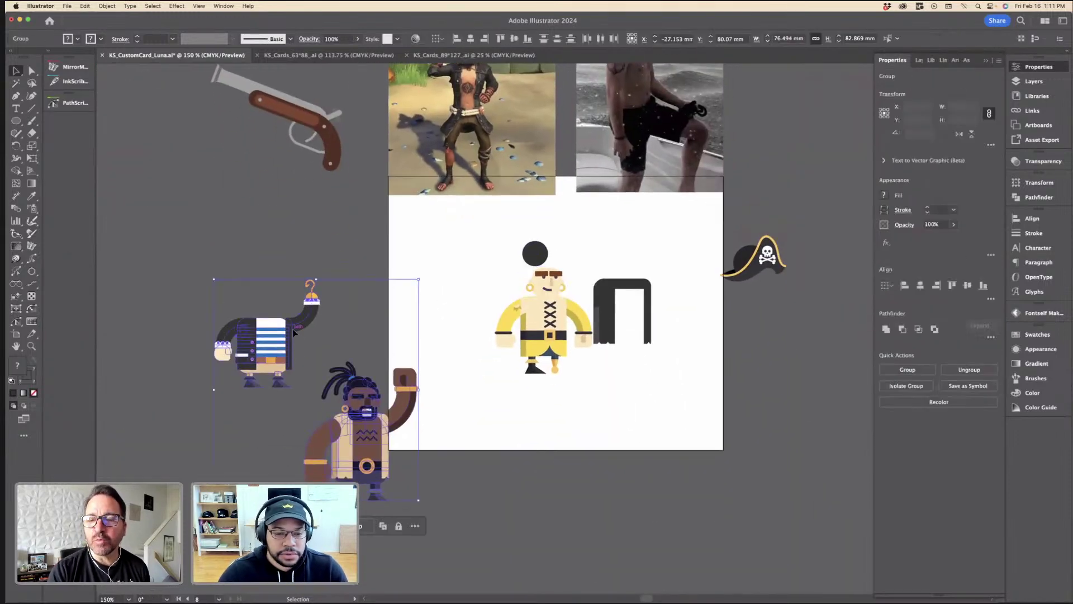
left_click_drag(293, 329, 195, 321)
Step: Scale down the beach pirate reference image and place it on the artboard beside the central pirate's left edge
left_click_drag(548, 84, 422, 313)
left_click_drag(367, 326, 437, 275)
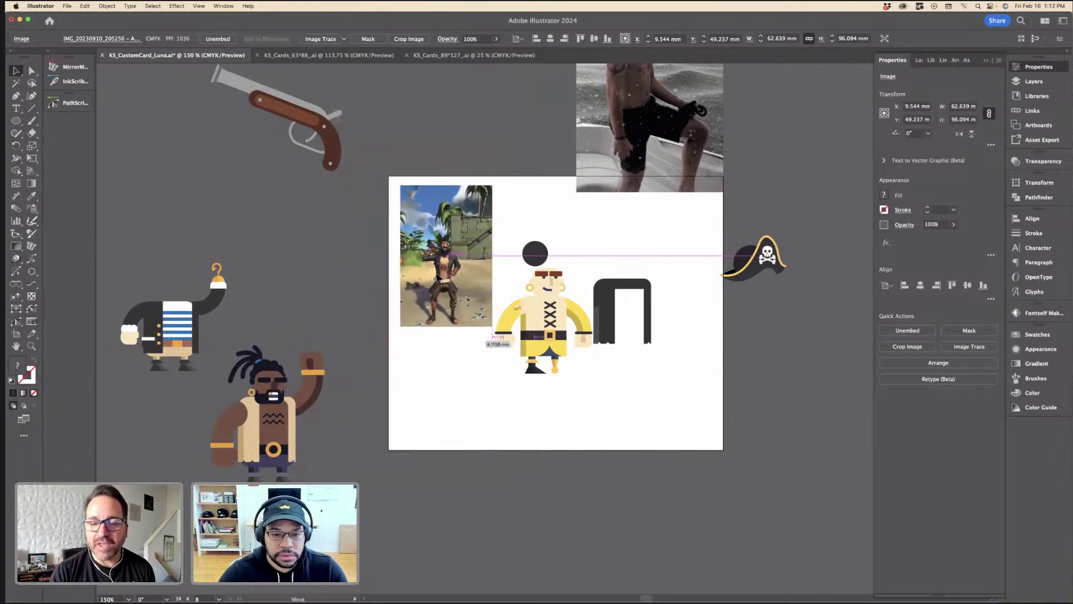
left_click(510, 275)
Step: Move the dark grey circle down behind the upper left of the central pirate's head
scroll(540, 278, "up", 2)
scroll(544, 297, "up", 3)
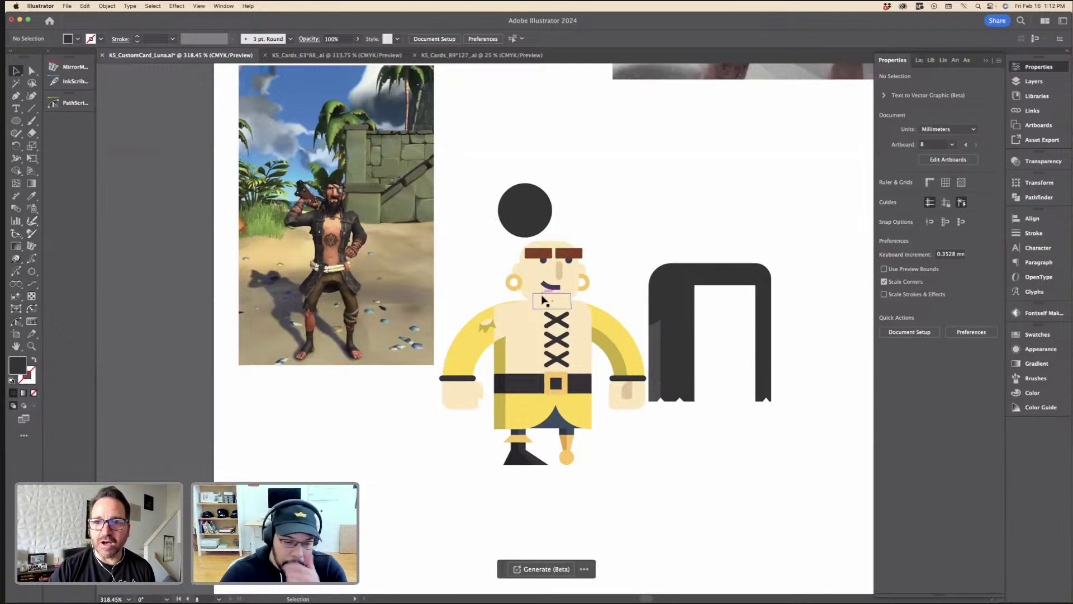
left_click(513, 228)
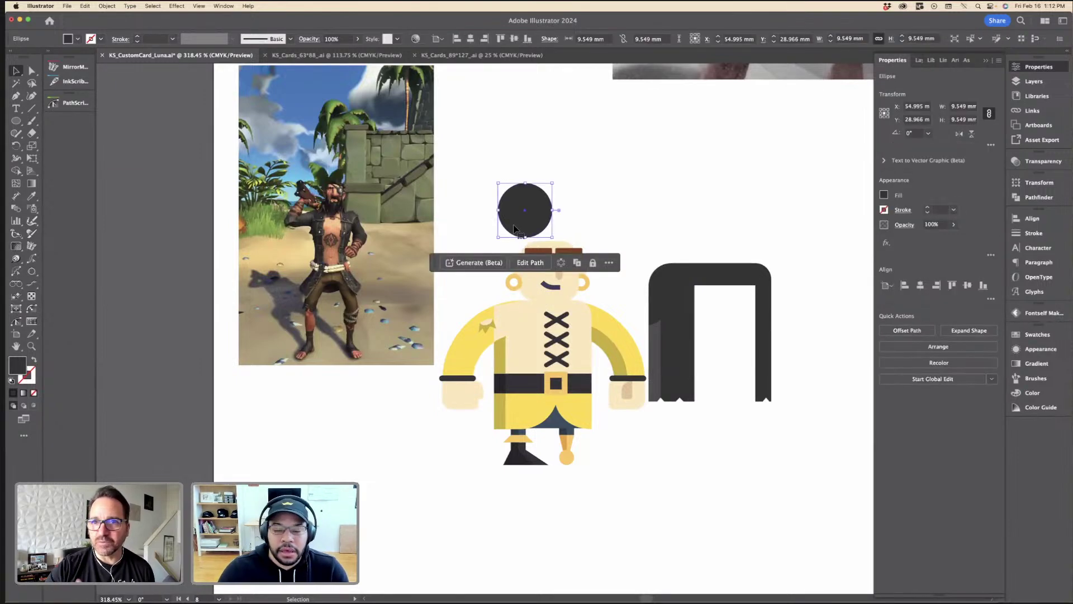
left_click_drag(524, 233, 523, 257)
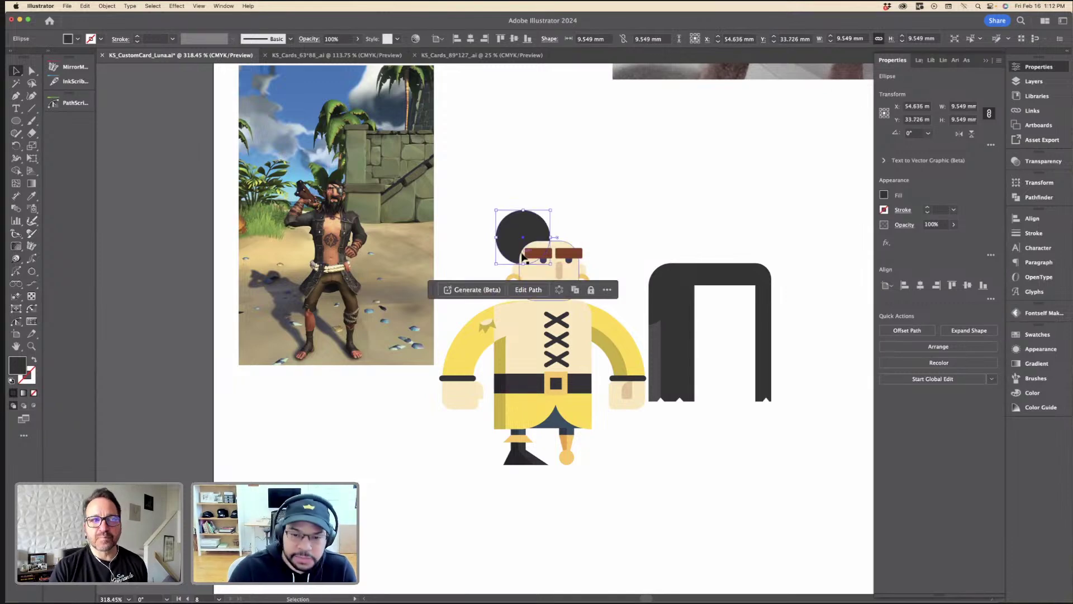
key("super+equal")
scroll(608, 201, "down", 2)
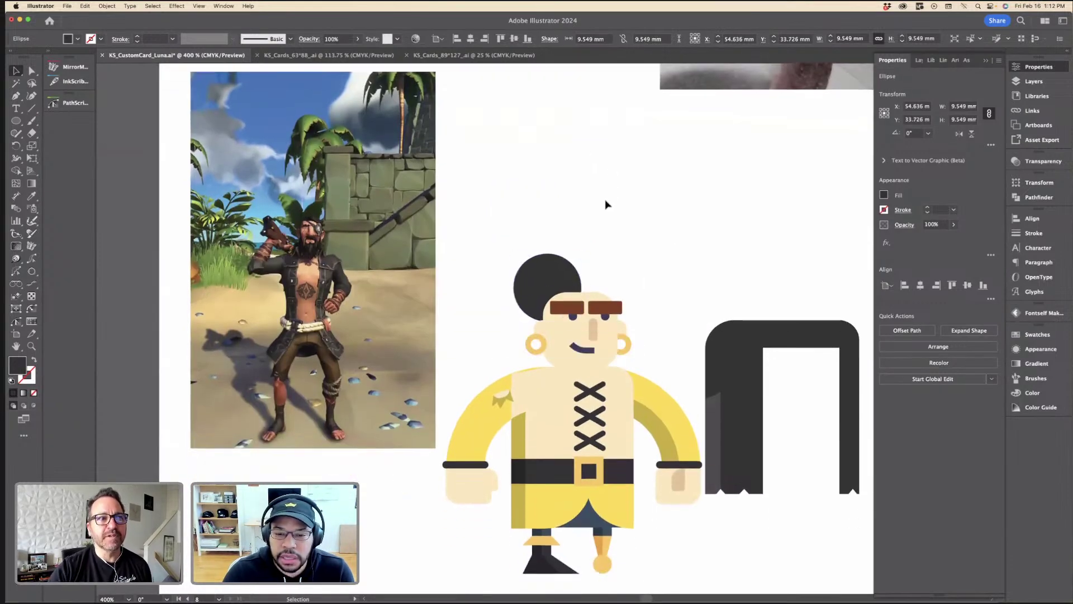
left_click(606, 204)
Step: Duplicate the dark circle above the head and remove the copy's lower anchor point to leave a dome
left_click_drag(563, 261, 560, 193)
left_click(515, 206)
key("a")
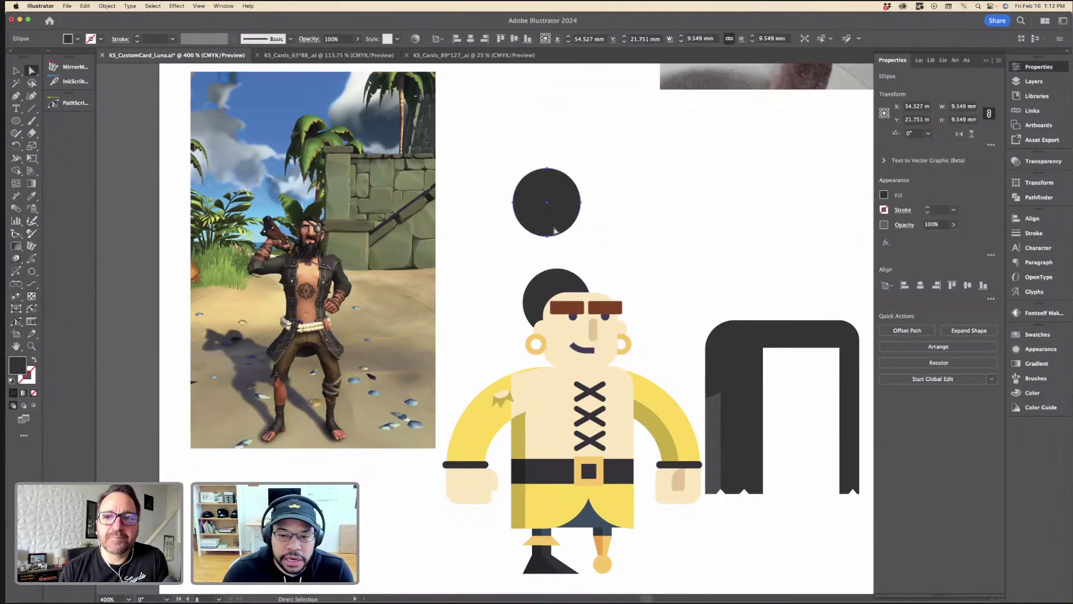
left_click(548, 235)
key("Delete")
Step: Try to extend the dome with the InkScribe tool into a curved shape ending in a raised point
key("p")
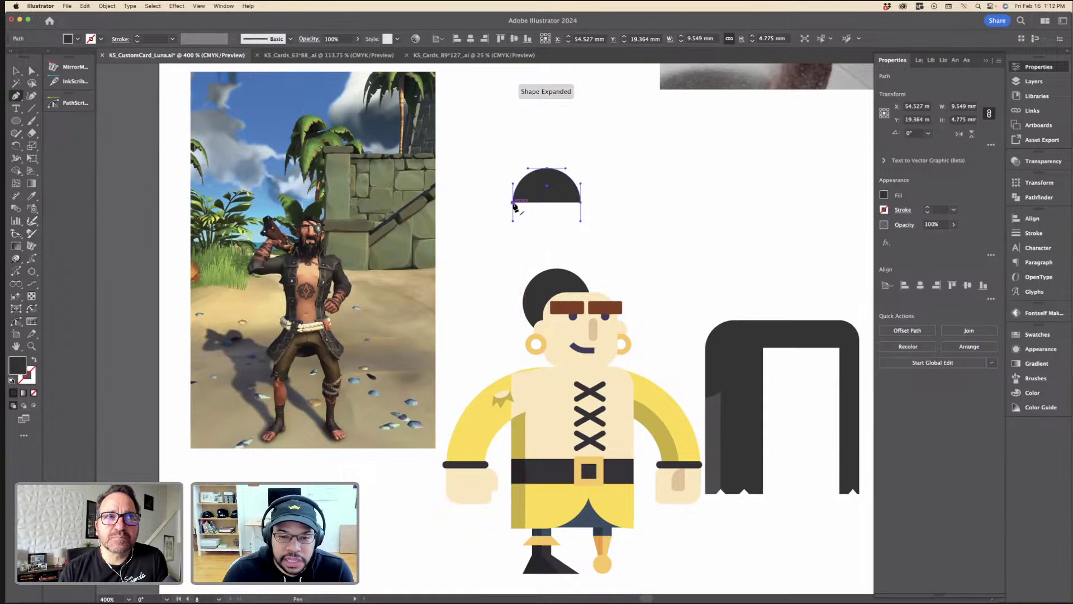
left_click(73, 80)
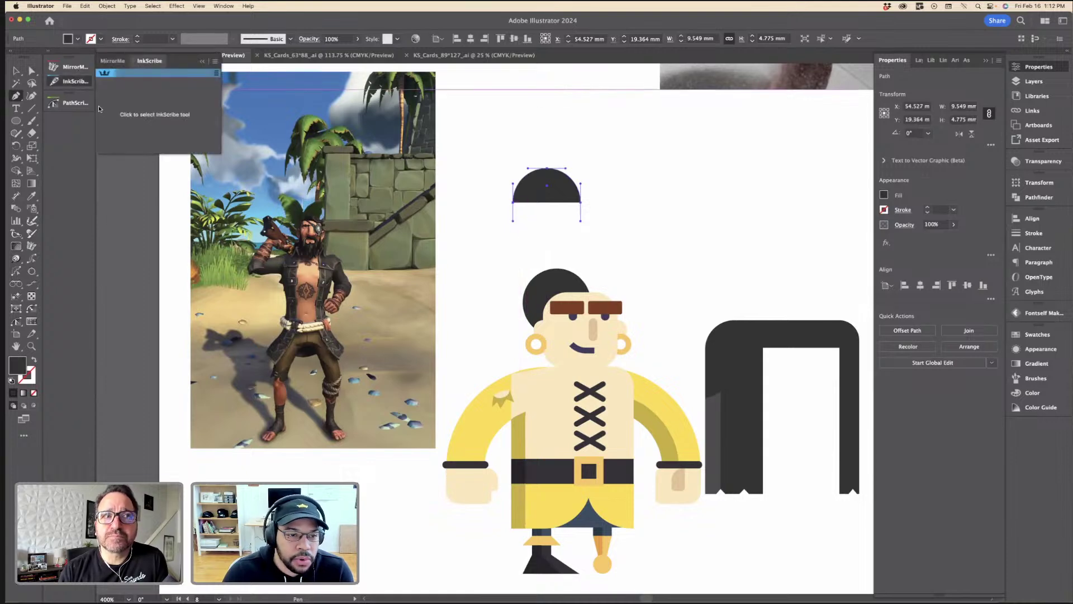
left_click(513, 202)
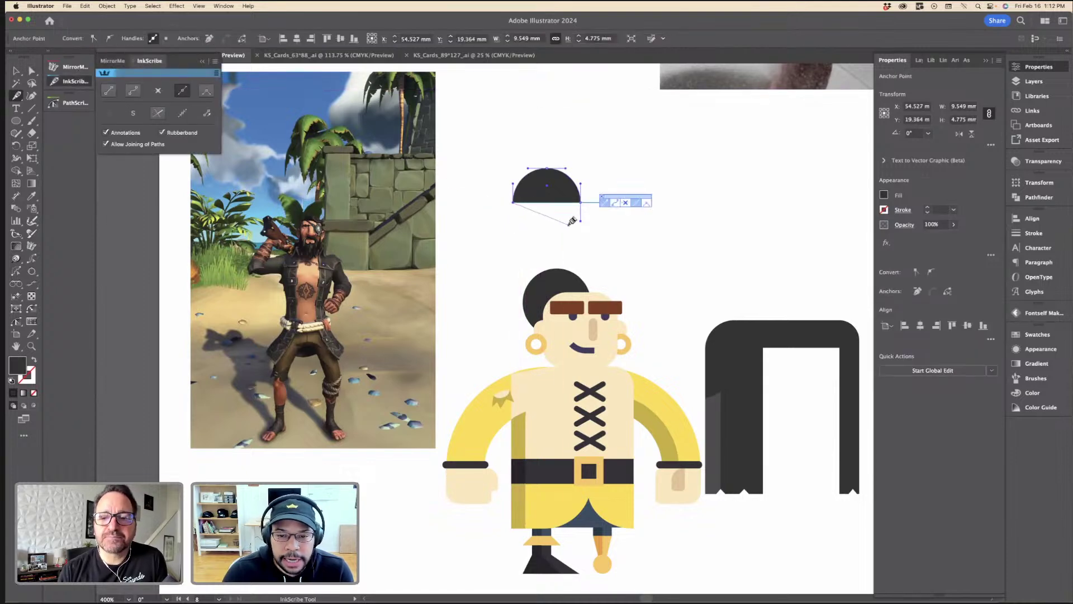
left_click_drag(589, 229, 632, 224)
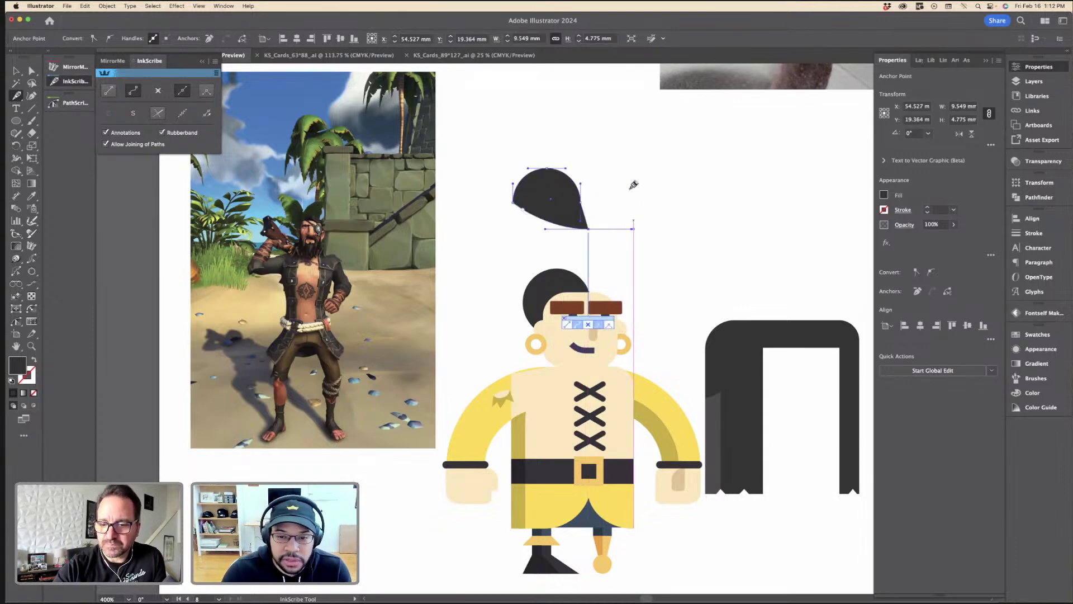
left_click(615, 186)
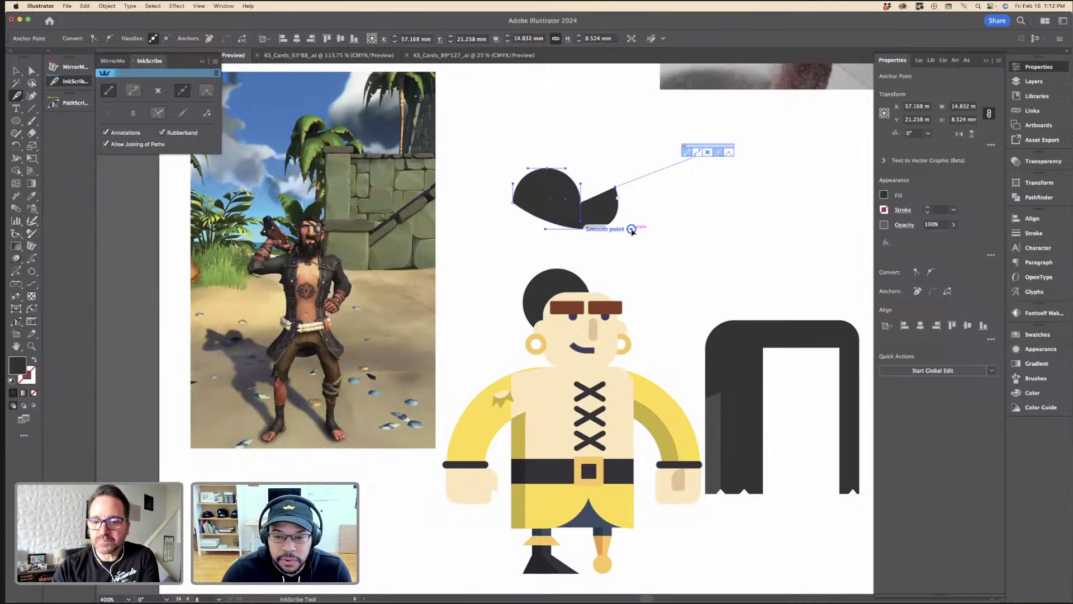
left_click(615, 190)
key("a")
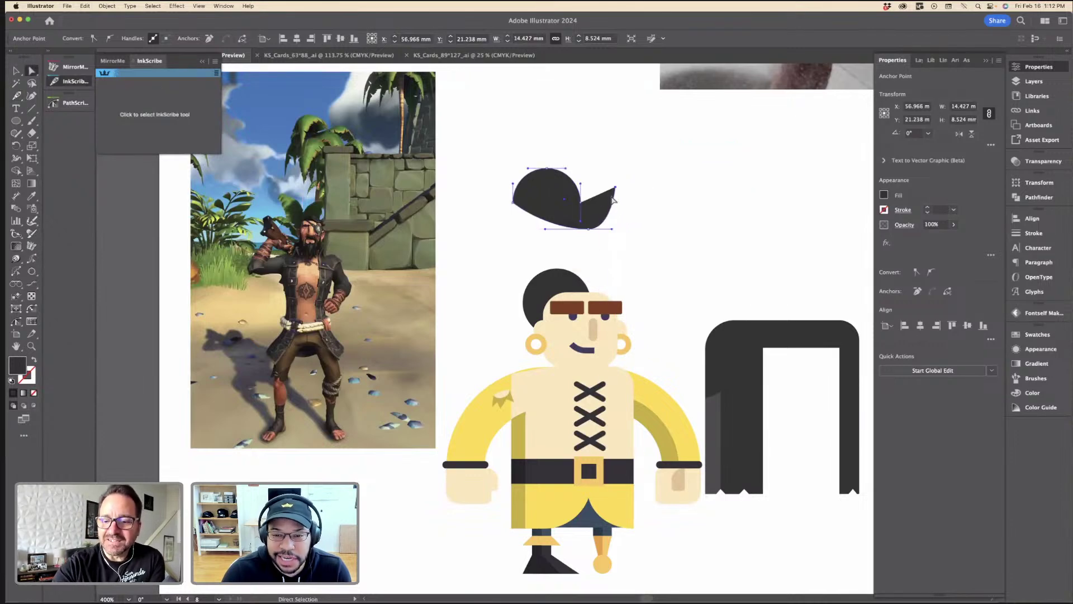
left_click_drag(617, 190, 512, 215)
key("ctrl+z")
key("ctrl+z")
Step: Add an upside-down copy of the dome beneath it and enlarge the copy to about 13.1 by 6.6 mm
left_click(617, 210)
key("v")
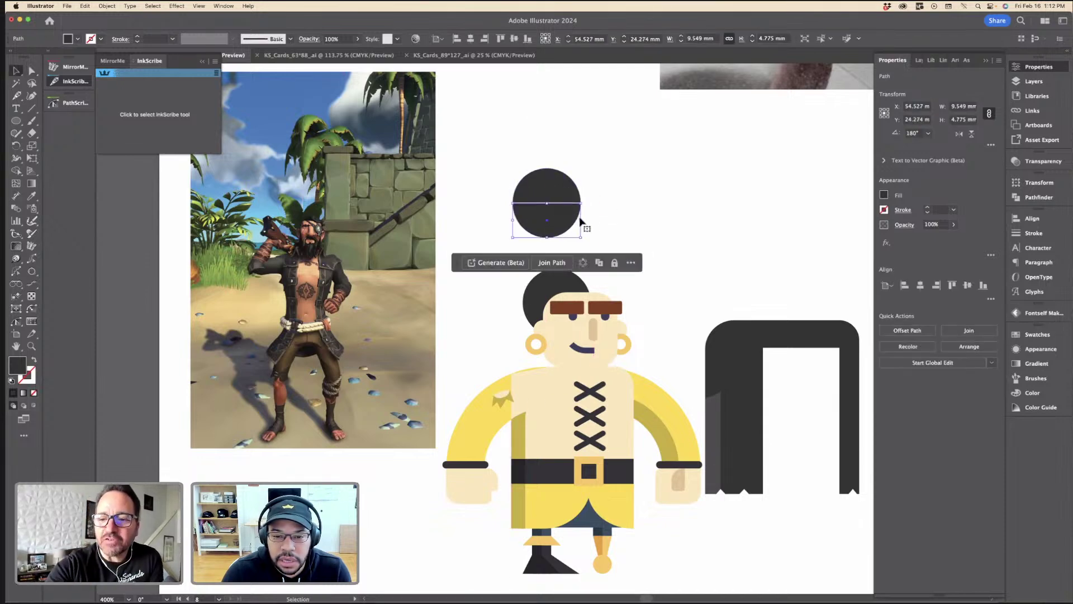
mouse_move(581, 220)
left_mouse_down()
mouse_move(607, 217)
mouse_move(585, 212)
mouse_move(585, 222)
left_mouse_up()
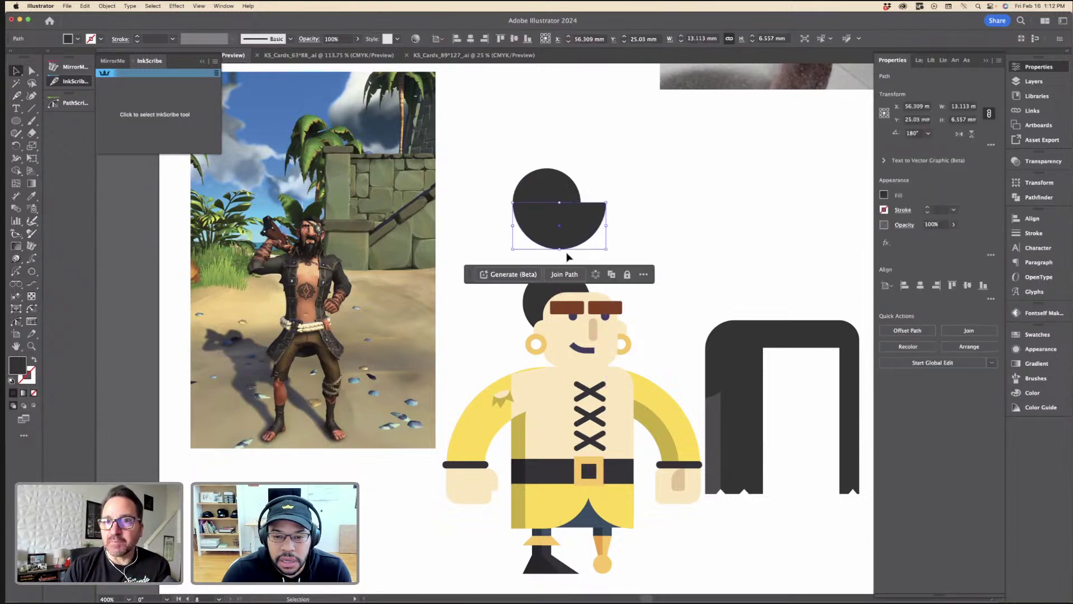
left_click(613, 152)
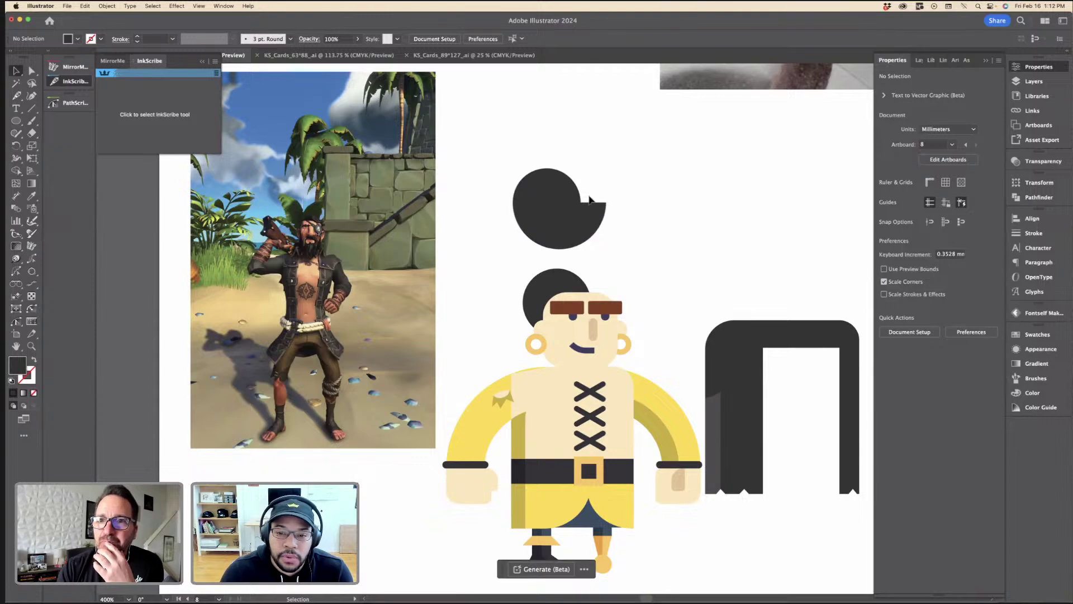
Step: Examine the hair and eye patch of the pirate in the reference image and the central pirate's head outline
scroll(310, 221, "up", 6)
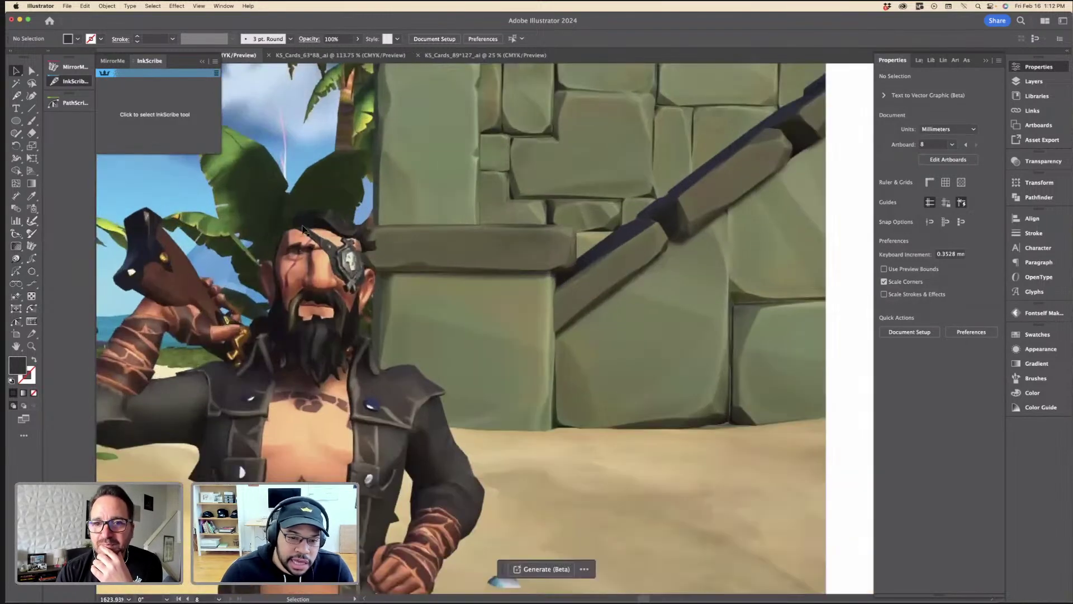
scroll(391, 206, "down", 3)
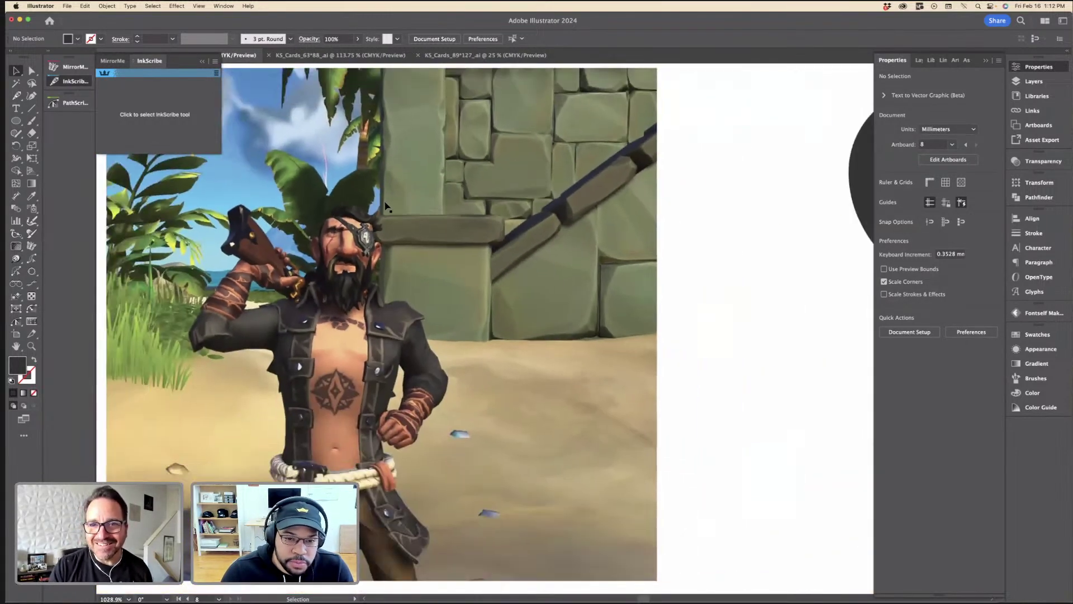
scroll(405, 209, "up", 4)
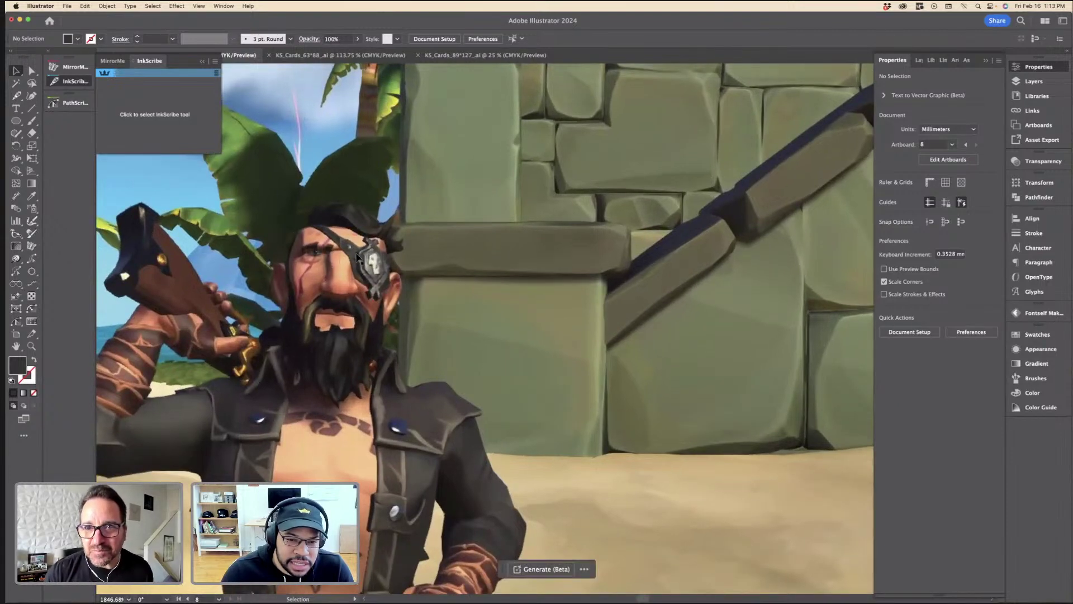
scroll(357, 258, "down", 6)
key("a")
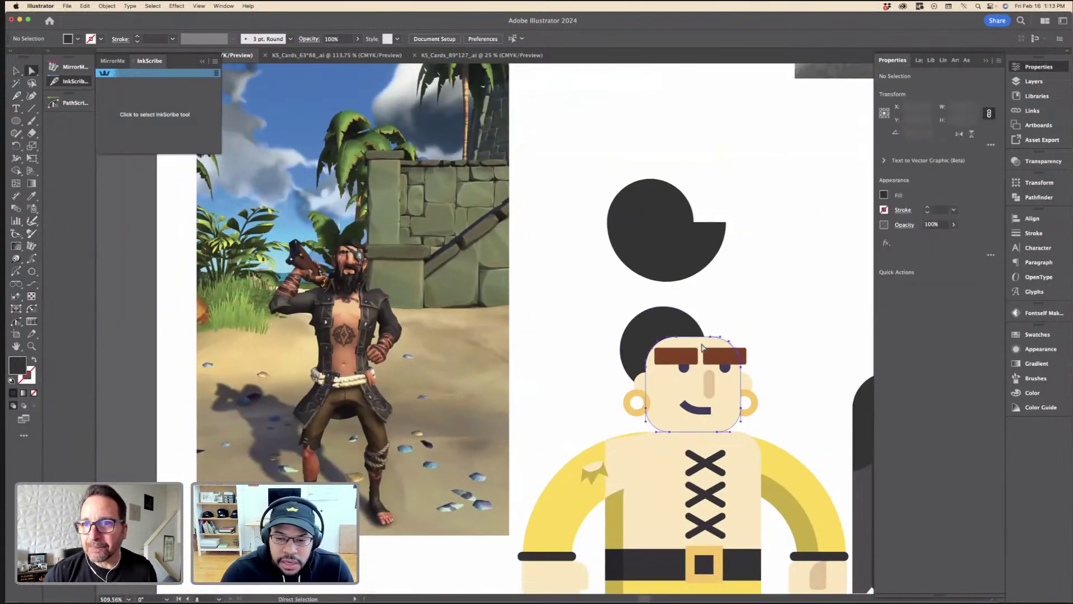
left_click(703, 348)
scroll(702, 348, "up", 2)
scroll(753, 240, "down", 2)
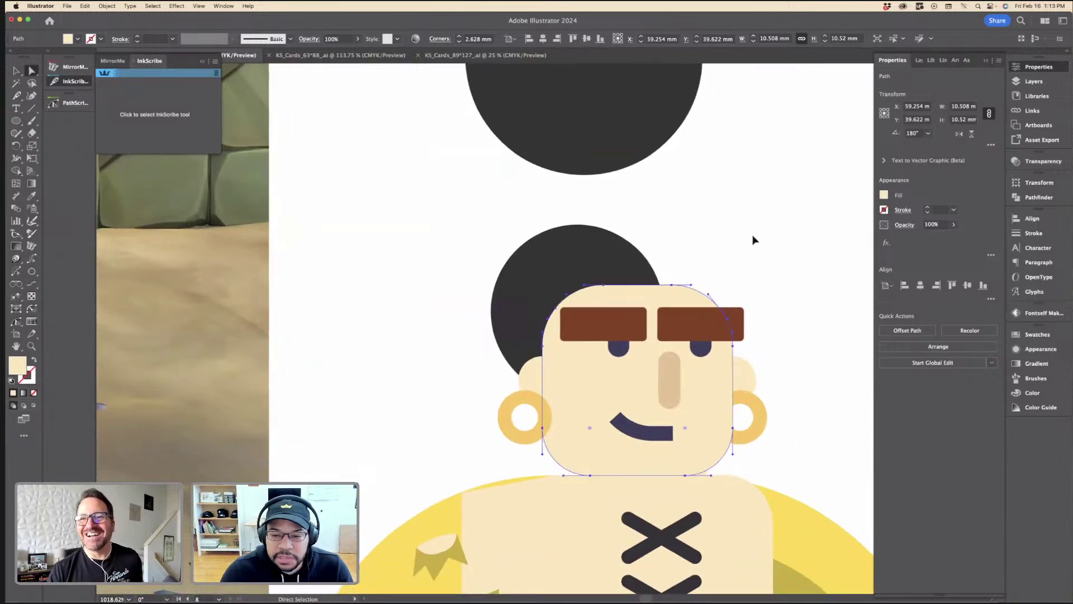
left_click(753, 241)
Step: Draw a skin-coloured square about 10.5 mm wide over the central pirate's face, matching the head's extents
key("m")
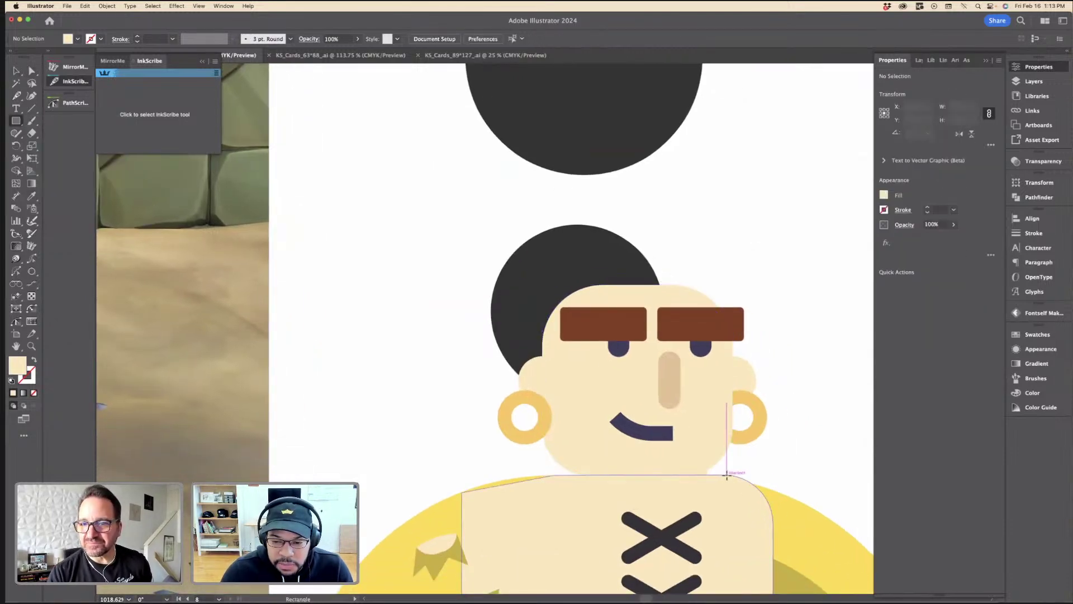
left_click_drag(727, 473, 540, 283)
scroll(540, 283, "down", 3)
key("v")
scroll(538, 282, "down", 6)
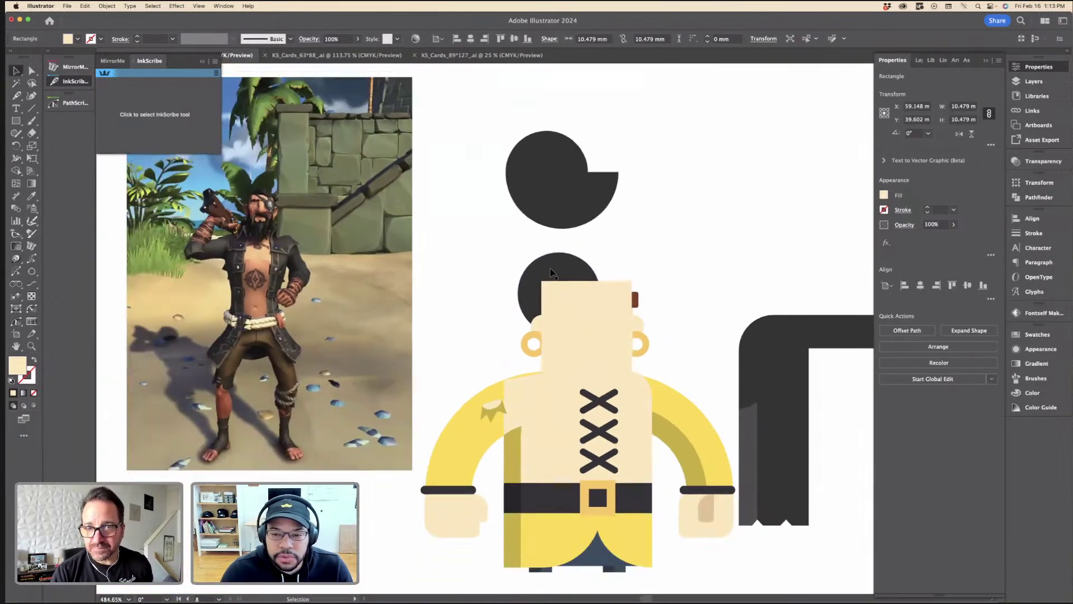
scroll(326, 369, "left", 3)
scroll(326, 369, "down", 1)
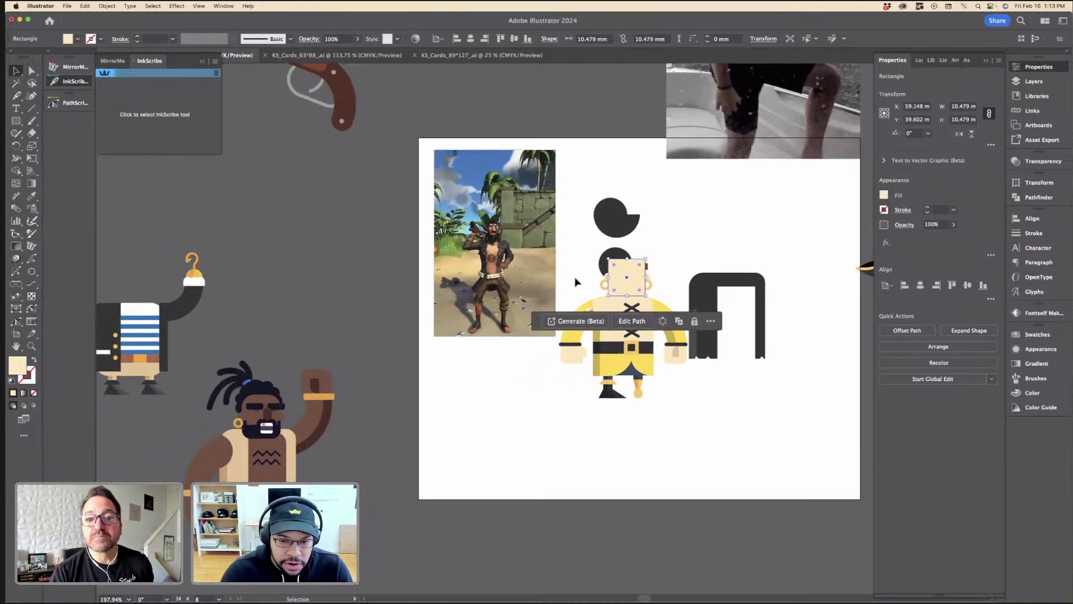
scroll(643, 238, "up", 5)
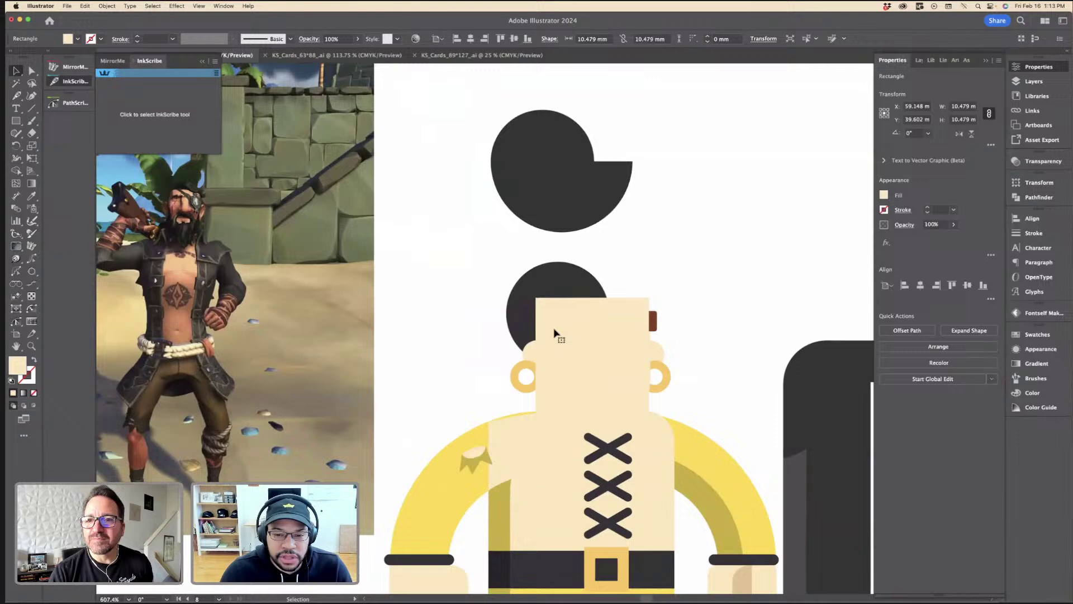
left_click(531, 311)
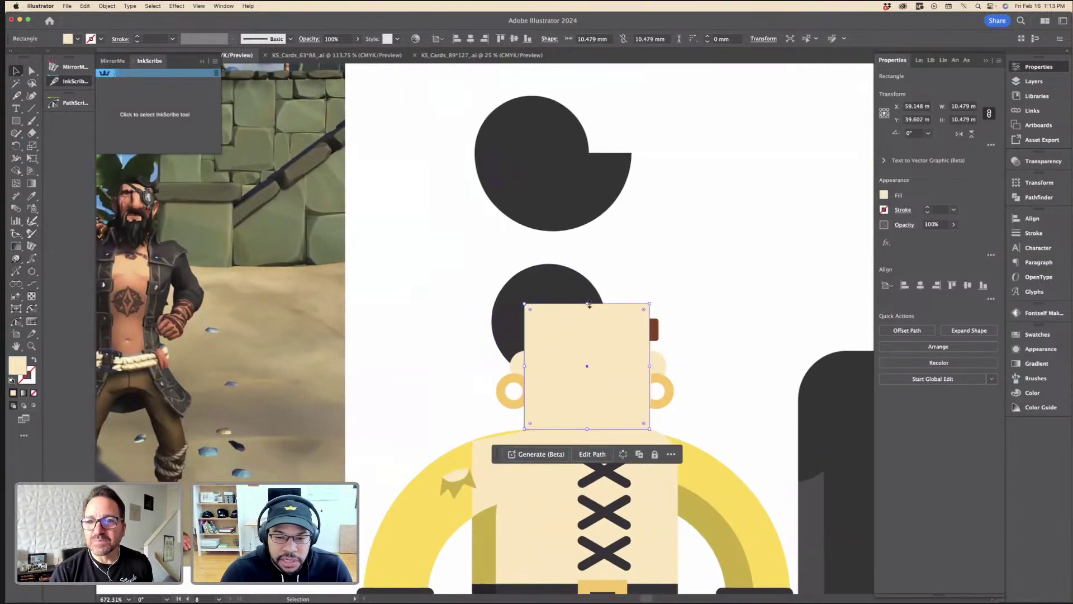
Step: Heighten the skin-coloured face square to about 11.2 mm and round its corners to about 2.8 mm
left_click_drag(590, 304, 589, 295)
key("a")
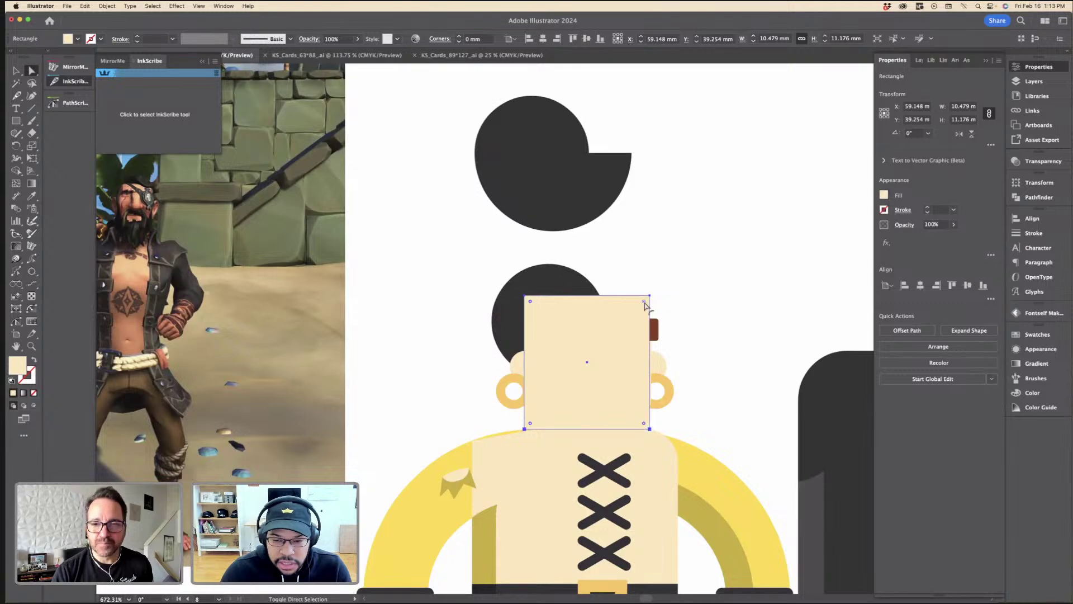
left_click_drag(644, 302, 605, 321)
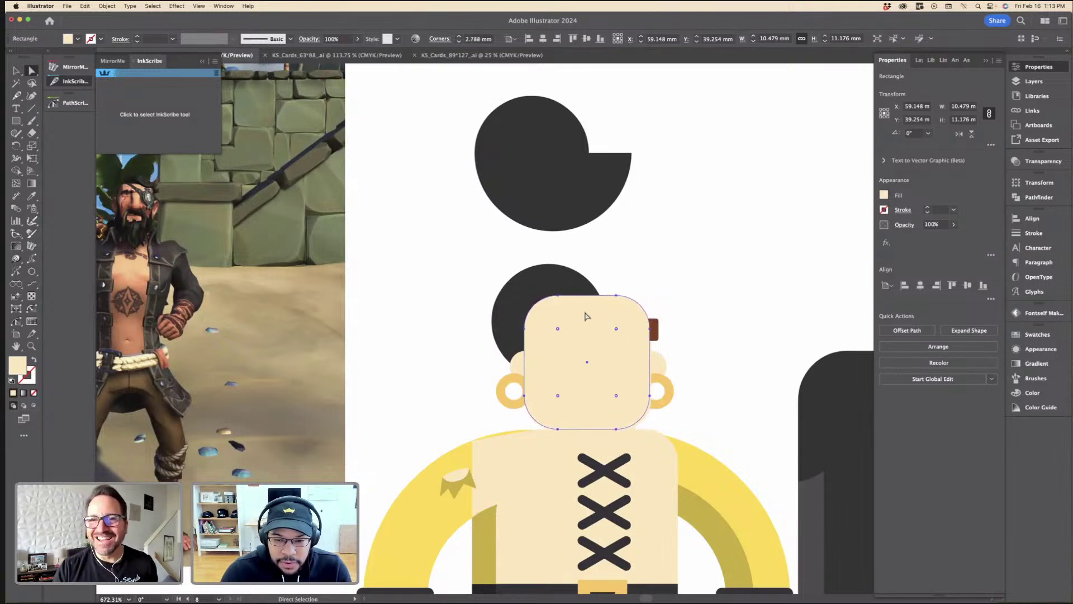
key("v")
key("a")
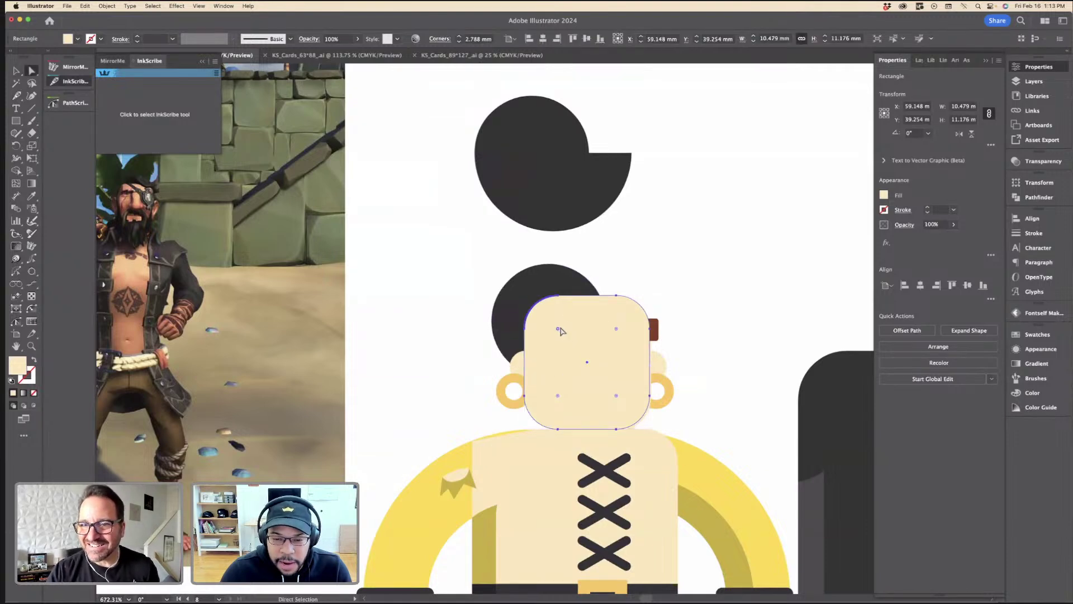
key("v")
Step: Move the dark circle out from behind the face to the empty area beside the head
left_click(534, 282)
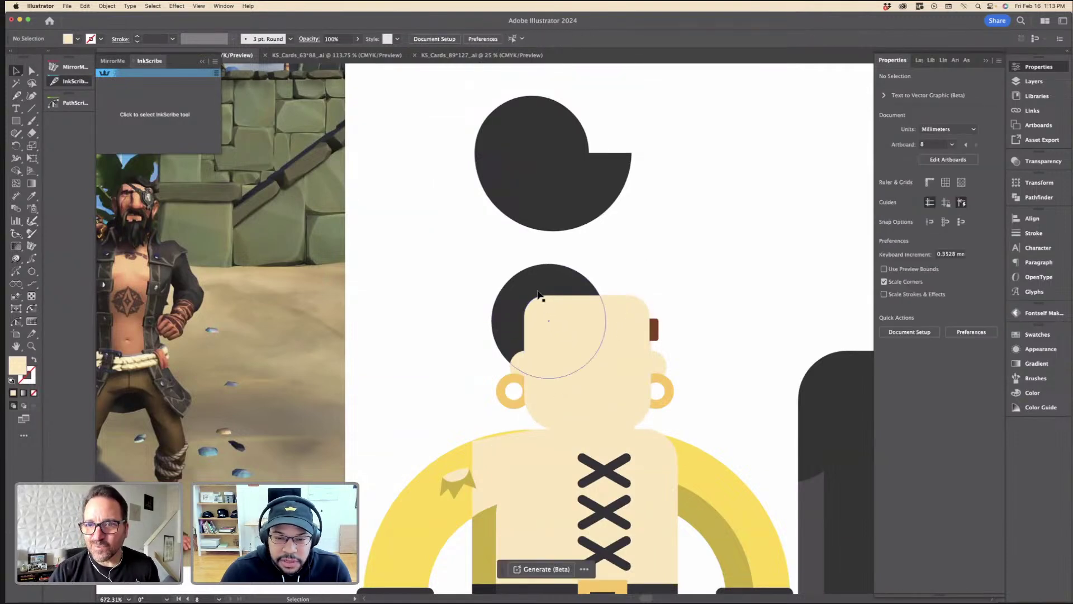
key("super+minus")
left_click_drag(550, 290, 741, 185)
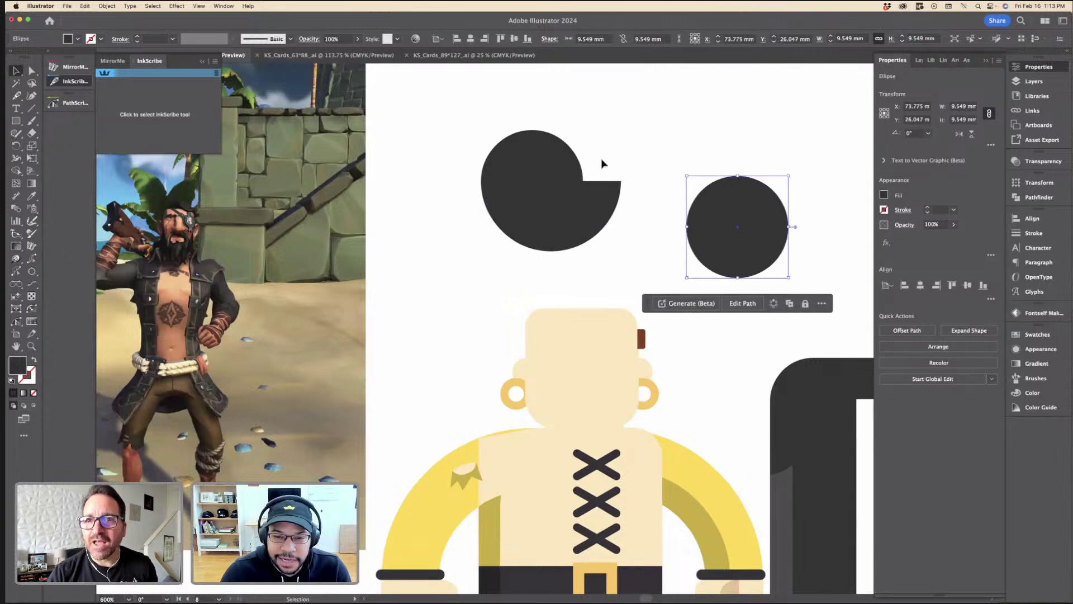
Step: Close the open flat edges of the large lower half-circle and the small dome with the Pen tool
left_click(561, 165)
left_click(628, 248)
left_click_drag(629, 251, 615, 237)
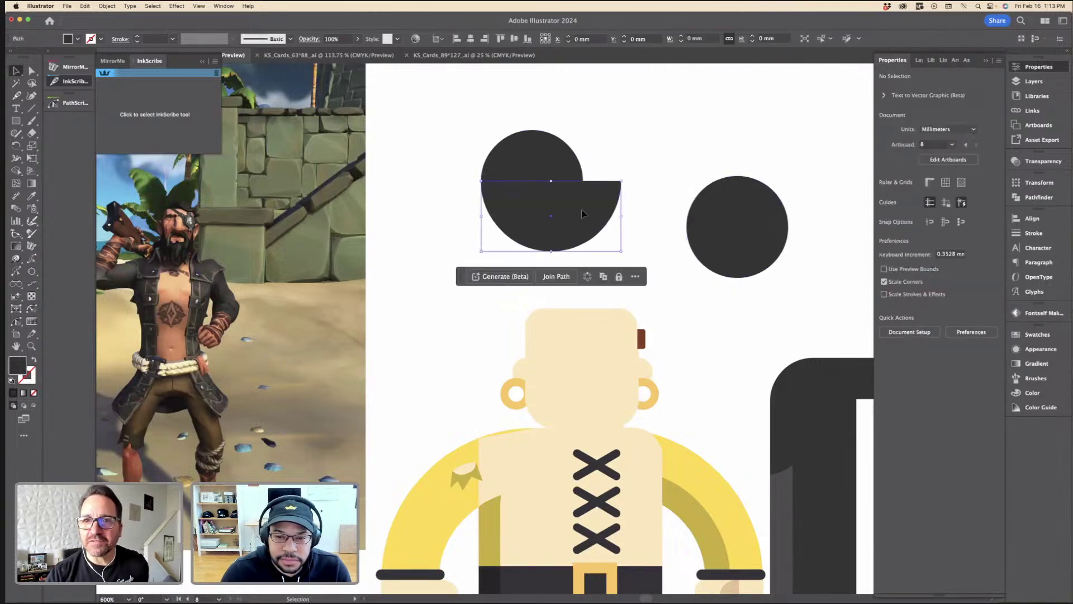
key("p")
left_click(621, 181)
left_click(481, 181)
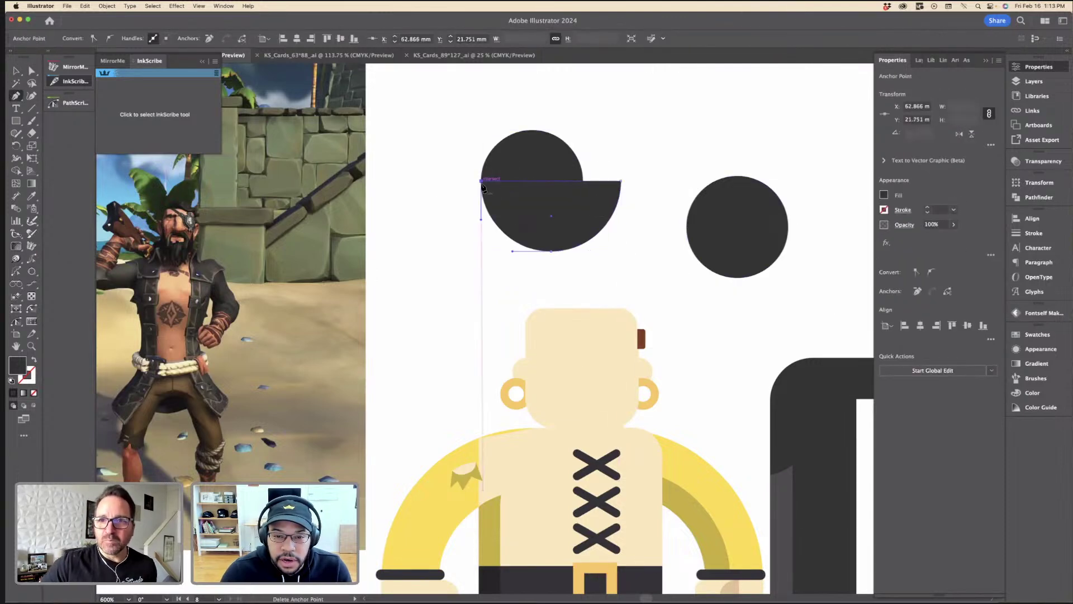
key("a")
left_click(502, 173)
key("p")
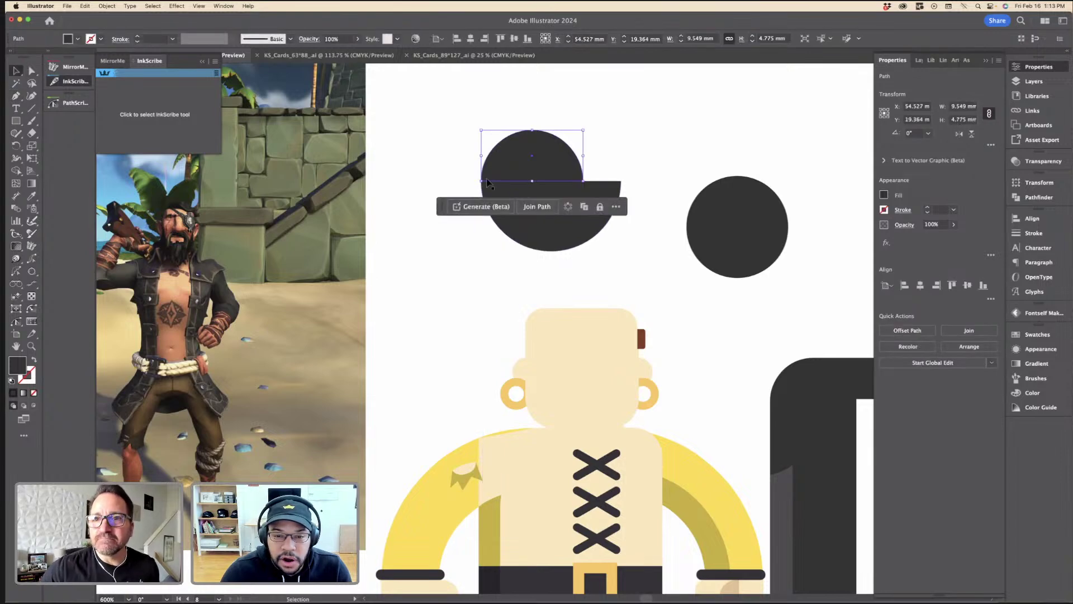
left_click(483, 182)
left_click(583, 181)
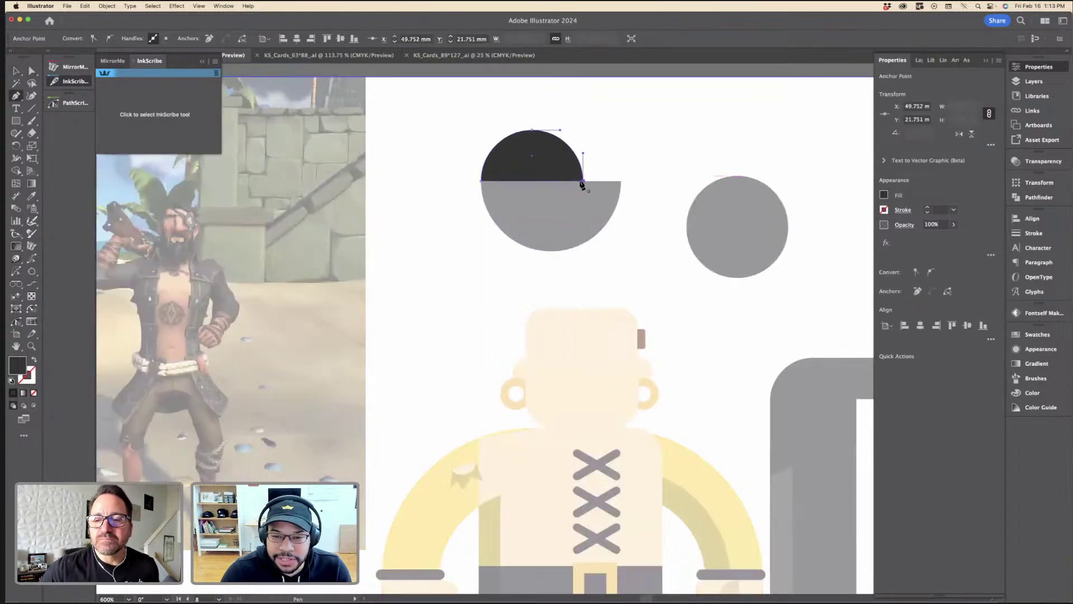
Step: Place the two joined half-circles on the head and send the new face shape behind the facial features
key("v")
double_click(601, 167)
left_click_drag(601, 167, 597, 323)
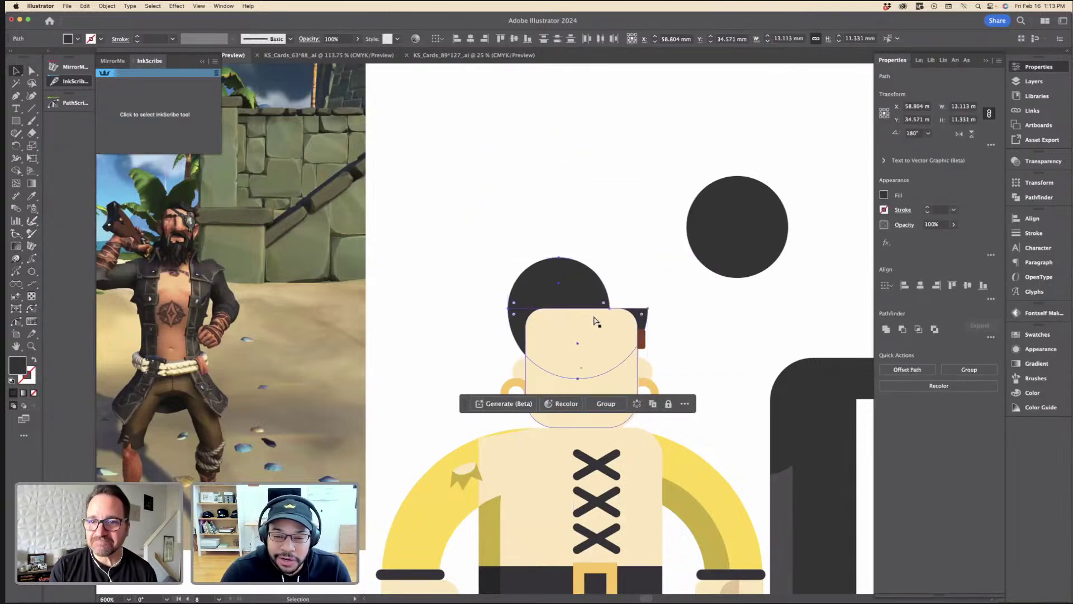
key("Delete")
left_click(596, 321)
key("super+shift+bracketleft")
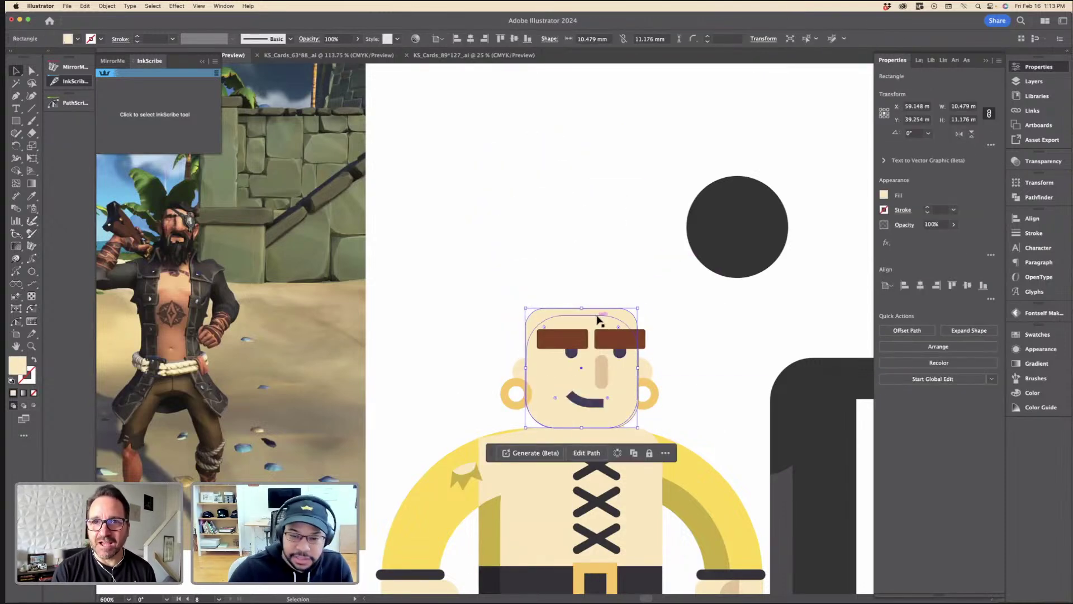
left_click(598, 306)
left_click(596, 322)
key("super+z")
key("super+z")
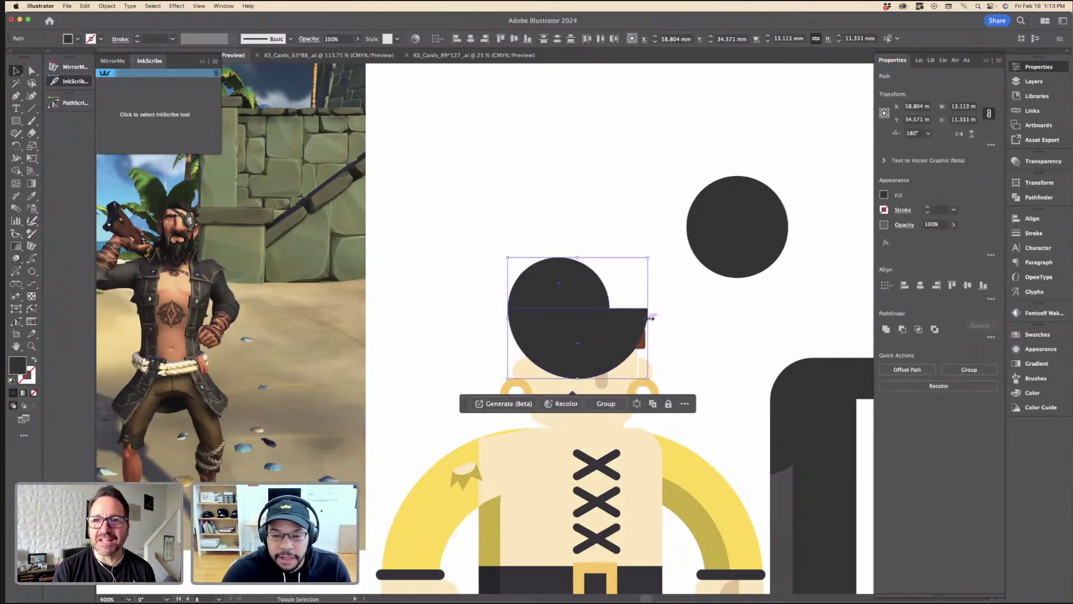
Step: Shrink the two half-circles together into a hair tuft about 7 mm wide and position it above one eyebrow
left_click_drag(650, 320, 626, 310)
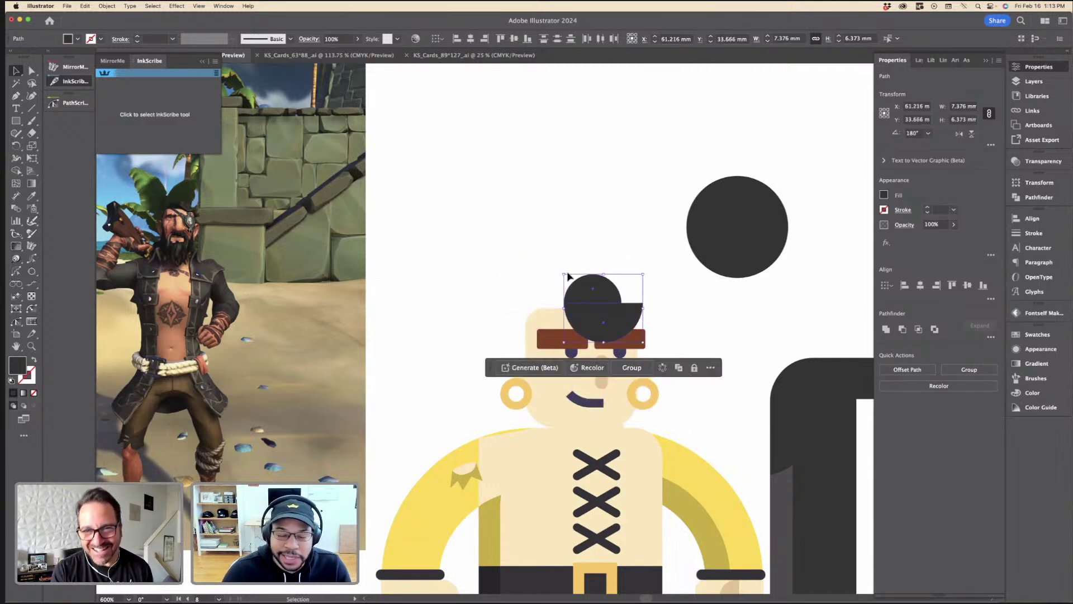
left_click(562, 263)
left_click(588, 302)
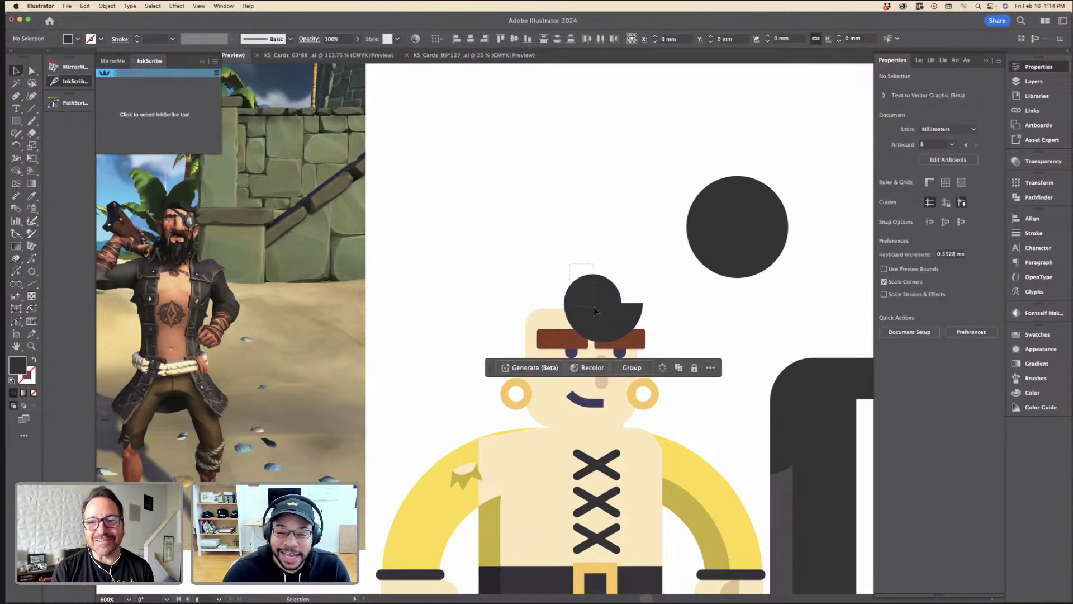
left_click_drag(617, 313, 625, 317)
left_click(619, 261)
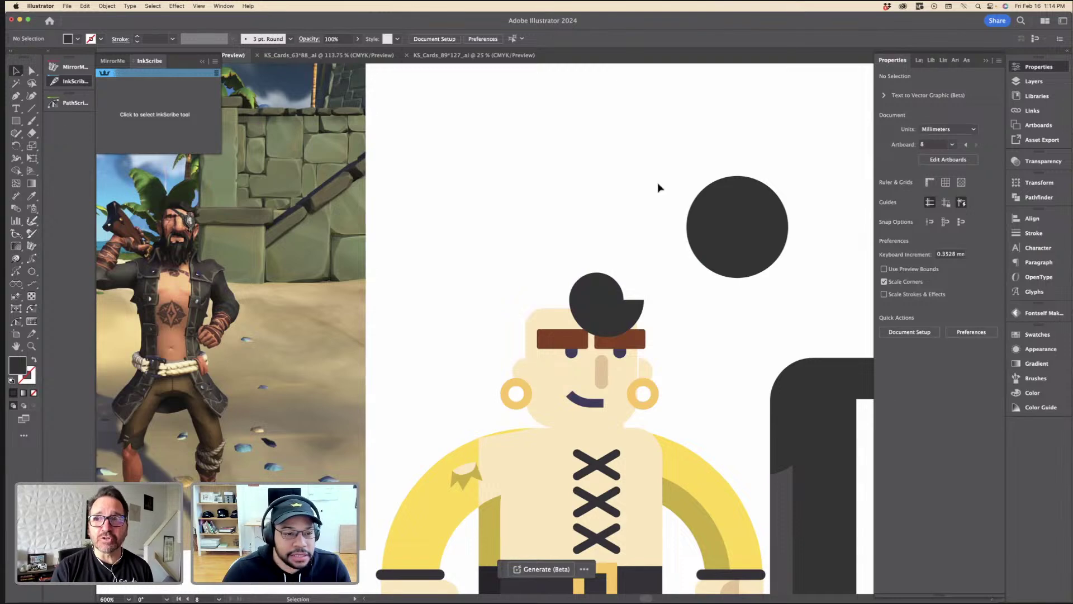
Step: Enlarge the dark circle to about 12.1 mm around the head as trial hair and set it aside above the character
left_click(714, 209)
left_click_drag(714, 210, 552, 307)
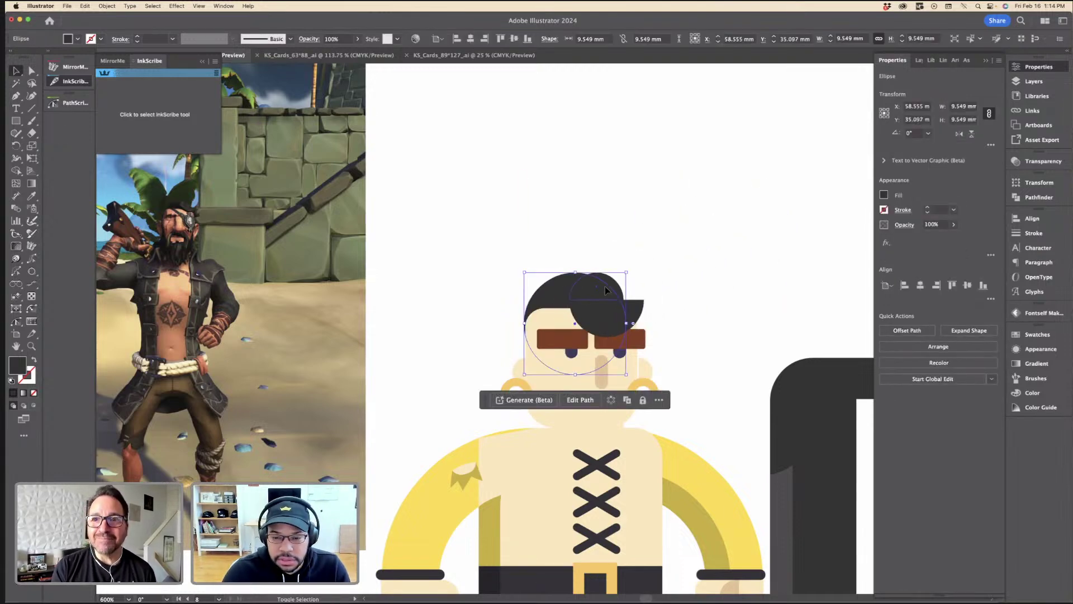
left_click_drag(627, 271, 637, 263)
left_click_drag(550, 285, 548, 291)
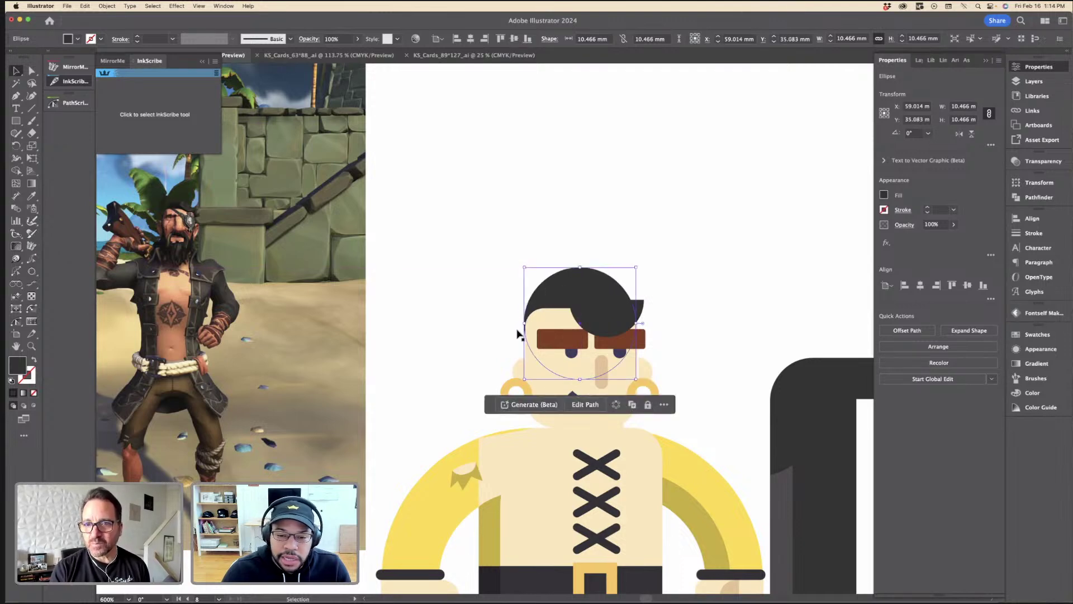
left_click_drag(526, 380, 506, 397)
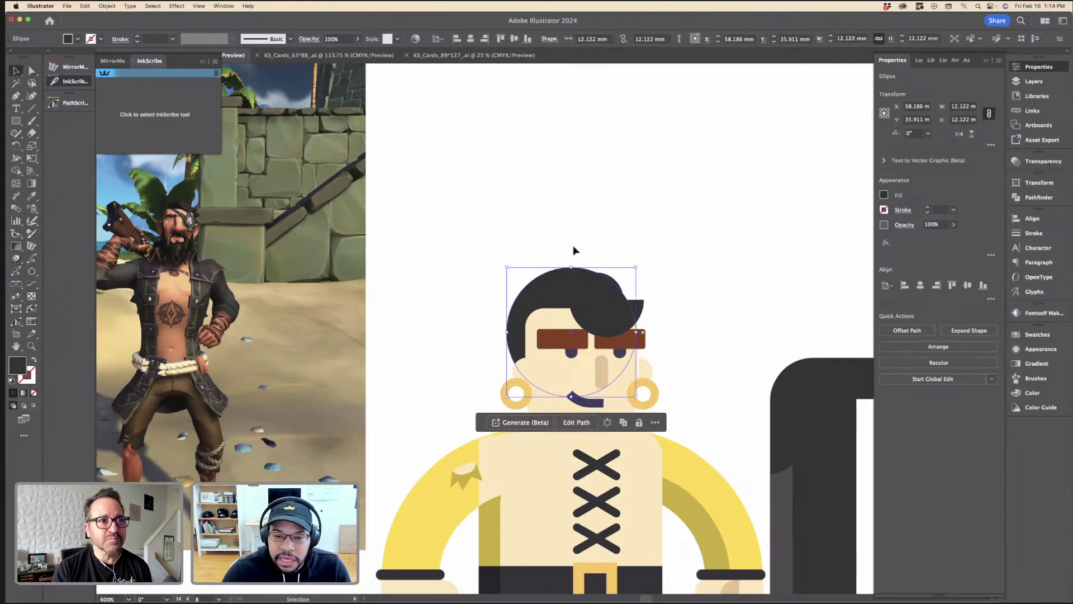
left_click_drag(548, 274, 567, 130)
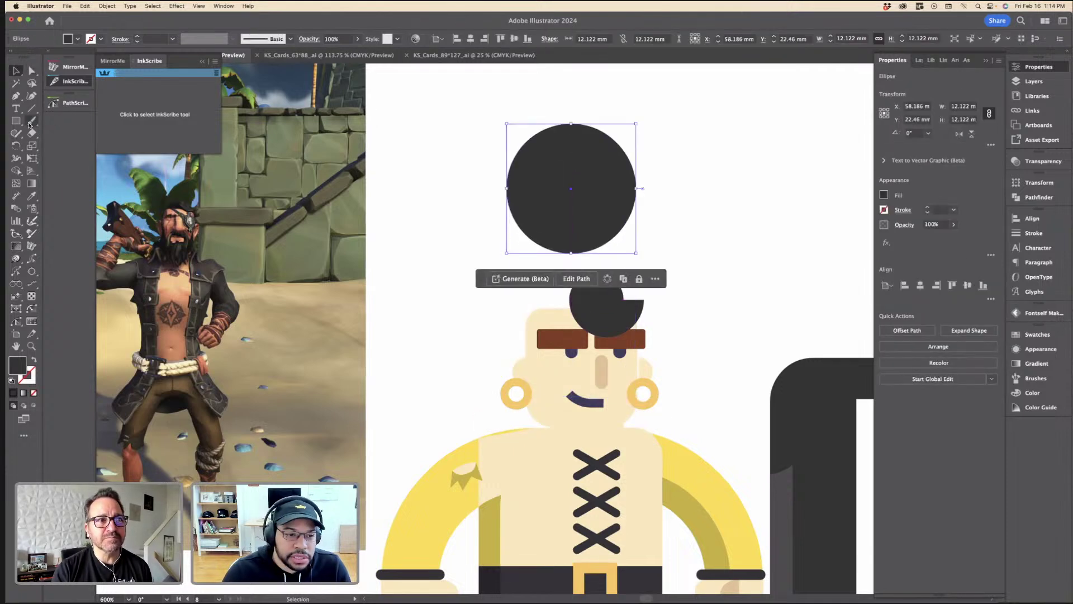
Step: Draw a dark rectangle about 11.3 by 9.5 mm behind the head as hair, with upper corners rounded about 2.8 mm
key("m")
left_click_drag(517, 383, 638, 280)
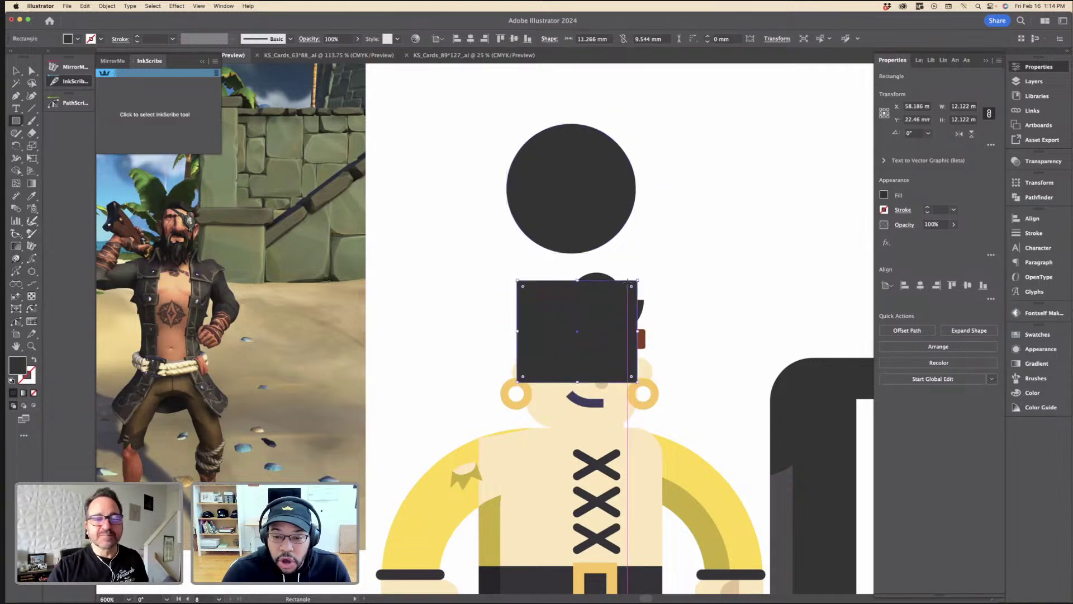
key("a")
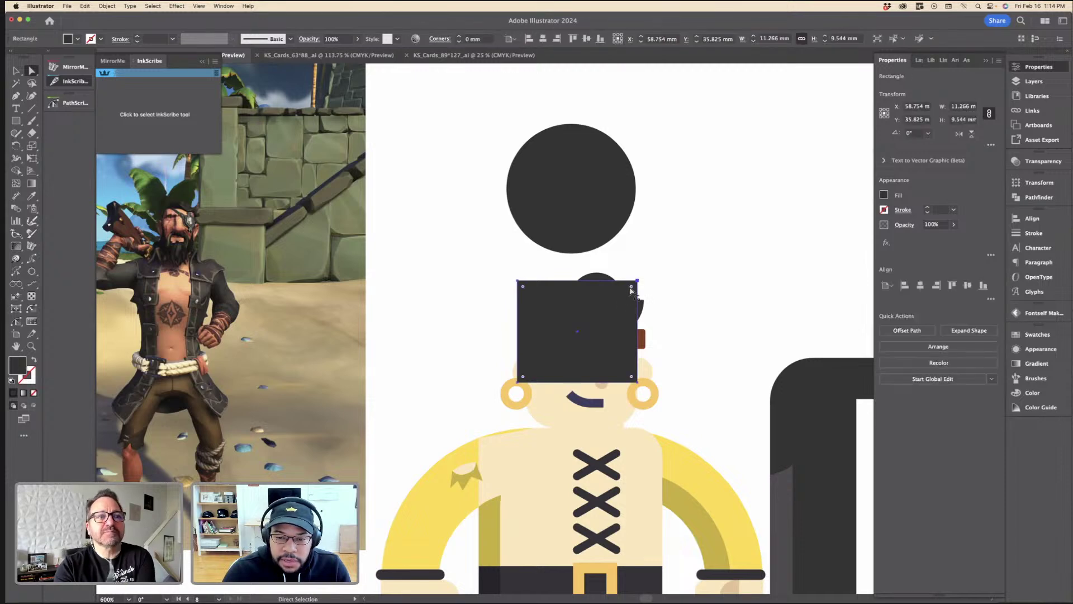
left_click_drag(522, 289, 530, 330)
key("super+shift+bracketleft")
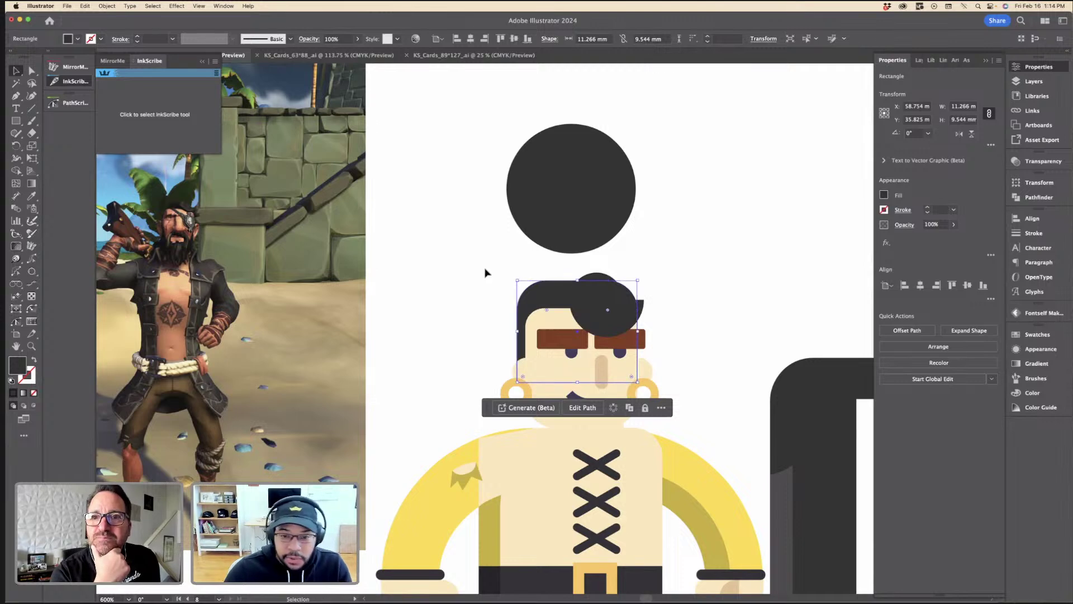
Step: Widen the back-hair rectangle outward to about 11.8 mm and tighten the rounding of its outer upper corner
left_click(485, 269)
left_click(539, 301)
left_click(547, 310, "super")
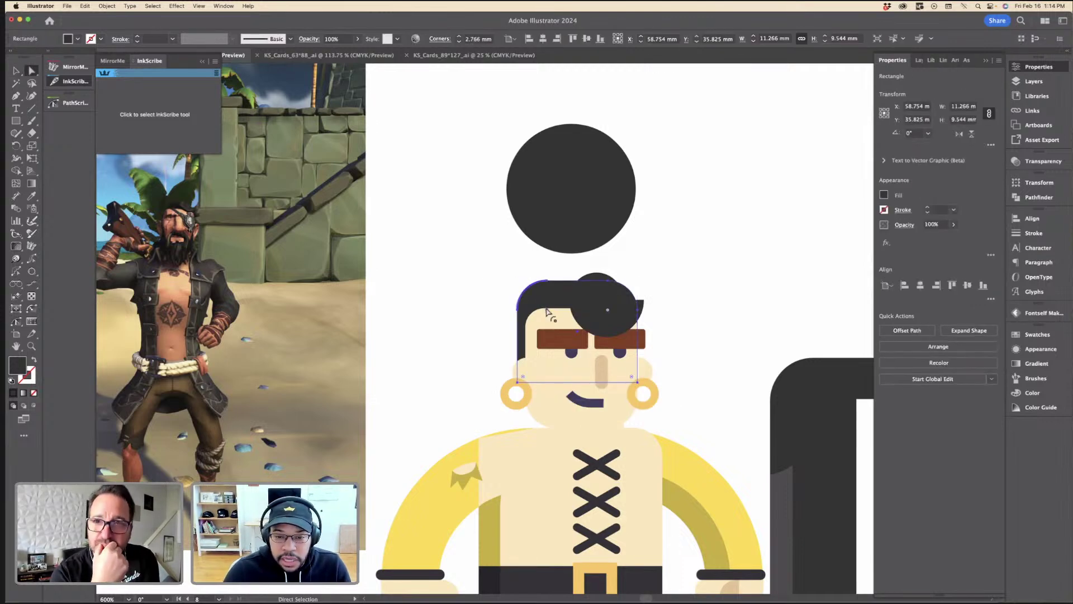
left_click_drag(547, 310, 510, 331)
key("v")
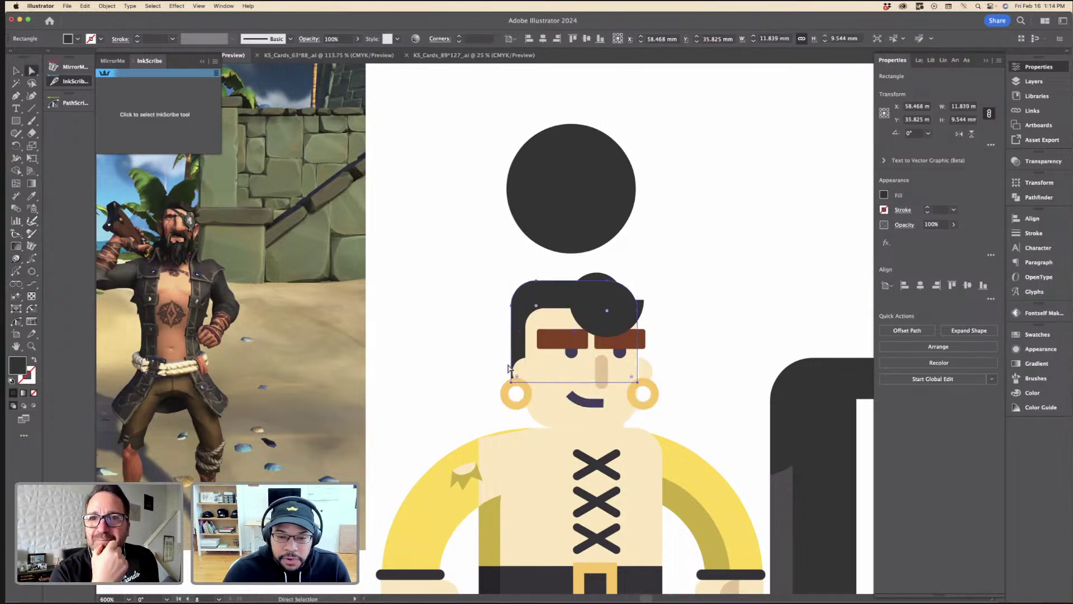
Step: Extend both lower corners of the back-hair shape down to the shoulders to make the hair long
key("p")
left_click(539, 384)
left_click_drag(539, 383, 512, 436)
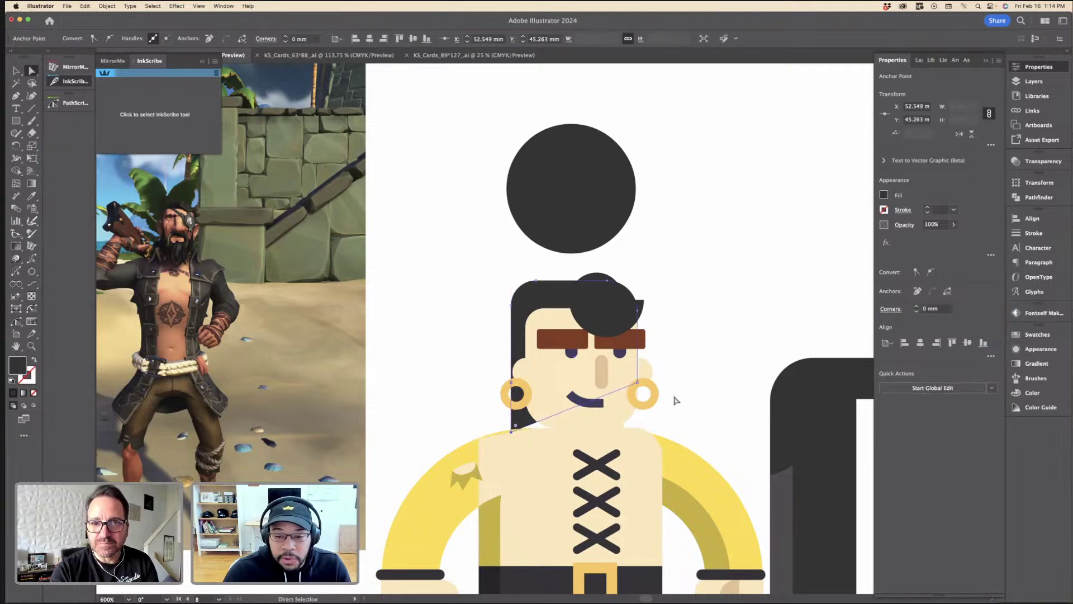
left_click_drag(639, 387, 638, 435)
key("v")
left_click(694, 343)
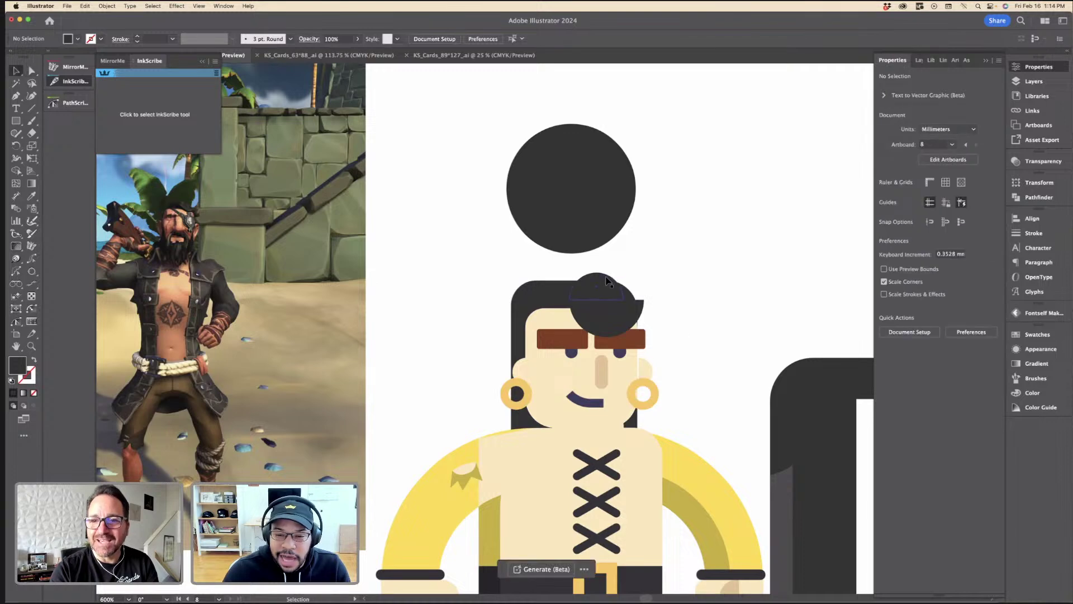
Step: Nudge the straight edge of the long back-hair shape beside the tuft into line with the side of the head
left_click(608, 279)
left_click(729, 313)
scroll(630, 346, "up", 3)
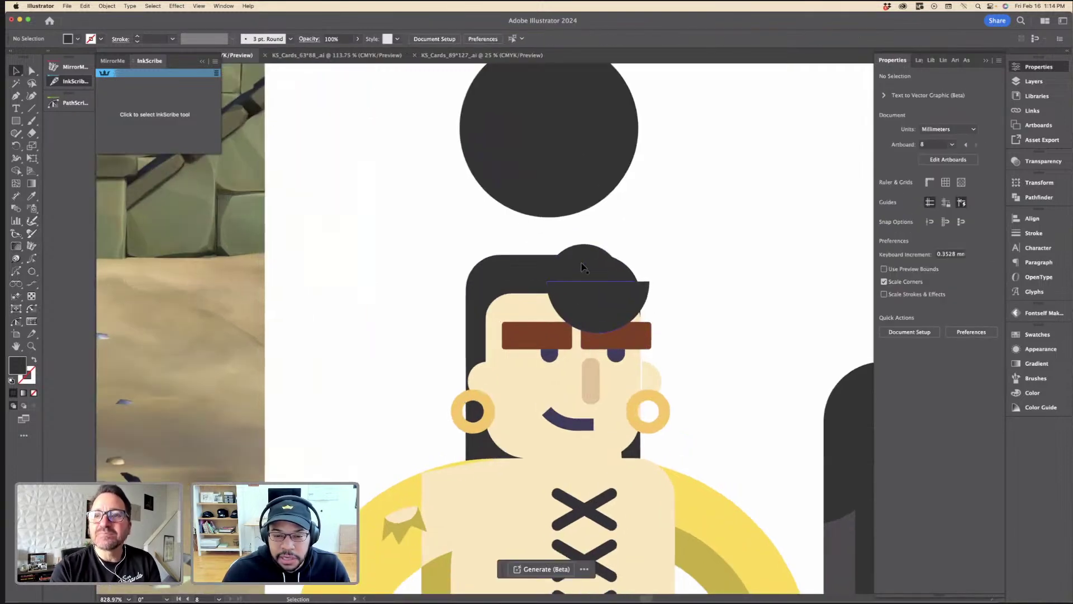
left_click(584, 263)
left_click_drag(495, 309, 705, 135)
left_click(640, 247)
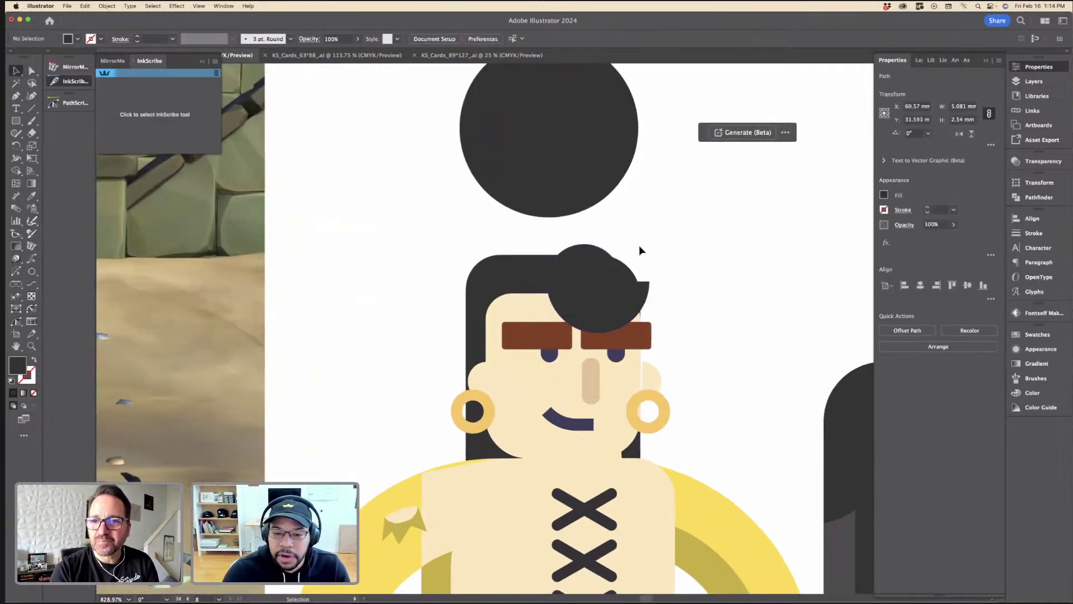
left_click(499, 281)
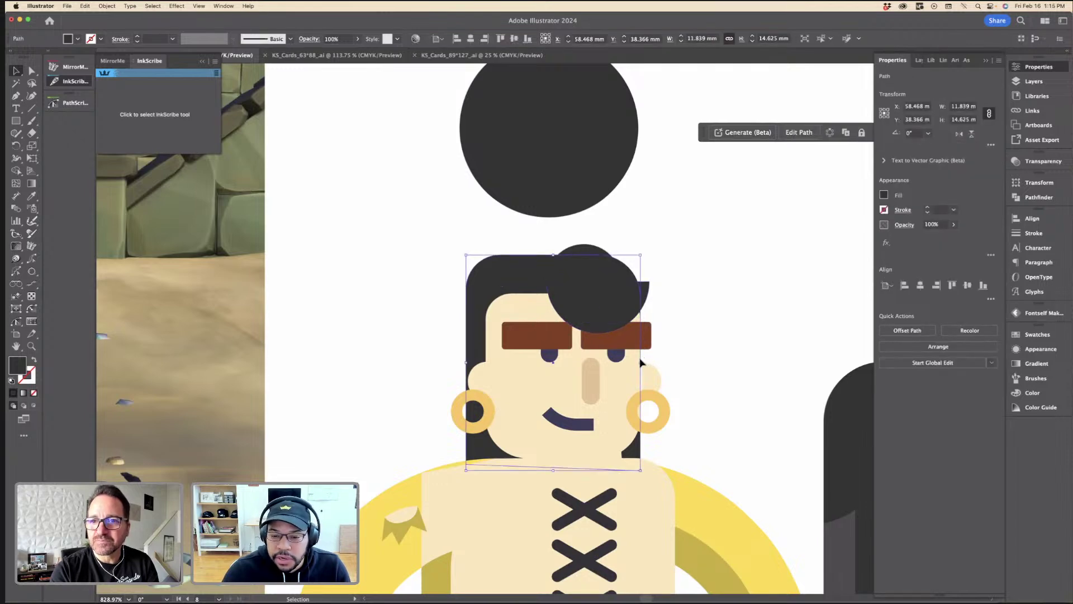
left_click_drag(642, 362, 640, 364)
left_click(693, 336)
key("super+minus")
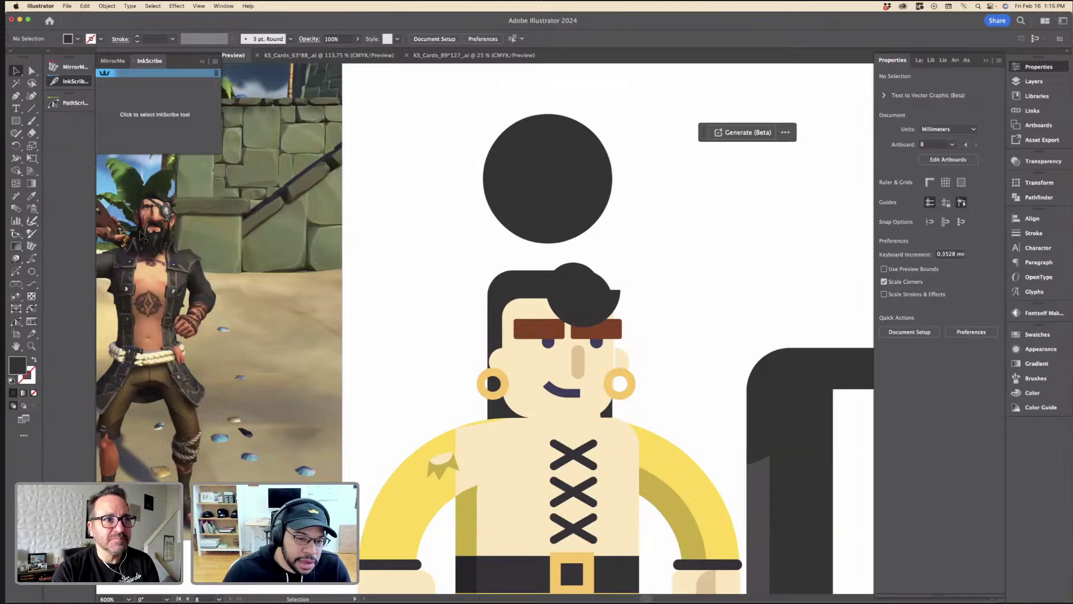
Step: Shift the hair tuft slightly down and outward so its small dome blends with the top of the back hair
scroll(144, 222, "up", 5)
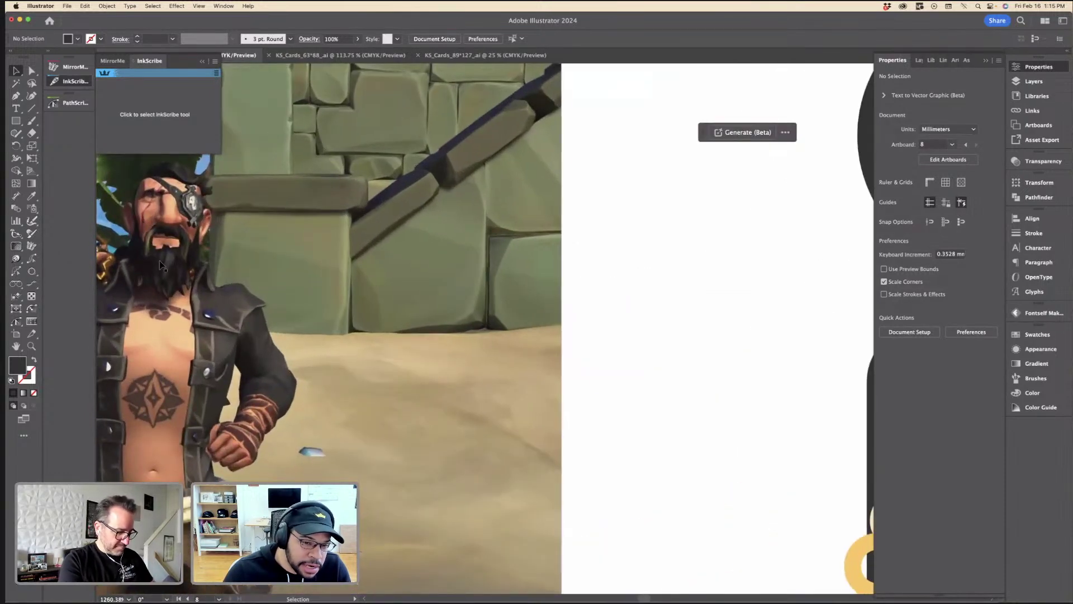
scroll(170, 241, "down", 5)
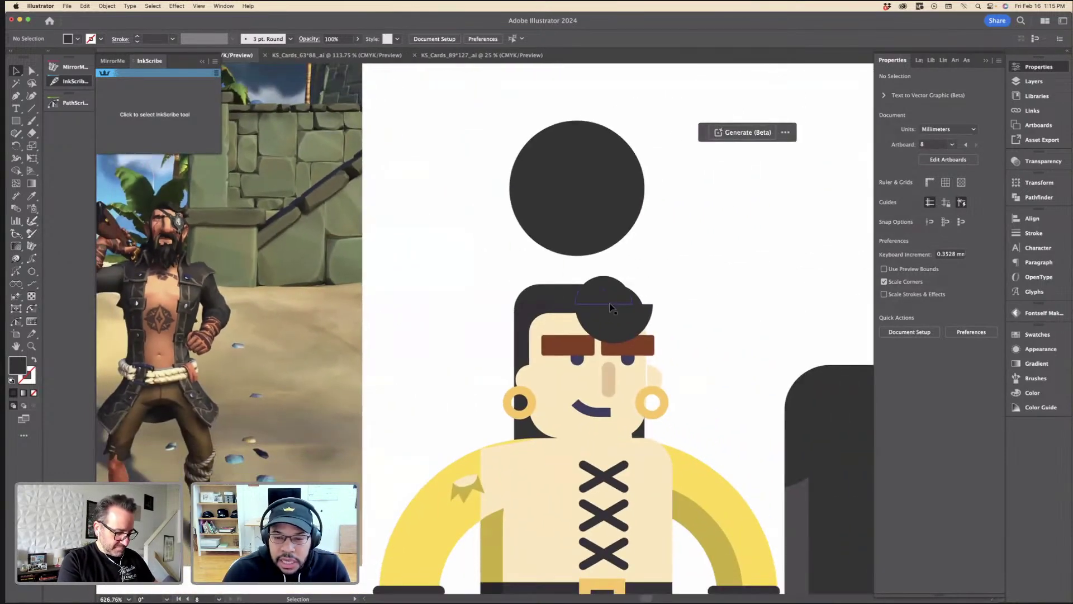
scroll(618, 299, "up", 3)
left_click(648, 322)
left_click_drag(651, 323, 671, 335)
left_click(715, 270)
Step: Compare the character's hair and face with the pirate in the reference image
scroll(714, 269, "down", 5)
scroll(338, 224, "up", 5)
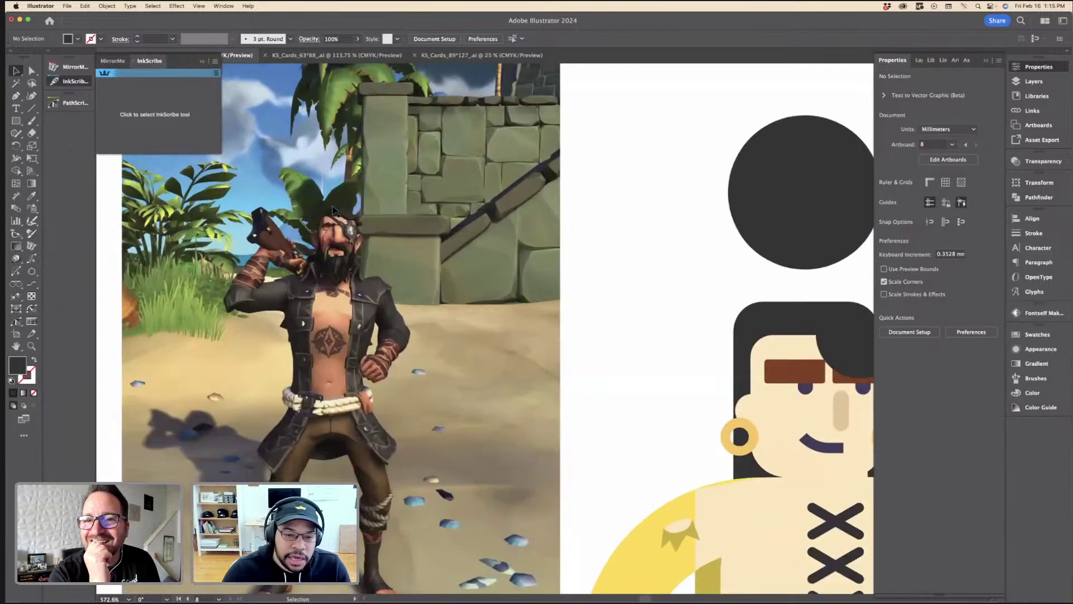
scroll(338, 224, "down", 3)
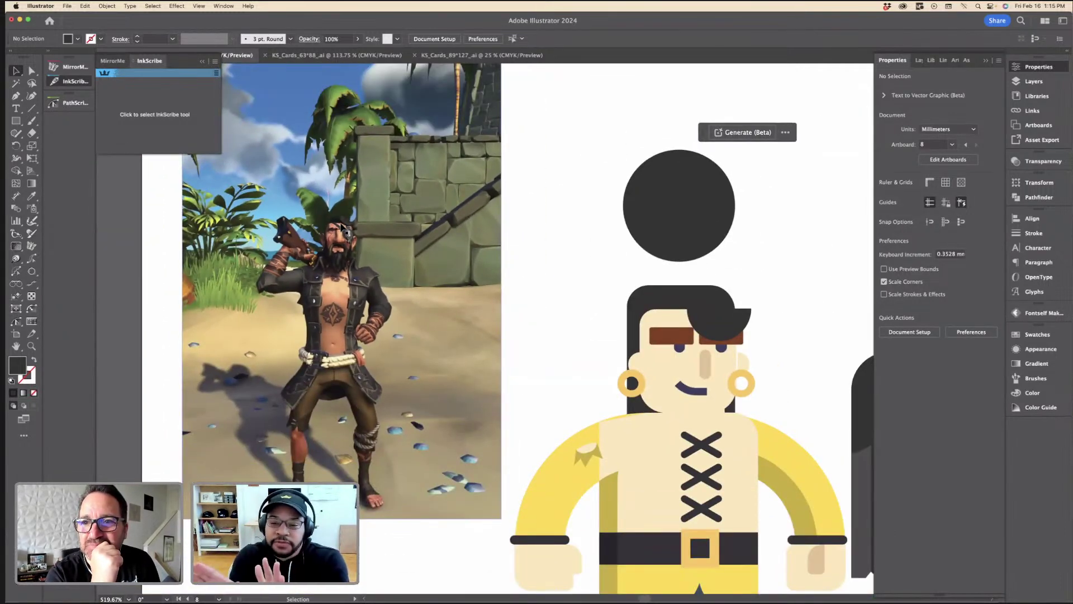
scroll(625, 265, "down", 4)
scroll(624, 265, "right", 5)
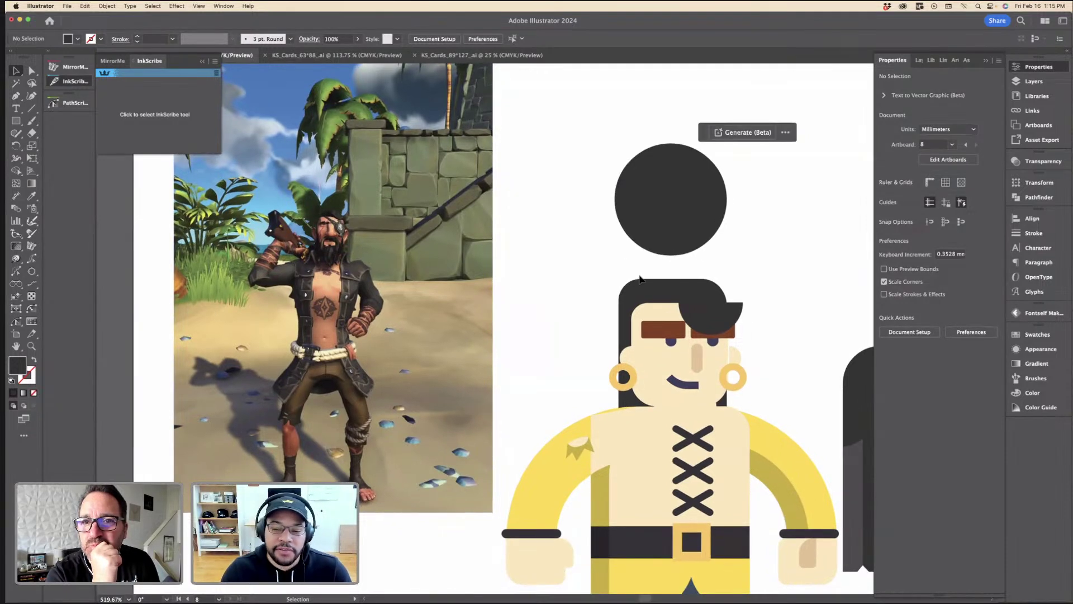
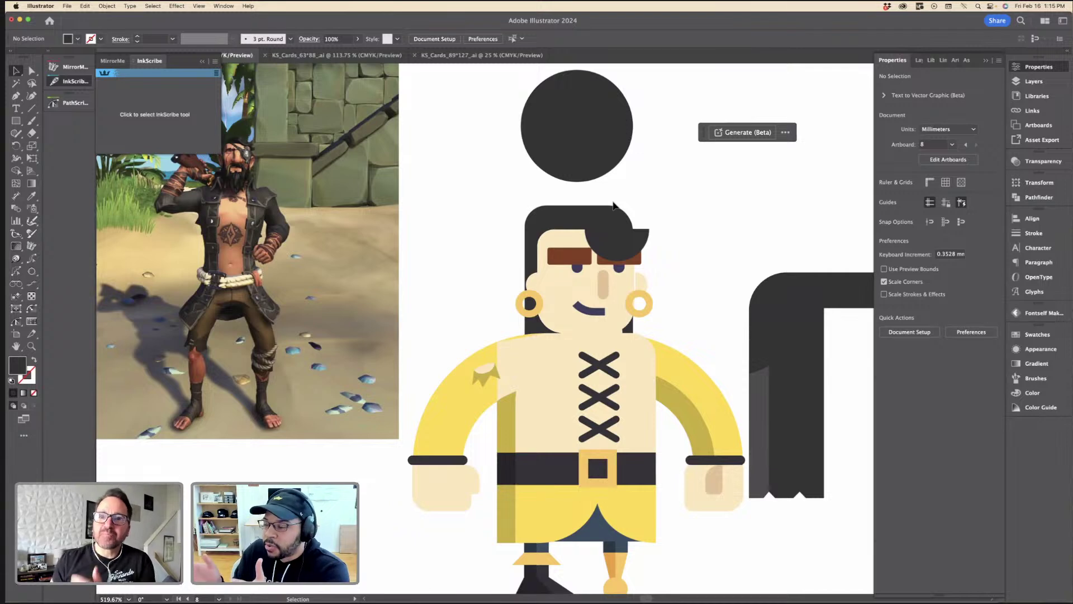
Step: Square off the back-hair shape's upper corner opposite the tuft and round it again with a much larger radius
key("a")
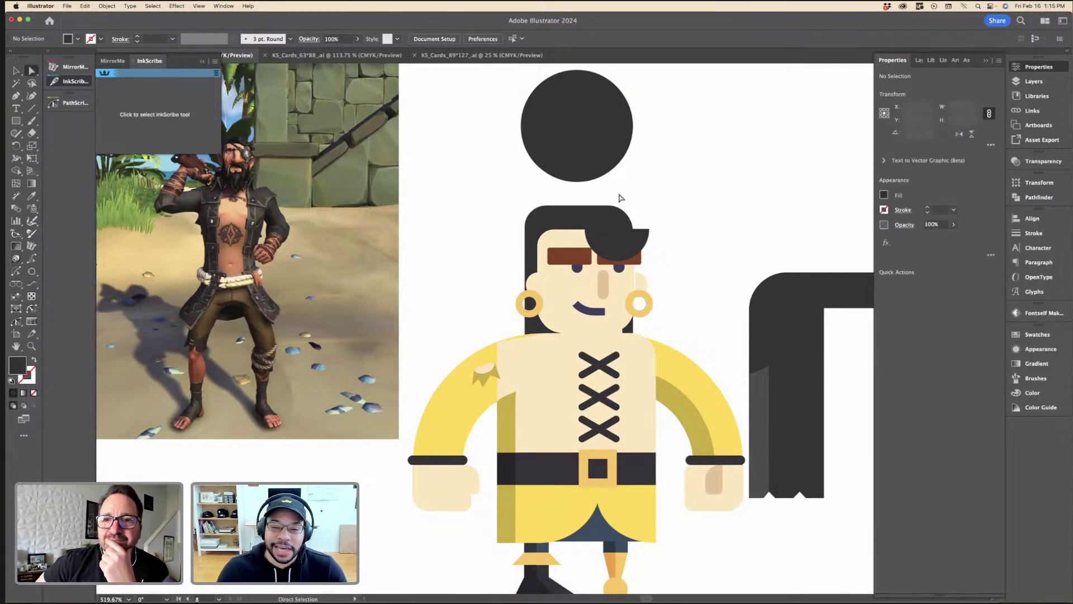
left_click(550, 228)
scroll(548, 227, "up", 4)
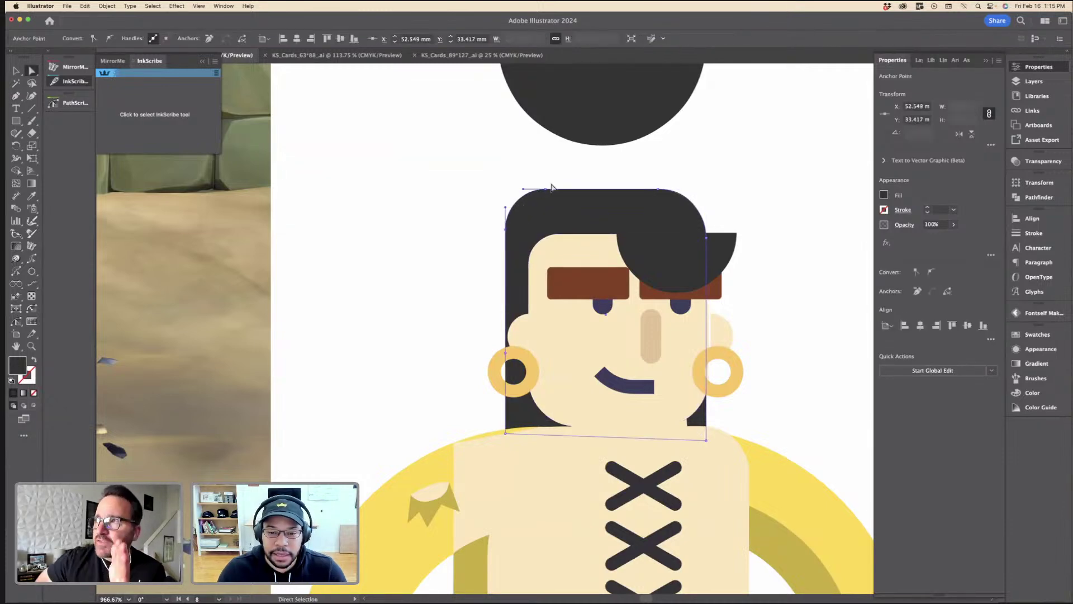
left_click_drag(547, 181, 483, 244)
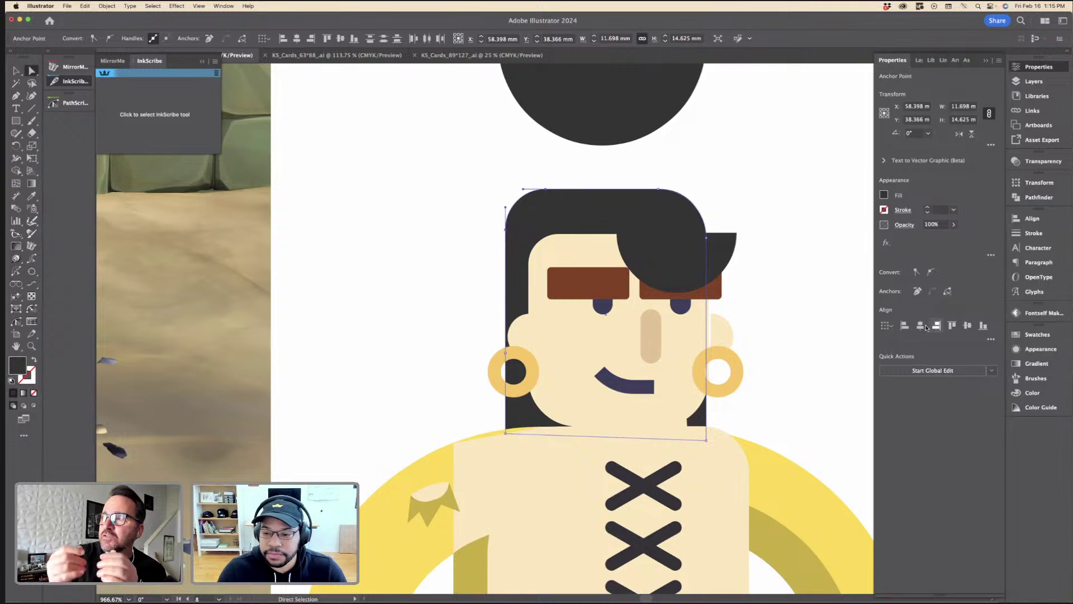
left_click(952, 326)
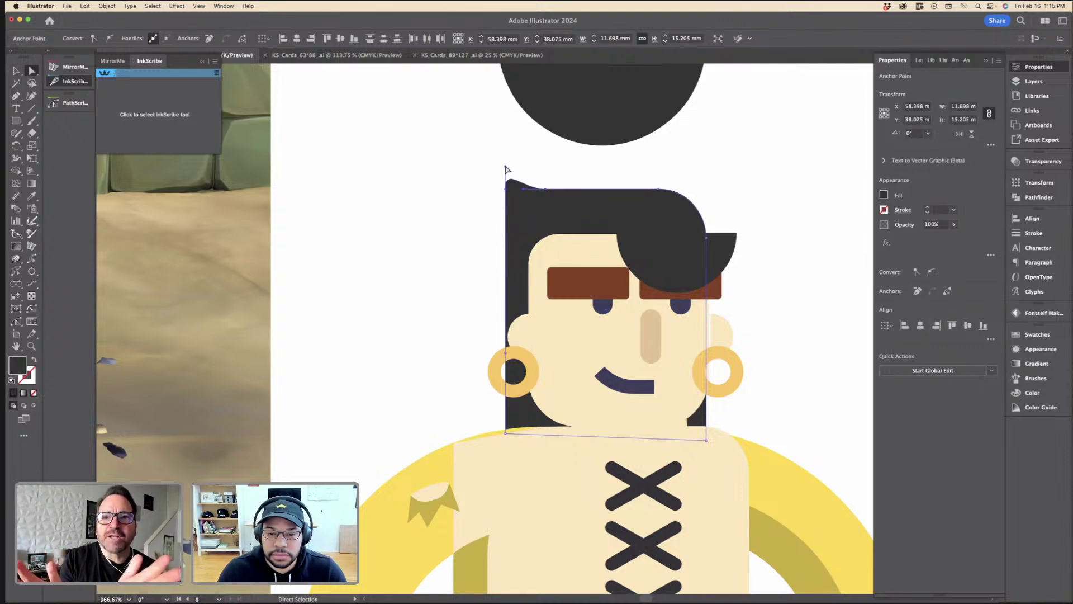
left_click_drag(505, 168, 580, 274)
left_click(512, 198)
Step: Delete the small dome shape above the hair tuft, leaving the back-hair shape in place
left_click(678, 209)
key("v")
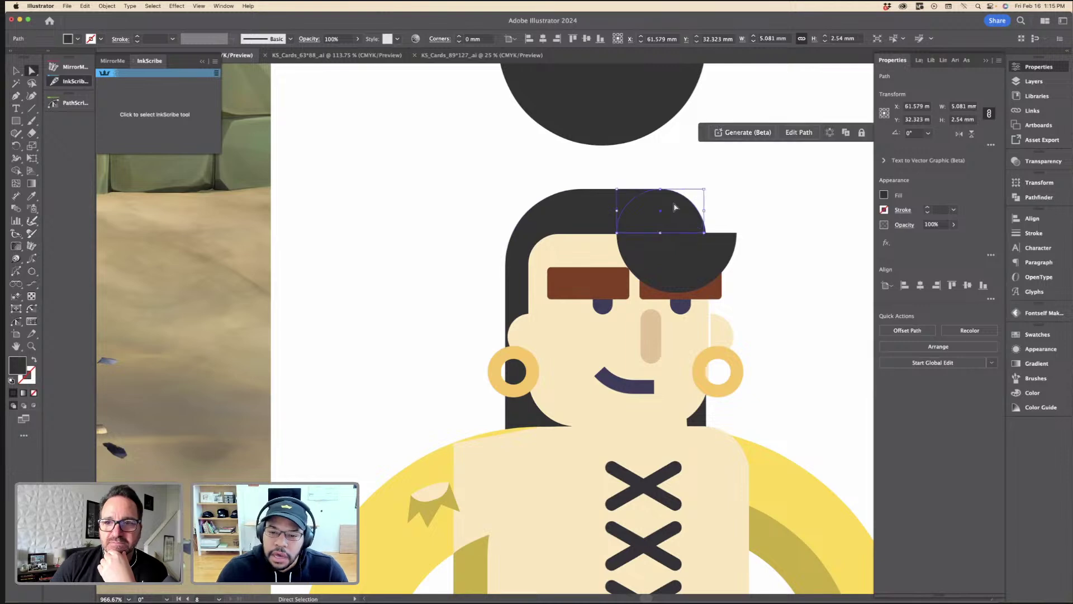
left_click(695, 175)
left_click(671, 205)
key("Delete")
left_click(663, 199)
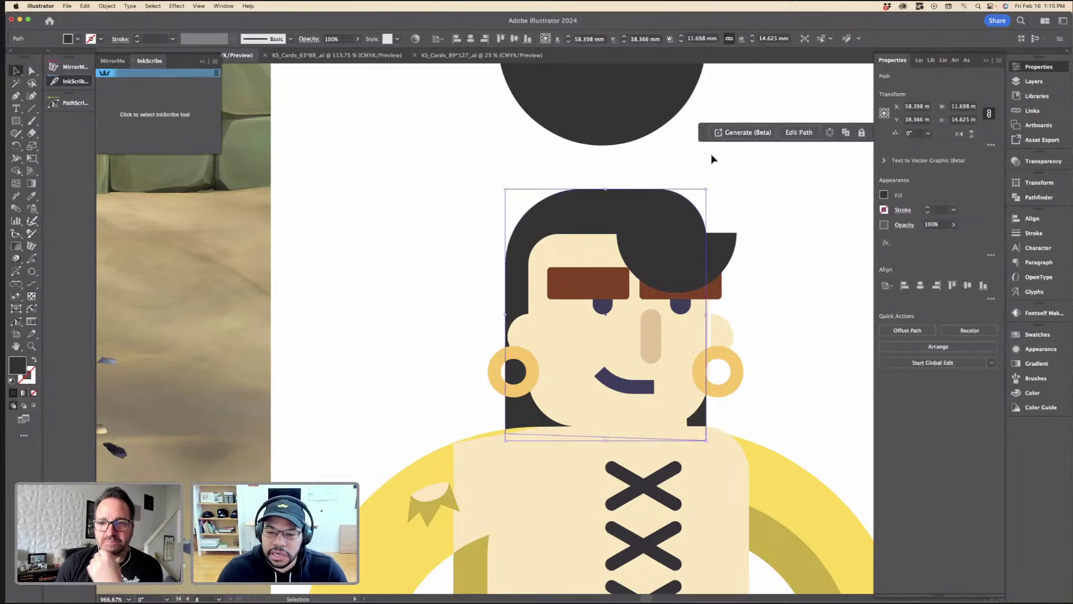
left_click(712, 158)
key("a")
left_click(663, 233)
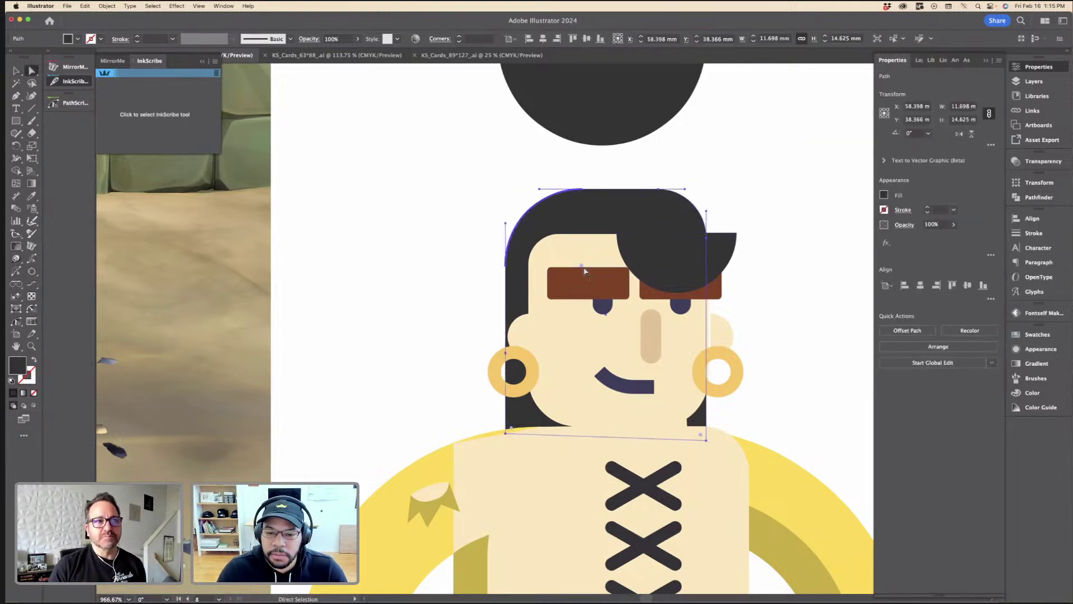
left_click(695, 197)
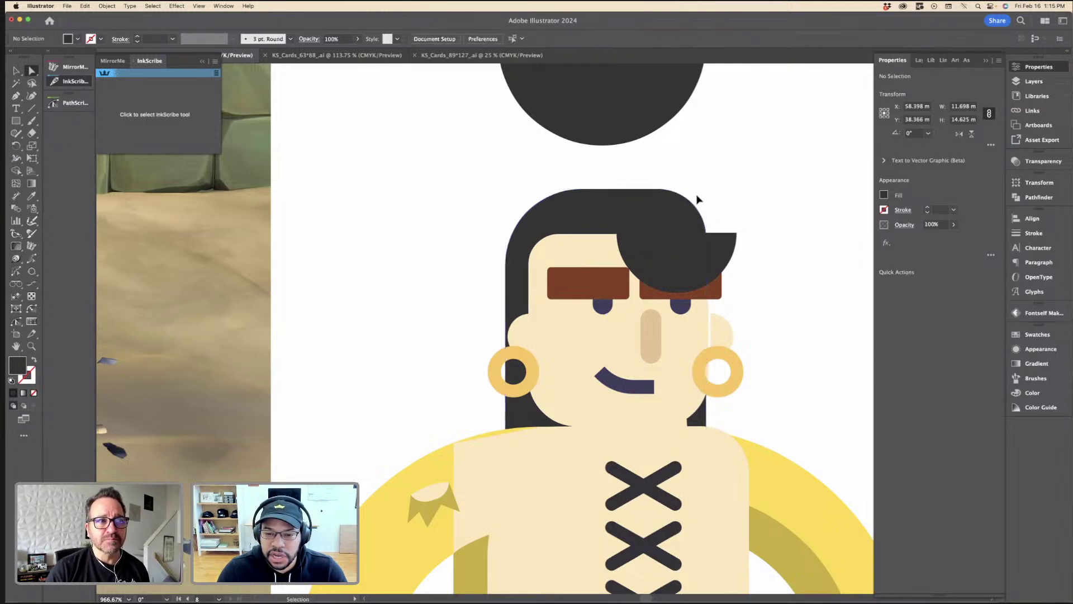
Step: Recolor both brown eyebrows near-black by sampling the dark facial hair colour of the dreadlocked pirate beside the artboard
key("super+minus")
key("super+minus")
key("super+minus")
key("super+plus")
key("v")
left_click(561, 305)
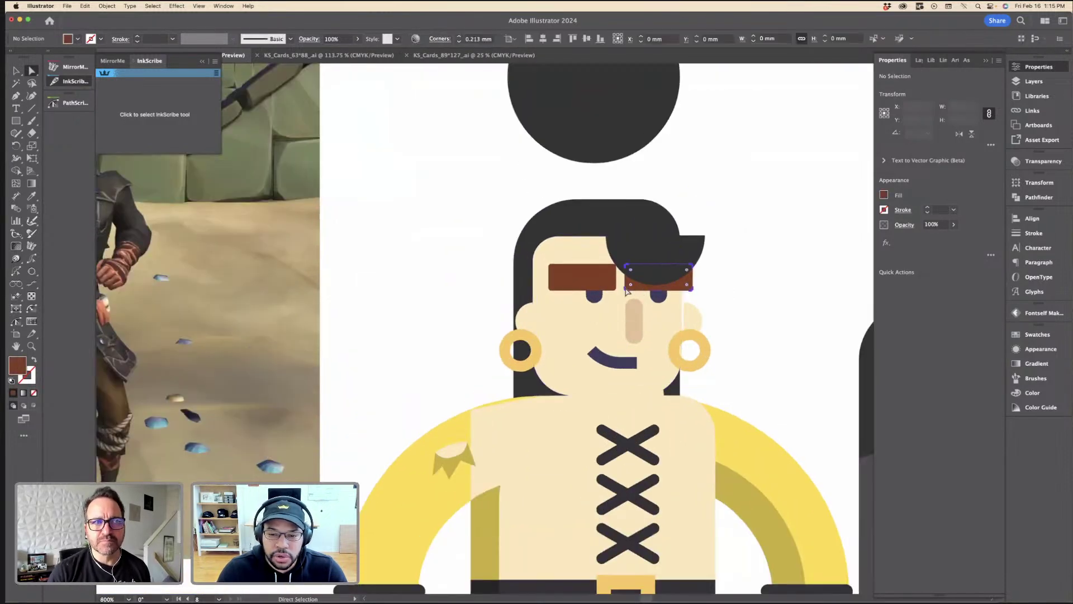
key("super+minus")
key("super+minus")
key("super+minus")
key("super+minus")
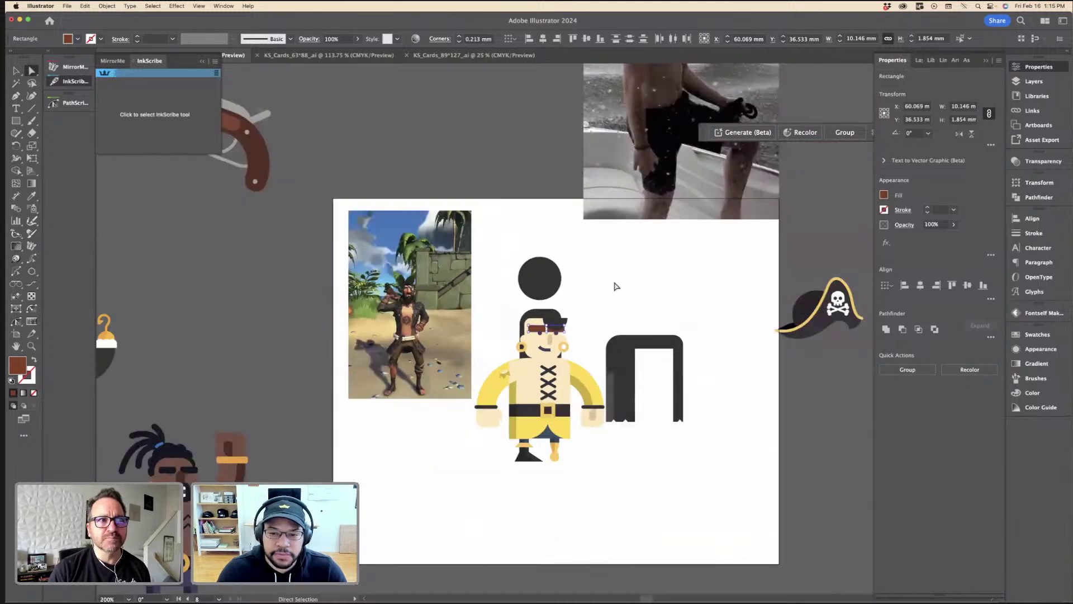
key("i")
left_click(282, 428)
key("v")
key("super+shift+a")
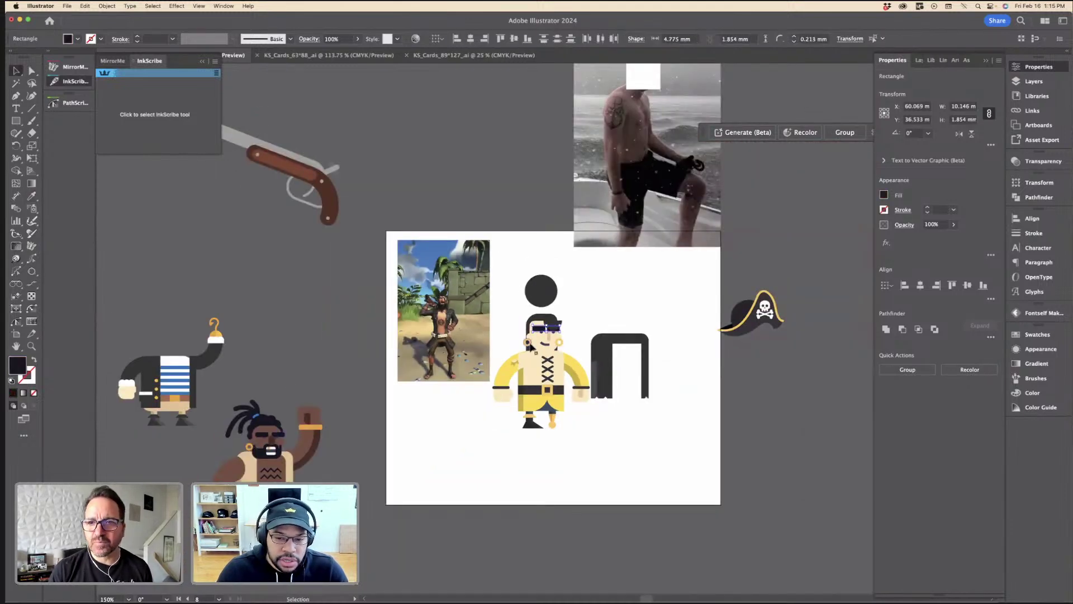
key("super+plus")
key("super+plus")
key("super+plus")
key("super+plus")
scroll(711, 220, "down", 3)
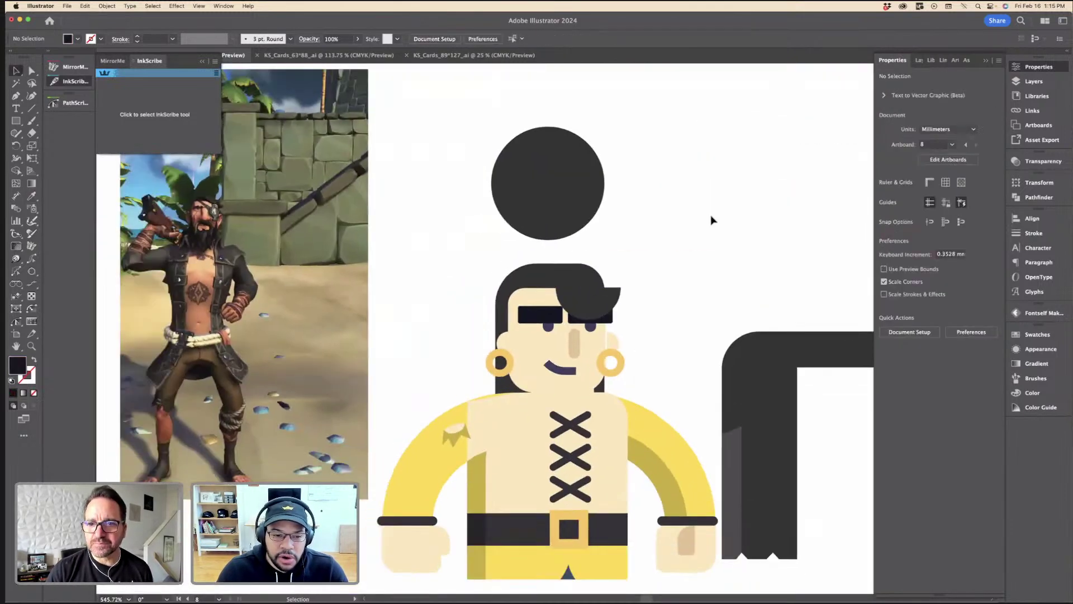
Step: Select the eyepatch and its strap on the red-bearded Marooned Pirate card in the KS_Cards_63*88 document for copying
scroll(667, 278, "down", 3)
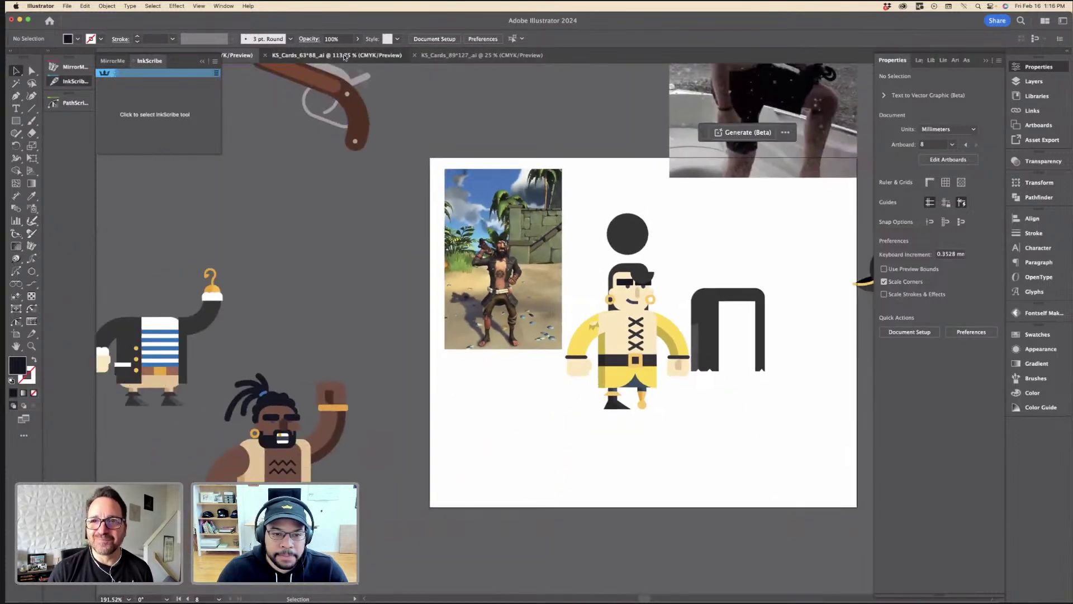
left_click(377, 56)
scroll(441, 177, "down", 5)
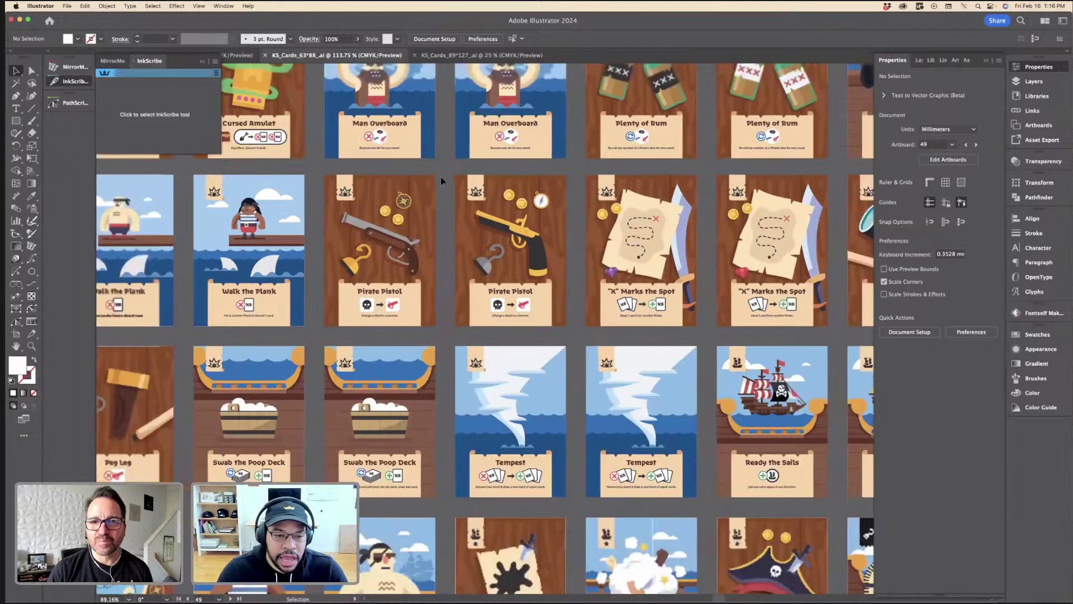
scroll(357, 233, "left", 5)
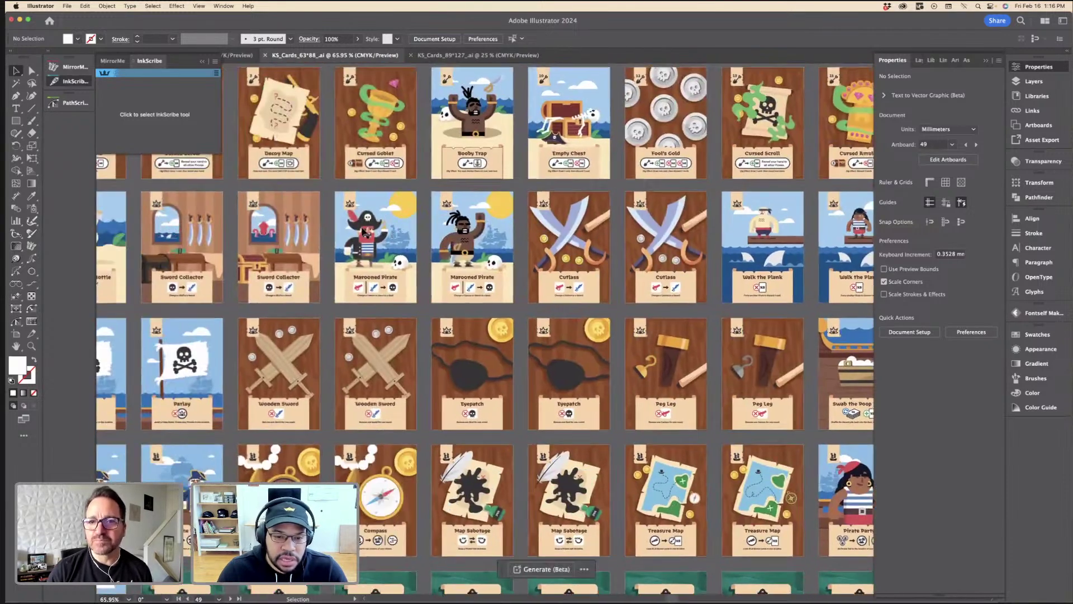
scroll(397, 242, "up", 10)
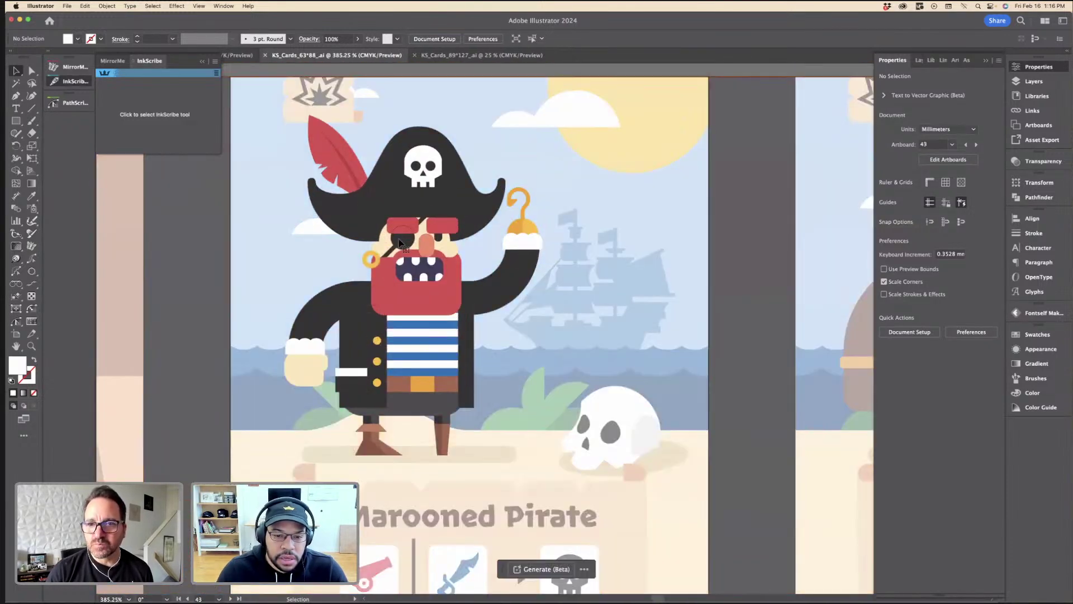
left_click(403, 237)
scroll(400, 240, "up", 3)
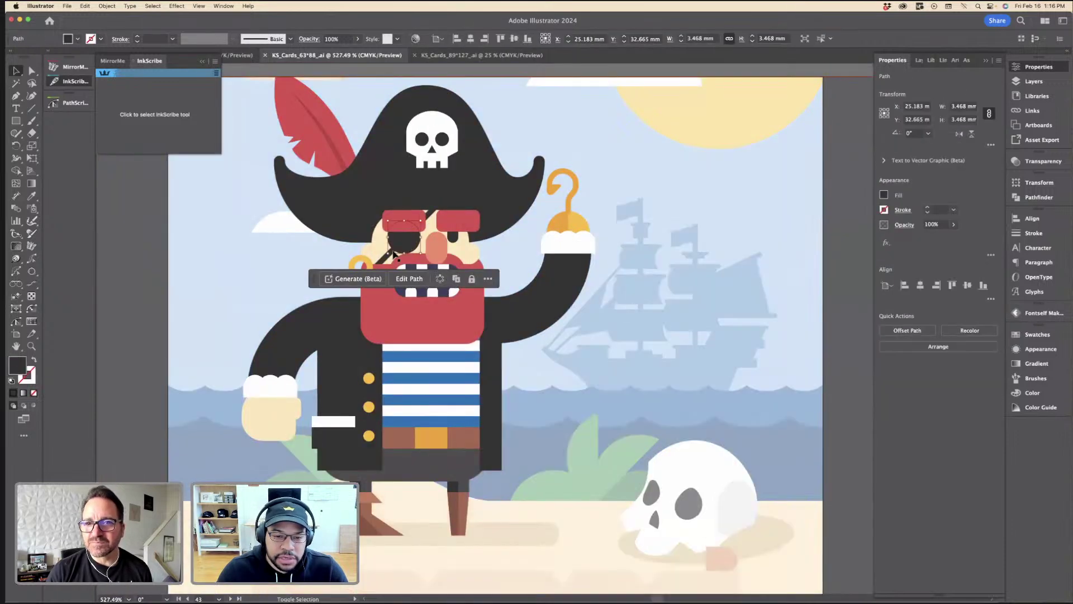
left_click(384, 259, "shift")
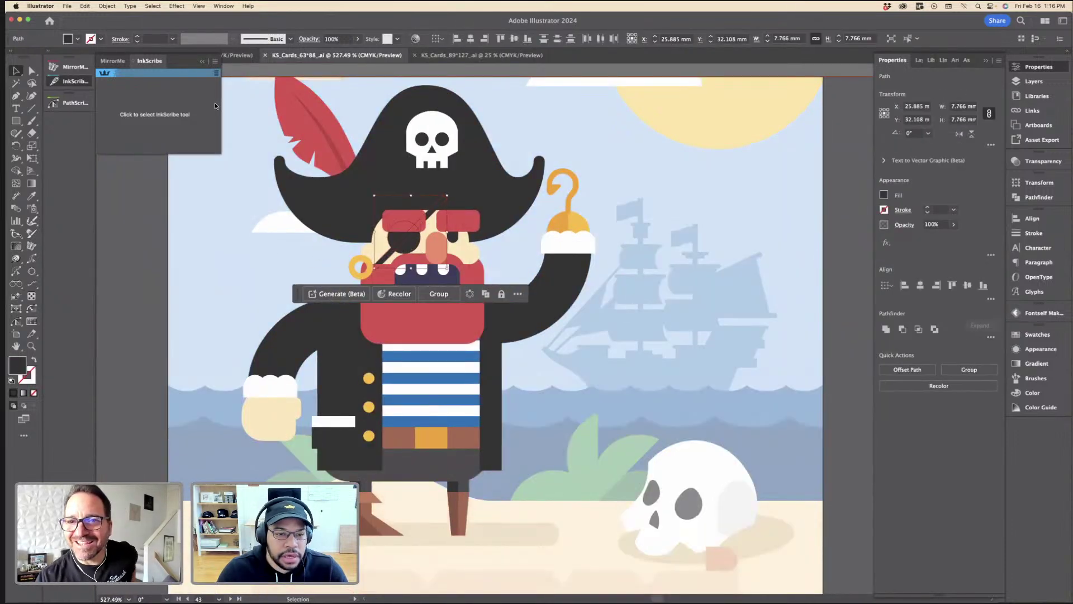
Step: Return to the character document and examine the eyepatch and strap direction on the pirate in the reference image
left_click(240, 55)
scroll(475, 237, "up", 13)
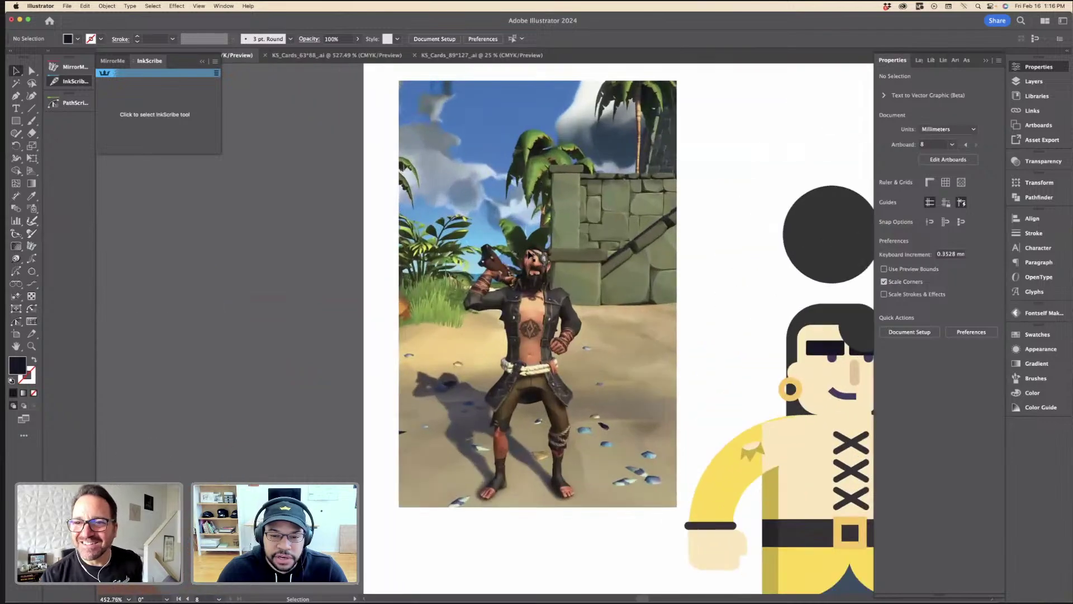
scroll(558, 257, "down", 5)
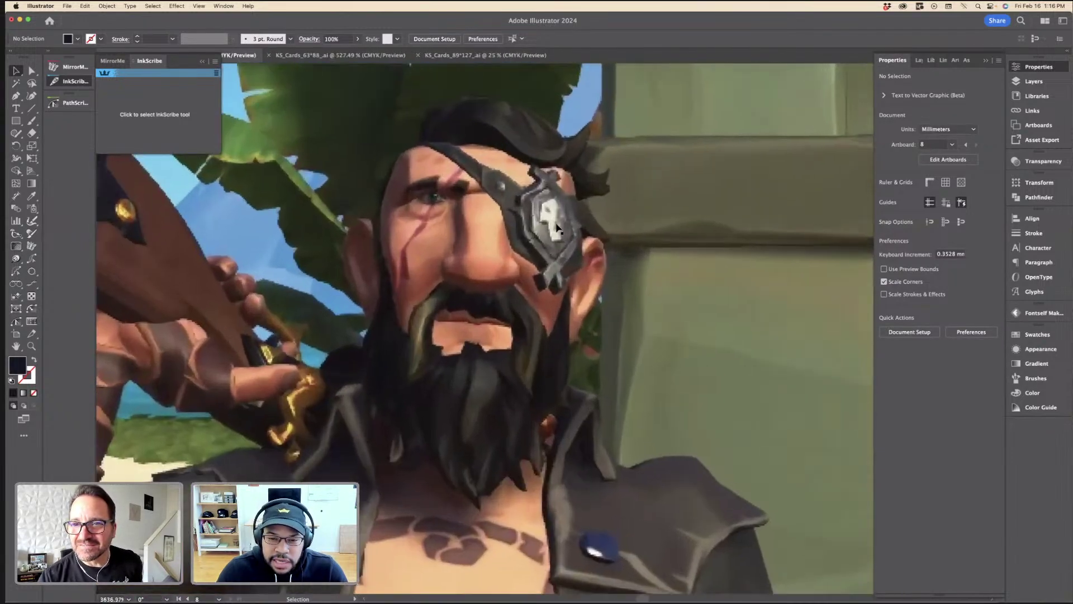
scroll(513, 223, "down", 6)
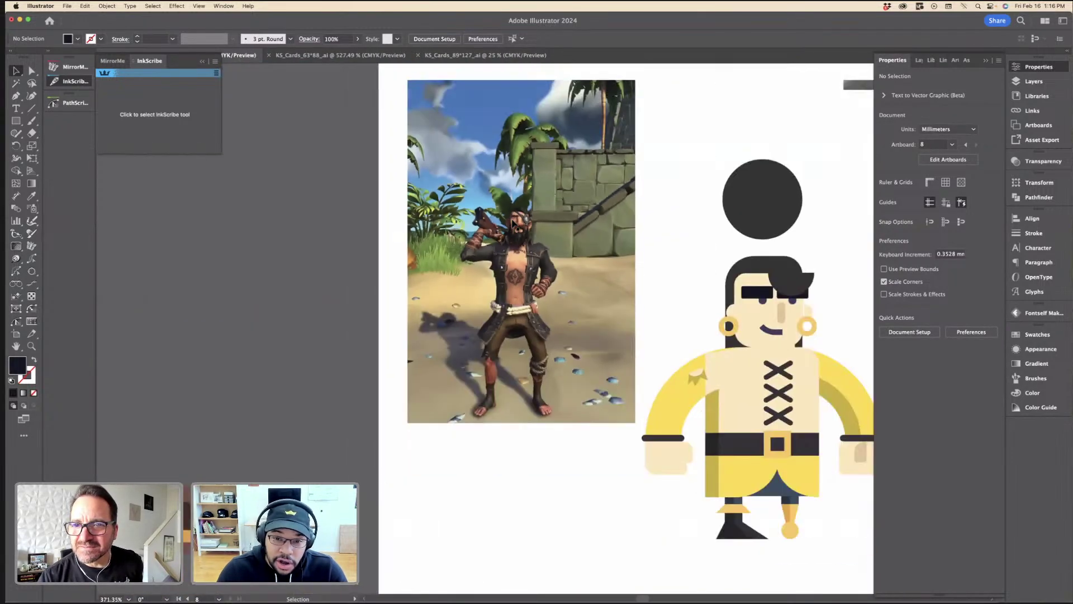
scroll(564, 256, "right", 3)
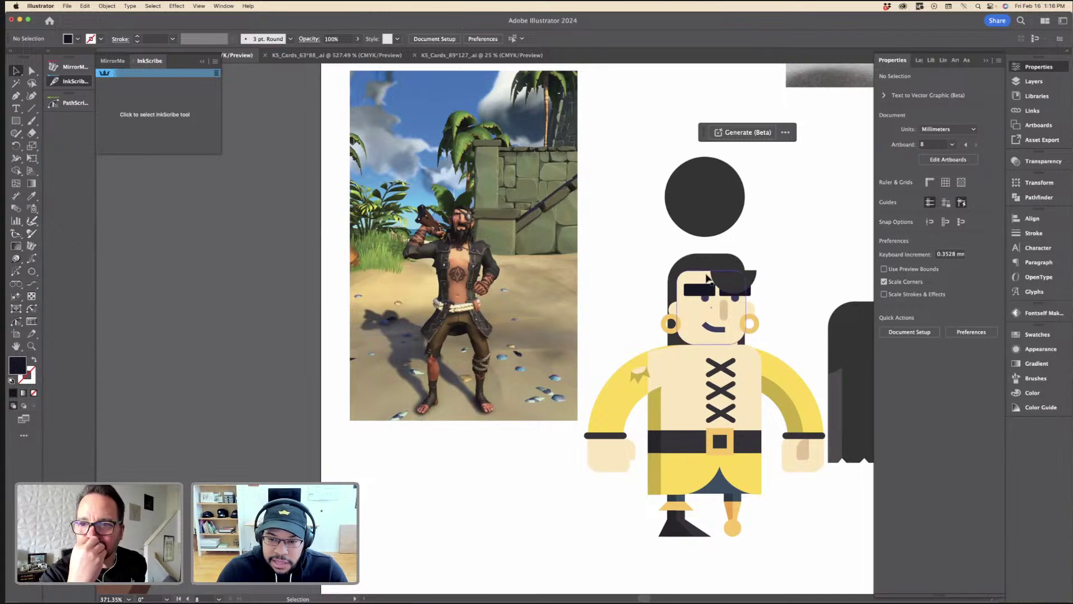
scroll(701, 306, "up", 4)
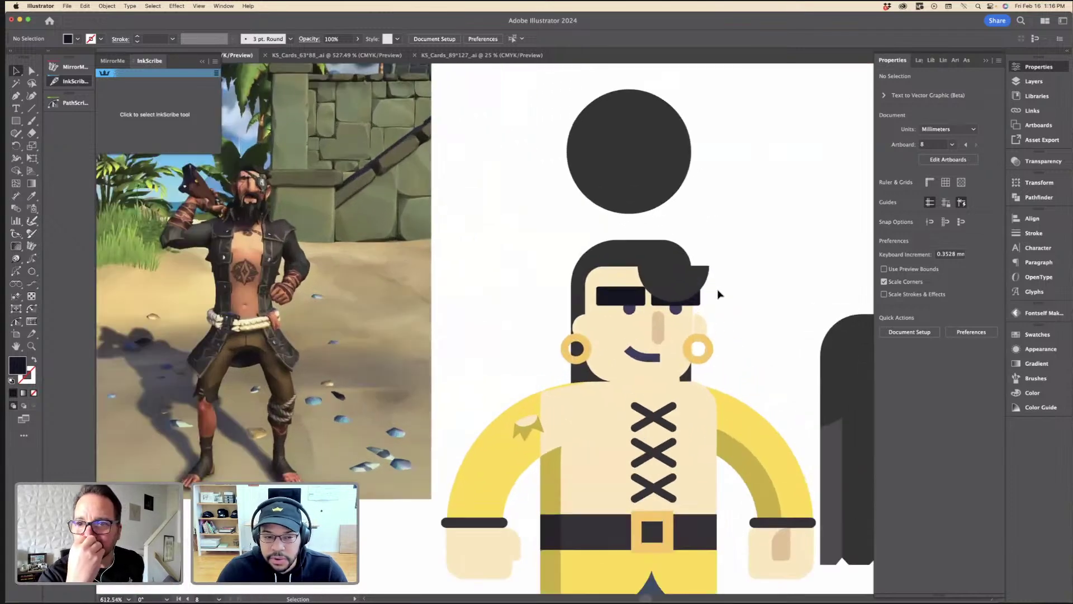
Step: Paste the eyepatch and strap beside the character's head and reflect them so the strap slopes the opposite way
key("cmd+v")
right_click(547, 326)
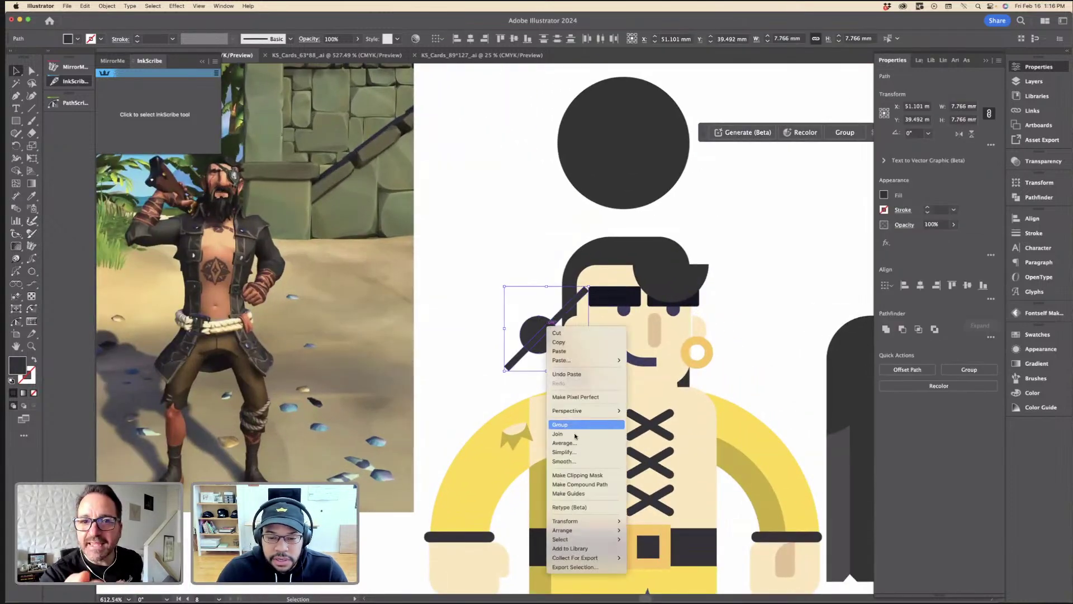
mouse_move(618, 521)
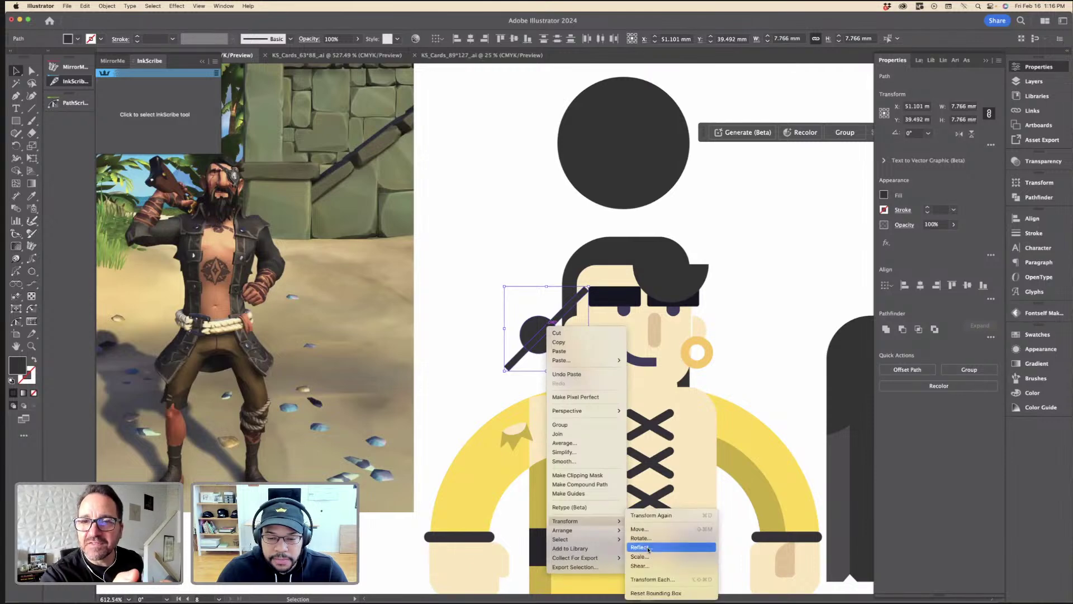
left_click(640, 547)
left_click(591, 377)
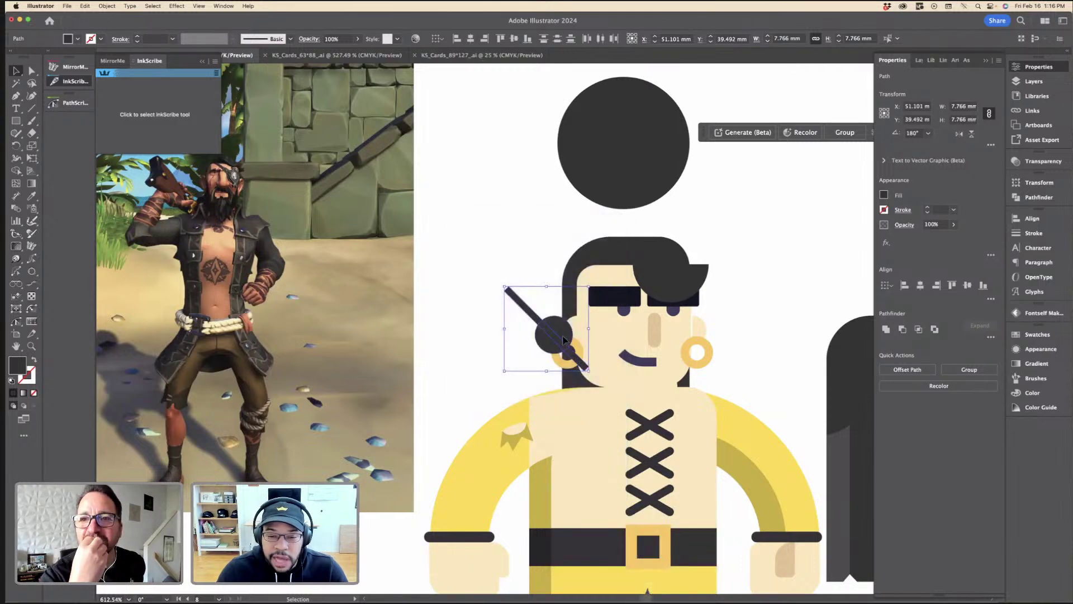
Step: Position the eyepatch over the eye beneath the hair tuft and match its colour to the near-black eyebrows
left_click_drag(576, 336, 698, 308)
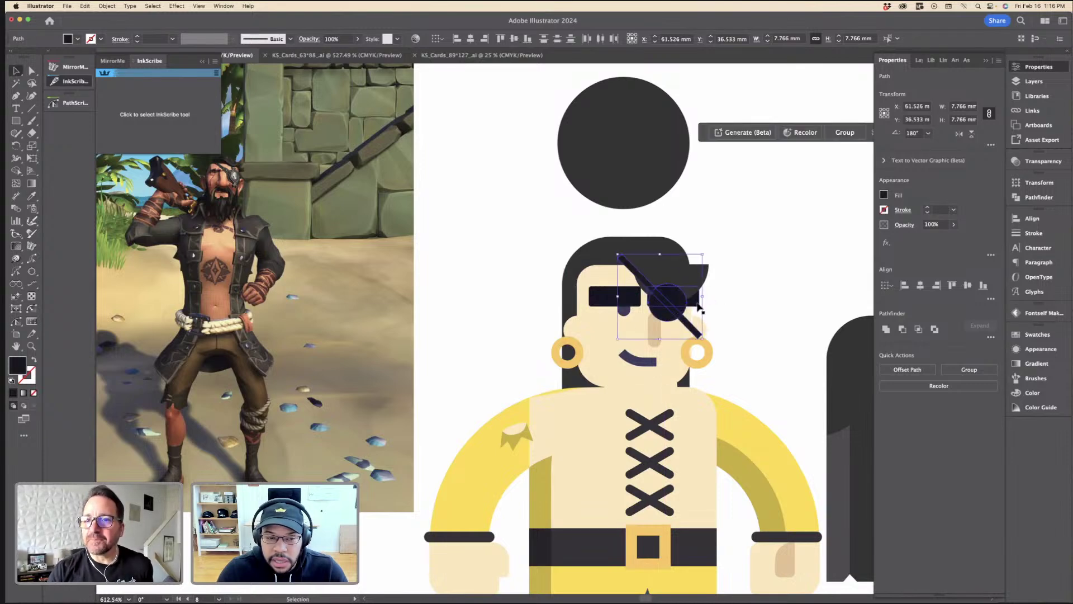
scroll(698, 307, "up", 5)
left_click_drag(664, 340, 663, 316)
Step: Delete the eyebrow behind the eyepatch and bring the half-round hair tuft in front of the patch and strap
left_click(694, 307)
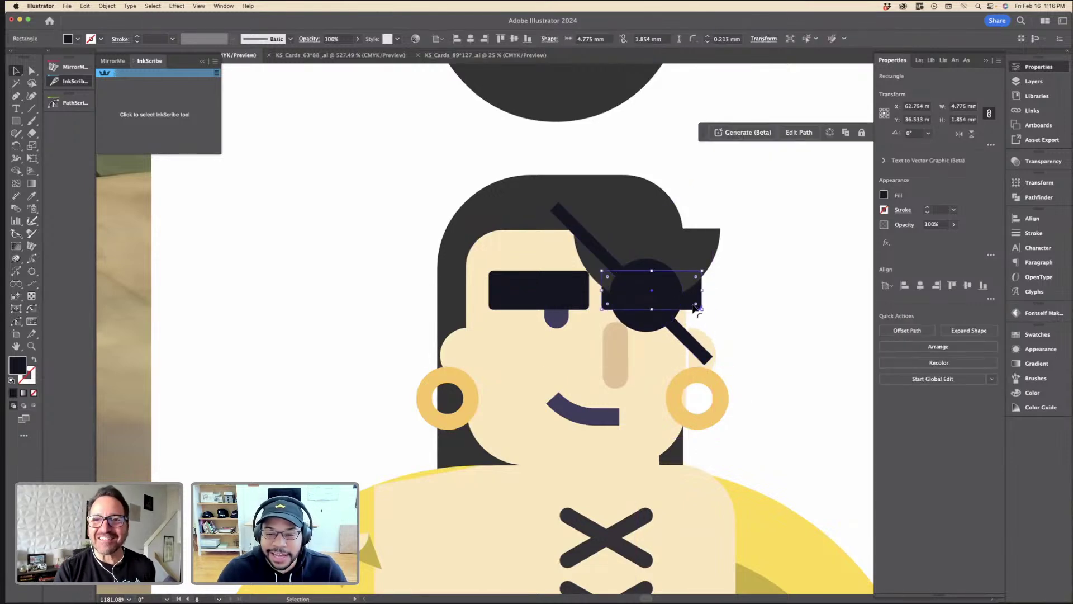
key("Delete")
key("a")
left_click(661, 254)
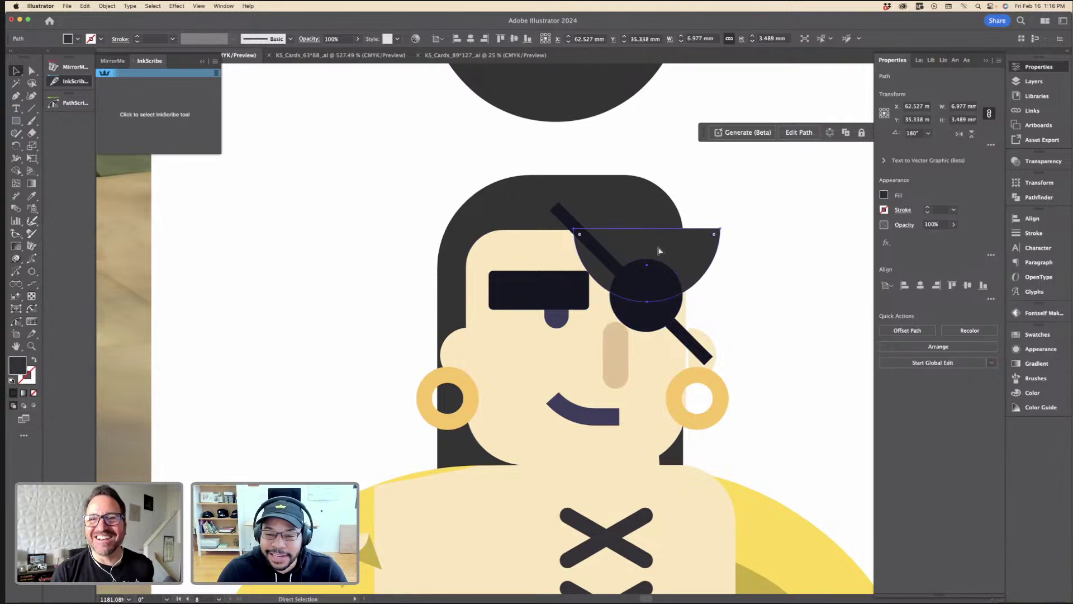
key("super+x")
key("super+f")
left_click(731, 172)
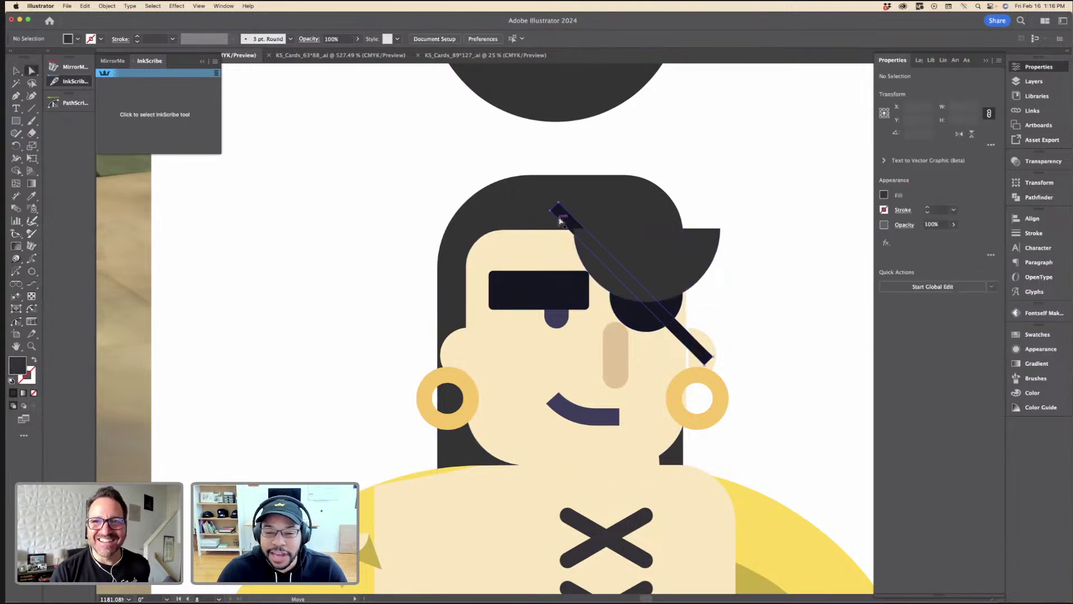
left_click(559, 215)
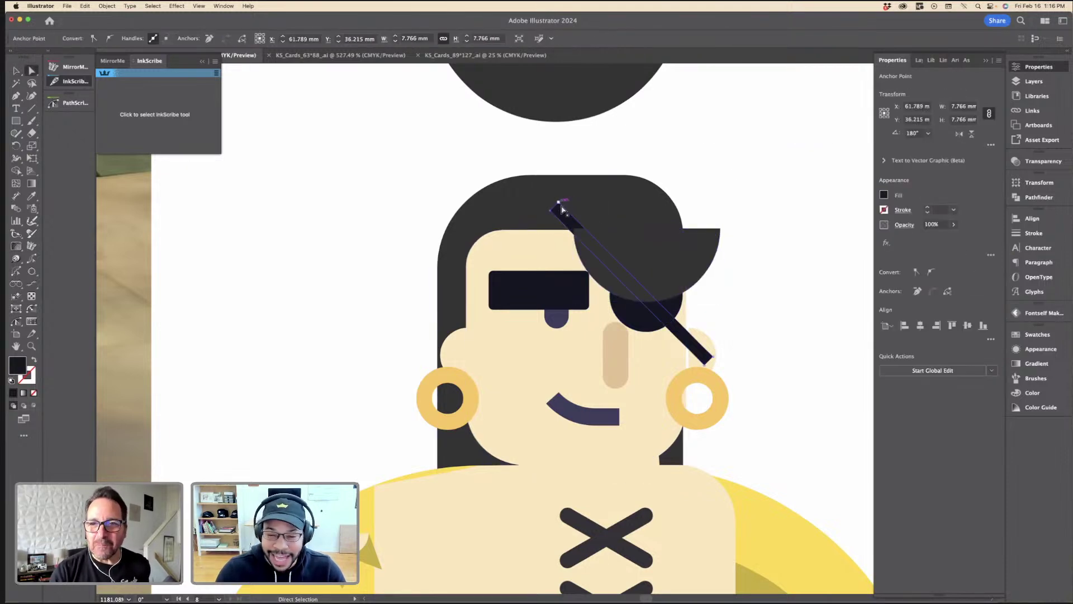
left_click(546, 249)
left_click(775, 200)
Step: Nudge the hair tuft slightly inward over the forehead so it covers more of the eyepatch strap
left_click(568, 239)
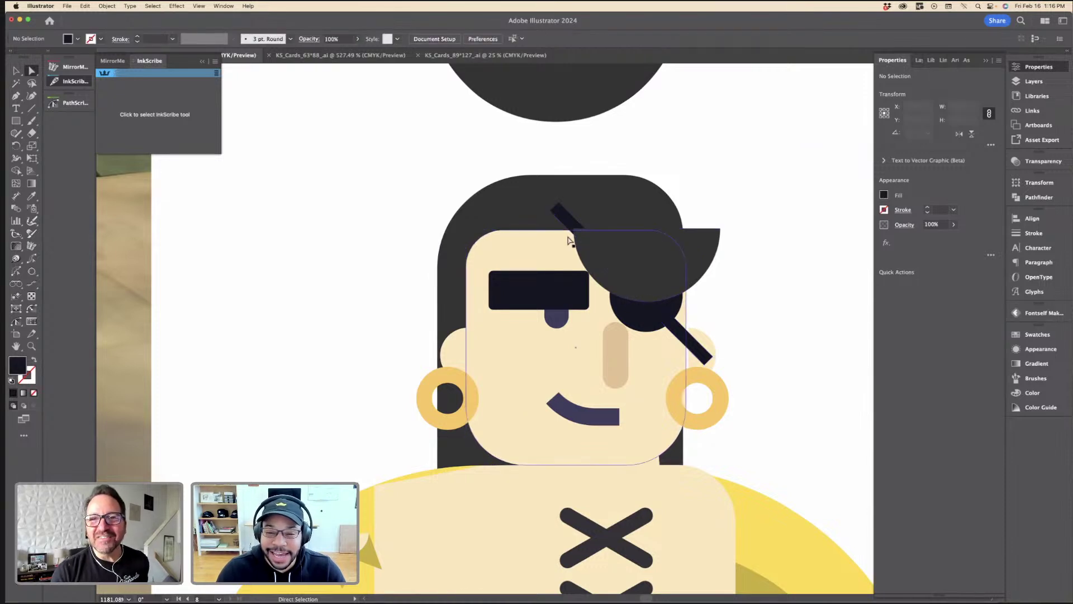
left_click(598, 242)
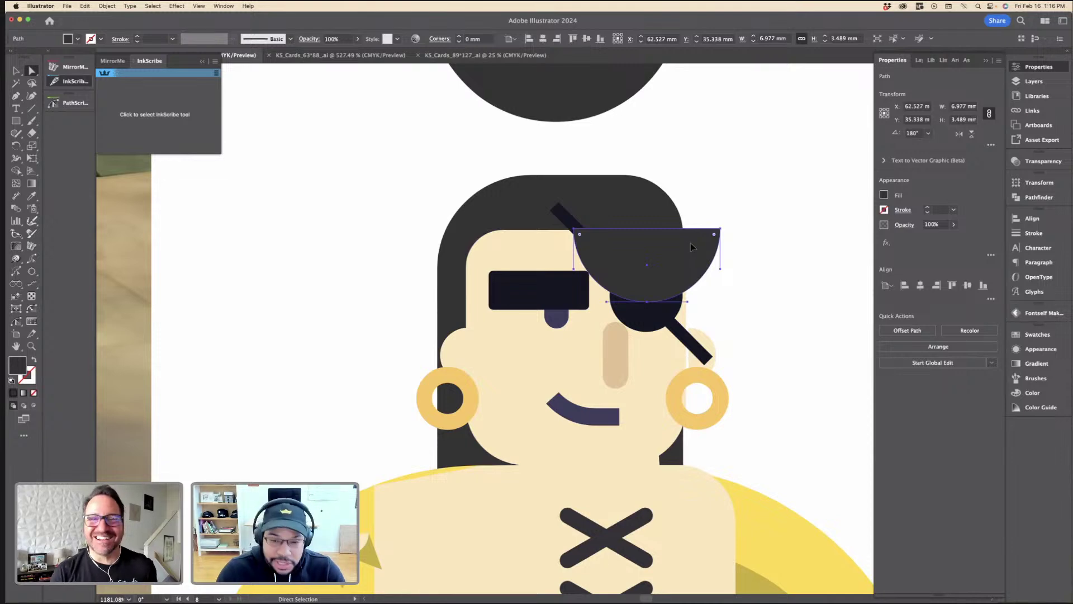
mouse_move(690, 247)
left_mouse_down()
mouse_move(691, 230)
mouse_move(685, 247)
left_mouse_up()
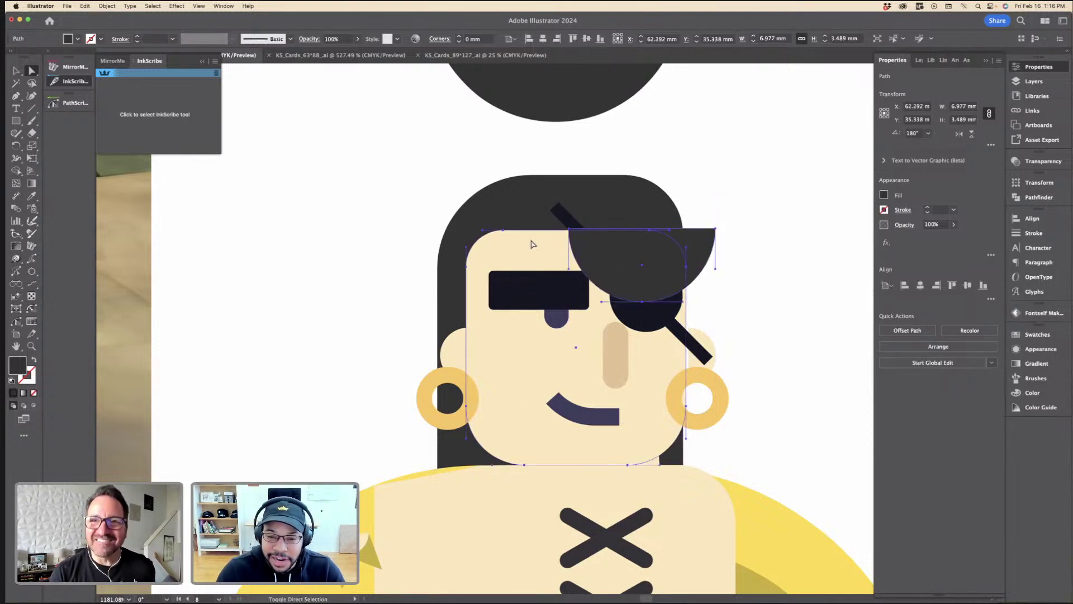
Step: Align the top edge of the half-round hair tuft with the top edge of the face shape
left_click(532, 245, "shift+super")
left_click(681, 161)
left_click(652, 231)
left_click(533, 255, "shift")
left_click(533, 255)
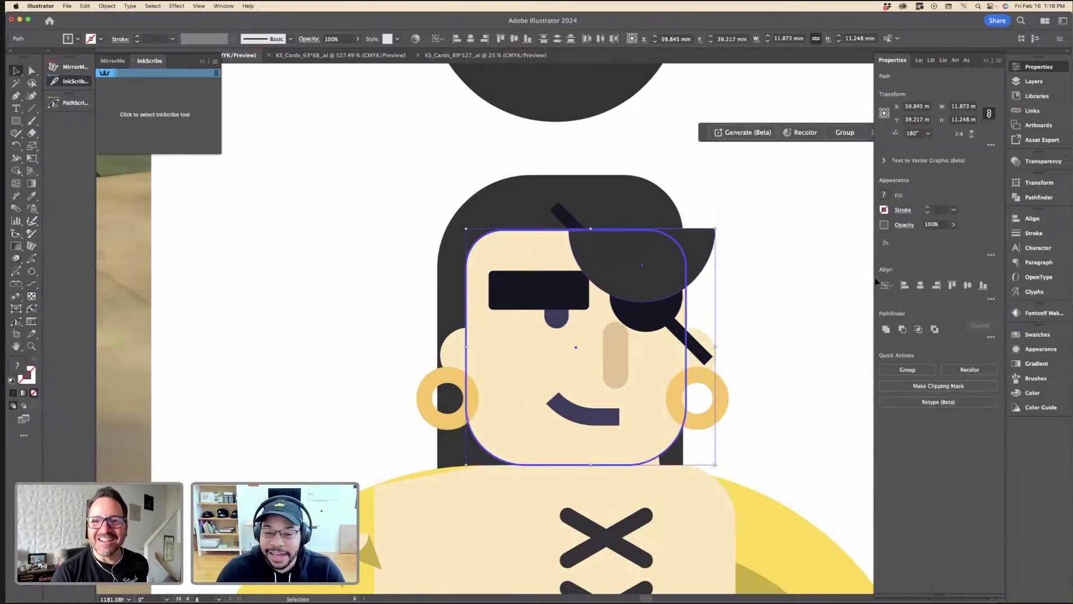
left_click(953, 287)
left_click(763, 285)
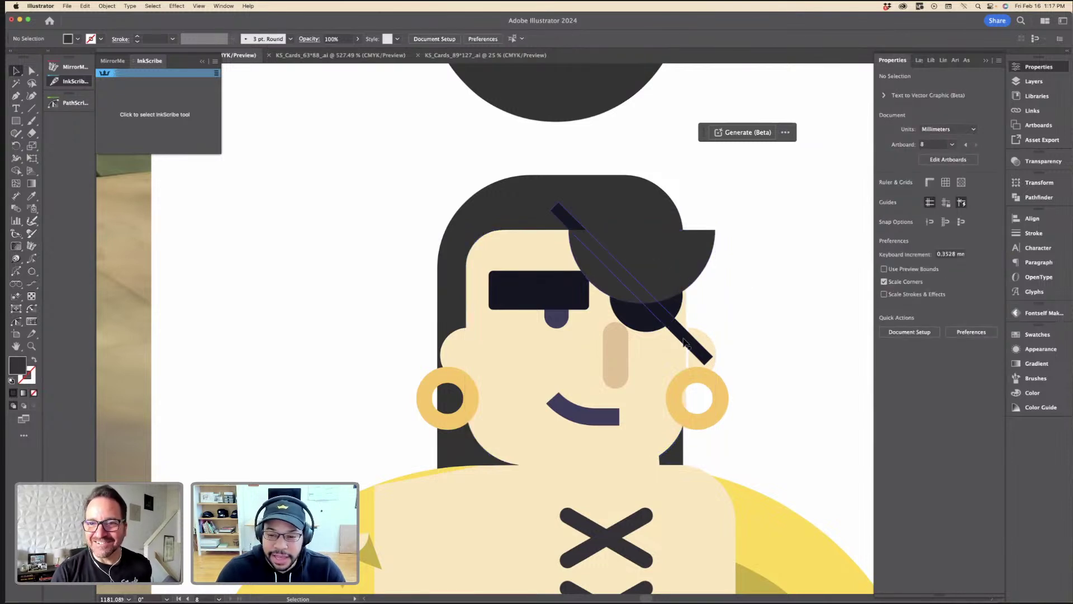
Step: Shift the ear behind the eyepatch strap slightly inward toward the face
left_click(715, 347)
scroll(716, 348, "up", 3)
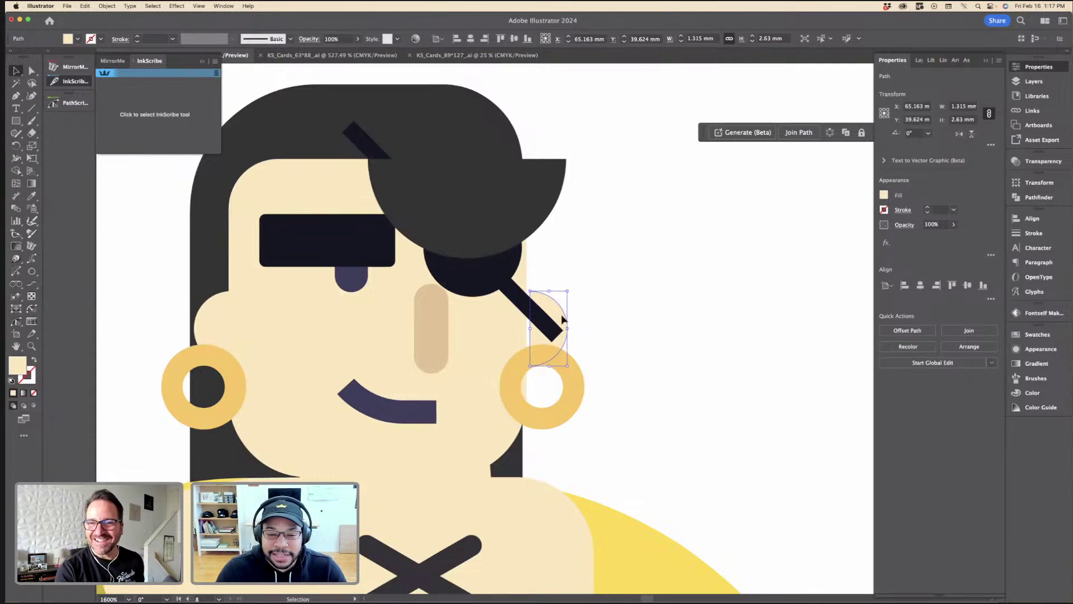
left_click(562, 319)
left_click_drag(556, 311, 554, 311)
left_click(522, 302)
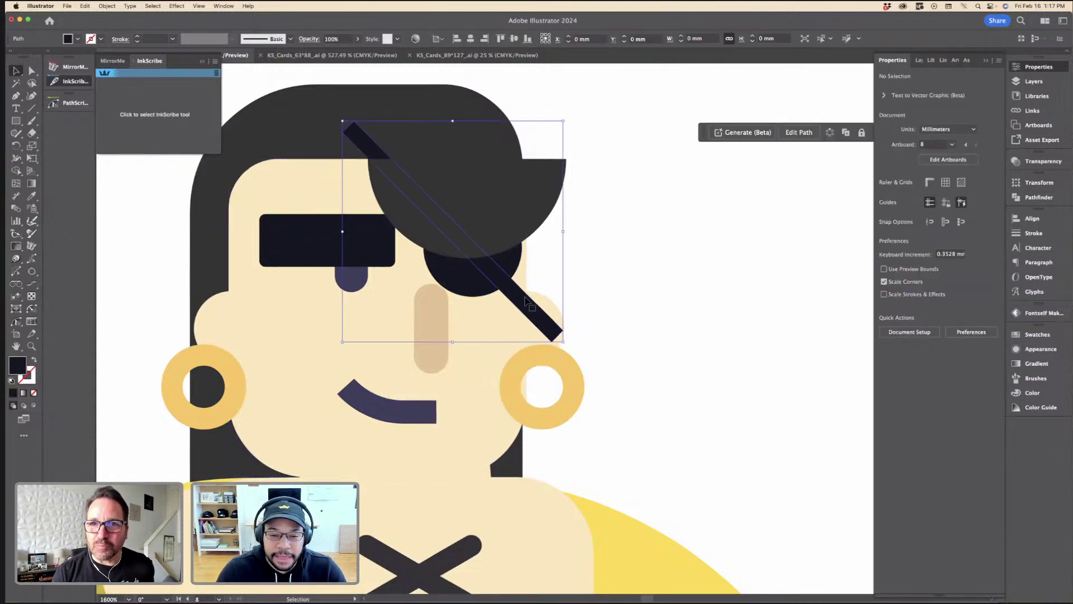
left_click(366, 181, "shift")
key("super+minus")
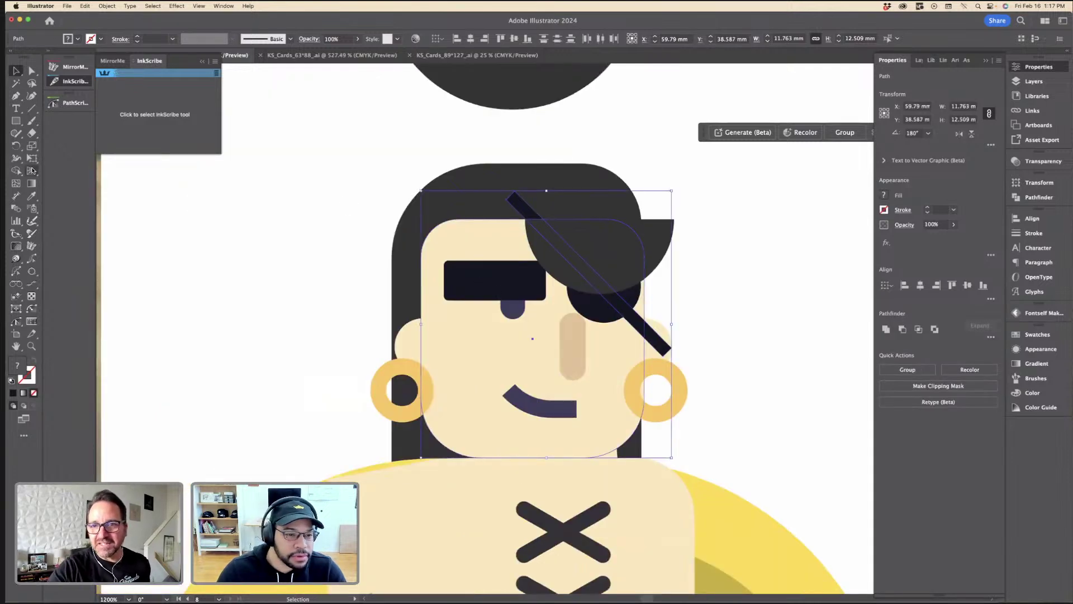
left_click(16, 172)
left_click(517, 210)
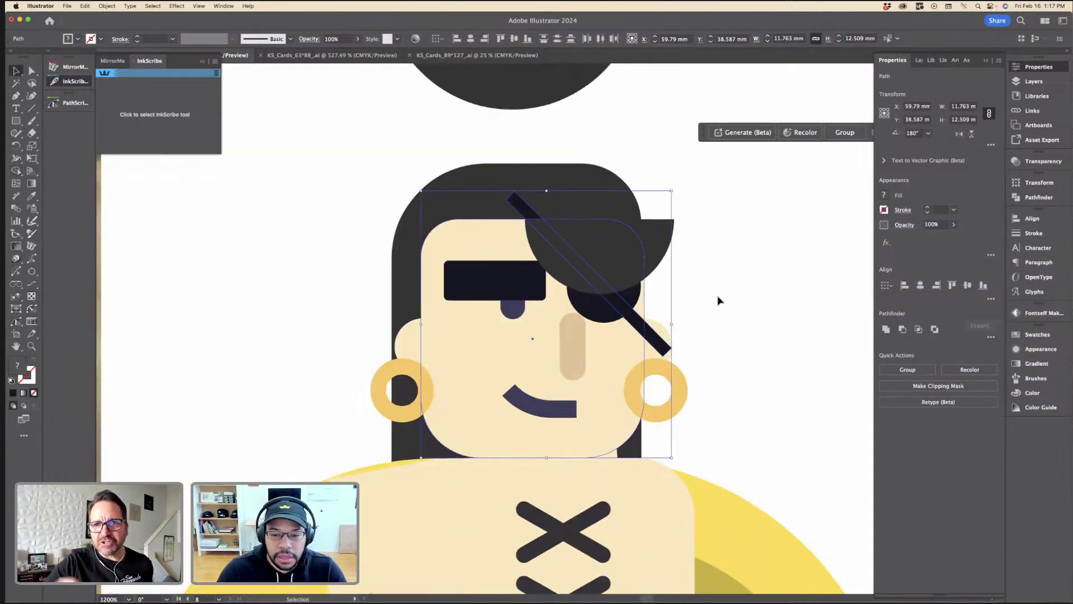
key("v")
left_click(716, 299)
Step: Place a spare copy of the eyepatch and its strap in the empty area beside the character's head
left_click(640, 323)
key("super+minus")
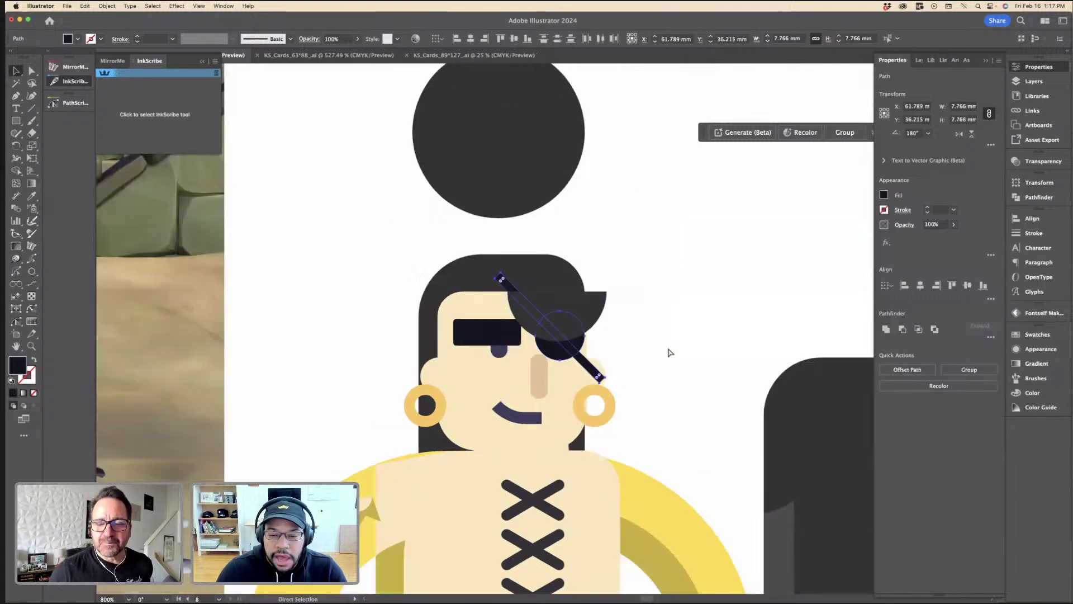
key("super+minus")
left_click_drag(576, 343, 710, 258)
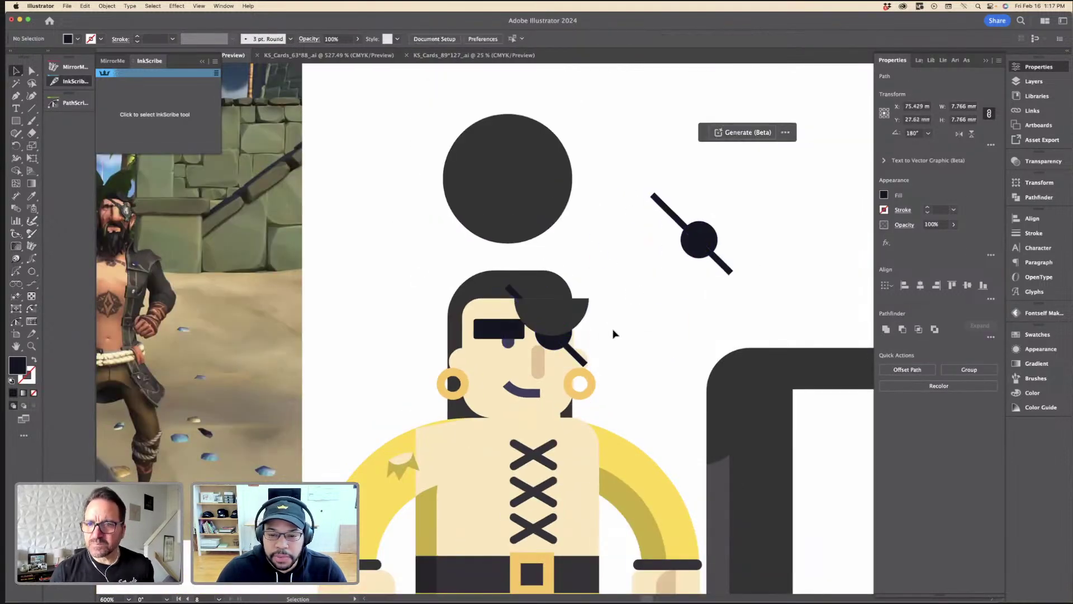
left_click(609, 334)
Step: Trim the eyepatch strap to the face outline with Shape Builder, removing the end that overlaps the hair and the one over the ear
scroll(596, 334, "up", 5)
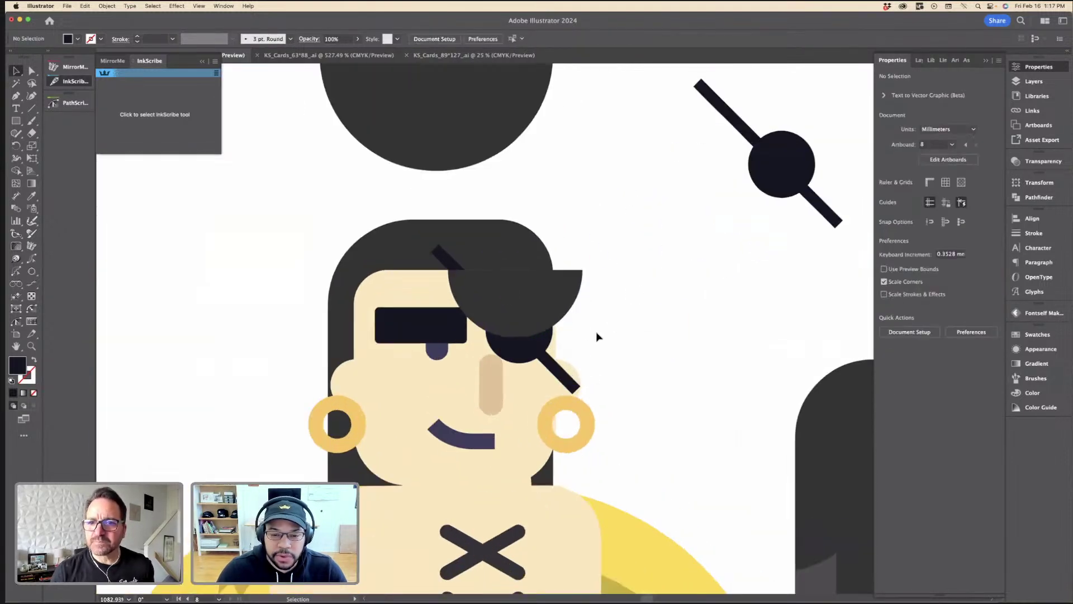
left_click(557, 369)
left_click(16, 171)
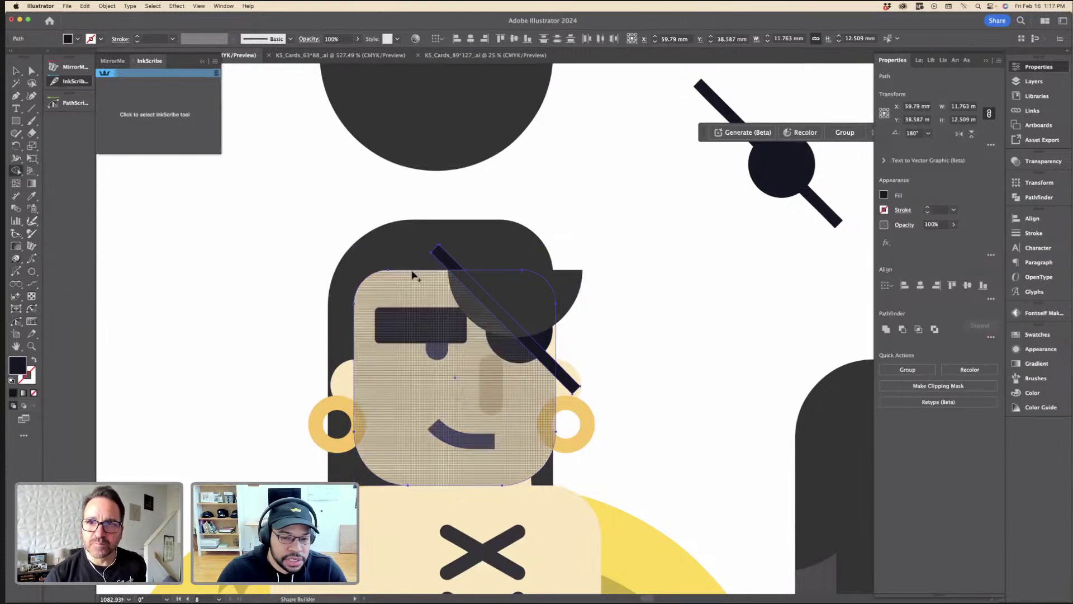
left_click(444, 257, "alt")
key("v")
left_click(615, 332)
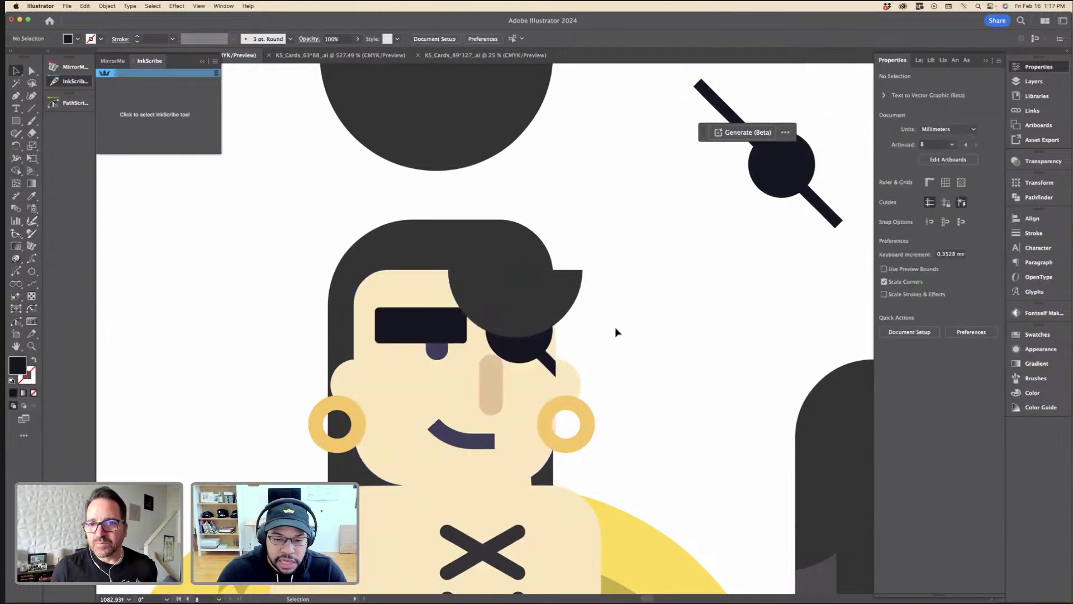
Step: Try nudging the half-round hair tuft up by one keyboard increment
scroll(541, 300, "up", 5)
key("a")
left_click(541, 300)
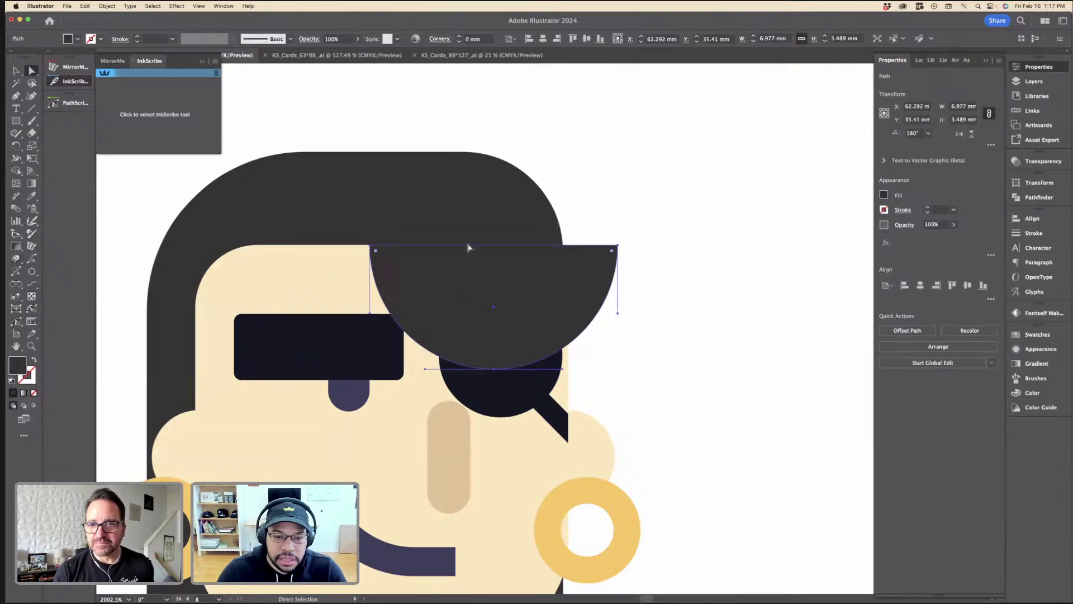
key("v")
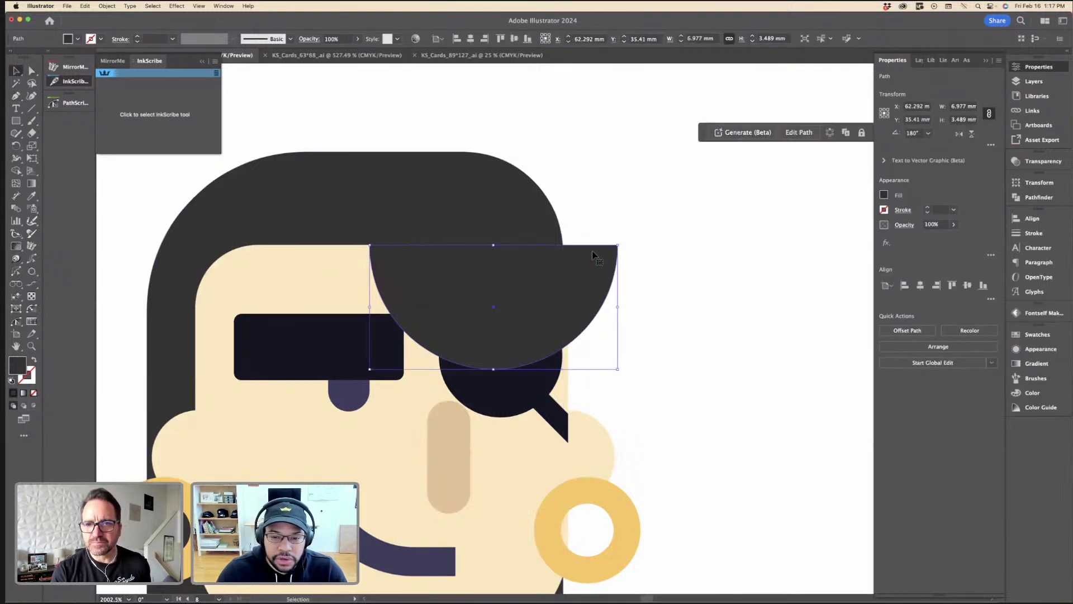
key("Up")
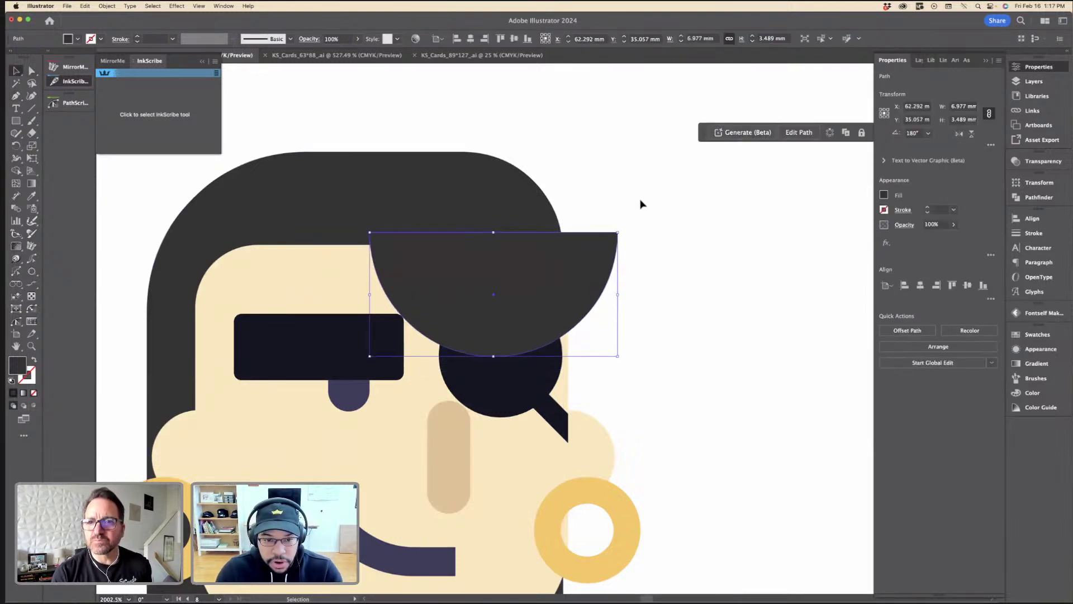
left_click(638, 204)
Step: Raise the half-round hair tuft very slightly so it overlaps the main hair and hides the seam
scroll(374, 235, "up", 8)
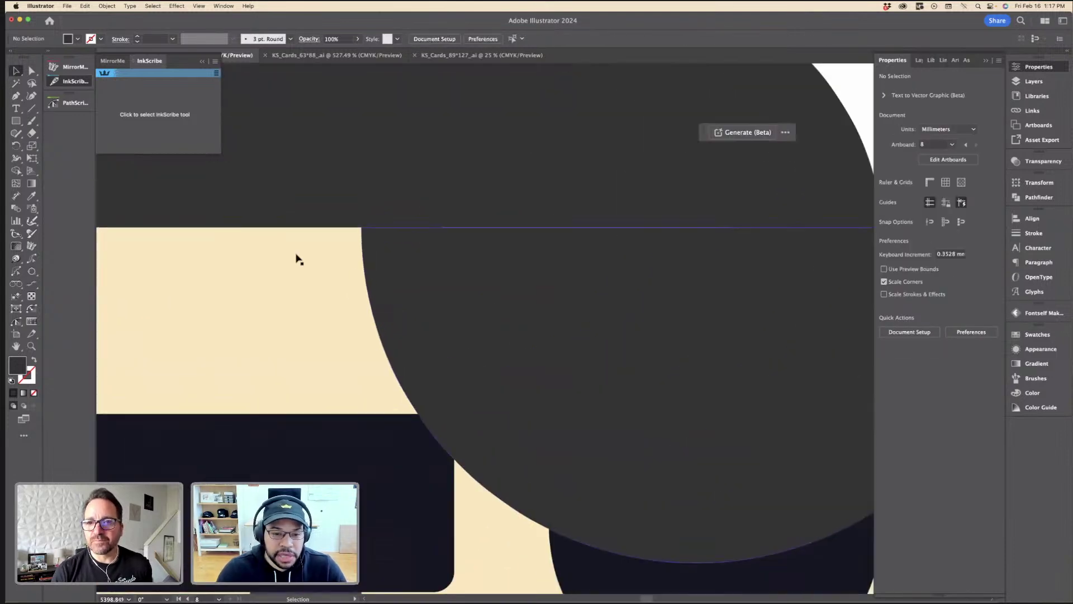
scroll(560, 232, "down", 3)
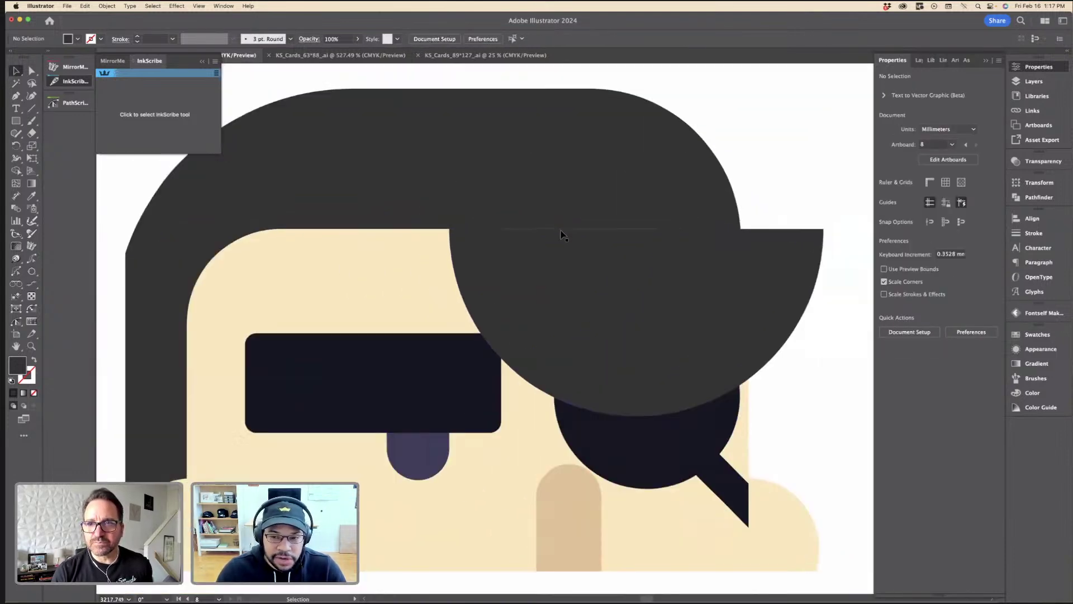
left_click(591, 259)
left_click_drag(590, 258, 591, 253)
left_click(800, 155)
key("super+minus")
key("super+minus")
key("super+minus")
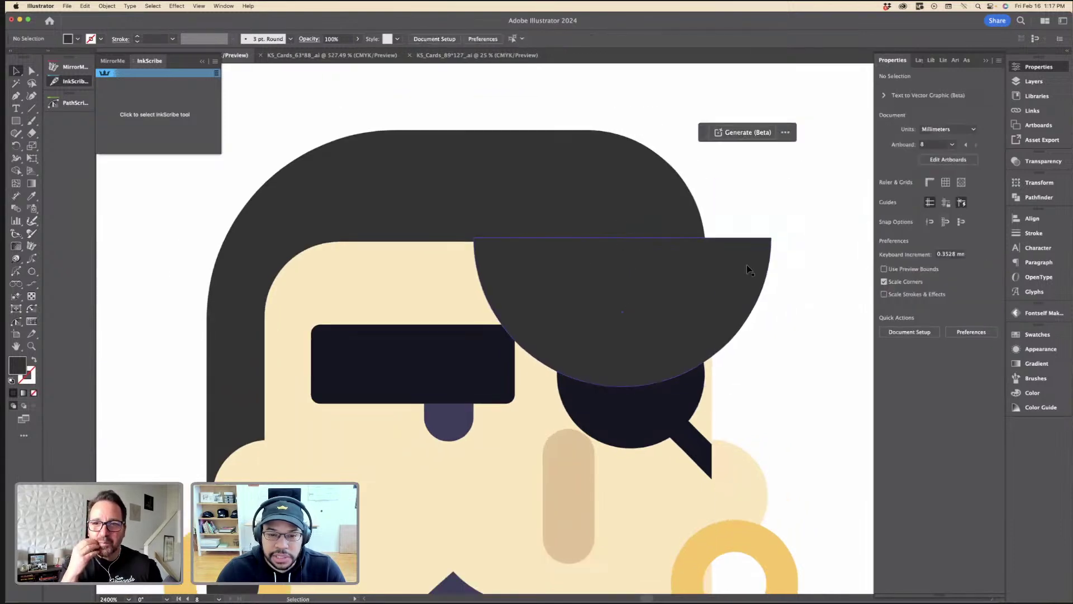
Step: Examine the reference pirate's face up close, including his uncovered eye and eyepatch
scroll(633, 364, "down", 5)
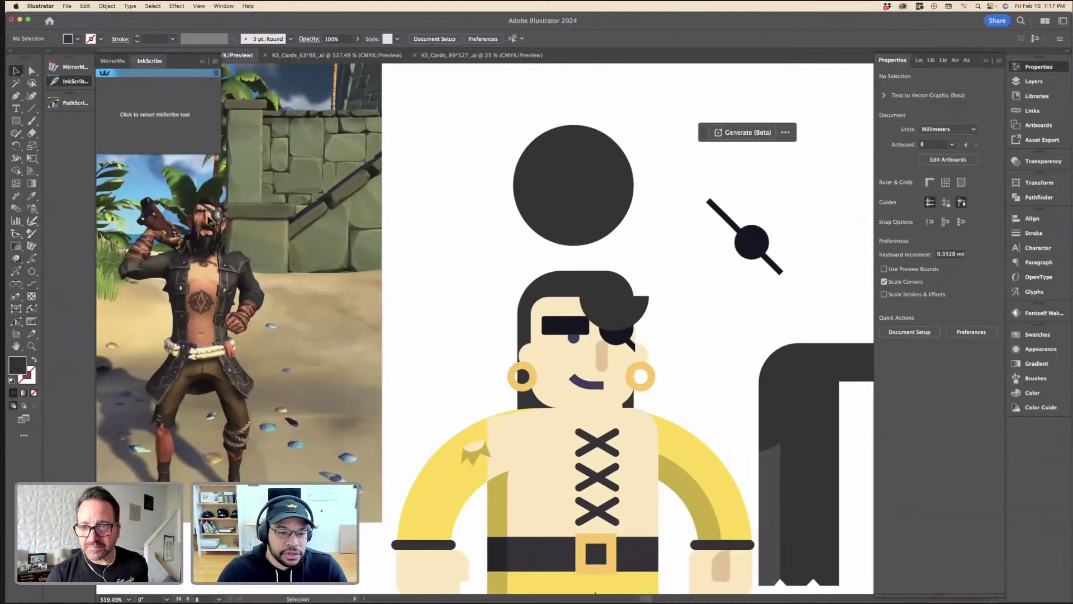
scroll(209, 221, "up", 5)
scroll(211, 219, "down", 5)
key("a")
scroll(220, 263, "up", 5)
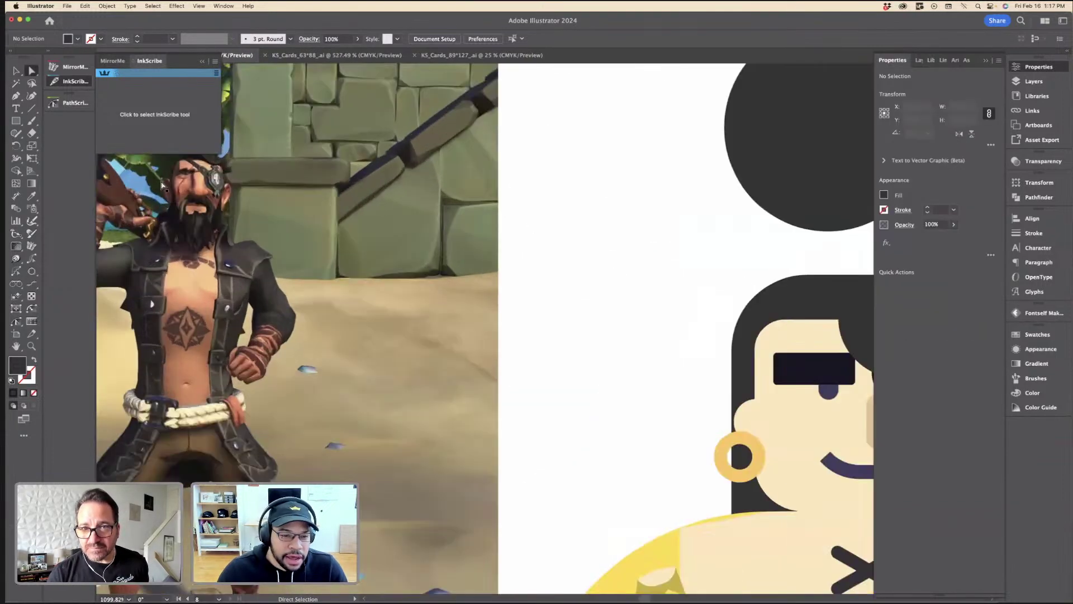
scroll(162, 185, "up", 5)
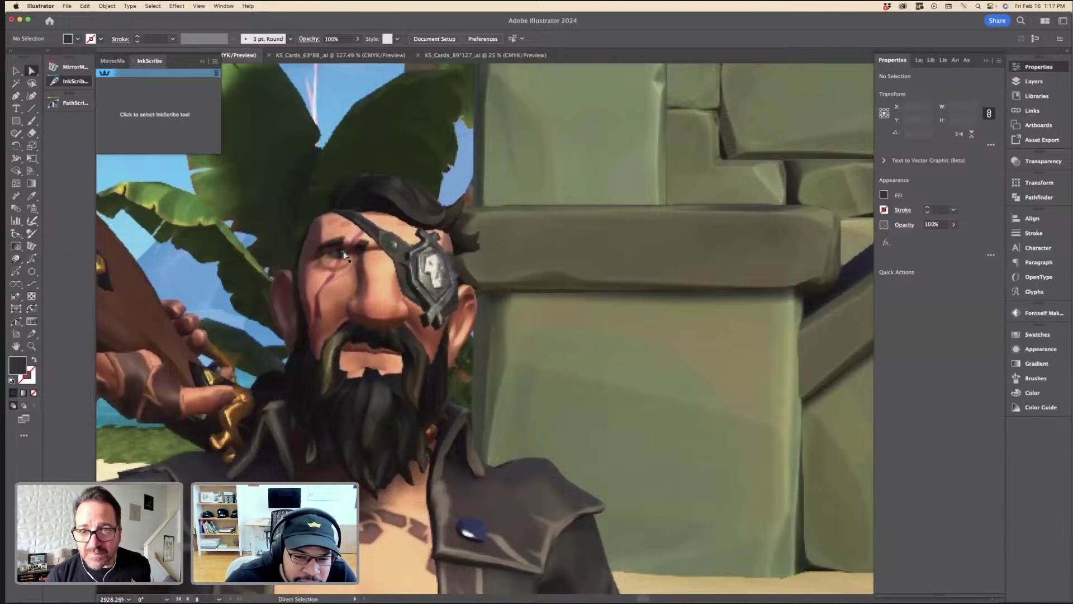
scroll(343, 255, "down", 5)
Step: Recolour the character's uncovered eye with the blue sampled from the other pirate's striped shirt
left_click(792, 407)
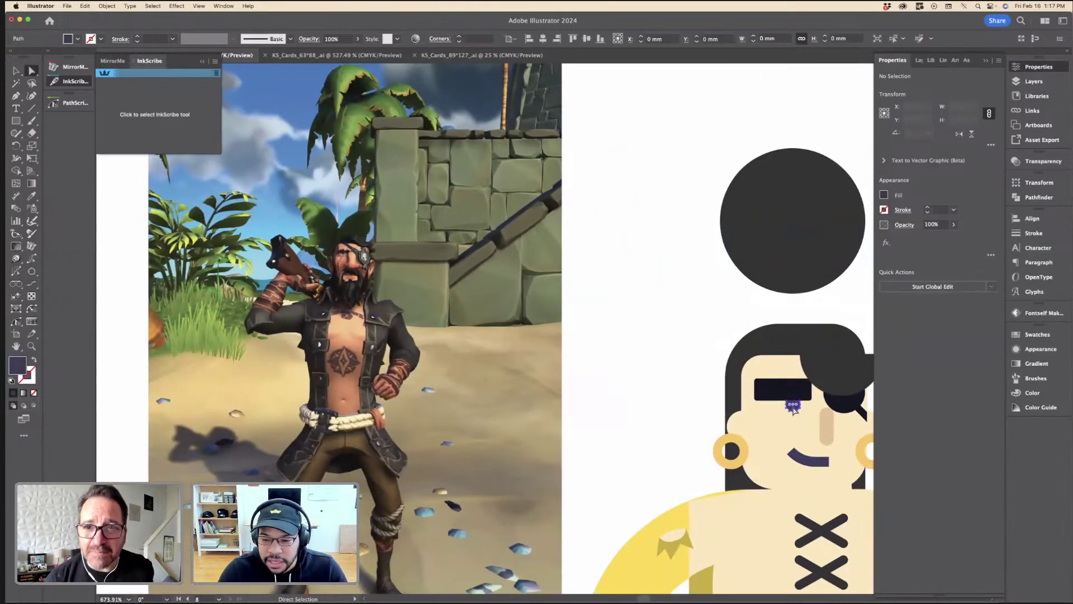
scroll(792, 408, "down", 5)
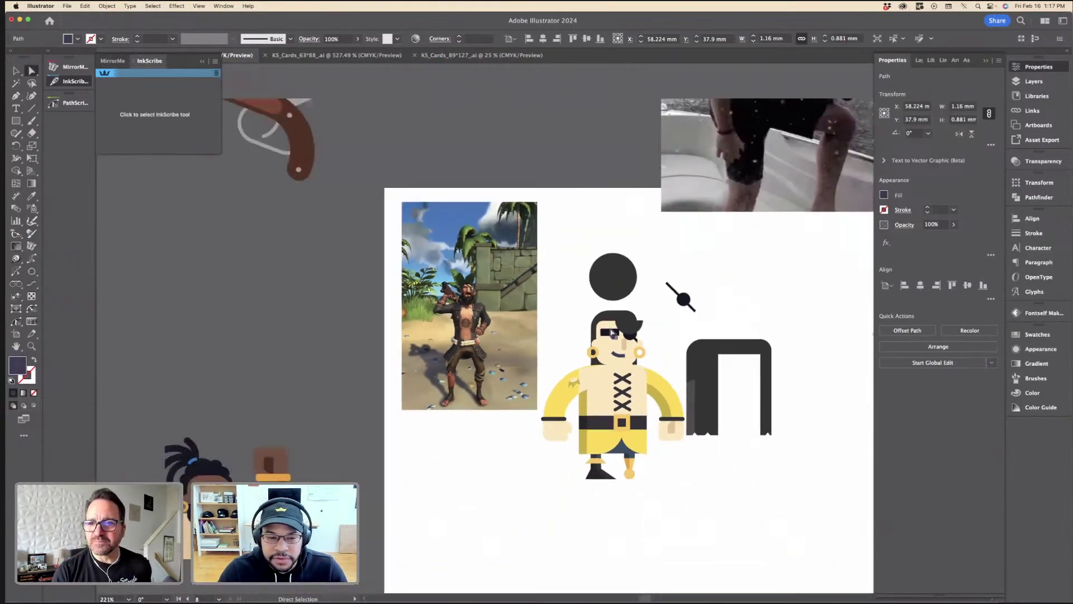
key("i")
scroll(185, 453, "left", 5)
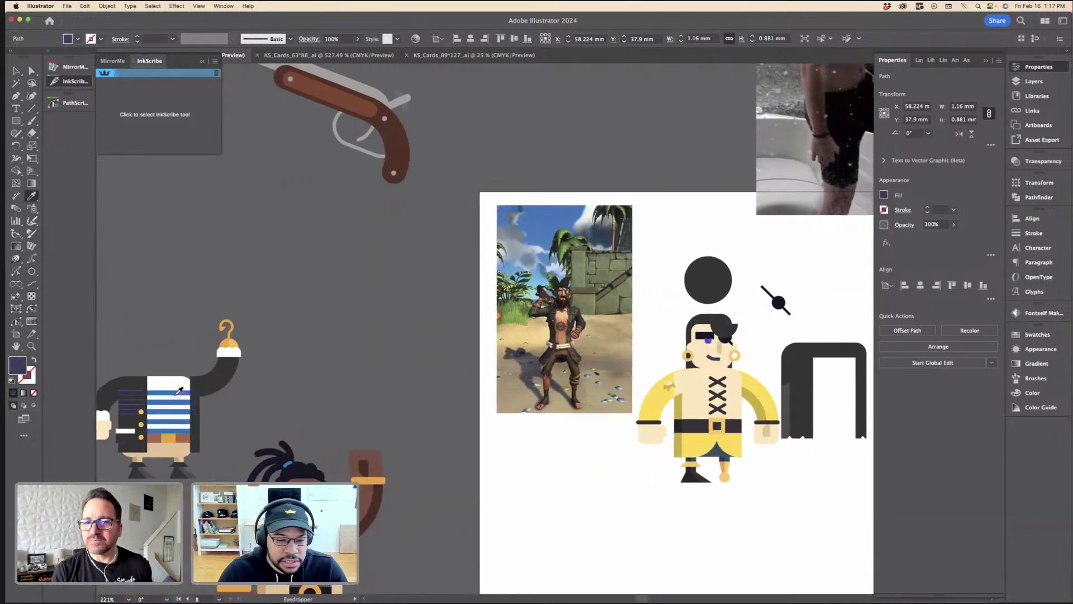
key("v")
key("super+equal")
key("super+equal")
key("super+equal")
key("super+equal")
key("super+equal")
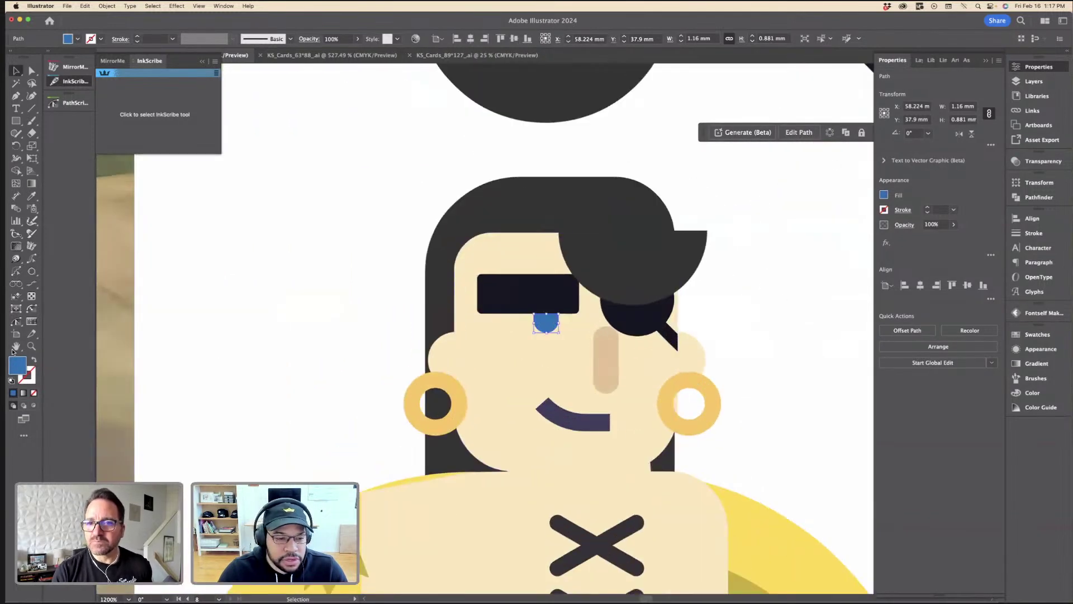
Step: Mute the uncovered eye's fill to the grey-blue 90a3af
double_click(10, 364)
mouse_move(739, 342)
left_mouse_down()
mouse_move(702, 311)
mouse_move(685, 330)
mouse_move(652, 333)
mouse_move(637, 361)
mouse_move(697, 333)
mouse_move(708, 309)
mouse_move(650, 328)
mouse_move(653, 343)
left_mouse_up()
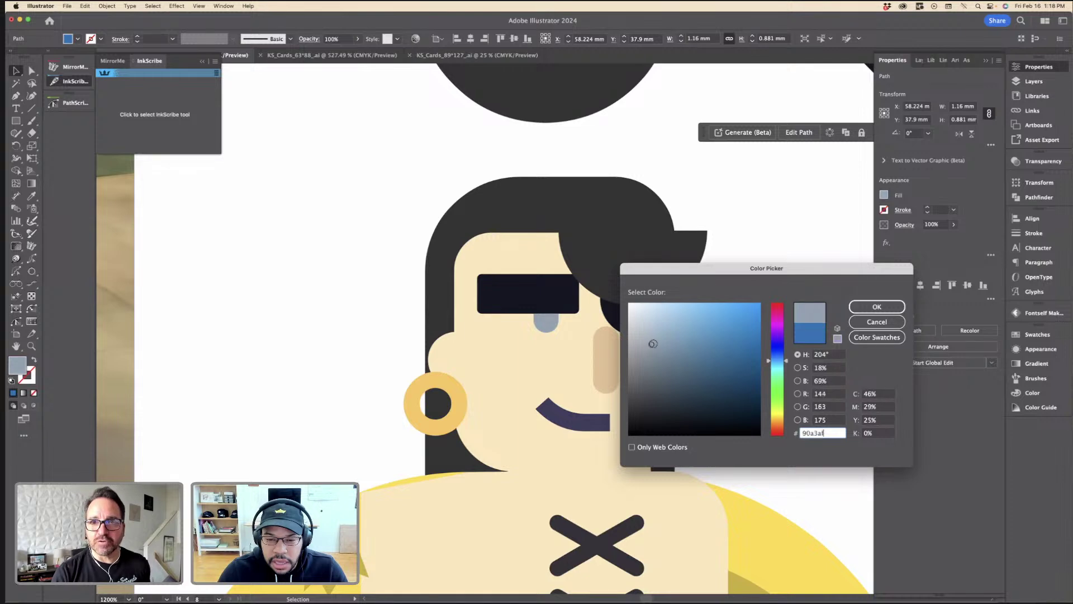
left_click(856, 306)
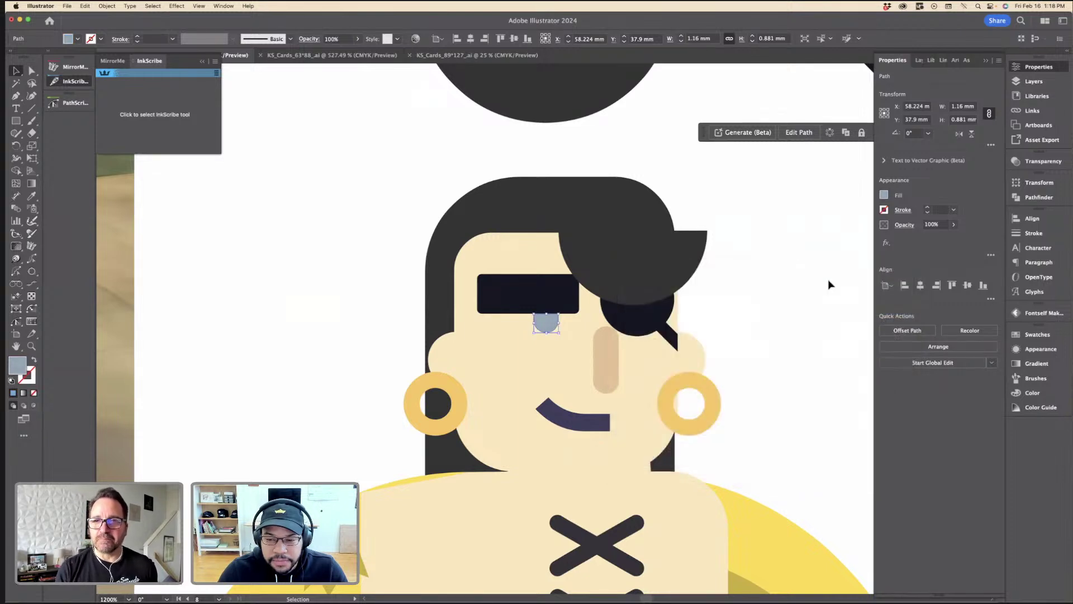
left_click(821, 285)
key("super+minus")
key("super+minus")
key("super+minus")
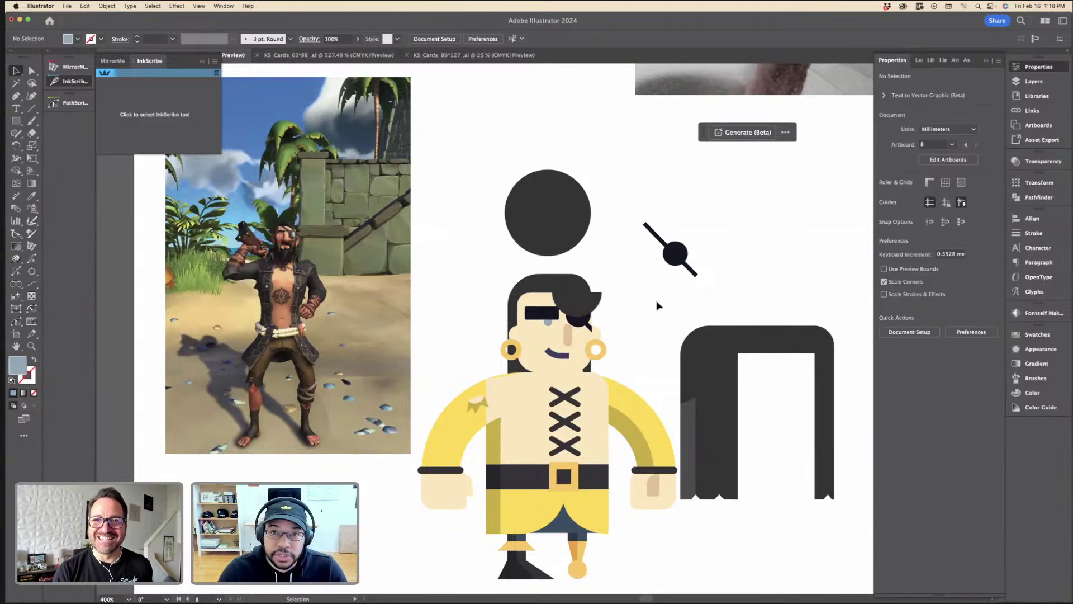
left_click(579, 319)
left_click(609, 282)
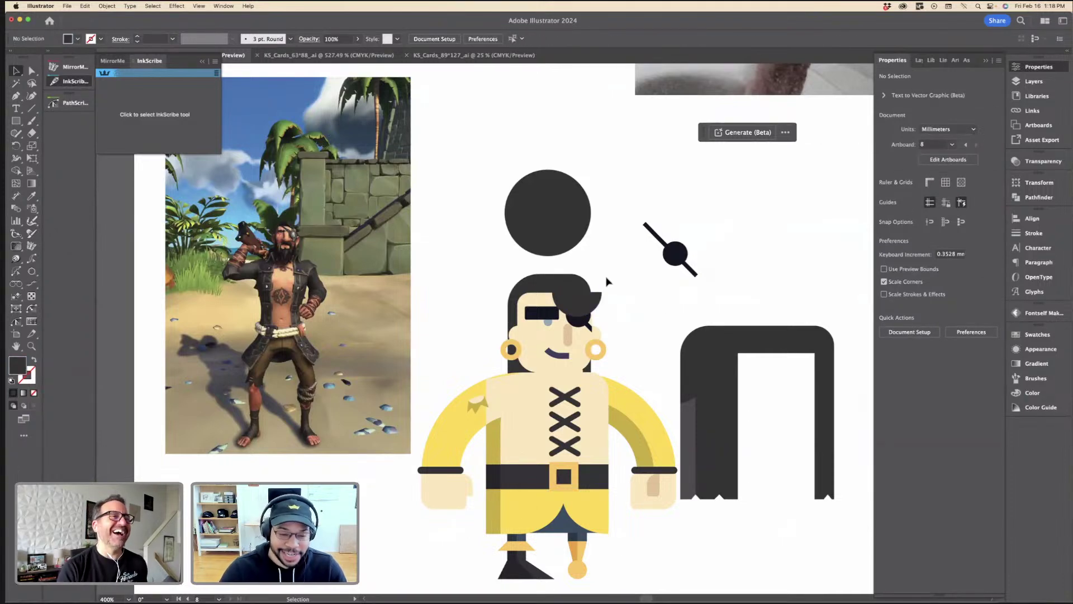
scroll(588, 286, "down", 3)
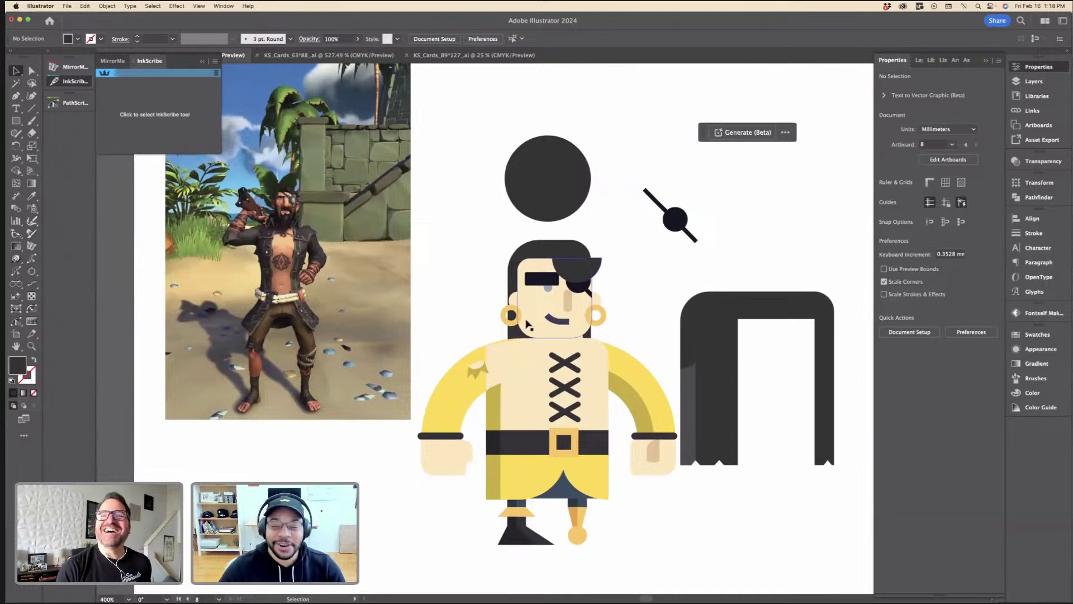
left_click(516, 353)
left_click(473, 315)
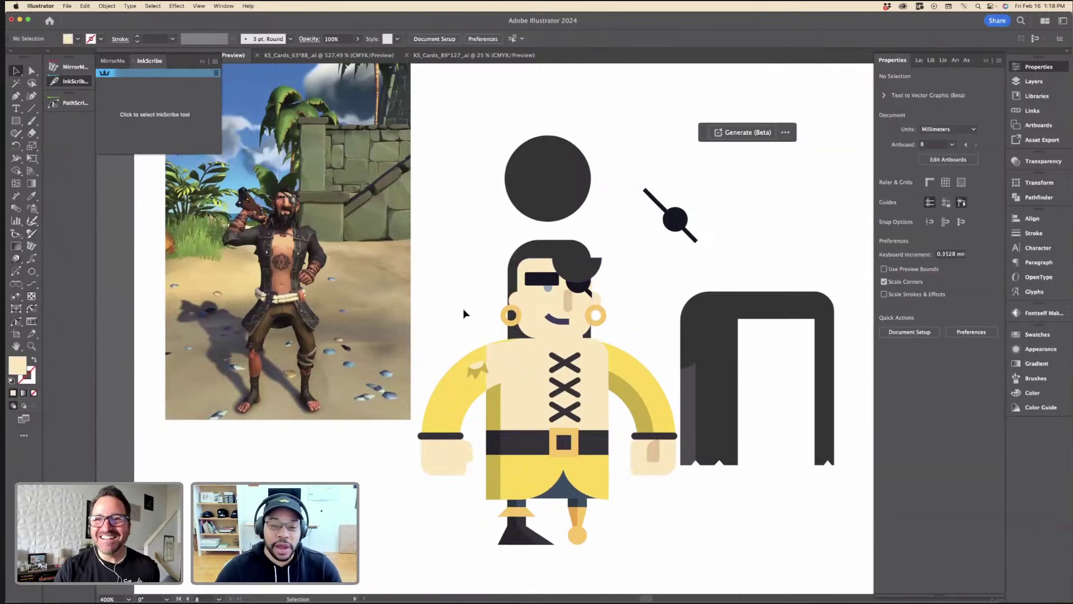
Step: Review the pirate and dog card layouts, the striped Kraken Skulls! card back and the dog reference photos
scroll(463, 313, "down", 3)
scroll(463, 311, "down", 2)
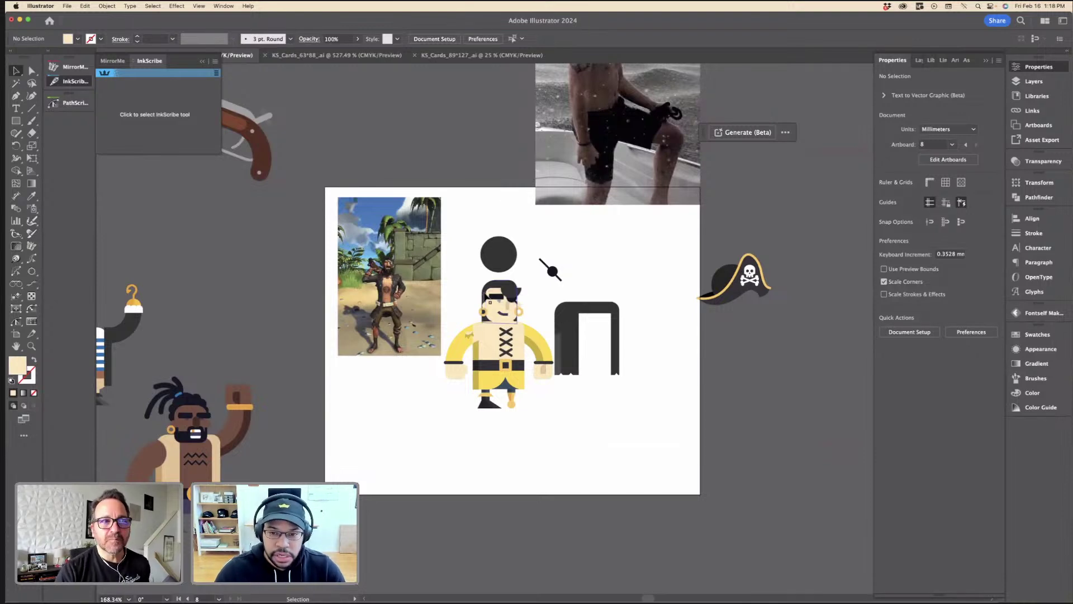
scroll(550, 244, "down", 3)
scroll(548, 243, "right", 10)
scroll(548, 244, "up", 4)
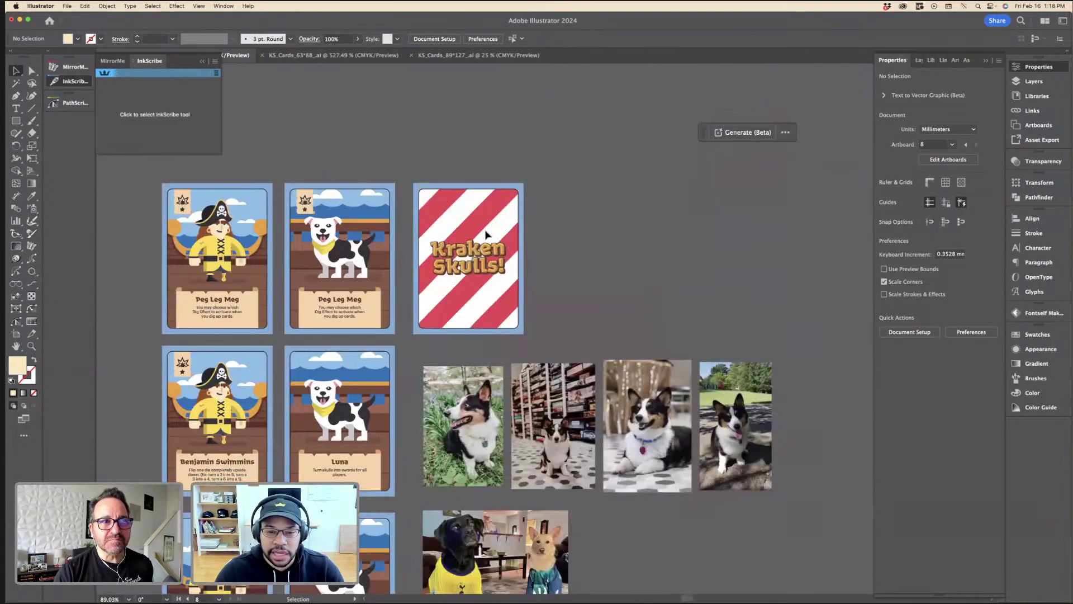
scroll(476, 216, "up", 4)
key("a")
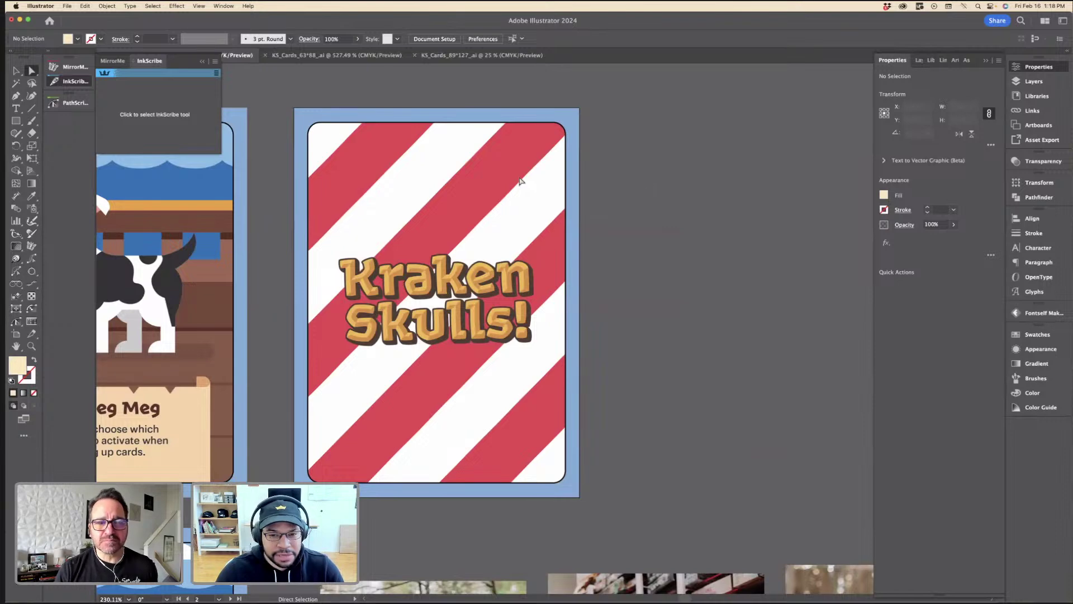
scroll(454, 225, "down", 6)
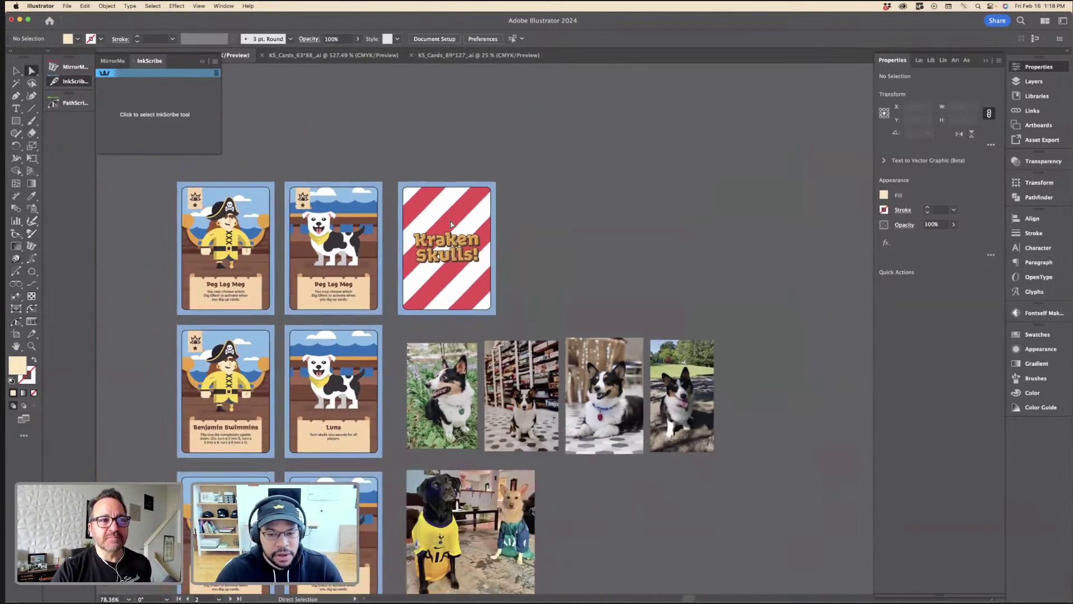
key("v")
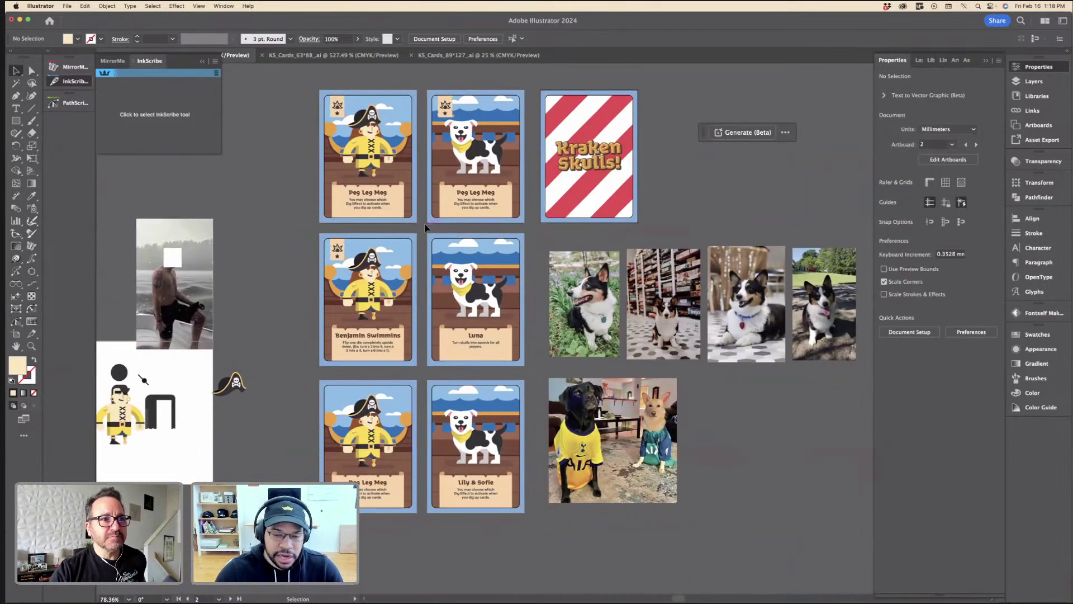
Step: Delete both gold earrings from the Benjamin Swimmins character's ears
scroll(283, 307, "down", 3)
scroll(283, 307, "left", 2)
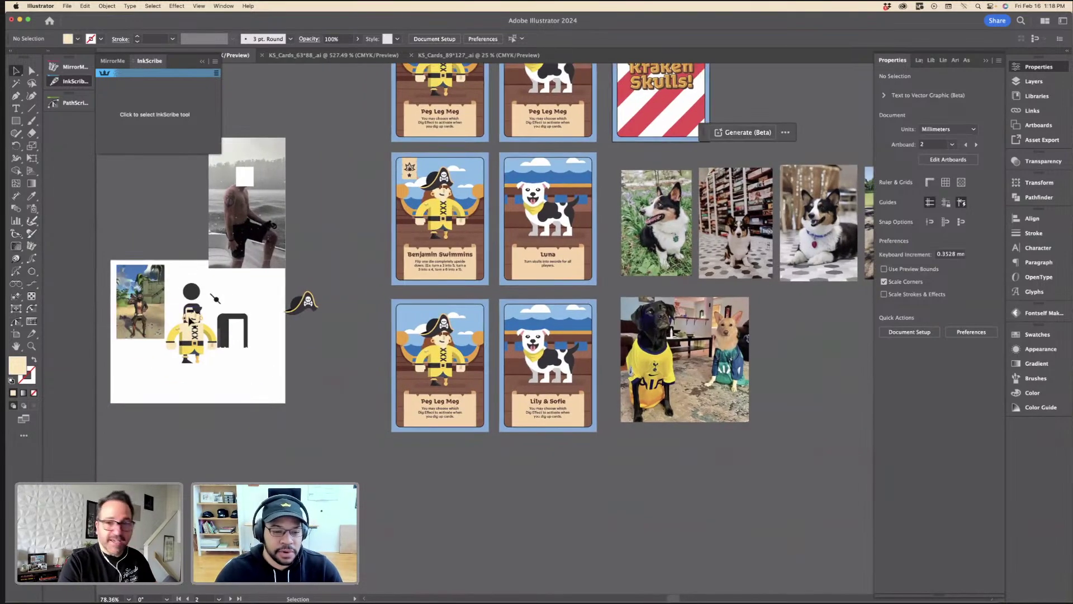
scroll(256, 297, "up", 8)
scroll(256, 298, "up", 3)
scroll(270, 297, "left", 4)
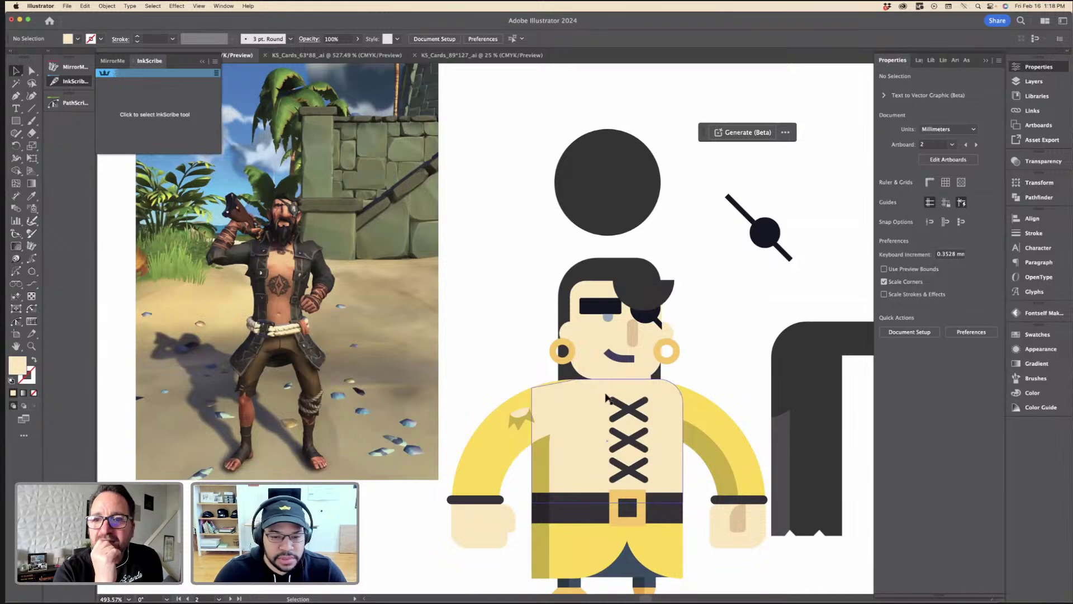
key("a")
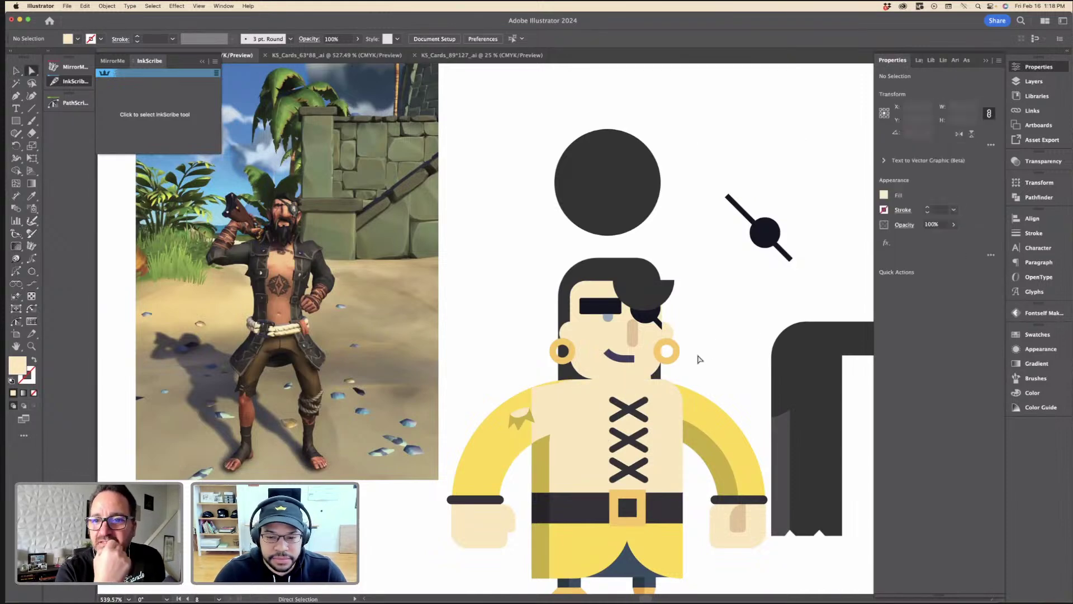
scroll(698, 359, "up", 3)
left_click(637, 347)
left_click(439, 347, "shift")
key("Delete")
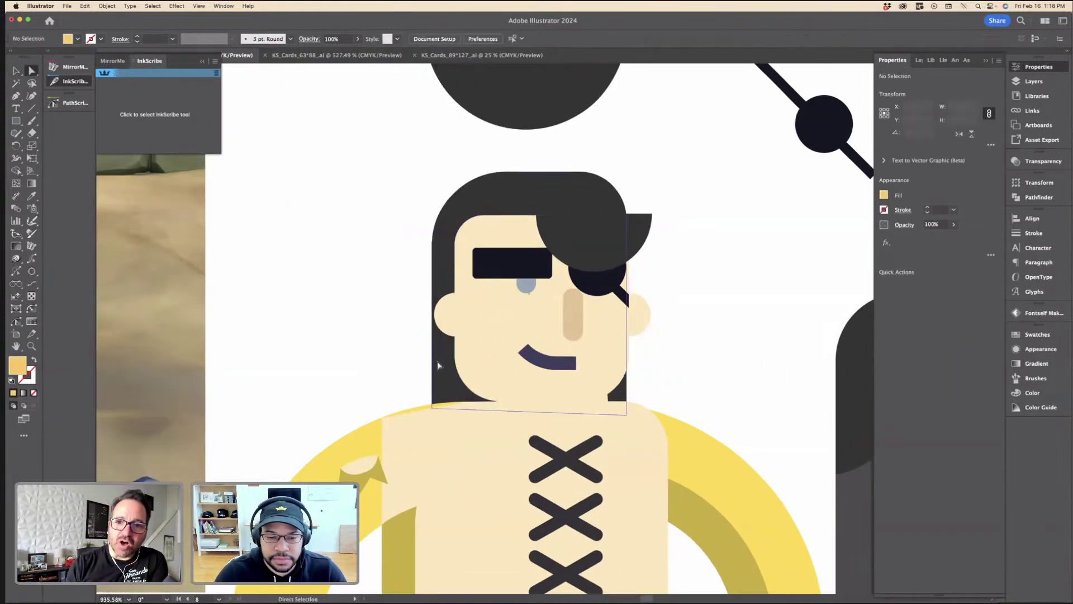
key("super+minus")
key("super+minus")
key("super+minus")
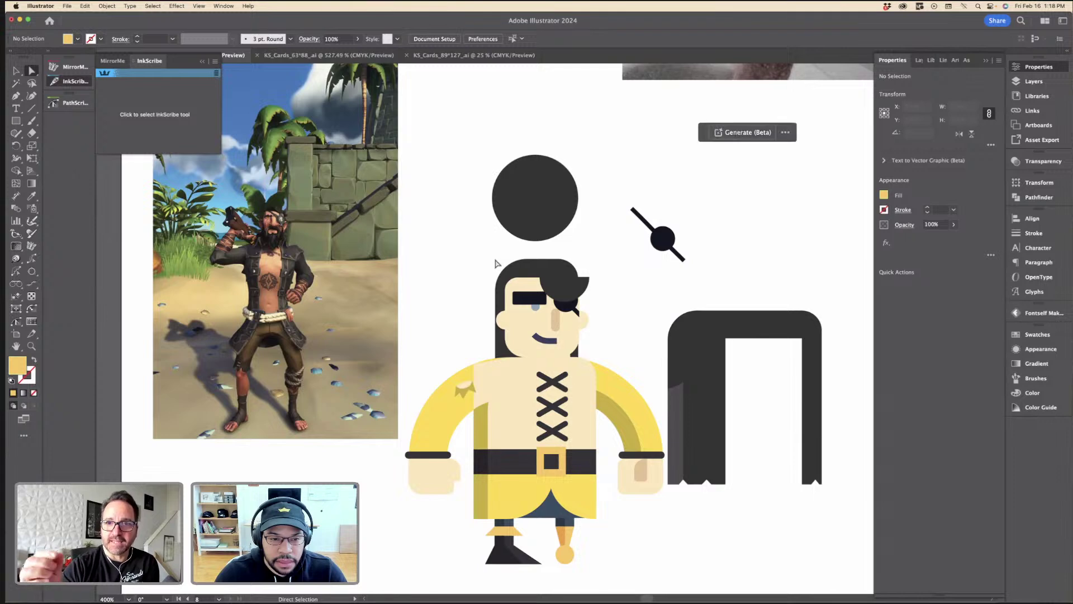
key("v")
scroll(486, 260, "up", 3)
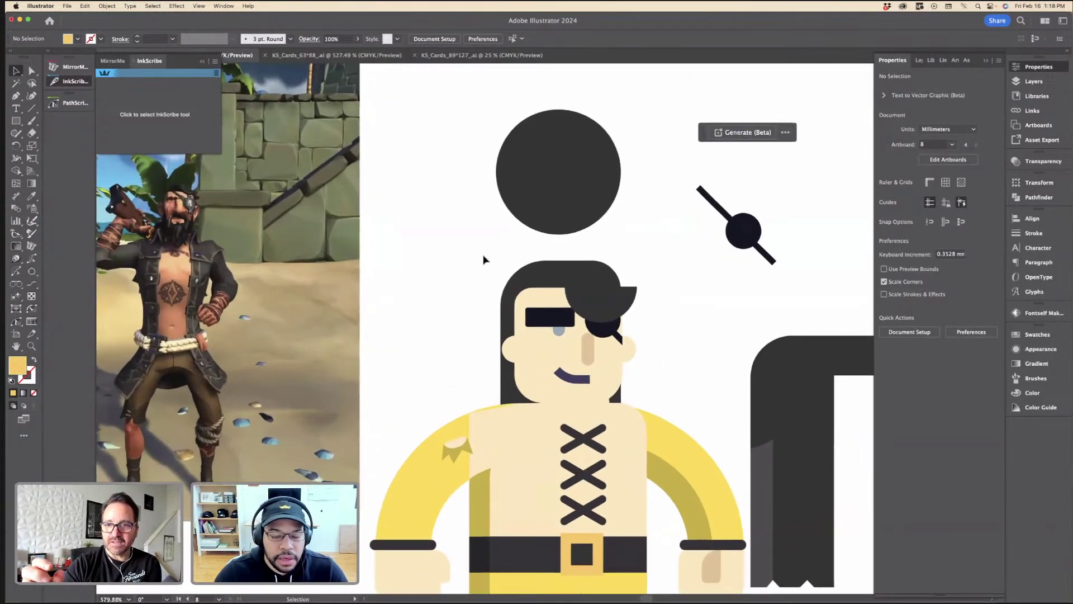
key("a")
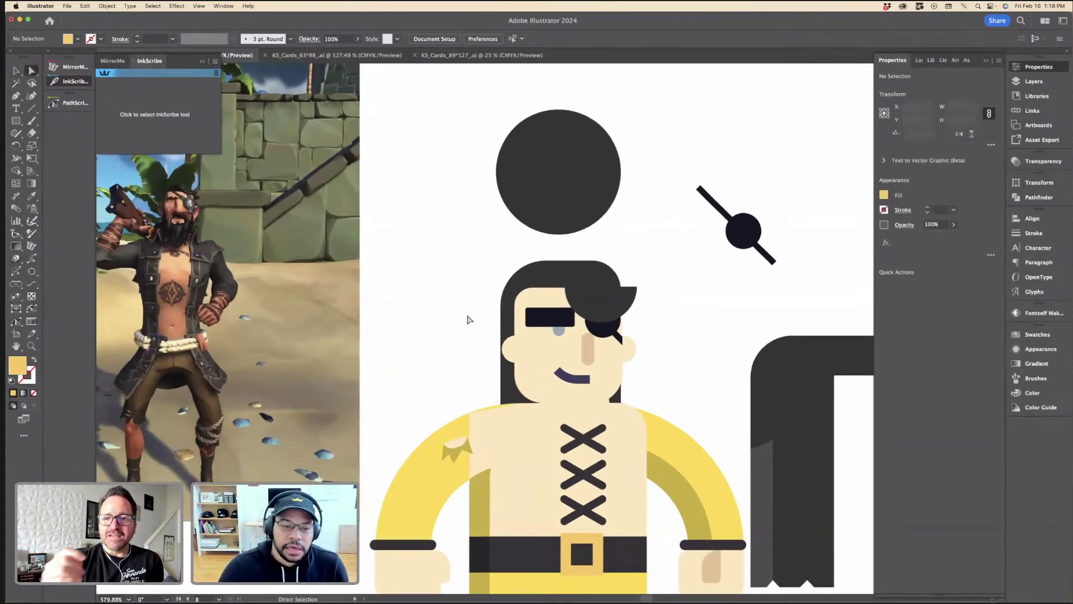
left_click(518, 278)
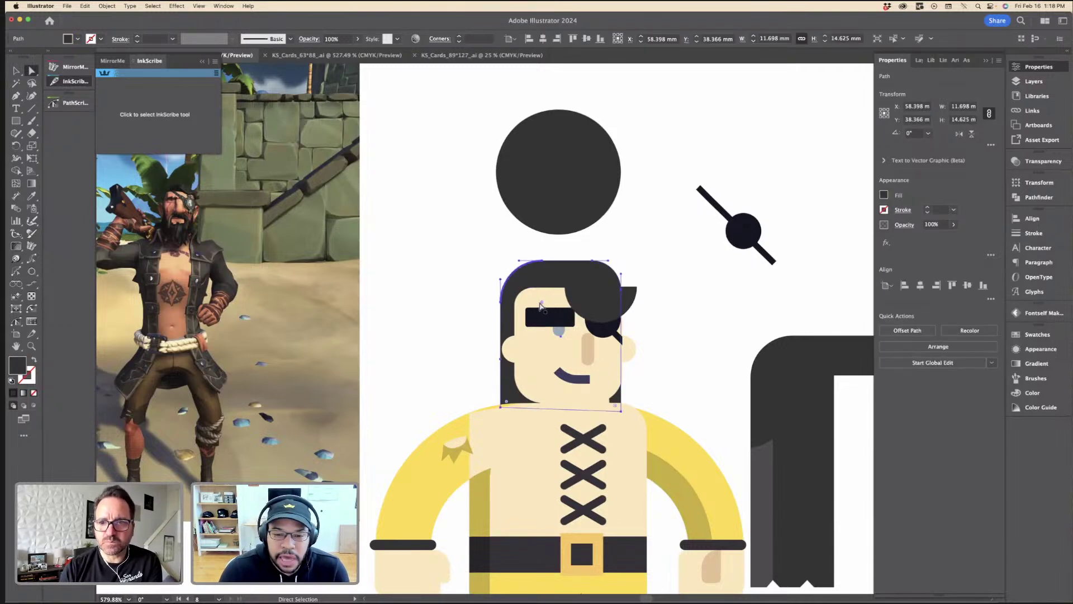
left_click(531, 302)
left_click_drag(533, 309, 538, 315)
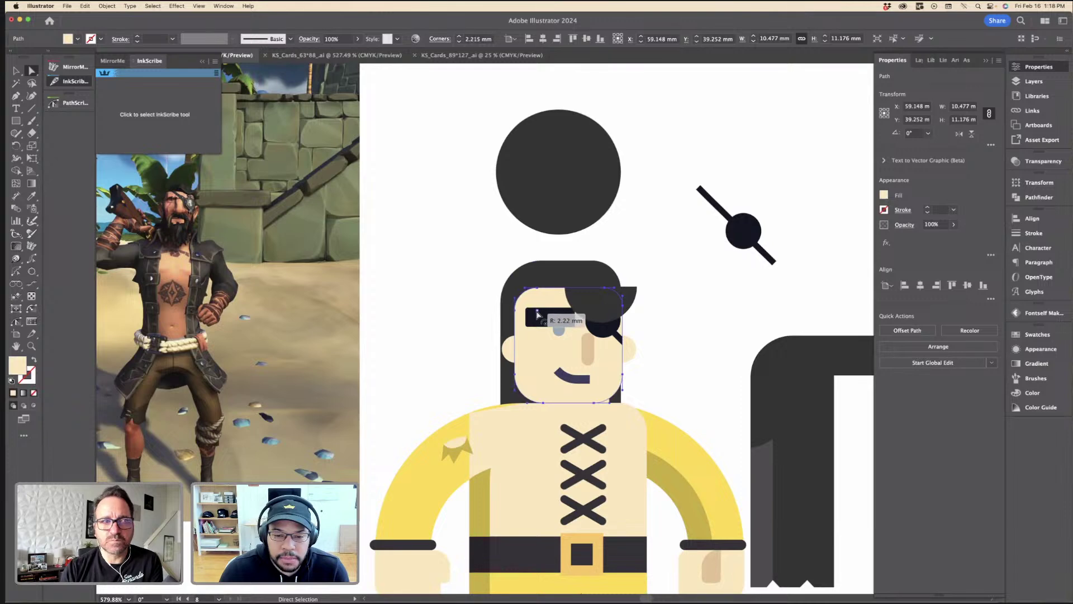
left_click(439, 290)
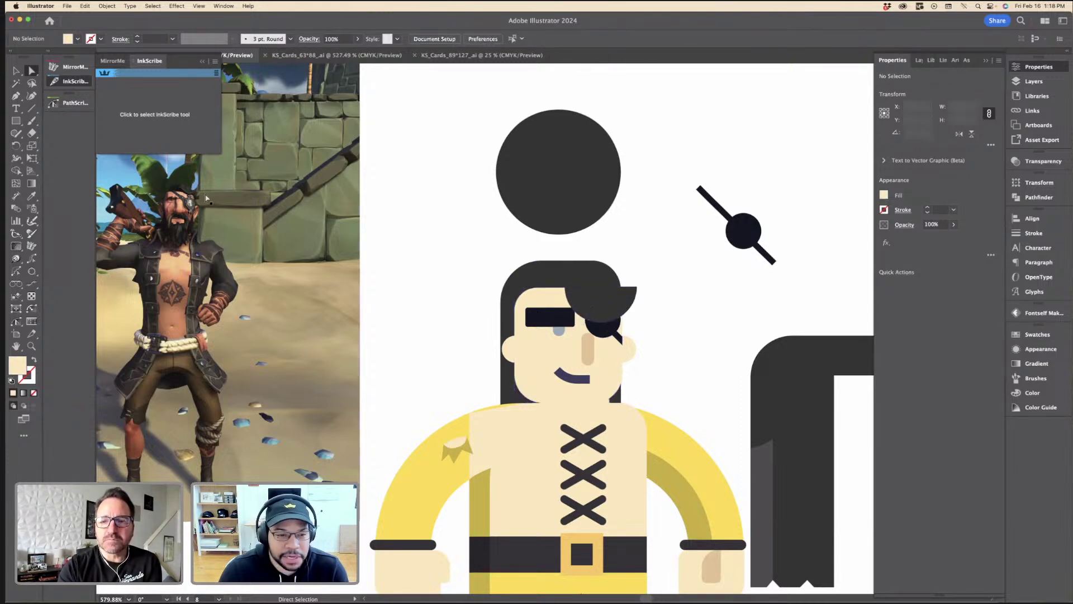
key("v")
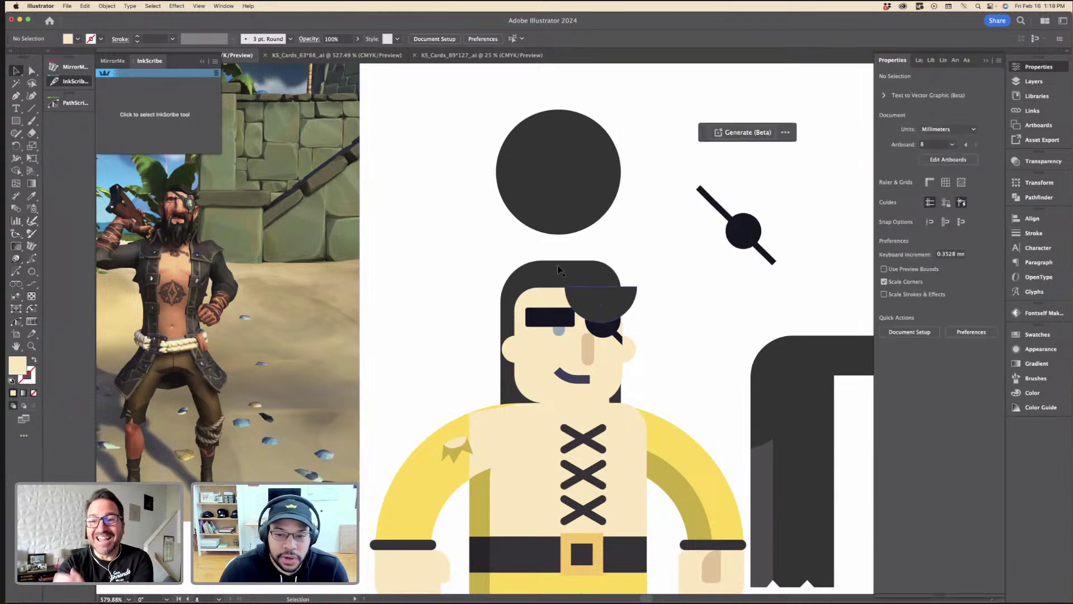
left_click(561, 313)
left_click(632, 257)
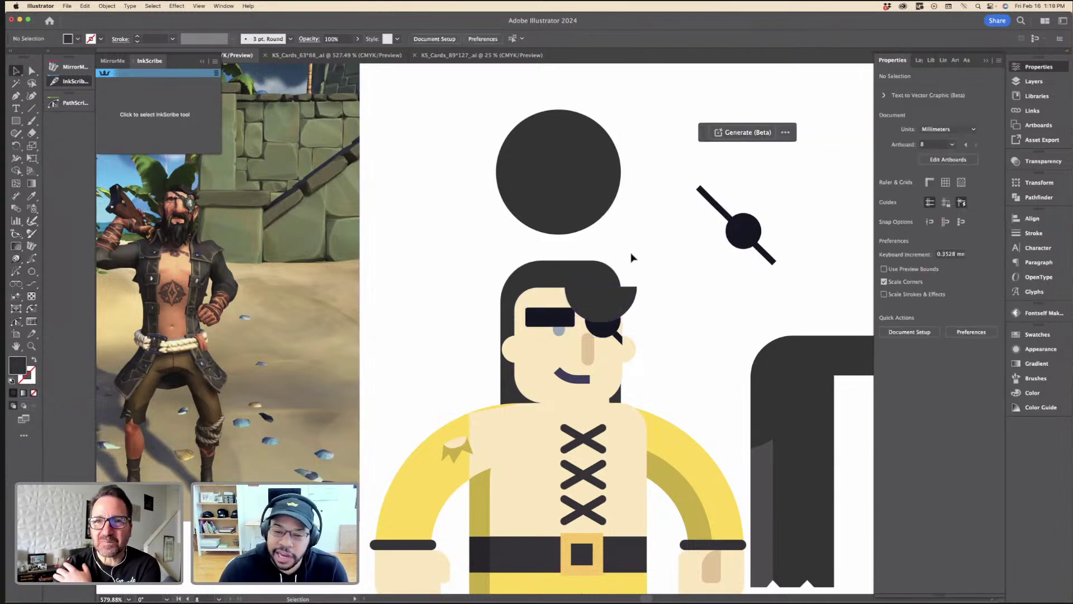
Step: Check the stroke colour of the character's smiling mouth
left_click(581, 378)
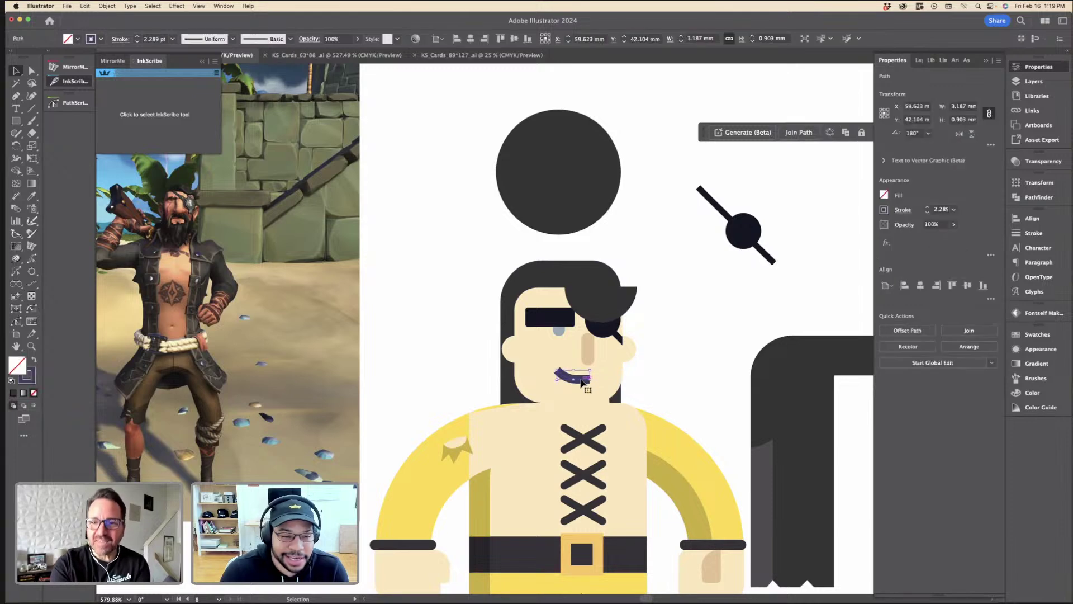
key("i")
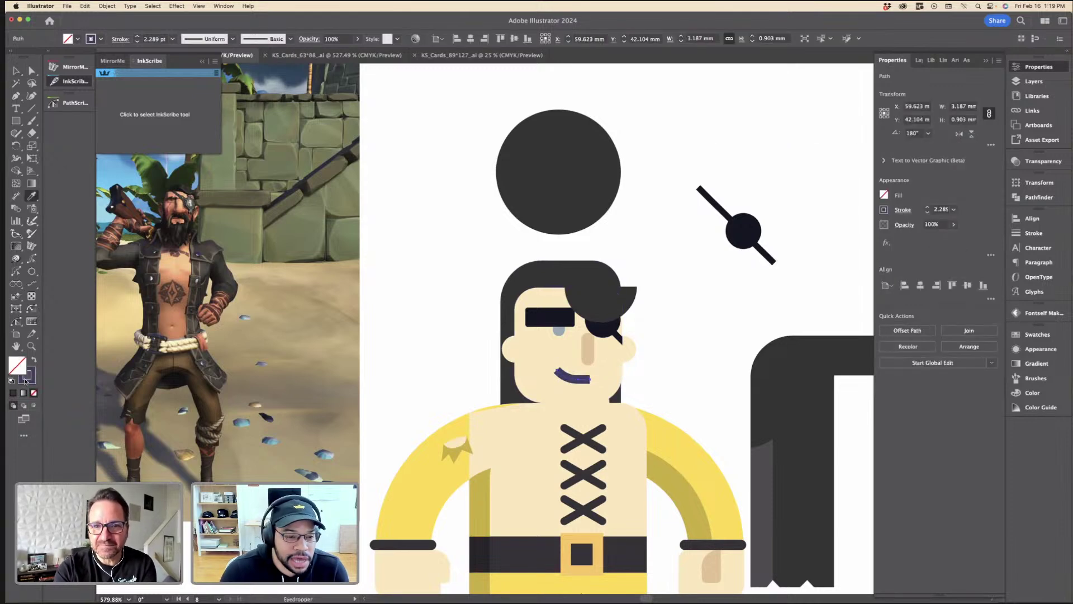
left_click(25, 381)
key("v")
left_click(367, 283)
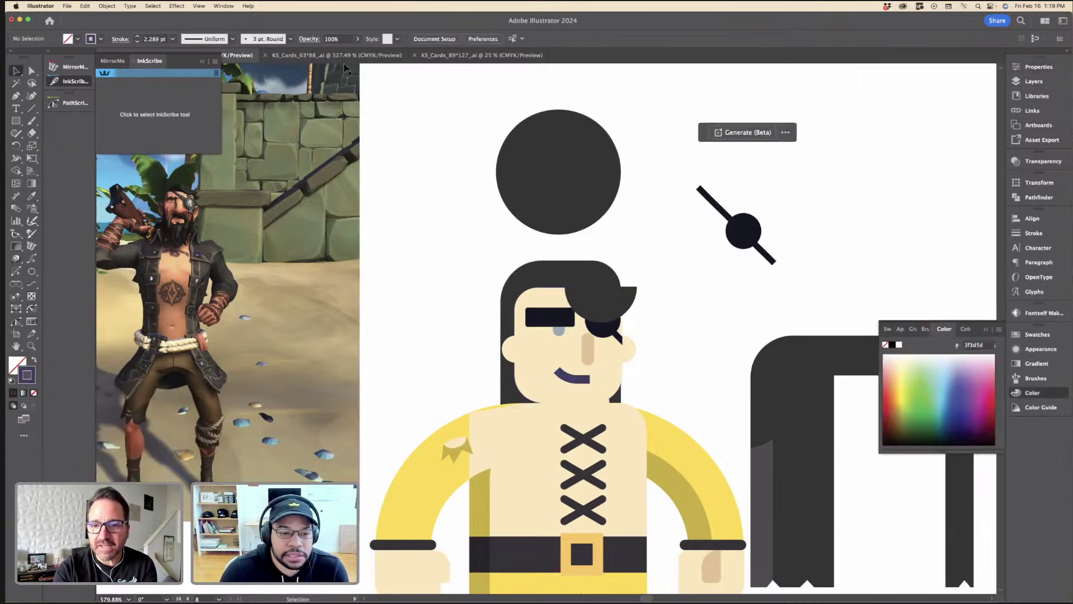
Step: Browse the card artboards in the KS_Cards_63*88 document to find the Blackbeard card's full-bearded pirate
left_click(345, 56)
key("super+minus")
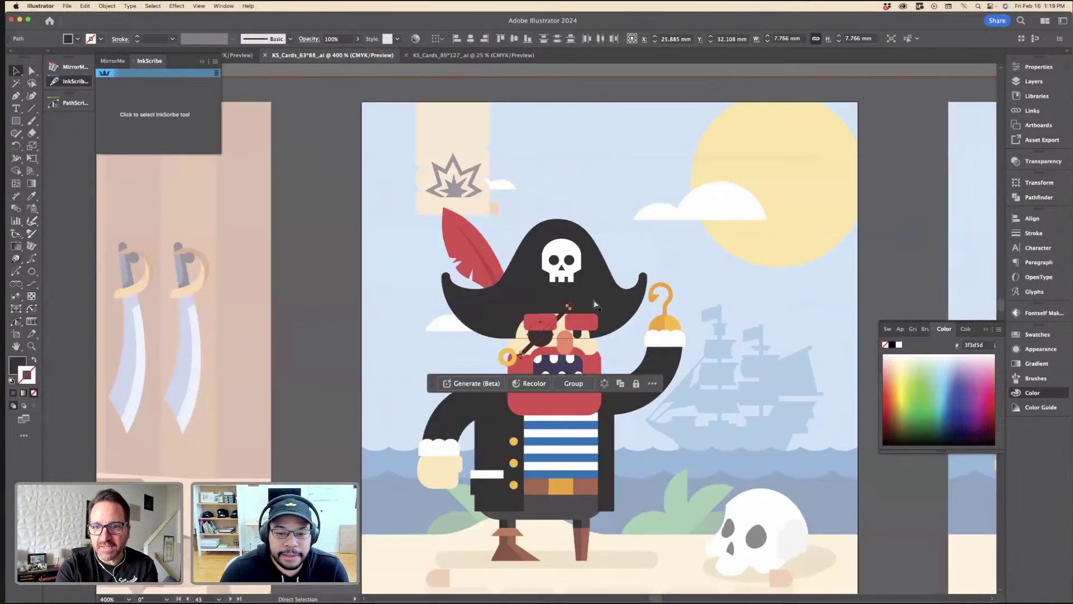
key("super+minus")
key("super+minus")
key("super+minus")
double_click(694, 270)
key("space")
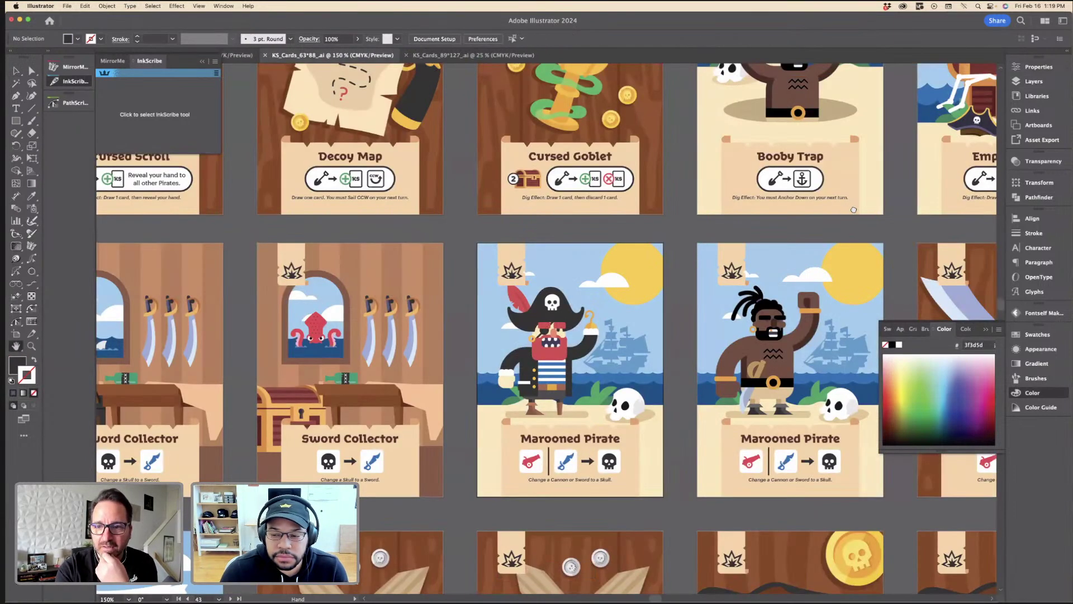
scroll(853, 210, "right", 15)
scroll(853, 209, "up", 2)
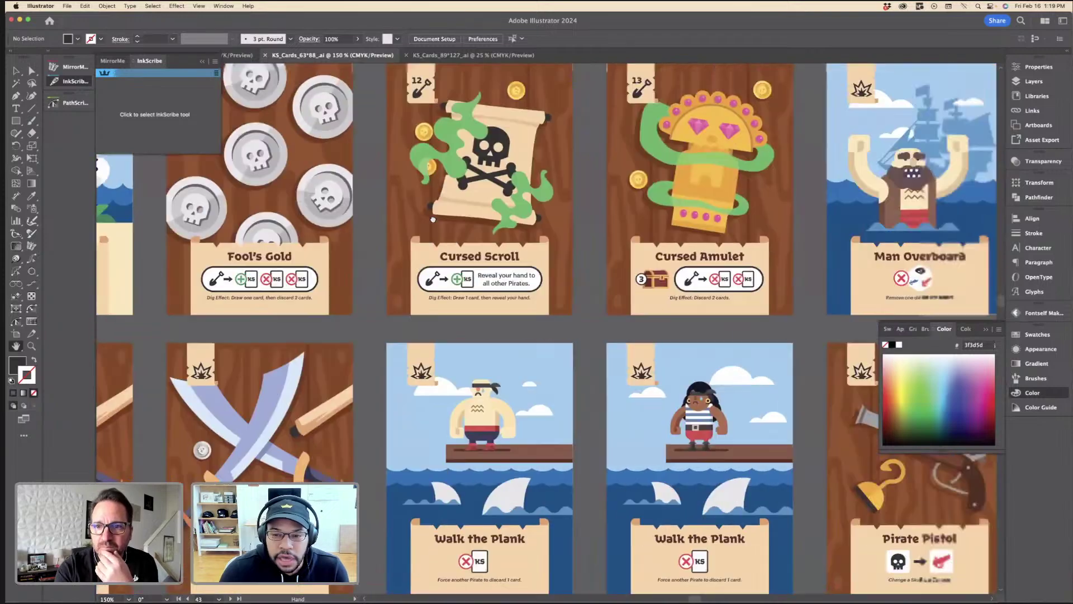
scroll(432, 219, "right", 15)
scroll(432, 220, "up", 2)
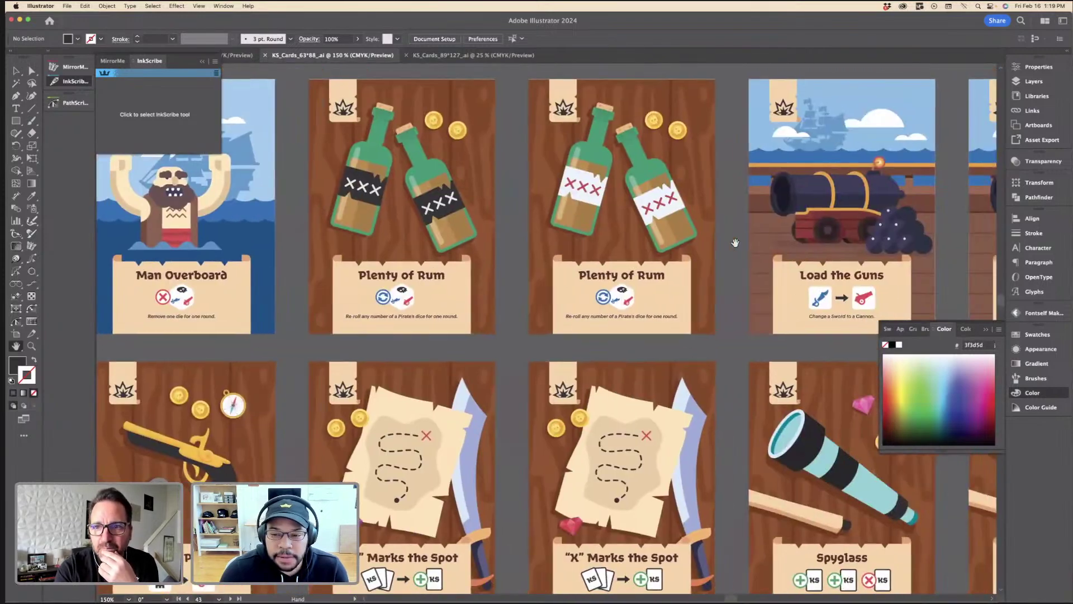
left_click_drag(735, 242, 344, 223)
left_click_drag(623, 348, 641, 263)
key("super+minus")
key("super+minus")
left_click_drag(514, 384, 527, 250)
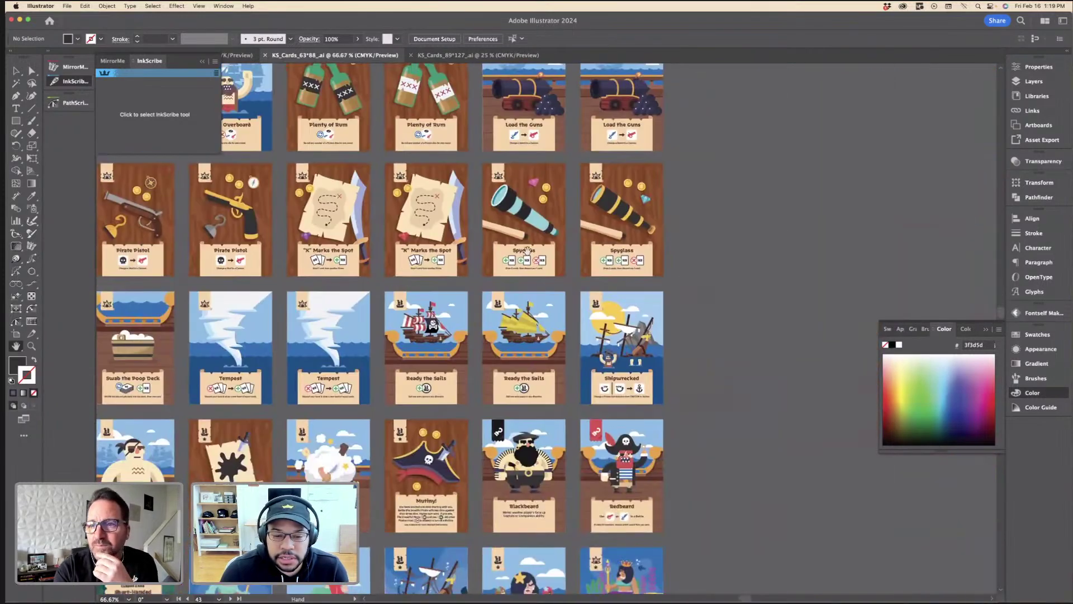
left_click(533, 457)
key("super+equal")
key("super+equal")
key("super+equal")
key("super+equal")
key("super+equal")
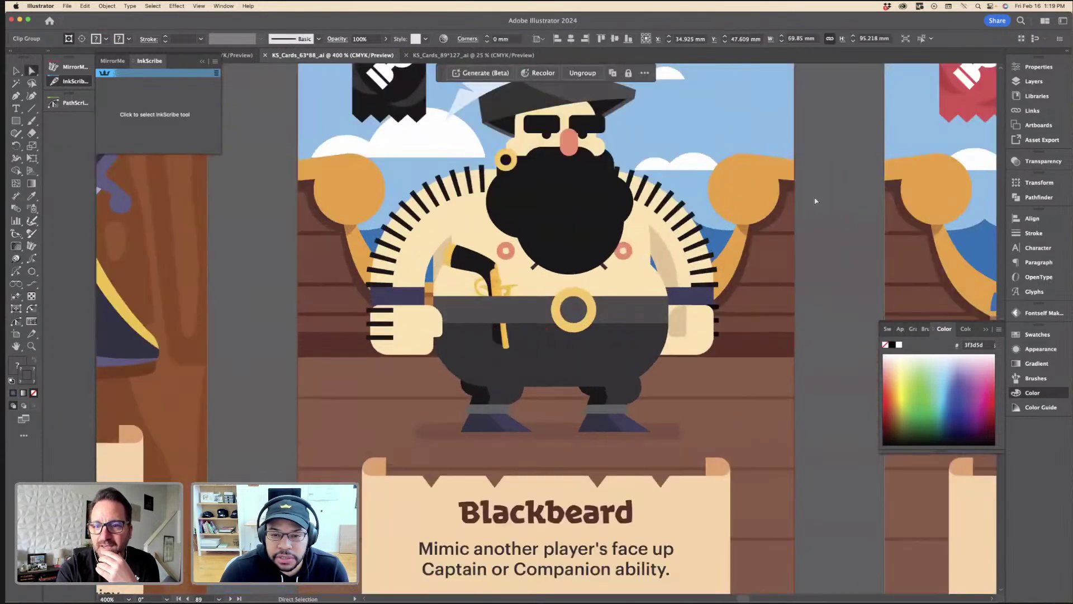
Step: Try to select the black beard shapes on the Blackbeard card and pull them away from his face
key("a")
left_click(814, 200)
left_click(612, 170)
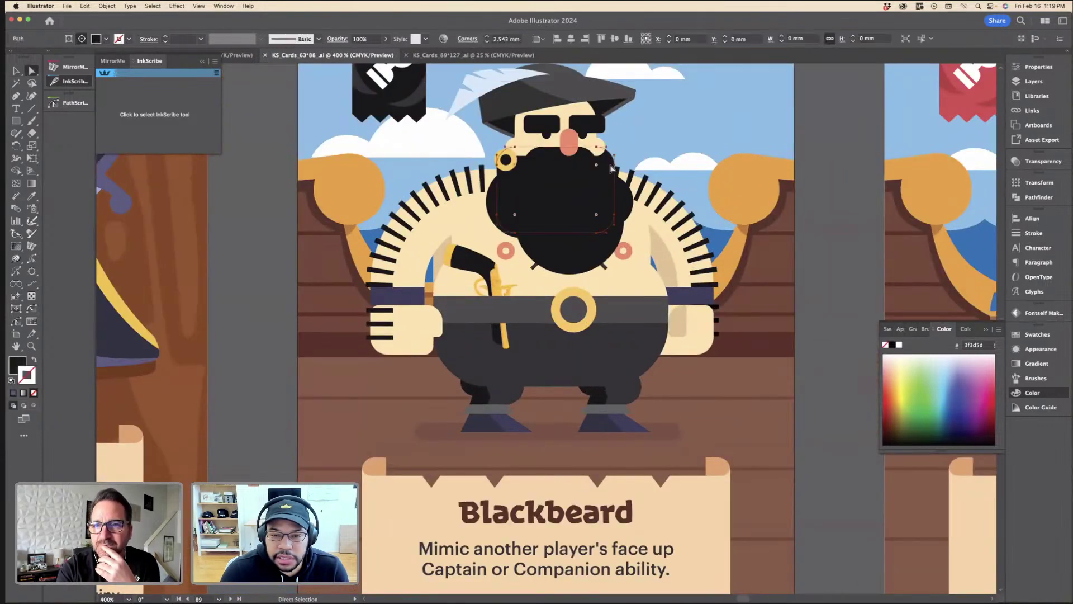
left_click(556, 178, "shift")
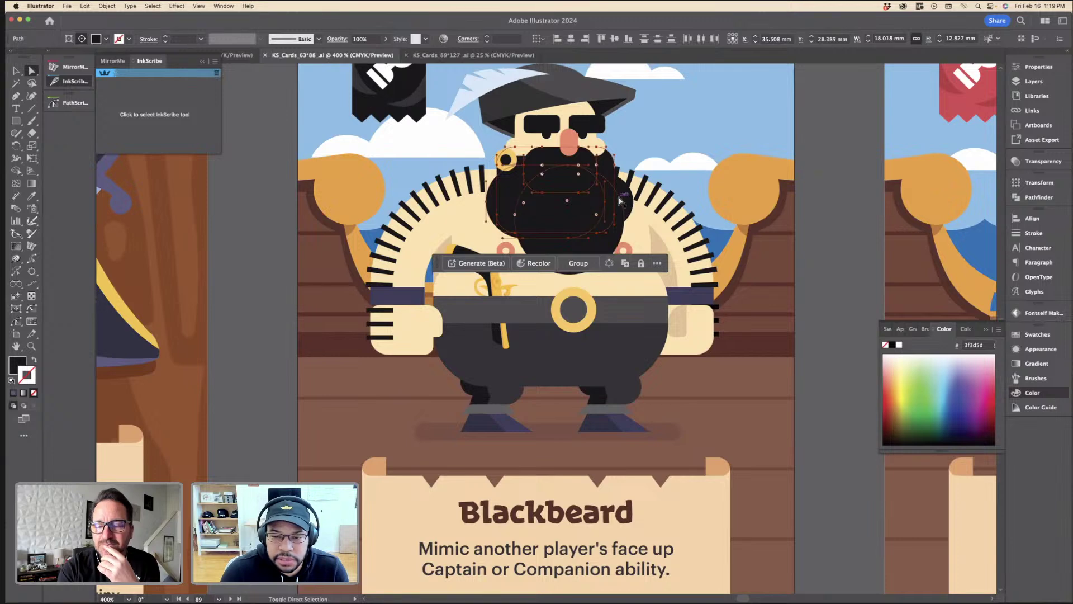
left_click(602, 243, "shift")
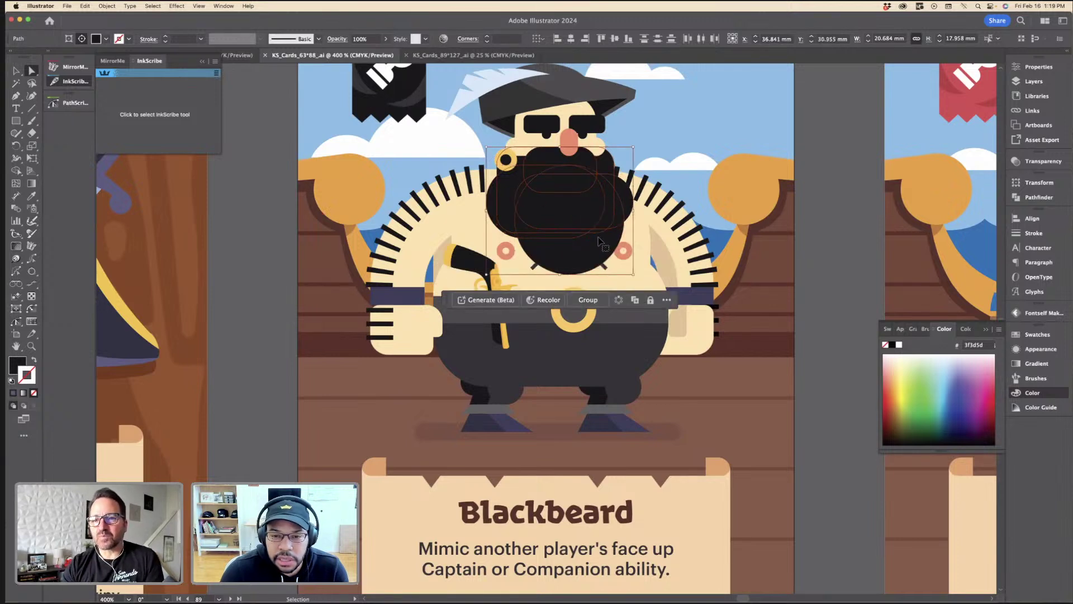
key("super+equal")
key("super+equal")
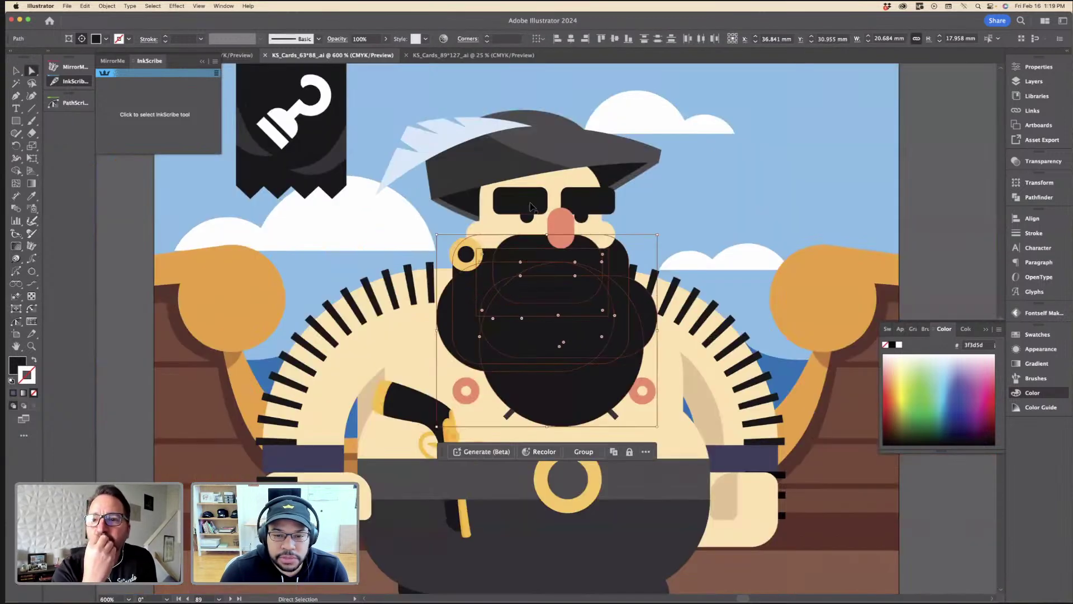
left_click_drag(426, 252, 356, 333)
key("super+z")
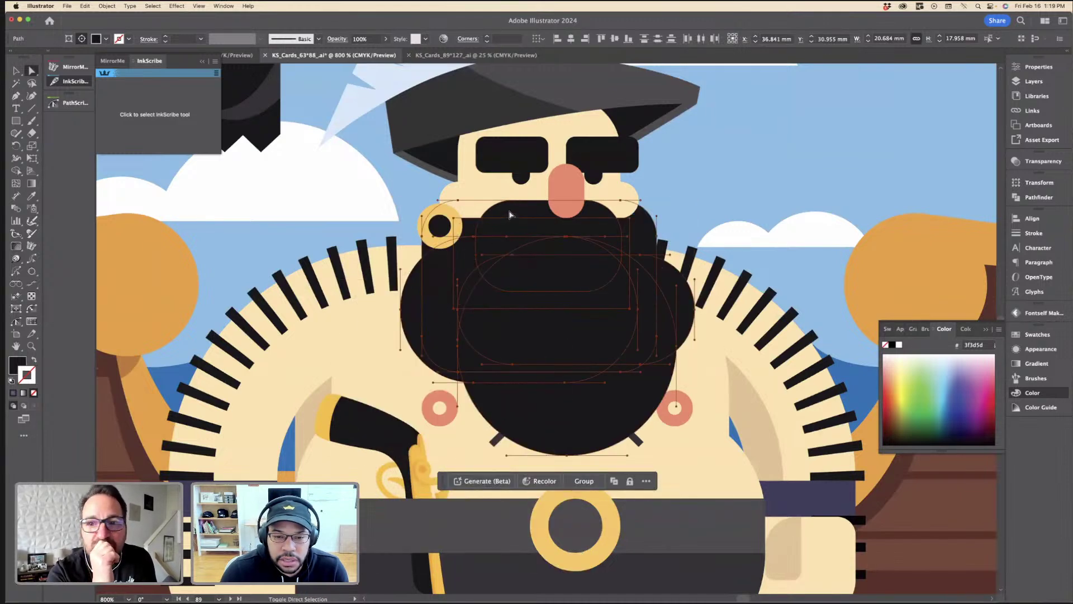
Step: Copy all the overlapping black shapes that form Blackbeard's beard, keeping the original beard on his card
left_click_drag(510, 214, 519, 332)
key("super+z")
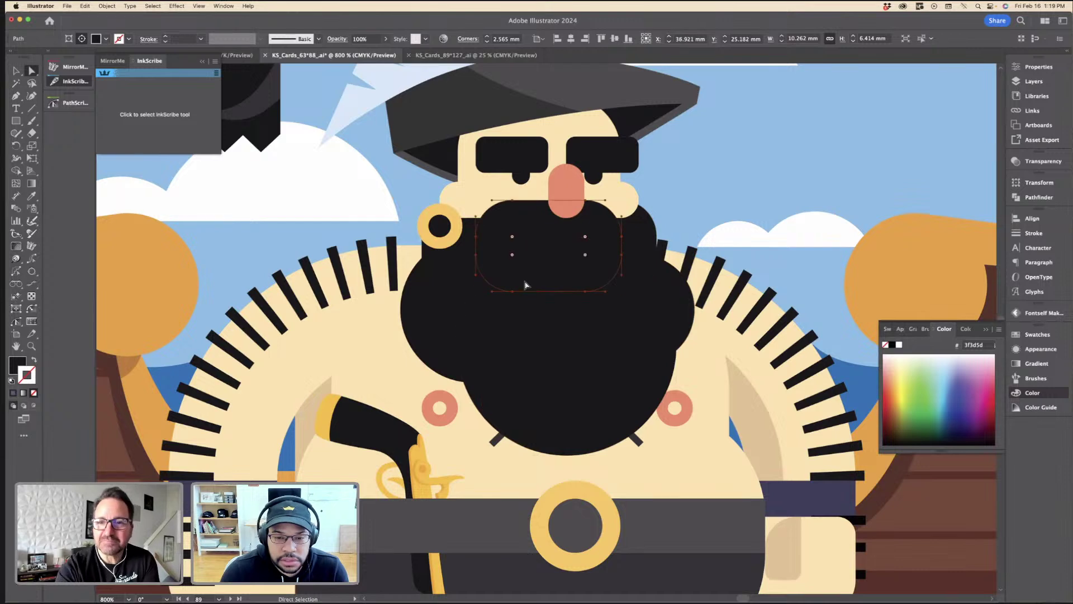
left_click(470, 237, "shift")
left_click(450, 259, "shift")
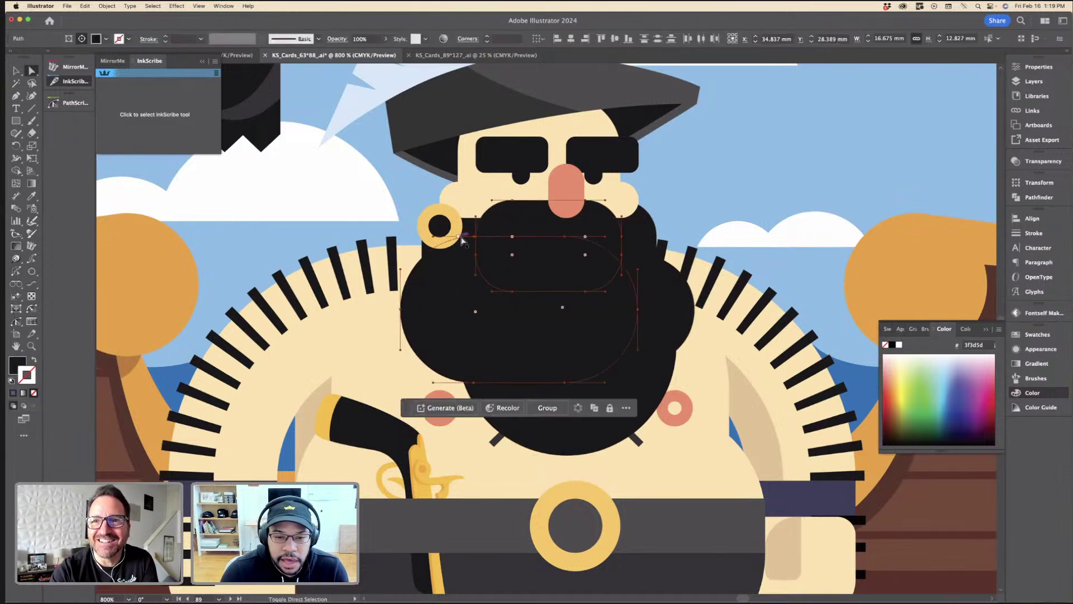
left_click(470, 229, "shift")
left_click(636, 223, "shift")
left_click(669, 279, "shift")
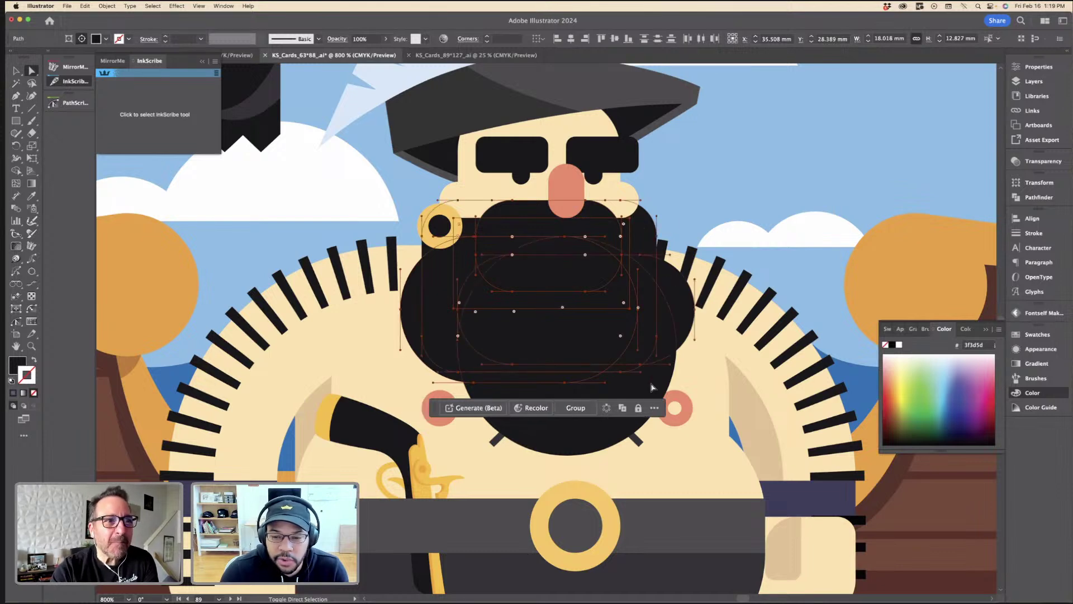
left_click(644, 392, "shift")
left_click(494, 331, "shift")
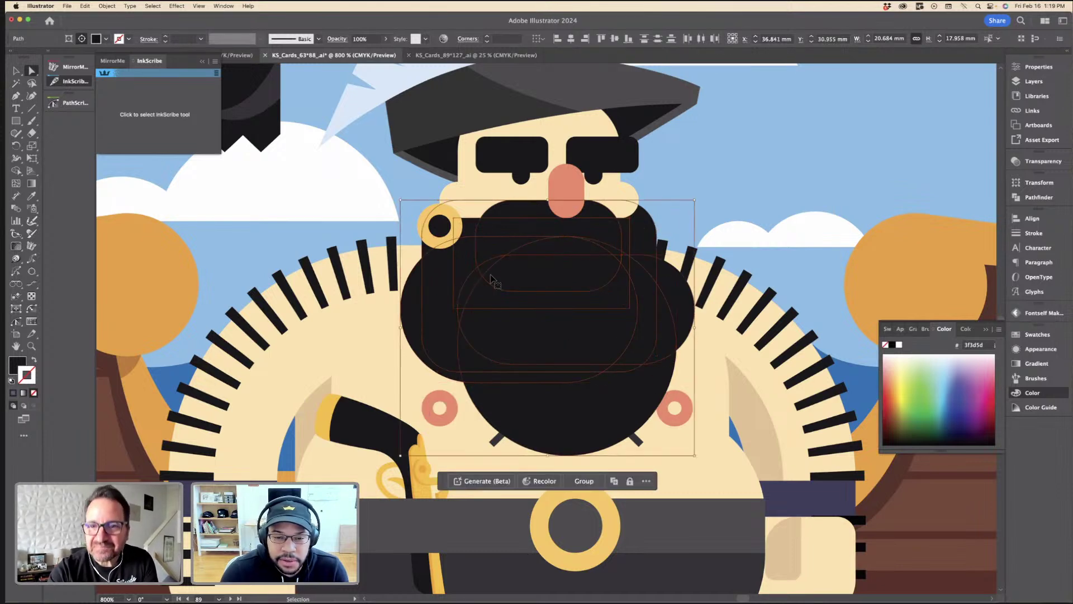
key("super+x")
key("super+z")
key("v")
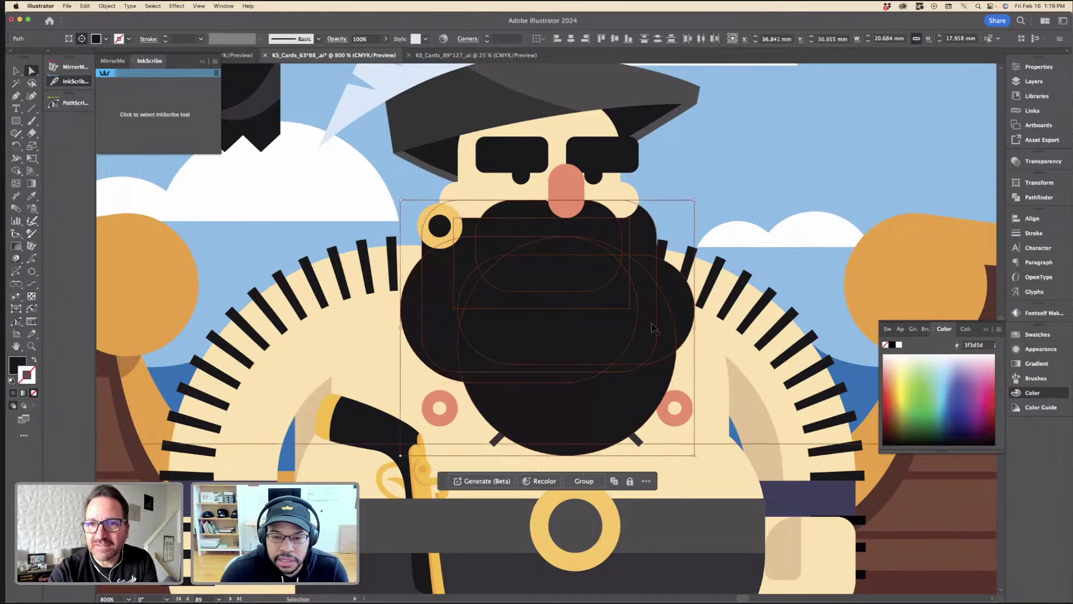
key("super+minus")
key("super+minus")
left_click(246, 286)
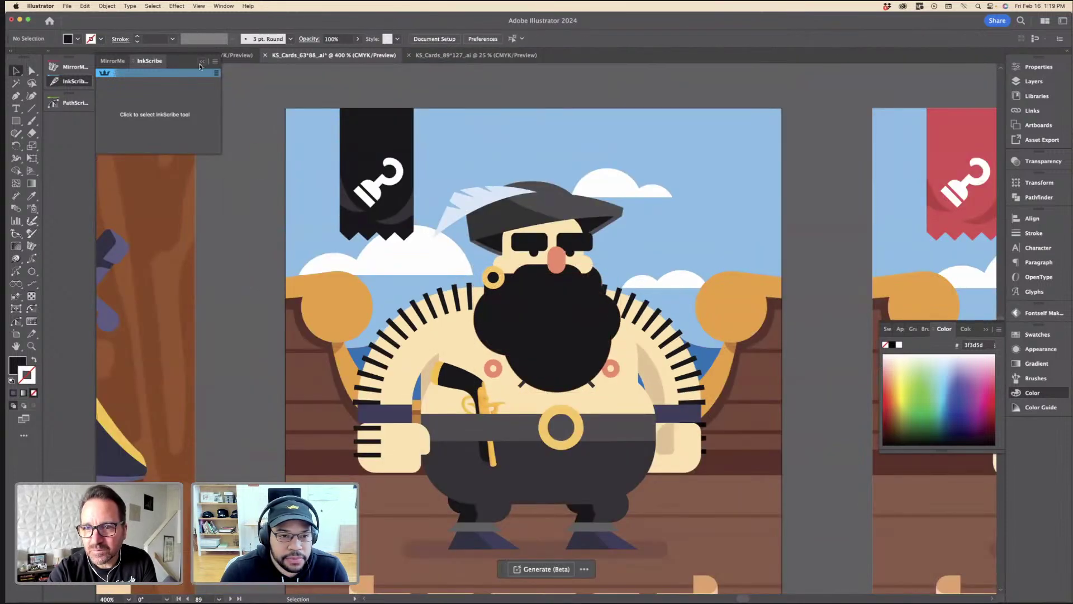
Step: Paste the beard shapes into the KS_CustomCard_Luna document and place them beside the character, above the loose hair piece
left_click(176, 54)
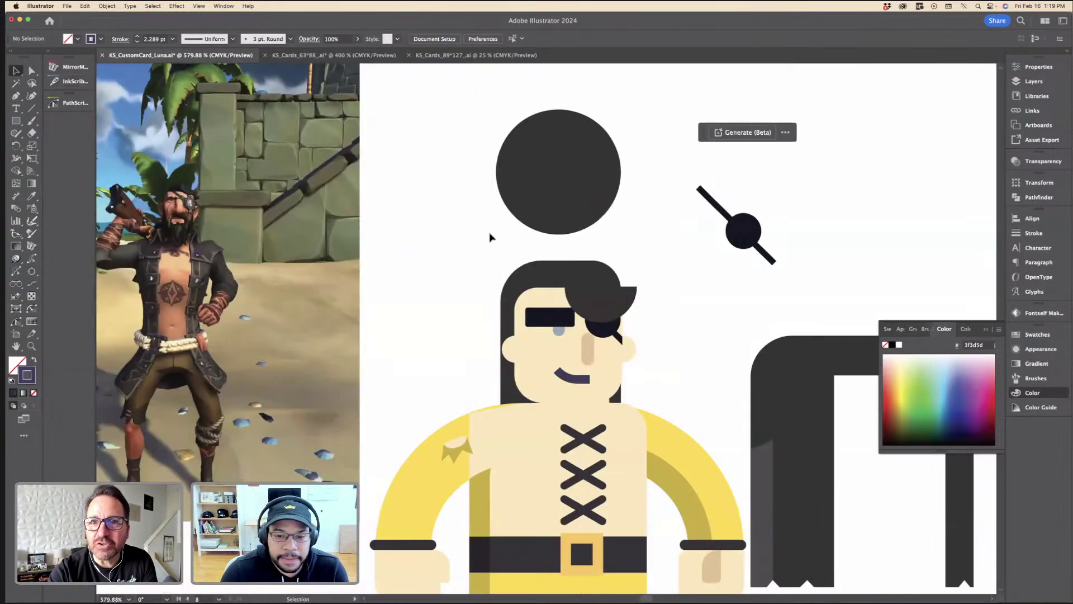
key("super+v")
left_click_drag(548, 237, 868, 85)
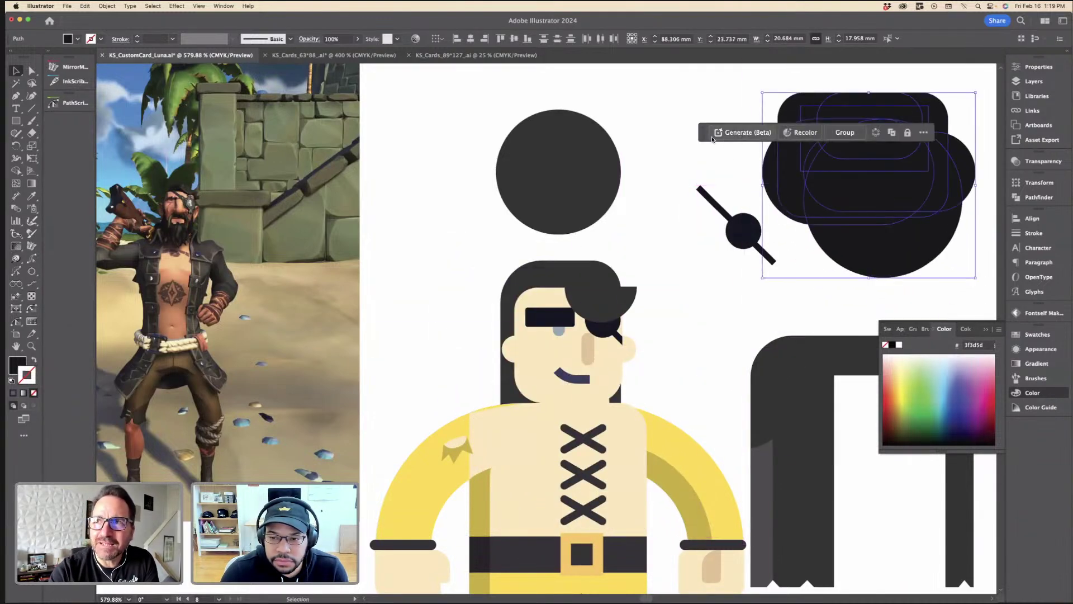
left_click(716, 120)
left_click_drag(704, 132, 911, 556)
Step: Try to place the beard's large rounded rectangle over the character's lower face
left_click(793, 118)
left_click_drag(794, 117, 528, 357)
key("super+z")
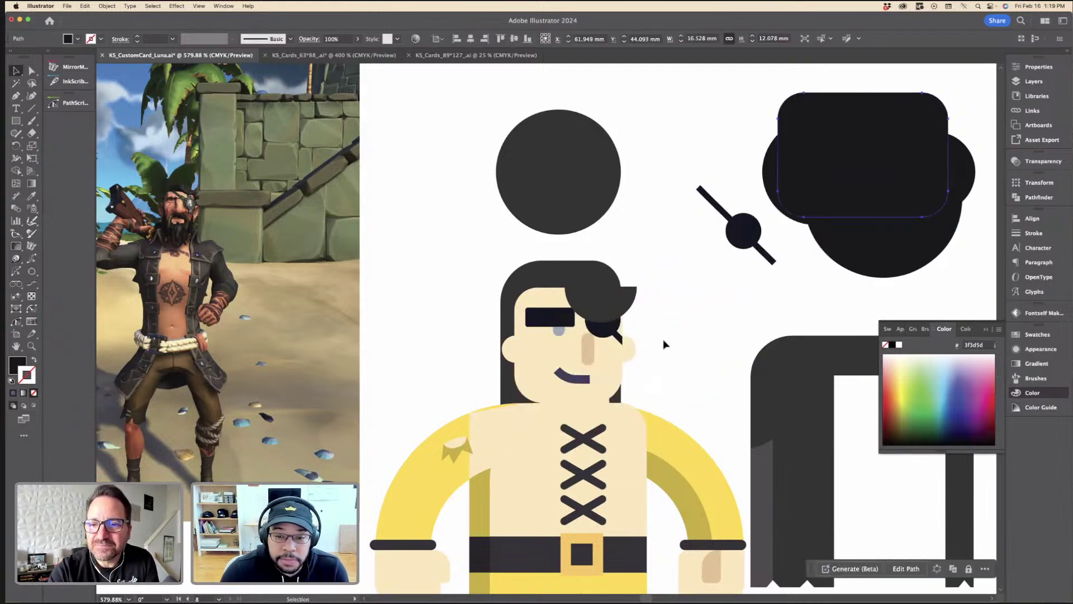
Step: Draw a black rectangle about 9.2 × 8.5 mm over the character's lower face and neck as a new beard
left_click(720, 276)
key("super+equal")
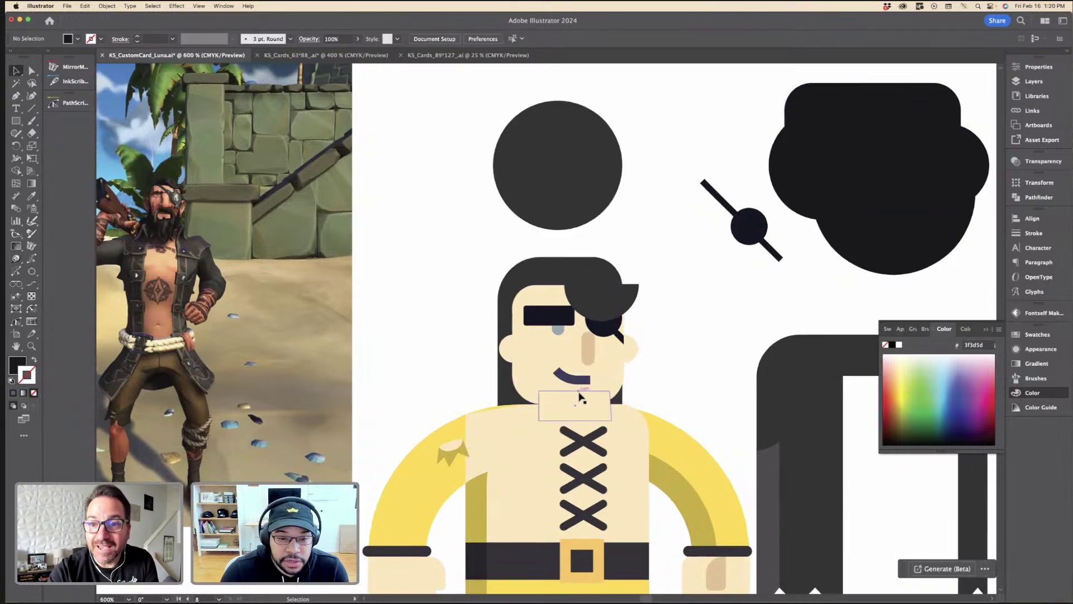
left_click(59, 80)
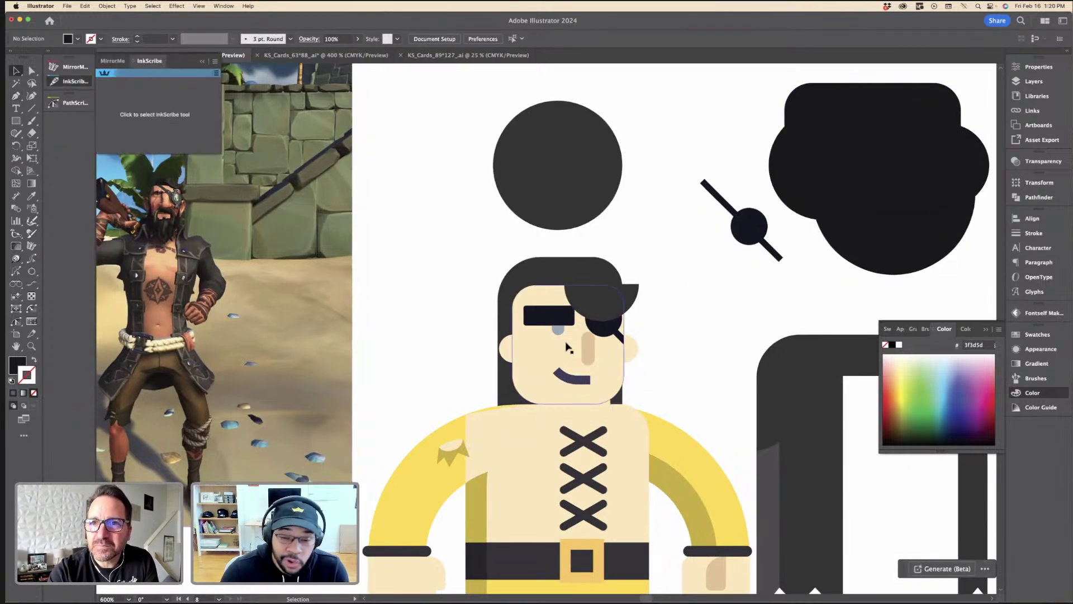
left_click(17, 121)
left_click_drag(527, 360, 625, 450)
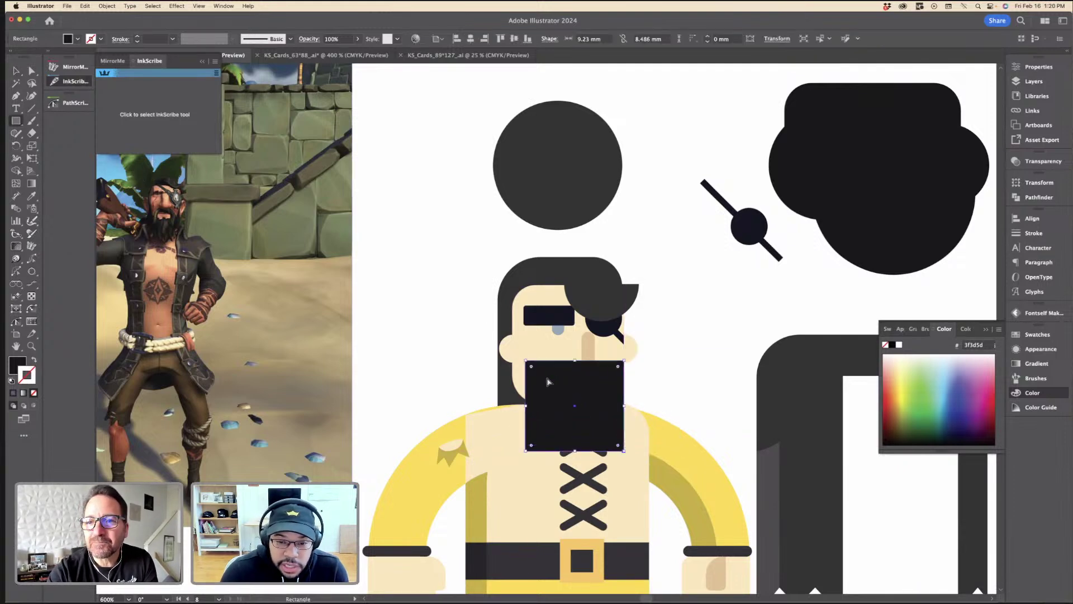
Step: Round all corners of the black beard rectangle to about 1.25 mm
key("a")
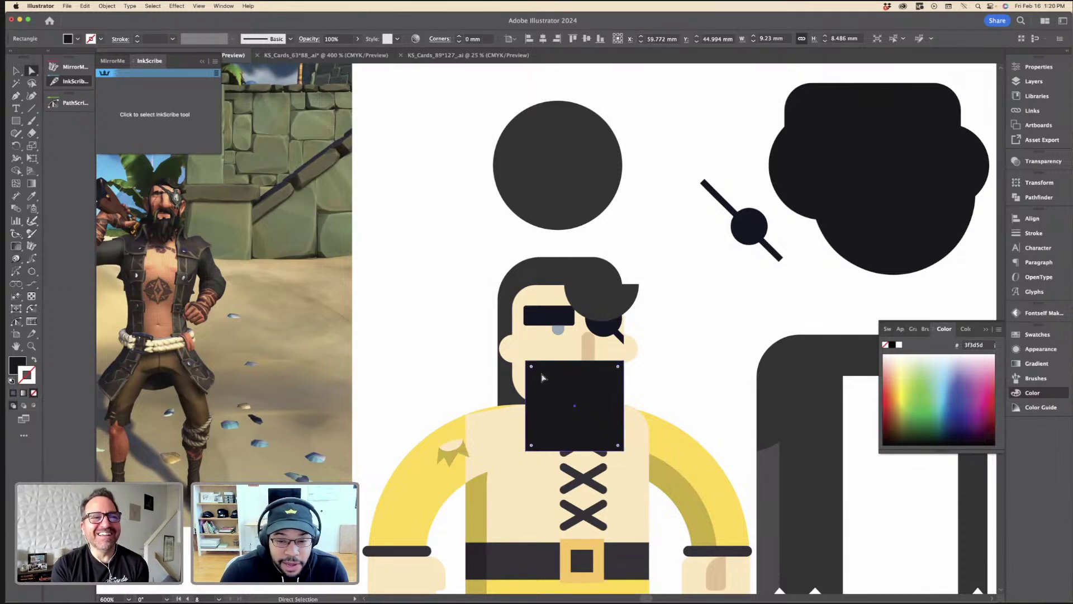
left_click_drag(534, 372, 538, 374)
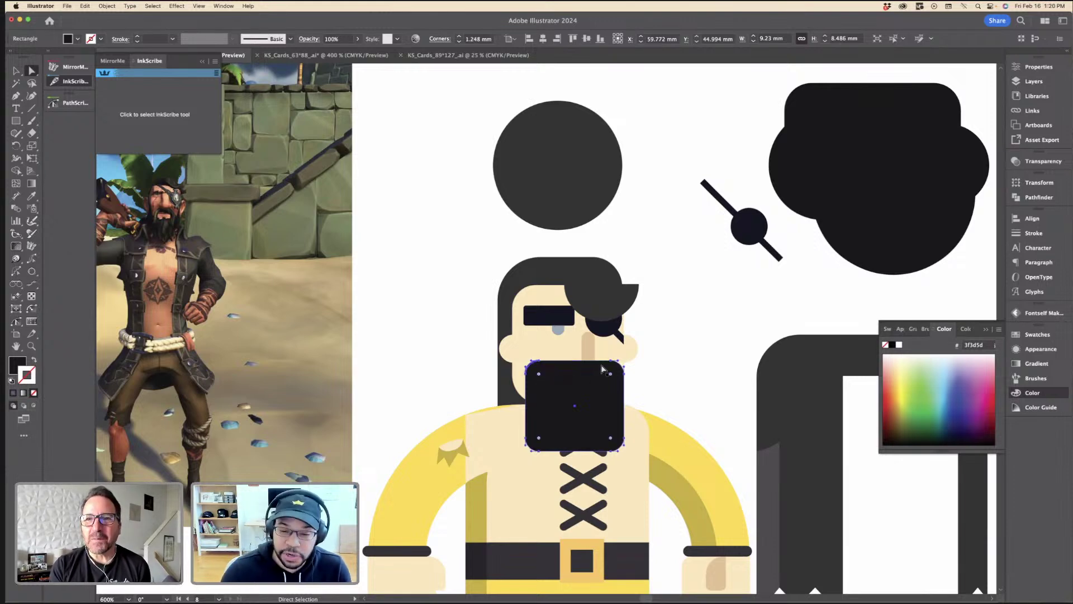
key("v")
left_click(539, 387)
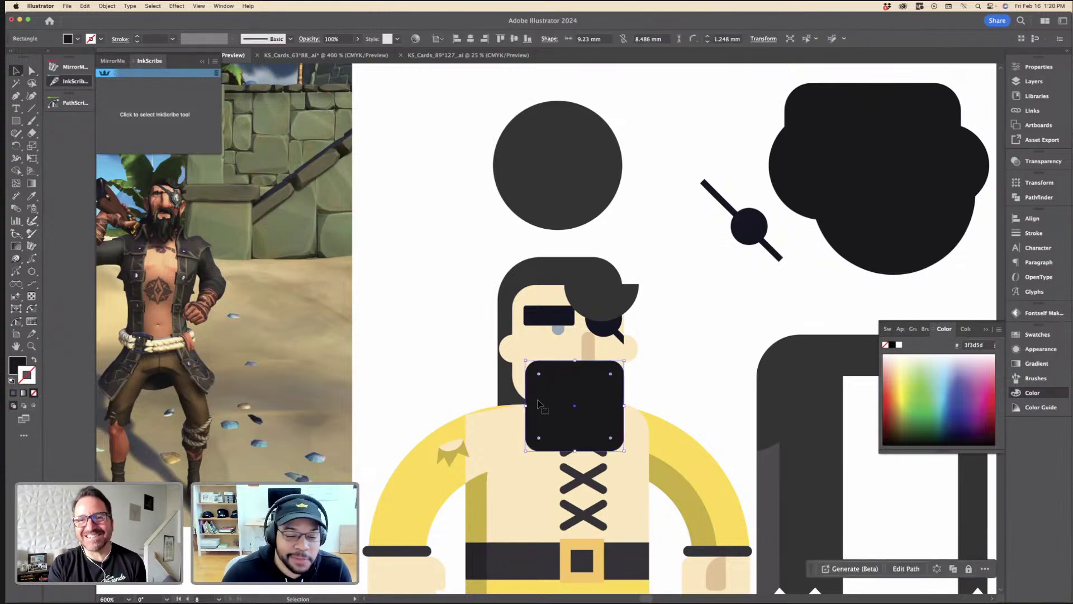
left_click(441, 277)
Step: Draw a vertical strip about 0.96 × 10.7 mm between the ear and face, filled with the sampled dark hair colour
left_click(20, 121)
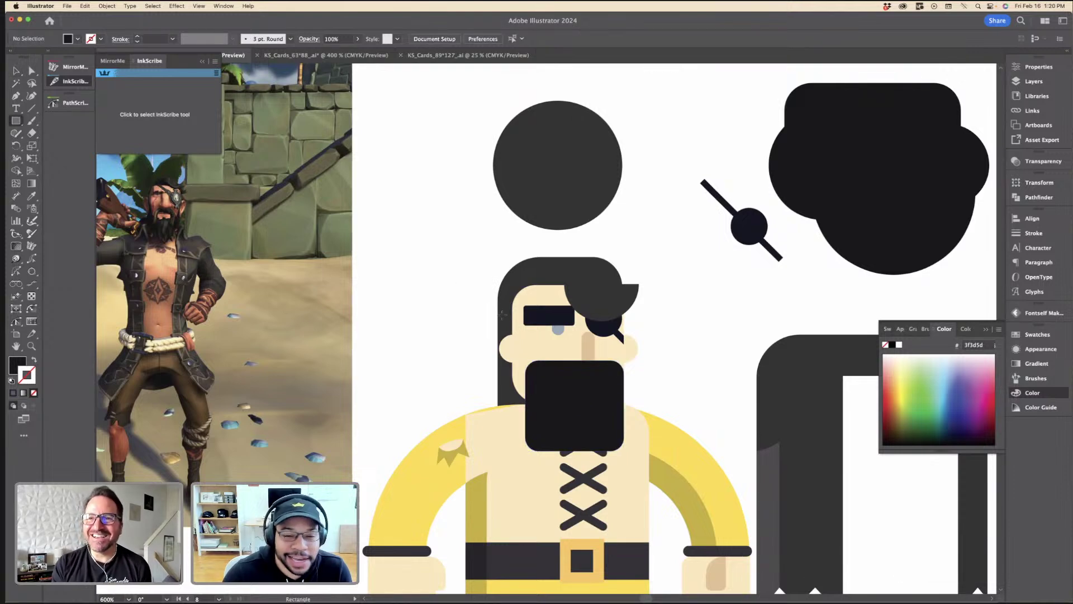
left_click_drag(520, 288, 509, 414)
key("i")
left_click(532, 286)
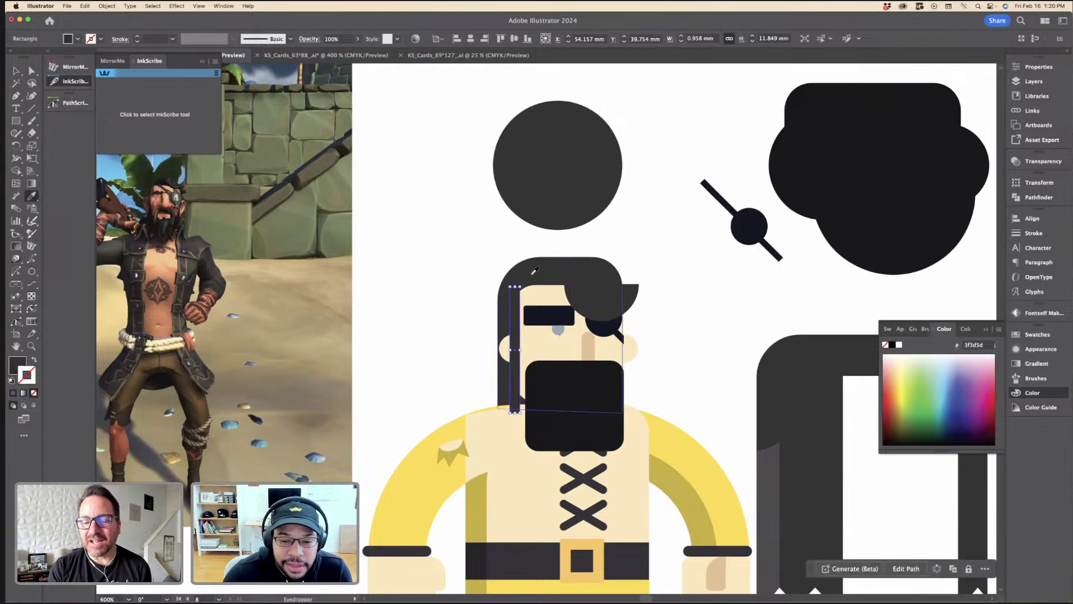
key("v")
left_click(480, 404)
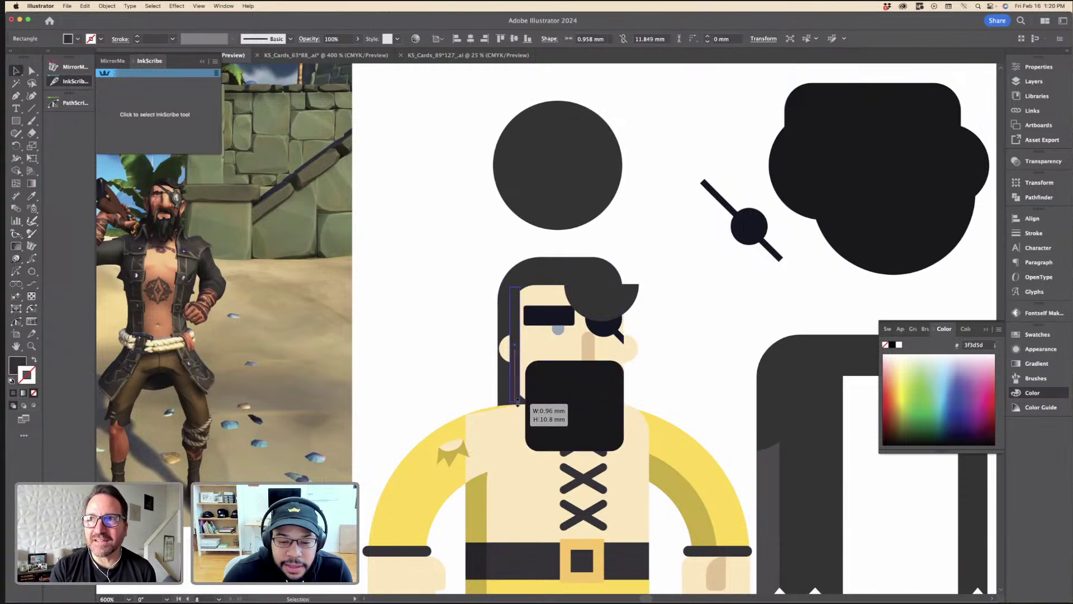
Step: Try to slant the hair strip by shifting its top anchor points up and toward the back of the head
key("a")
left_click(515, 301)
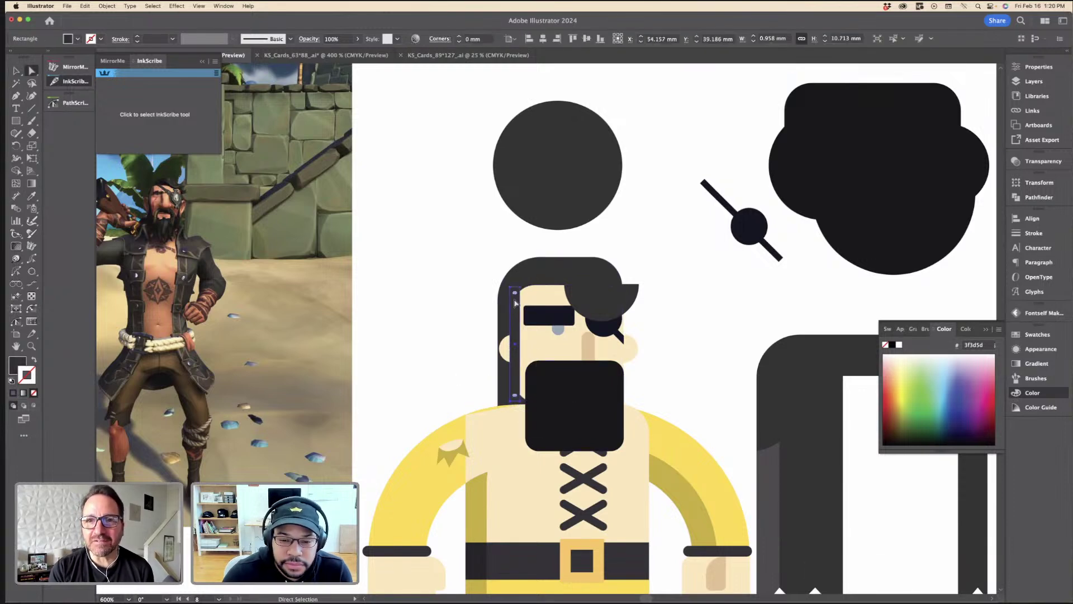
left_click(520, 287)
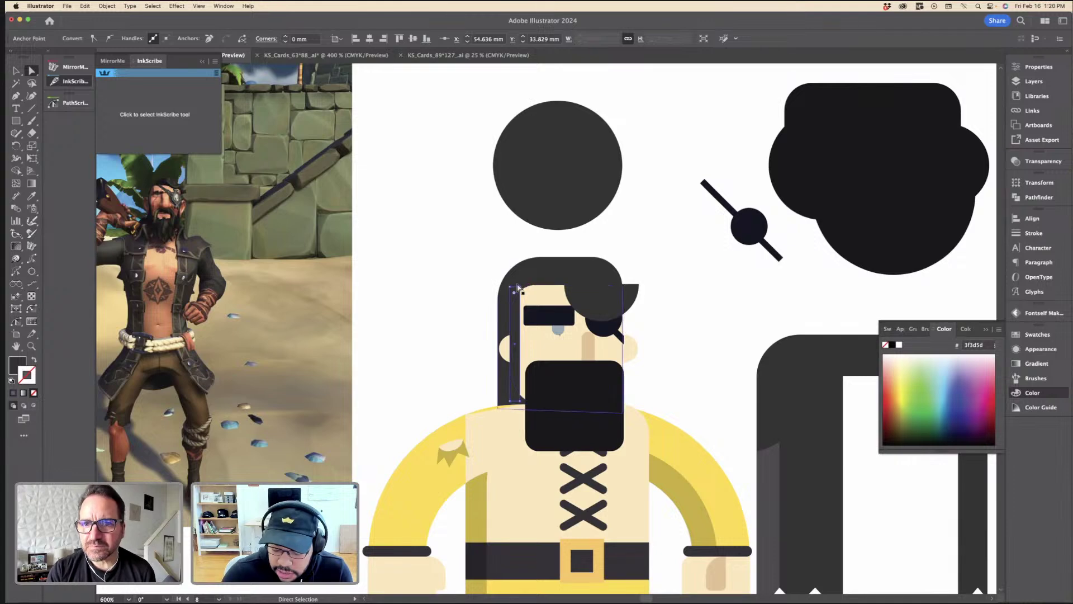
key("v")
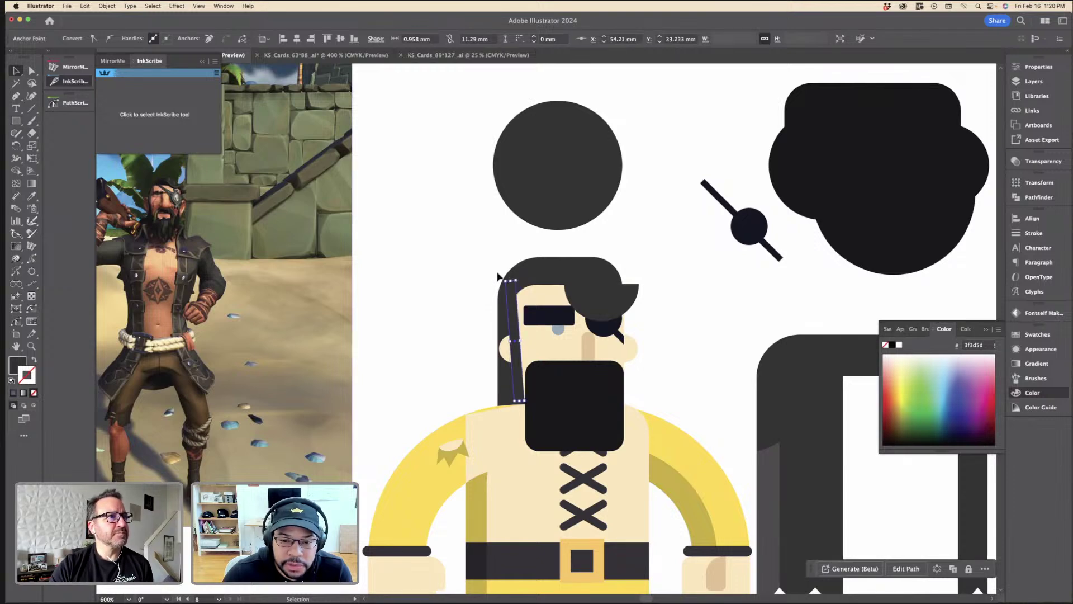
left_click(490, 277)
Step: Add a horizontal hair bar across the top of the forehead and unite it with the vertical strip
left_click_drag(516, 292, 605, 287)
left_click(517, 303, "shift")
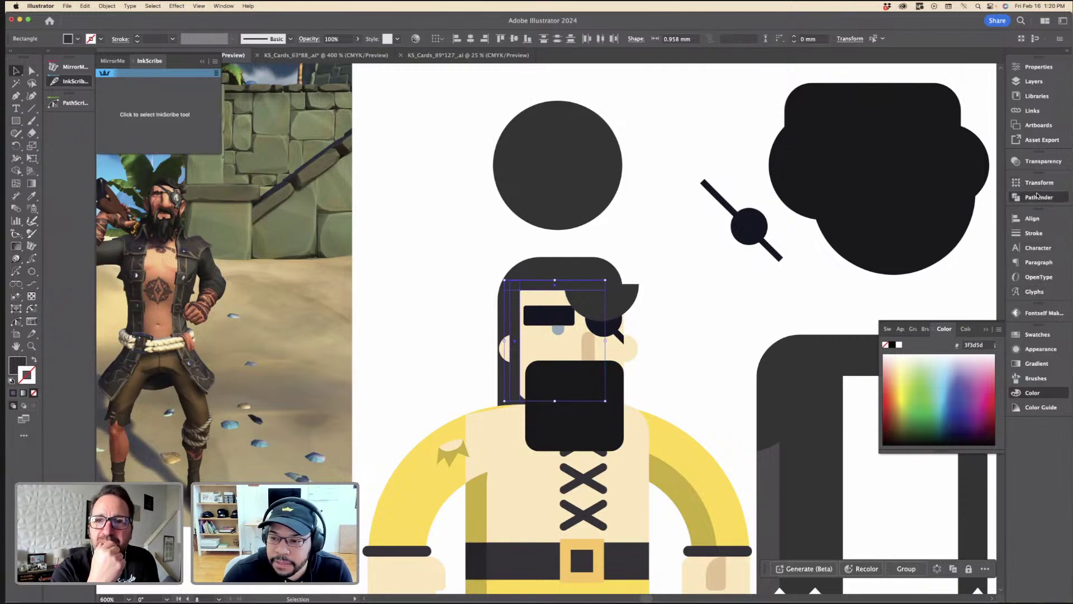
left_click(1039, 197)
left_click(910, 231)
Step: Slightly round the inner corner of the united hair shape where it frames the forehead
key("a")
left_click(558, 284)
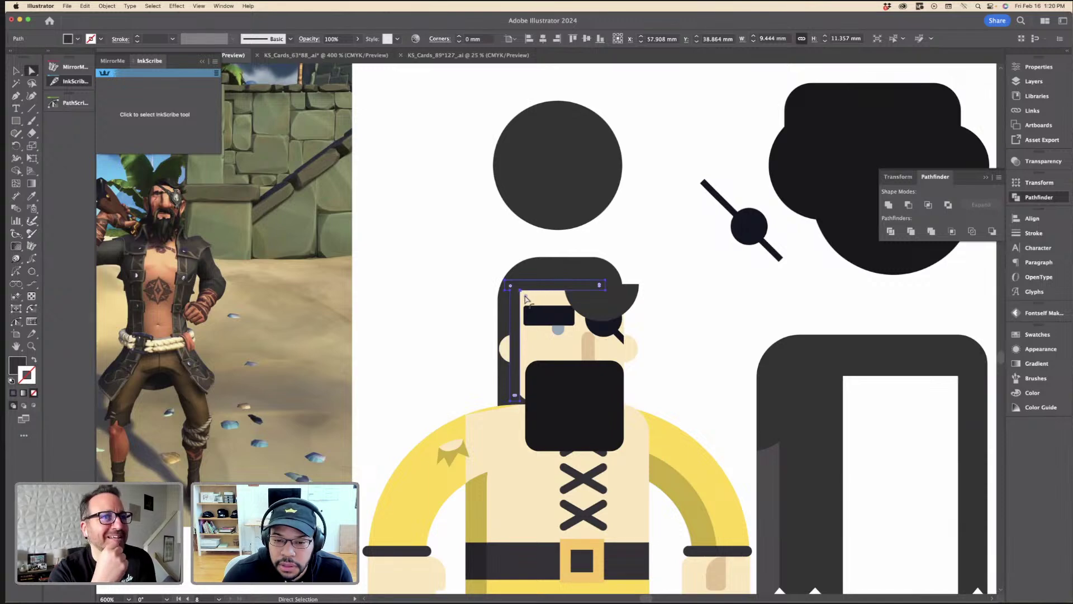
left_click_drag(525, 297, 531, 297)
left_click(450, 283)
key("v")
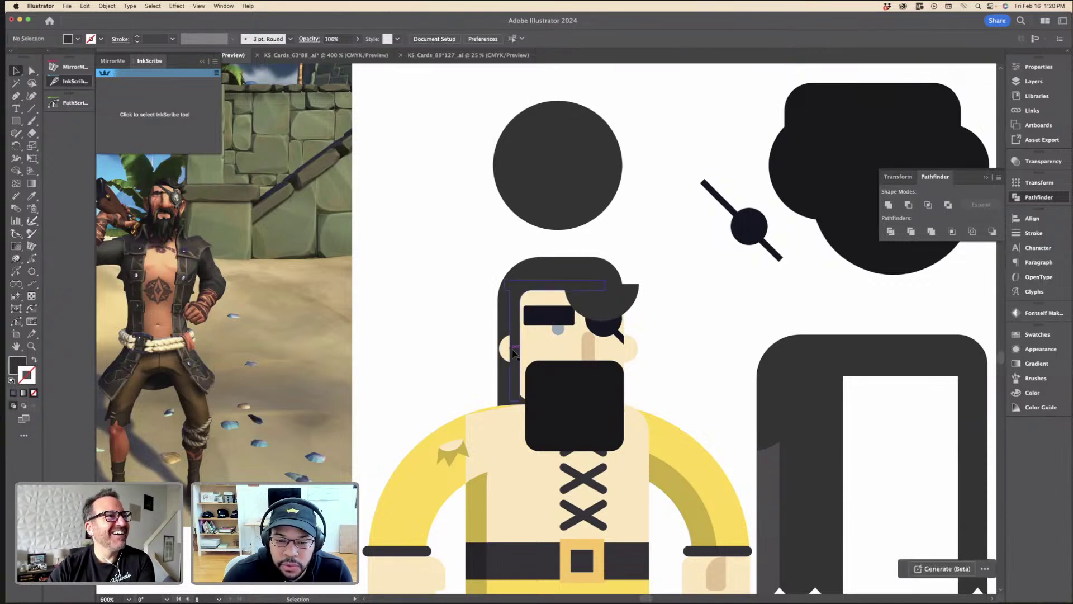
Step: Offset the beard rectangle's path by -3 mm and fill the inner rectangle with the sampled skin colour
left_click(570, 417)
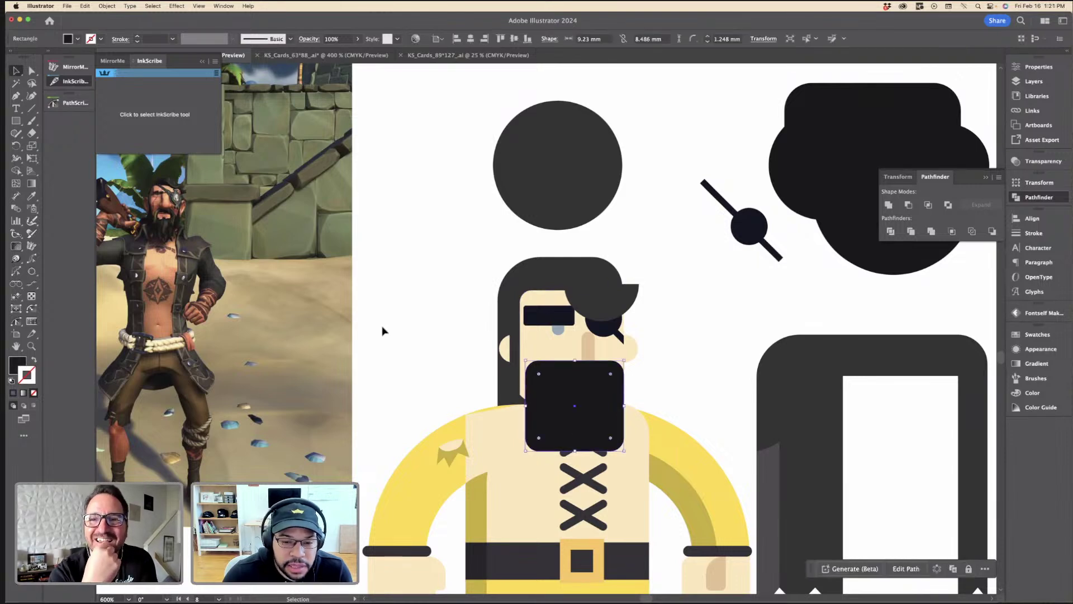
left_click(383, 328)
left_click(569, 405)
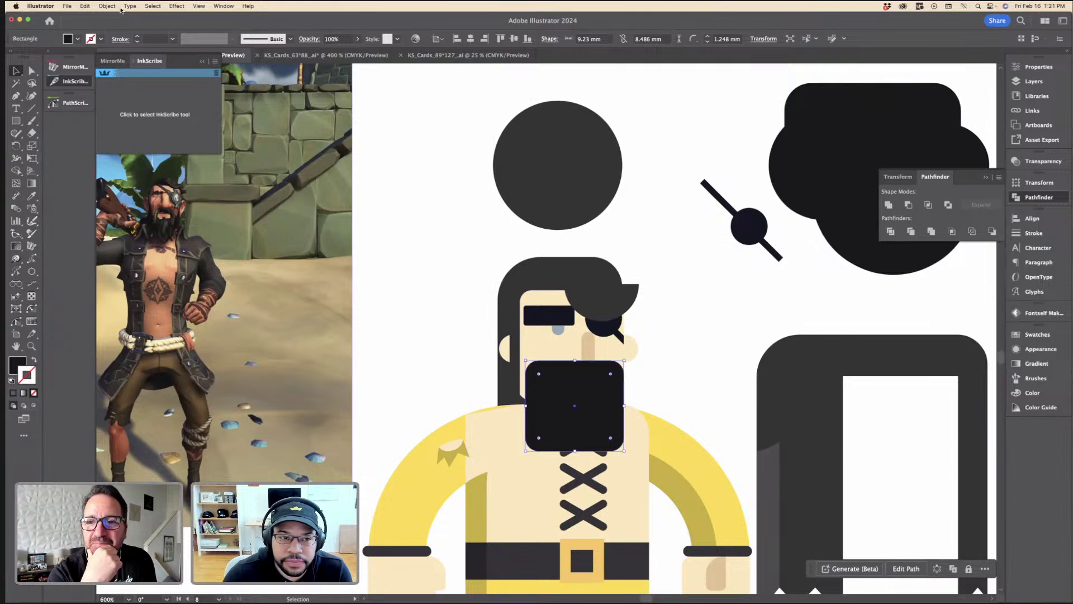
left_click(108, 6)
mouse_move(154, 249)
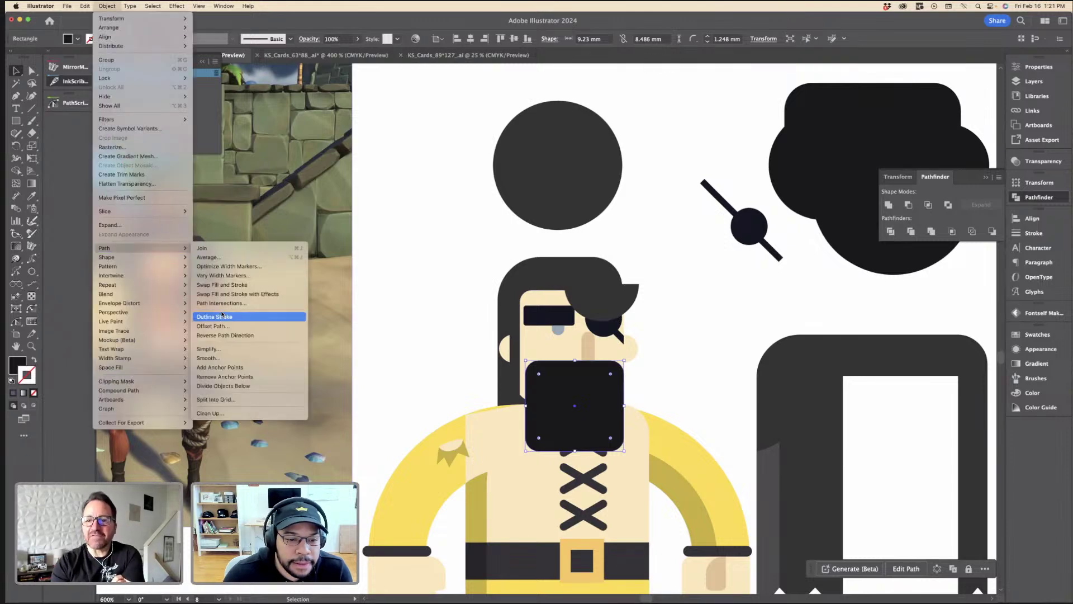
left_click(214, 326)
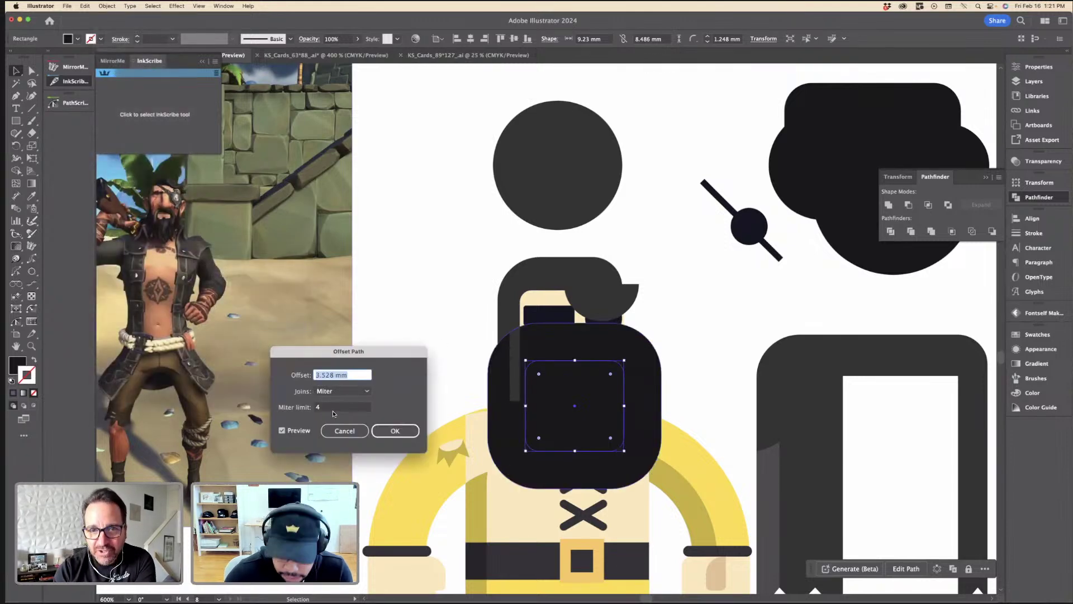
type("-2")
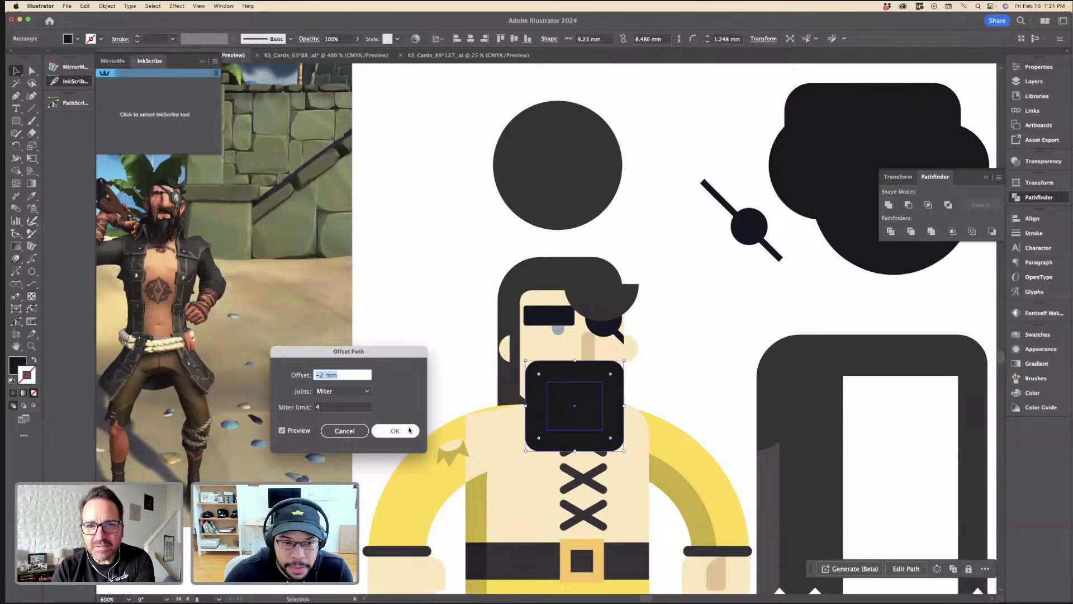
key("Down")
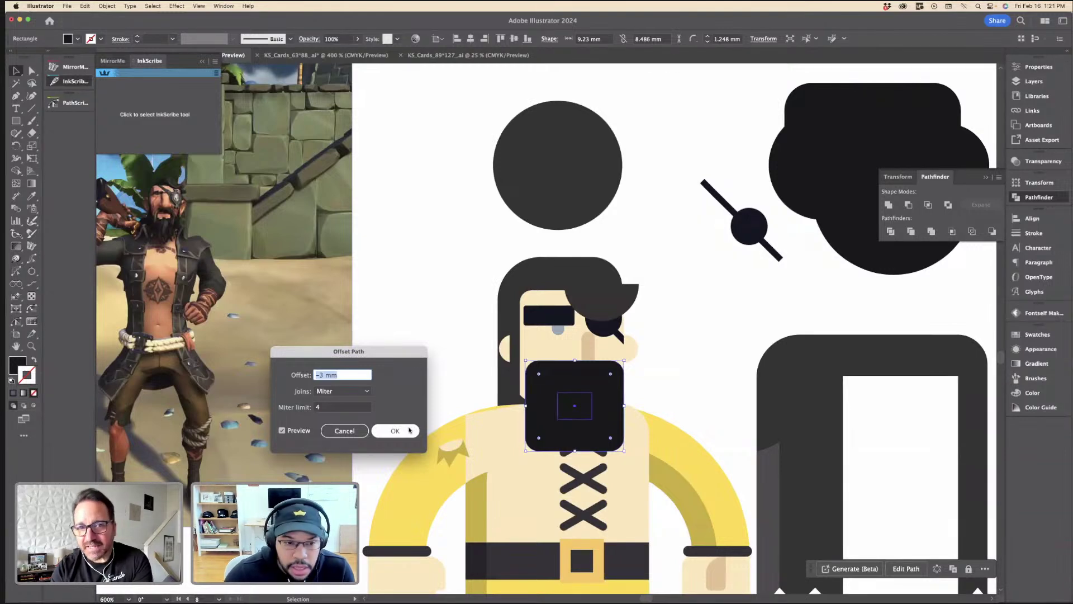
left_click(409, 430)
key("i")
left_click(560, 345)
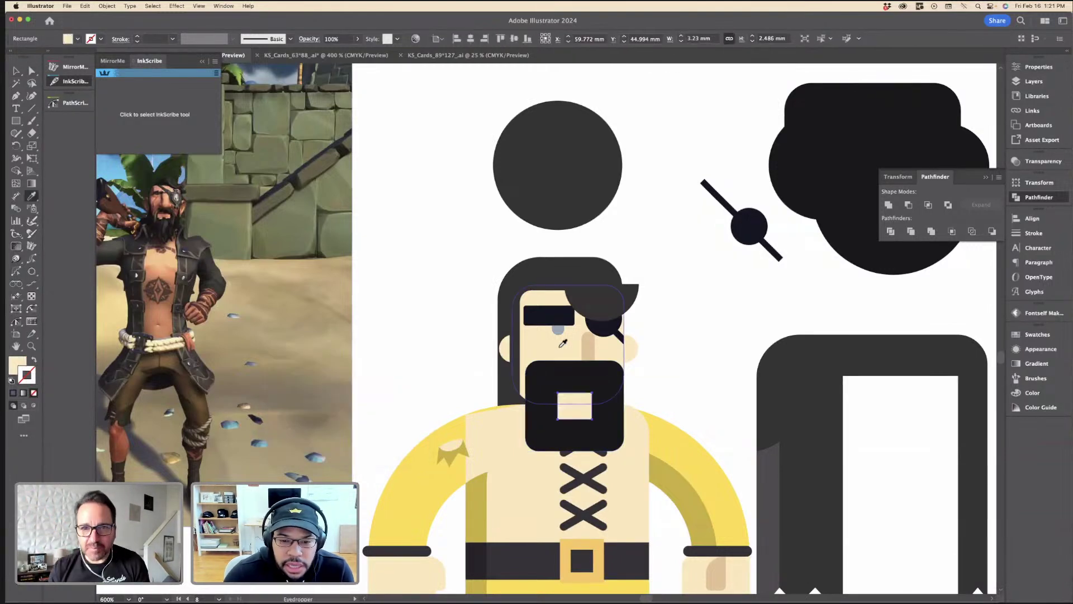
Step: Resize the beard to about 6.6 × 6.1 mm under the nose, with a skin-coloured mouth opening about 4.4 × 3.4 mm
key("v")
left_click_drag(574, 393, 574, 376)
mouse_move(575, 417)
left_mouse_down()
mouse_move(576, 445)
mouse_move(580, 415)
mouse_move(593, 414)
mouse_move(590, 430)
left_mouse_up()
left_click(598, 369, "shift")
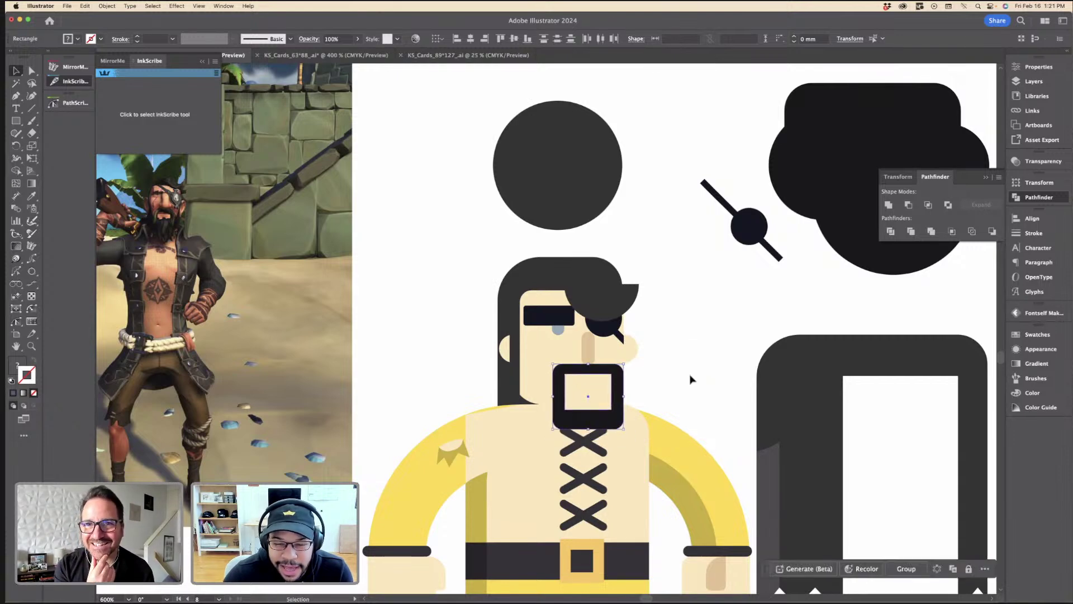
left_click(693, 378)
Step: Flatten the skin-coloured mouth opening and fully round its corners into a narrow pill shape near the beard's upper edge
key("super+minus")
key("super+minus")
key("super+plus")
key("super+plus")
key("super+plus")
left_click(603, 399)
key("super+minus")
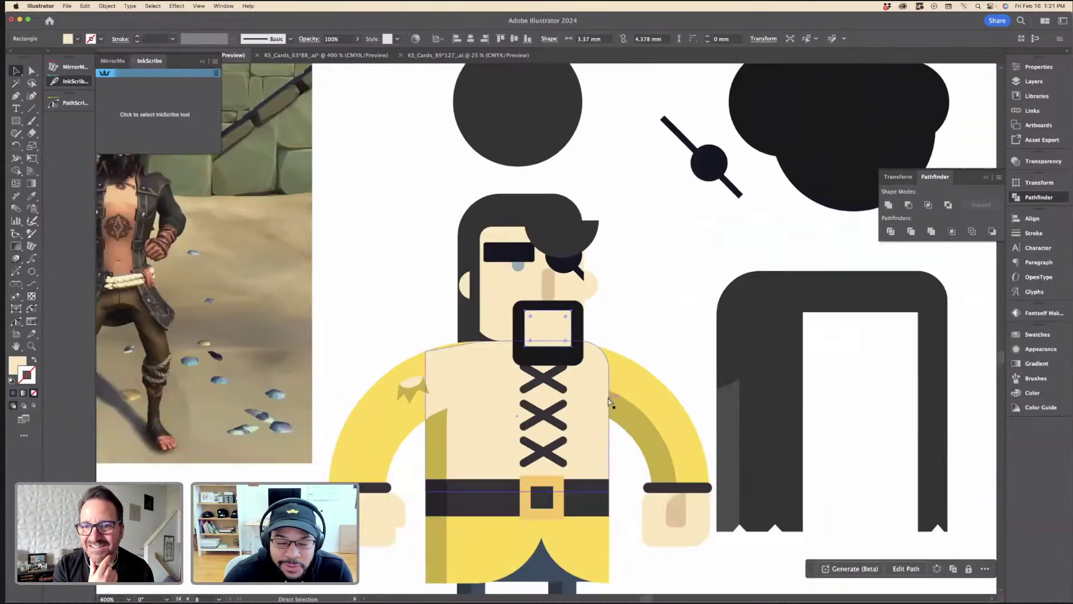
key("super+minus")
key("super+minus")
key("super+plus")
key("super+plus")
key("super+plus")
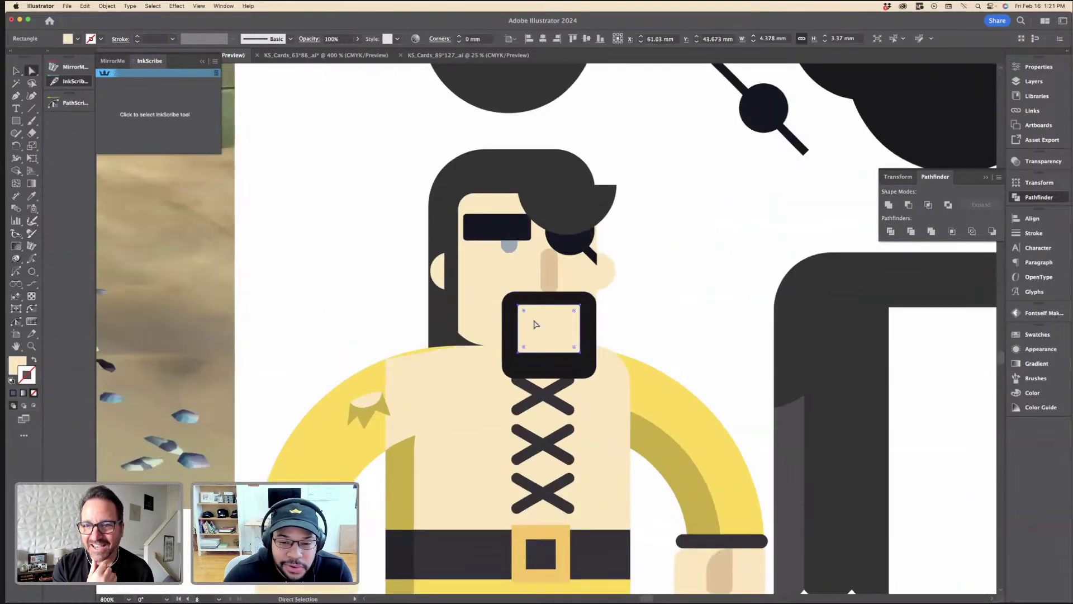
left_click_drag(548, 352, 553, 317)
key("a")
left_click(638, 306)
Step: Examine the character's beard, mouth and hairline up close and against the reference pirate picture
key("super+minus")
key("super+minus")
key("super+equal")
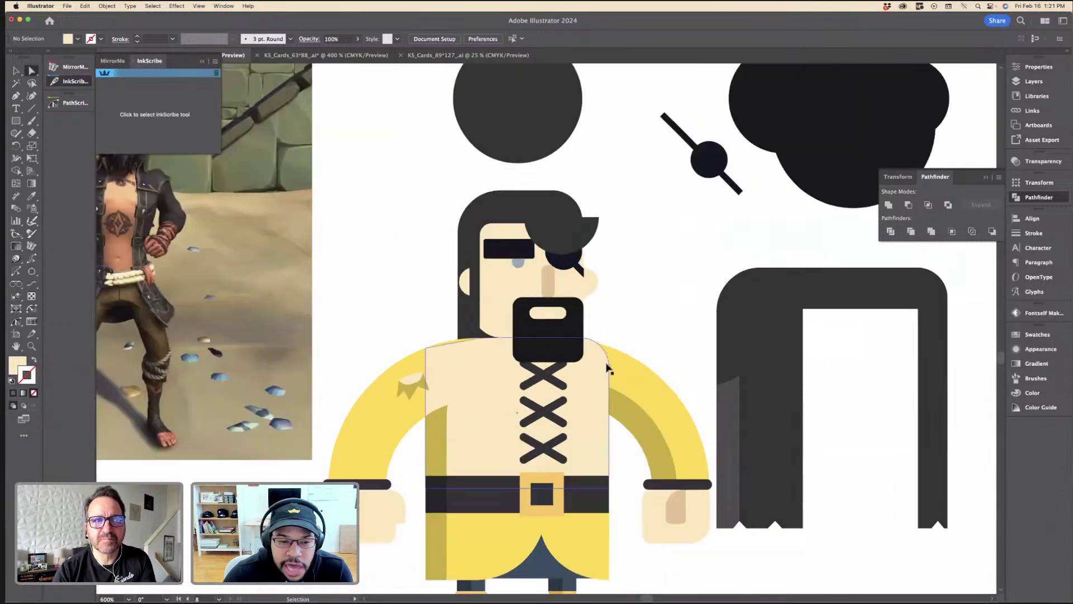
key("super+minus")
key("super+equal")
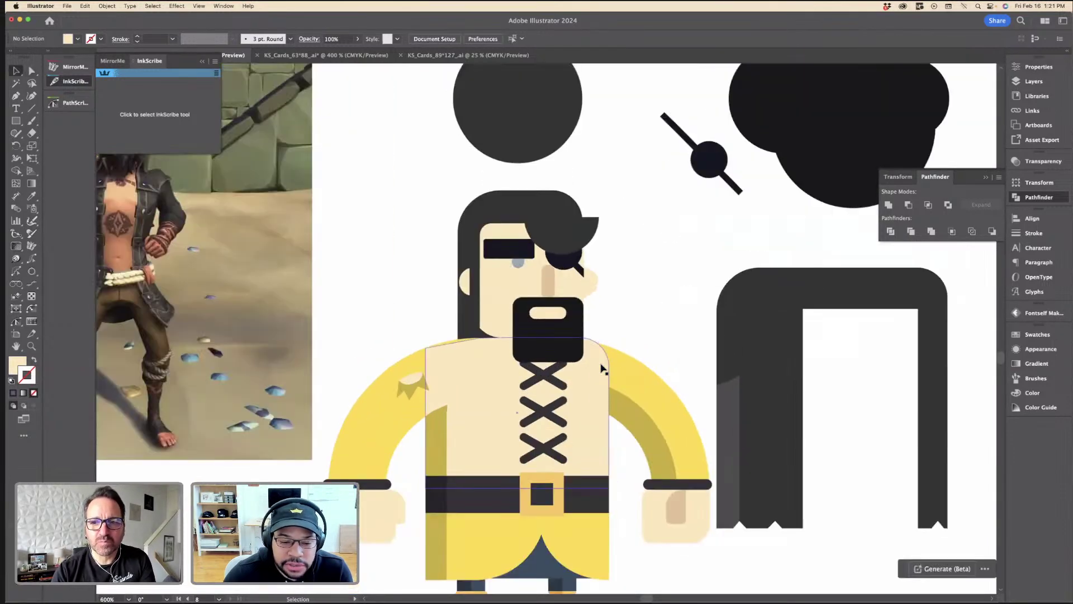
key("super+minus")
key("super+equal")
key("super+equal")
key("super+equal")
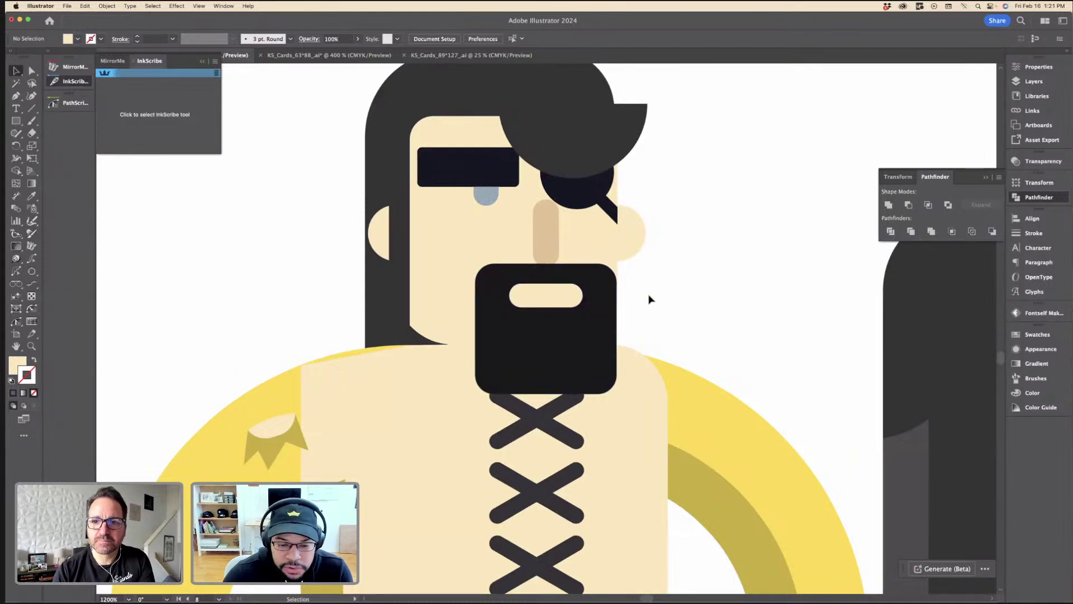
key("super+minus")
key("super+minus")
key("super+minus")
key("super+minus")
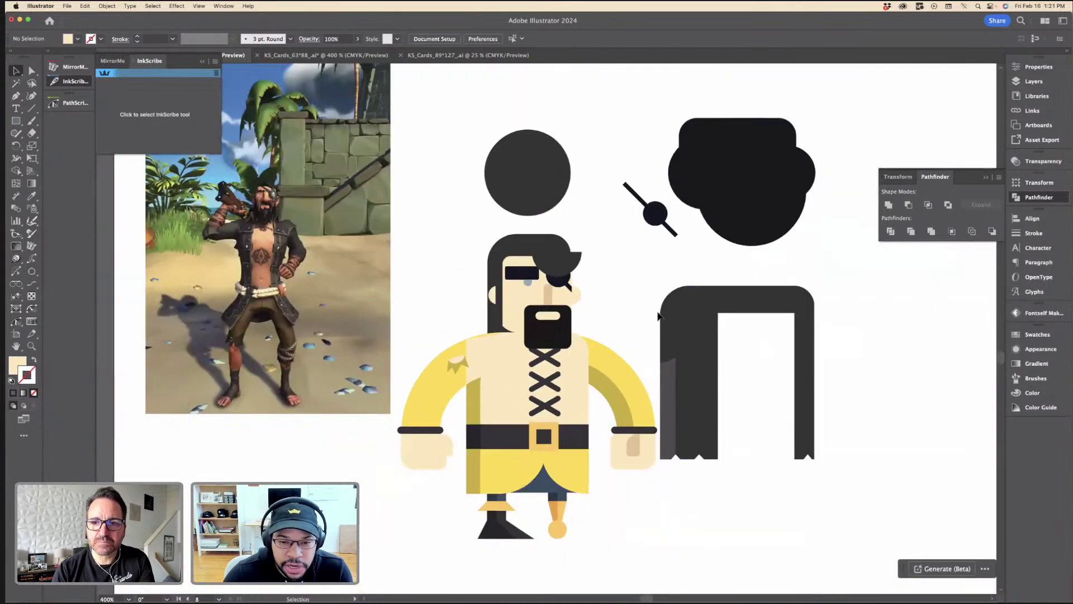
key("super+equal")
key("super+equal")
key("super+minus")
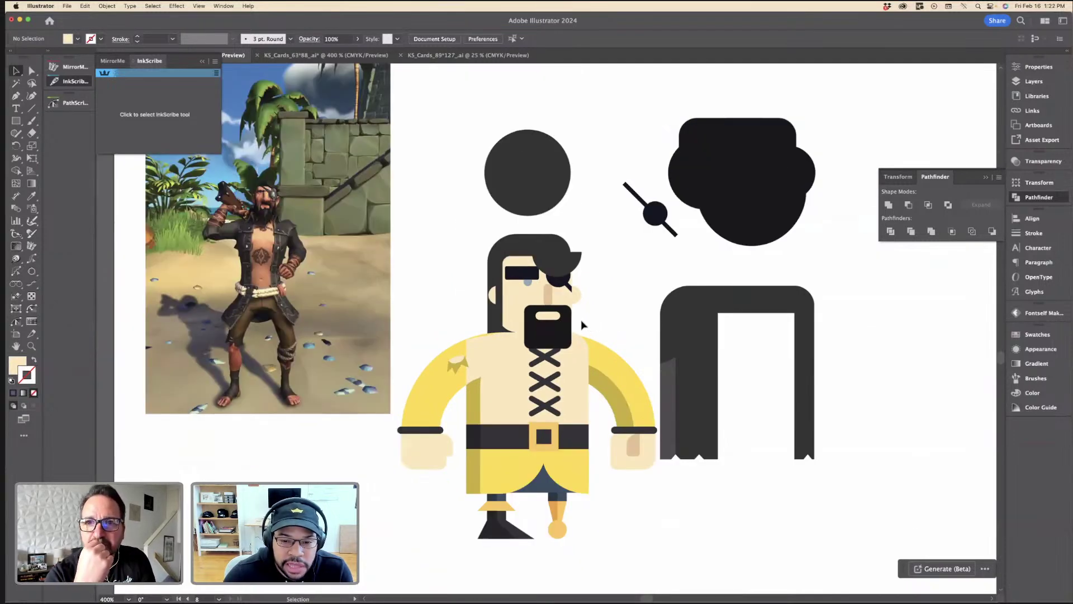
Step: Select the black beard rectangle for direct editing of its corners
key("a")
left_click(547, 326)
key("super+equal")
key("super+equal")
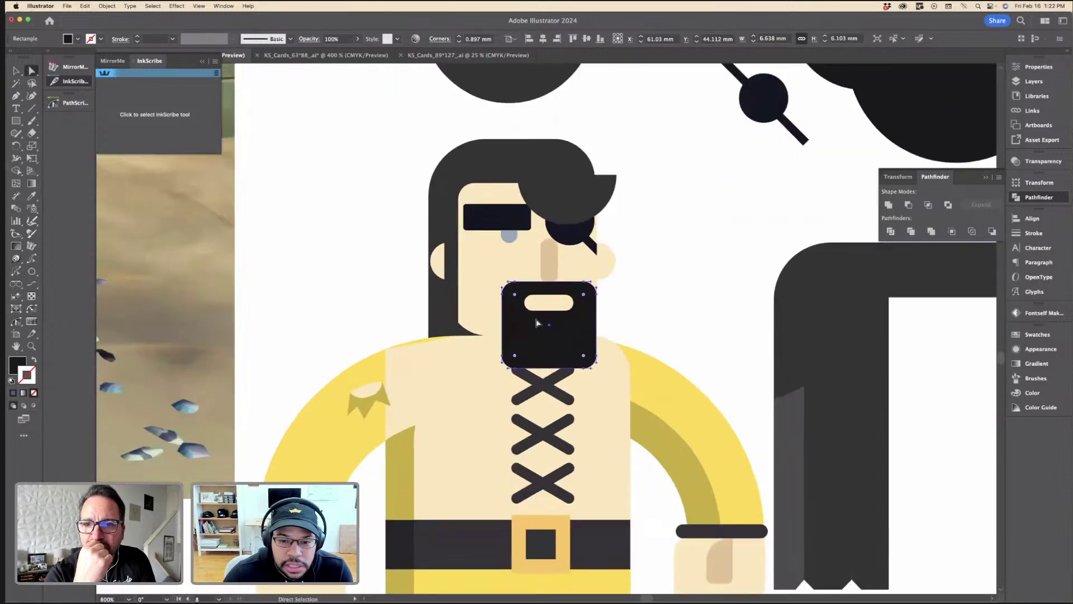
Step: Increase the corner rounding on the beard's two upper corners
left_click_drag(582, 302, 619, 323)
key("v")
left_click(504, 293)
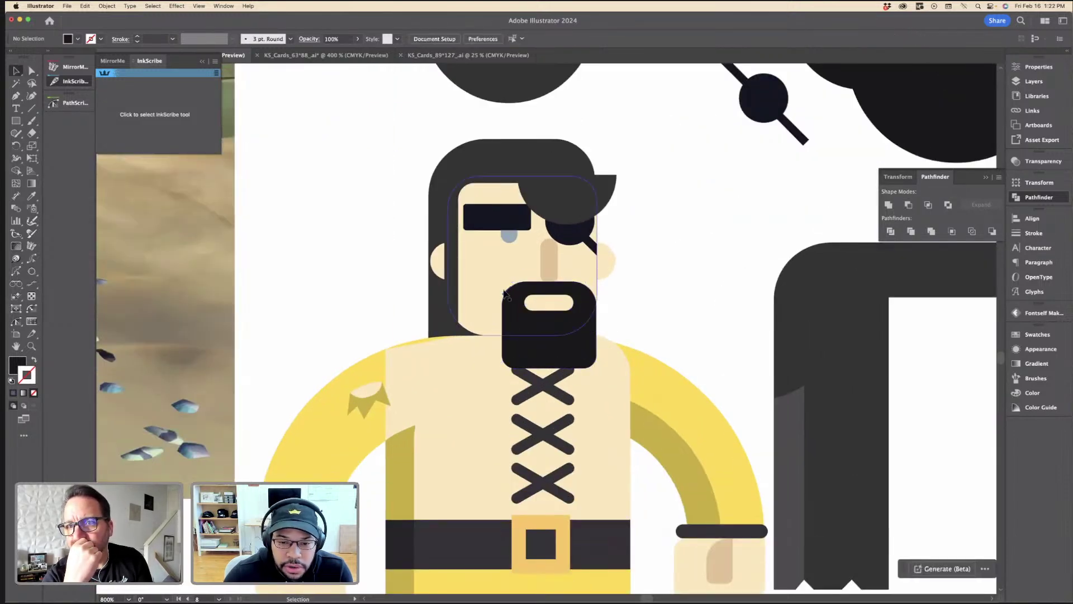
left_click(510, 298)
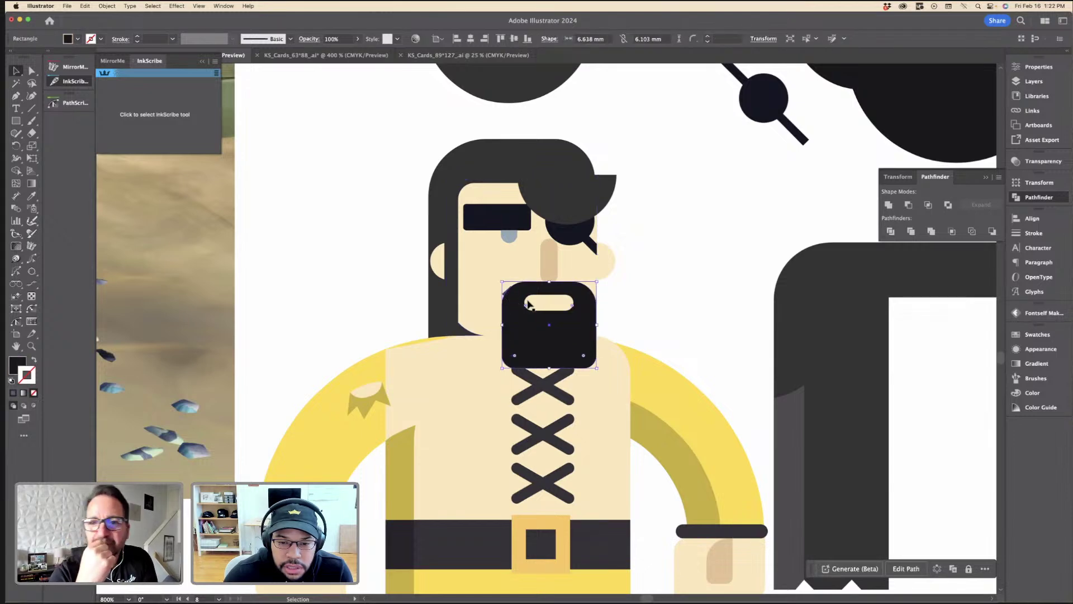
key("Delete")
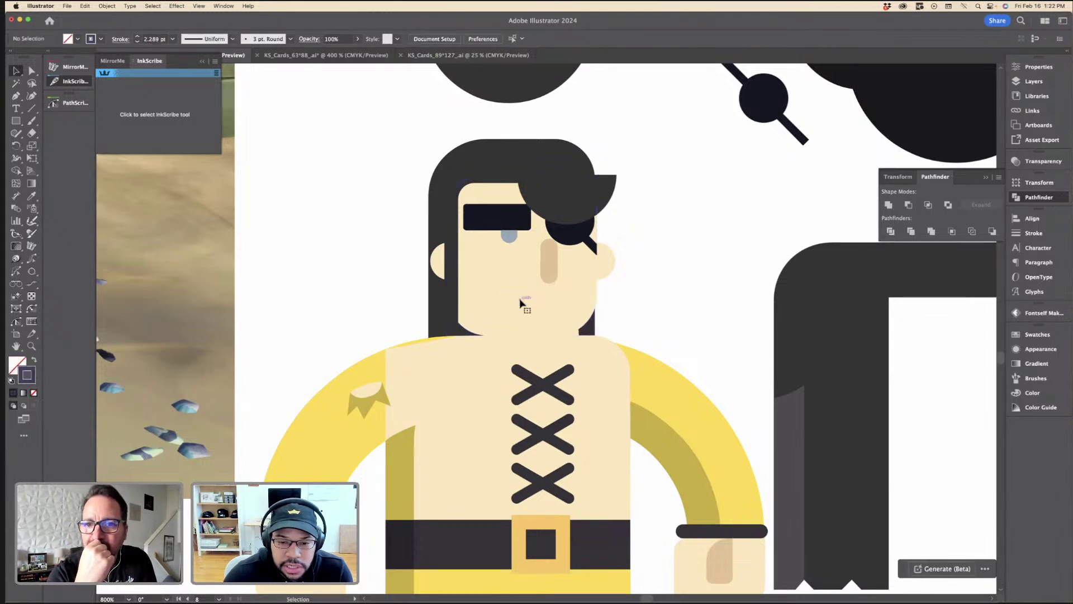
key("ctrl+z")
left_click(659, 286)
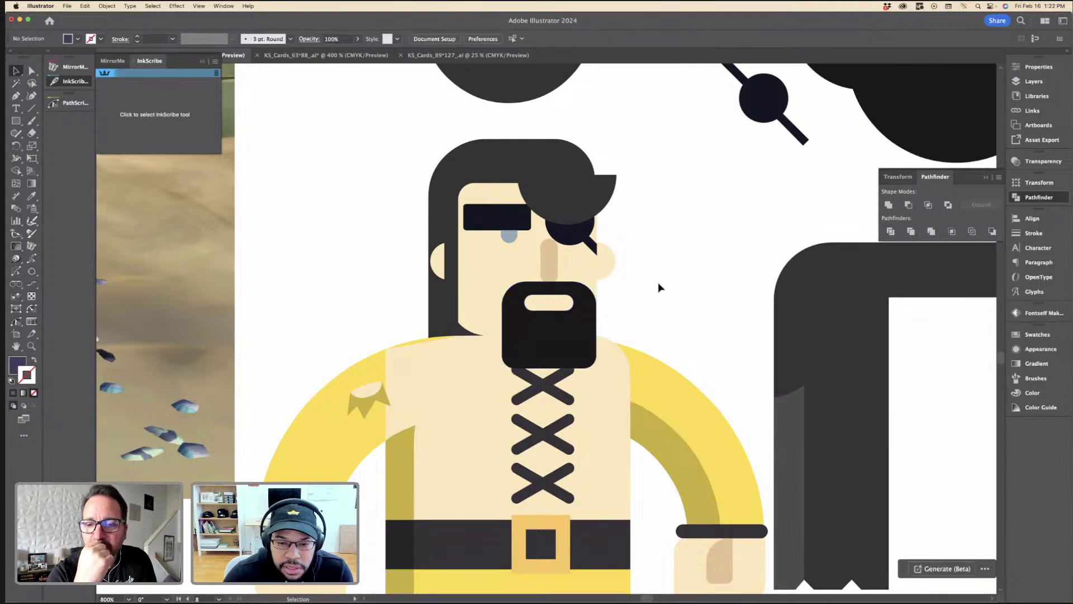
left_click(559, 292)
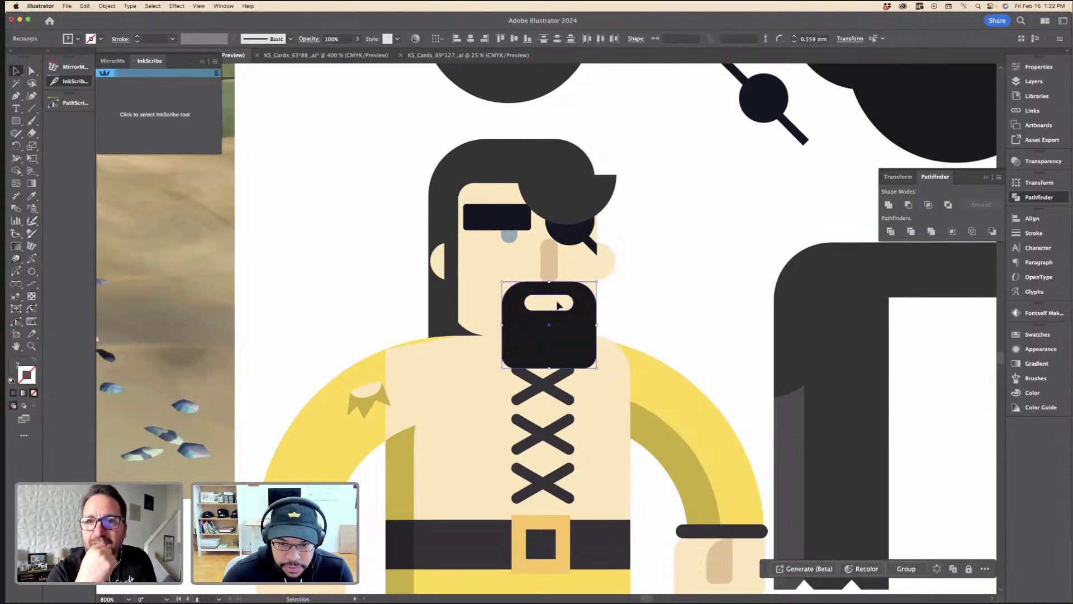
key("super+minus")
left_click(609, 297)
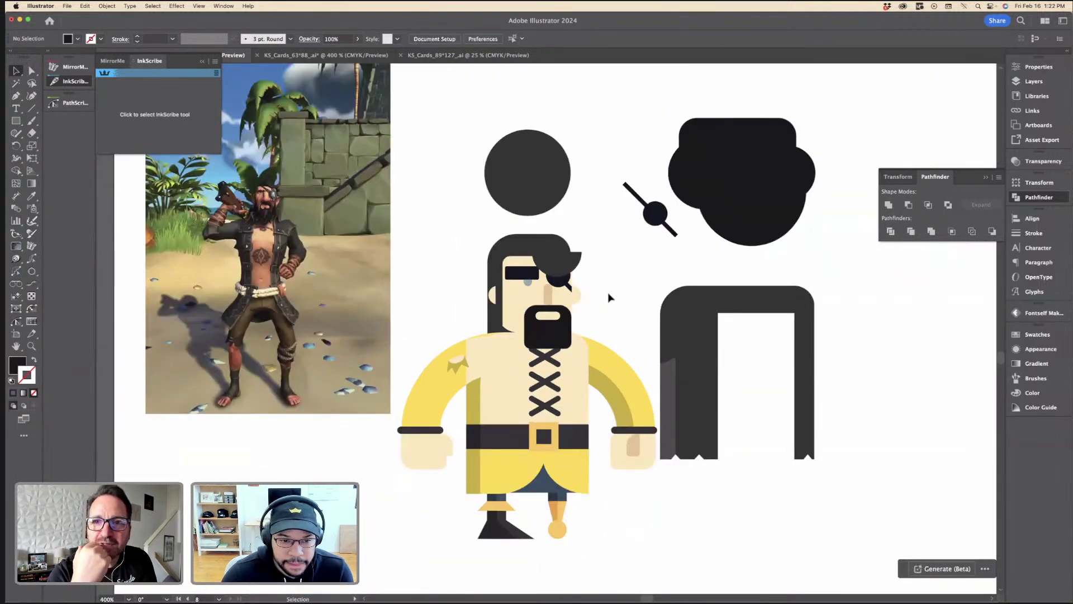
Step: Remove the rounding anchors at the beard's lower corners and extend its bottom edge downward with square corners
key("super+equal")
left_click(556, 328)
key("p")
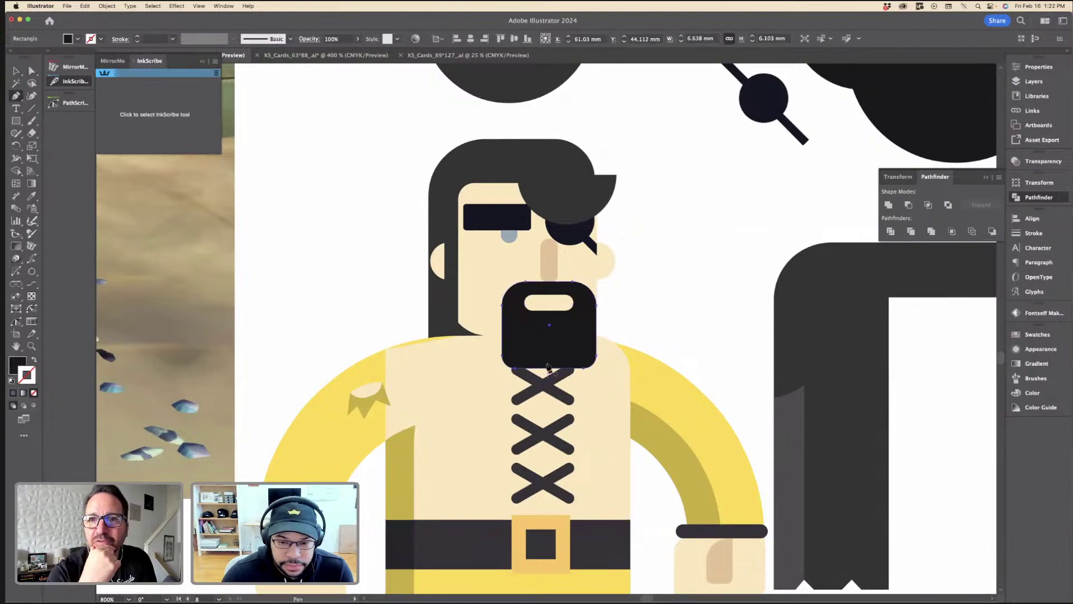
left_click(549, 369)
key("Delete")
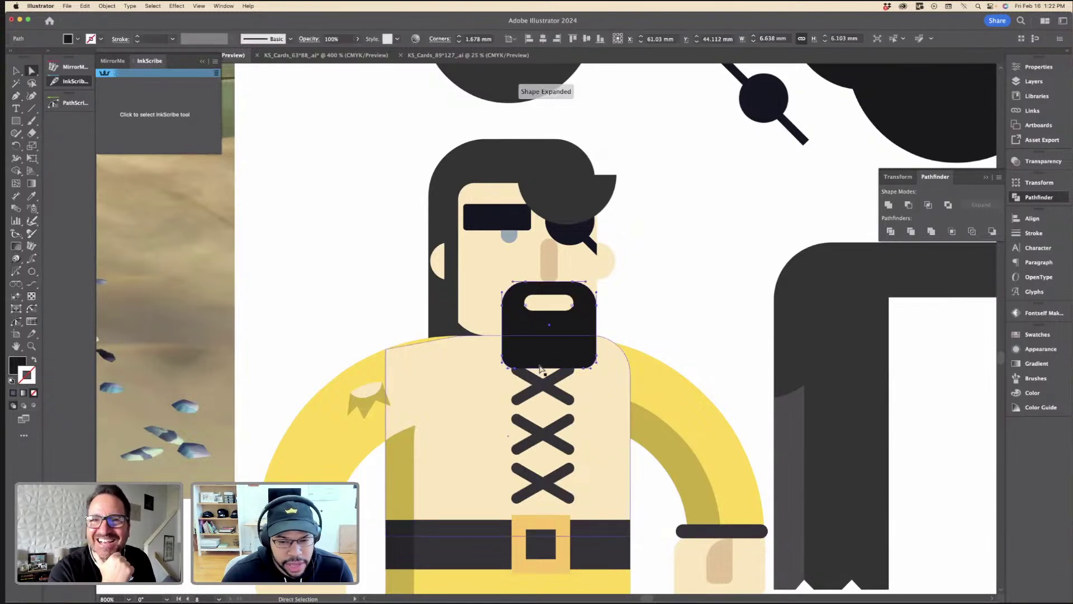
left_click(515, 368)
left_click(583, 369, "shift")
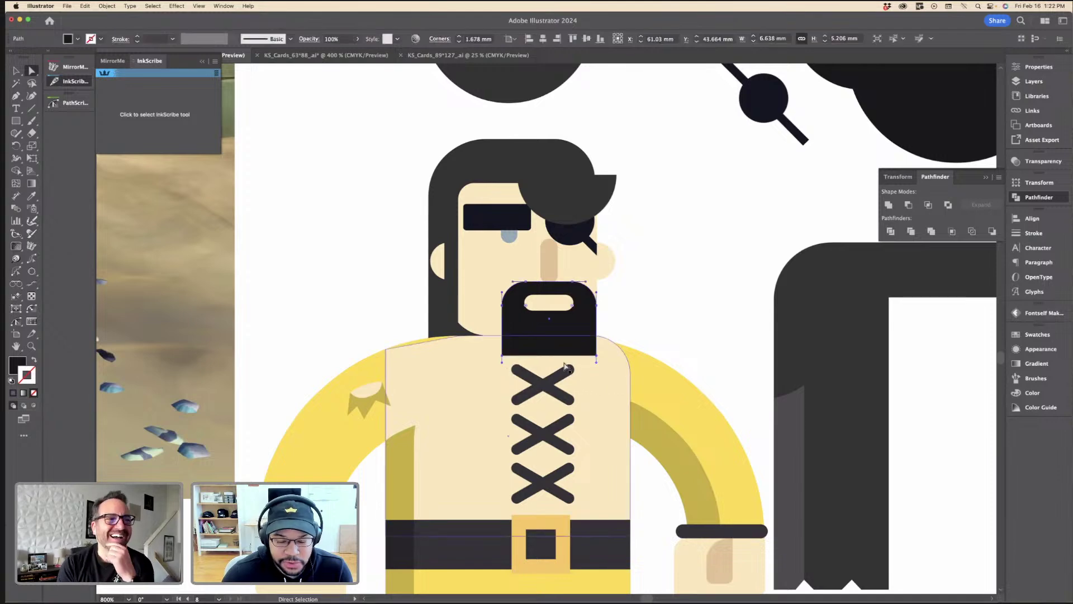
left_click_drag(531, 364, 517, 349)
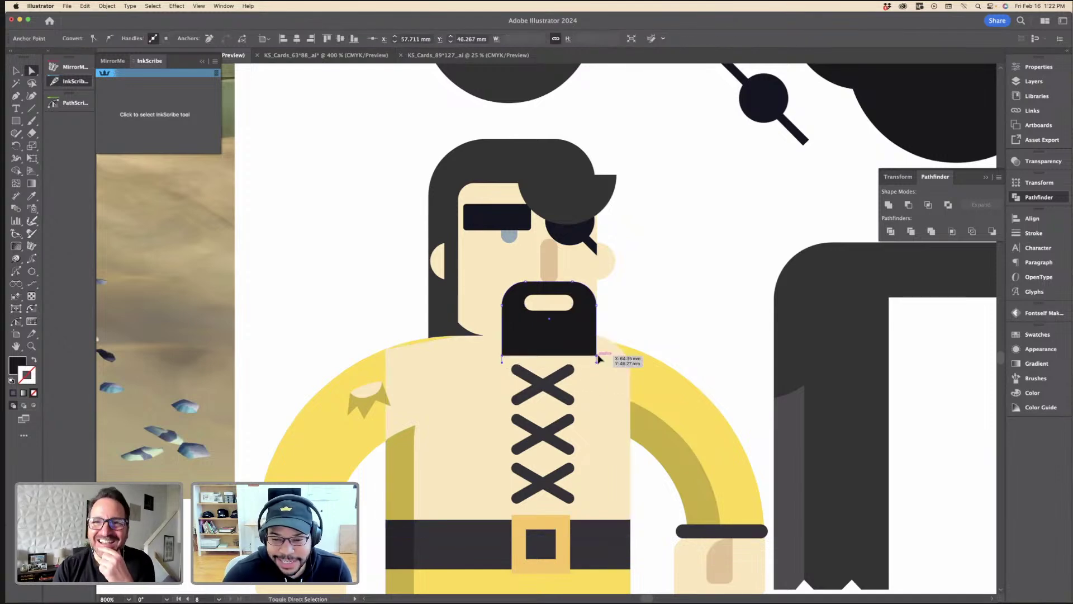
left_click_drag(597, 356, 596, 371)
left_click(647, 295)
Step: Try to cut the beard's bottom edge into jagged, uneven points with the Pen tool
key("p")
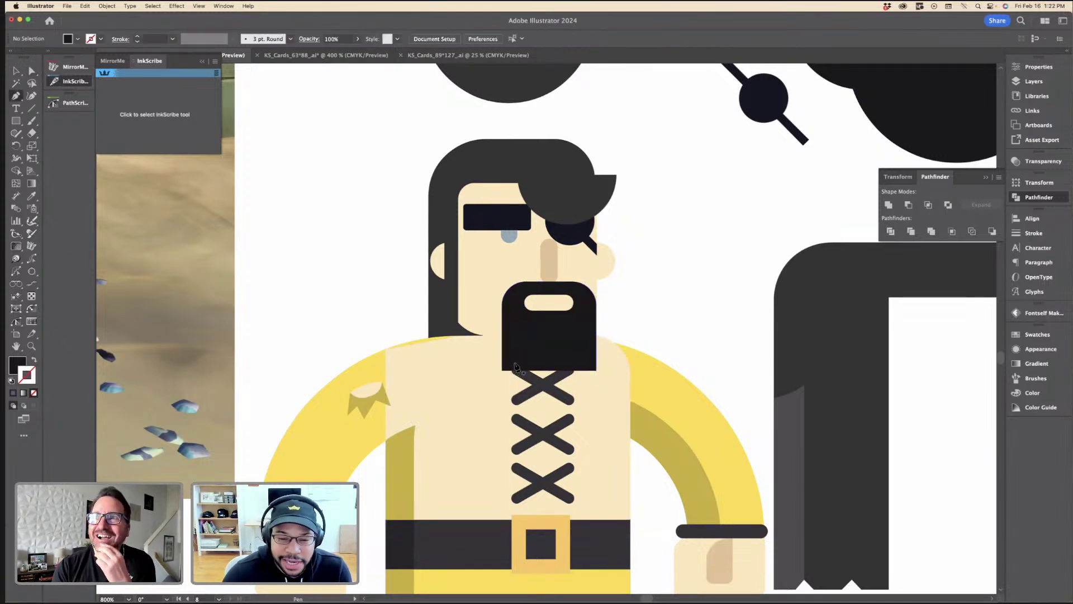
left_click(513, 367, "super")
left_click_drag(517, 361, 520, 339)
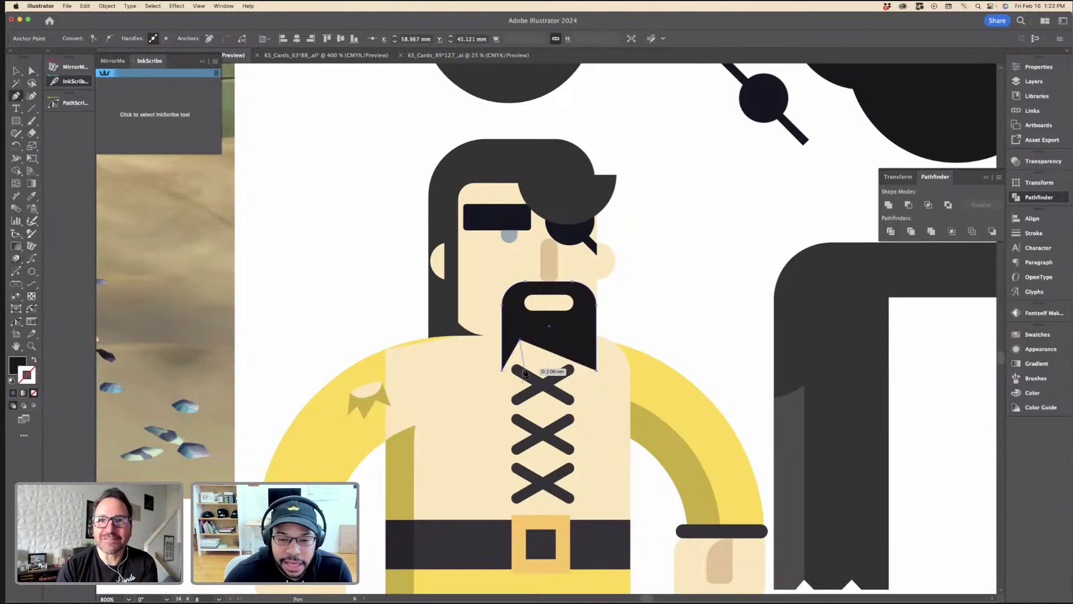
left_click(527, 375)
left_click(538, 343)
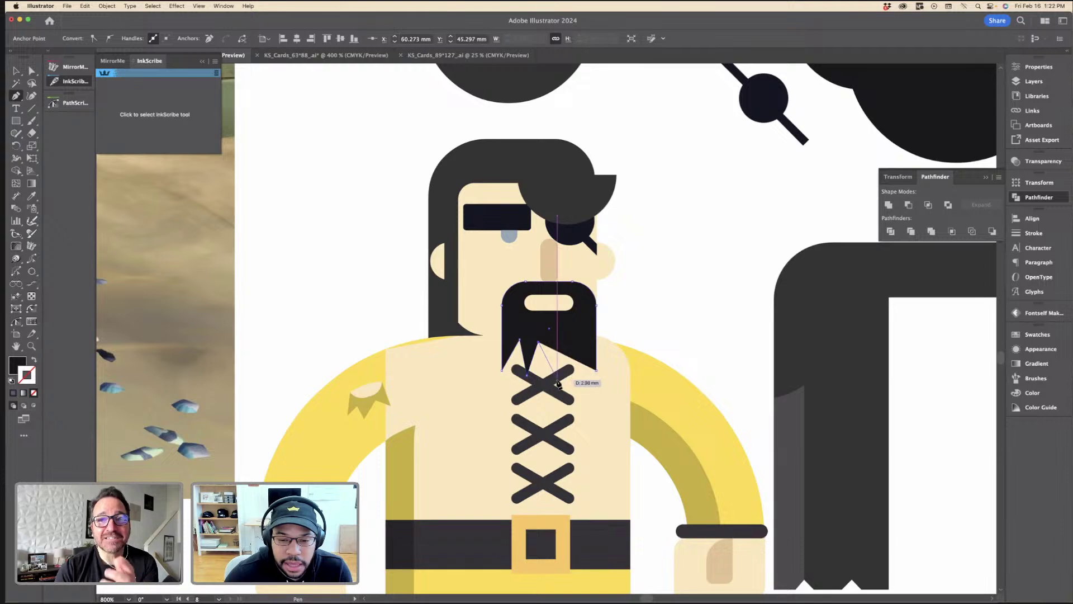
left_click(557, 379)
left_click(566, 342)
left_click(580, 384)
left_click(587, 349)
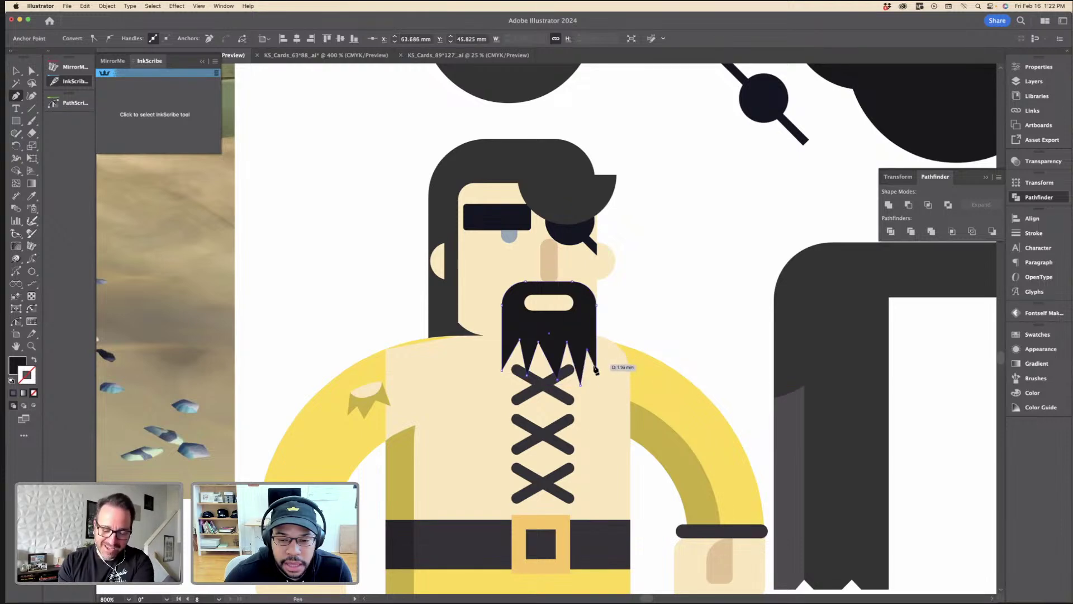
left_click(596, 369)
key("v")
left_click(640, 291)
key("super+minus")
key("super+minus")
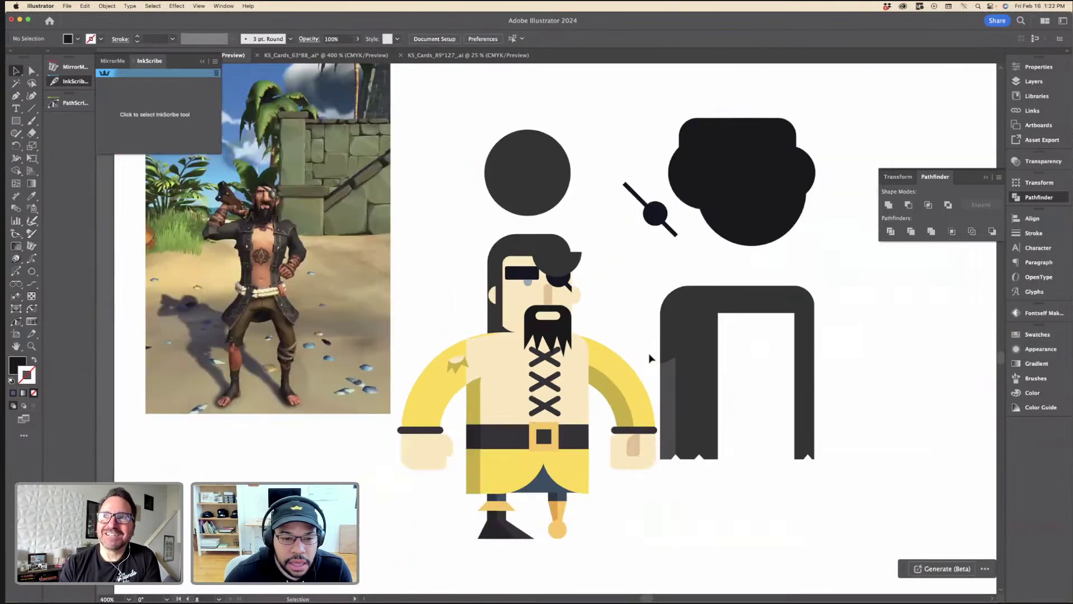
Step: Undo the jagged points back to the beard's straight bottom edge
key("super+equal")
key("super+equal")
key("super+z")
key("super+z")
key("super+z")
key("super+z")
key("super+z")
key("super+z")
key("super+z")
key("super+z")
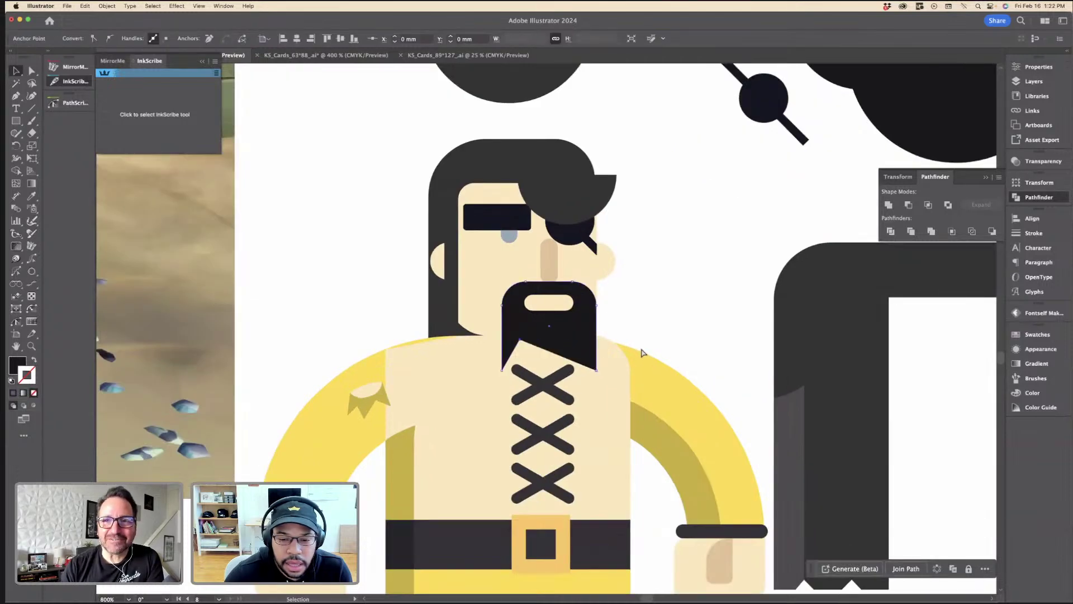
key("super+z")
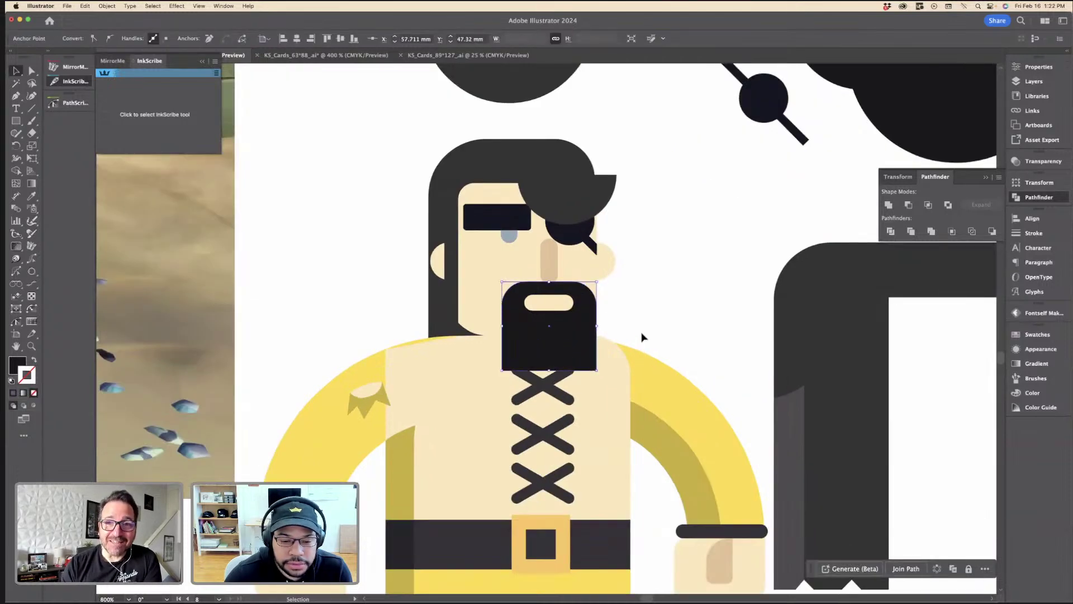
Step: Raise the beard's two bottom corner points together so its flat lower edge meets the top of the torso
key("a")
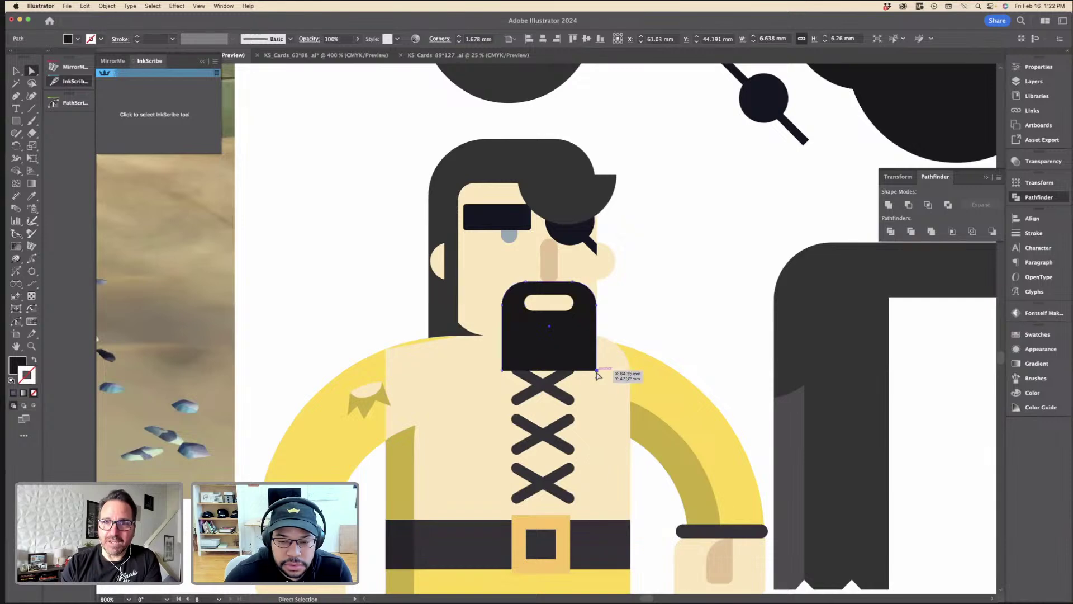
left_click(597, 371)
left_click(502, 371, "shift")
left_click_drag(503, 372, 509, 337)
left_click(635, 311)
Step: Draw a black tapered strand with InkScribe, about 1.4 mm wide and 4 mm tall, with a curved inner edge, below the beard's left side
key("m")
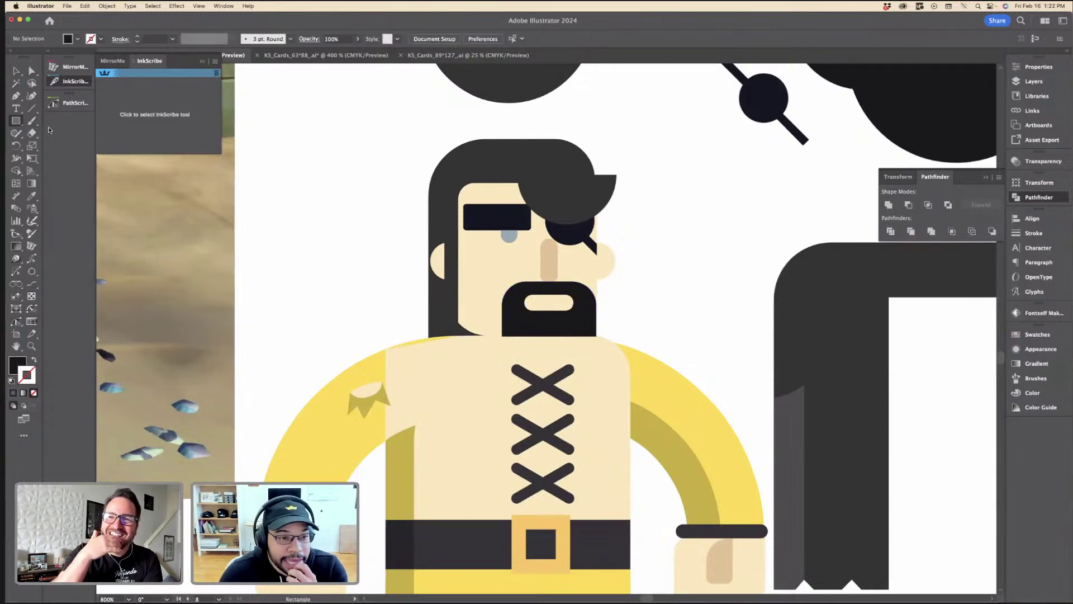
left_click(73, 83)
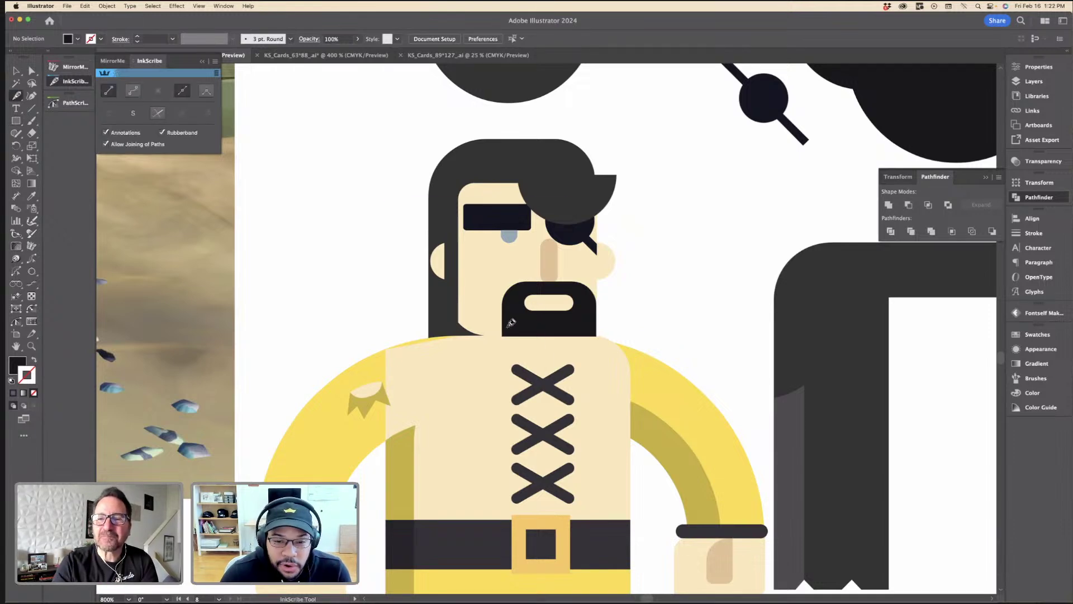
left_click(501, 324)
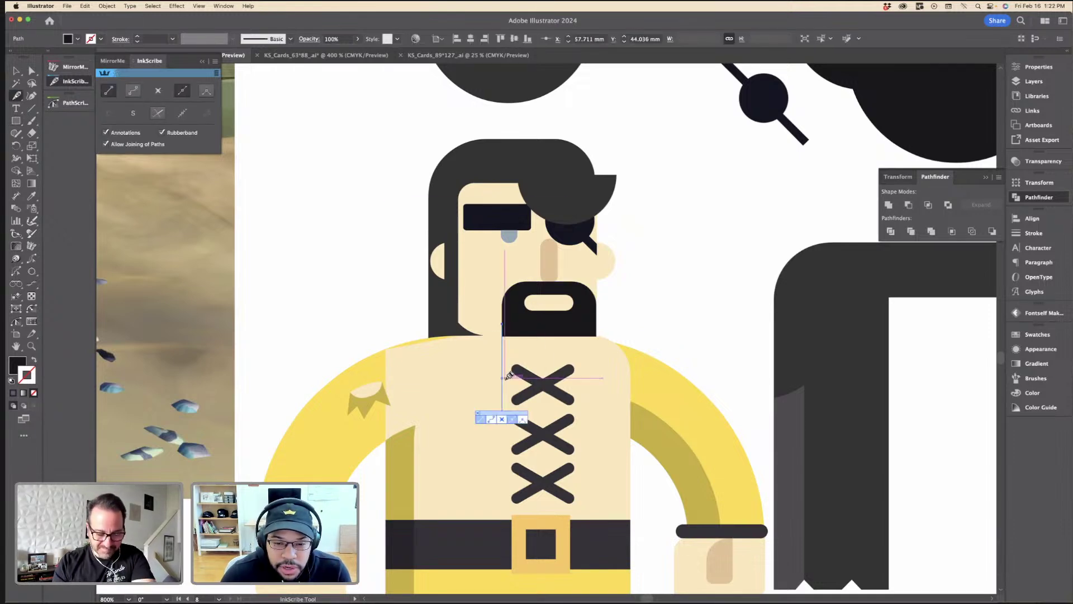
left_click(502, 381)
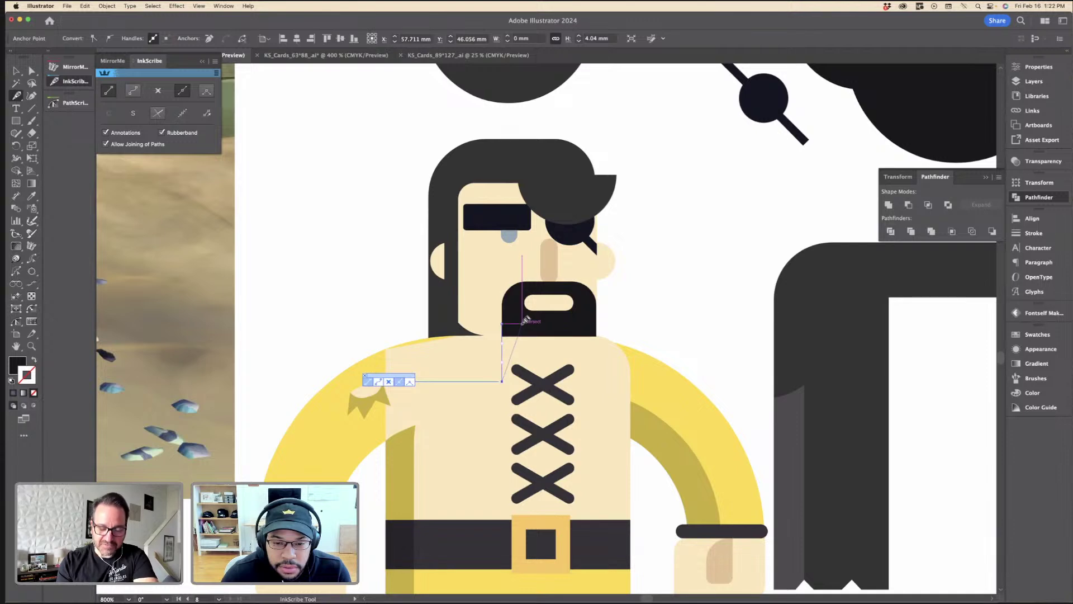
left_click_drag(523, 322, 525, 302)
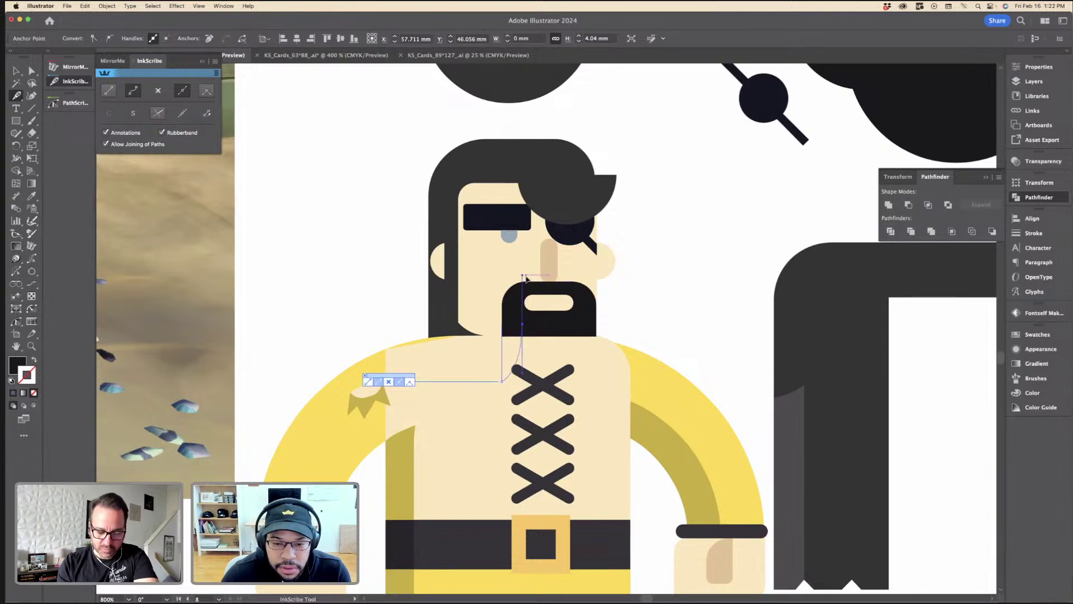
left_click(523, 276)
left_click(612, 329)
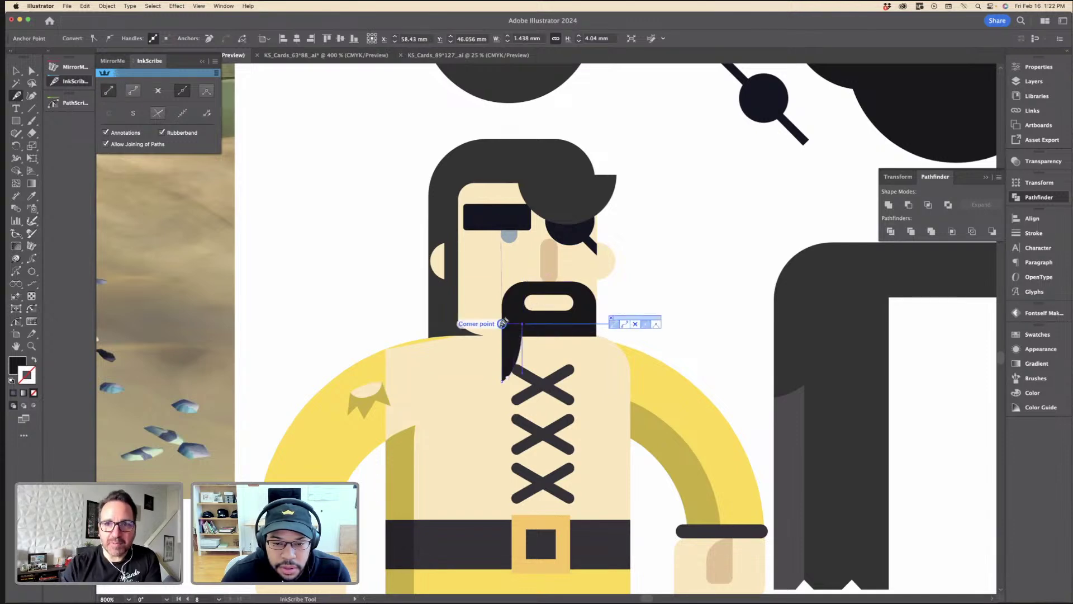
key("a")
left_click(652, 297)
key("v")
key("super+minus")
key("v")
key("super+minus")
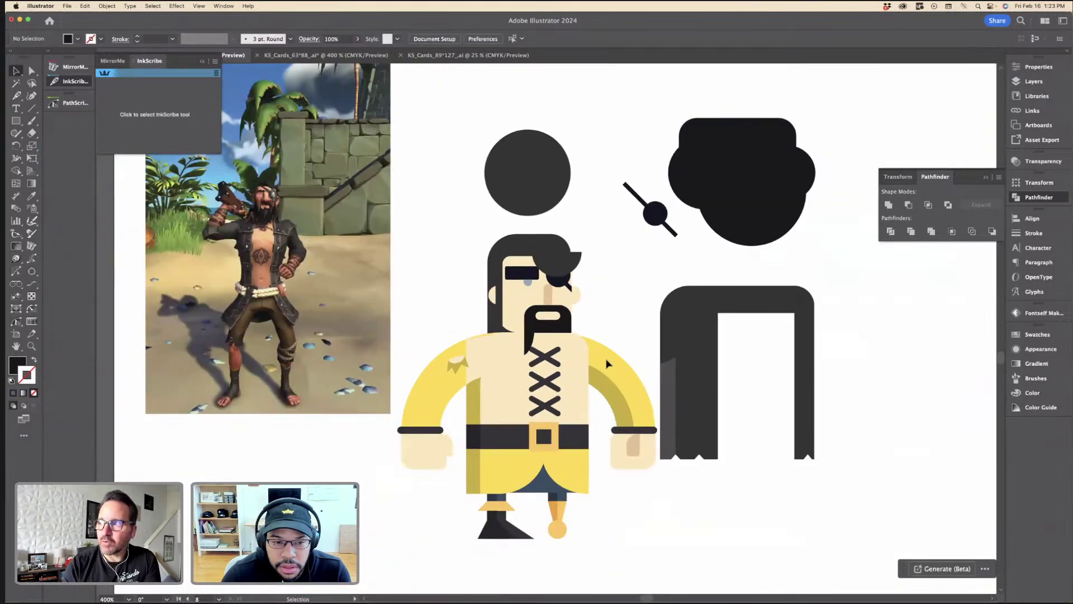
Step: Mirror the beard strand with MirrorMe across a vertical 90° axis through the beard's center
key("super+plus")
key("super+plus")
key("super+plus")
left_click(531, 341)
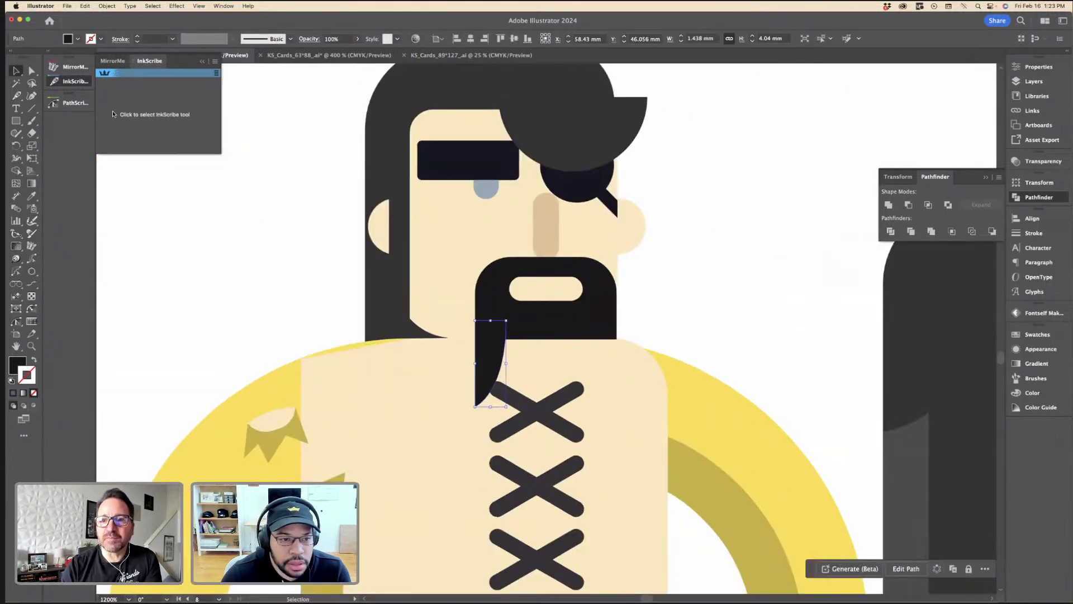
left_click(76, 67)
left_click(109, 93)
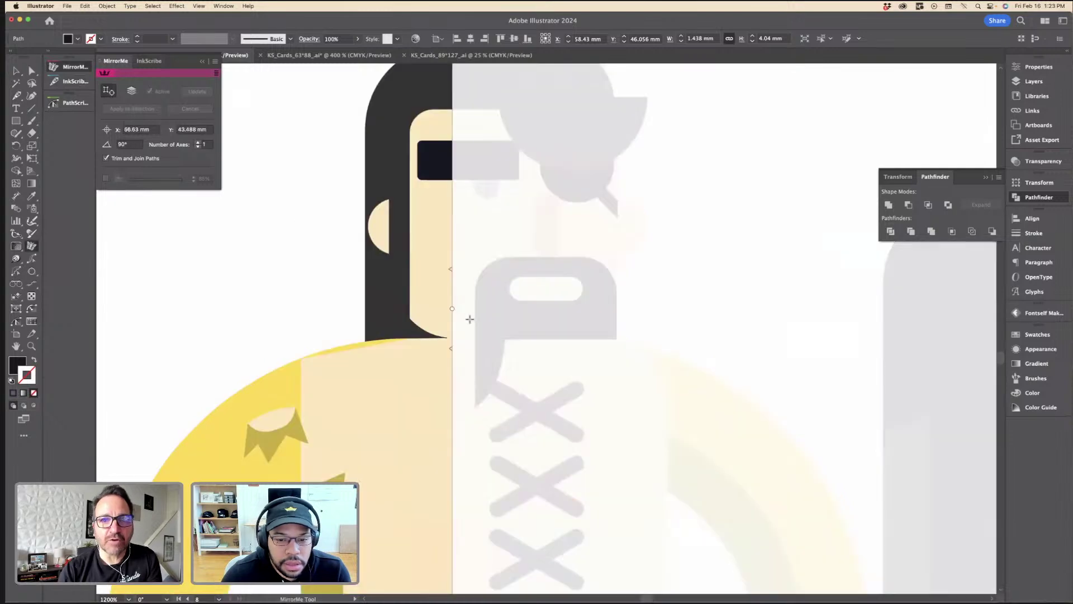
left_click(546, 342)
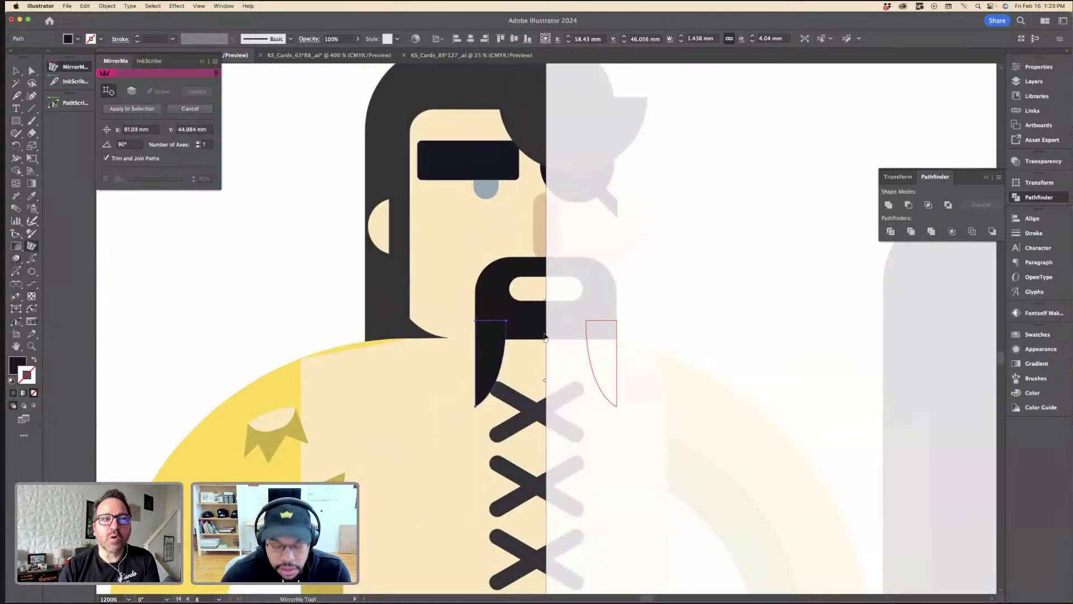
key("v")
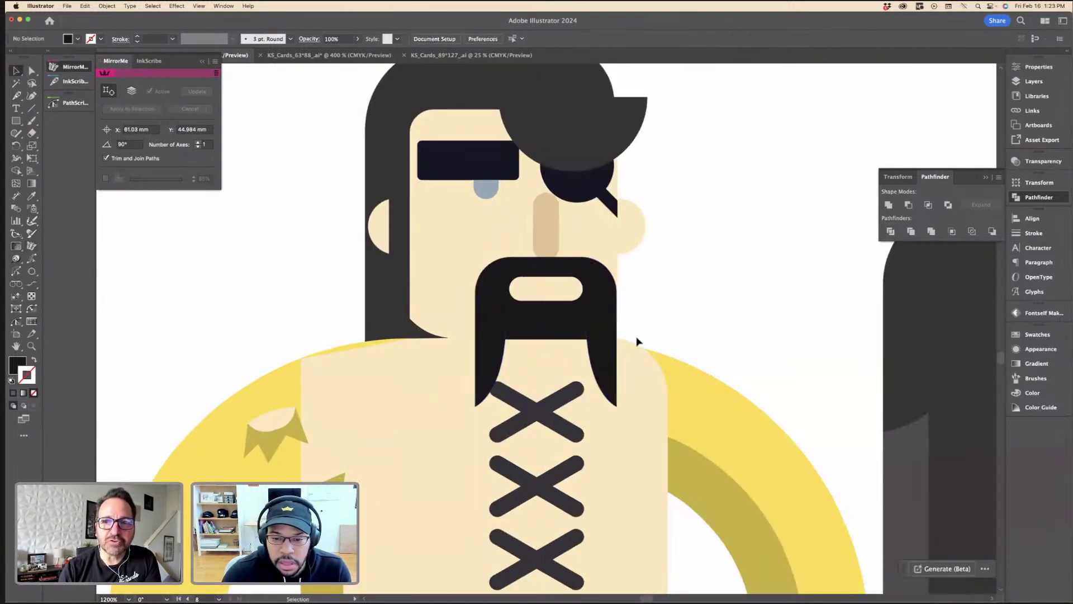
Step: Undo the mirrored strand and try a reflected copy of the strand aligned to the beard's right edge instead
key("super+z")
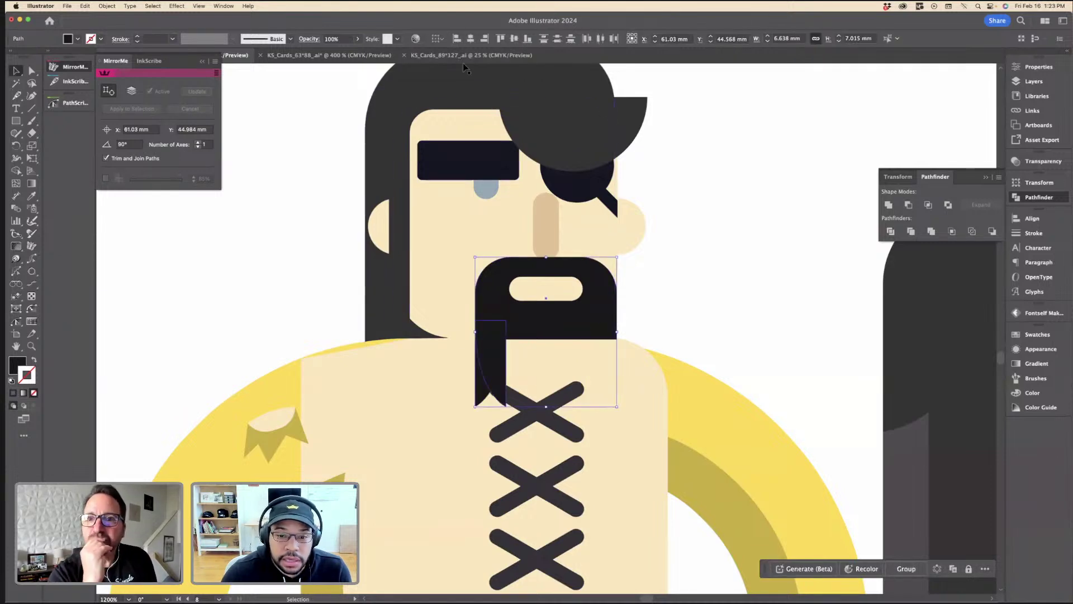
left_click(477, 373)
key("super+z")
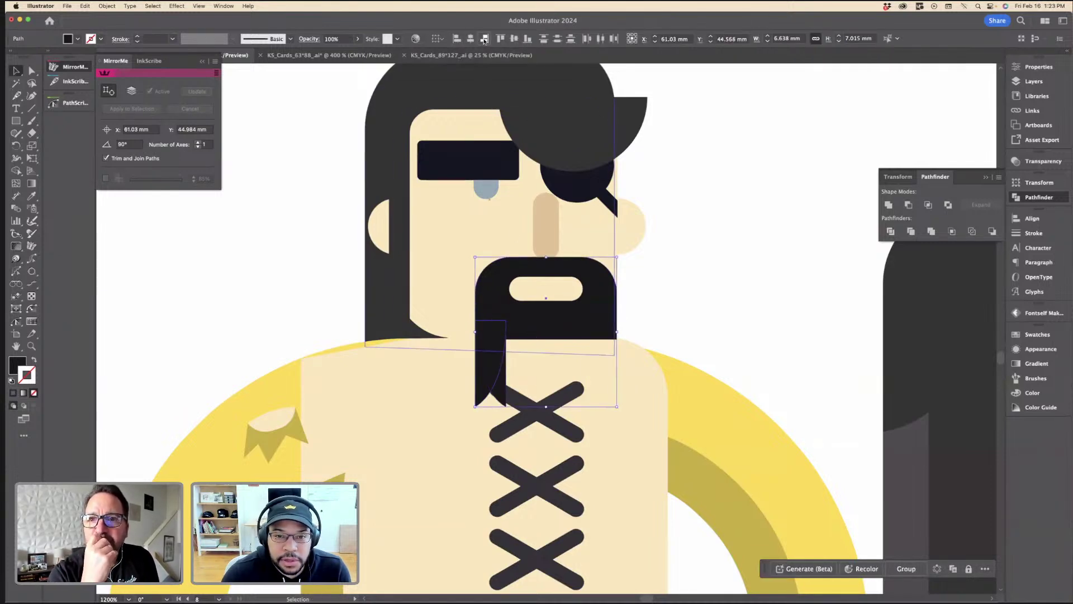
key("super+z")
left_click(631, 205)
scroll(673, 328, "down", 5)
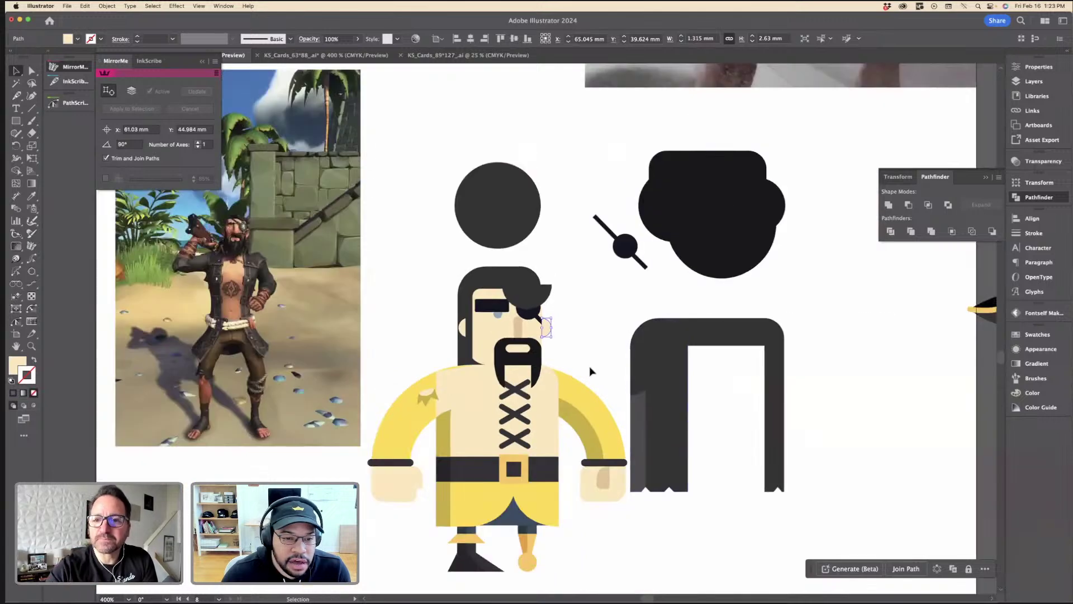
scroll(590, 371, "up", 5)
scroll(533, 394, "down", 3)
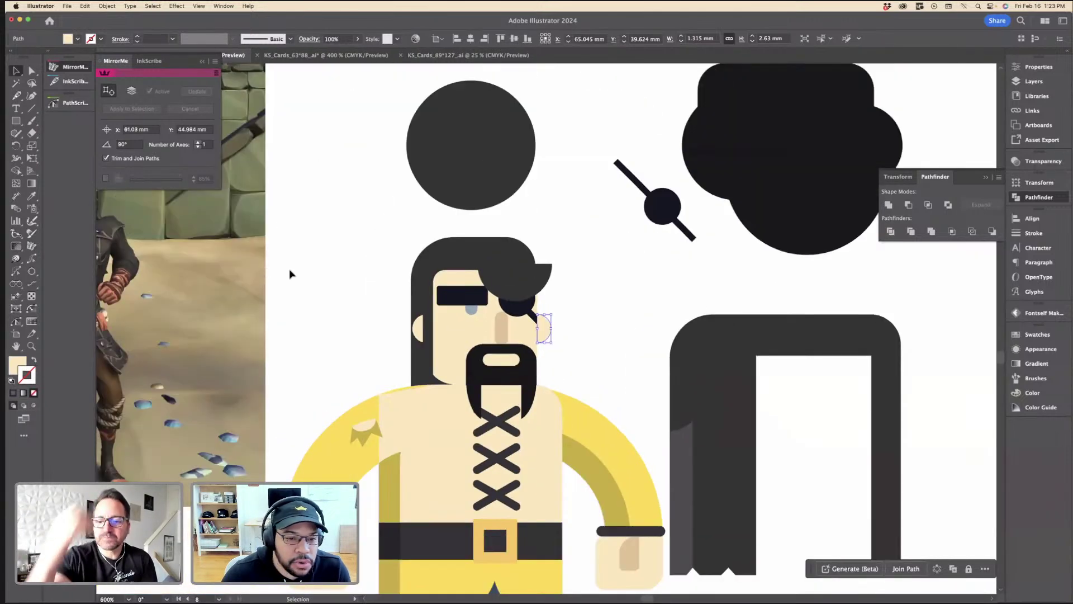
scroll(407, 476, "left", 2)
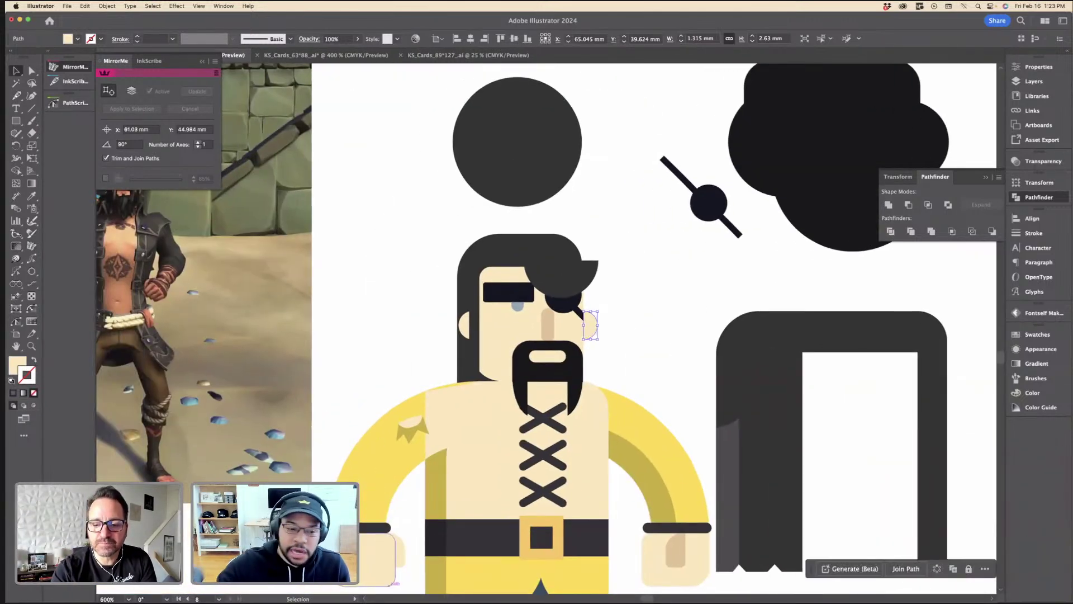
mouse_move(387, 602)
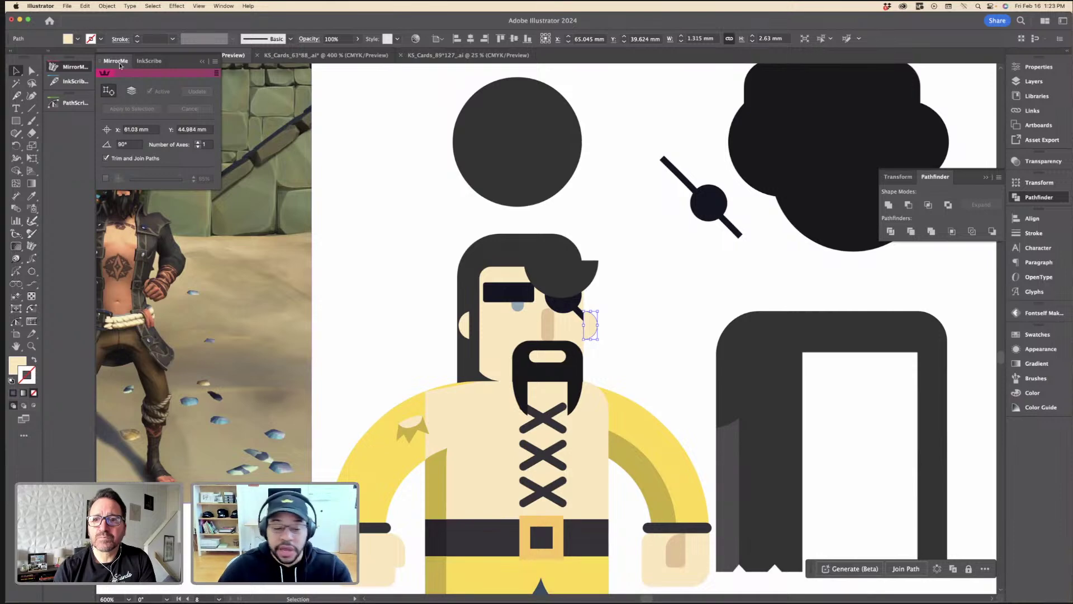
Step: Move both beard strands down together by about 0.7 mm so their tops only slightly overlap the beard's flat lower edge
left_click(434, 175)
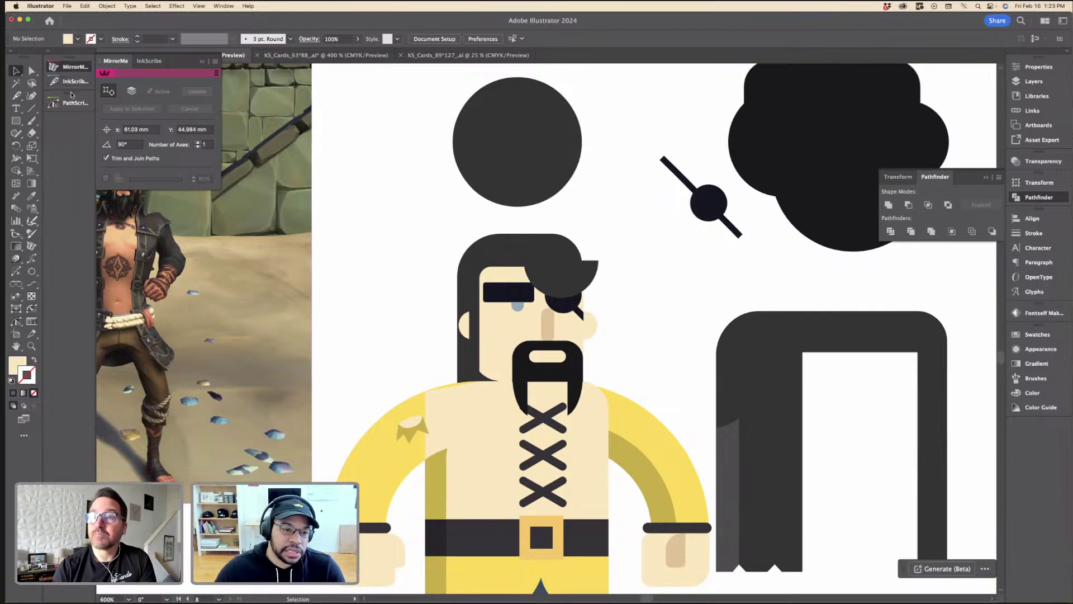
left_click(517, 369)
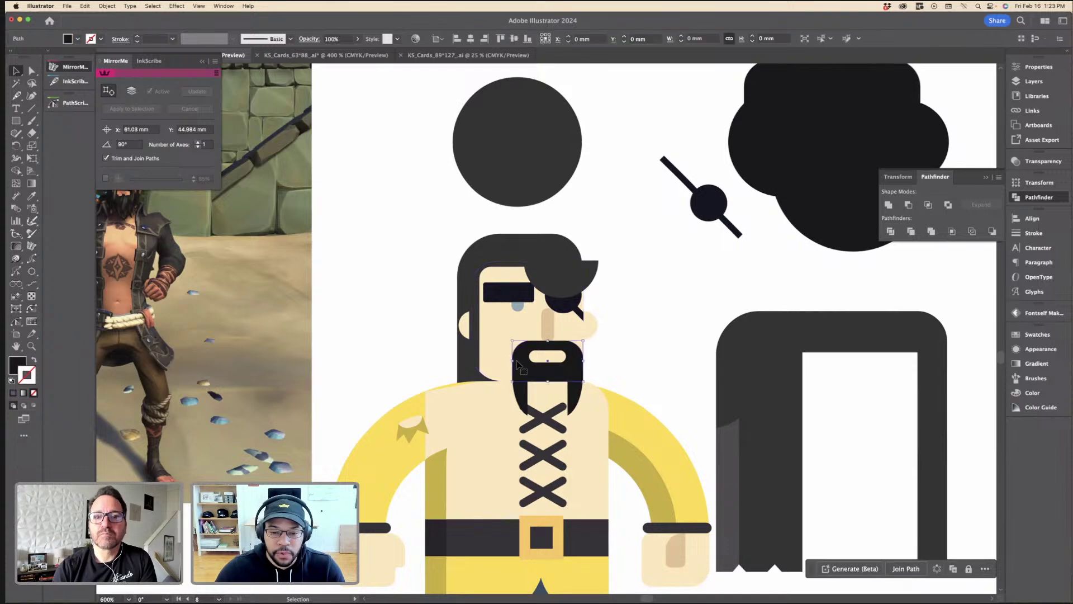
scroll(516, 369, "up", 2)
left_click(715, 321)
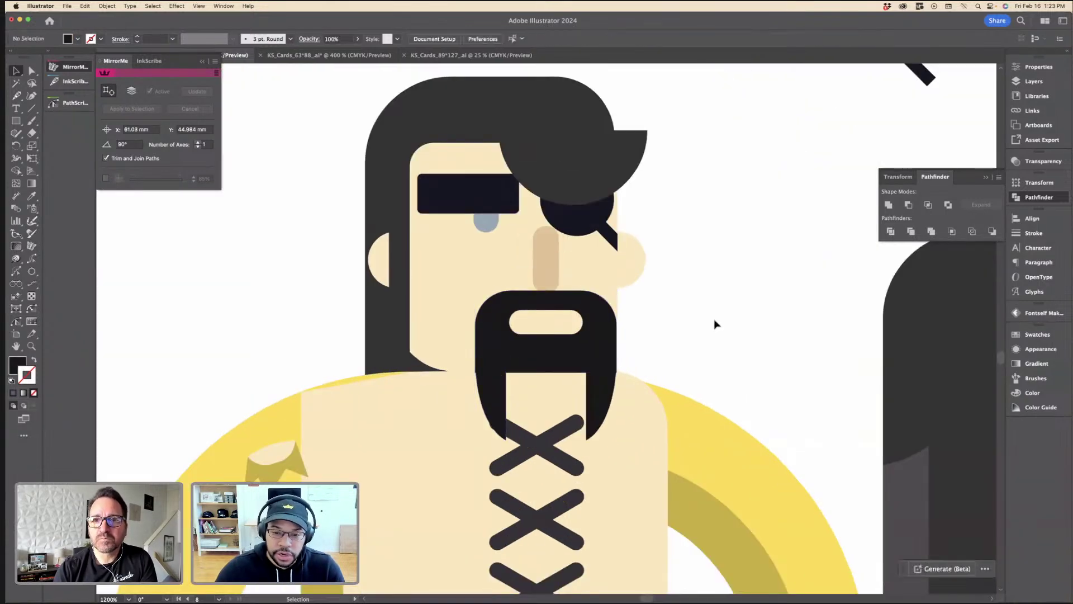
scroll(715, 321, "down", 3)
left_click(640, 367)
left_click(588, 373, "shift")
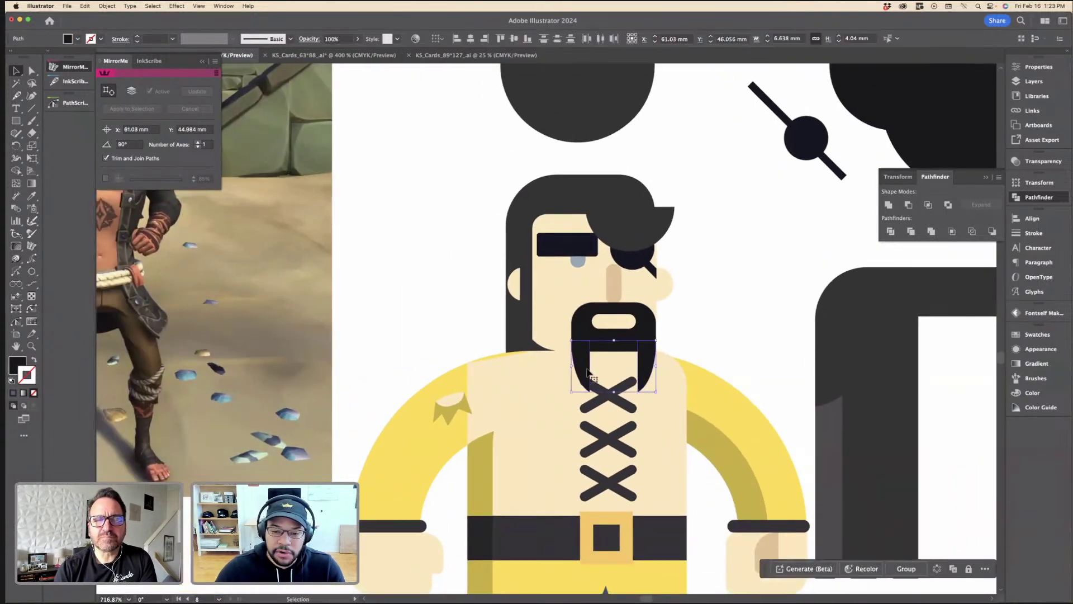
scroll(586, 370, "up", 2)
left_click_drag(583, 365, 583, 383)
left_click(791, 295)
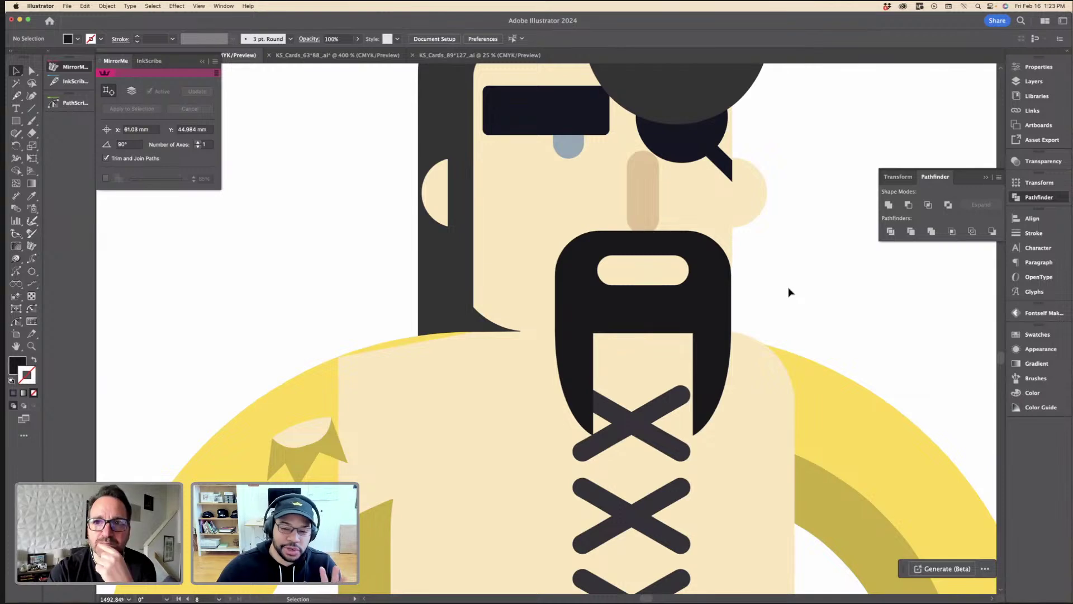
Step: Shrink the right beard strand to about 1.1 mm wide and 3.1 mm tall and place it just inside the left strand
key("a")
left_click(563, 339)
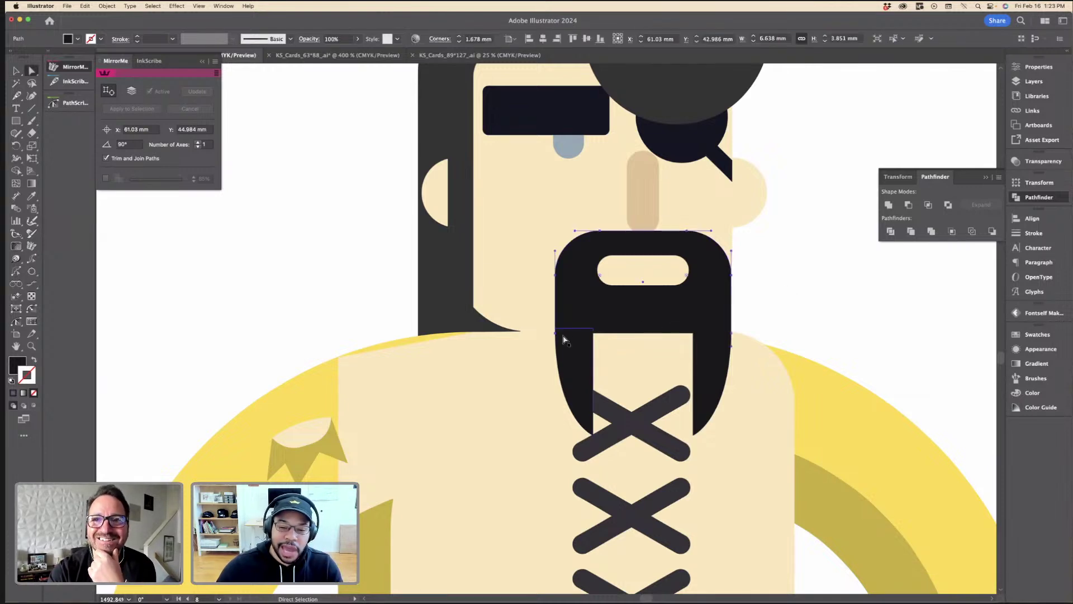
left_click(762, 321)
key("v")
left_click(589, 351)
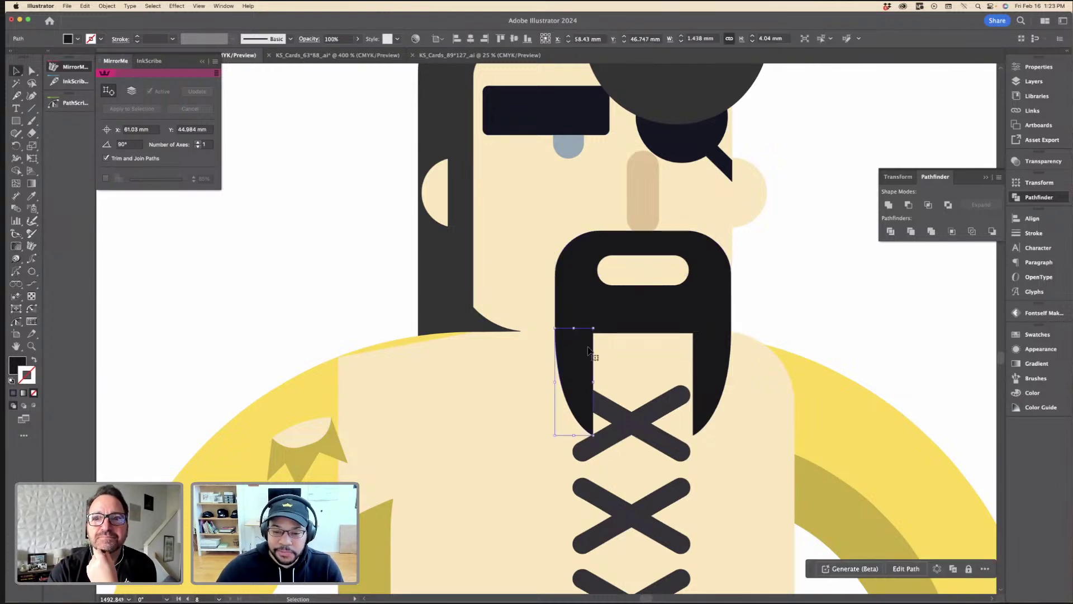
key("a")
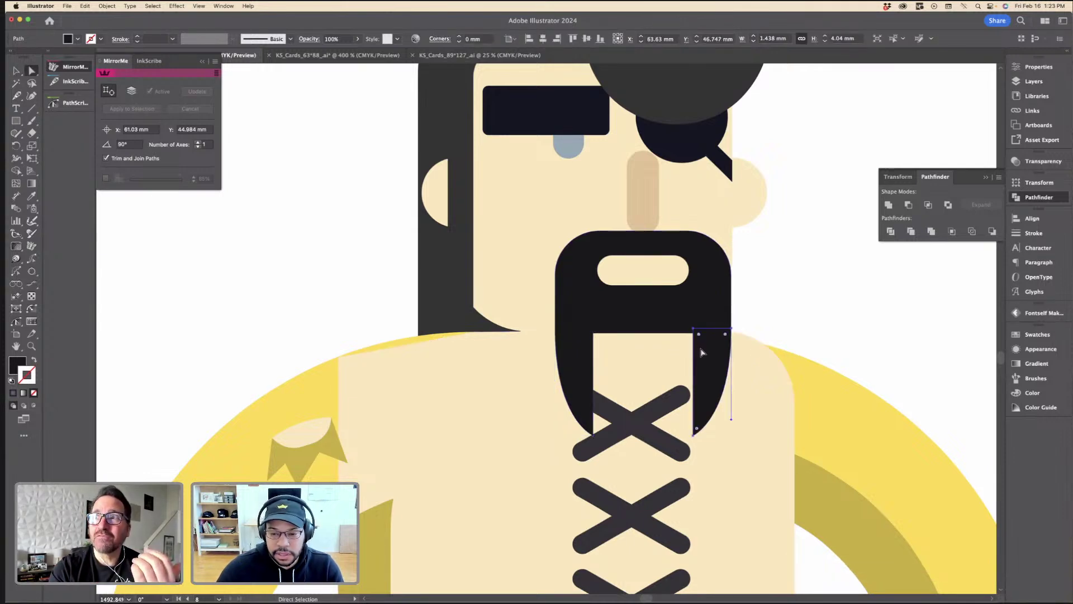
key("v")
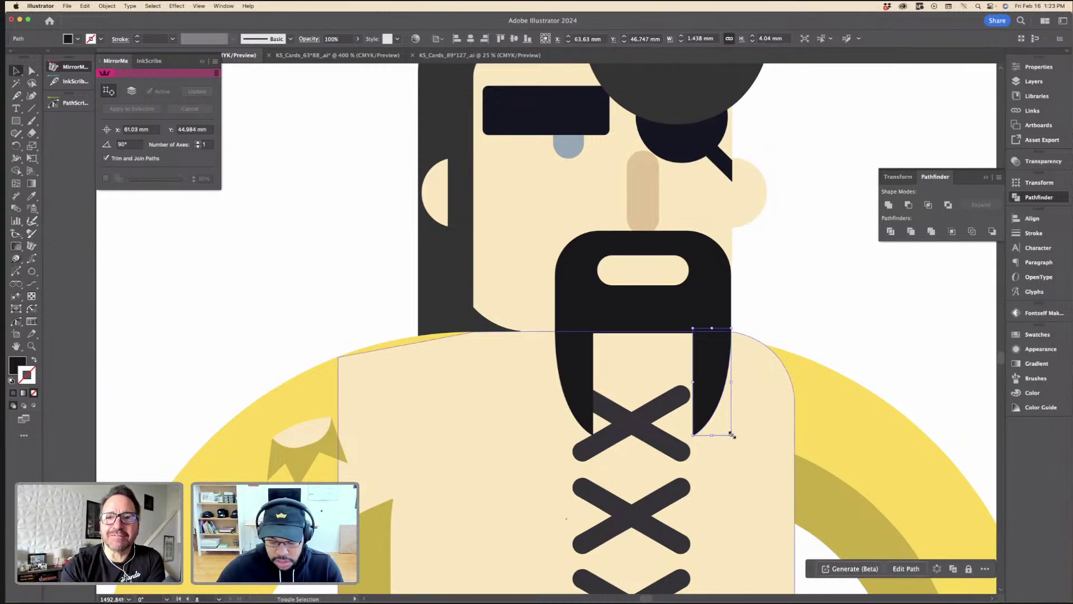
left_click_drag(732, 435, 722, 409)
left_click_drag(703, 366, 618, 362)
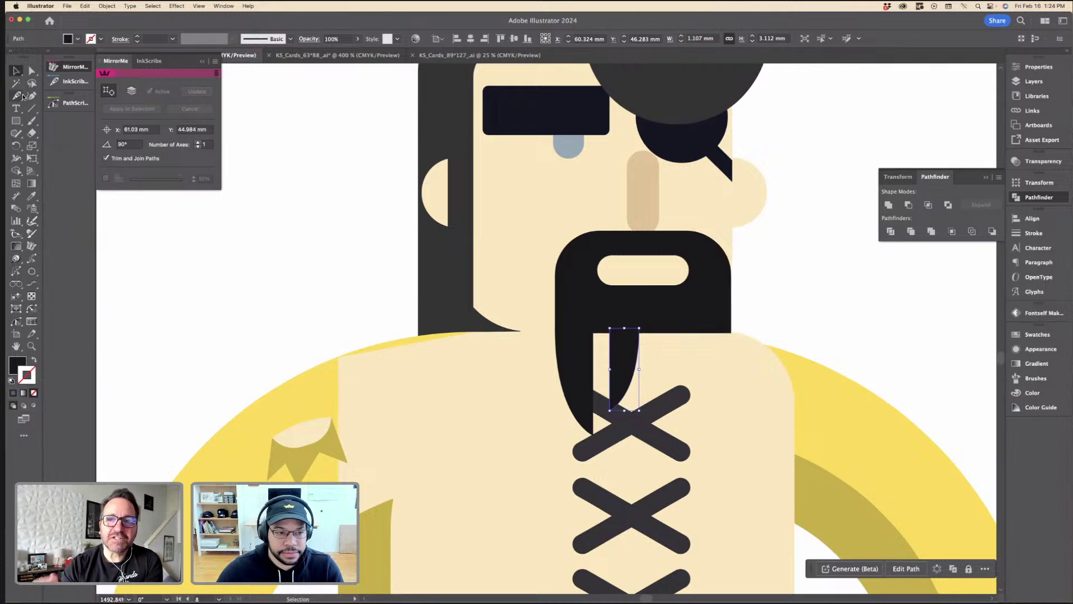
Step: Draw a black rectangle about 1 mm wide and 4.2 mm tall below the beard's right half and add an anchor point to its bottom edge
left_click(16, 121)
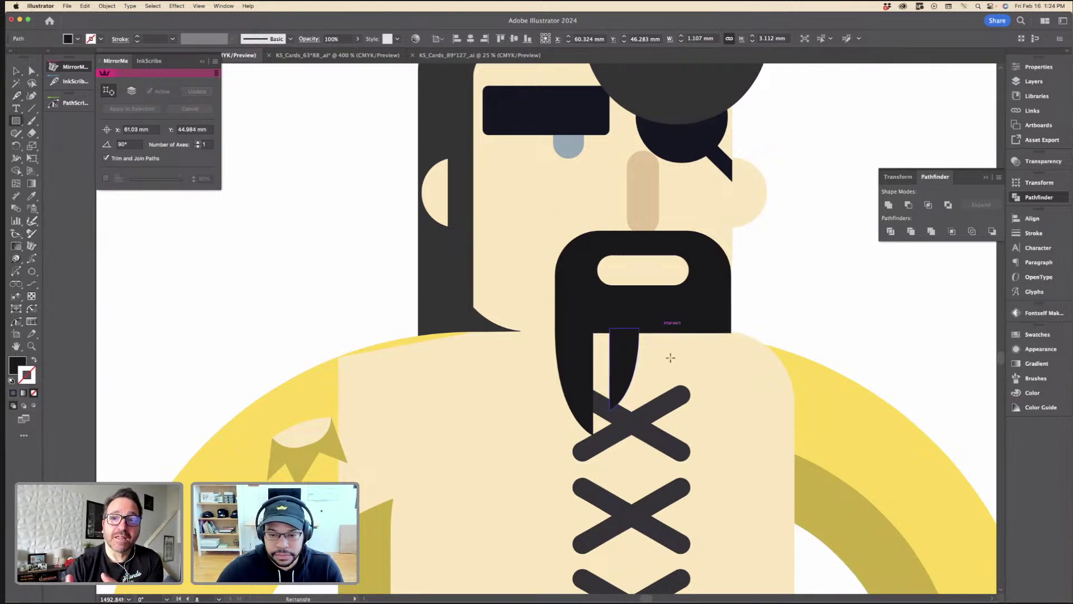
left_click_drag(662, 325, 689, 435)
key("p")
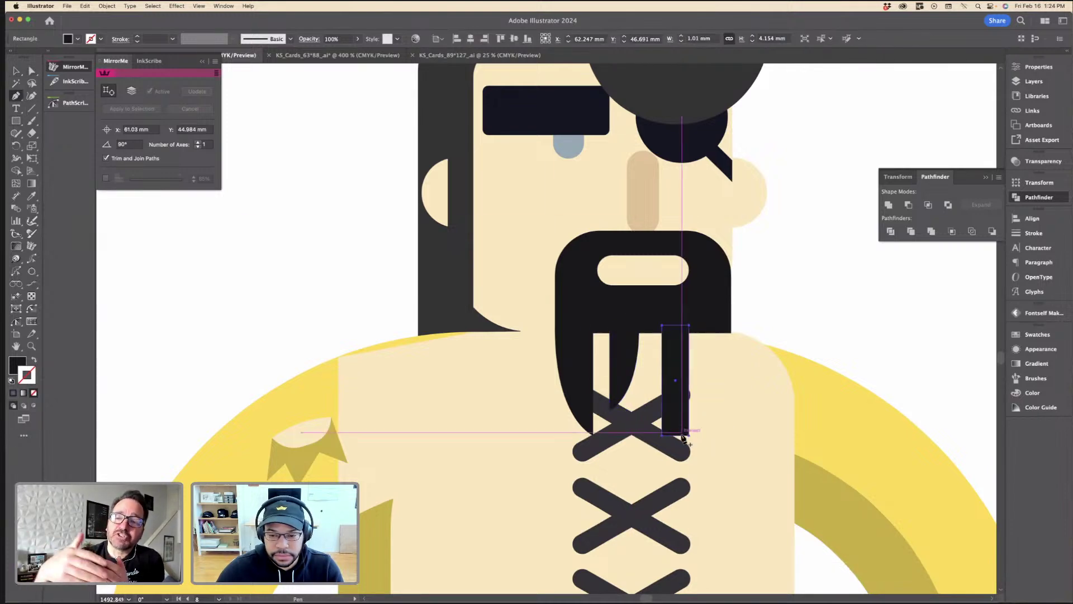
left_click(675, 435)
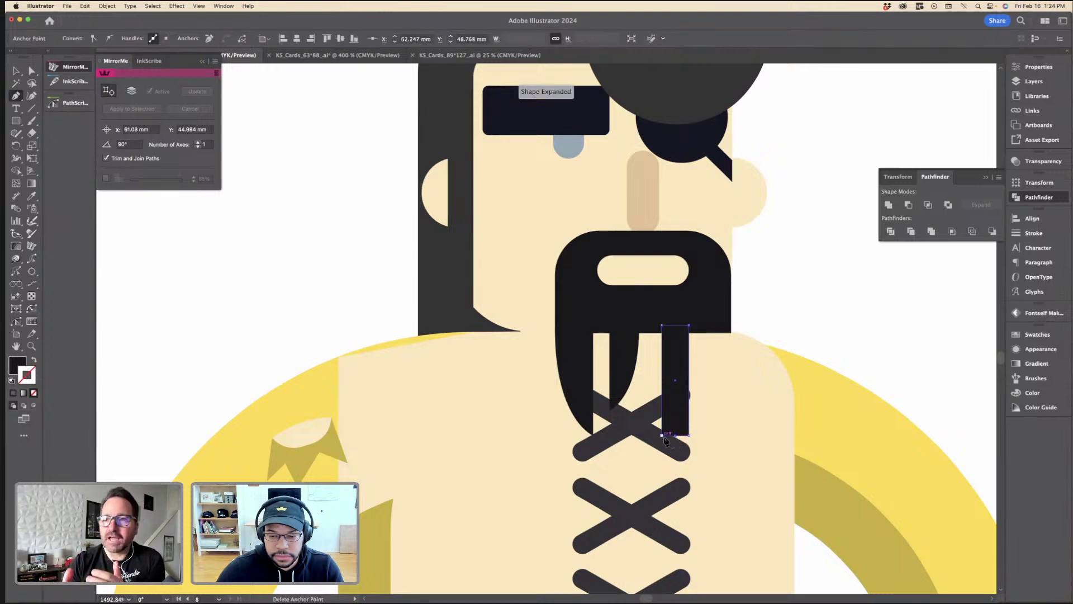
Step: Round the rectangle's two bottom corners together to a radius of about 6.29 mm, forming a tapered point
key("a")
left_click(662, 436)
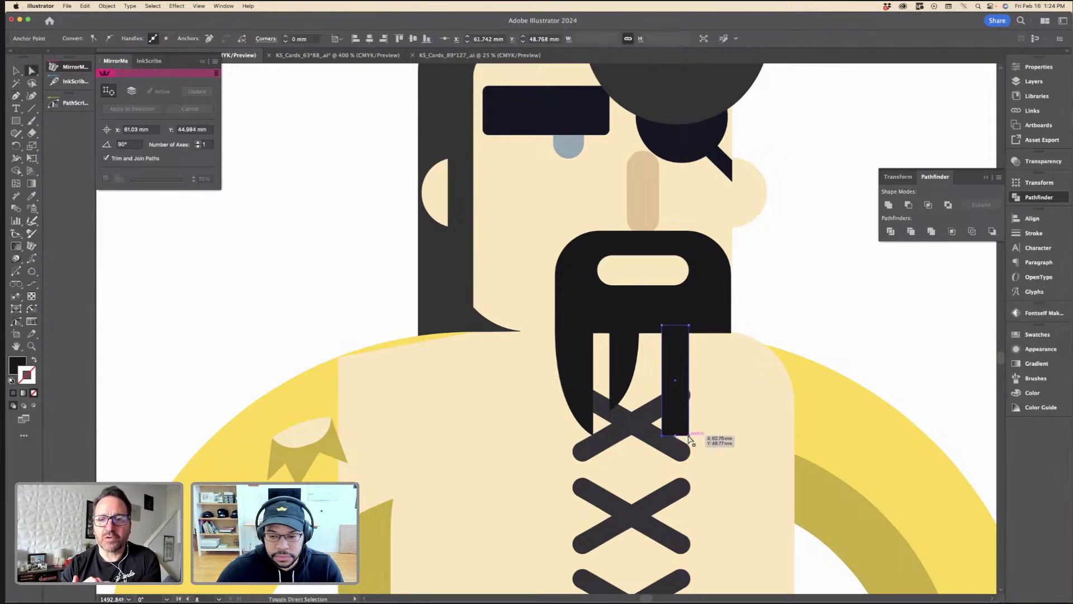
left_click(688, 435, "shift")
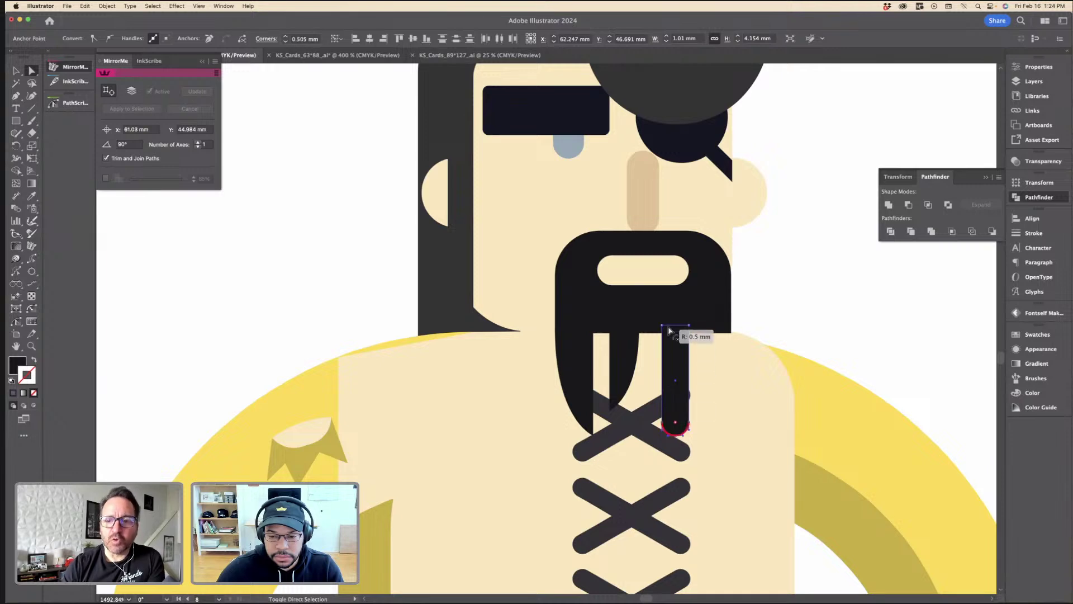
left_click(662, 436)
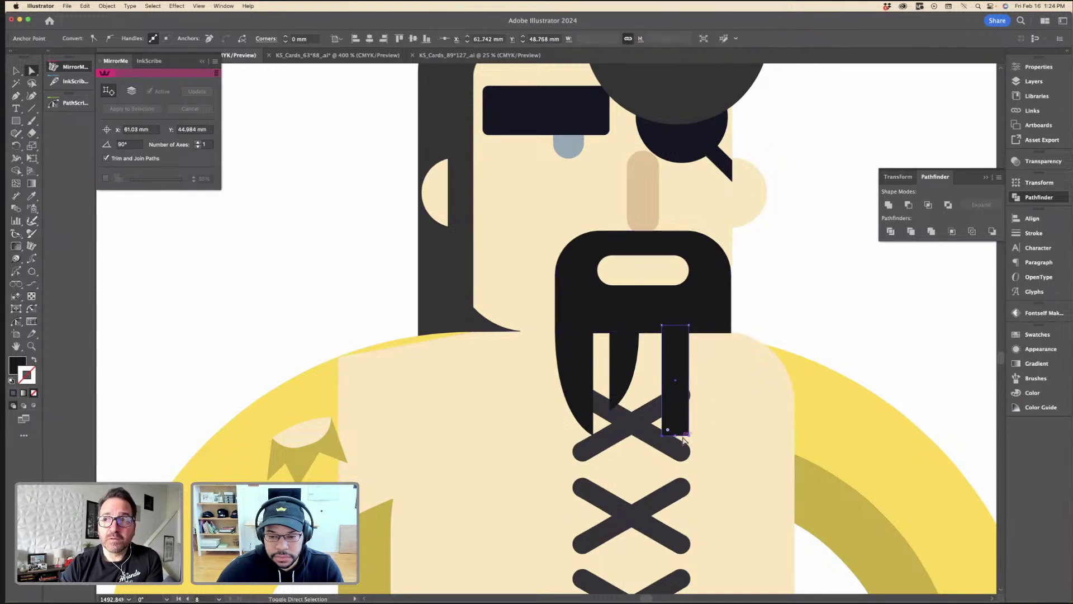
left_click_drag(689, 435, 691, 408)
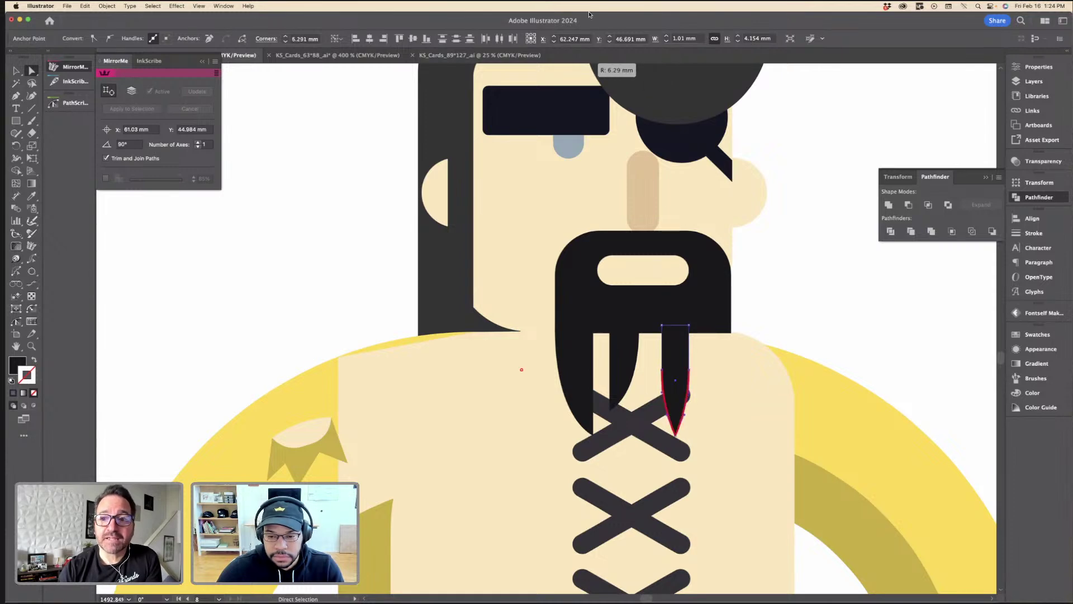
Step: Move the new pointed strand outward and align it with the beard's right edge
key("v")
left_click_drag(678, 363, 804, 271)
key("super+z")
left_click_drag(684, 361, 728, 360)
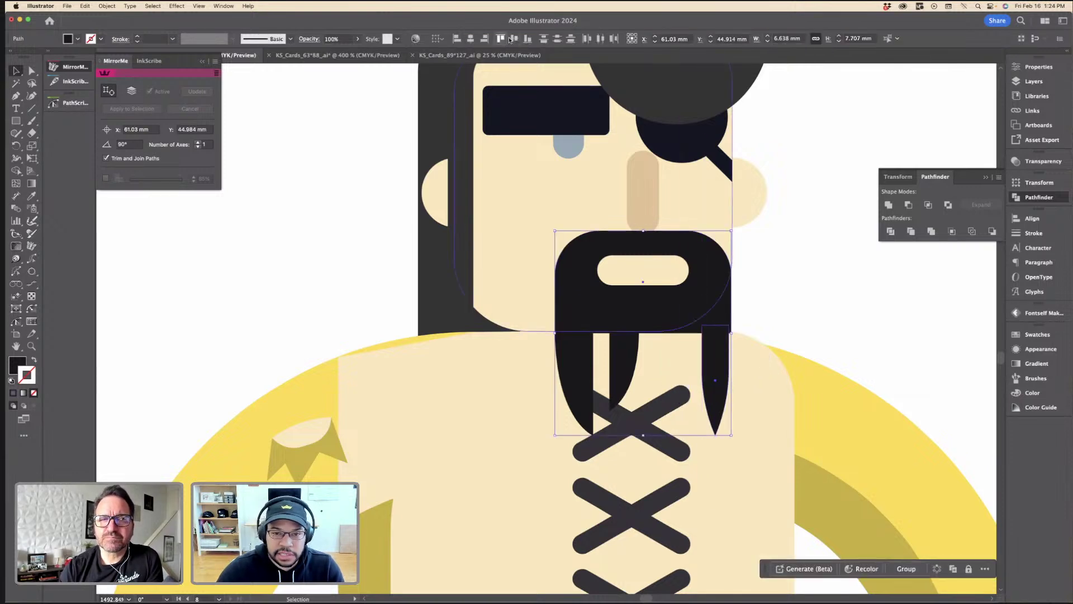
left_click(484, 39)
left_click(744, 273)
Step: Examine the three beard strands up close and compare the whole figure with the pirate reference
left_click(579, 358)
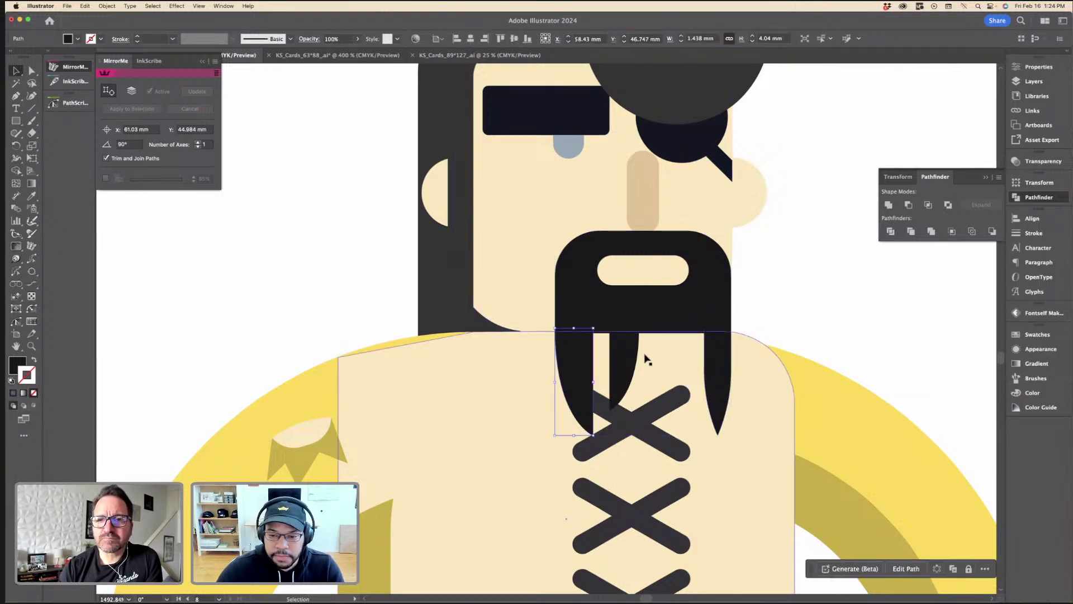
left_click(800, 325)
scroll(759, 350, "down", 4)
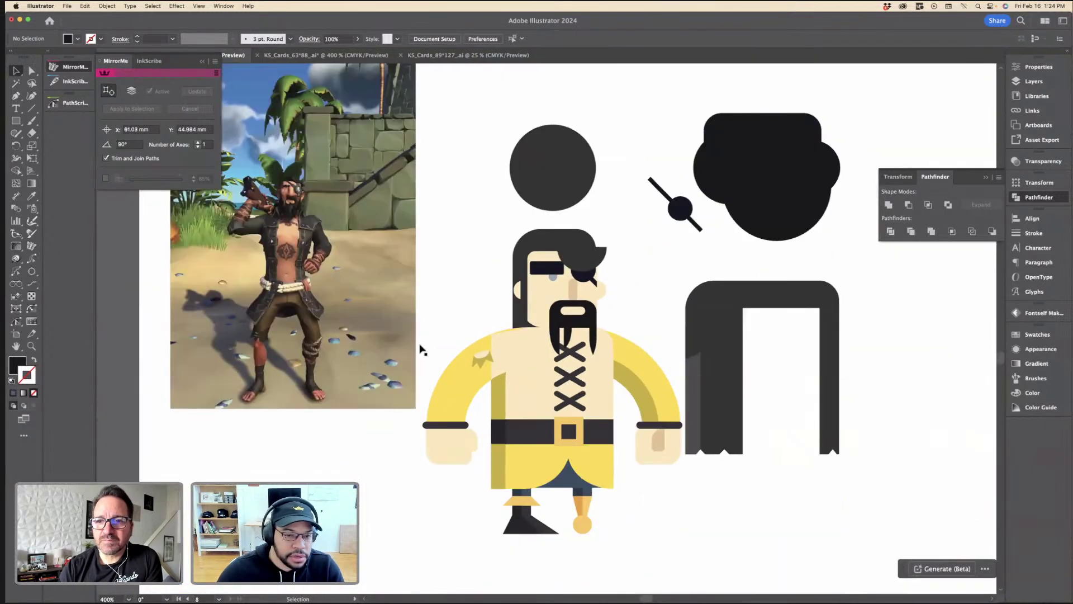
scroll(421, 352, "down", 3)
scroll(298, 212, "up", 3)
scroll(446, 268, "down", 2)
scroll(752, 419, "up", 3)
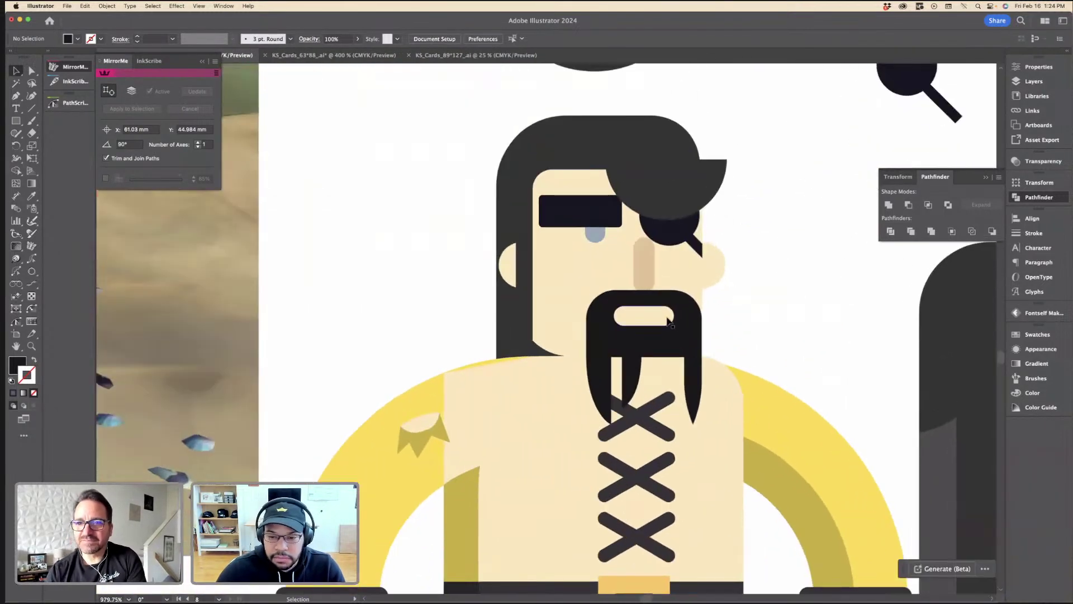
scroll(663, 322, "up", 3)
Step: Draw a small black rectangle about 0.82 mm wide over the mouth's lower edge and center it horizontally with the nose
key("p")
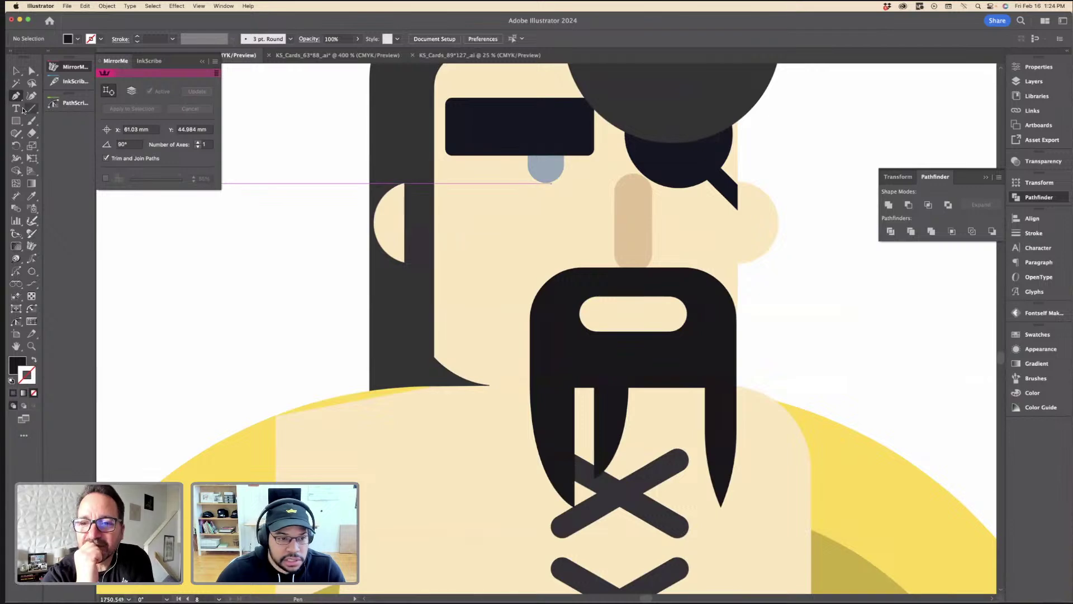
key("m")
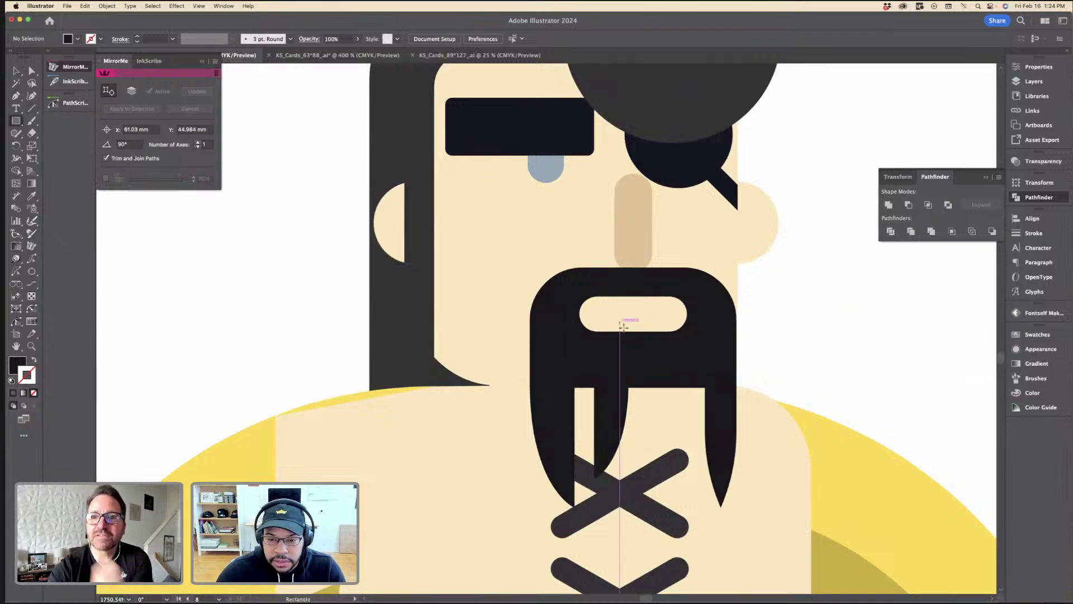
left_click_drag(619, 324, 646, 342)
key("v")
left_click(634, 246, "shift")
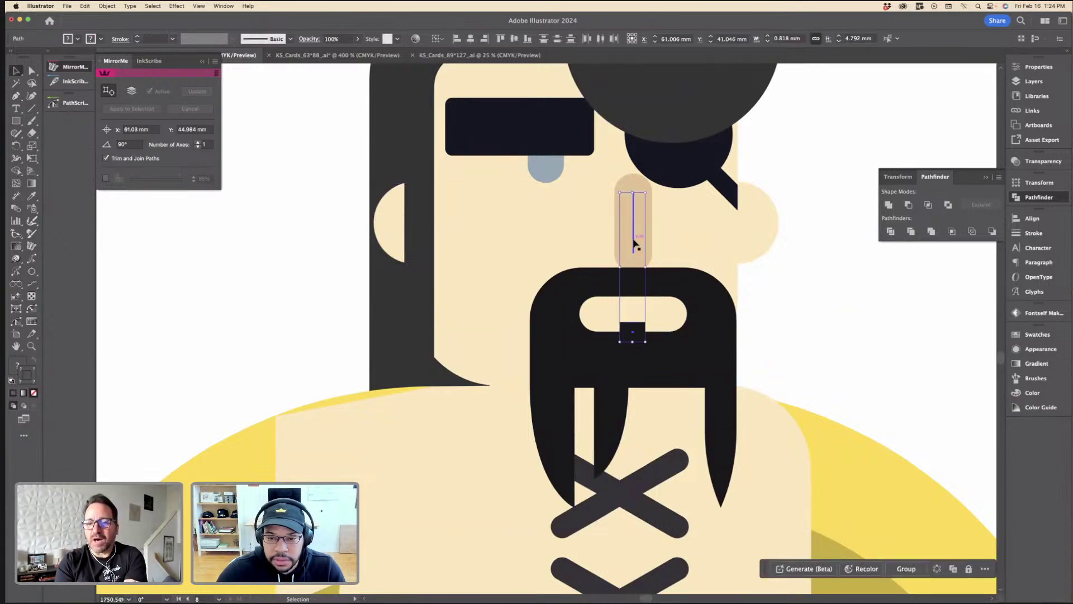
left_click(471, 39)
left_click(736, 208)
left_click(793, 283)
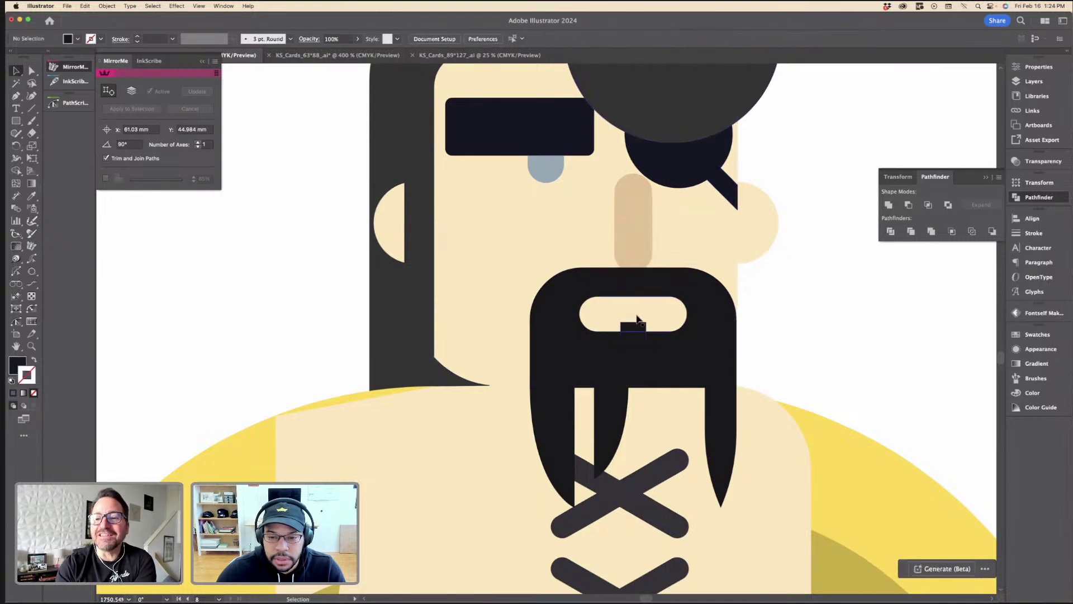
Step: Stretch the small rectangle below the mouth upward to a height of about 0.72 mm
left_click(635, 326)
key("super+equal")
key("super+equal")
left_click_drag(544, 315, 545, 308)
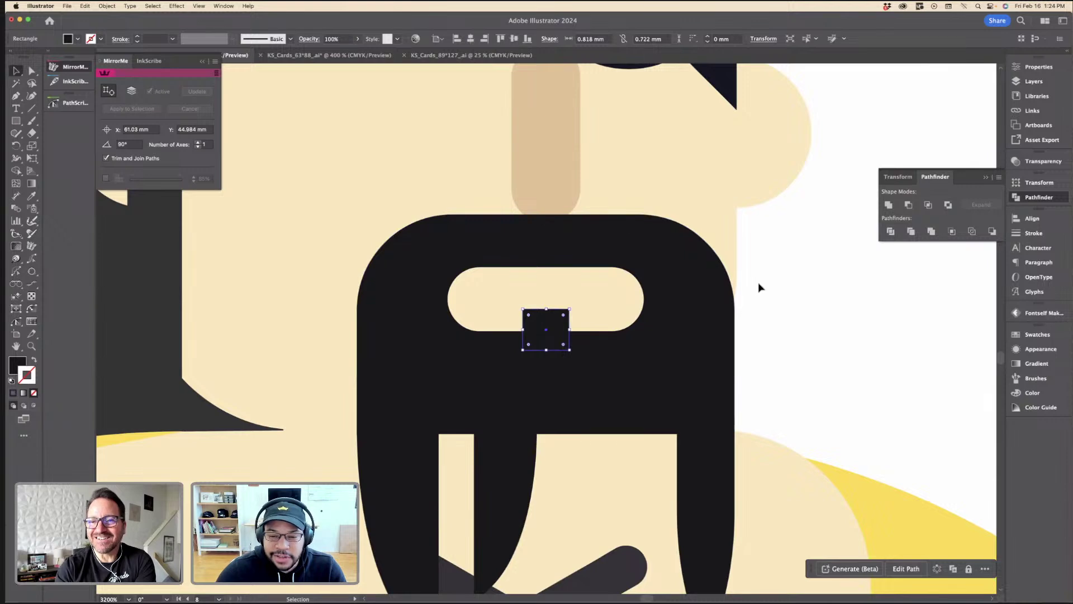
left_click(765, 294)
Step: Compare the character's mouth and beard with the pirate in the reference image
key("super+minus")
key("super+minus")
key("super+minus")
key("super+minus")
key("super+minus")
scroll(335, 262, "left", 5)
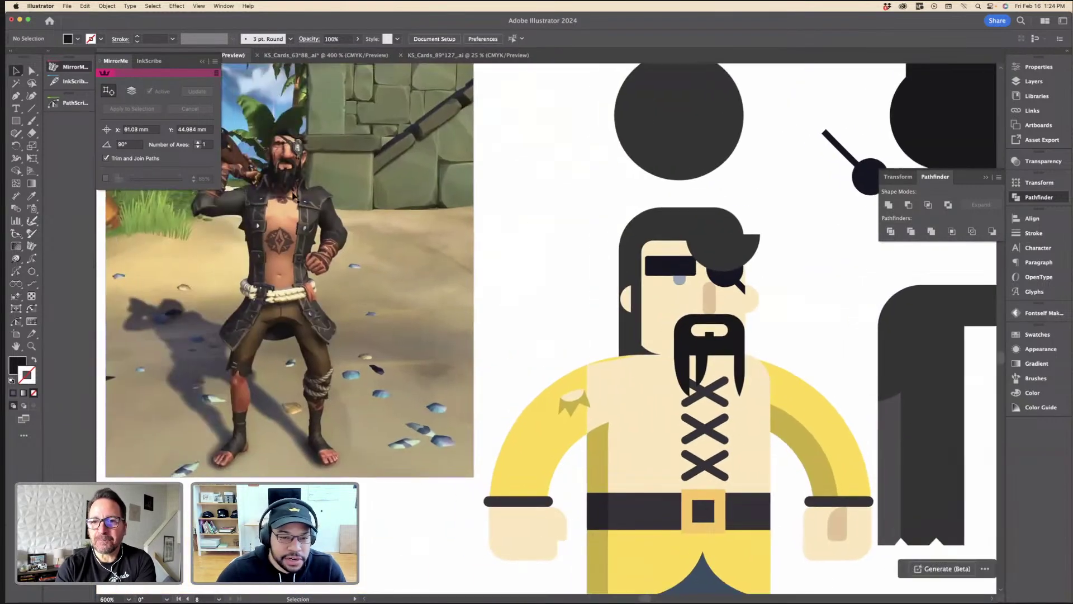
scroll(294, 195, "up", 5)
scroll(293, 195, "down", 5)
scroll(762, 361, "up", 6)
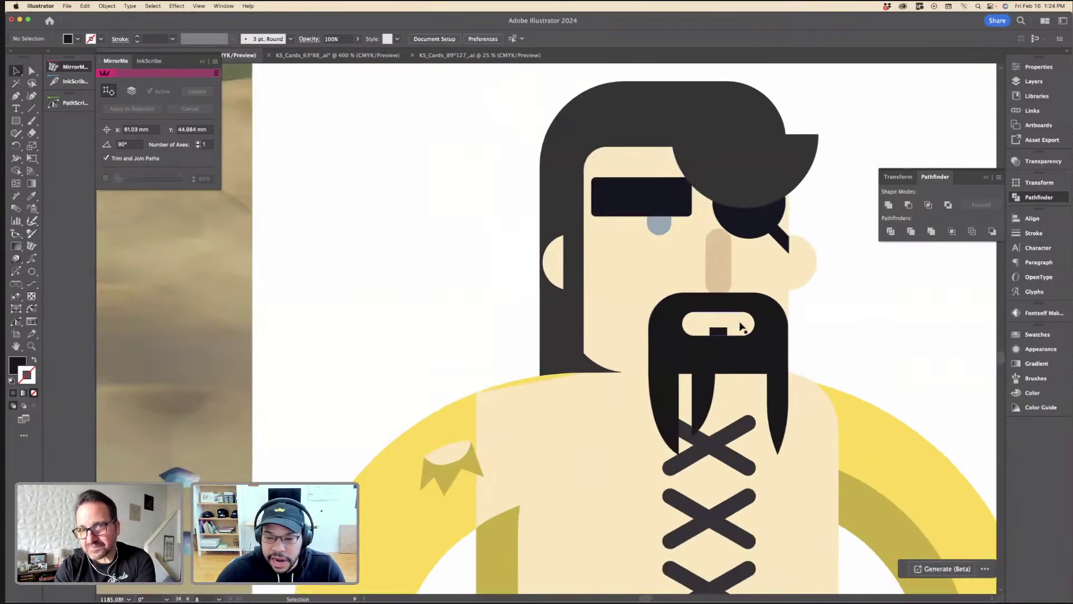
Step: Increase the corner radius of the mouth shape to 0.673 mm so its ends are fully rounded
left_click(743, 326)
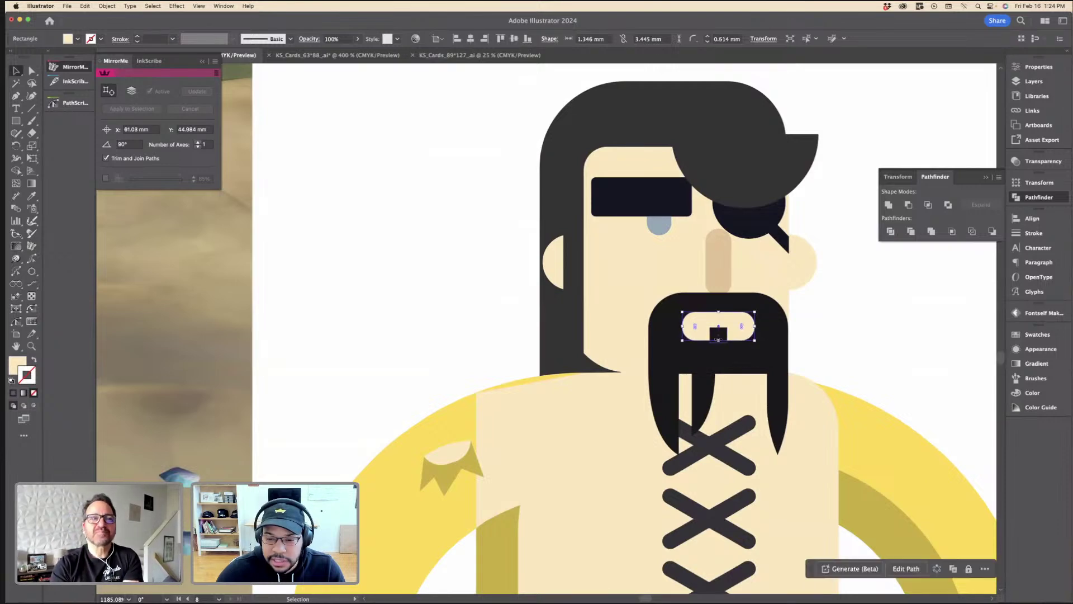
key("a")
left_click_drag(695, 328, 718, 332)
key("v")
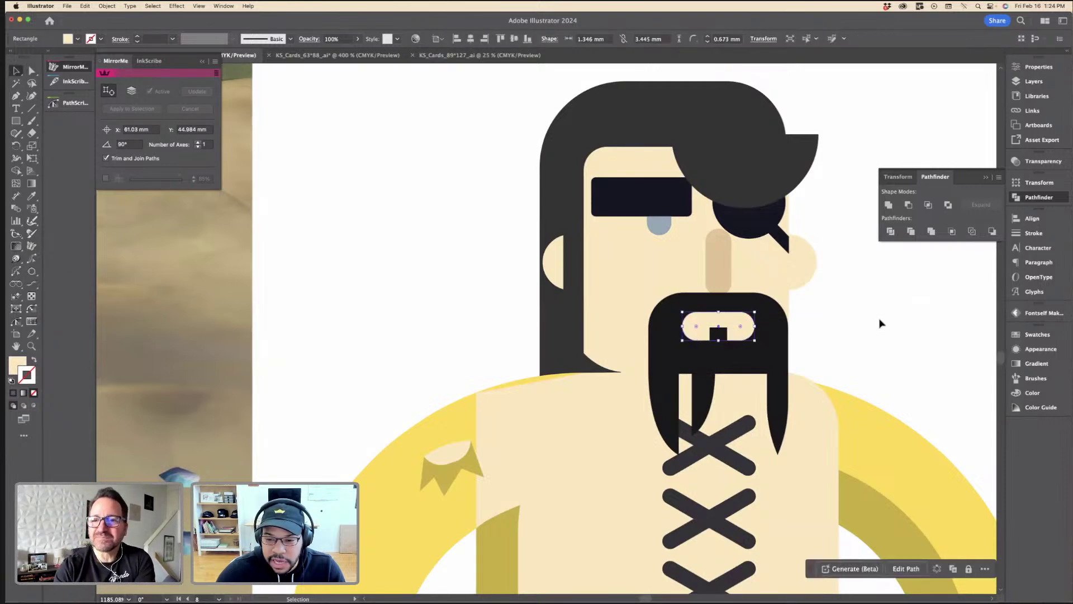
left_click(879, 322)
Step: Nudge the small black patch slightly higher into the mouth opening
scroll(723, 339, "up", 5)
left_click(721, 338)
key("a")
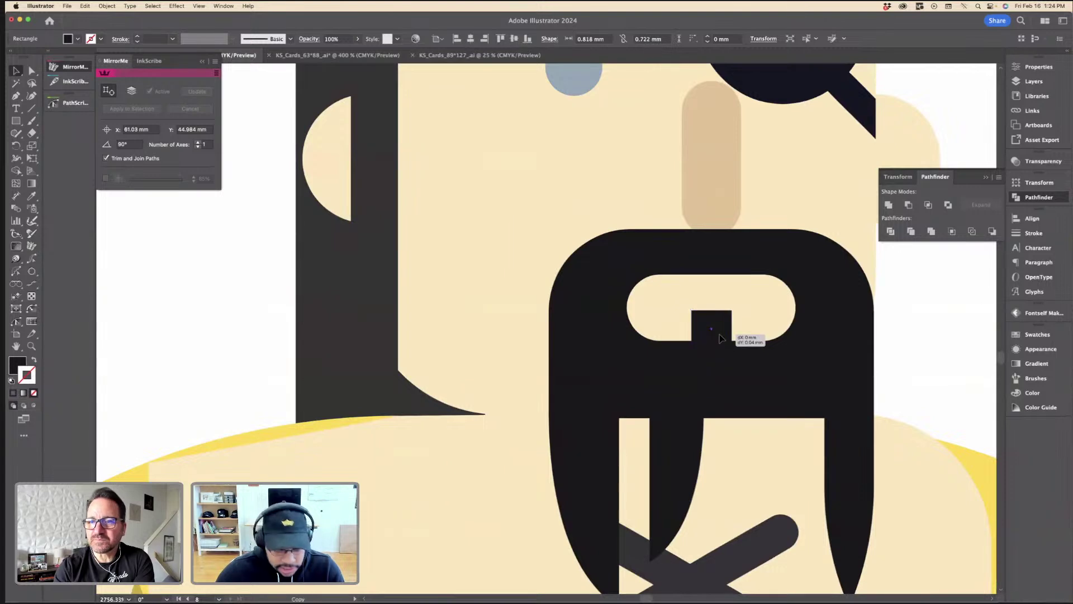
left_click(906, 335)
key("super+minus")
key("super+minus")
key("super+minus")
key("super+minus")
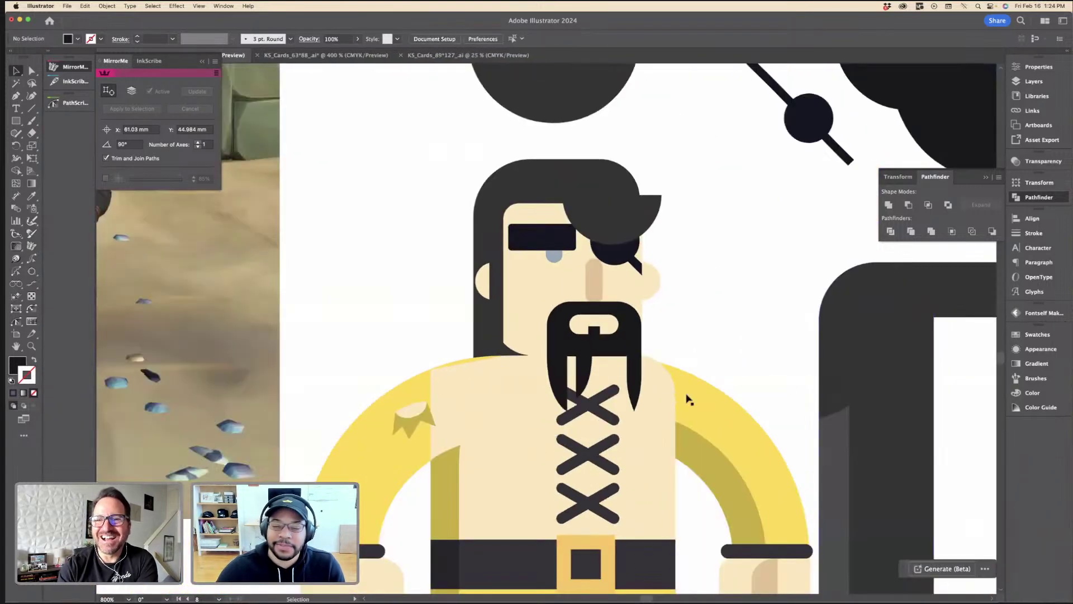
Step: Lower the beard's two bottom corner points together, extending the main beard shape to about 5.3 mm tall
key("super+equal")
key("super+equal")
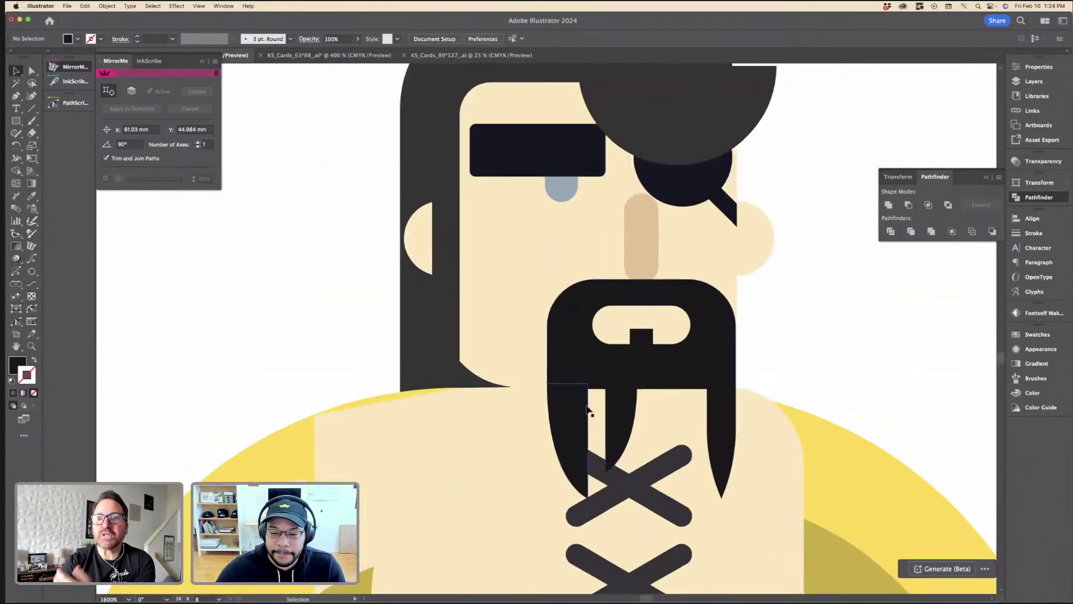
key("a")
left_click(620, 372)
left_click(548, 390)
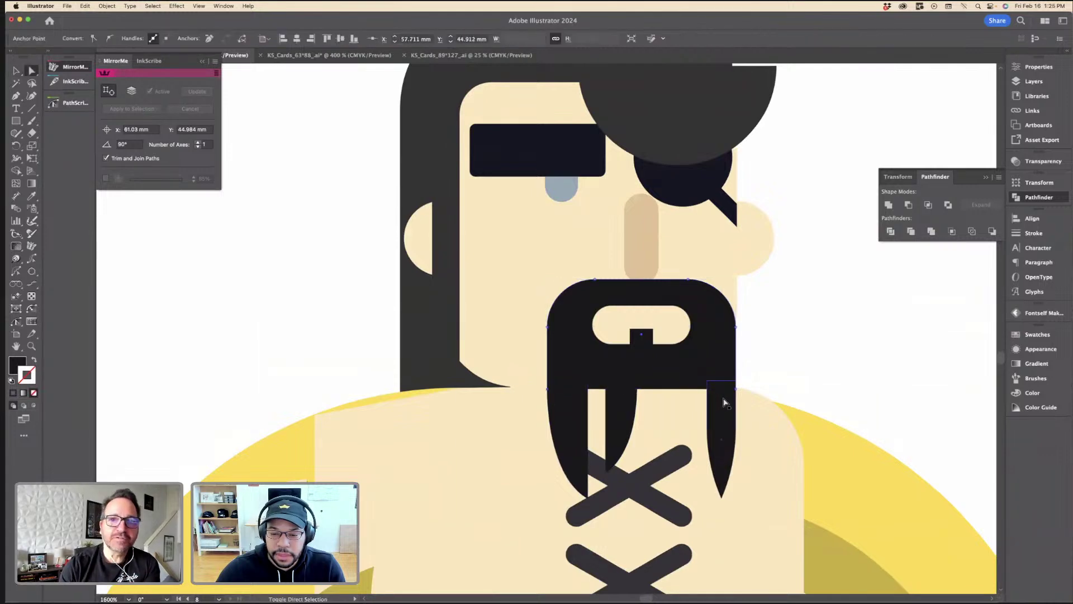
left_click_drag(735, 389, 736, 431)
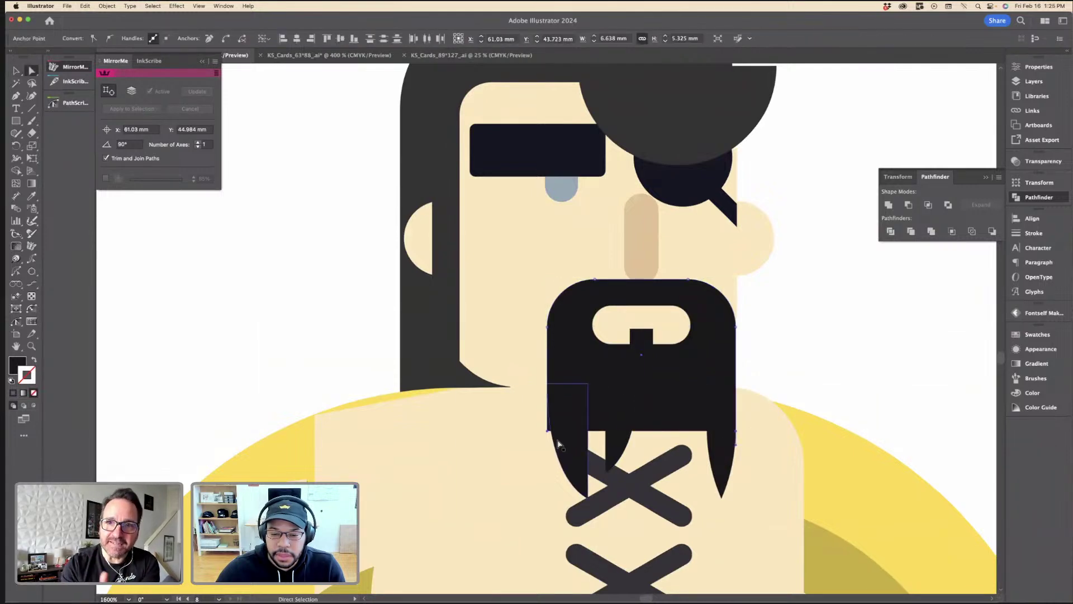
Step: Raise the beard's two bottom corner points together to shorten the main beard shape
key("v")
left_click(566, 445)
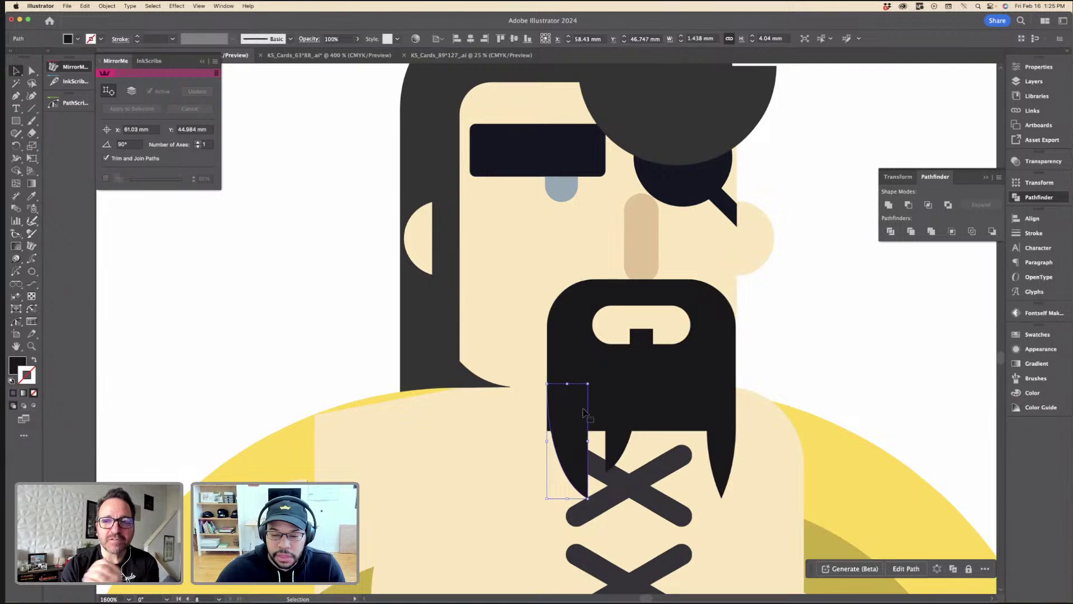
key("a")
left_click_drag(548, 431, 554, 424)
key("v")
key("super+minus")
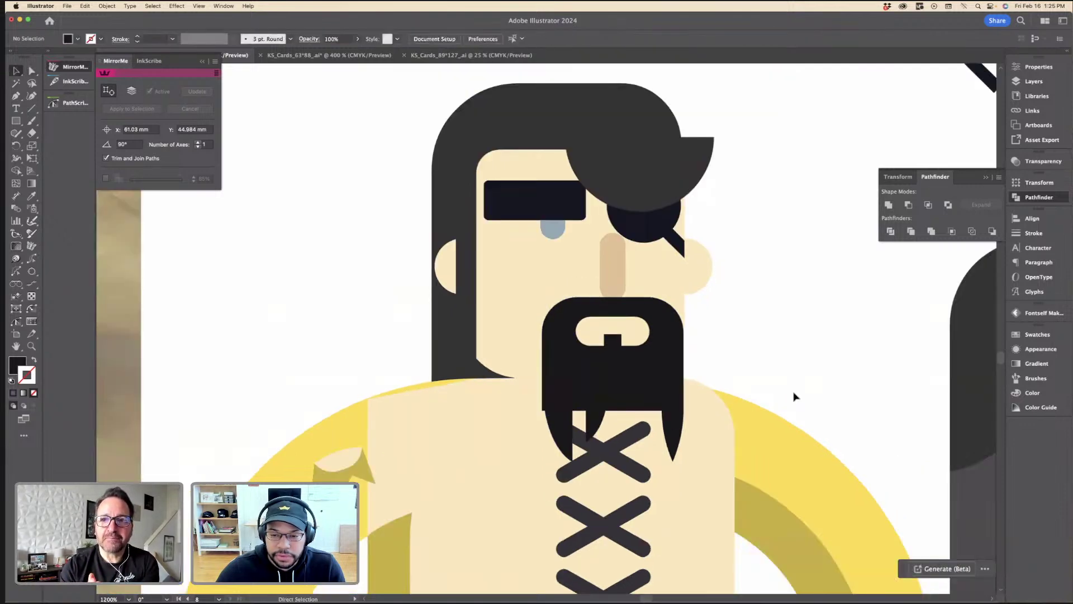
key("a")
left_click(624, 370)
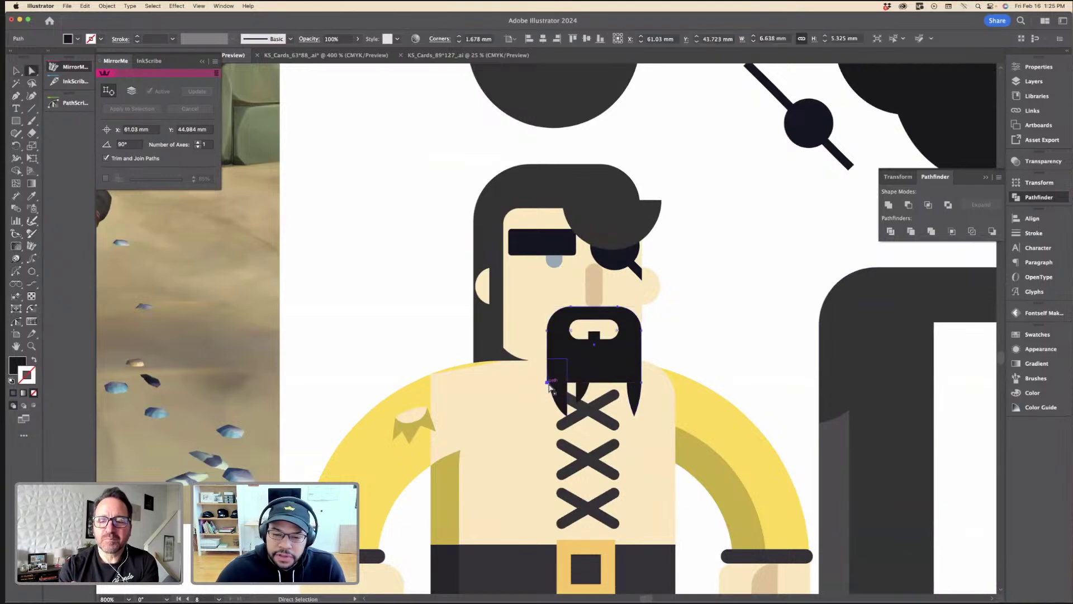
left_click(551, 383)
left_click_drag(641, 382, 641, 373)
left_click(678, 332)
Step: Move the leftmost beard strand down so its top edge meets the bottom of the main beard shape
key("v")
left_click(553, 399)
left_click(556, 391)
key("super+plus")
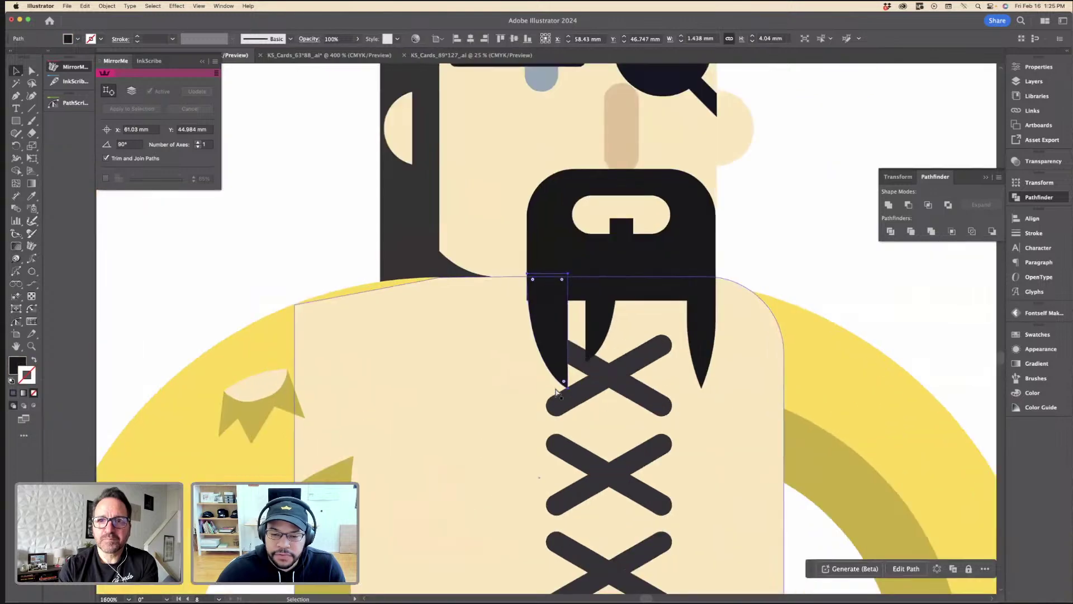
key("super+plus")
left_click_drag(551, 338, 550, 374)
left_click(803, 238)
Step: Tilt the short strand beside the leftmost one, and add a smaller tilted copy of the leftmost strand to its right
left_click_drag(626, 310, 643, 377)
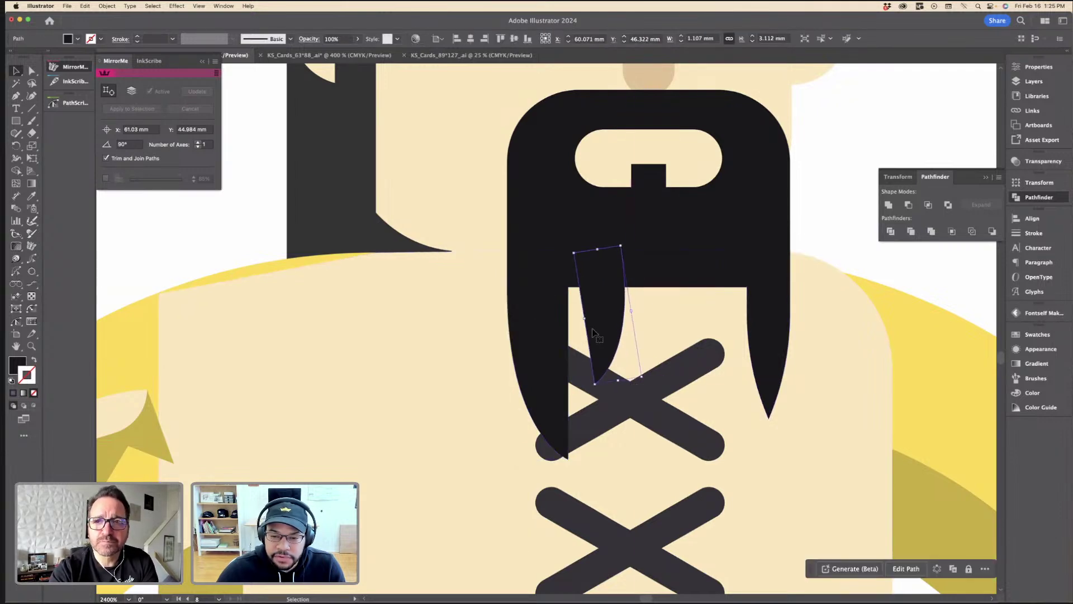
left_click_drag(590, 328, 664, 354)
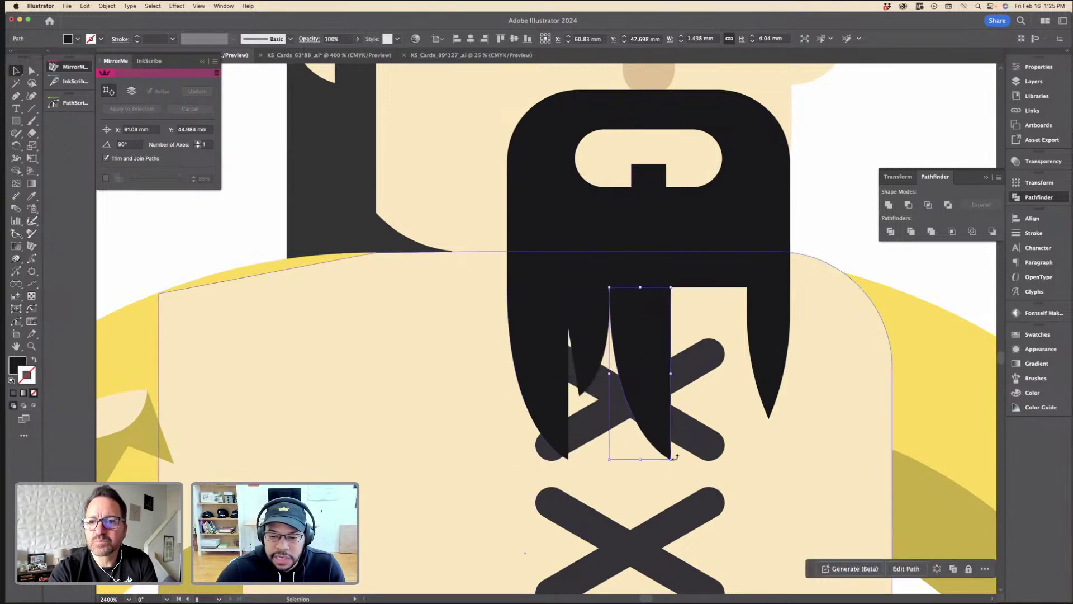
left_click_drag(675, 457, 636, 375)
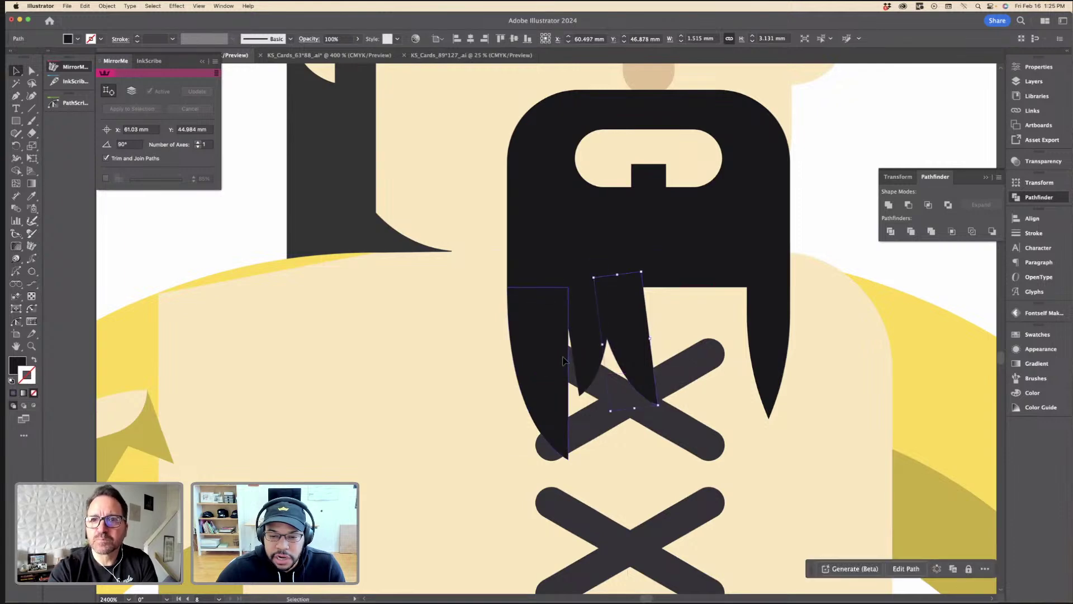
Step: Scale the leftmost strand down to about 1.26 × 3.53 mm and place a copy of it right of the beard's centre
left_click(546, 427)
left_click_drag(565, 459, 560, 437)
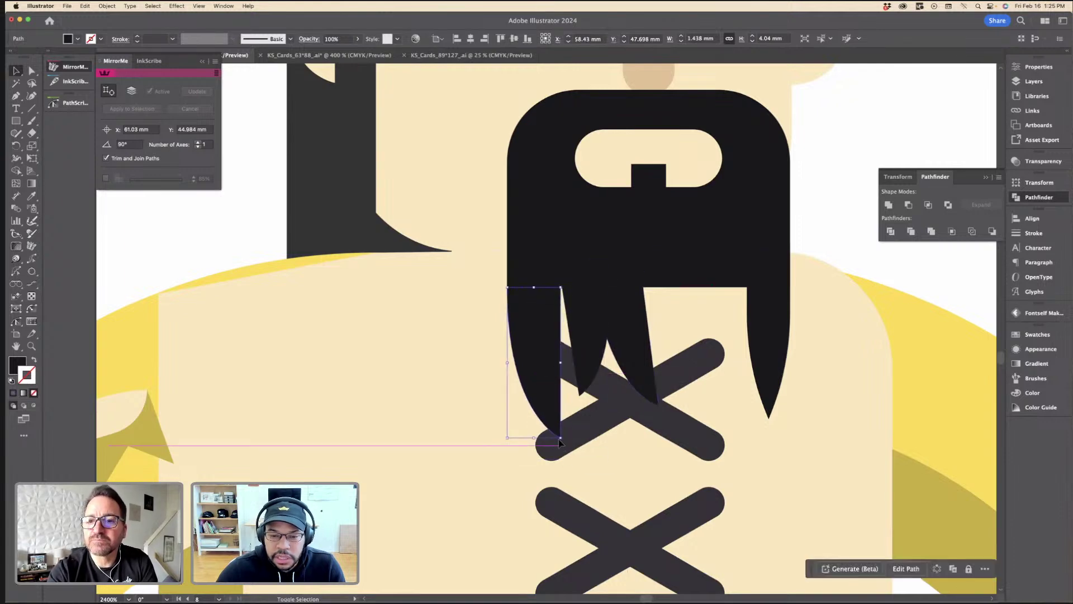
left_click_drag(550, 386, 695, 332)
left_click(550, 336)
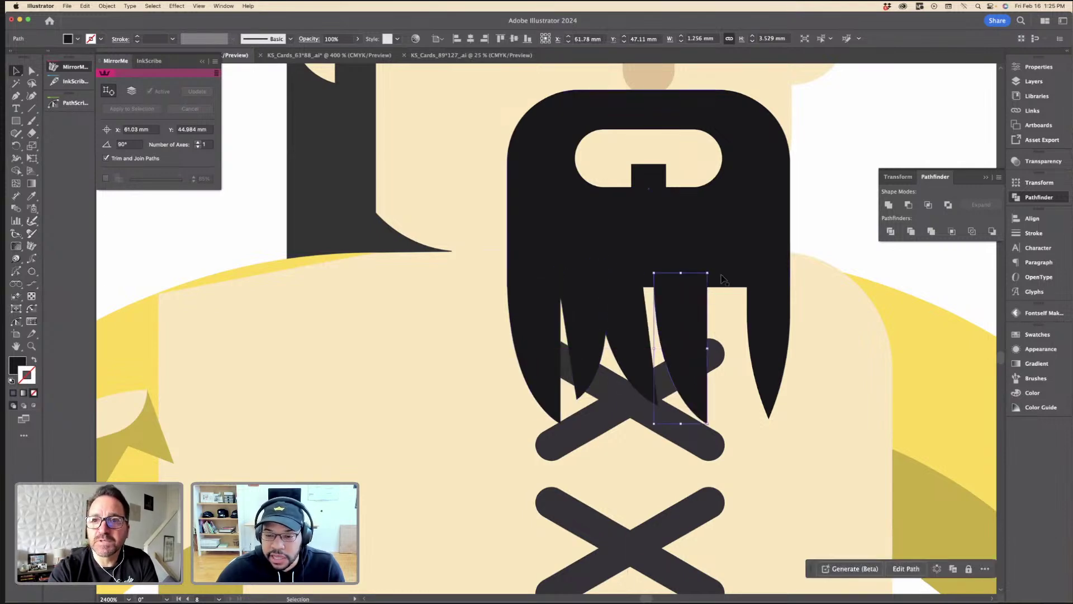
Step: Reflect the strand copy with MirrorMe across a vertical axis at about X 62.63 mm, keeping only the mirrored strand beside the rightmost one
right_click(698, 311)
left_click(440, 246)
left_click(108, 92)
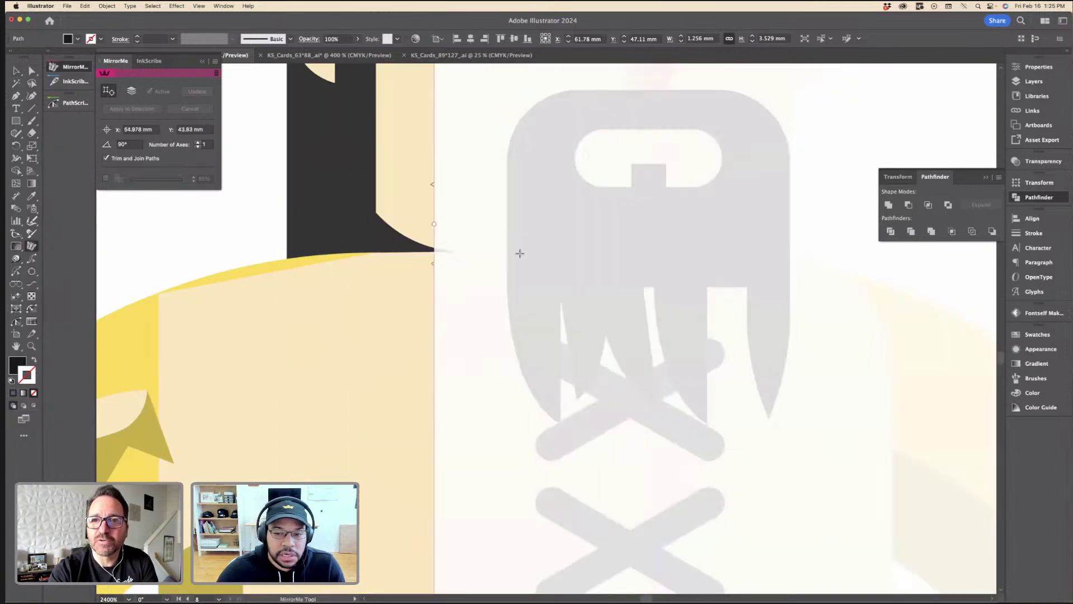
left_click_drag(520, 253, 714, 297)
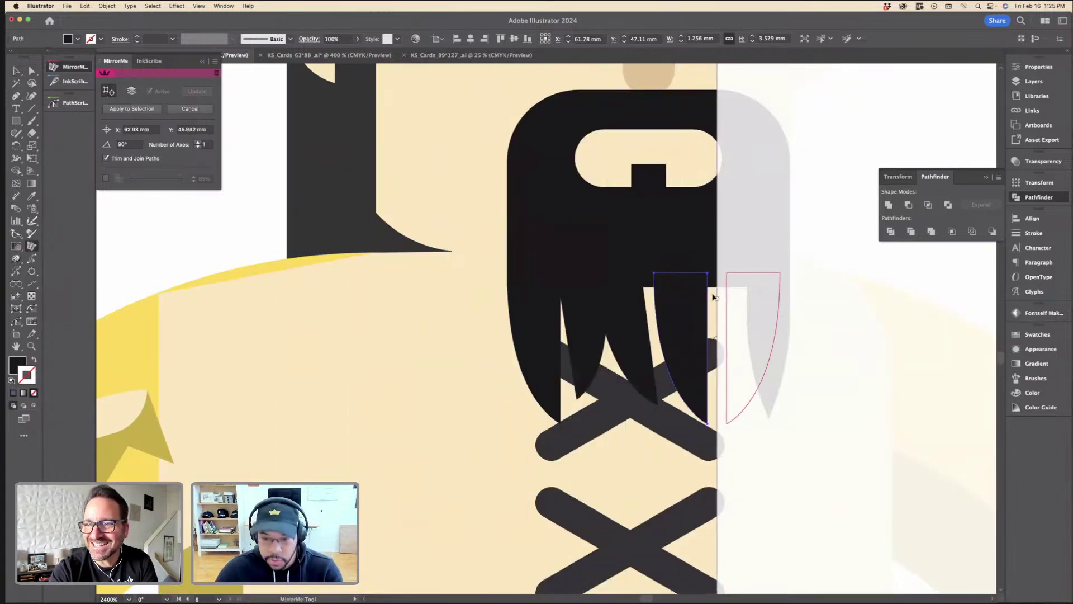
key("v")
left_click(718, 307)
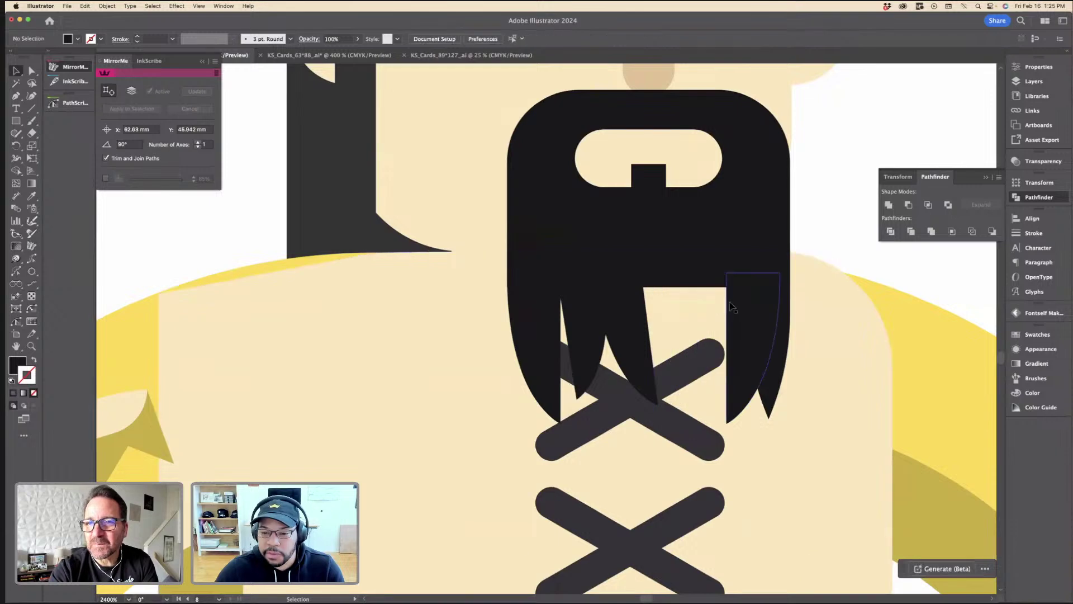
left_click(732, 306)
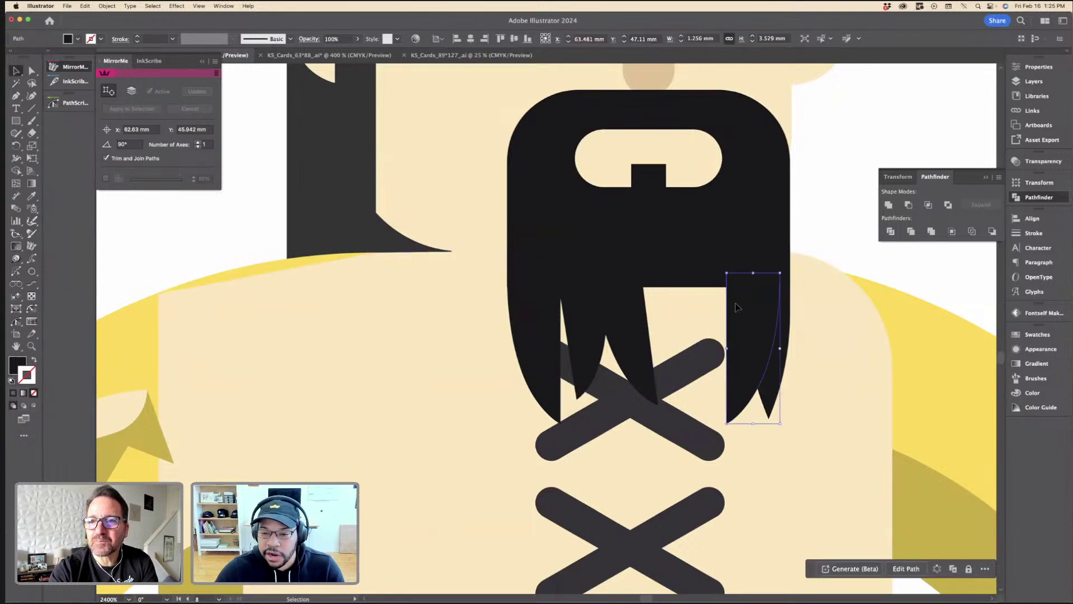
Step: Try a smaller, tilted copy of the rightmost strand in the beard's open gap, then delete it
left_click(780, 375)
left_click_drag(775, 375, 698, 376, "alt+shift")
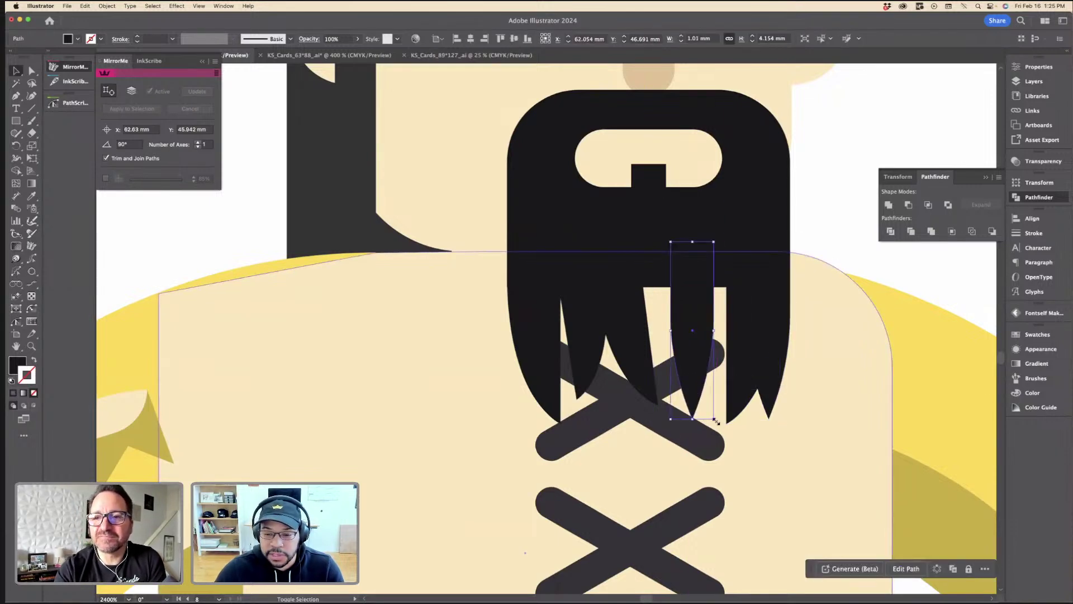
left_click_drag(713, 419, 697, 384, "shift")
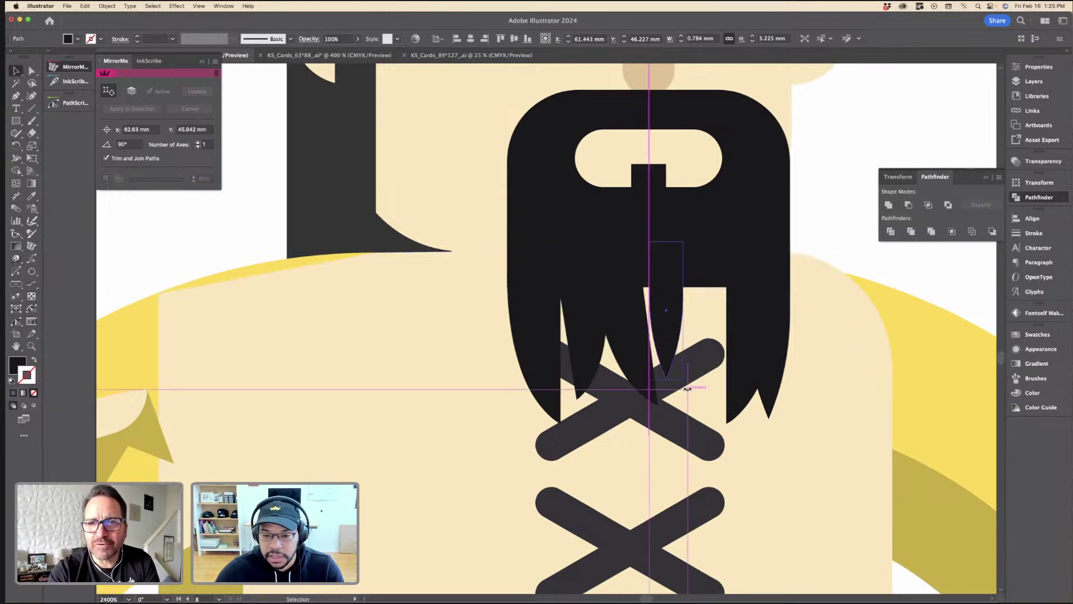
left_click_drag(662, 346, 706, 373)
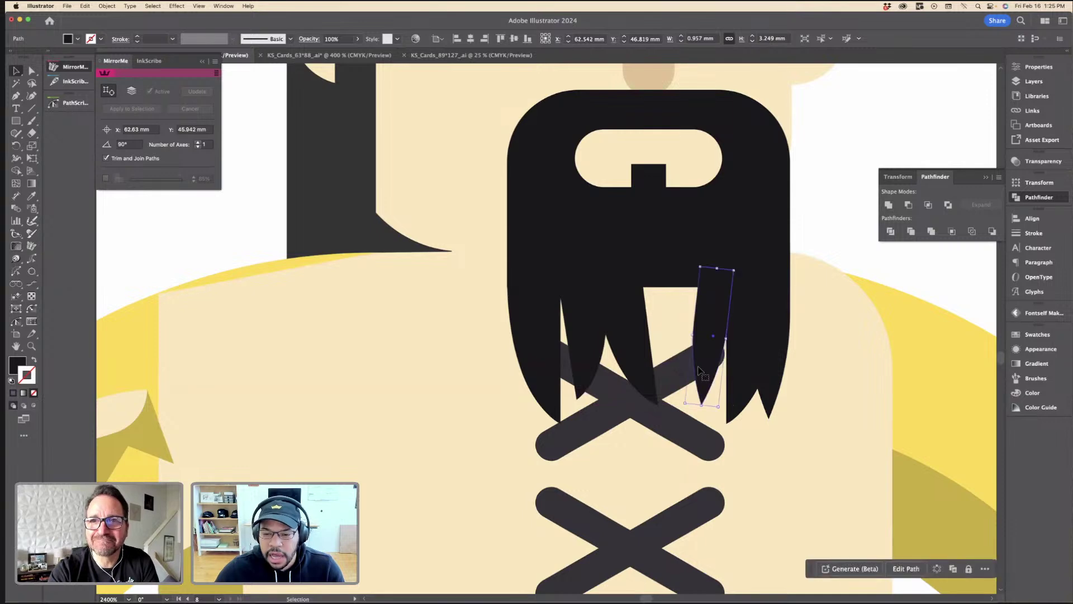
key("Delete")
Step: Duplicate the two tilted strands into the gap on the right, reflect the copies vertically and fit them against the beard
left_click(619, 342)
left_click_drag(597, 339, 681, 339, "shift")
right_click(672, 333)
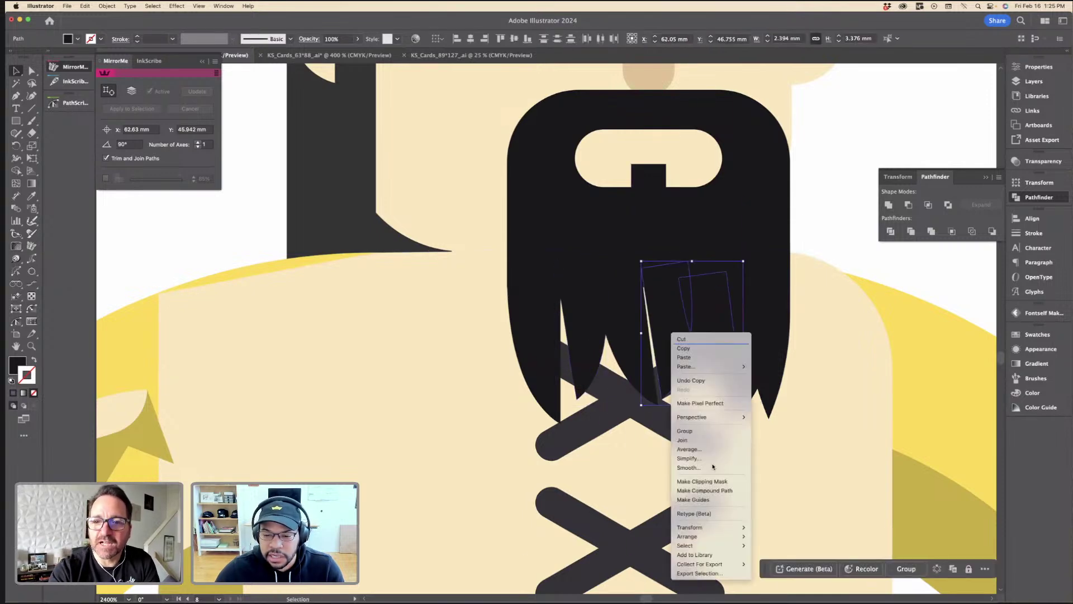
mouse_move(721, 527)
left_click(780, 549)
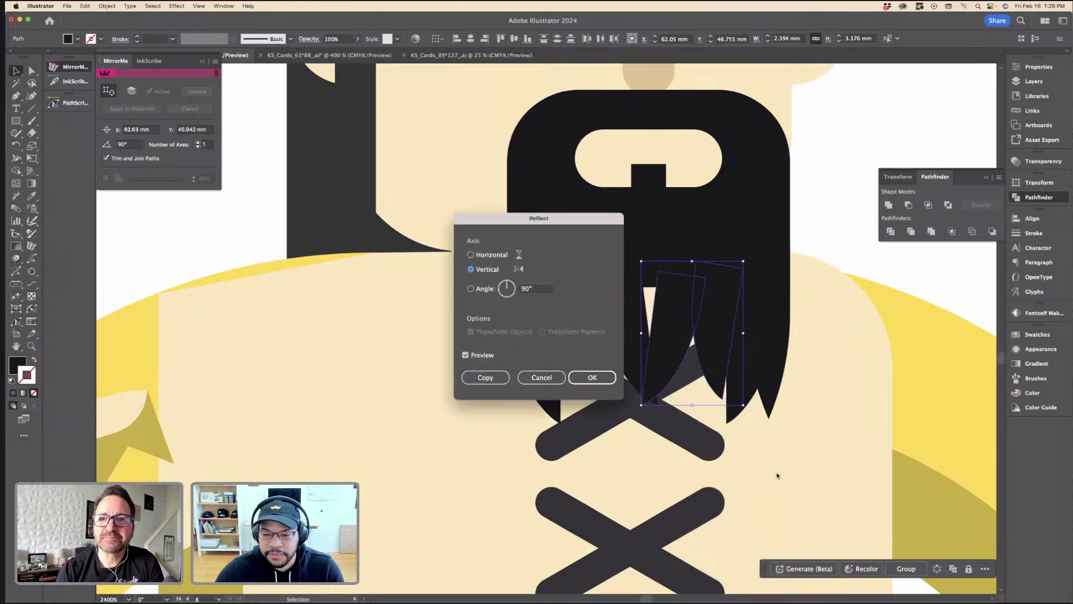
left_click(592, 378)
left_click_drag(705, 327, 686, 315)
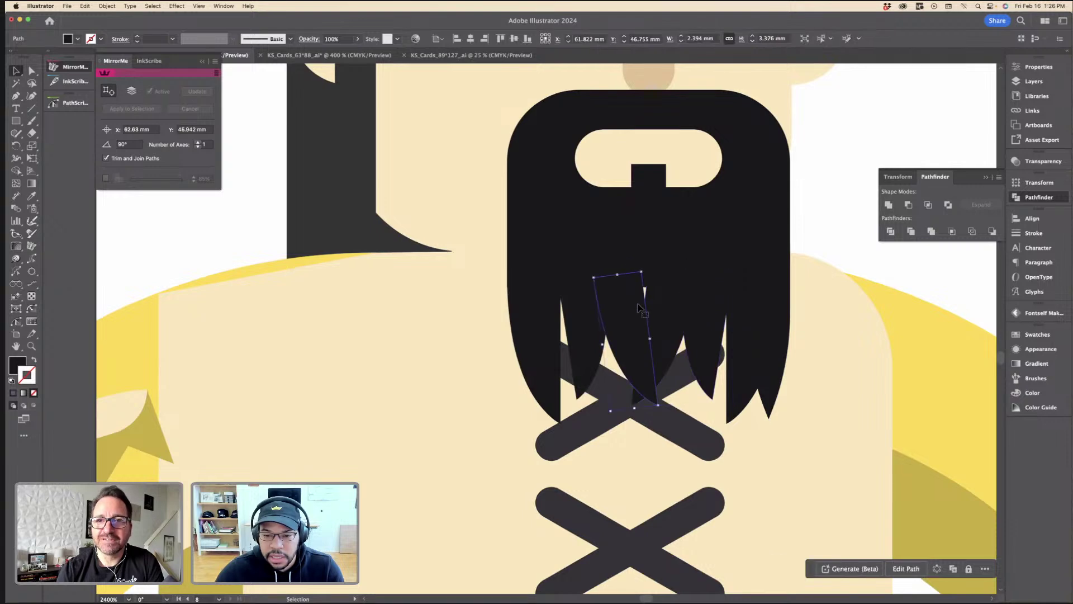
Step: Enlarge the tilted middle strand to about 1.61 × 3.34 mm and delete the larger reflected strand overlapping it
left_click_drag(642, 286, 647, 291)
key("Delete")
left_click(668, 313)
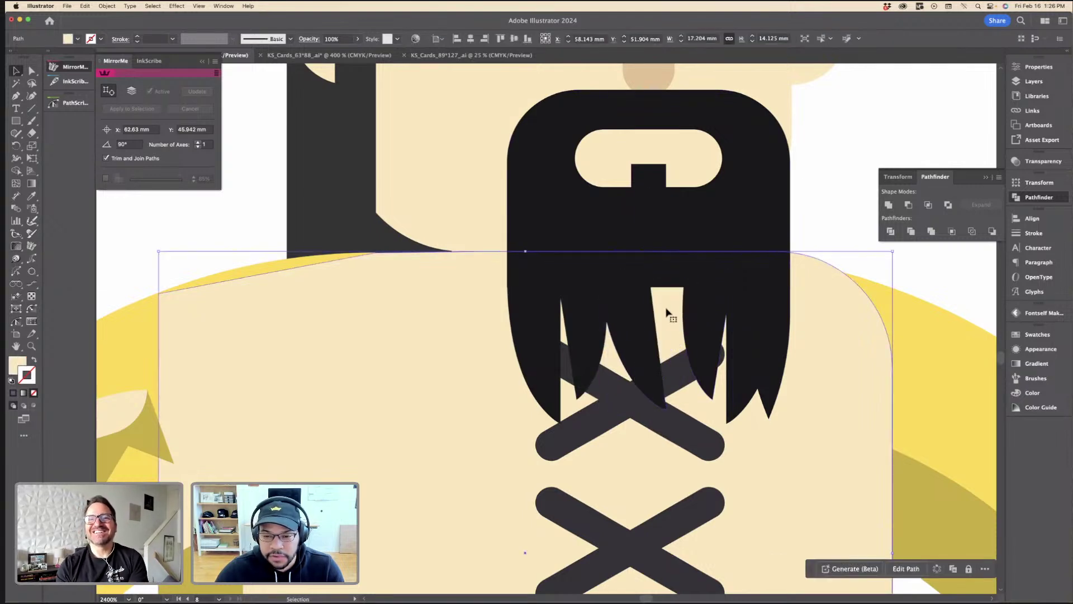
left_click(595, 319)
Step: Try filling the central gap with a copy of the leftmost strand scaled to about 0.8 × 2.24 mm
left_click_drag(537, 329, 674, 314)
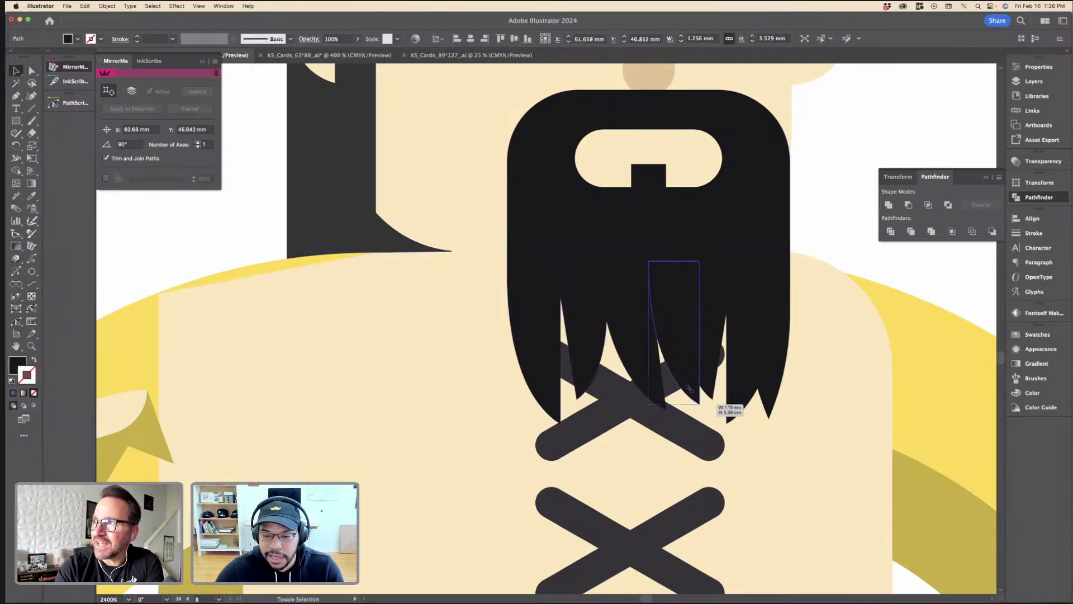
left_click_drag(679, 363, 673, 349)
left_click_drag(675, 356, 675, 356)
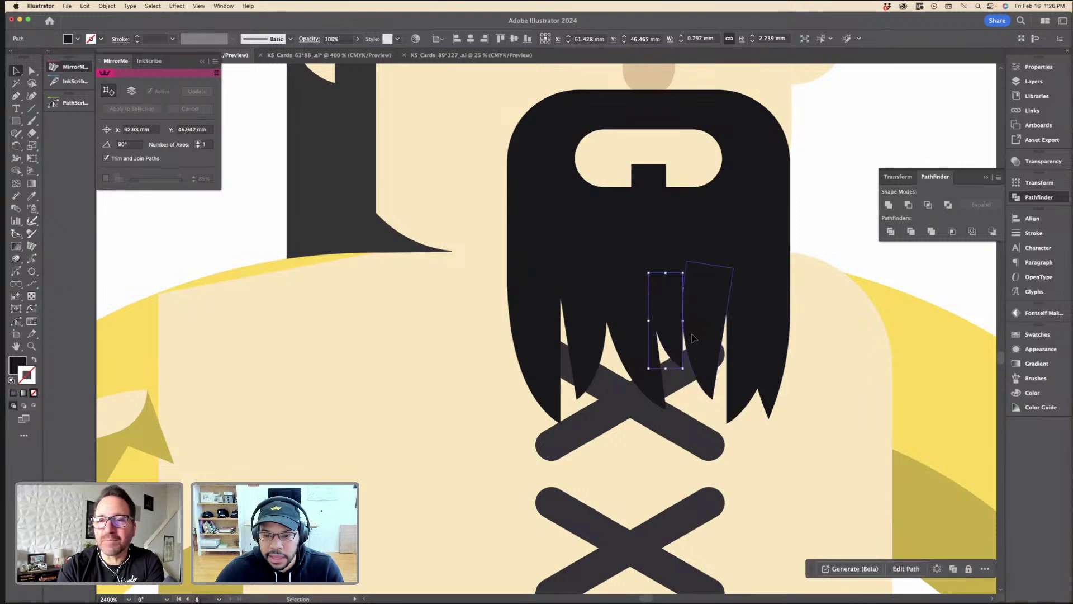
Step: Enlarge the reflected strand right of the central gap and delete the small filler strand beside it
left_click(694, 341)
left_click_drag(690, 394, 688, 409)
left_click_drag(703, 333, 704, 337)
left_click(673, 340)
key("Delete")
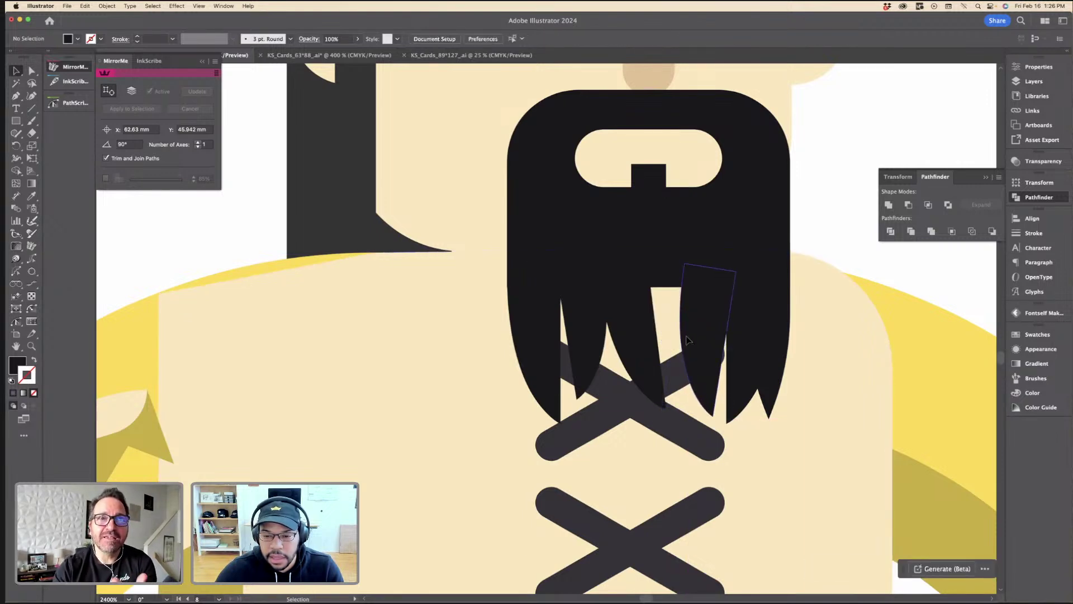
left_click(683, 339)
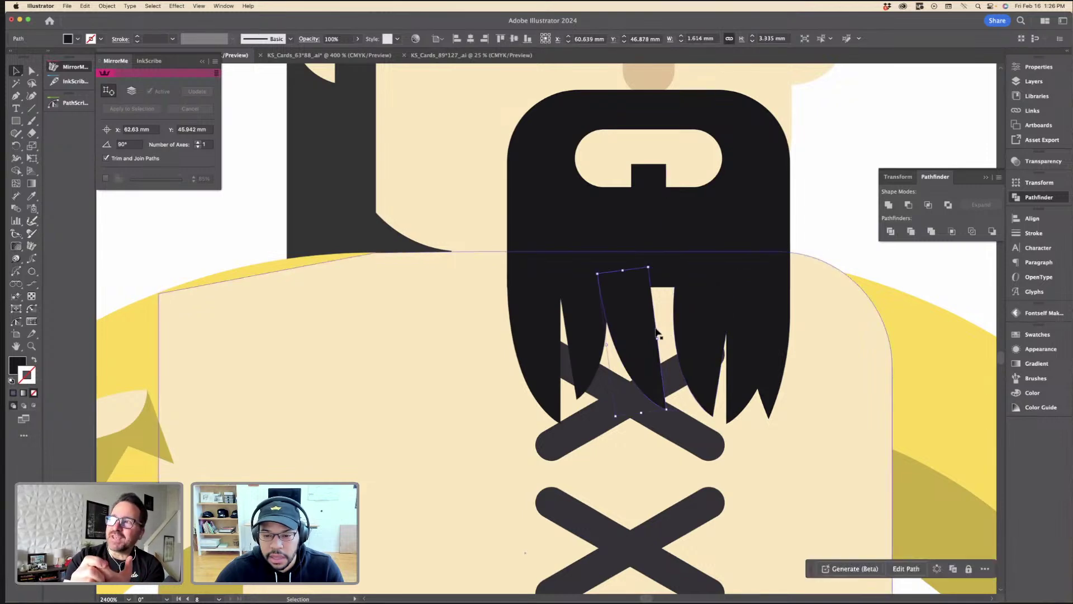
Step: Widen the tilted middle strand slightly and shift the two strands right of the gap to the left to narrow it
left_click_drag(666, 337, 662, 315)
left_click_drag(661, 263, 640, 293)
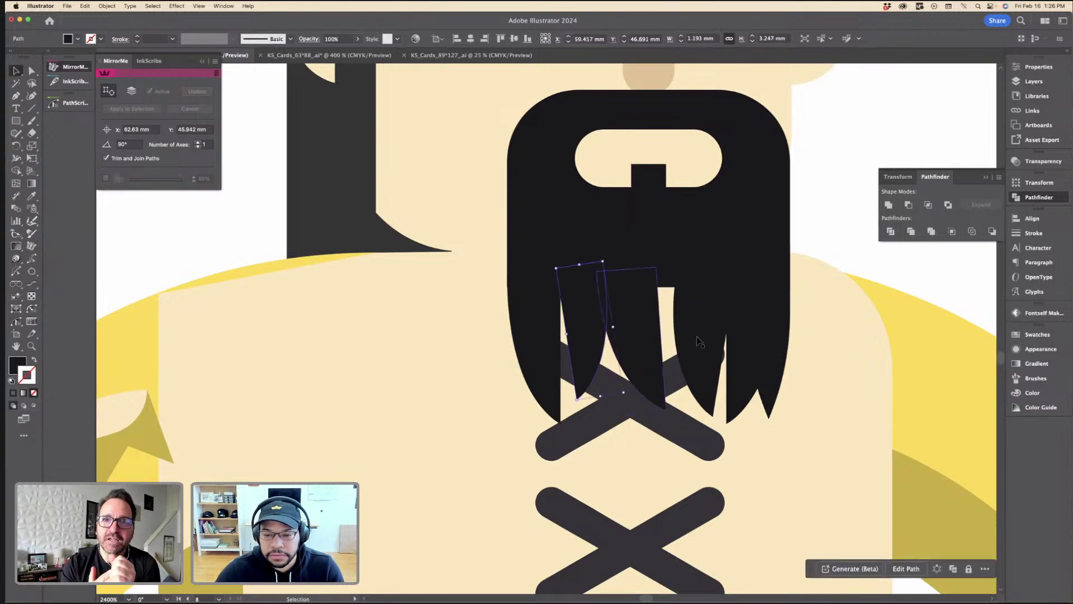
left_click(730, 347, "shift")
left_click_drag(716, 334, 704, 319)
key("super+z")
key("shift+super+a")
left_click(740, 319)
Step: Move the middle strand's upper-right anchor point to the right to close the remaining gap in the beard
key("a")
left_click(655, 279)
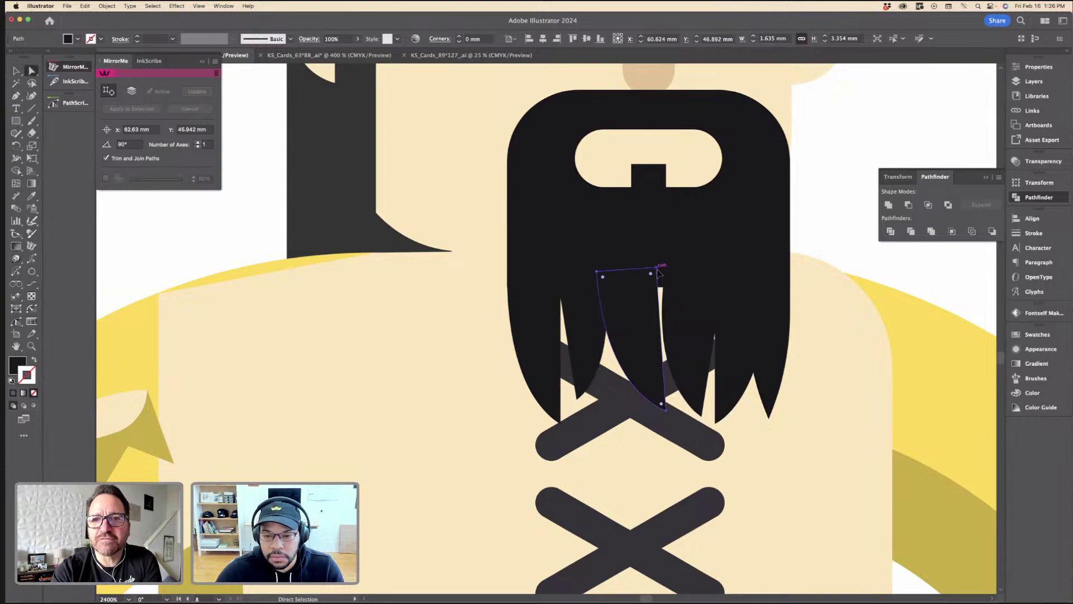
left_click_drag(658, 272, 667, 274)
key("v")
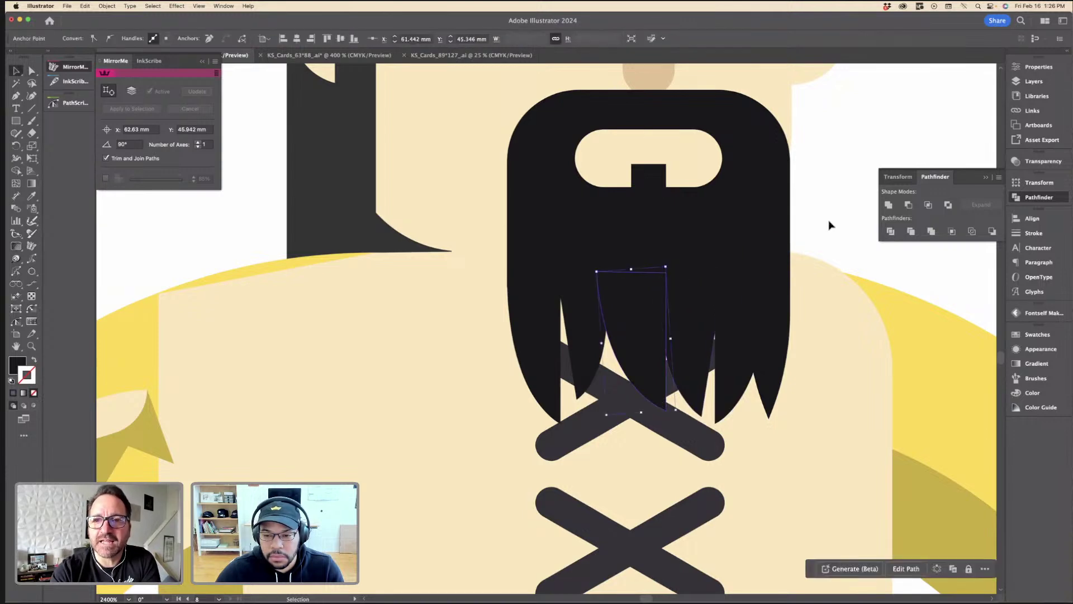
left_click(831, 225)
Step: Delete all the crossed lacing lines from the pirate's chest
key("super+minus")
key("super+minus")
key("super+minus")
key("super+minus")
key("super+plus")
key("super+plus")
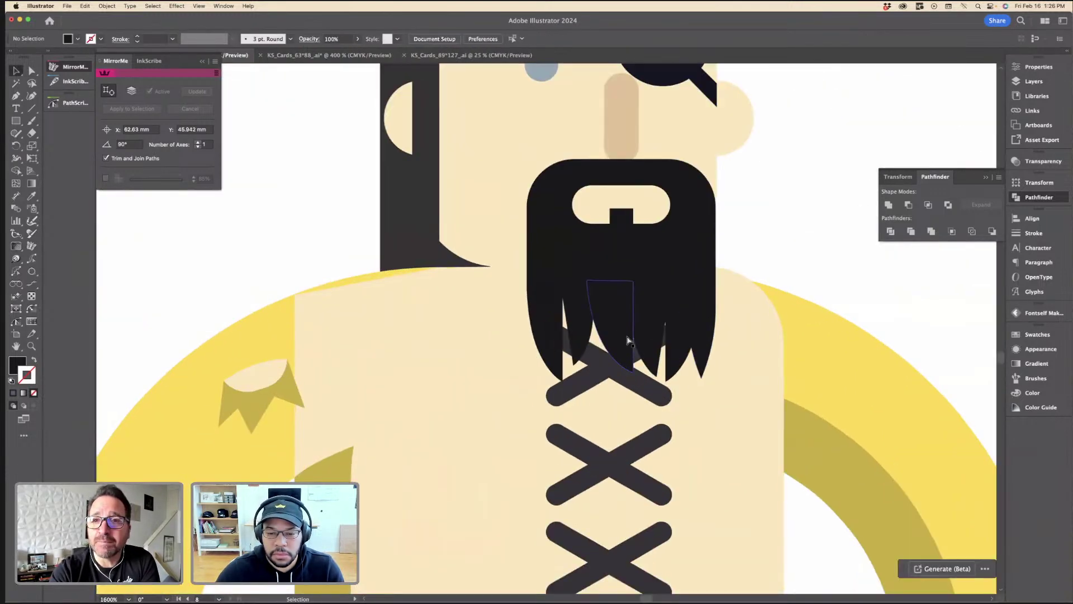
key("super+minus")
left_click(566, 355)
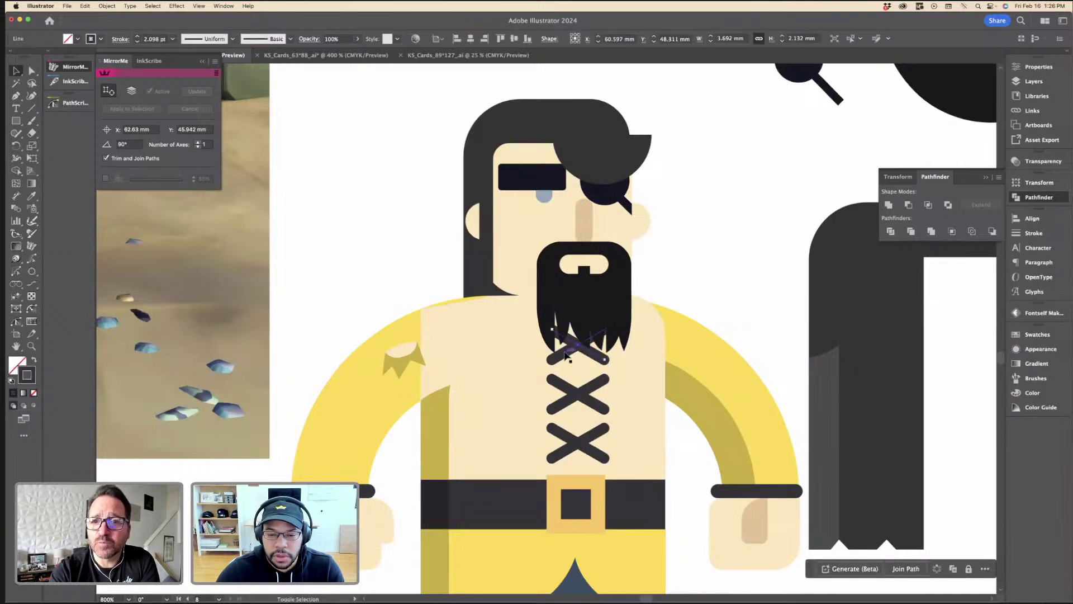
left_click(573, 402, "shift")
left_click(569, 440, "shift")
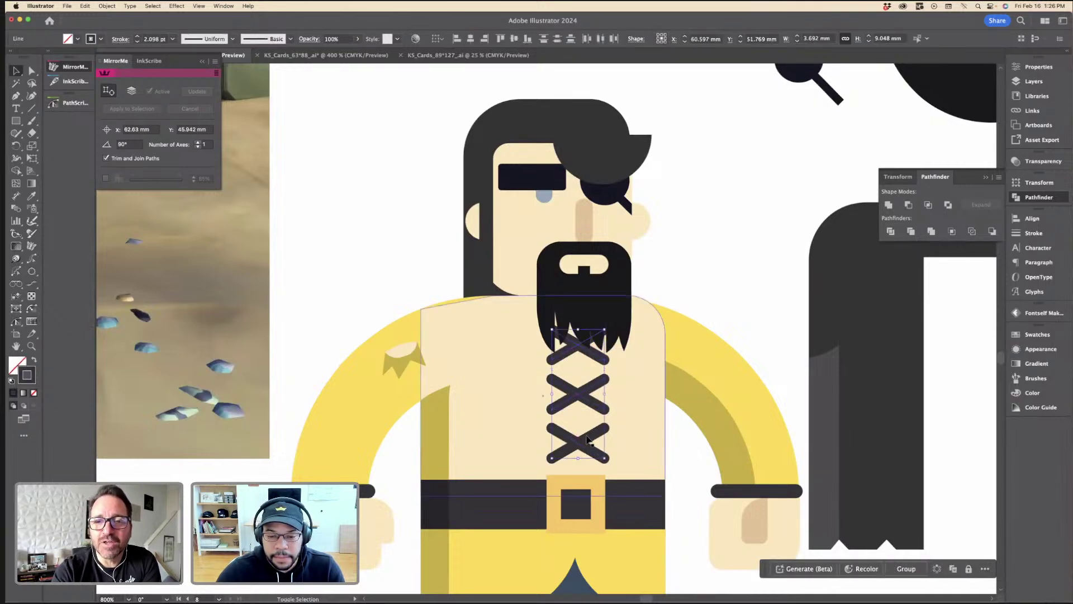
key("super+minus")
key("super+minus")
key("Delete")
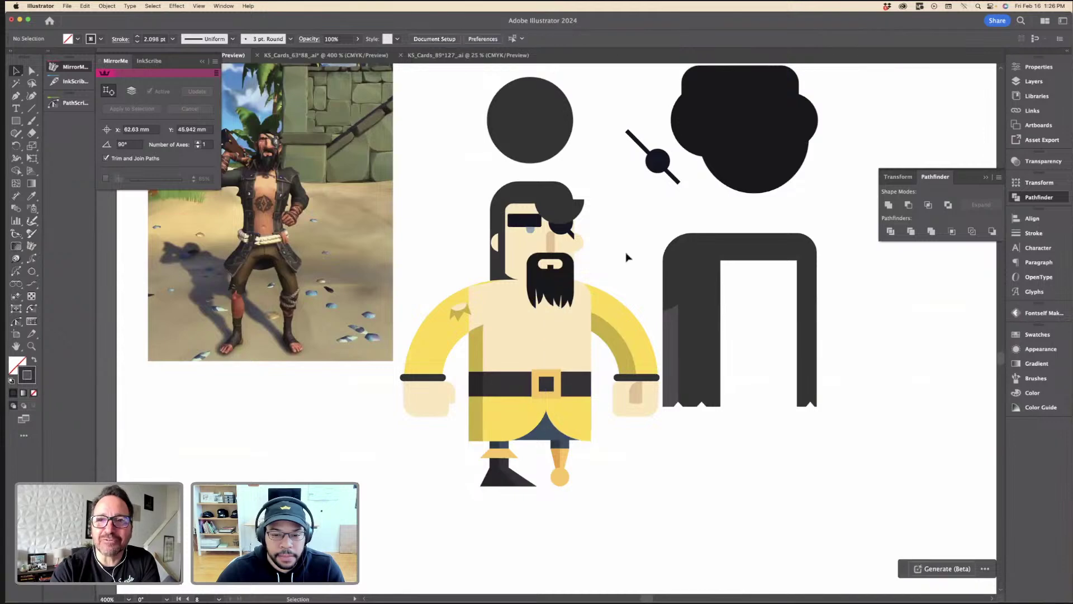
Step: Move the dark open coat, including its shading, onto the pirate's torso so it hangs from the shoulders behind the beard
scroll(603, 247, "left", 2)
scroll(519, 247, "left", 2)
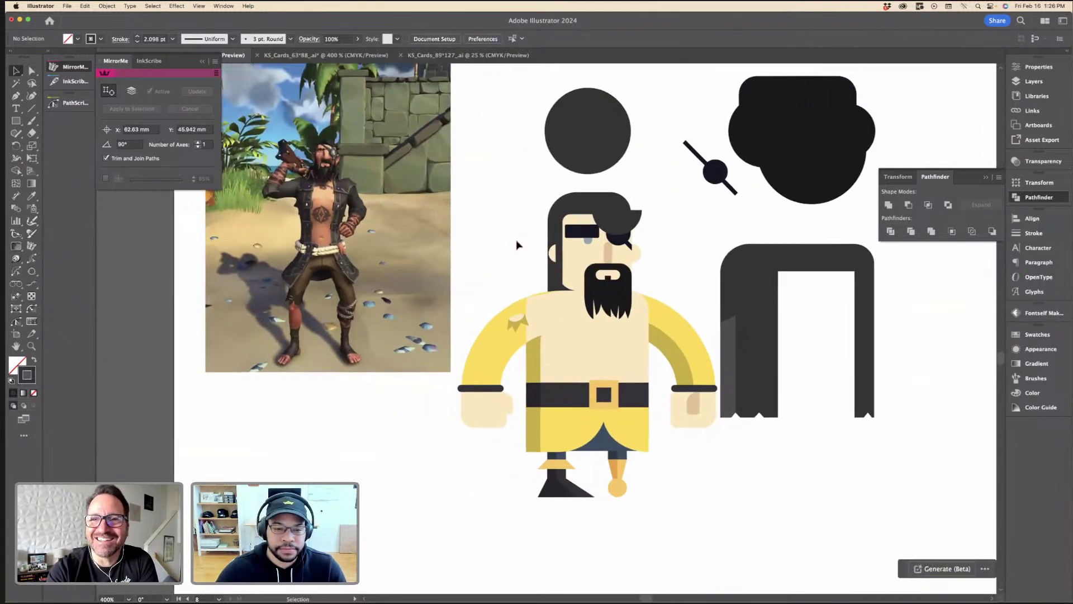
scroll(518, 246, "up", 3)
scroll(517, 260, "down", 3)
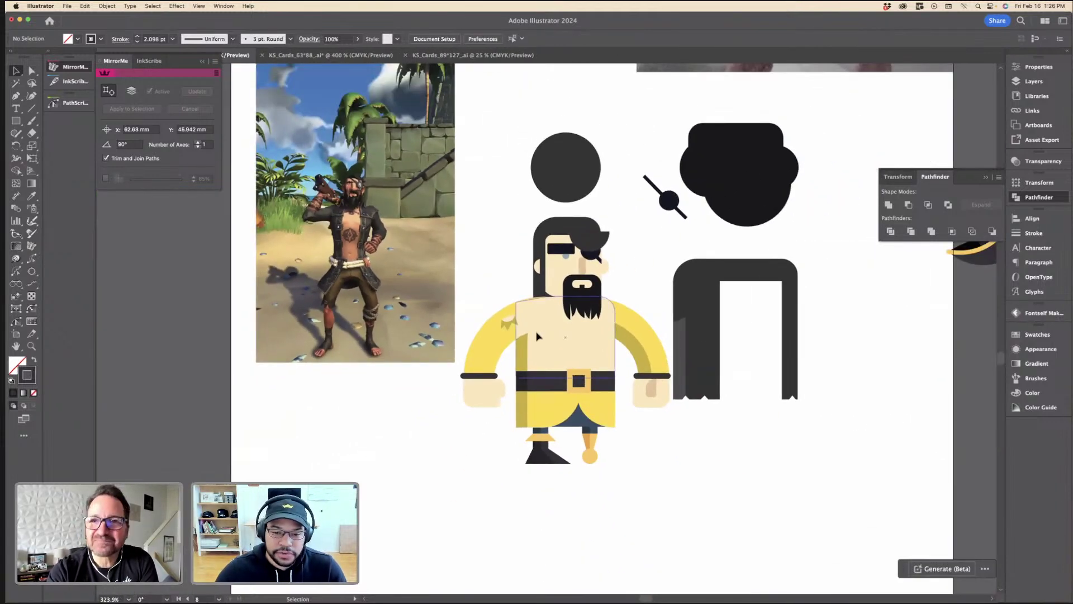
scroll(536, 317, "down", 2)
scroll(559, 268, "up", 3)
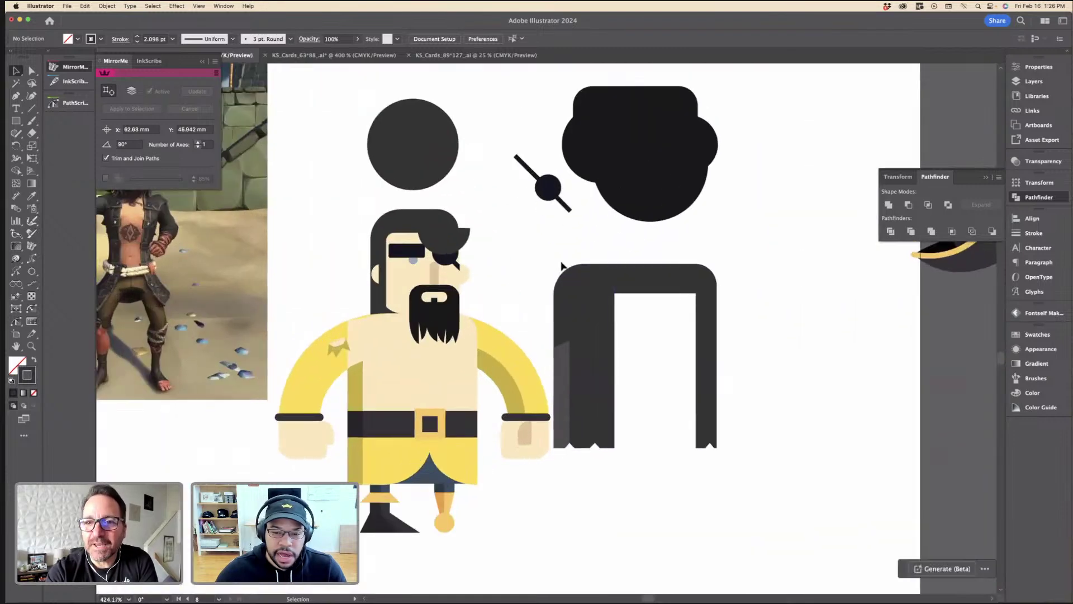
left_click(711, 384)
left_click_drag(571, 277, 355, 320)
scroll(355, 320, "left", 3)
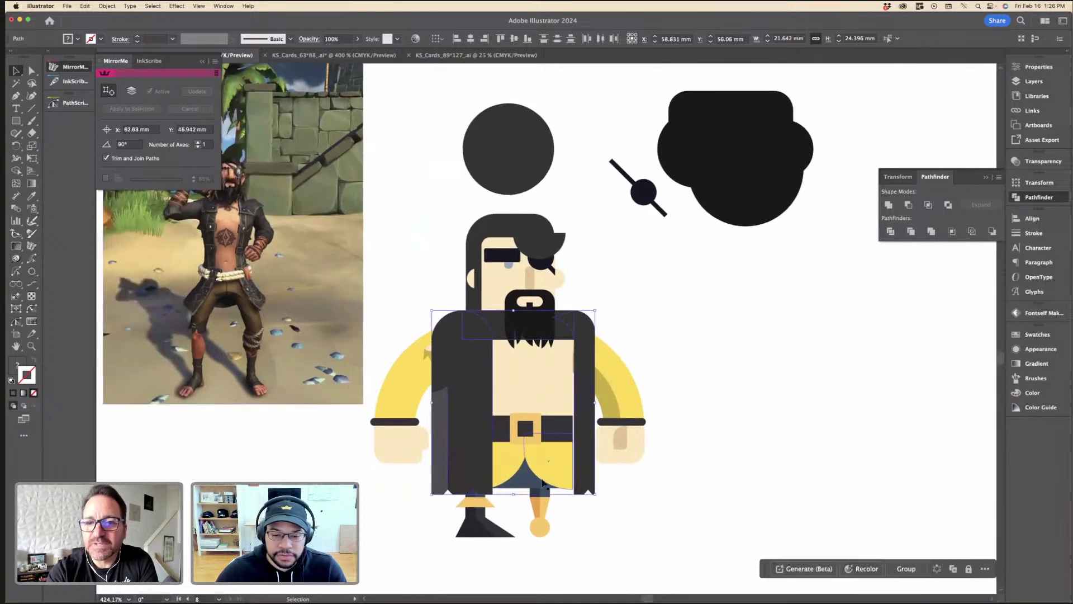
Step: Scale the dark coat down to about 19.1 × 21.5 mm so it fits the pirate's torso
left_click_drag(515, 494, 514, 469)
left_click_drag(473, 413, 462, 413)
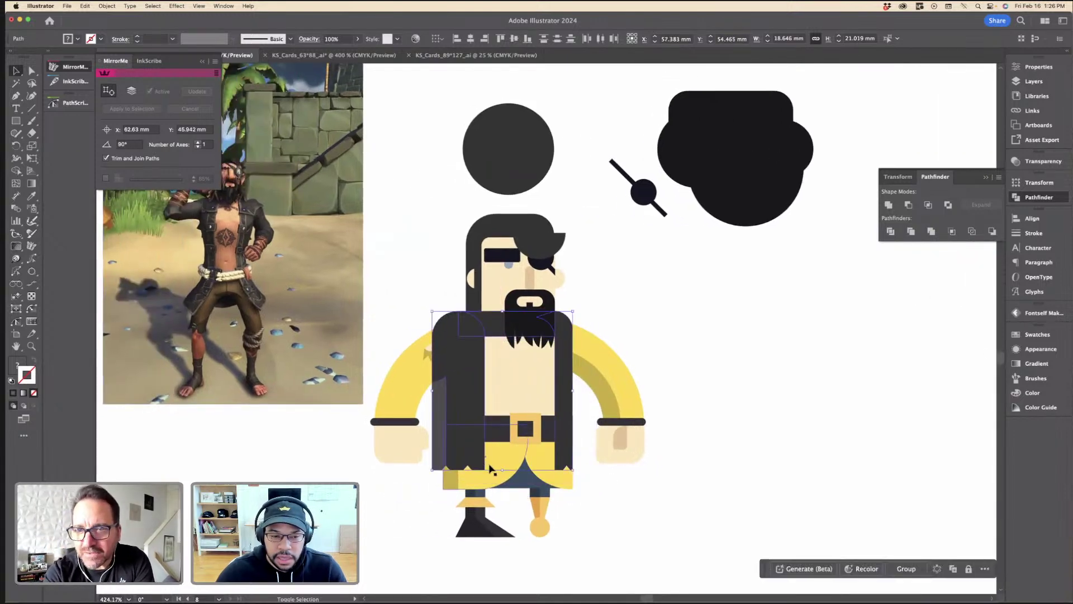
left_click_drag(503, 471, 503, 475)
scroll(558, 392, "down", 4)
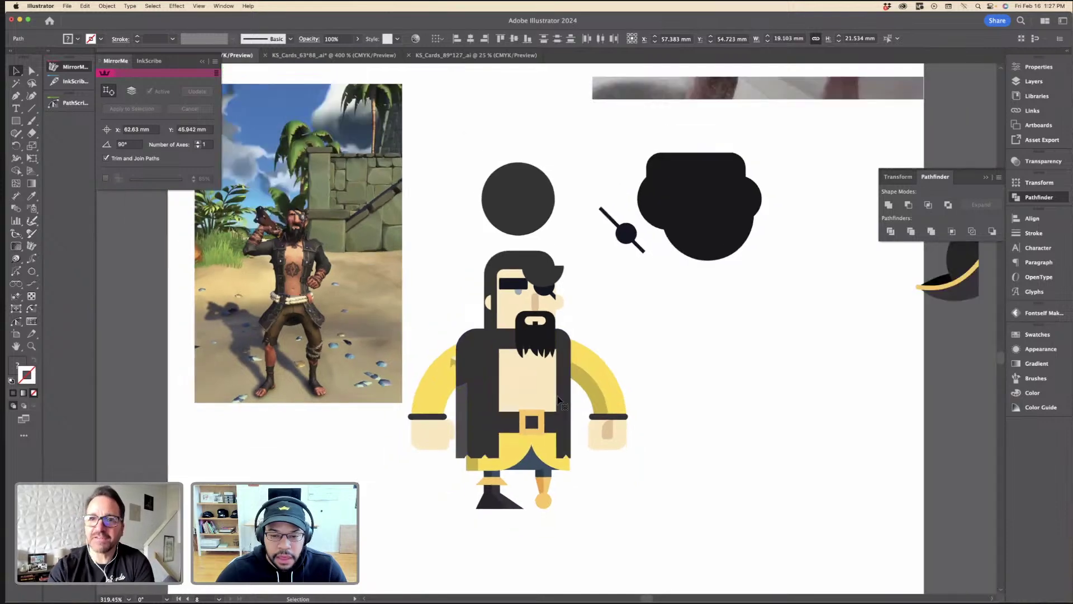
Step: Move the coat with its shading off the pirate onto the empty canvas to the right of the figure
left_click_drag(558, 391, 726, 390)
left_click(551, 380)
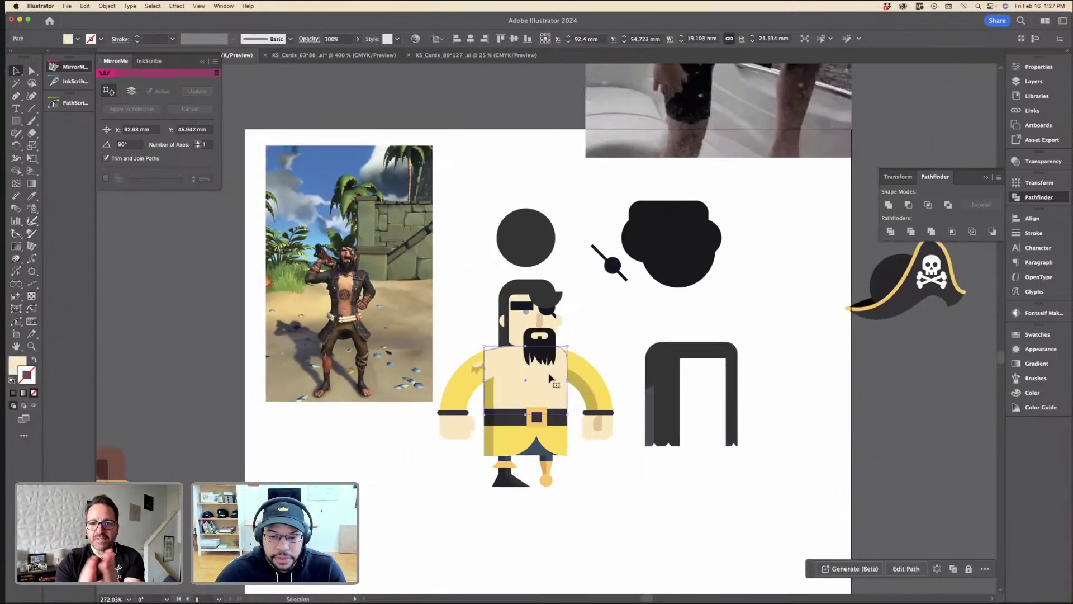
scroll(551, 378, "up", 1)
key("super+equal")
left_click(615, 276)
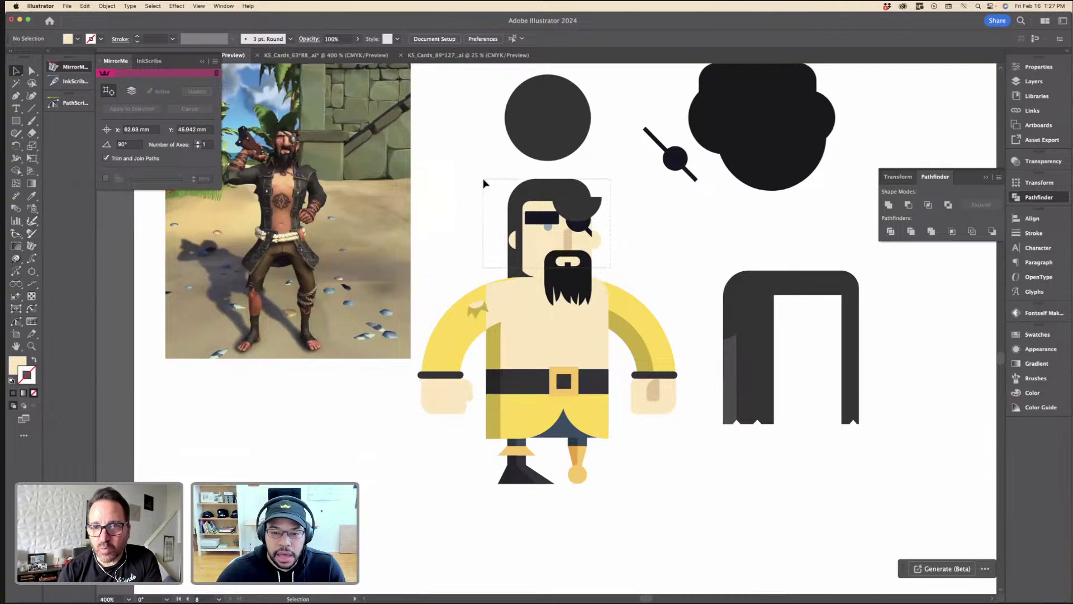
Step: Examine the bare-chested pirate's head and beard beside the game reference
key("super+minus")
key("super+minus")
left_click_drag(529, 278, 528, 217)
left_click(513, 324)
scroll(535, 357, "up", 5)
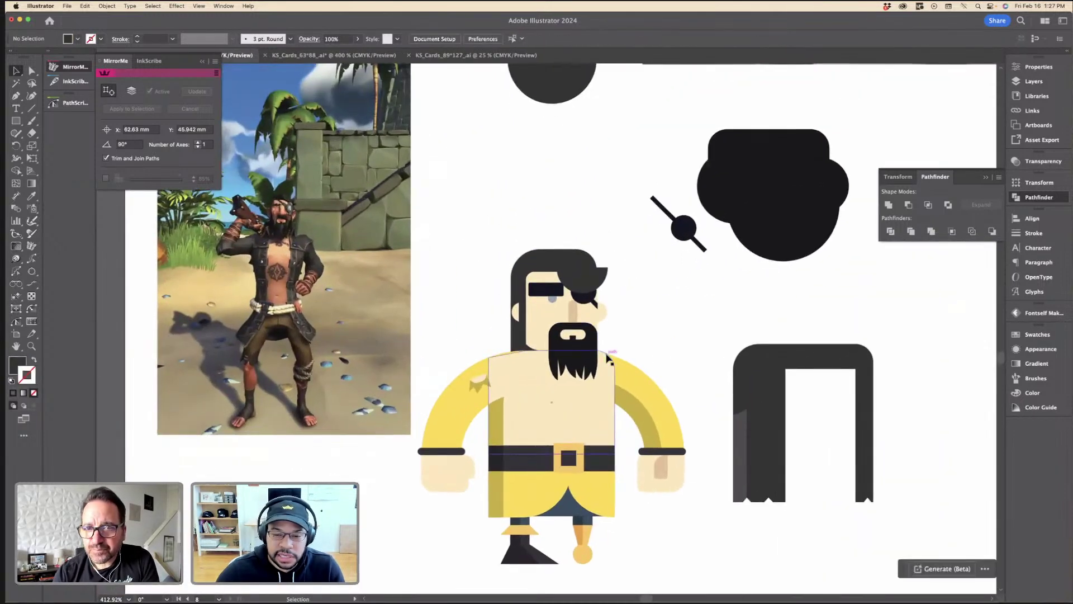
scroll(613, 353, "up", 3)
scroll(613, 352, "down", 3)
scroll(611, 350, "up", 6)
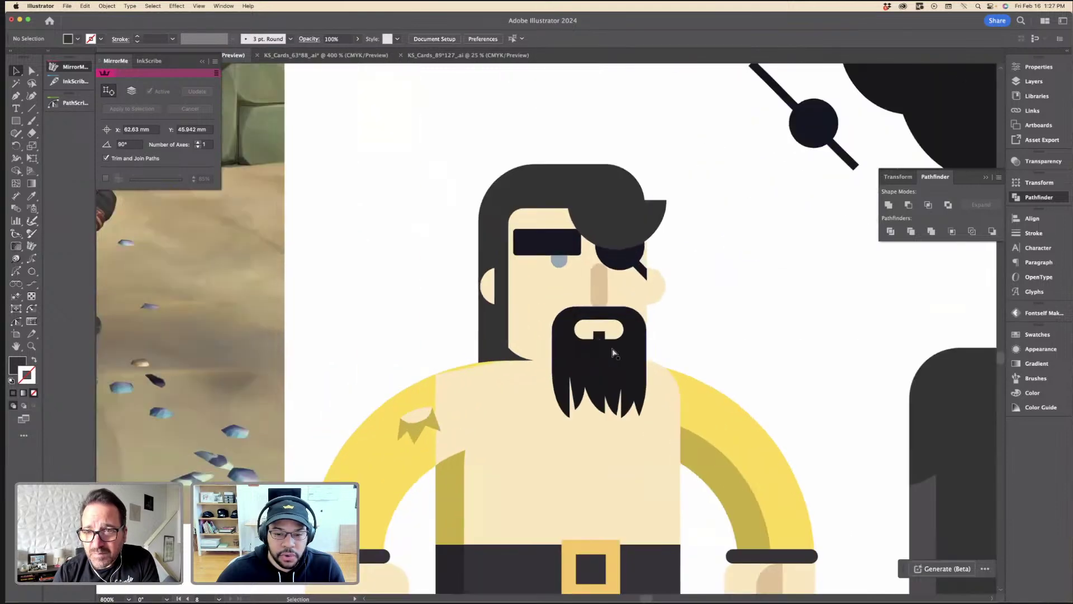
Step: Move the leftmost beard strand straight down so its tip hangs lower
double_click(573, 424)
key("Escape")
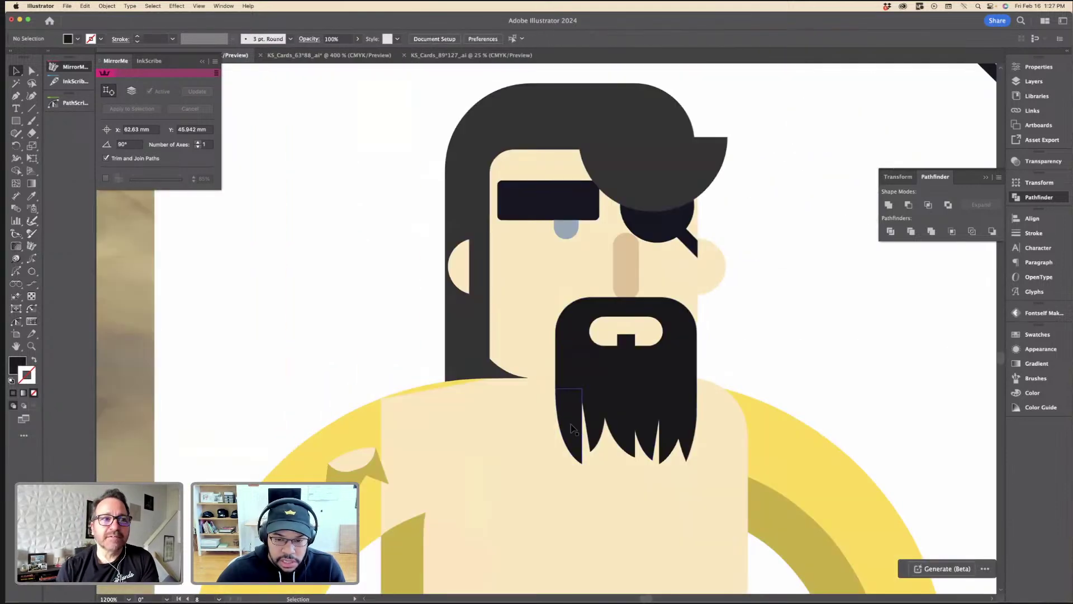
key("a")
key("v")
key("super+minus")
key("super+minus")
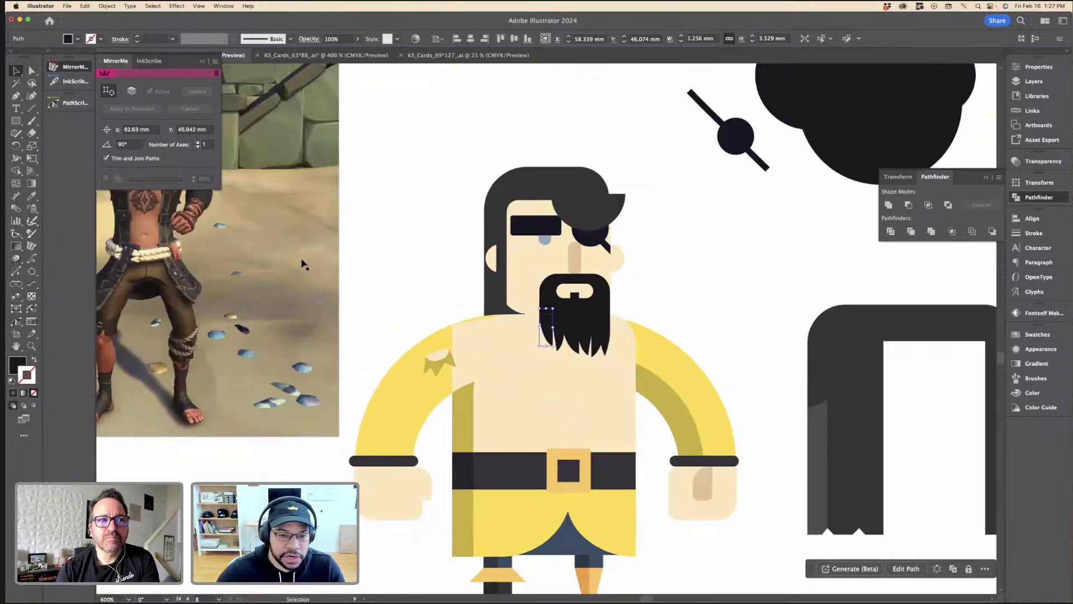
scroll(301, 263, "left", 3)
scroll(646, 360, "up", 5)
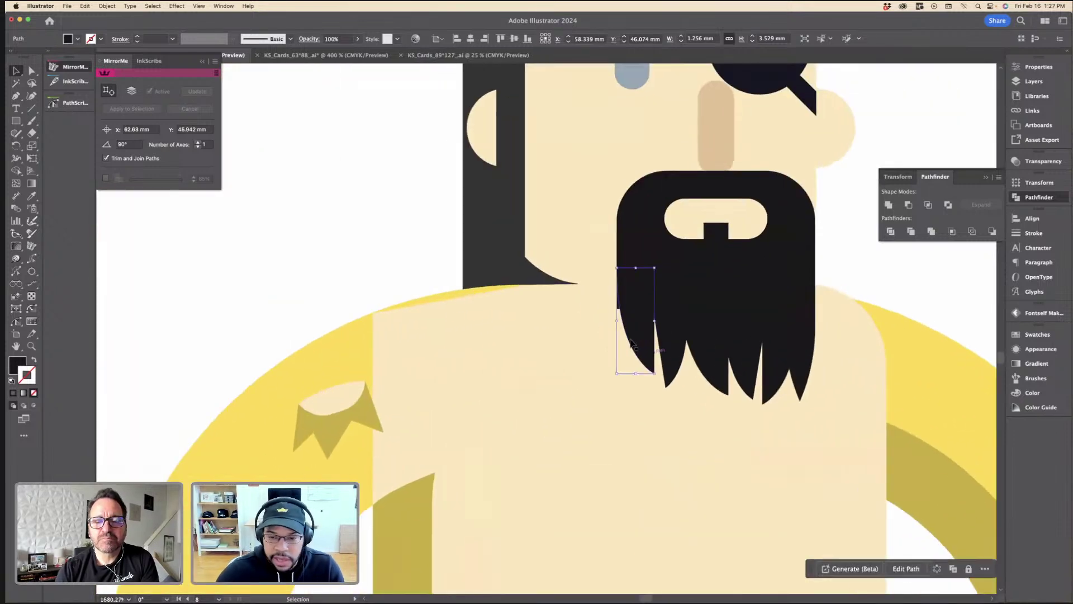
left_click_drag(652, 337, 651, 367)
left_click(841, 282)
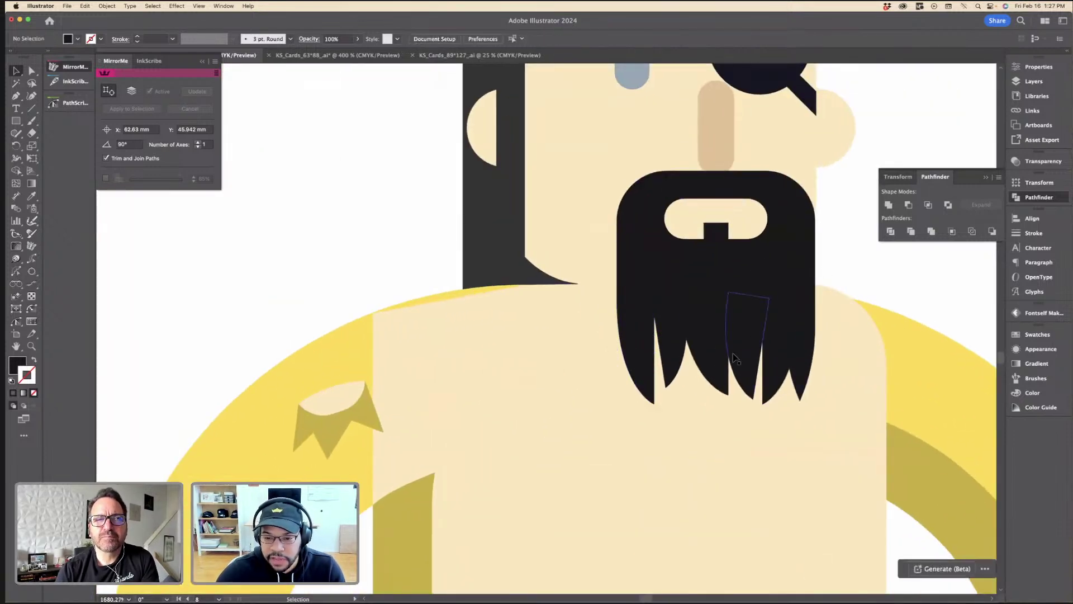
Step: Lower the two middle beard strands together so they hang below the others
left_click(720, 355)
left_click(742, 355, "shift")
left_click_drag(743, 354, 742, 377)
Step: Raise the leftmost and rightmost beard strands together so their tips end above the middle strands
left_click(674, 340)
left_click(648, 336, "shift")
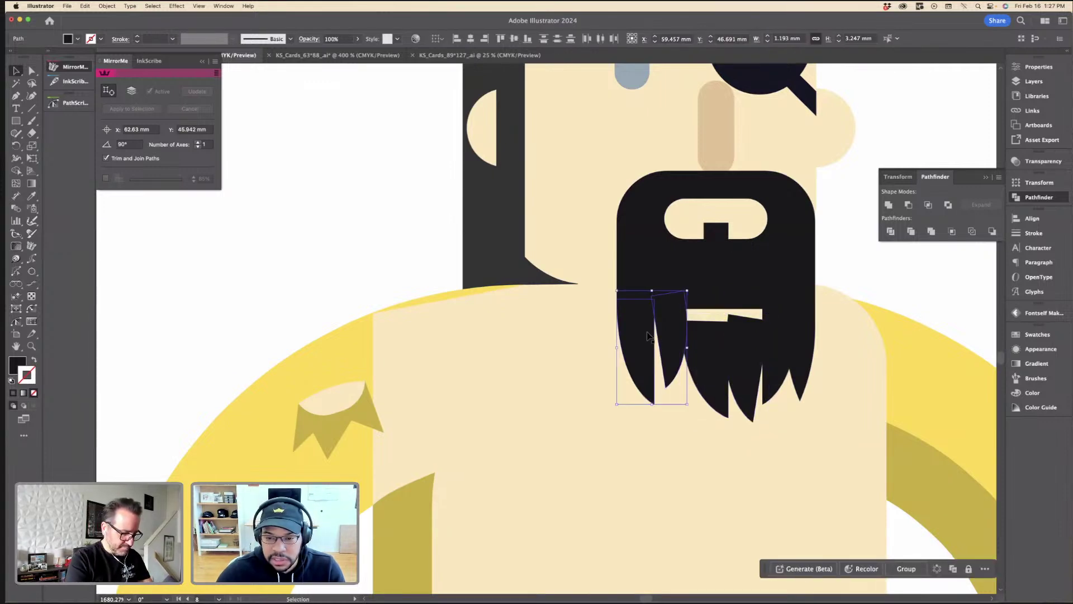
left_click(781, 345, "shift")
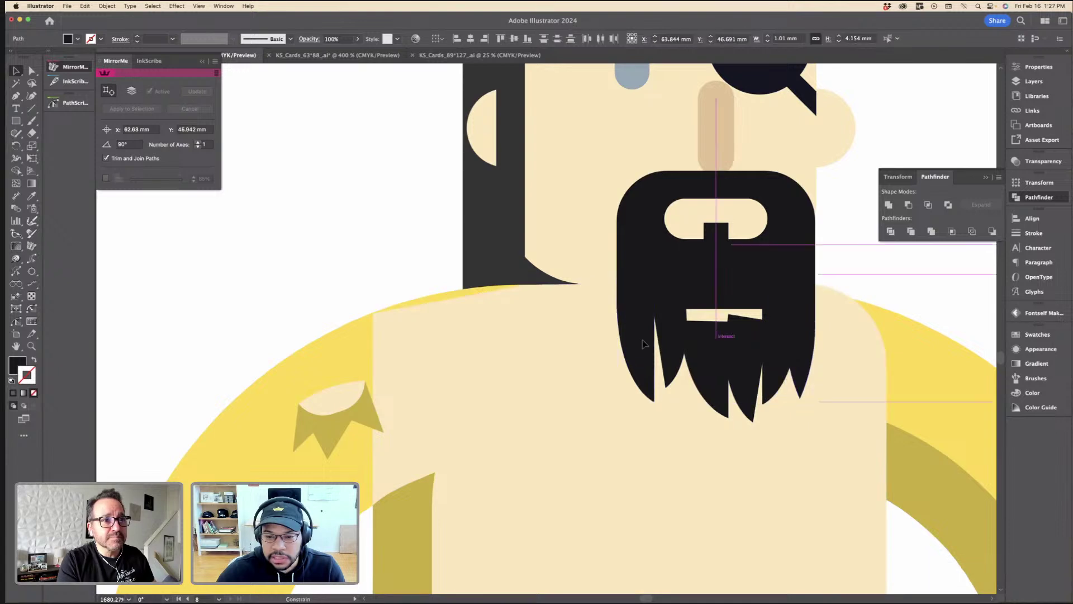
left_click_drag(671, 344, 671, 324)
left_click(670, 324)
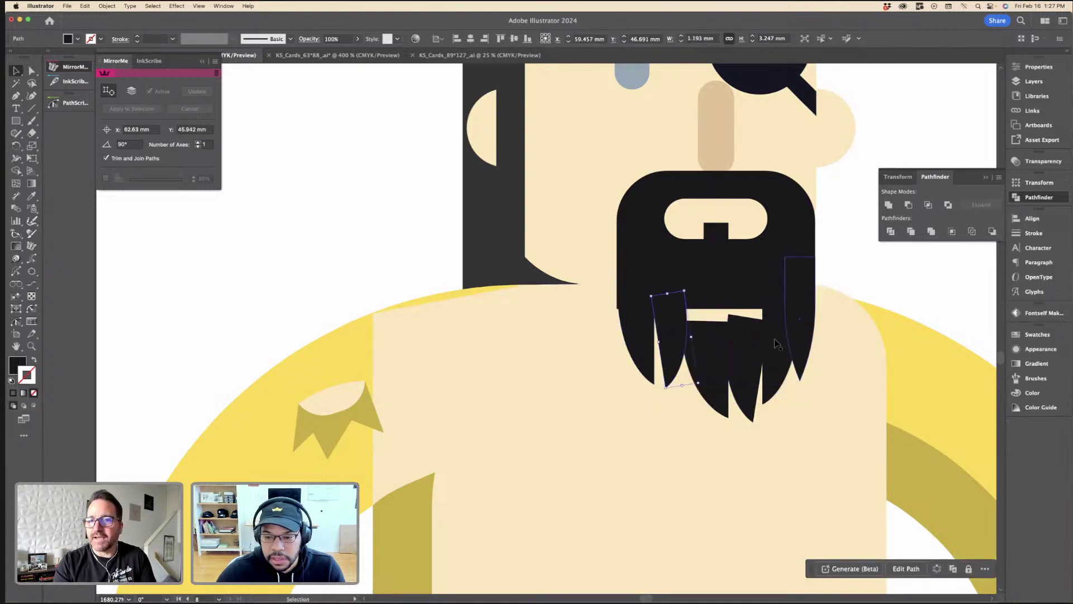
Step: Add an anchor point midway along the beard body's bottom edge and move it down about 0.79 mm
left_click(634, 271)
key("p")
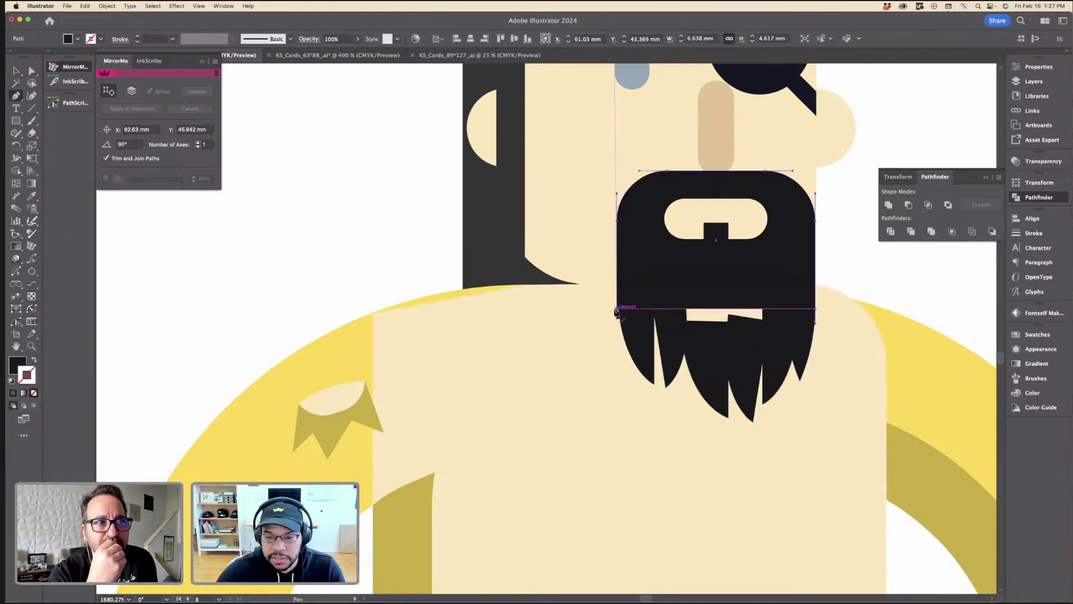
left_click(616, 308)
left_click(814, 308)
key("a")
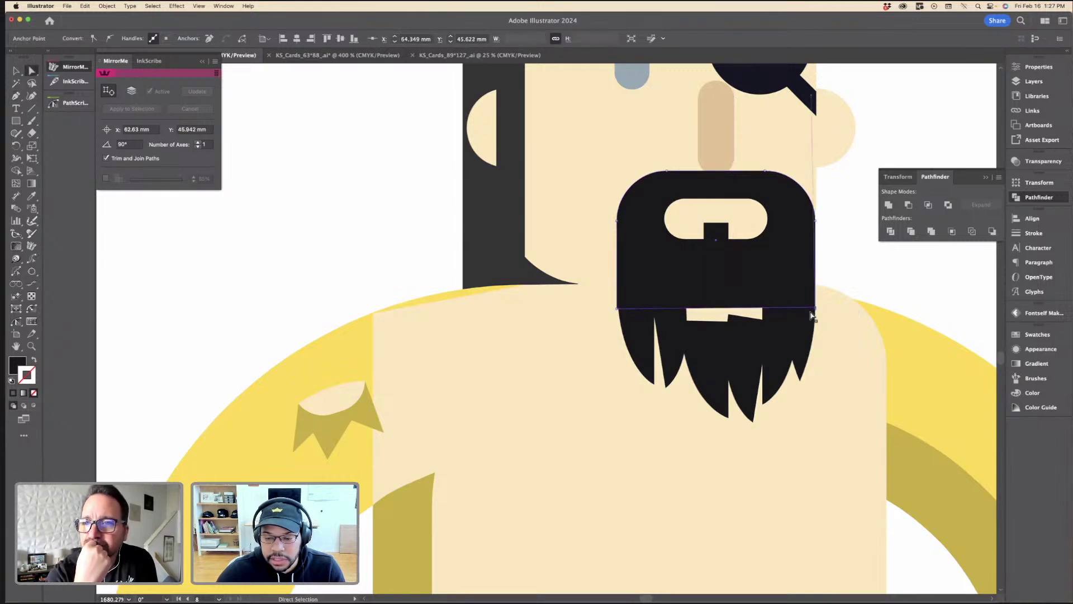
key("p")
left_click_drag(721, 316, 721, 332)
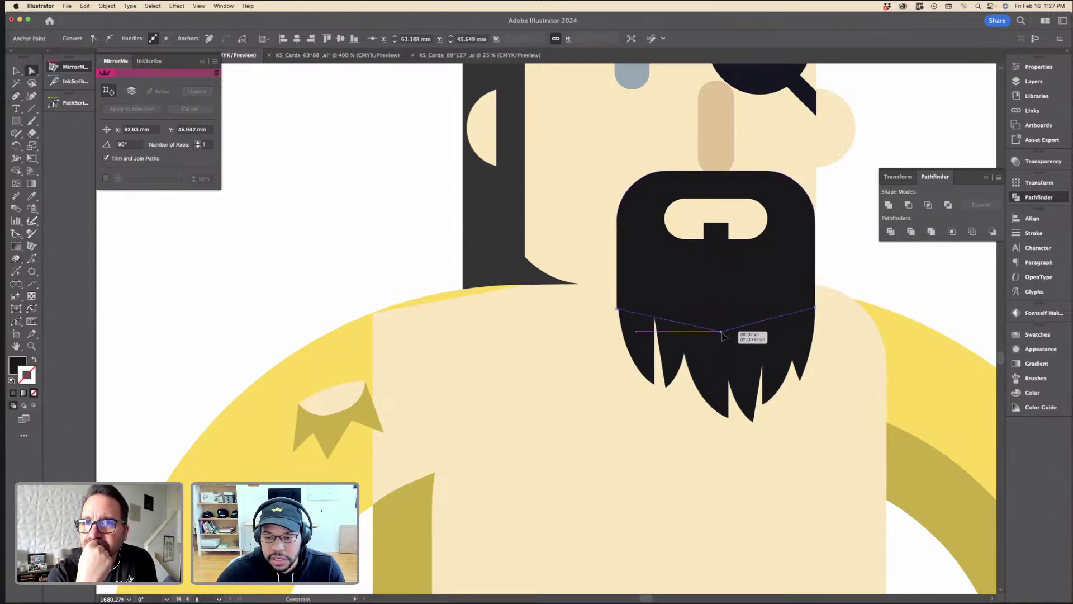
Step: Raise both lower corner points of the beard body so its bottom edge forms an even V
left_click_drag(654, 278, 618, 287)
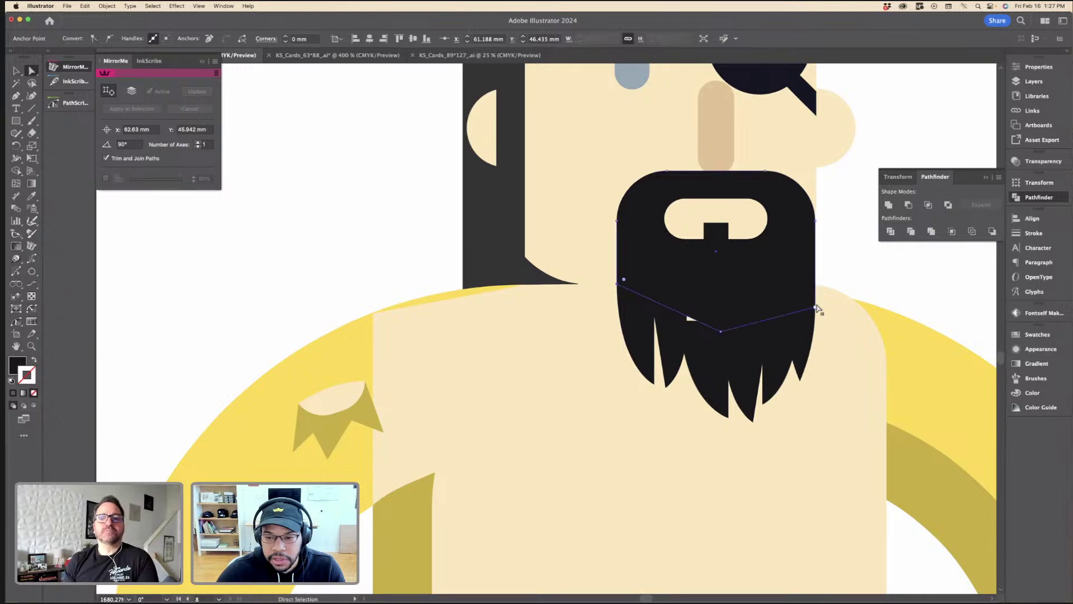
left_click(816, 308, "shift")
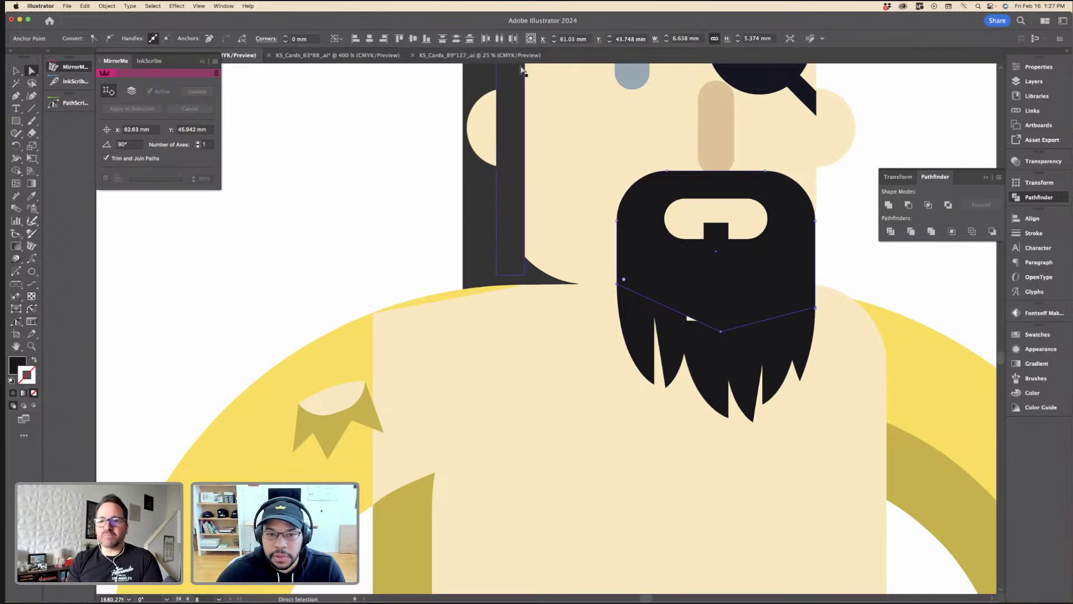
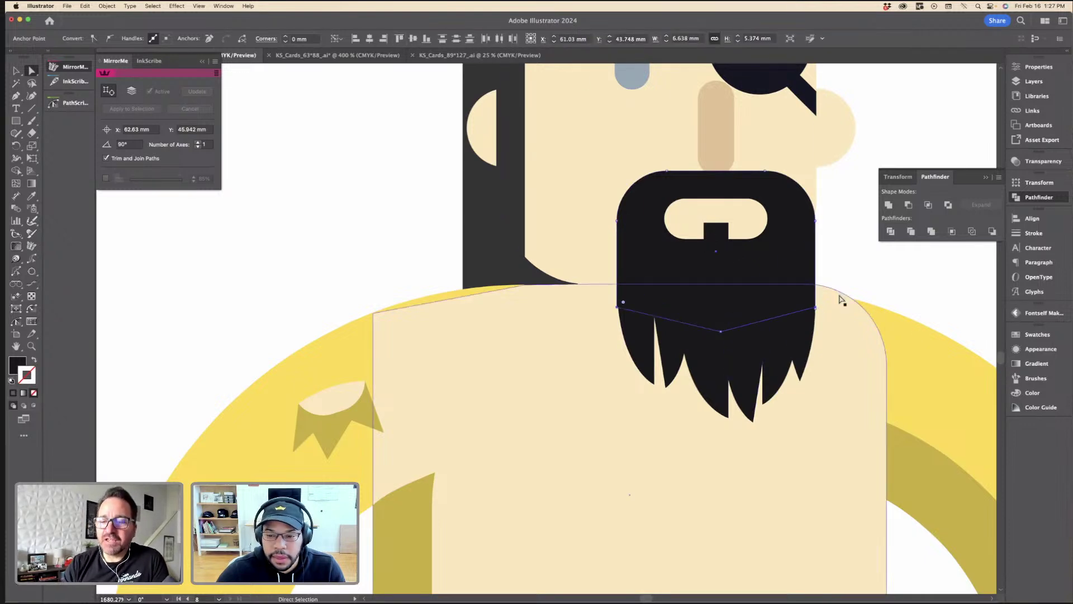
left_click_drag(618, 307, 619, 283)
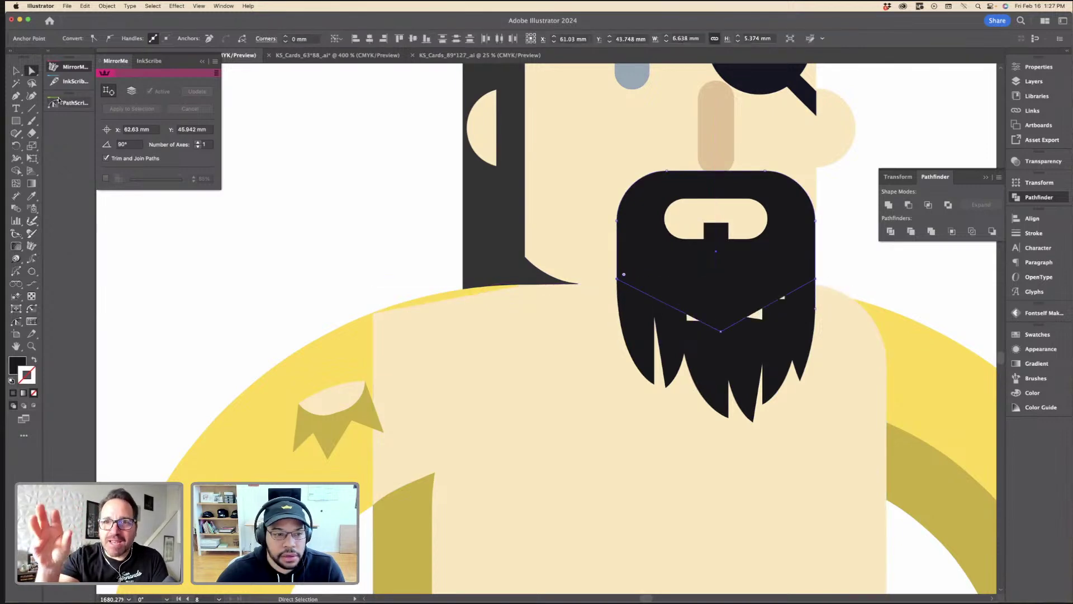
Step: Bend the beard body's V-shaped bottom segments outward with the InkScribe tool to cover the gaps above the strands
left_click(54, 81)
key("v")
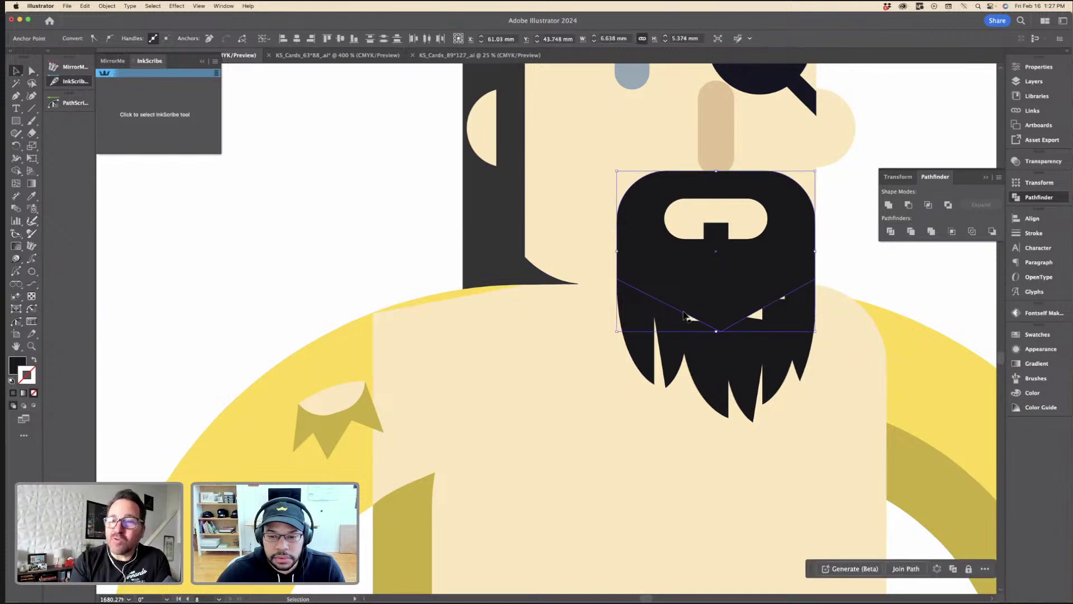
key("p")
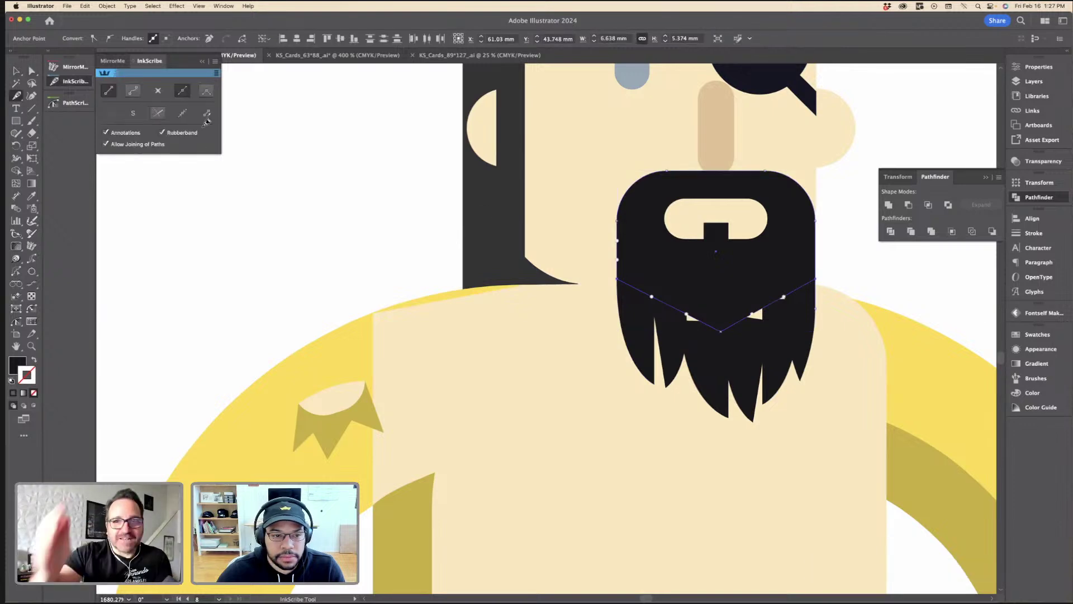
left_click(682, 330)
left_click_drag(783, 298, 780, 317)
key("v")
left_click(849, 261)
key("super+minus")
key("super+minus")
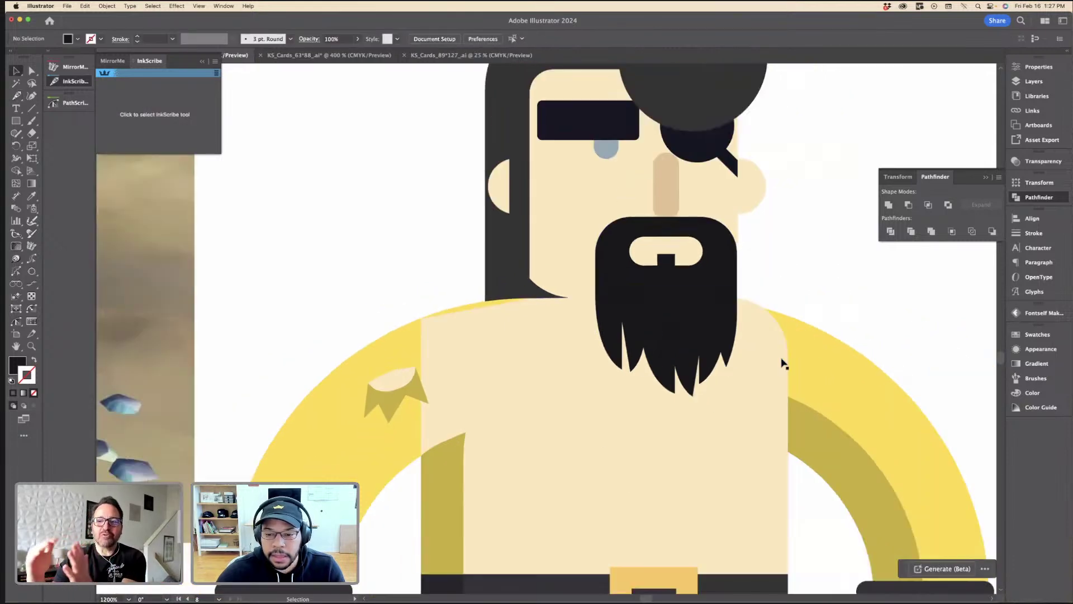
Step: Nudge the rightmost beard strand up slightly and shift the second strand from the left about 0.1 mm left
left_click(728, 356)
key("super+equal")
key("super+equal")
left_click_drag(550, 376, 550, 372)
left_click(361, 365)
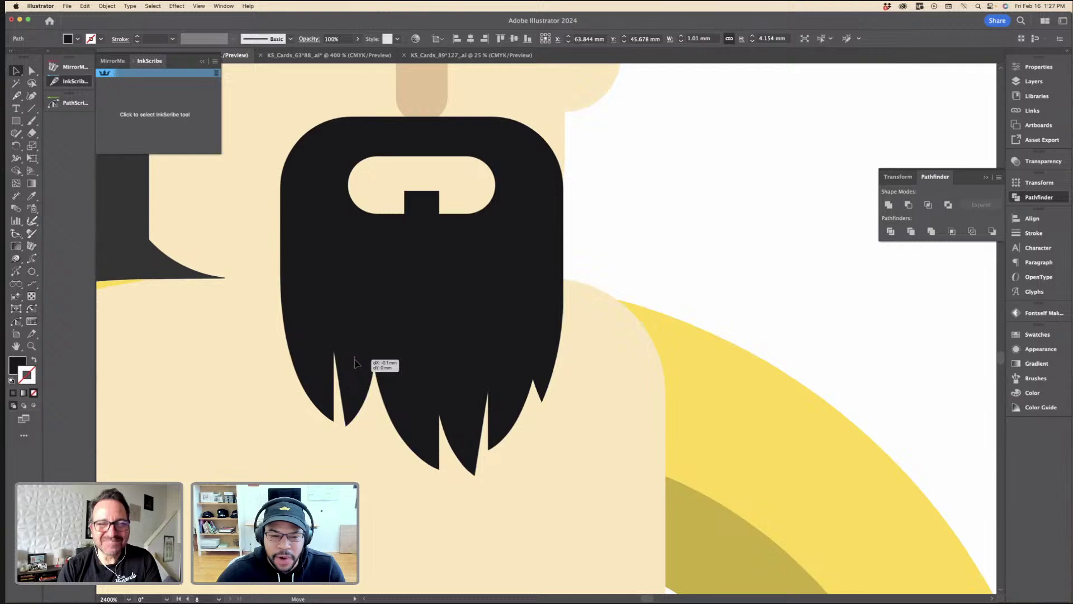
left_click(425, 391)
left_click(508, 393, "shift")
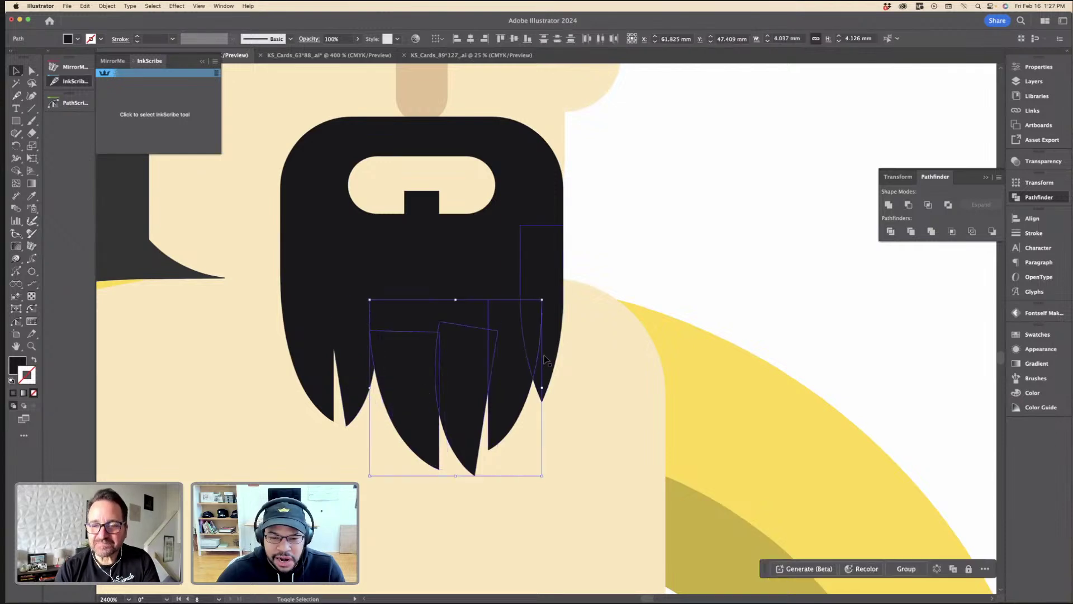
left_click(545, 359, "shift")
left_click(335, 359, "shift")
key("super+minus")
key("super+minus")
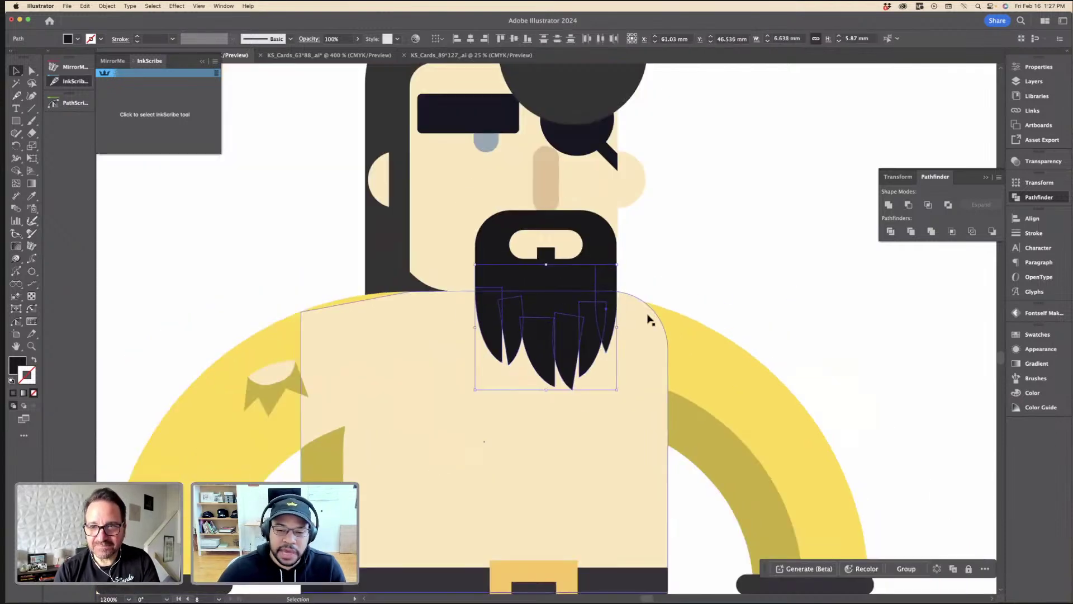
left_click(650, 290)
Step: Raise the two rightmost beard strands together by about 0.4 mm
key("super+minus")
key("super+equal")
key("super+equal")
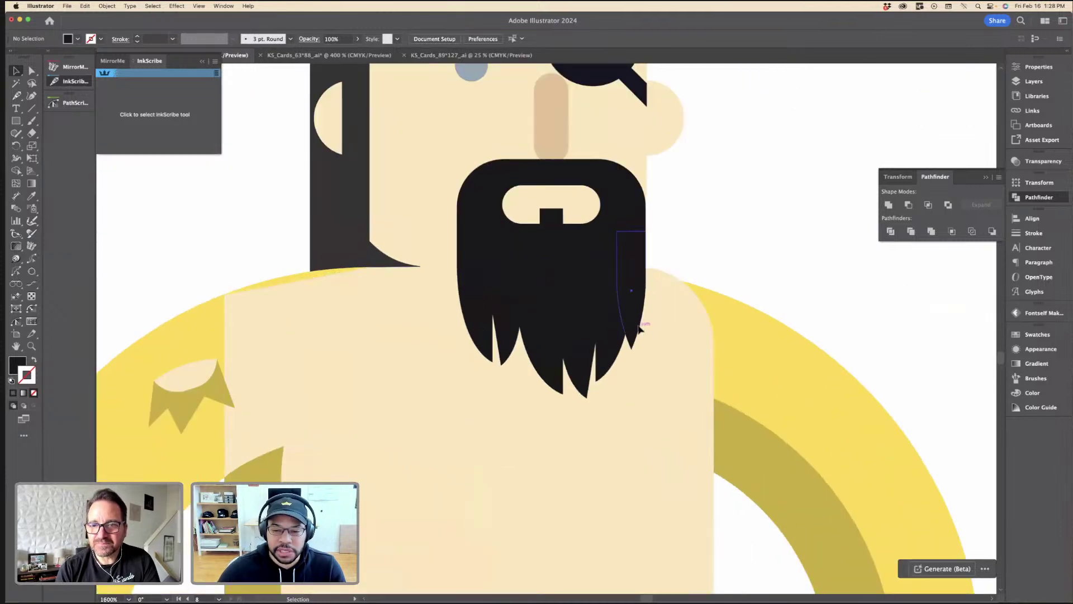
left_click(639, 324)
left_click(614, 332, "shift")
left_click_drag(626, 311, 629, 303)
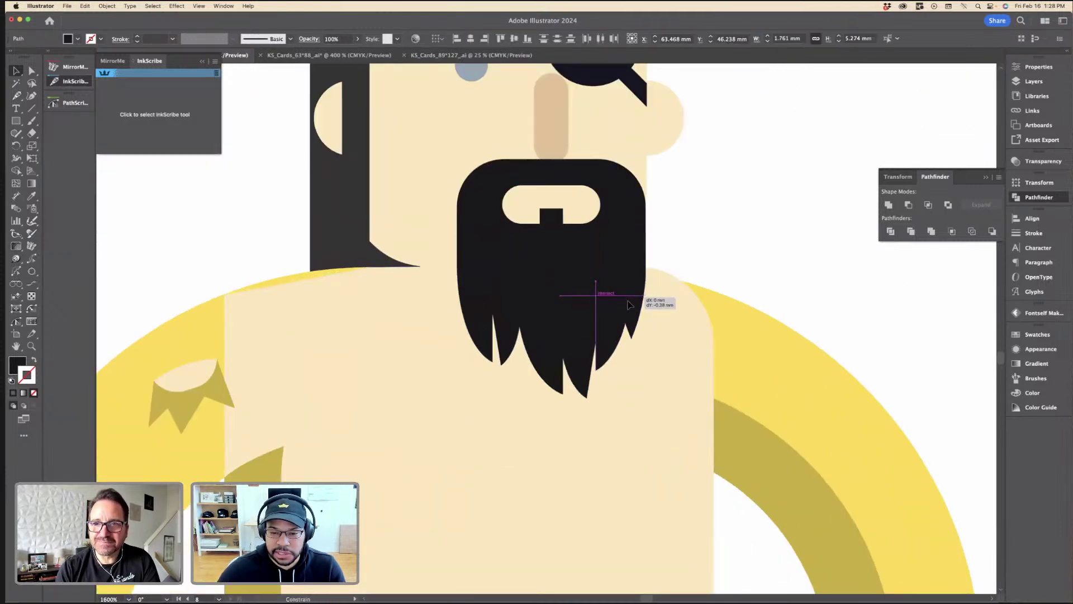
Step: Raise and slightly resize the tilted strand just right of the longest one so its tip sits higher
left_click(619, 336)
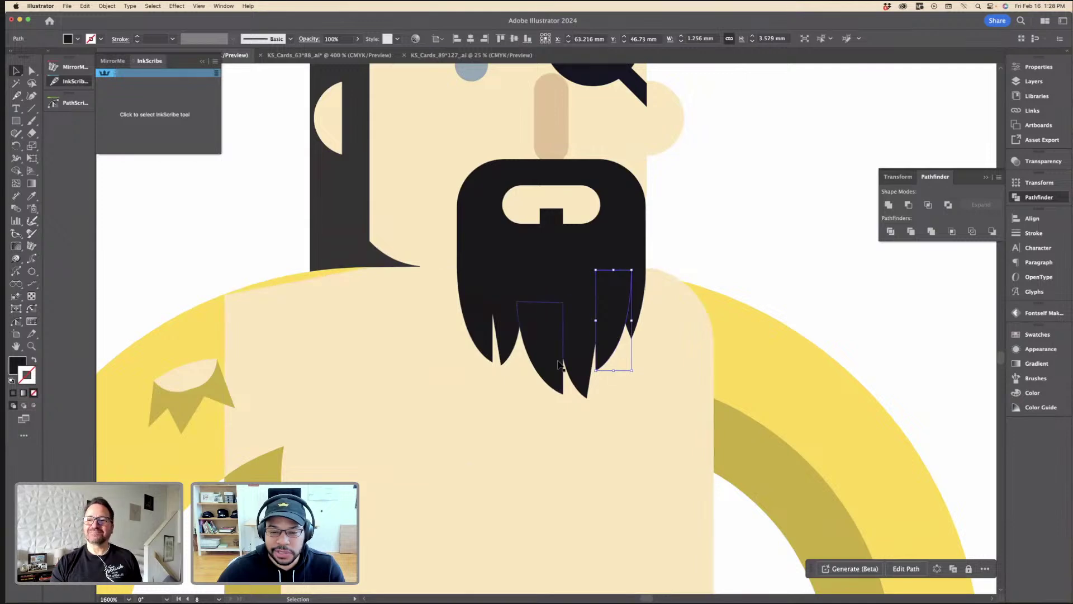
left_click(581, 335)
left_click_drag(587, 394, 585, 389)
left_click_drag(581, 351, 581, 349)
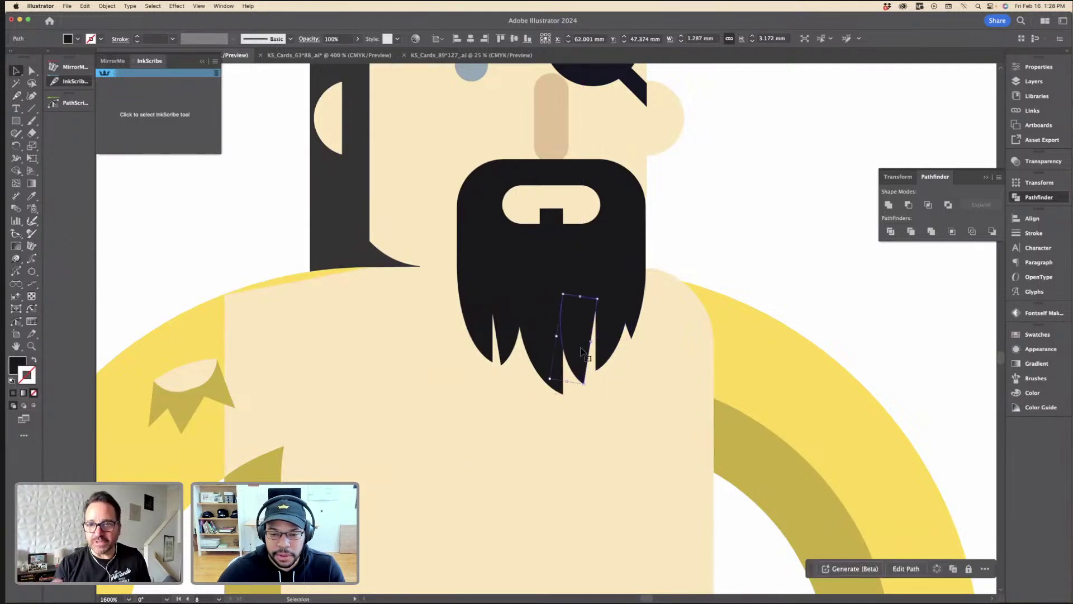
scroll(595, 341, "up", 2)
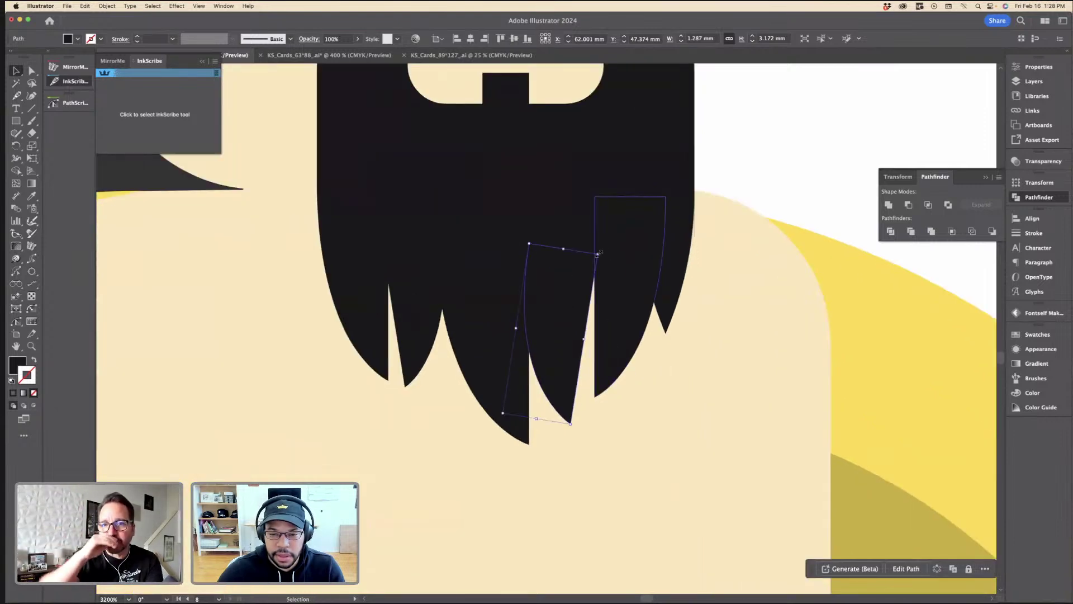
left_click_drag(582, 278, 578, 282)
left_click(783, 355)
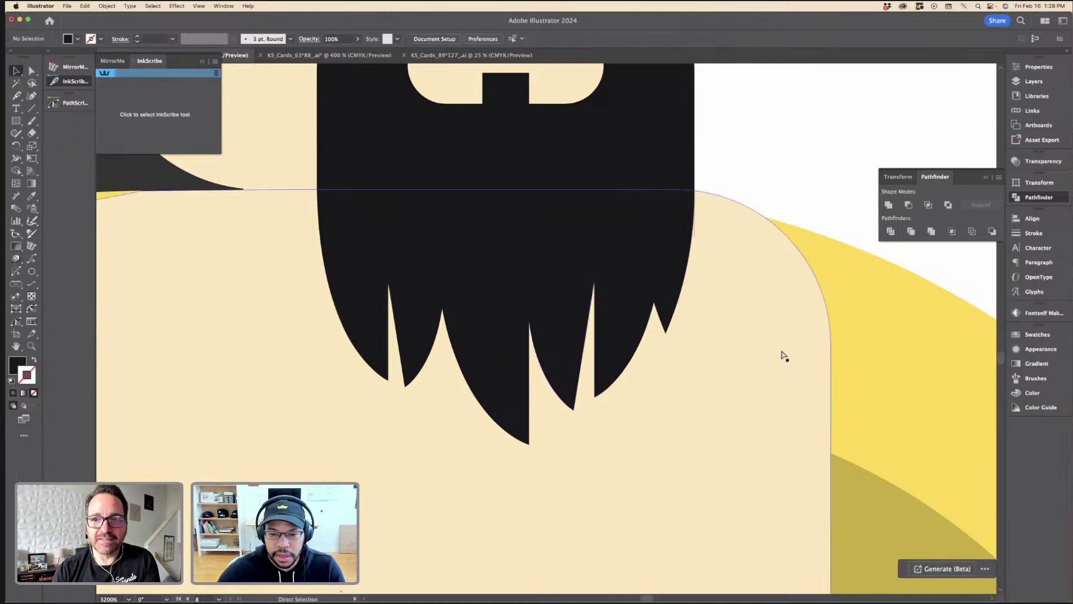
Step: Raise the leftmost beard strand and rotate it slightly clockwise so its inner edge leans
scroll(783, 355, "down", 3)
scroll(603, 371, "down", 2)
scroll(592, 371, "up", 4)
left_click(412, 317)
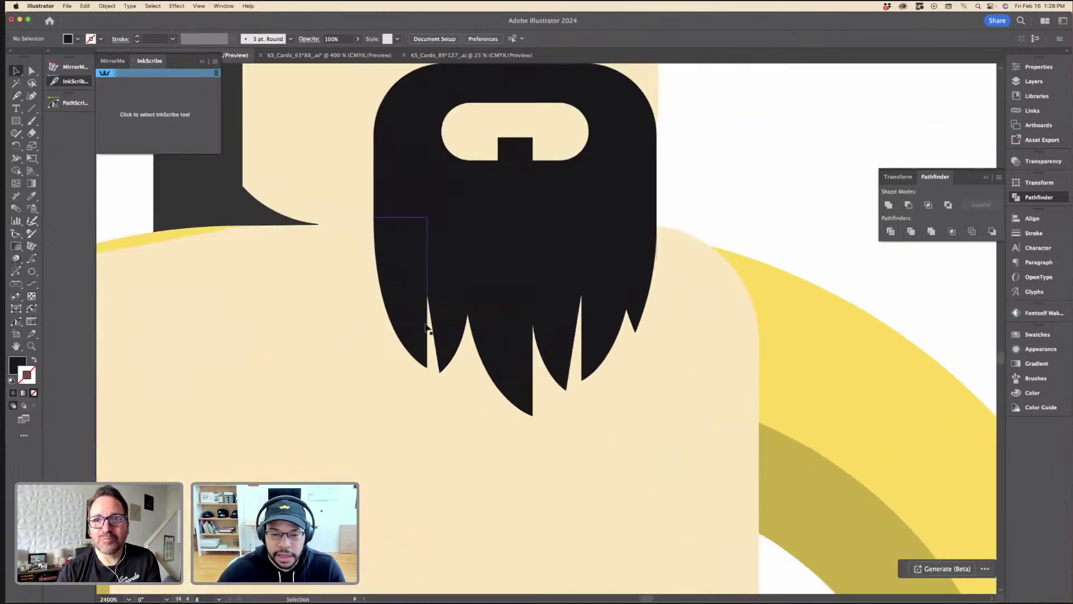
double_click(395, 312)
key("Escape")
key("a")
left_click_drag(395, 324, 409, 306)
key("v")
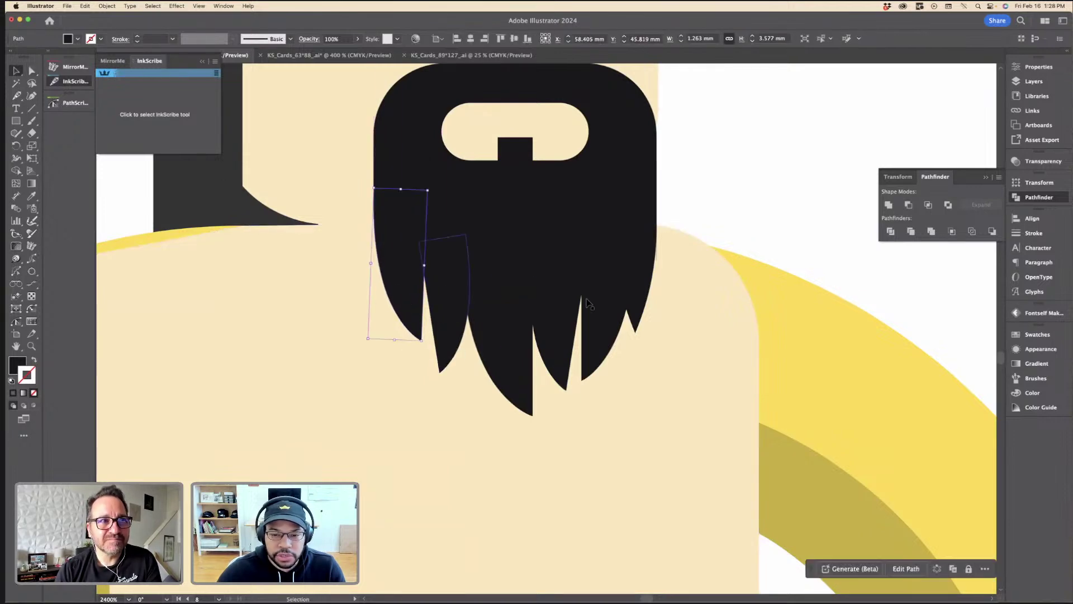
Step: Scale down the second strand from the right from its lower corner to shorten it
left_click(635, 290)
left_click_drag(635, 379, 629, 361)
left_click(696, 249)
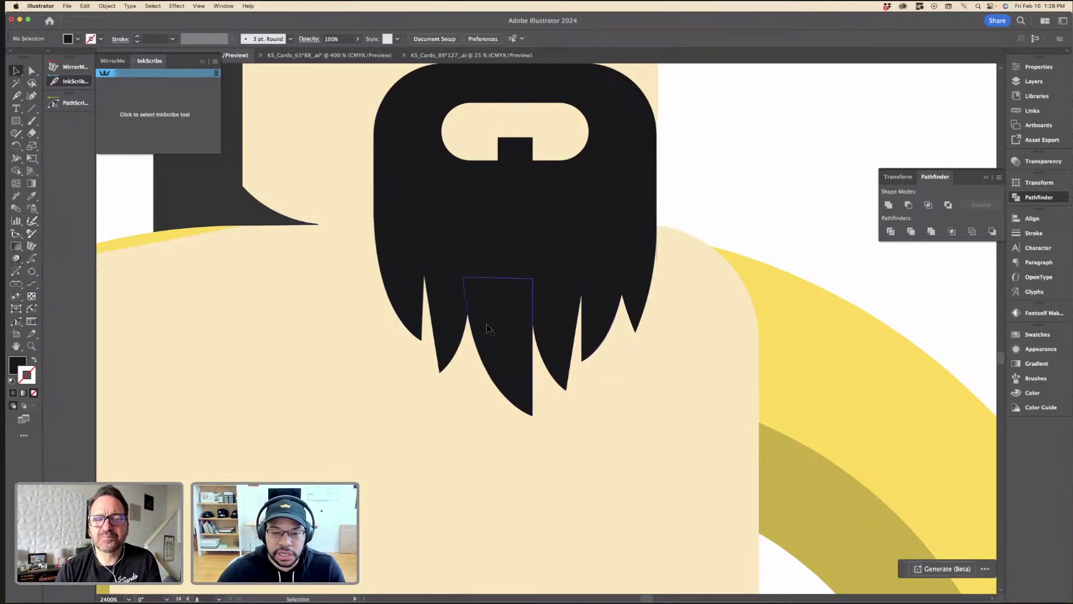
Step: Raise the rightmost beard strand slightly so its tip sits a little higher against the beard base
key("super+minus")
key("super+minus")
key("super+equal")
key("super+equal")
left_click(639, 249)
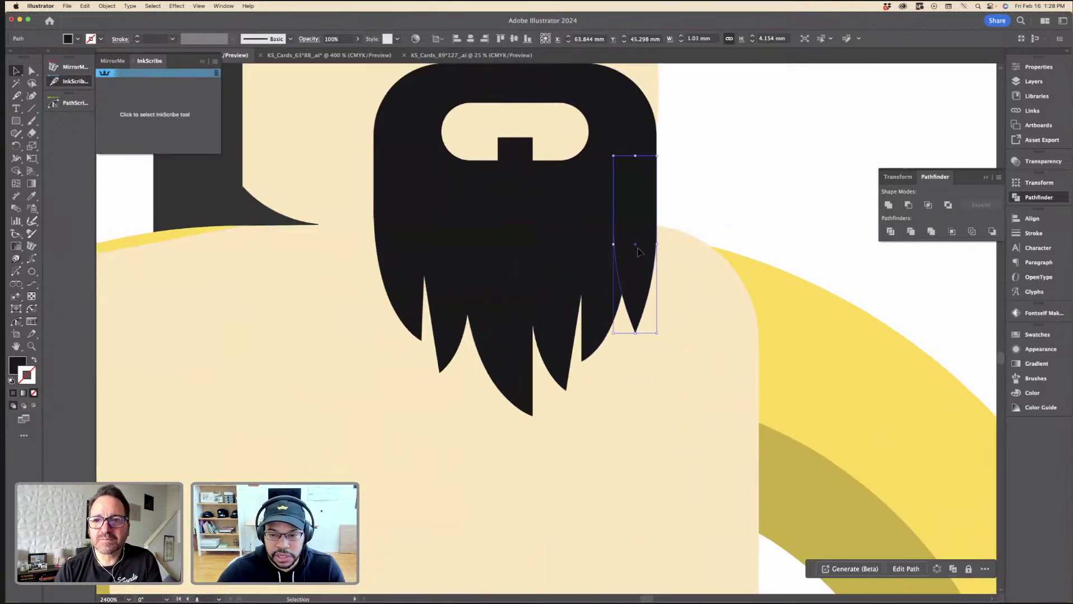
left_click(678, 230)
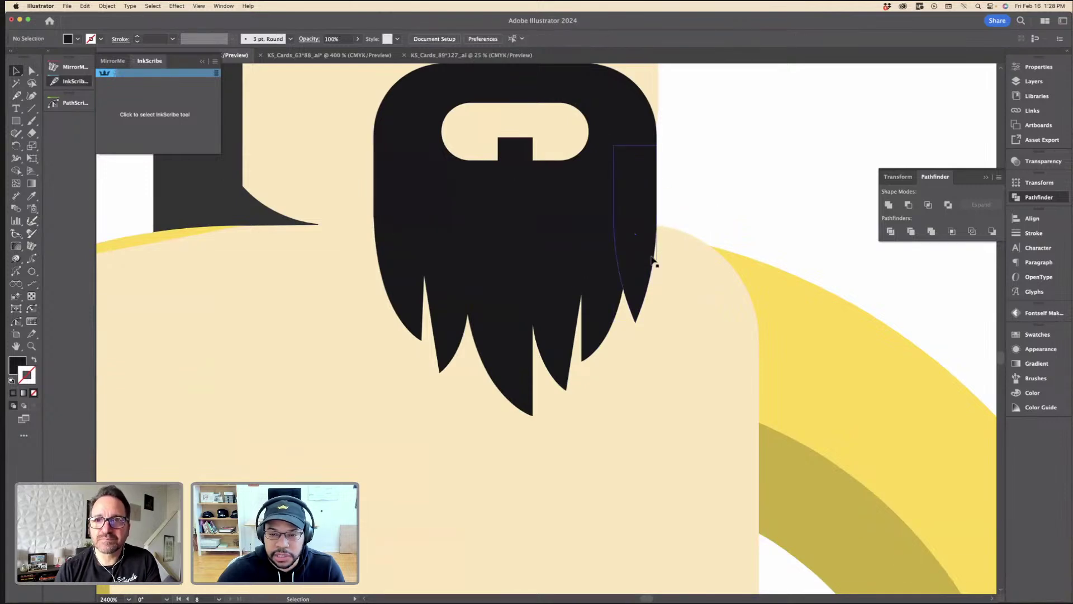
left_click(628, 114)
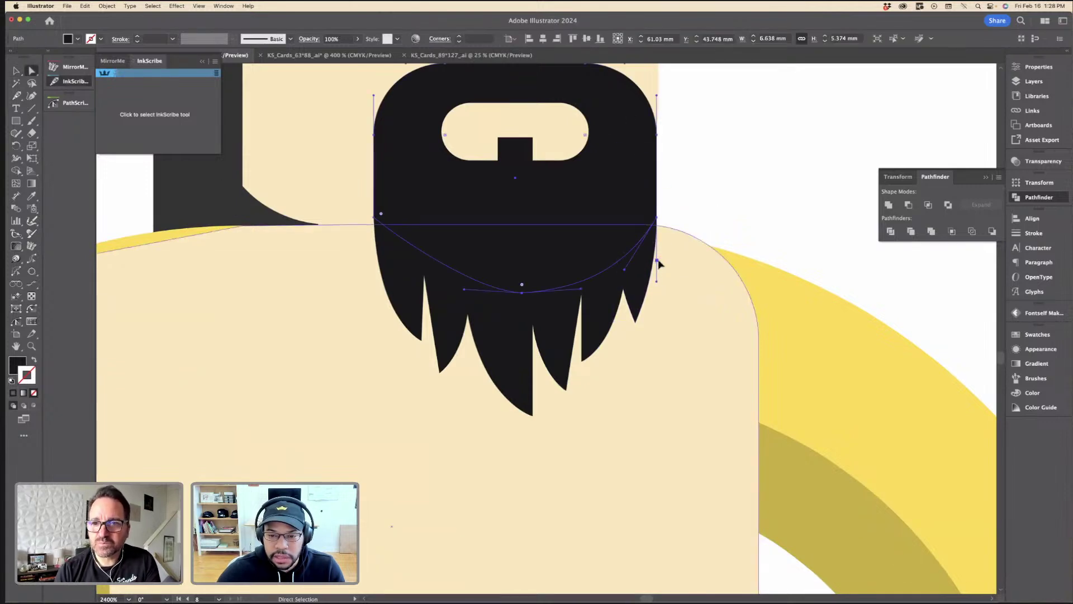
key("v")
left_click(691, 206)
Step: Raise the whole head, including hair, eye patch, face and beard, by about 1.8 mm above the torso
key("super+minus")
key("super+minus")
key("super+minus")
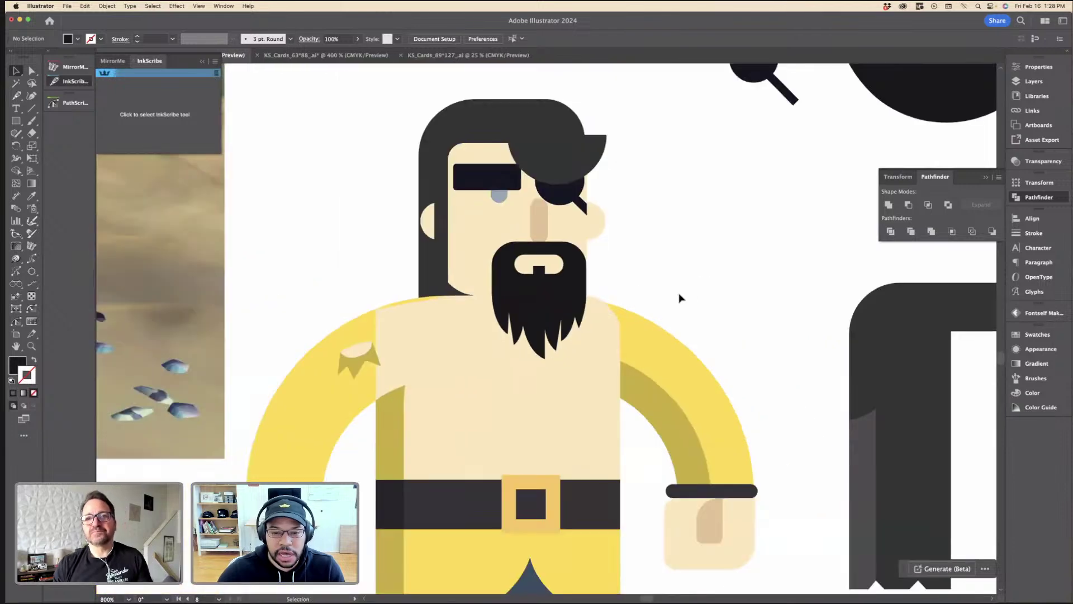
key("super+equal")
key("super+minus")
key("super+minus")
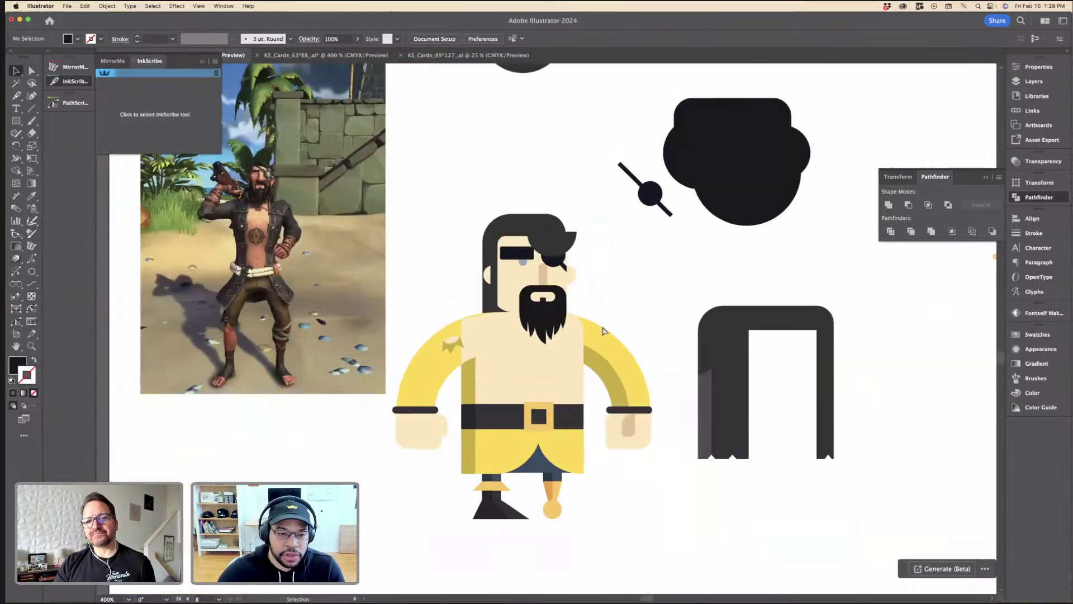
key("a")
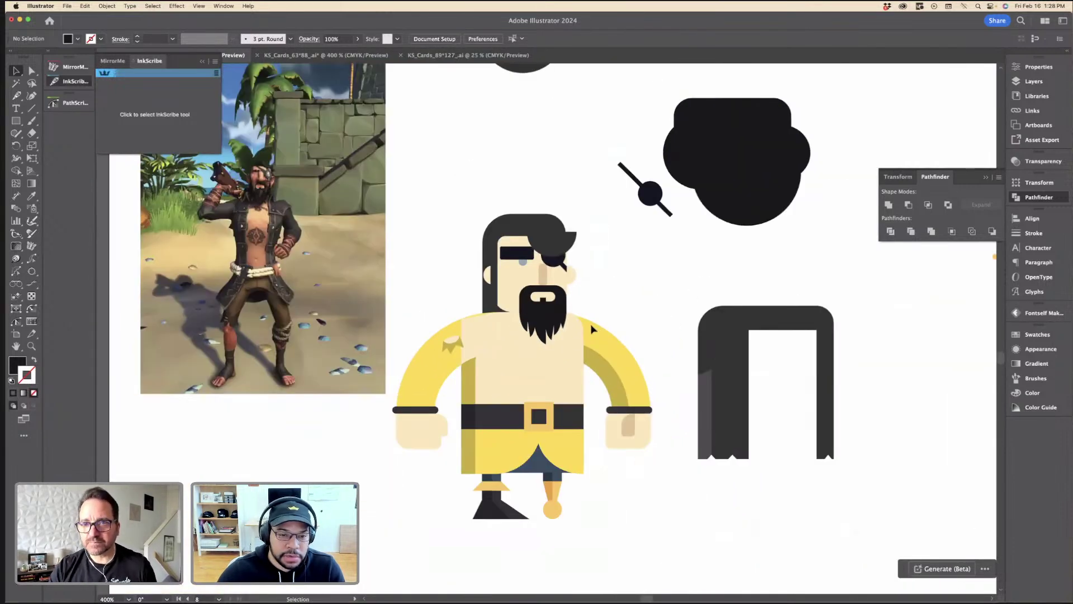
scroll(637, 317, "up", 4)
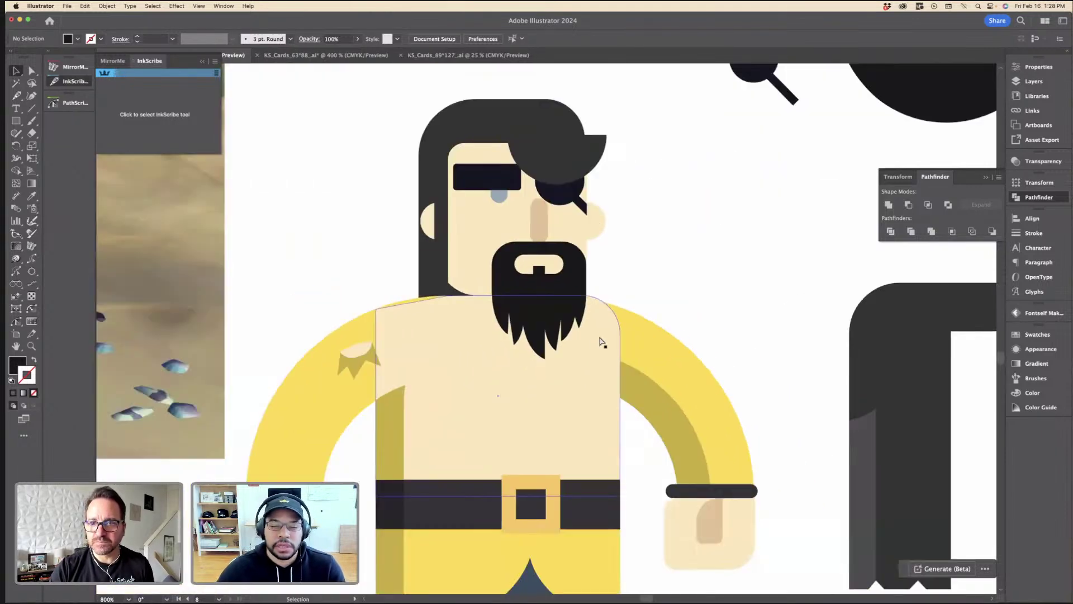
scroll(501, 261, "down", 4)
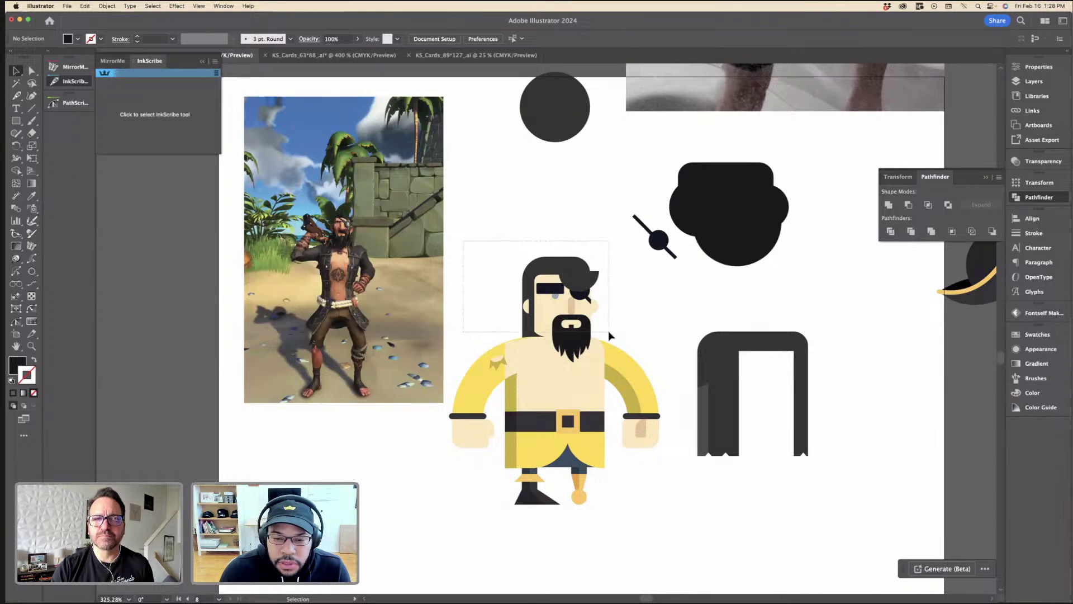
left_click(580, 348)
scroll(580, 348, "up", 4)
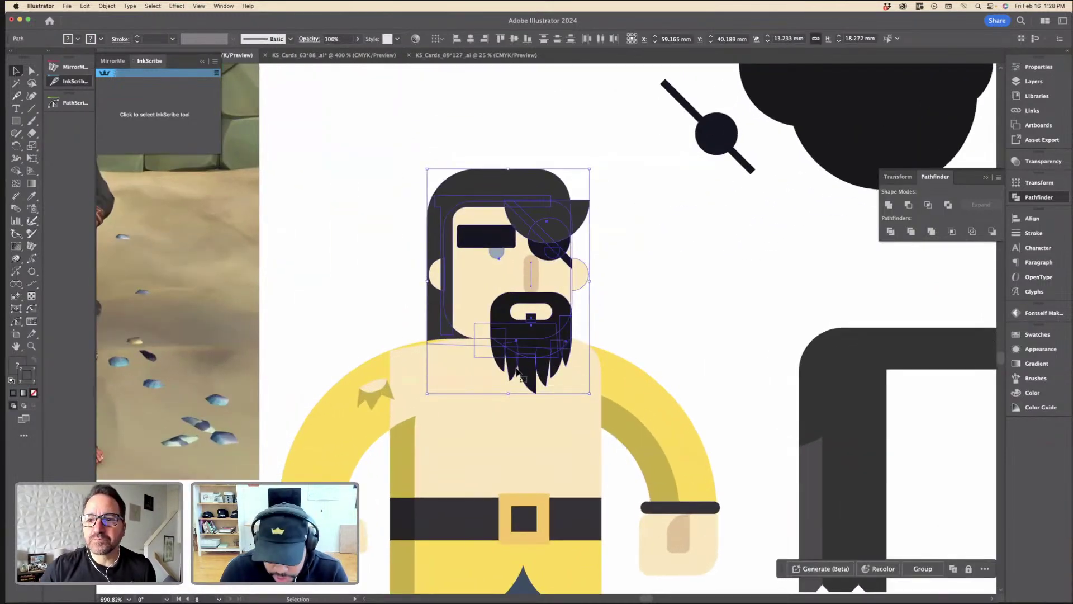
left_click_drag(517, 374, 530, 355)
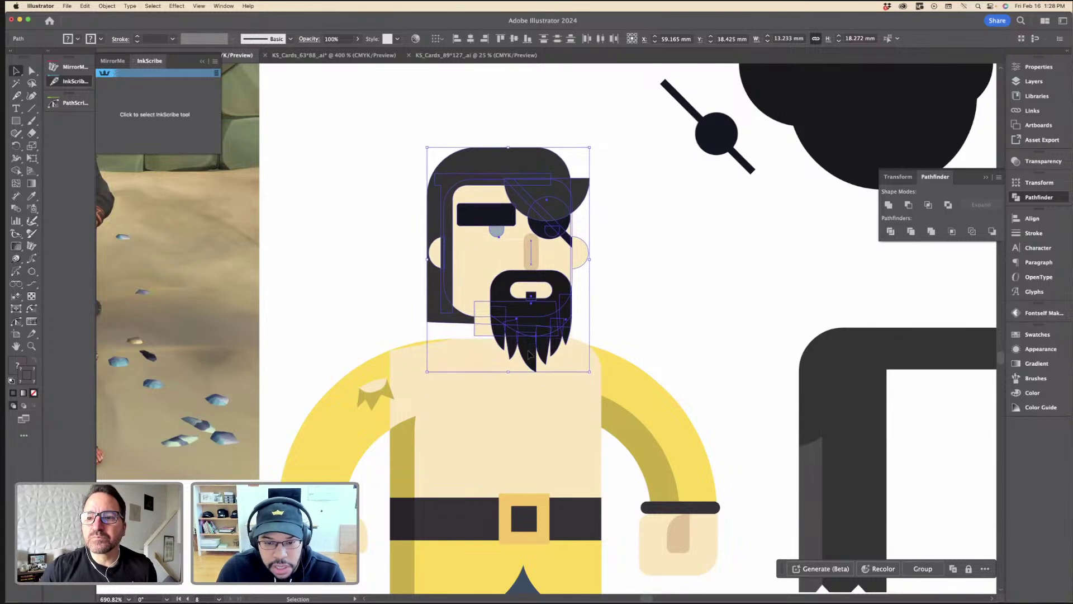
left_click(618, 289)
Step: Move the two yellow lower shirt panels and their shadow off the figure to the blank area beside the spare dark hair shape
key("ctrl+minus")
key("ctrl+minus")
left_click(566, 485)
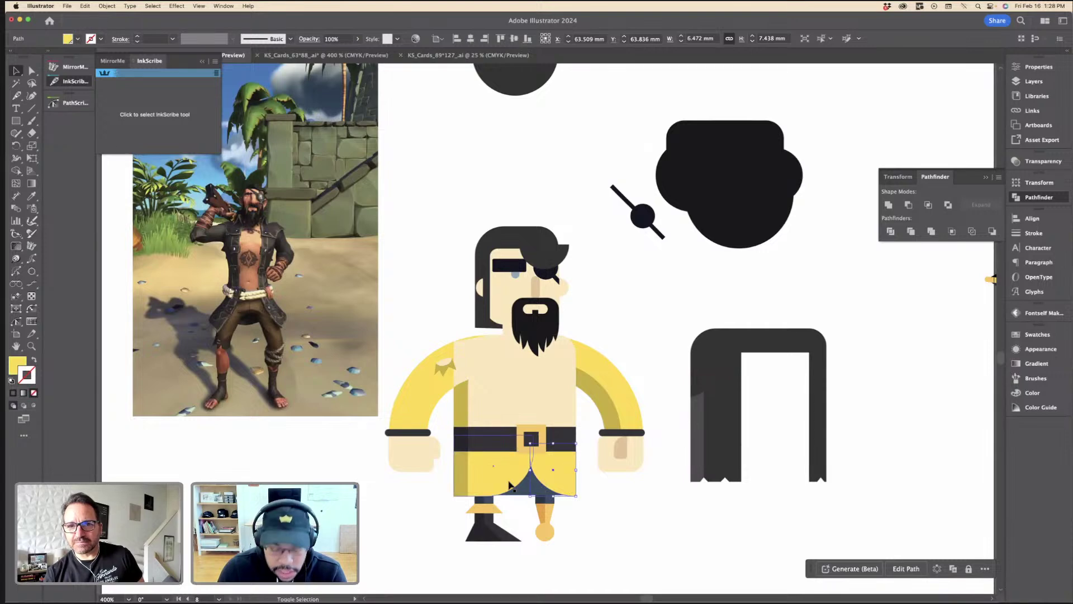
left_click(468, 486, "shift")
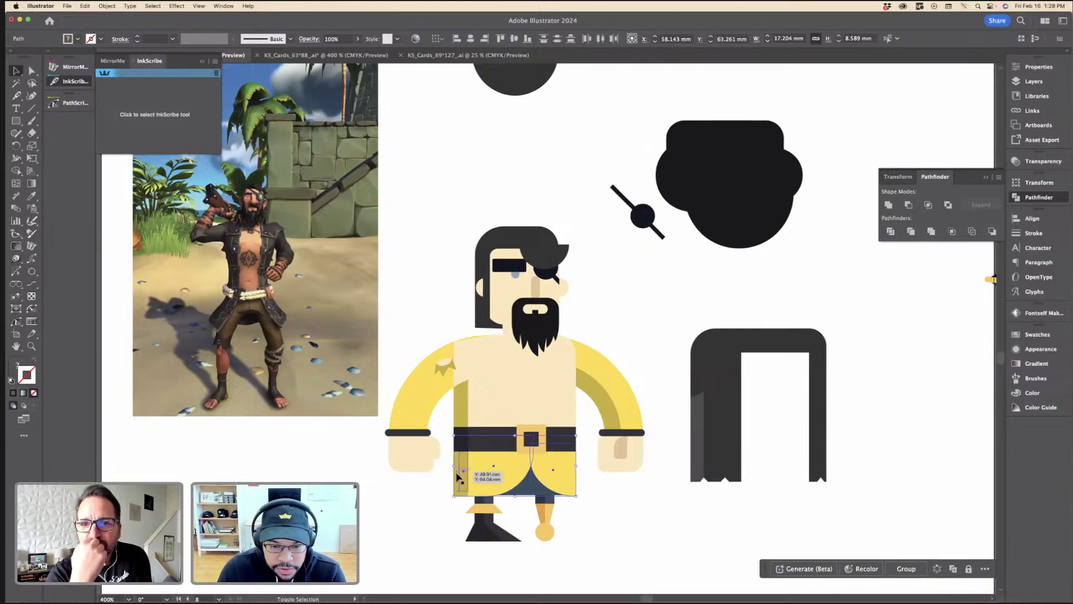
left_click_drag(466, 490, 848, 491)
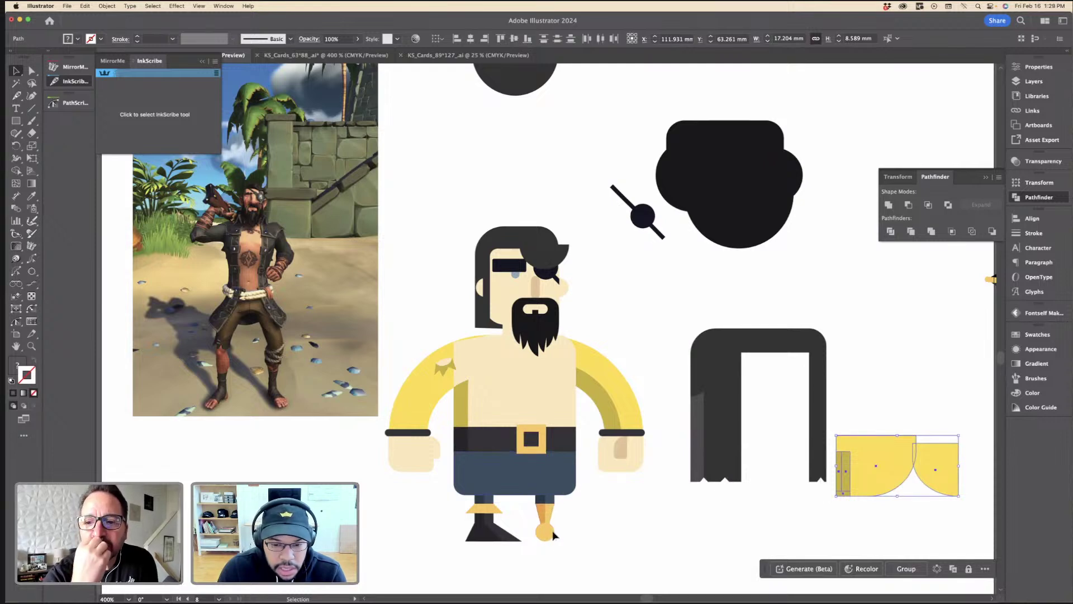
left_click(534, 504)
key("Delete")
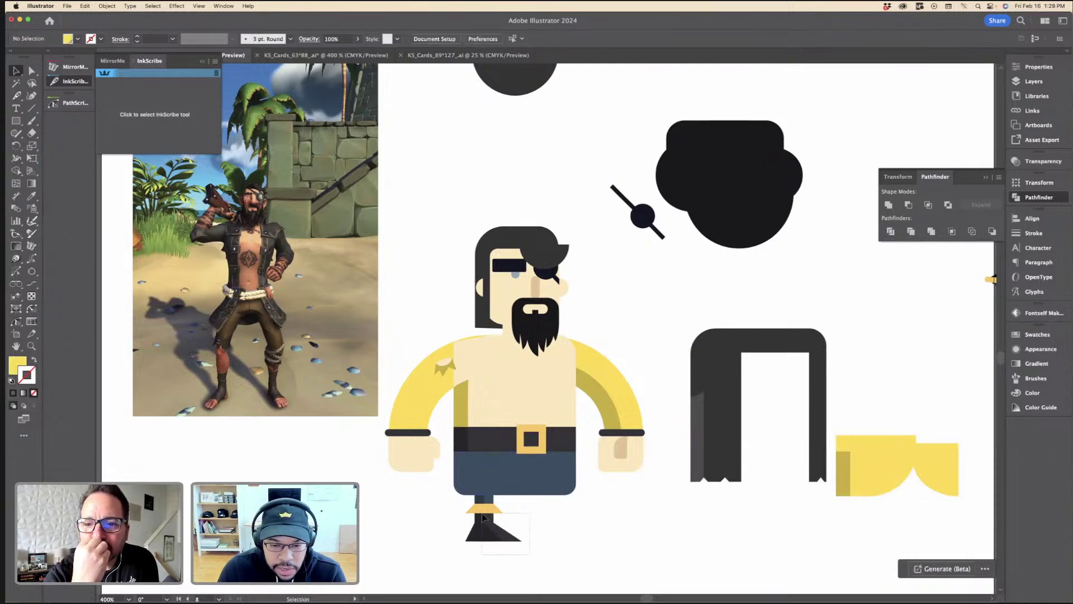
key("super+z")
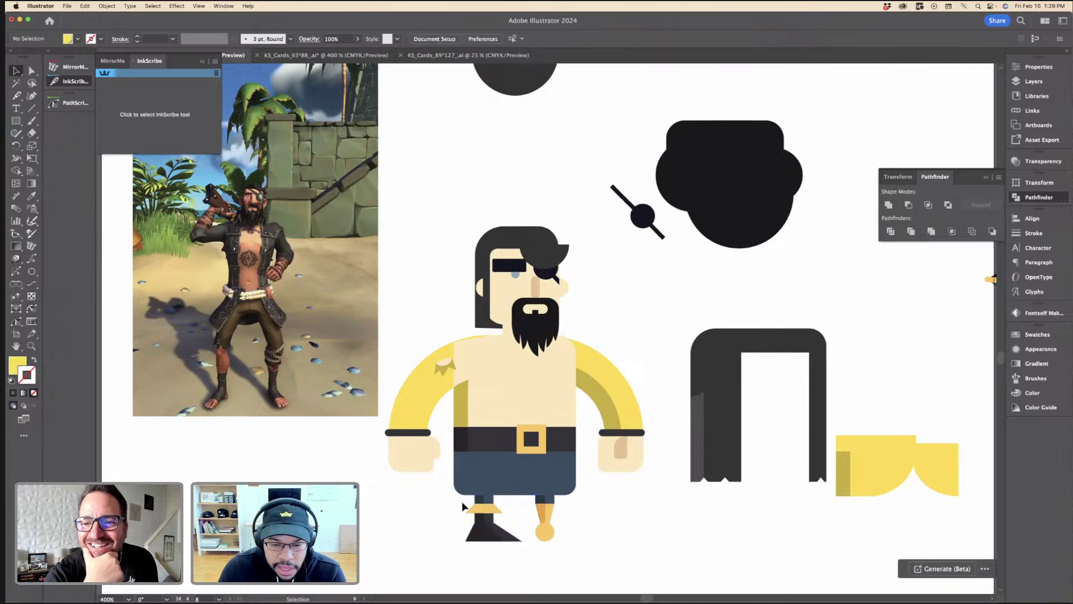
Step: Replace the peg leg with a duplicate of the booted leg so the figure has two matching boots
left_click_drag(494, 534, 553, 529)
key("Delete")
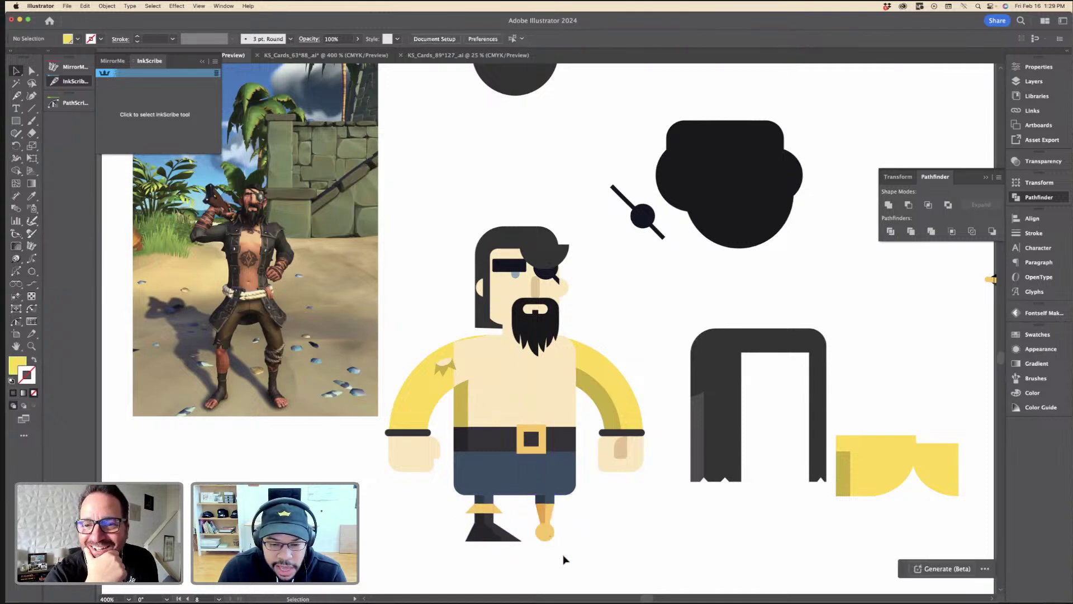
key("Delete")
key("super+f")
left_click(523, 502)
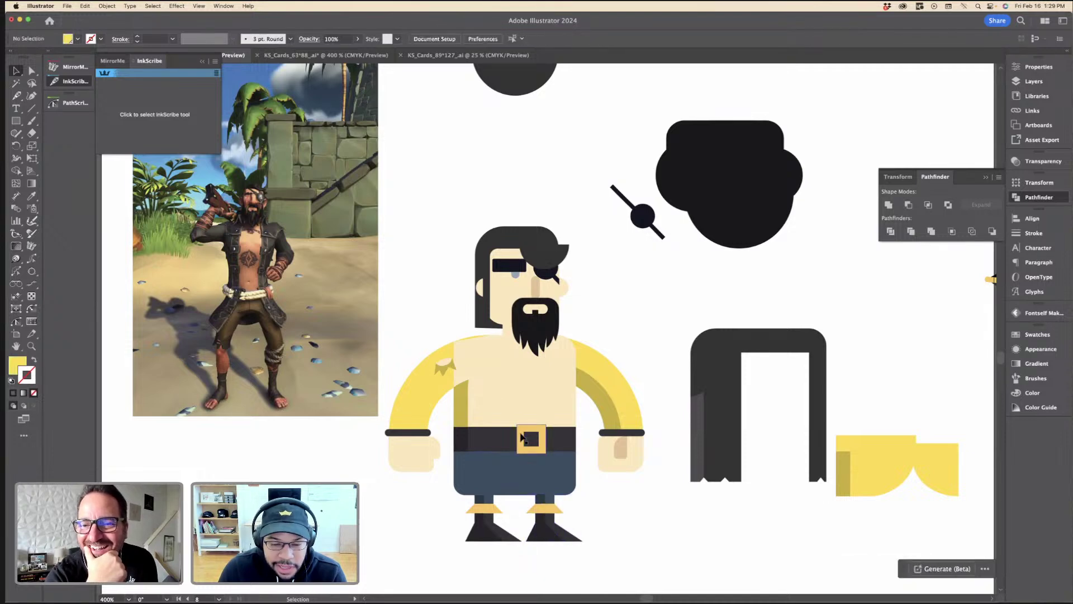
Step: Round the two lower corners of the blue trousers rectangle more strongly
key("a")
left_click(467, 490)
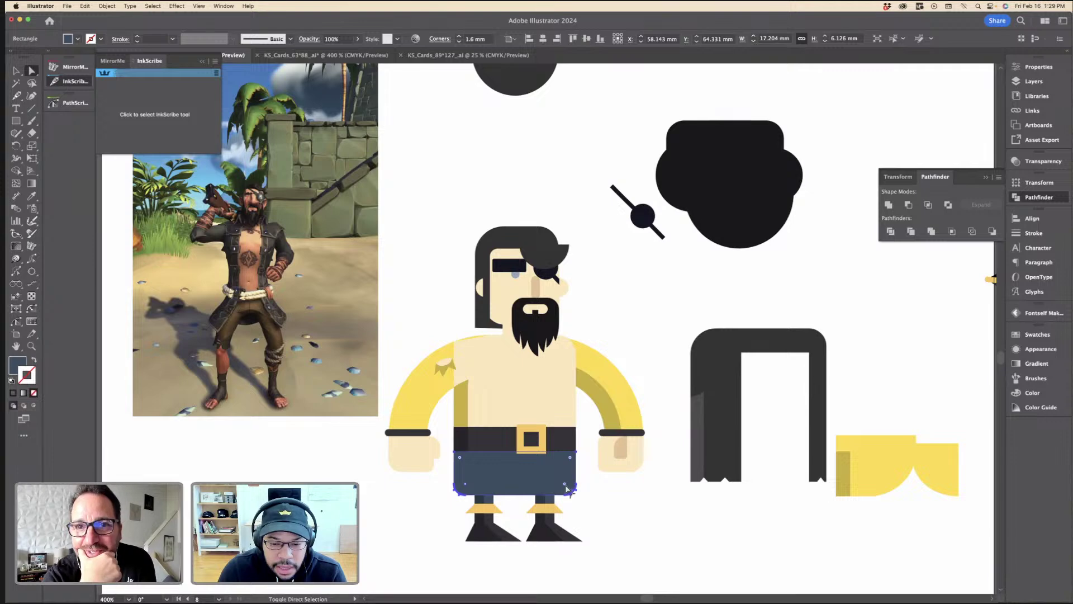
left_click(586, 475)
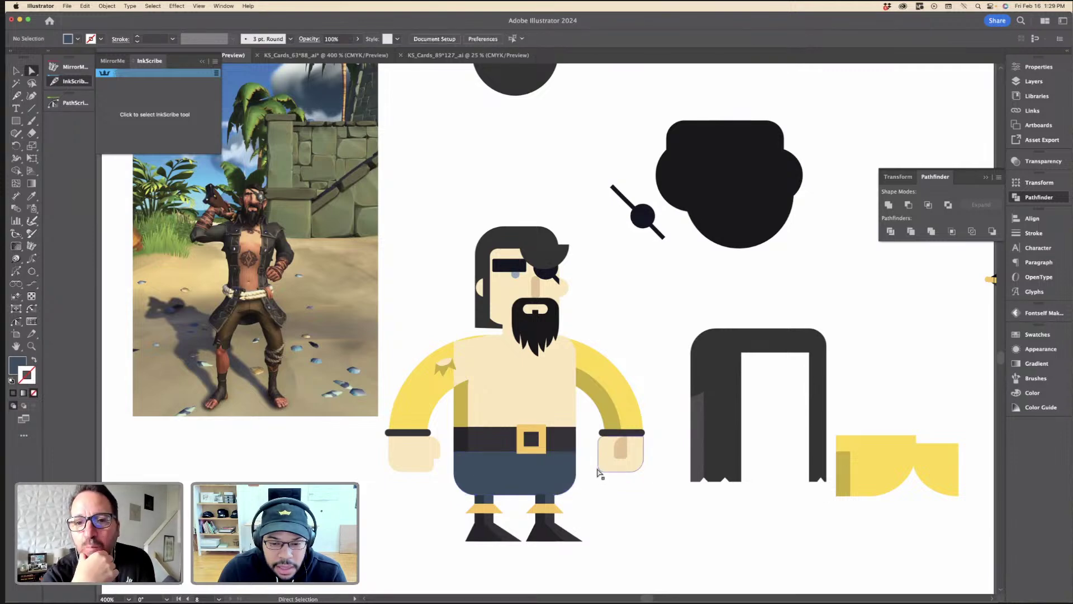
key("v")
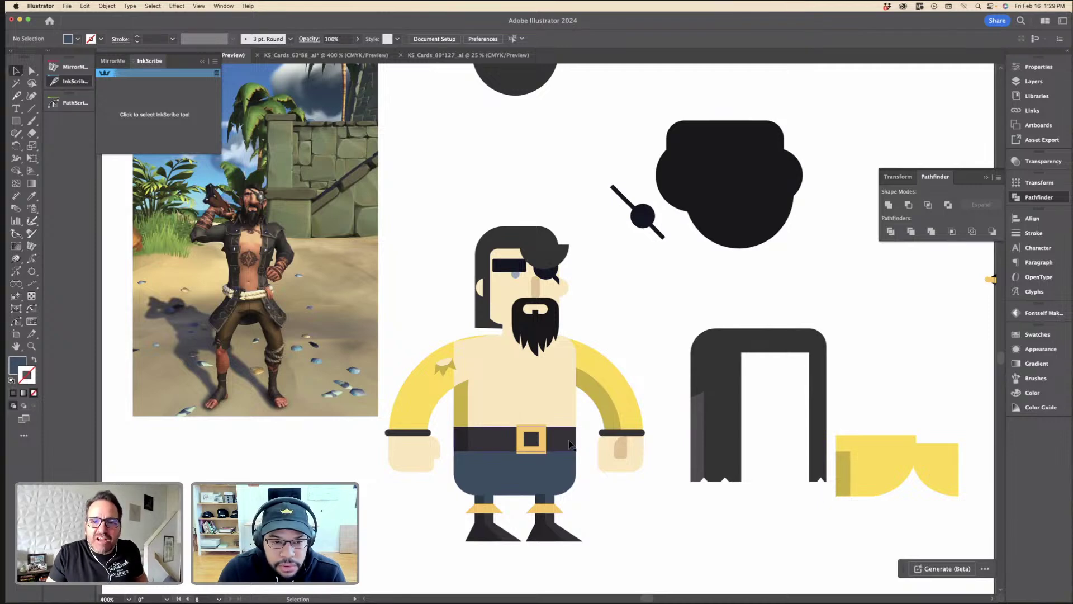
left_click(545, 442)
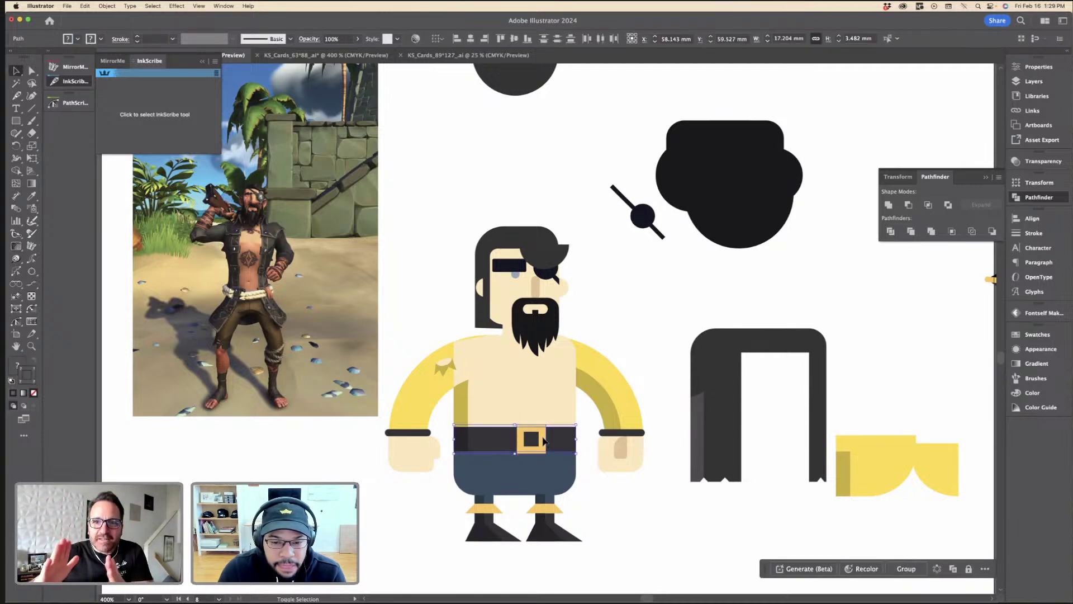
left_click(582, 430)
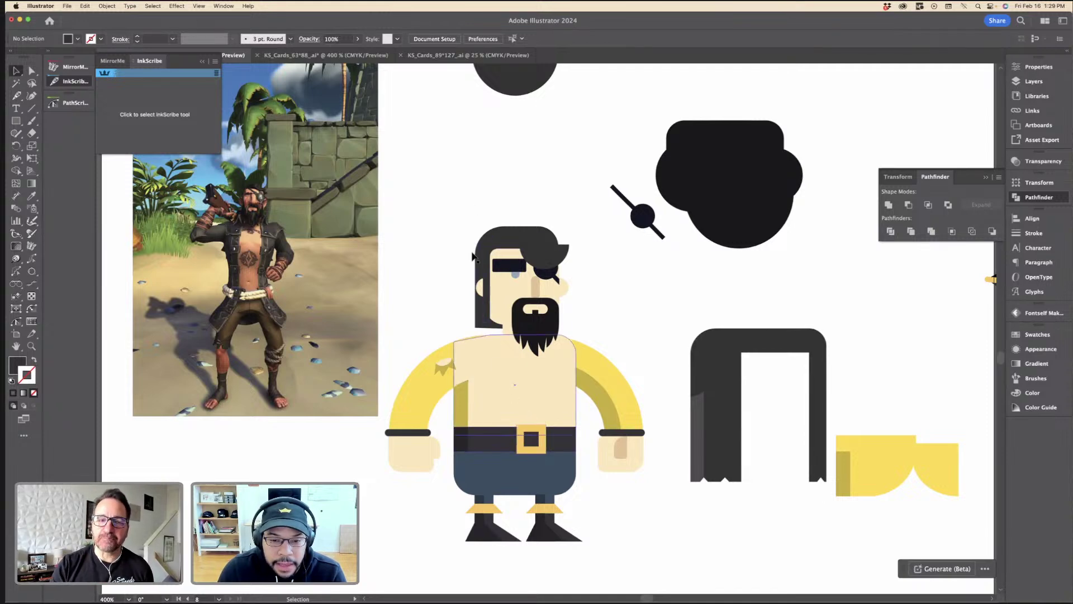
left_click(508, 341)
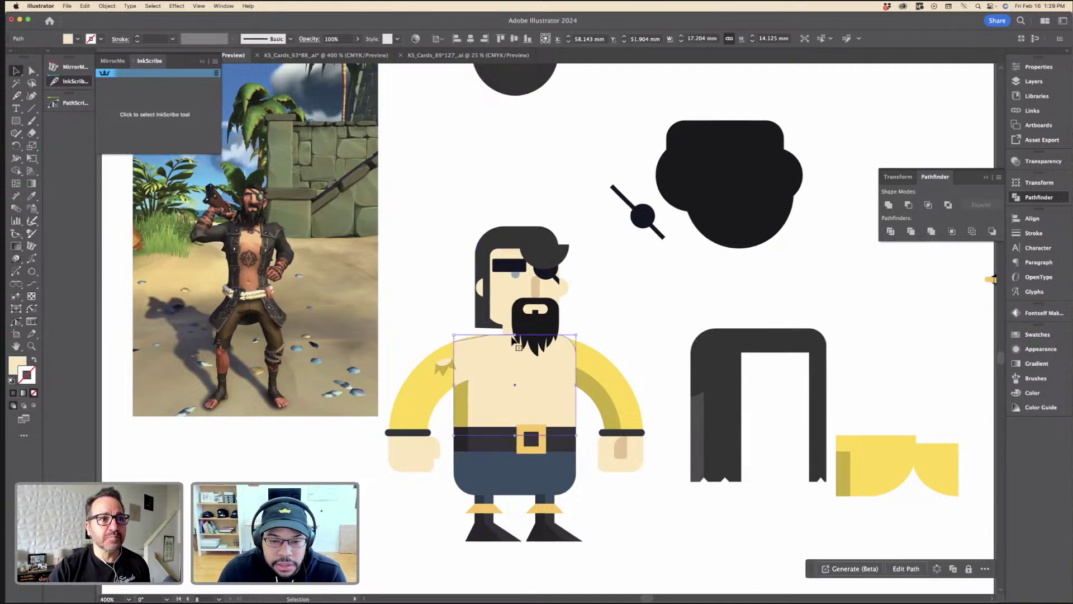
key("a")
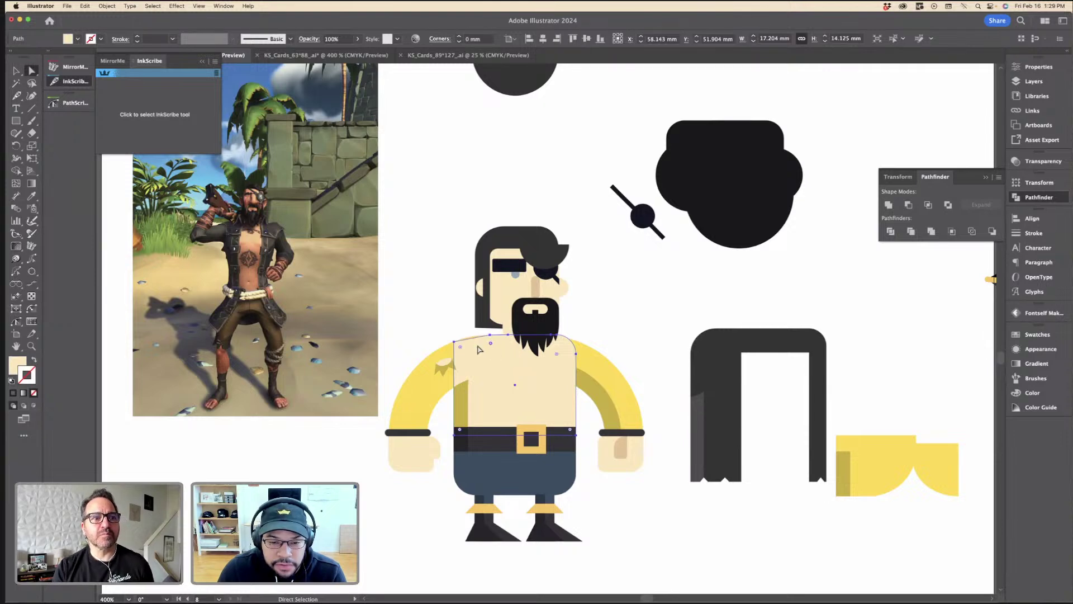
key("v")
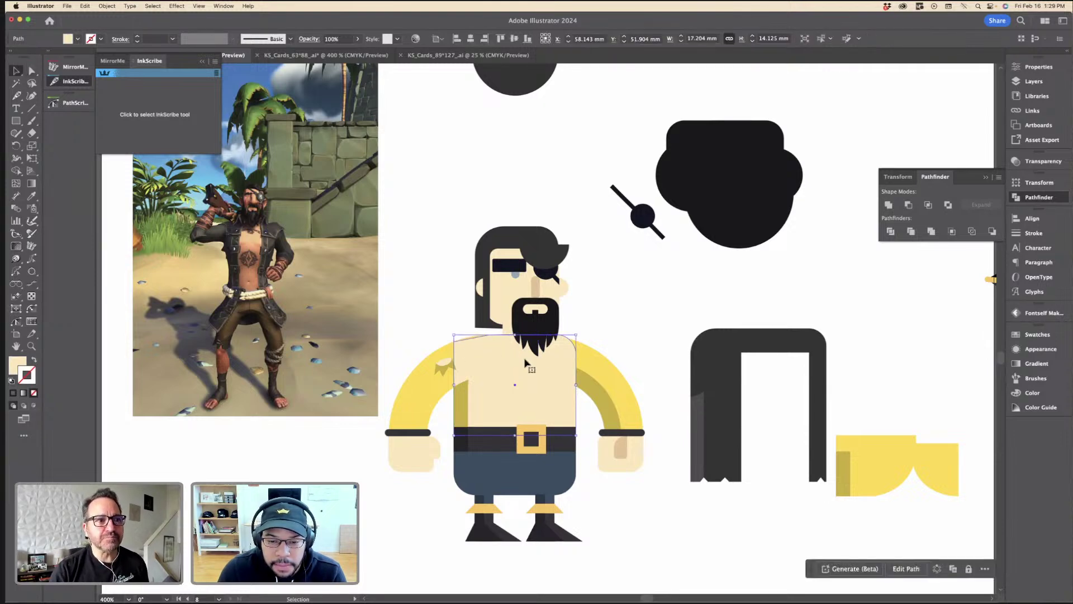
Step: Try raising the torso, arms, hands and belt together by about 1.1 mm above the trousers, leaving the legs in place
left_click(398, 420, "shift")
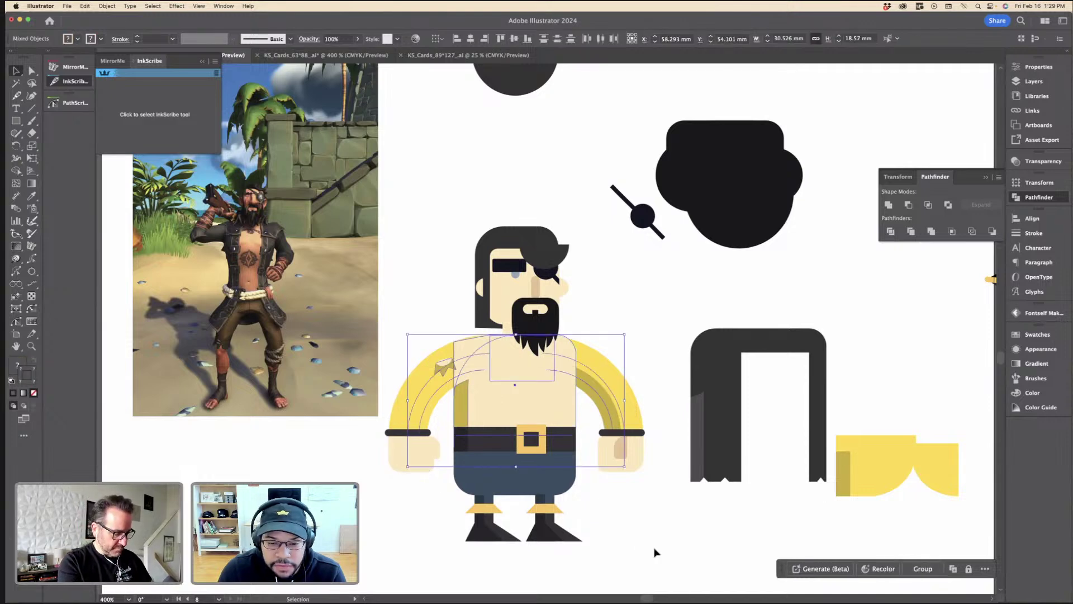
left_click_drag(655, 552, 389, 342)
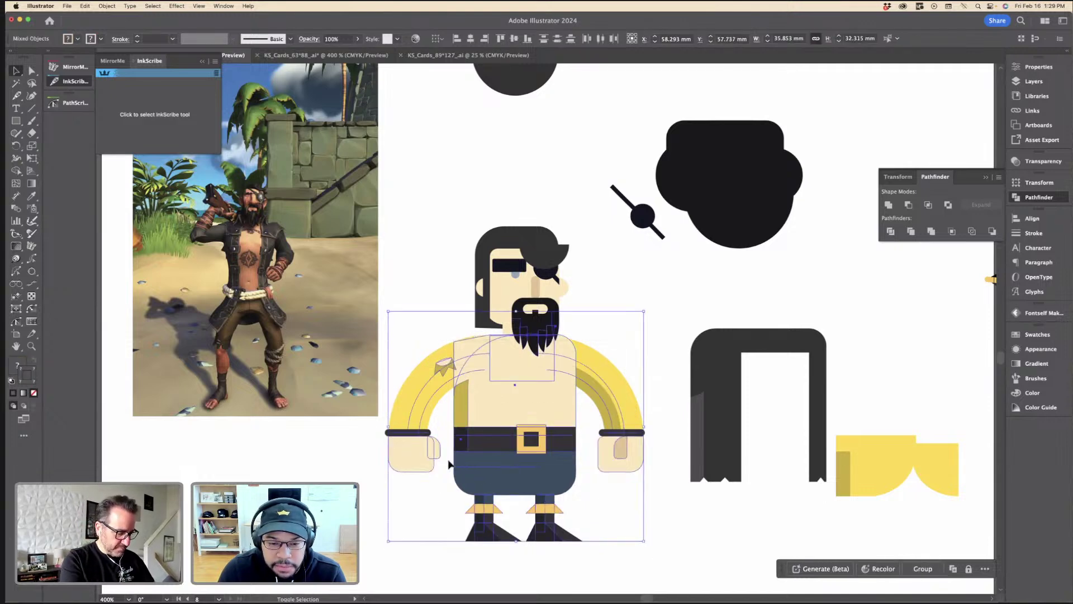
left_click(581, 552, "shift")
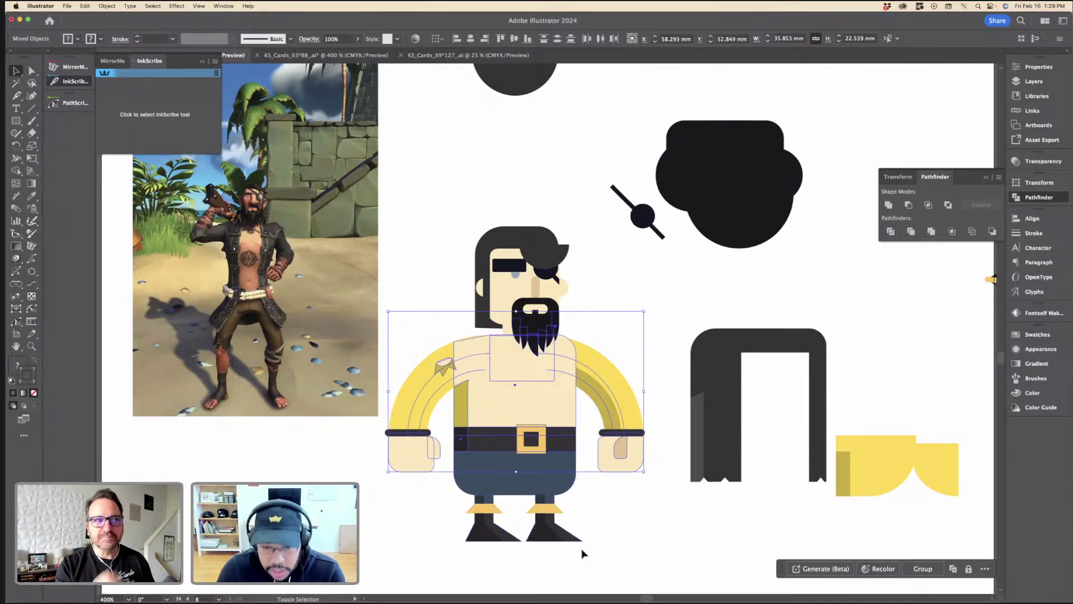
key("Up")
key("Up")
key("Up")
key("Up")
key("Up")
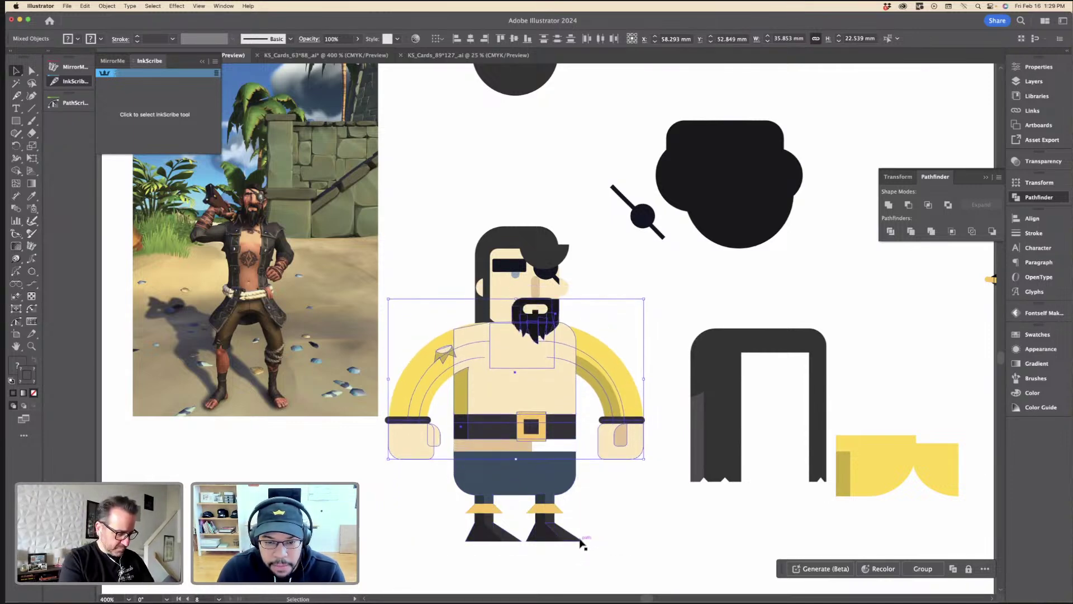
key("Down")
key("Down")
key("Down")
Step: Undo the upward shift of the upper body and bring it back against the trousers
key("a")
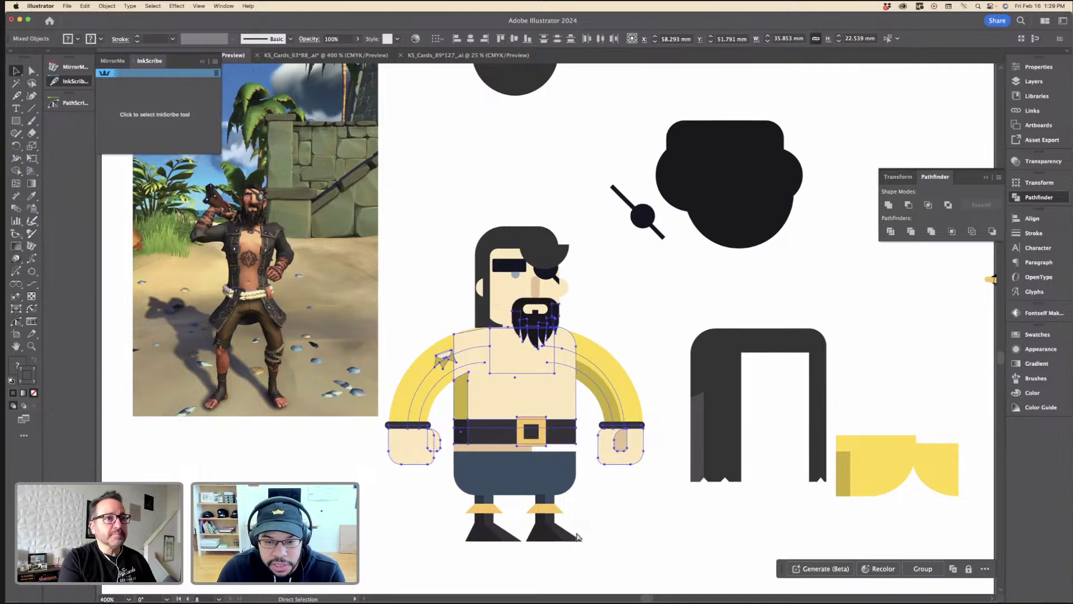
key("Up")
key("Up")
key("Up")
key("super+equal")
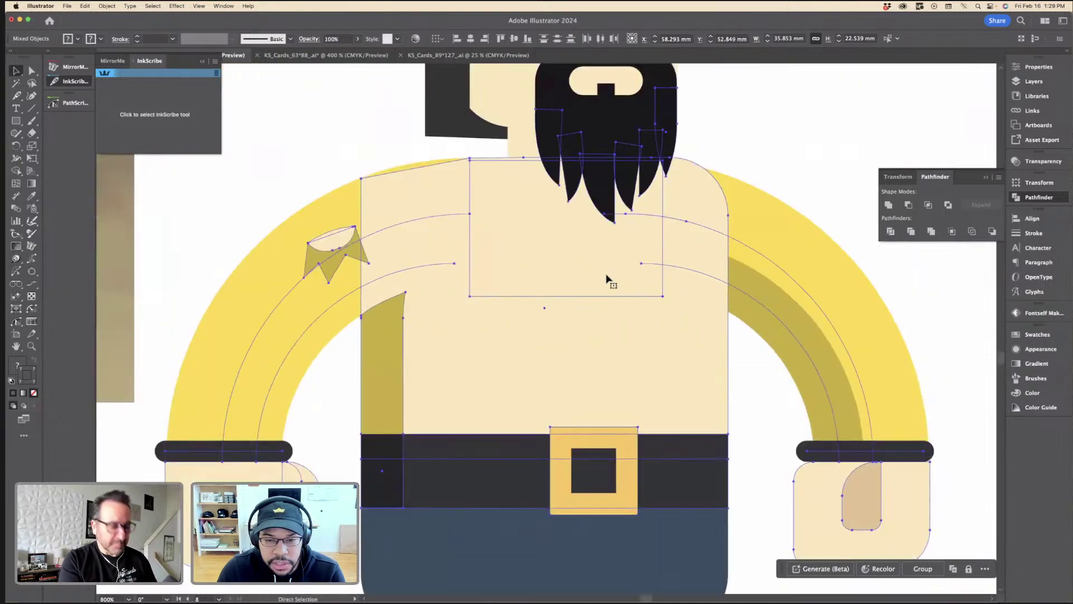
key("super+z")
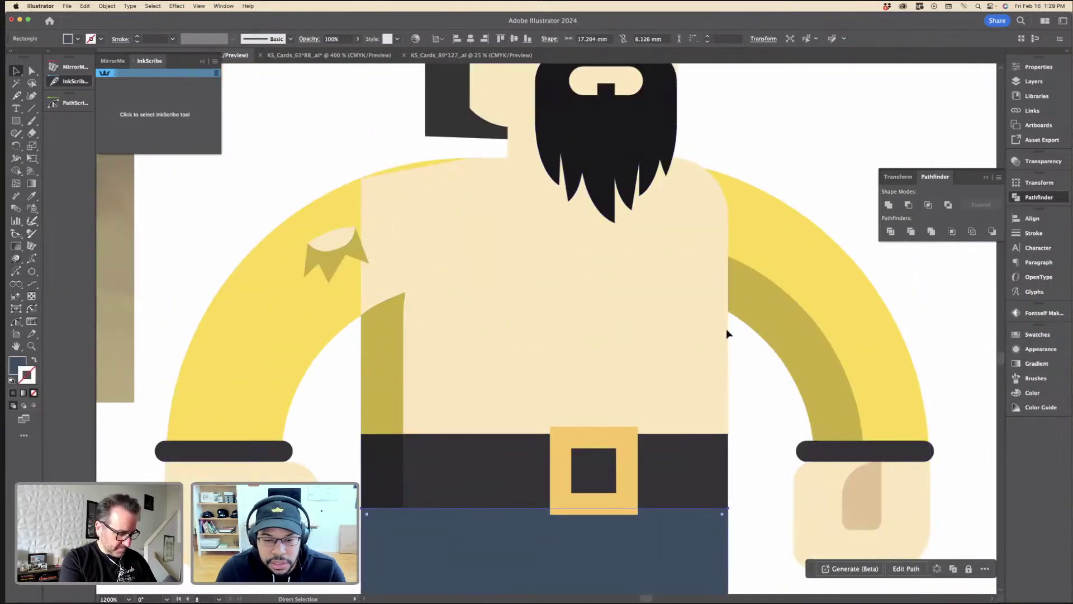
Step: Raise the torso, arms, hands, belt and buckle together by about 2.5 mm, leaving the trousers and legs in place
key("super+minus")
key("super+minus")
left_click(689, 365)
scroll(693, 364, "down", 2)
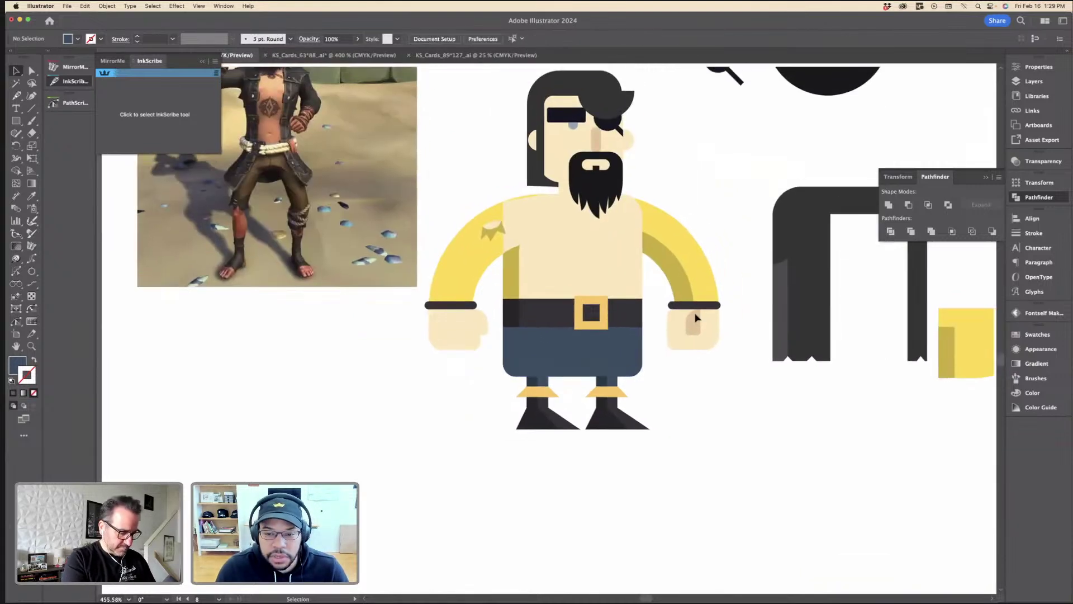
left_click(442, 233, "shift")
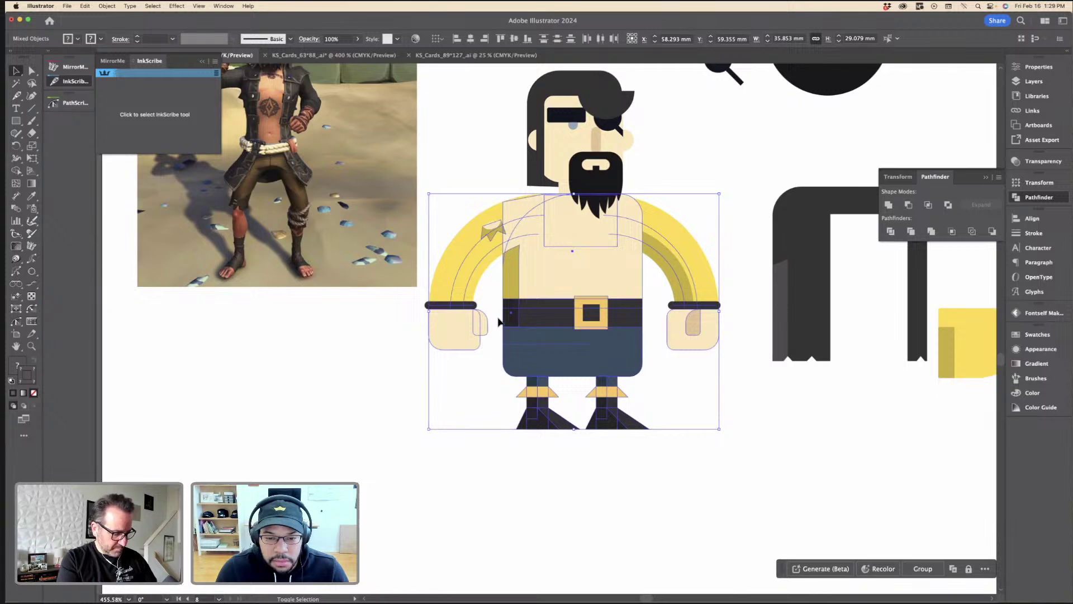
left_click_drag(631, 451, 650, 463)
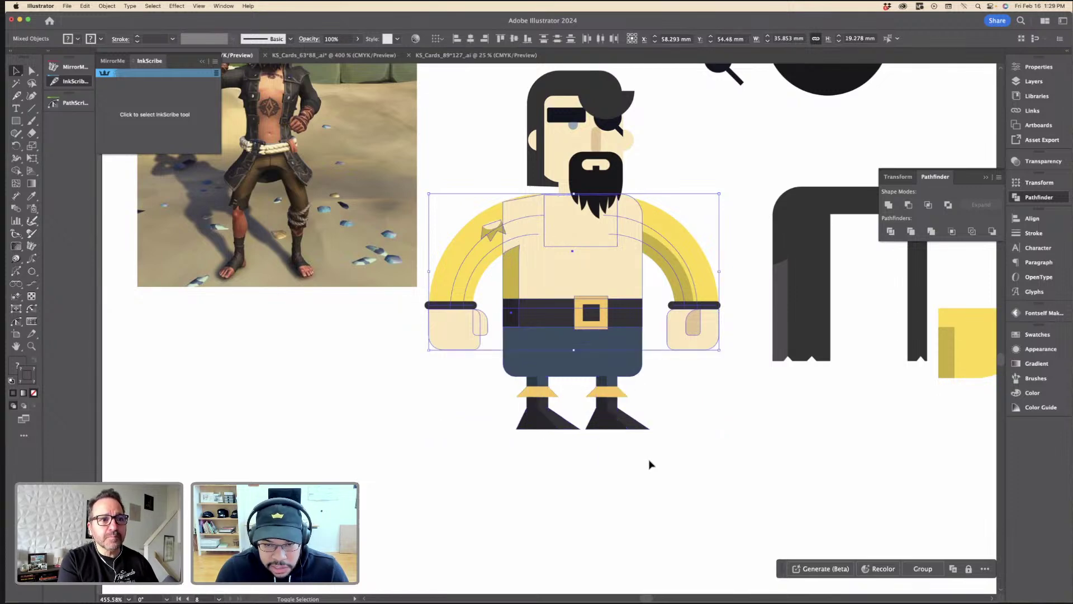
key("Up")
key("Up")
key("Up")
key("Up")
key("Up")
key("Up")
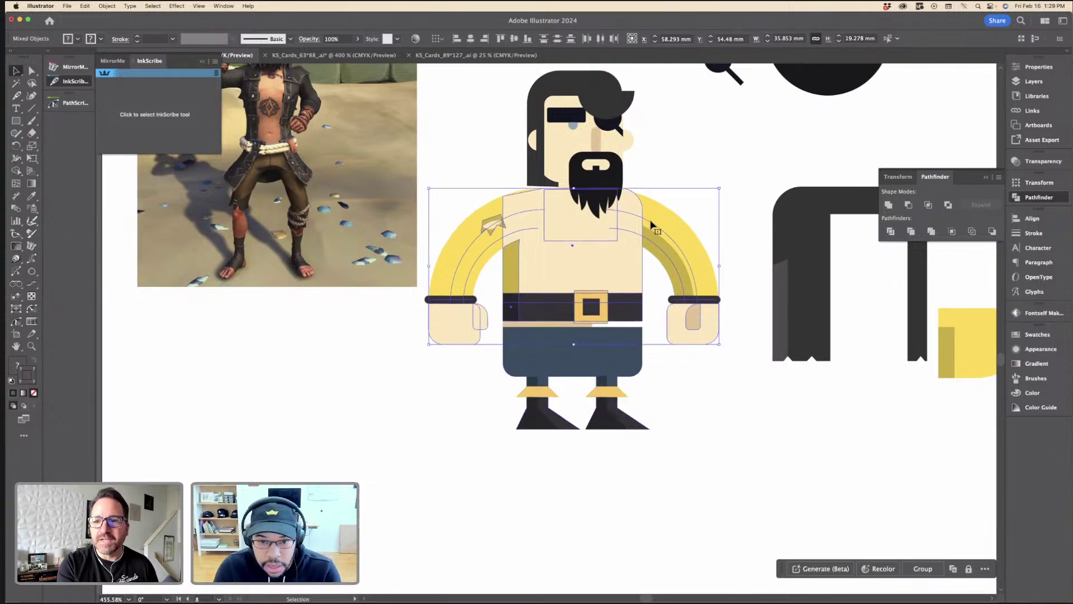
key("Up")
key("Up")
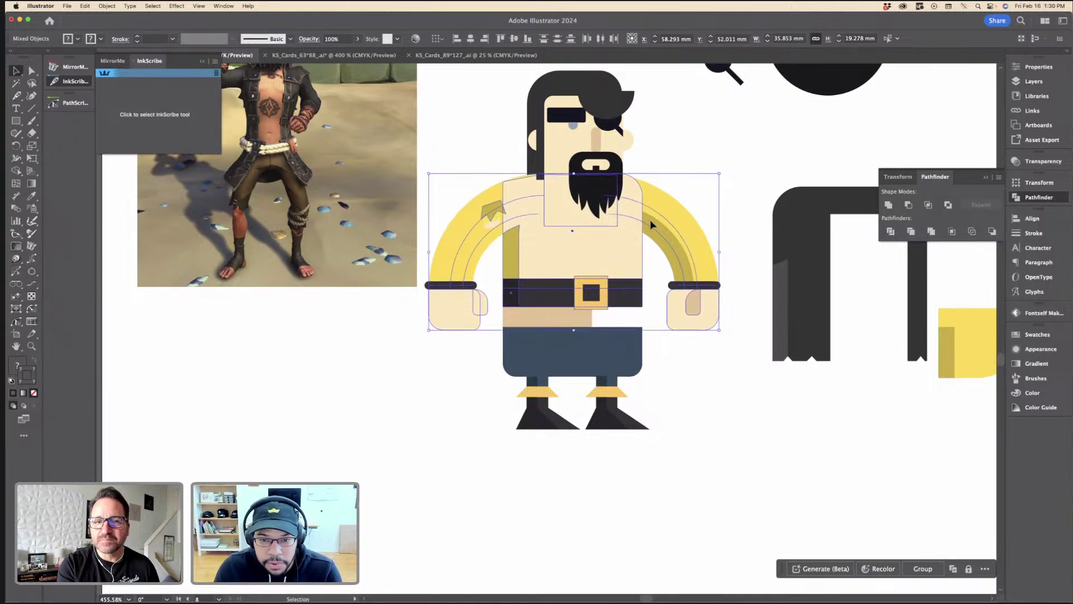
Step: Move the belt, its shadow and the buckle down about 2.5 mm so they sit on top of the trousers
left_click(662, 286)
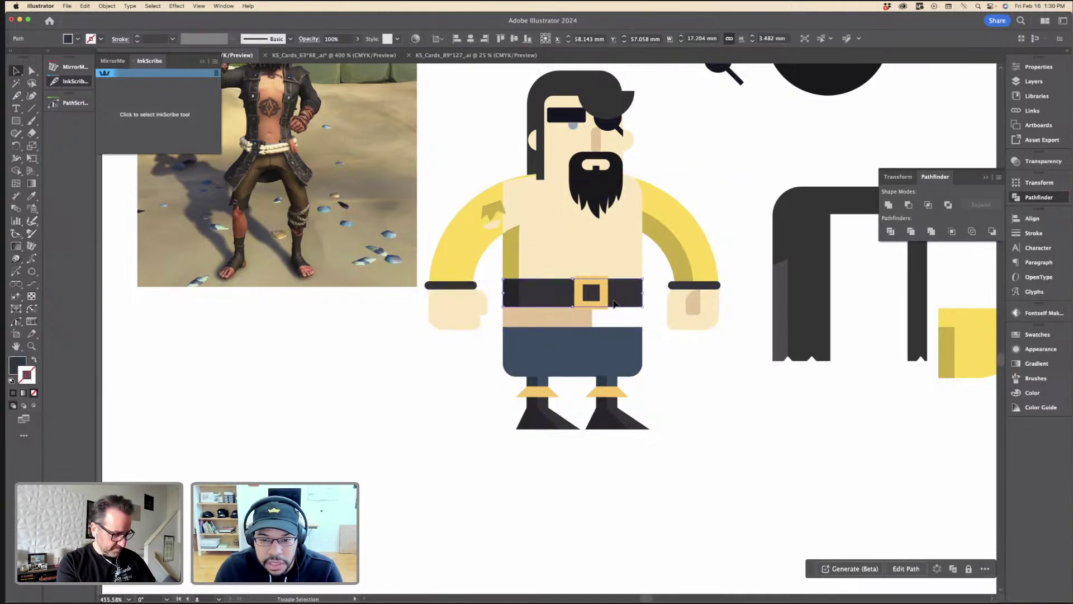
left_click(518, 298)
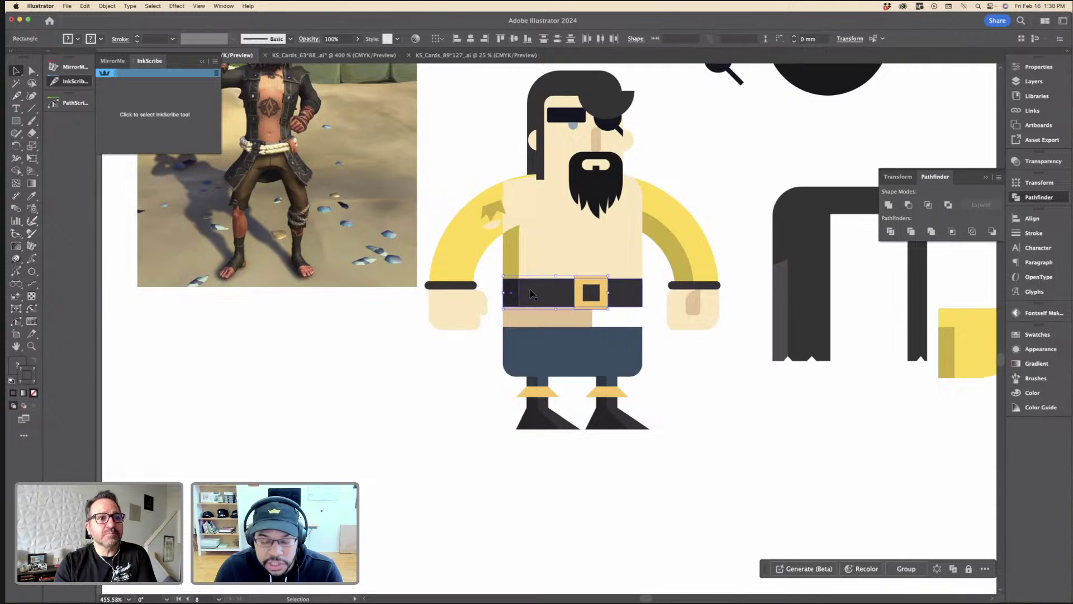
left_click(531, 289)
left_click(543, 287, "shift")
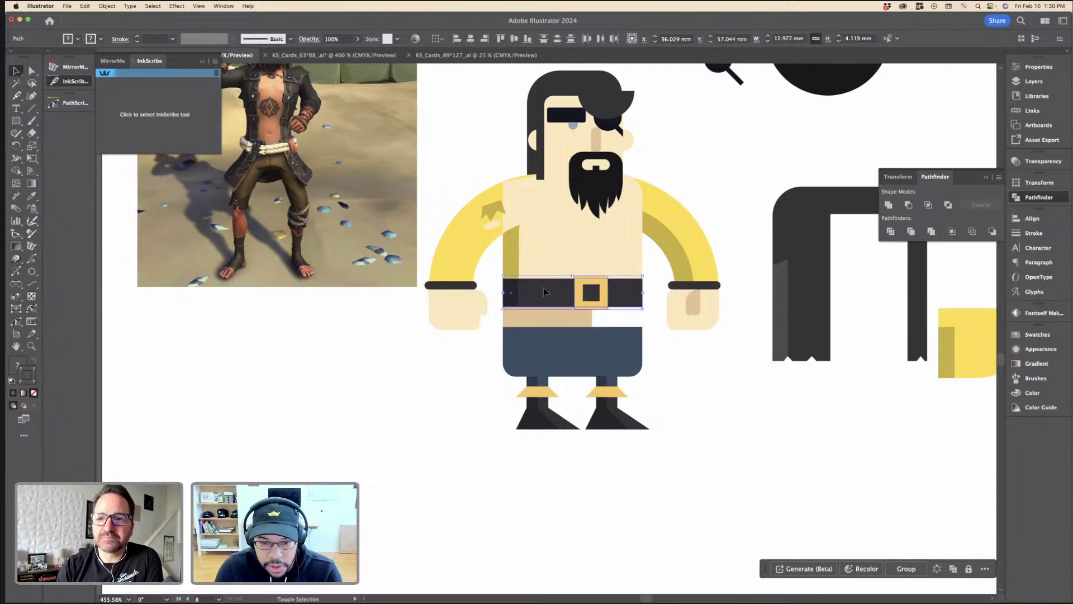
key("super+equal")
key("super+equal")
key("Down")
key("Down")
key("Down")
key("Down")
key("Down")
key("Down")
key("Down")
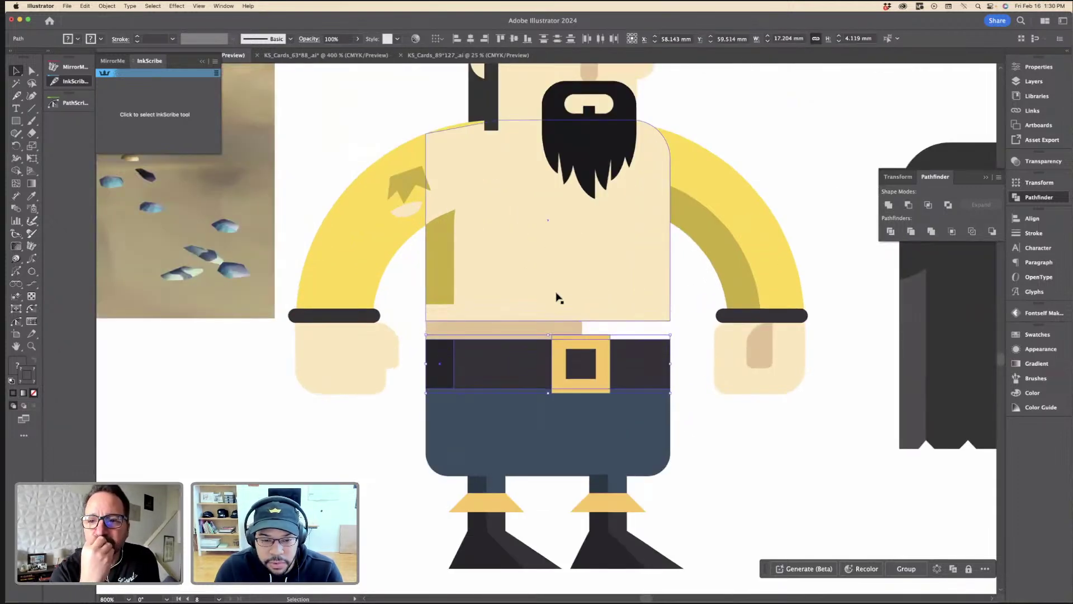
Step: Extend the bare chest downward by moving its two bottom corner points to the belt's upper edge
key("a")
left_click(553, 308)
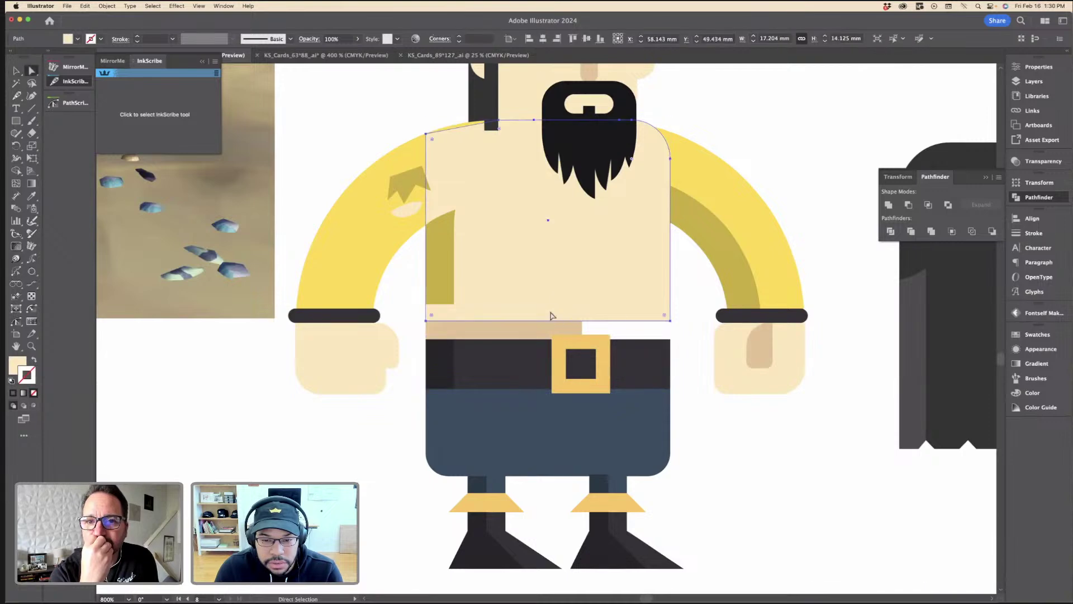
left_click(671, 321)
left_click(427, 321, "shift")
left_click_drag(427, 322, 430, 339)
left_click(689, 320)
key("super+minus")
key("super+minus")
key("super+minus")
key("super+minus")
key("v")
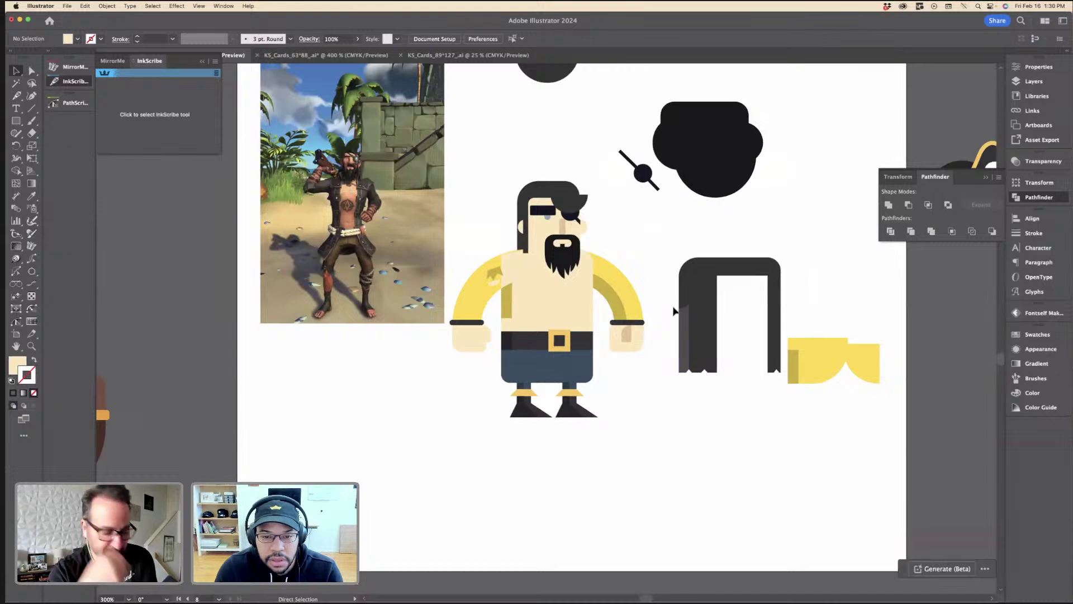
Step: Nudge the right-hand arm with its shadow, cuff and hand slightly inward toward the torso
key("super+minus")
key("super+equal")
key("super+equal")
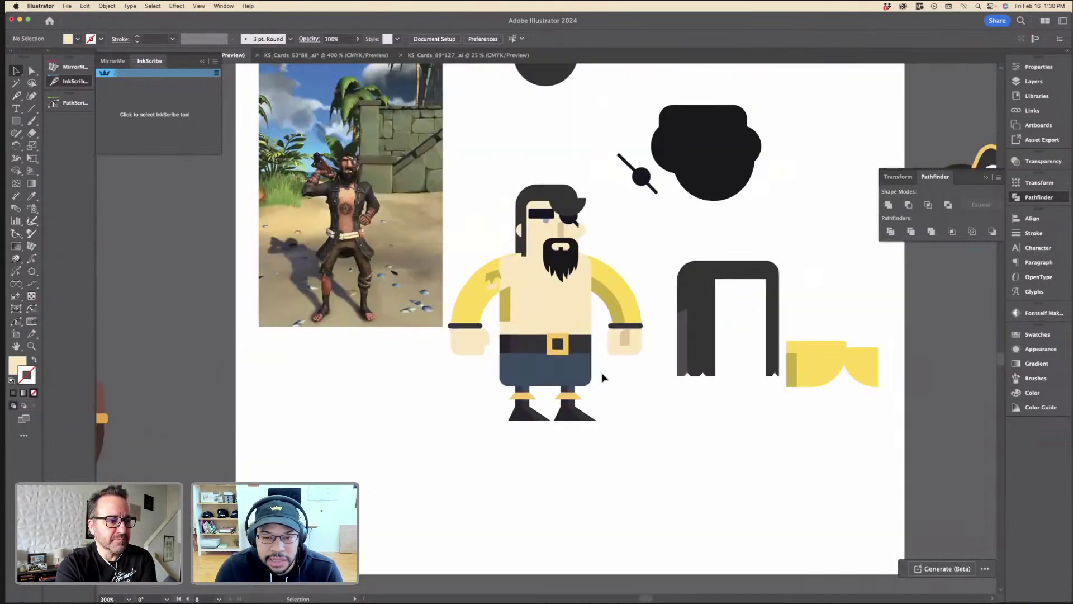
key("super+equal")
key("a")
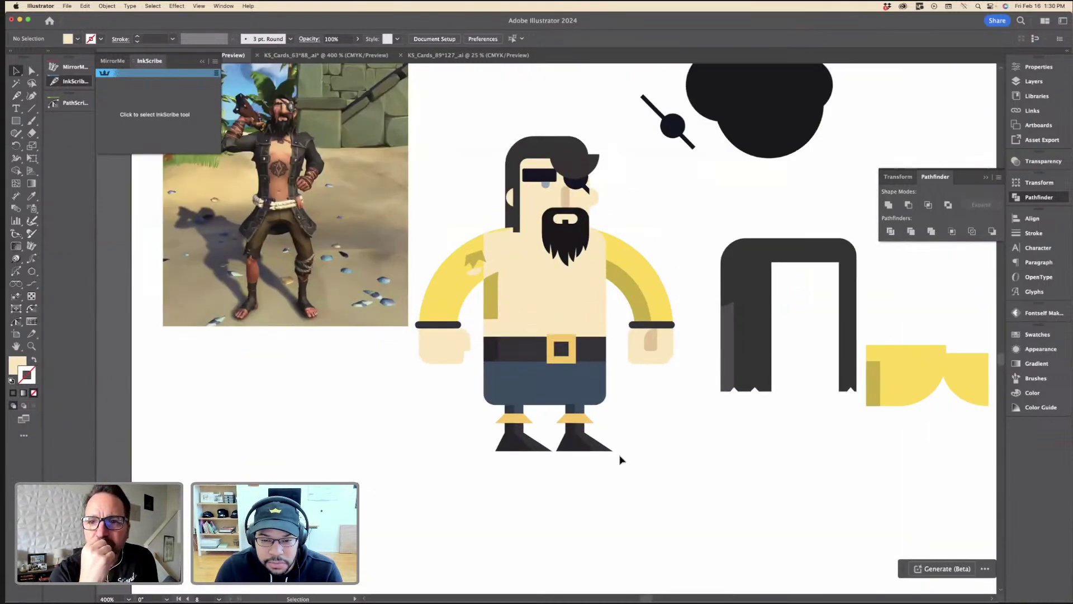
left_click(623, 233)
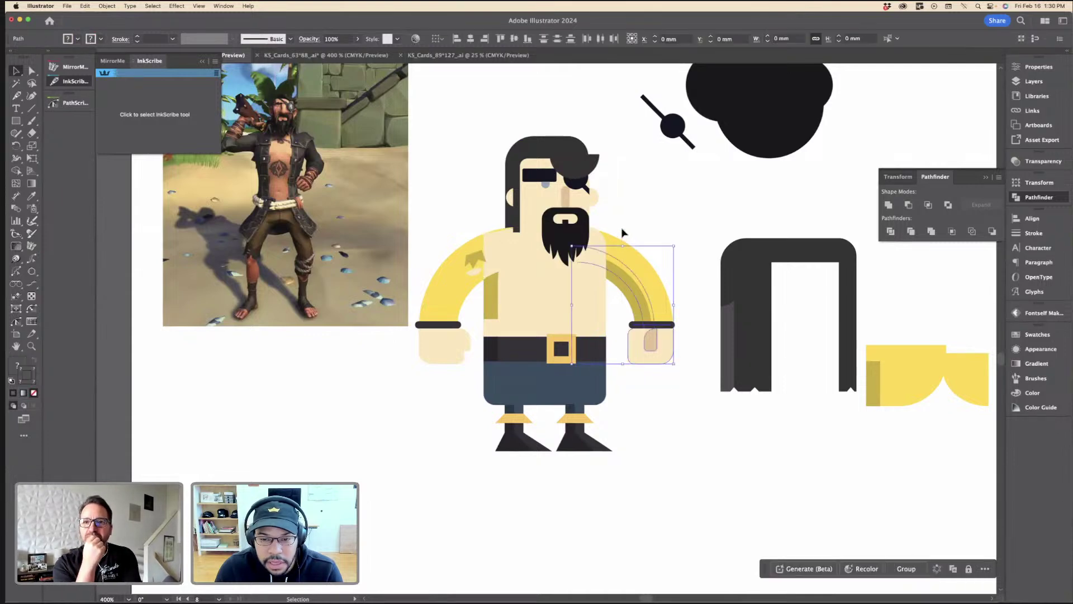
key("Left")
key("Left")
key("Left")
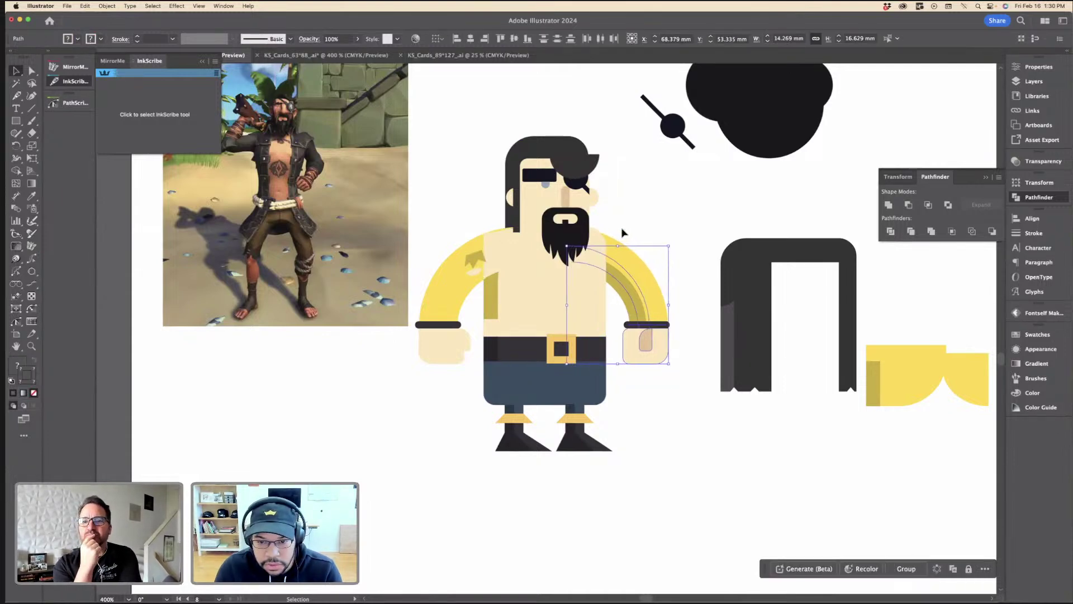
Step: Narrow the torso, belt and trousers by about 1.1 mm from their right edge, shifting the right leg inward and keeping the hand and buckle undistorted
left_click(605, 302)
key("a")
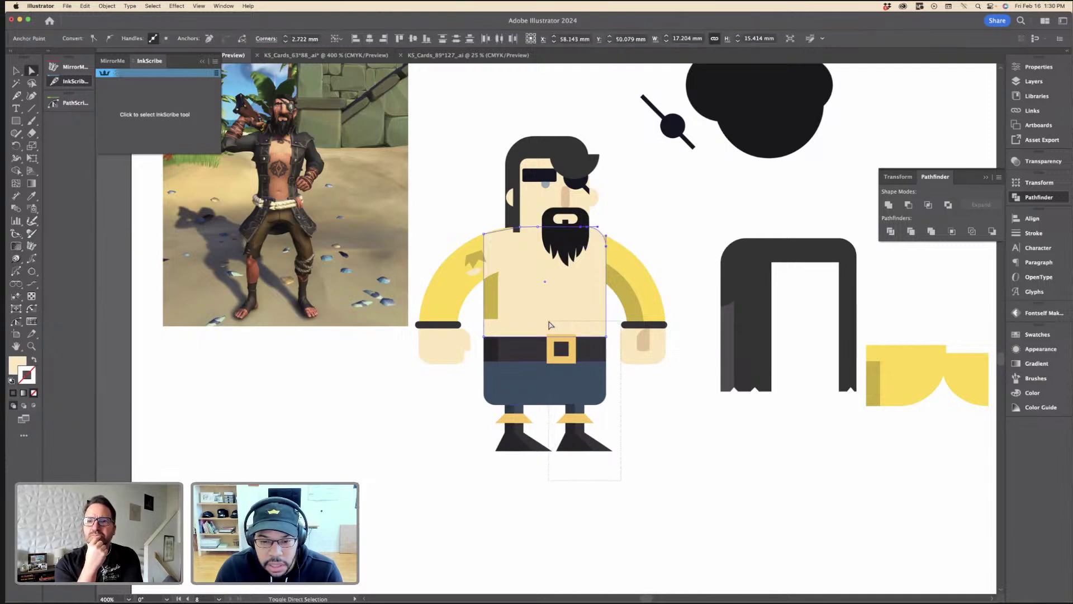
left_click_drag(547, 324, 549, 325)
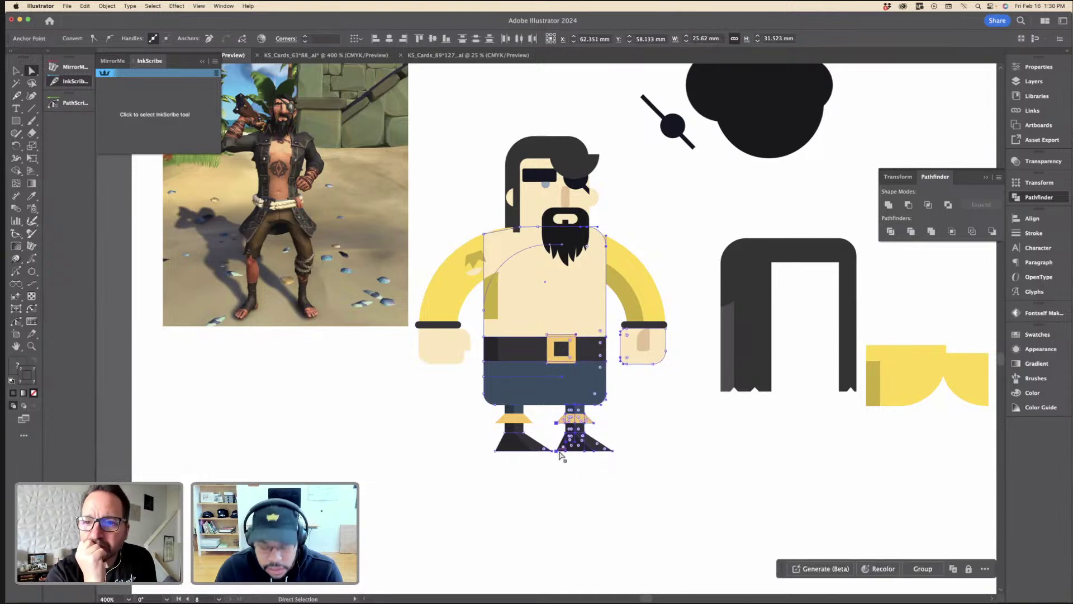
key("Left")
key("Left")
key("Left")
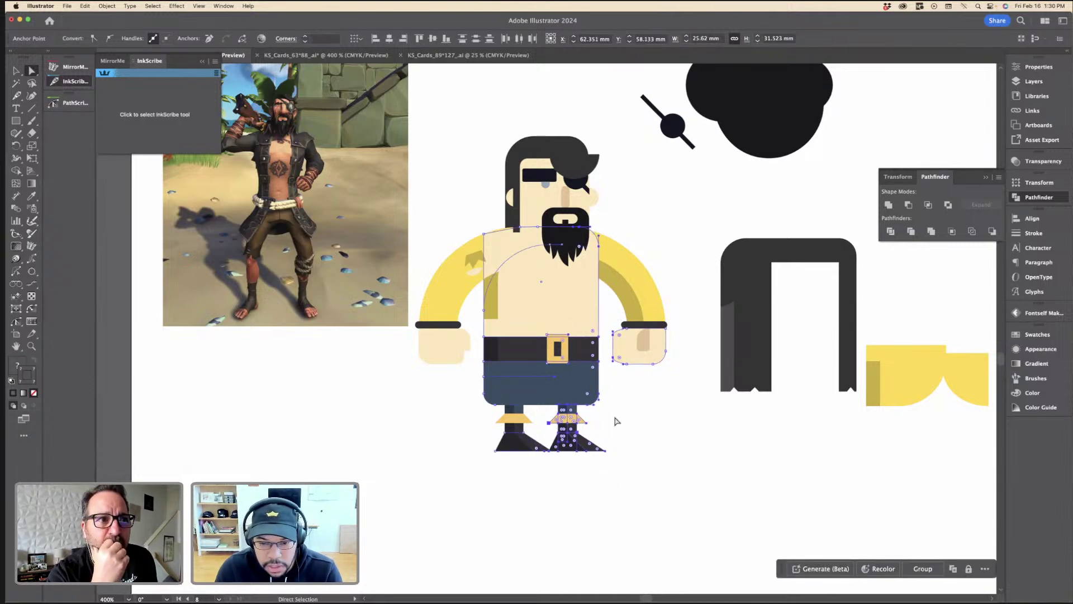
key("Right")
key("Right")
key("Right")
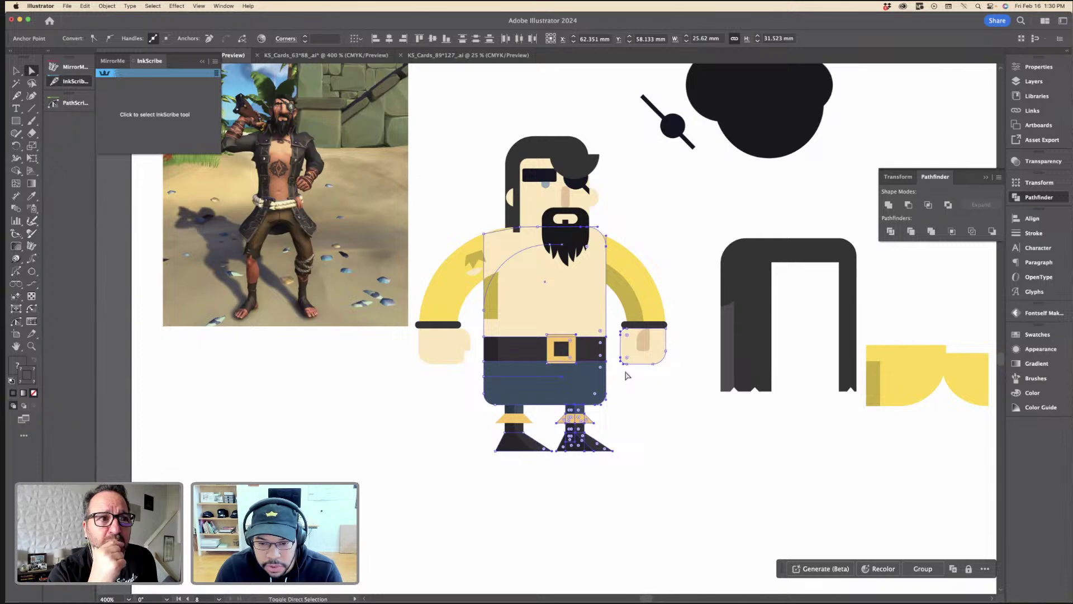
scroll(626, 375, "up", 3)
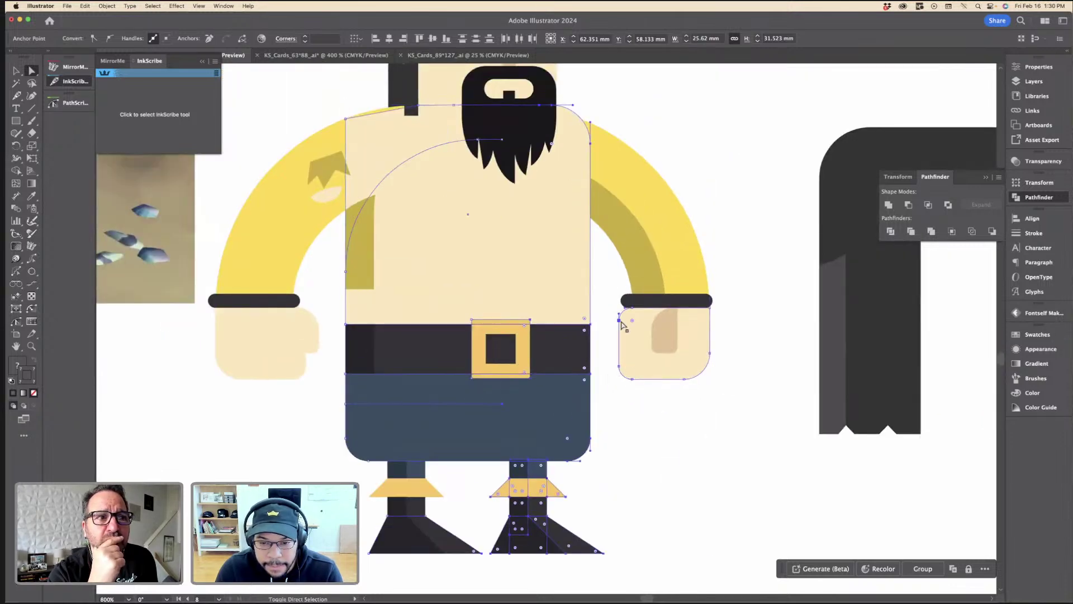
left_click(621, 323, "shift")
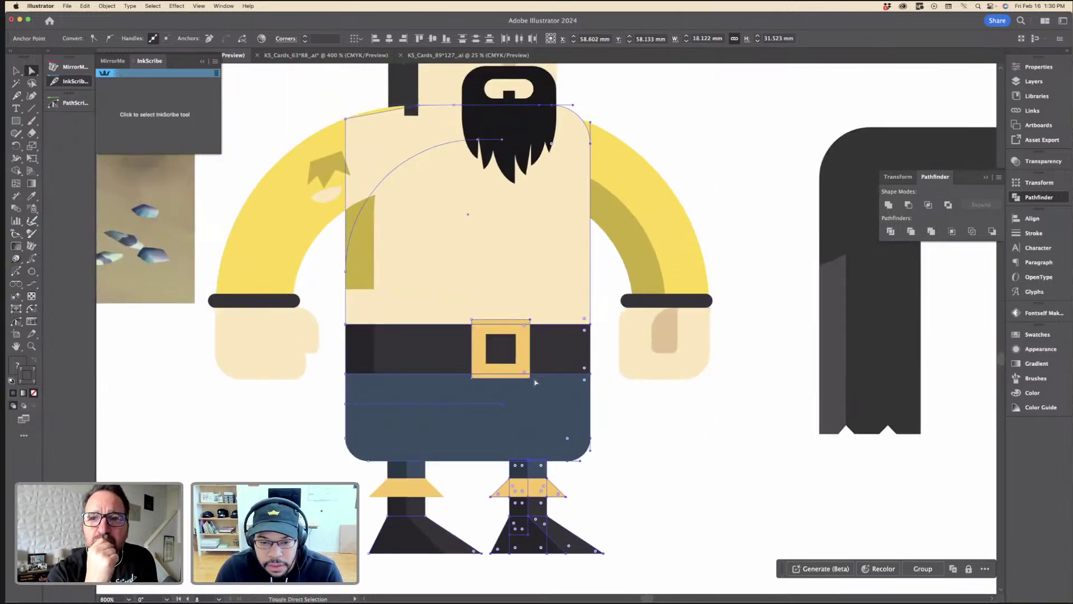
key("Left")
key("Left")
key("Left")
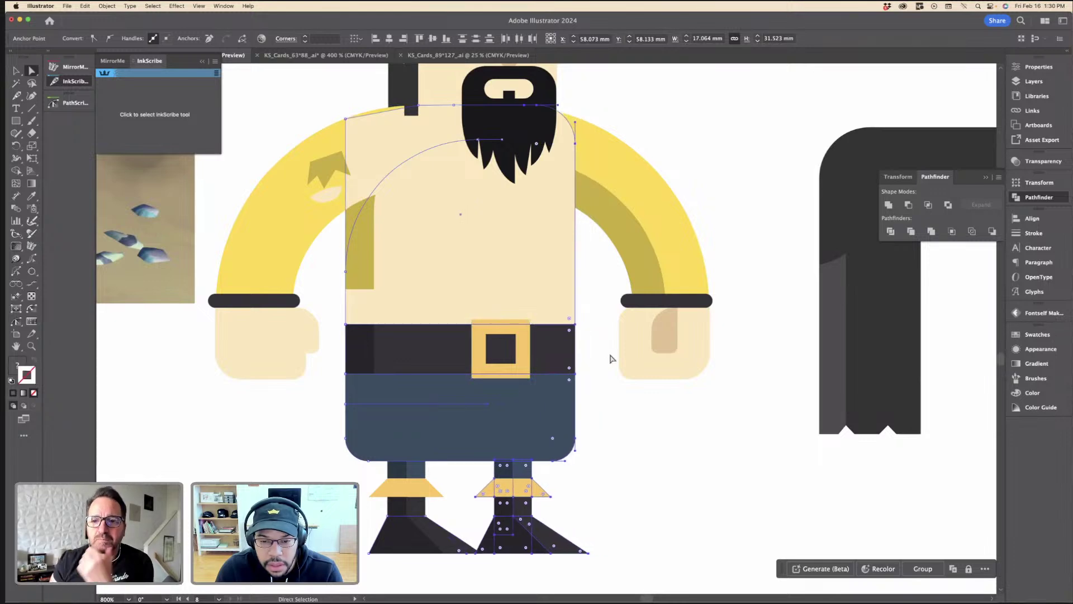
left_click(608, 435)
key("super+minus")
key("super+minus")
key("super+minus")
key("v")
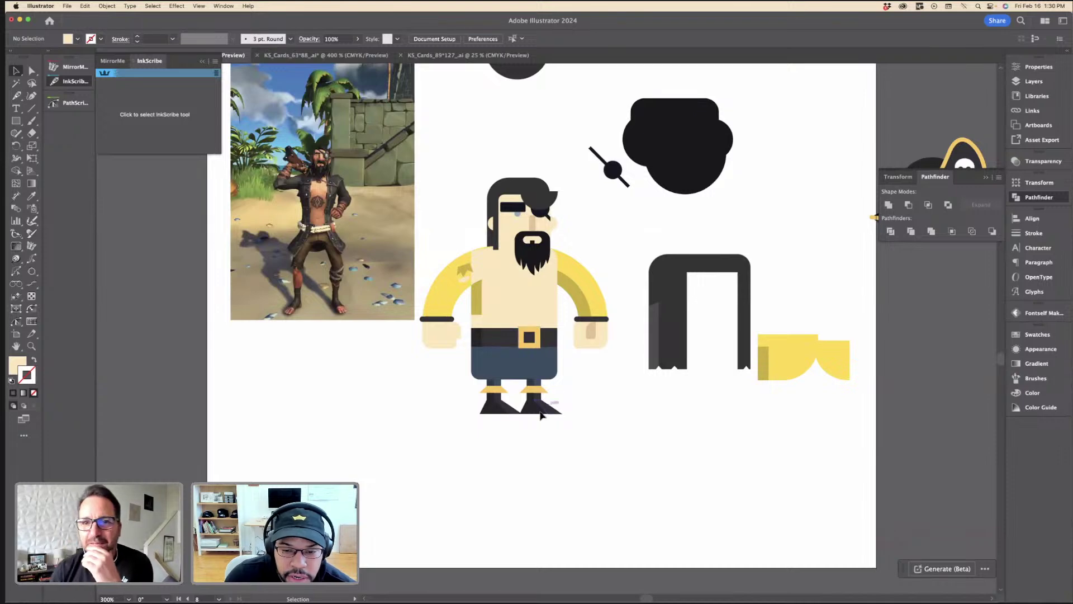
Step: Delete the two gold flared cuffs from the tops of the boots
key("super+plus")
key("super+plus")
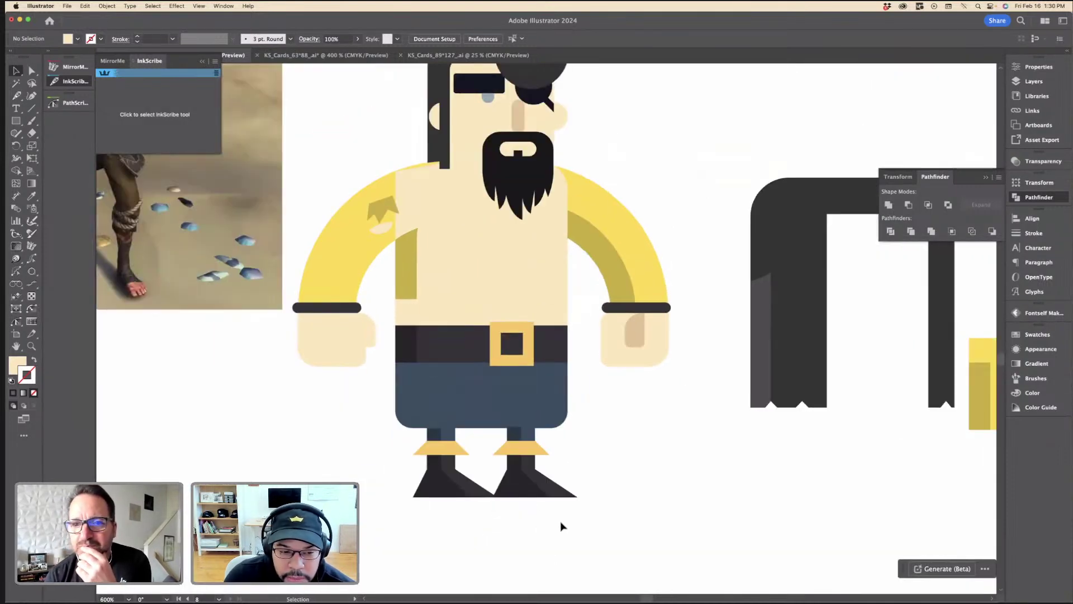
key("super+minus")
key("super+minus")
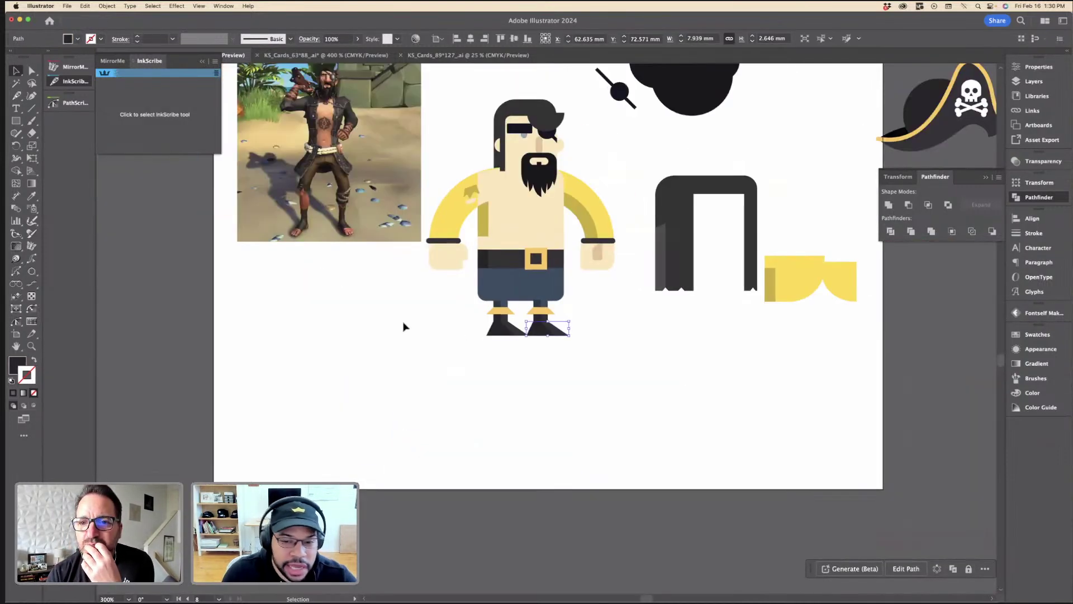
scroll(472, 324, "down", 3)
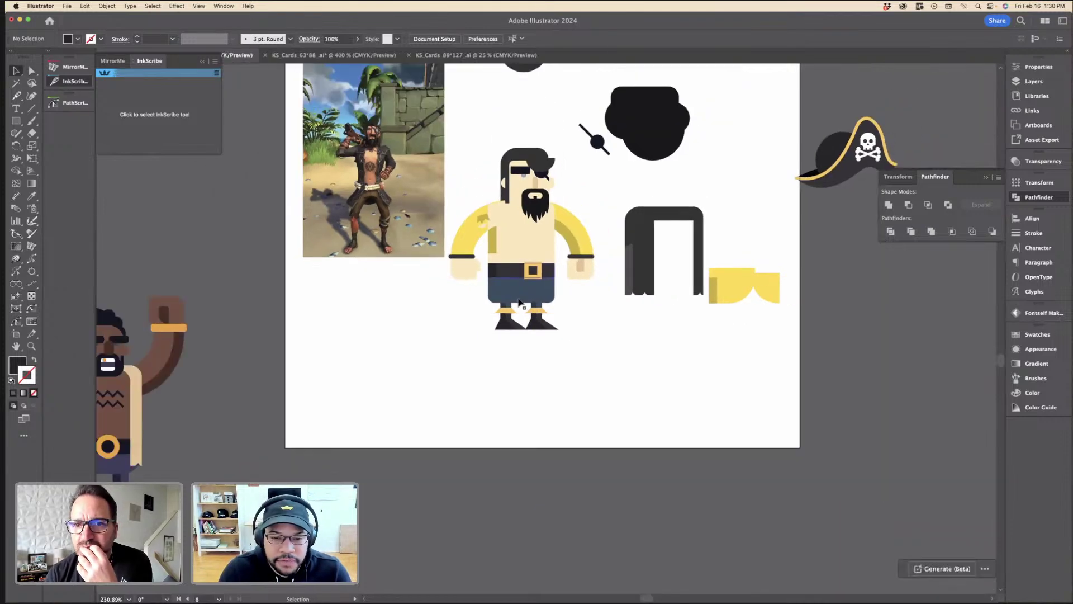
scroll(523, 300, "up", 3)
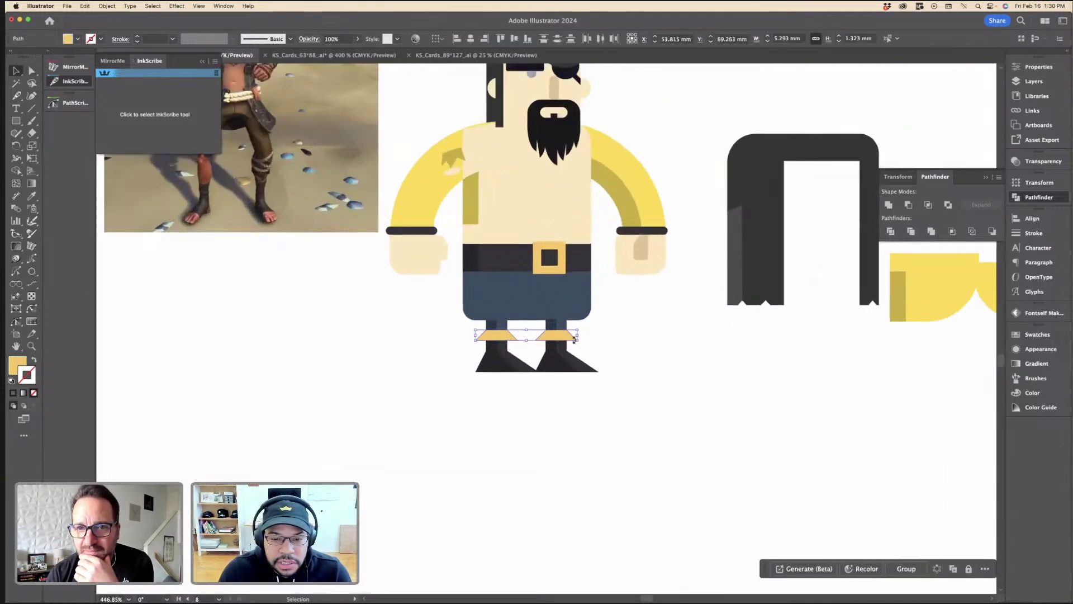
scroll(594, 340, "up", 5)
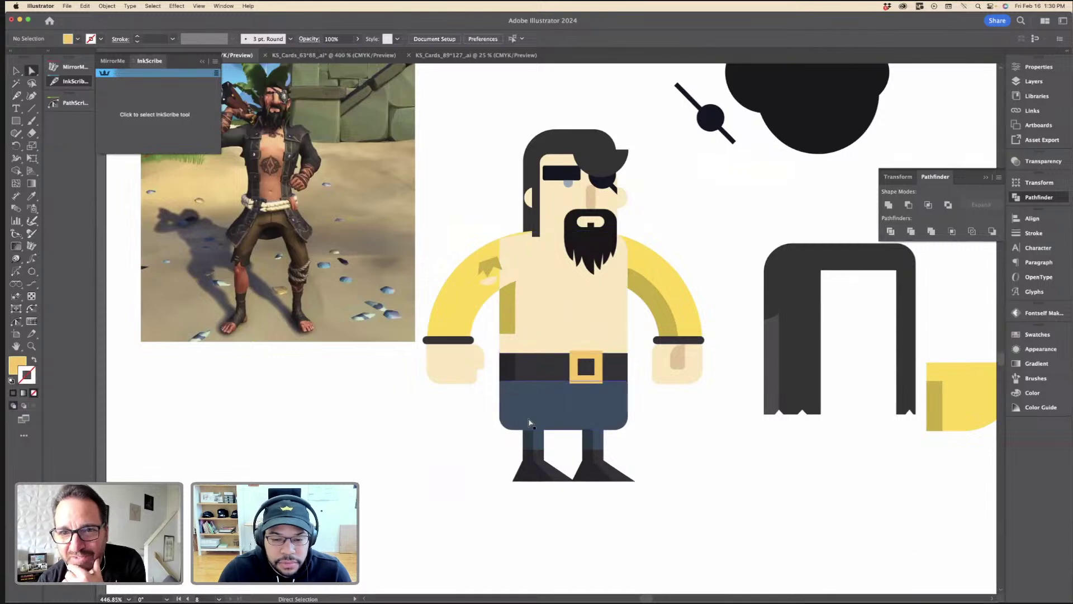
Step: Recolour the blue trousers and both leg pieces below them brown, sampled from the neighbouring dark-skinned pirate
left_click(540, 433, "super")
left_click(539, 438, "shift")
scroll(420, 357, "down", 5)
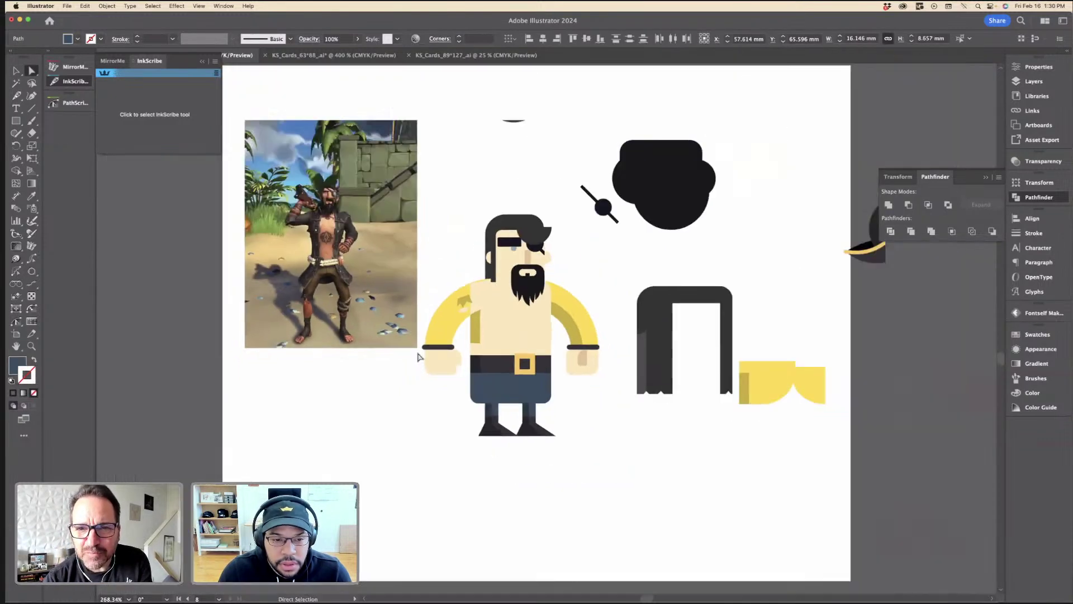
key("i")
scroll(372, 353, "down", 3)
scroll(372, 353, "left", 3)
left_click(238, 366)
key("v")
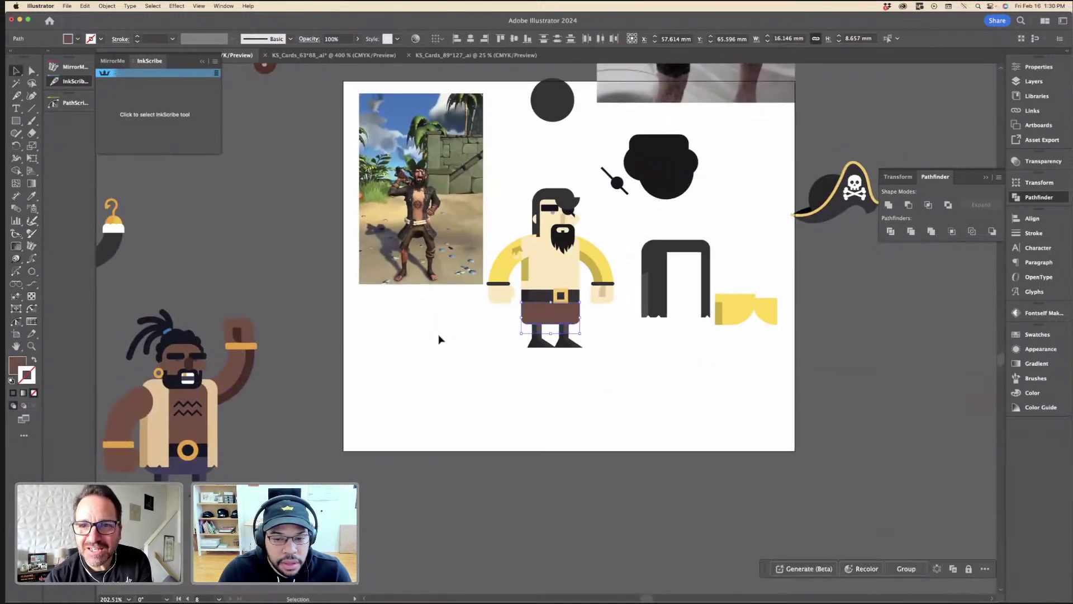
left_click(455, 338)
Step: Recolour the lighter front section of both boots with the cream skin tone sampled from the pirate's hand
scroll(535, 347, "up", 1)
scroll(535, 347, "up", 3)
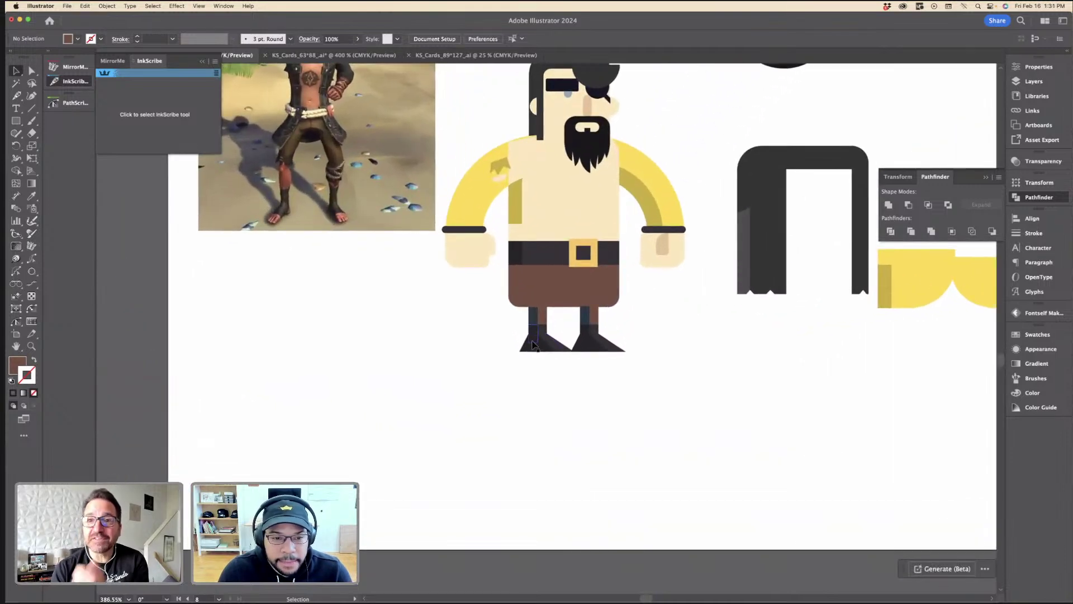
scroll(533, 343, "up", 3)
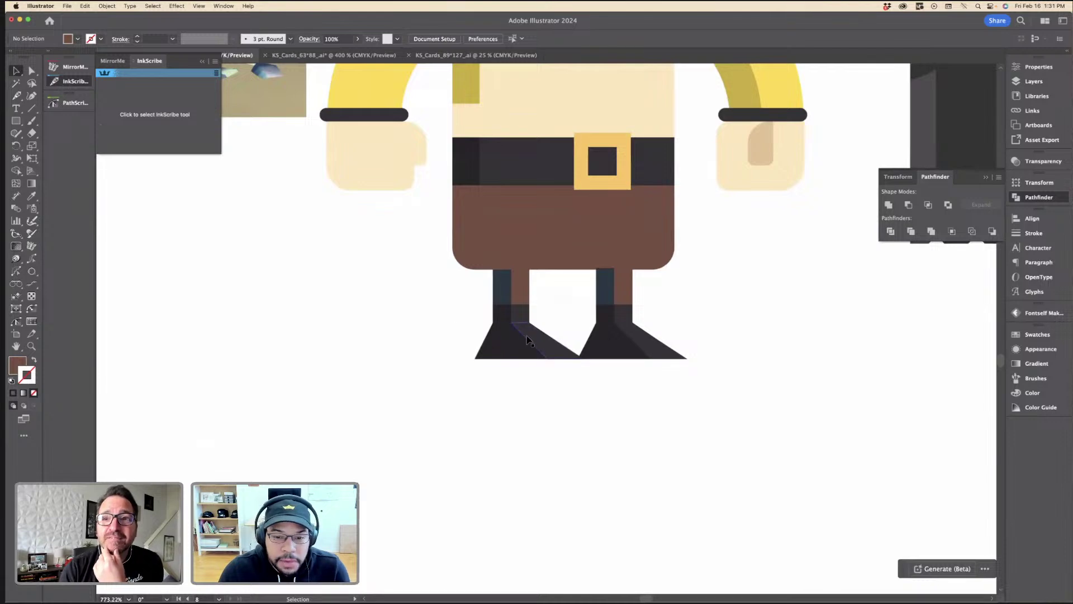
left_click(528, 340)
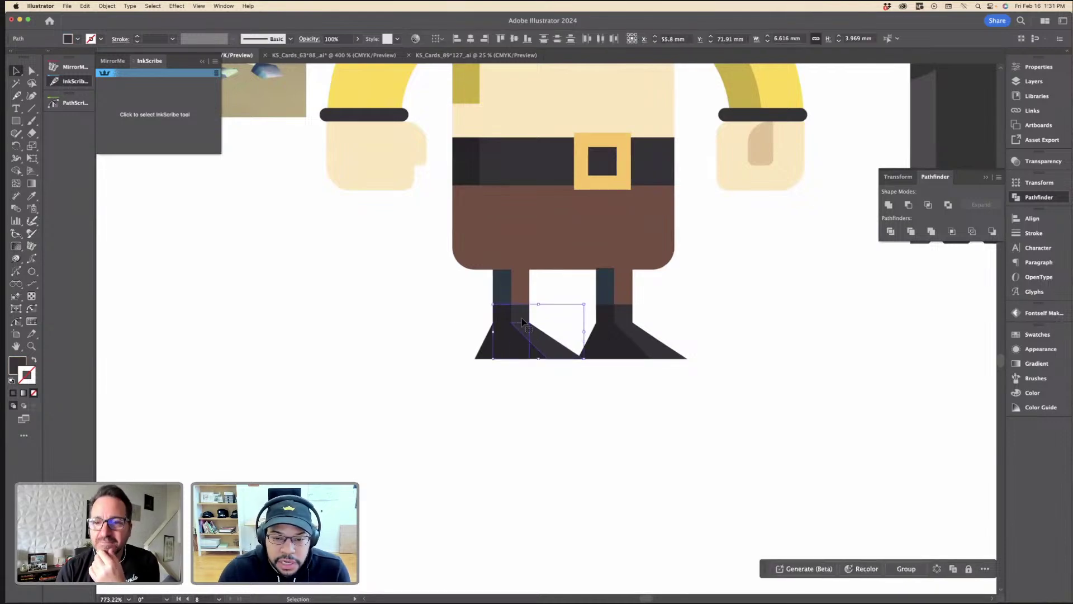
key("i")
left_click(366, 167)
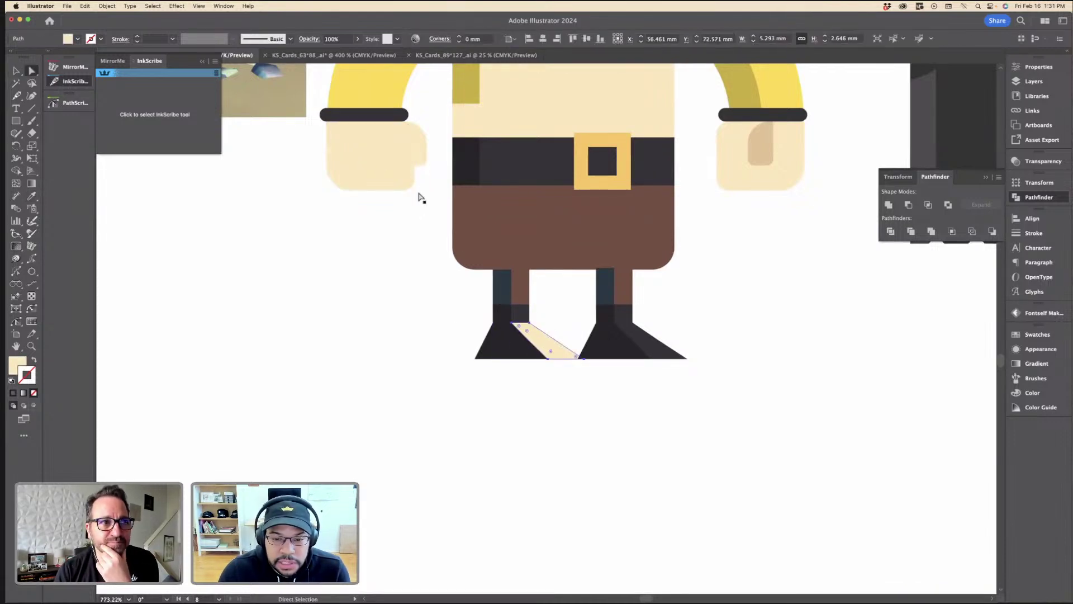
left_click(647, 340, "super")
left_click(330, 164)
key("a")
left_click(471, 303)
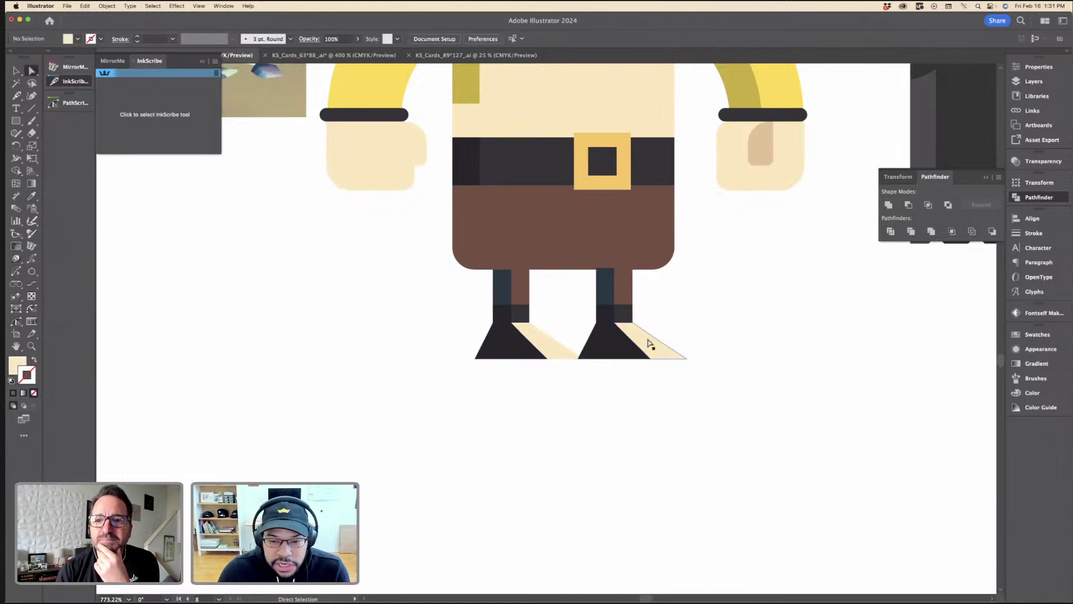
Step: Undo the cream recolouring of both boot fronts
key("super+z")
key("super+z")
left_click(569, 315)
key("super+minus")
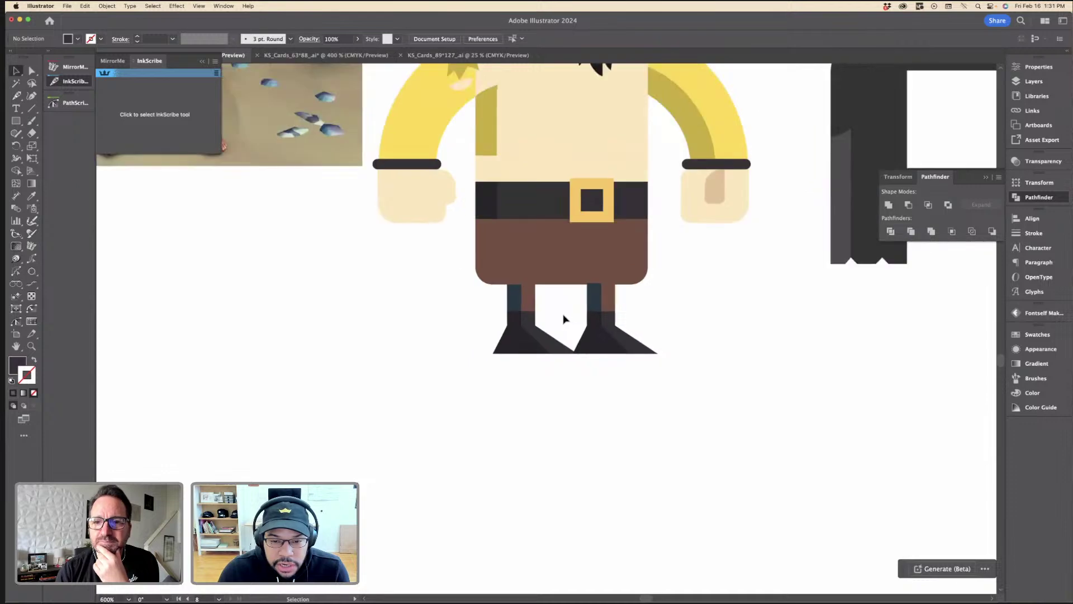
Step: Recolour the blue shaded strips on both legs dark brown, sampled from the neighbouring dark-skinned pirate
left_click(514, 304)
key("super+minus")
key("super+minus")
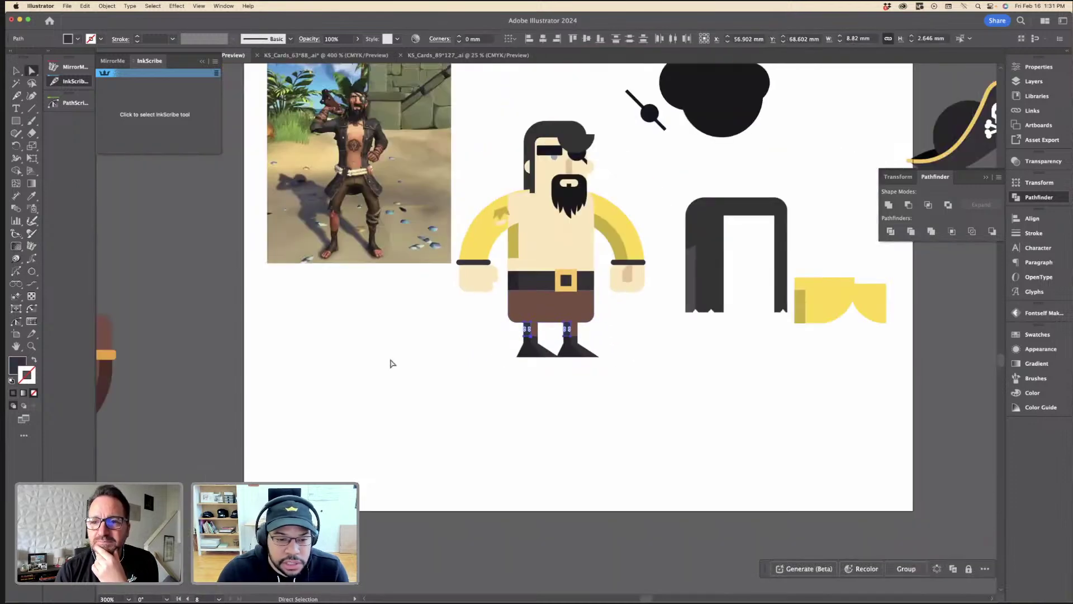
scroll(363, 358, "left", 5)
key("i")
key("v")
left_click(523, 331)
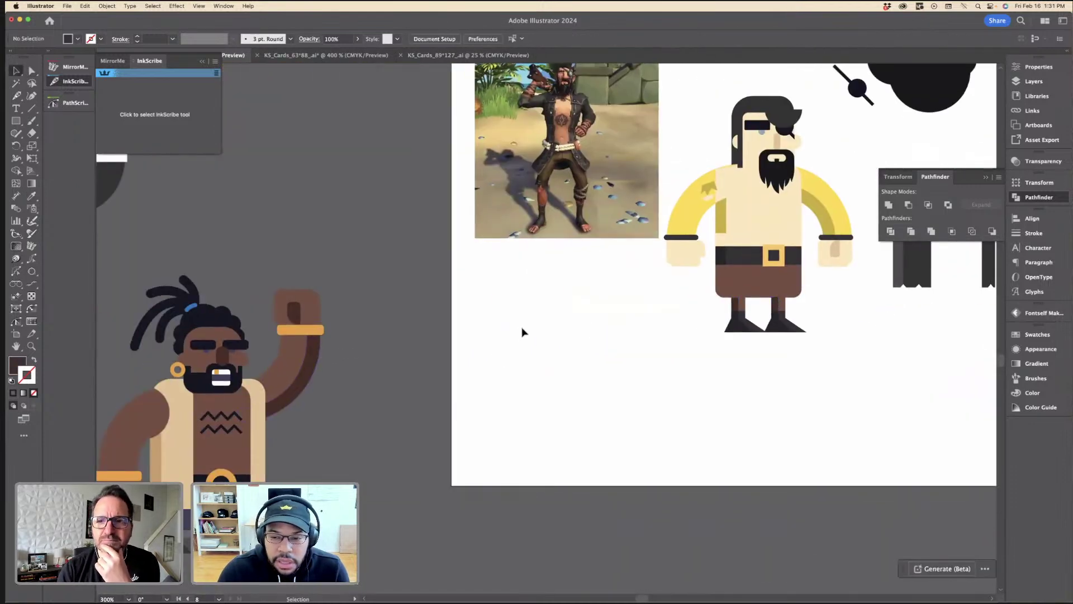
Step: Compare the illustrated pirate's face, hair and clothing with the game reference, including its coat and bare chest
scroll(559, 313, "right", 5)
scroll(559, 313, "up", 2)
scroll(597, 280, "up", 4)
scroll(560, 263, "up", 2)
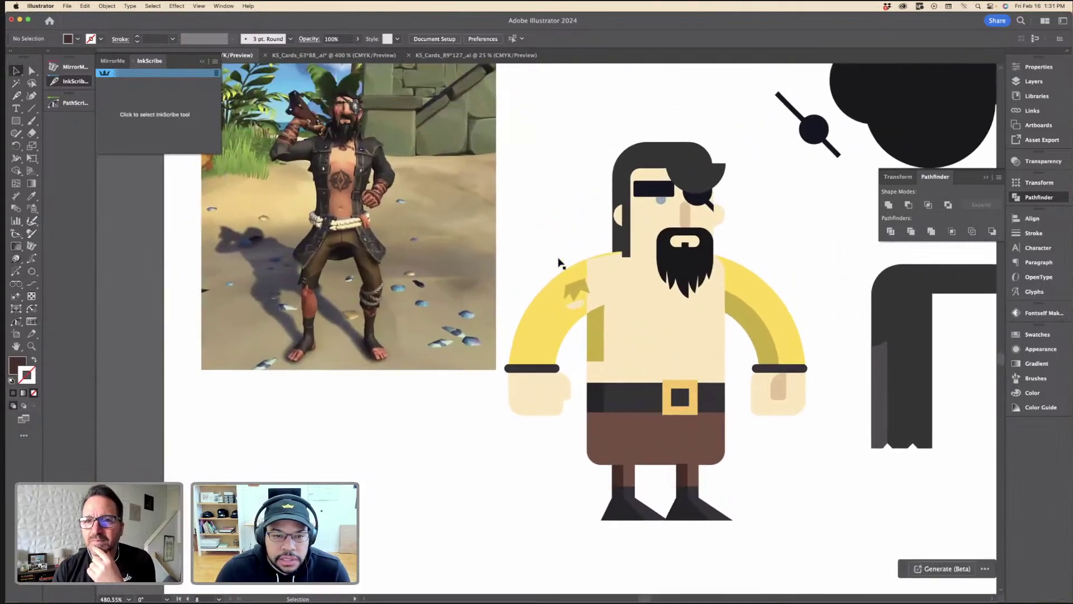
scroll(707, 300, "down", 4)
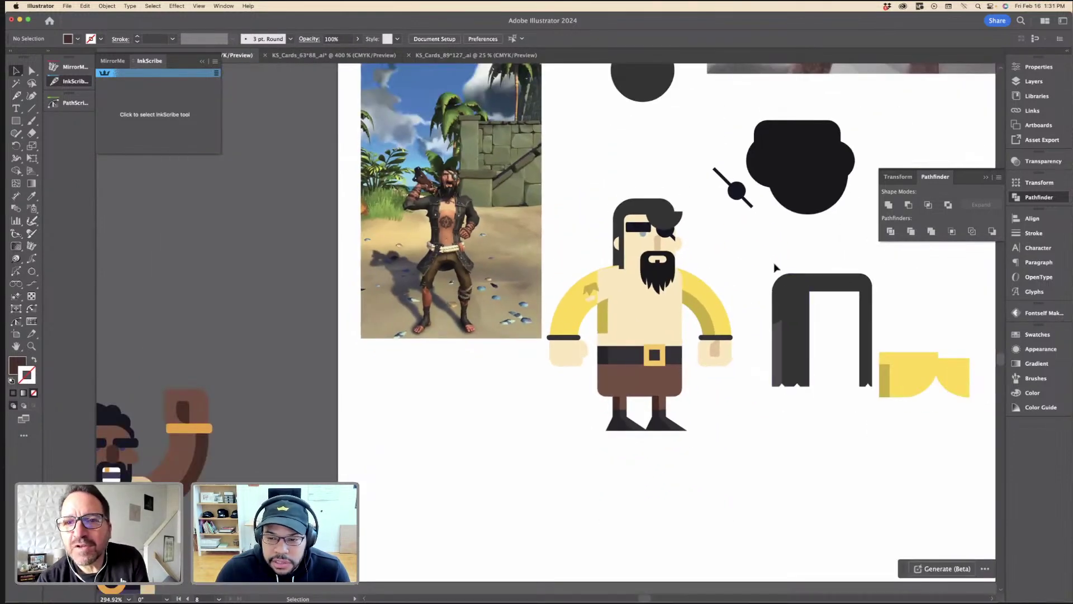
left_click(864, 386)
scroll(693, 233, "up", 4)
scroll(693, 233, "up", 4)
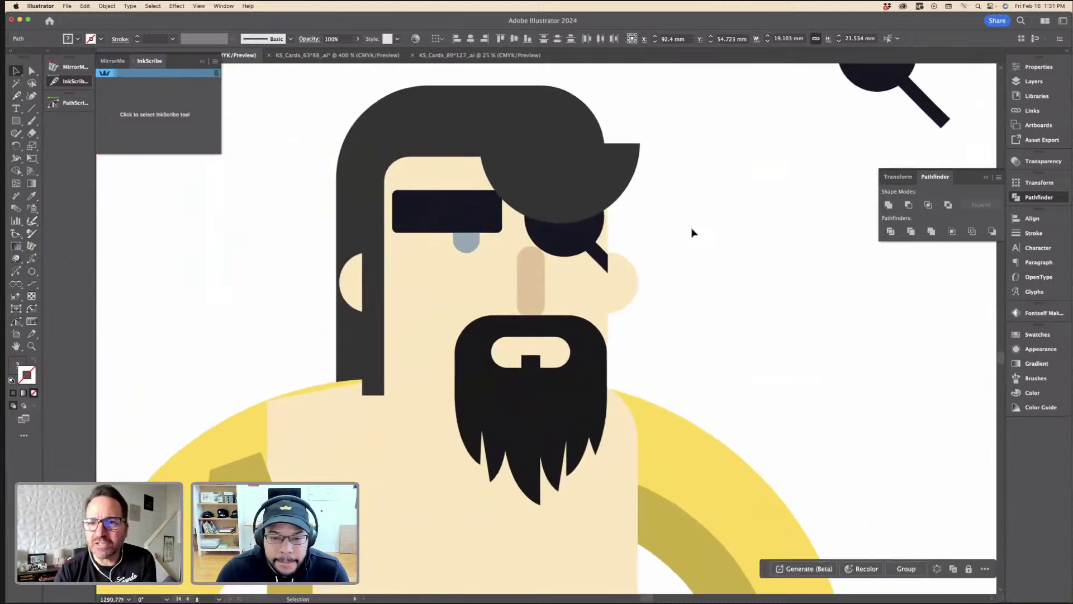
scroll(693, 233, "down", 4)
scroll(693, 233, "left", 6)
scroll(478, 187, "up", 4)
scroll(478, 188, "up", 2)
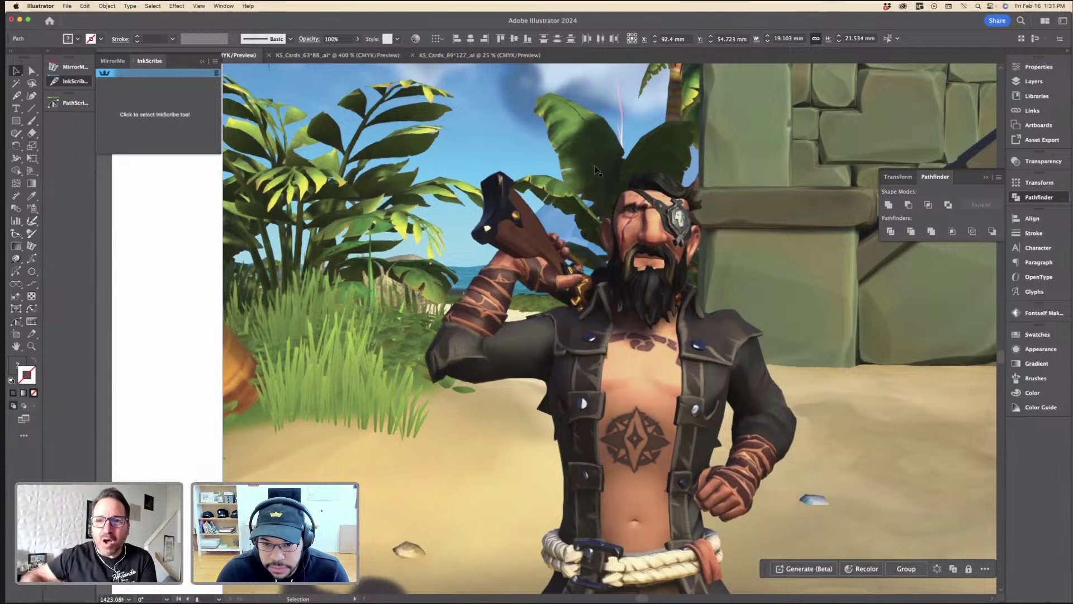
scroll(602, 167, "down", 10)
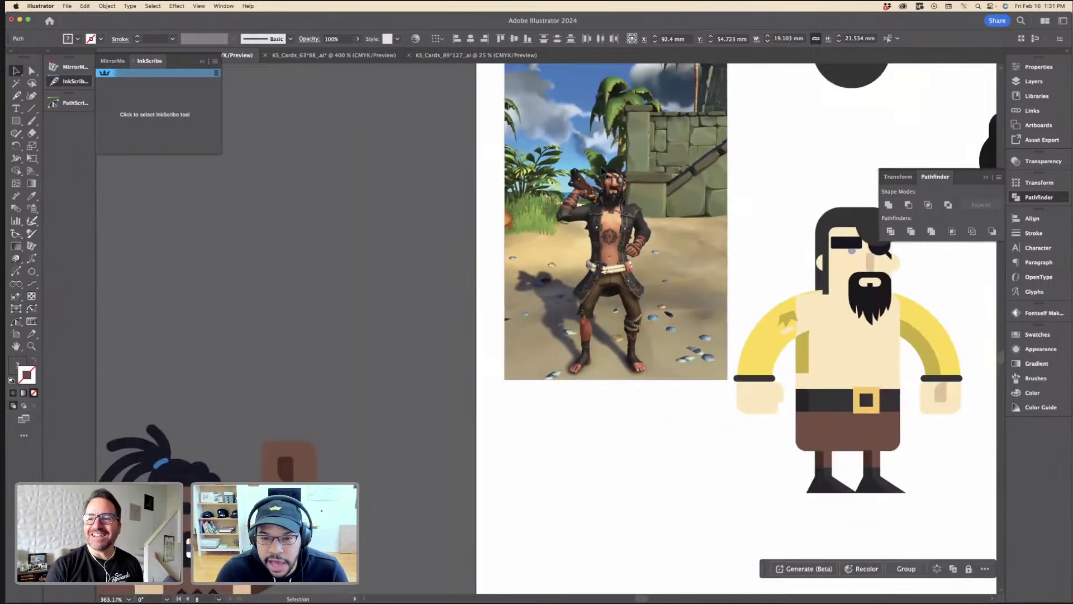
scroll(642, 164, "right", 2)
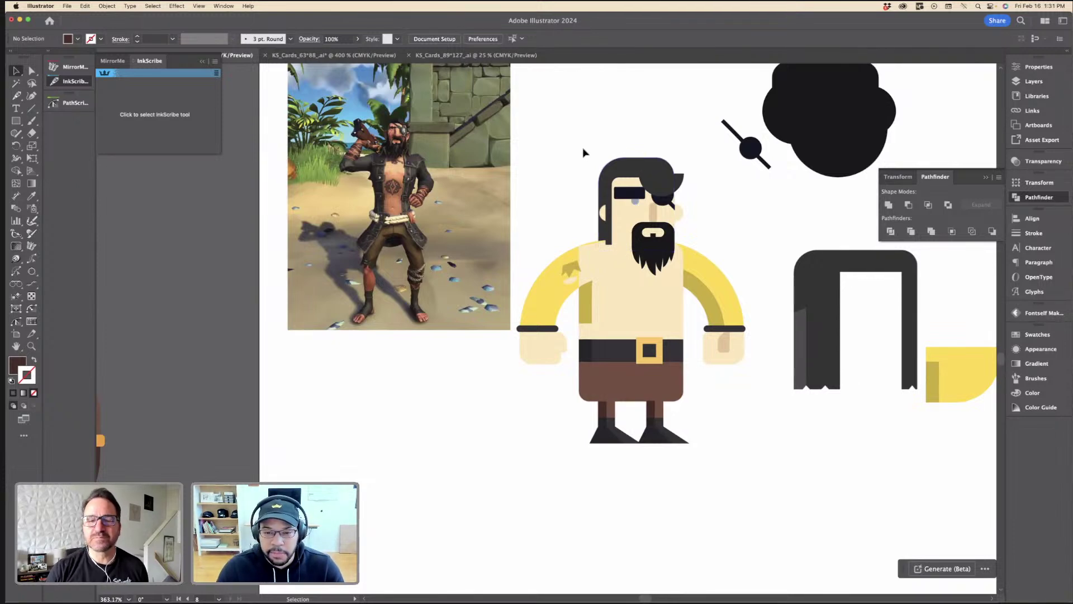
scroll(603, 211, "up", 3)
key("a")
left_click(591, 254)
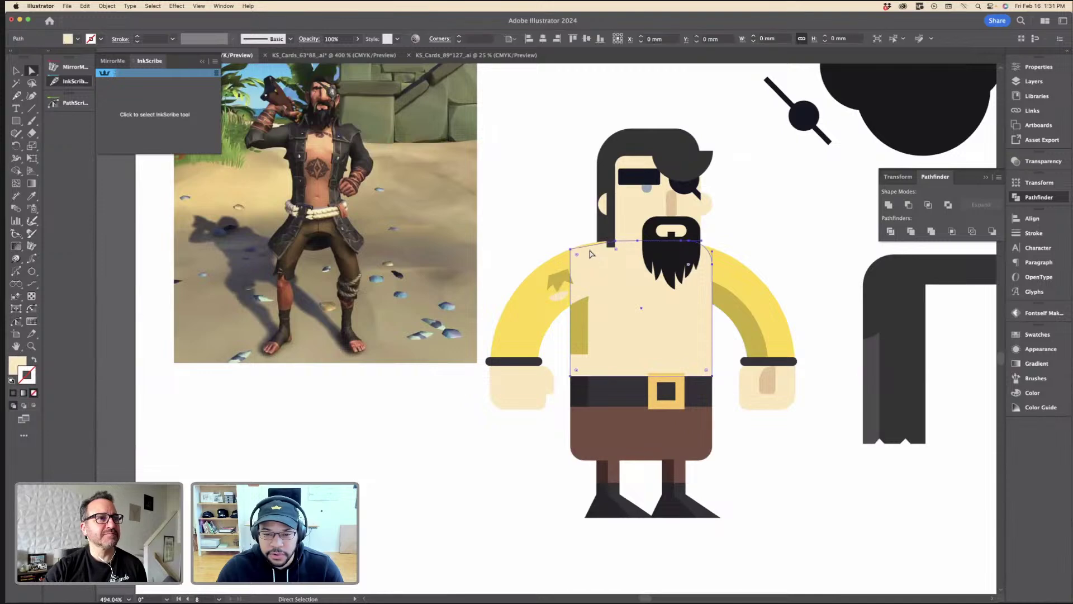
left_click(527, 271)
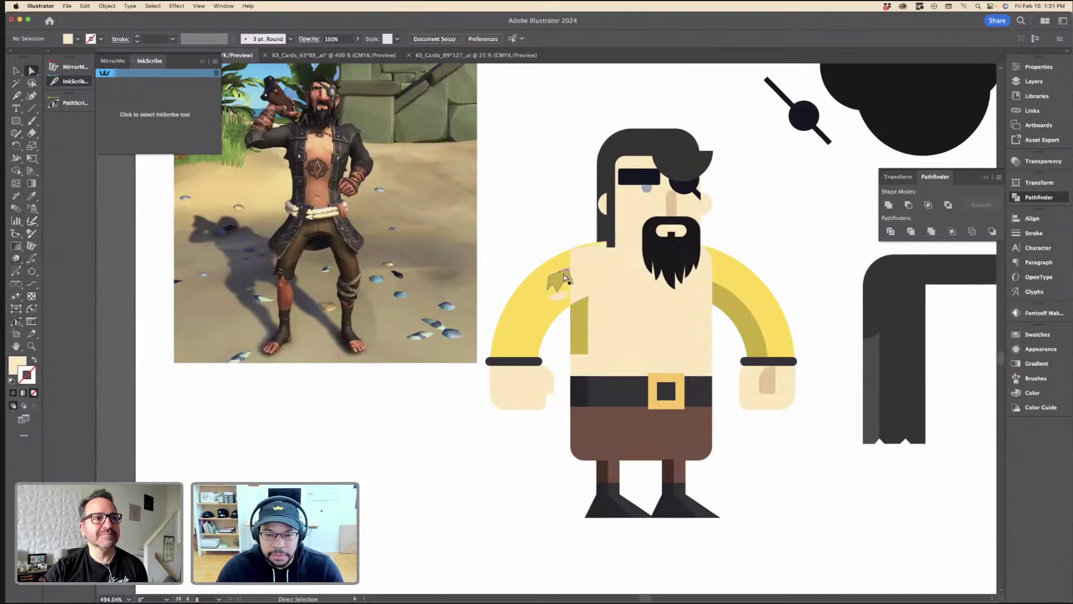
left_click(579, 265)
left_click(537, 238)
key("v")
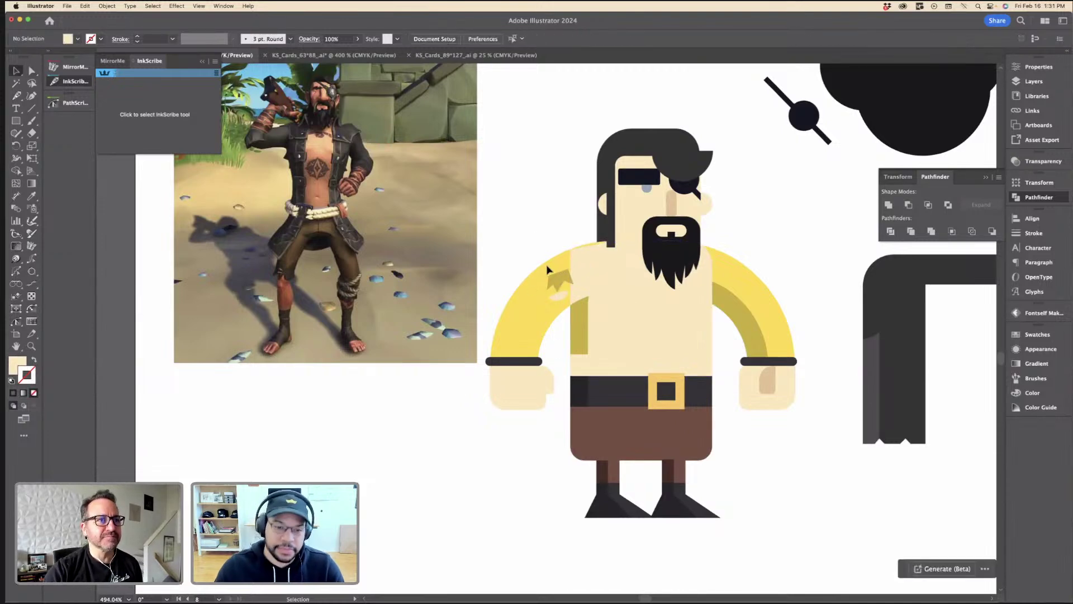
Step: Move the dark open coat from beside the pirate onto his torso, aligned with the shoulders
scroll(777, 246, "right", 5)
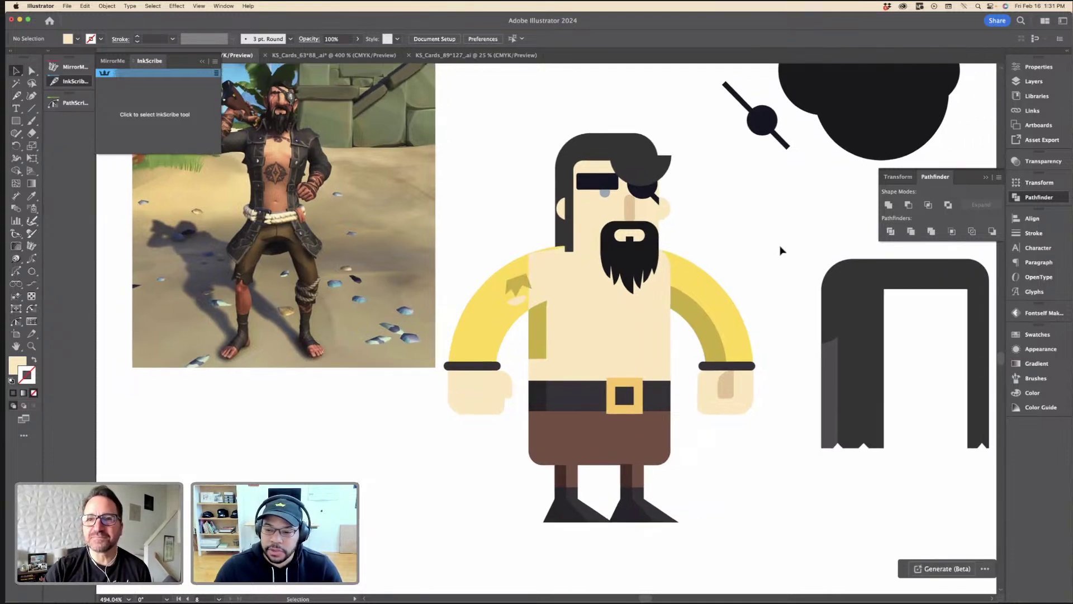
left_click_drag(903, 386, 604, 362)
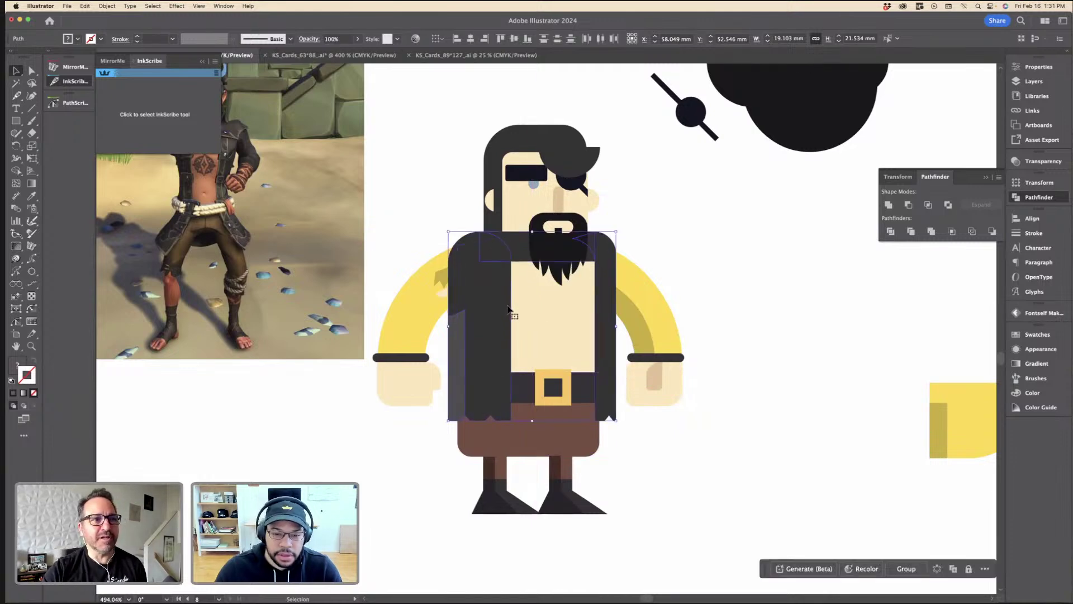
scroll(514, 311, "down", 3)
Step: Recolour the coat's main panels and collar bar near-black, sampled from the loose black hair shape beside the pirate
key("a")
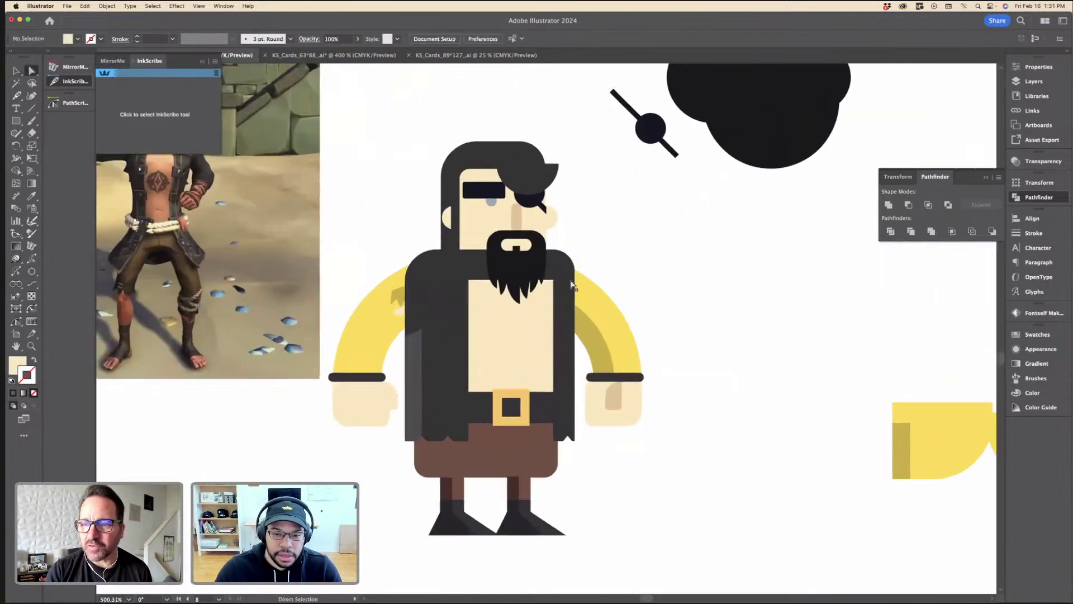
scroll(575, 274, "up", 3)
left_click(570, 335)
left_click(466, 258)
scroll(459, 291, "down", 8)
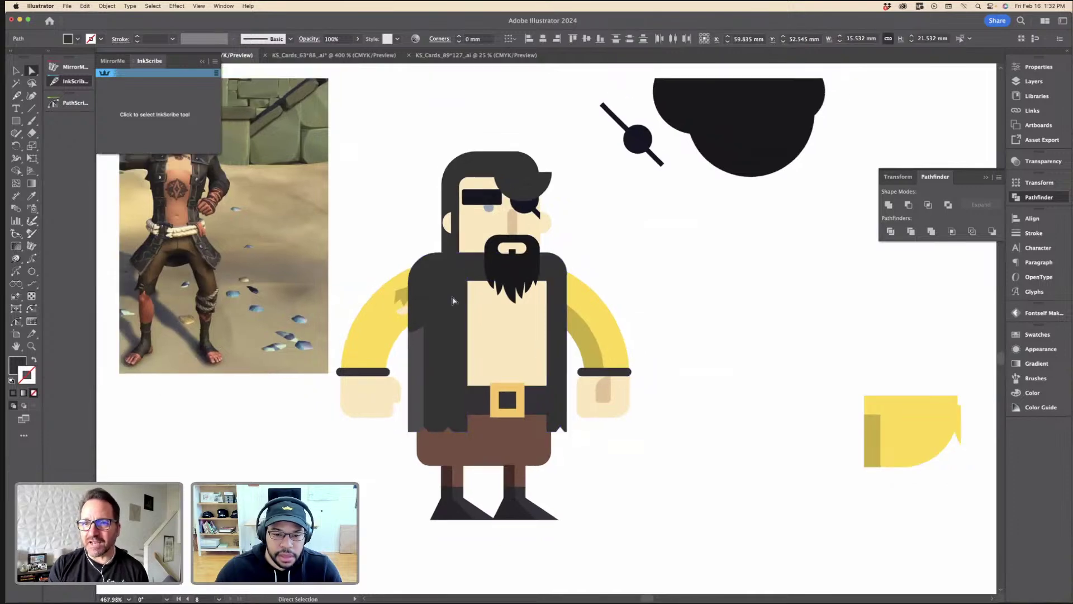
scroll(456, 298, "right", 10)
scroll(455, 297, "up", 4)
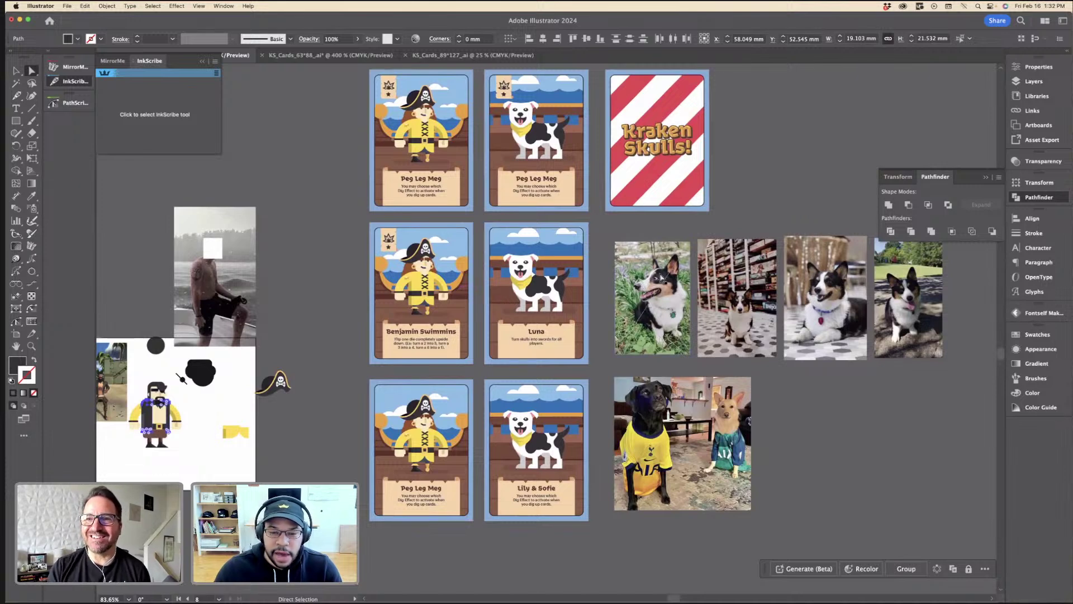
scroll(339, 363, "up", 5)
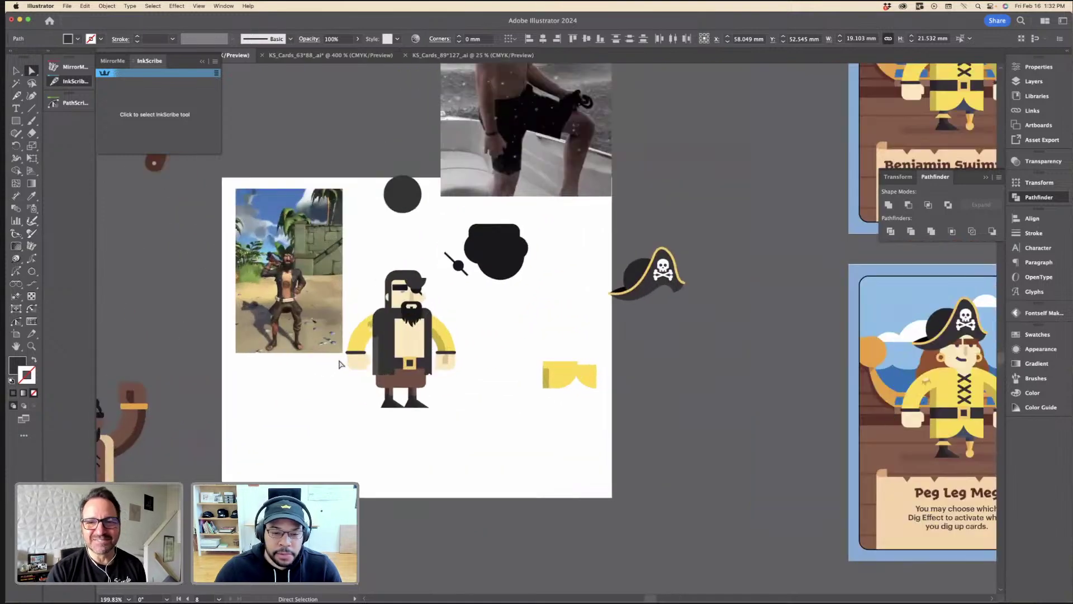
scroll(340, 364, "up", 5)
key("i")
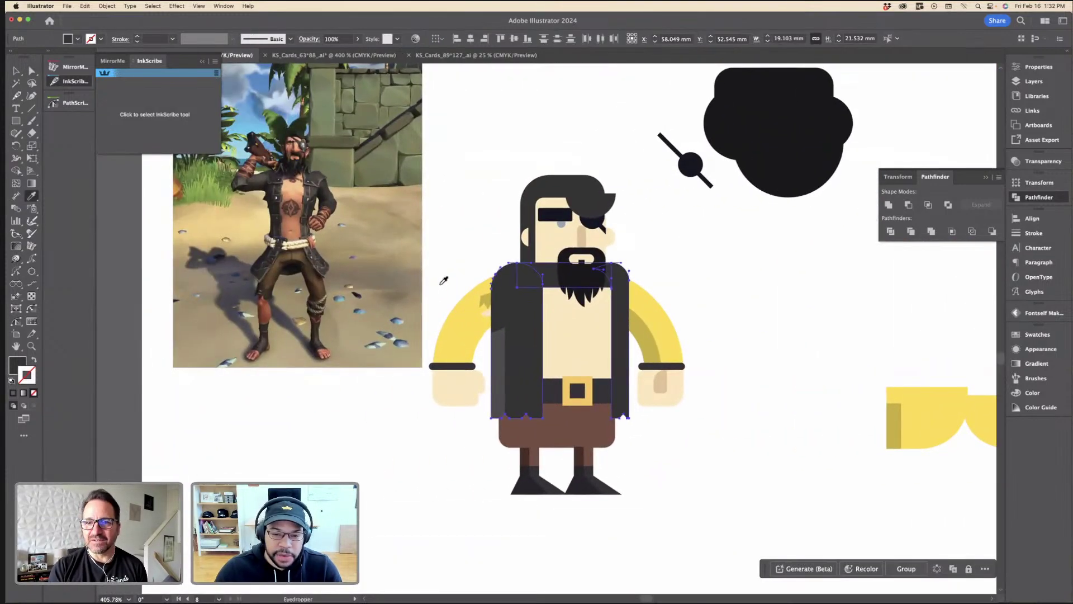
left_click(730, 143)
key("v")
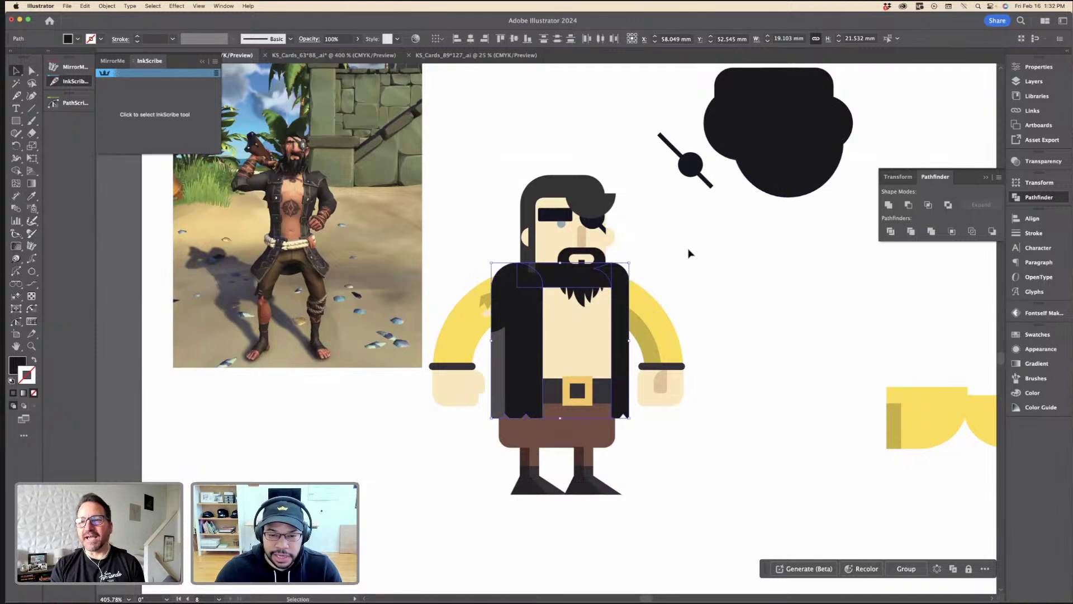
Step: Shorten the inner hair strip beside the face by about 1.2 mm so it ends at the coat's top edge
left_click(535, 272)
scroll(535, 273, "up", 3)
key("a")
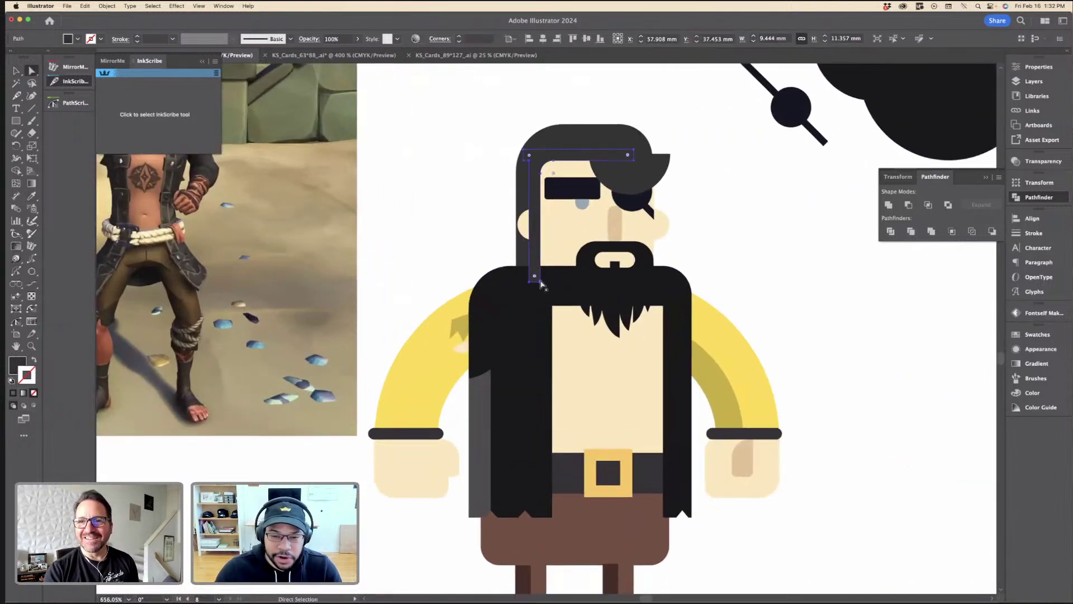
left_click_drag(535, 276, 530, 271)
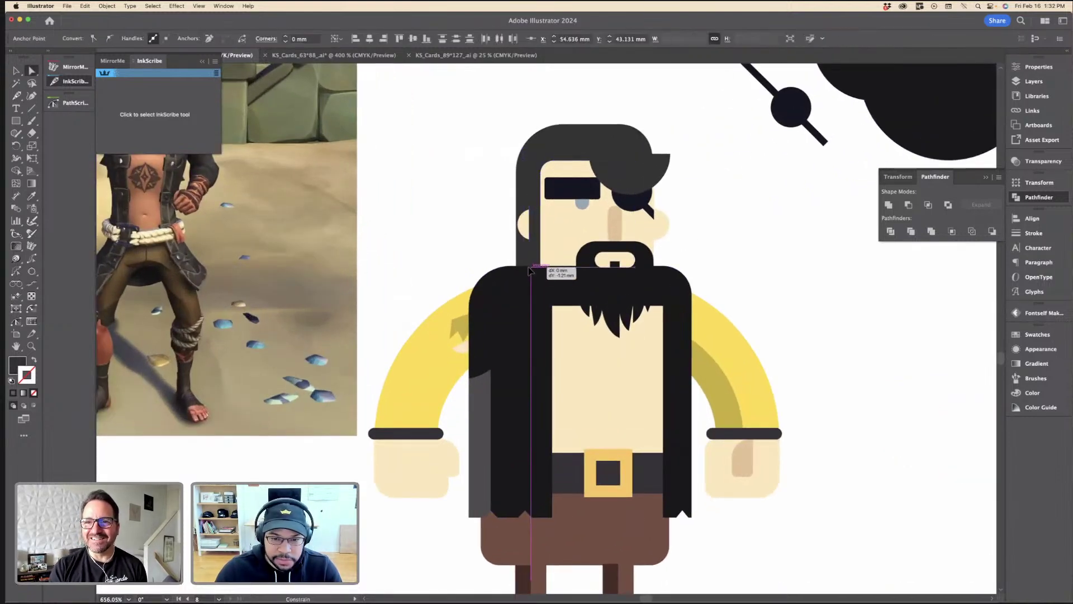
left_click(424, 239)
Step: Delete the coat's horizontal black bar that crosses the beard between the two front panels
key("v")
key("super+minus")
key("super+minus")
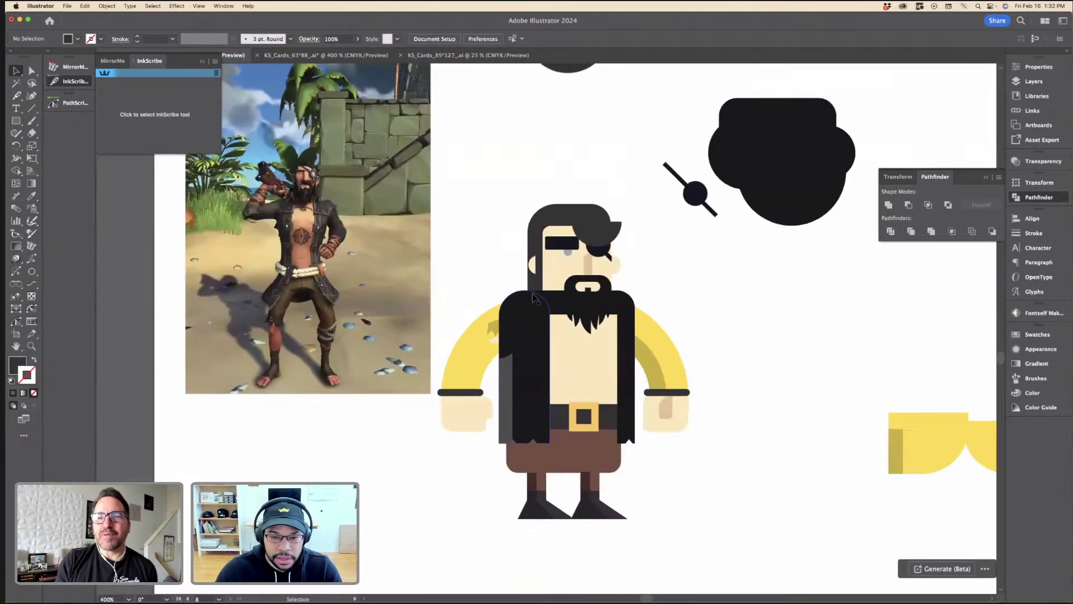
left_click(544, 298)
key("Delete")
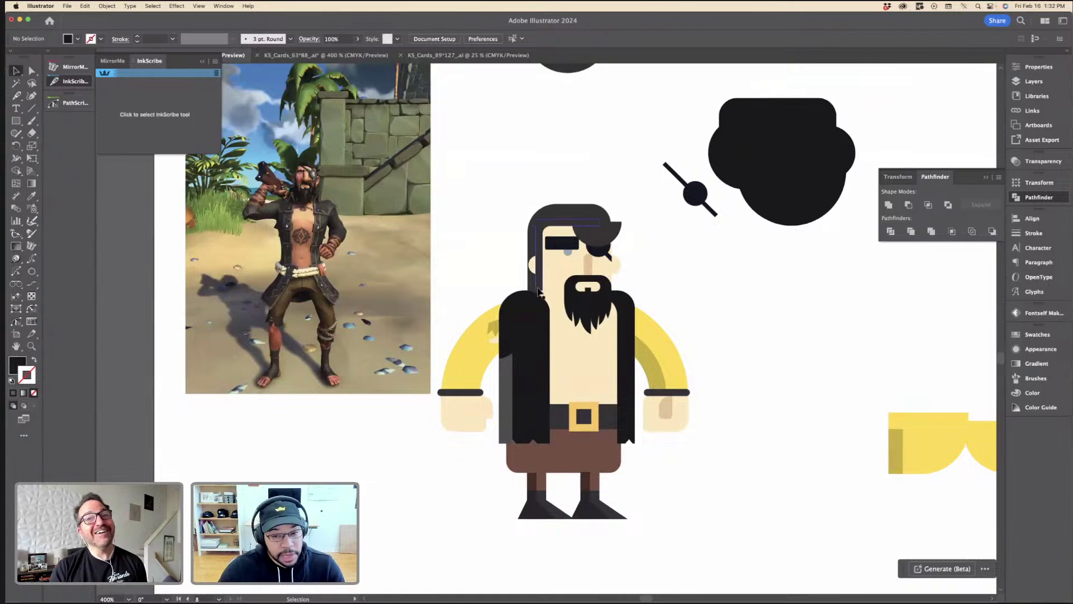
Step: Extend the lower edge of the face shape downward to fill the neck area beside the coat collar
left_click(538, 292)
key("super+equal")
key("super+equal")
left_click(512, 225)
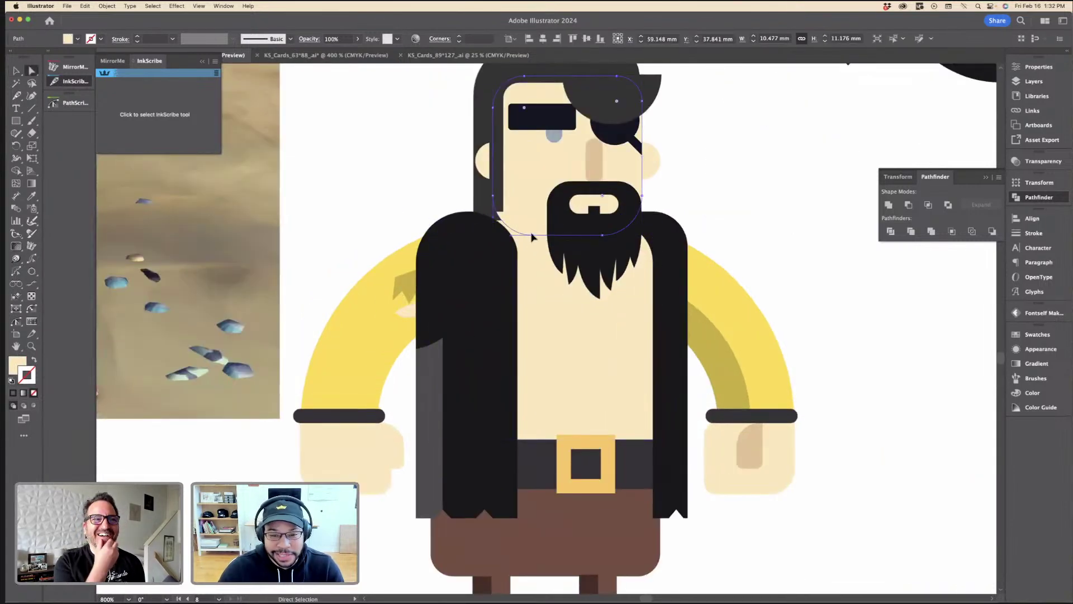
key("a")
left_click(488, 205)
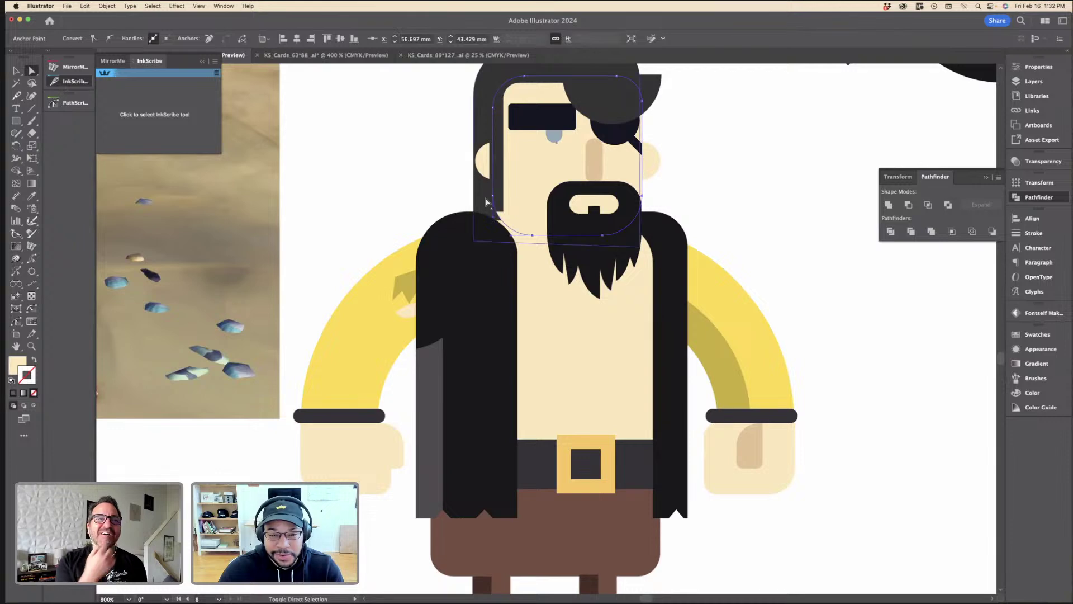
left_click(643, 197, "shift")
key("Down")
key("Down")
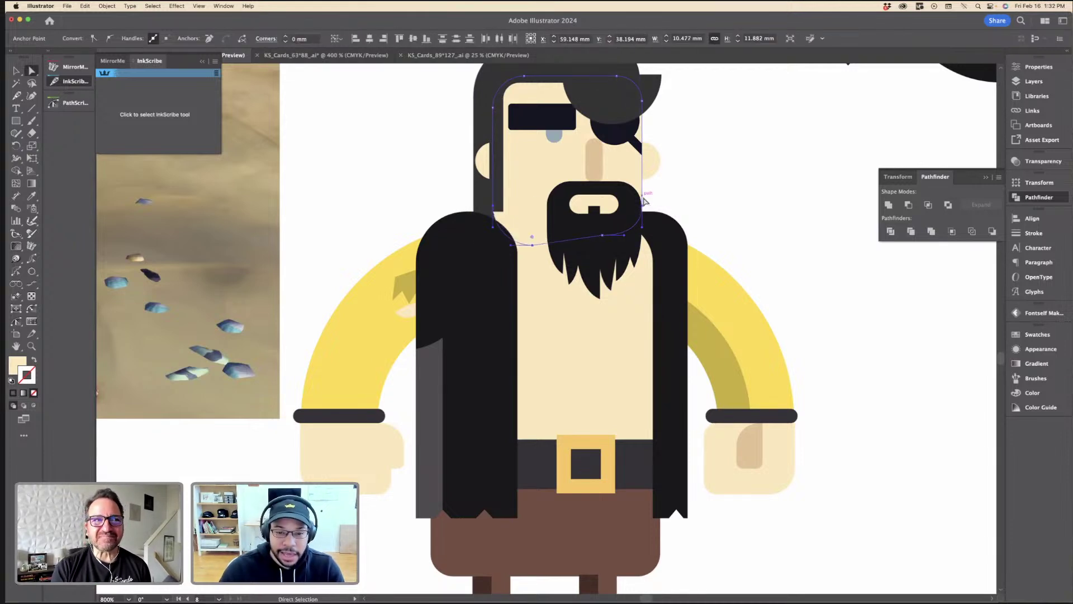
left_click(720, 176)
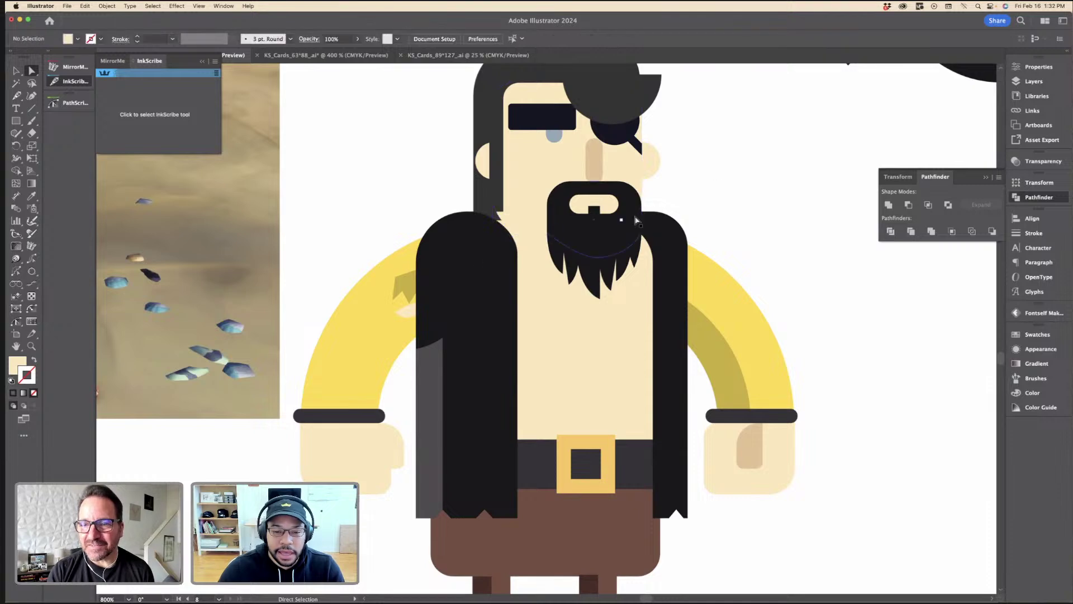
Step: Recolour the left sleeve near-black and its inner shading dark grey, sampling both colours from the coat
left_click(380, 320)
key("i")
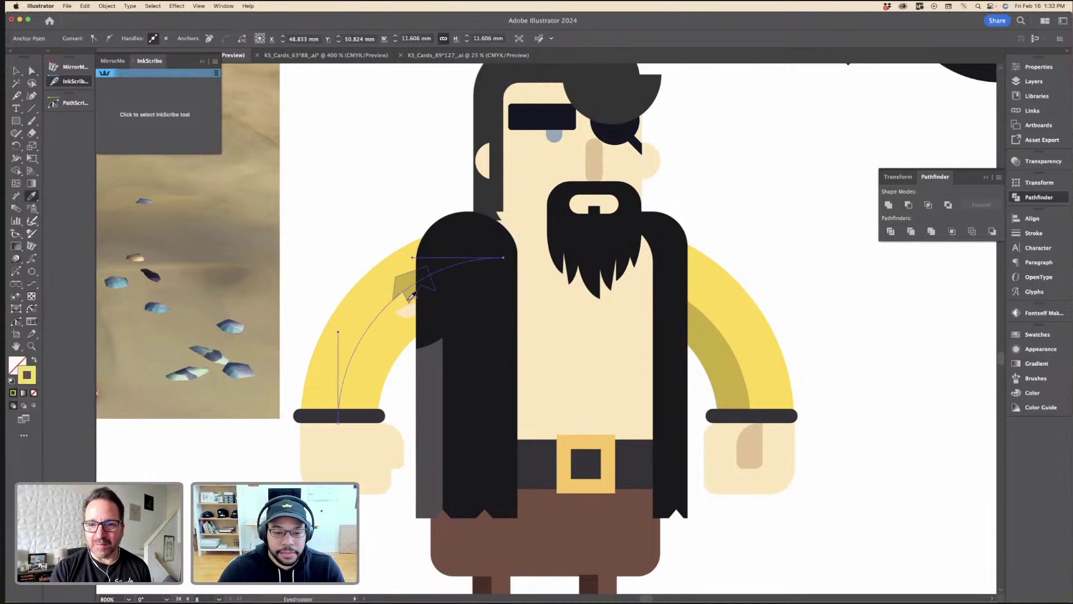
left_click(469, 306)
left_click(380, 356, "super")
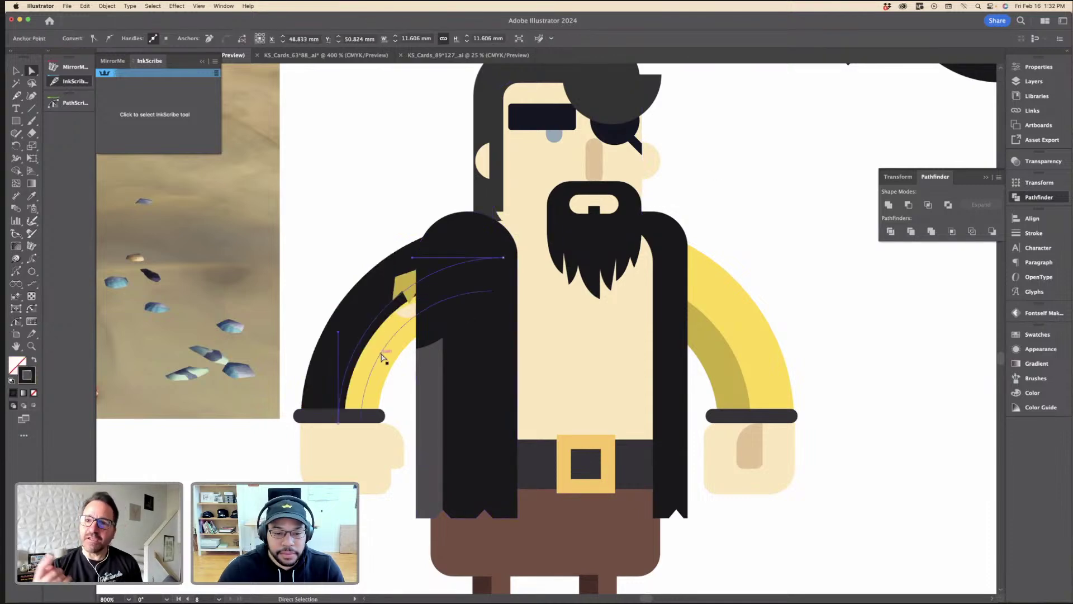
left_click(440, 395)
key("a")
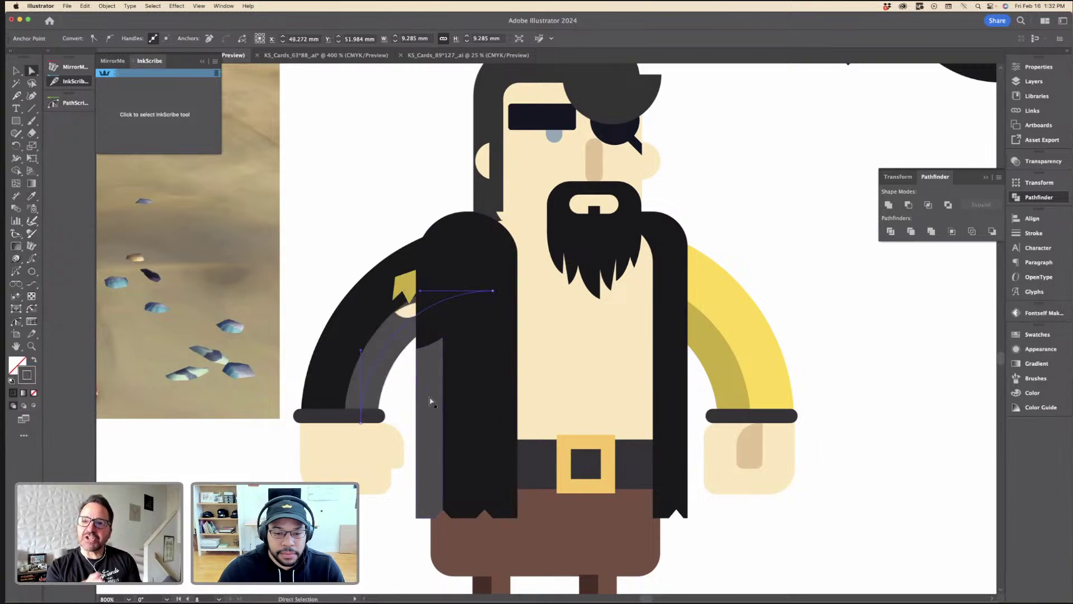
Step: Recolour the right sleeve near-black and its inner shading dark grey to match the coat
left_click(711, 307)
key("i")
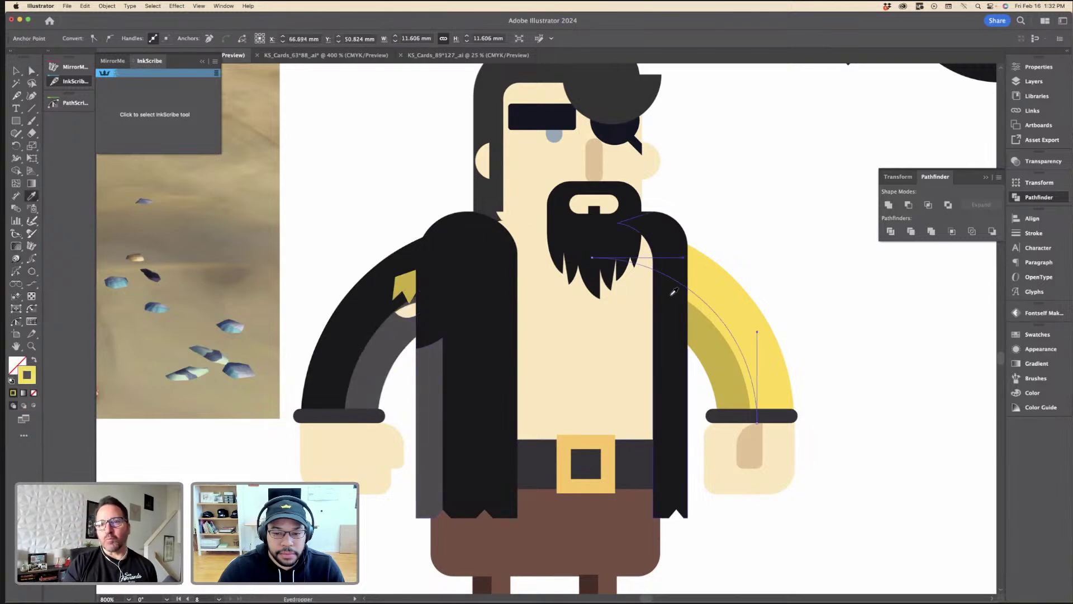
left_click(672, 294)
key("a")
left_click(695, 330)
key("i")
left_click(438, 374)
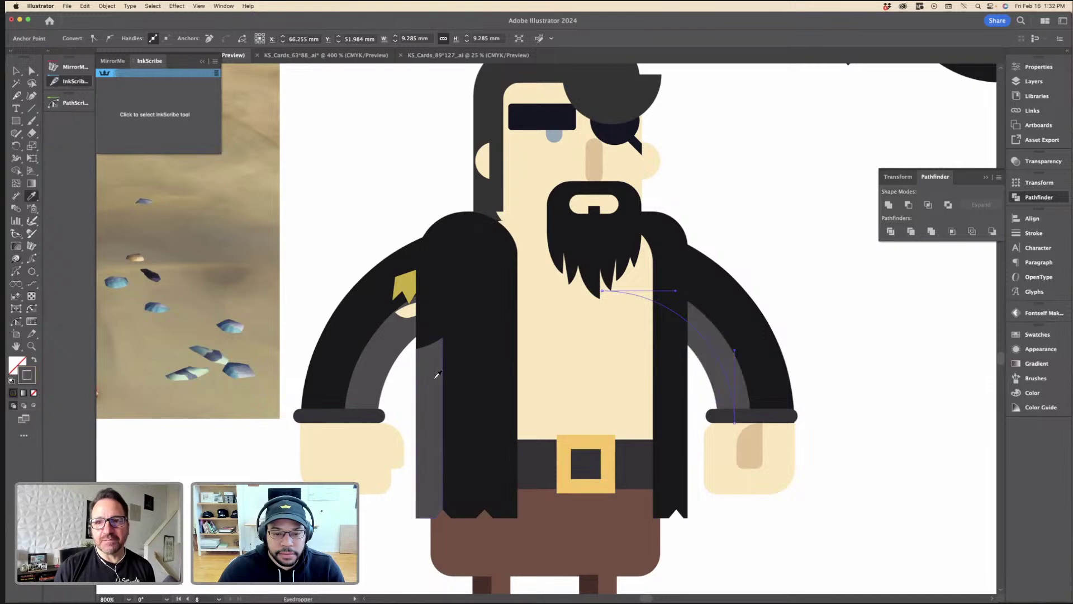
key("a")
left_click(418, 284)
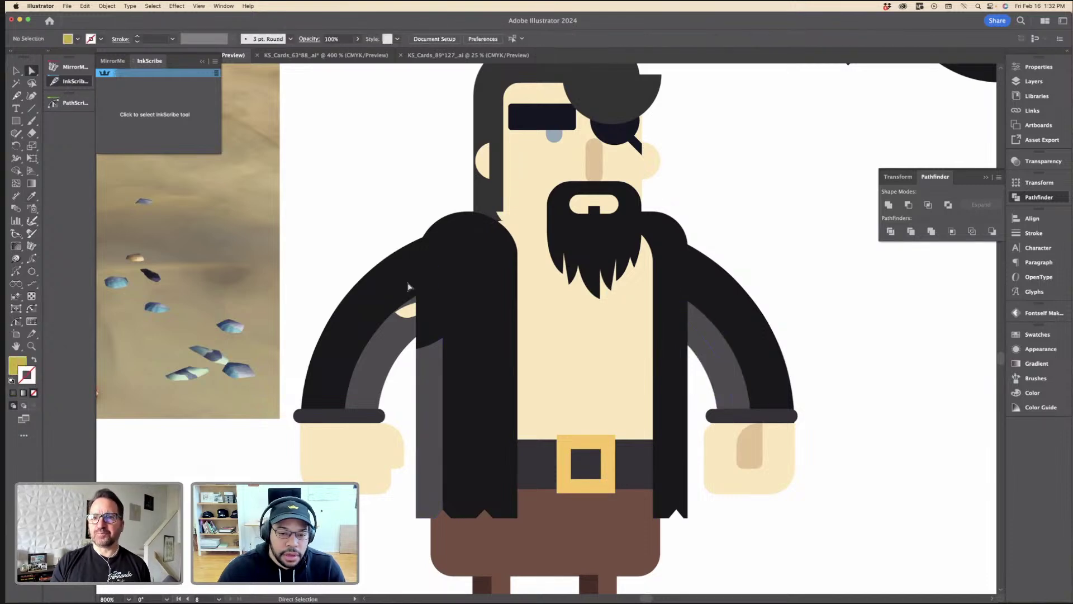
key("i")
key("super+minus")
key("super+minus")
key("super+minus")
key("super+minus")
key("super+minus")
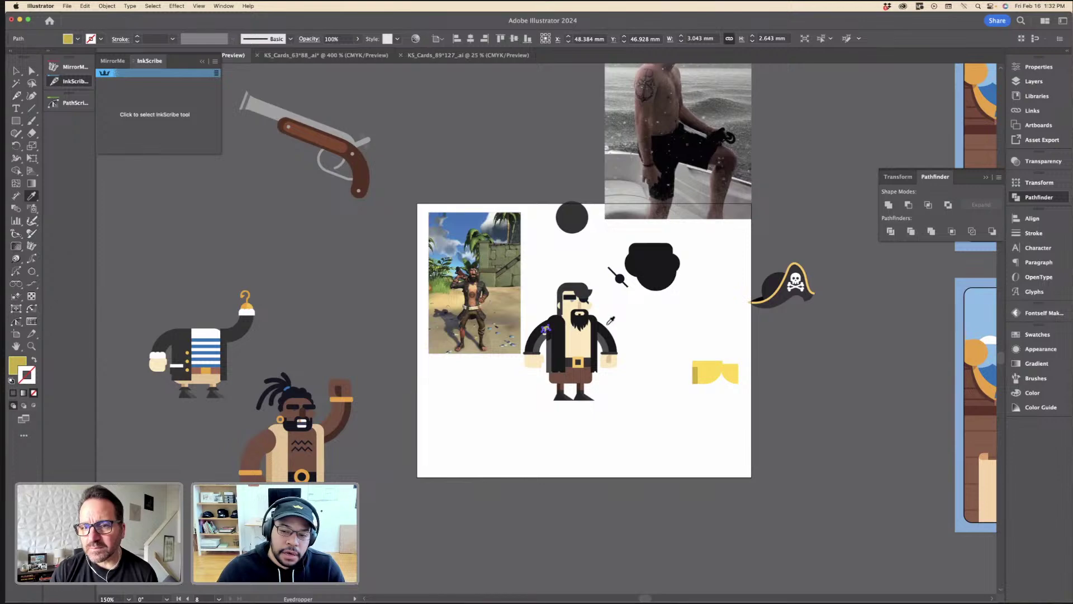
key("v")
left_click(616, 306)
Step: Examine the finished pirate and sea-character card artwork, including the Sea Witch card, in the KS_Cards_63*88 document
left_click(349, 56)
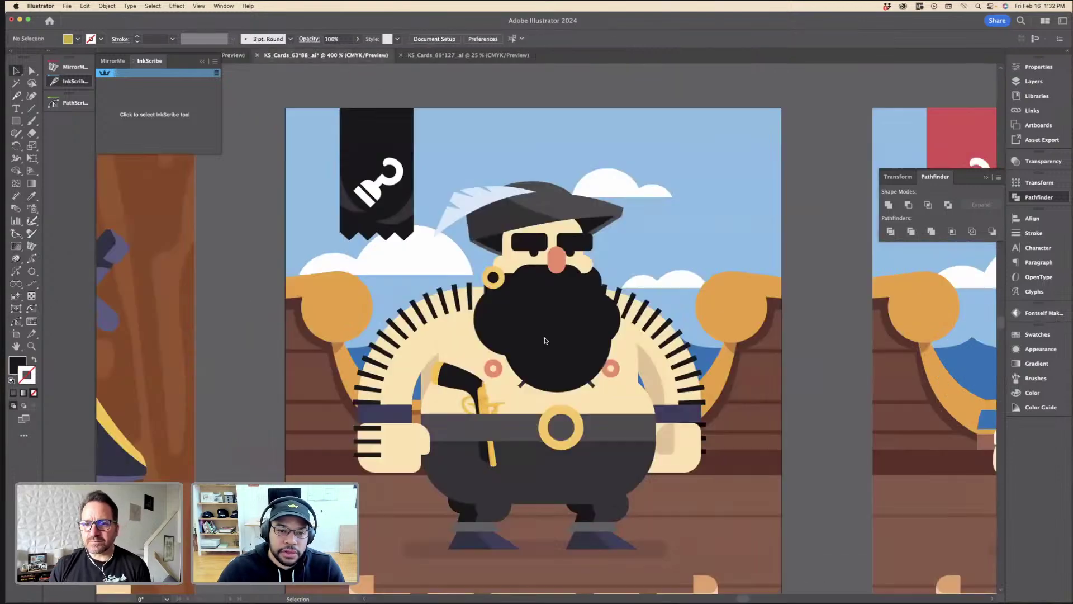
scroll(546, 341, "down", 10)
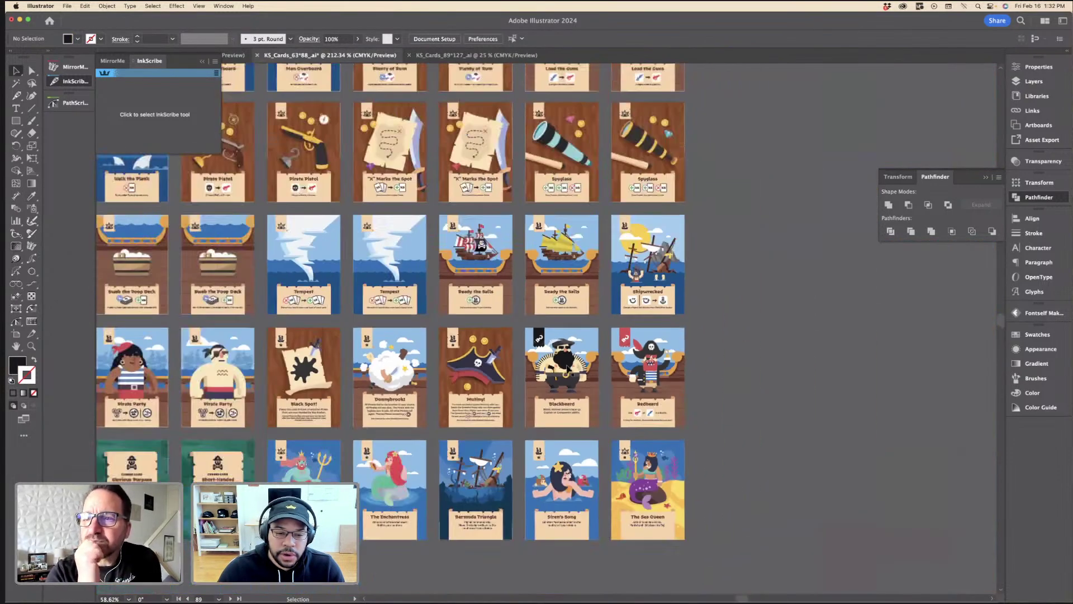
scroll(567, 369, "down", 3)
scroll(637, 331, "up", 5)
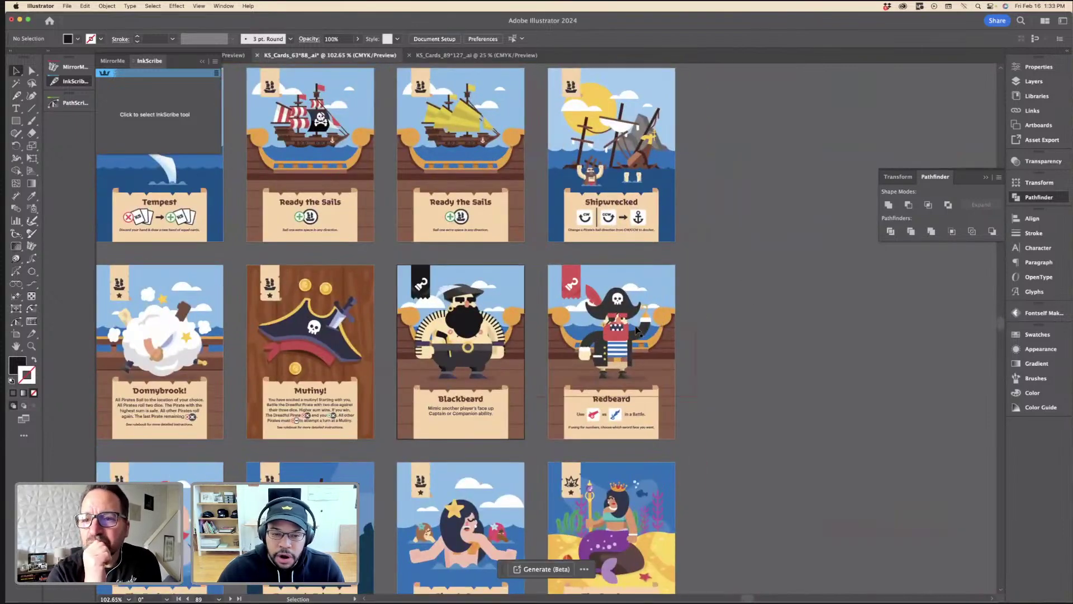
scroll(629, 330, "down", 6)
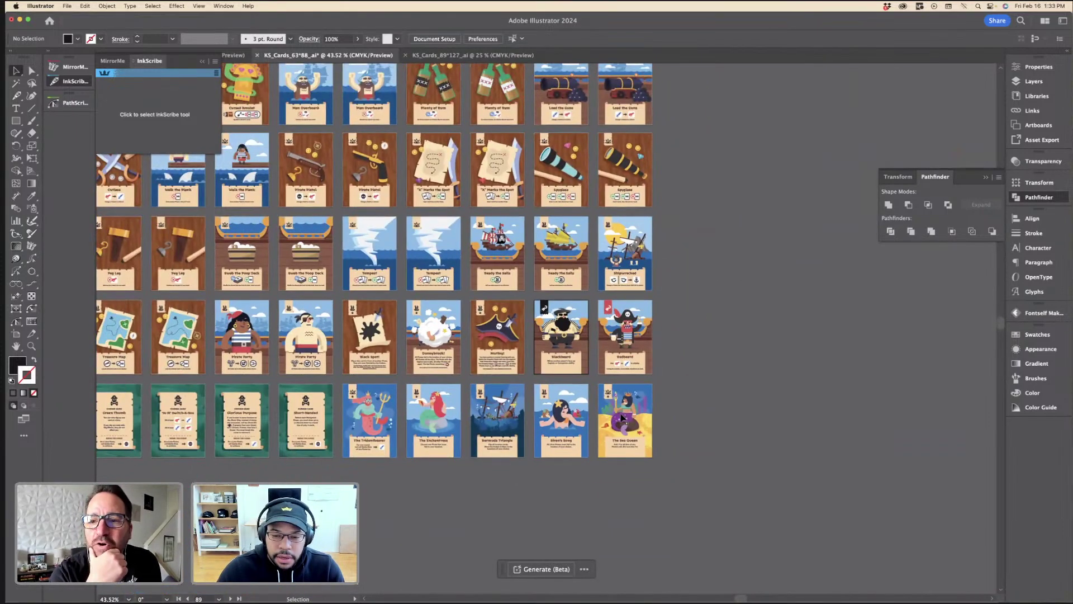
scroll(594, 424, "left", 15)
scroll(594, 423, "down", 2)
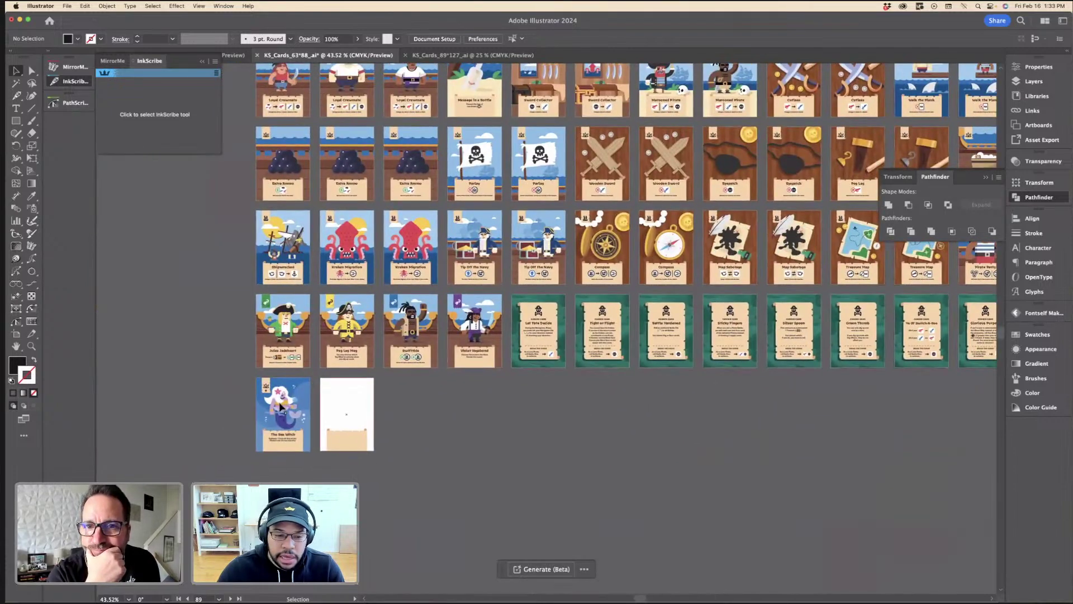
scroll(268, 413, "up", 10)
scroll(257, 358, "up", 3)
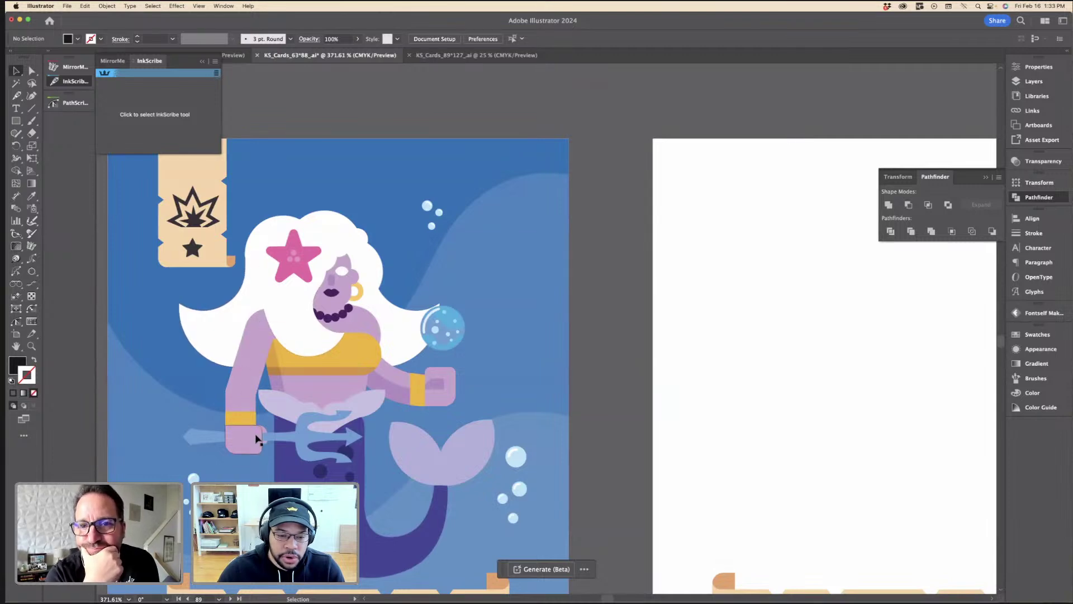
scroll(299, 350, "down", 6)
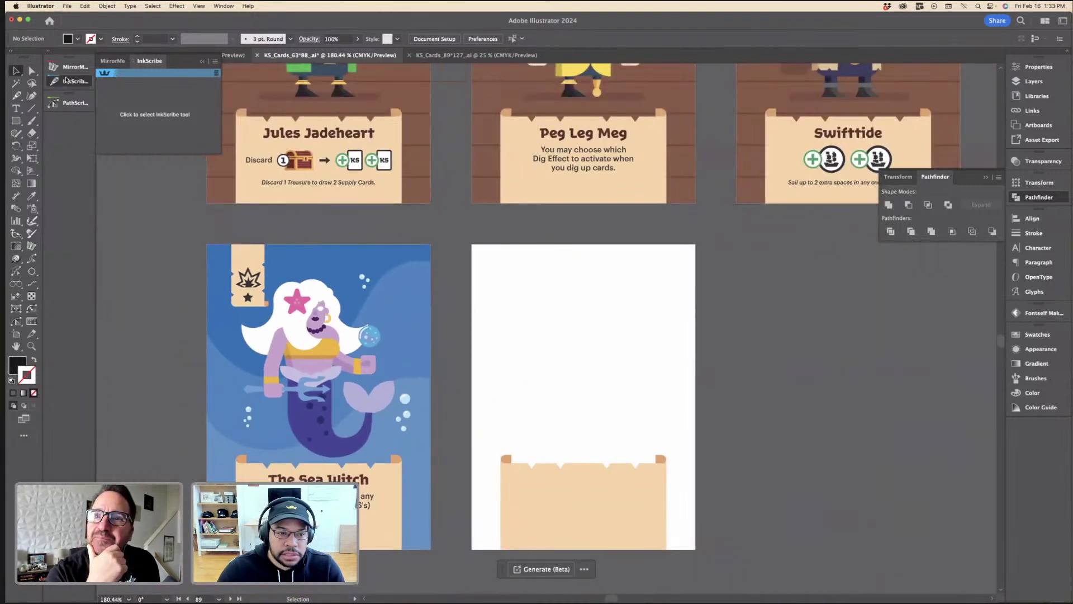
Step: Return to the KS_CustomCard_Luna document and delete the dark cuffs at both of the pirate's wrists
left_click(234, 55)
scroll(662, 239, "up", 4)
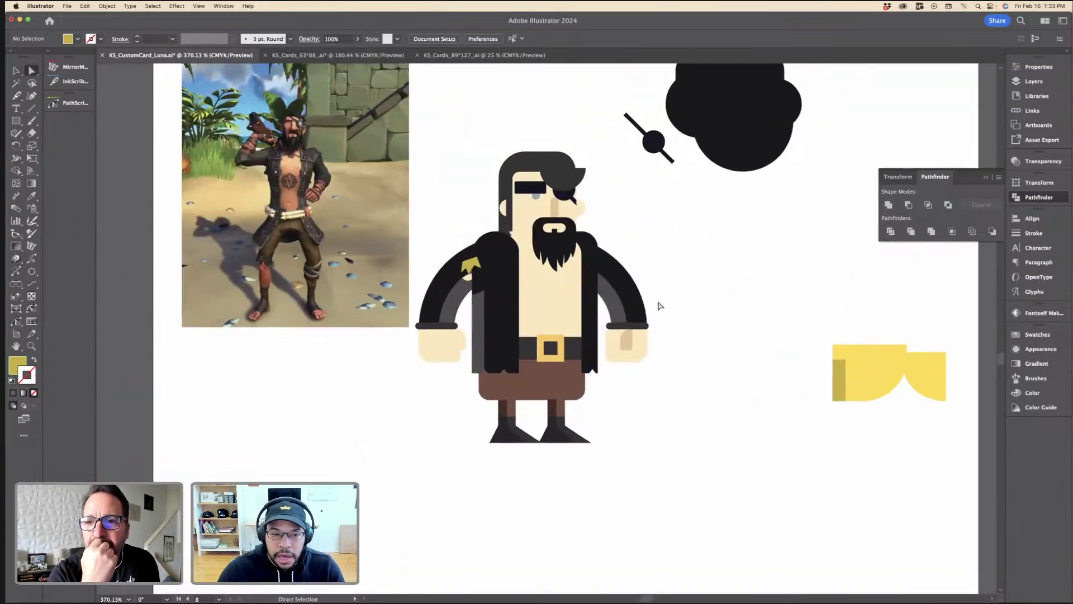
scroll(661, 307, "up", 3)
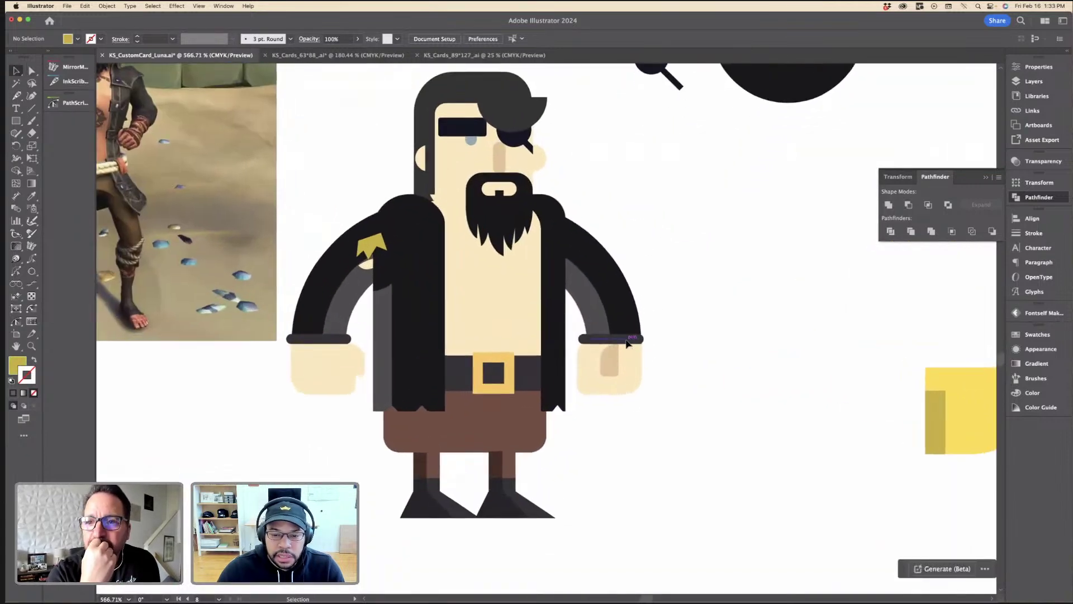
scroll(627, 343, "left", 3)
left_click(414, 347)
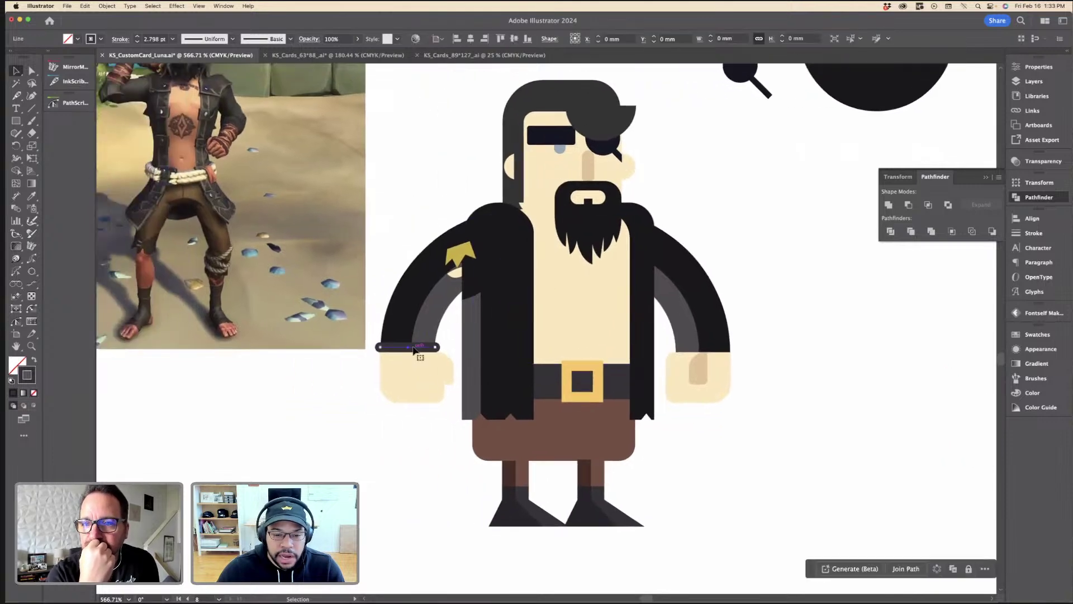
left_click(384, 229)
Step: Move the skin-coloured sliver on the left sleeve up onto the upper edge of the yellow torn patch
left_click(460, 276)
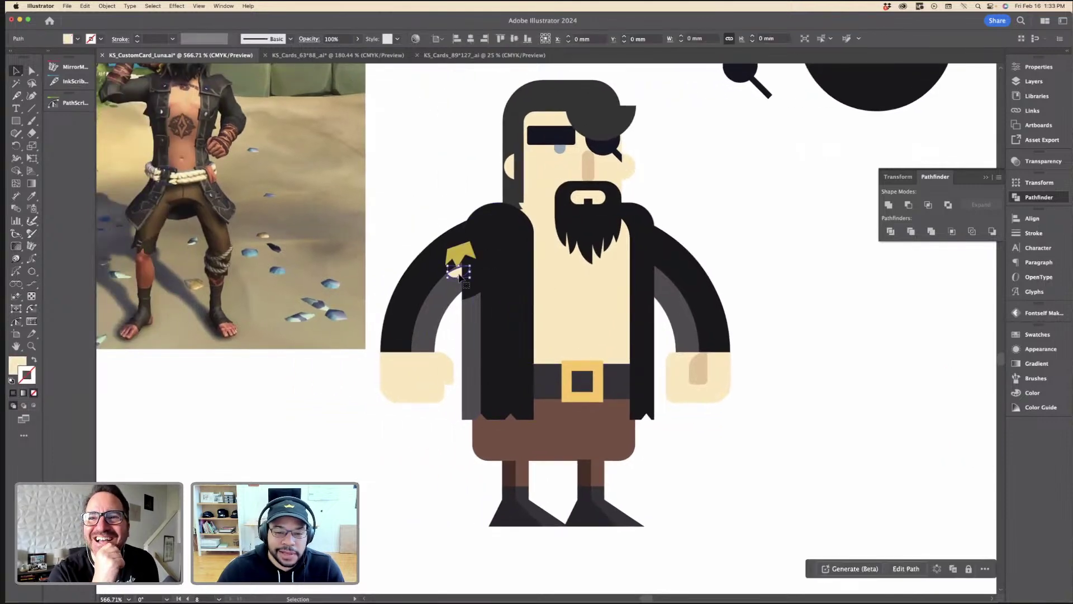
scroll(455, 264, "down", 10)
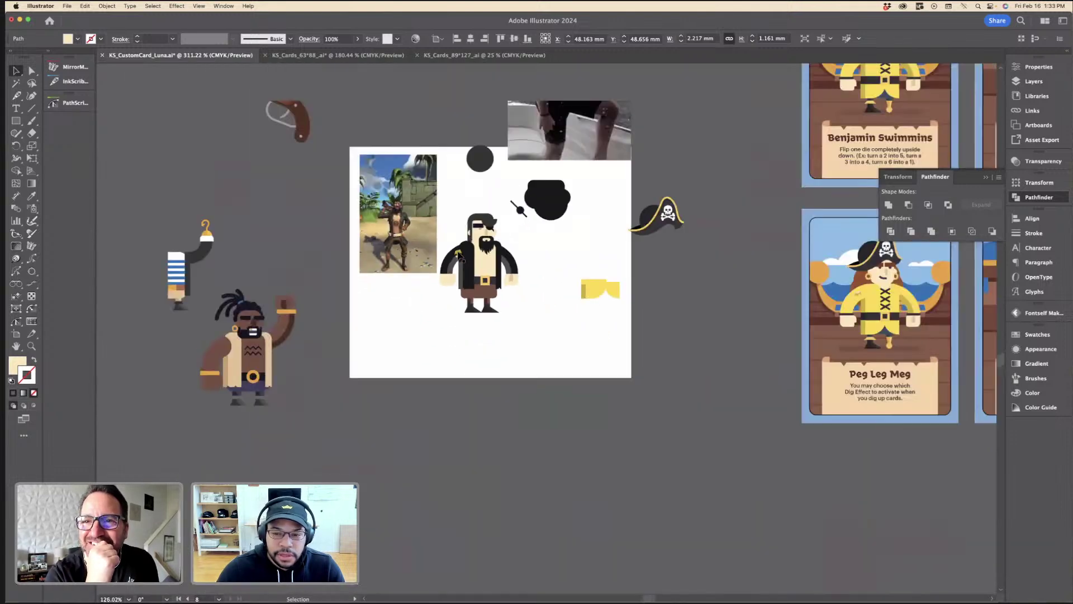
scroll(615, 336, "right", 4)
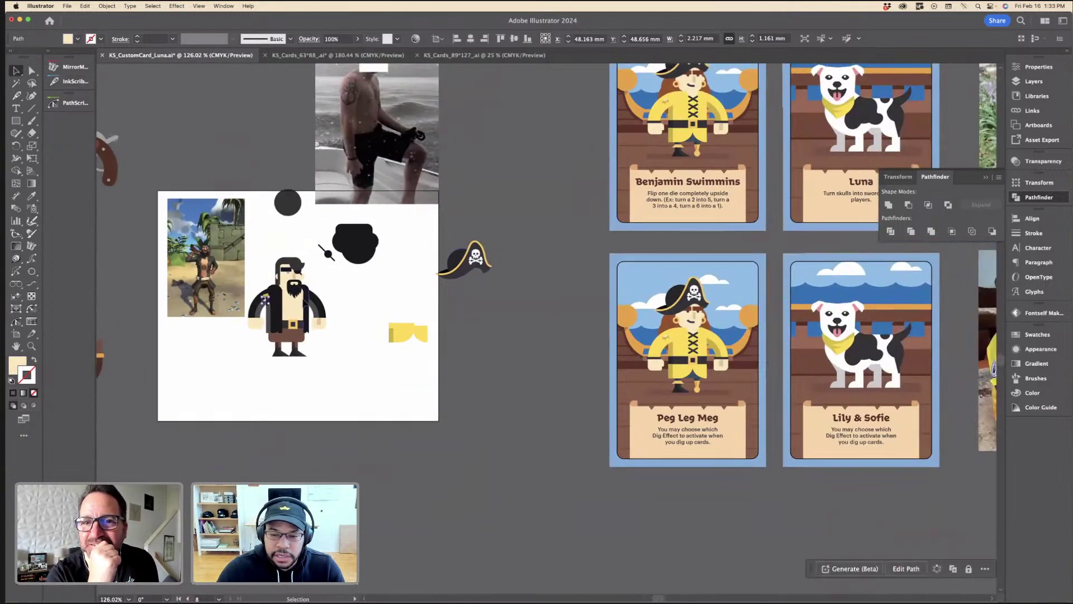
scroll(256, 302, "up", 10)
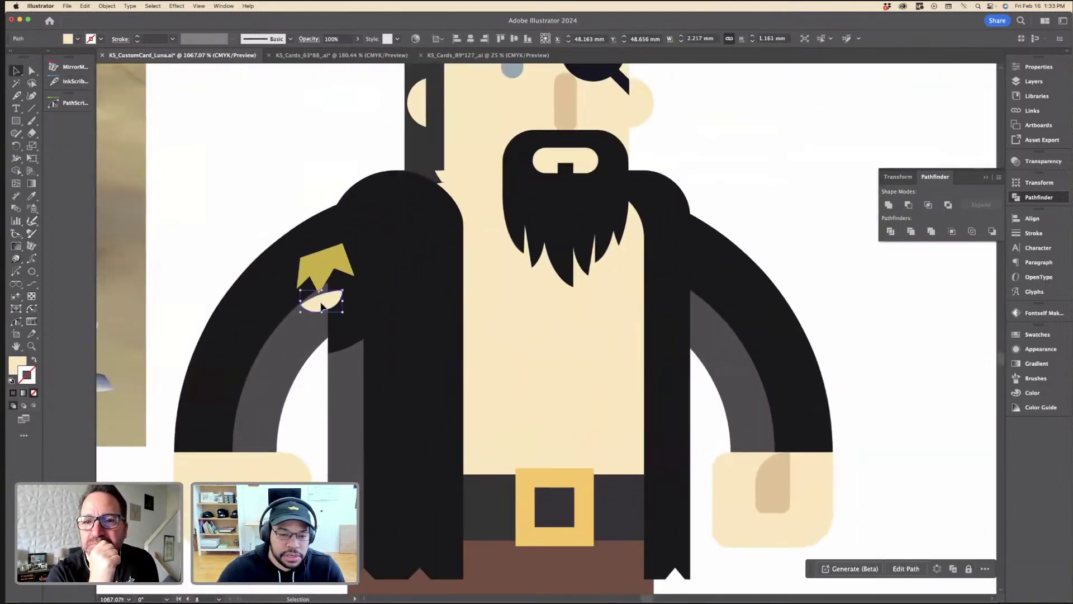
left_click_drag(322, 307, 320, 257)
Step: Recolour the yellow torn patch on the left sleeve with a dark grey fill sampled from the sleeve shading, without a stroke
key("a")
left_click(349, 269)
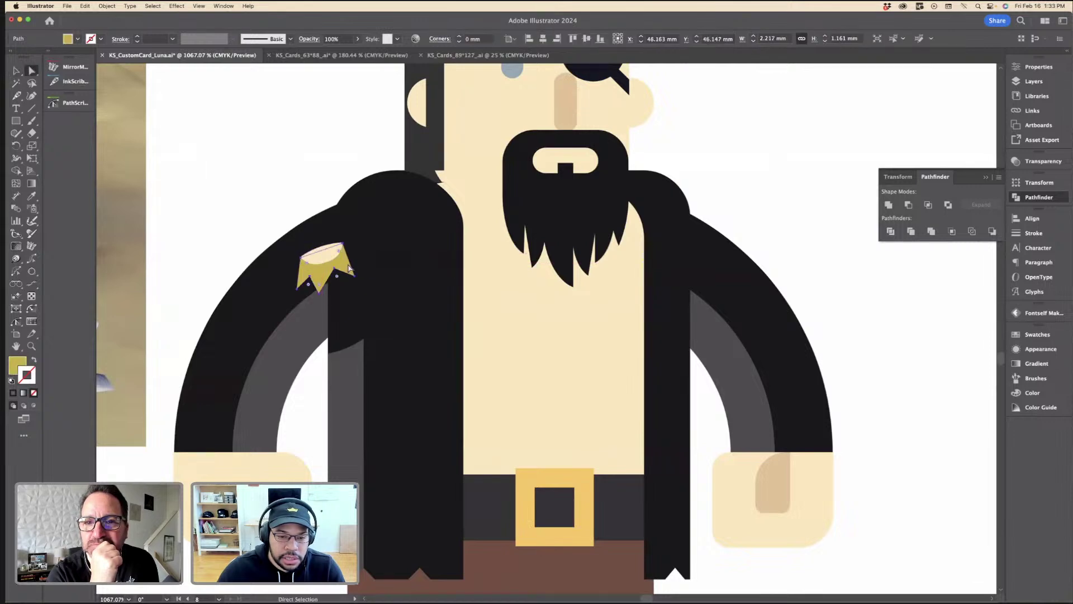
key("i")
key("shift+x")
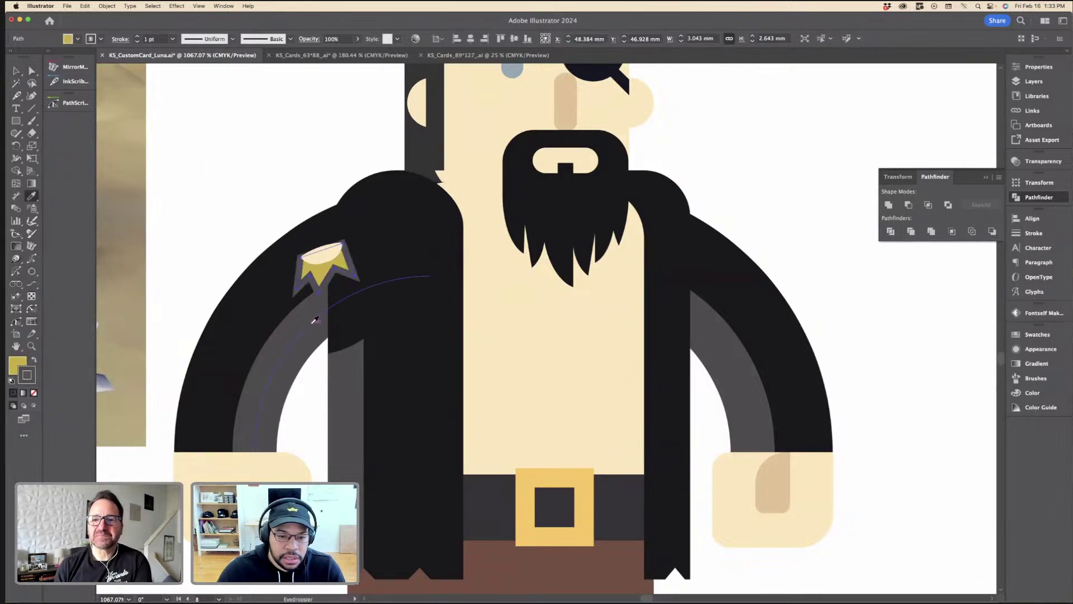
key("shift+x")
left_click(307, 327)
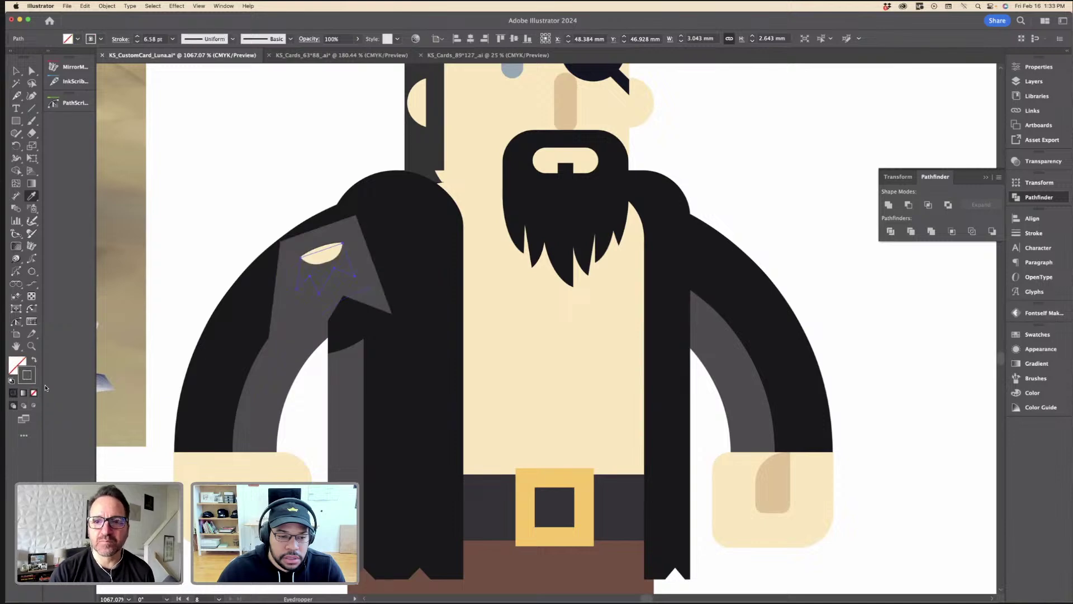
left_click(33, 361)
key("a")
left_click(293, 221)
Step: Raise both arms together with their hands by about 1 mm against the coat shoulders
key("super+minus")
key("super+minus")
key("super+minus")
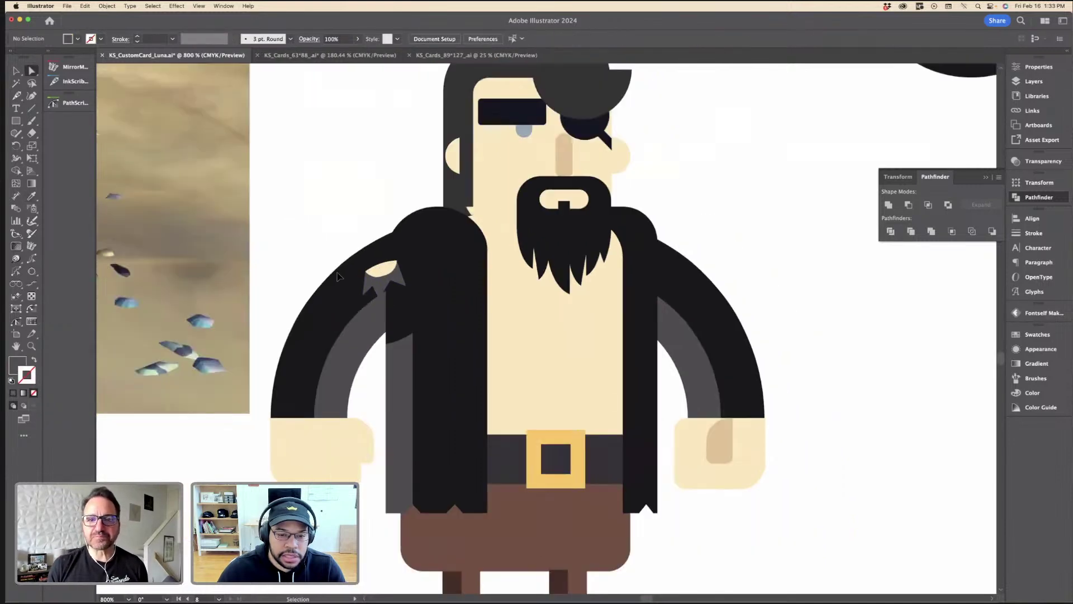
key("super+plus")
key("super+minus")
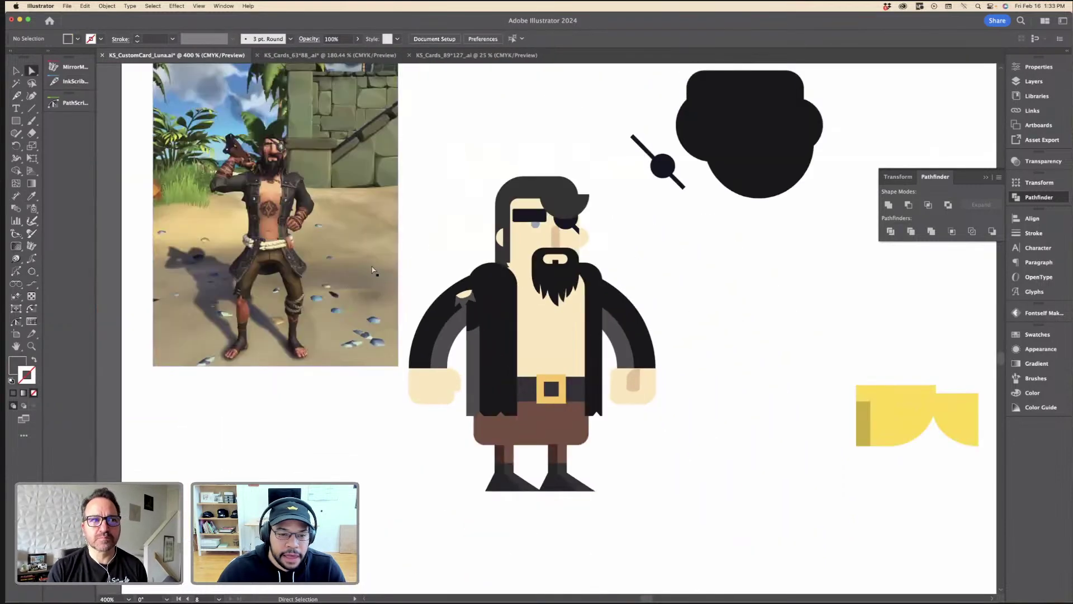
key("v")
left_click(446, 404)
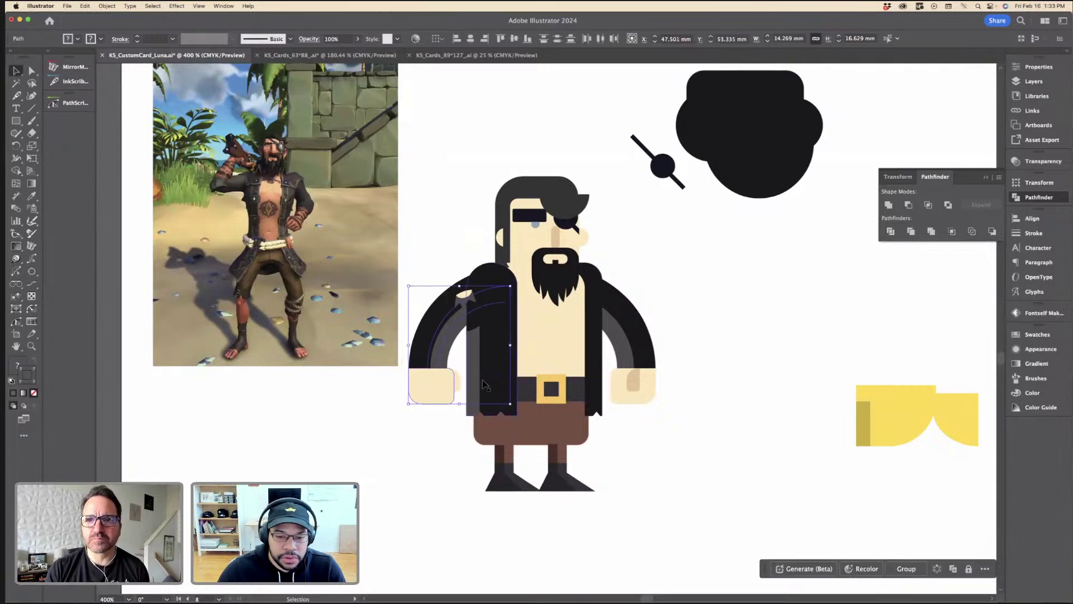
left_click(612, 334, "shift")
key("Up")
key("Up")
key("Up")
key("Up")
key("Up")
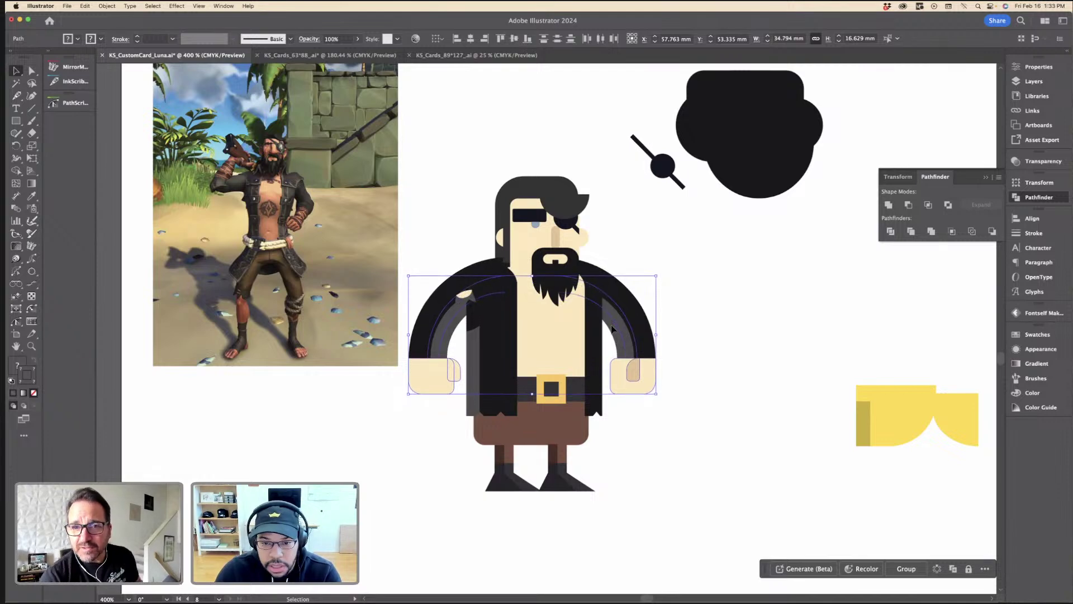
key("Down")
key("Down")
key("Down")
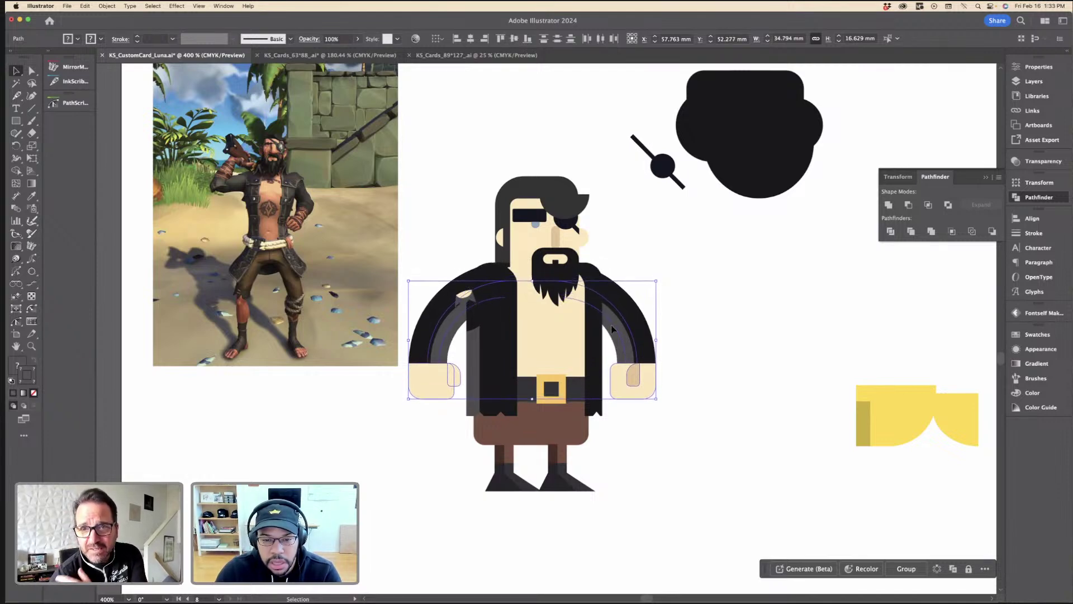
key("super+equal")
key("super+equal")
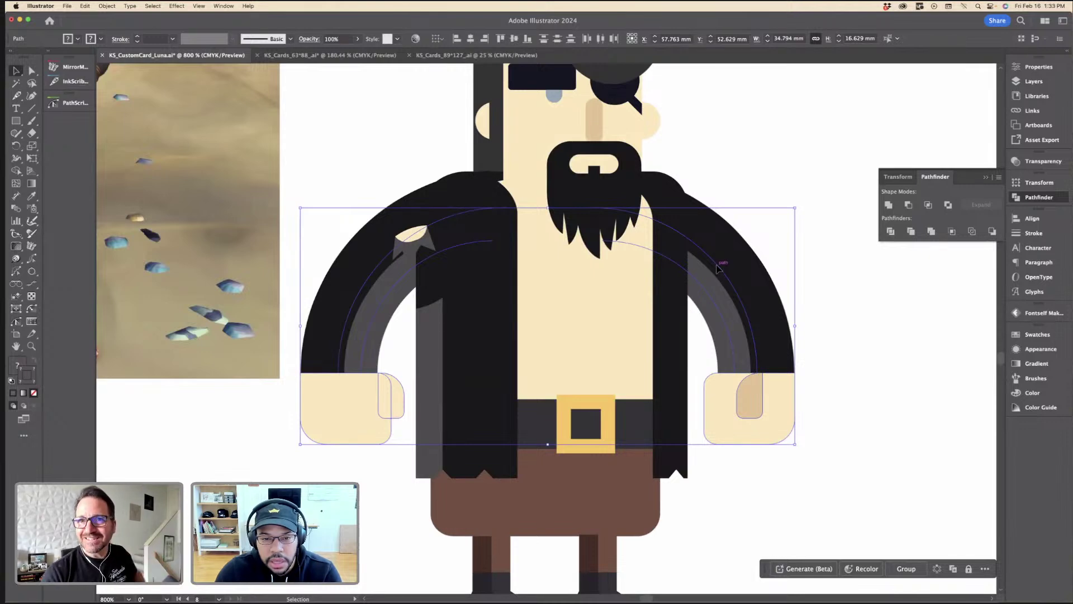
key("Down")
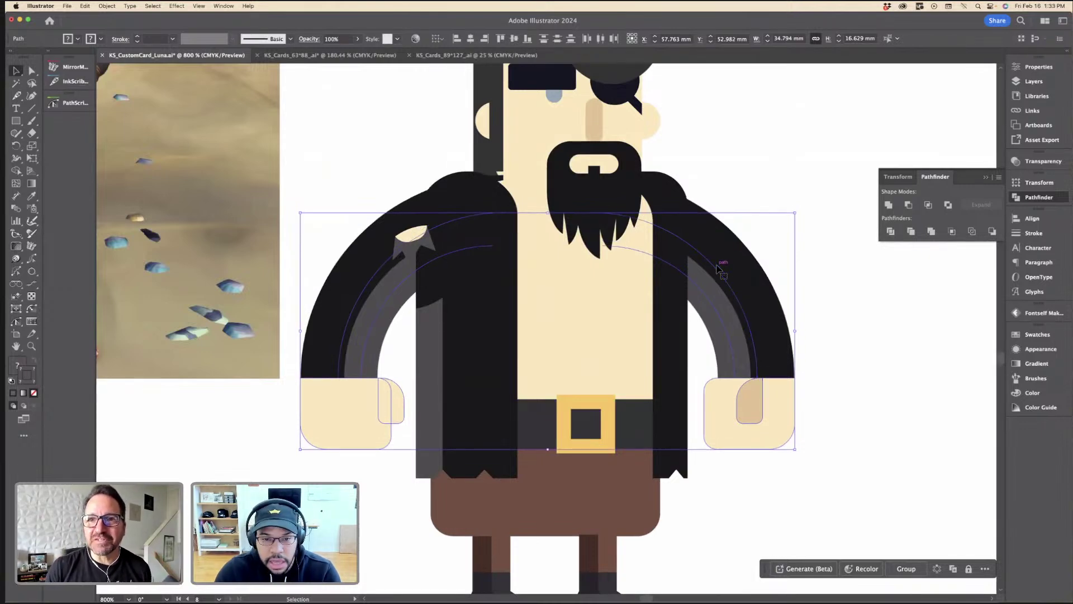
key("Up")
key("Up")
left_click(741, 199)
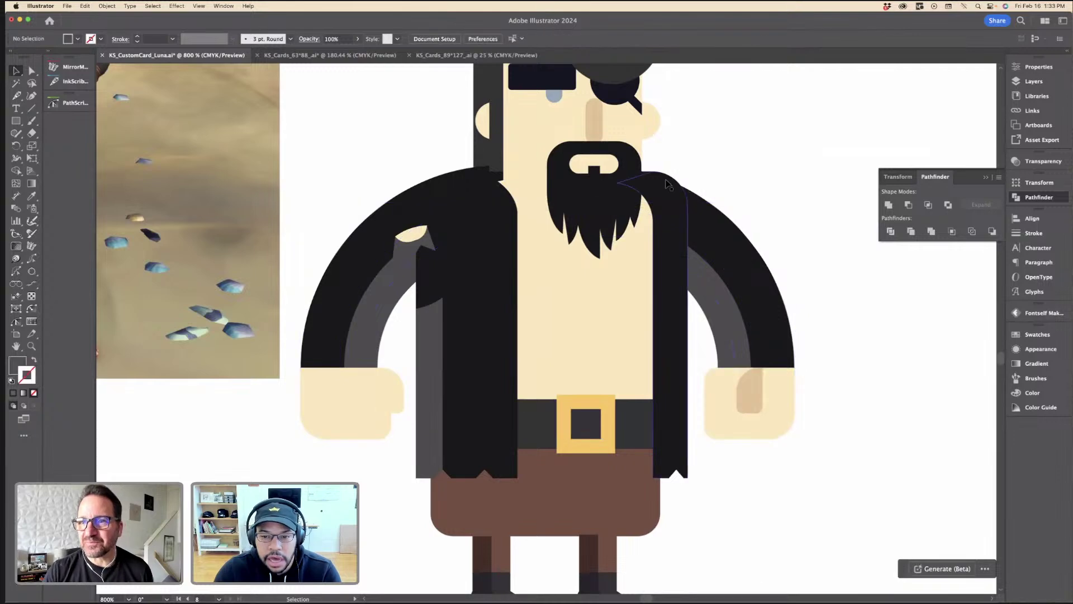
Step: Select both arms with their hands and lower them slightly to fine-tune how the sleeves meet the shoulders
left_click(670, 193)
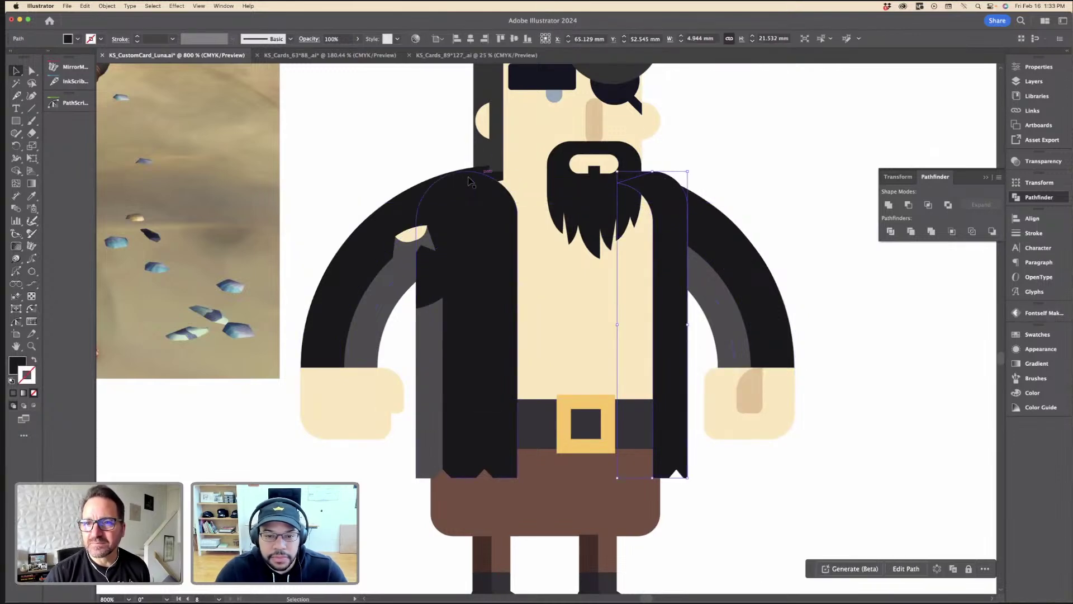
left_click_drag(398, 444, 398, 438)
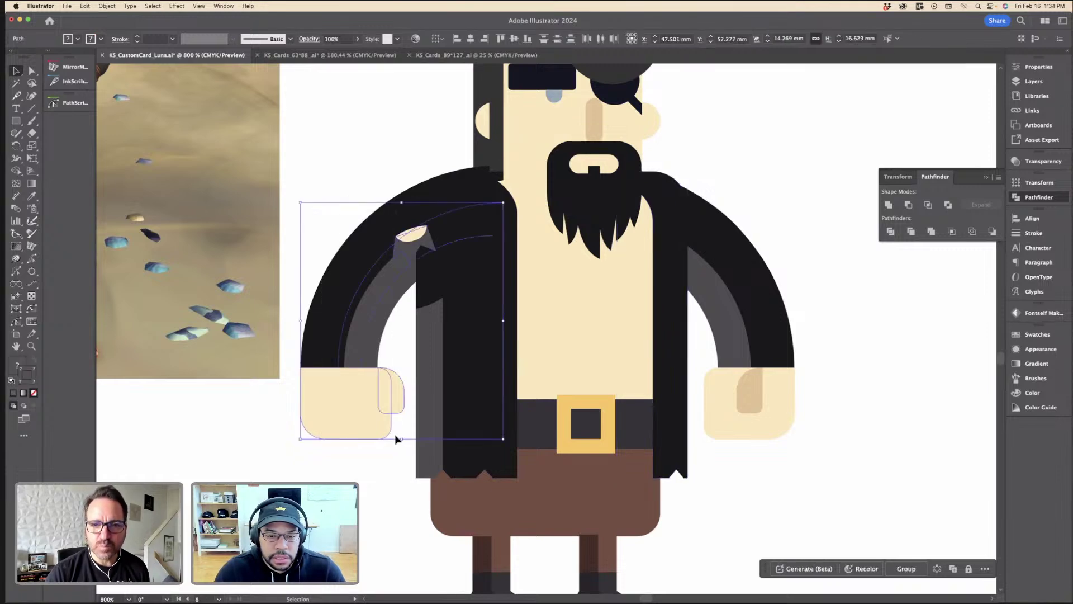
key("super+=")
scroll(519, 197, "down", 5)
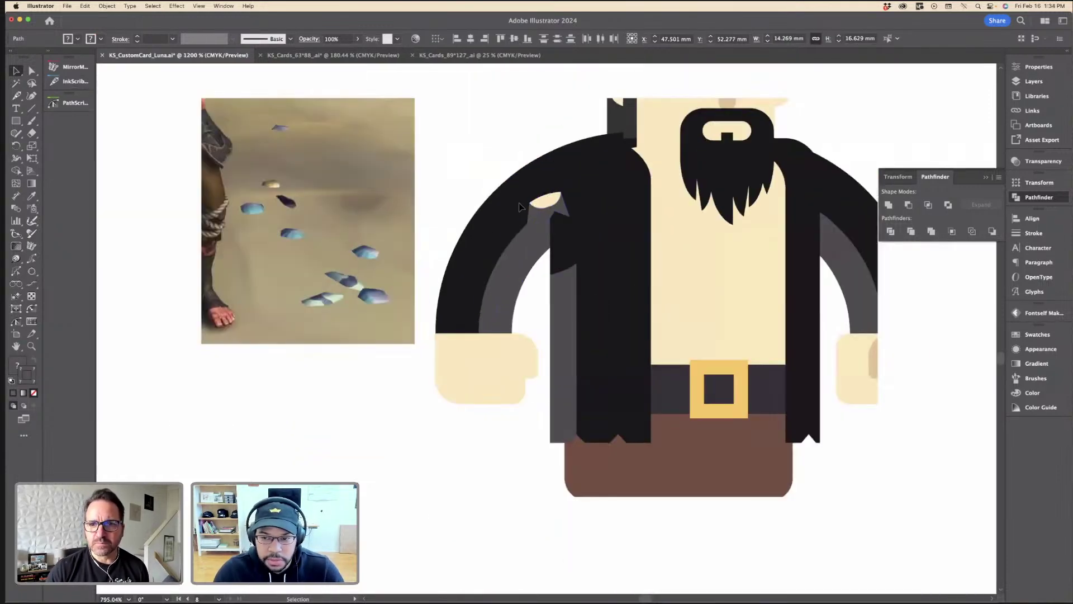
scroll(676, 209, "right", 5)
left_click(653, 418, "shift")
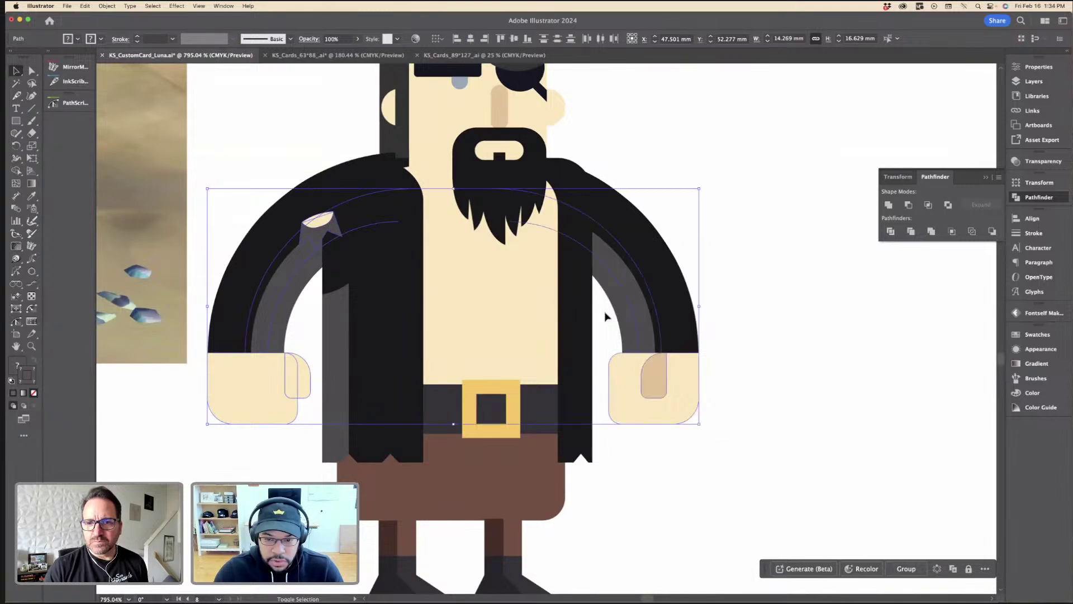
scroll(606, 311, "up", 6)
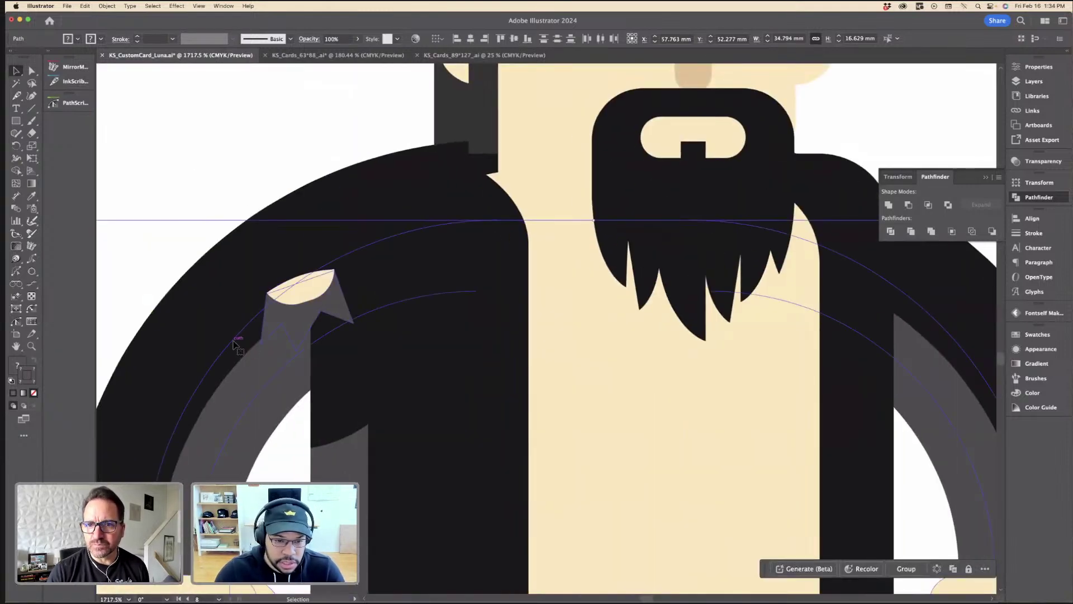
left_click_drag(234, 345, 234, 357)
Step: Lower the top anchor point of the left coat panel so its shoulder sits within the sleeve's curve
key("a")
left_click(402, 158)
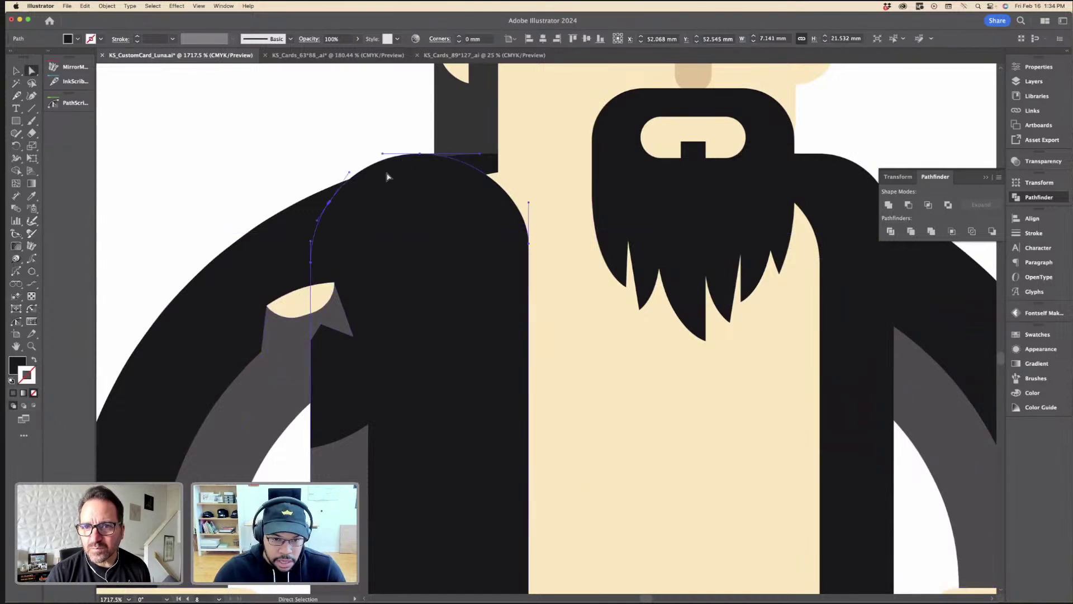
left_click_drag(420, 154, 425, 170)
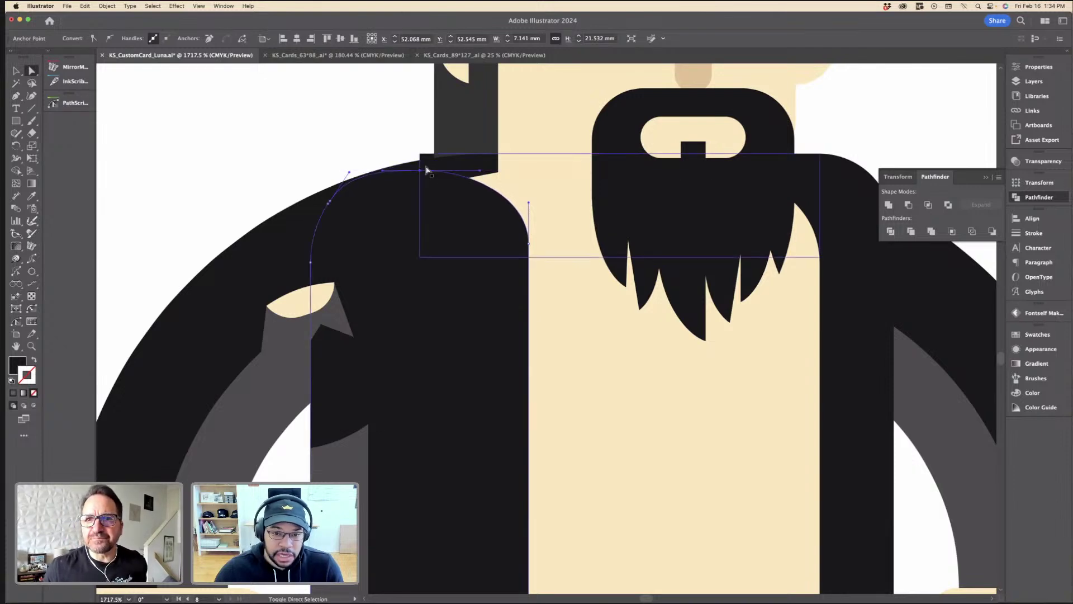
key("super+shift+a")
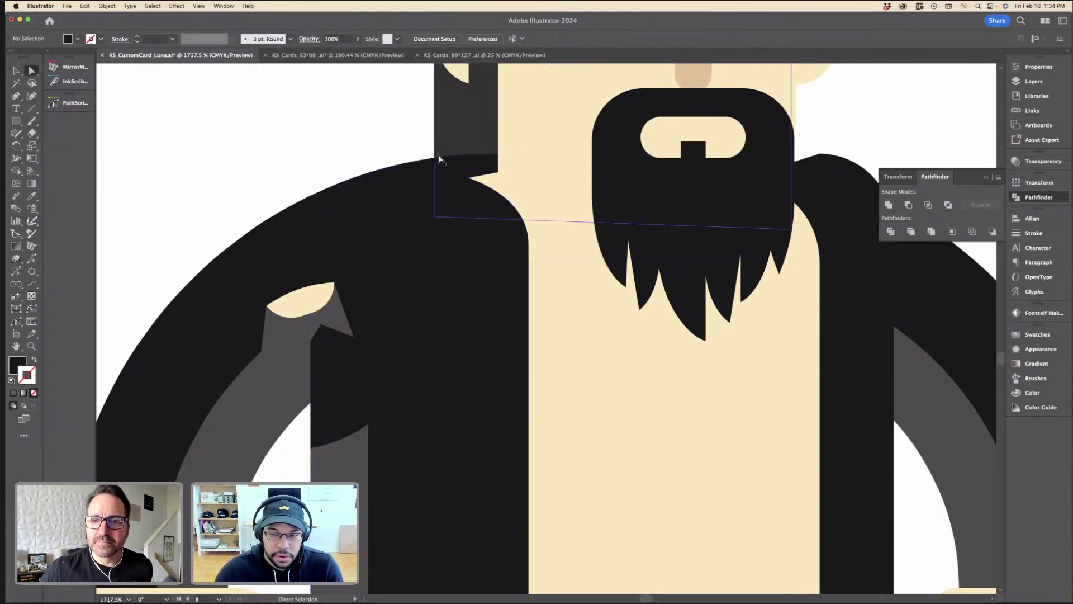
Step: Deselect the coat artwork and save the card document
key("v")
left_click(439, 161)
mouse_move(420, 205)
left_mouse_down()
mouse_move(447, 207)
mouse_move(435, 205)
left_mouse_up()
left_click(405, 149)
key("super+minus")
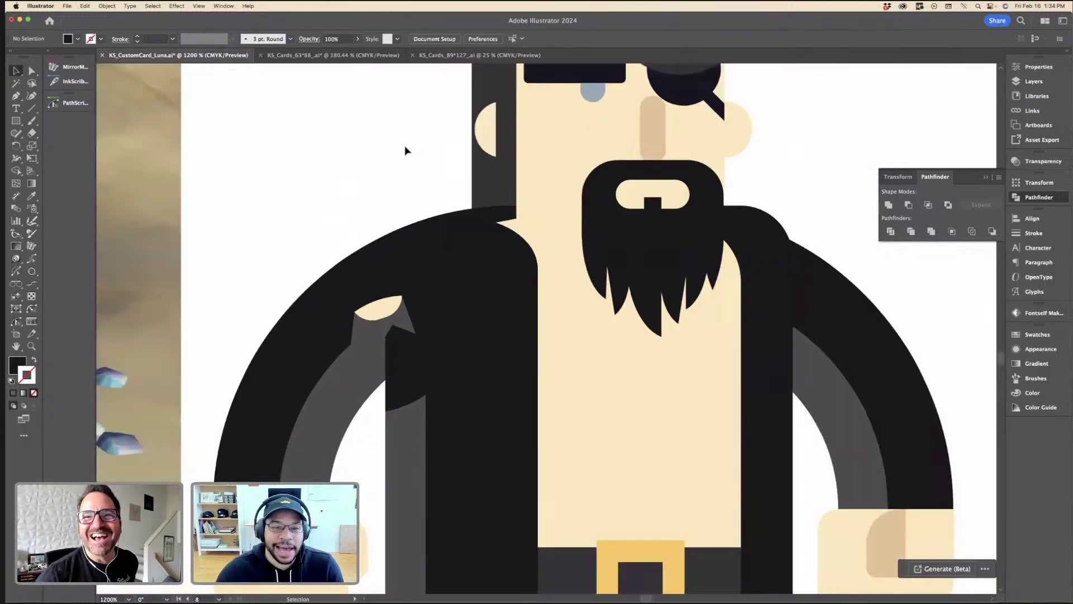
key("super+s")
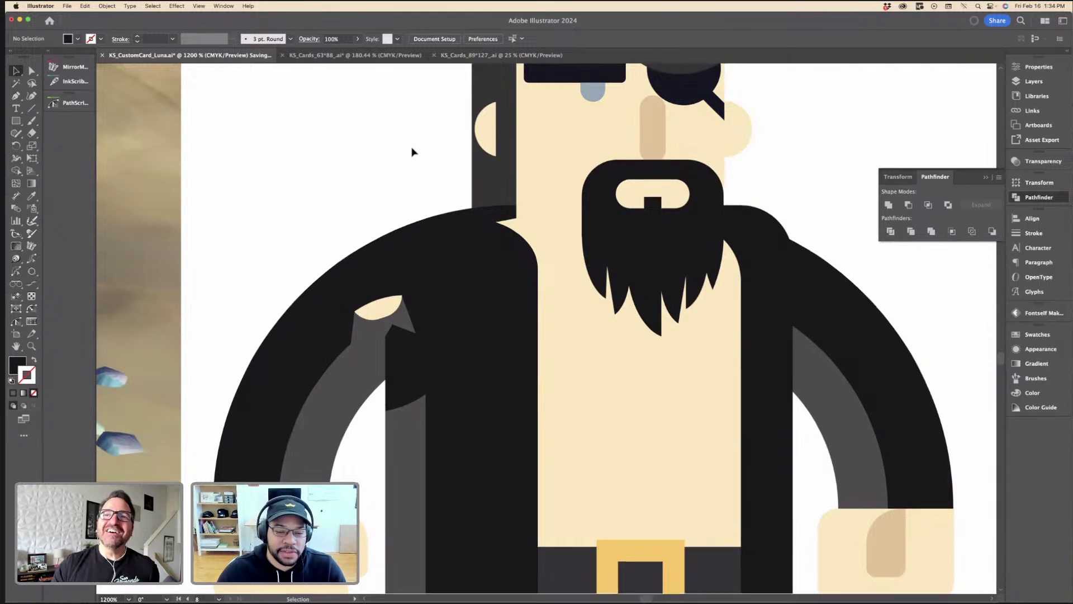
Step: Draw a black circle, scale it down to about 2.2 mm, and place it on the belt at the left coat panel's edge
scroll(404, 150, "down", 5)
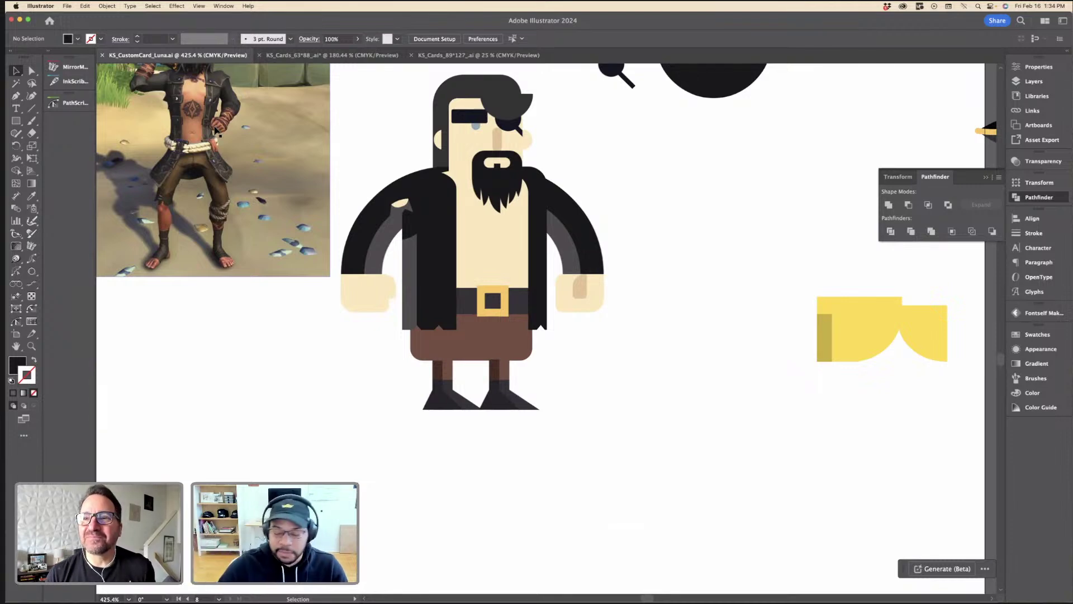
scroll(419, 162, "up", 3)
scroll(419, 162, "left", 3)
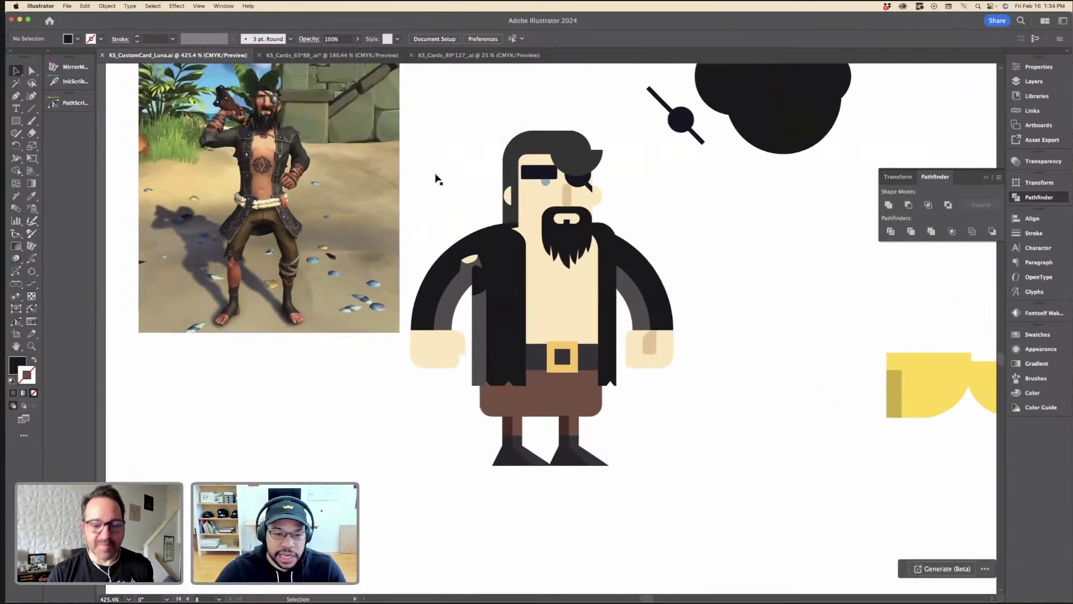
scroll(438, 175, "up", 2)
scroll(439, 175, "left", 2)
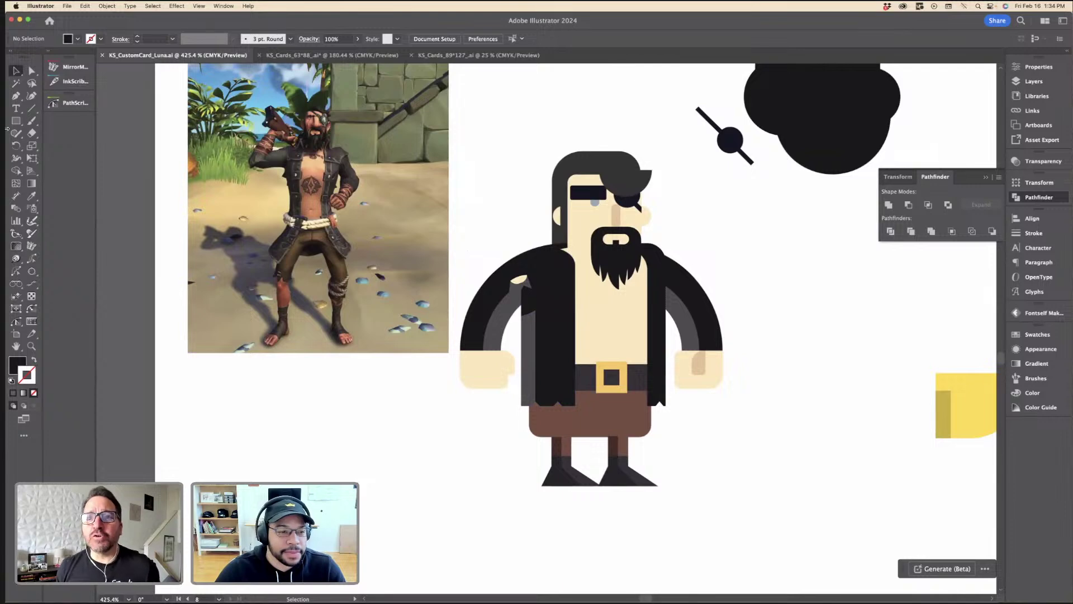
left_click(30, 108)
left_click_drag(20, 122, 54, 139)
scroll(617, 297, "up", 3)
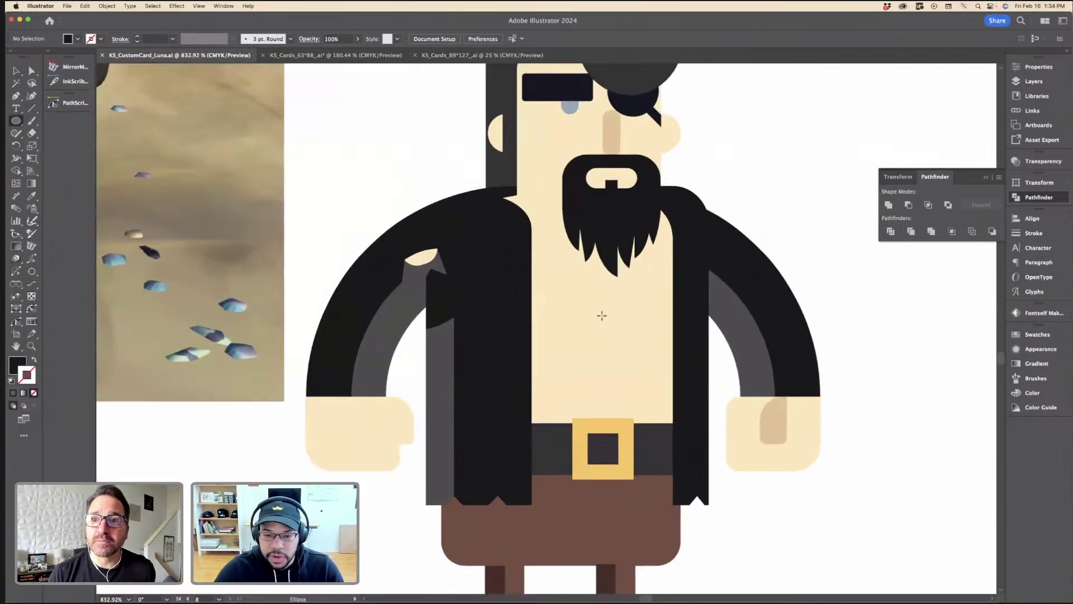
left_click_drag(573, 350, 596, 335)
key("v")
key("super+equal")
key("super+equal")
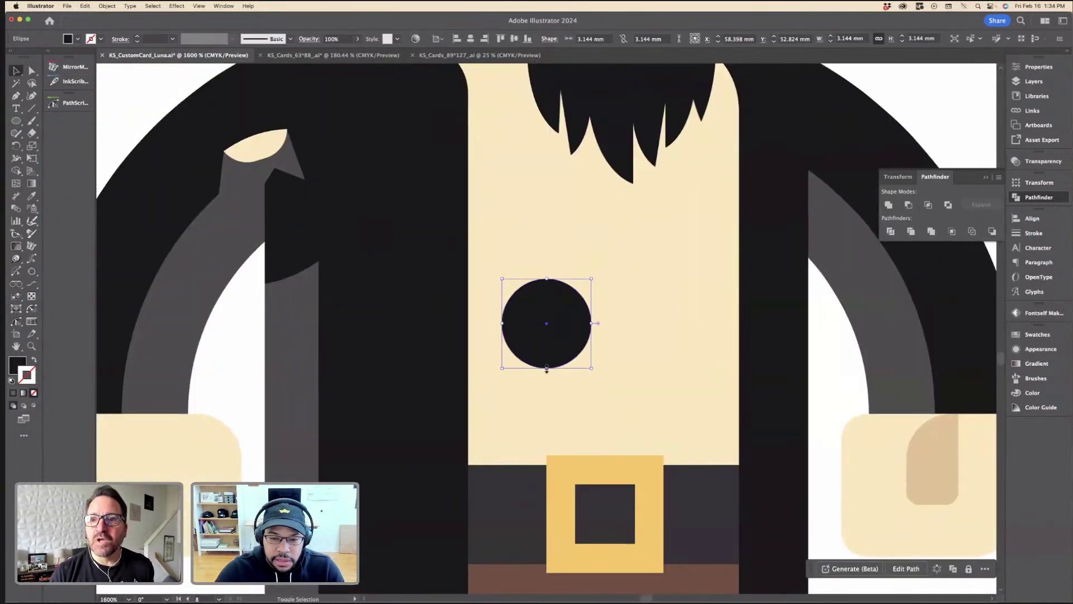
left_click_drag(546, 369, 481, 502)
scroll(481, 502, "down", 3)
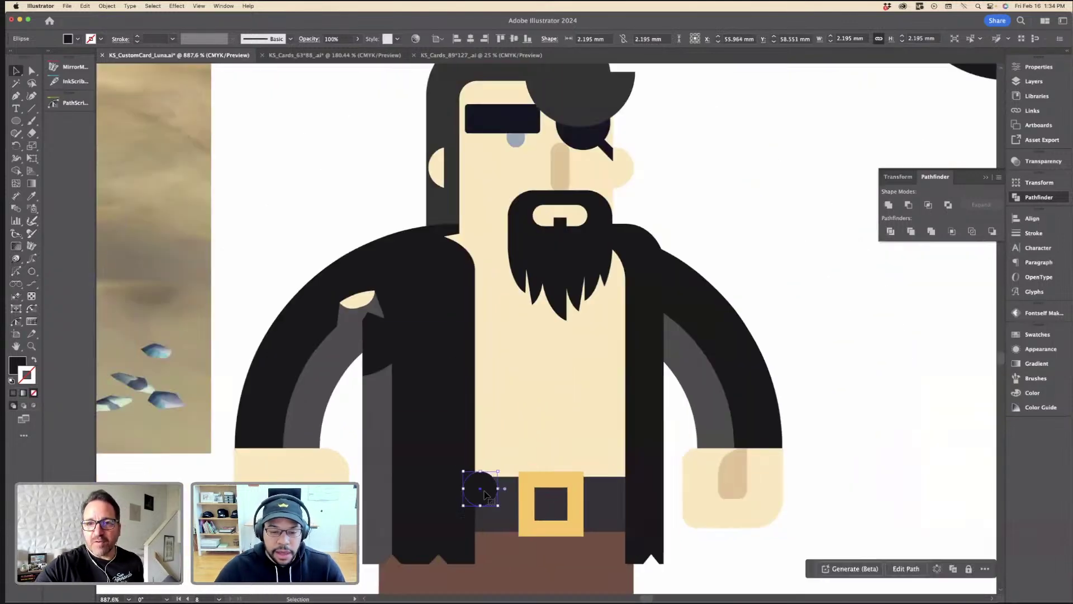
Step: Compare the whole pirate figure with the game reference to check the coat details
scroll(485, 495, "down", 3)
left_click_drag(679, 301, 677, 227)
left_click_drag(626, 258, 668, 223)
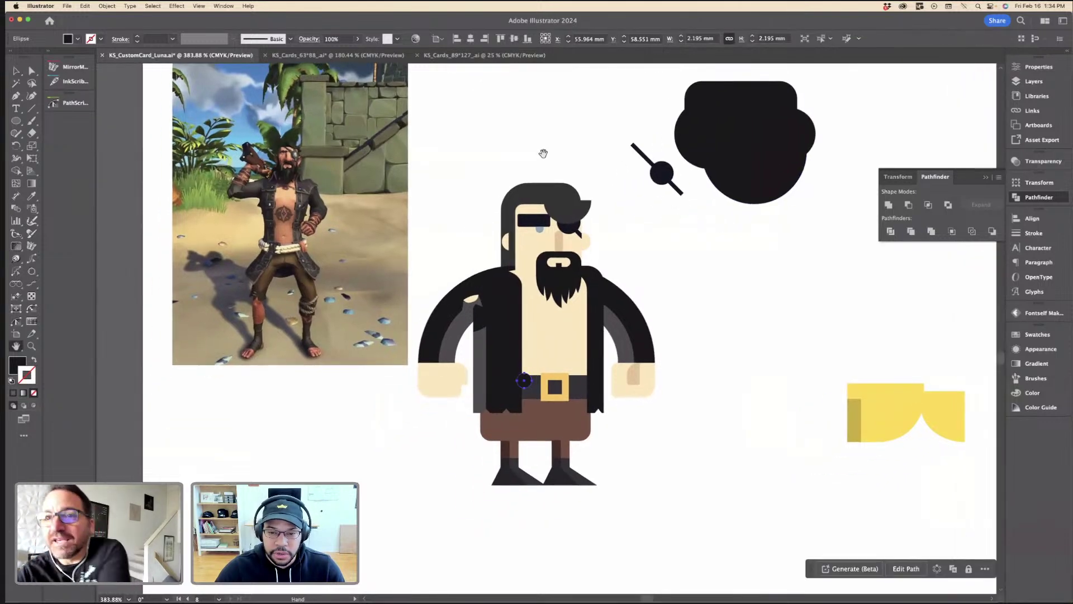
left_click_drag(537, 148, 624, 145)
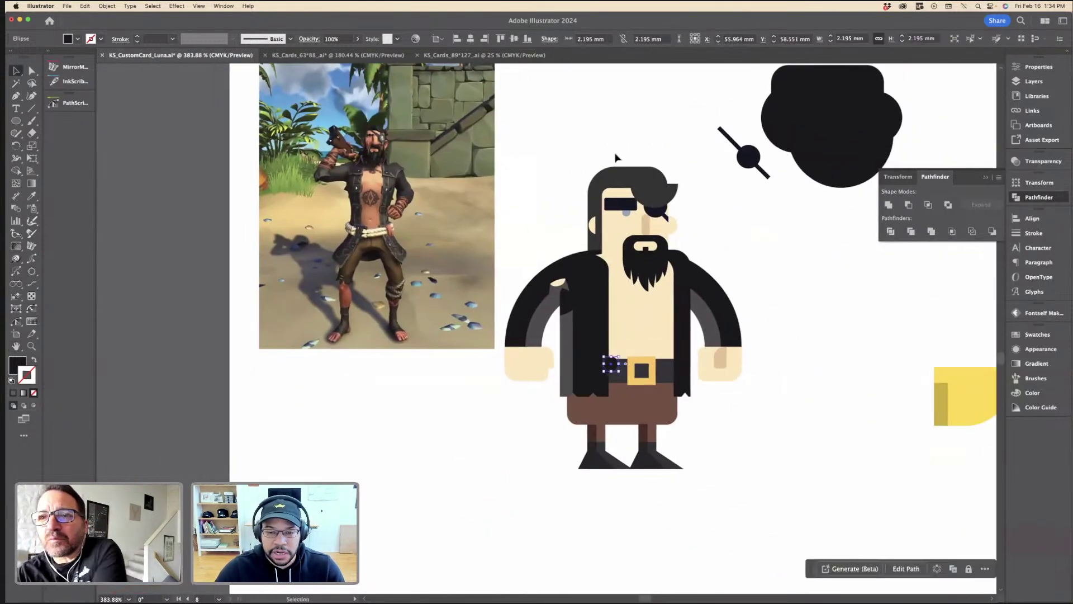
key("i")
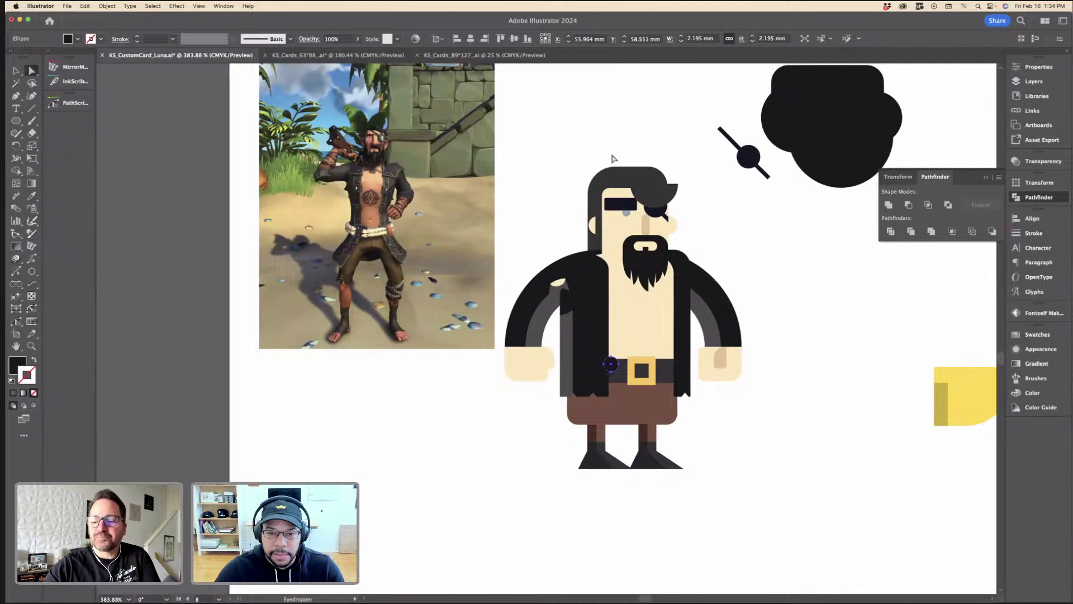
key("v")
left_click(532, 223)
scroll(533, 224, "down", 2)
scroll(532, 223, "right", 2)
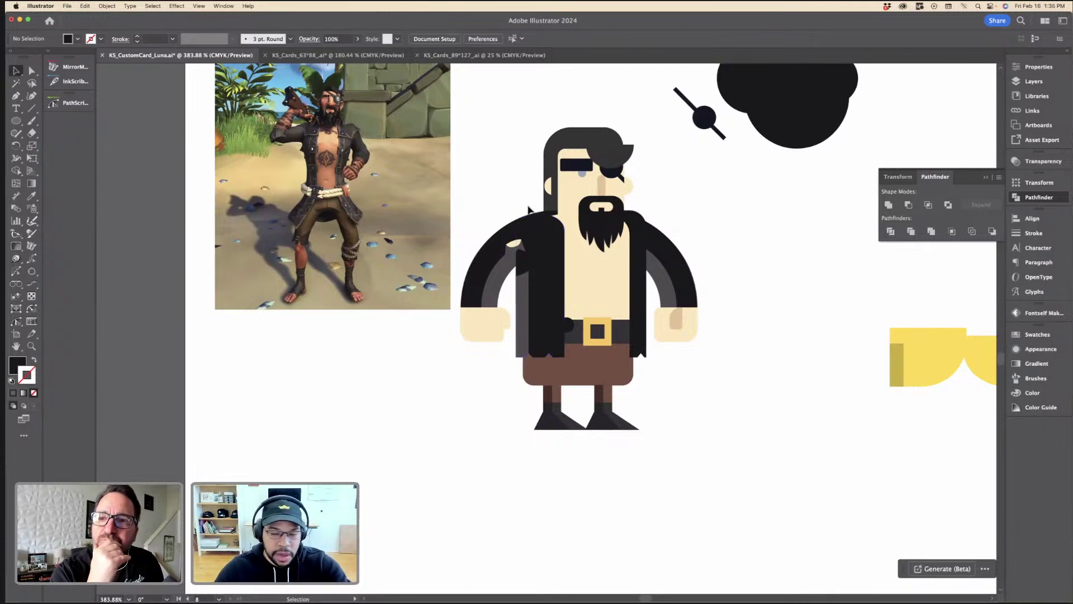
Step: Draw a circular button about 1.7 mm wide on the left coat panel's front edge, filled with light grey sampled from the reference coat
scroll(525, 229, "up", 3)
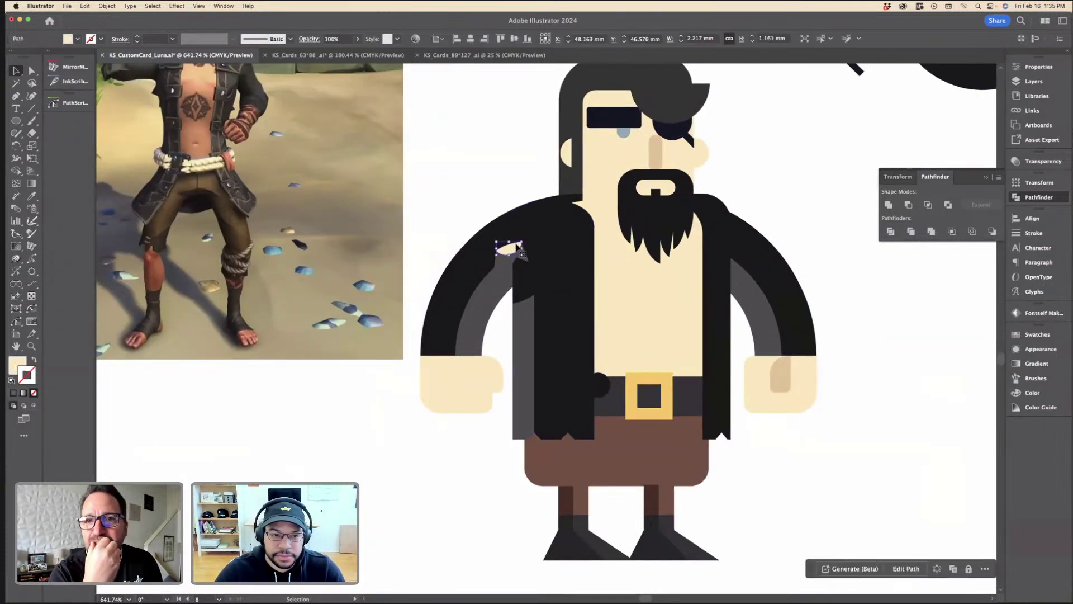
left_click(16, 121)
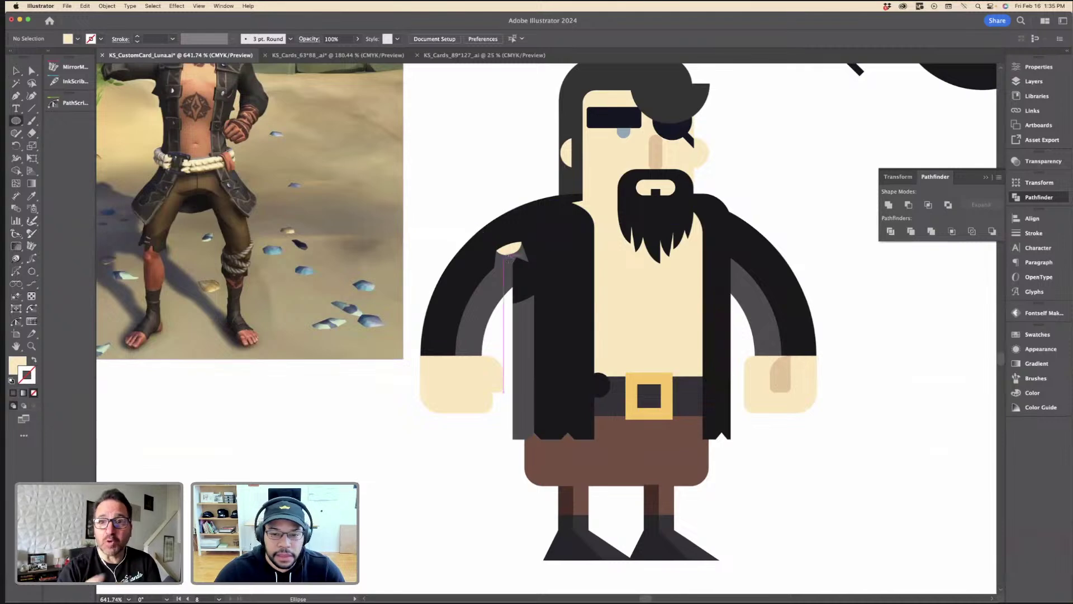
left_click_drag(564, 246, 590, 272)
key("i")
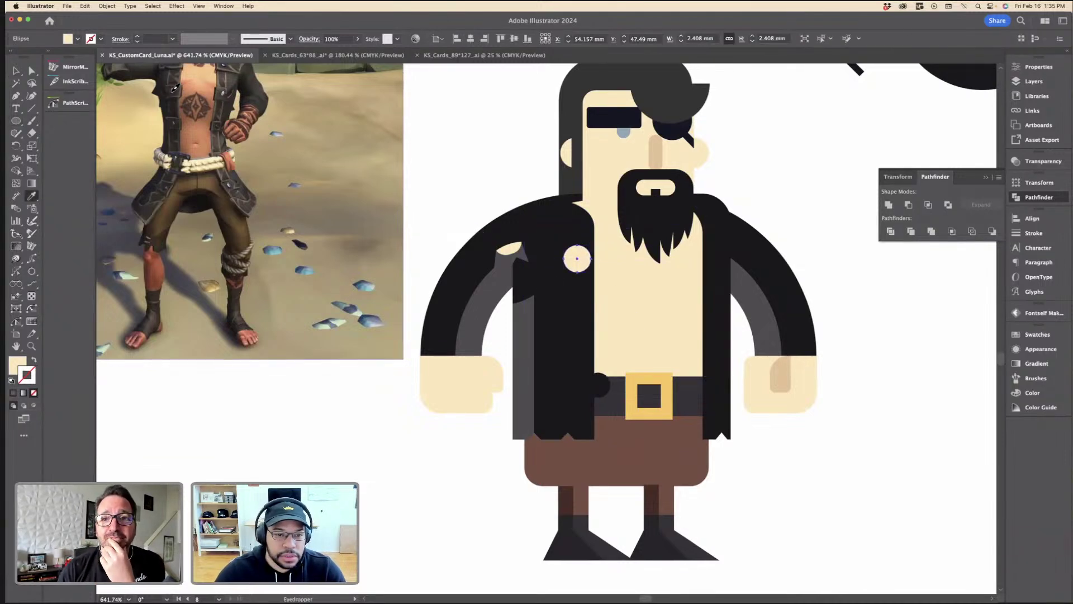
left_click(176, 88)
key("v")
left_click_drag(592, 271, 584, 255)
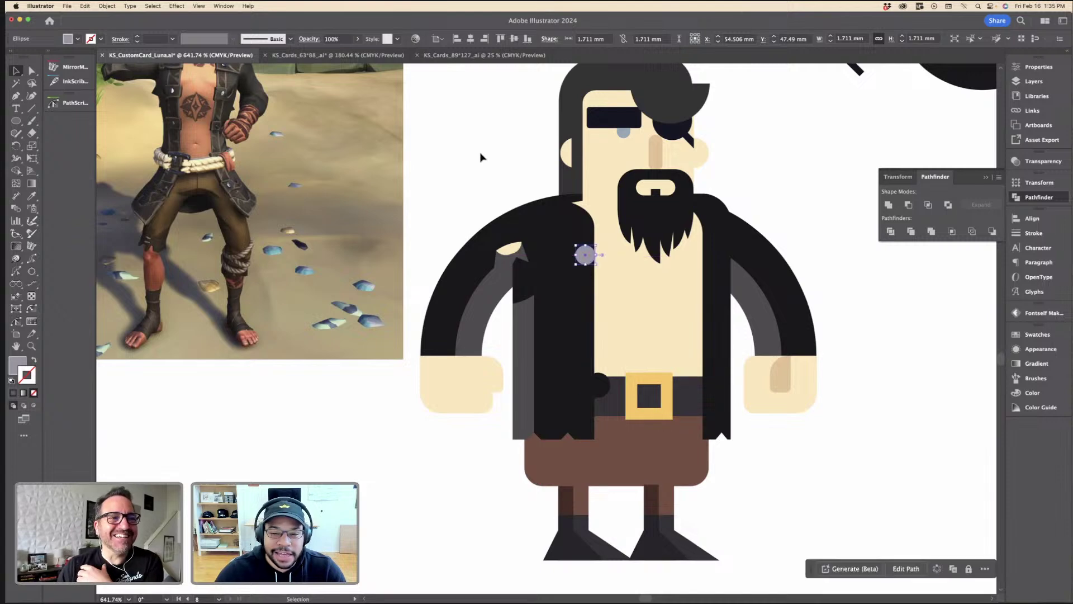
left_click(481, 158)
Step: Draw a rectangle about 3.5 by 2.3 mm over the button and fill it with the coat lining's dark grey
left_click(21, 125)
left_click_drag(23, 127, 55, 119)
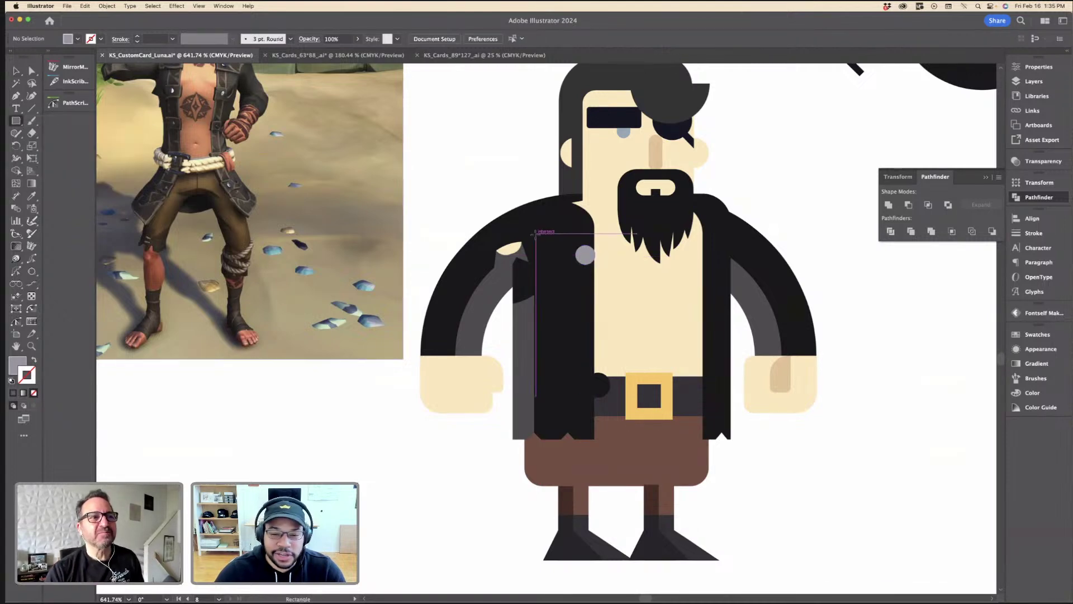
scroll(554, 246, "up", 2)
left_click_drag(571, 242, 628, 277)
key("i")
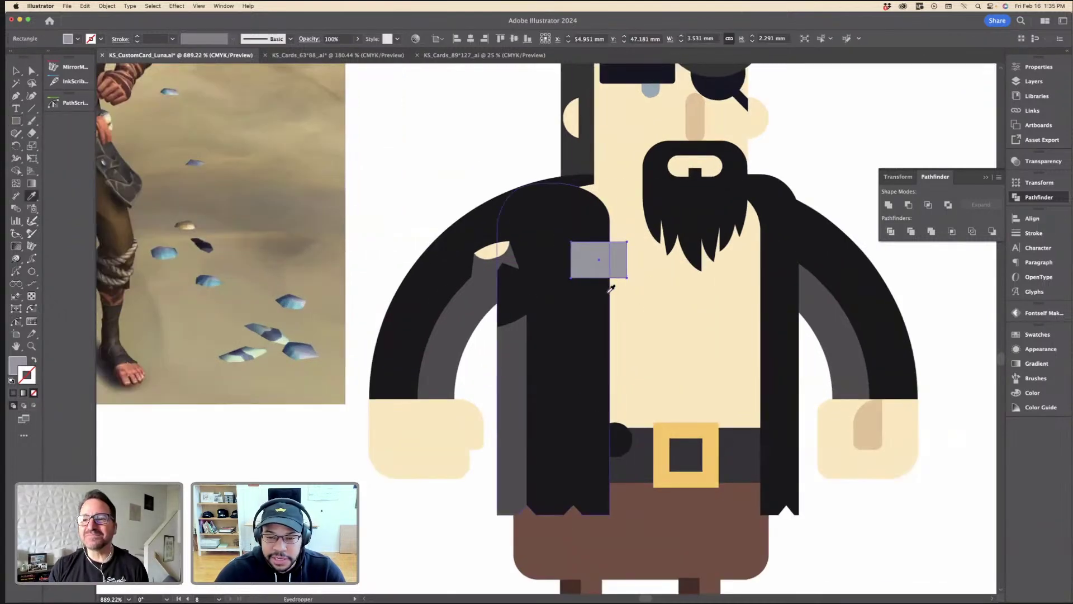
left_click(537, 344)
left_click(519, 344)
key("v")
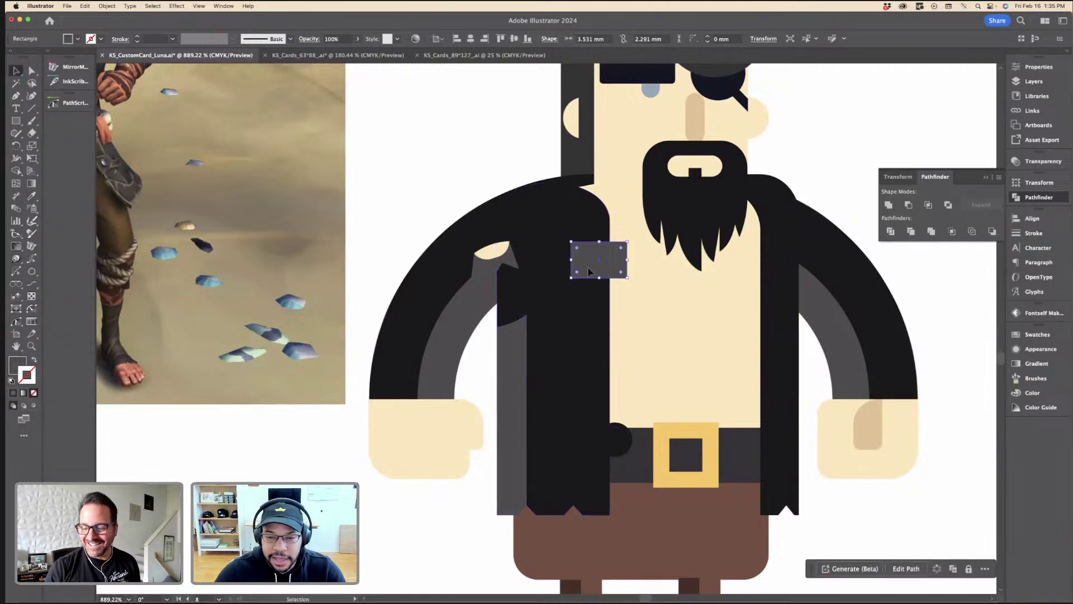
Step: Bring the circular button in front of the dark grey rectangle and center the two shapes on each other
left_click_drag(589, 265, 589, 298)
left_click(593, 264)
key("super+x")
key("super+f")
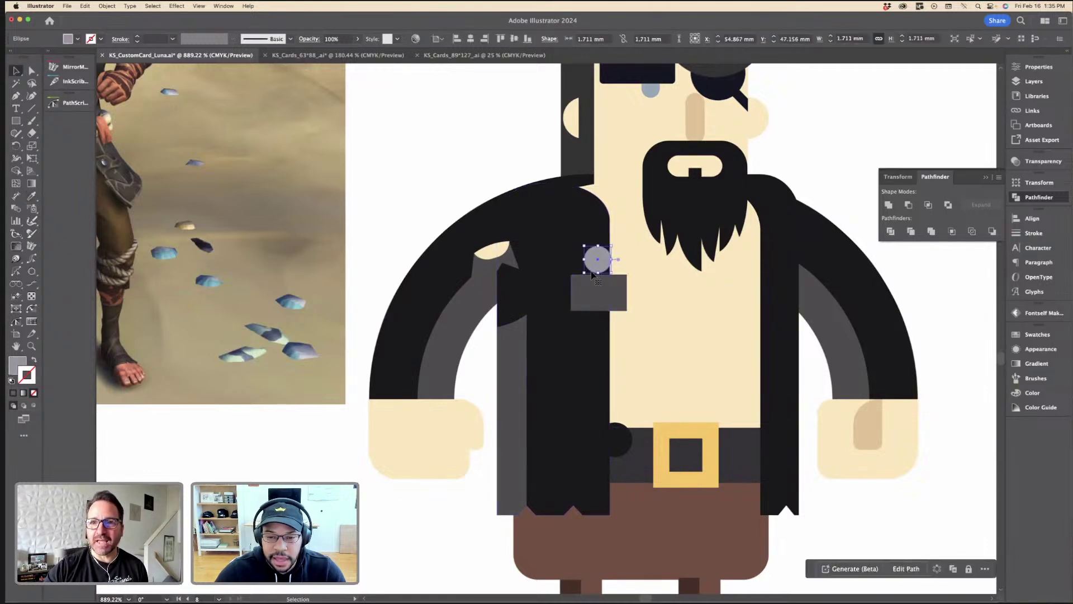
left_click(597, 292)
left_click(596, 258, "shift")
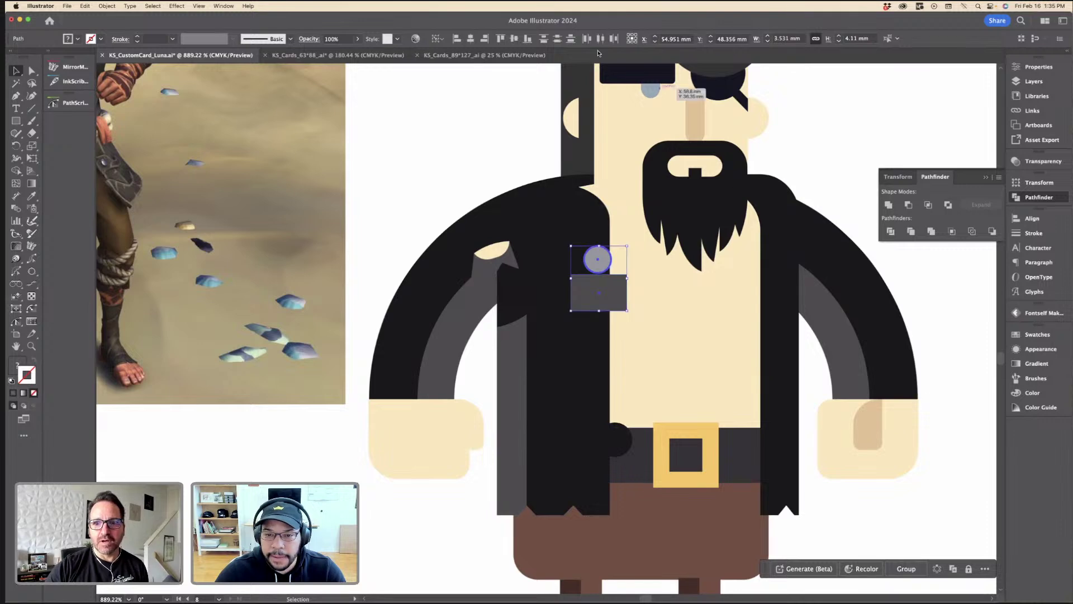
left_click(514, 39)
left_click(503, 139)
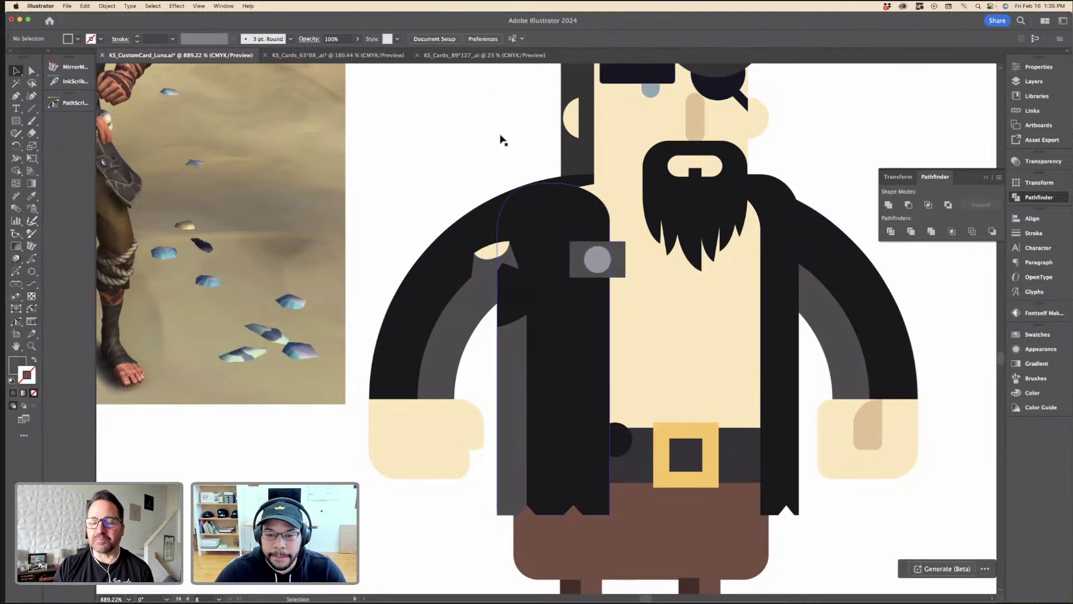
Step: Increase the rectangle's height to about 2.7 mm and keep the button vertically centered on it
left_click(599, 273)
left_click_drag(600, 281, 601, 287)
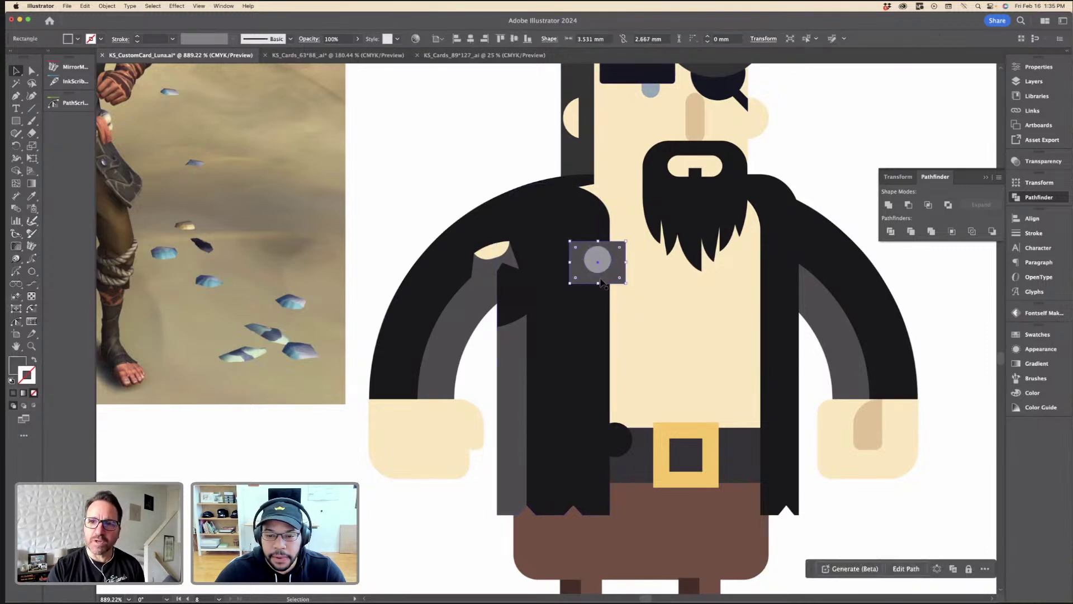
left_click(600, 261, "shift")
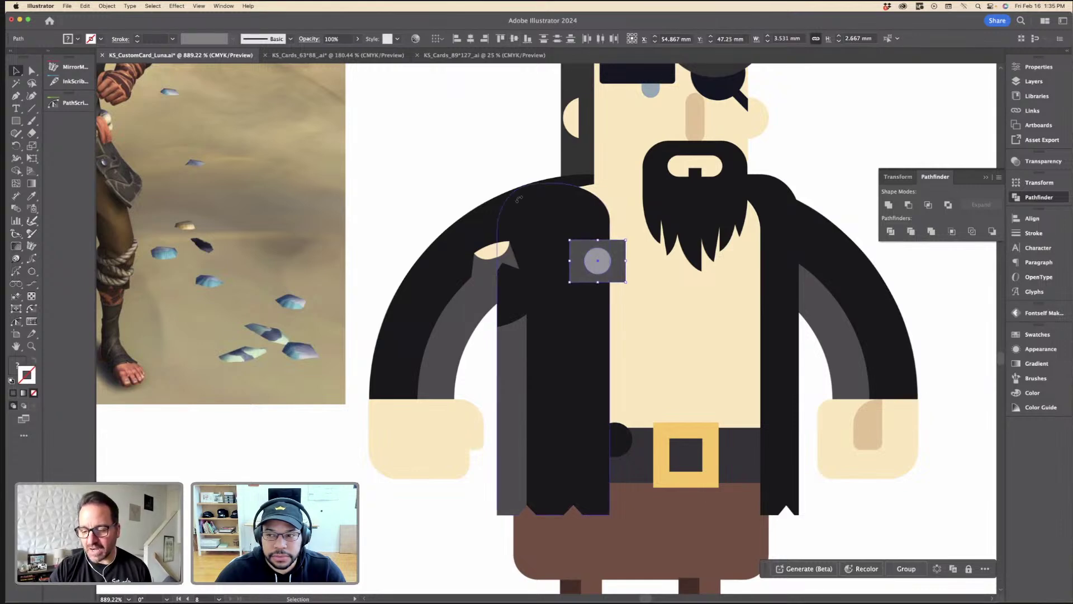
Step: Duplicate the button and its rectangle three times down the coat edge at equal spacing
left_click_drag(618, 266, 619, 324)
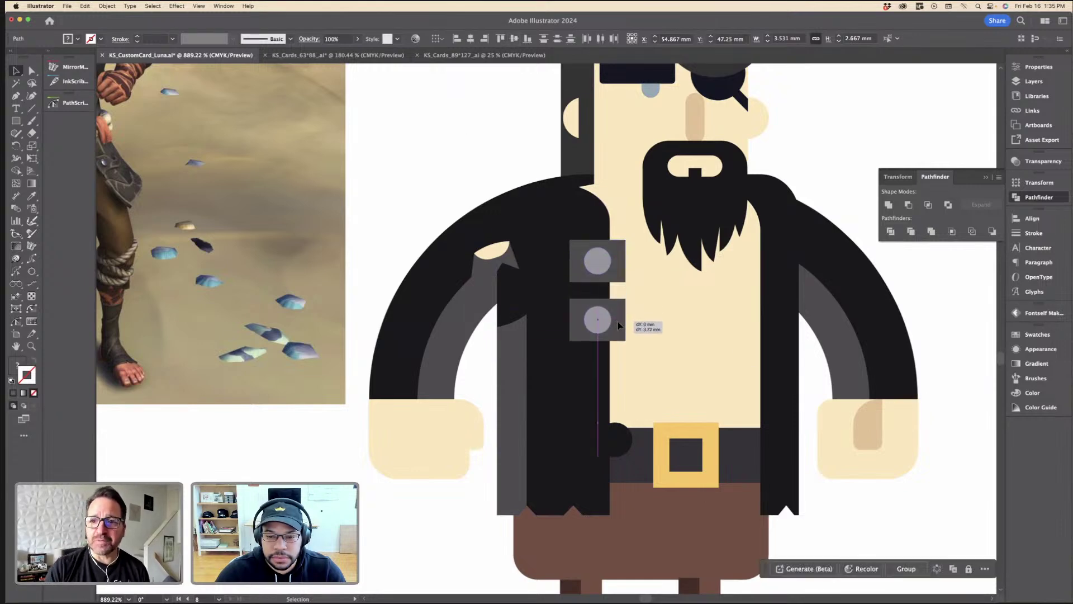
key("super+d")
key("super+d")
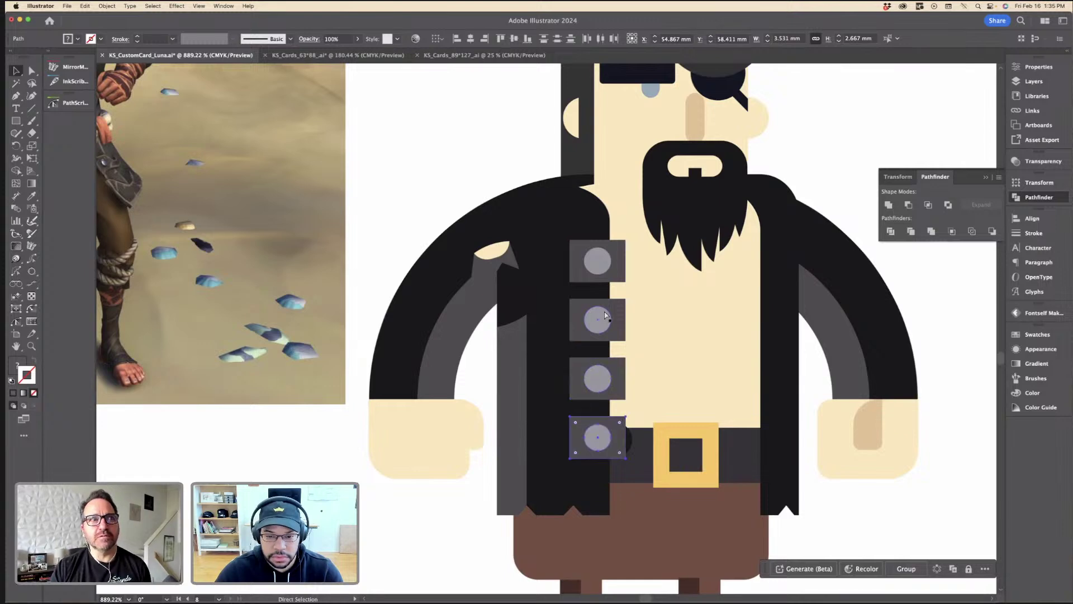
Step: Delete the leftover black circle behind the lowest button beside the belt buckle
left_click(439, 163)
left_click(630, 441)
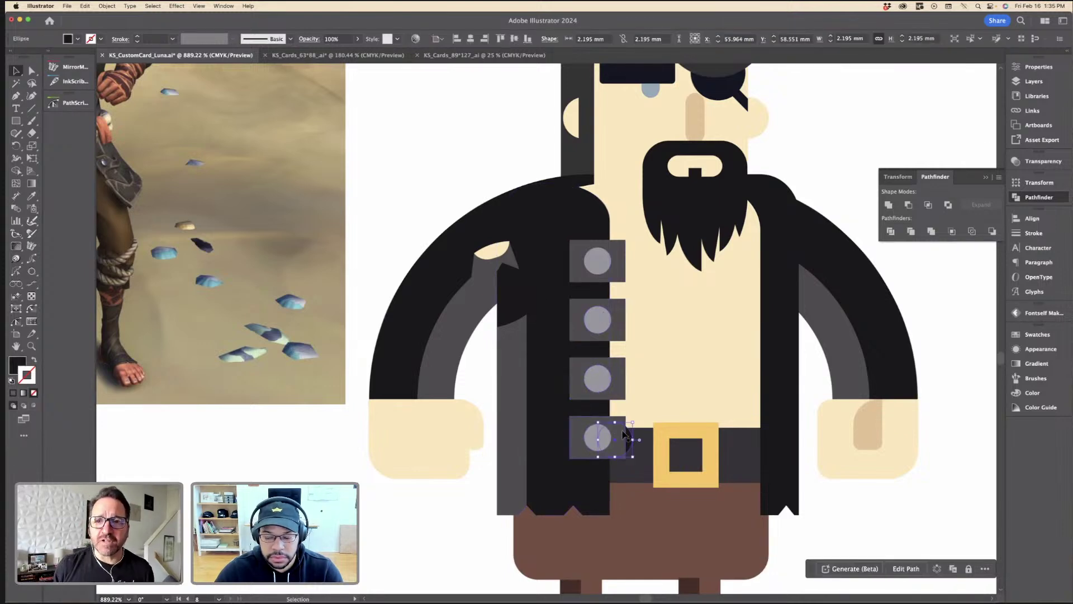
key("super+shift+a")
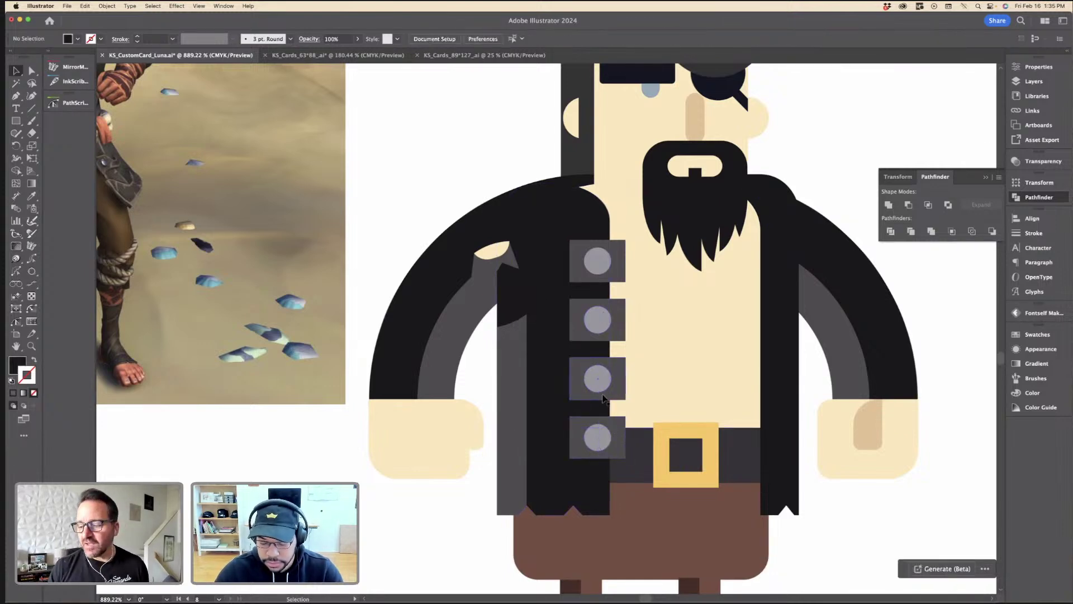
Step: Scale all four buttons with their rectangles together to about 2.9 by 11.2 mm and position them higher on the coat edge
scroll(651, 439, "down", 3)
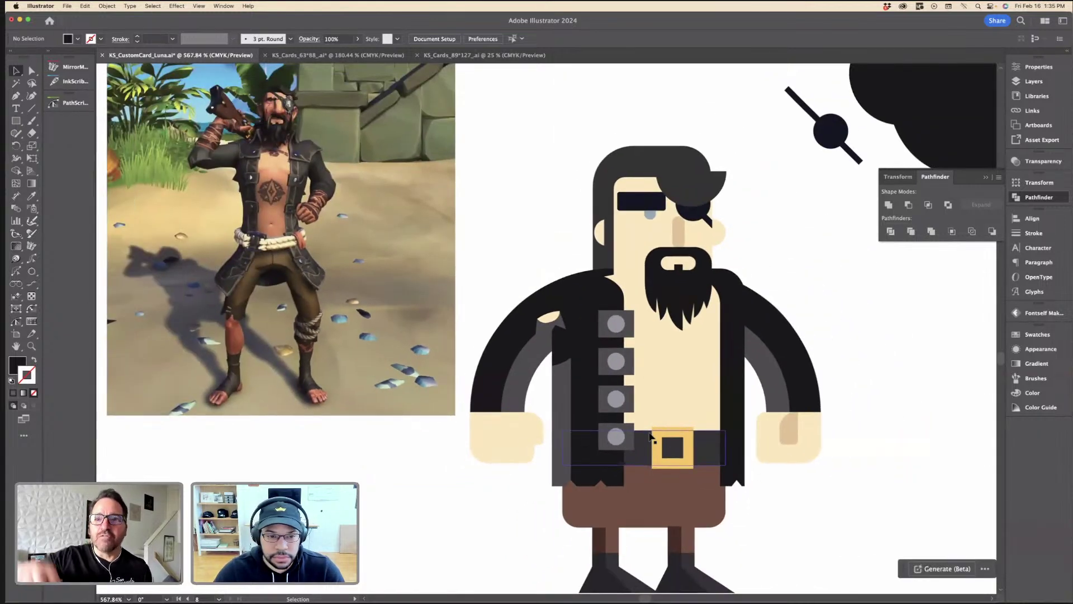
scroll(651, 437, "up", 3)
left_click(616, 435)
left_click(630, 397, "shift")
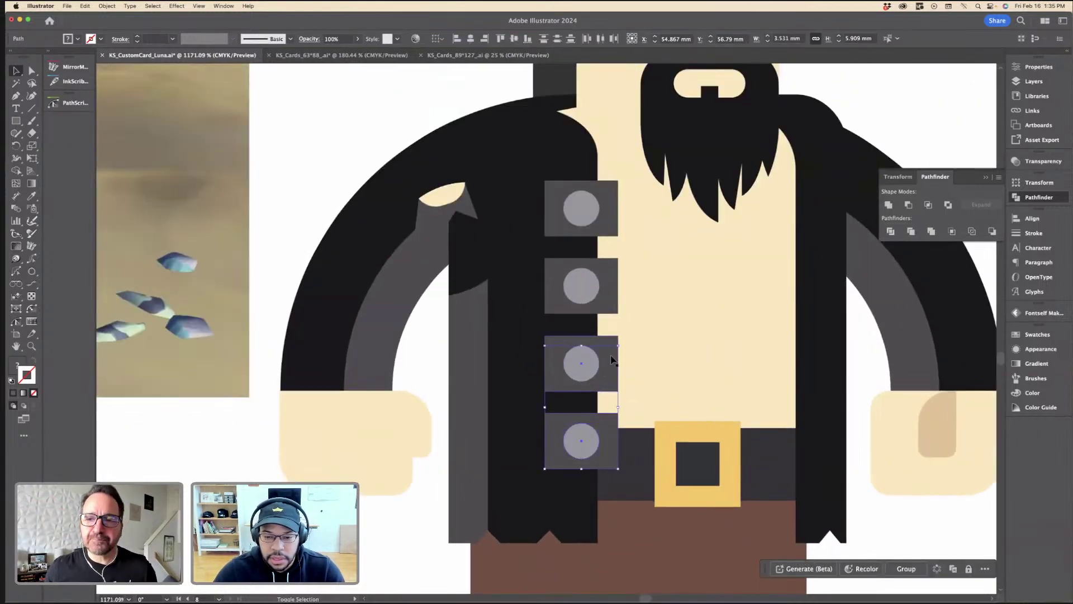
left_click(612, 211, "shift")
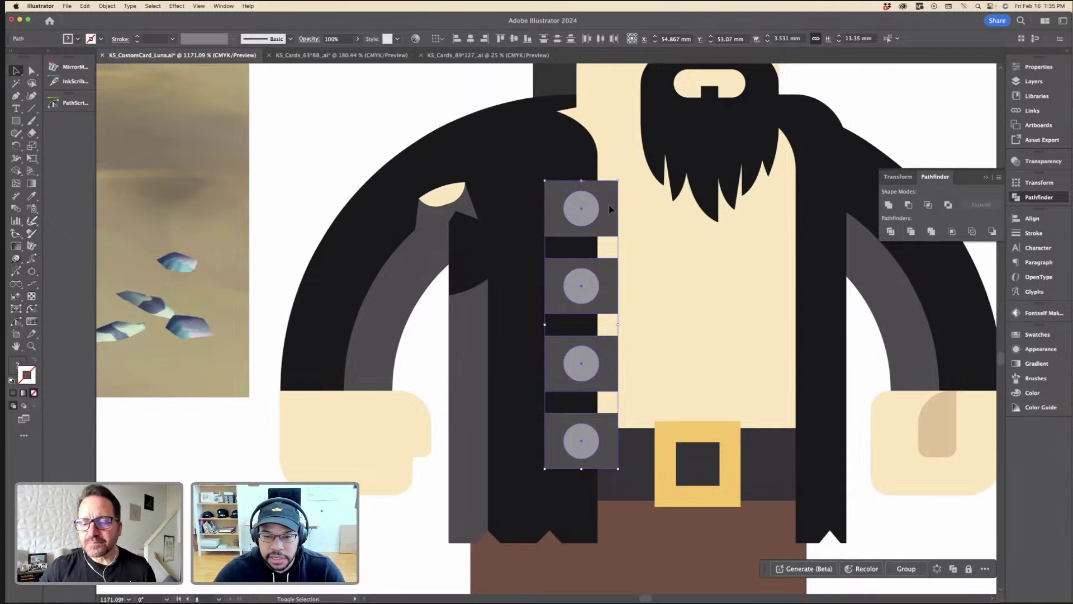
left_click_drag(617, 326, 593, 277)
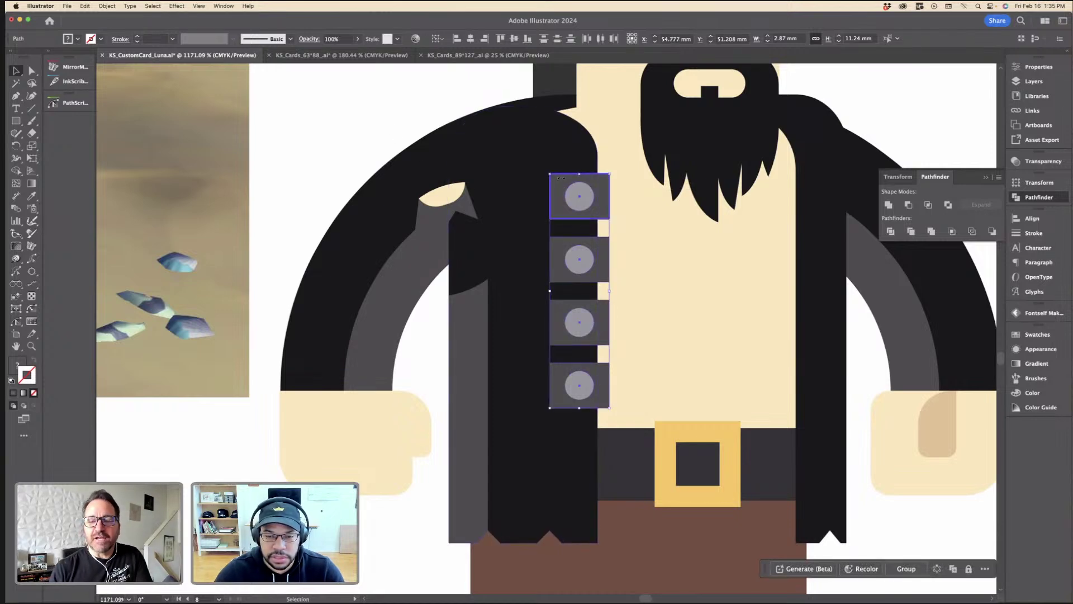
Step: Remove the three lower button copies, keeping only the top button and its rectangle in place
left_click(561, 178)
key("Delete")
left_click(558, 249)
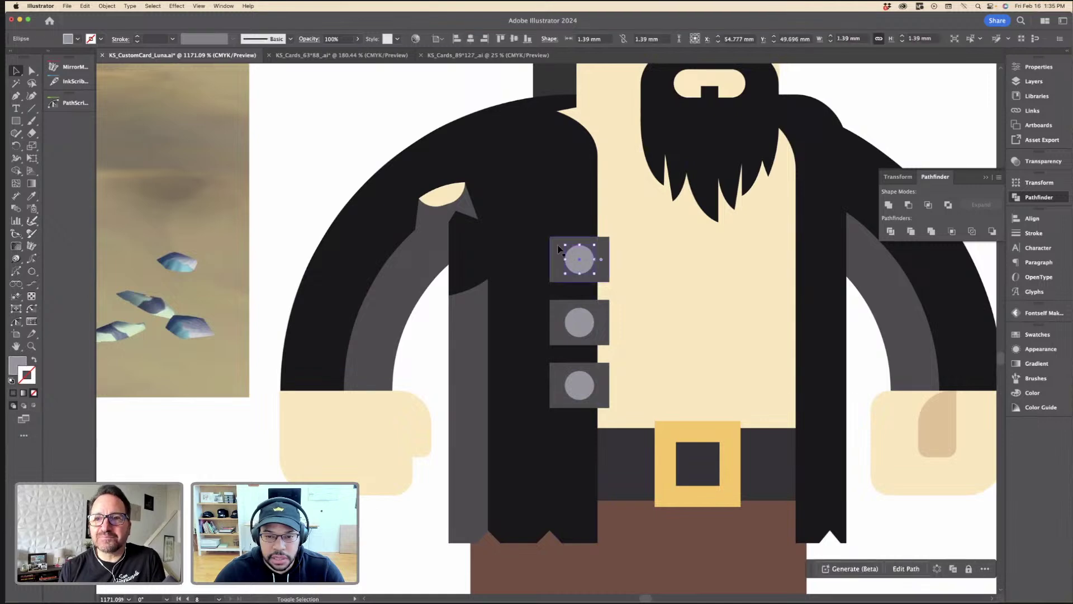
left_click(558, 249, "shift")
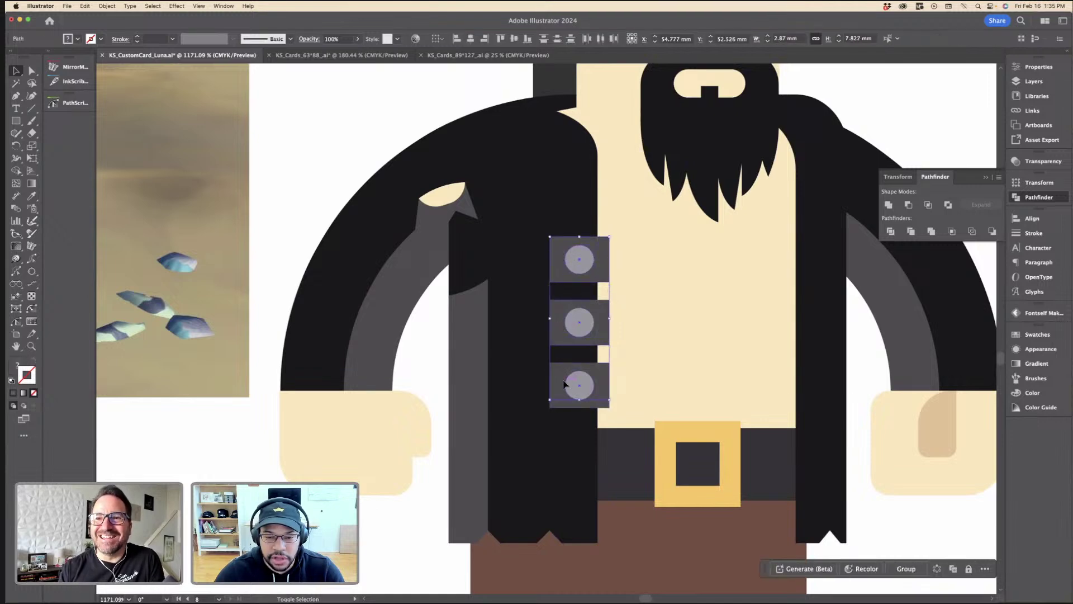
key("Delete")
key("super+f")
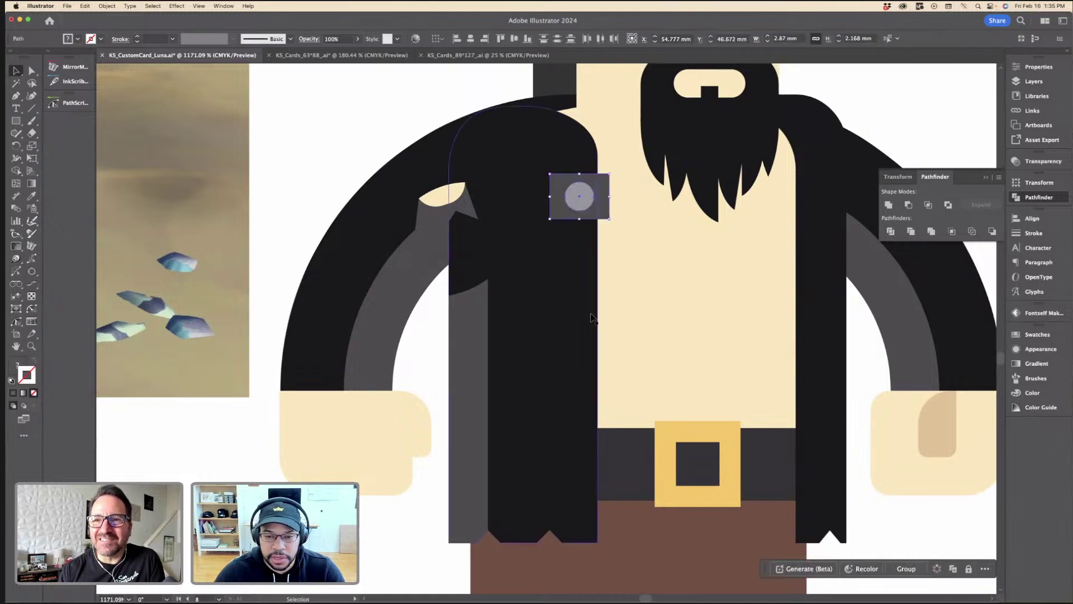
Step: Duplicate the top button and its rectangle three times down the coat edge at about 3.3 mm spacing
left_click_drag(596, 201, 599, 269)
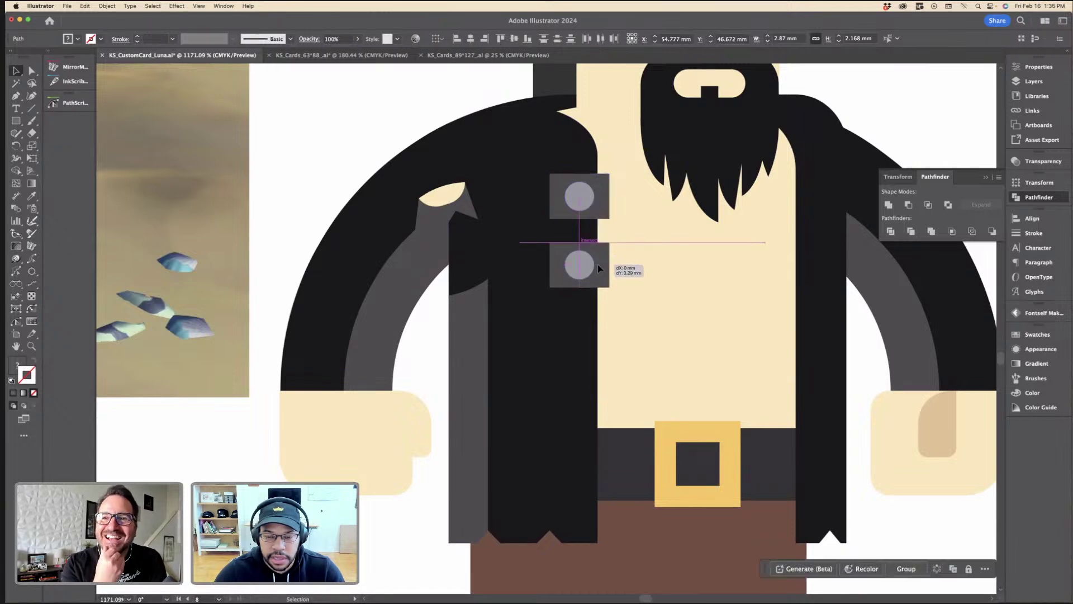
key("super+d")
key("super+d")
key("super+minus")
key("super+minus")
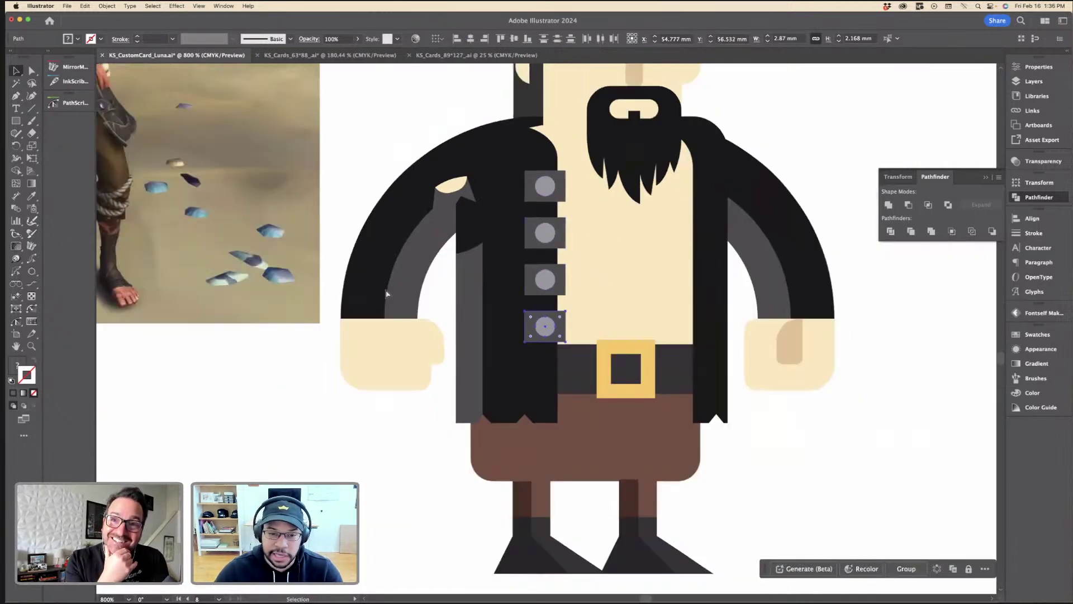
scroll(385, 290, "up", 3)
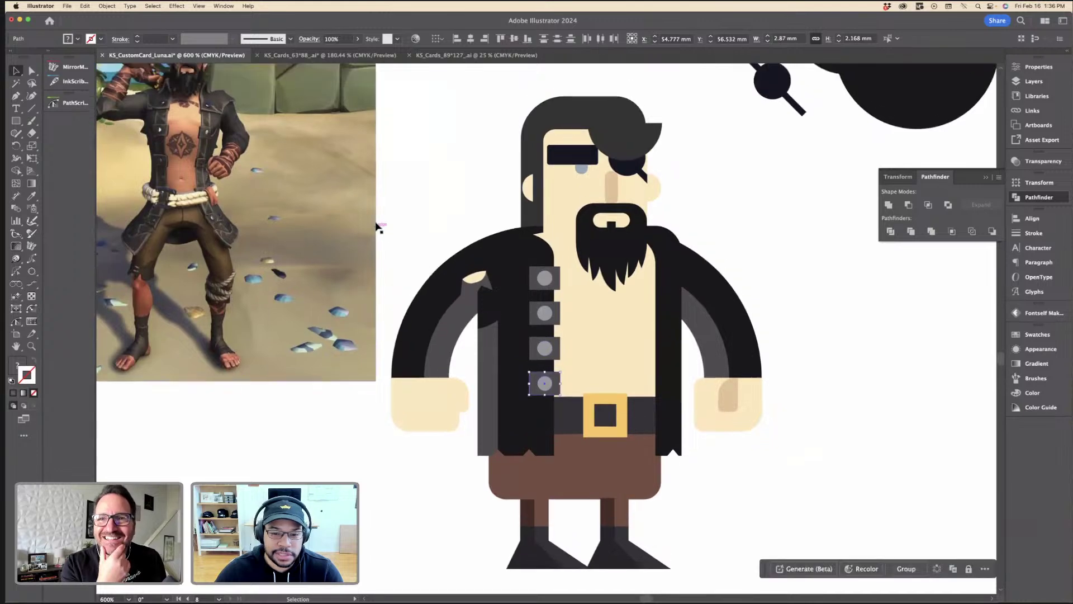
left_click(373, 229)
Step: Reshape the rounded upper front corner of the buttoned coat panel into a sharp, square corner beside the neck
left_click(531, 252)
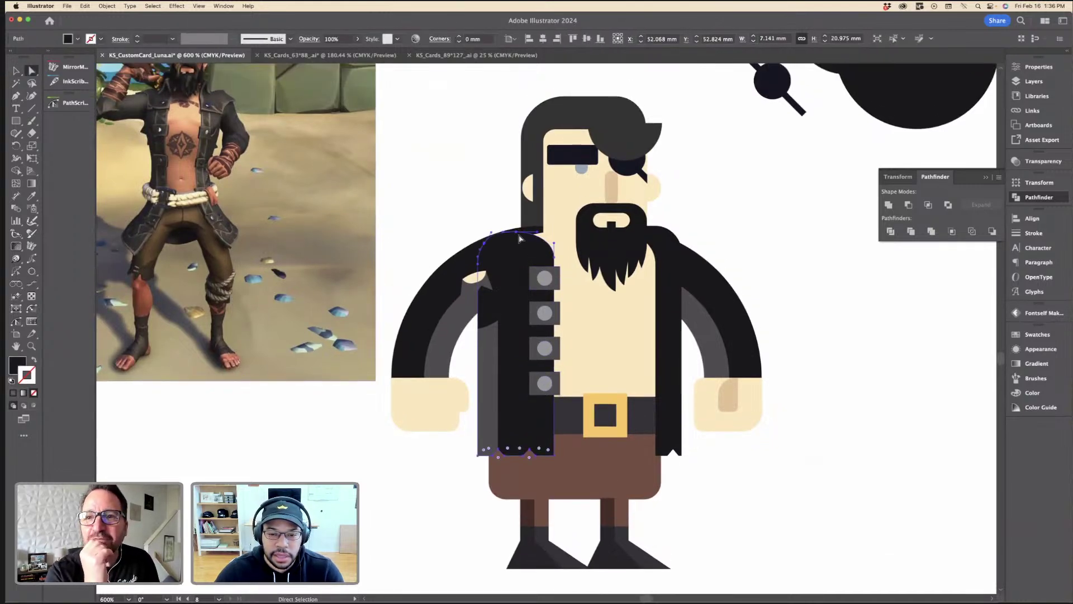
left_click(518, 238)
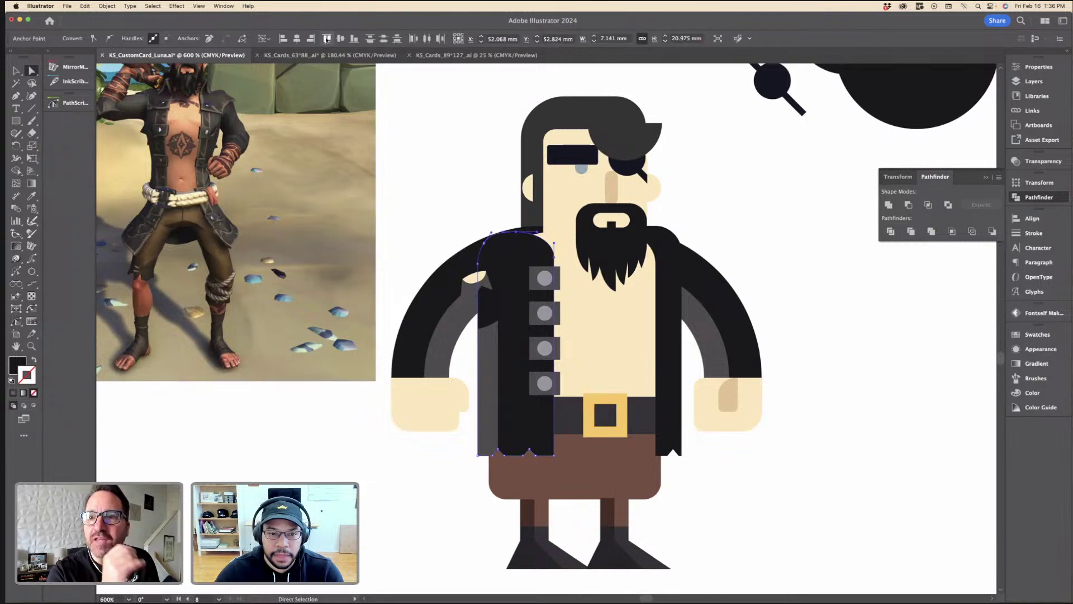
left_click(310, 39)
key("super+equal")
key("super+equal")
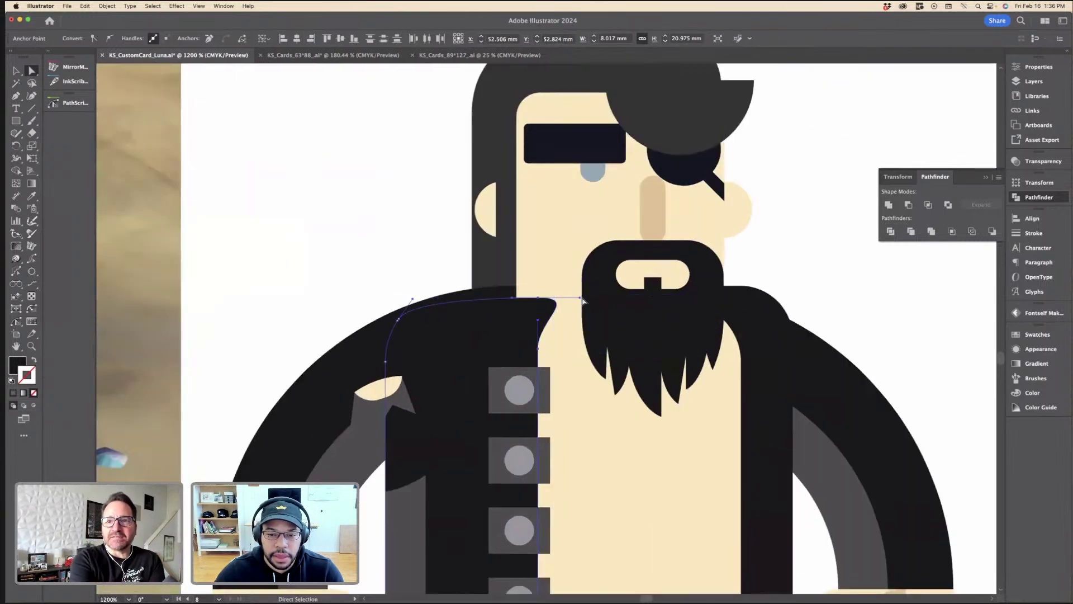
left_click_drag(583, 301, 539, 301)
left_click_drag(539, 301, 538, 298)
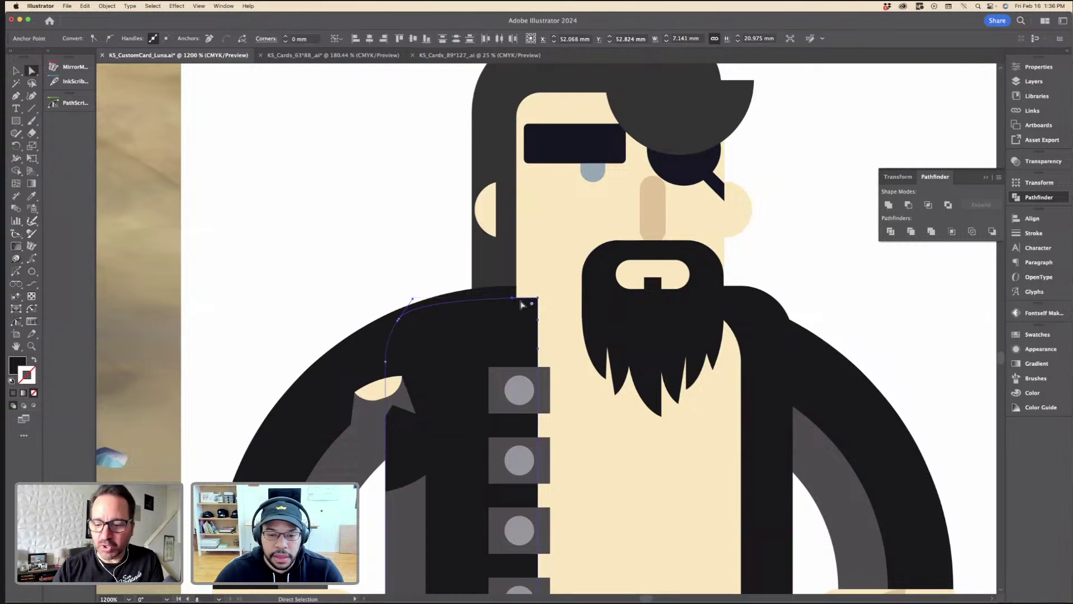
Step: Try raising the coat panel's top edge beside the neck to the shoulder line, and undo the move
left_click(538, 299, "shift")
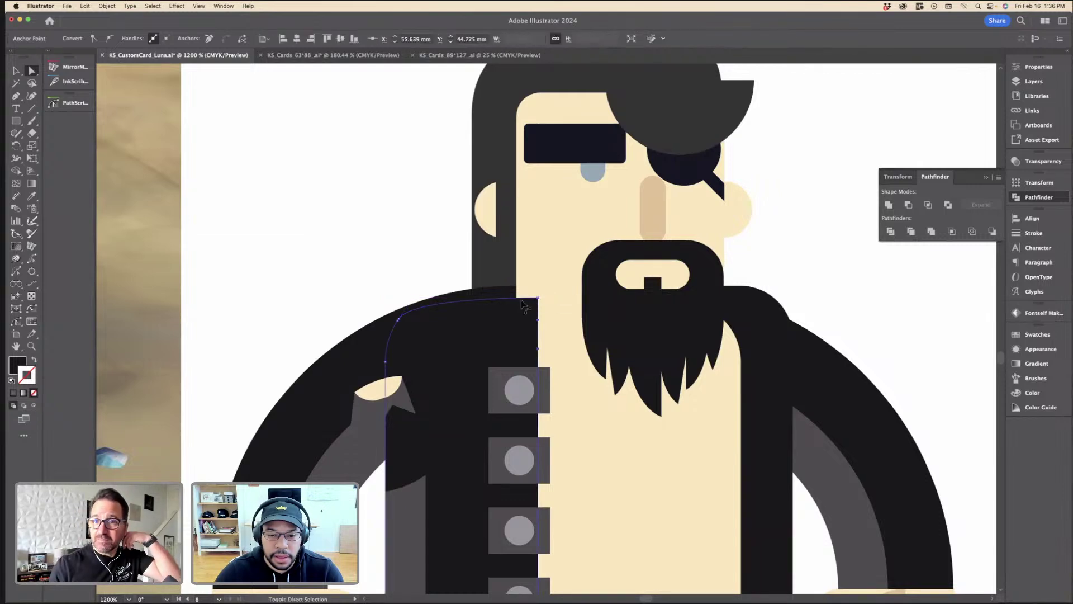
left_click_drag(516, 299, 538, 285)
key("super+z")
left_click(390, 266)
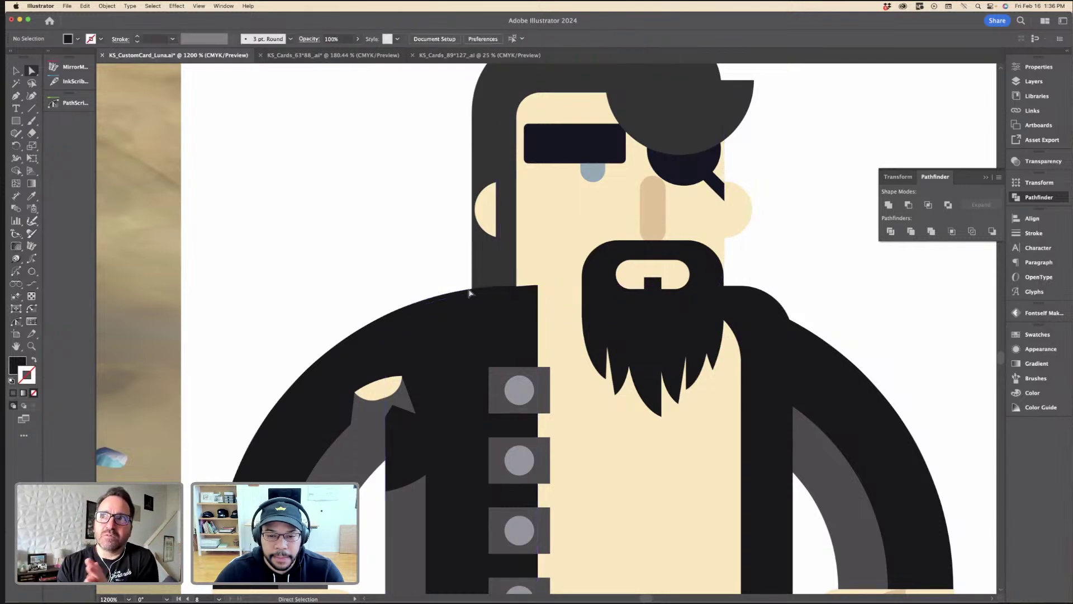
left_click(505, 300)
left_click(398, 269)
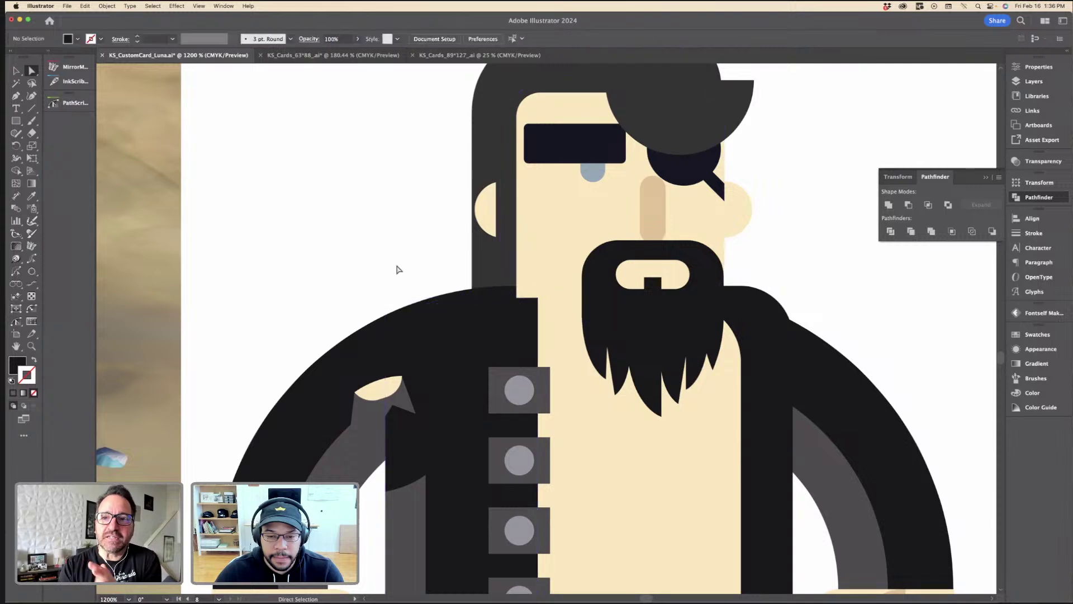
Step: Draw a pointed black collar of about 5 by 4.3 mm with the Pen tool where the buttoned coat panel meets the neck
scroll(511, 302, "down", 6)
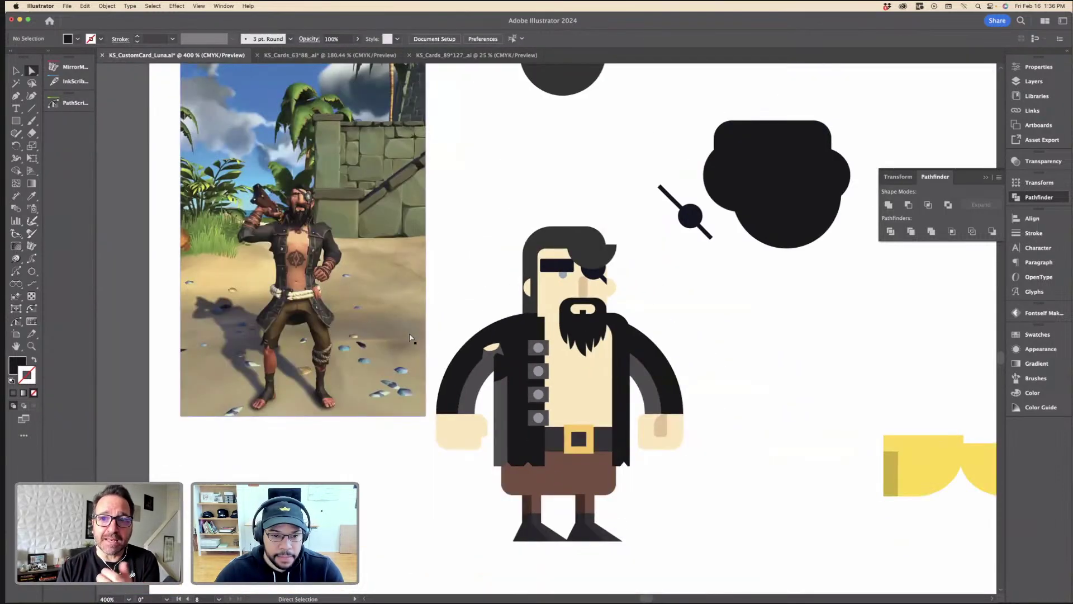
key("super+equal")
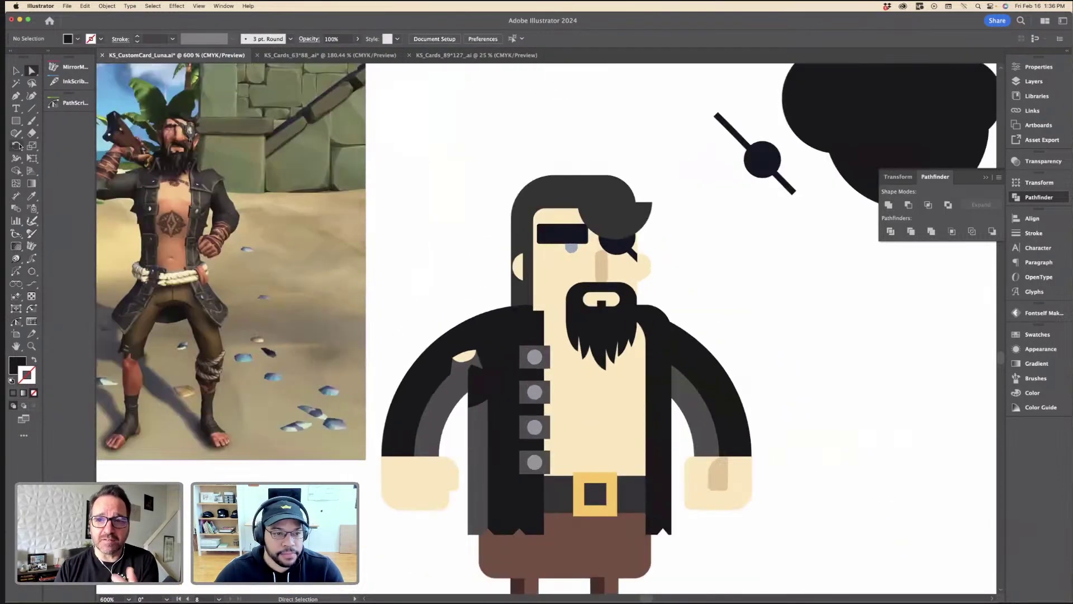
left_click(18, 97)
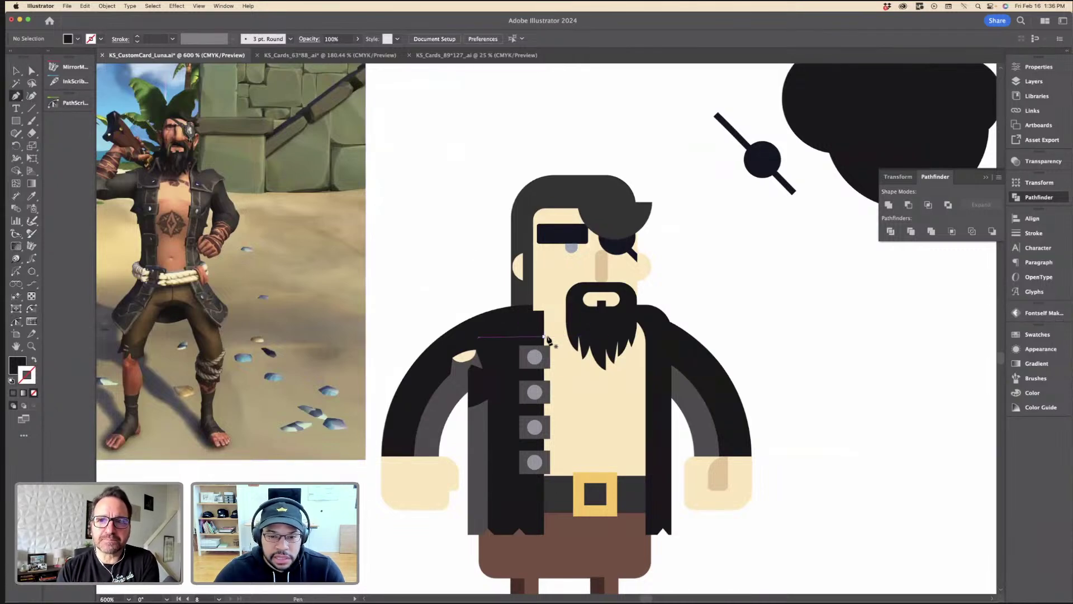
left_click(544, 336)
left_click_drag(550, 313, 508, 294)
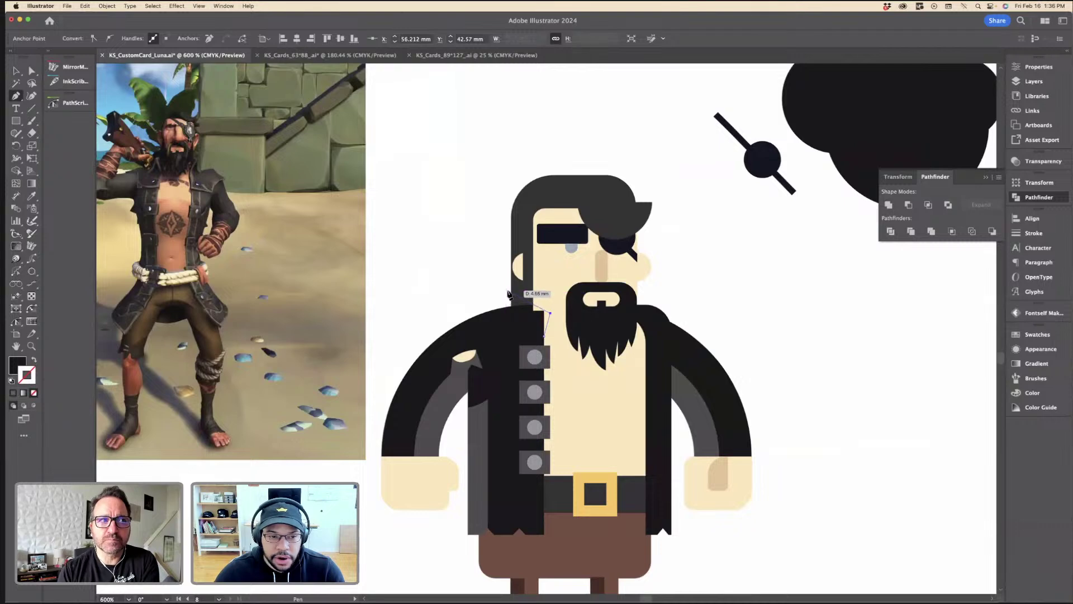
left_click(507, 291)
left_click(497, 316)
left_click(523, 313)
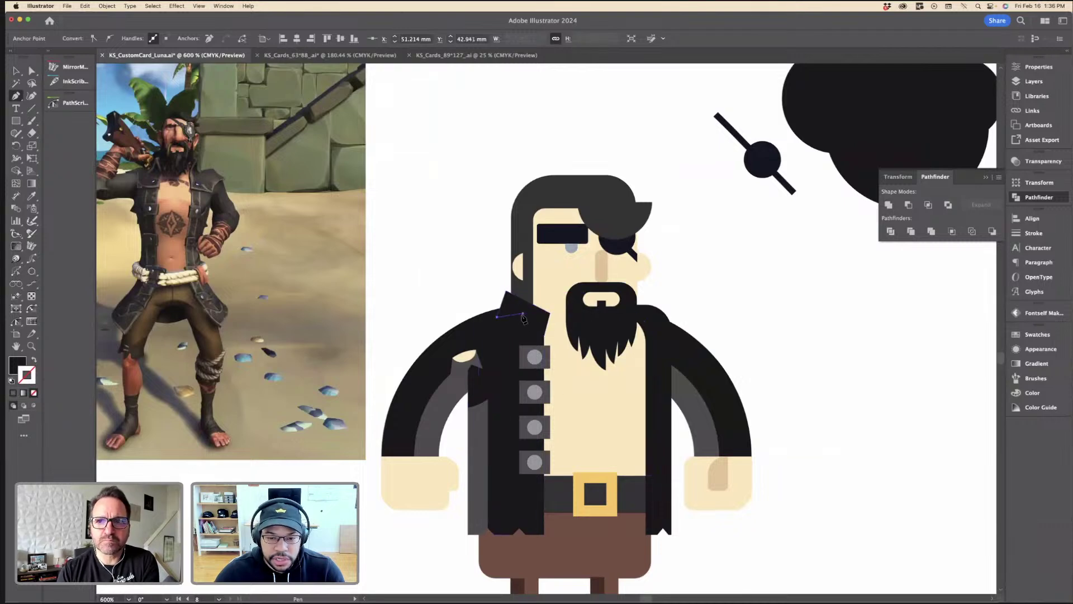
left_click(542, 337)
key("v")
left_click(461, 266)
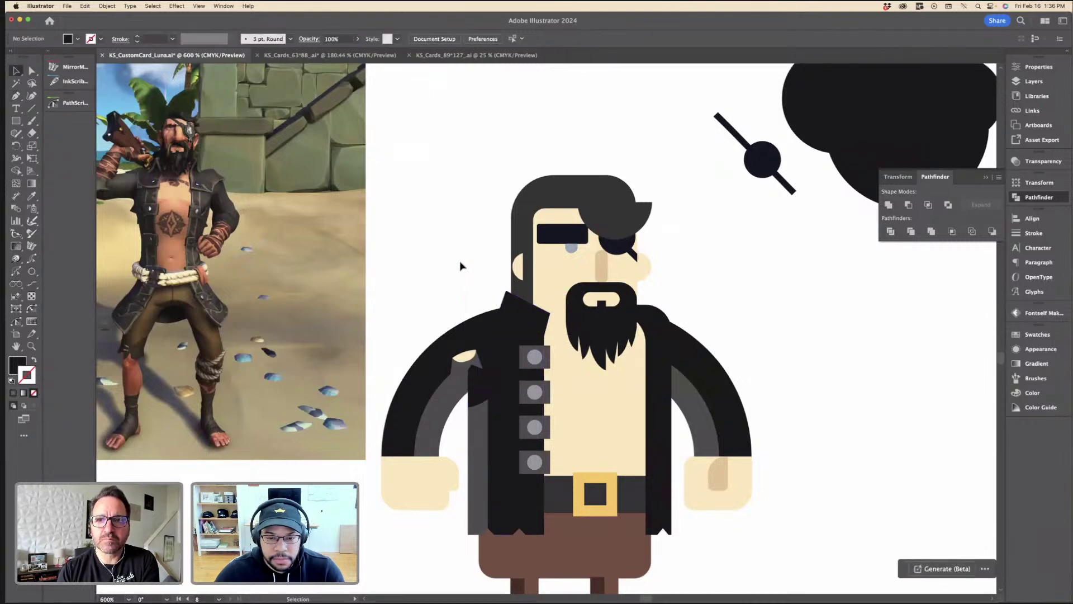
Step: Move the collar's upper outer point slightly higher to sharpen its tip
key("super+equal")
key("super+equal")
left_click(528, 306)
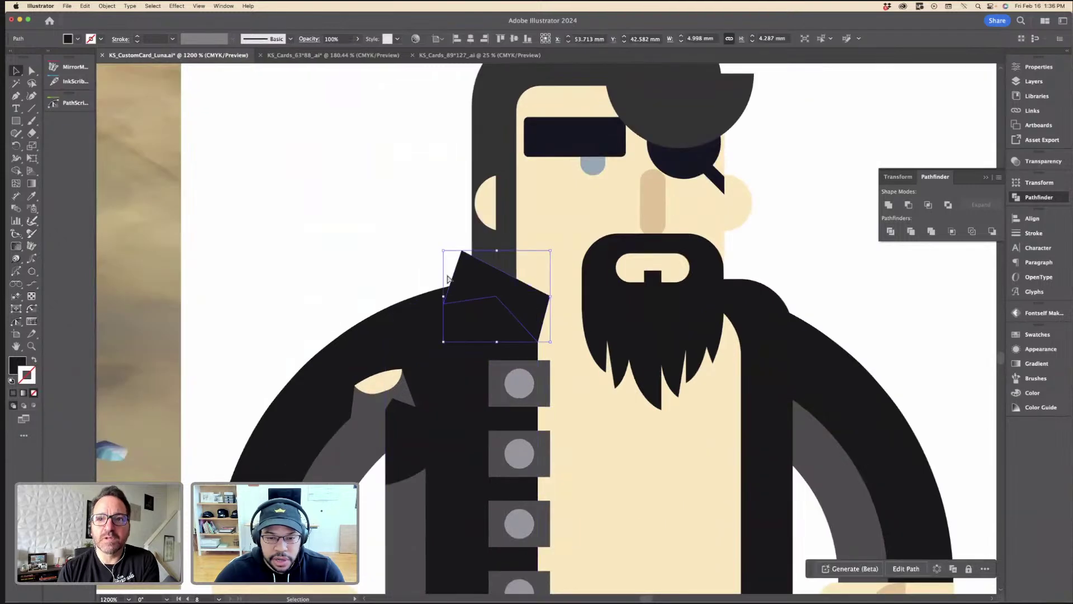
key("a")
left_click(461, 251)
left_click_drag(461, 251, 462, 244)
left_click(446, 231)
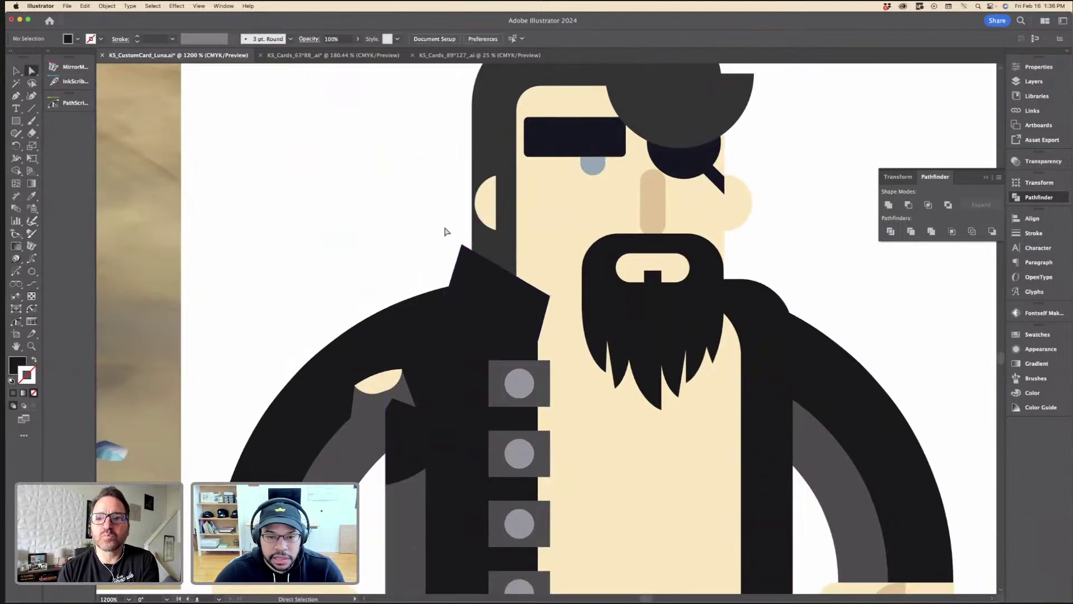
Step: Shift the back edge of the large hair shape inward, narrowing the shape to about 11.1 mm
key("super+minus")
key("v")
left_click(516, 266)
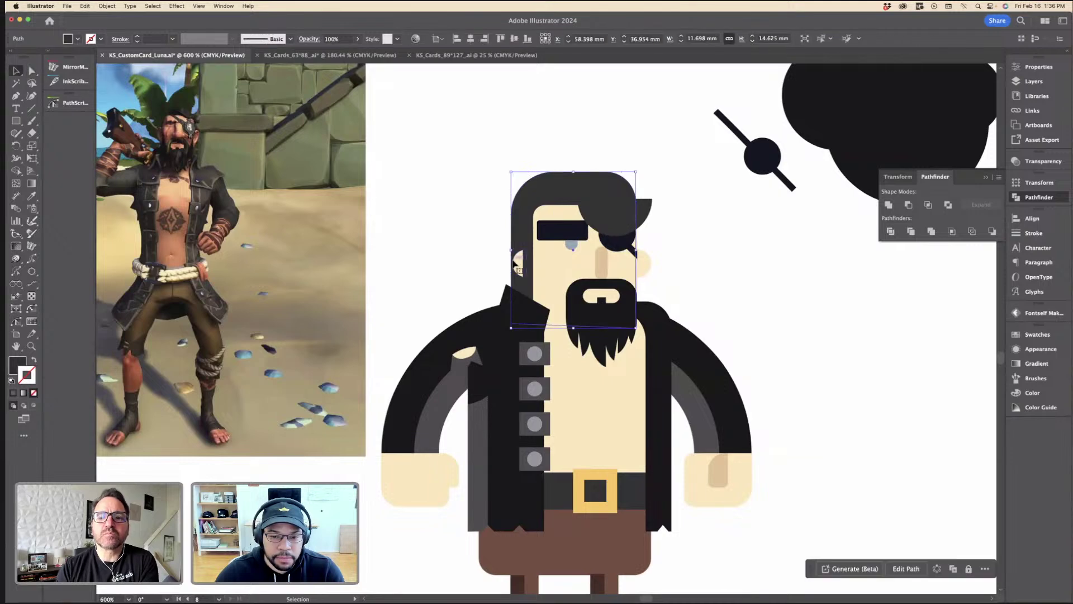
key("a")
left_click(510, 215)
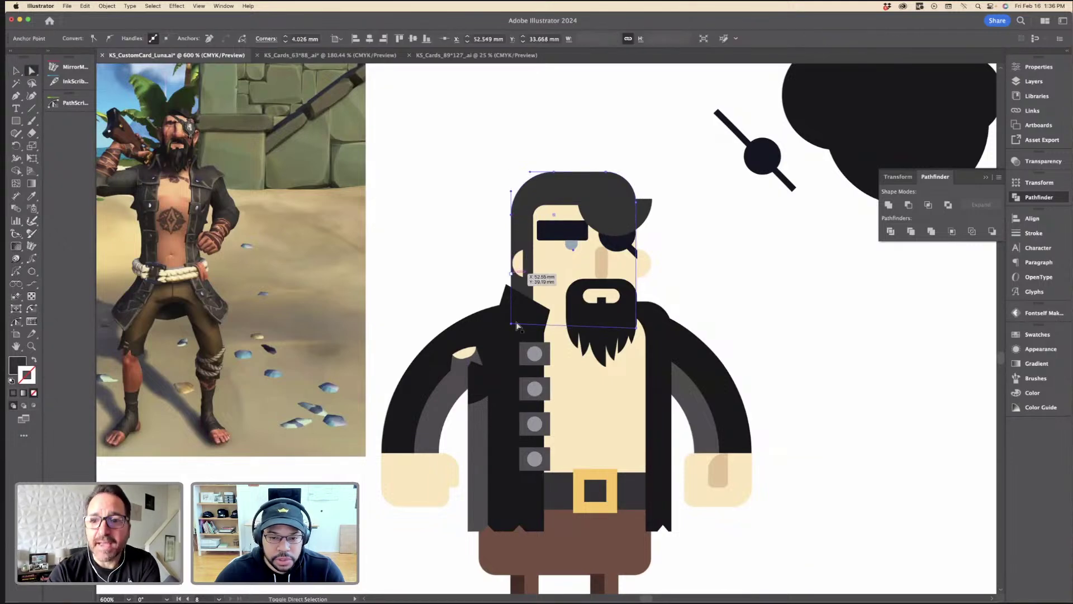
left_click_drag(511, 326, 506, 323)
left_click(474, 225)
key("super+z")
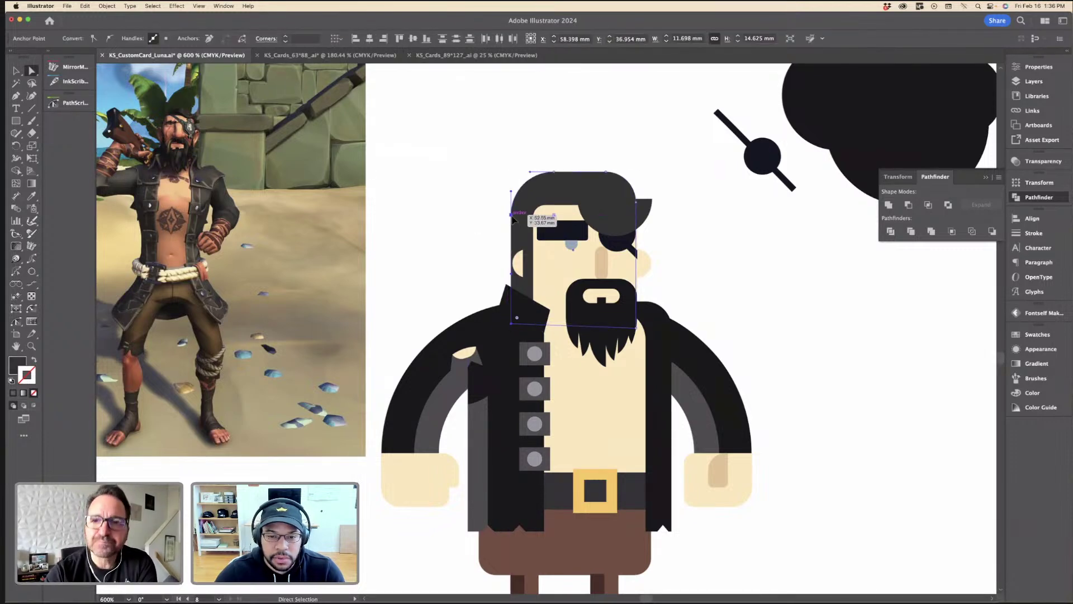
left_click_drag(513, 219, 517, 219)
left_click(501, 216)
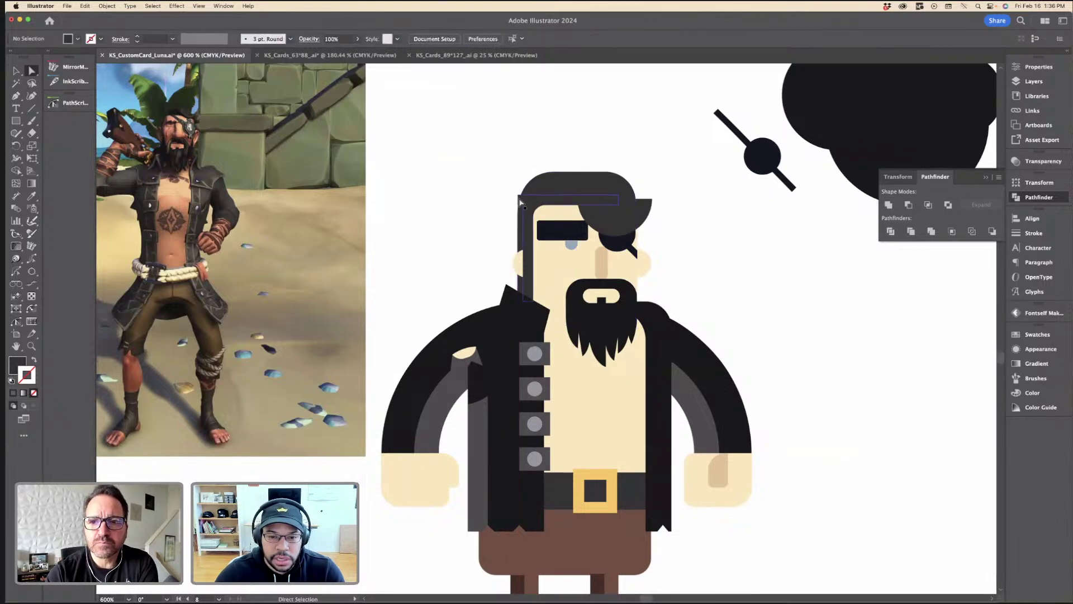
Step: Remove the protruding anchor at the upper back corner of the inner hair strip, narrowing the strip to about 9 mm
left_click(520, 201)
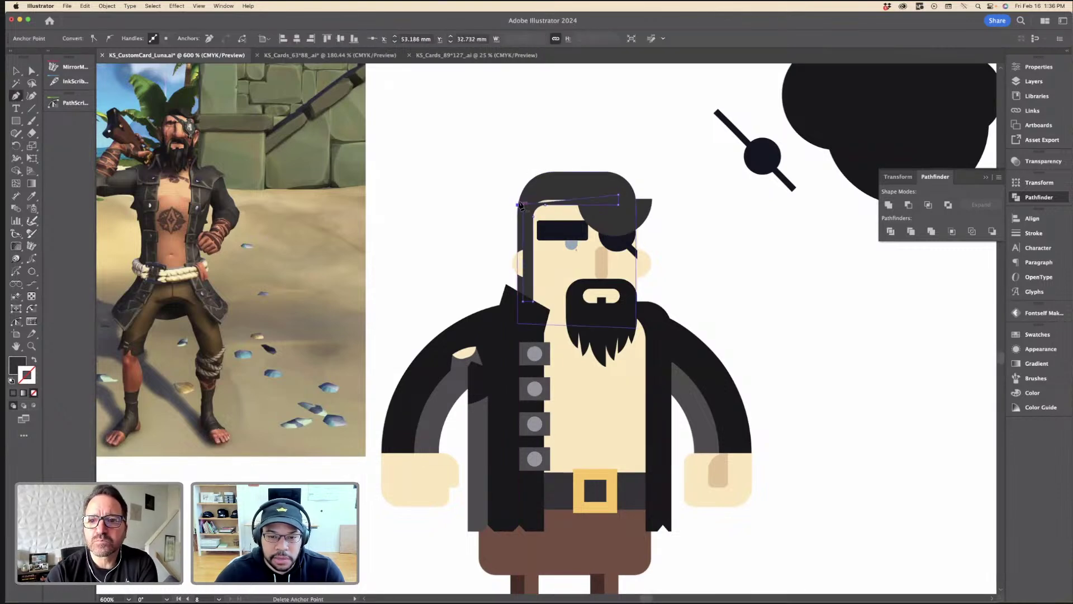
key("a")
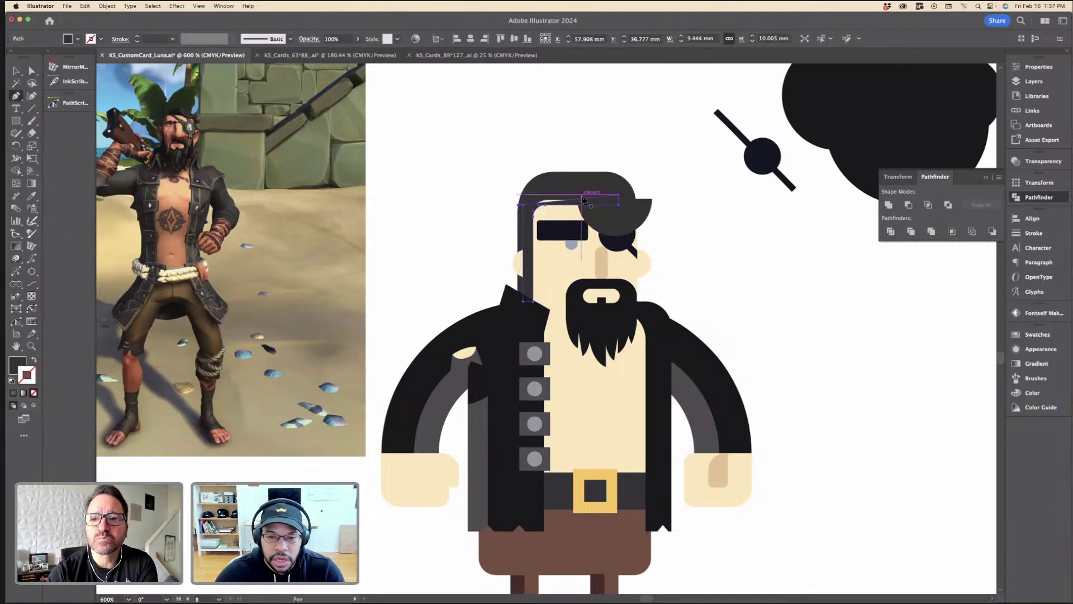
left_click_drag(582, 200, 526, 195)
left_click(524, 206, "shift")
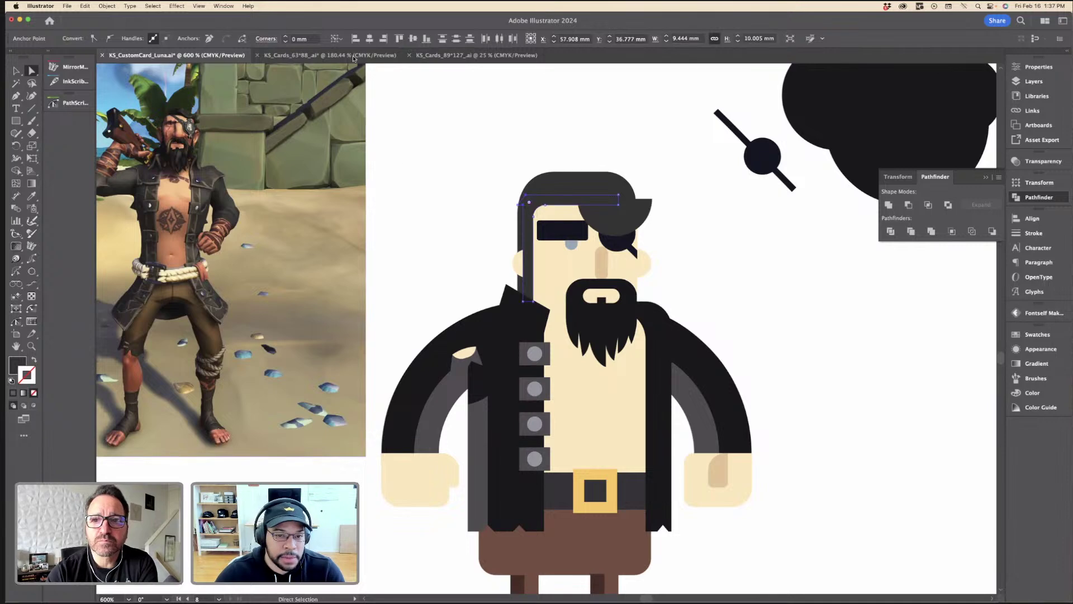
key("ctrl+z")
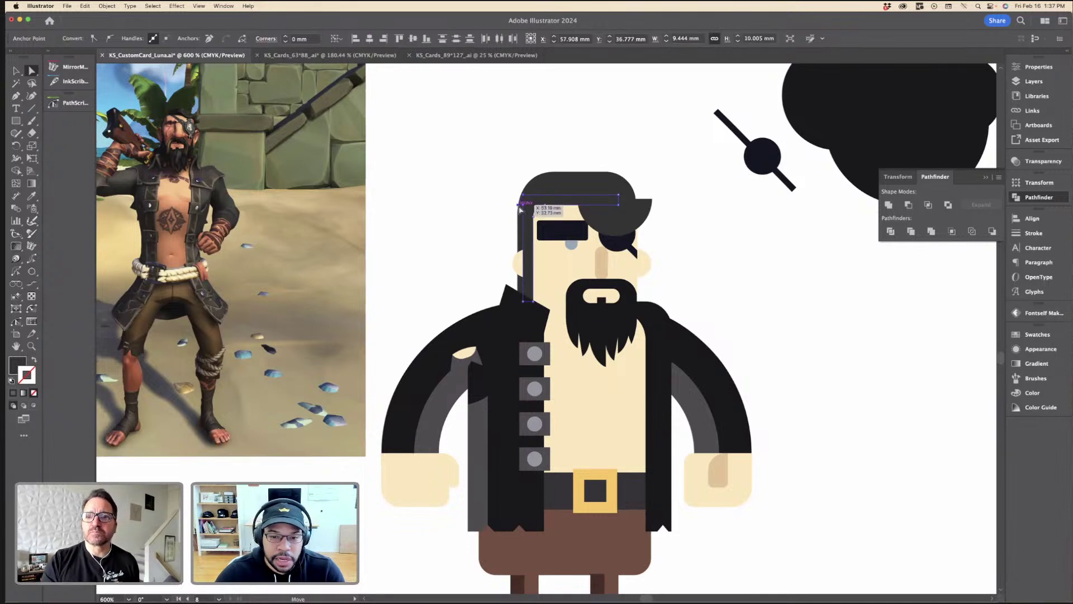
key("p")
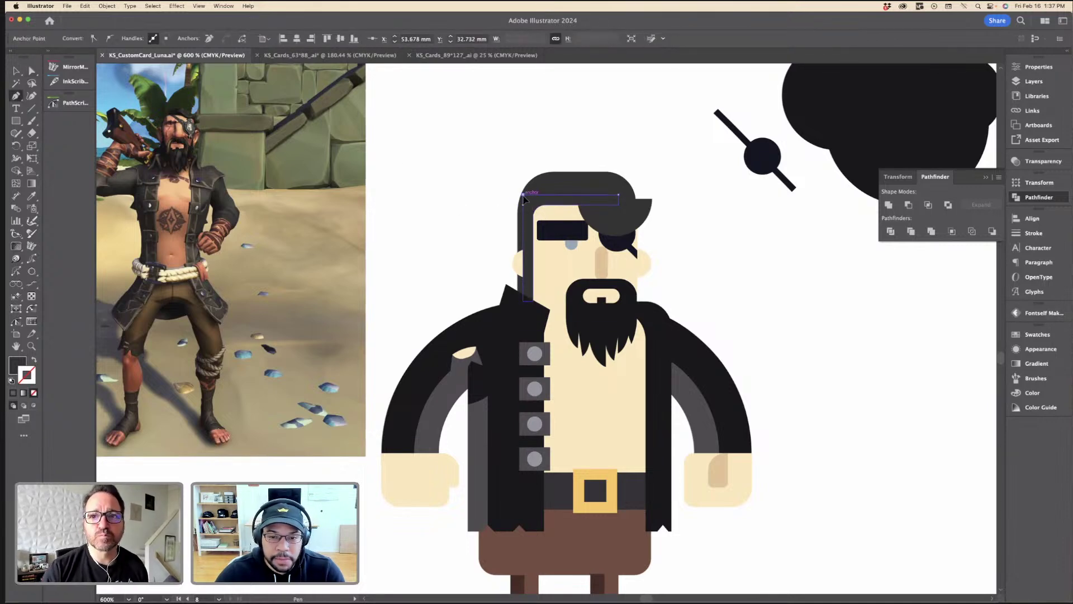
key("a")
Step: Smooth the rounded upper back corner of the large hair shape by moving its side anchor lower
left_click(530, 193)
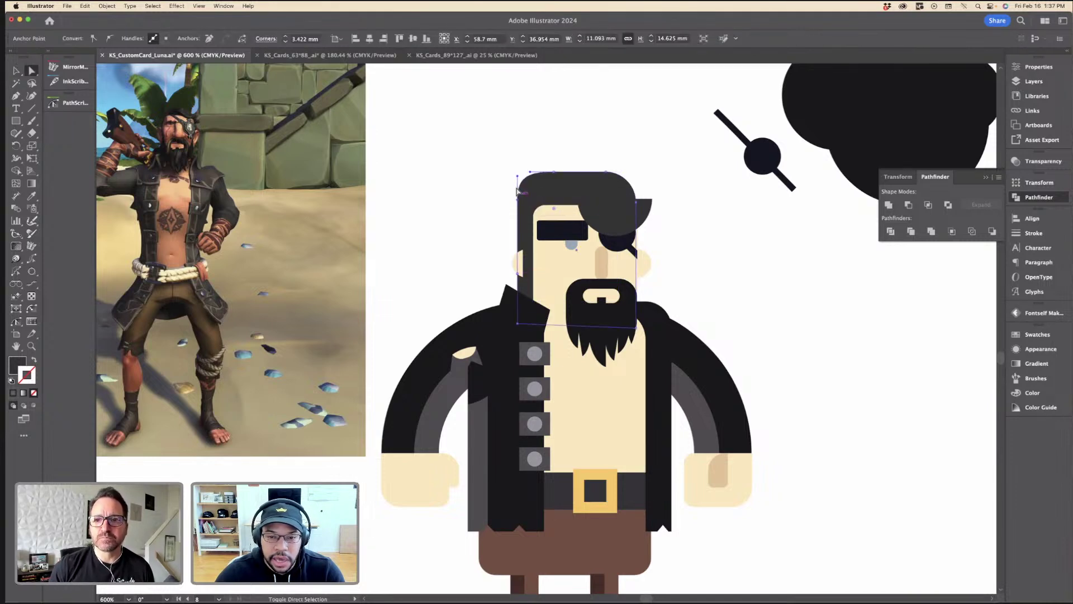
left_click(518, 176)
left_click(503, 186)
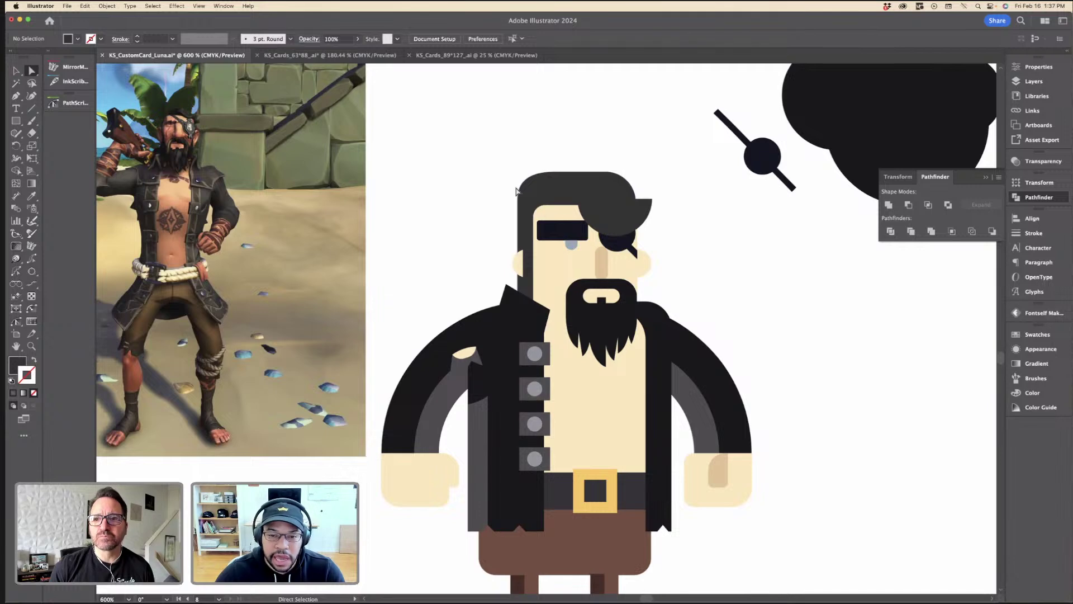
left_click(516, 191)
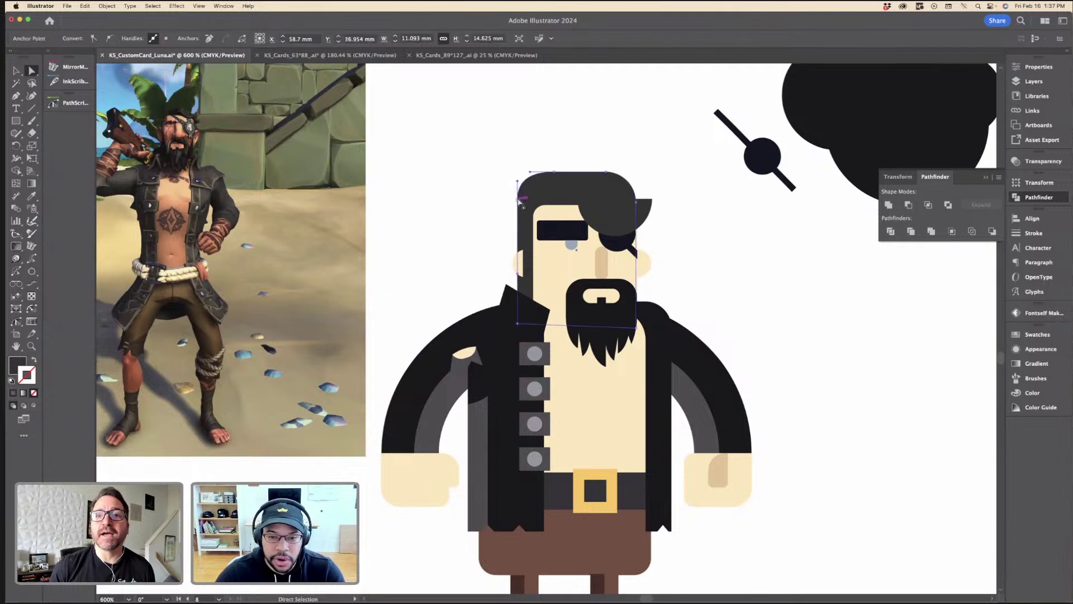
left_click(518, 324)
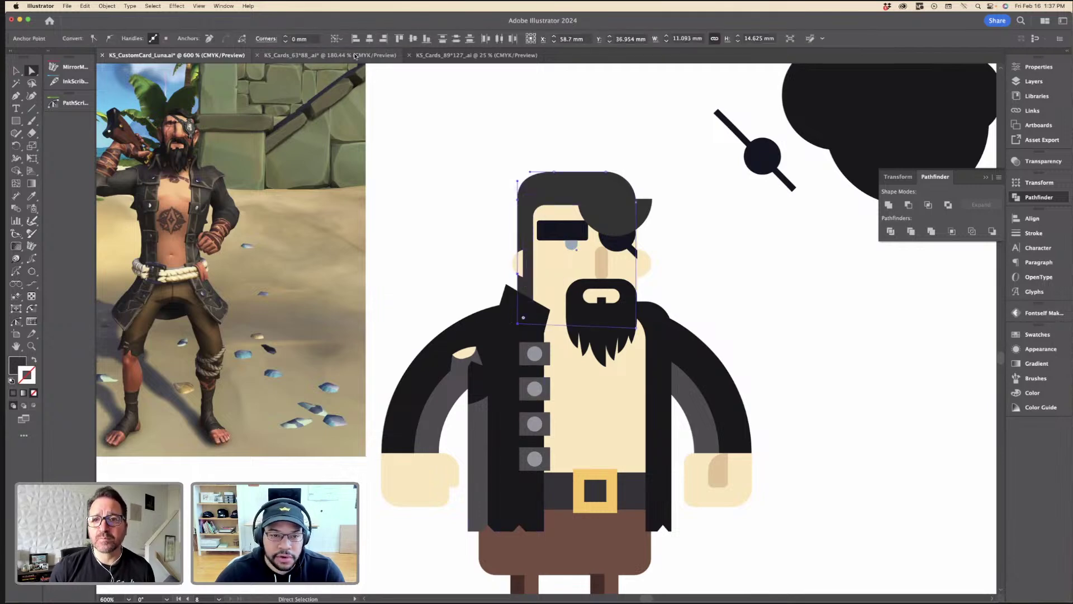
left_click(516, 184)
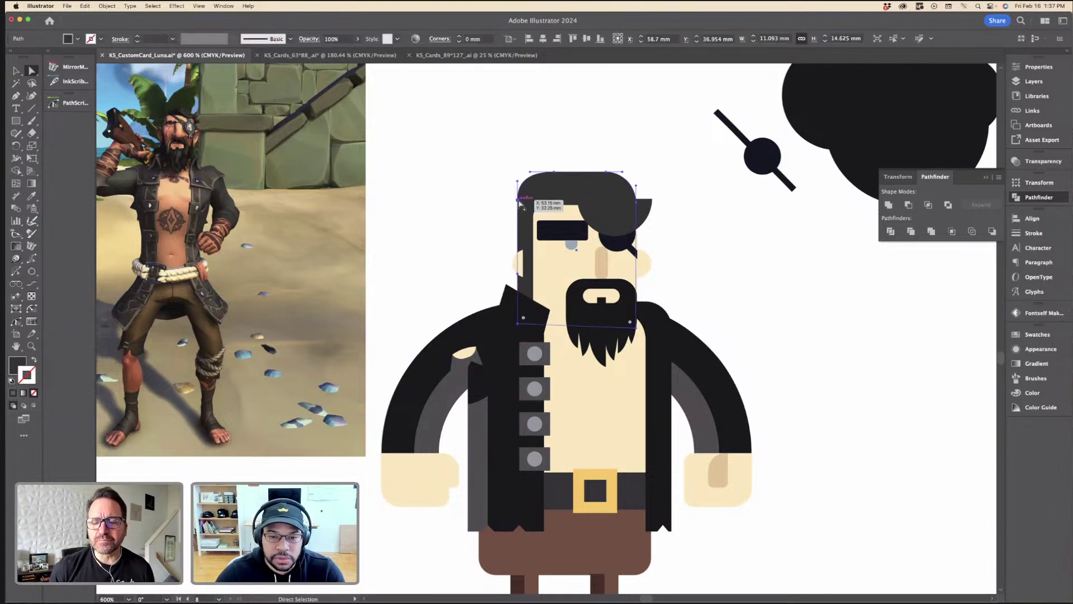
left_click_drag(519, 203, 519, 208)
left_click(503, 186)
Step: Lower the top edge of the large hair shape slightly to flatten the pirate's hair
left_click(578, 197)
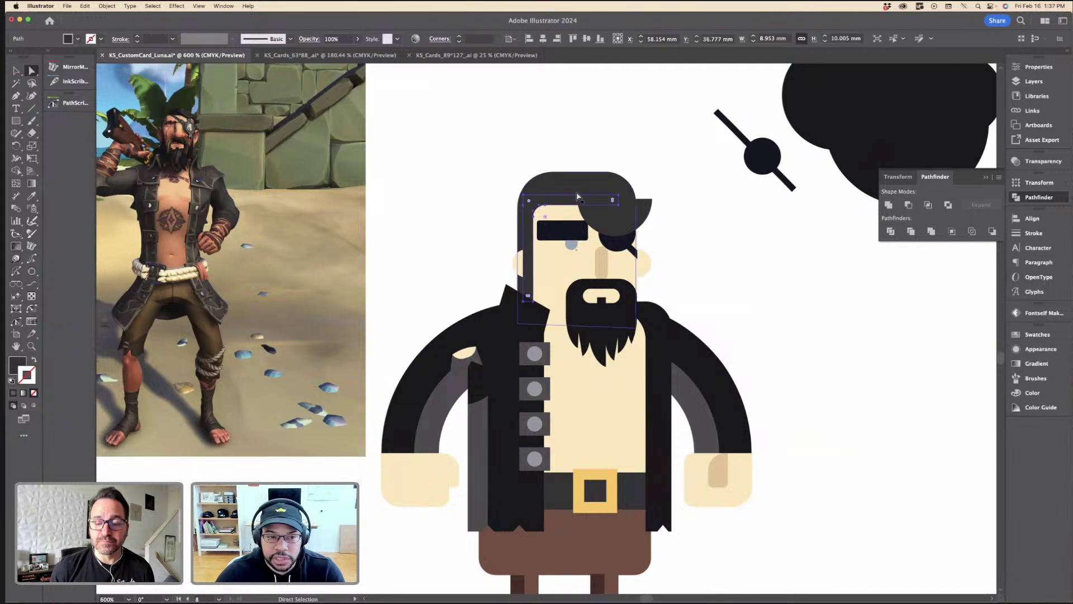
left_click(561, 189)
left_click(555, 172)
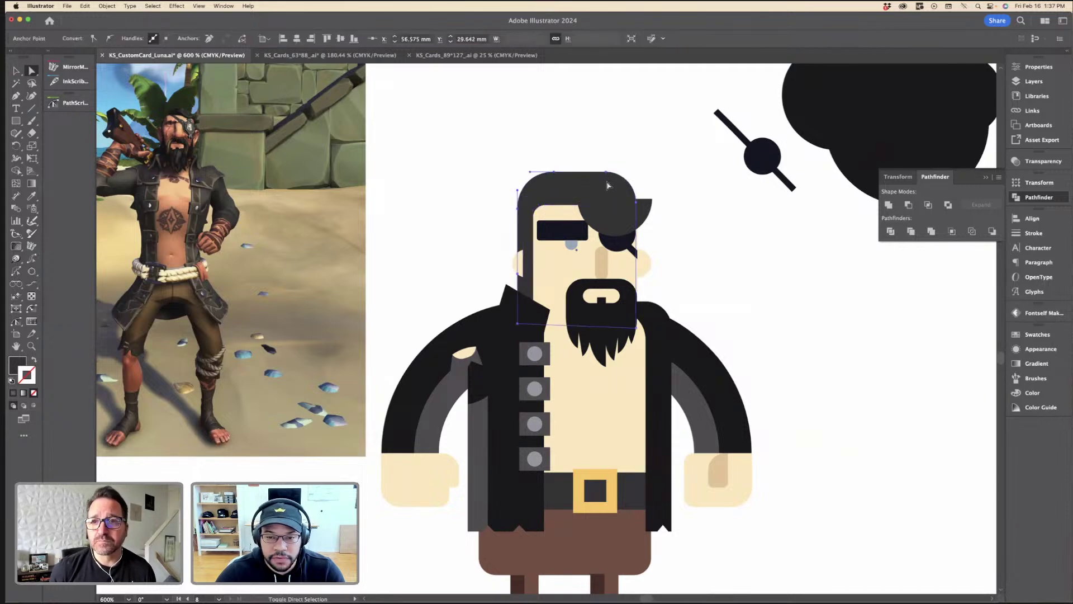
left_click_drag(609, 179, 605, 182)
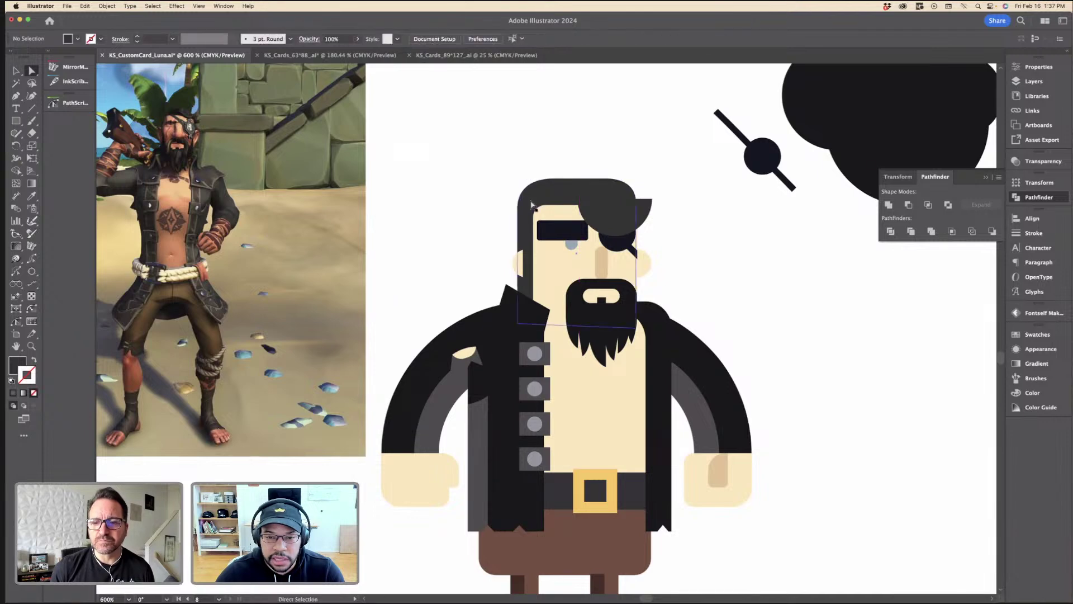
left_click(555, 180)
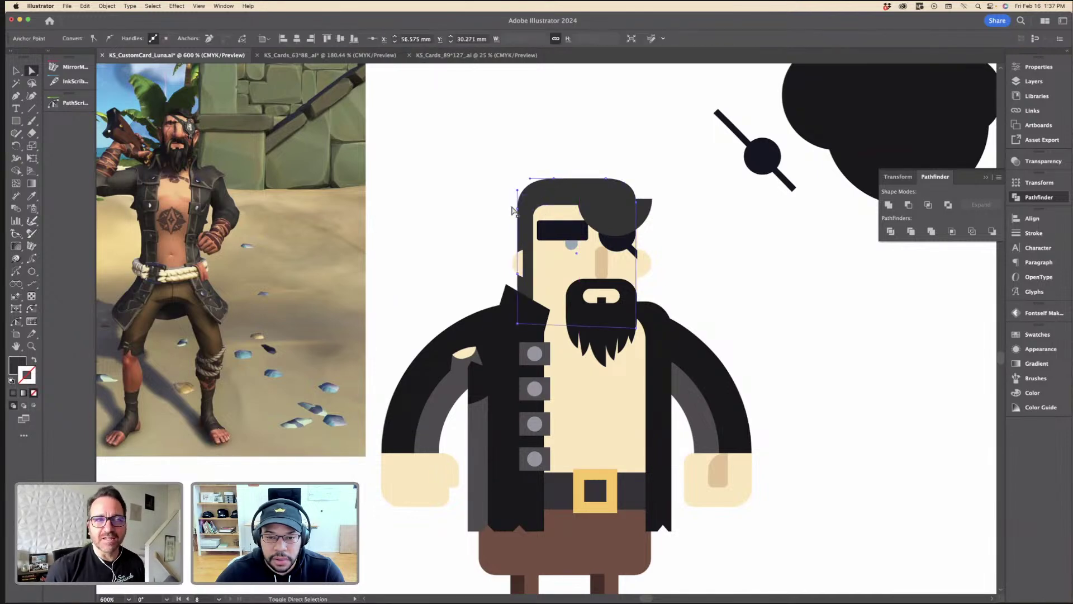
left_click(496, 198)
key("super+minus")
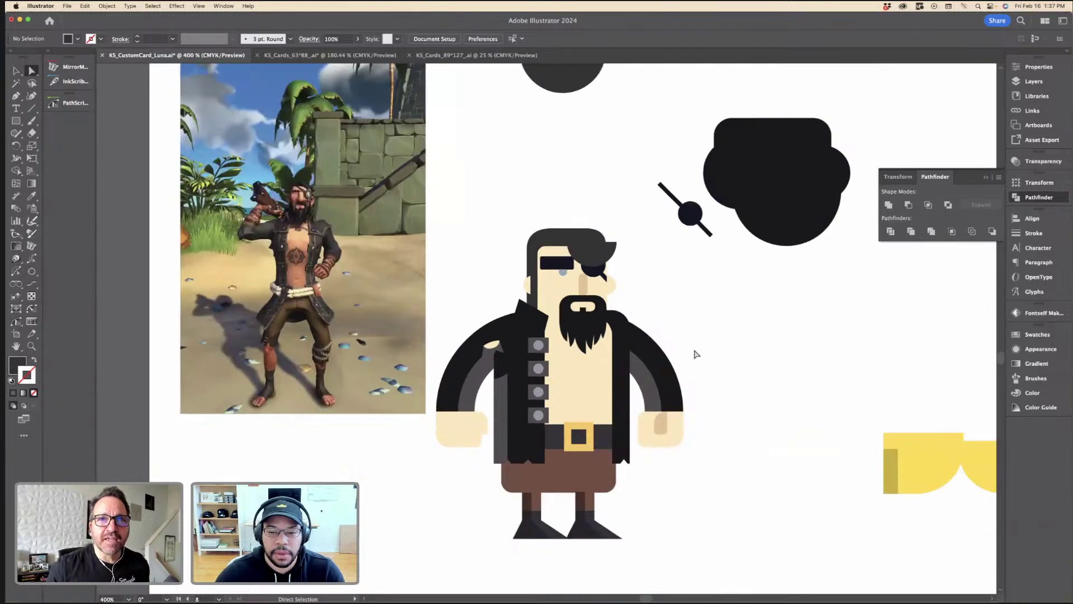
key("v")
scroll(615, 335, "down", 1)
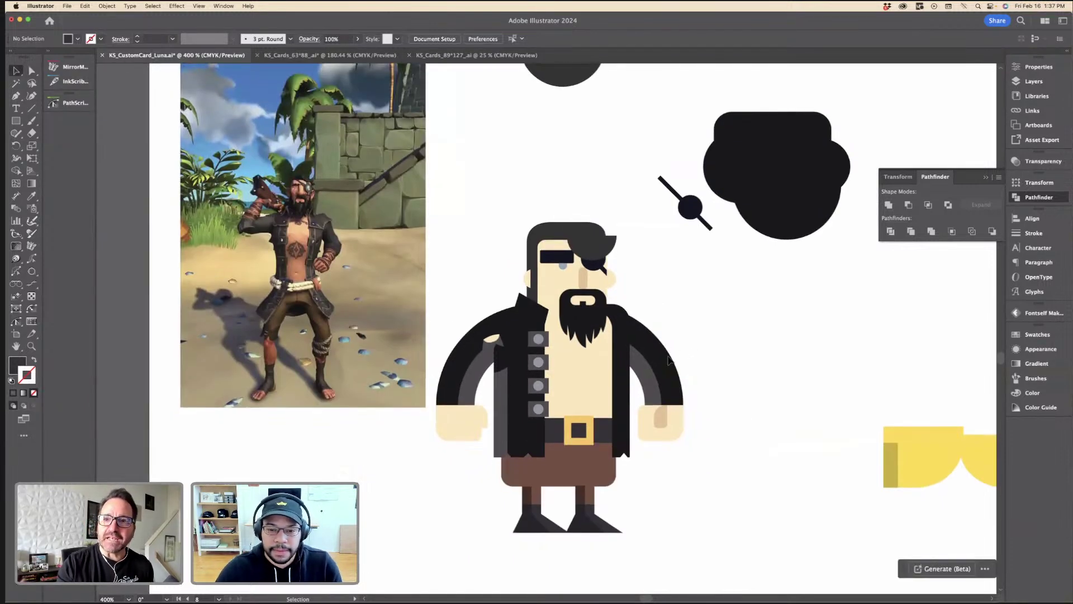
scroll(543, 317, "up", 3)
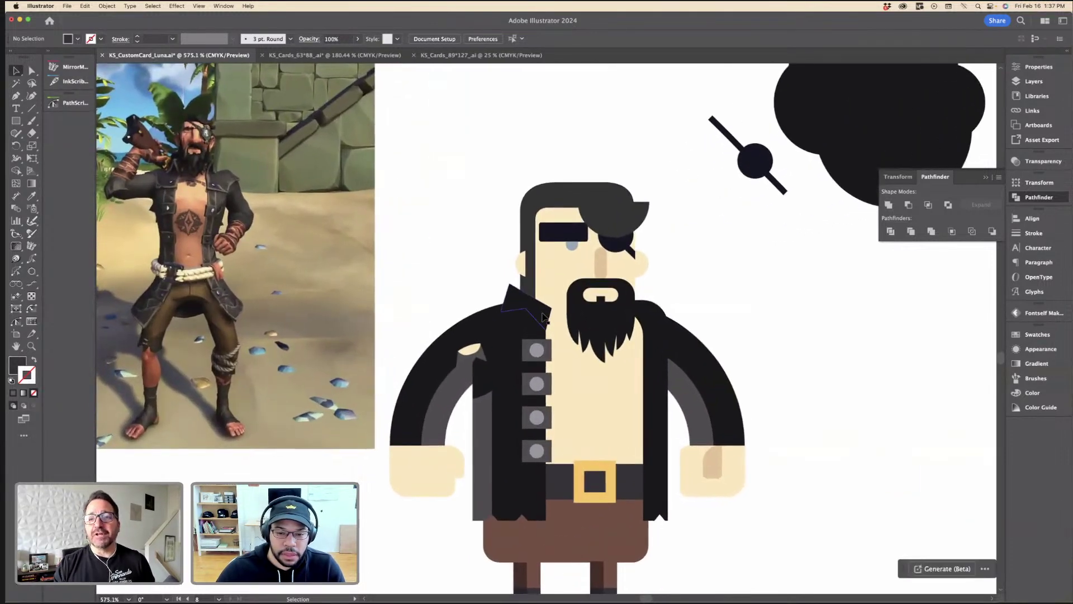
scroll(696, 310, "down", 2)
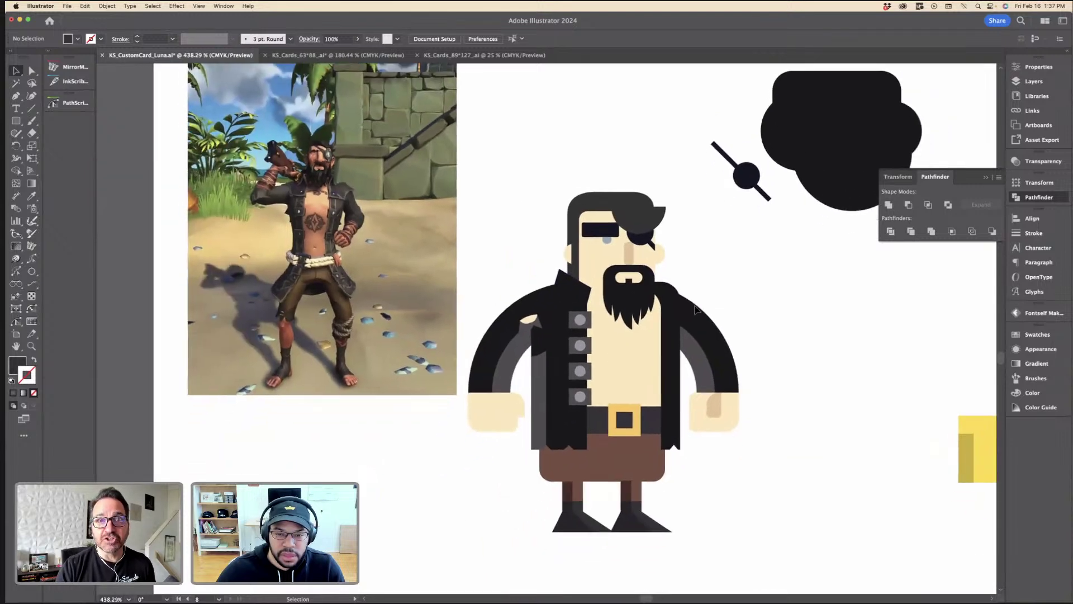
scroll(665, 369, "down", 3)
key("p")
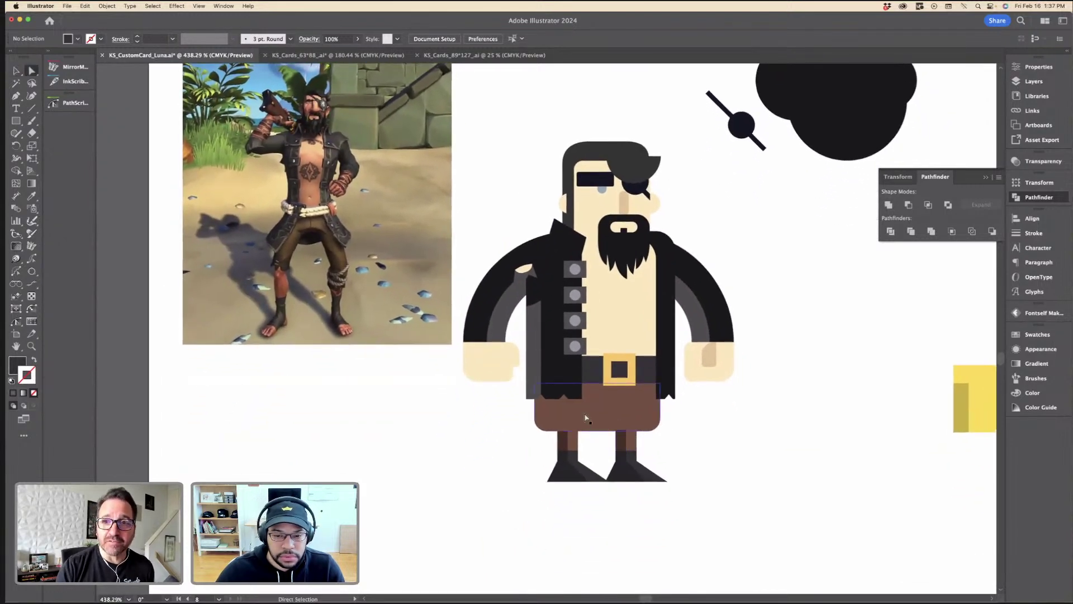
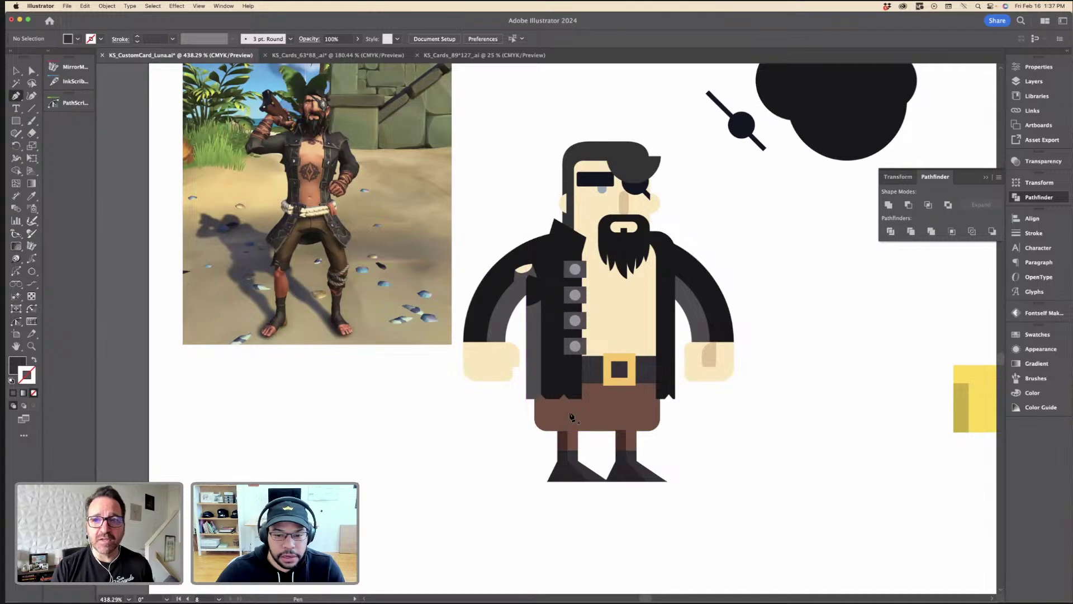
key("v")
left_click_drag(12, 123, 84, 146)
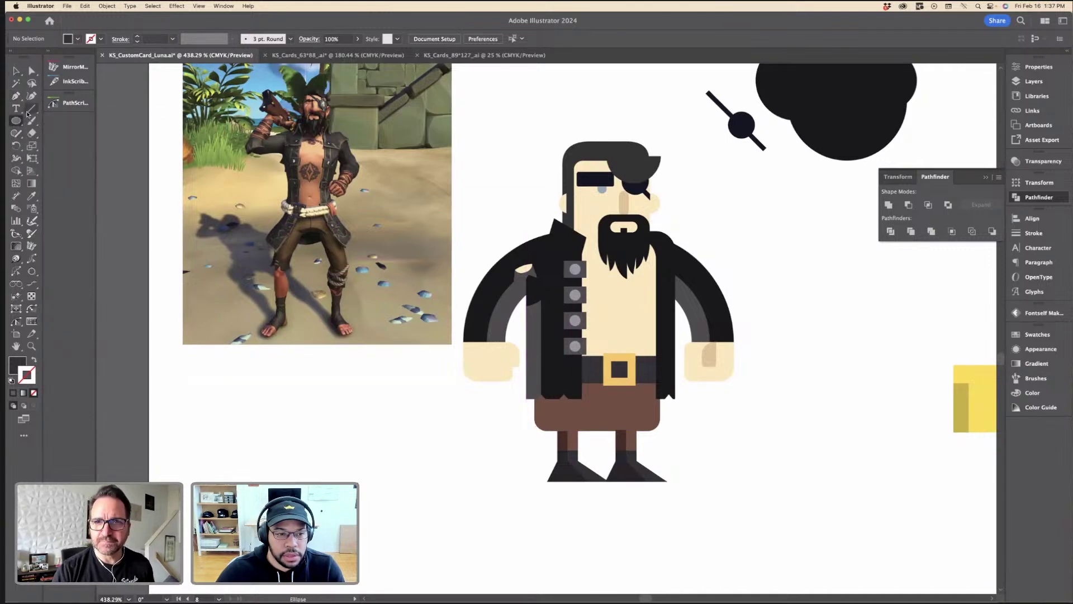
scroll(631, 345, "up", 5)
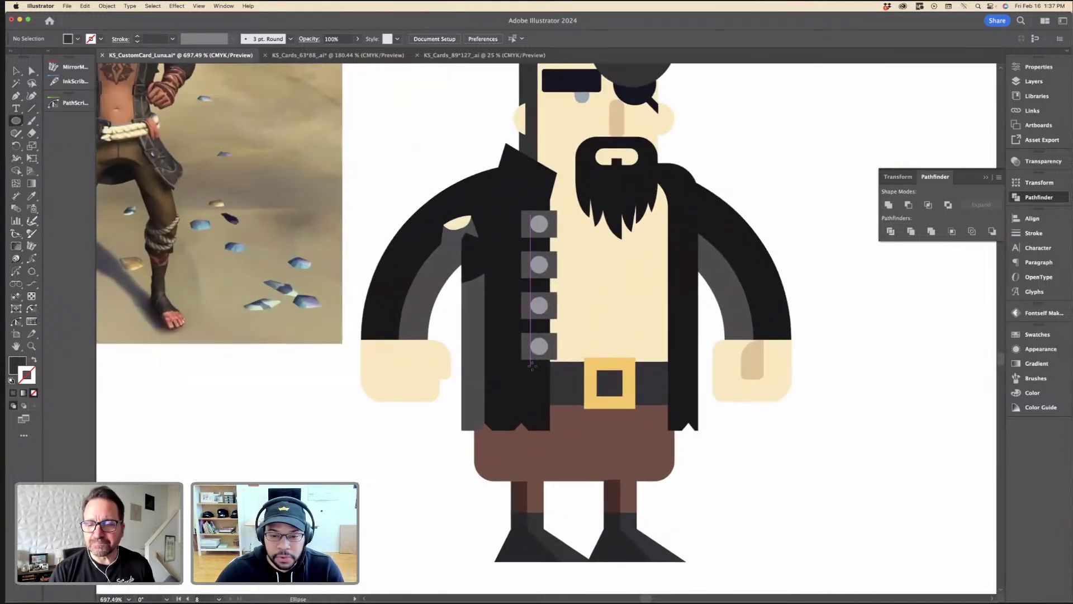
Step: Recolour the torso, both hands and the skin patch in the torn sleeve with the tan sampled from the thumb shading
key("super+minus")
key("v")
key("a")
left_click(438, 364)
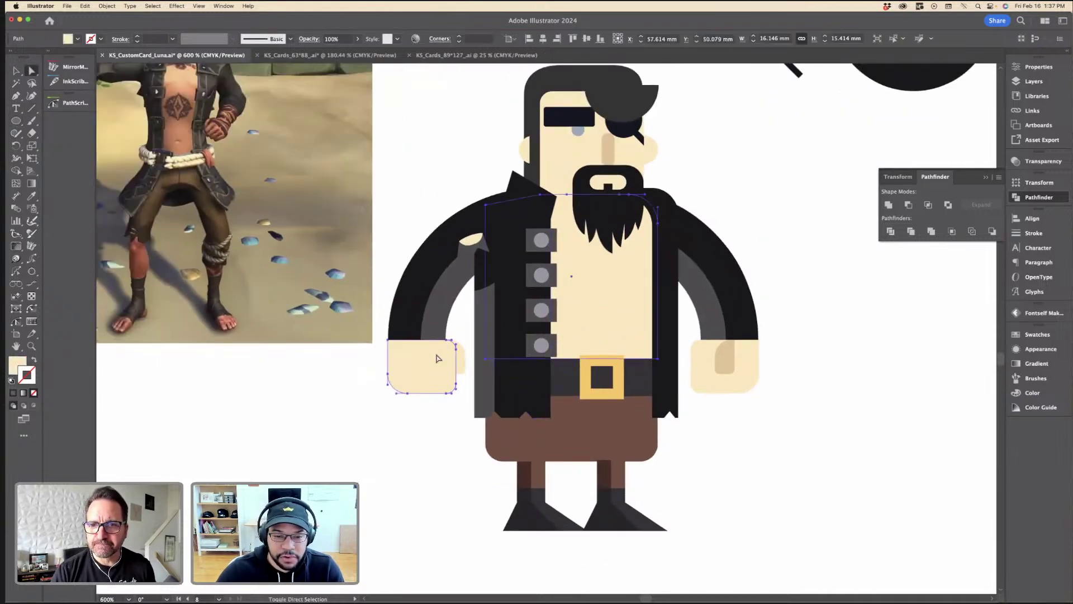
left_click(718, 383, "shift")
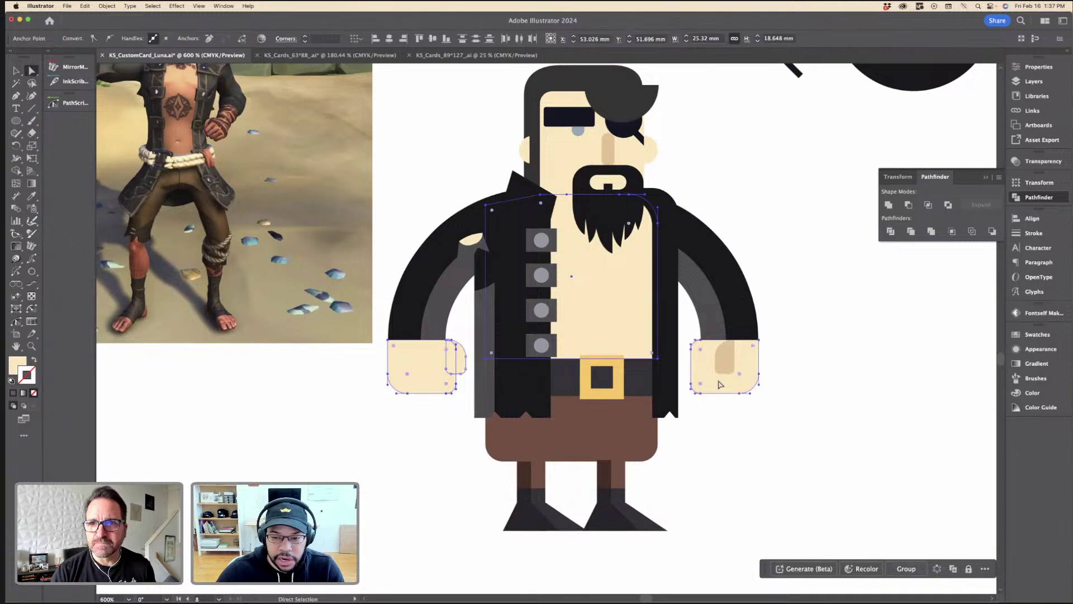
key("i")
left_click(726, 364)
key("a")
left_click(782, 307)
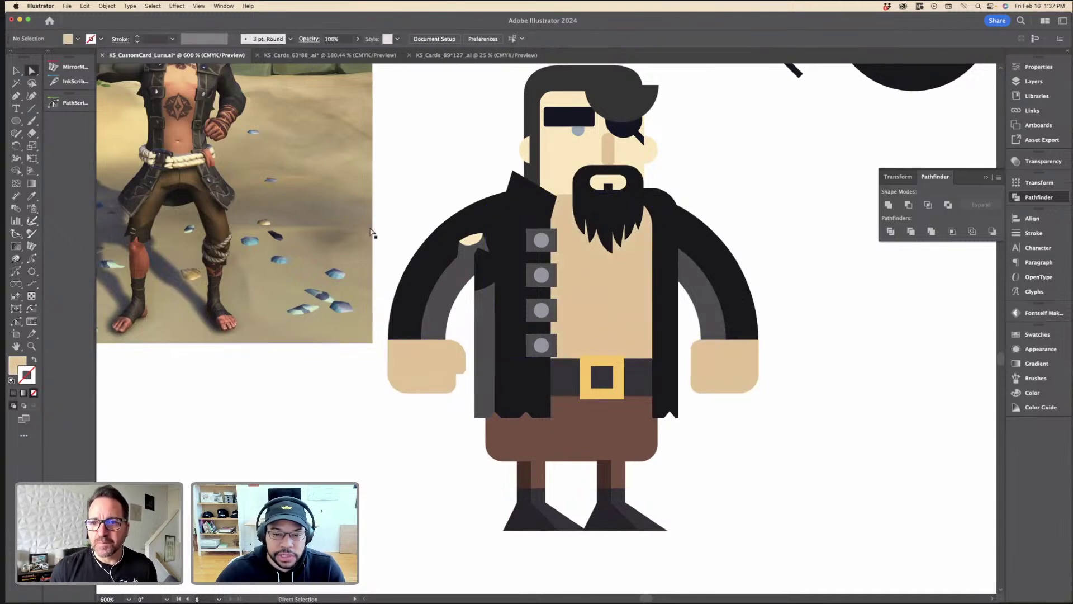
left_click(462, 244)
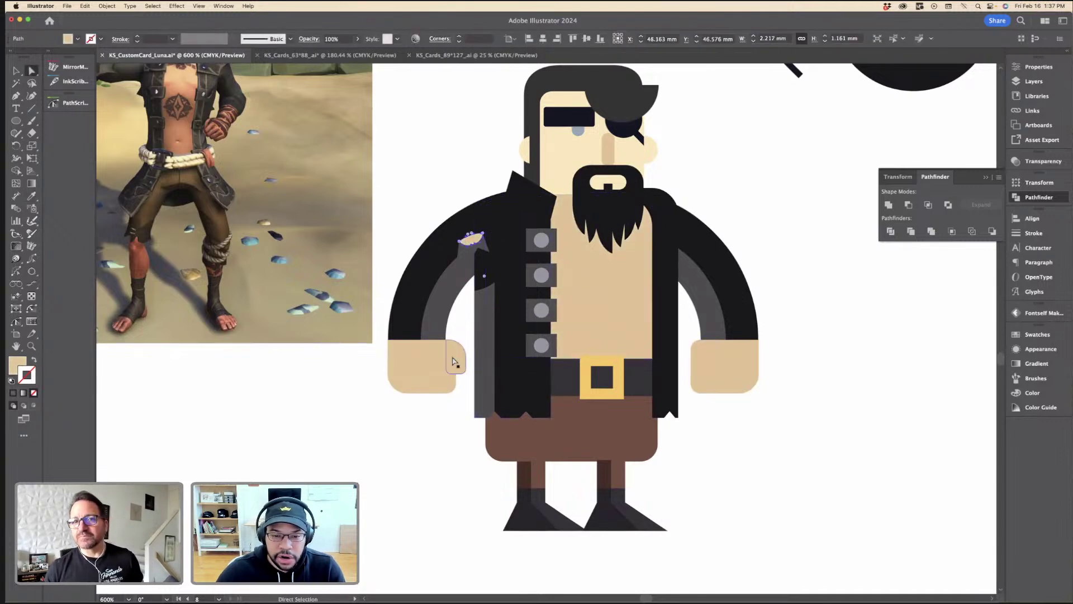
Step: Set the fill of the thumb shape inside the hand without a protruding thumb to the darker tan c19c70
left_click(721, 366)
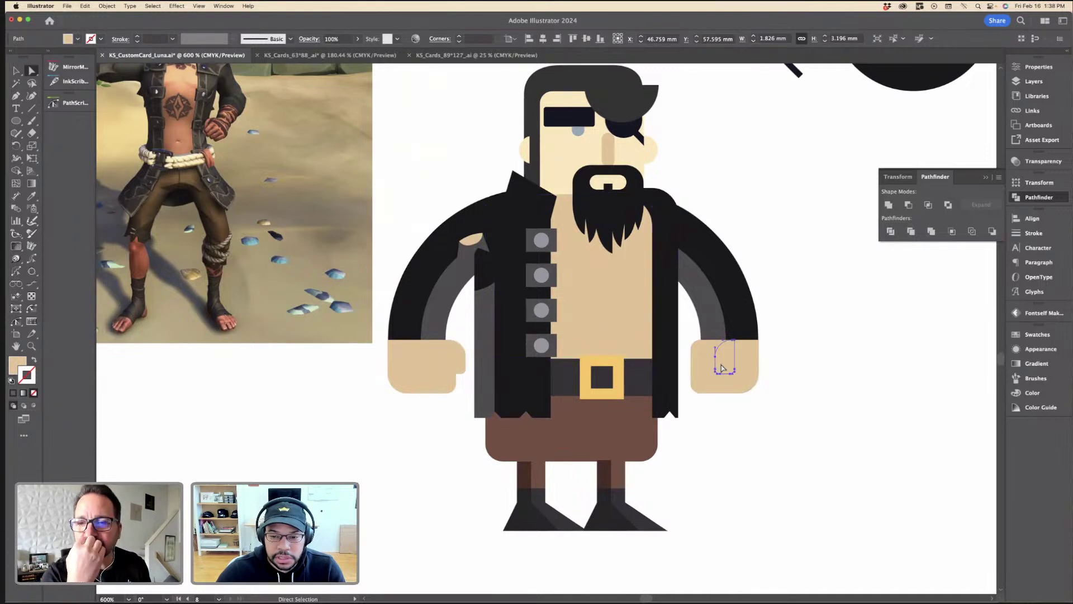
double_click(18, 364)
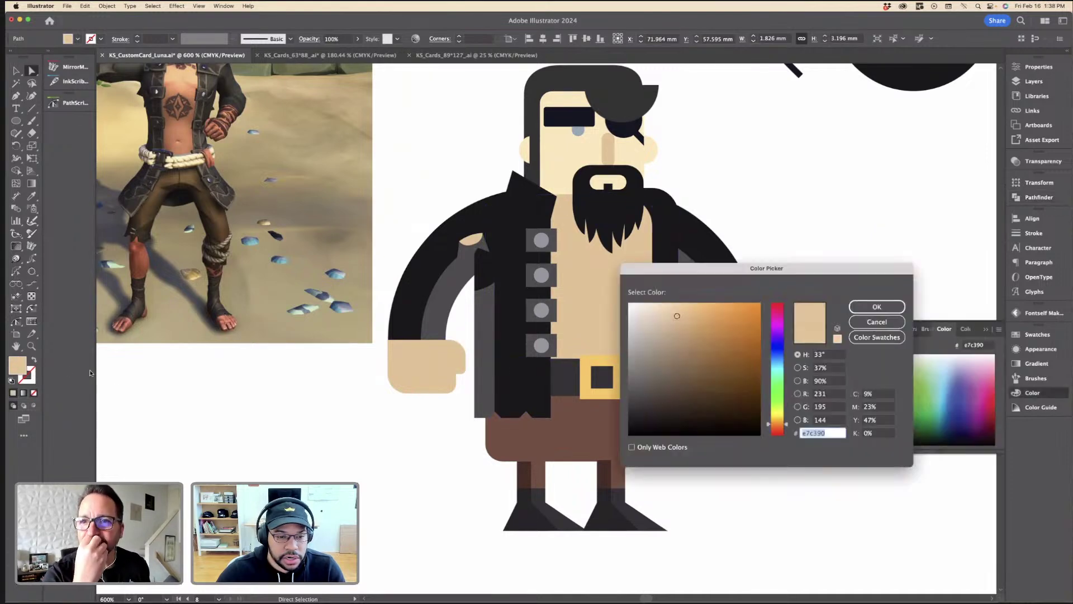
left_click_drag(675, 319, 684, 334)
left_click(876, 307)
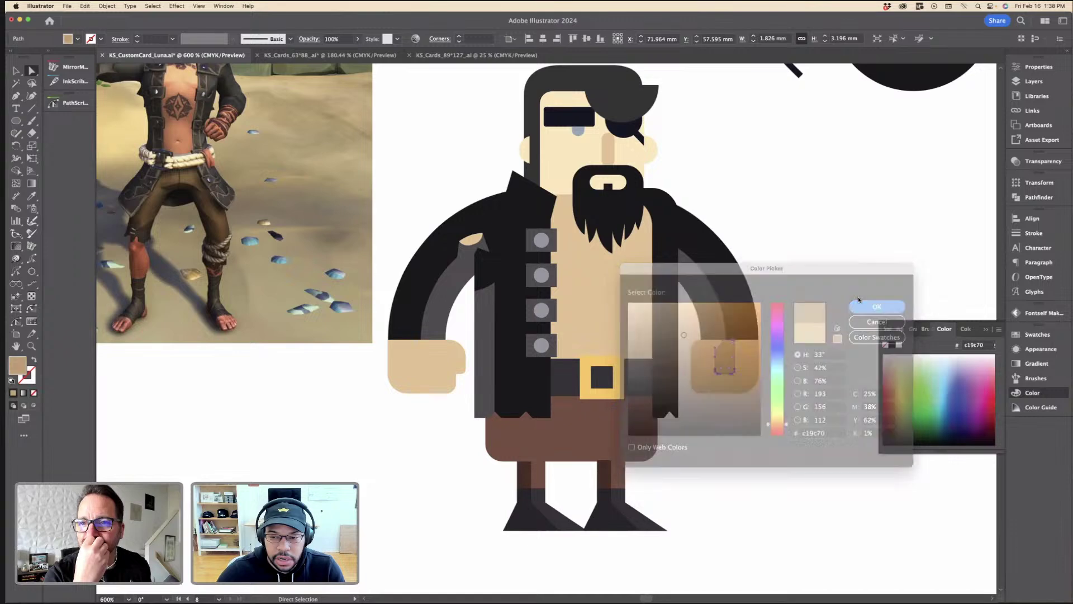
left_click(834, 286)
Step: Recolour the face, both ears and the mouth area with the tan e7c390 sampled from the hand
left_click(538, 158)
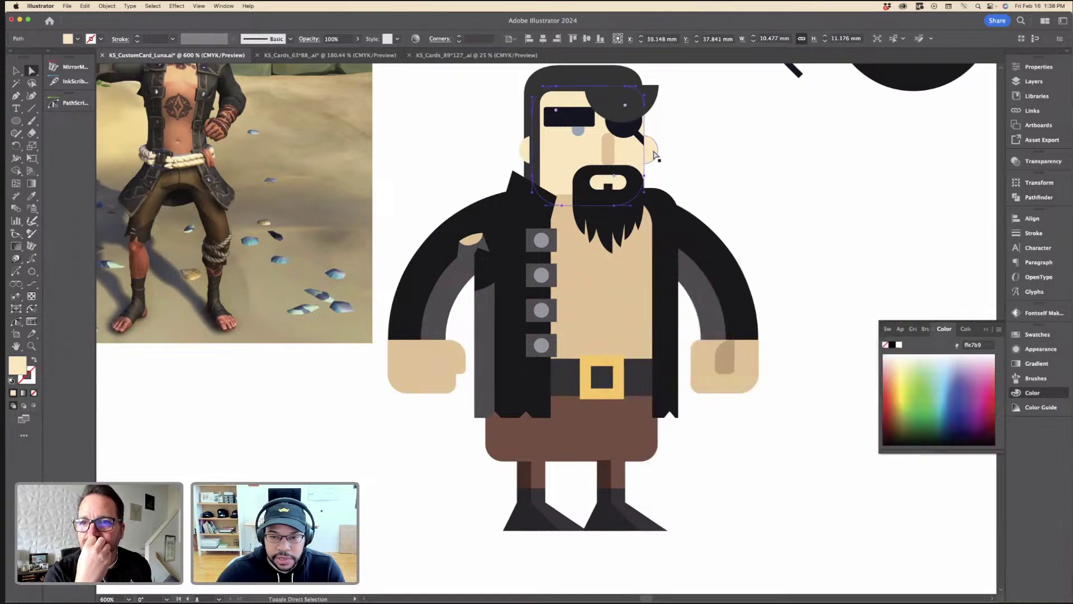
left_click(526, 157, "shift")
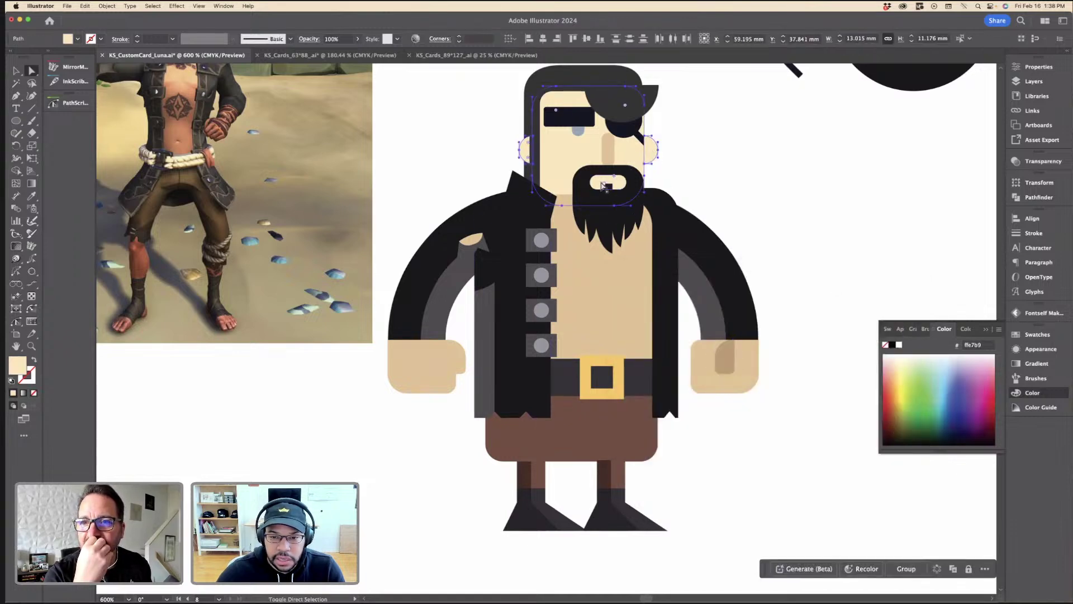
key("i")
left_click(458, 352)
key("a")
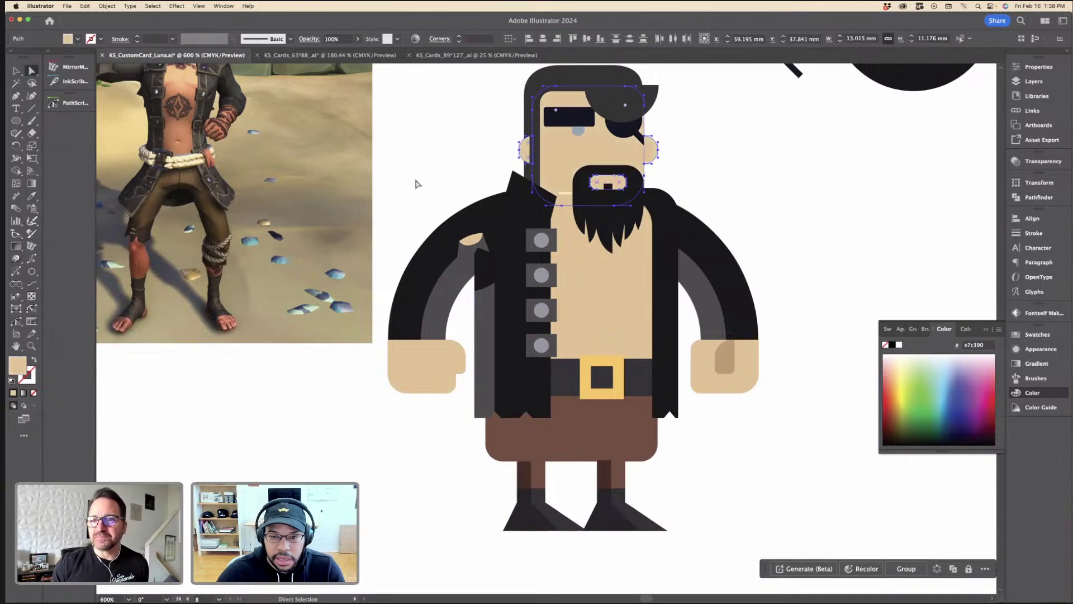
left_click(415, 183)
Step: Match the light neck shape behind the beard to the tan skin colour e7c390
left_click(568, 190)
scroll(568, 191, "up", 5)
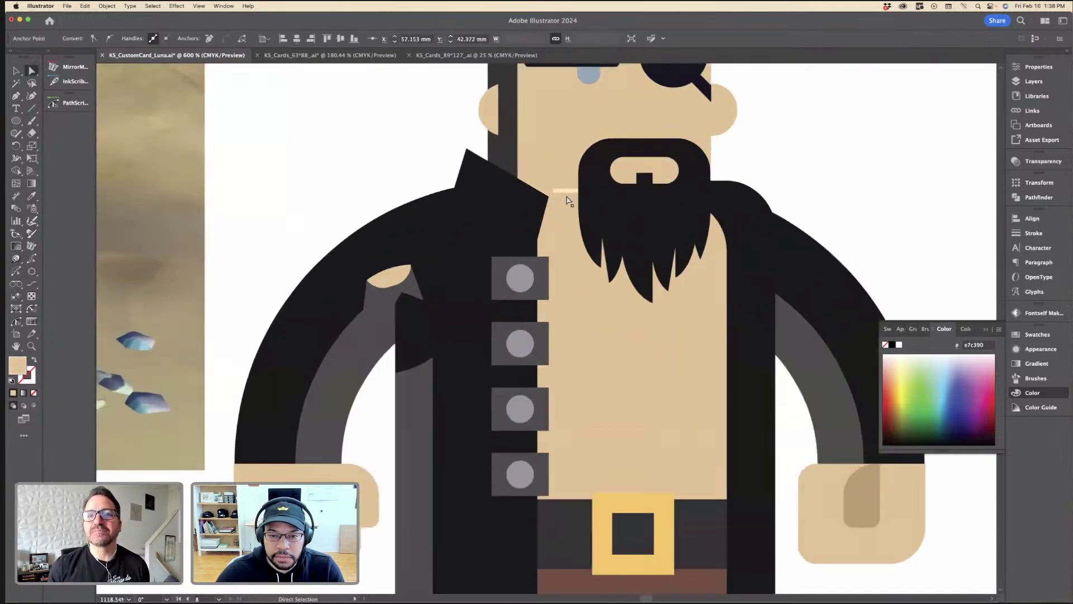
scroll(568, 191, "down", 4)
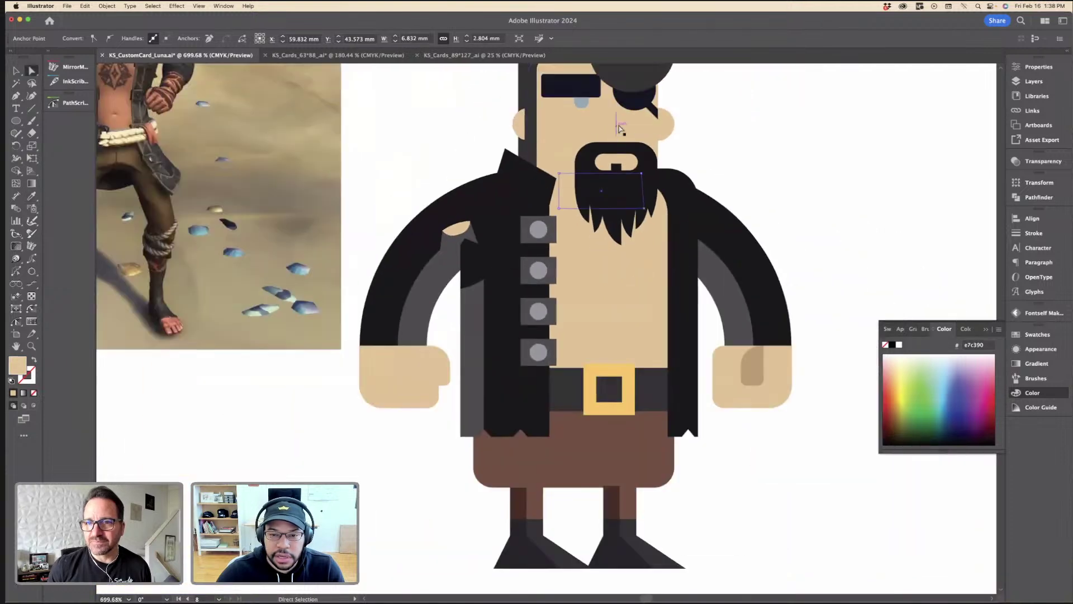
Step: Set the nose line's stroke colour to the darker tan c09b6f, sampled from the thumb shading, with no fill
left_click(617, 125)
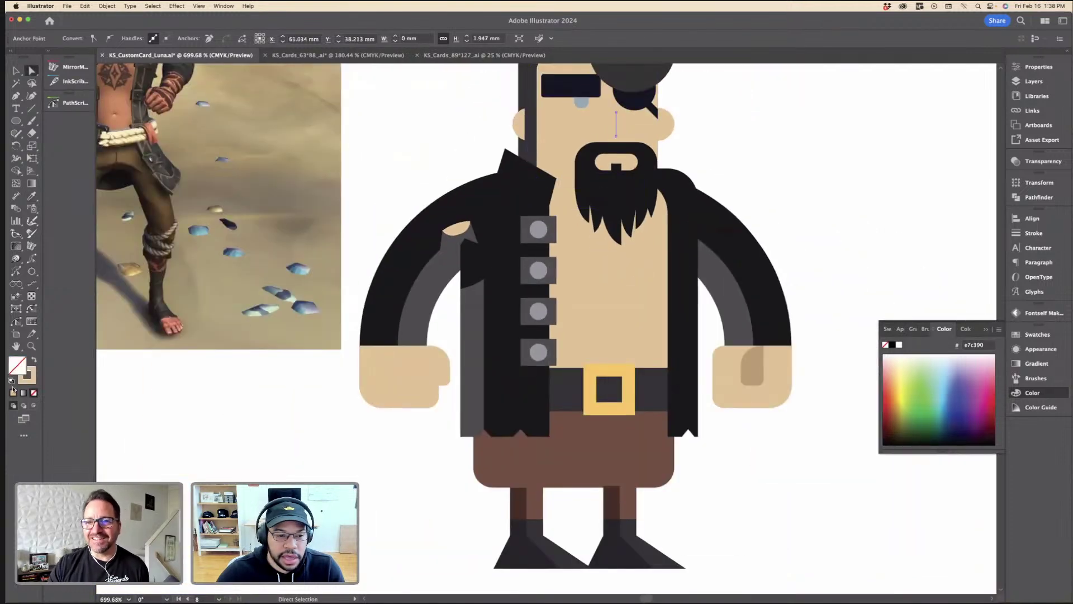
key("i")
left_click(751, 363)
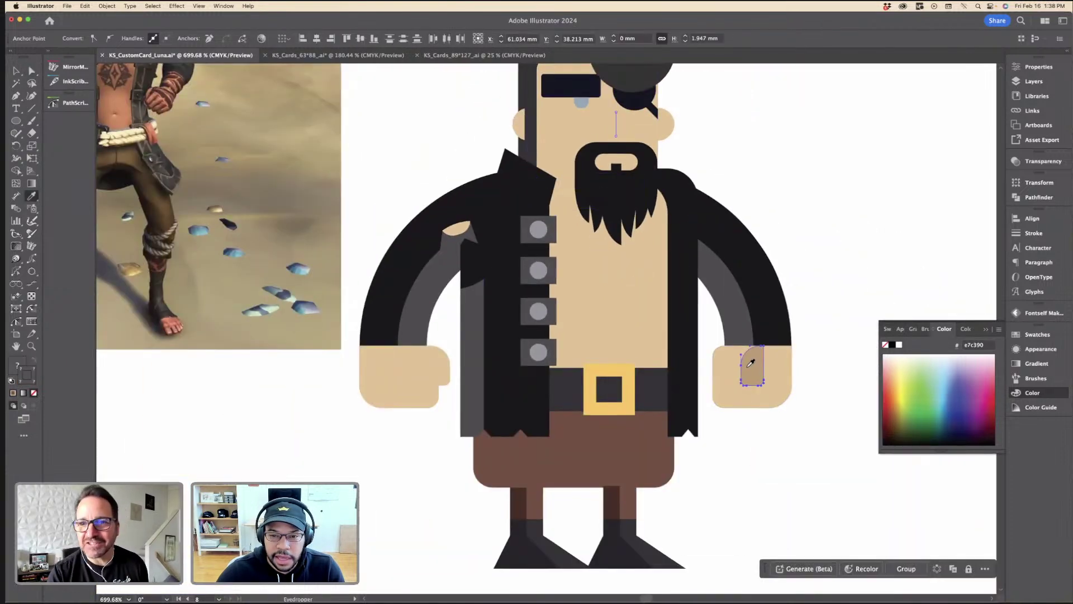
left_click(747, 366, "shift")
key("a")
left_click(786, 210)
scroll(671, 240, "up", 1)
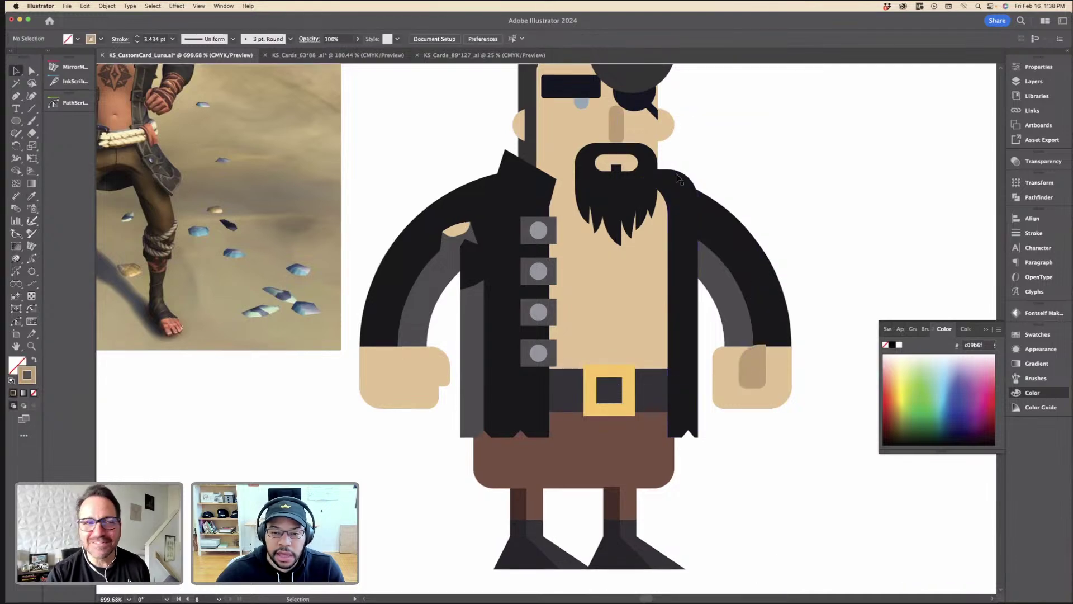
key("super+minus")
key("v")
key("super+minus")
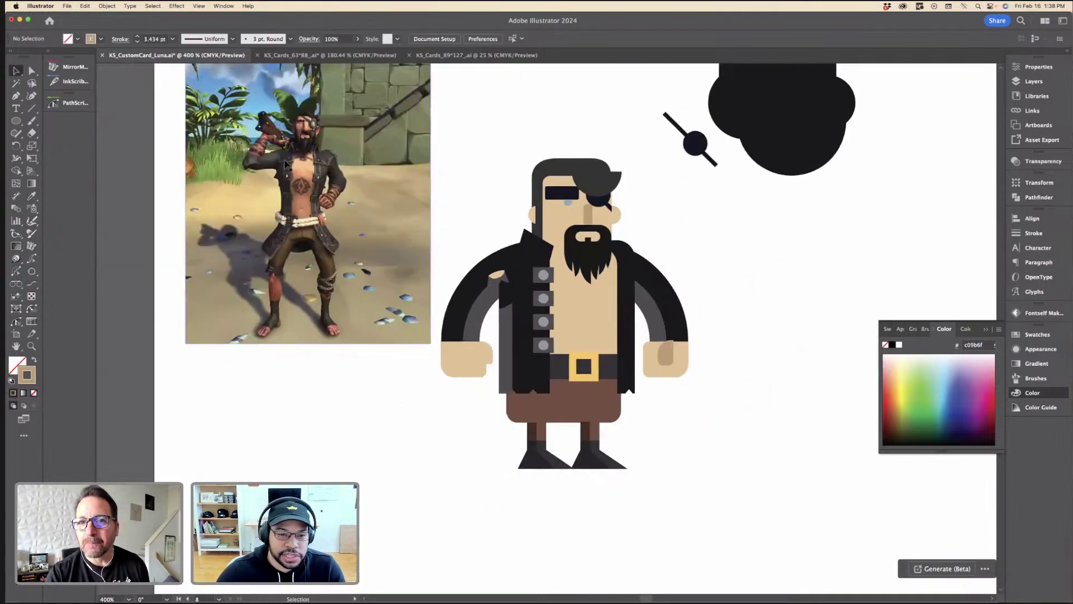
Step: Add an elbow anchor point to the grey inner path of the torn sleeve and separate its lower part into its own segment
key("super+plus")
key("super+plus")
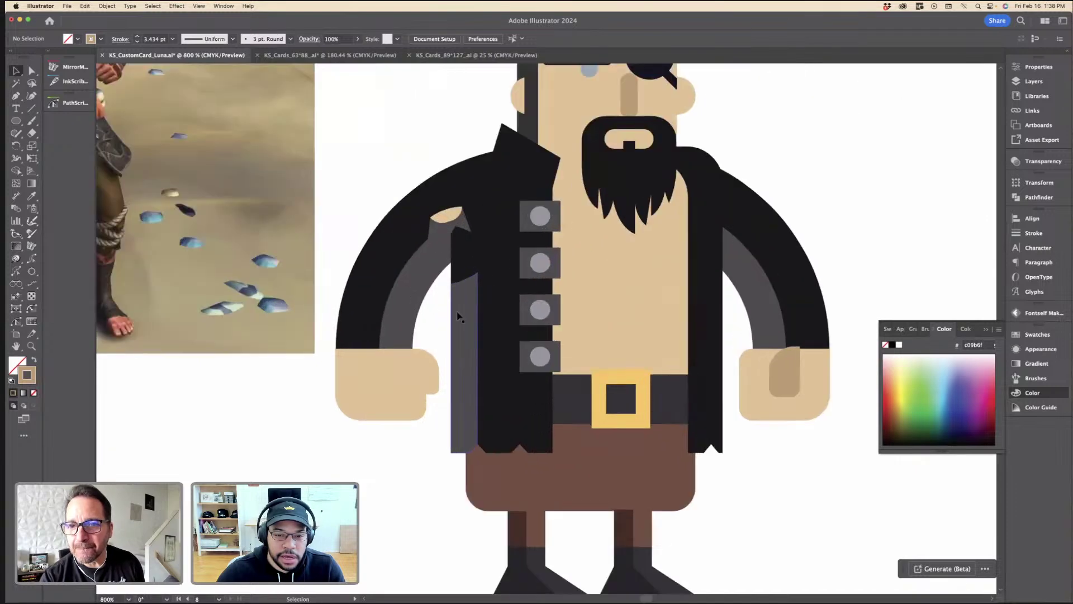
key("a")
left_click(391, 284)
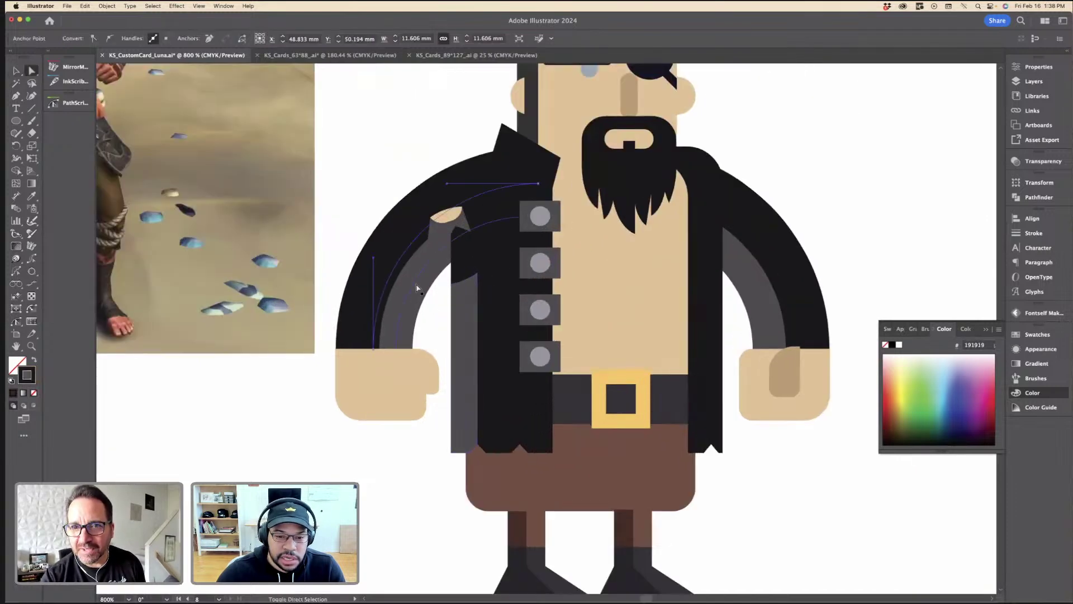
key("v")
key("super+shift+a")
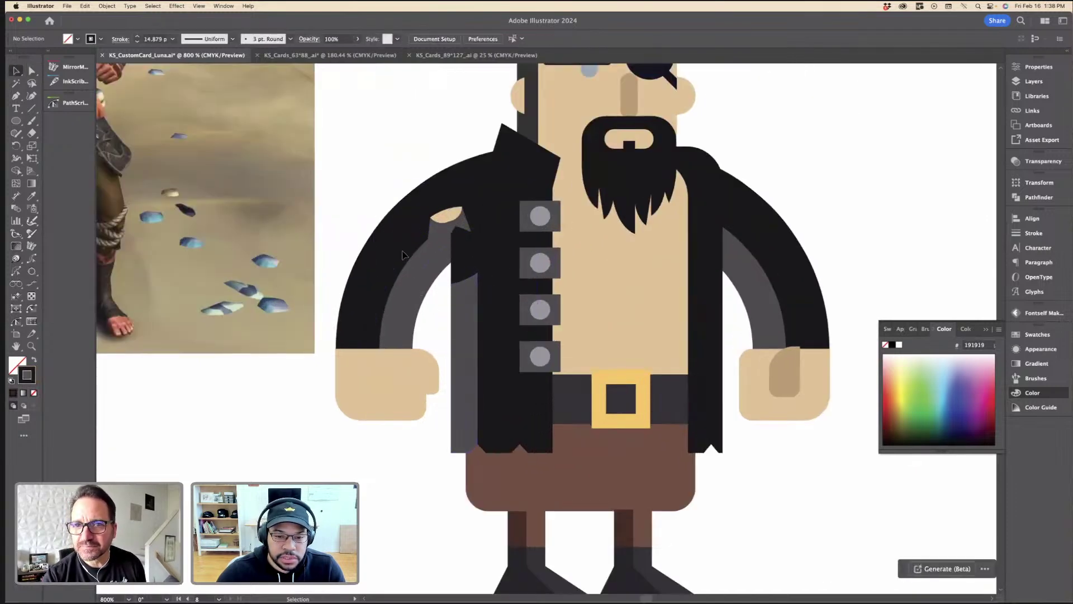
left_click(408, 255)
key("p")
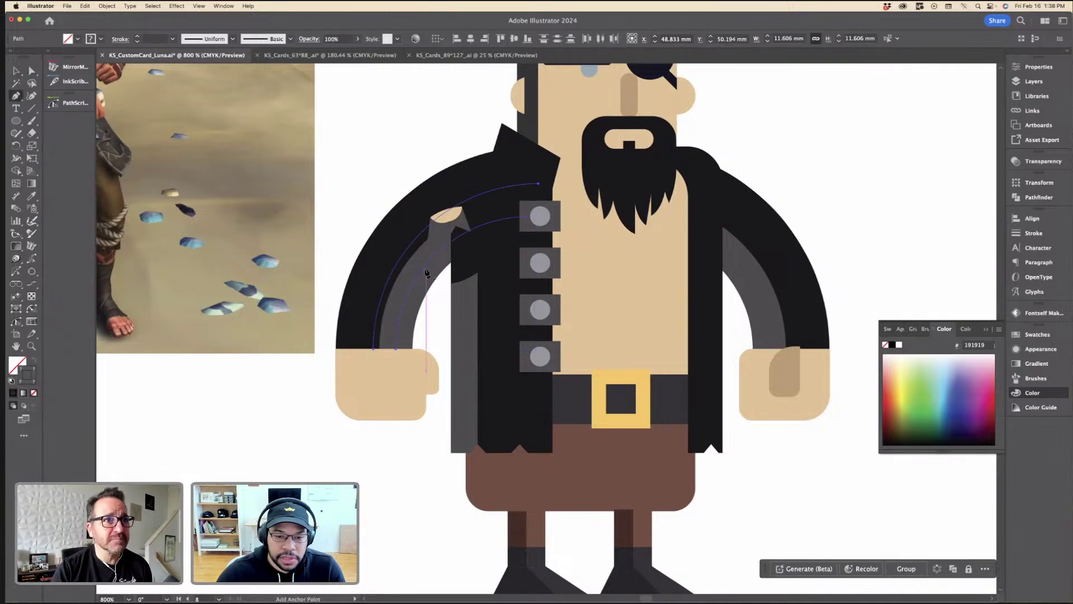
left_click(424, 274)
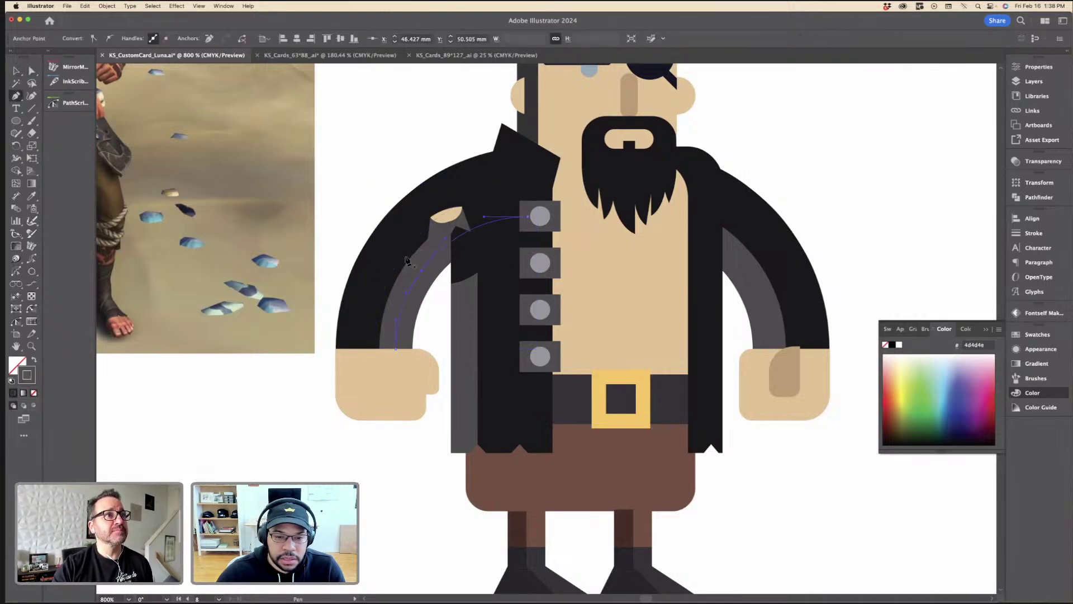
key("a")
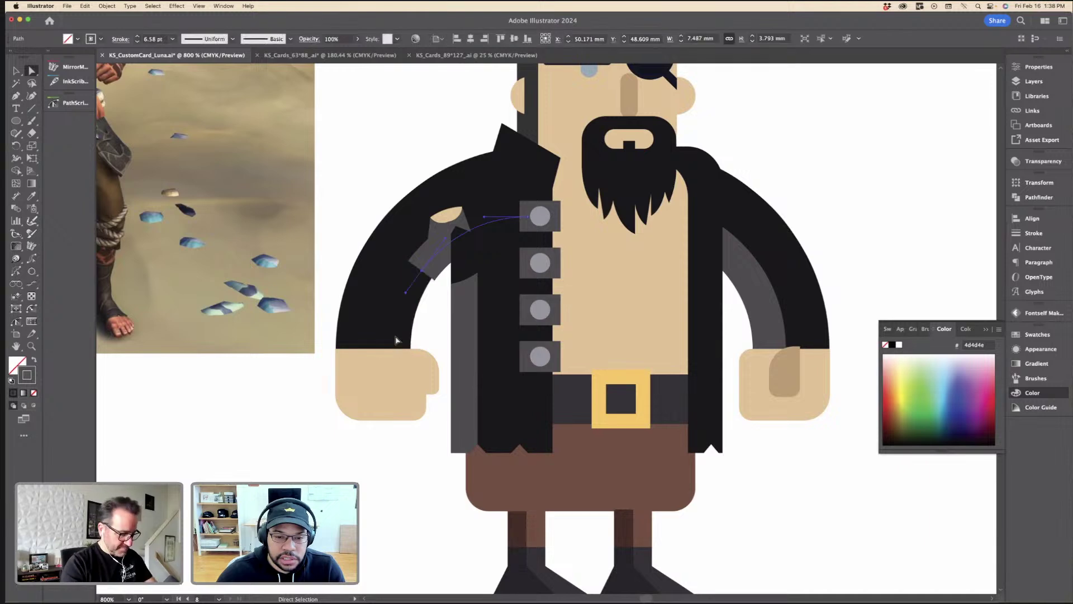
left_click(447, 323)
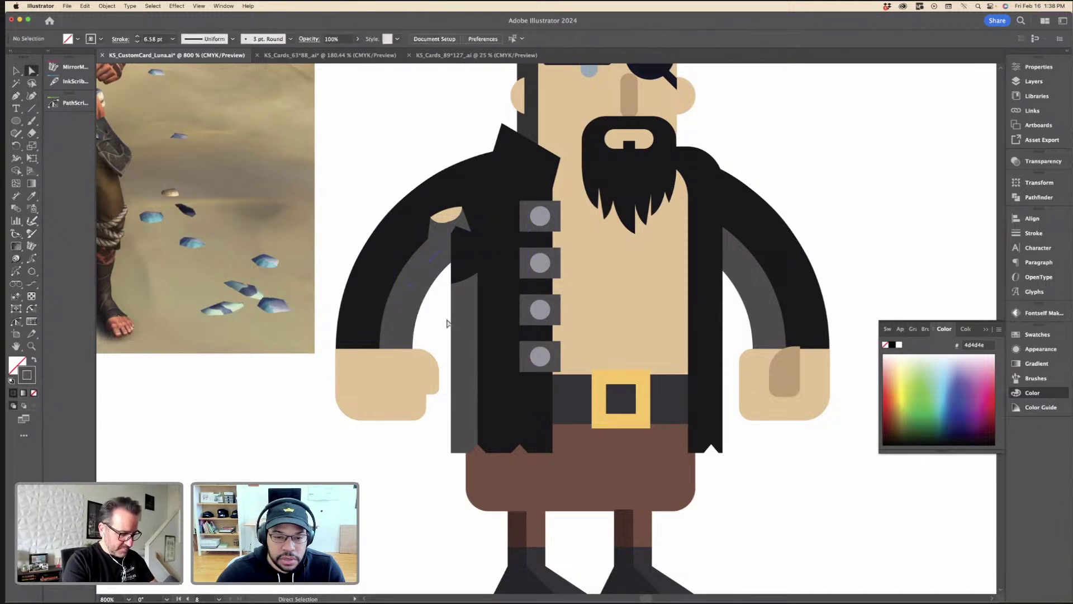
Step: Add an elbow anchor point to the torn sleeve's black outer path and split off its lower part as a separate segment
left_click(390, 276)
key("p")
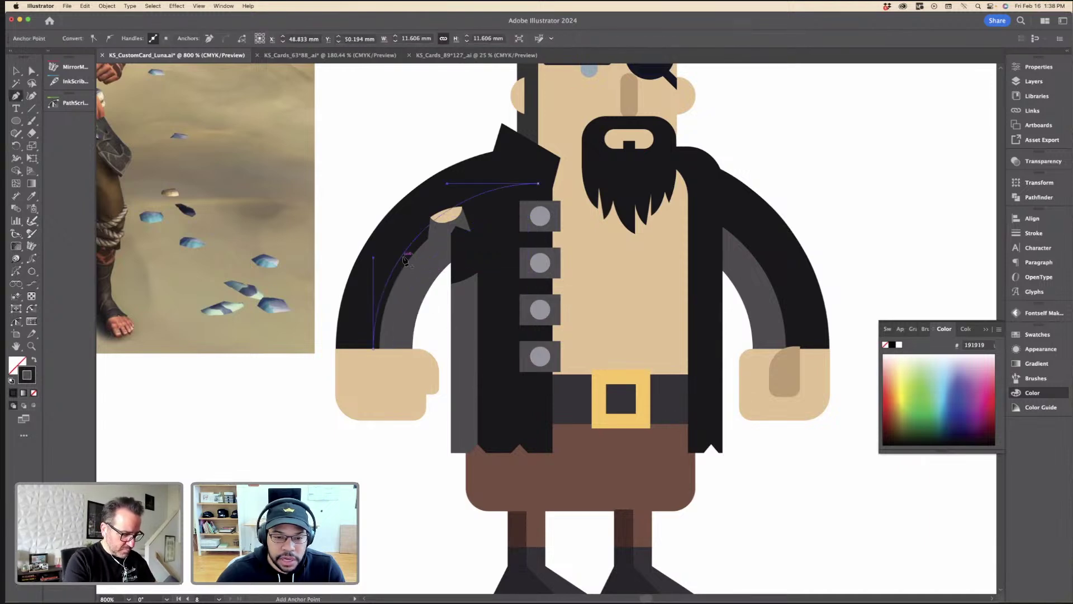
left_click(404, 260)
key("a")
left_click(374, 349)
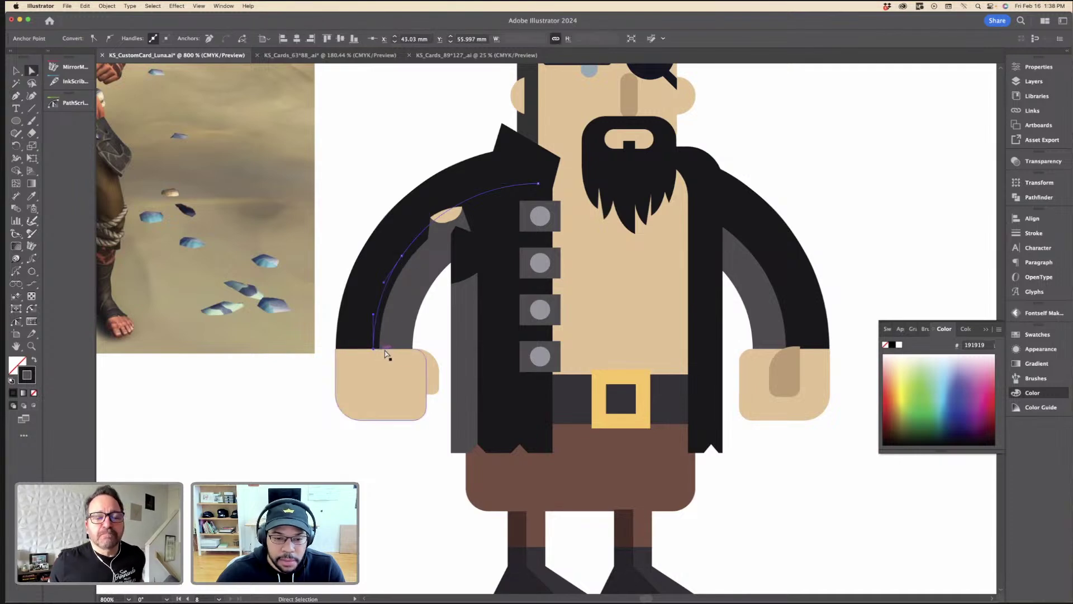
key("super+shift+a")
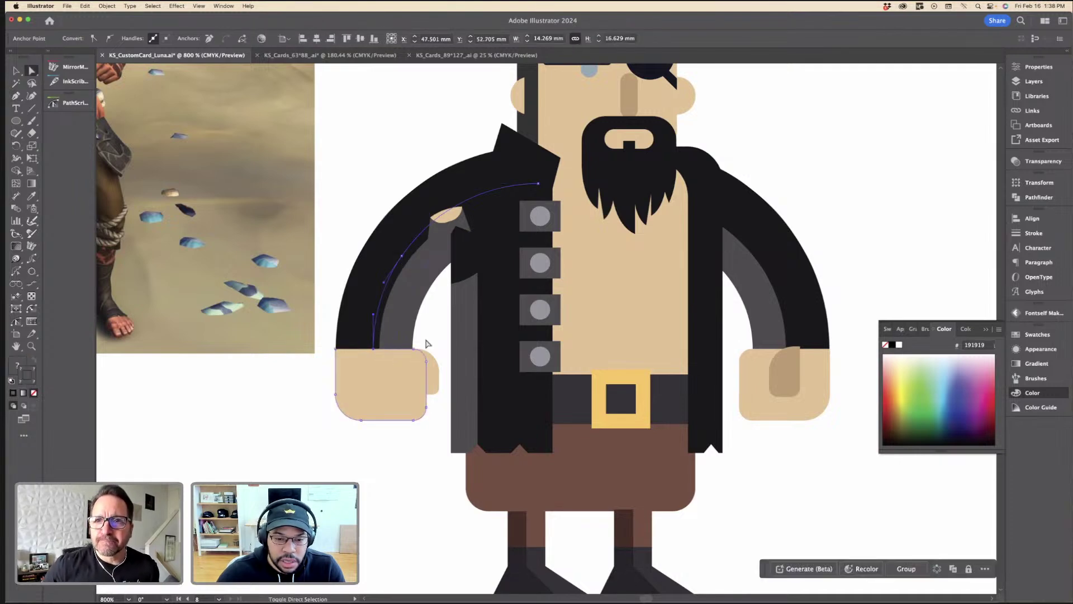
left_click(373, 348)
key("Delete")
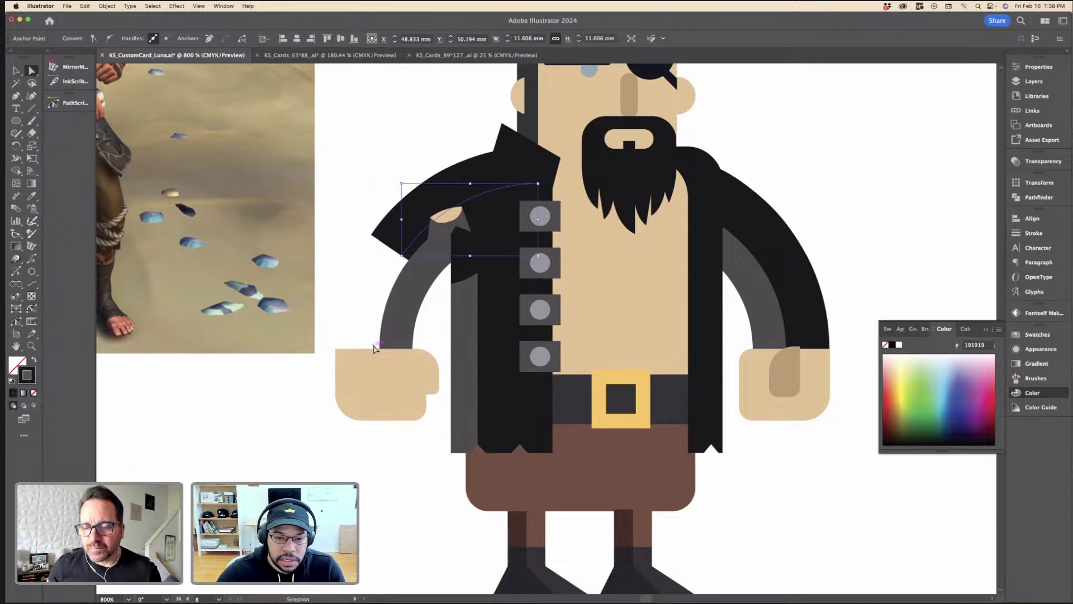
left_click(347, 200)
key("super+z")
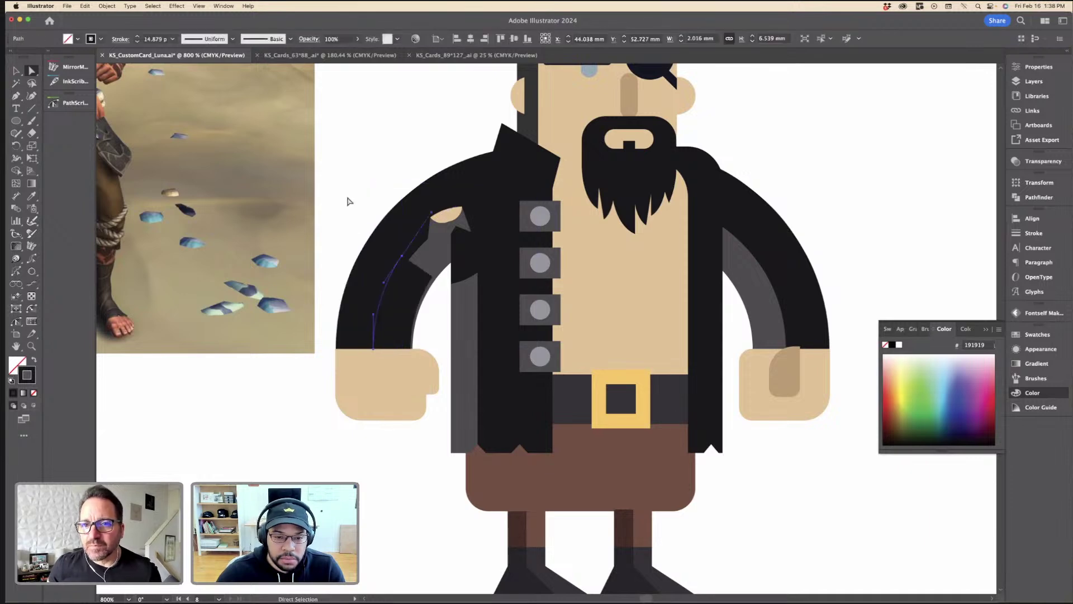
Step: Bring the grey lower inner-sleeve segment in front of the black lower sleeve segment
left_click(429, 267)
left_click(394, 334)
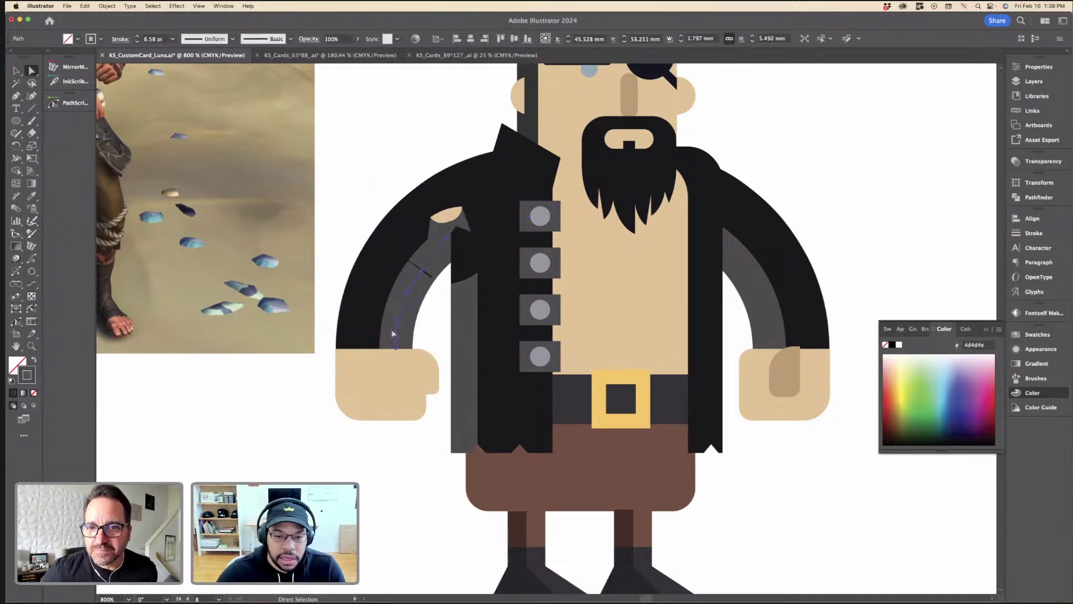
scroll(428, 269, "up", 3)
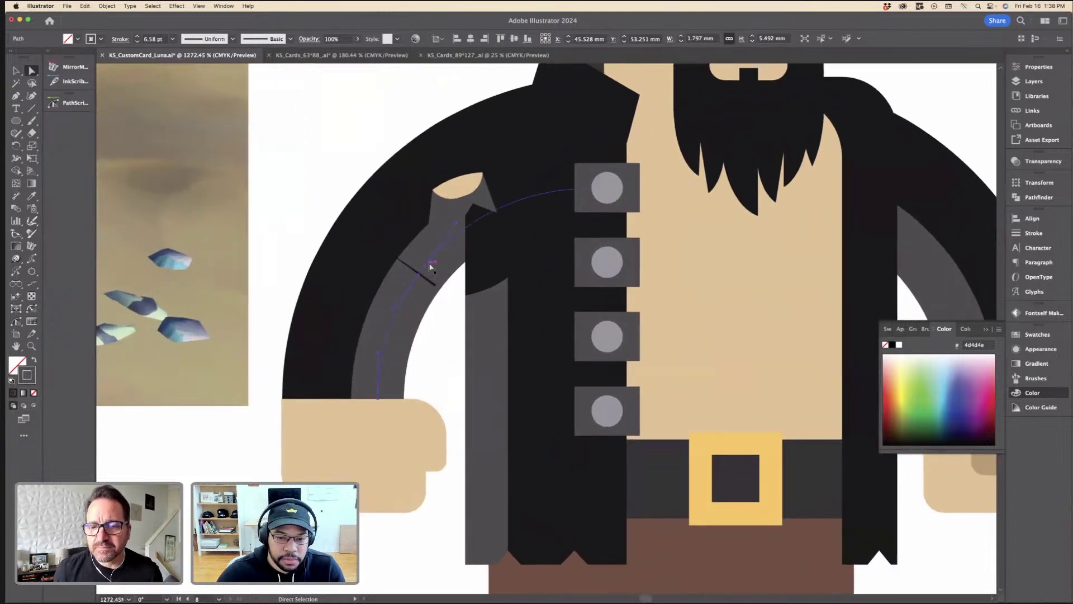
key("v")
left_click(428, 311)
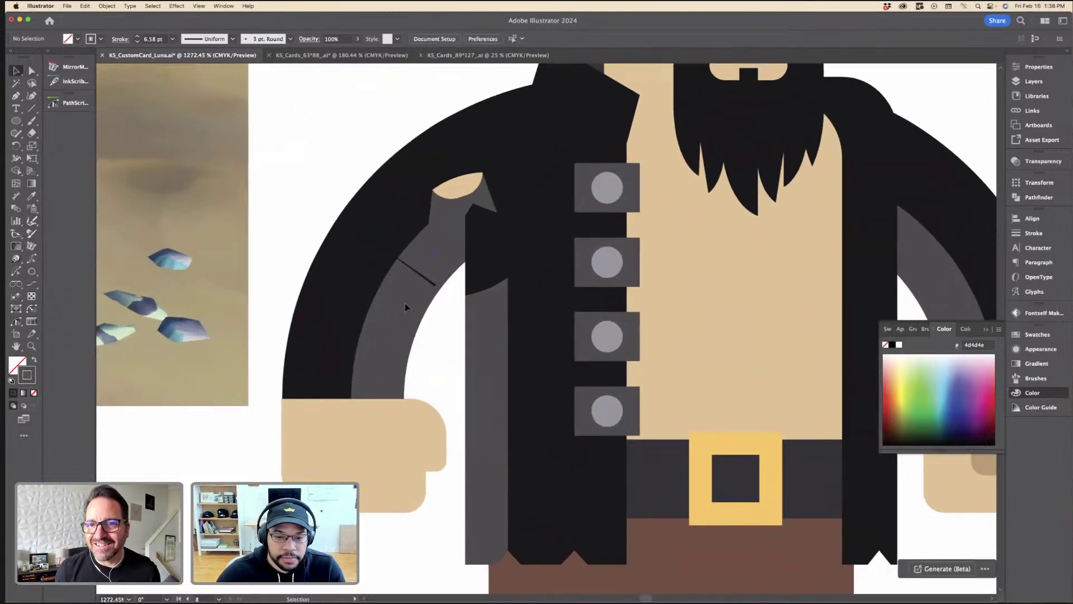
left_click(403, 306)
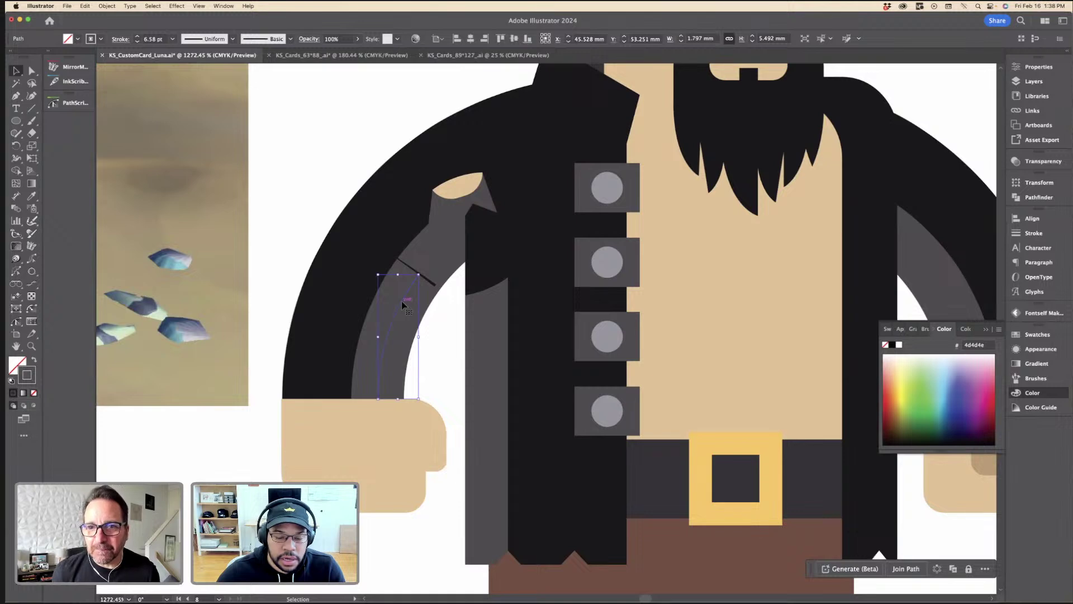
key("cmd+z")
key("cmd+shift+z")
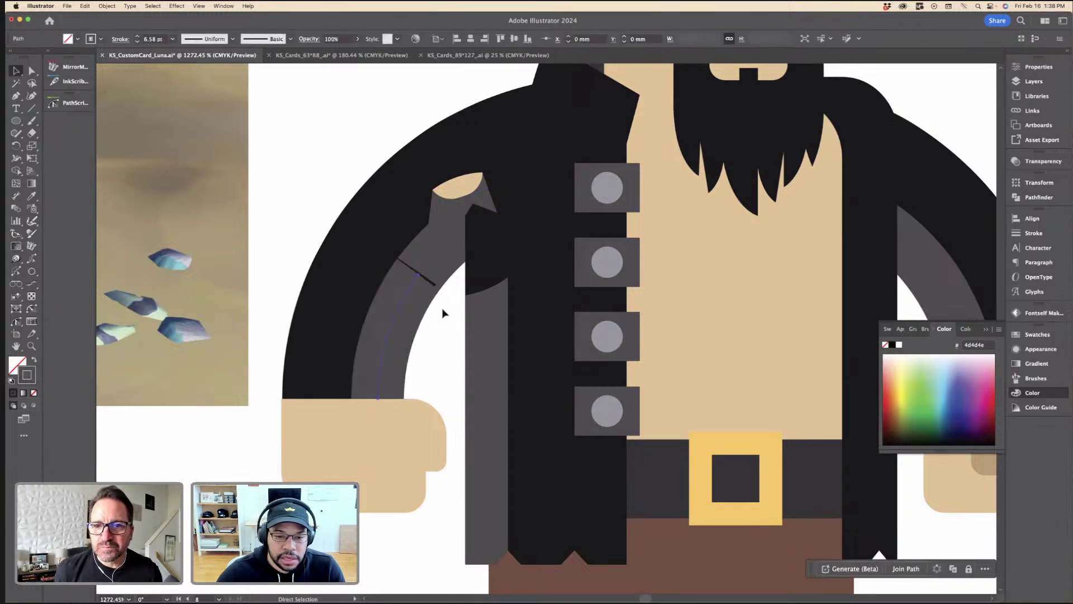
left_click(359, 308)
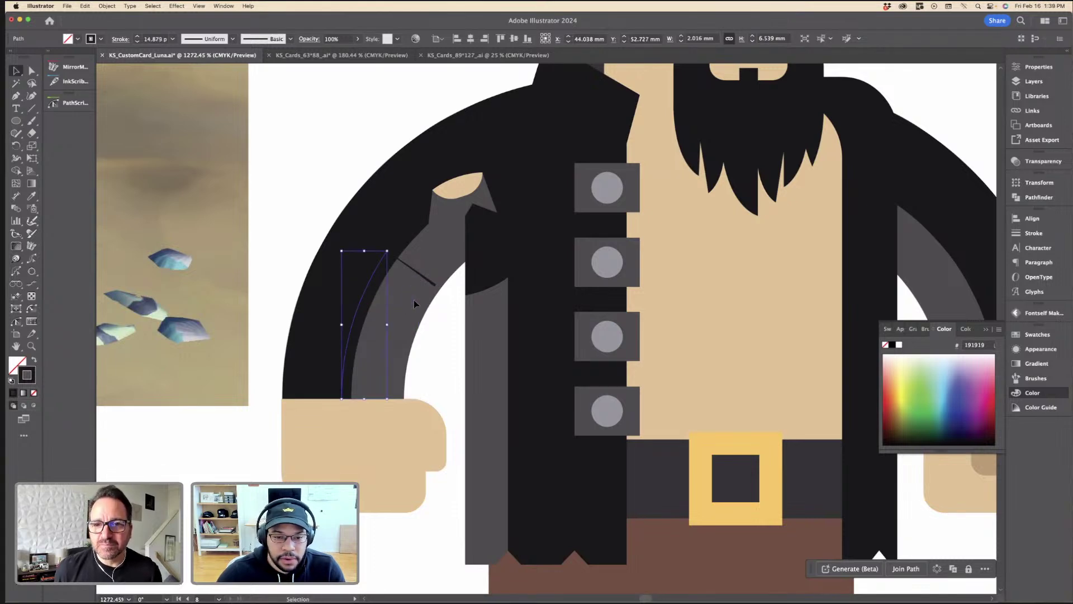
Step: Recolour the grey lower inner-sleeve segment with the darker skin shade sampled from the other hand's thumb
key("super+minus")
left_click(580, 303)
key("super+minus")
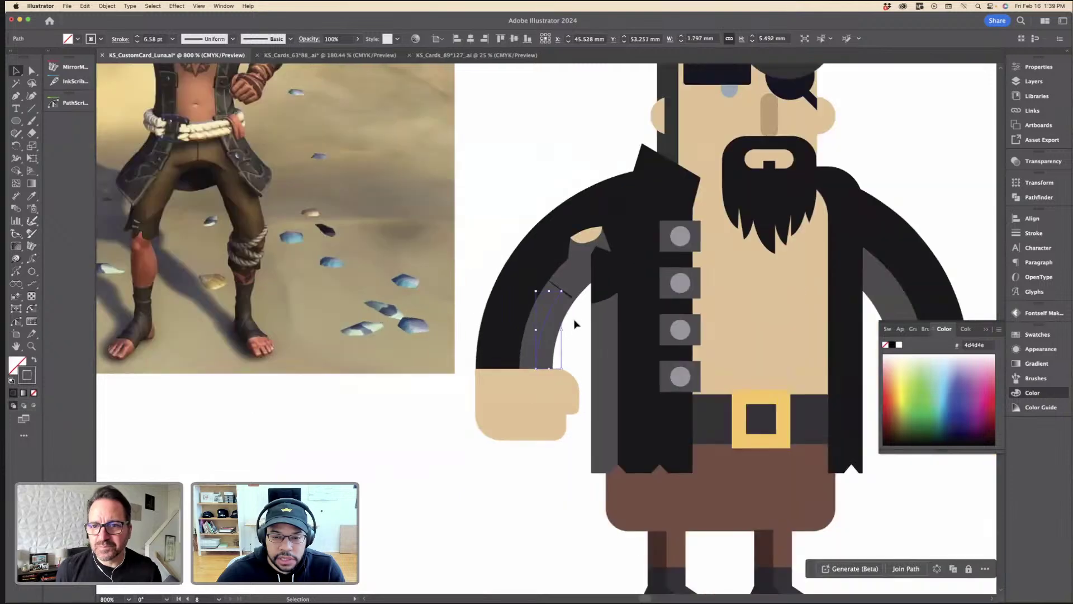
key("super+minus")
key("i")
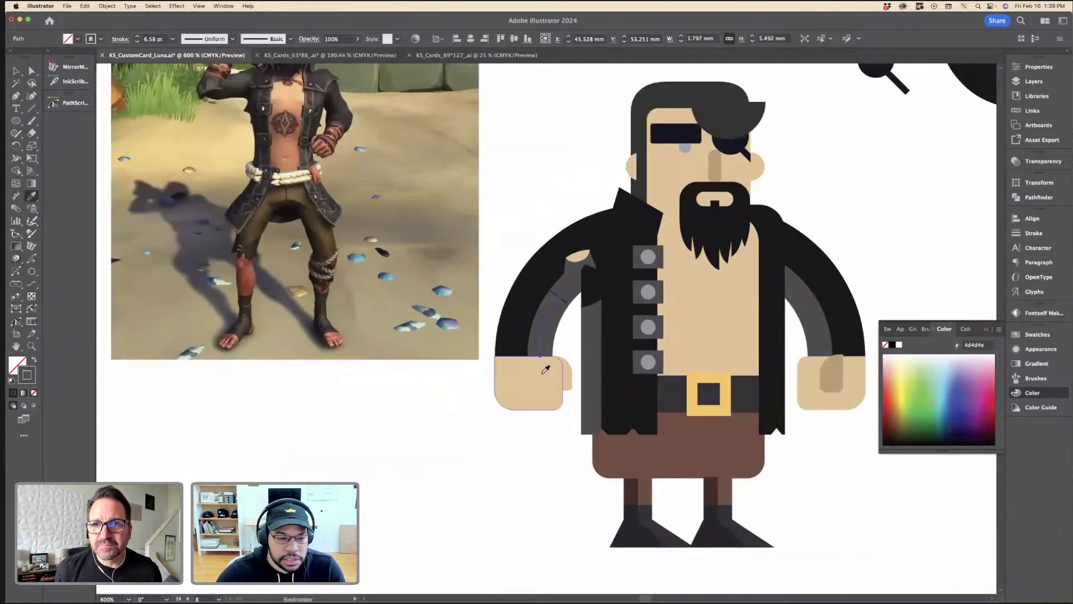
left_click(545, 368)
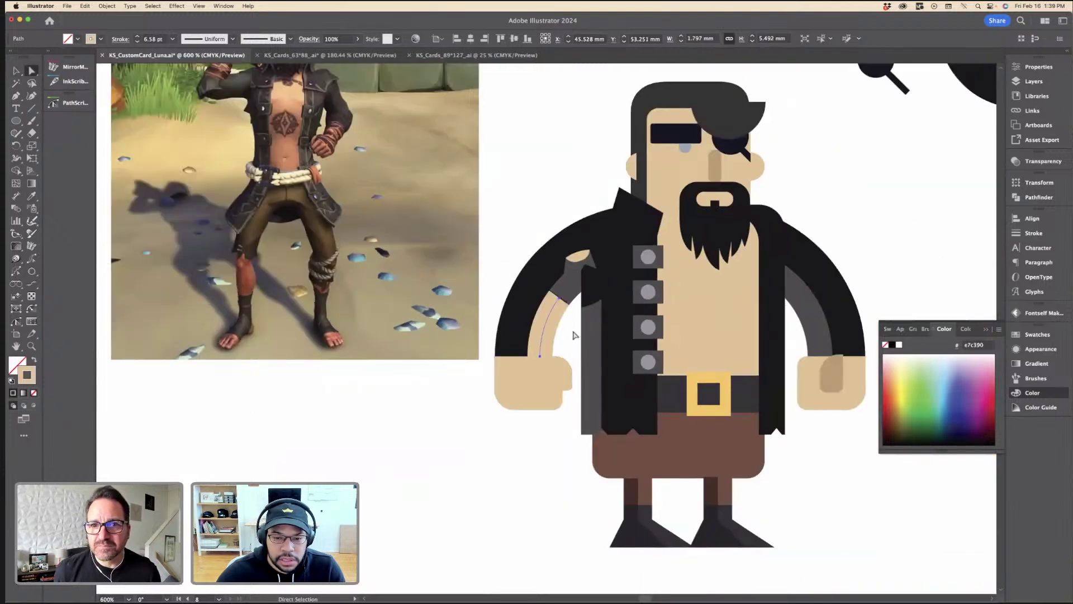
left_click(832, 364)
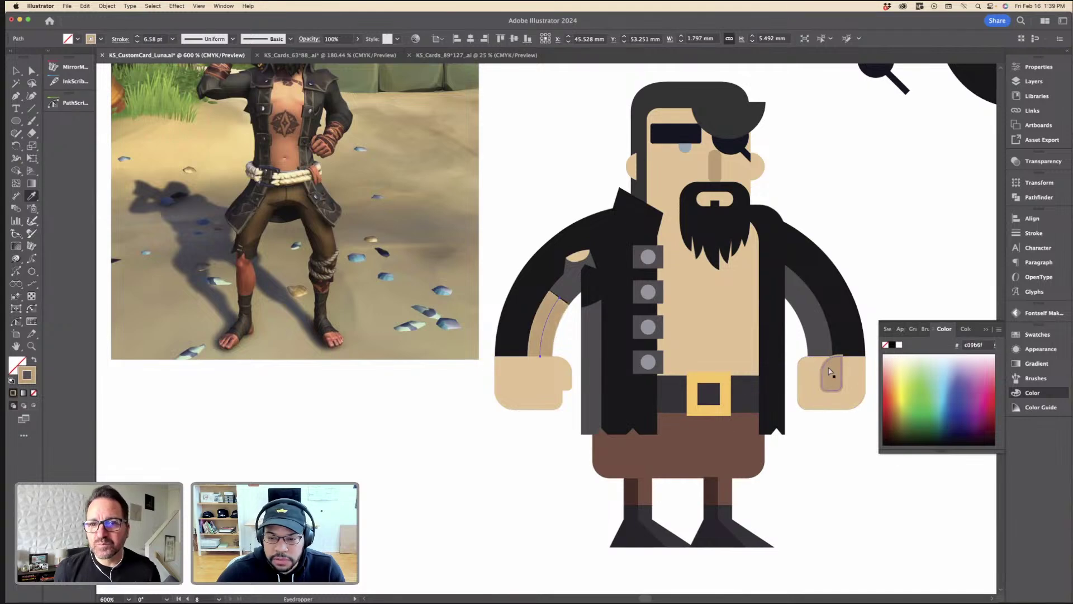
Step: Remove the stroke from the darker thumb shape on the hand of the intact sleeve
key("a")
left_click(832, 372)
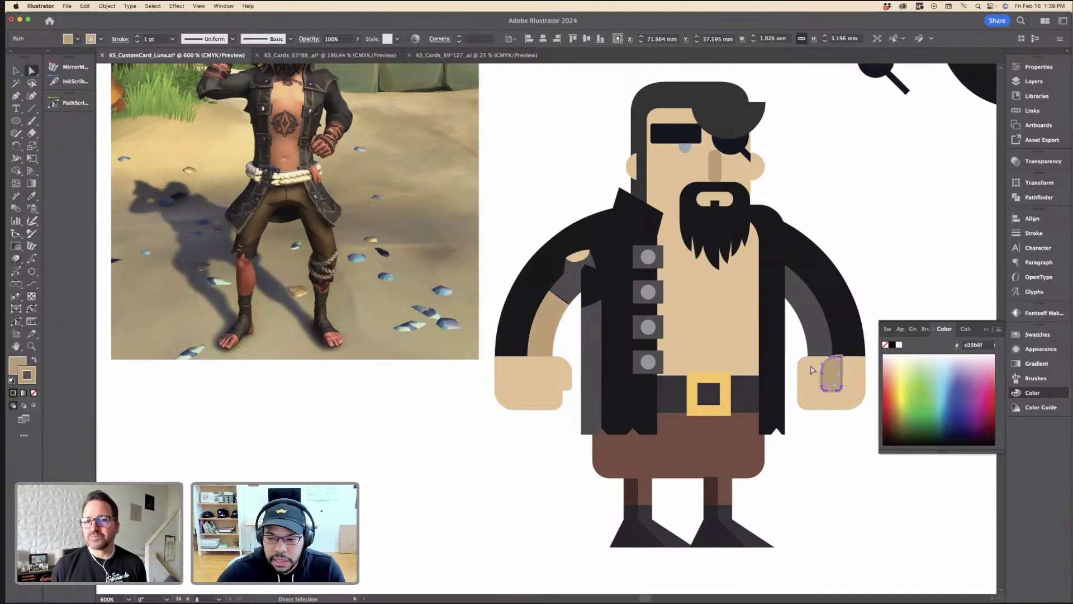
left_click(35, 392)
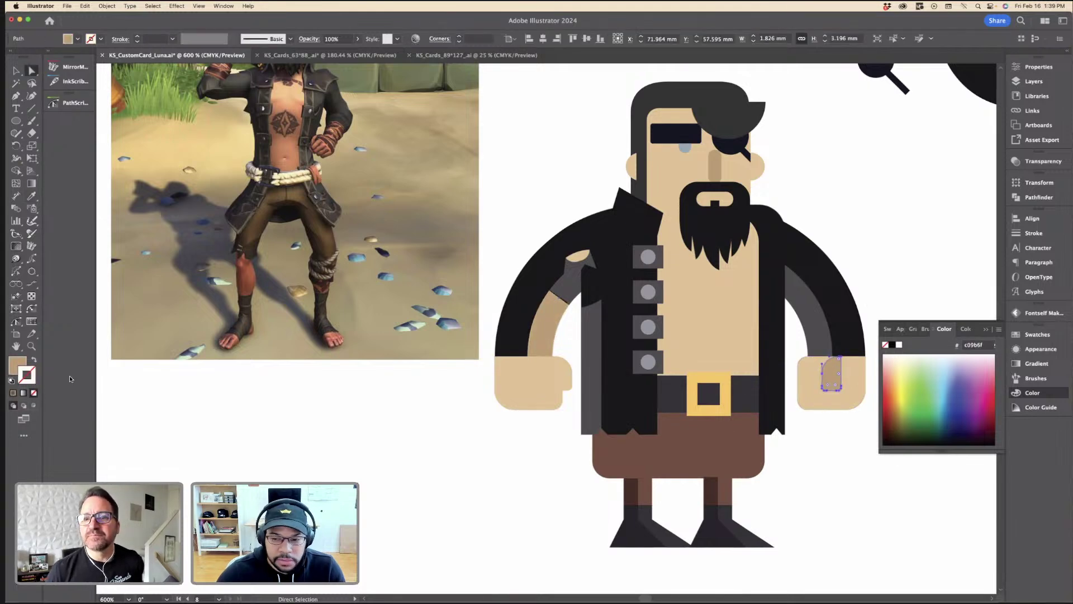
Step: Recolour the black lower sleeve segment with the light skin tone sampled from the adjoining hand
left_click(529, 315)
key("i")
left_click(531, 366)
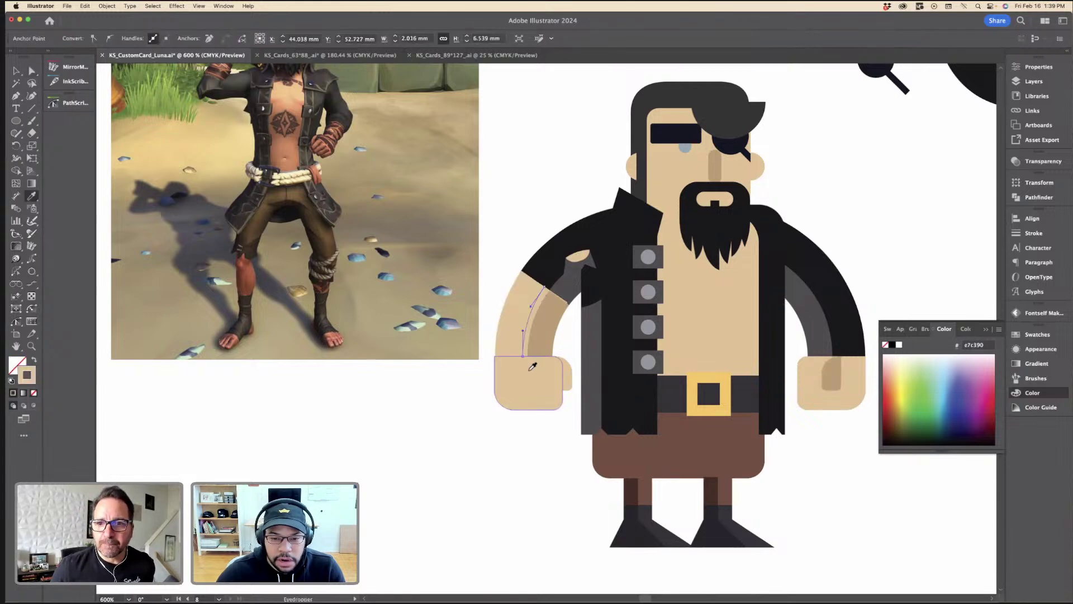
key("v")
left_click(496, 254)
key("super+equal")
key("super+equal")
key("super+minus")
key("super+minus")
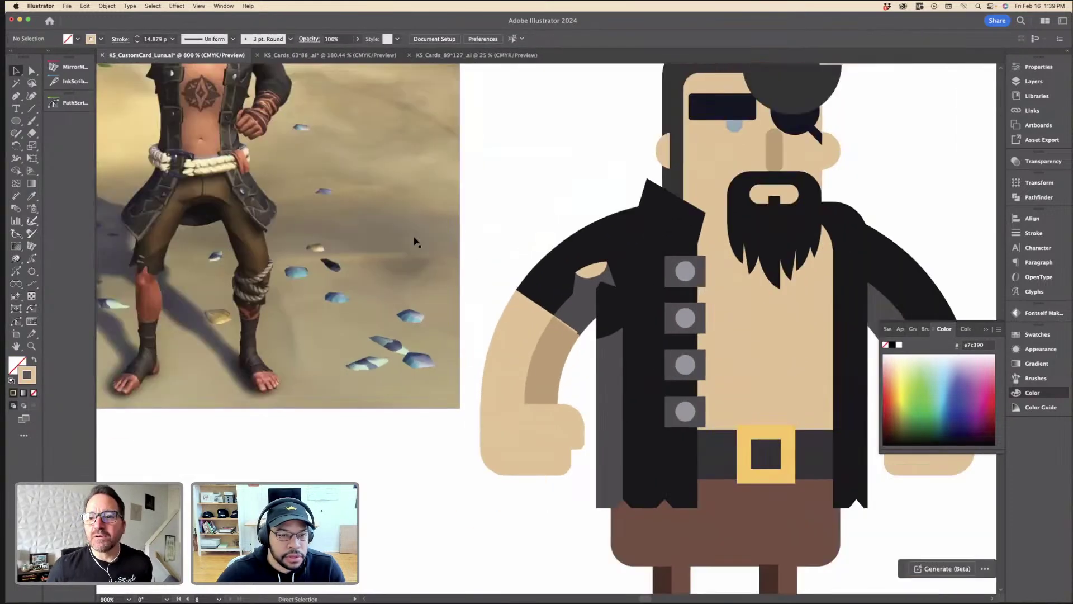
Step: Draw a straight line diagonally across the arm at the shortened sleeve's cut edge
left_click(32, 109)
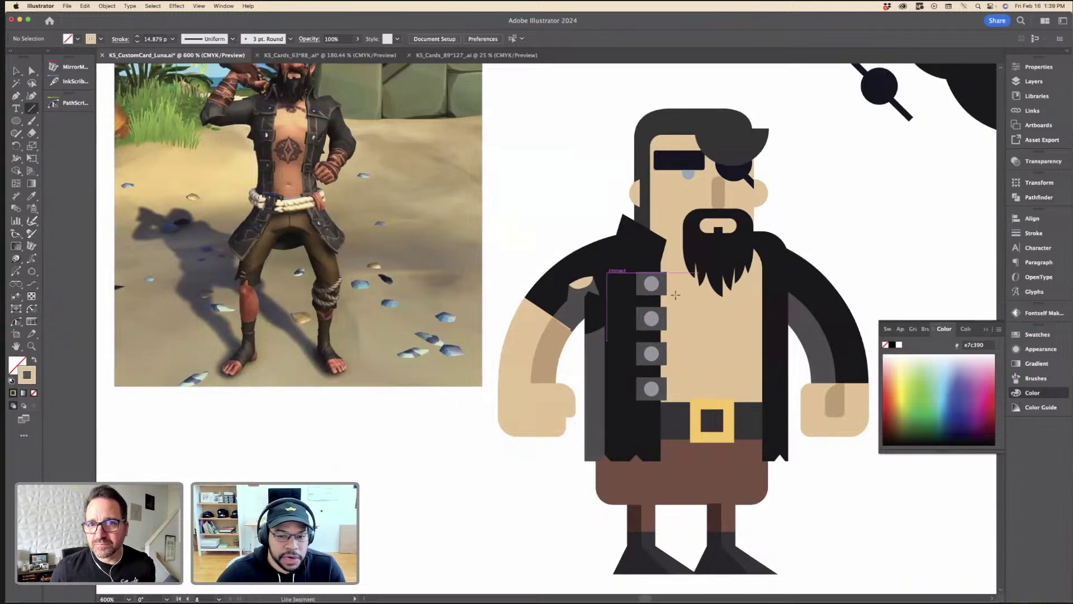
scroll(676, 295, "up", 4)
left_click_drag(343, 298, 448, 394)
Step: Give the line the brown of the trousers as its stroke, with no fill and a 3 pt weight
key("i")
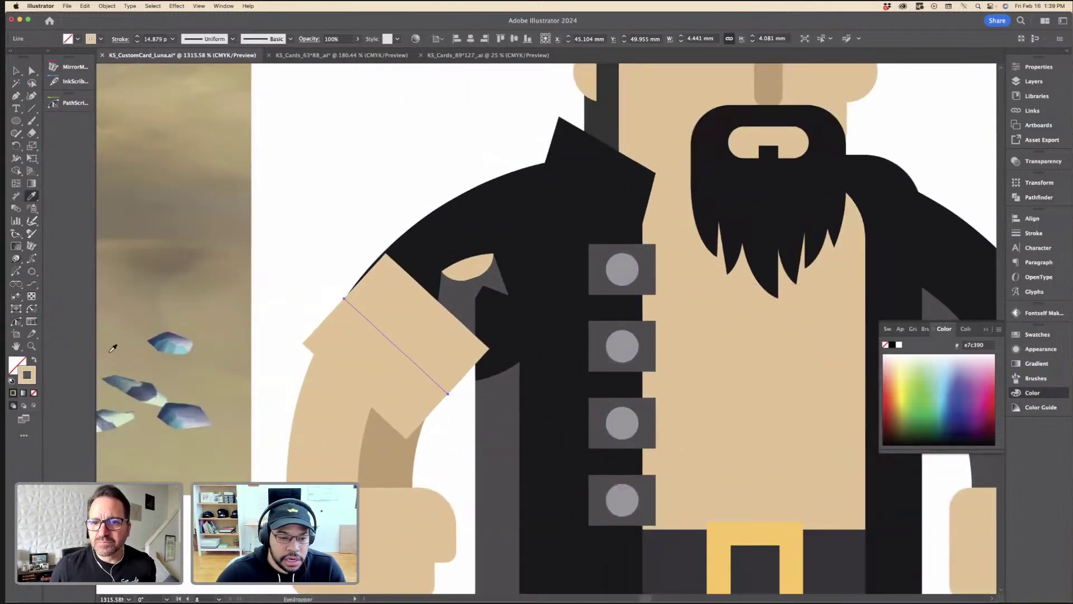
left_click(394, 453)
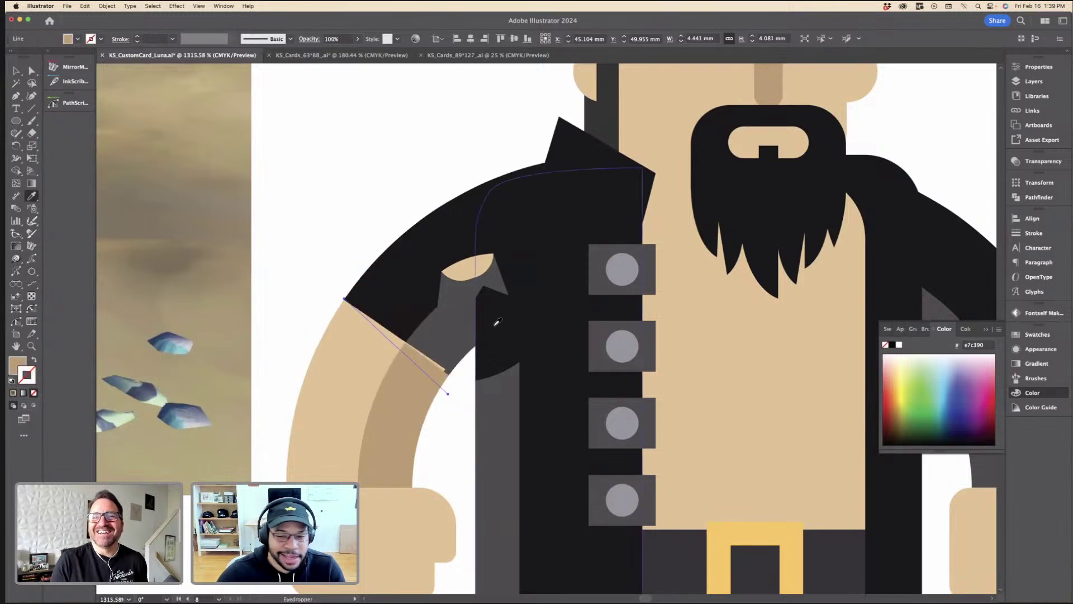
scroll(498, 324, "down", 5)
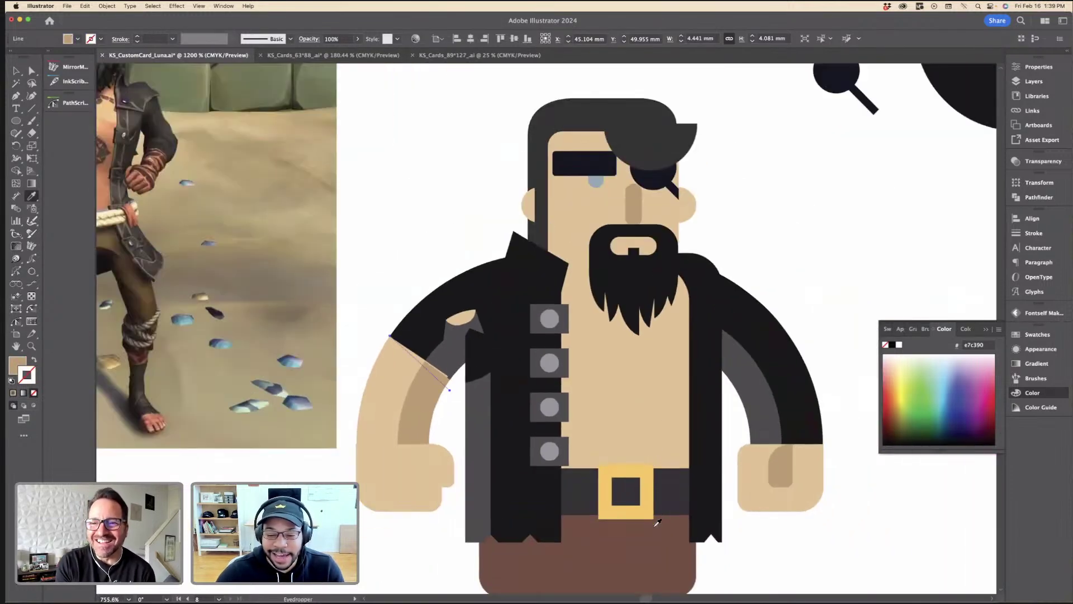
left_click(656, 524)
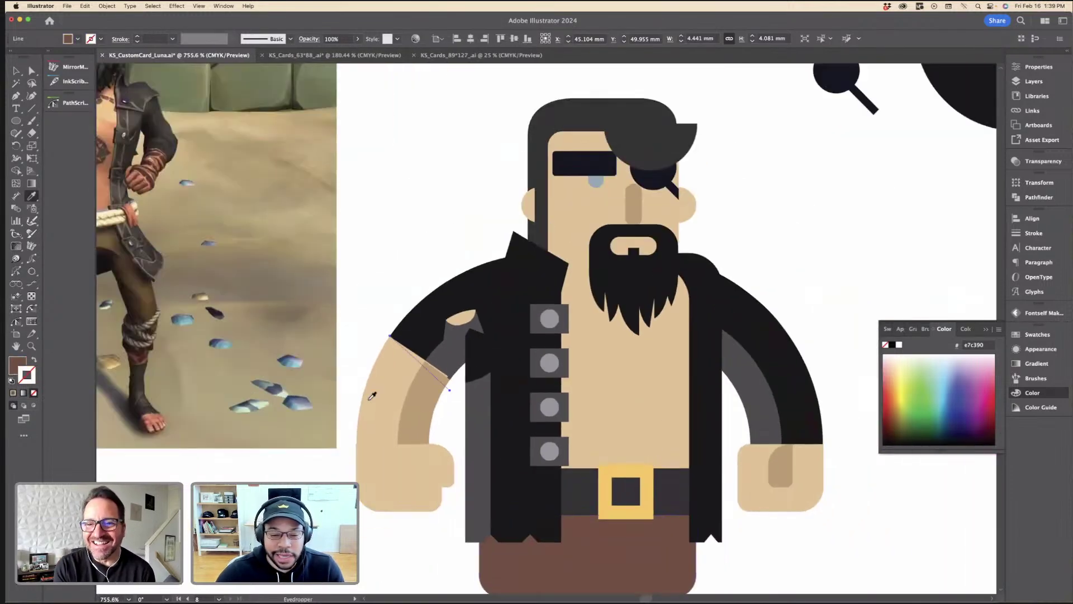
left_click(36, 362)
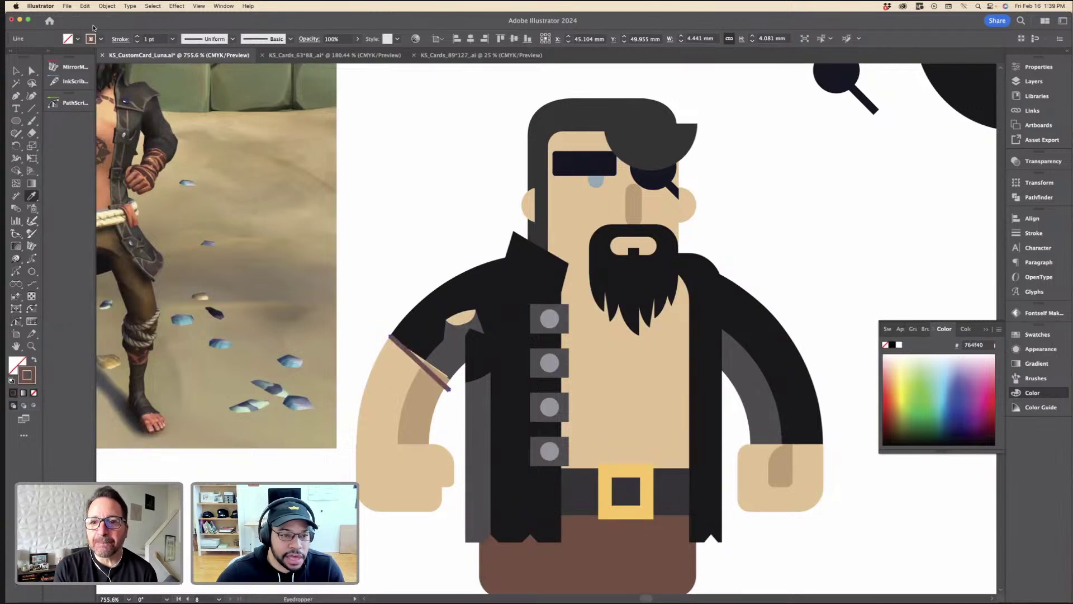
left_click(137, 37)
left_click(137, 37)
Step: Angle the brown band to match the sleeve's cut edge and draw a second brown band diagonally across the forearm below it
key("v")
scroll(456, 396, "up", 5)
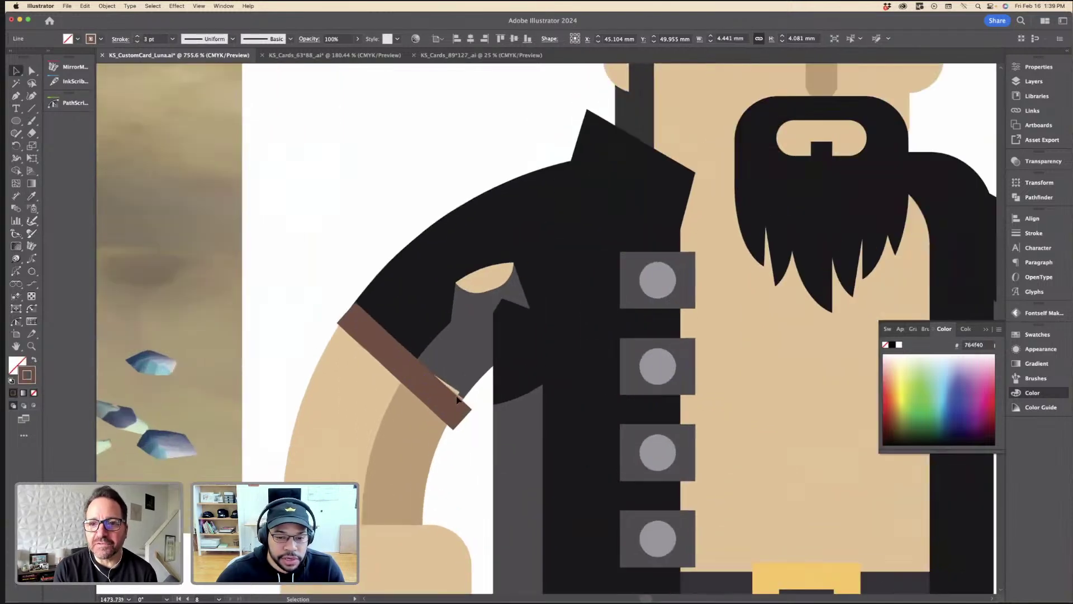
left_click_drag(465, 419, 470, 410)
left_click_drag(468, 406, 471, 405)
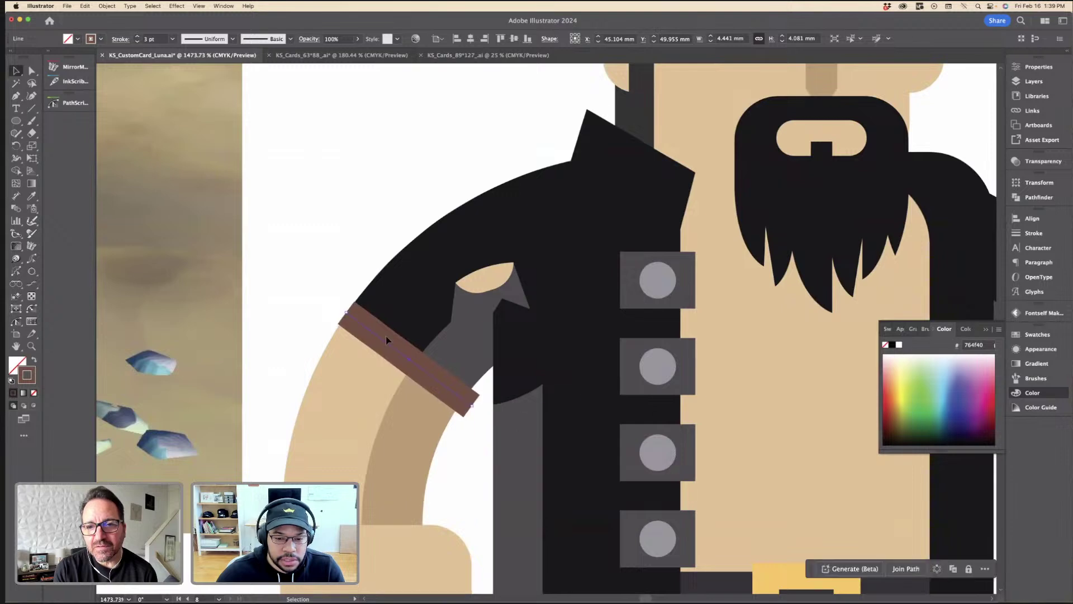
mouse_move(348, 315)
left_mouse_down()
mouse_move(341, 307)
mouse_move(455, 458)
left_mouse_up()
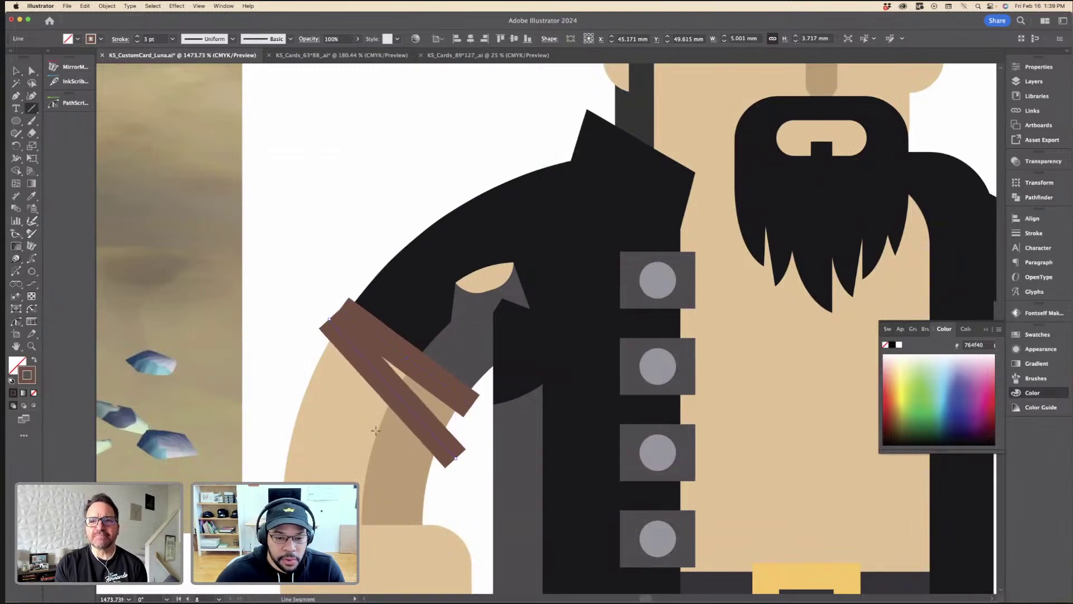
Step: Draw a third brown band diagonally across the forearm and raise its outer end towards the sleeve's cut edge
left_click_drag(292, 395, 440, 438)
scroll(328, 414, "down", 5)
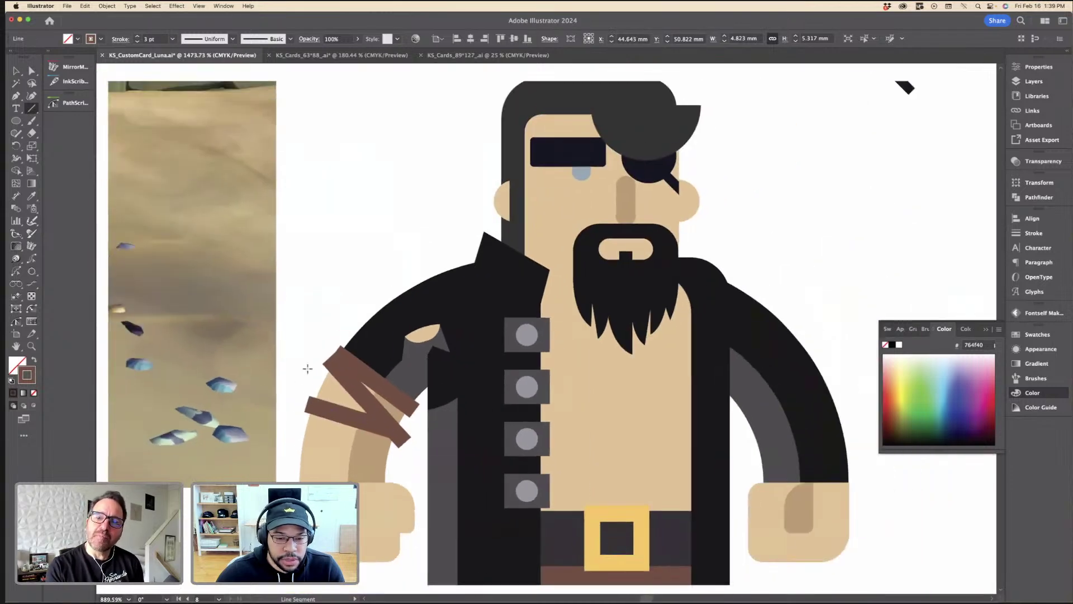
scroll(240, 246, "left", 10)
scroll(615, 335, "down", 3)
scroll(570, 335, "up", 5)
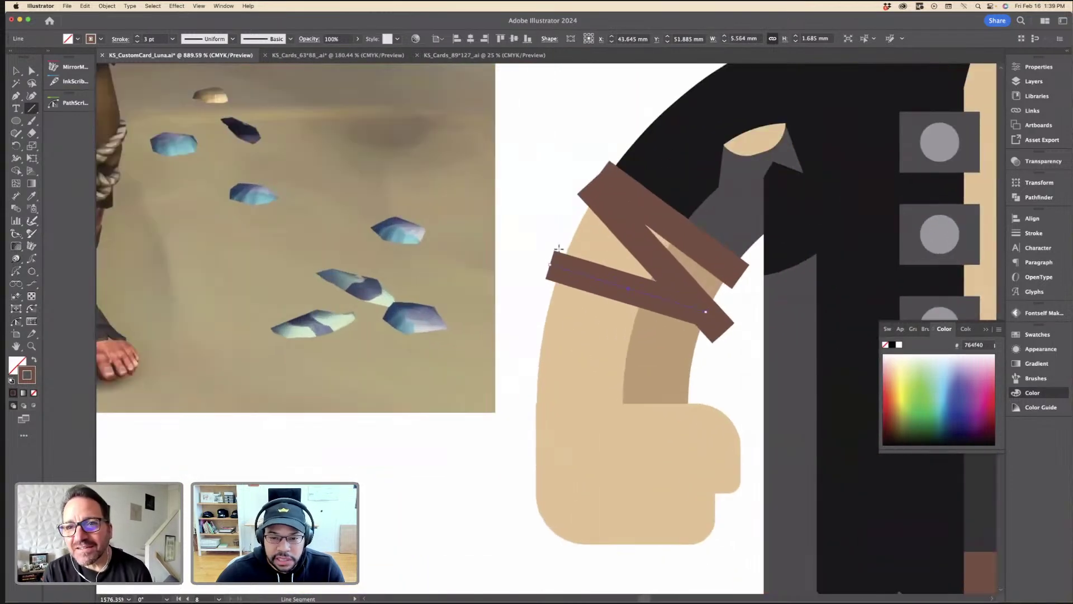
key("a")
mouse_move(551, 267)
left_mouse_down()
mouse_move(553, 252)
mouse_move(563, 261)
mouse_move(564, 224)
left_mouse_up()
Step: Draw four more brown bands at varied angles across the forearm, continuing down to the wrist
key("backslash")
left_click_drag(540, 296, 712, 326)
mouse_move(693, 363)
left_mouse_down()
mouse_move(565, 249)
mouse_move(552, 253)
left_mouse_up()
mouse_move(534, 328)
left_mouse_down()
mouse_move(719, 367)
mouse_move(698, 367)
left_mouse_up()
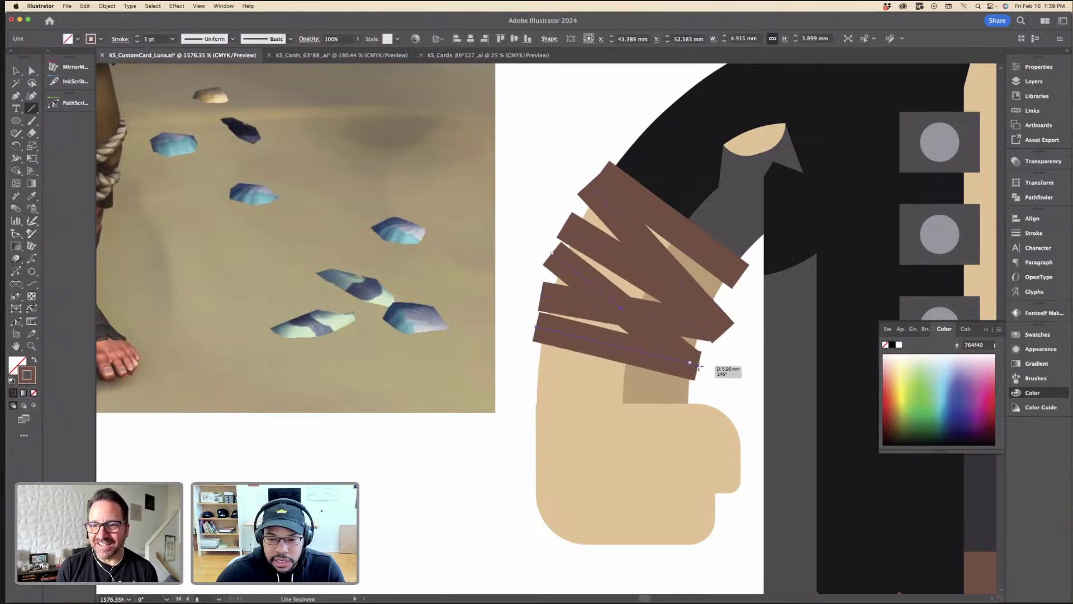
mouse_move(528, 386)
left_mouse_down()
mouse_move(707, 374)
mouse_move(527, 359)
left_mouse_up()
key("ctrl+z")
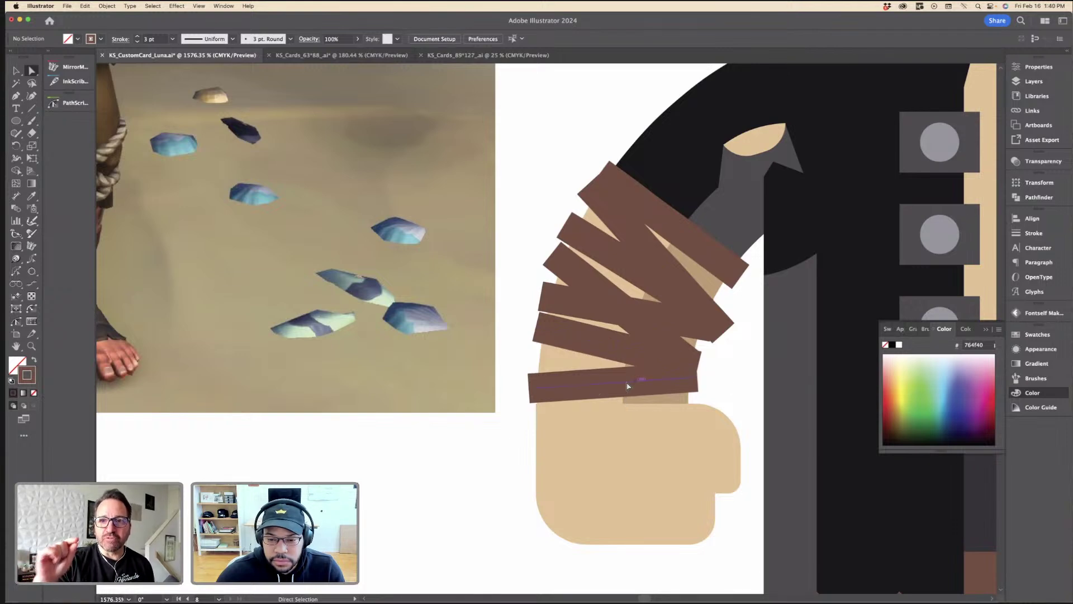
Step: Level the brown band at the wrist and shift the outer end of the band just above it
left_click(686, 383)
left_click_drag(695, 382, 699, 390)
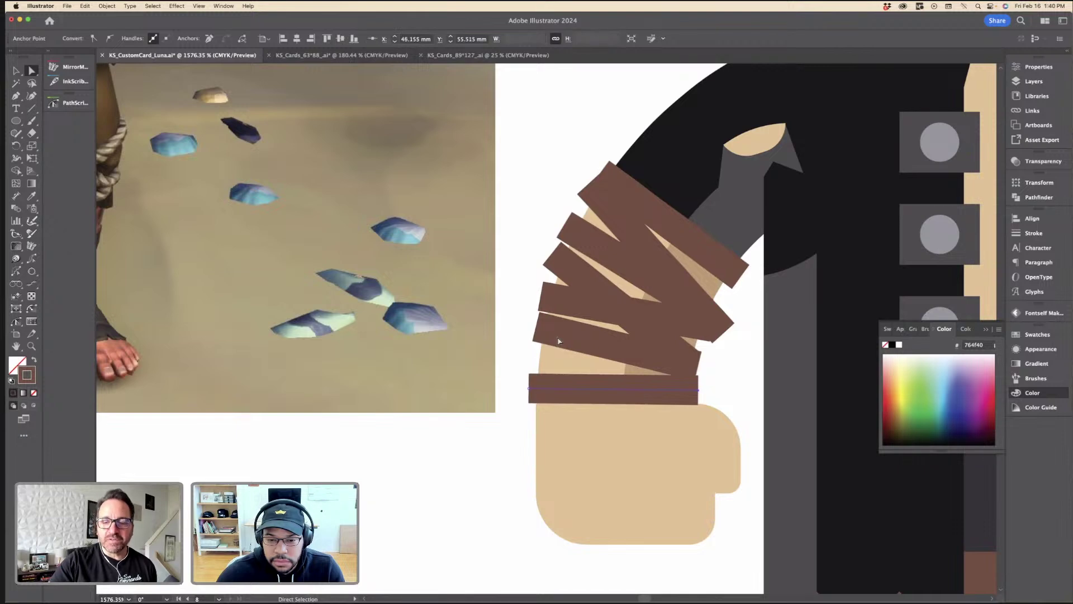
key("v")
left_click(536, 329)
key("a")
left_click_drag(536, 329, 559, 316)
Step: Remove the steep crossing band from the middle of the forearm and reposition the ends of the two diagonal bands above it
left_click(670, 356)
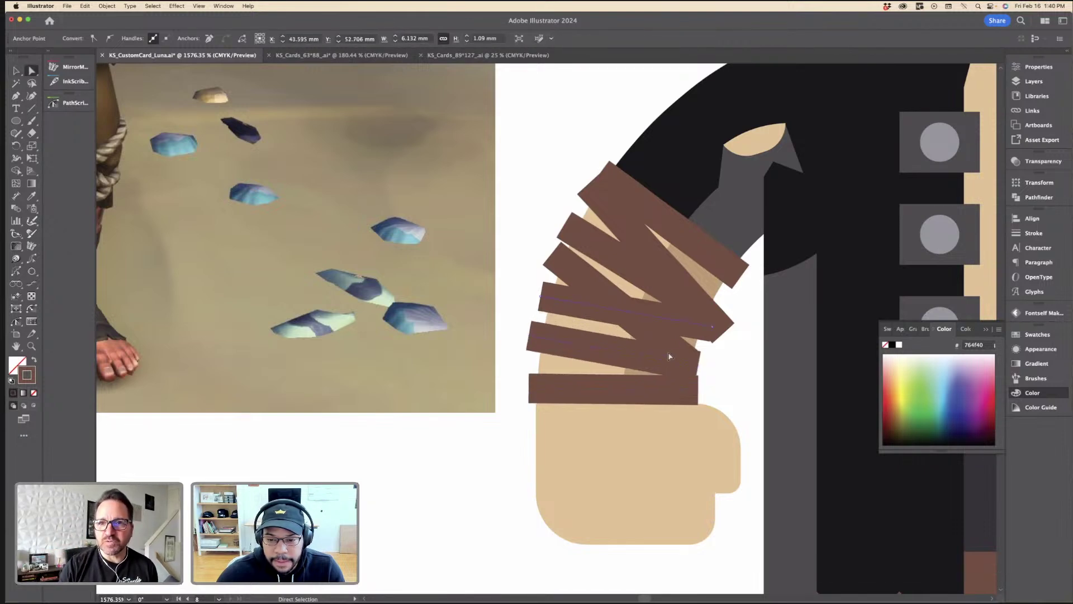
mouse_move(692, 367)
left_mouse_down()
mouse_move(695, 348)
mouse_move(706, 352)
mouse_move(688, 347)
left_mouse_up()
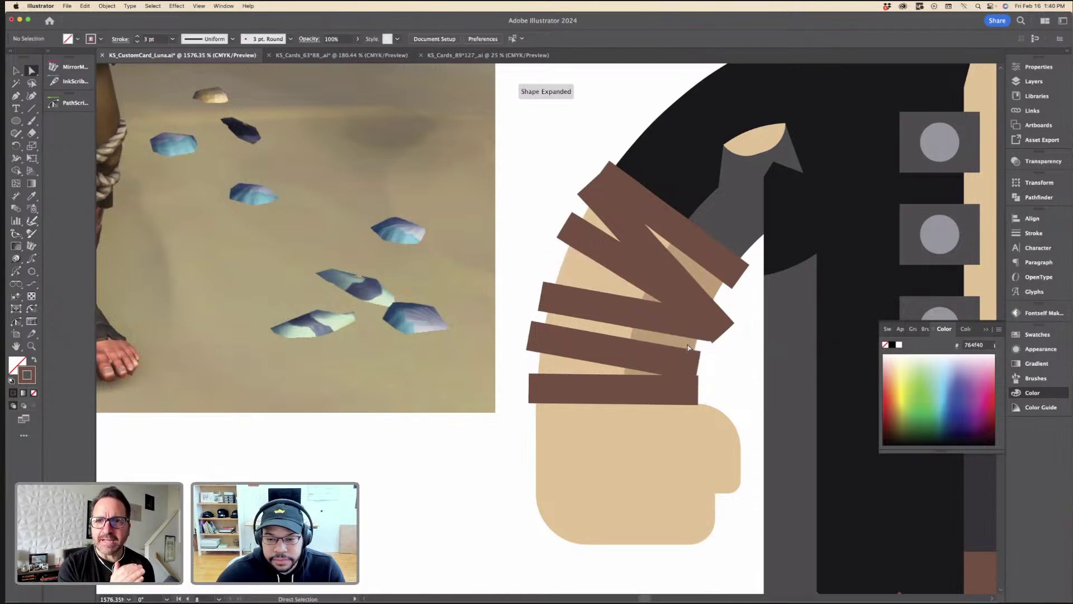
left_click(666, 320)
left_click_drag(615, 259, 601, 264)
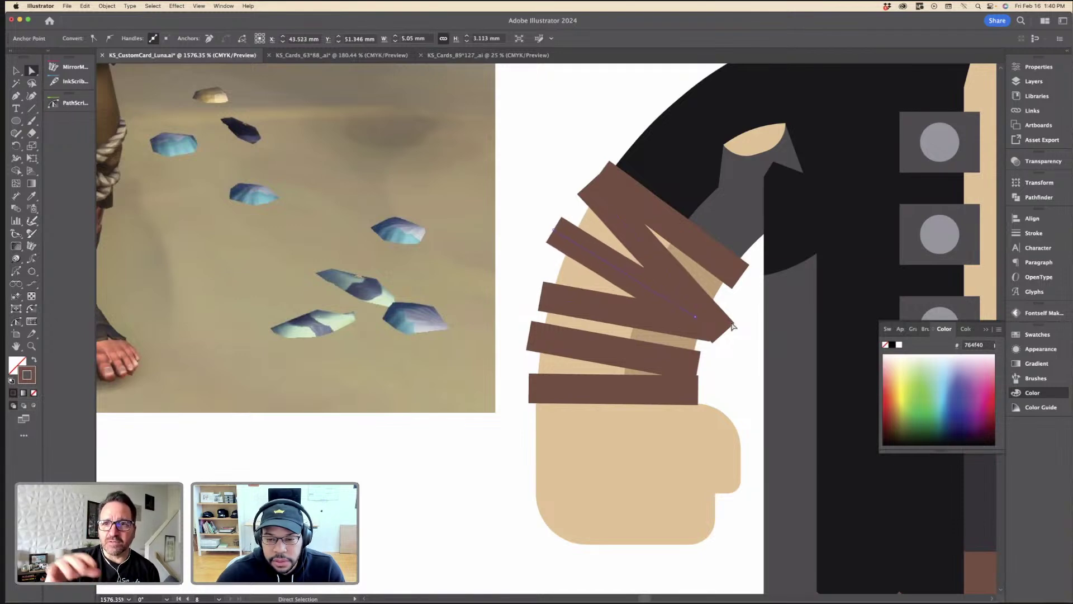
left_click_drag(725, 333, 727, 324)
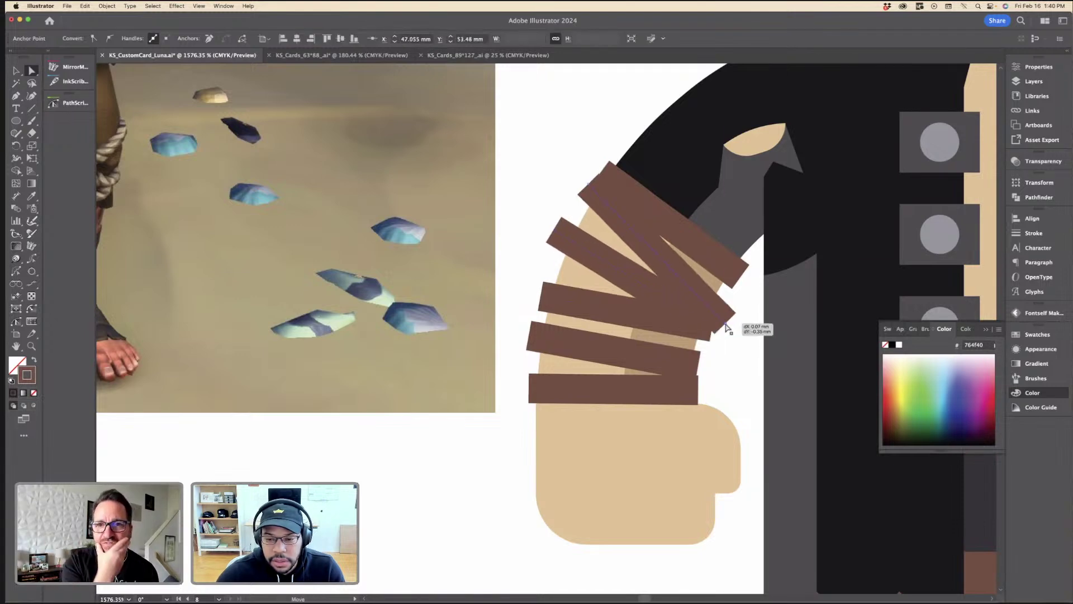
Step: Re-angle the middle forearm band to run nearly level and steepen the diagonal band above it
left_click(675, 323)
key("v")
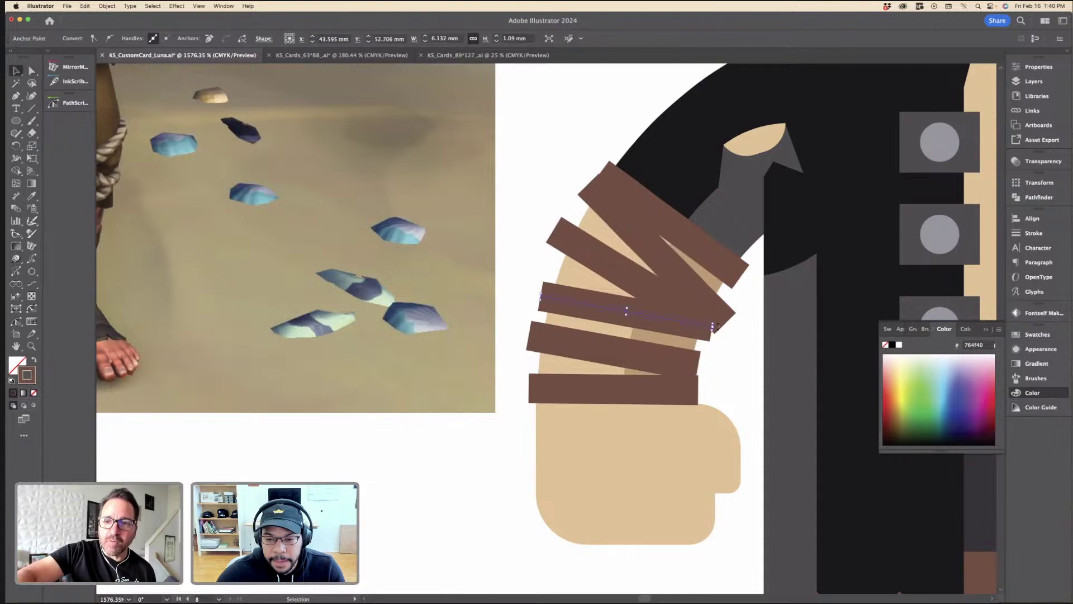
mouse_move(720, 324)
left_mouse_down()
mouse_move(717, 353)
mouse_move(718, 307)
mouse_move(697, 316)
mouse_move(643, 303)
mouse_move(670, 306)
mouse_move(711, 341)
left_mouse_up()
key("a")
left_click(665, 300)
left_click(539, 220)
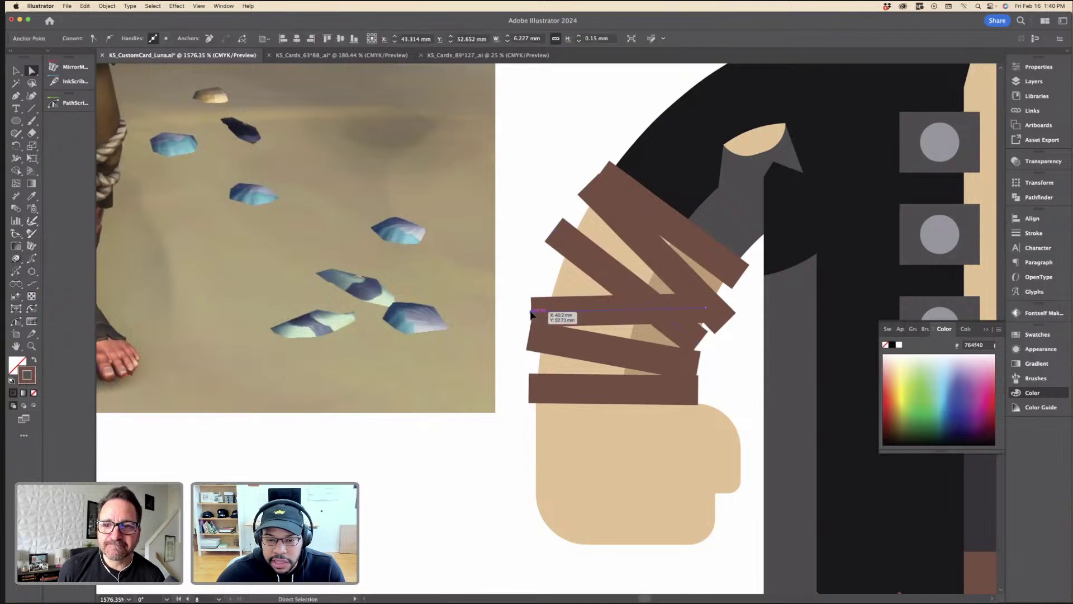
left_click_drag(534, 311, 534, 301)
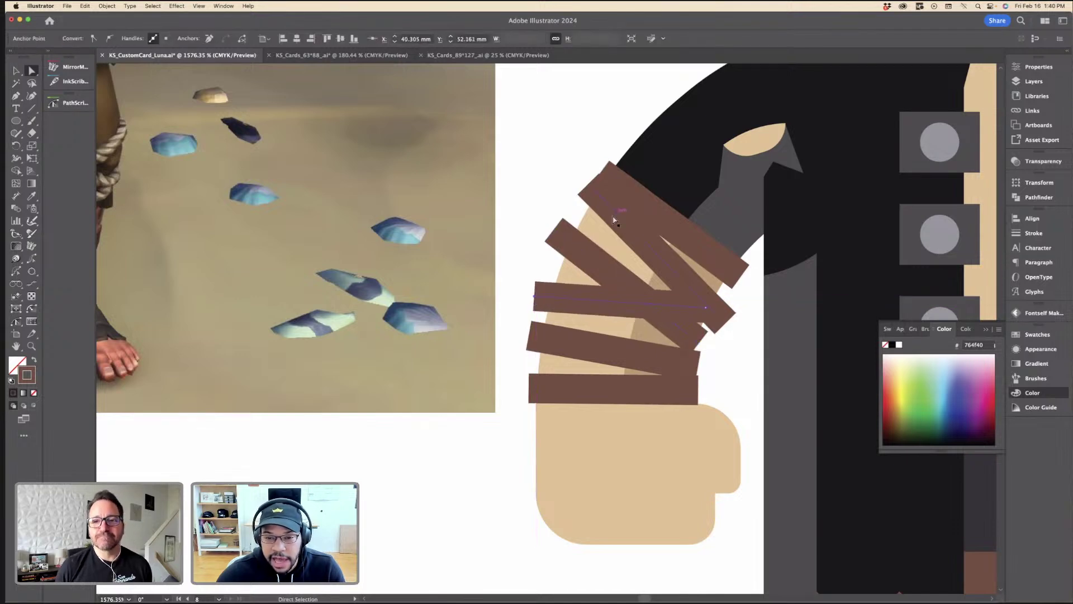
left_click(602, 195)
left_click_drag(591, 190, 576, 195)
key("super+z")
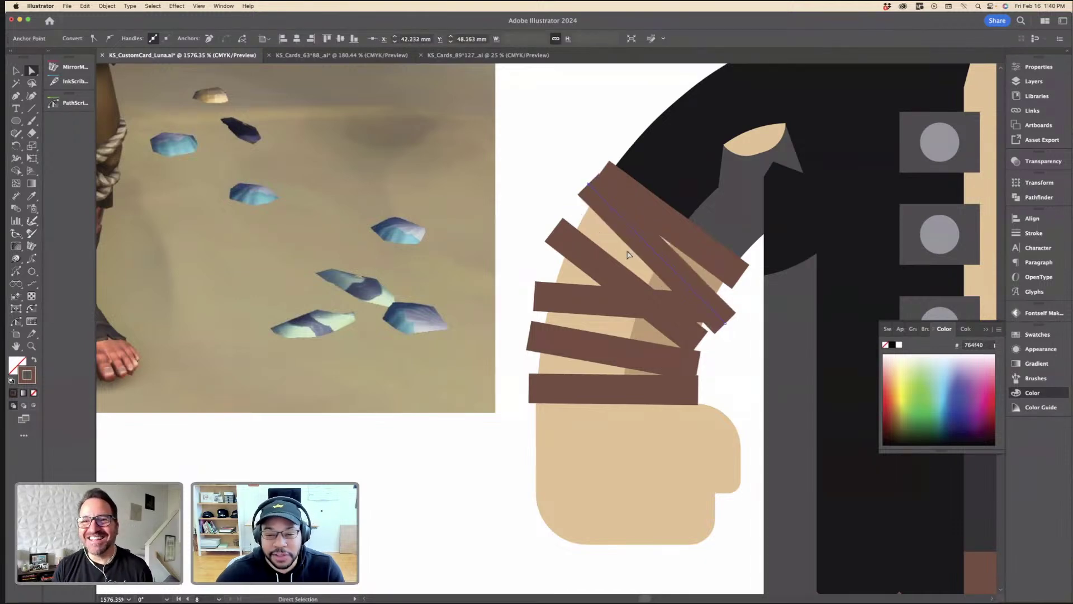
Step: Delete the two bands in the middle of the forearm, keeping the upper pair and the wrist pair
key("v")
left_click(595, 264)
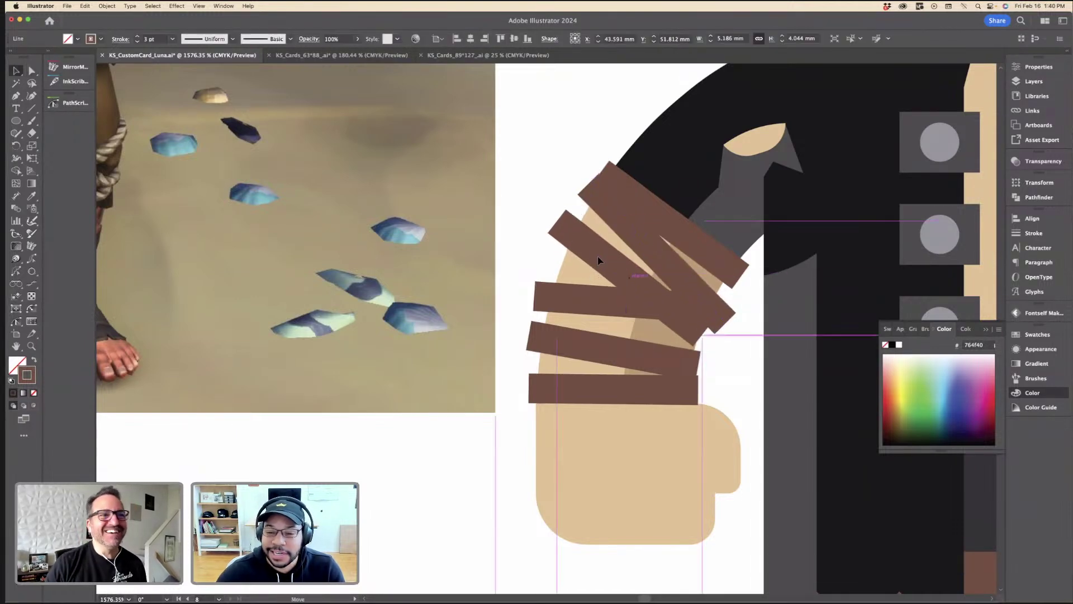
scroll(575, 296, "down", 3)
key("Delete")
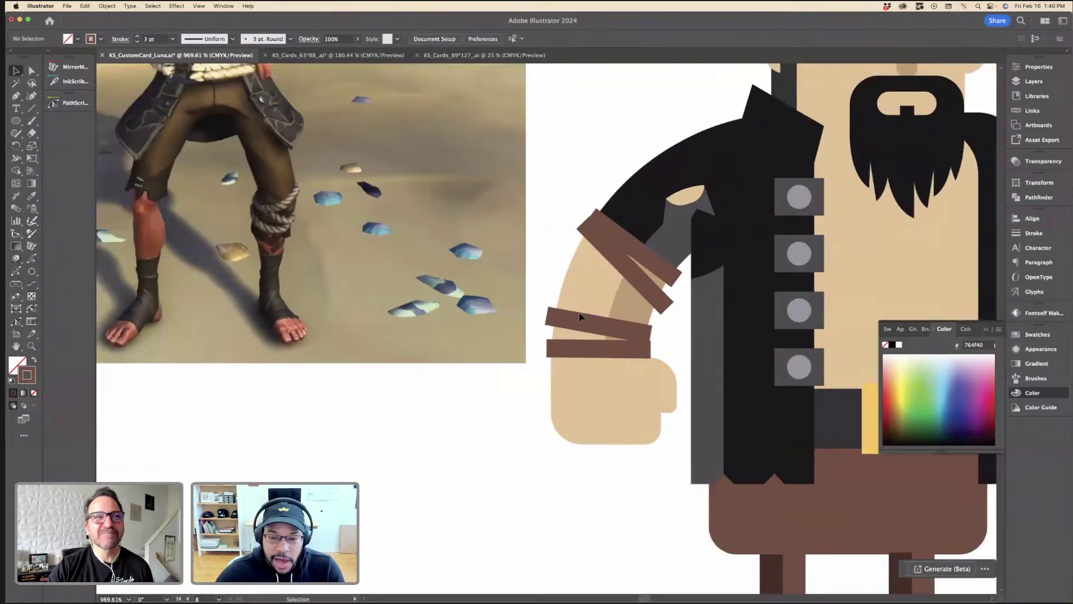
Step: Move the outer end of the second band slightly outward past the arm's edge
key("a")
left_click(605, 229)
scroll(594, 231, "up", 3)
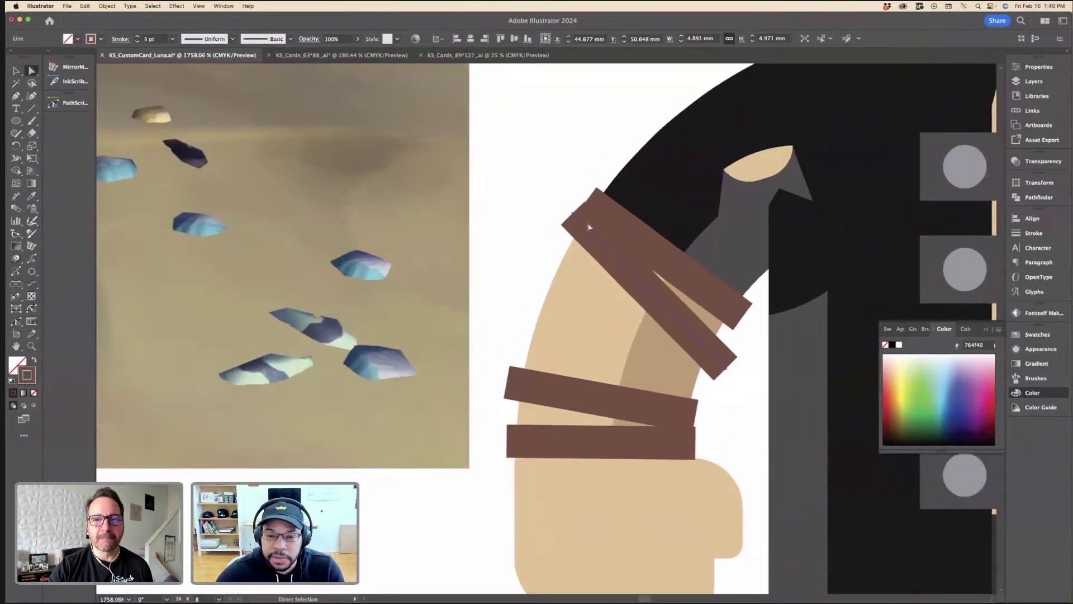
left_click_drag(575, 218, 563, 226)
Step: Try a filled brown rectangle of 6.98 × 1.645 mm as a band, rotated to slant across the upper forearm
left_click_drag(15, 121, 84, 120)
left_click(33, 362)
mouse_move(543, 258)
left_mouse_down()
mouse_move(743, 379)
mouse_move(762, 309)
left_mouse_up()
key("v")
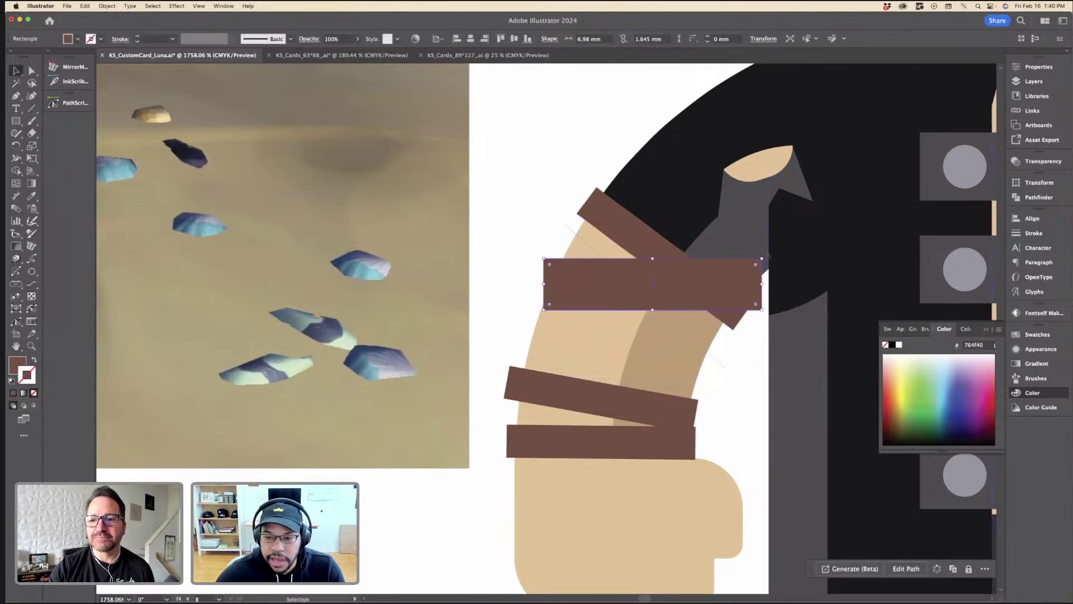
left_click_drag(766, 254, 764, 337)
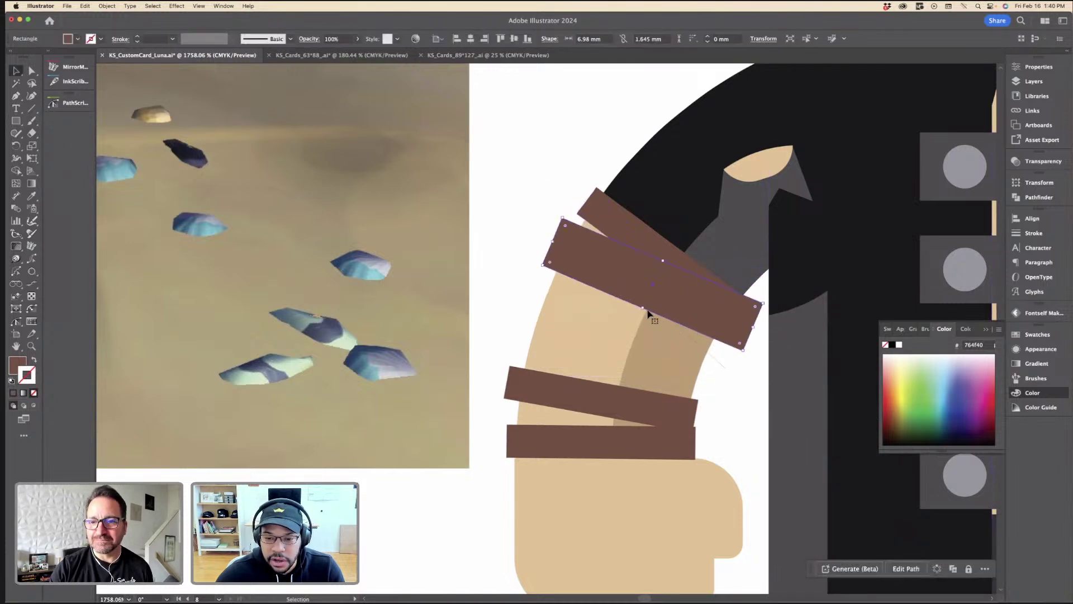
left_click_drag(643, 309, 650, 301)
Step: Undo the rectangle band and bring back the second band's brown 3 pt stroke without a fill
key("Delete")
key("super+z")
key("super+z")
key("super+z")
key("super+z")
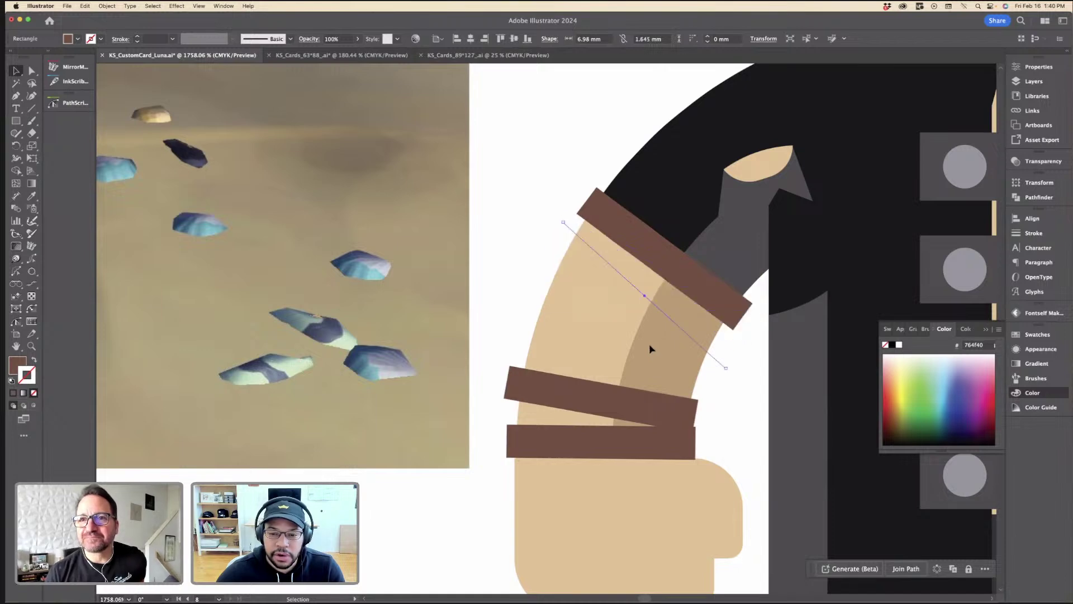
key("super+shift+z")
left_click(527, 215)
Step: Draw two brown bands, about 6.5 mm and 6 mm wide, slanting across the middle of the forearm
key("backslash")
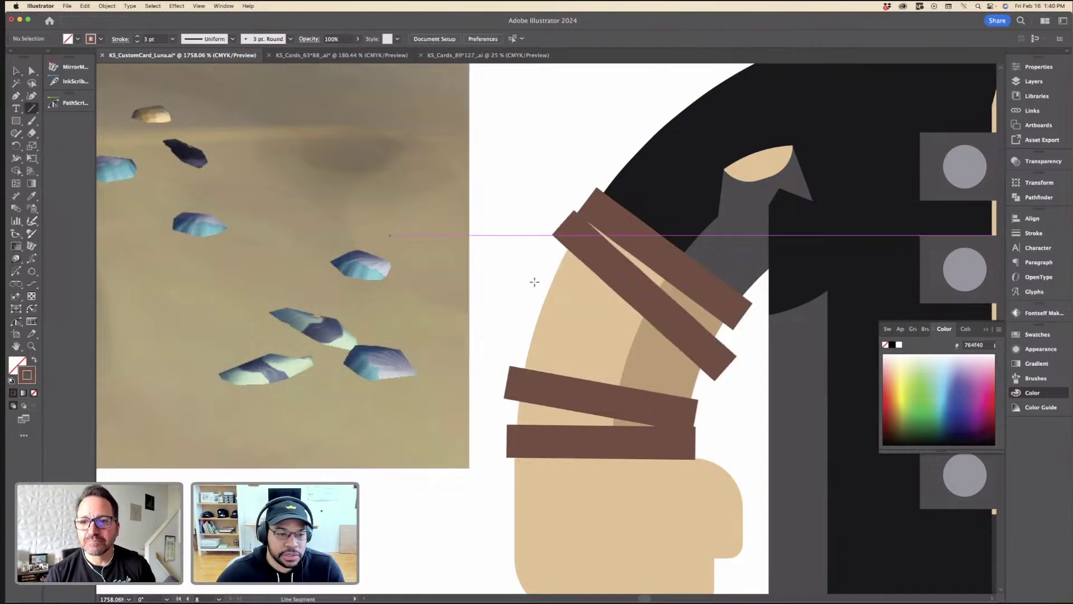
left_click_drag(525, 284, 728, 340)
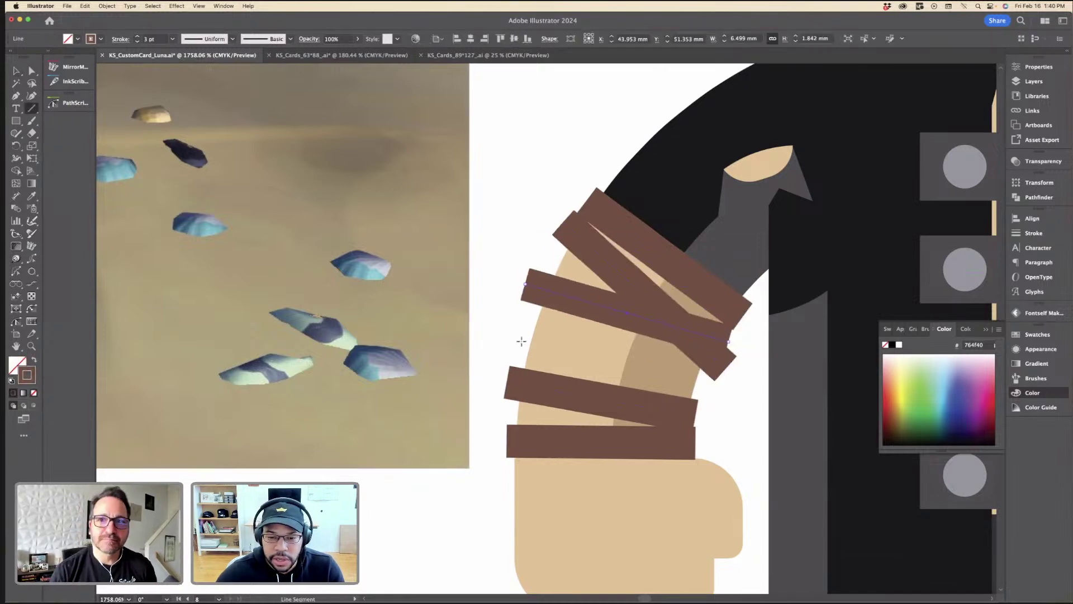
mouse_move(518, 336)
left_mouse_down()
mouse_move(757, 418)
mouse_move(704, 393)
left_mouse_up()
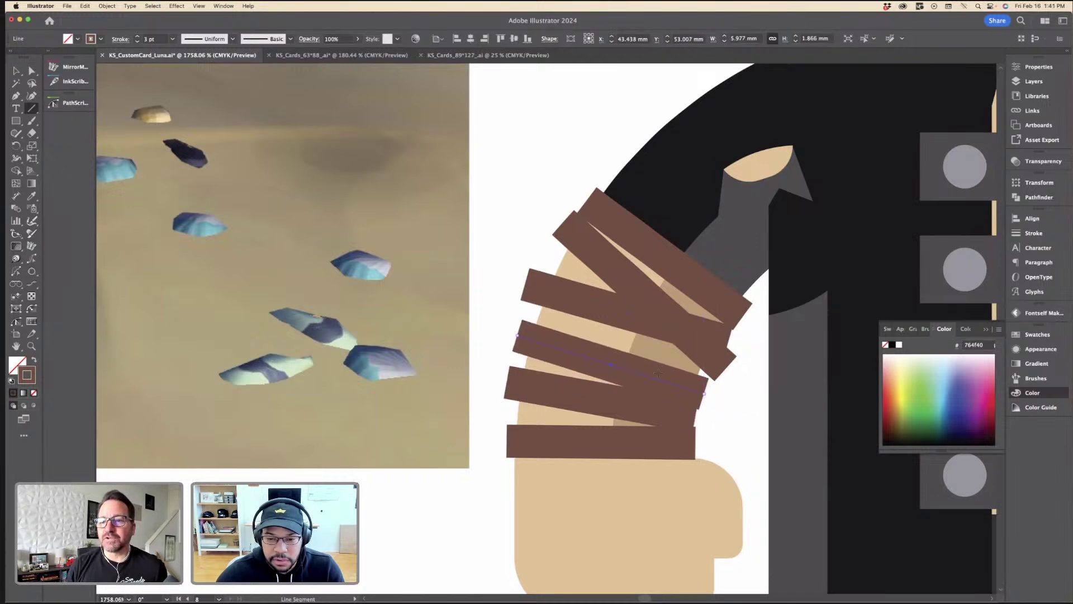
Step: Cross the two bands above the wrist band by lowering the upper one's inner end and raising the lower one's
key("a")
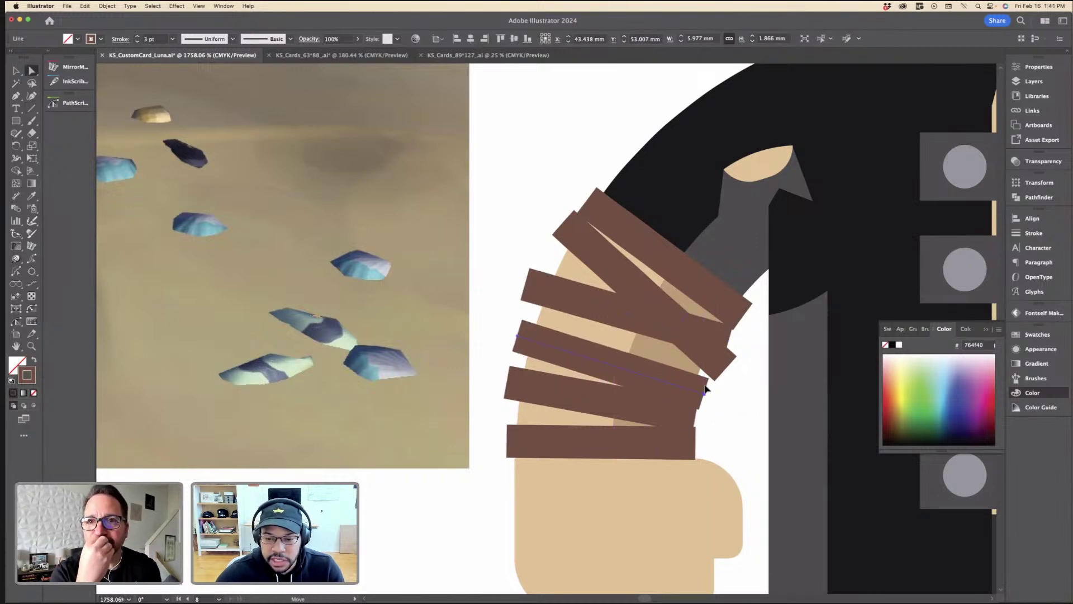
left_click_drag(706, 389, 701, 417)
left_click(541, 351)
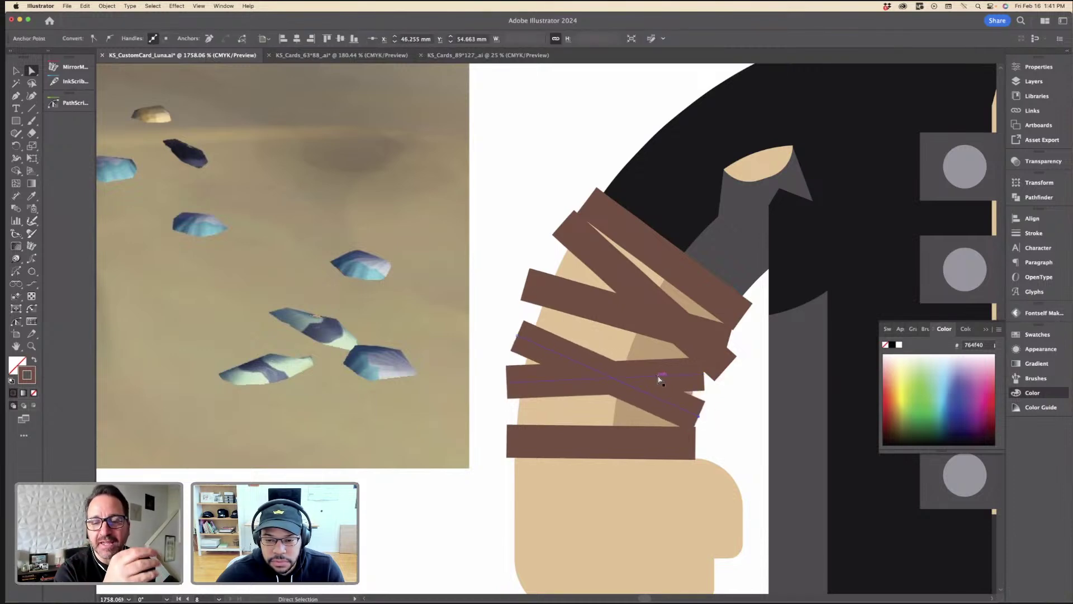
left_click(659, 376)
left_click_drag(704, 374, 705, 358)
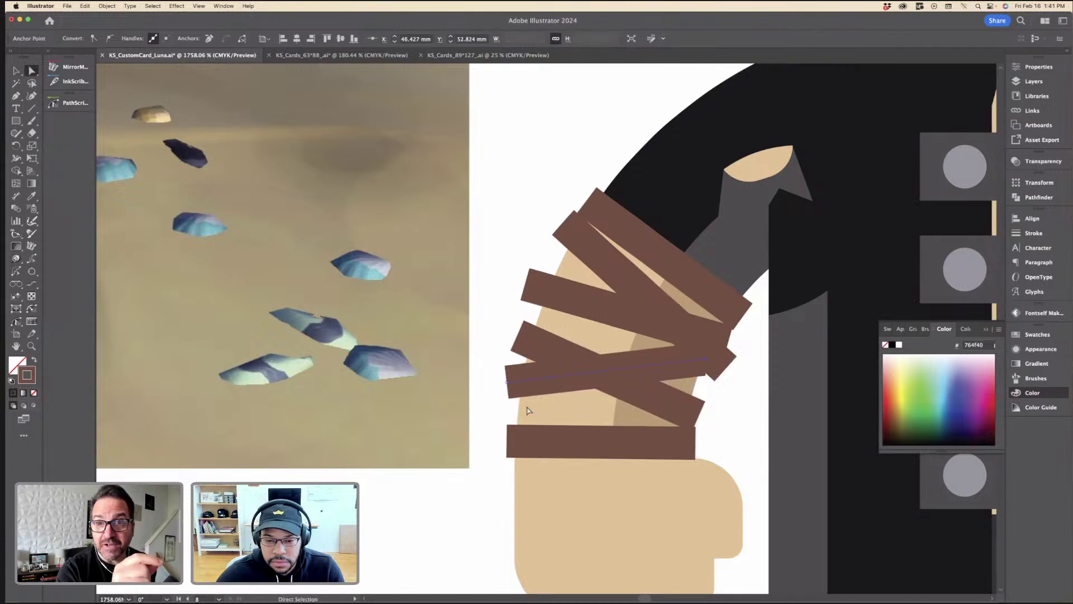
Step: Raise the outer end of the wrist band so that it slants down towards the body
left_click(554, 441)
left_click(531, 442)
left_click_drag(507, 442, 507, 416)
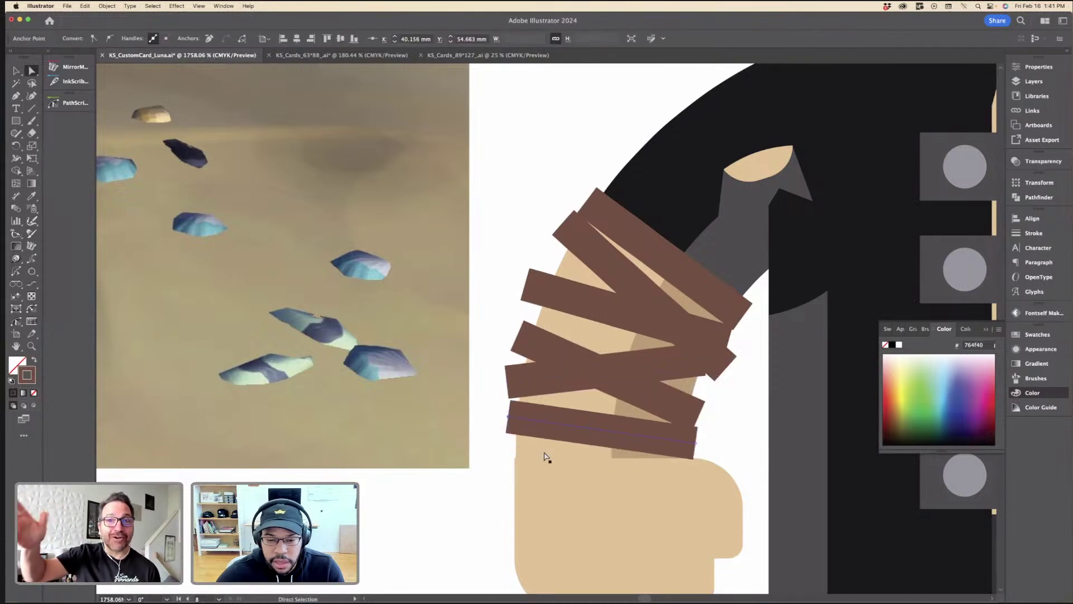
Step: Examine the hand's outline below the wrist band and the banded arm on the whole figure
left_click(546, 473)
key("super+equal")
key("super+equal")
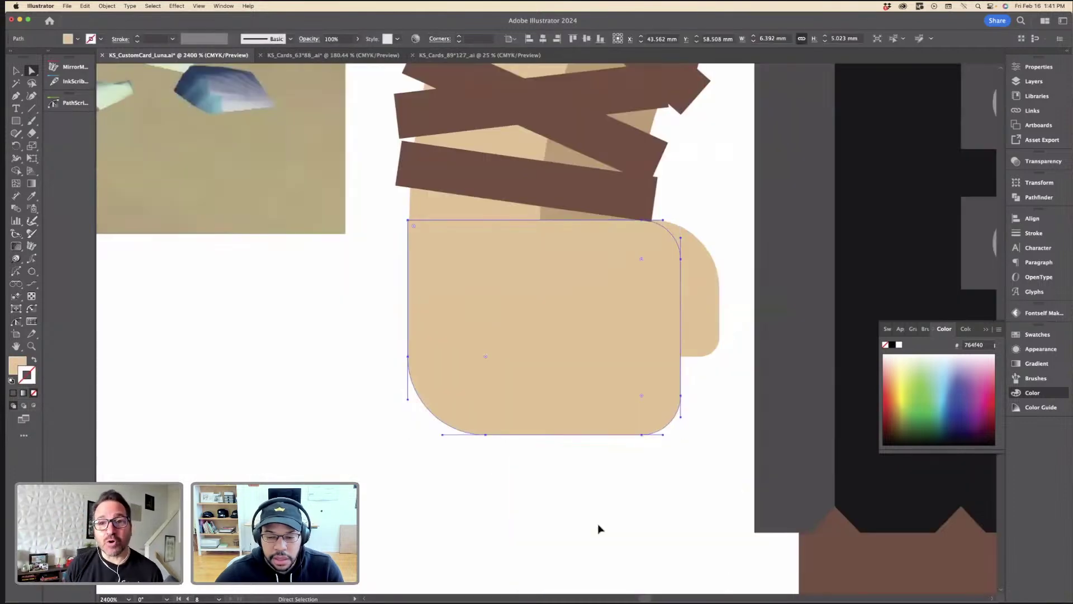
left_click_drag(458, 311, 459, 313)
left_click(349, 299)
key("super+minus")
key("super+minus")
key("super+minus")
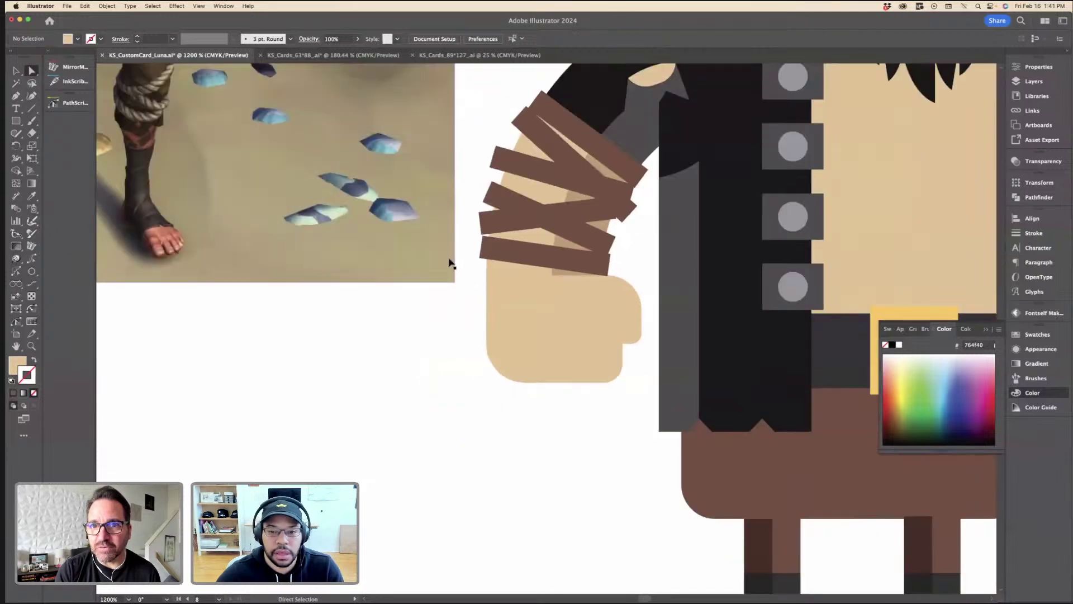
key("super+minus")
key("super+minus")
scroll(735, 270, "up", 2)
key("v")
scroll(735, 271, "right", 2)
scroll(735, 271, "up", 1)
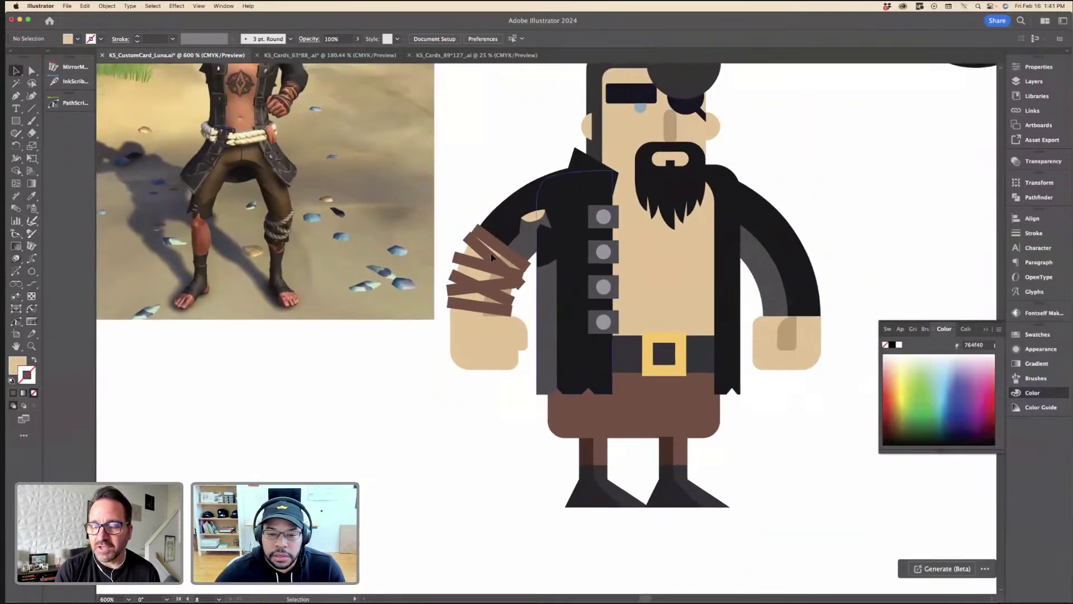
Step: Mirror the bare forearm, its shading and its brown bands across a vertical axis at X 66.255 mm with MirrorMe
scroll(519, 253, "up", 3)
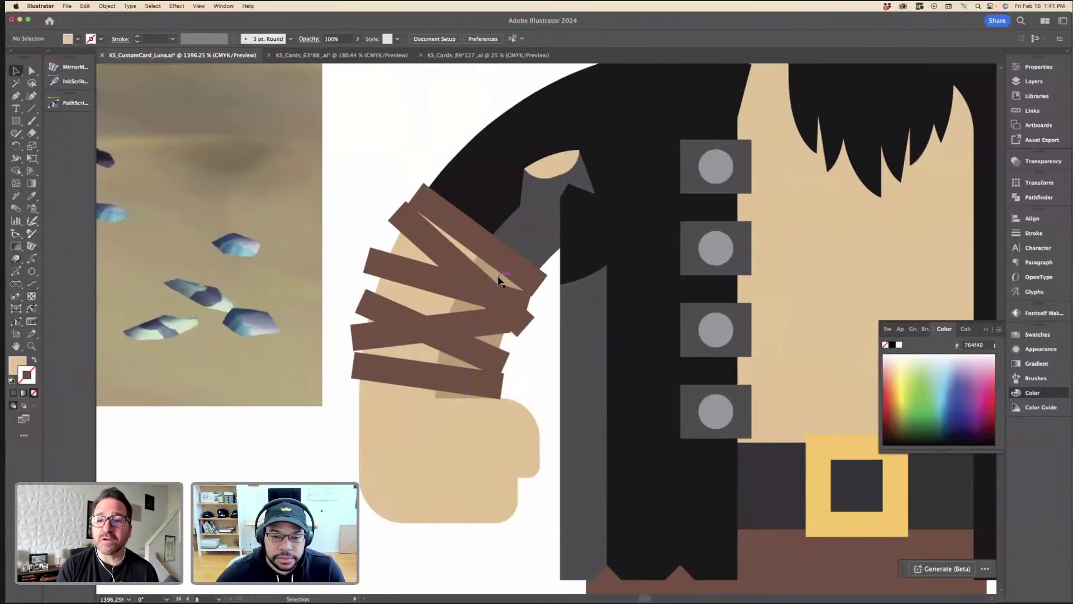
left_click(491, 272)
left_click(467, 253, "shift")
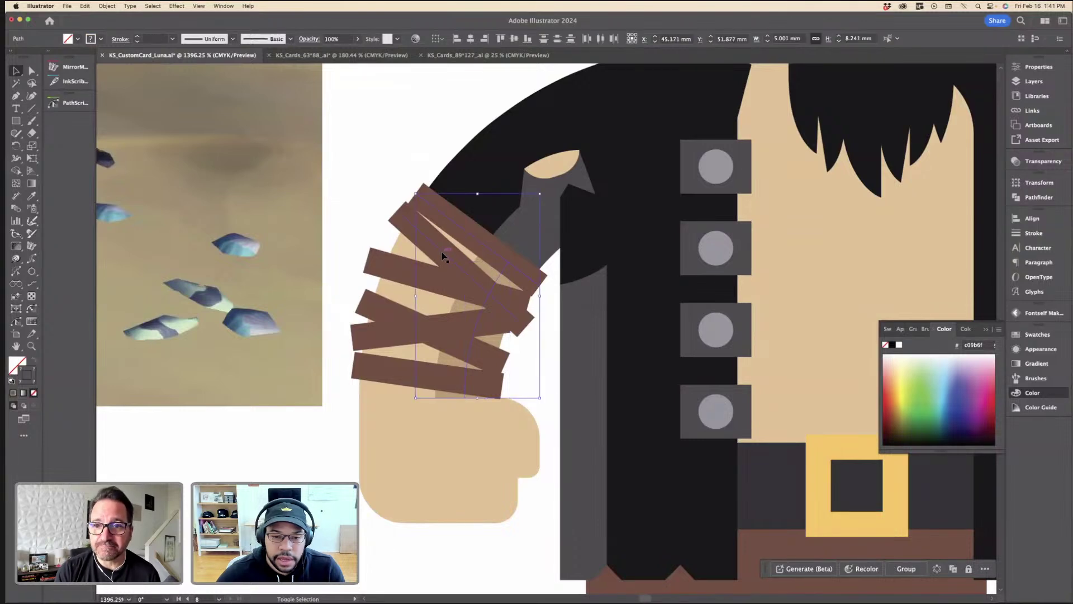
left_click(415, 255, "shift")
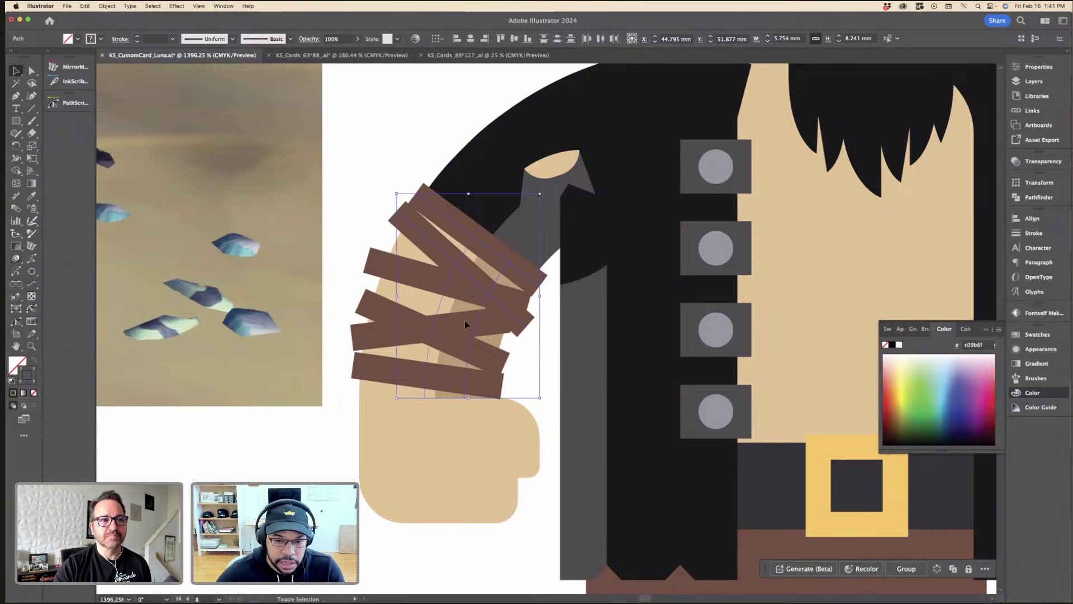
left_click(457, 345, "shift")
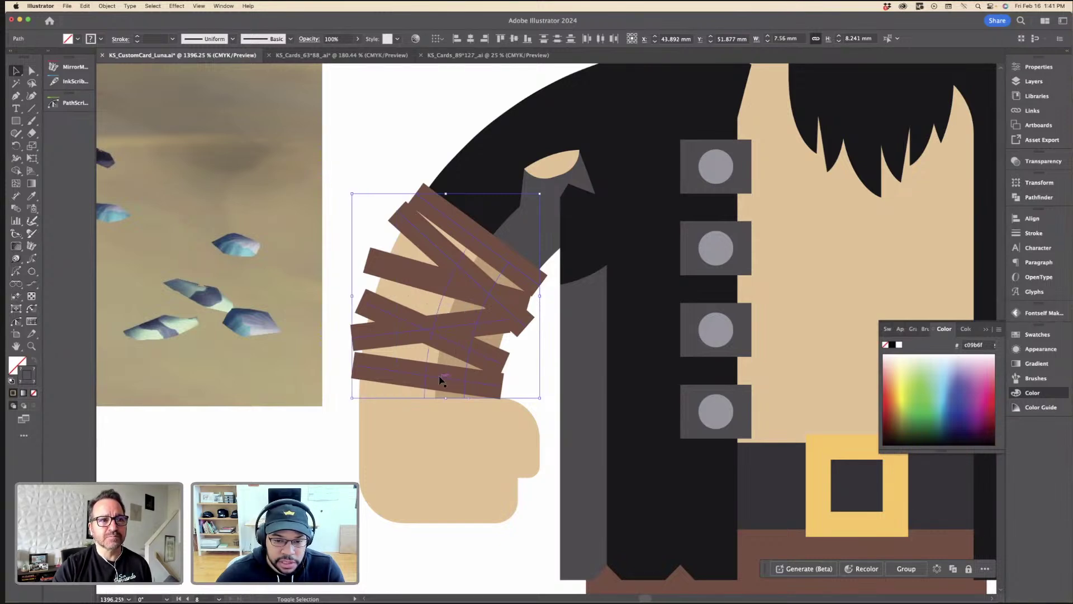
key("Delete")
key("super+z")
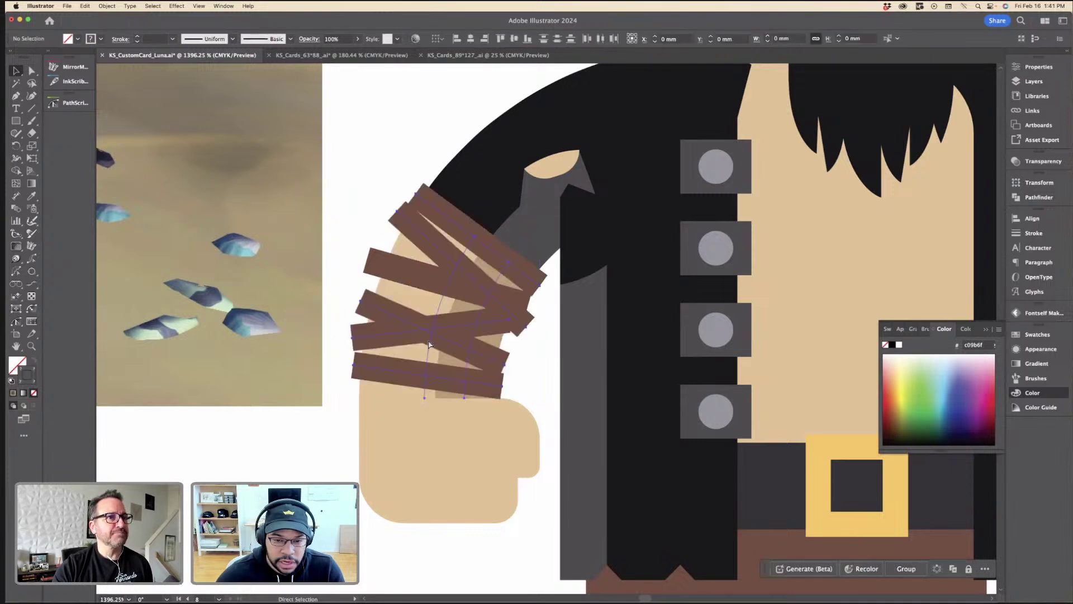
key("super+minus")
key("super+minus")
key("super+minus")
key("super+minus")
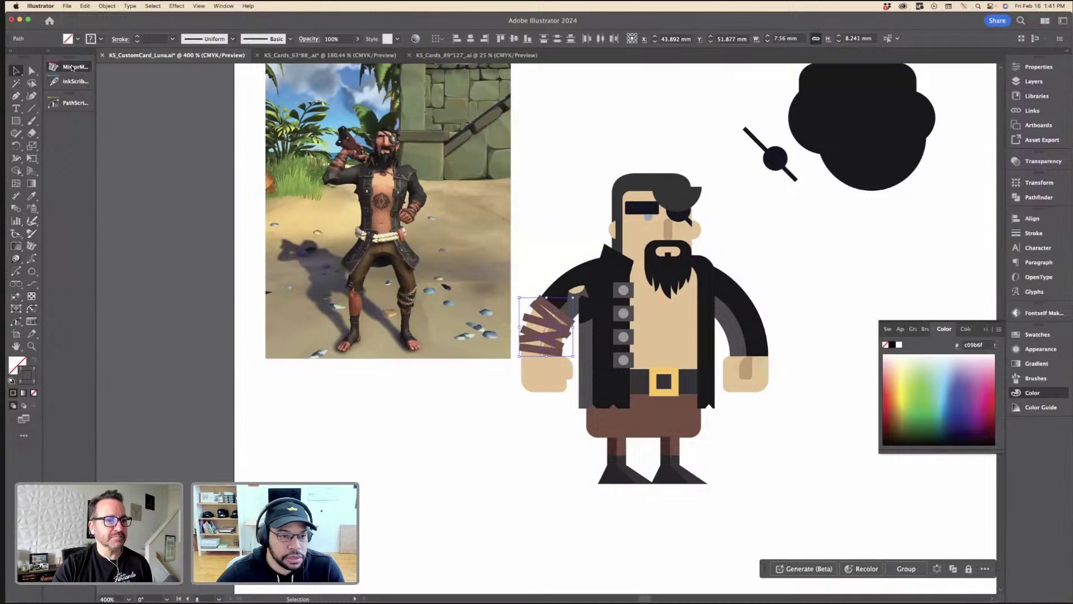
left_click(71, 68)
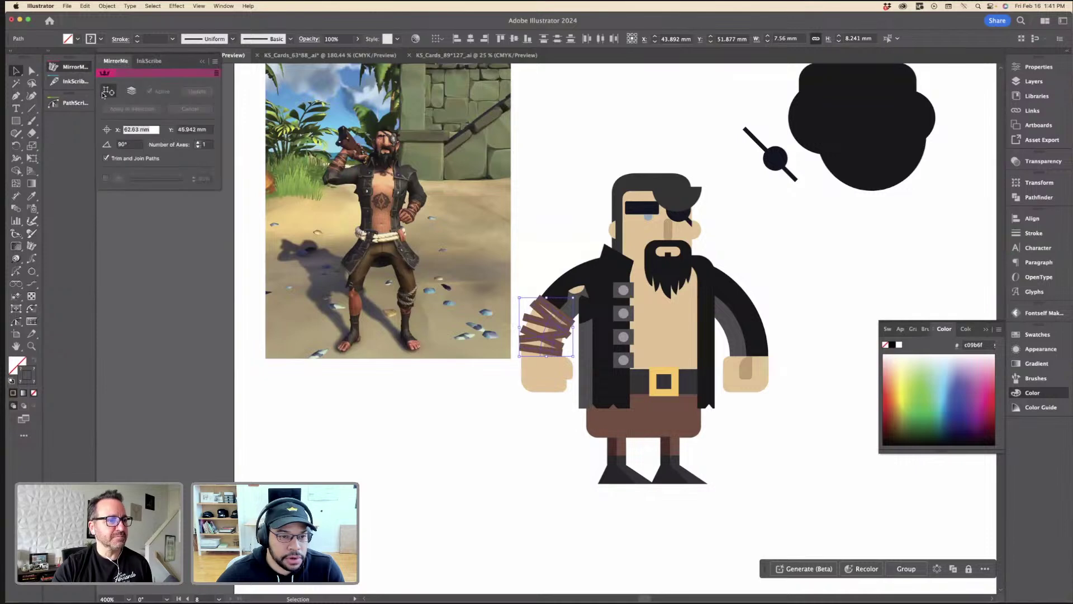
left_click(108, 91)
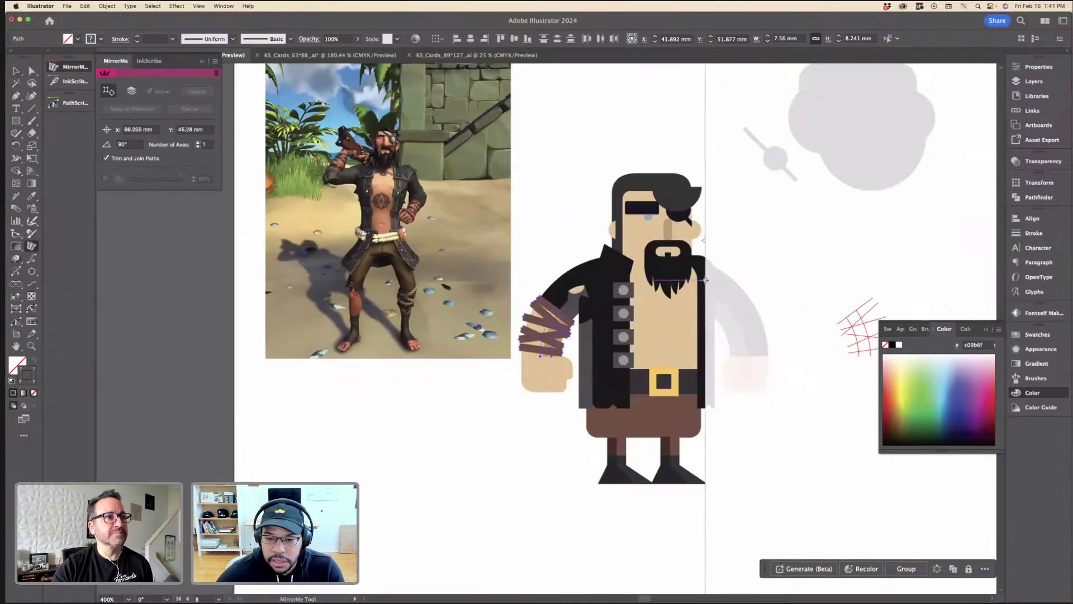
left_click(706, 281)
key("Return")
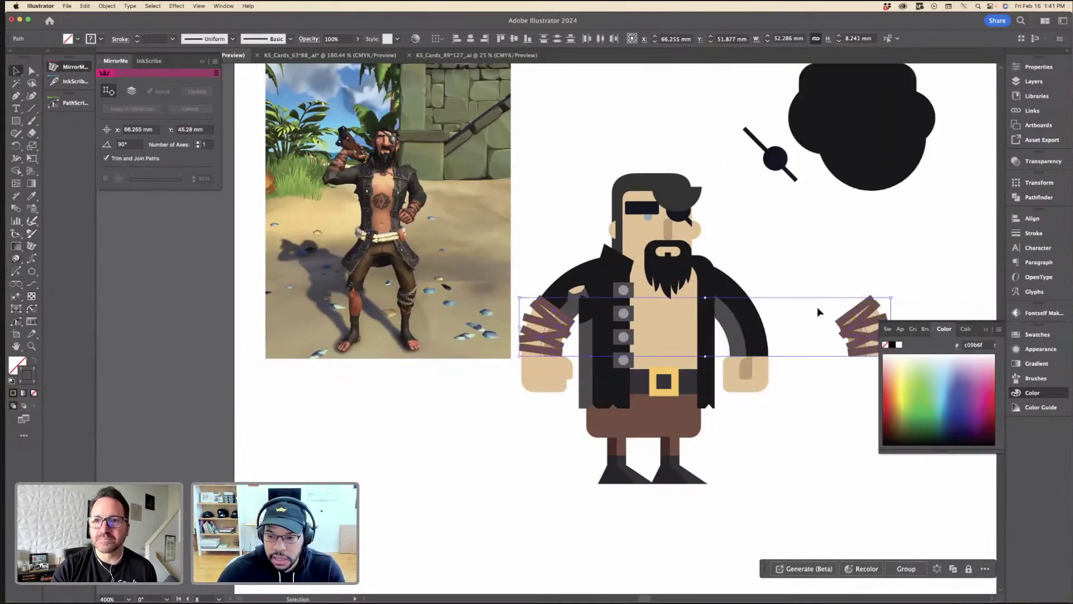
Step: Move the mirrored banded forearm onto the opposite arm, directly above the fist
scroll(819, 312, "right", 5)
left_click(833, 400)
left_click(770, 331)
scroll(779, 350, "up", 3)
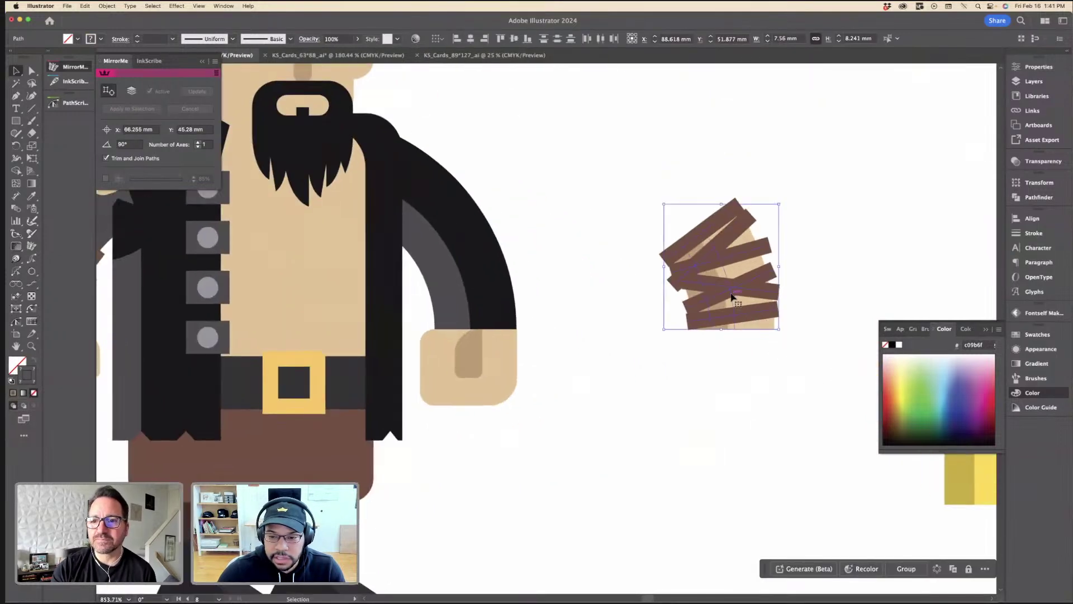
left_click_drag(727, 279, 469, 289)
left_click(560, 352)
Step: Examine the whole figure with both banded forearms against the pirate reference
key("super+minus")
key("super+minus")
key("super+minus")
key("super+minus")
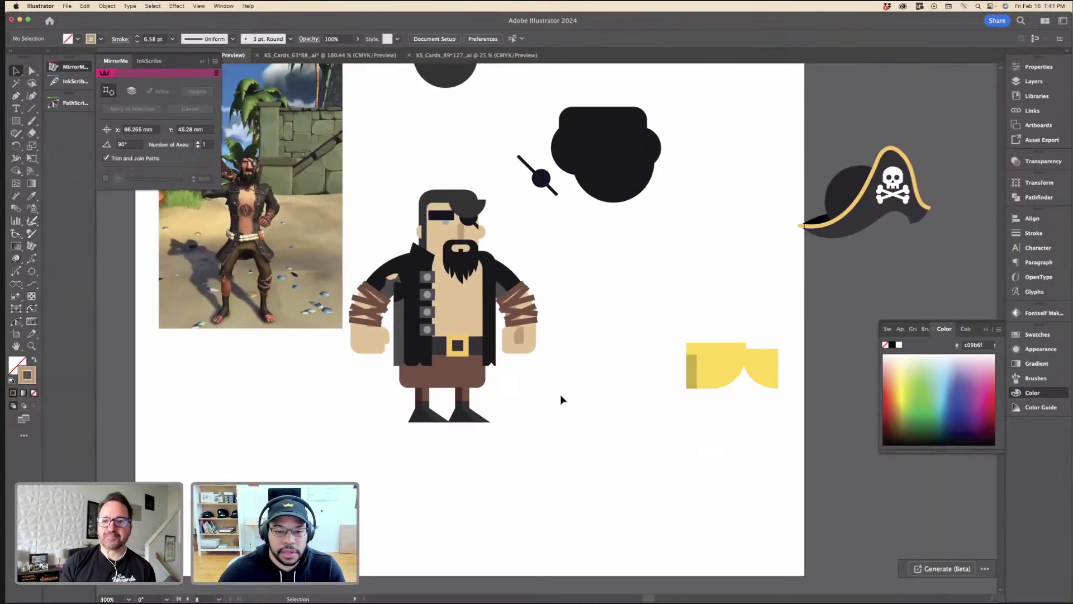
scroll(560, 399, "left", 3)
scroll(467, 419, "up", 3)
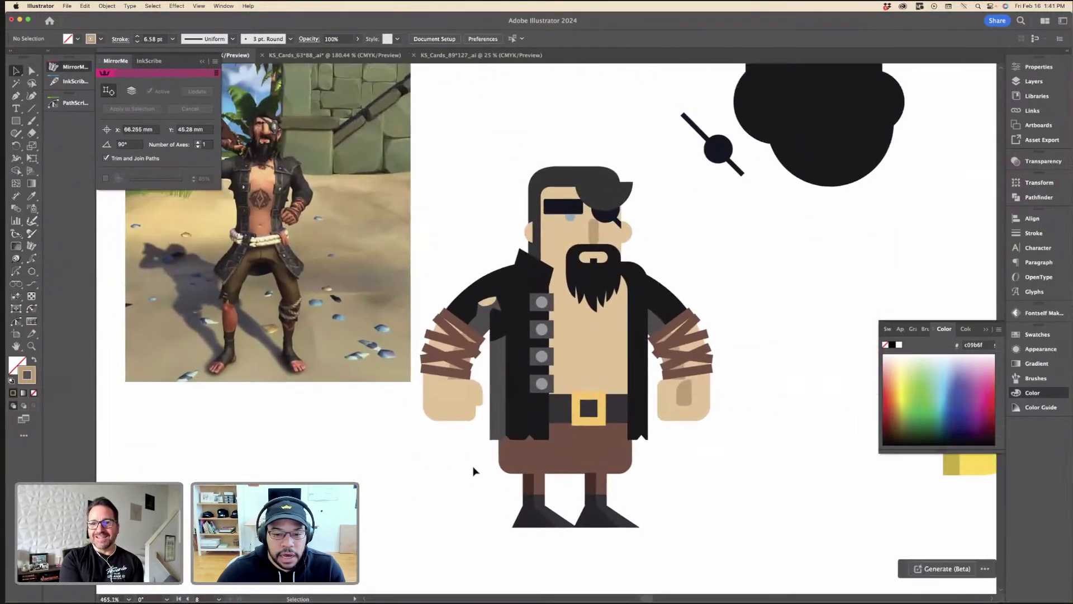
scroll(528, 404, "up", 1)
scroll(527, 403, "down", 3)
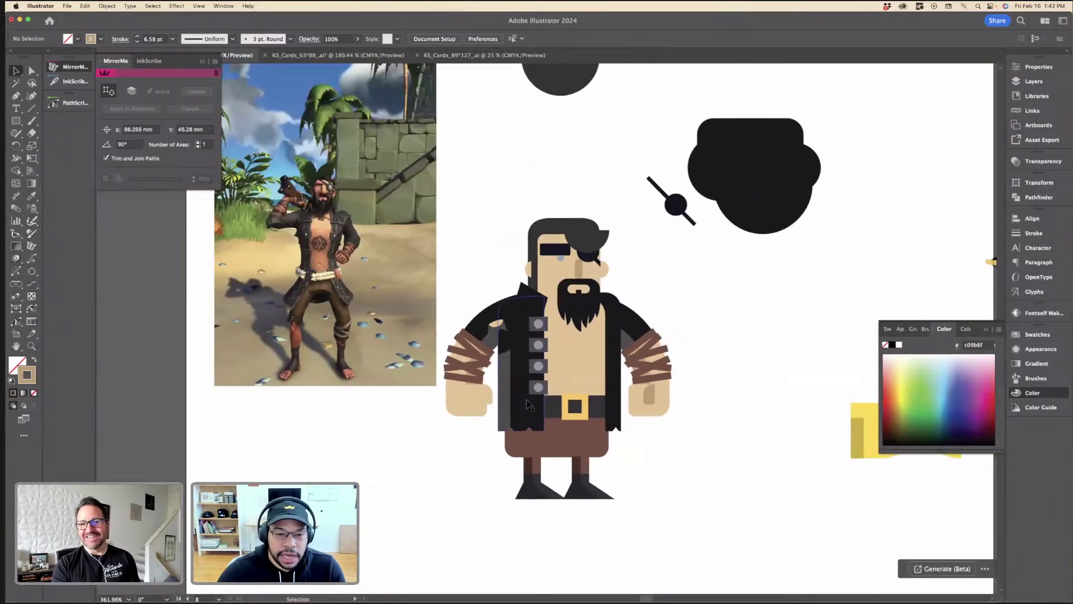
scroll(528, 403, "down", 2)
scroll(528, 404, "right", 1)
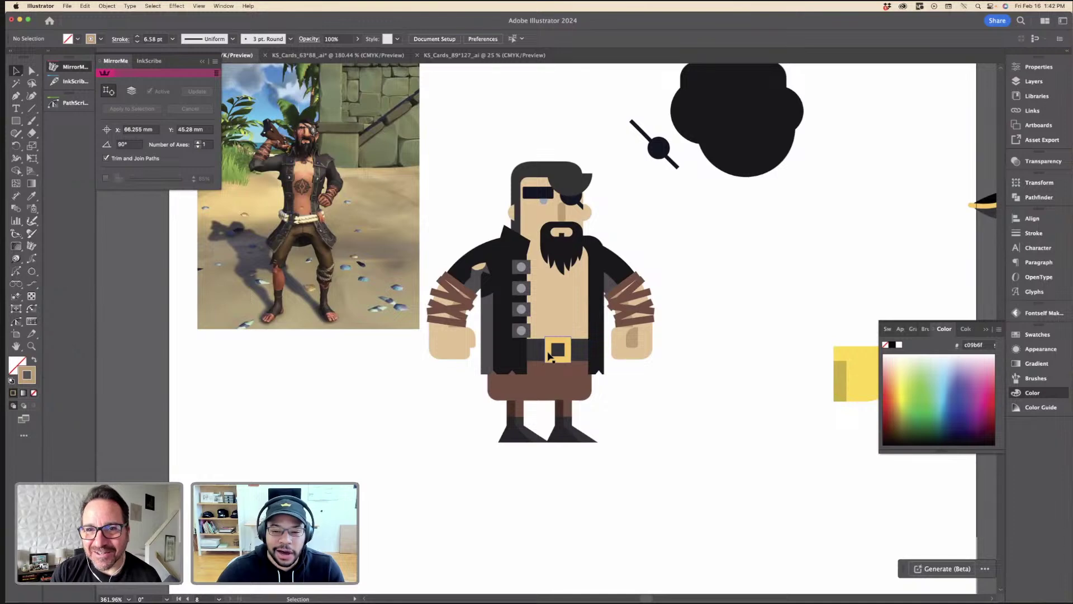
Step: Duplicate the four grey squares behind the coat's round buttons onto the opposite coat front
scroll(607, 309, "up", 3)
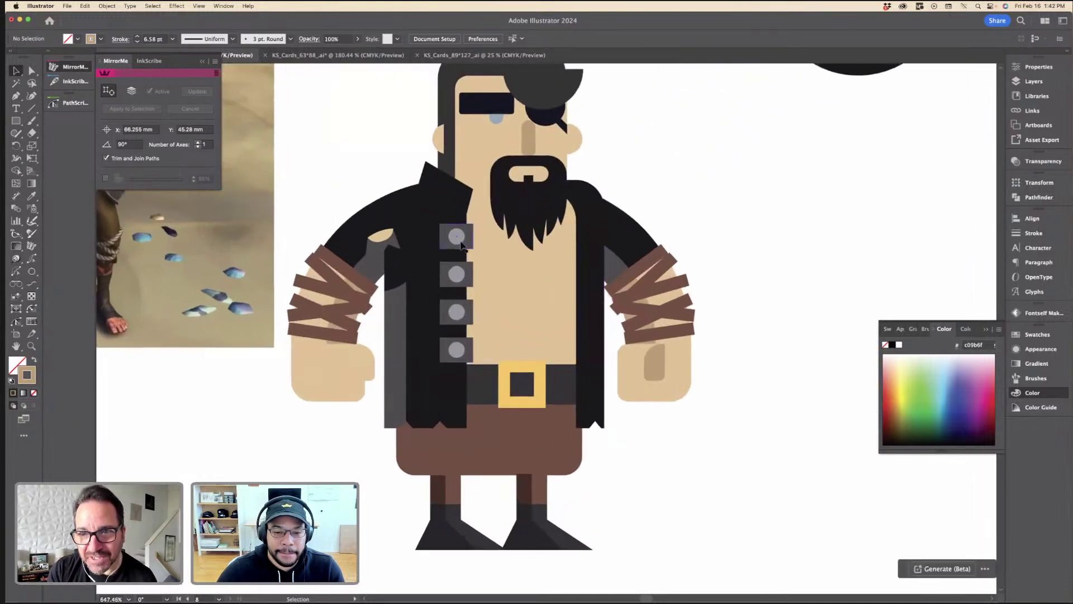
left_click(442, 244)
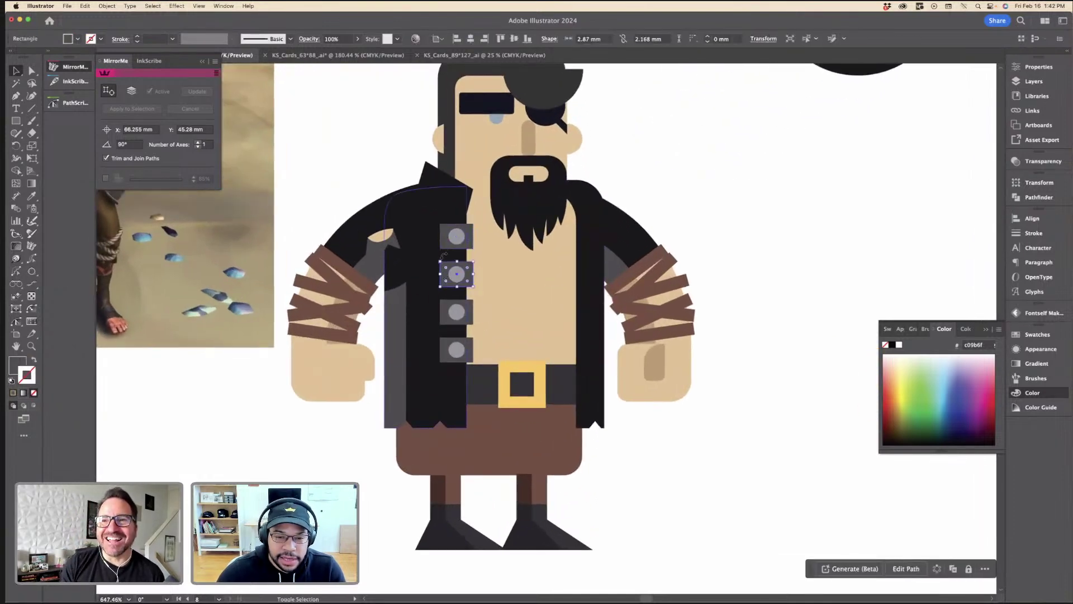
left_click(450, 276, "shift")
left_click(447, 304, "shift")
left_click(448, 352, "shift")
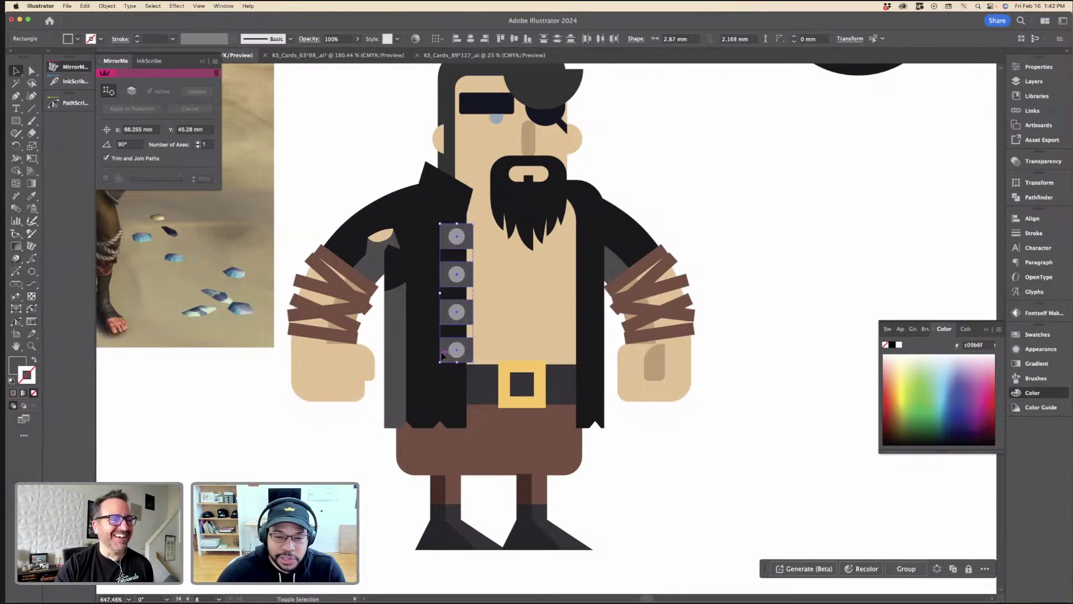
left_click_drag(446, 355, 564, 367)
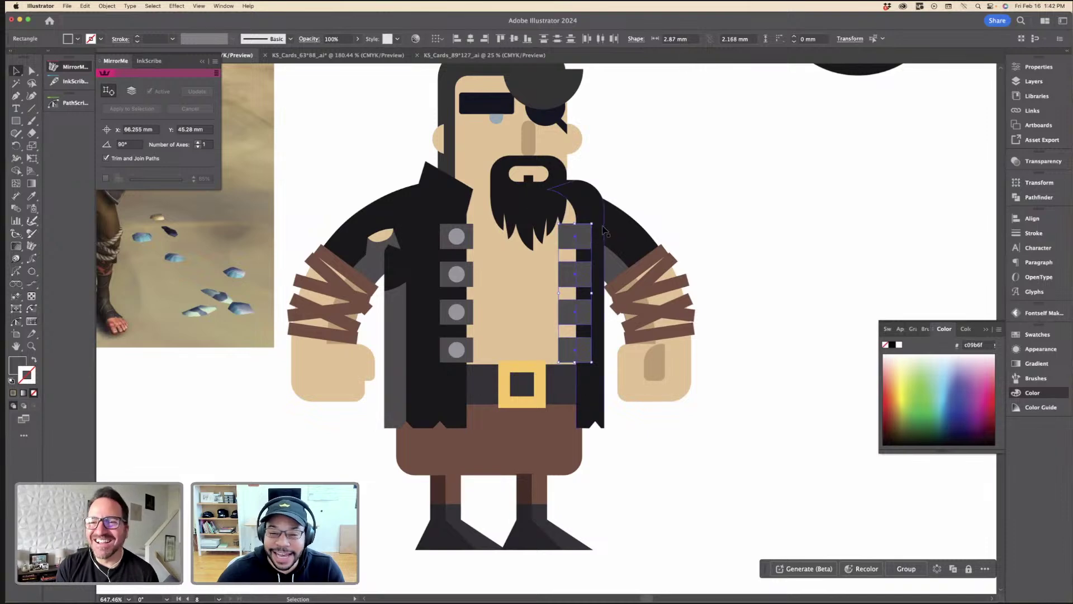
Step: Try to bring the coat front above the duplicated grey squares so that it covers their outer halves
left_click(589, 212)
key("super+x")
key("super+f")
left_click(648, 177)
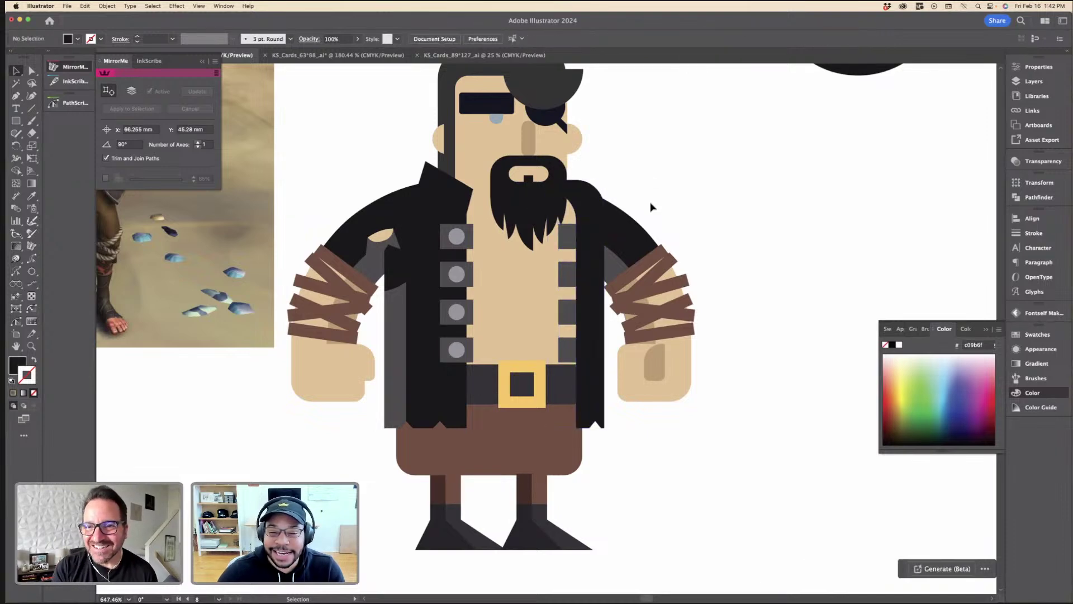
key("super+z")
key("super+z")
Step: Narrow the four duplicated grey squares slightly by pulling their inner edge towards the coat
left_click(576, 237)
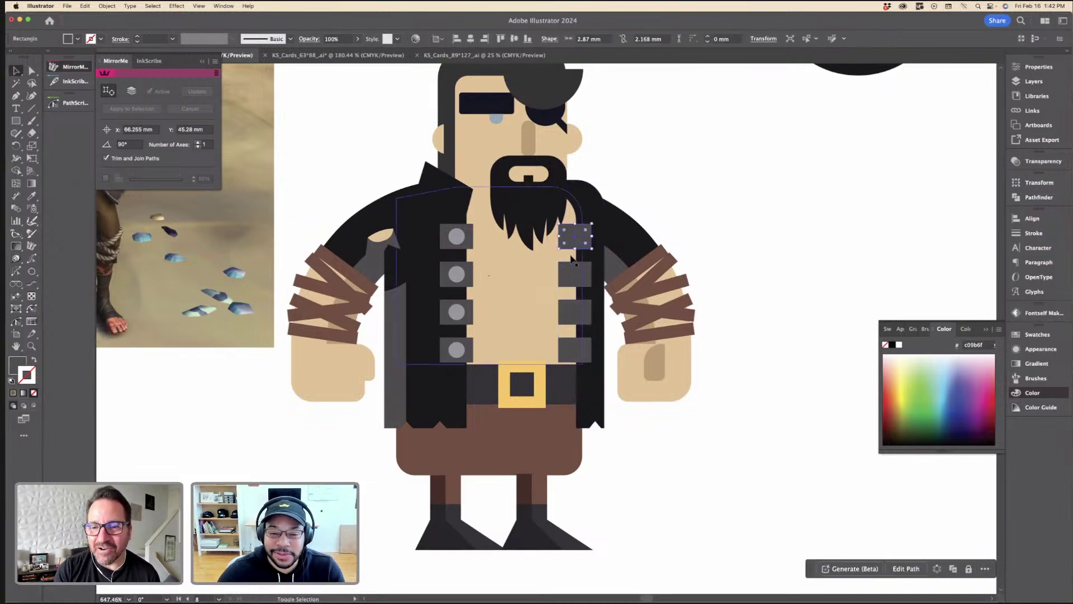
left_click(575, 274, "shift")
left_click(562, 321, "shift")
left_click(569, 339, "shift")
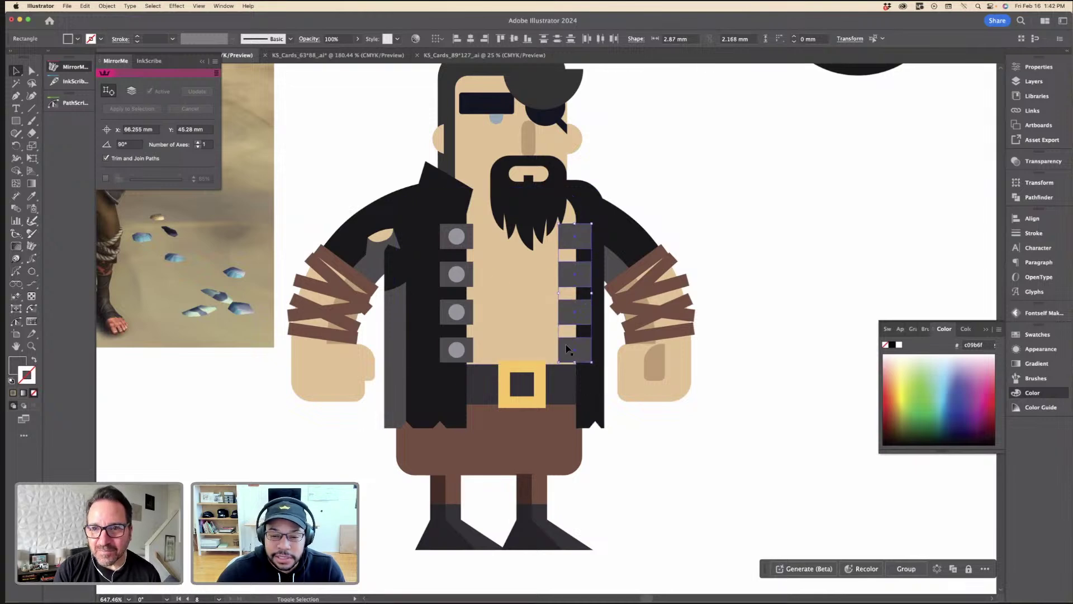
left_click_drag(559, 293, 565, 293)
left_click(665, 158)
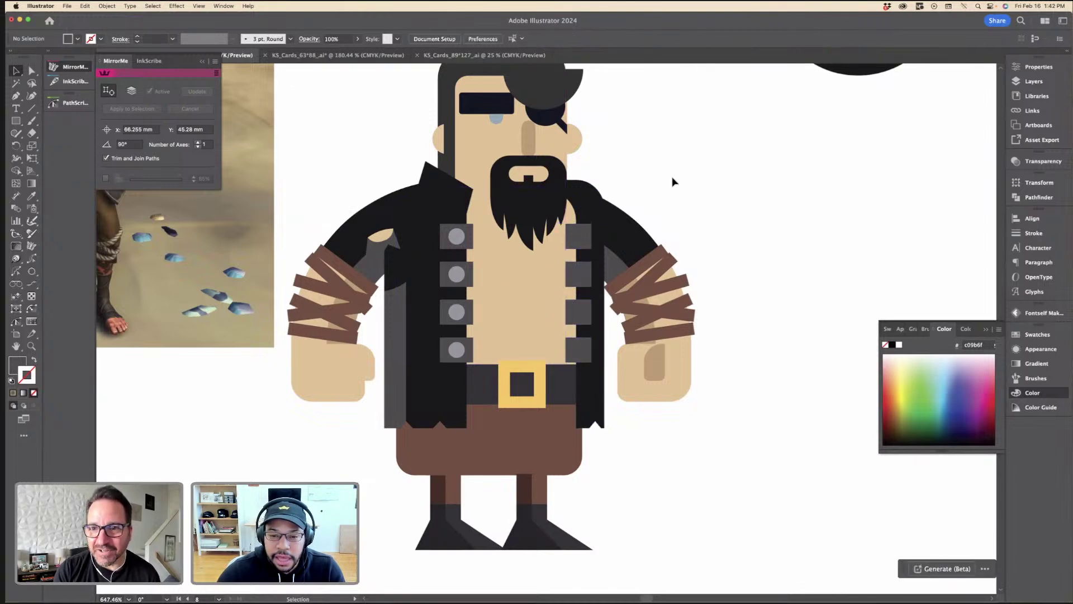
Step: Draw a horizontal line about 12 mm long across the upper part of the belt
key("super+minus")
key("super+minus")
key("super+minus")
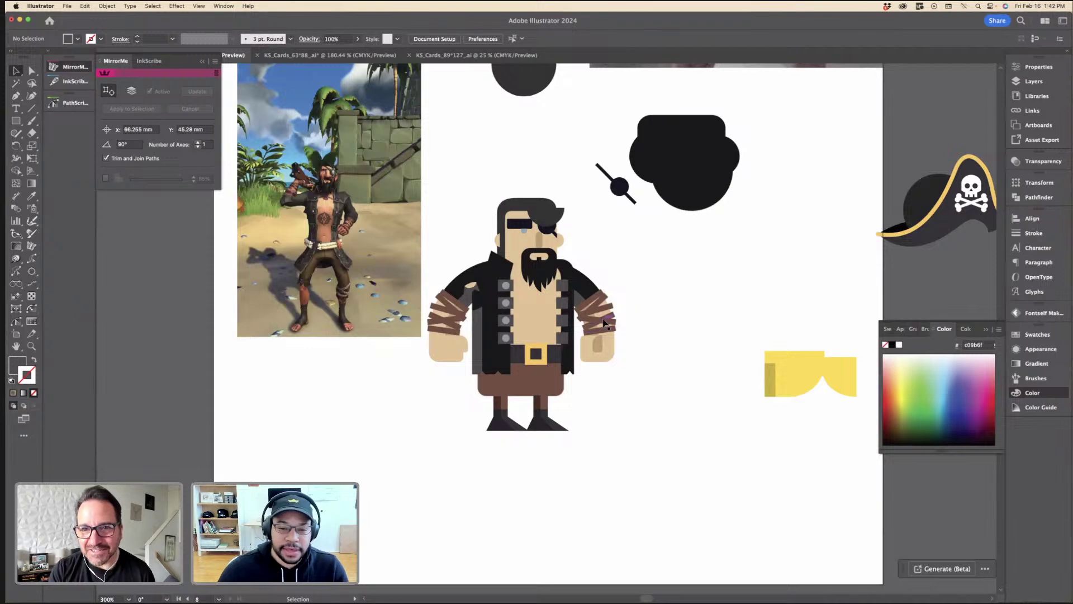
scroll(604, 323, "left", 3)
scroll(604, 323, "down", 1)
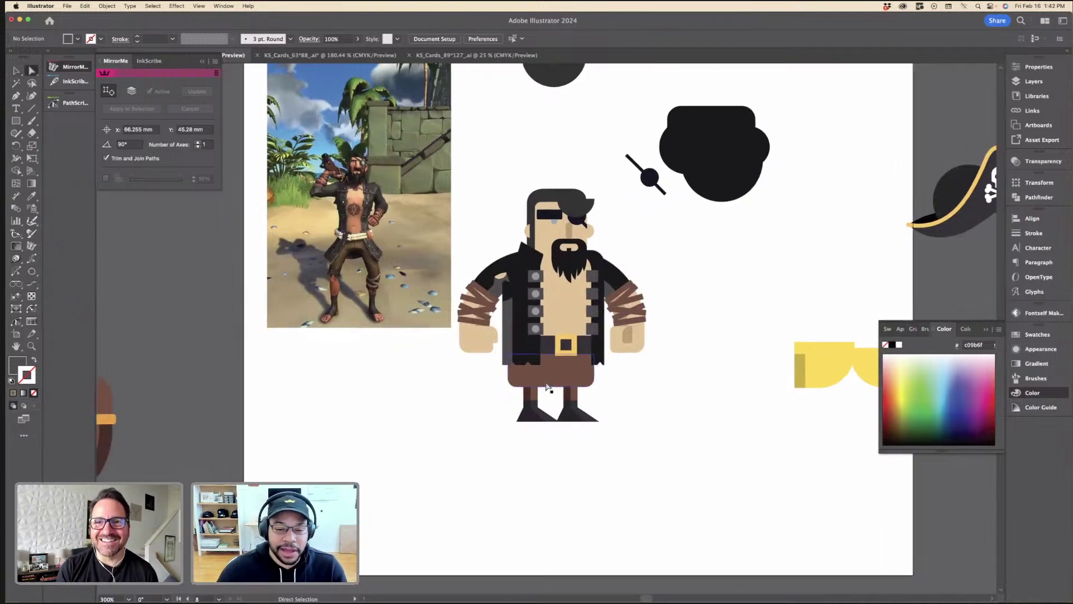
key("v")
scroll(547, 386, "up", 2)
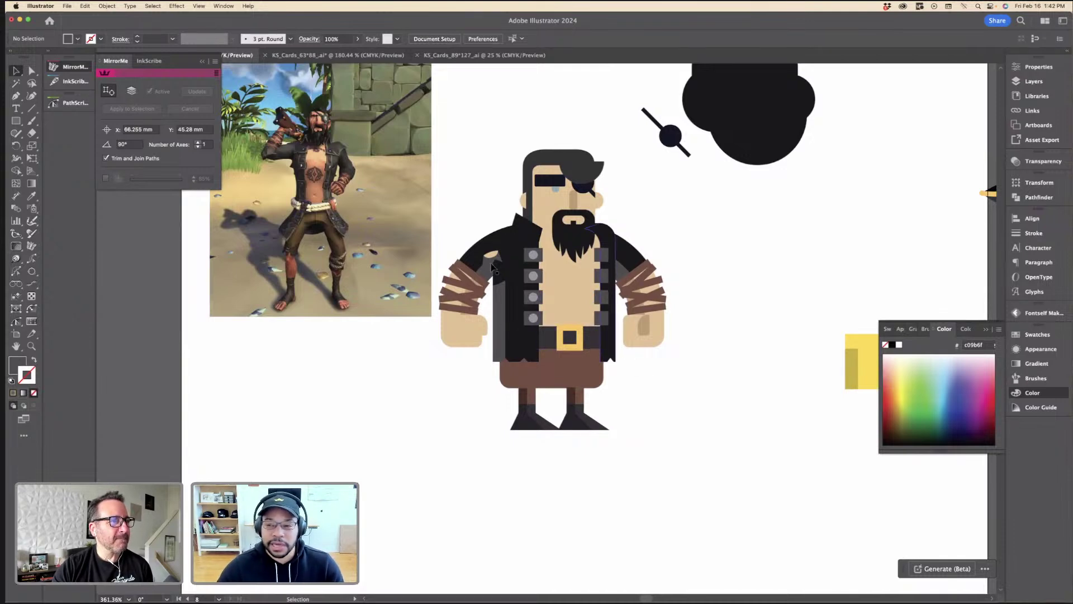
left_click(31, 109)
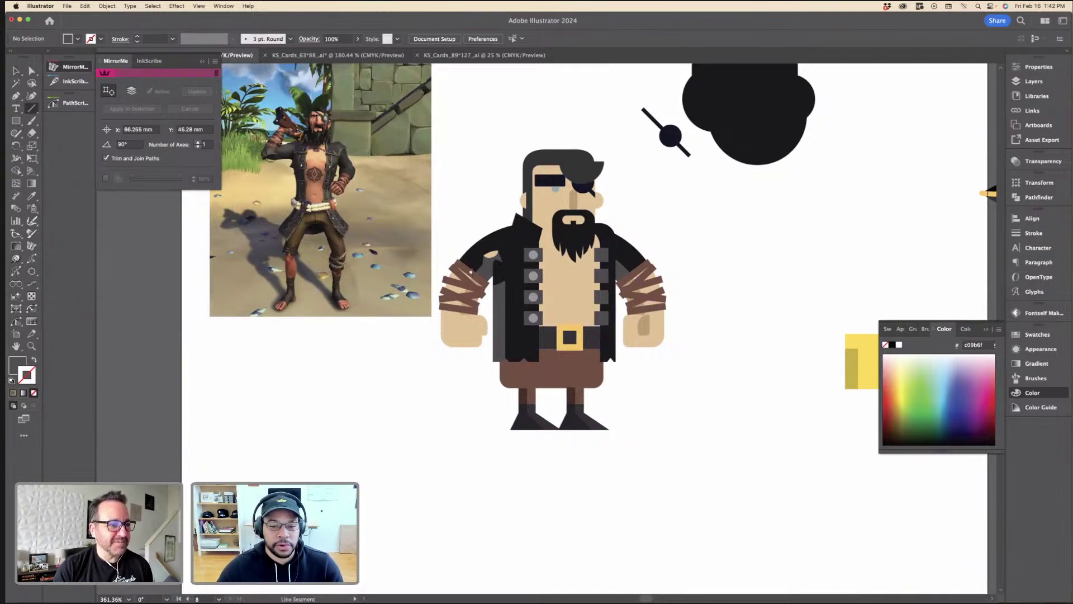
scroll(562, 316, "up", 4)
mouse_move(482, 342)
left_mouse_down()
mouse_move(668, 364)
mouse_move(642, 343)
left_mouse_up()
Step: Sample the cream colour ffe7b9 from the existing pirate artwork and apply it as the belt line's stroke
key("i")
key("super+minus")
key("super+minus")
key("super+minus")
key("super+minus")
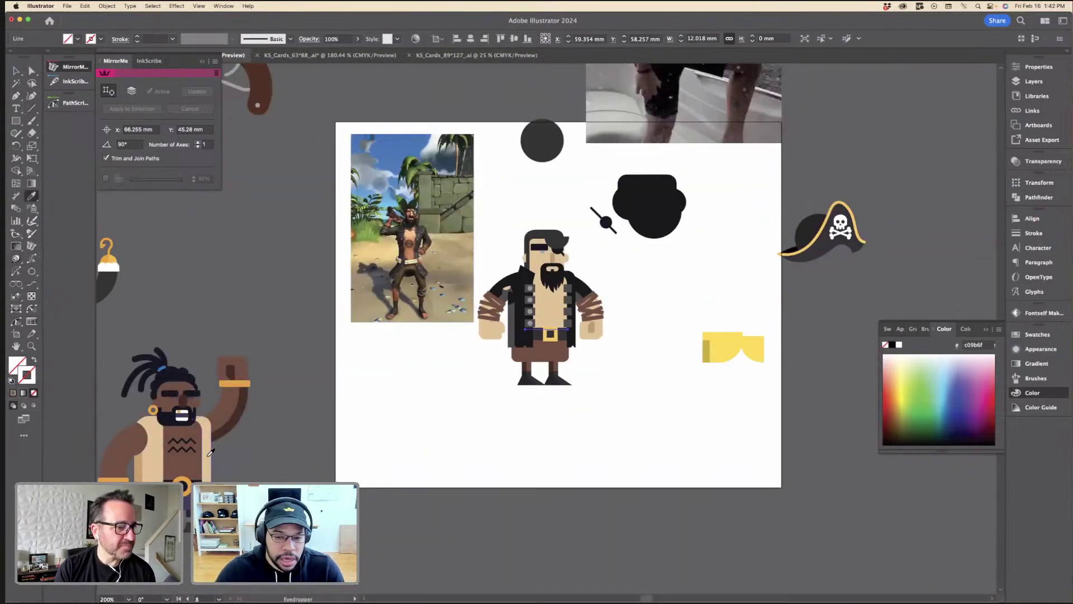
scroll(211, 451, "down", 3)
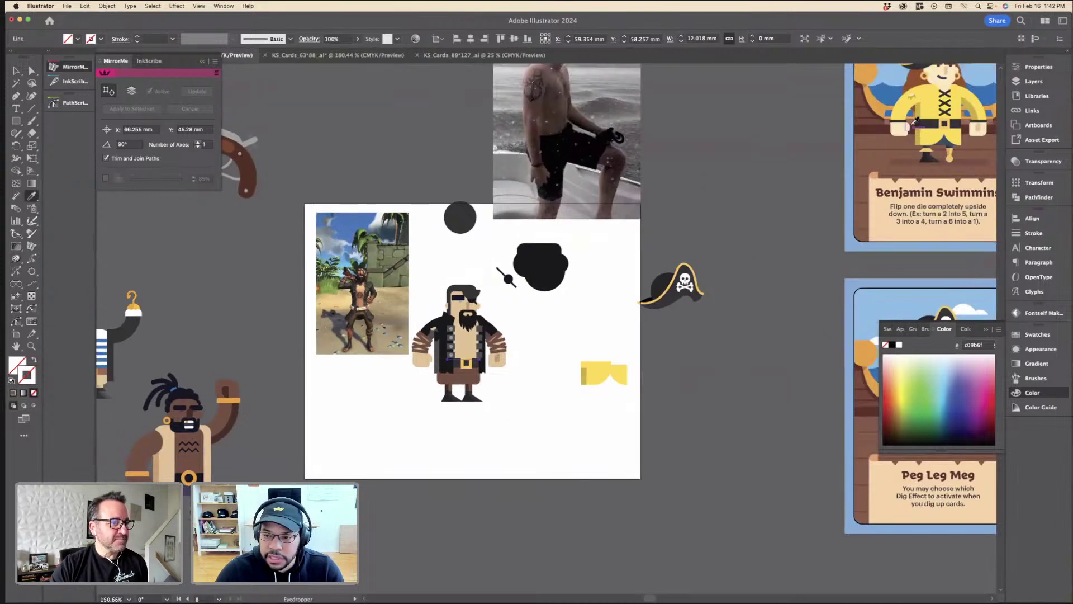
key("super+plus")
key("super+plus")
key("super+plus")
key("super+plus")
key("super+plus")
key("super+plus")
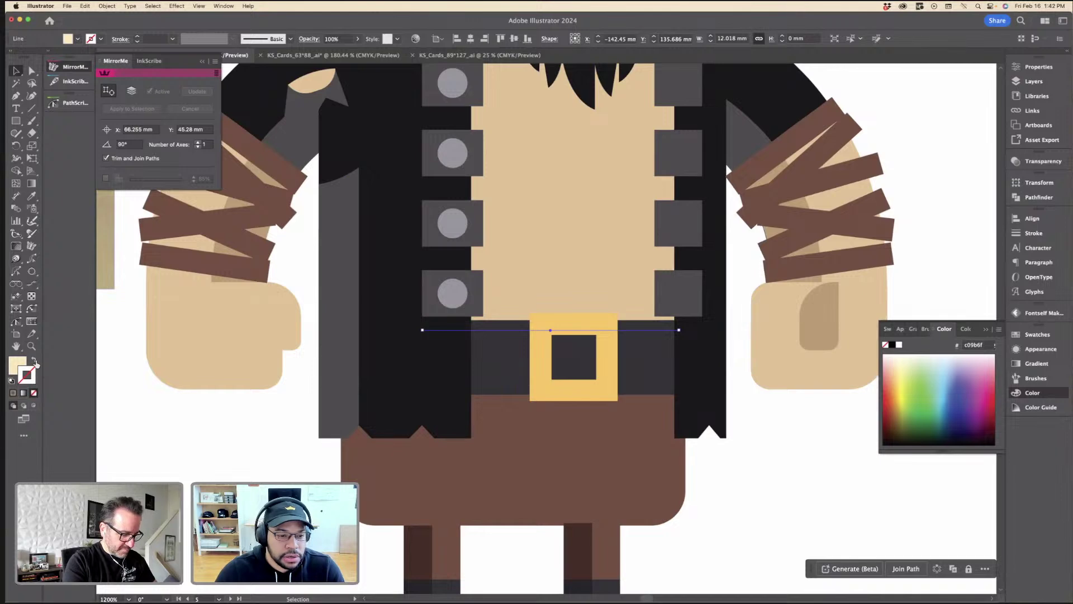
left_click(35, 361)
Step: Set the cream line's stroke weight to 4 pt and shift it slightly down onto the belt
left_click(137, 35)
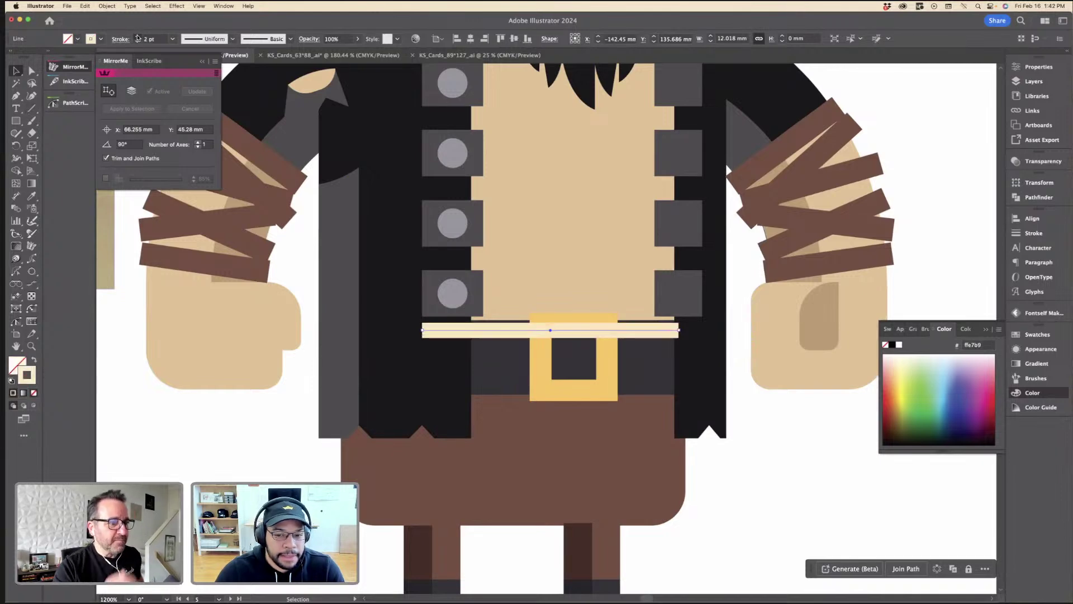
left_click(137, 35)
left_click(137, 35)
left_click_drag(485, 336, 491, 339)
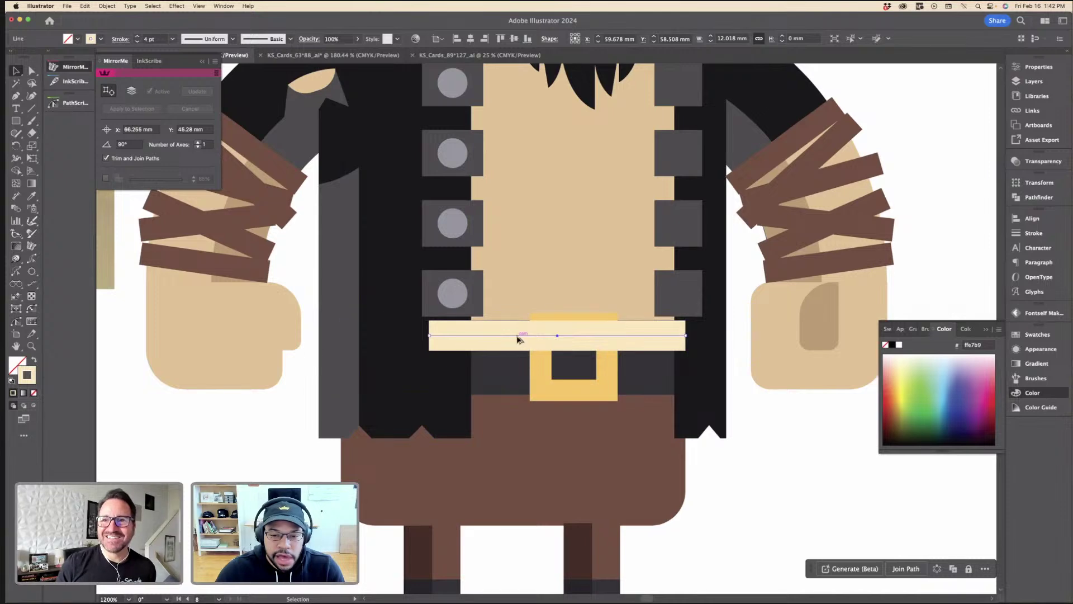
Step: Apply a Roughen effect to the cream line with 5% relative size, detail 6/in and smooth points
left_click(176, 7)
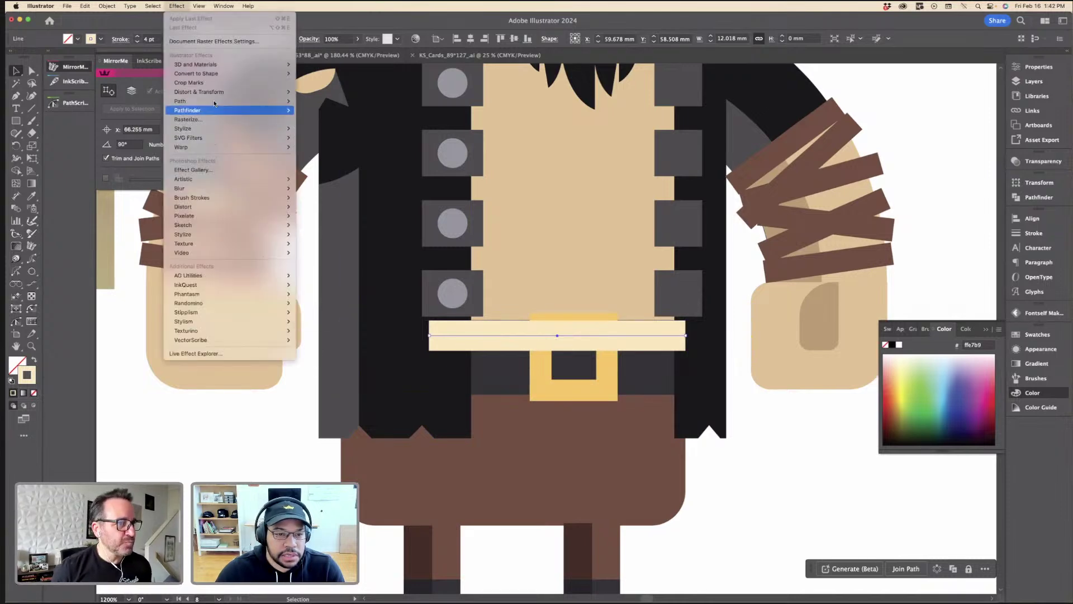
mouse_move(283, 91)
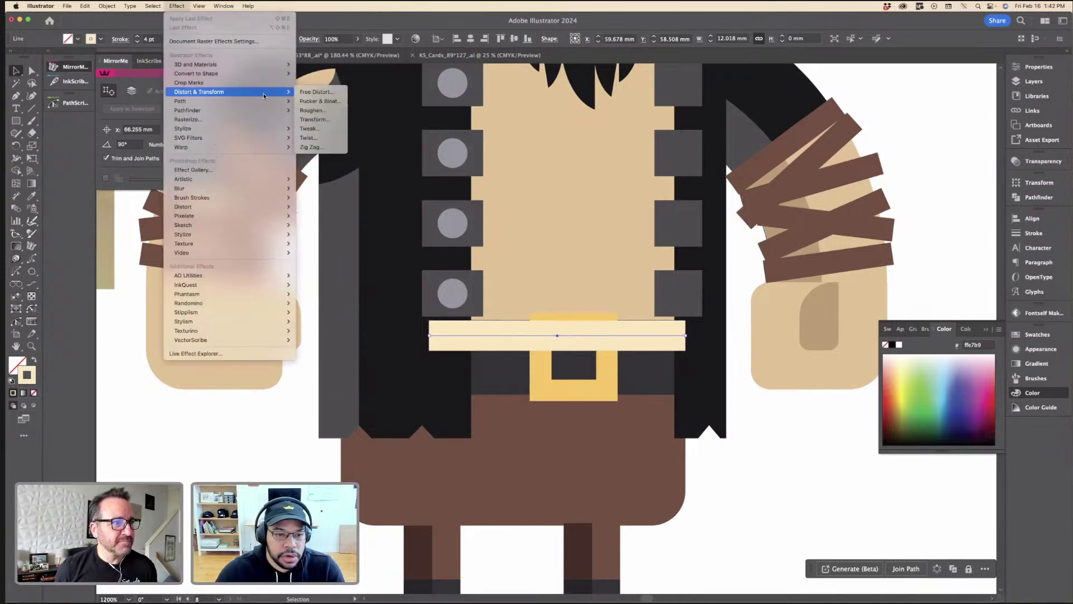
left_click(319, 110)
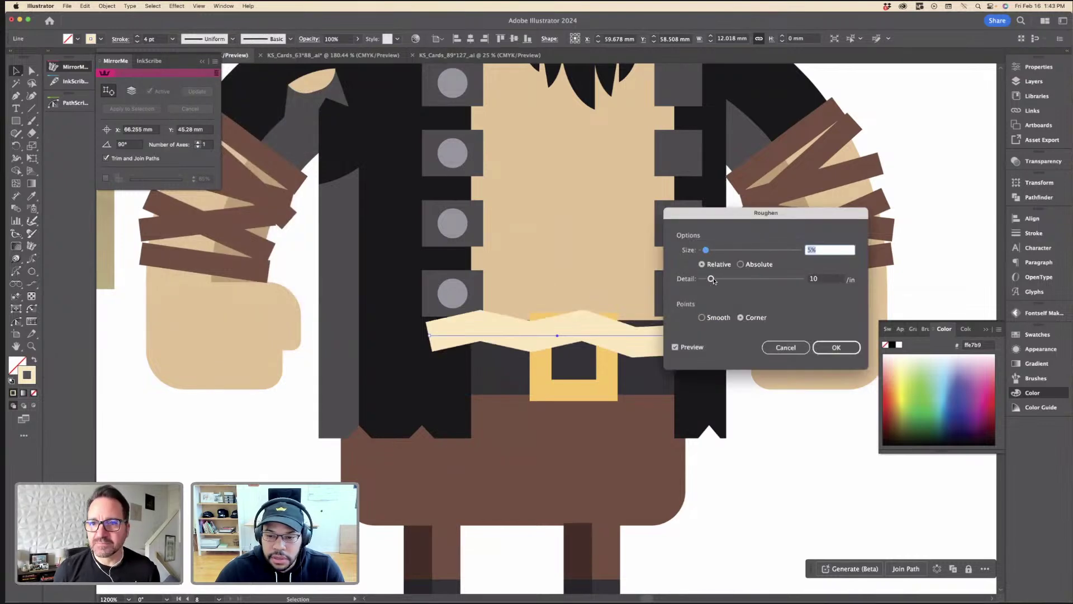
left_click(702, 318)
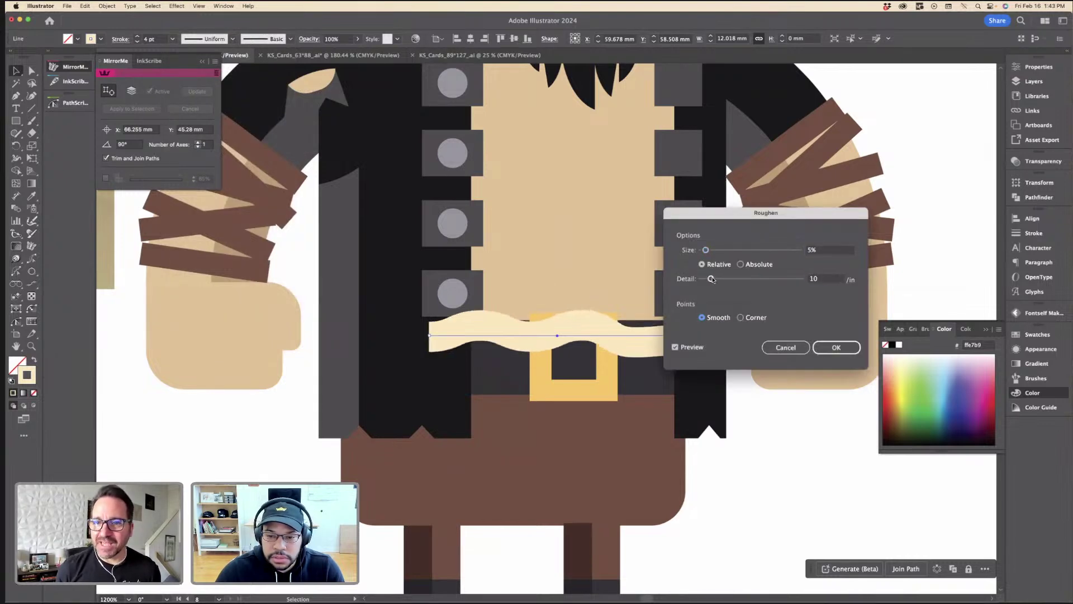
left_click_drag(711, 279, 711, 280)
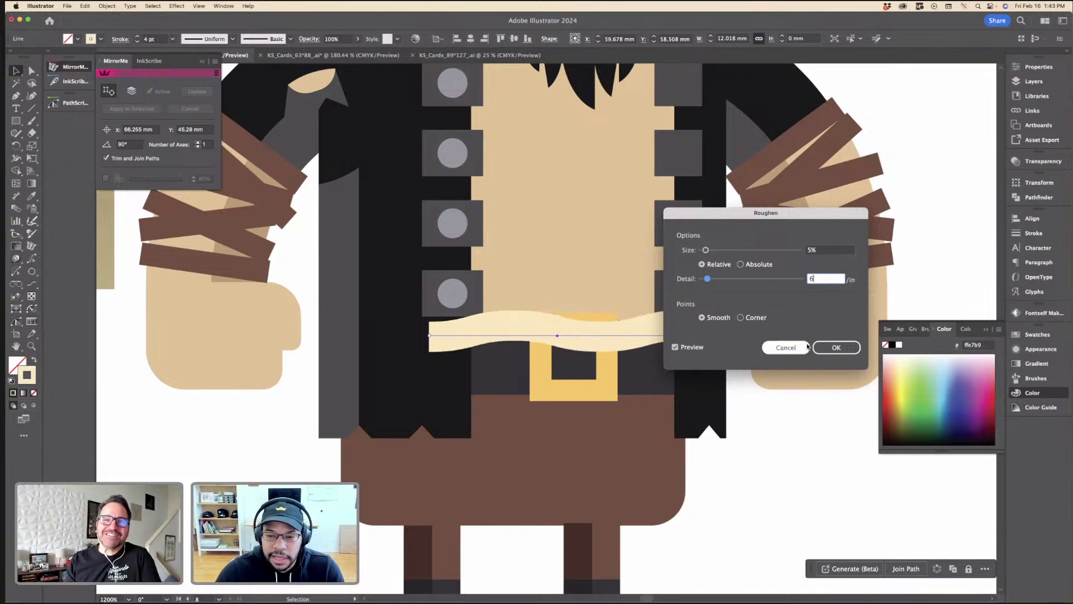
left_click(837, 347)
Step: Duplicate the wavy cream line a little below the original and delete the copy
mouse_move(628, 338)
left_mouse_down()
mouse_move(662, 366)
mouse_move(635, 362)
mouse_move(691, 372)
mouse_move(659, 398)
mouse_move(367, 390)
mouse_move(685, 308)
mouse_move(685, 364)
mouse_move(434, 409)
left_mouse_up()
left_click(732, 327)
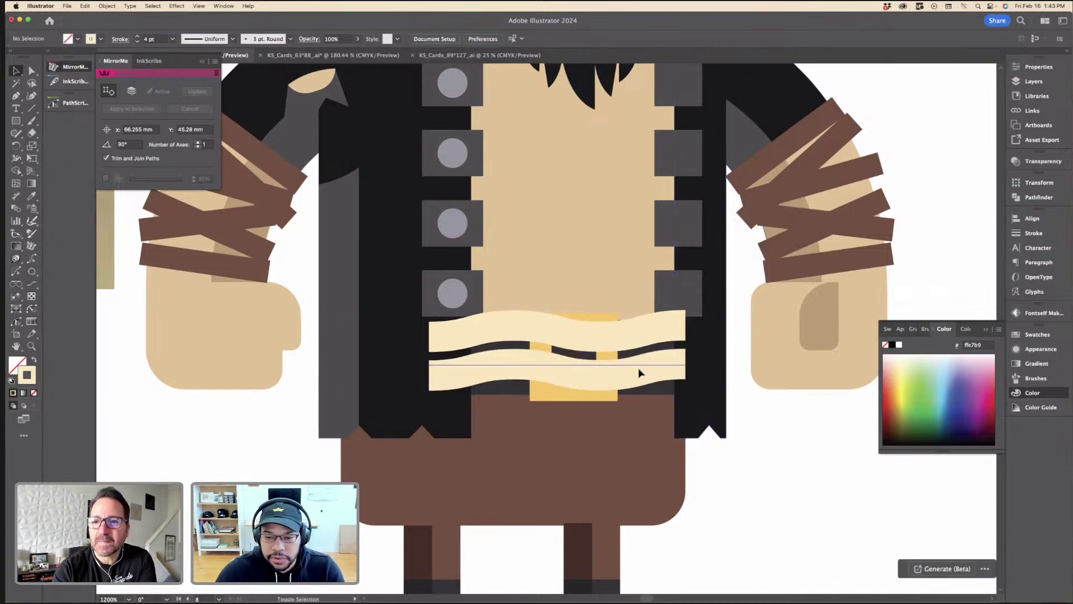
left_click(629, 343)
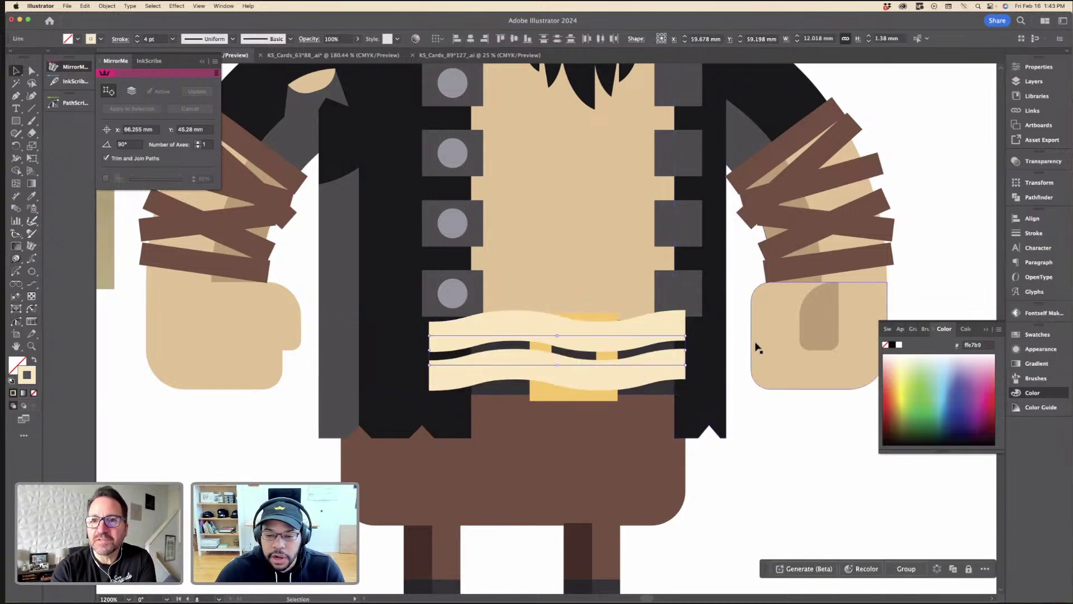
left_click(735, 345)
left_click(653, 370)
key("Delete")
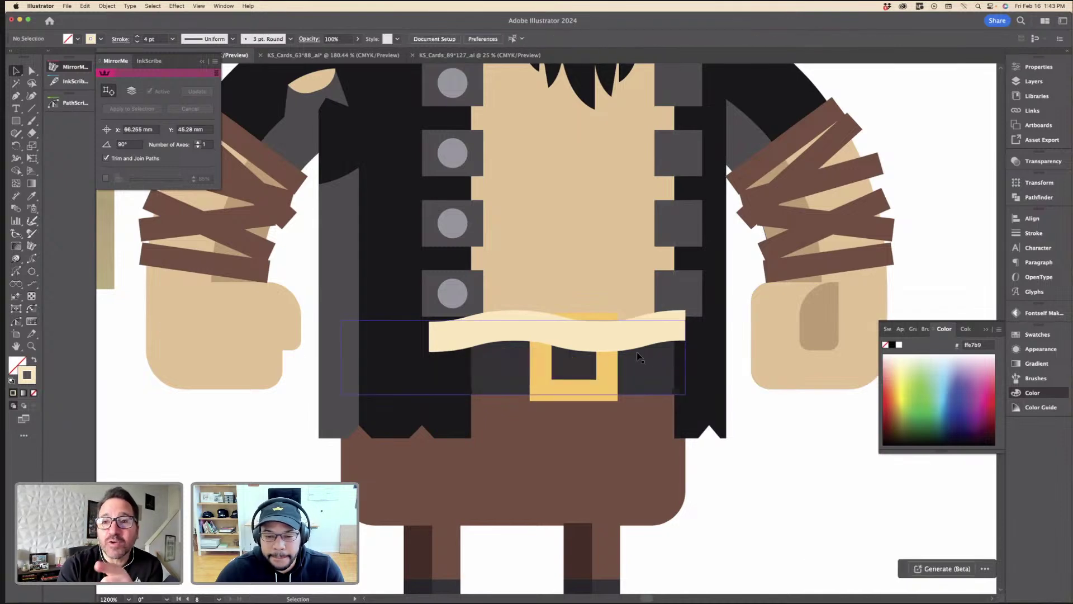
Step: Copy the wavy line onto the lower part of the belt and give the copy a Zig Zag of 0.35 mm with 3 ridges per segment
left_click_drag(630, 340, 631, 385)
left_click(176, 6)
mouse_move(219, 143)
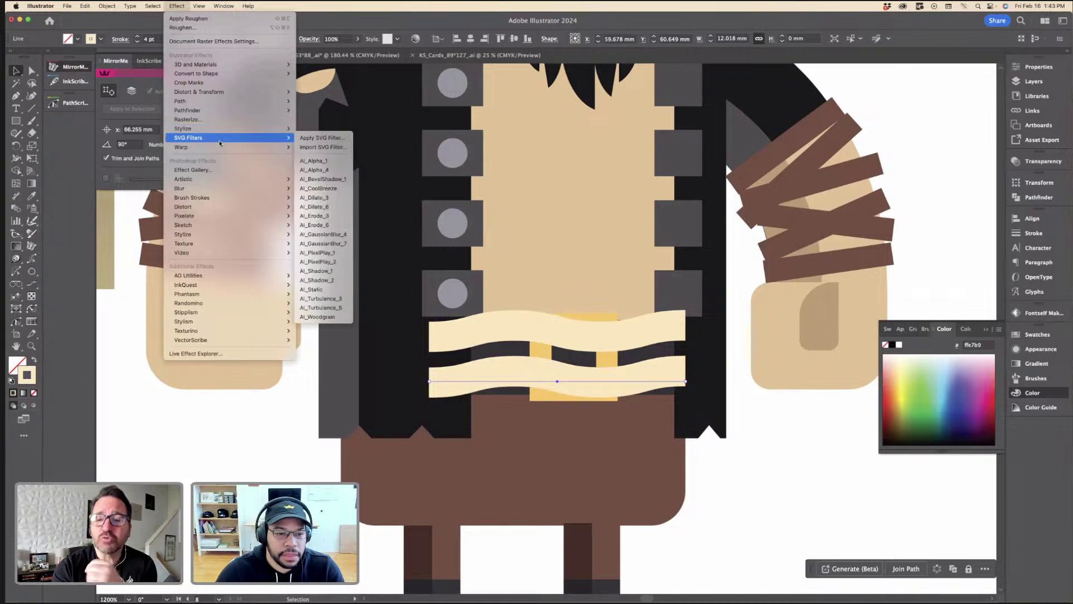
mouse_move(221, 92)
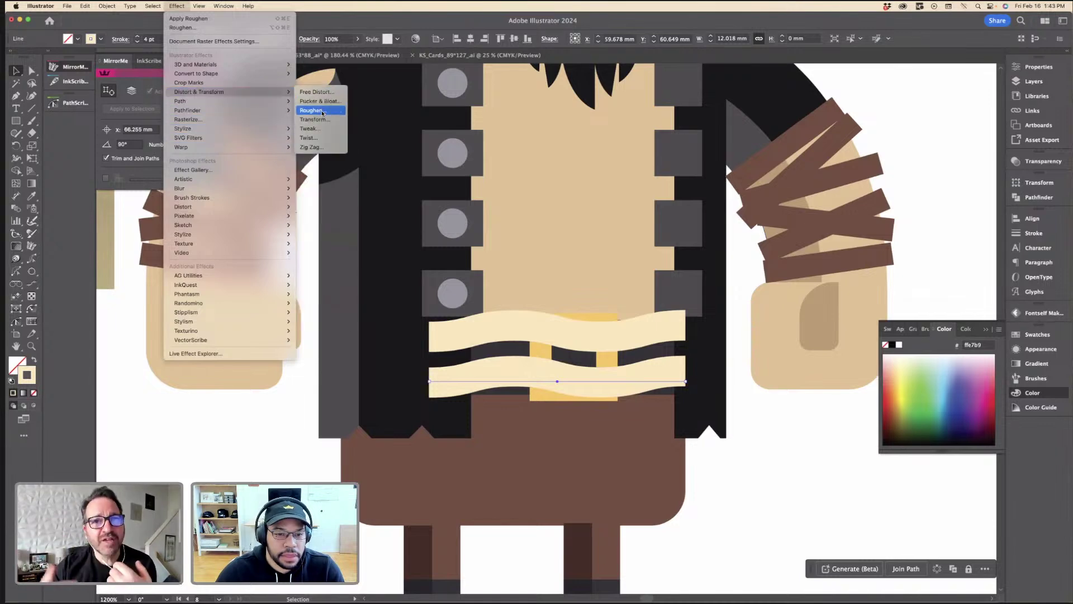
left_click(312, 147)
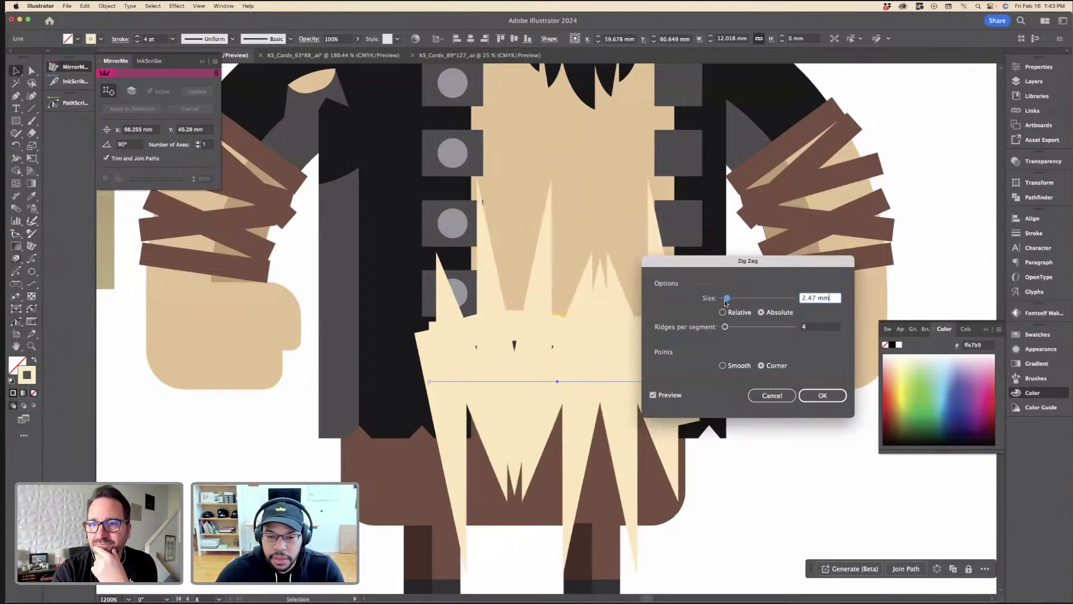
left_click_drag(727, 302, 724, 327)
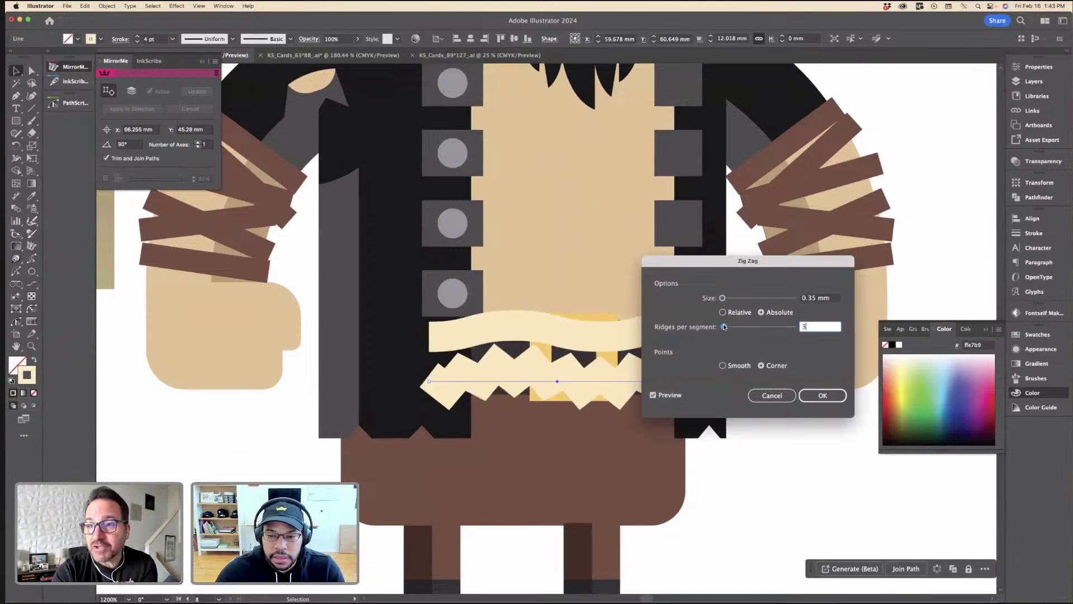
Step: Compare relative and absolute size and corner and smooth points, and apply the Zig Zag with absolute size and smooth points
left_click(723, 314)
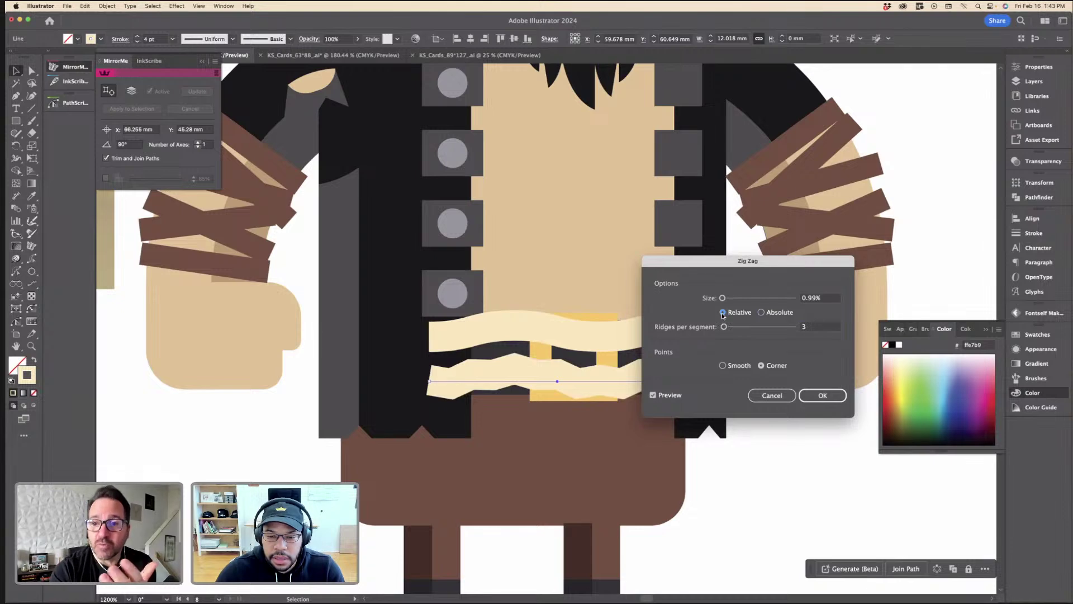
left_click(760, 314)
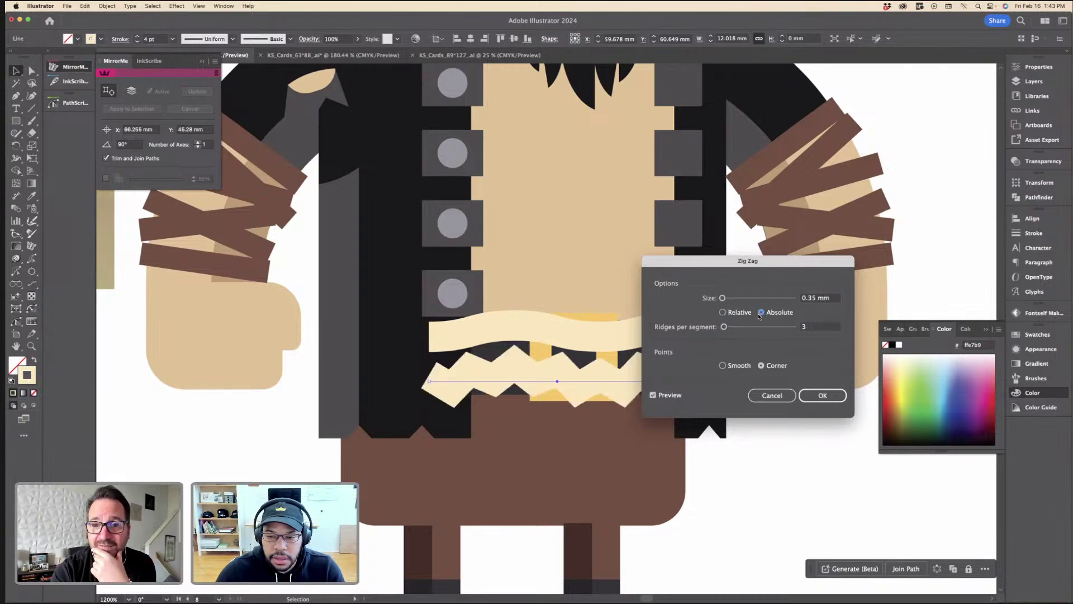
left_click(746, 366)
left_click(766, 366)
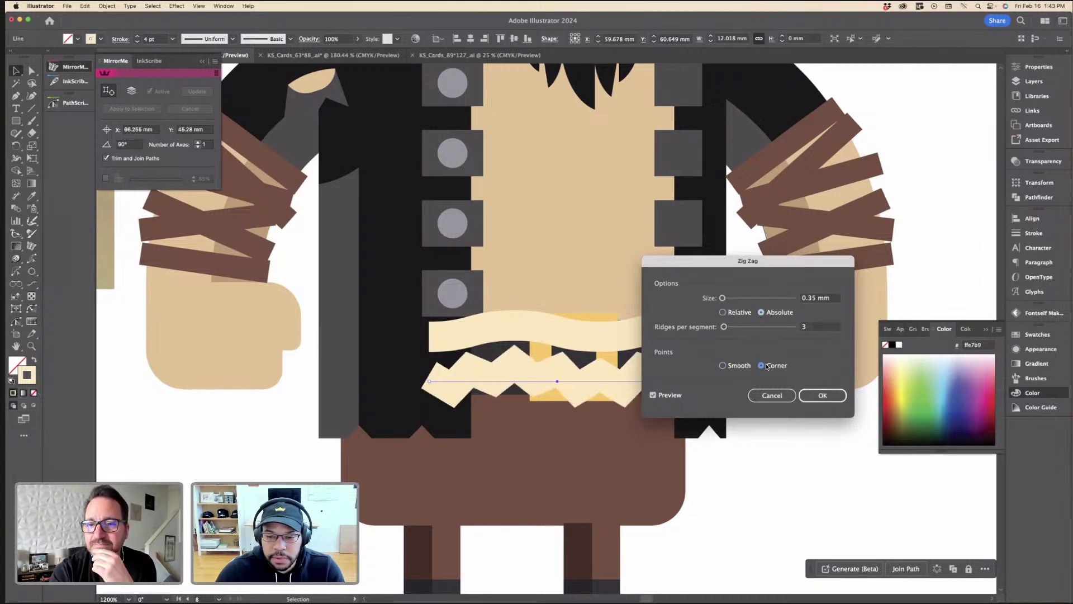
left_click(743, 367)
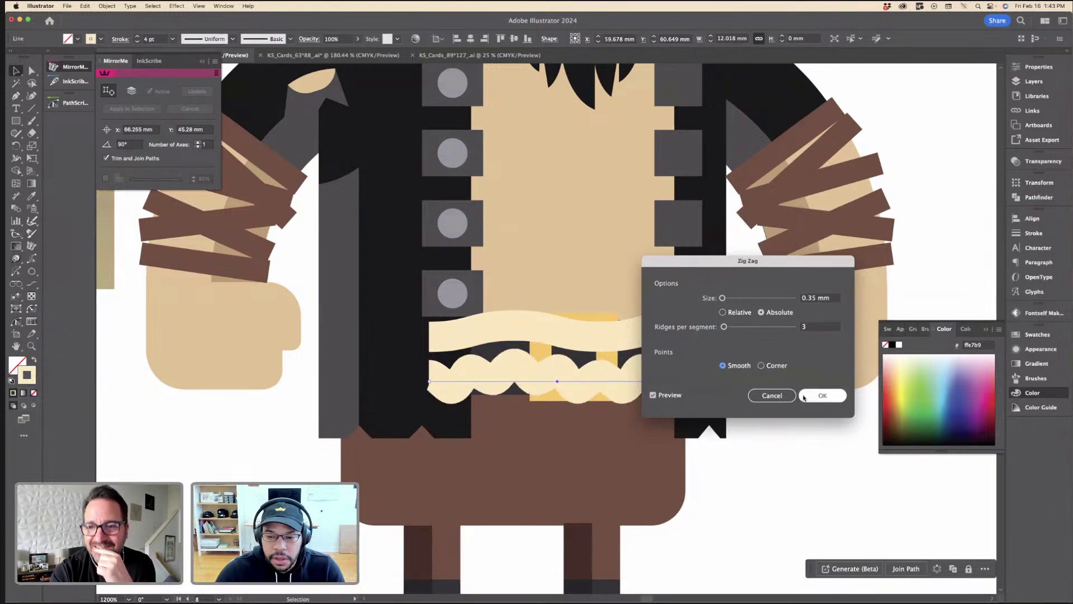
left_click(822, 395)
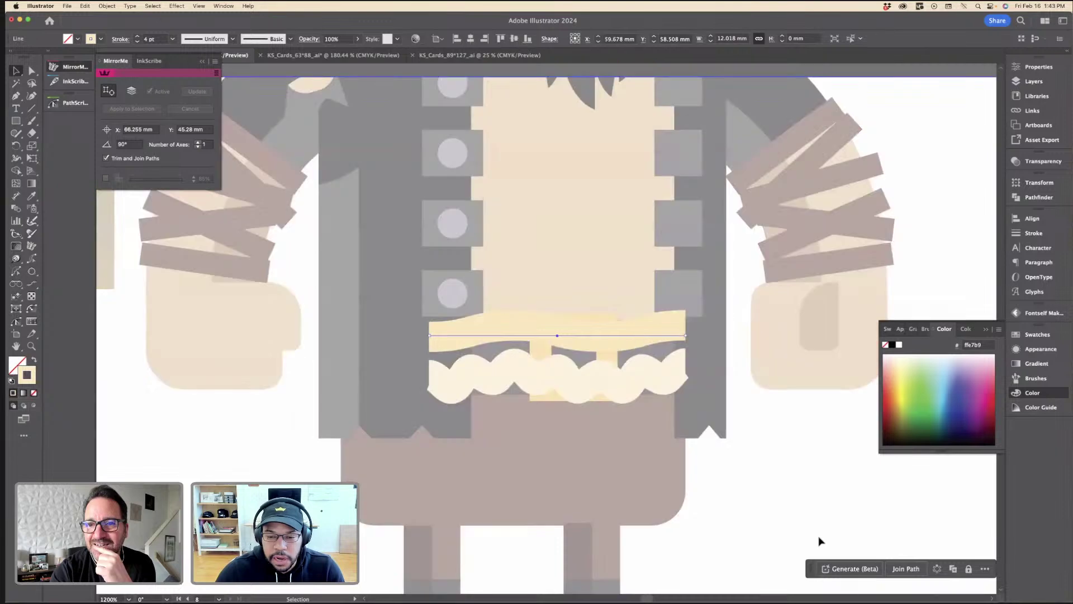
Step: Move the upper wavy cream line off the belt to the empty area beside the trousers
left_click(812, 499)
left_click_drag(628, 342, 825, 523)
left_click(640, 382)
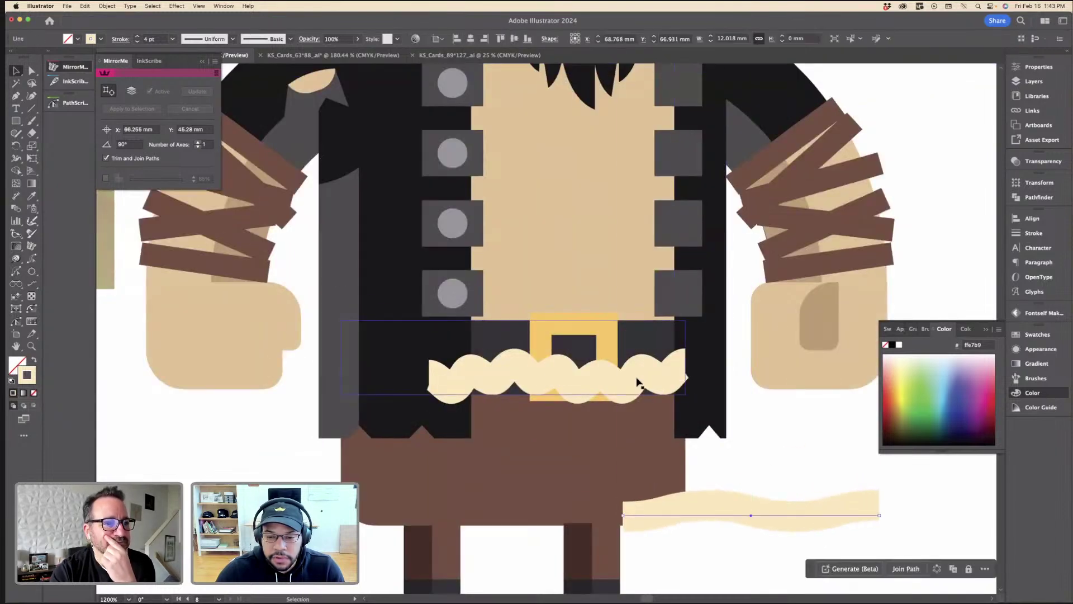
Step: Delete the dark belt shape and its yellow buckle behind the scalloped cream line
left_click(639, 377)
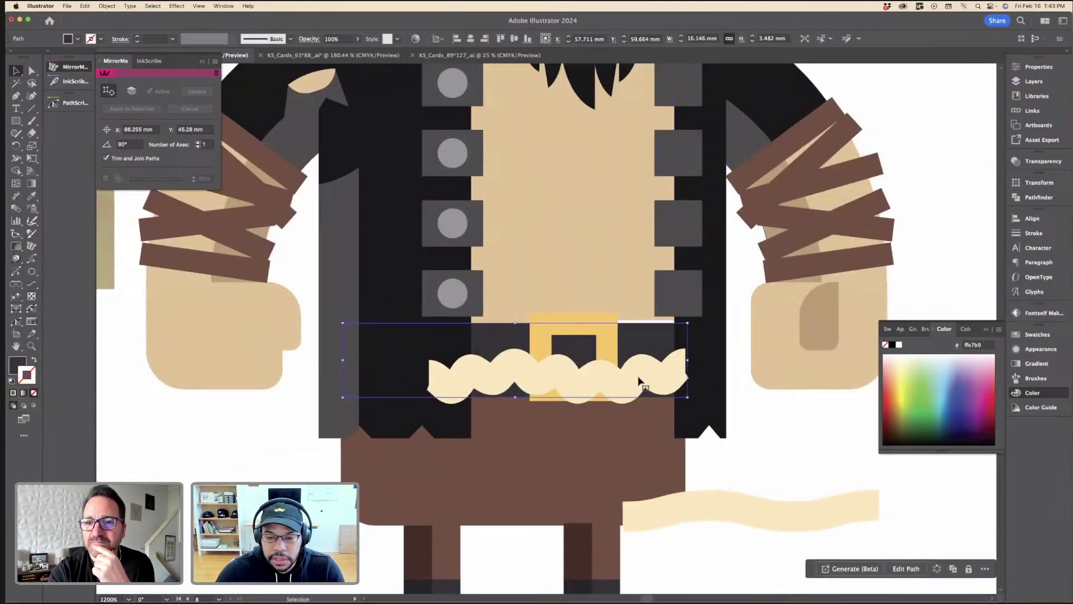
key("Delete")
left_click(614, 343)
key("Delete")
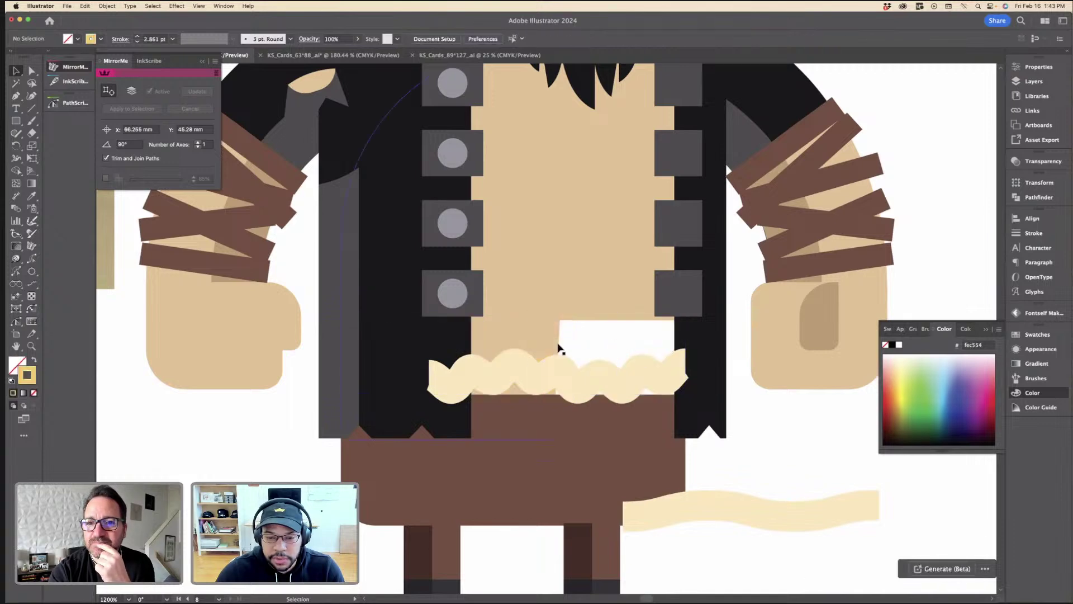
Step: Duplicate the scalloped cream line directly above itself to form a two-strand rope belt
left_click(554, 345)
key("a")
key("v")
left_click(602, 381)
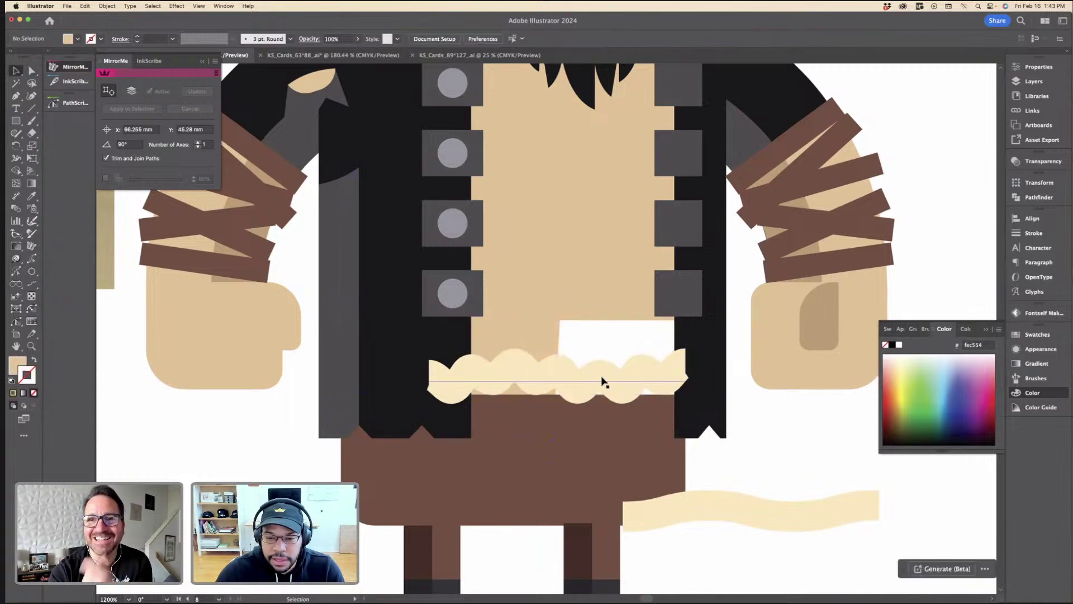
left_click_drag(602, 381, 598, 340)
key("super+minus")
key("super+minus")
key("super+minus")
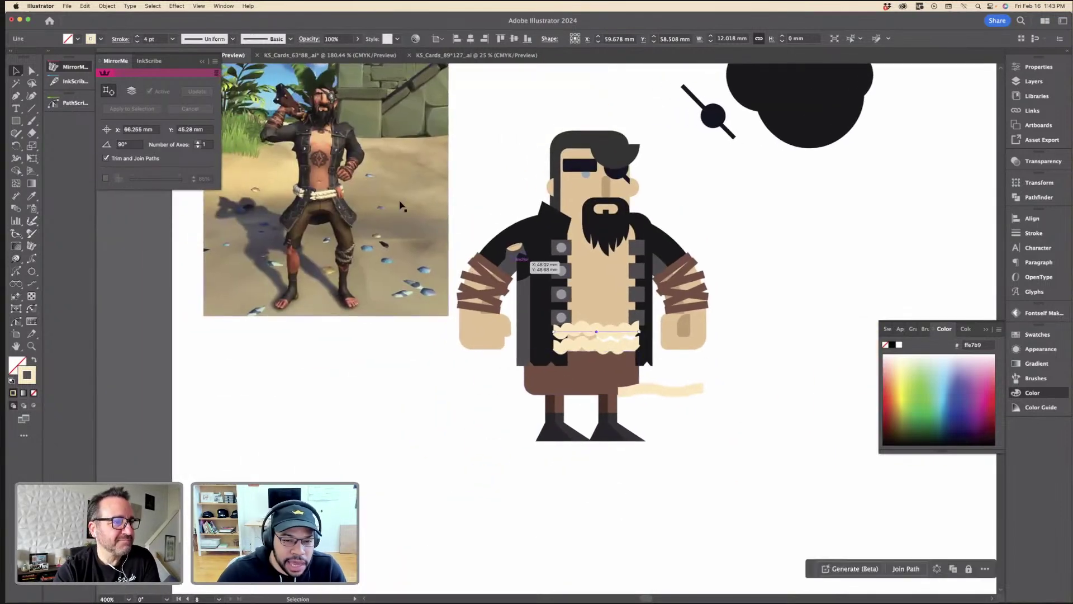
Step: Move the trousers, legs, shoes and the spare wavy line up together towards the rope belt
scroll(637, 357, "up", 3)
key("a")
left_click(540, 382)
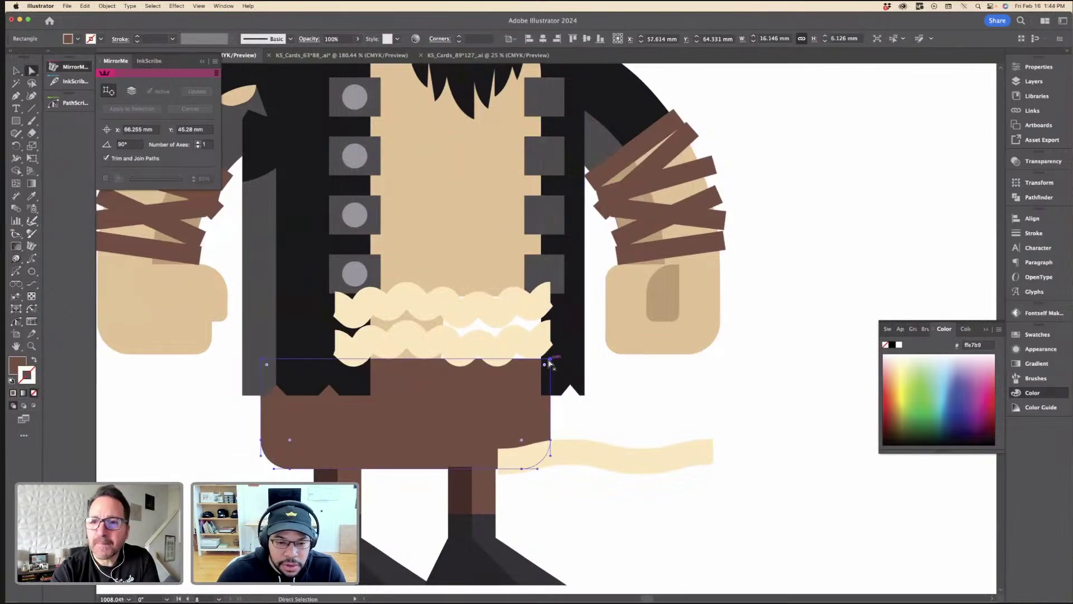
key("v")
key("super+minus")
key("super+minus")
left_click(688, 456)
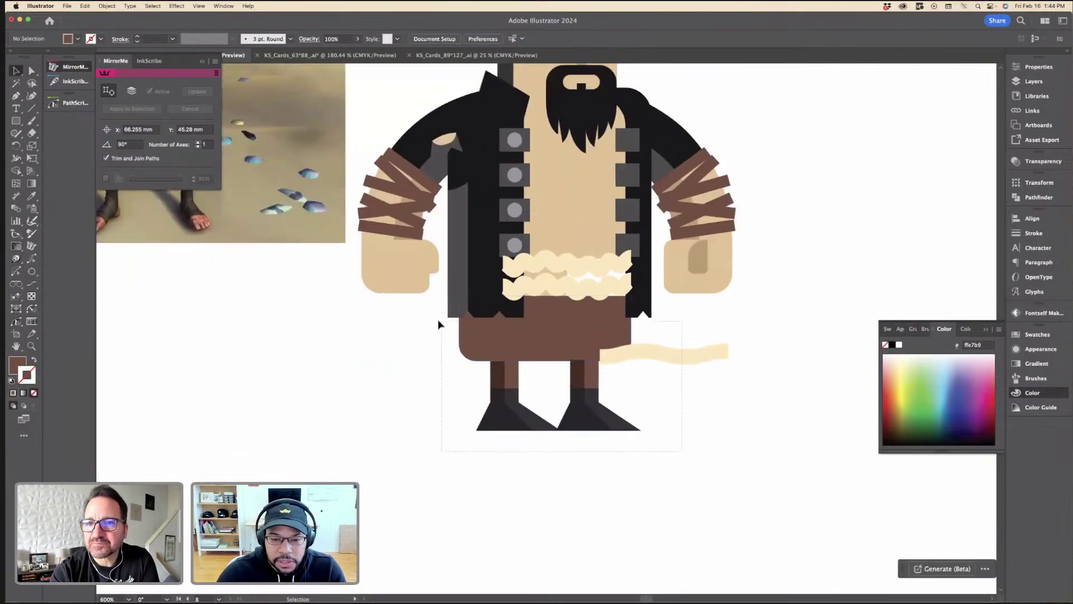
left_click(476, 329)
scroll(511, 335, "up", 2)
scroll(523, 334, "down", 2)
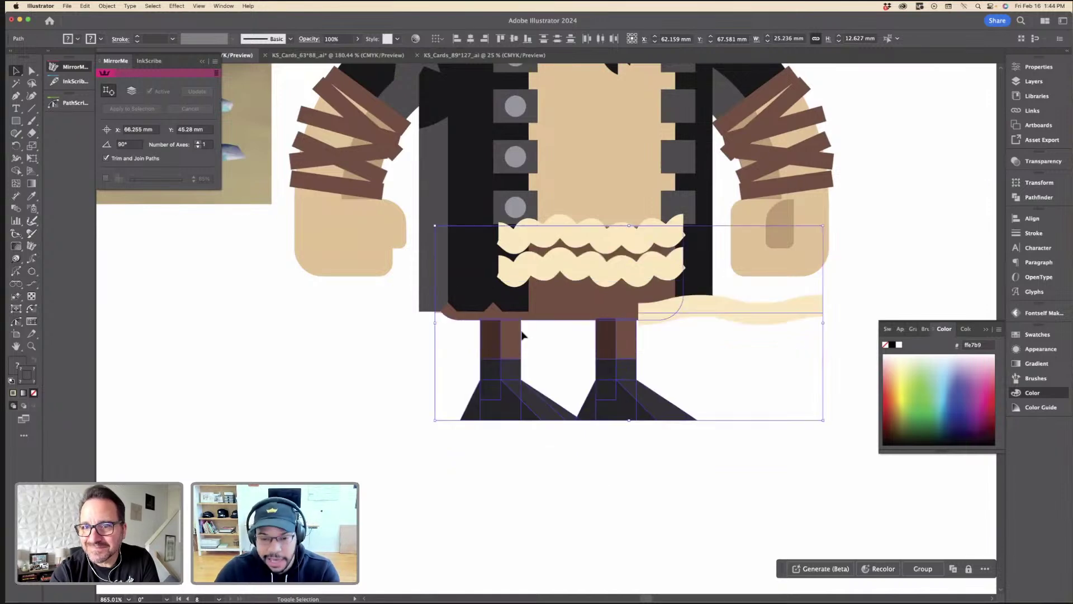
scroll(599, 373, "down", 3)
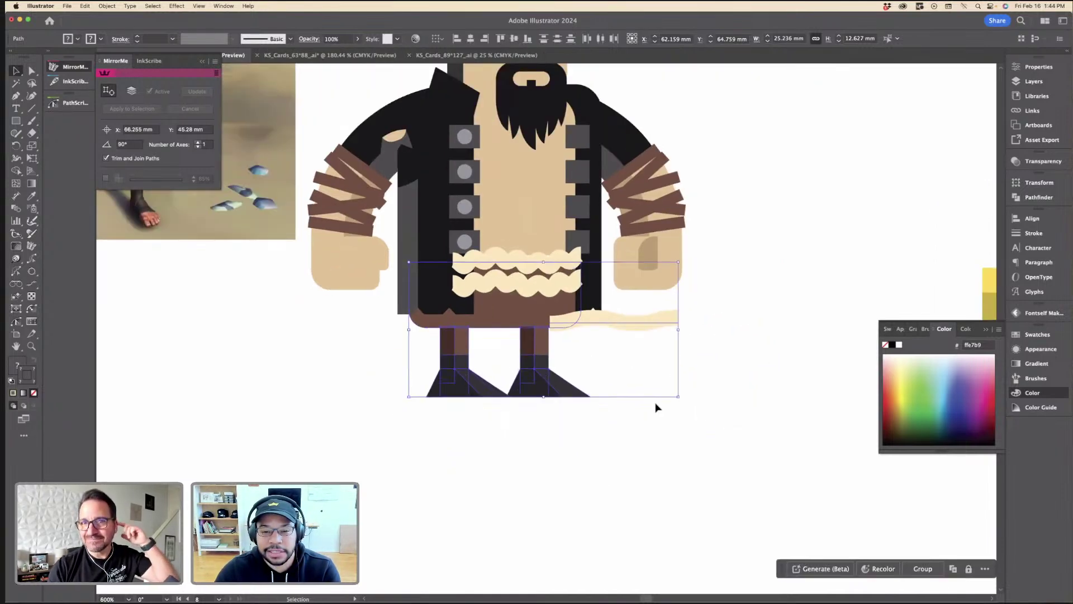
left_click(655, 406)
Step: Nudge the selected trousers, legs, shoes and spare wavy line back down slightly
key("super+minus")
key("super+z")
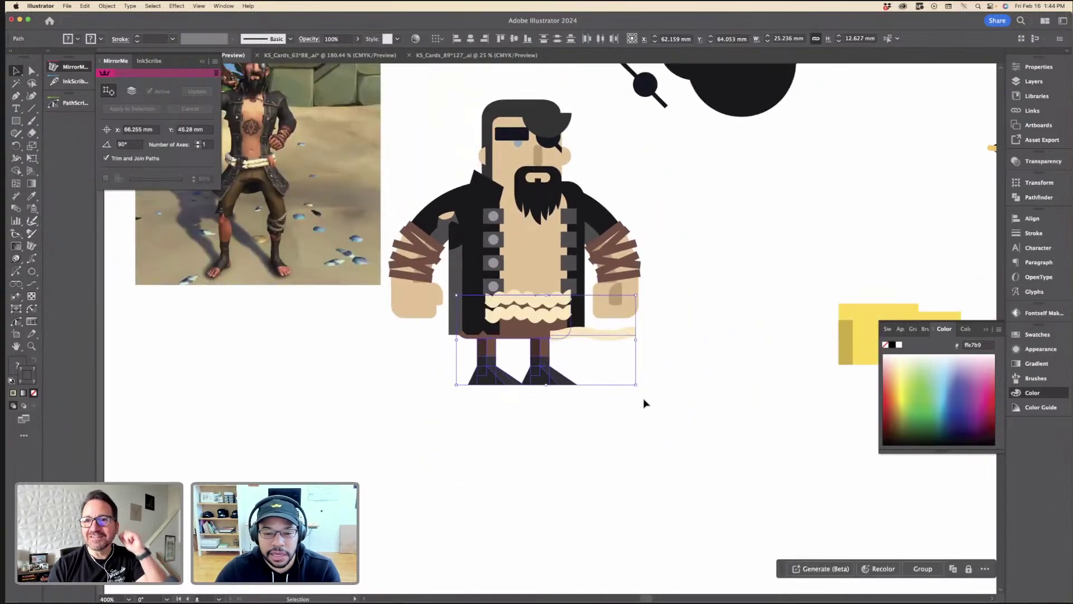
key("Down")
key("Down")
key("Down")
key("Down")
Step: Raise the top edge of the brown trousers behind the rope belt, making the shape about 7.9 mm tall
key("a")
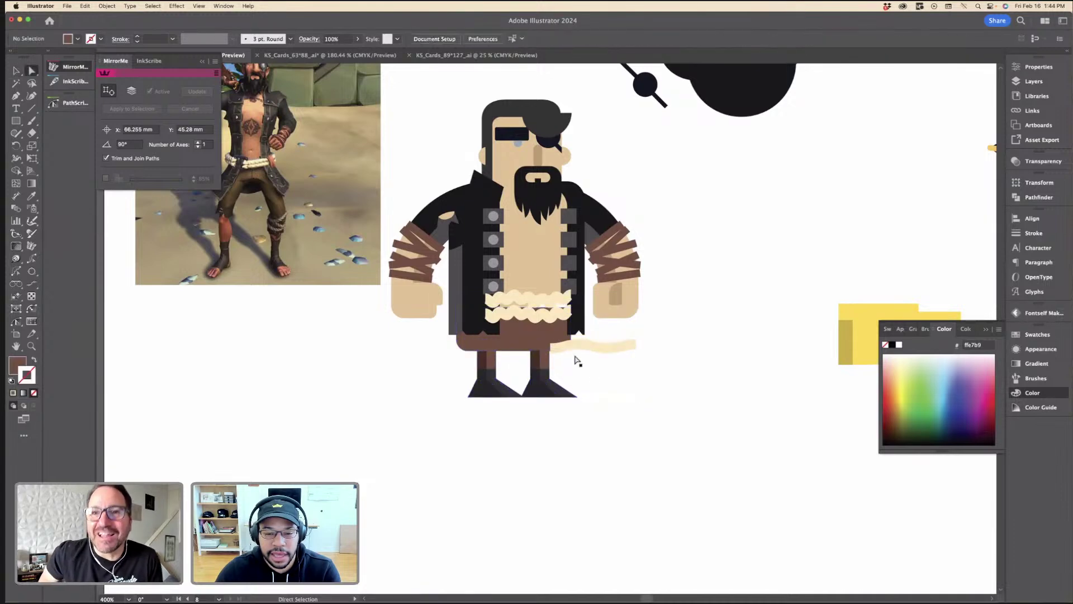
left_click(528, 335)
key("super+equal")
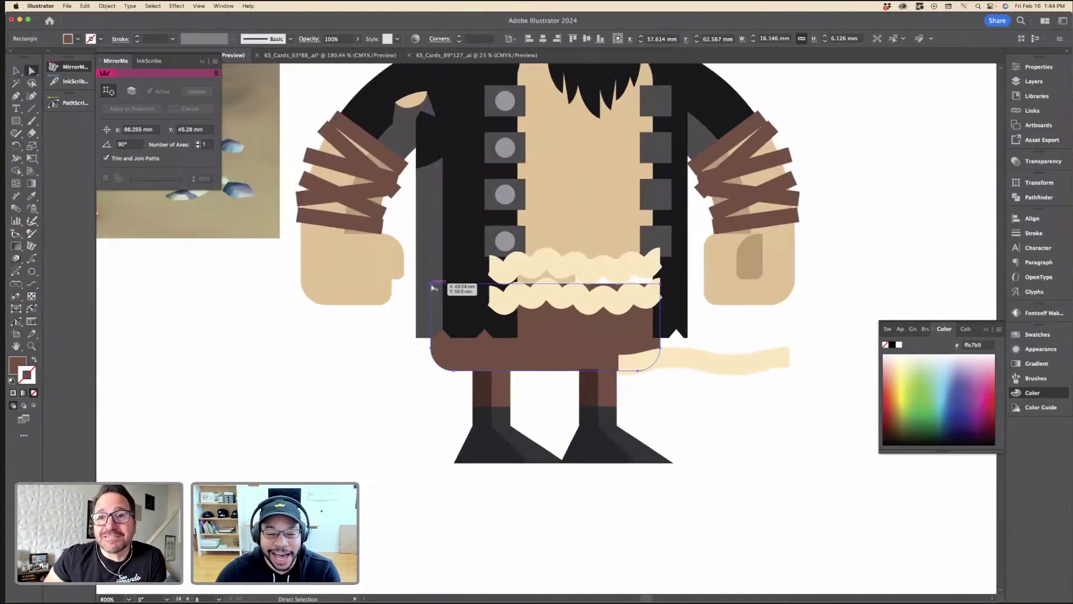
left_click(436, 289)
key("Up")
key("Up")
key("Up")
key("Up")
key("Up")
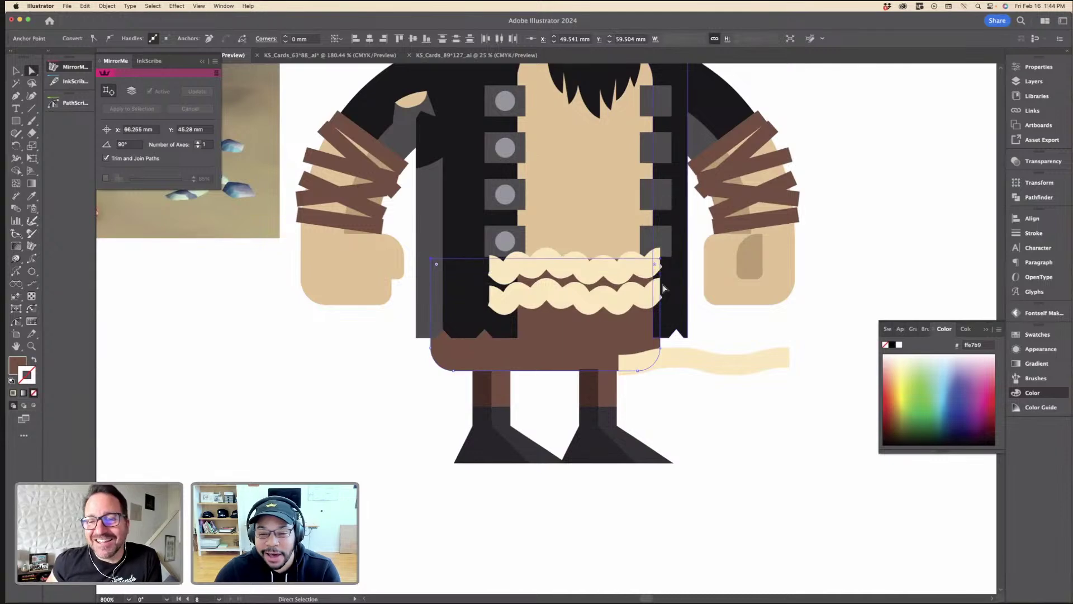
key("v")
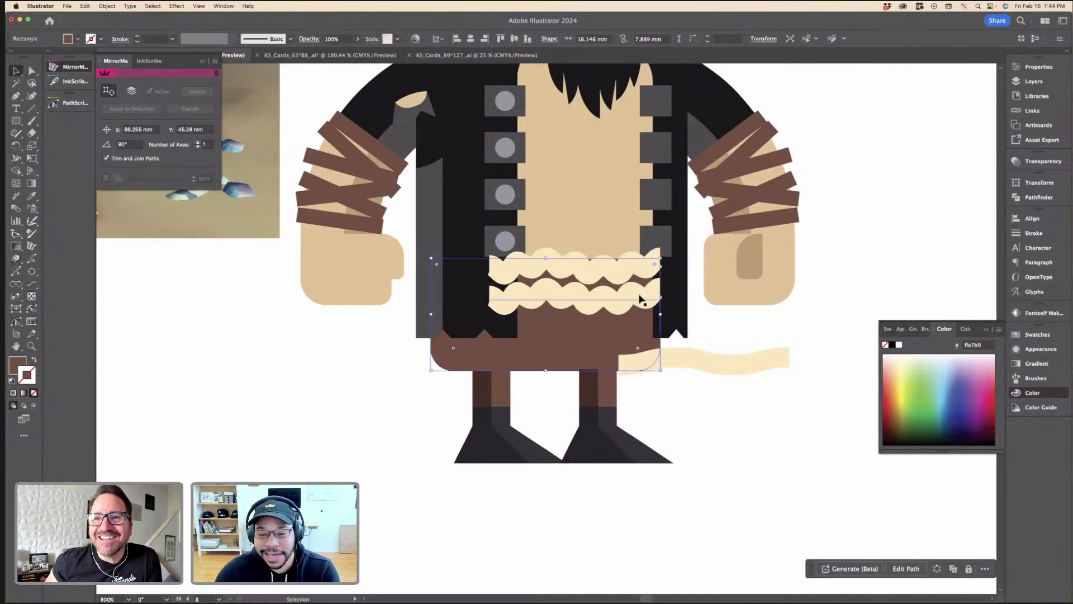
Step: Cut both scalloped rope lines and paste them directly in front of the trousers, behind the coat
left_click(624, 275)
left_click(623, 273, "shift")
key("super+x")
double_click(619, 285)
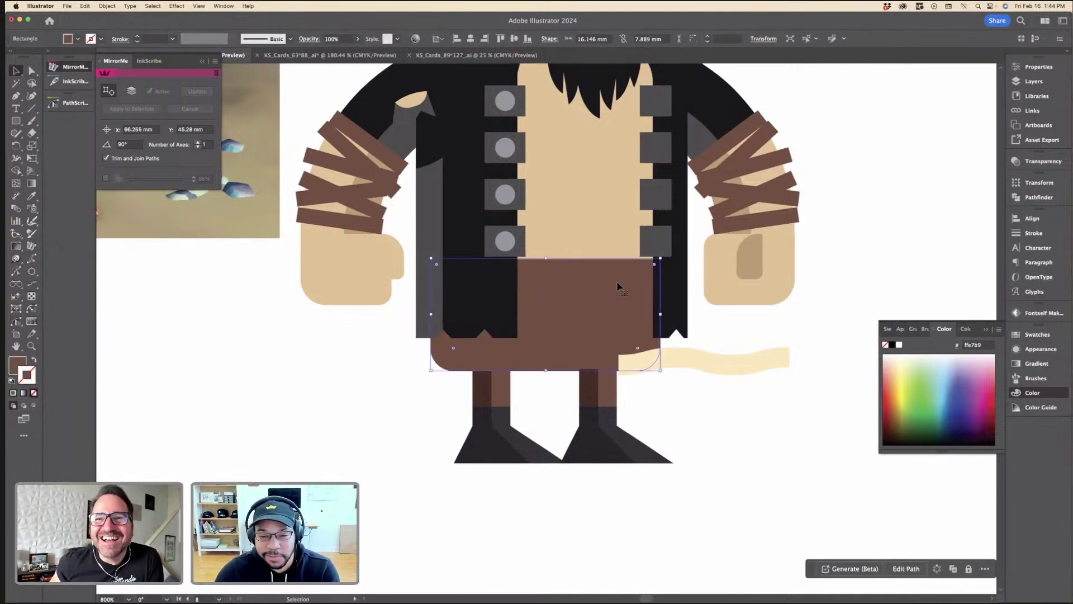
key("super+f")
double_click(726, 311)
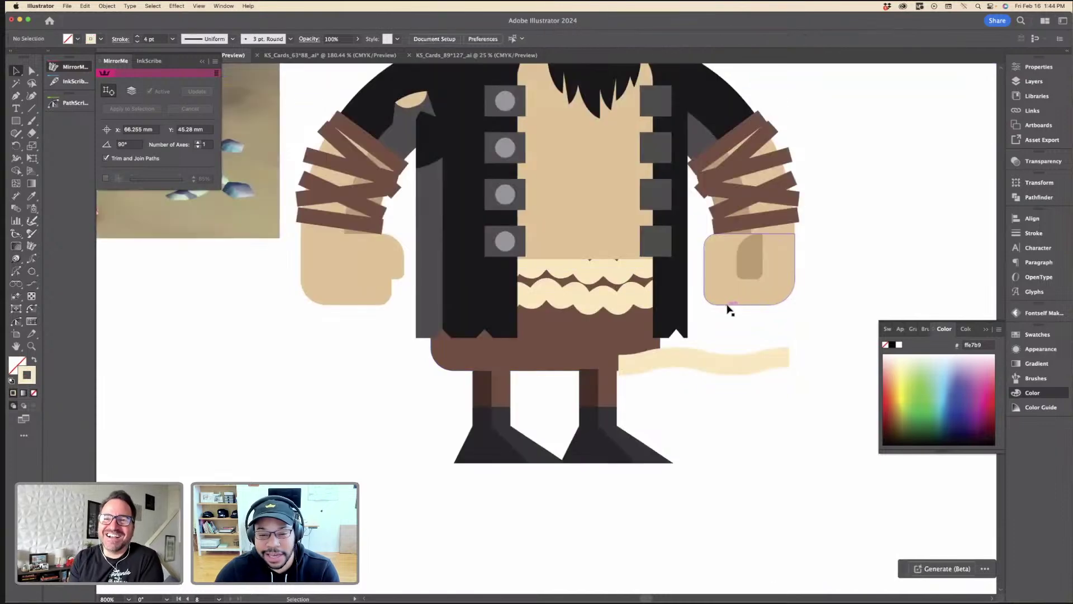
Step: Cut both rope lines again and paste them directly in front of the bare torso, behind the coat
left_click(612, 282, "shift")
left_click(608, 302, "shift")
key("super+x")
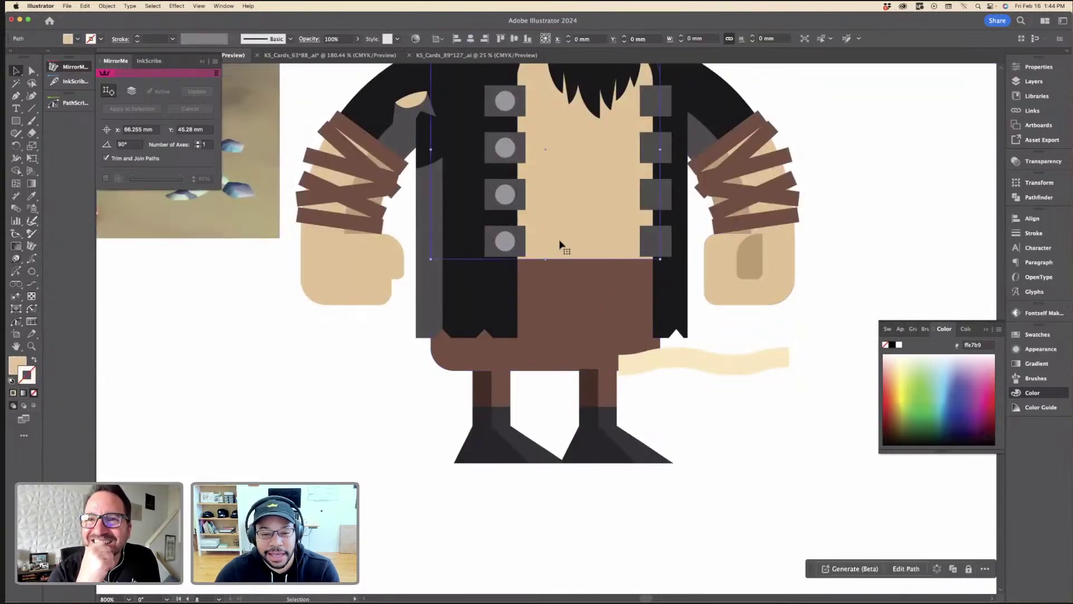
double_click(561, 244)
key("super+f")
double_click(759, 337)
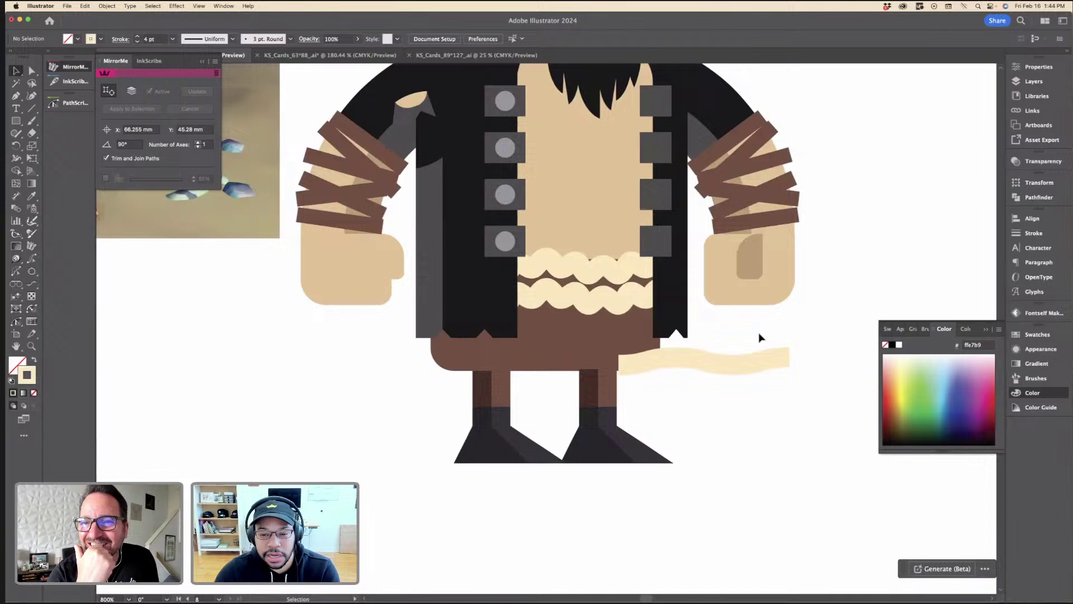
Step: Nudge both scalloped rope strands up slightly on the waist
left_click(612, 282, "shift")
left_click(610, 300, "shift")
key("Up")
key("Up")
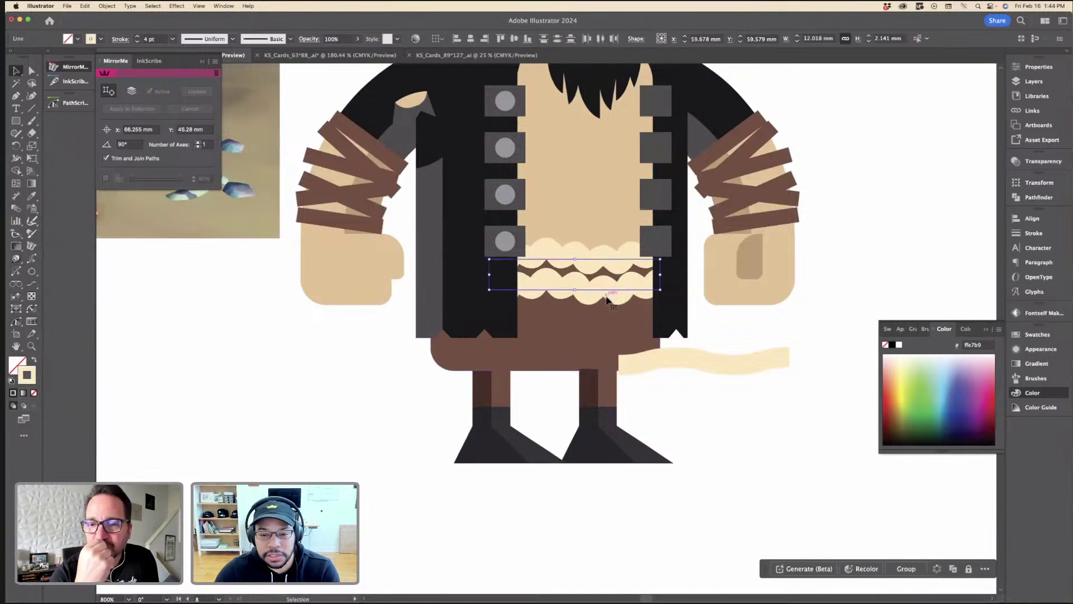
left_click(691, 317)
key("super+minus")
key("super+minus")
key("super+minus")
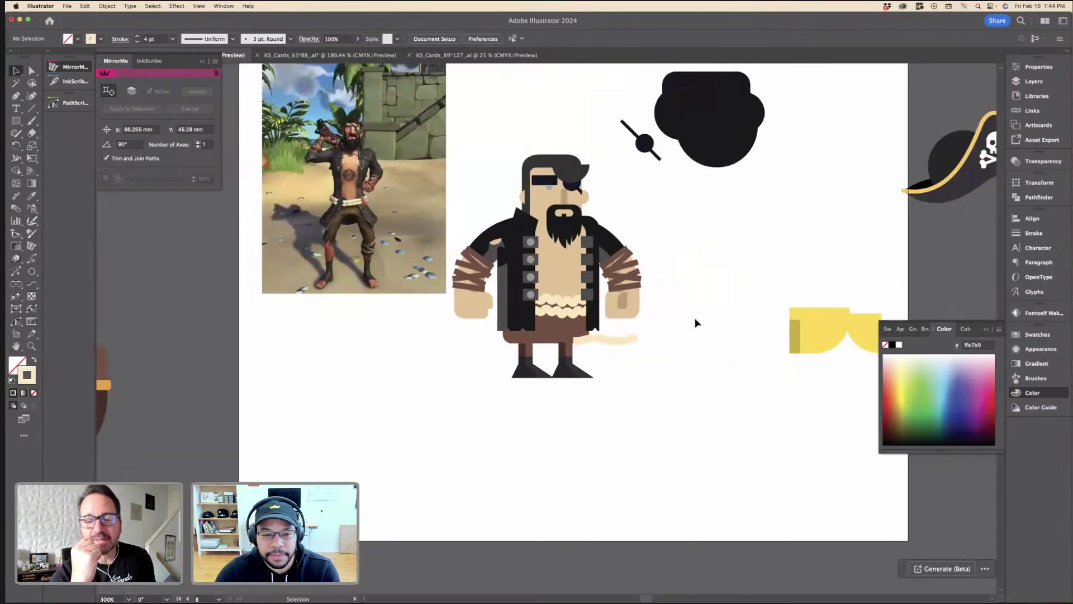
key("super+equal")
key("super+equal")
key("super+equal")
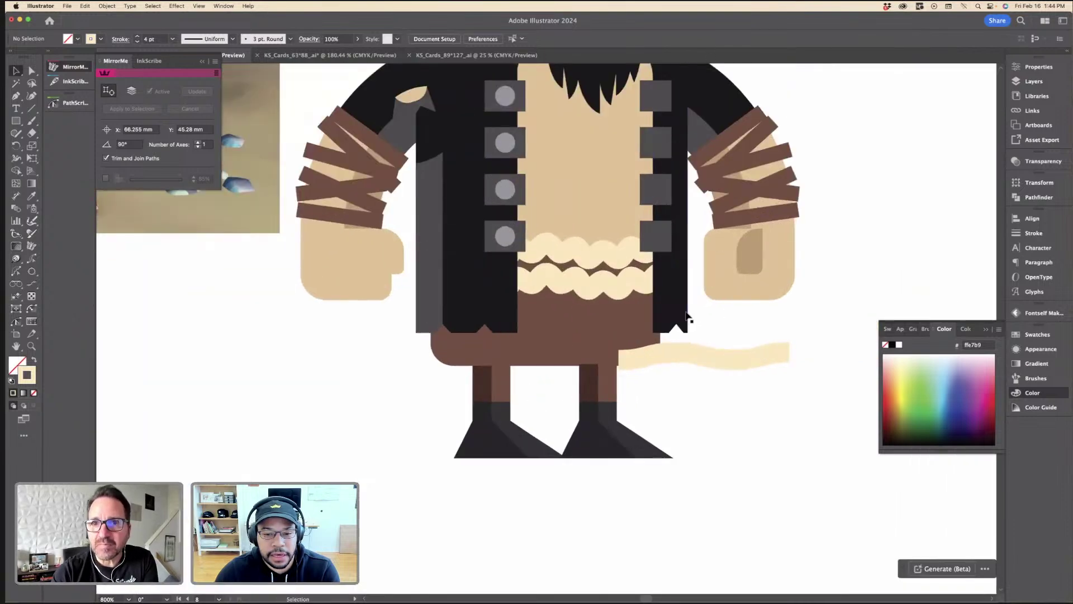
Step: Raise the lower rope strand closer to the upper one and move the spare wavy line clear of the pirate, beyond the feet
left_click(588, 283)
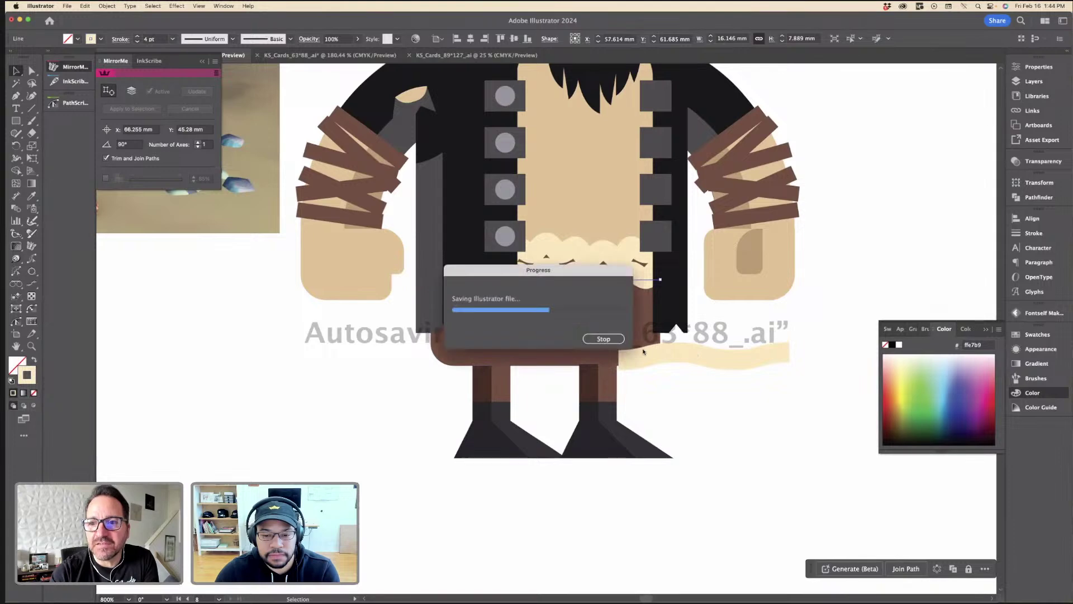
left_click(609, 341)
left_click(706, 356)
key("super+minus")
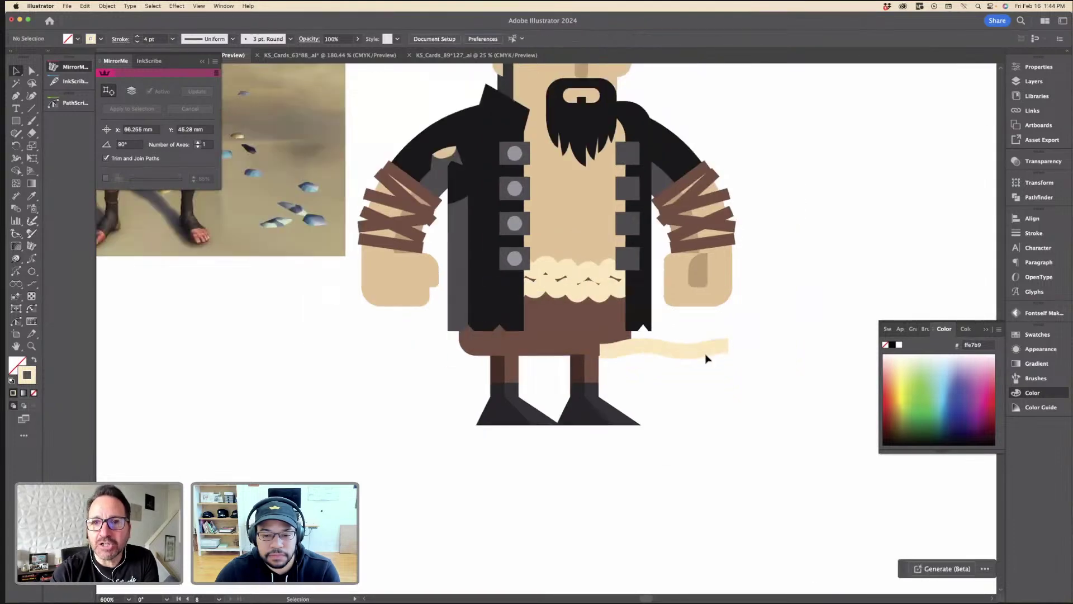
left_click_drag(636, 346, 393, 420)
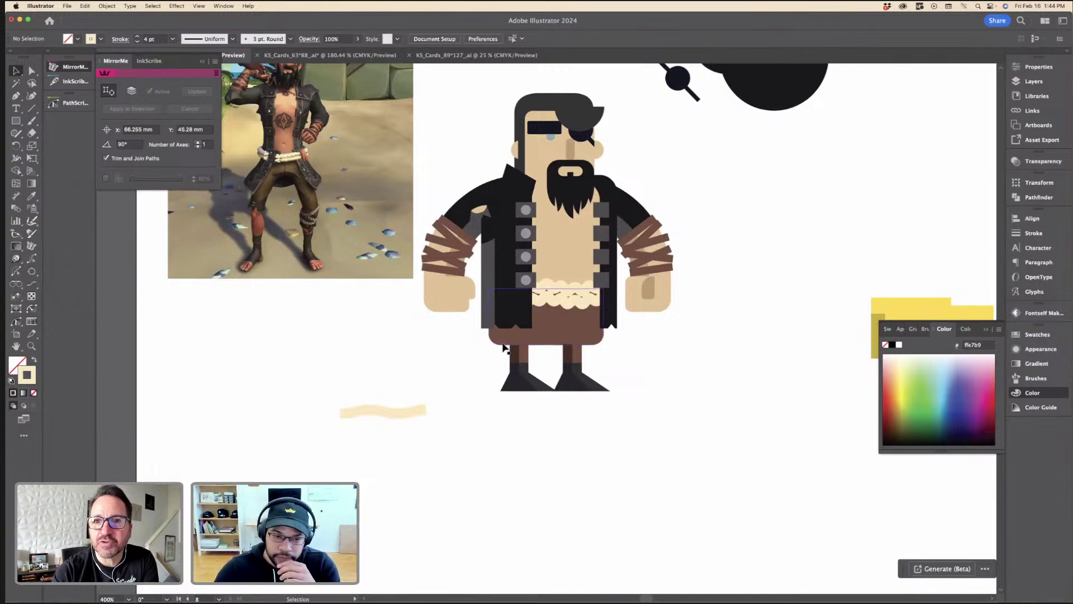
key("super+equal")
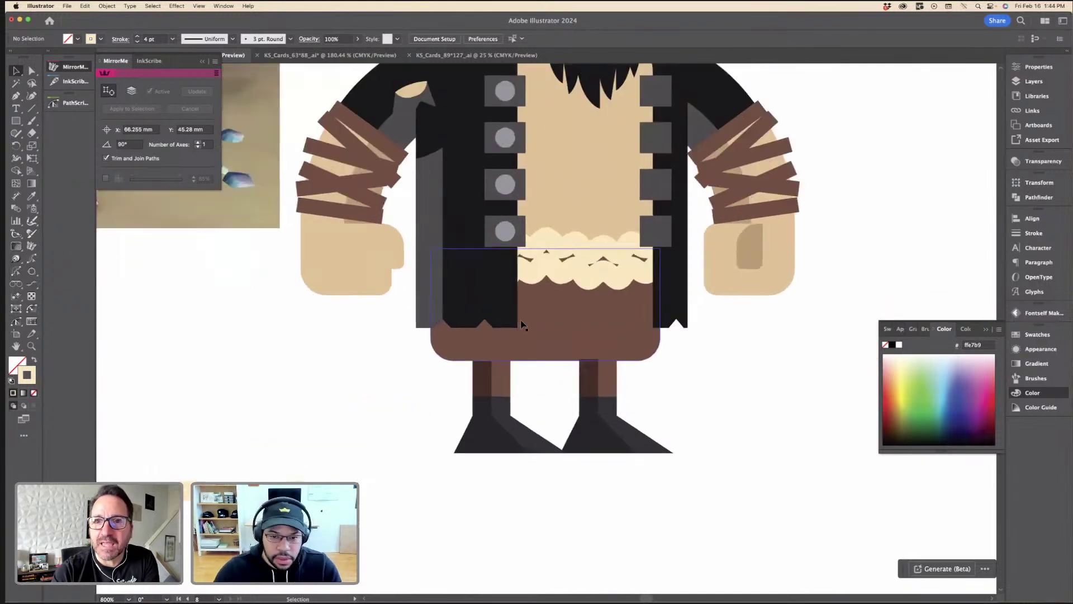
Step: Cut both rope strands and paste them in front of the coat and its squares
left_click(551, 276)
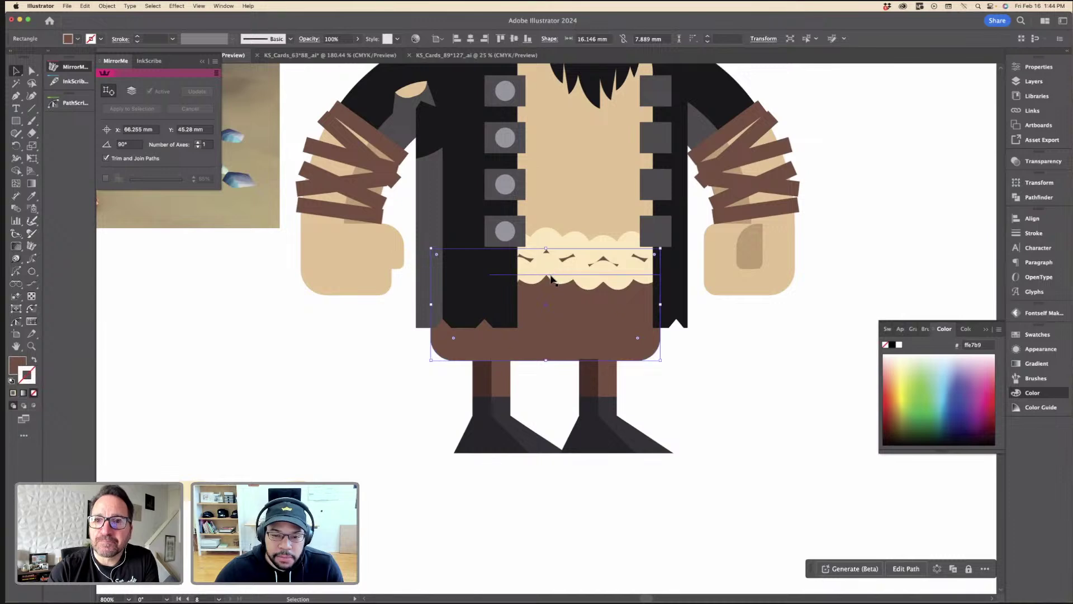
left_click(551, 275)
left_click(552, 248, "shift")
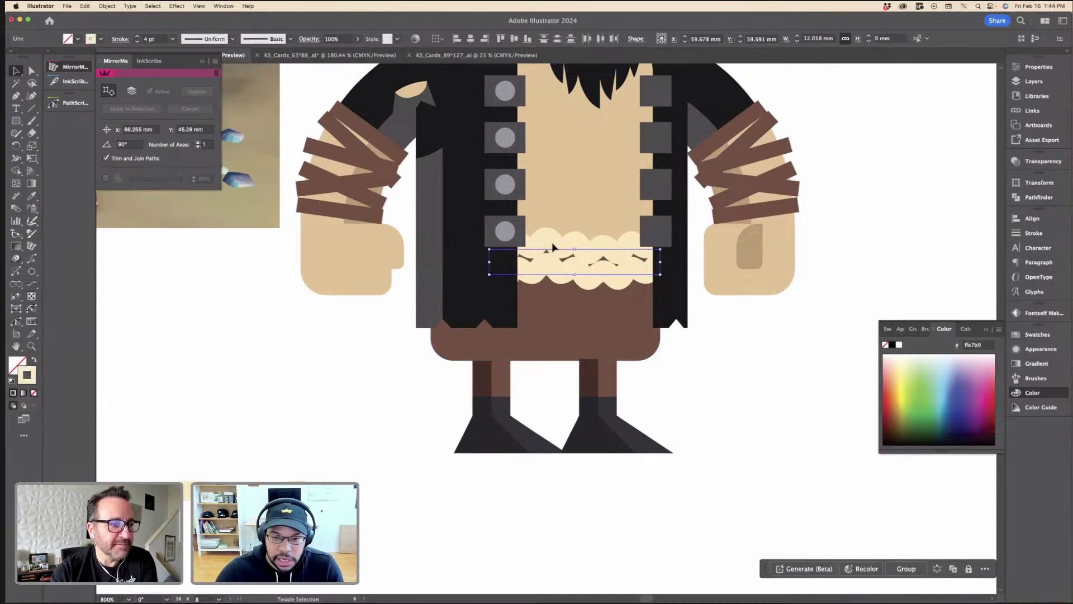
key("super+x")
key("super+f")
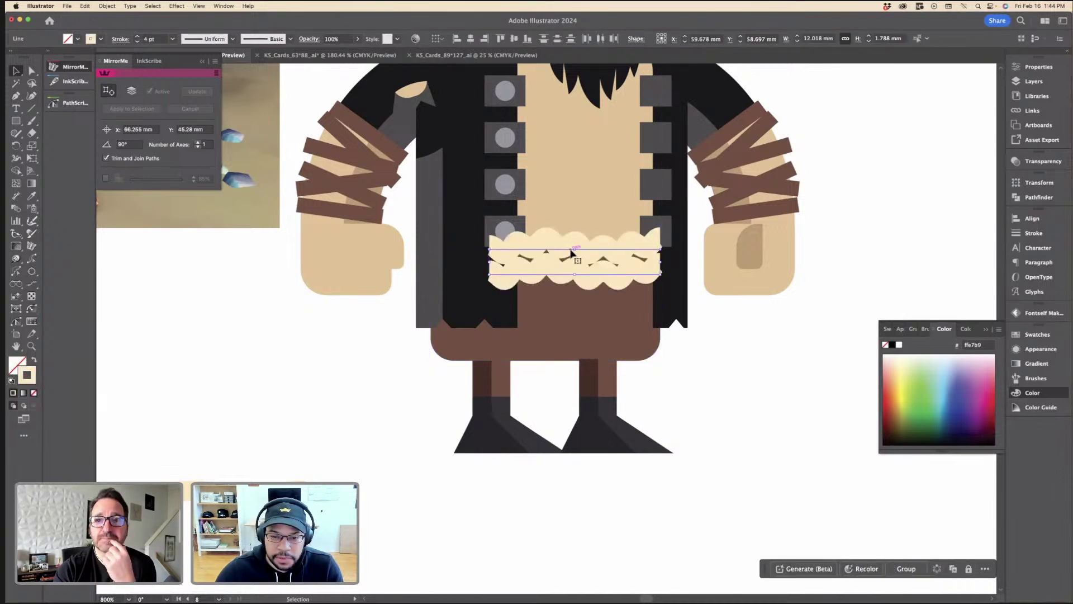
key("super+z")
key("super+shift+z")
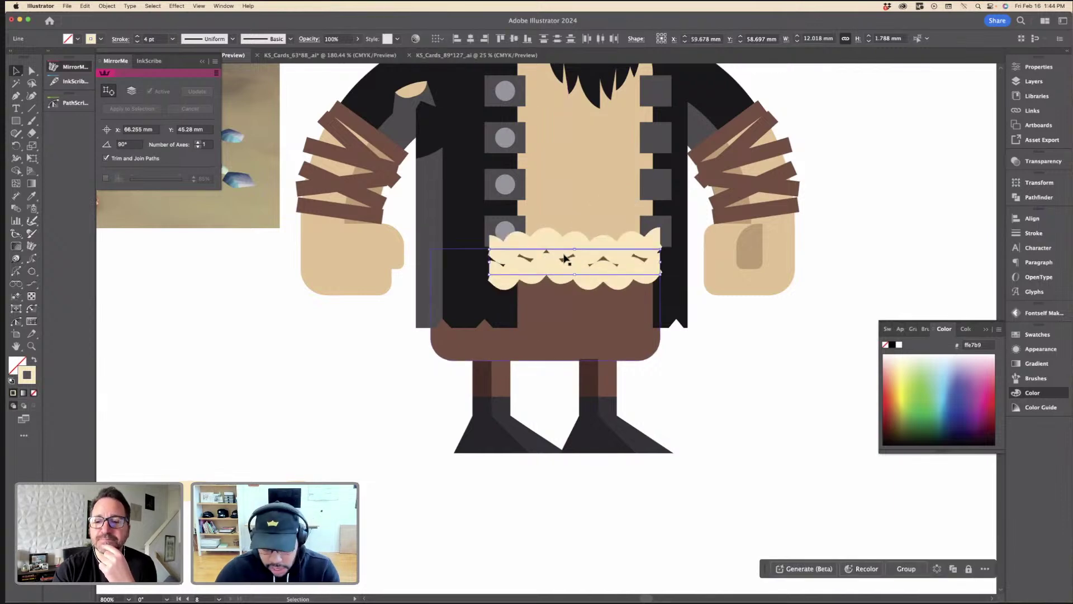
key("super+shift+a")
Step: Space the two rope strands slightly apart and thin the stroke of each one by one step
left_click(643, 283)
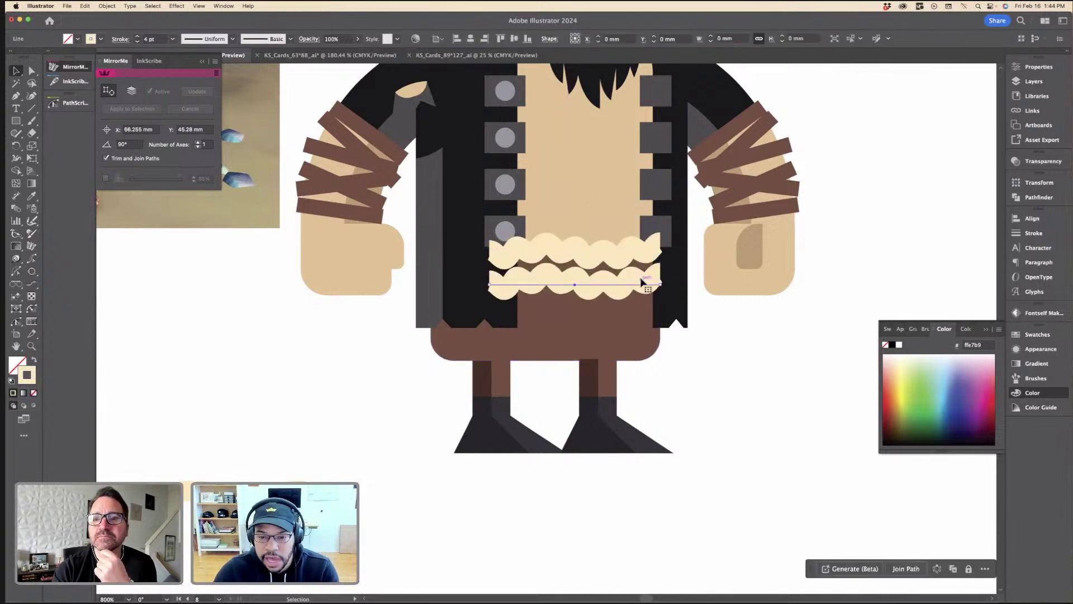
left_click(140, 42)
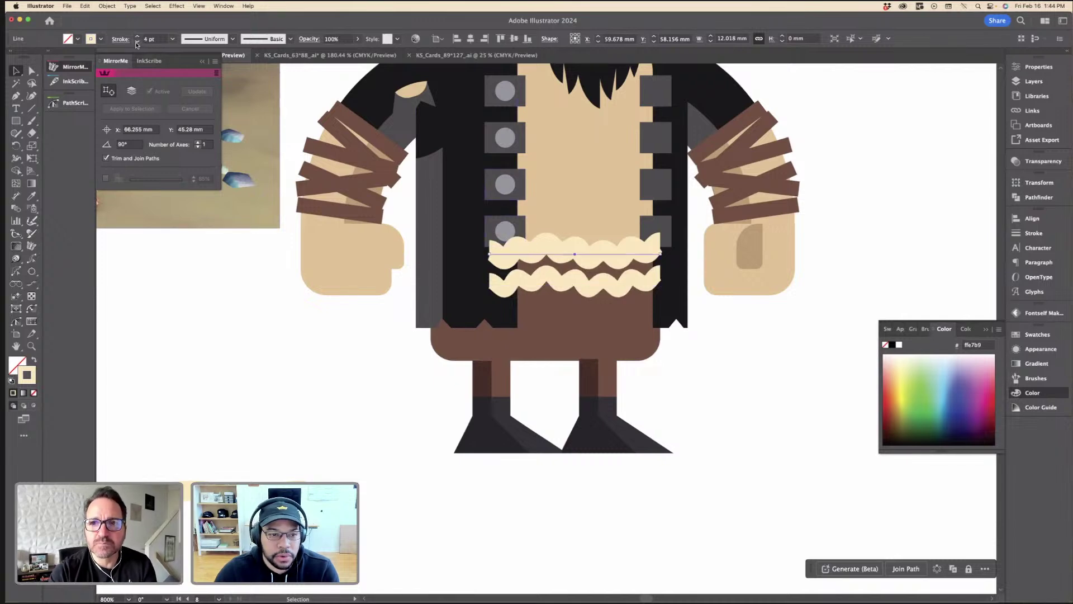
left_click(137, 42)
Step: Extend the left ends of both rope strands to the coat's outer left edge
key("a")
left_click(491, 256)
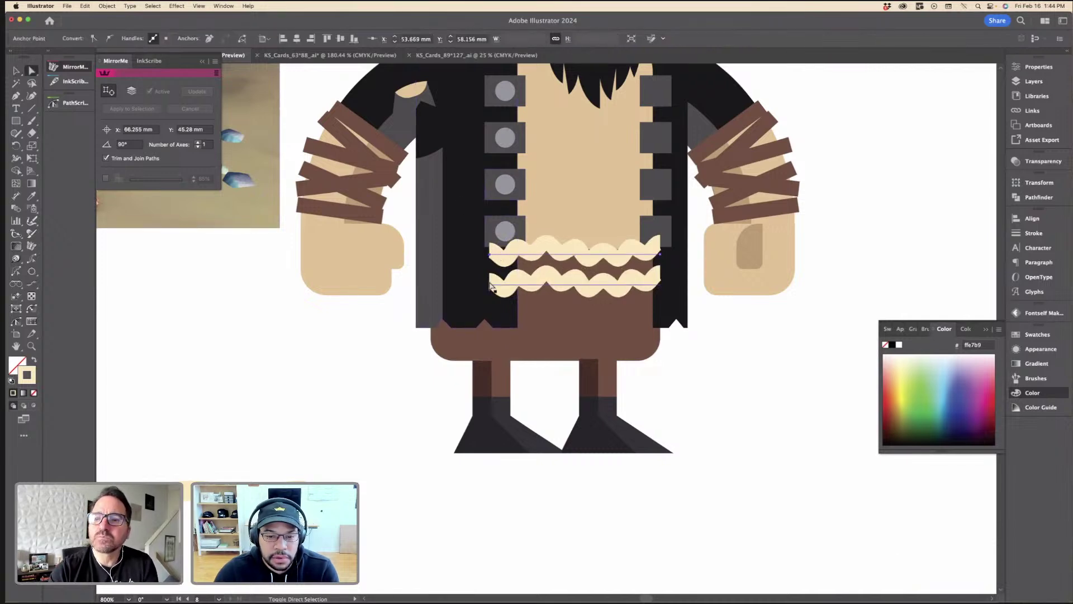
left_click(488, 284, "shift")
mouse_move(489, 283)
left_mouse_down()
mouse_move(427, 282)
mouse_move(413, 299)
mouse_move(434, 284)
left_mouse_up()
key("super+minus")
key("super+minus")
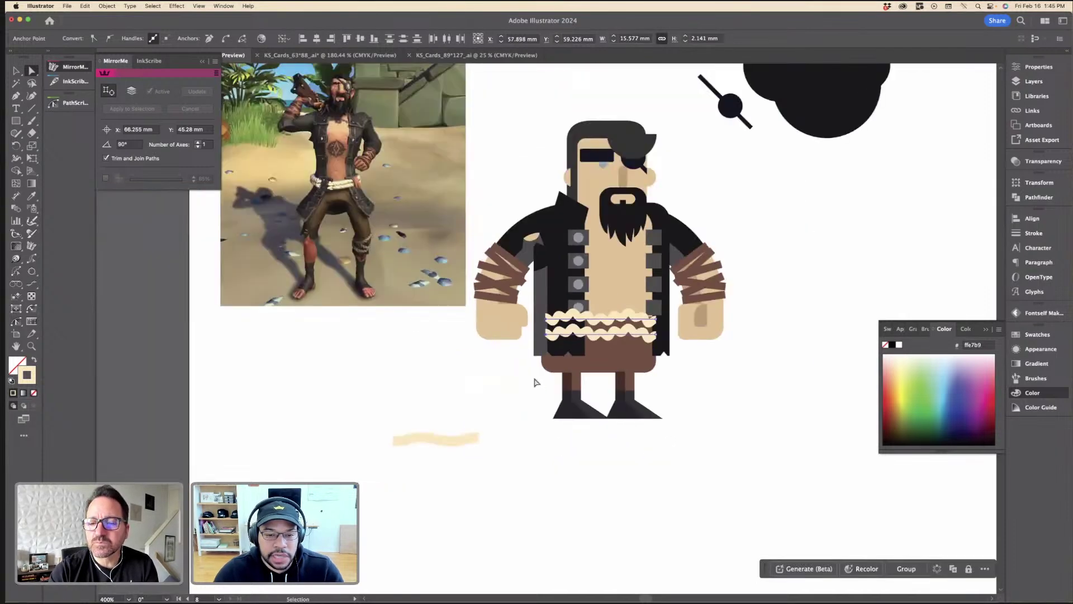
scroll(534, 382, "up", 2)
scroll(539, 383, "down", 2)
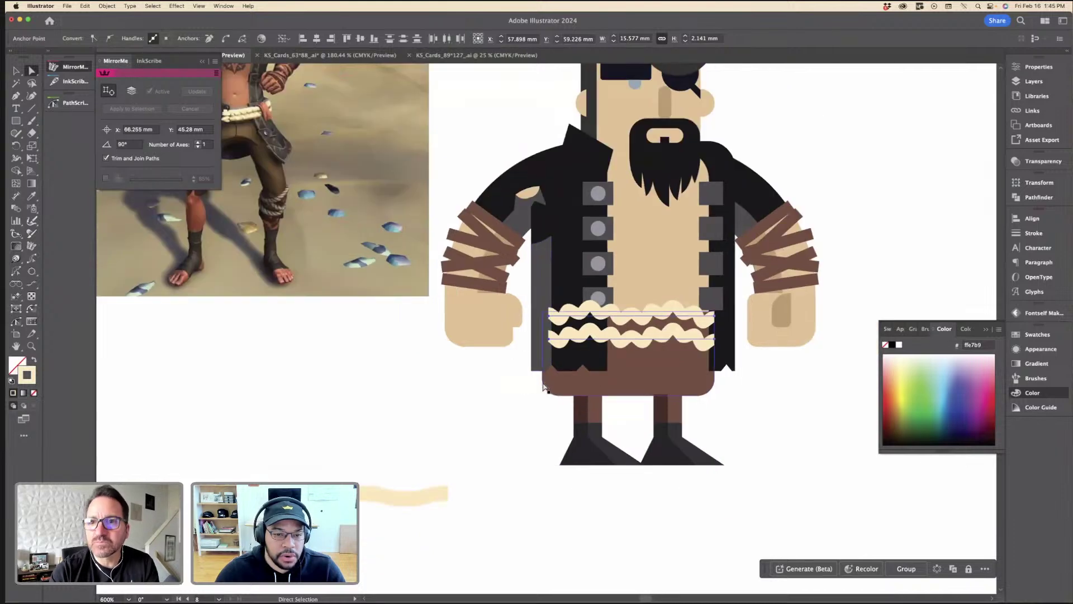
scroll(542, 385, "up", 3)
left_click_drag(550, 310, 517, 311)
Step: Extend the right ends of both rope strands to the coat's outer right edge
scroll(770, 312, "right", 3)
left_click_drag(770, 310, 800, 311)
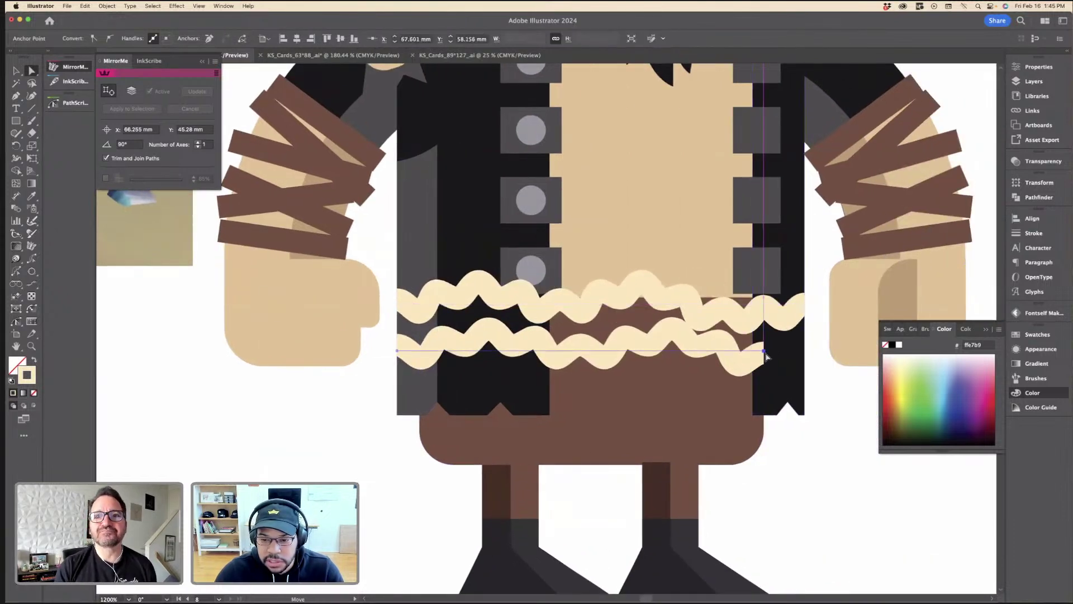
left_click_drag(770, 351, 804, 351)
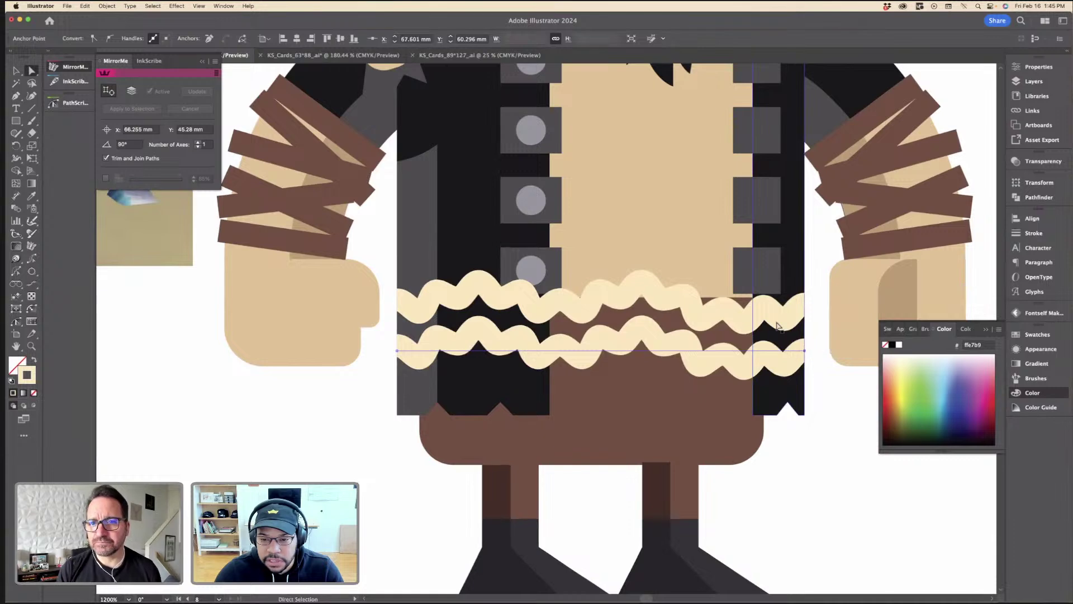
Step: Set the stroke weight of both rope strands to 3.5 pt
left_click(762, 305, "shift")
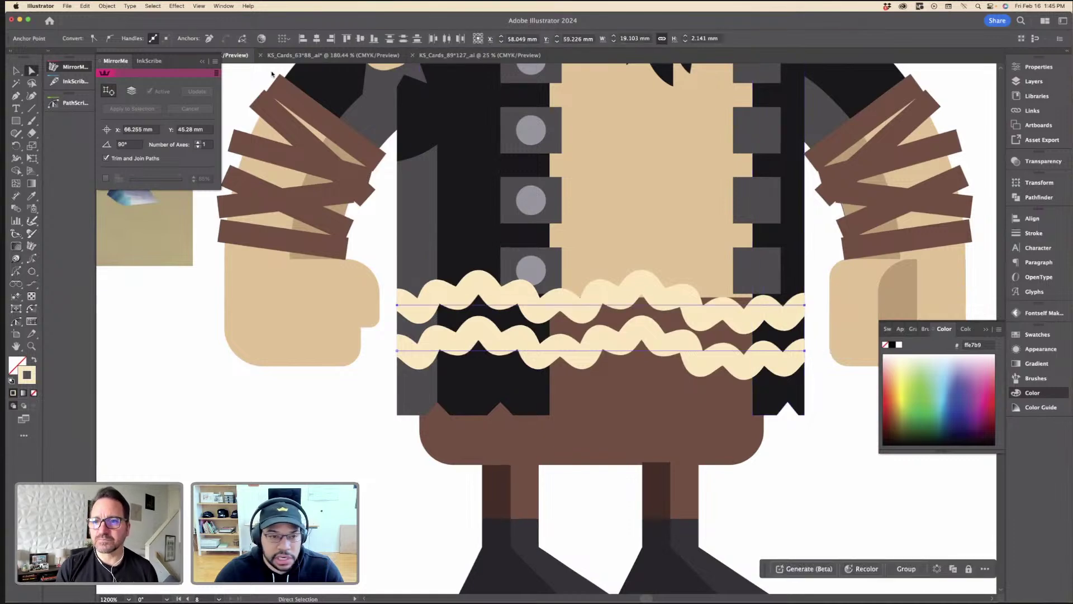
left_click(1034, 234)
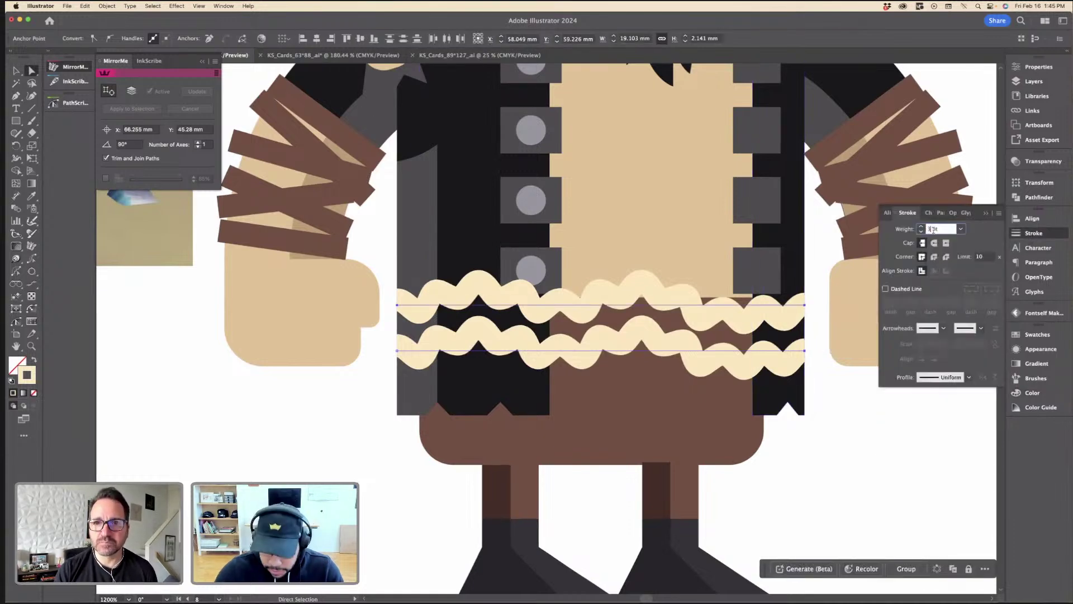
key("Return")
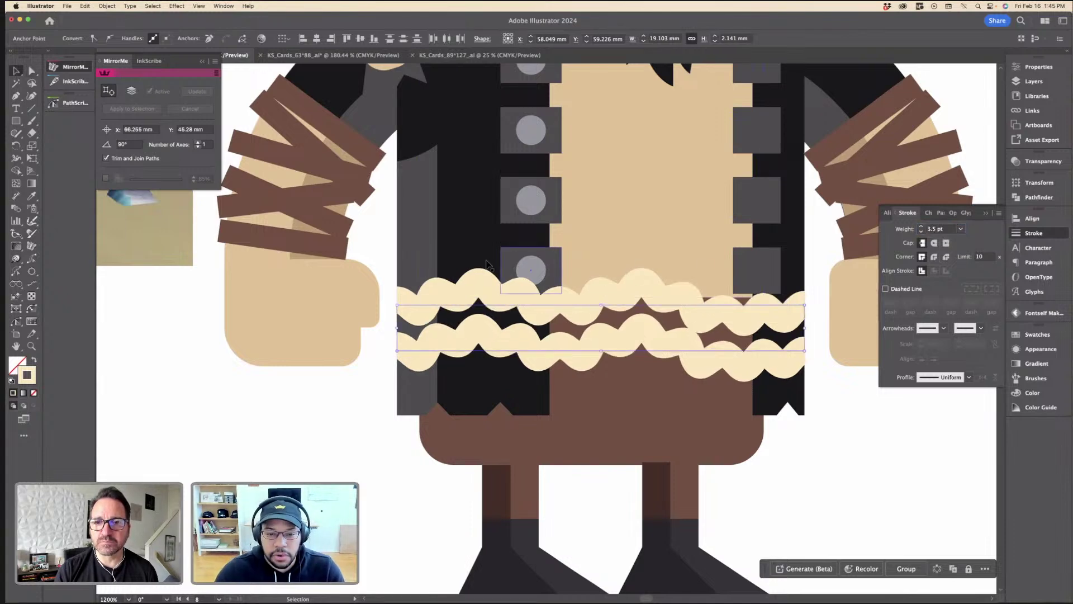
left_click(383, 233)
Step: Rotate the lower rope strand 180° and raise it about 0.8 mm so it interlocks with the upper strand
key("v")
left_click(496, 342)
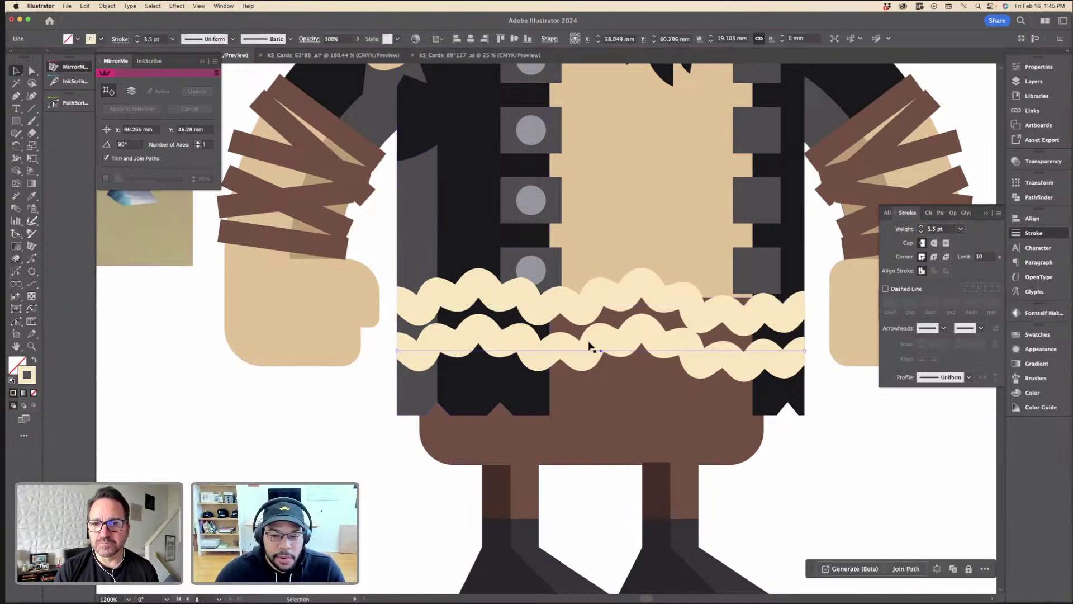
left_click_drag(809, 351, 395, 350)
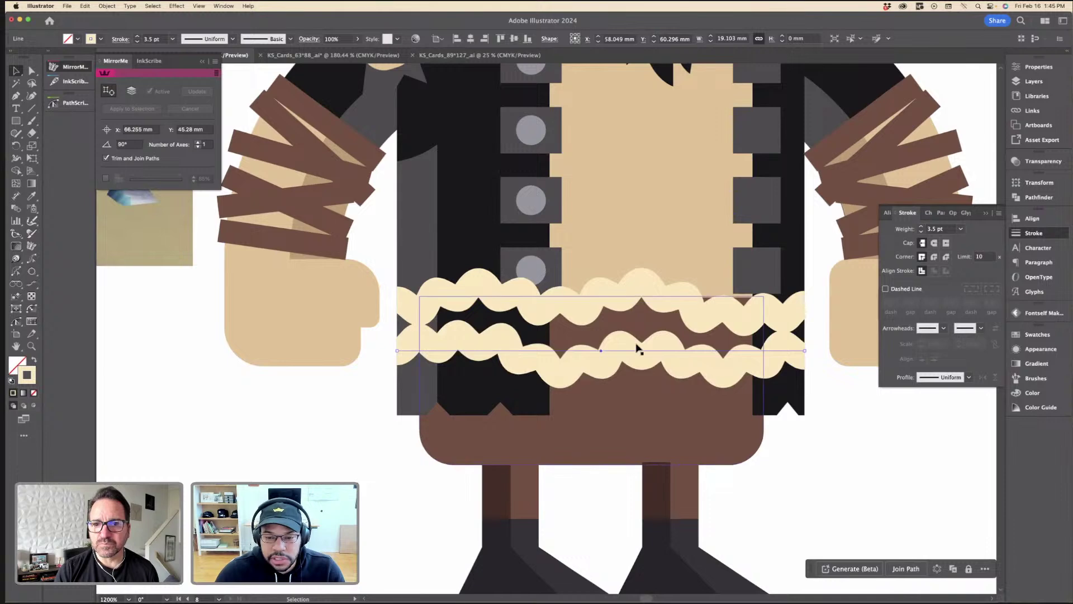
left_click_drag(636, 354, 637, 339)
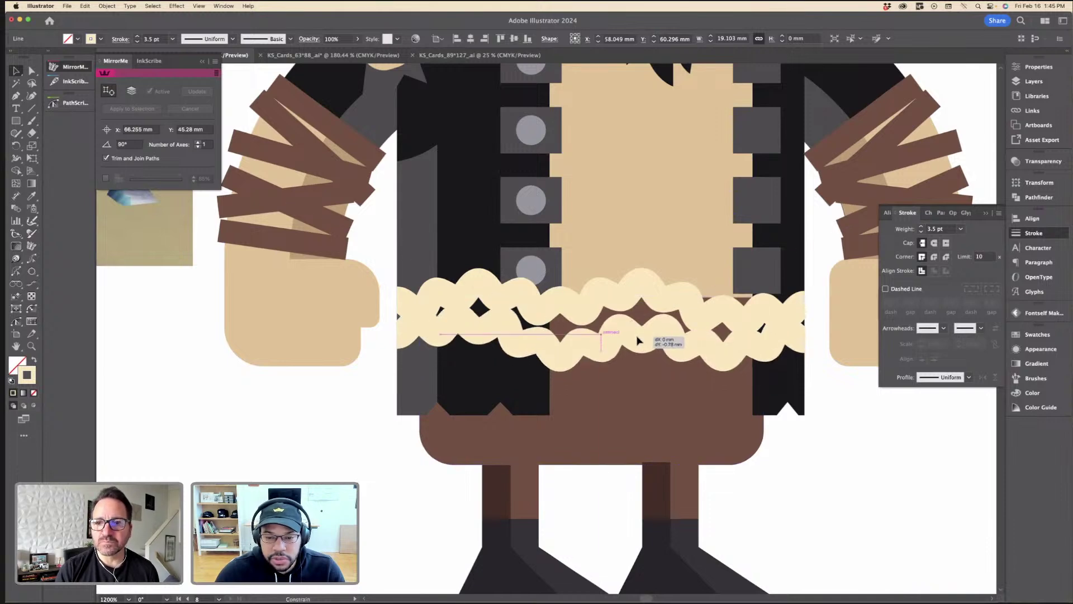
key("shift+super+a")
key("super+minus")
key("super+minus")
key("super+minus")
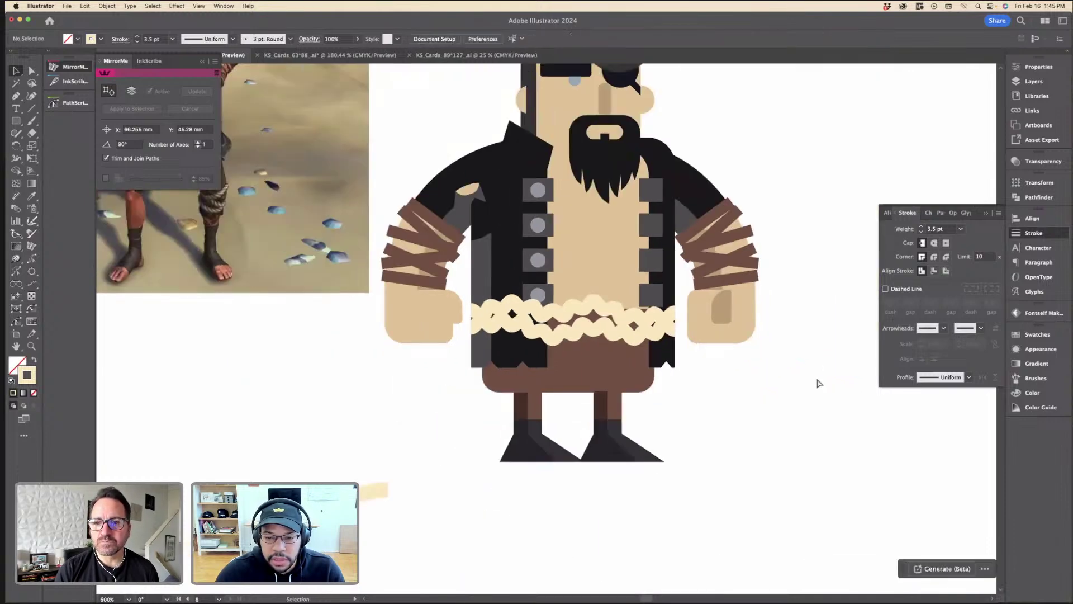
Step: Draw a pouch rectangle over the belt's left part, filled with the coat's dark grey and enlarged to about 2.35 by 4.4 mm
key("super+equal")
key("super+equal")
key("super+equal")
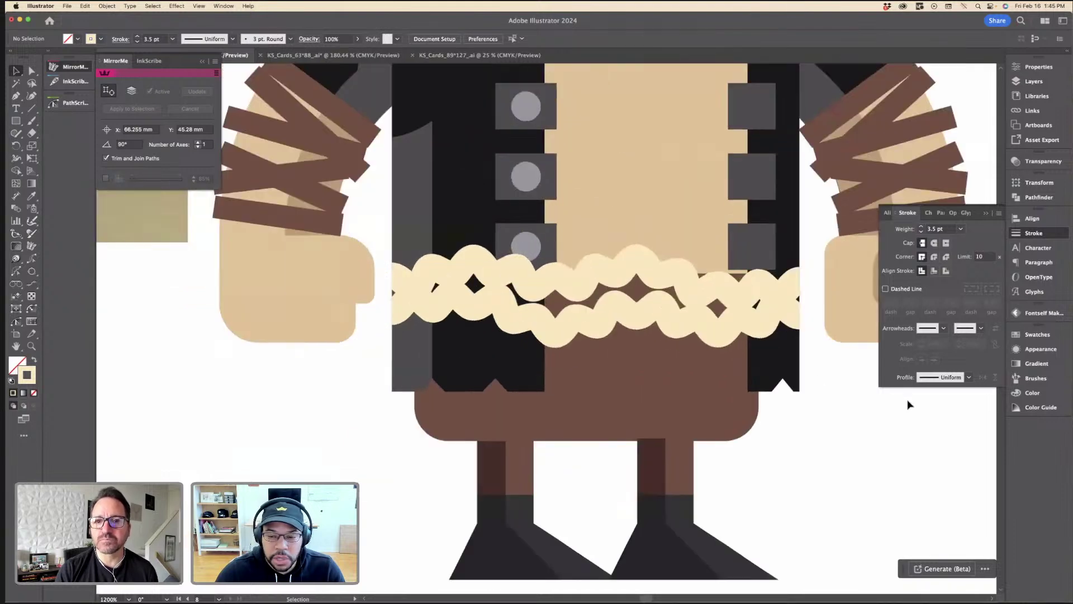
left_click(17, 122)
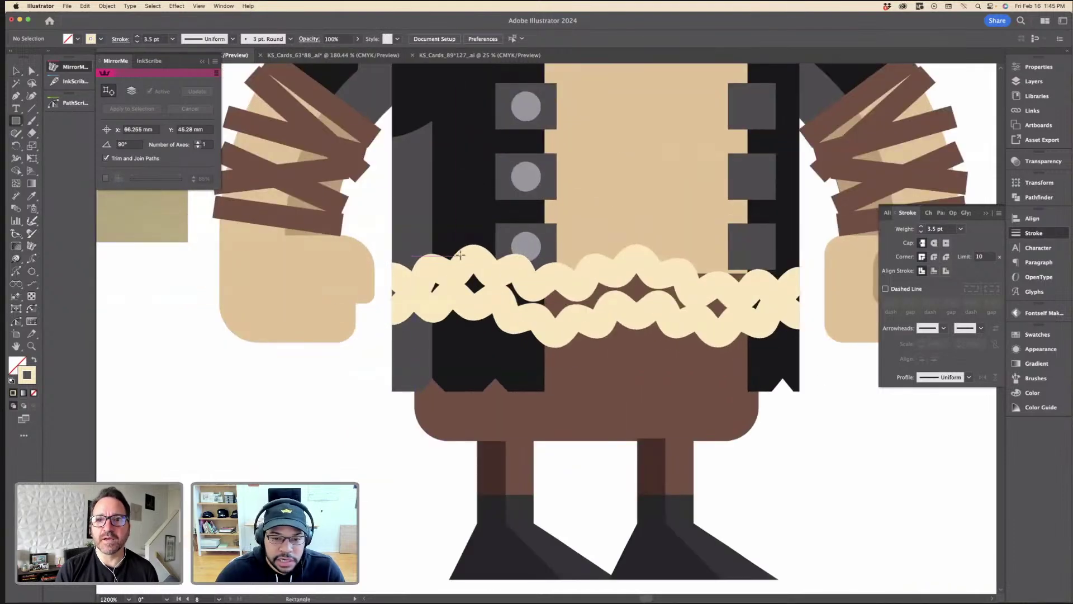
left_click_drag(452, 246, 491, 334)
key("i")
left_click(418, 209)
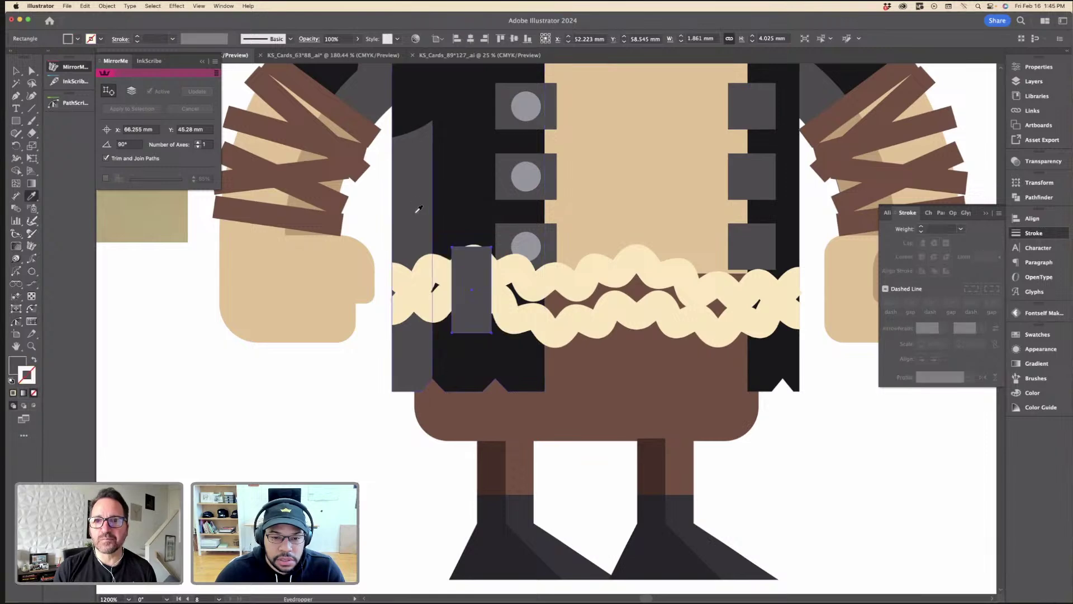
key("v")
left_click_drag(453, 247, 471, 261)
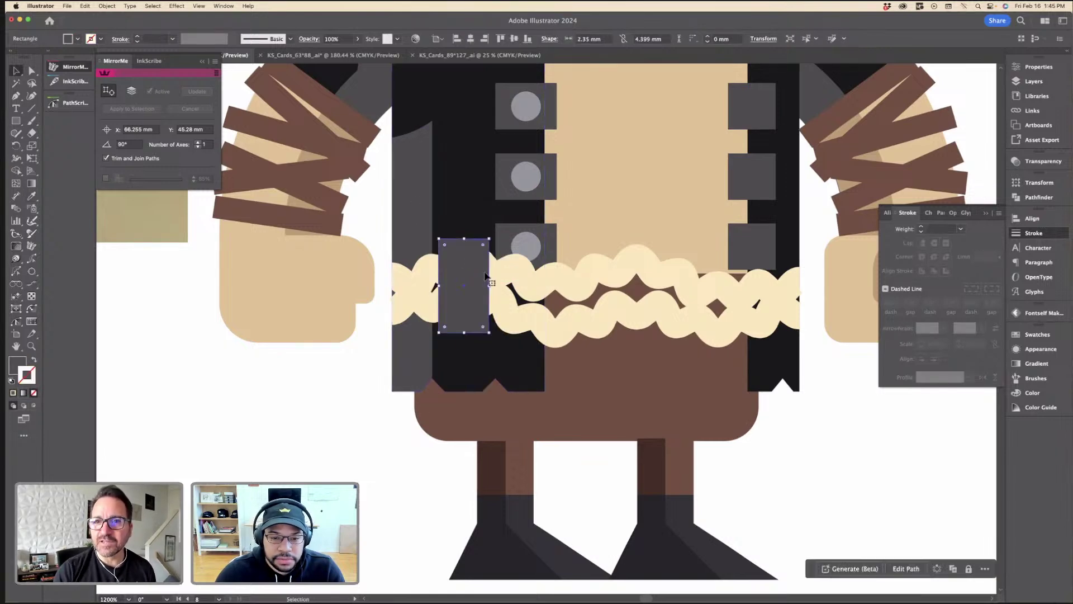
key("super+minus")
key("super+minus")
key("super+minus")
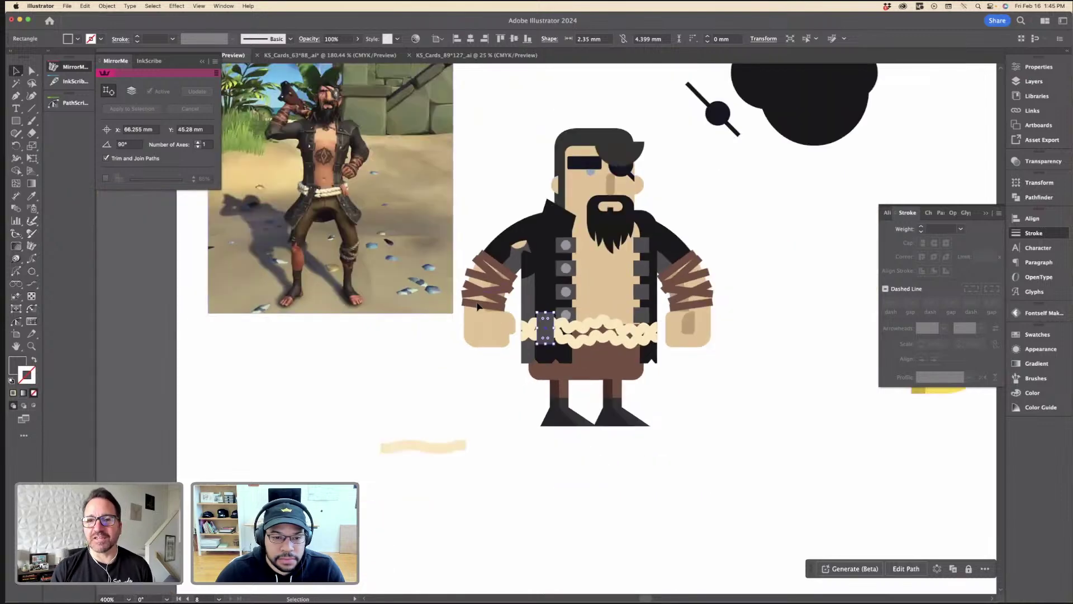
Step: Draw a closed flap over the pouch's upper part, with its lower edge pointing down at the middle
key("super+plus")
key("super+plus")
key("super+plus")
key("super+plus")
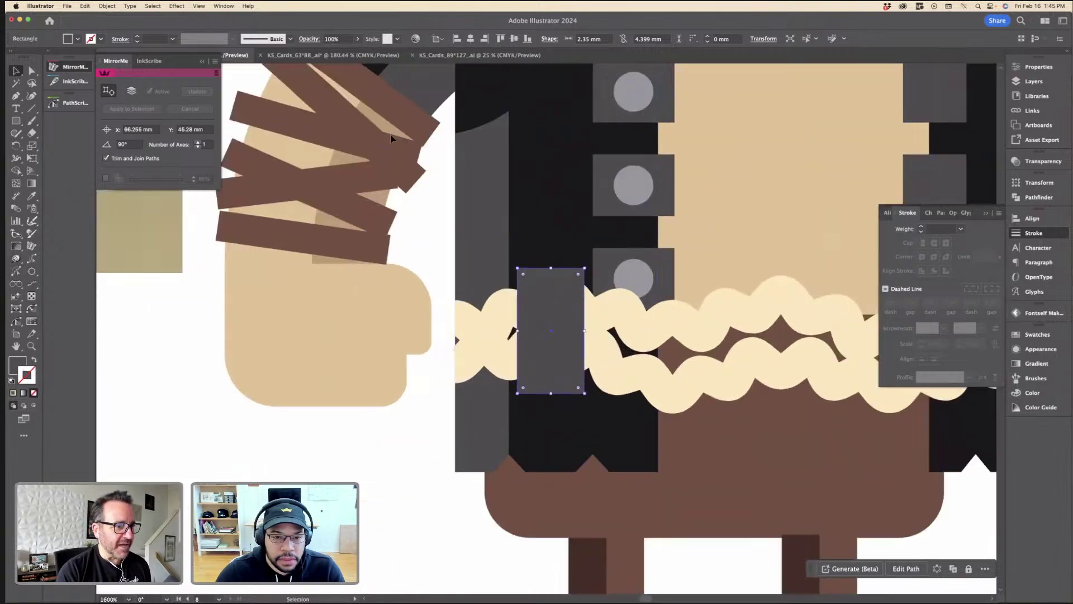
key("p")
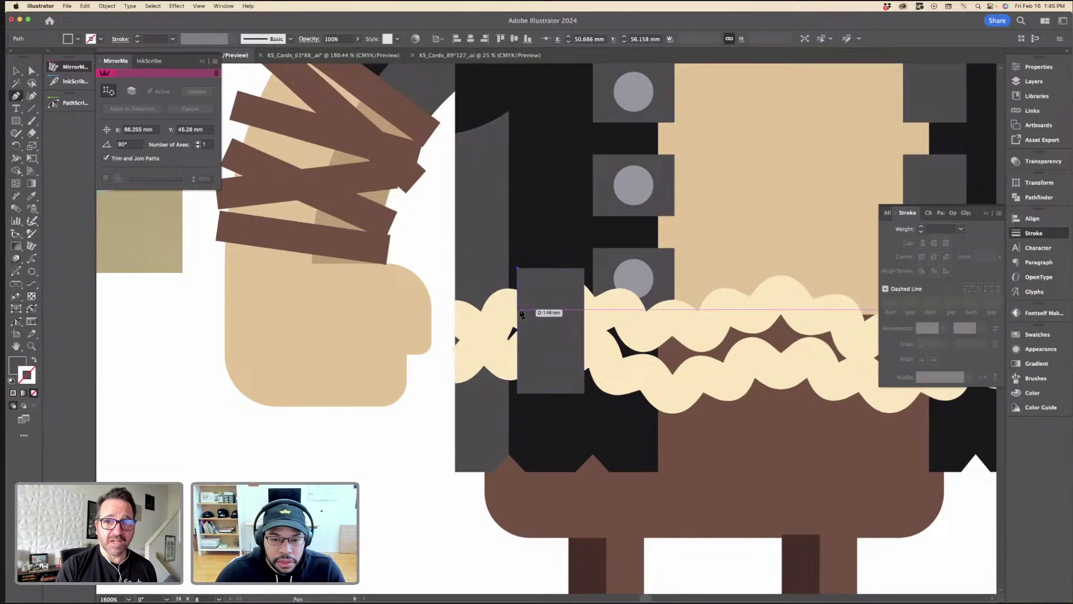
left_click(520, 311)
left_click(551, 324)
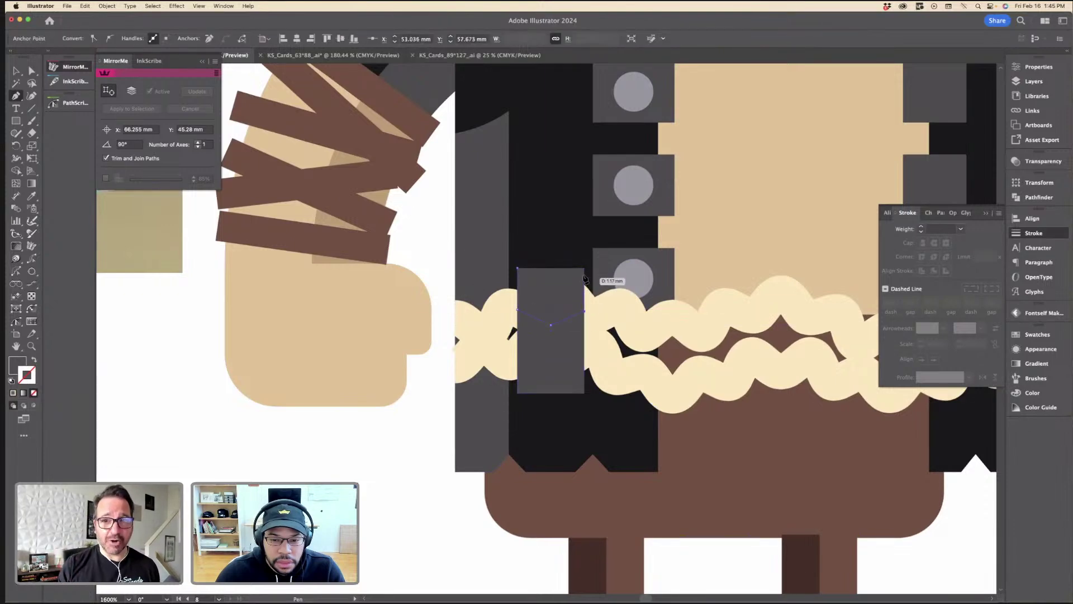
left_click(585, 269)
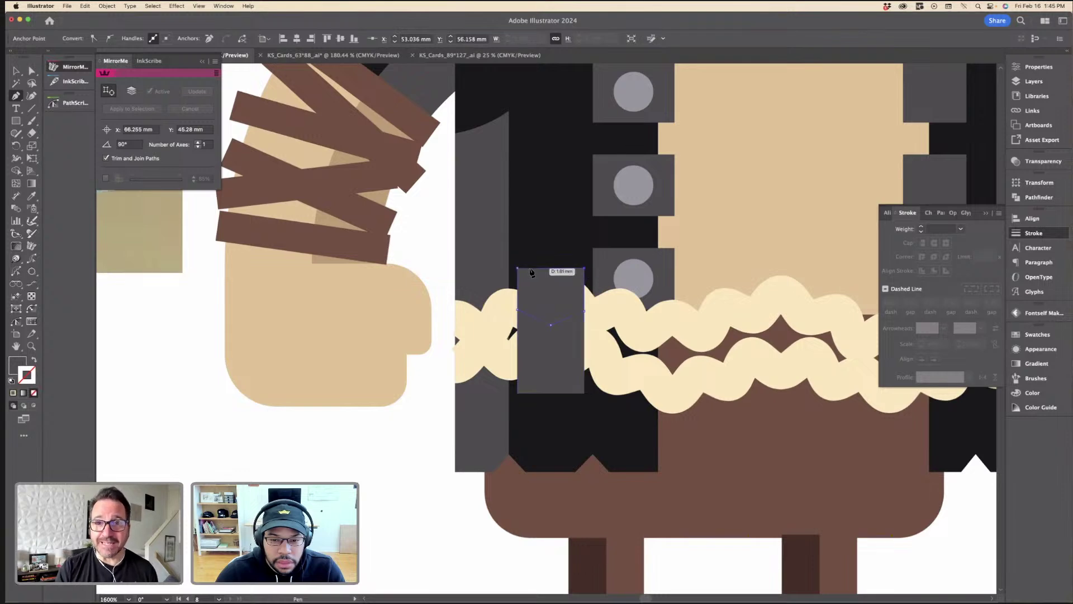
left_click(517, 269)
Step: Fill the pouch flap with the darker grey 323233
key("i")
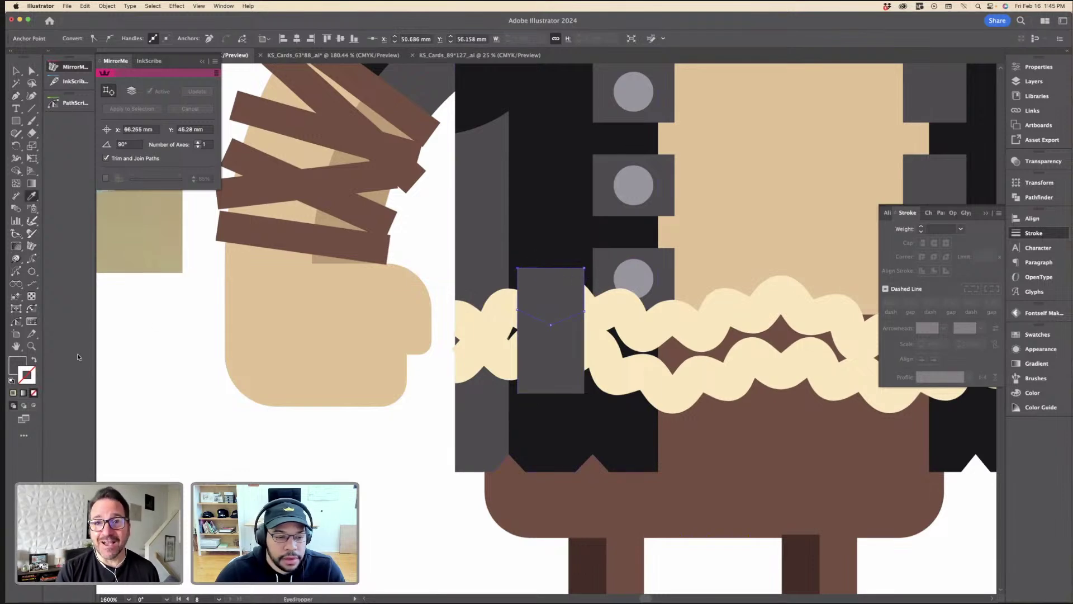
double_click(21, 362)
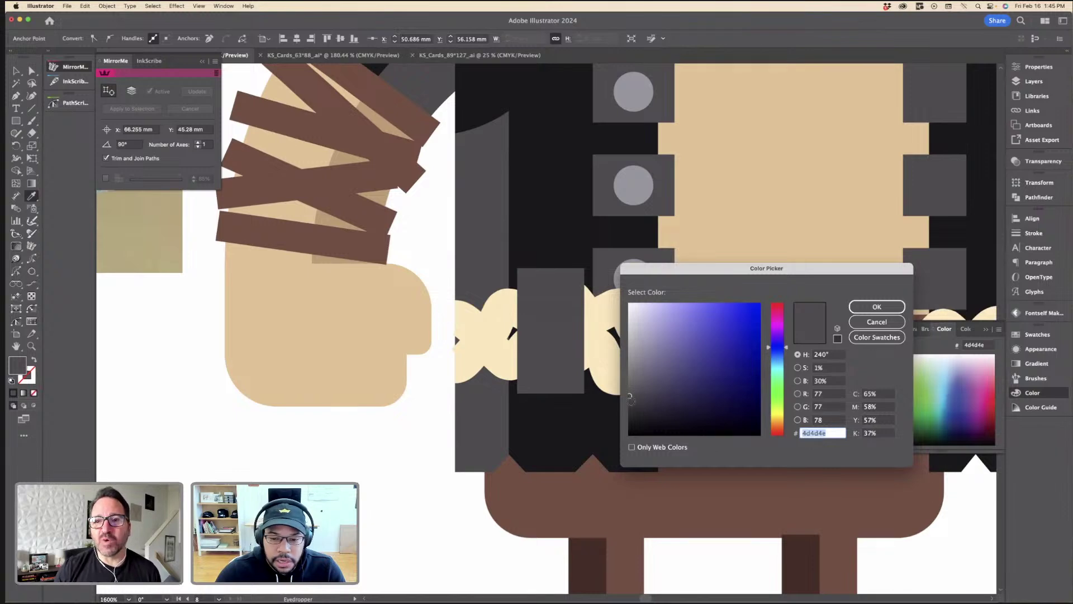
left_click_drag(631, 402, 631, 409)
left_click(875, 306)
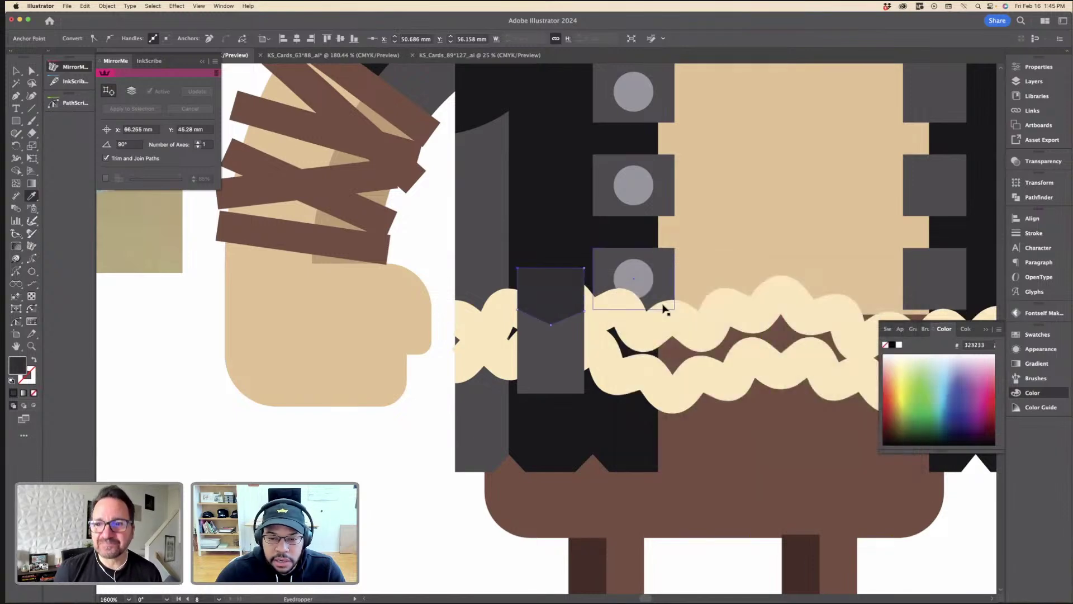
Step: Place a smaller copy of the lowest coat button on the tip of the pouch flap
key("v")
left_click(554, 387)
left_click(637, 286)
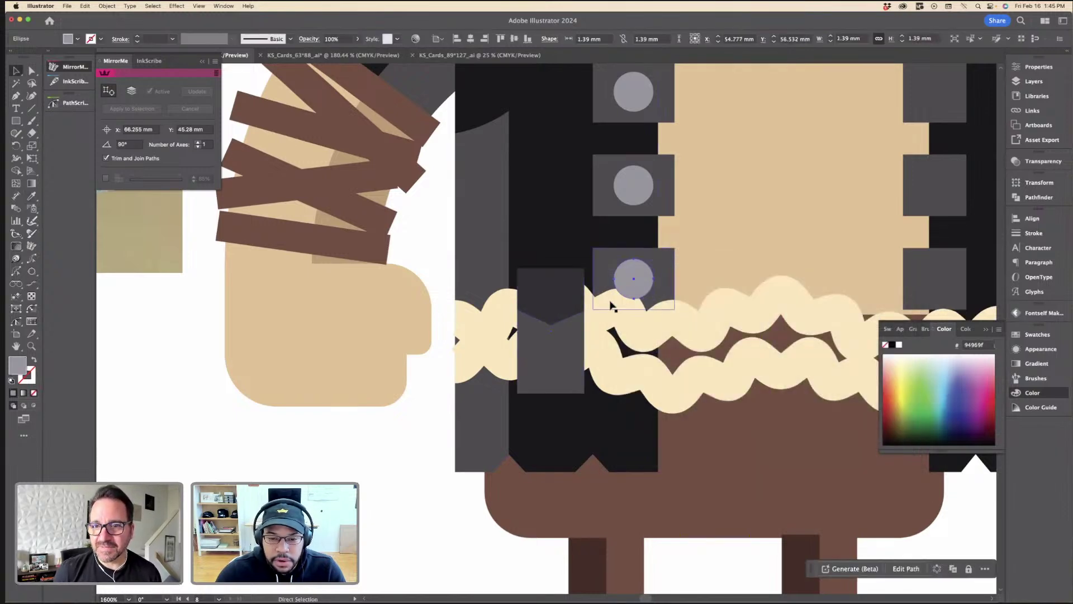
left_click_drag(623, 296, 552, 375)
left_click(552, 385)
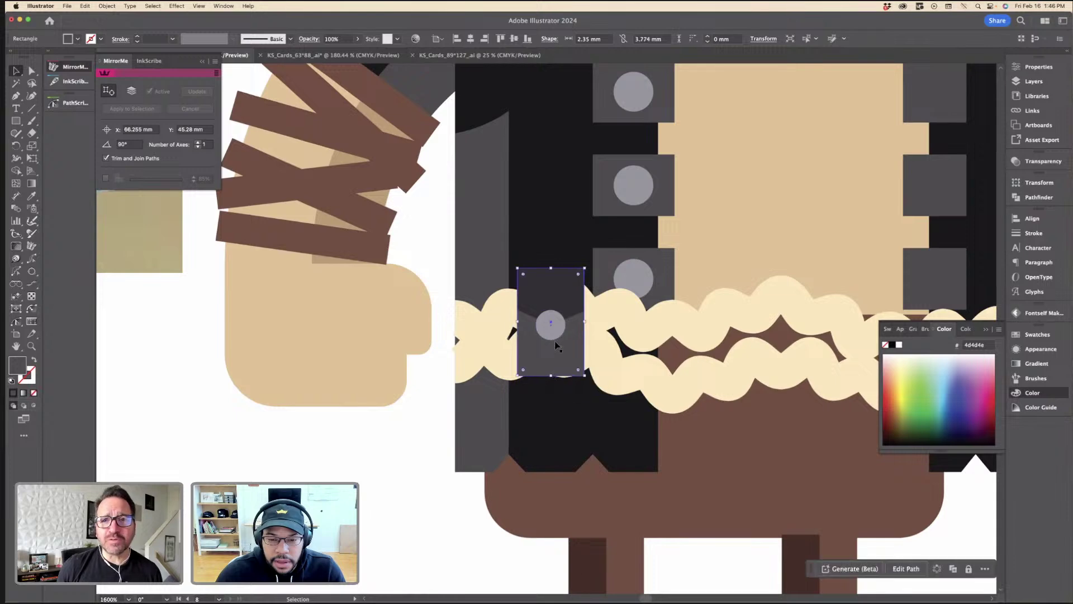
key("super+z")
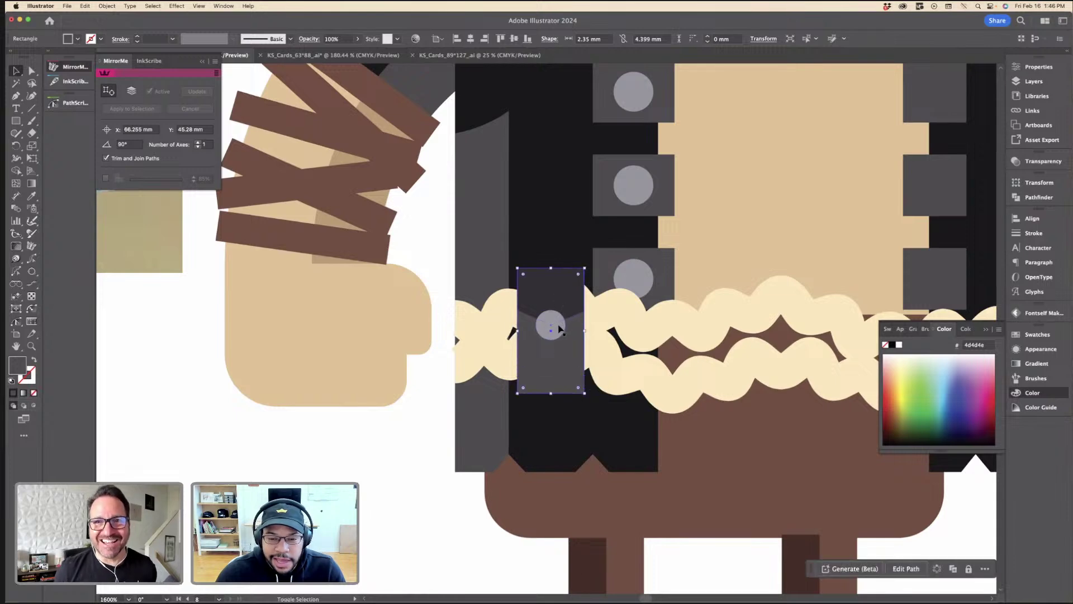
Step: Move the pouch, flap and button down slightly, and widen the pouch and flap to about 2.825 mm
left_click(558, 326, "shift")
left_click(557, 289, "shift")
left_click_drag(557, 289, 558, 292)
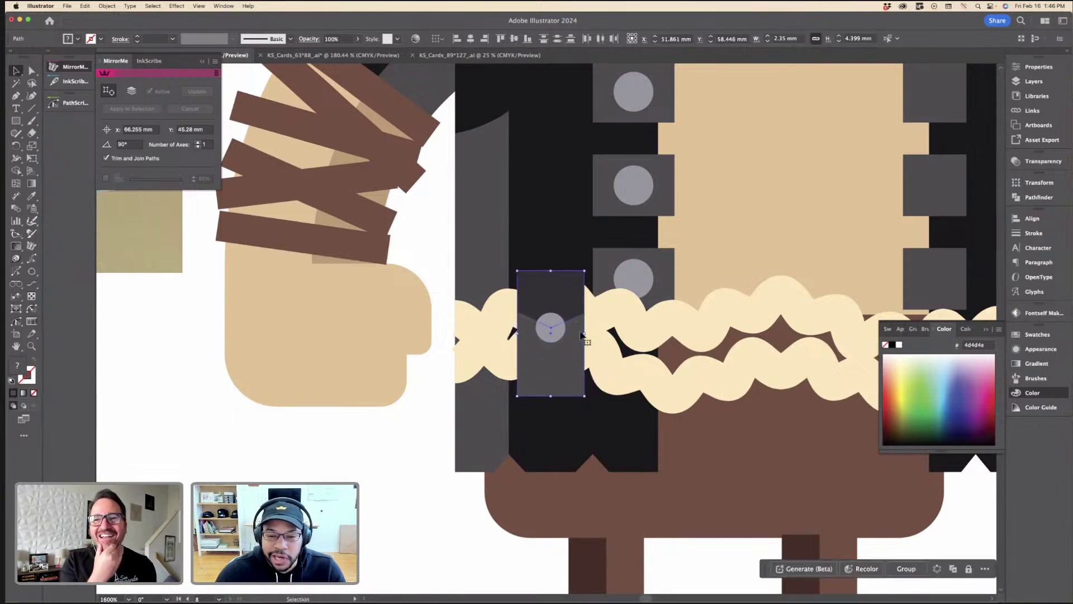
mouse_move(585, 333)
left_mouse_down()
mouse_move(605, 335)
mouse_move(585, 333)
mouse_move(596, 332)
left_mouse_up()
key("super+z")
left_click_drag(585, 336, 580, 335)
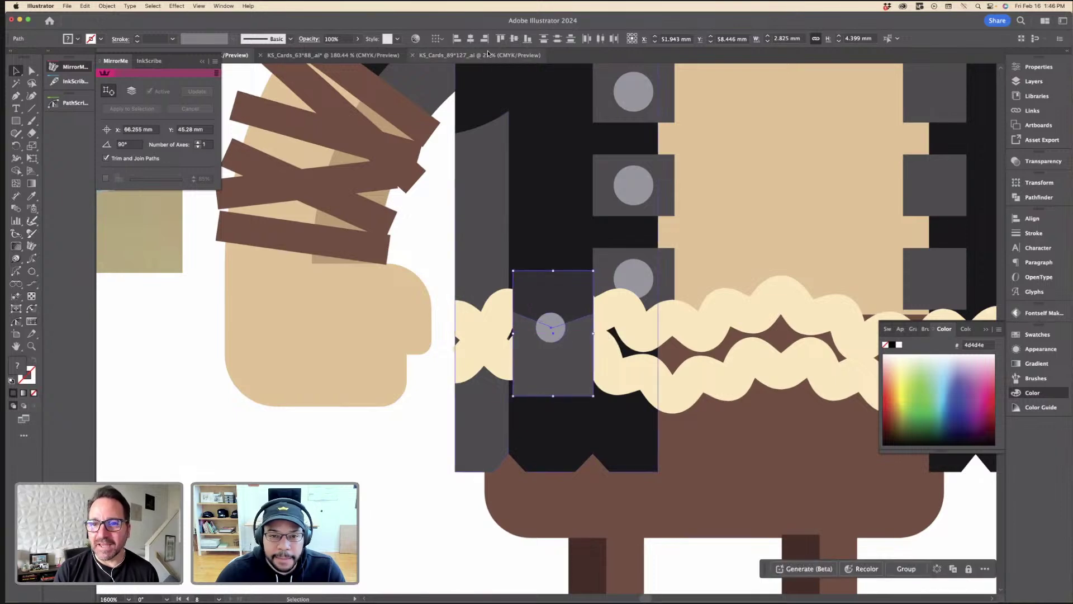
Step: Centre the pouch parts horizontally on each other, and shrink and shift them slightly toward the coat's left edge
left_click(470, 40)
left_click_drag(551, 272, 533, 295)
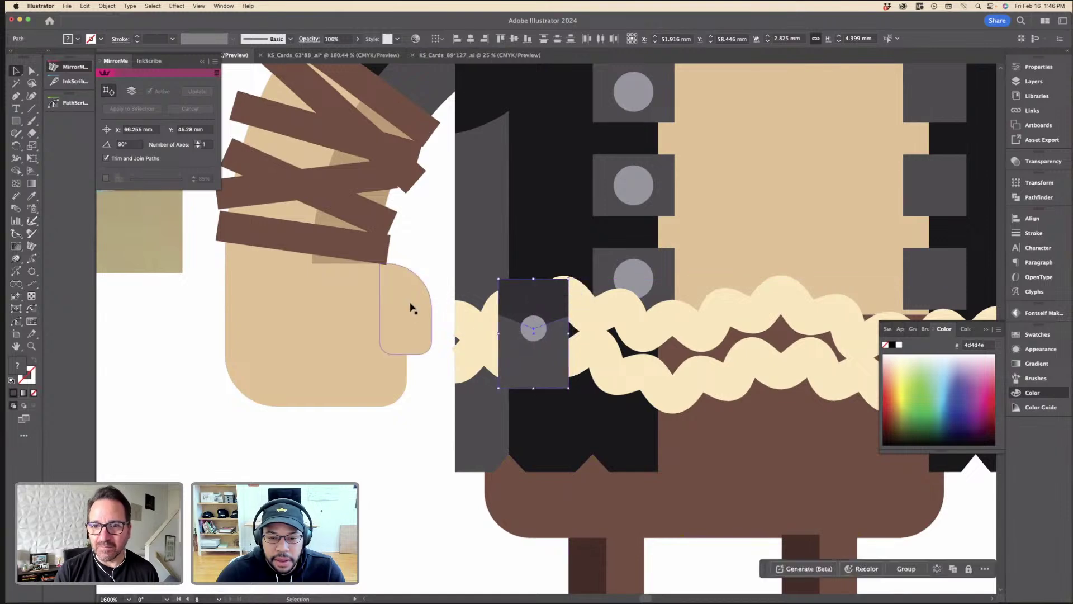
left_click(441, 304)
key("super+minus")
key("super+minus")
key("super+minus")
key("super+minus")
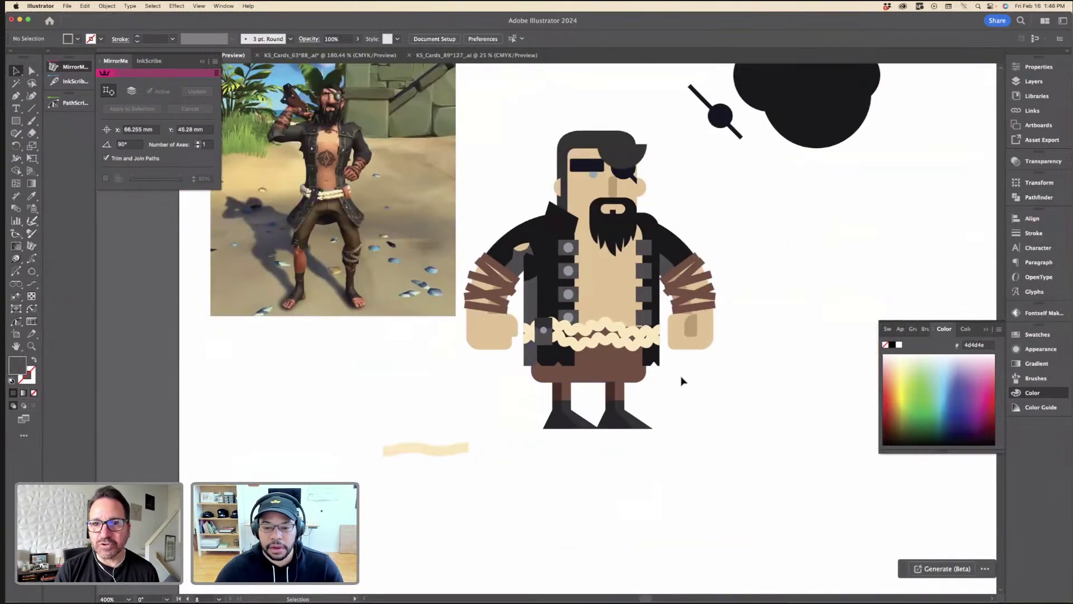
Step: Move the lower rope strand below the pirate's feet, lower the remaining strand slightly and set its stroke weight to 4 pt
scroll(678, 375, "down", 1)
scroll(660, 358, "up", 3)
left_click(638, 336)
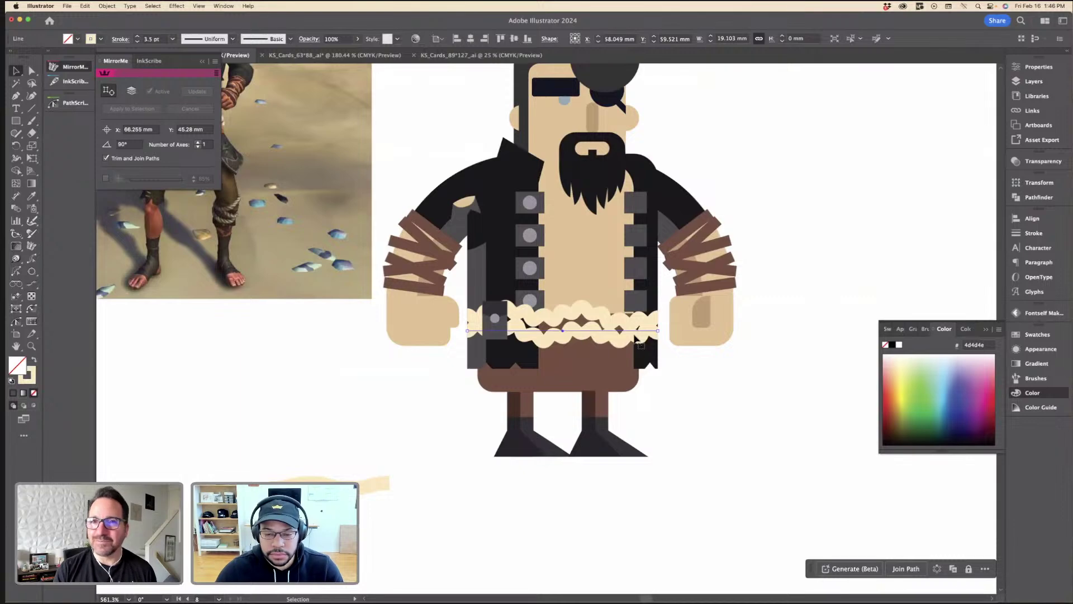
left_click_drag(638, 338, 646, 511)
left_click_drag(607, 316, 606, 327)
left_click(138, 36)
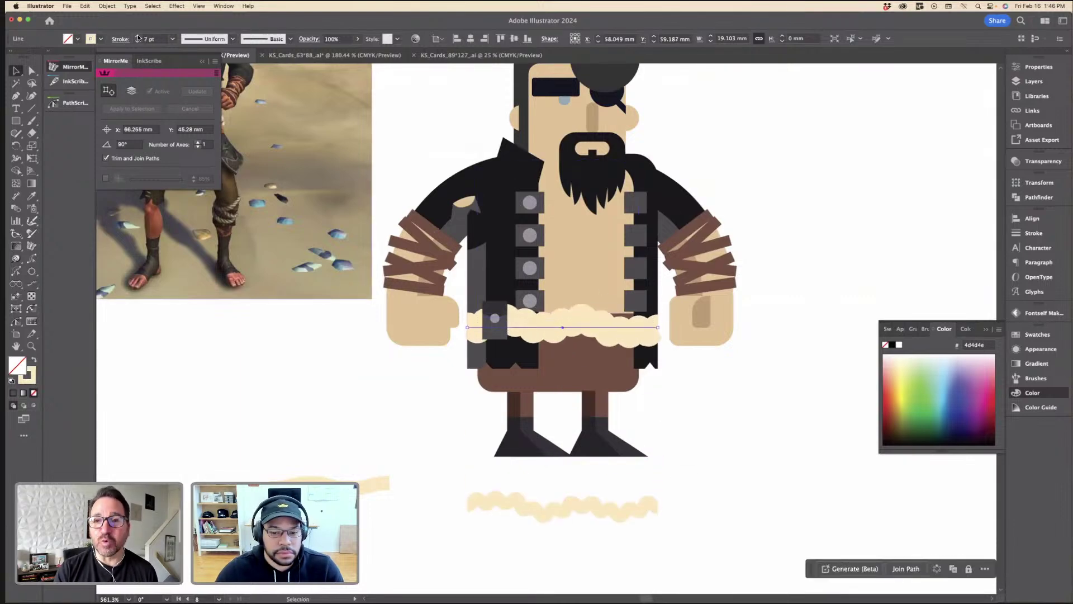
left_click(138, 37)
left_click(136, 41)
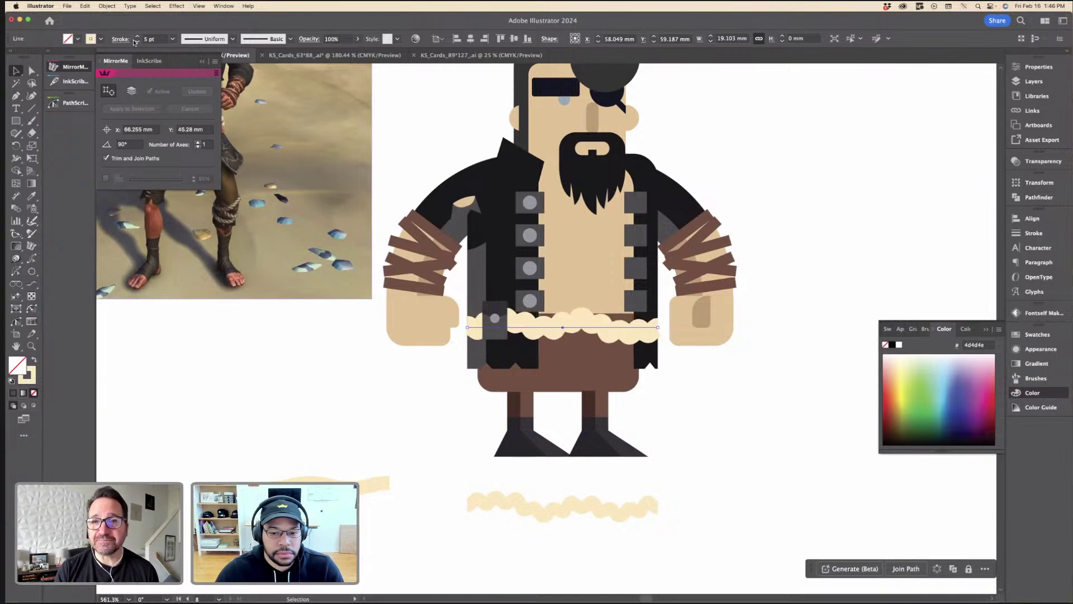
left_click(136, 41)
left_click(622, 350)
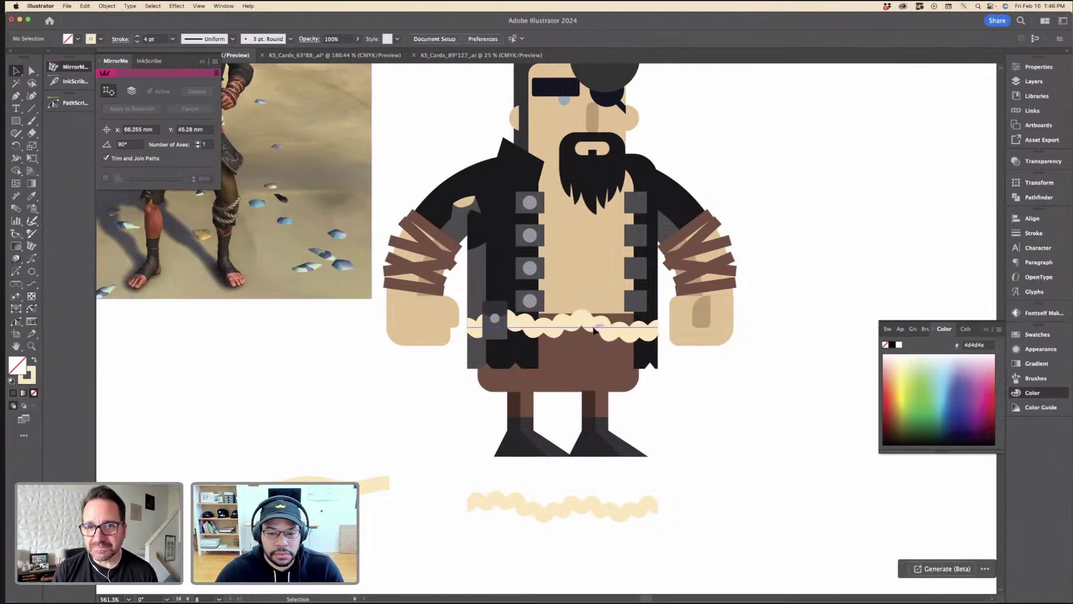
Step: Duplicate the belt strand slightly lower and to the right so the two overlap as one thick belt
left_click_drag(594, 331, 597, 336)
left_click(746, 398)
key("super+minus")
key("super+minus")
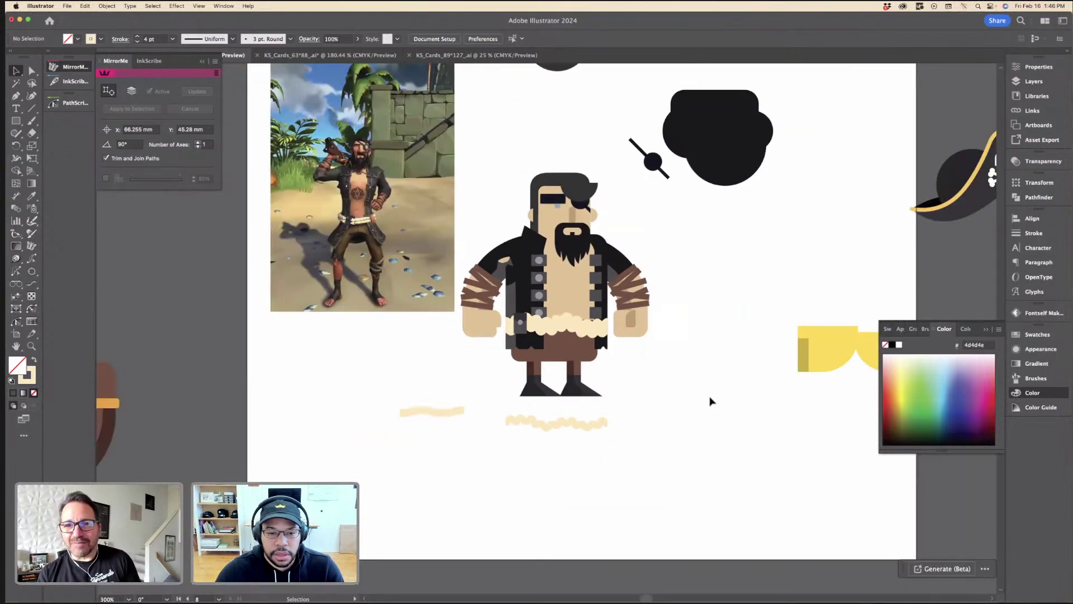
key("super+equal")
key("super+equal")
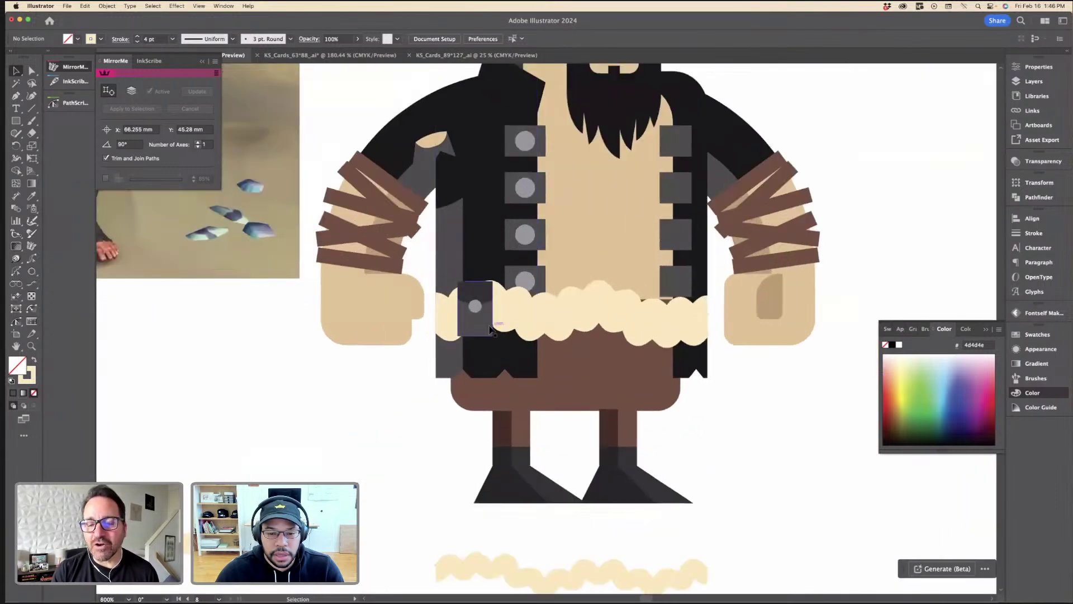
left_click_drag(489, 330, 670, 352)
key("i")
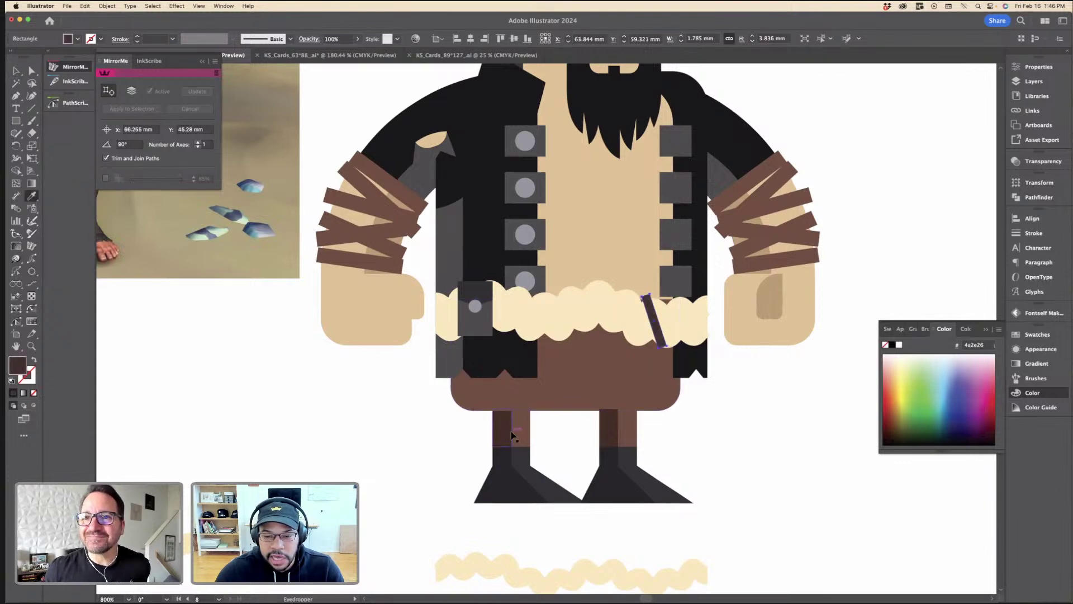
key("super+equal")
key("v")
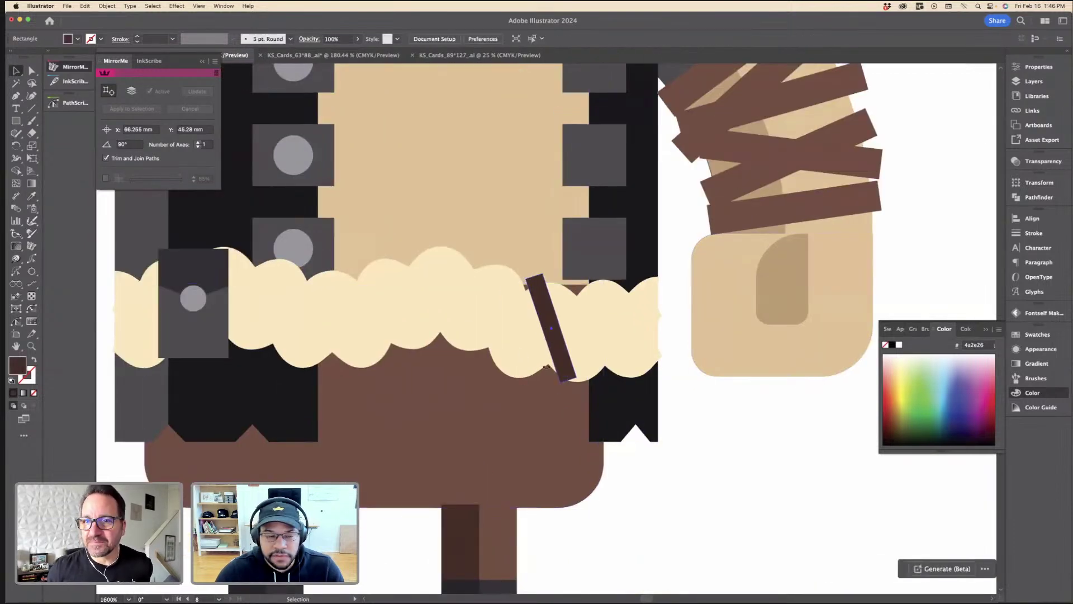
key("Delete")
Step: Draw a diagonal line about 1.7 by 4.1 mm across the belt's right part, with a 2 pt dark brown 4a2e26 stroke
key("backslash")
left_click_drag(521, 273, 570, 387)
key("x")
left_click(15, 393)
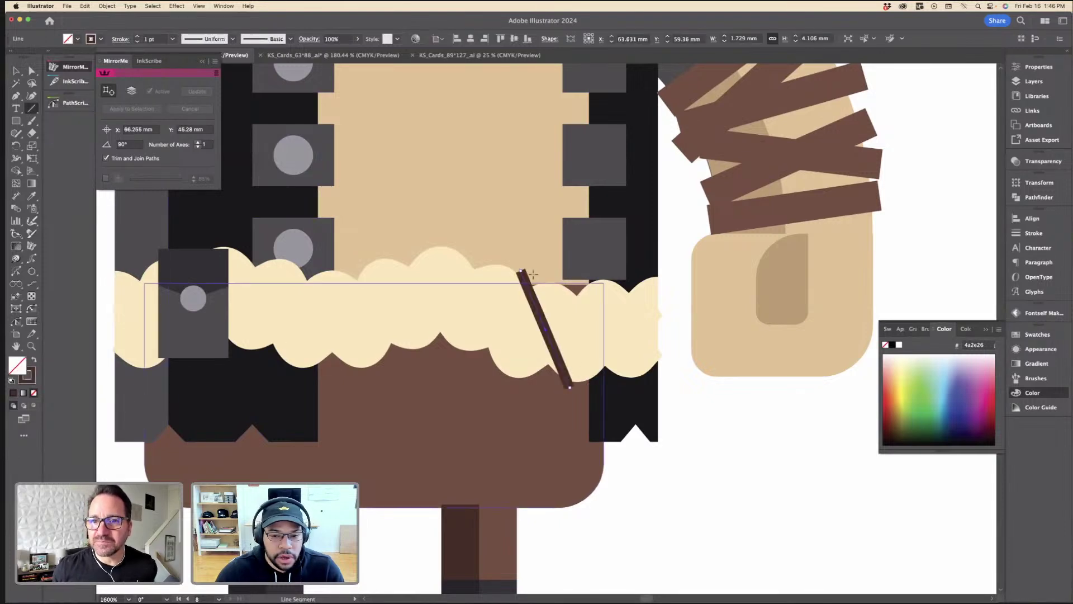
key("v")
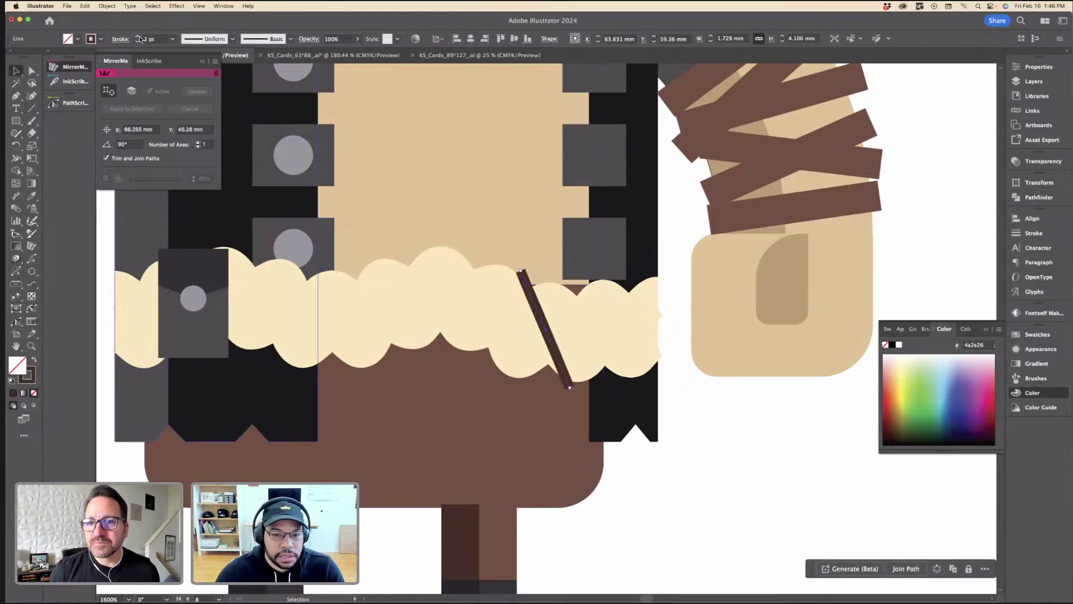
Step: Draw a second dark brown line across the first one, forming a crossed tie on the belt
left_click(34, 109)
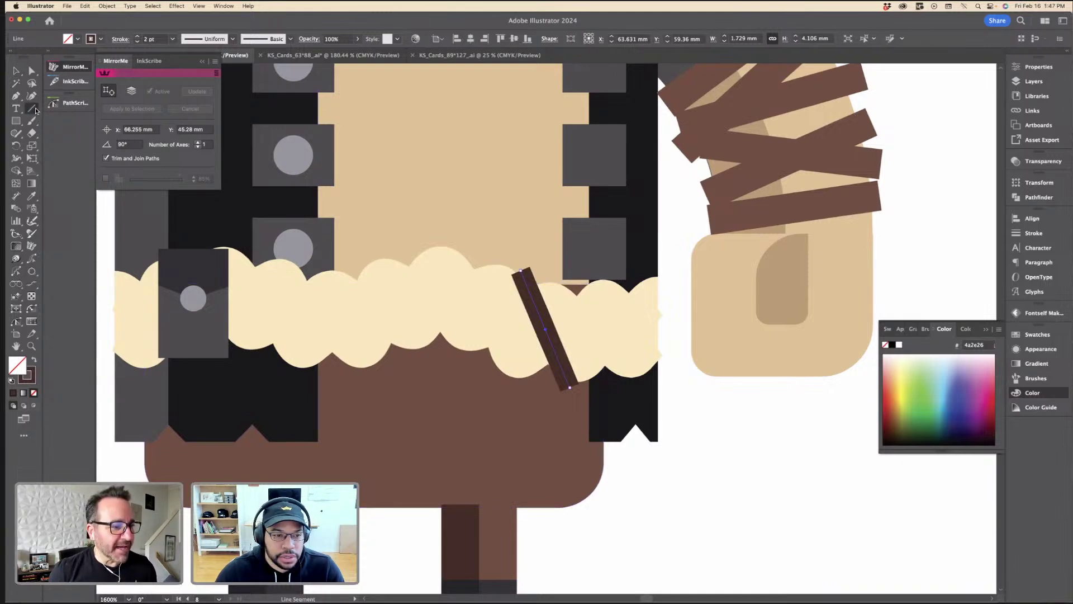
mouse_move(534, 387)
left_mouse_down()
mouse_move(545, 264)
mouse_move(554, 287)
mouse_move(579, 288)
mouse_move(550, 288)
left_mouse_up()
key("v")
left_click(543, 291)
left_click(699, 416)
key("super+minus")
key("super+minus")
key("super+minus")
key("super+minus")
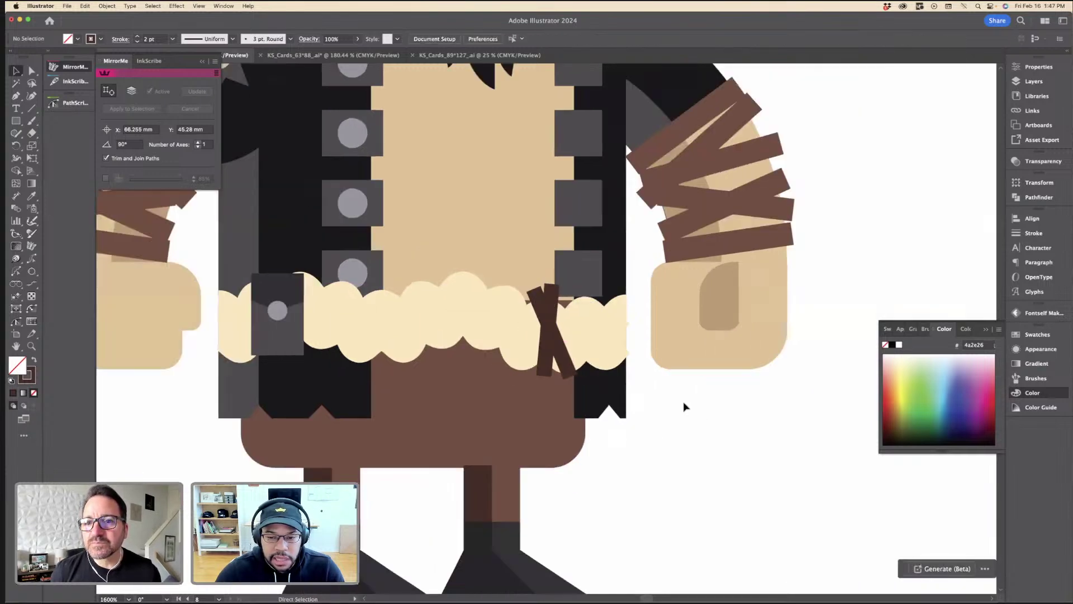
key("super+minus")
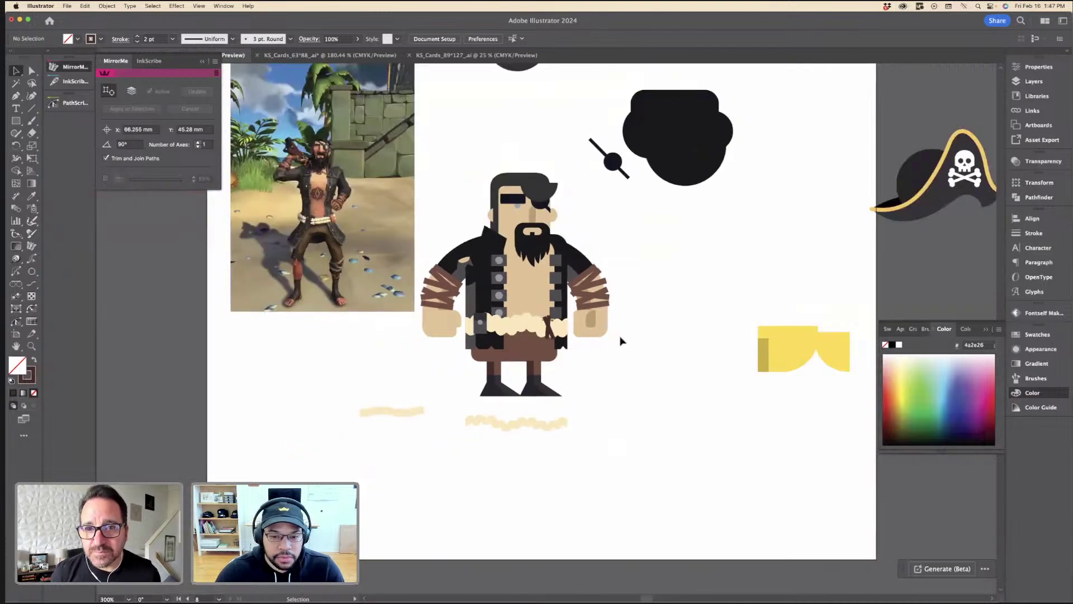
Step: Copy all parts of the finished pirate
left_click(427, 189)
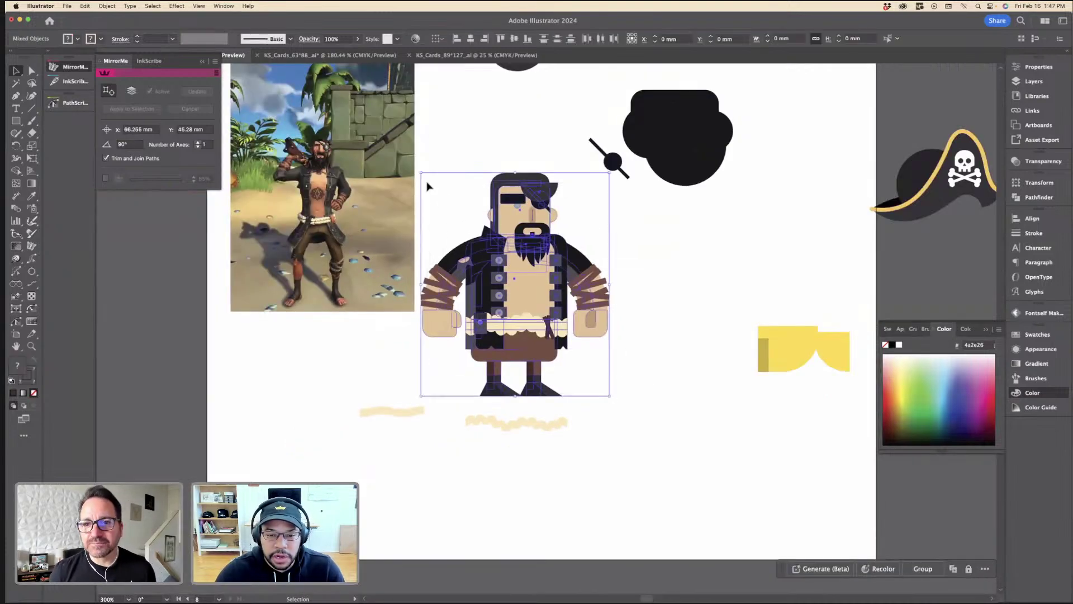
scroll(549, 246, "down", 2)
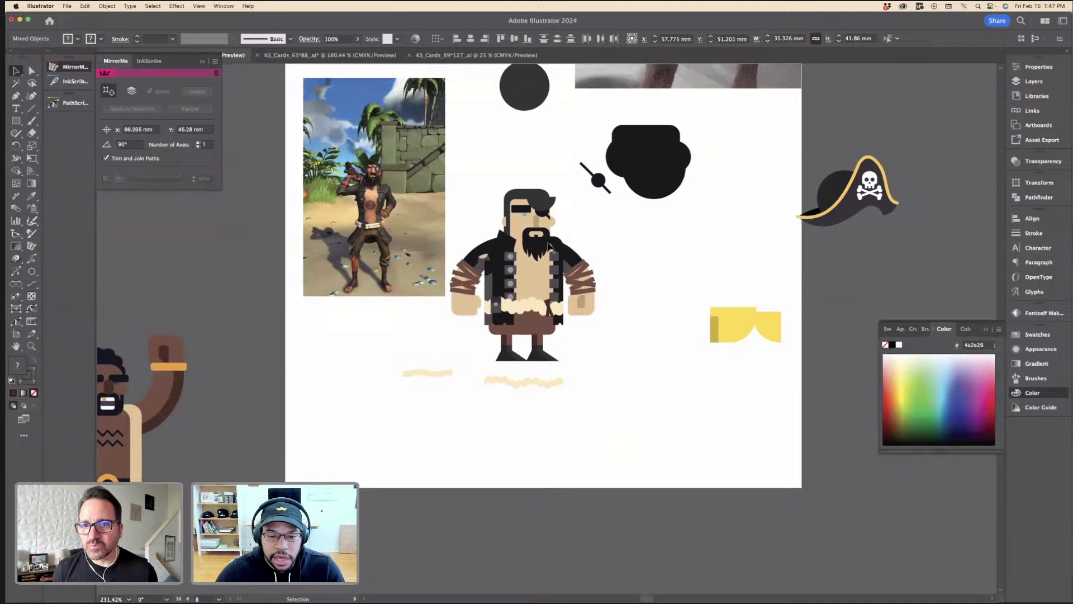
left_click(615, 253)
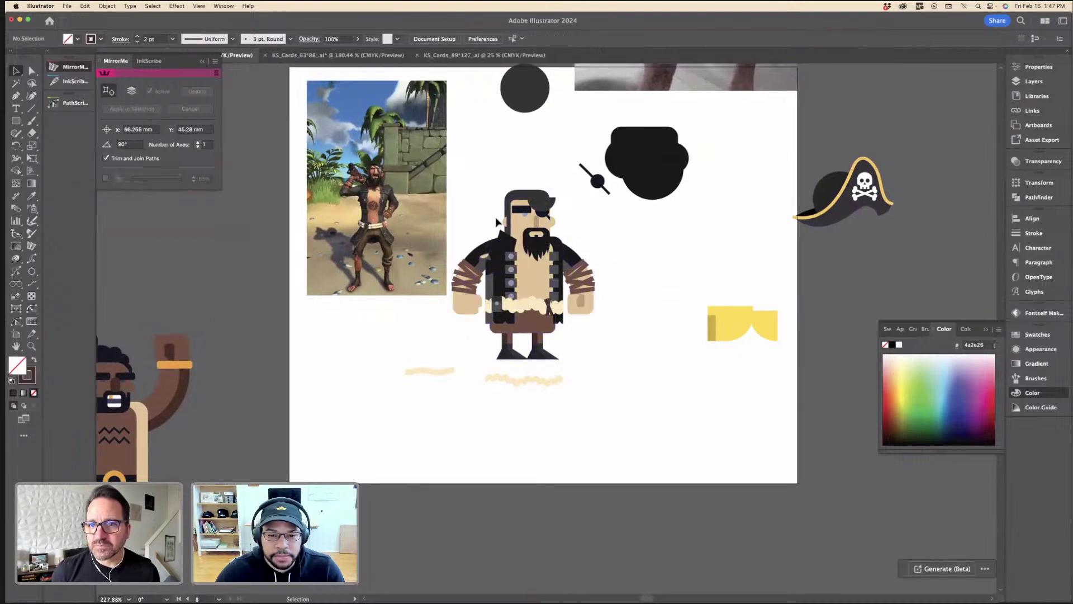
Step: Replace the yellow-coated pirate on the card beside Luna's with the copied pirate
scroll(581, 231, "down", 3)
scroll(626, 250, "right", 5)
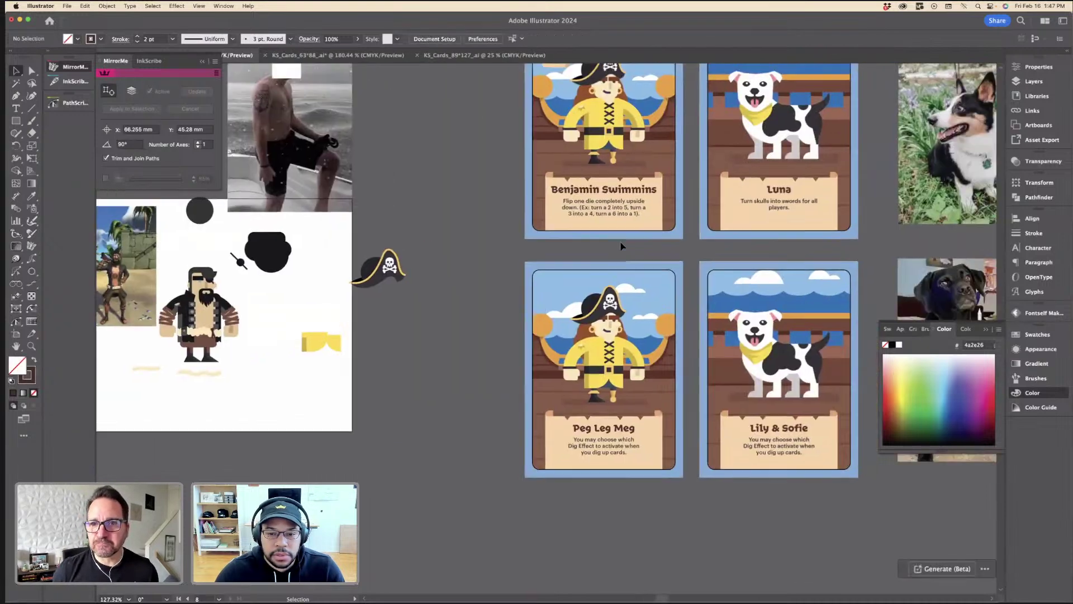
left_click_drag(606, 133, 483, 208)
left_click(484, 208)
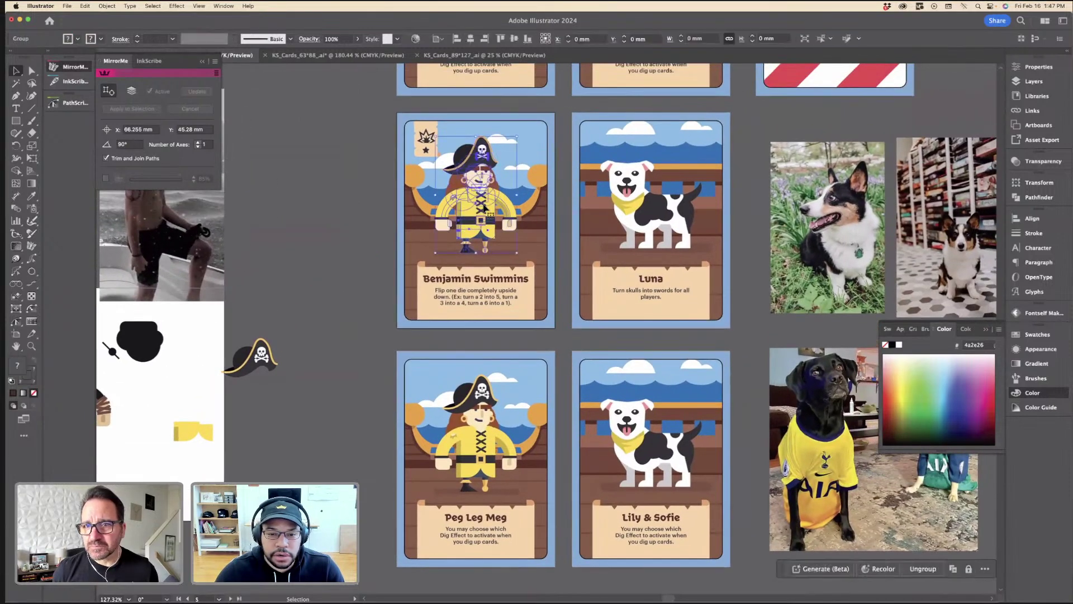
scroll(483, 208, "up", 5)
key("BackSpace")
key("super+v")
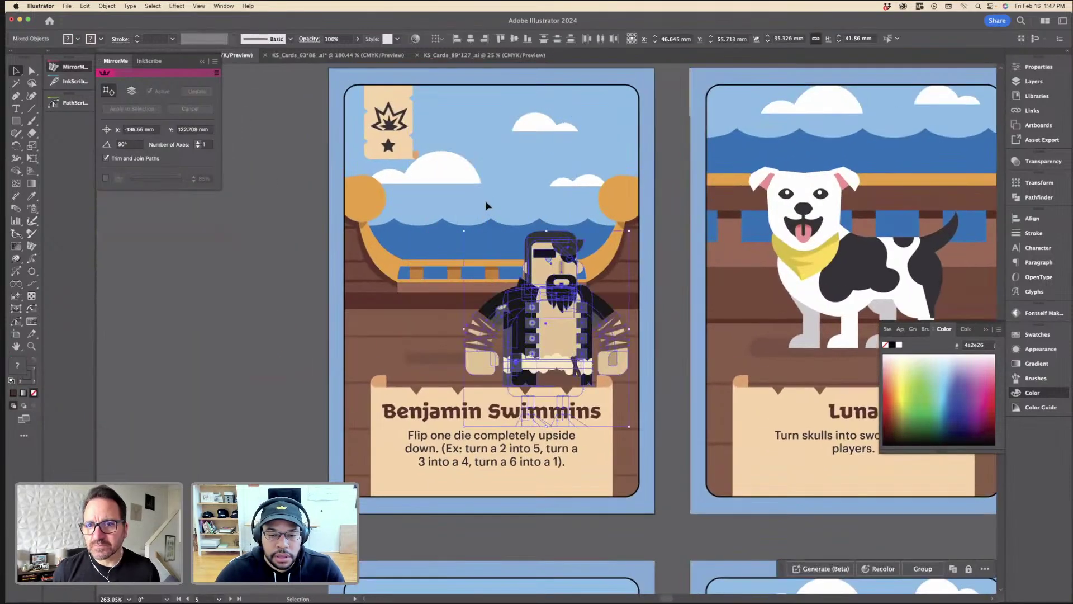
Step: Group the pasted pirate, enlarge it and stand it on the deck above the card's scroll
key("super+g")
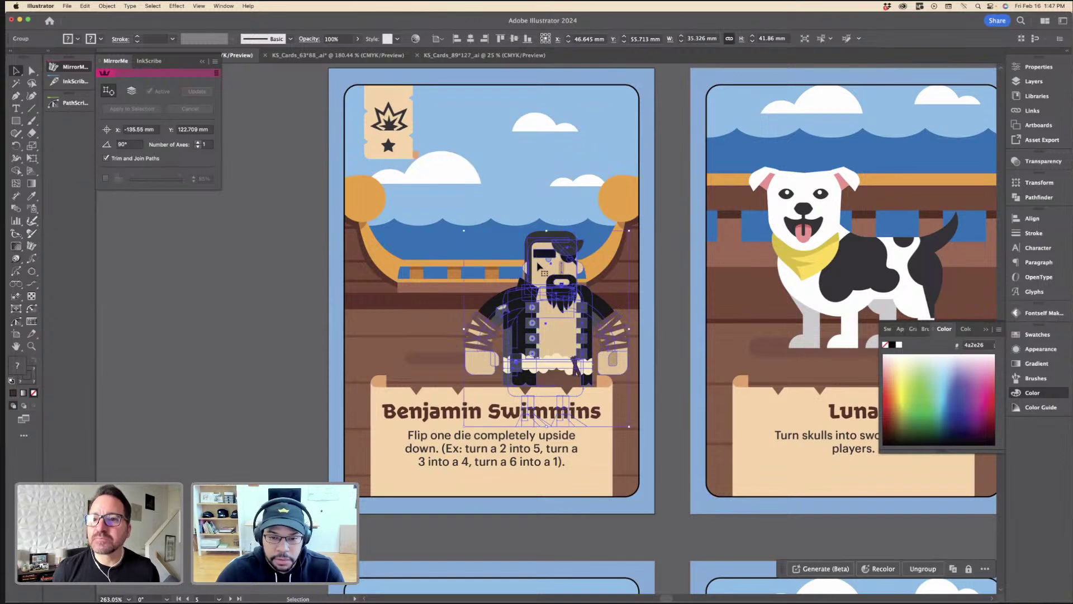
left_click_drag(538, 266, 497, 158)
left_click(658, 145)
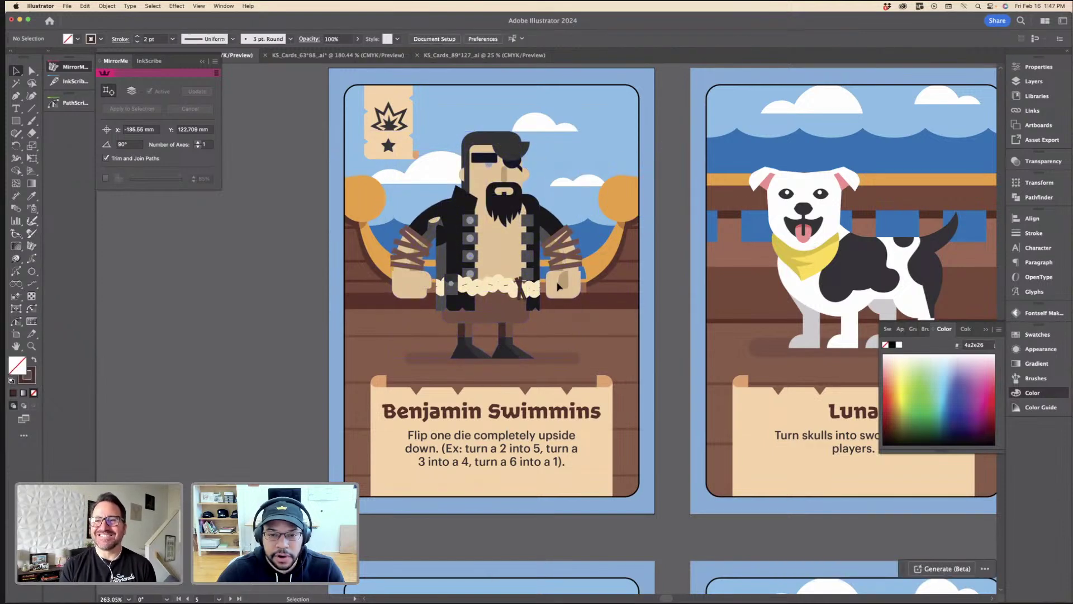
Step: Examine the placed pirate on its card and compare it with the bare-chested reference photo
key("super+minus")
key("super+minus")
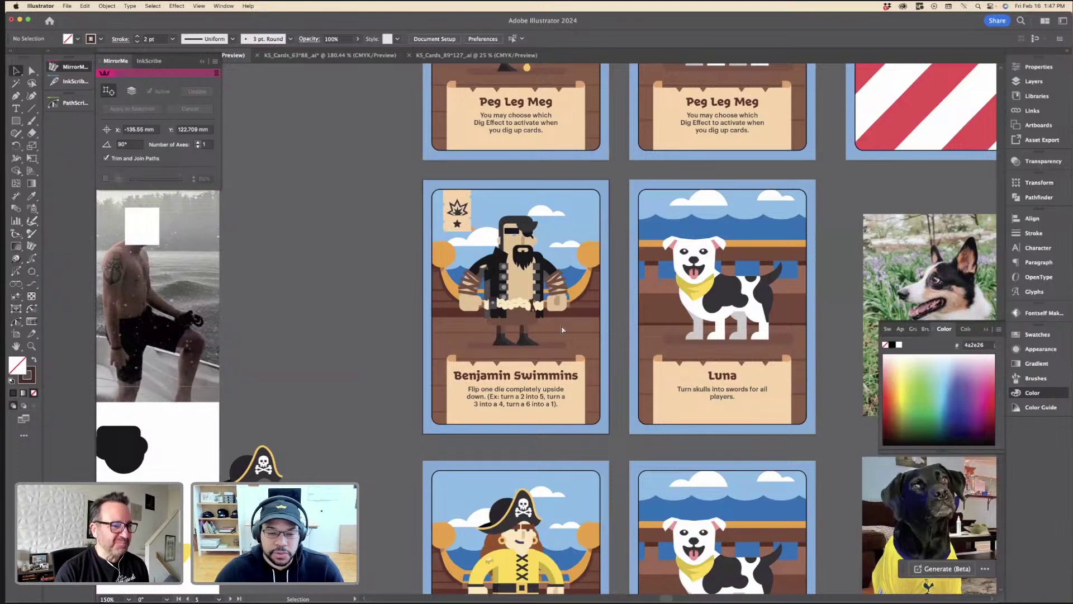
left_click(522, 313)
key("super+plus")
key("super+plus")
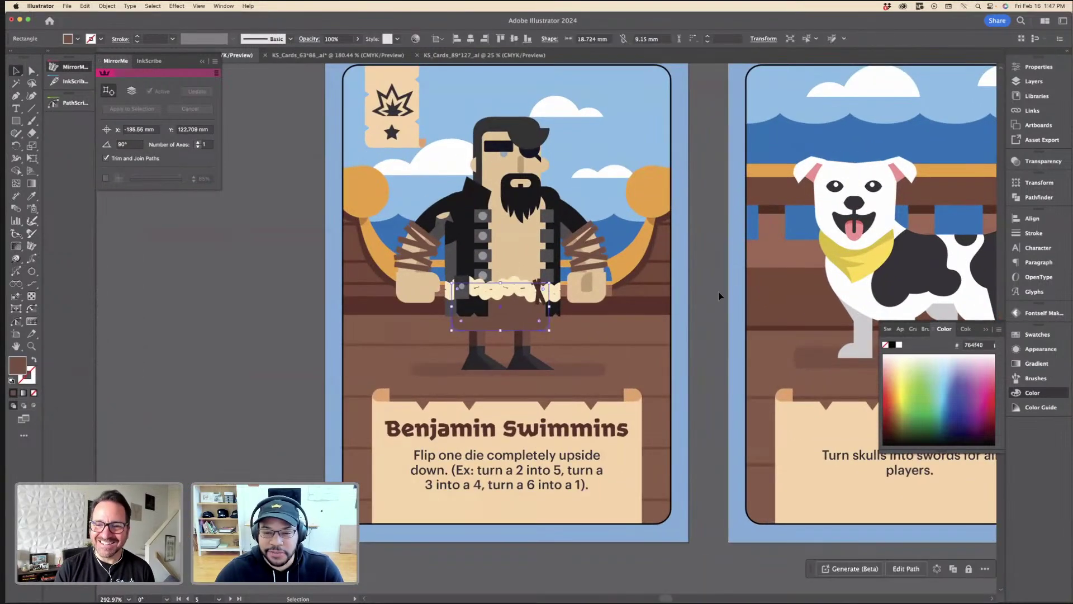
left_click(719, 296)
scroll(719, 296, "down", 8)
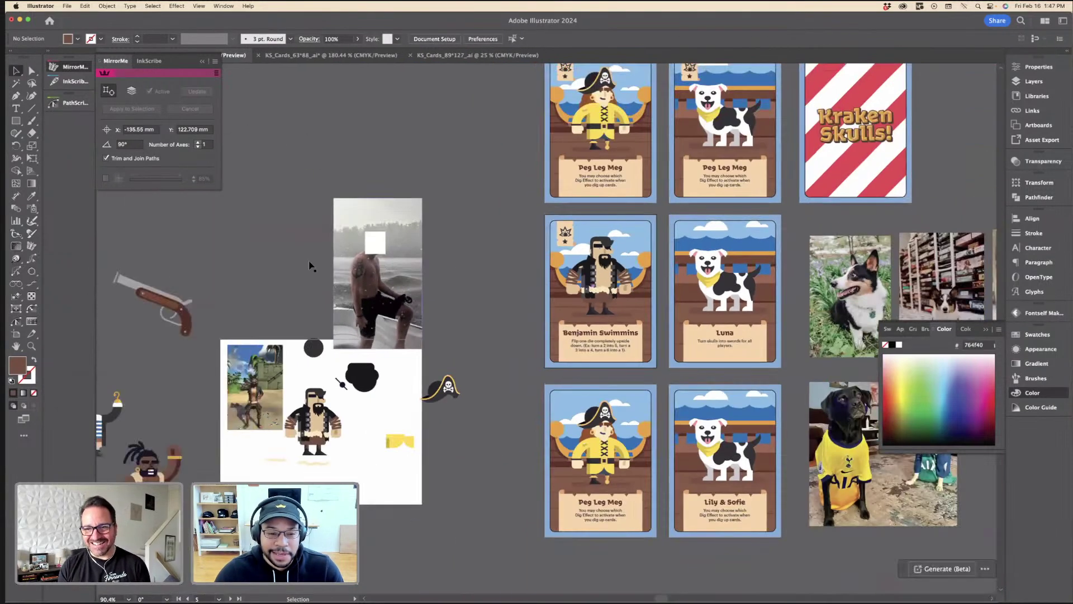
scroll(355, 273, "up", 5)
scroll(569, 283, "down", 4)
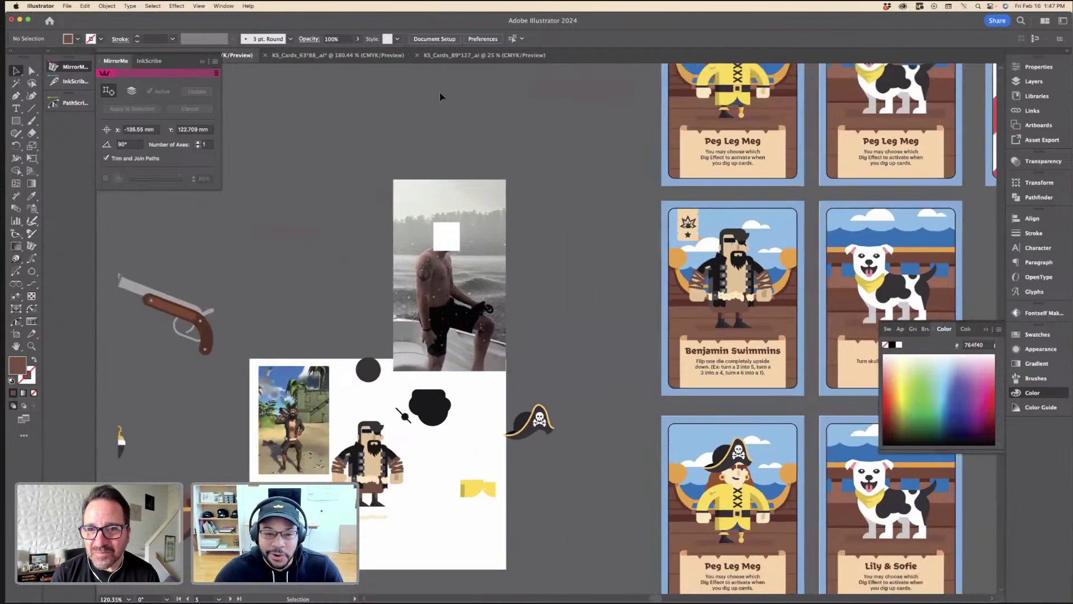
Step: Search the card artwork in the KS_Cards_63*88_.ai document for a bare-chested pirate with chest hair
left_click(335, 55)
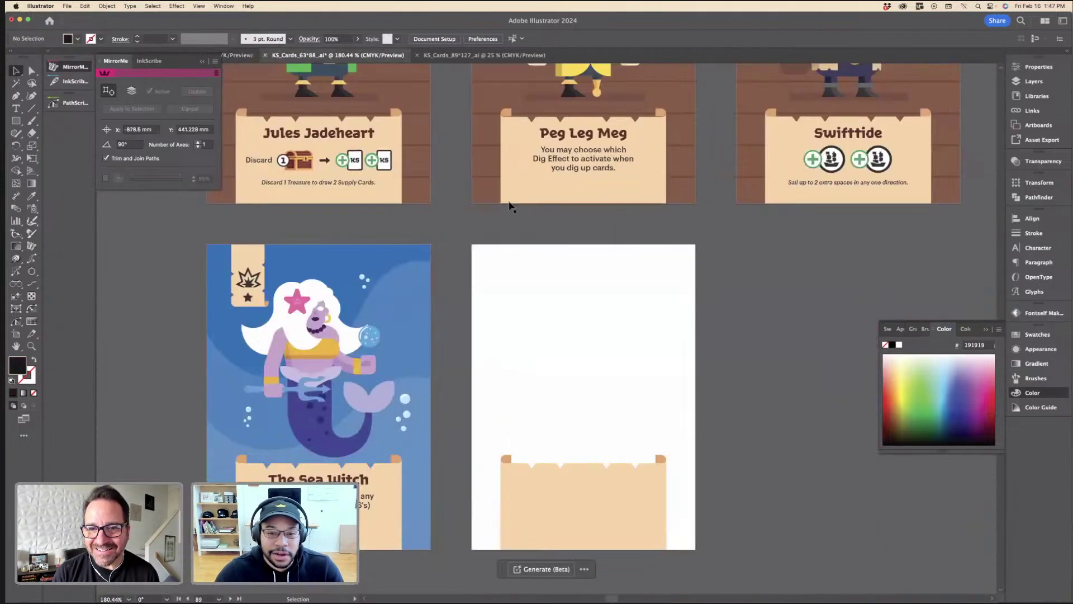
scroll(509, 207, "up", 6)
scroll(615, 240, "right", 10)
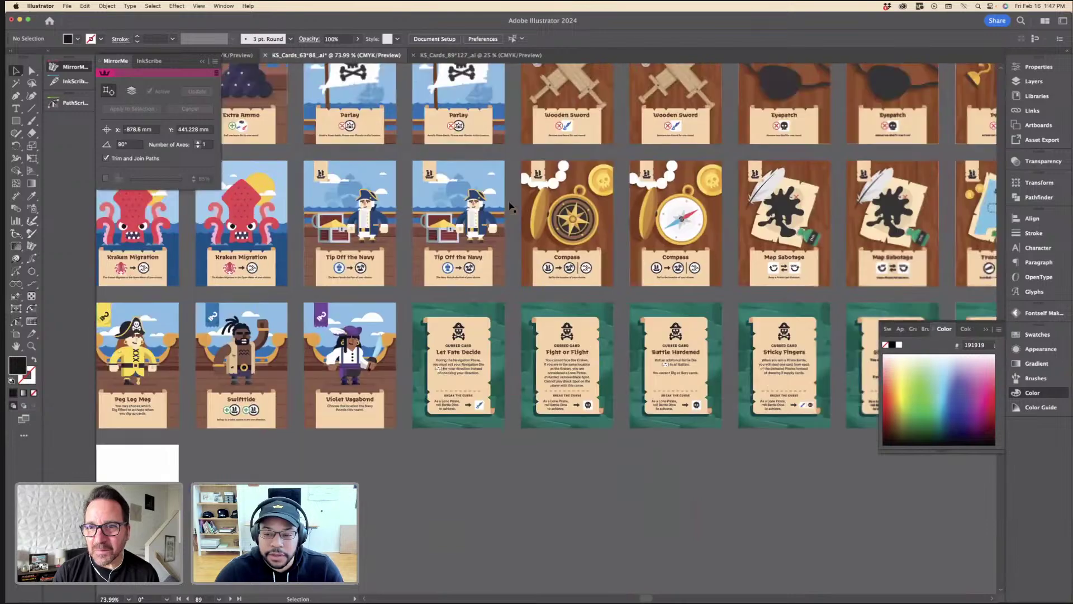
scroll(755, 279, "up", 3)
scroll(755, 279, "right", 10)
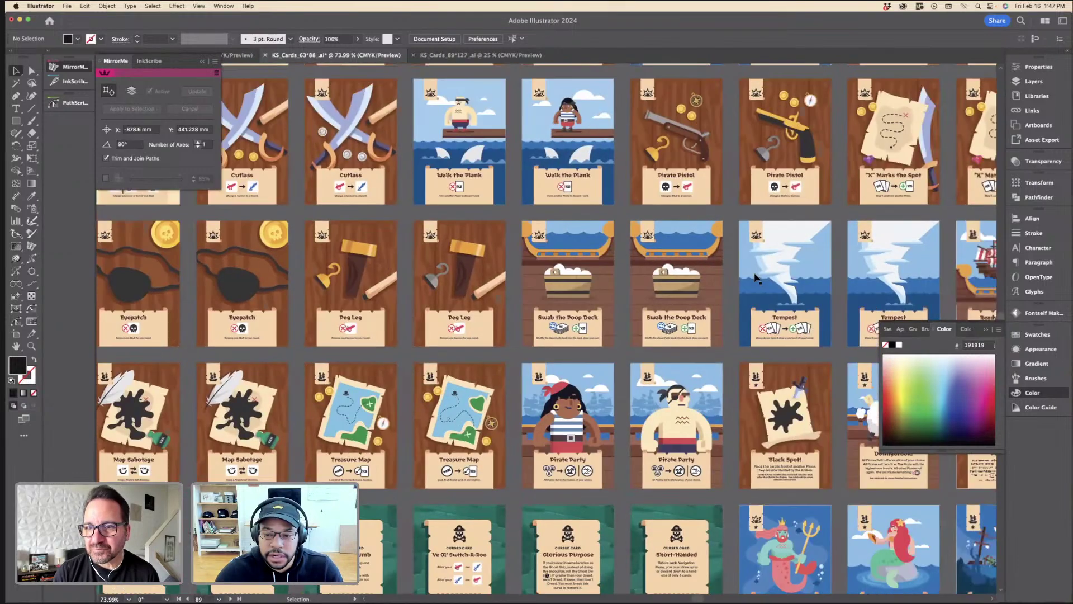
scroll(755, 279, "up", 3)
scroll(755, 279, "right", 10)
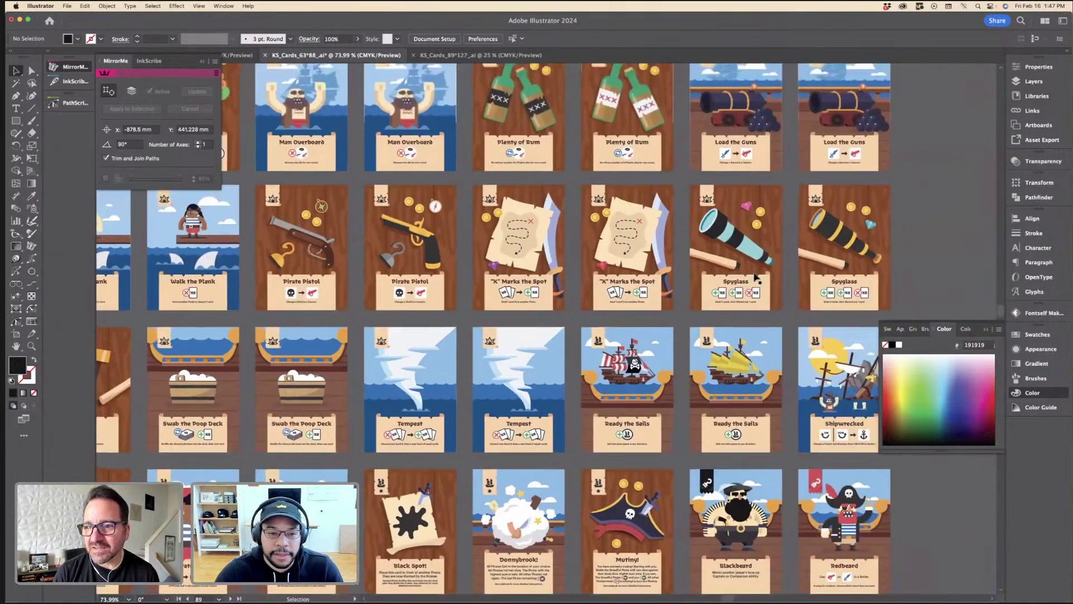
scroll(756, 278, "left", 15)
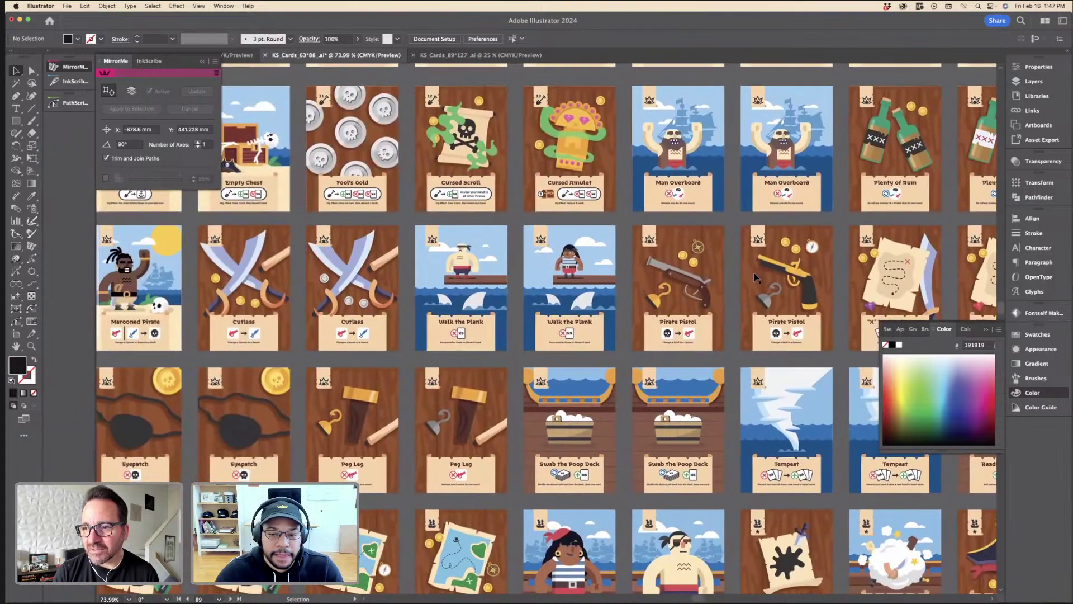
scroll(756, 277, "down", 6)
scroll(756, 278, "left", 12)
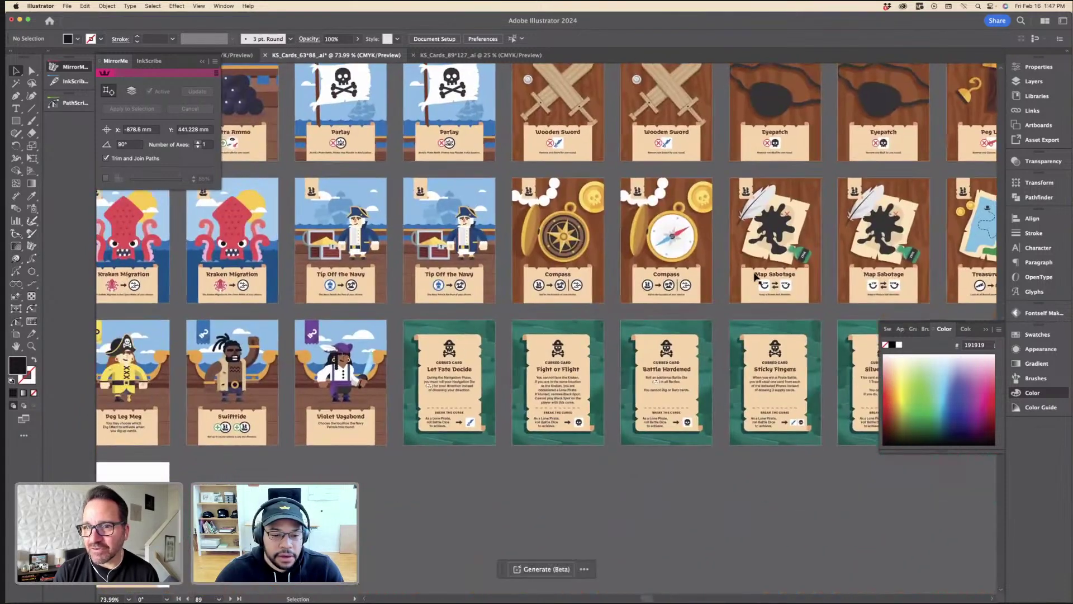
scroll(755, 277, "up", 2)
scroll(756, 278, "right", 10)
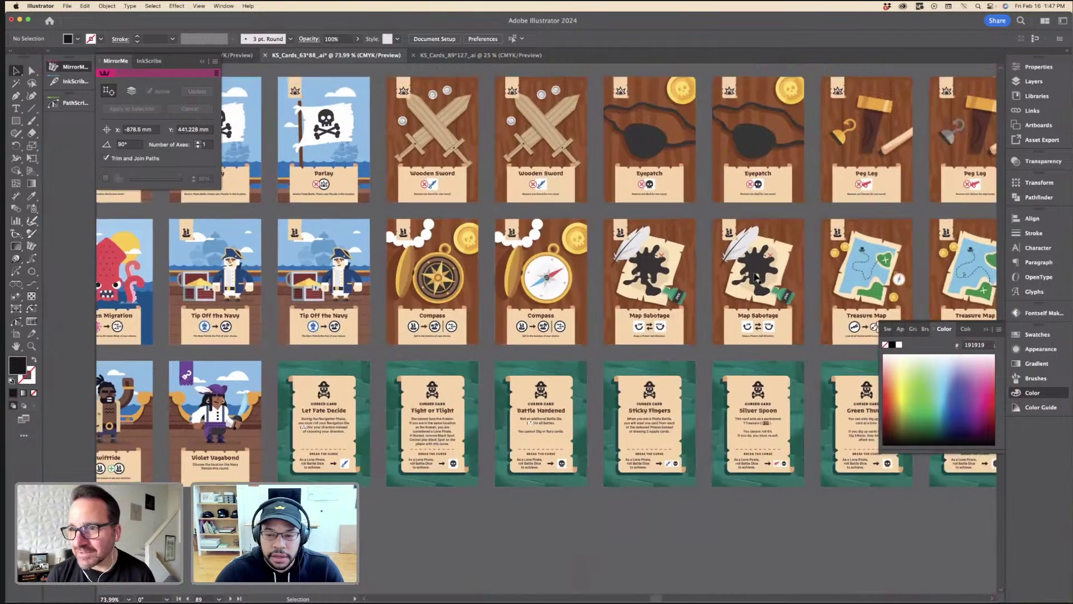
scroll(755, 278, "right", 8)
scroll(755, 278, "up", 1)
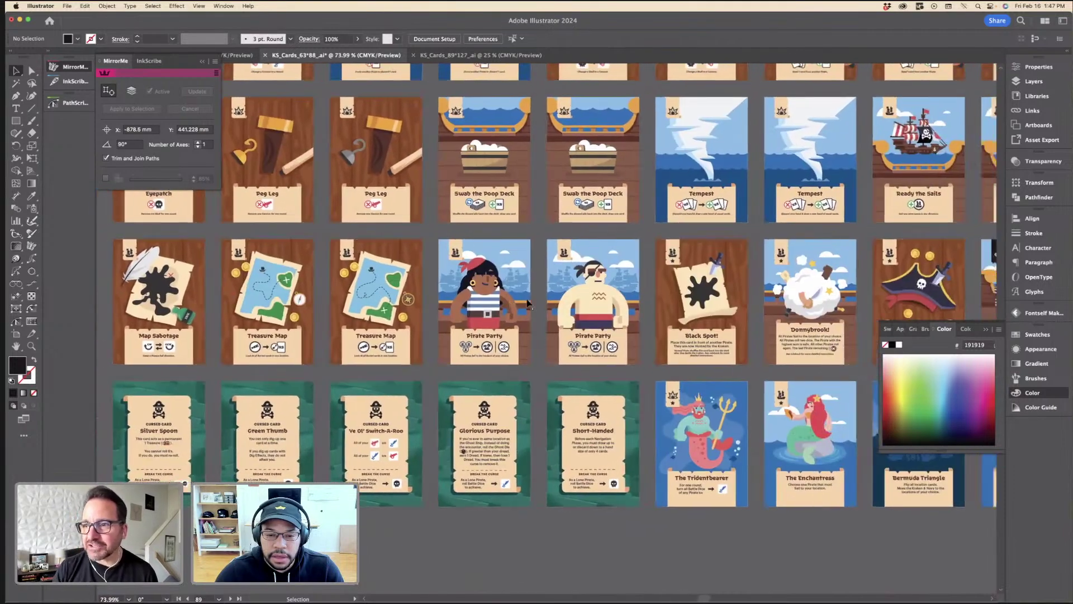
scroll(528, 302, "down", 2)
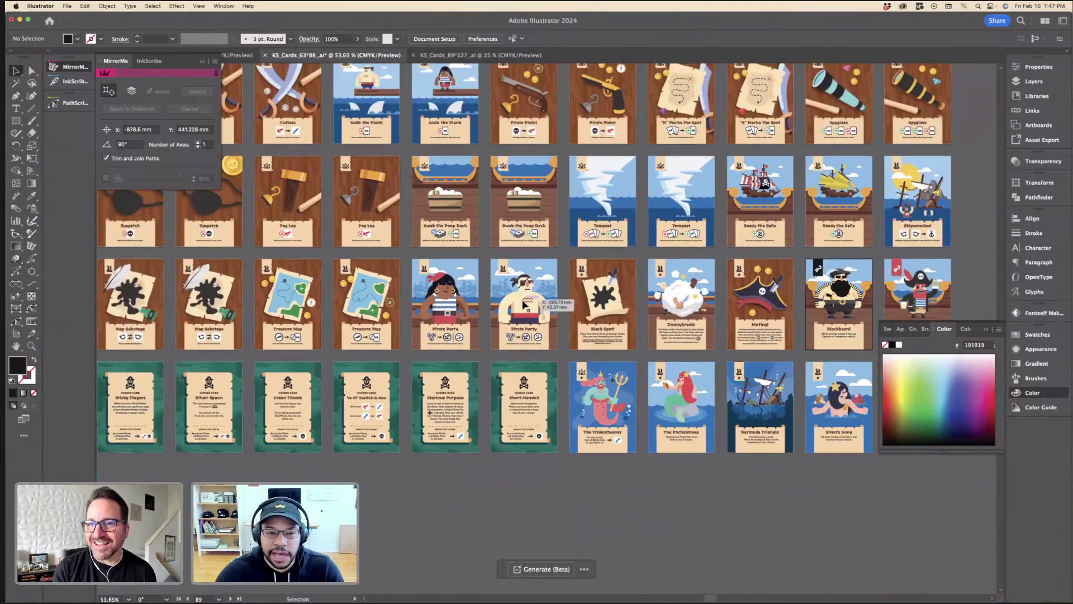
scroll(531, 304, "up", 6)
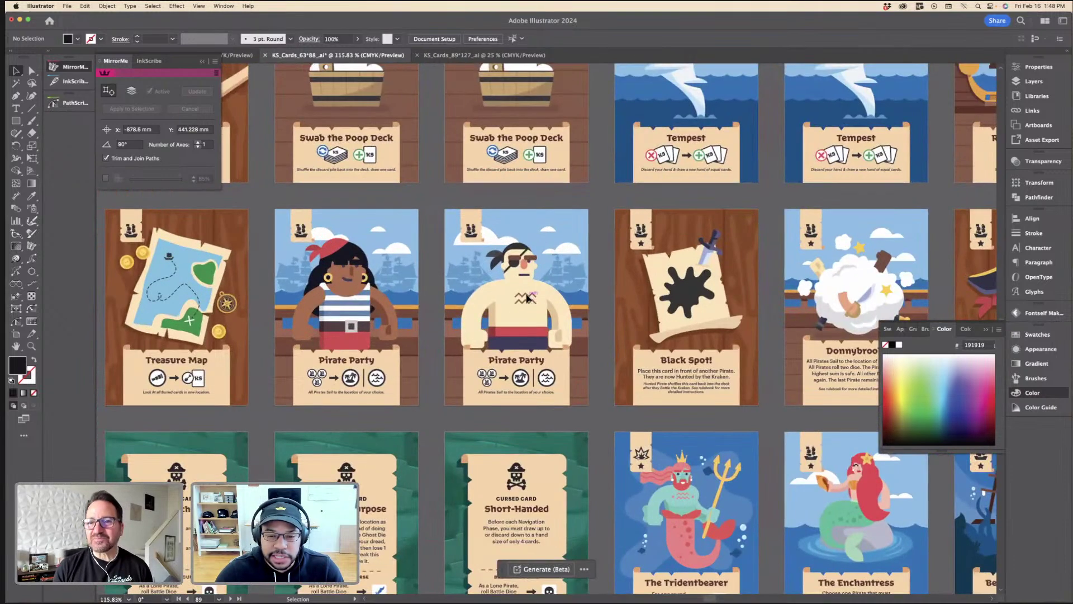
Step: Copy the zigzag chest hair lines from inside the group of the eyepatched pirate on the Pirate Party card
left_click(528, 301)
scroll(527, 298, "up", 2)
double_click(529, 299)
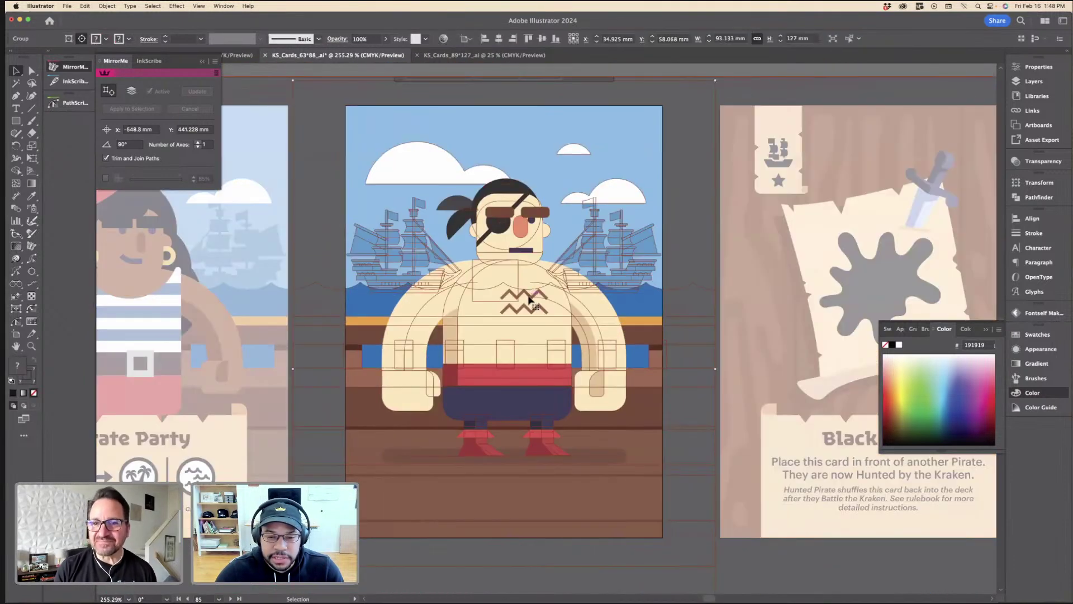
left_click(534, 311)
double_click(533, 310)
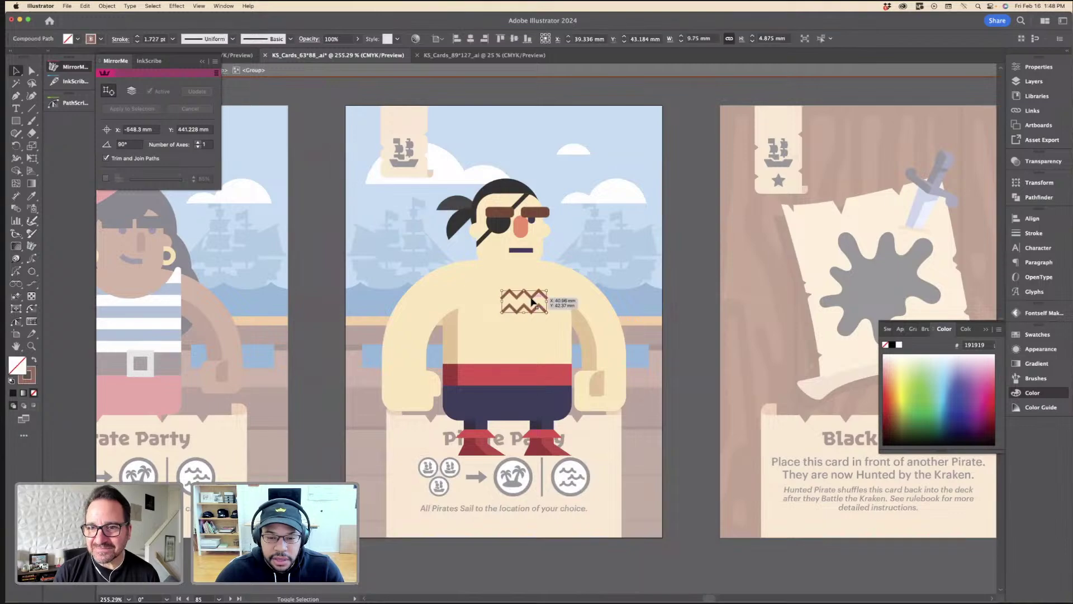
double_click(672, 221)
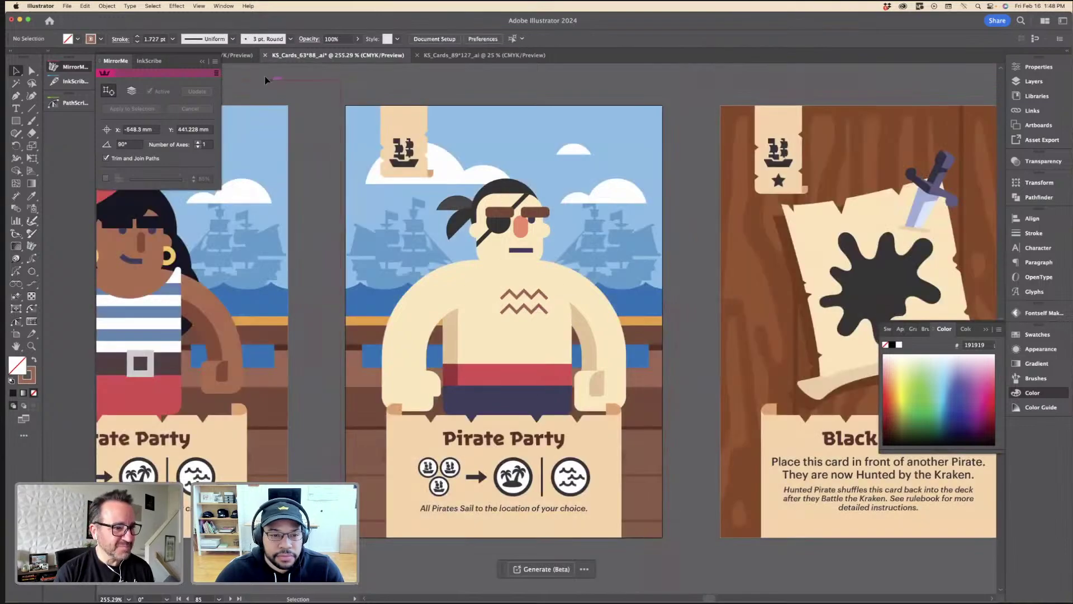
Step: Paste the zigzag chest hair into the document with the new pirate card and shrink it to about 7.26 by 3.63 mm
left_click(241, 56)
scroll(704, 349, "up", 10)
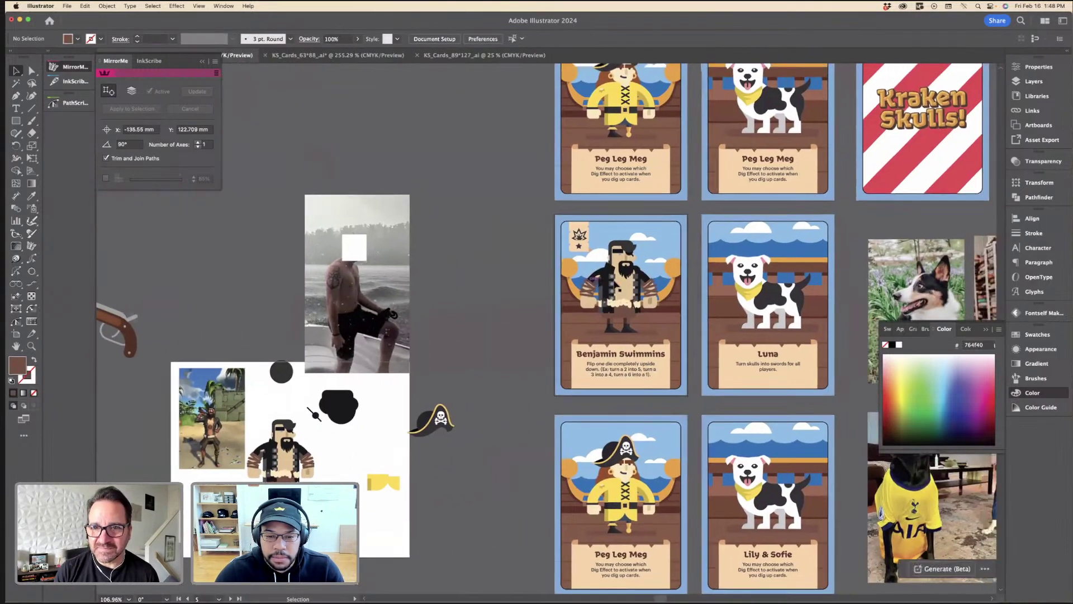
scroll(658, 283, "right", 2)
key("super+v")
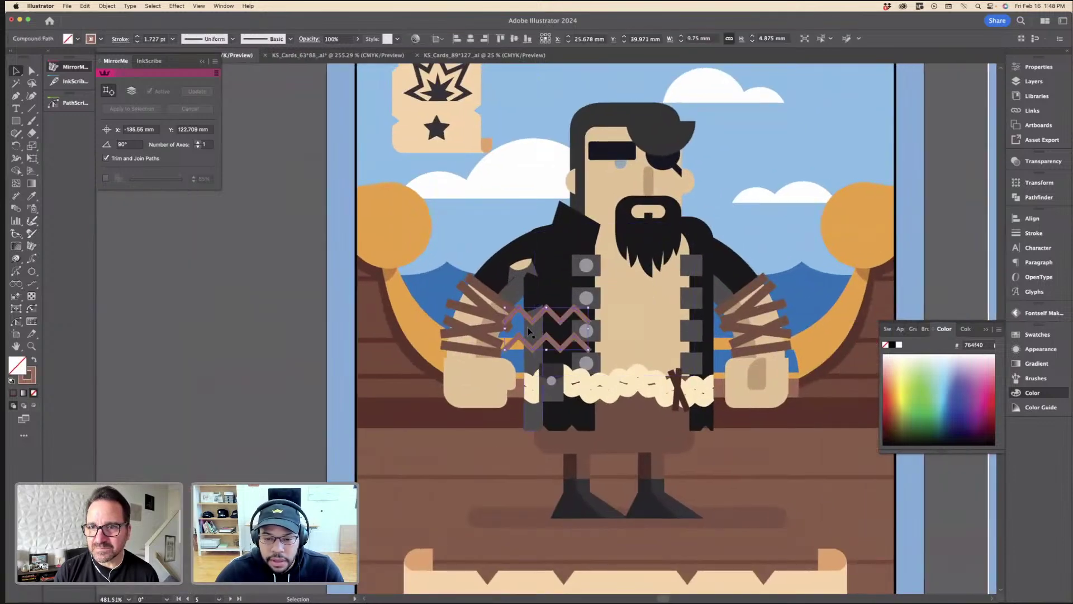
left_click_drag(506, 329, 528, 324)
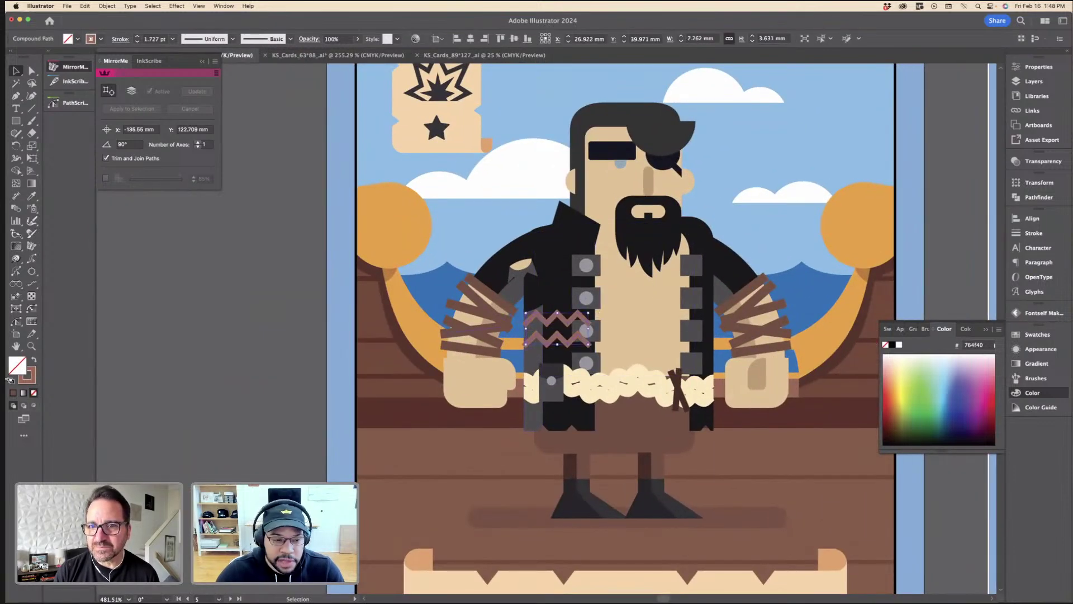
Step: Recolour the chest hair lines with the beard's near-black 191919 and place them on the pirate's bare chest below the beard
left_click(656, 237)
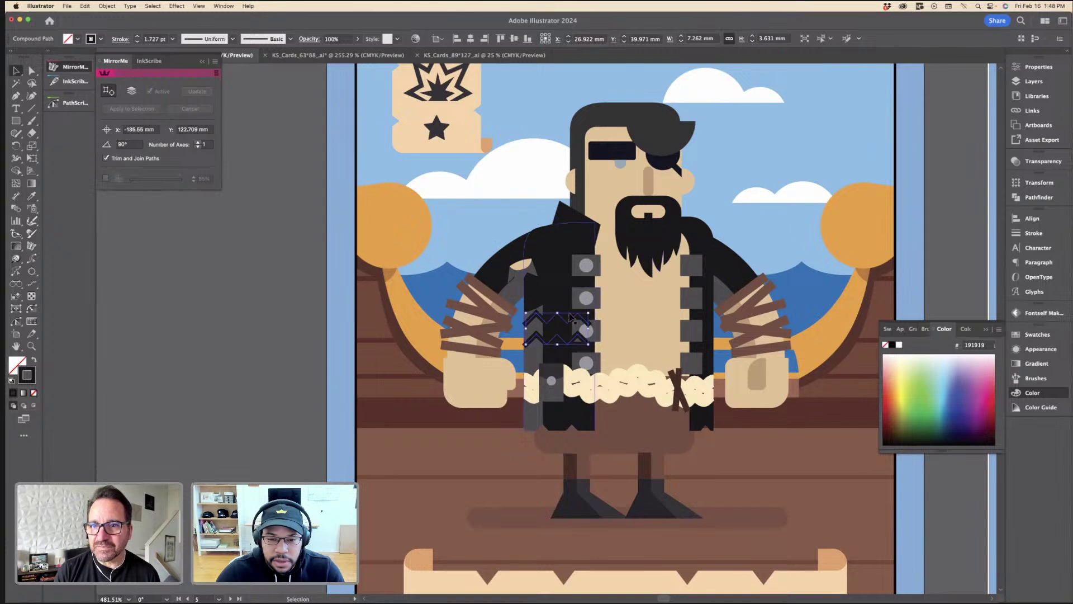
left_click_drag(570, 317, 657, 297)
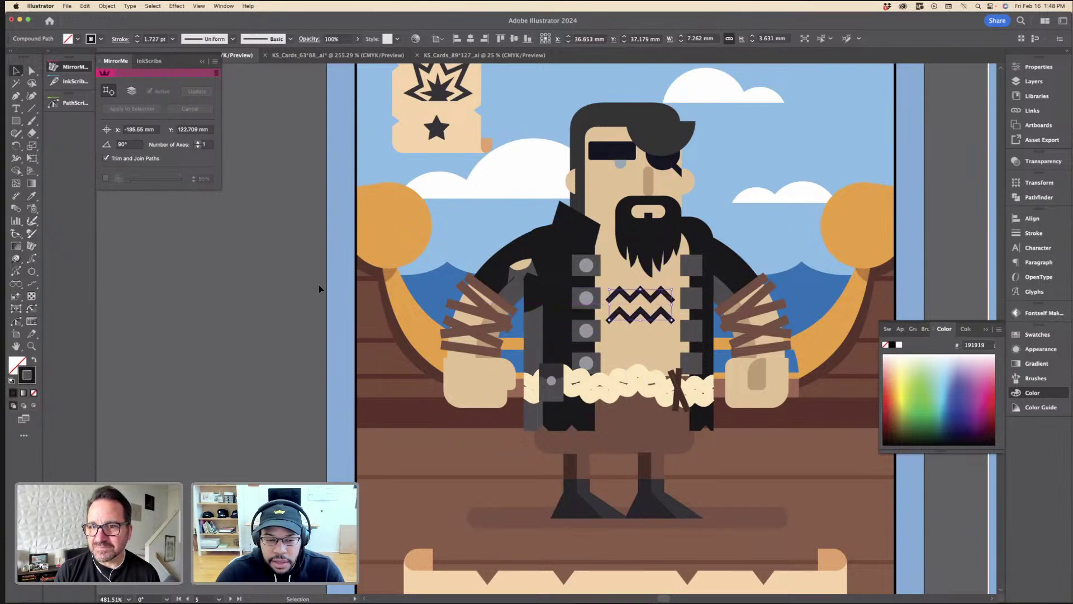
left_click(287, 289)
Step: Examine the pirate with chest hair on its card, both close up and beside the neighbouring cards
key("super+minus")
key("super+minus")
key("super+minus")
key("super+minus")
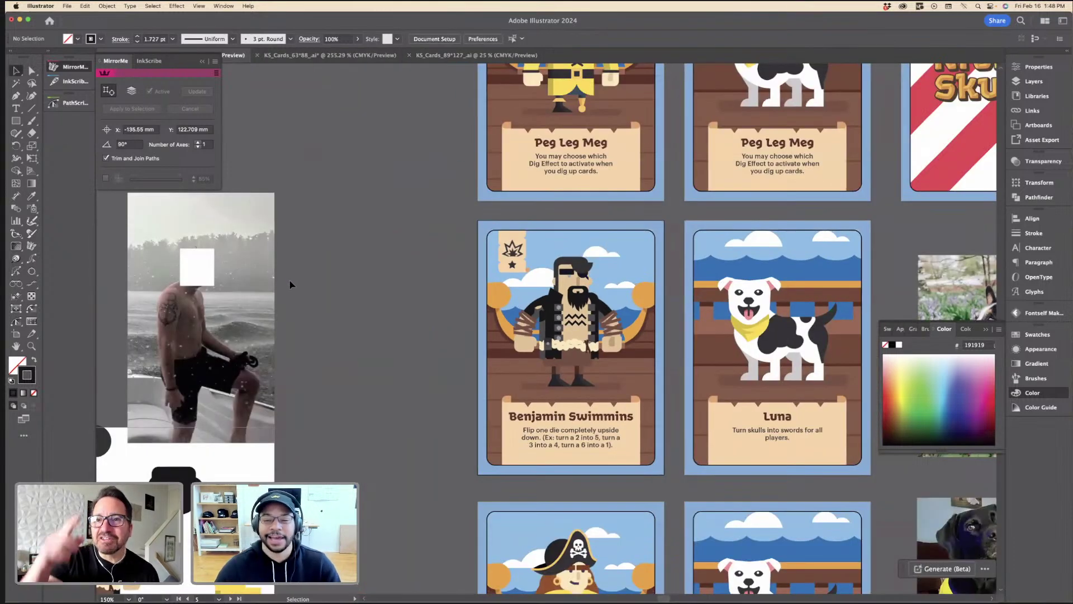
scroll(289, 285, "right", 3)
scroll(289, 285, "down", 1)
scroll(538, 361, "right", 1)
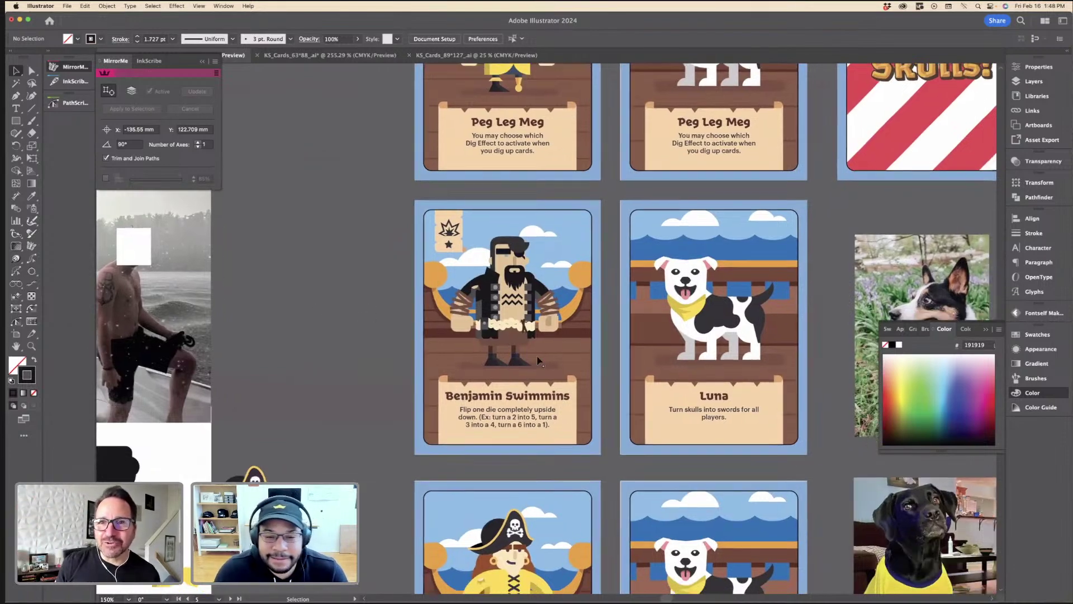
scroll(539, 360, "right", 5)
scroll(530, 311, "down", 2)
scroll(421, 246, "up", 4)
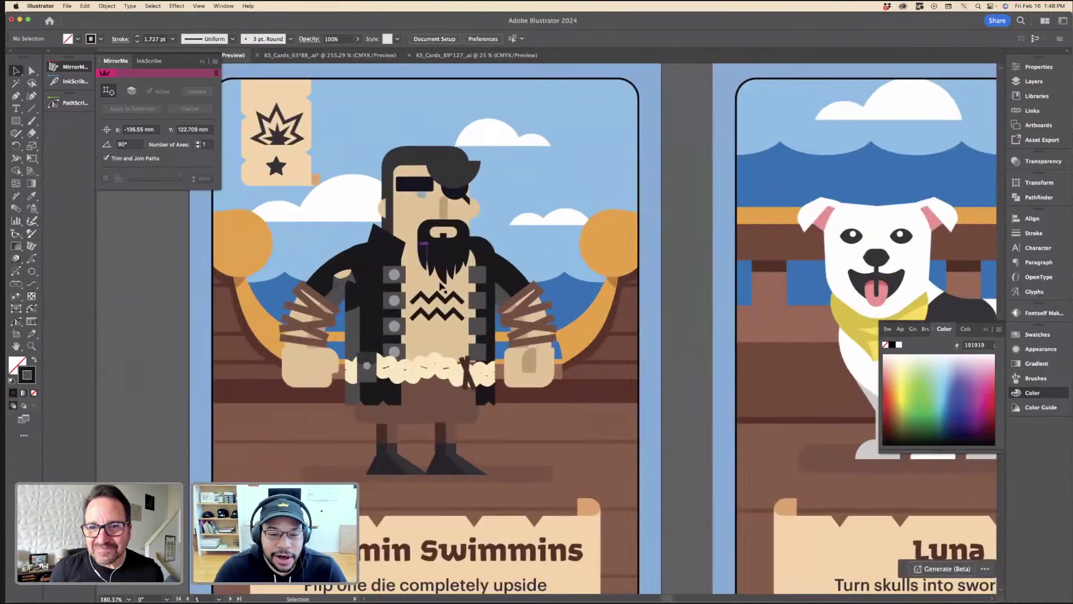
scroll(465, 283, "down", 6)
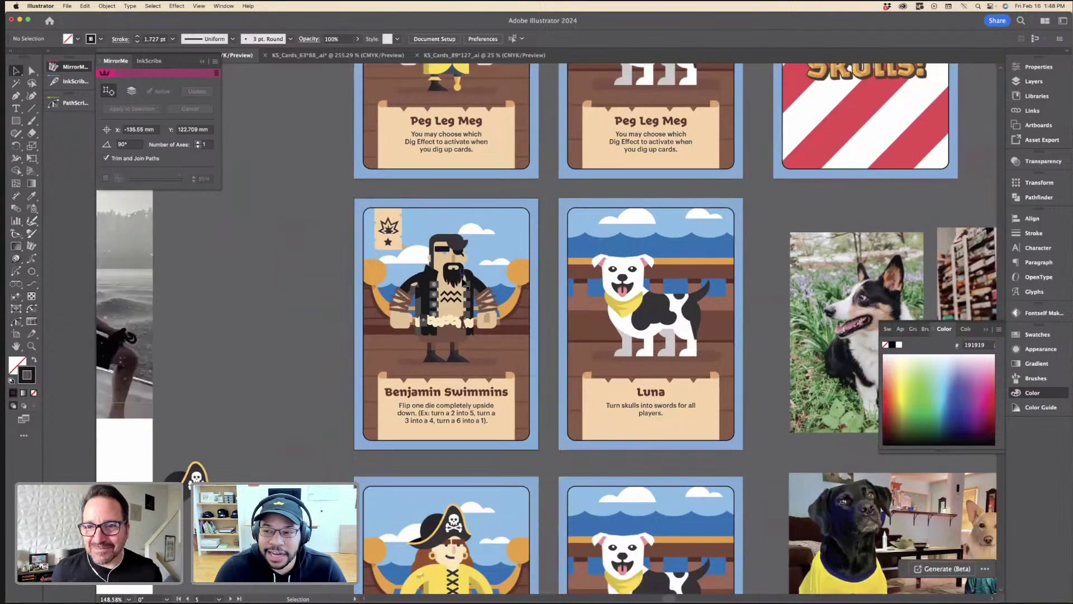
Step: Move the spotted dog off Luna's card and park it on the empty canvas on the outer side of the pirate card
scroll(478, 241, "right", 5)
scroll(479, 242, "down", 3)
scroll(479, 241, "right", 8)
scroll(479, 241, "down", 1)
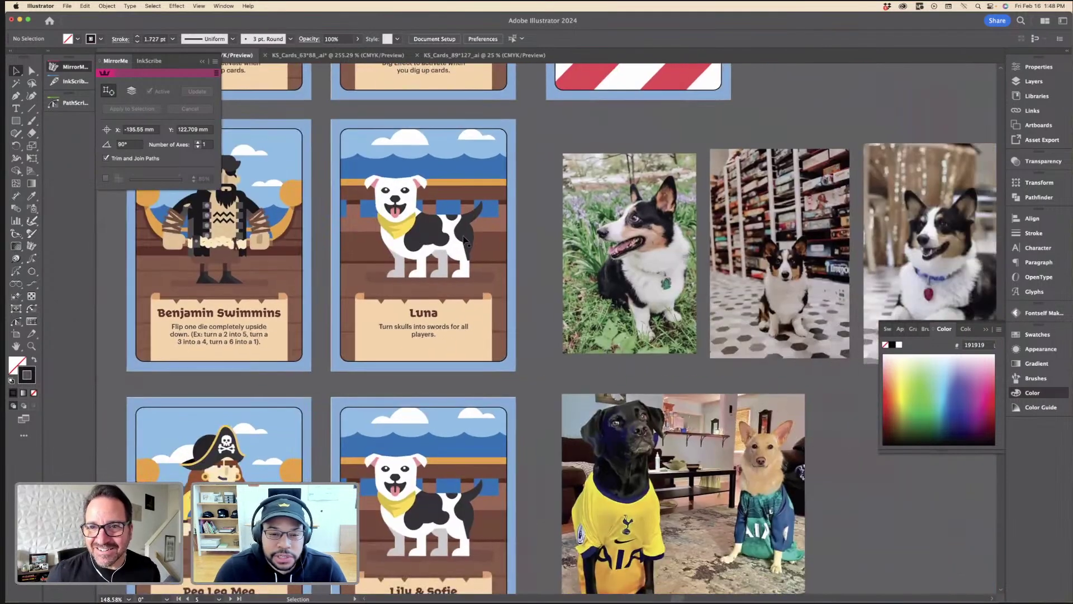
left_click(457, 236)
scroll(448, 235, "down", 3)
scroll(447, 238, "down", 1)
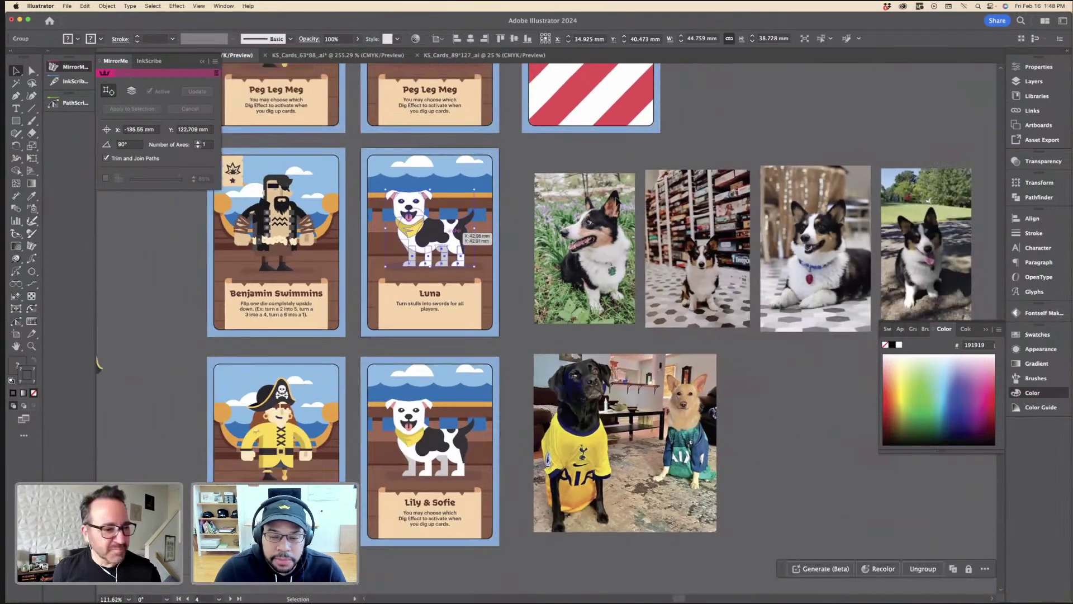
left_click_drag(447, 238, 725, 124)
left_click(634, 166)
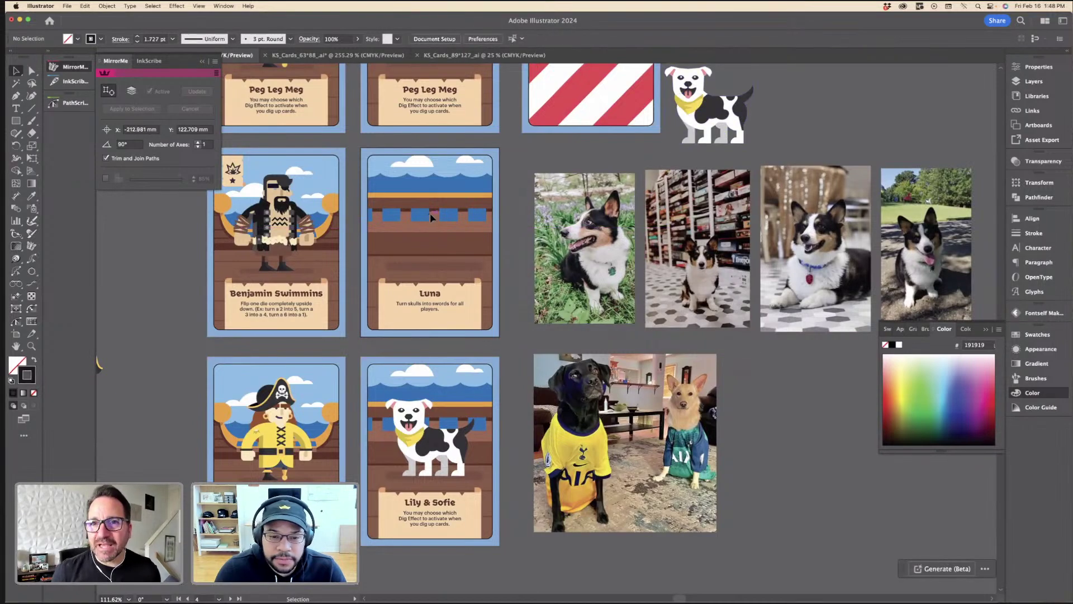
scroll(432, 216, "up", 5)
scroll(848, 79, "down", 2)
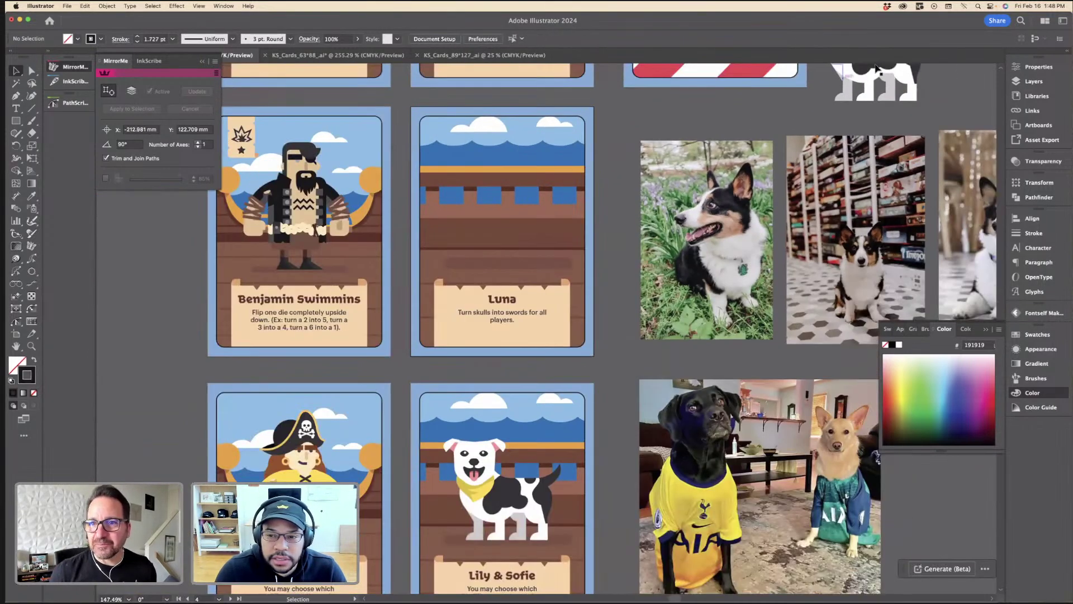
left_click_drag(876, 78, 160, 299)
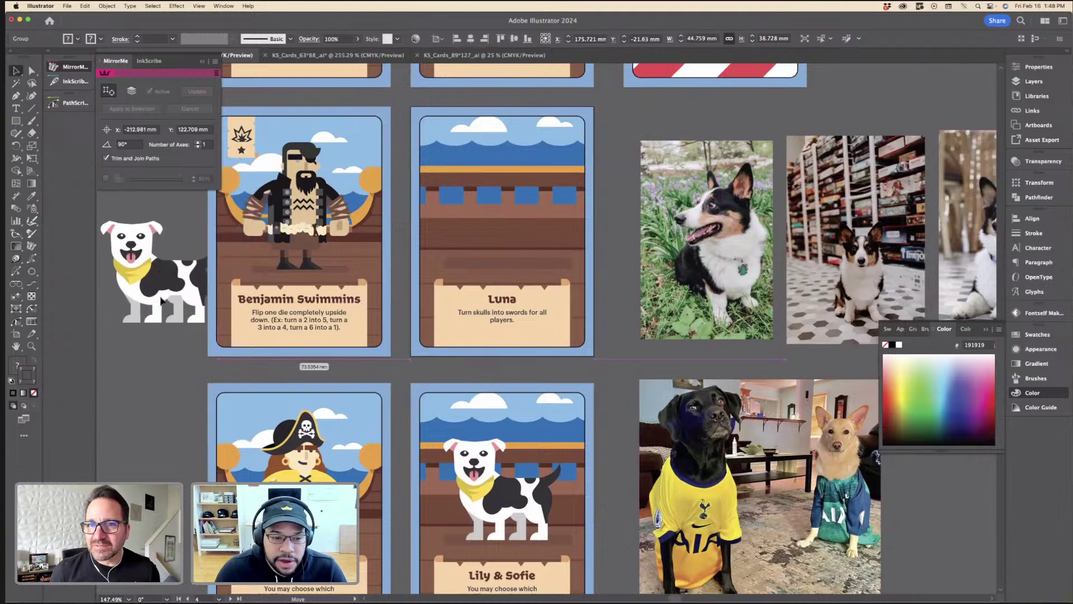
left_click(614, 313)
Step: Draw a rectangle about 29.3 by 13.5 mm on Luna's card as her body, filled with white sampled from the spotted dog
scroll(615, 305, "right", 5)
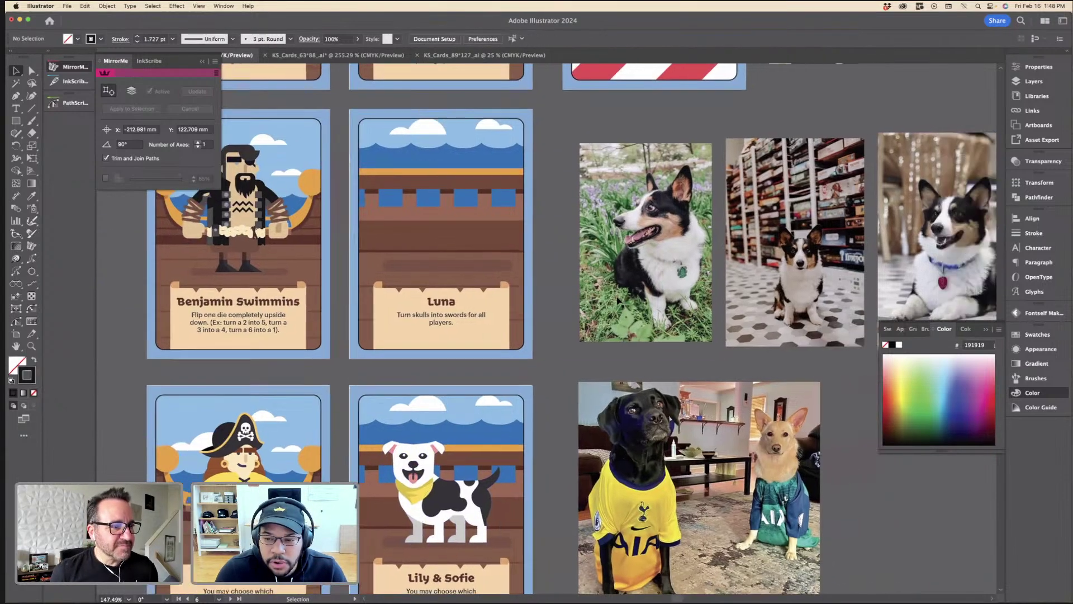
scroll(614, 304, "right", 2)
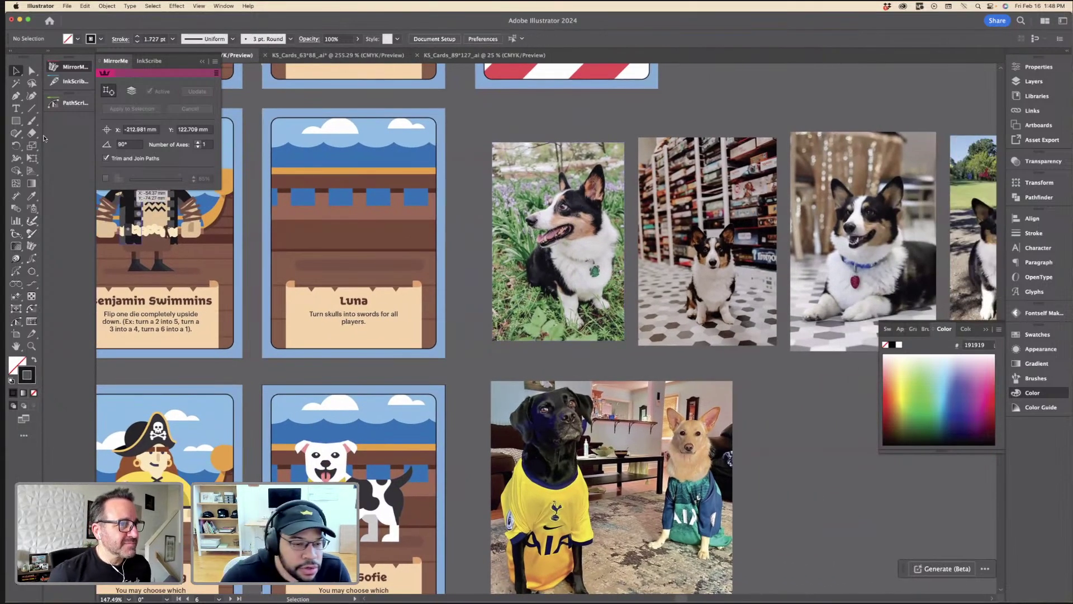
key("m")
scroll(633, 237, "right", 6)
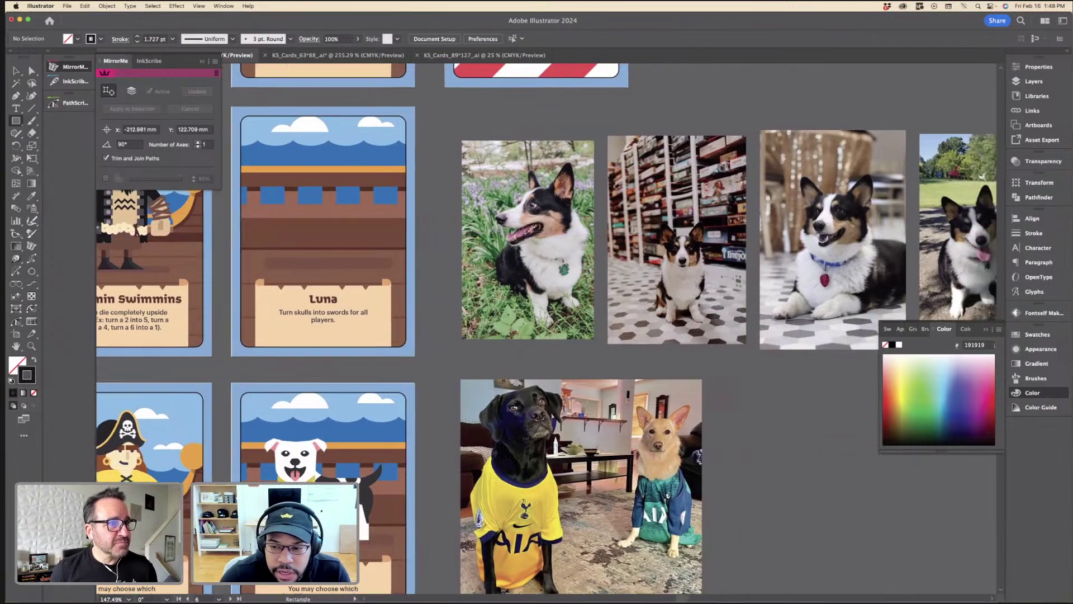
scroll(610, 323, "left", 8)
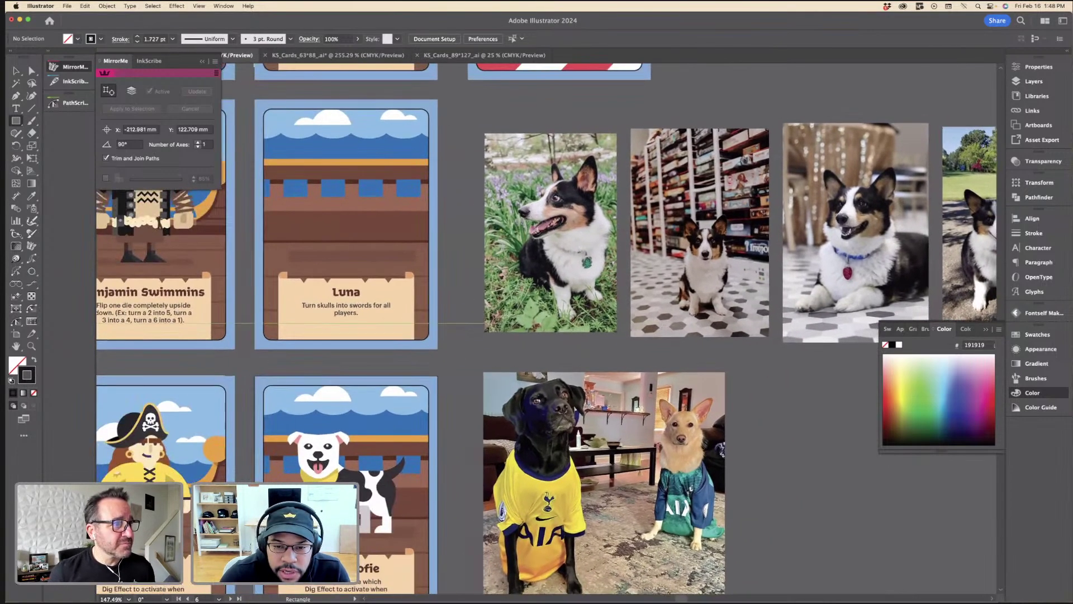
left_click_drag(376, 222, 452, 257)
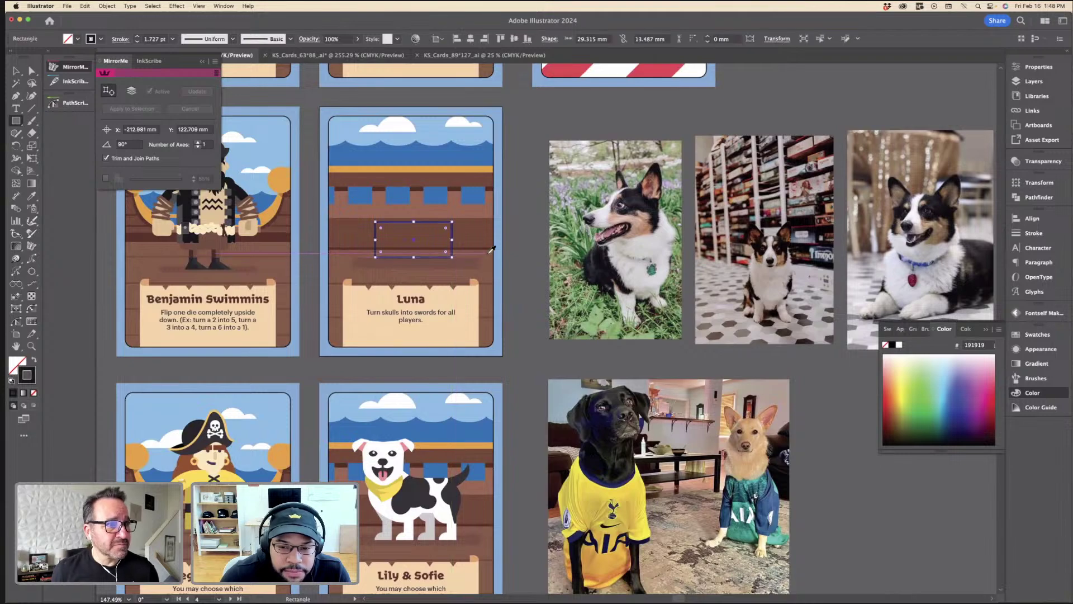
key("i")
left_click(390, 447)
key("v")
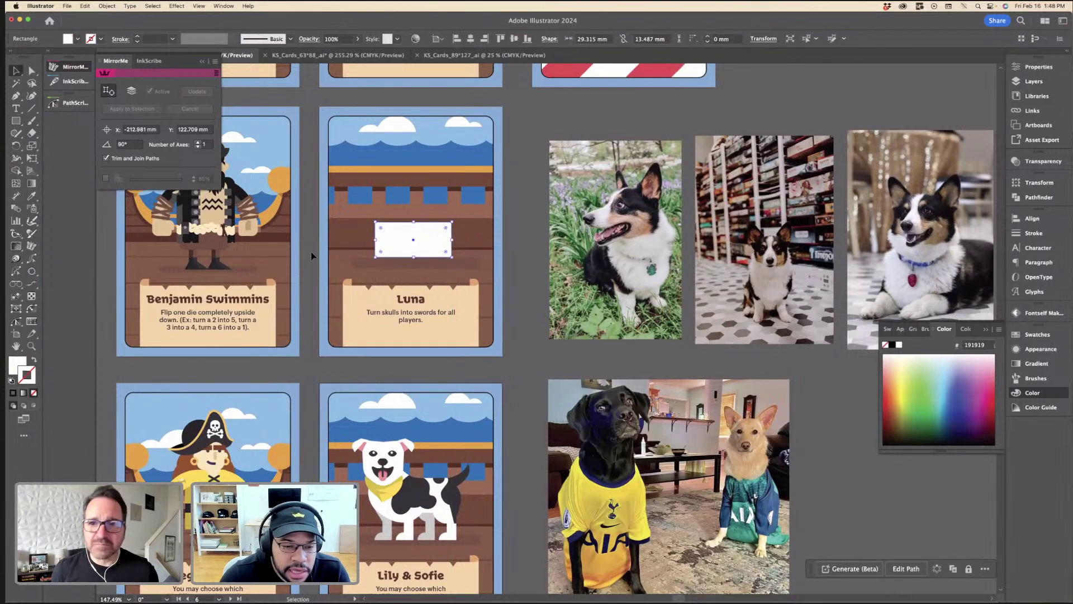
scroll(632, 295, "right", 5)
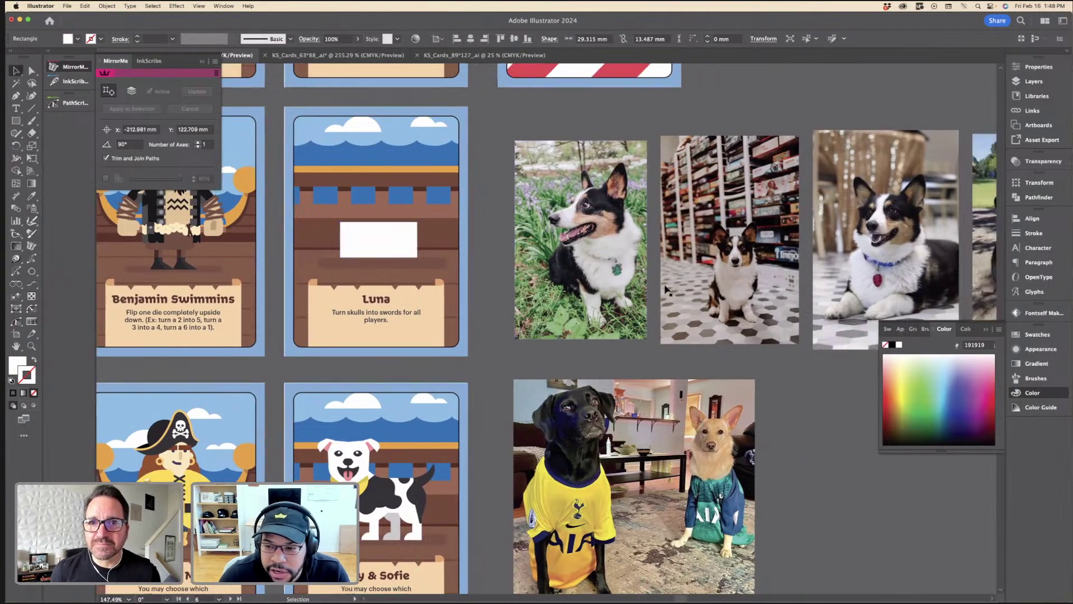
scroll(615, 249, "left", 5)
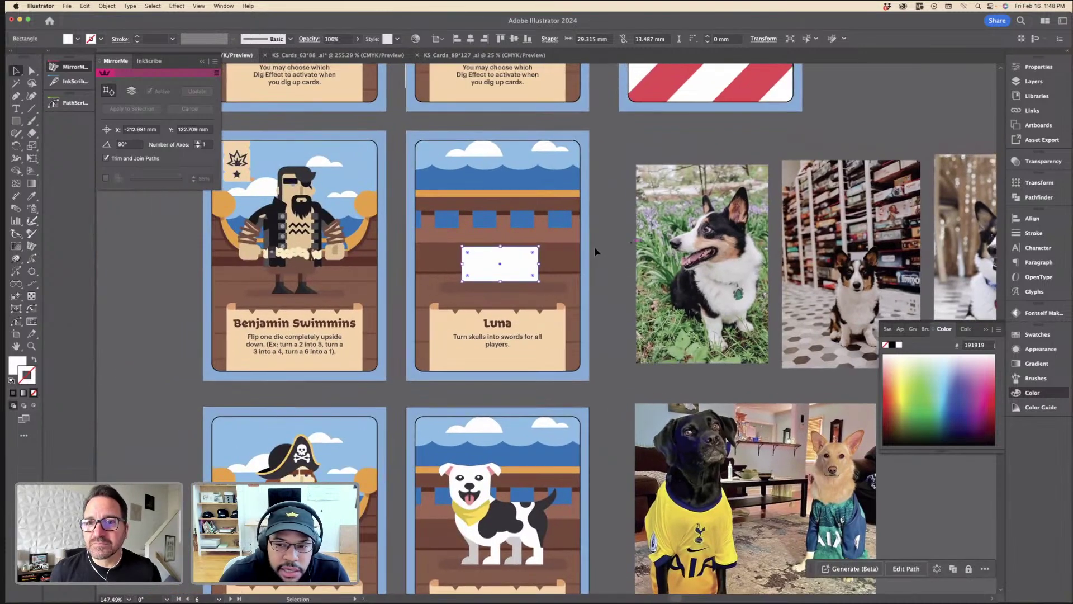
scroll(608, 246, "up", 2)
scroll(608, 246, "up", 1)
left_click(601, 246)
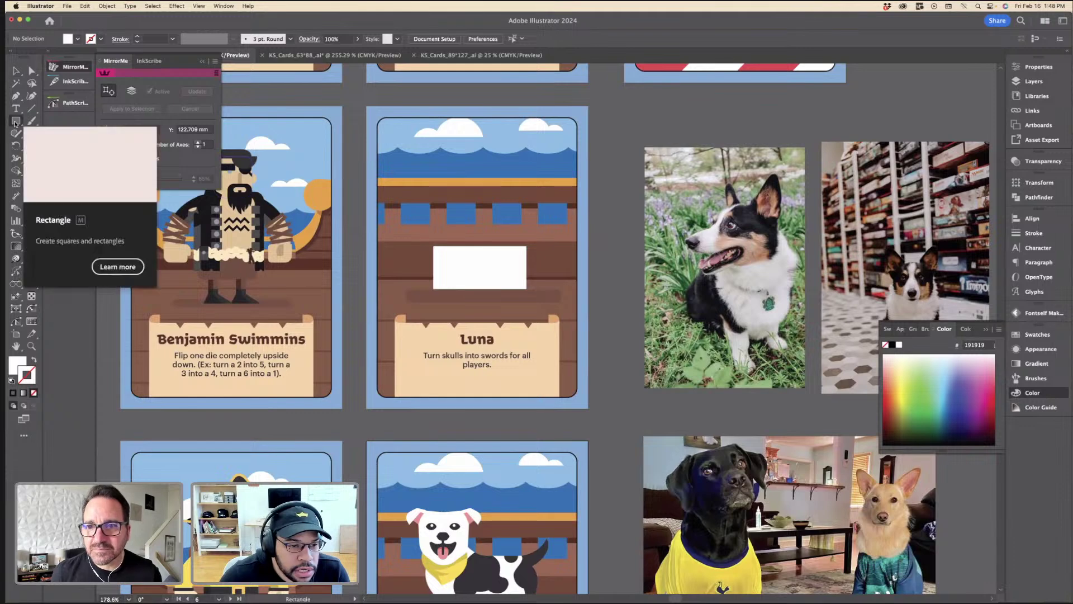
Step: Draw a circle about 21.3 mm across over the rear end of Luna's body, filled with the spotted dog's dark patch colour 333336
left_click_drag(15, 121, 62, 145)
mouse_move(480, 258)
left_mouse_down()
mouse_move(548, 325)
mouse_move(513, 291)
left_mouse_up()
key("i")
left_click(484, 565)
key("v")
Step: Stretch the white body upward to about 15.2 mm high and trim the circle's overhang beyond the body with Shape Builder
left_click(463, 269)
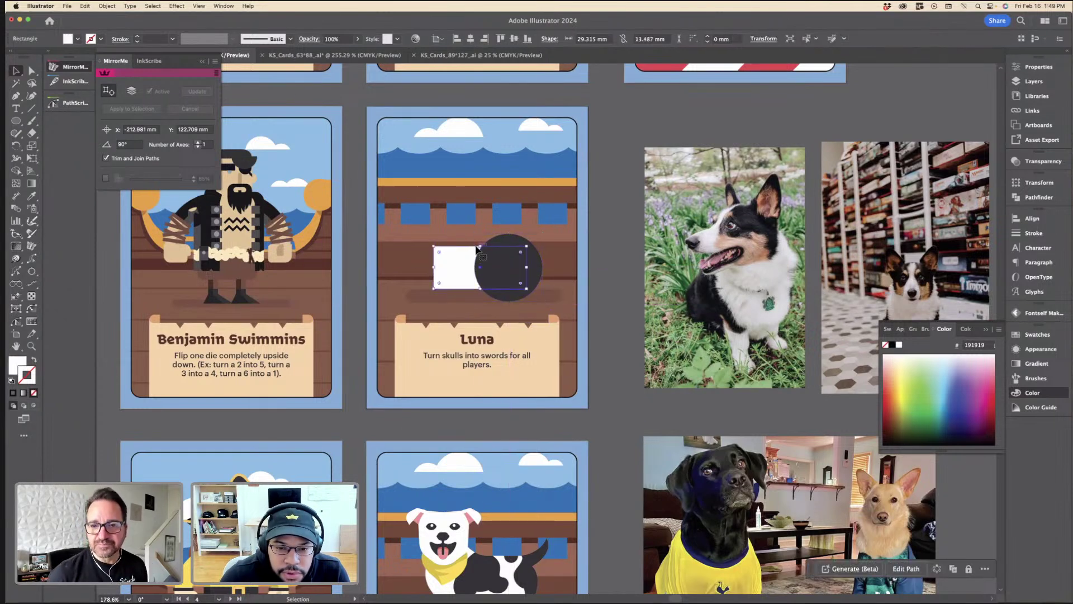
left_click_drag(480, 246, 479, 241)
left_click(497, 252, "shift")
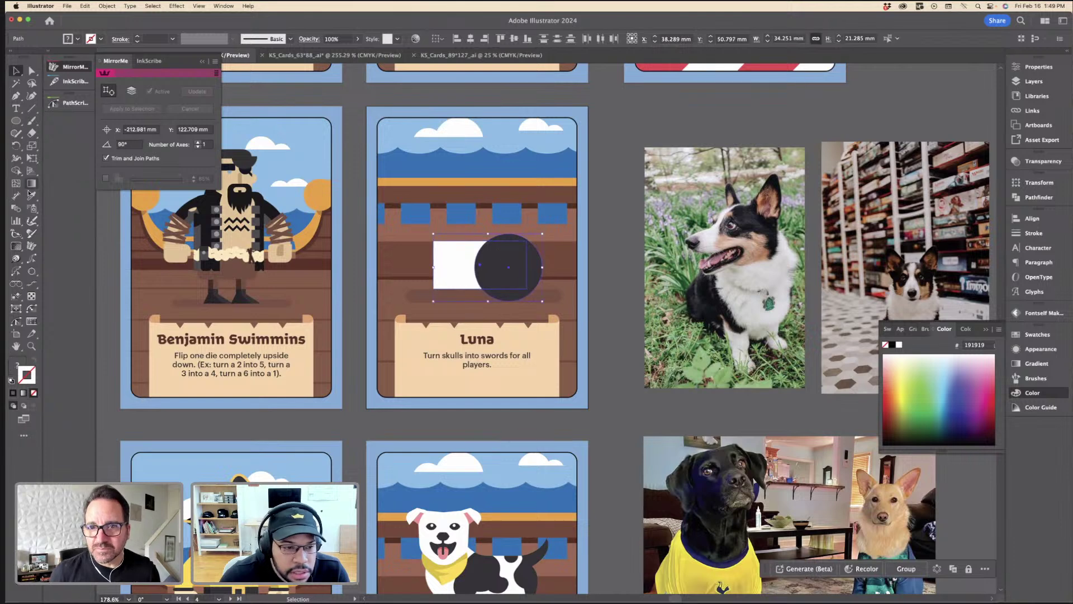
left_click(21, 170)
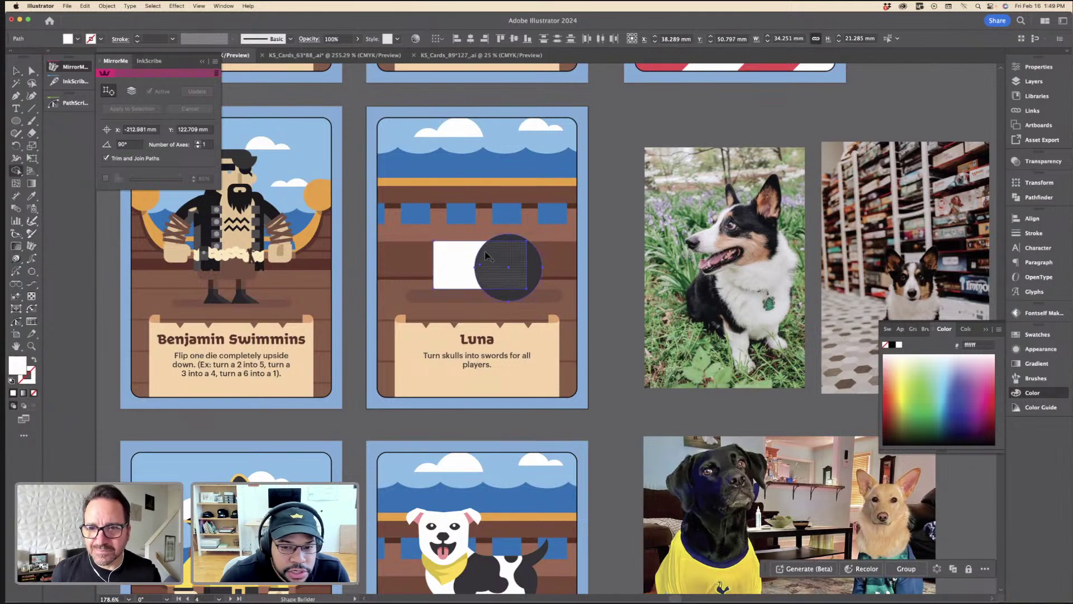
left_click(535, 265, "alt")
left_click(615, 253)
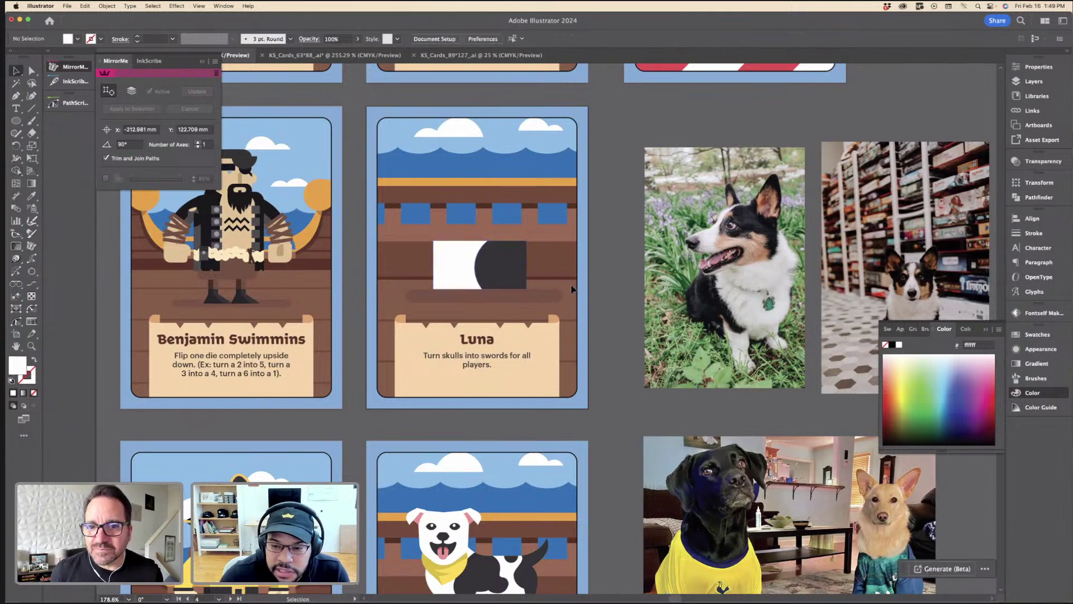
Step: Copy the four legs and paws of the spotted dog on the Lily & Sofie card
scroll(363, 308, "down", 4)
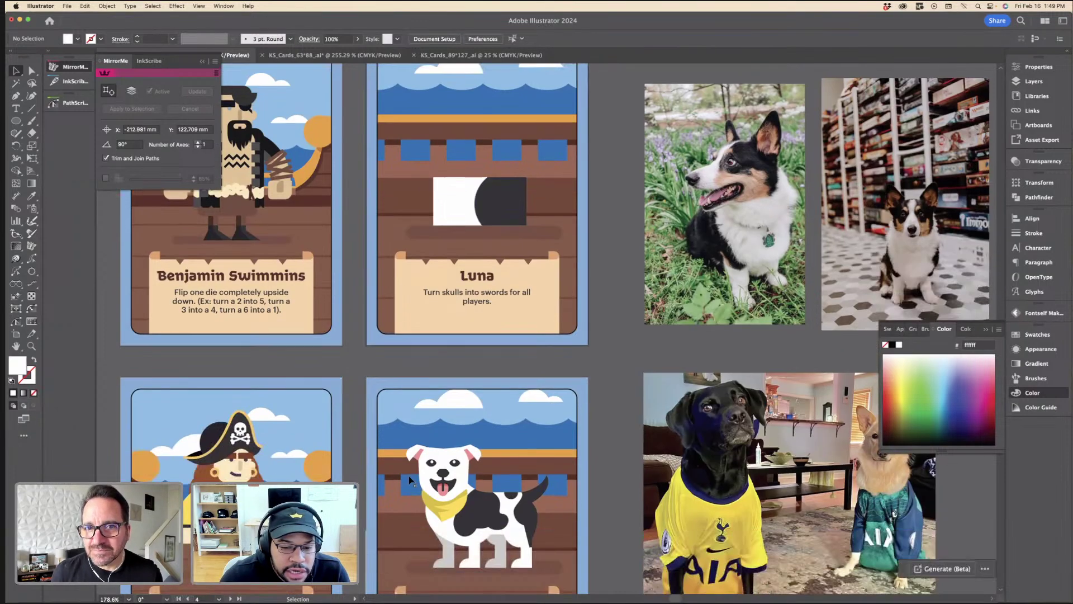
left_click(445, 510)
double_click(445, 509)
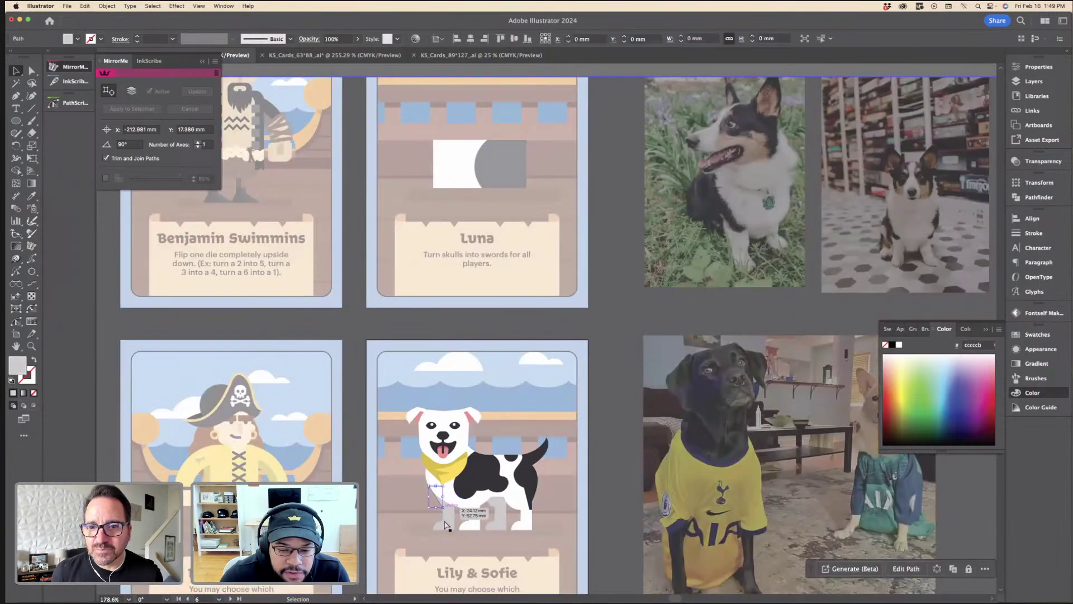
key("super+equal")
key("super+equal")
key("super+equal")
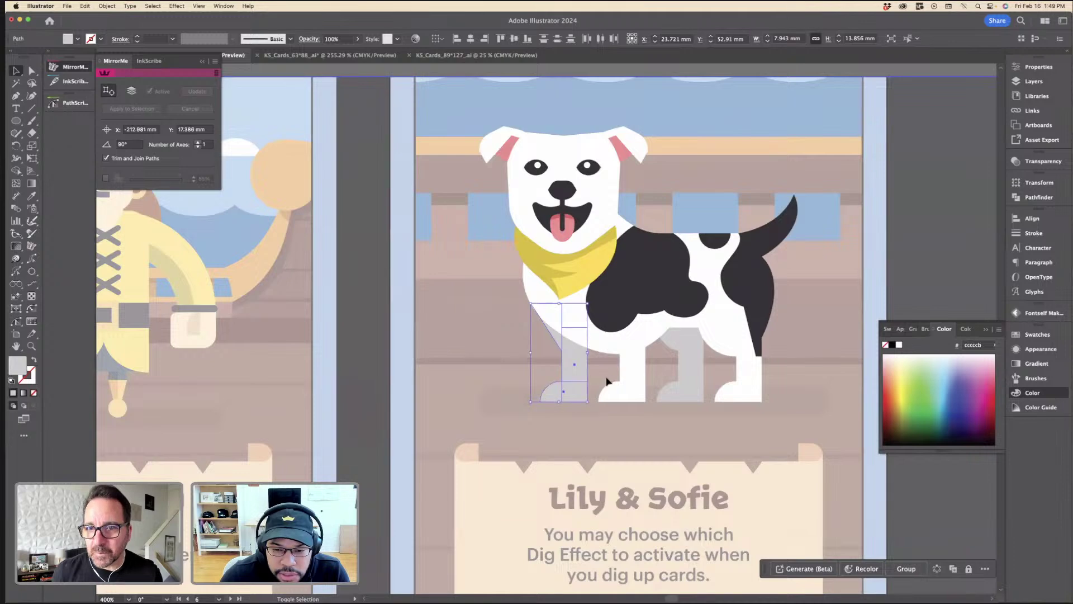
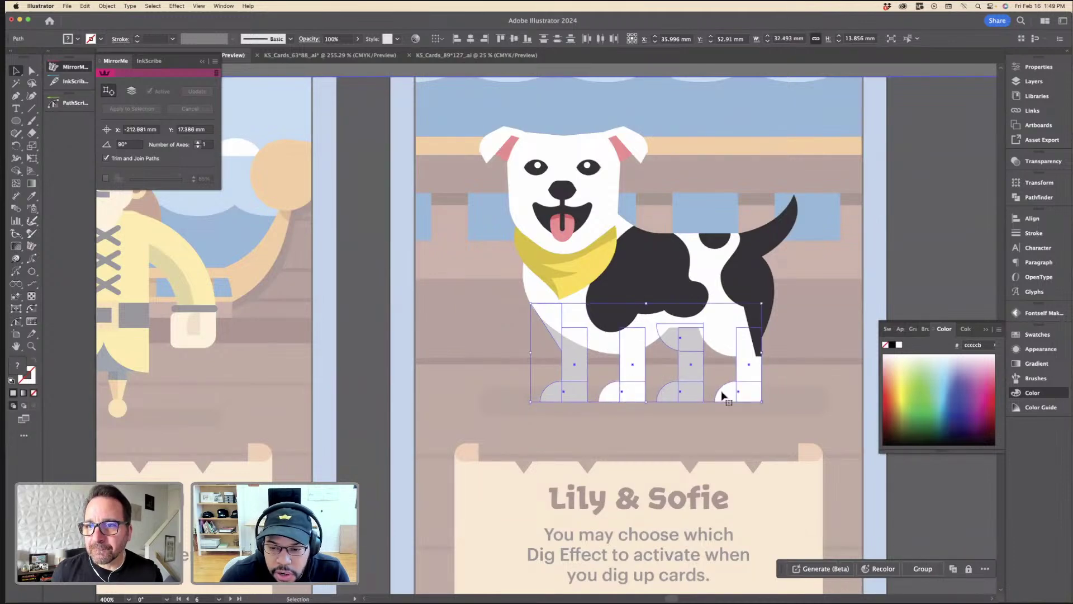
double_click(801, 373)
key("super+minus")
key("super+minus")
key("super+minus")
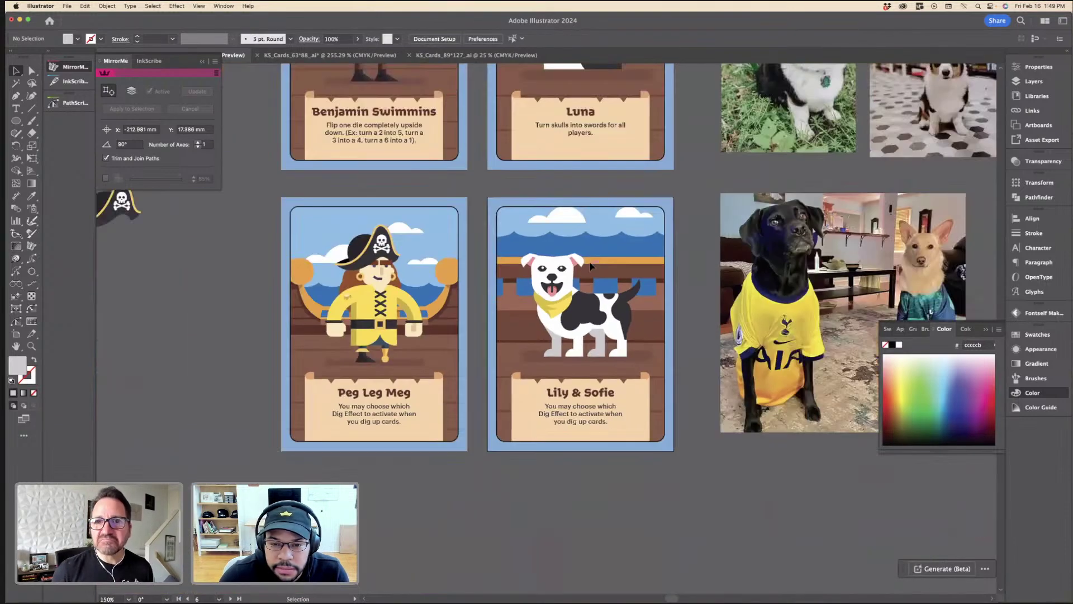
Step: Paste the copied legs in front of the white and dark body on Luna's card
scroll(597, 189, "up", 4)
left_click(598, 164)
key("super+equal")
key("super+equal")
key("super+equal")
key("super+equal")
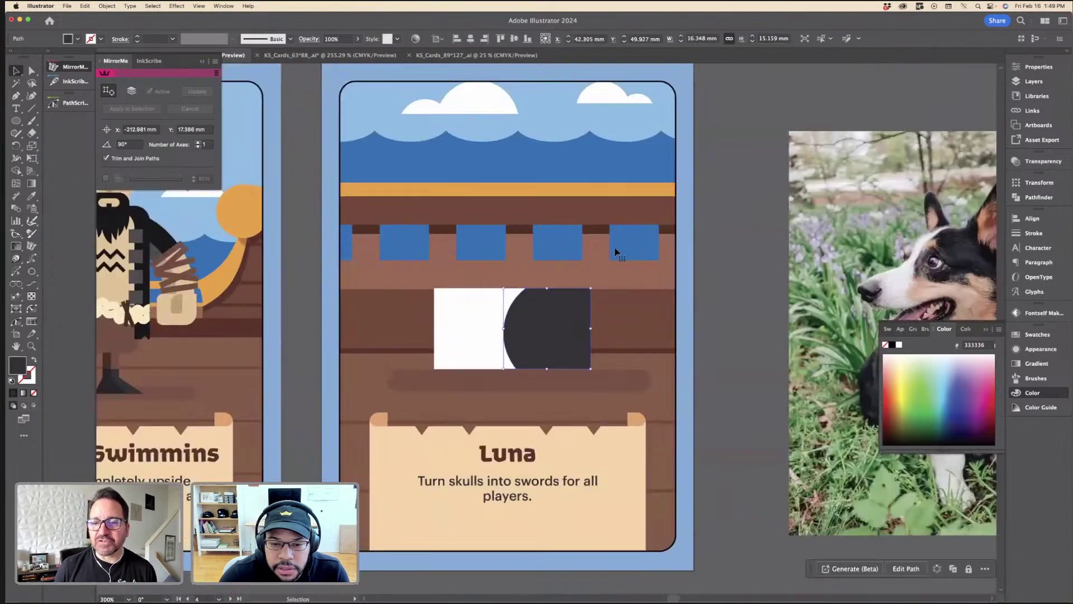
key("super+f")
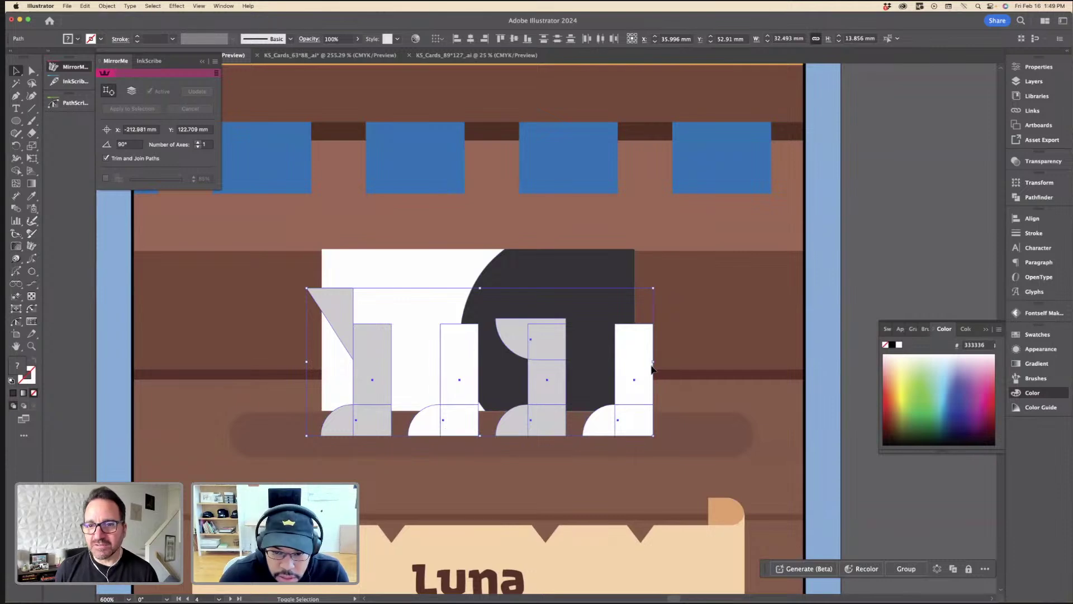
Step: Scale the legs to about 29.5 by 12.6 mm to match the body's width and lower them so only short ends stick out
left_click_drag(653, 362, 635, 362)
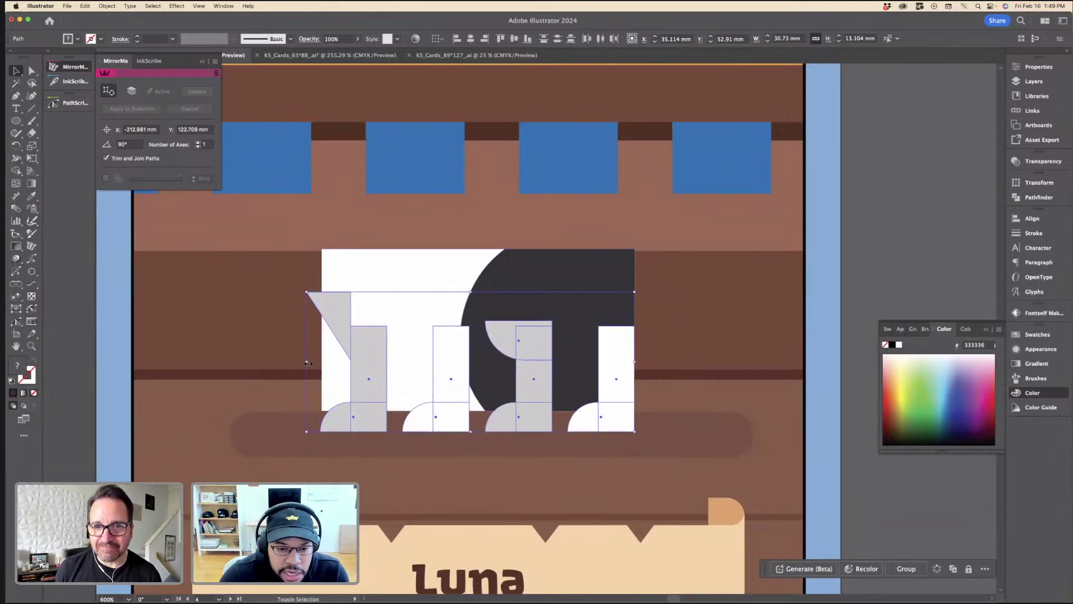
left_click_drag(307, 363, 323, 365)
left_click(398, 359)
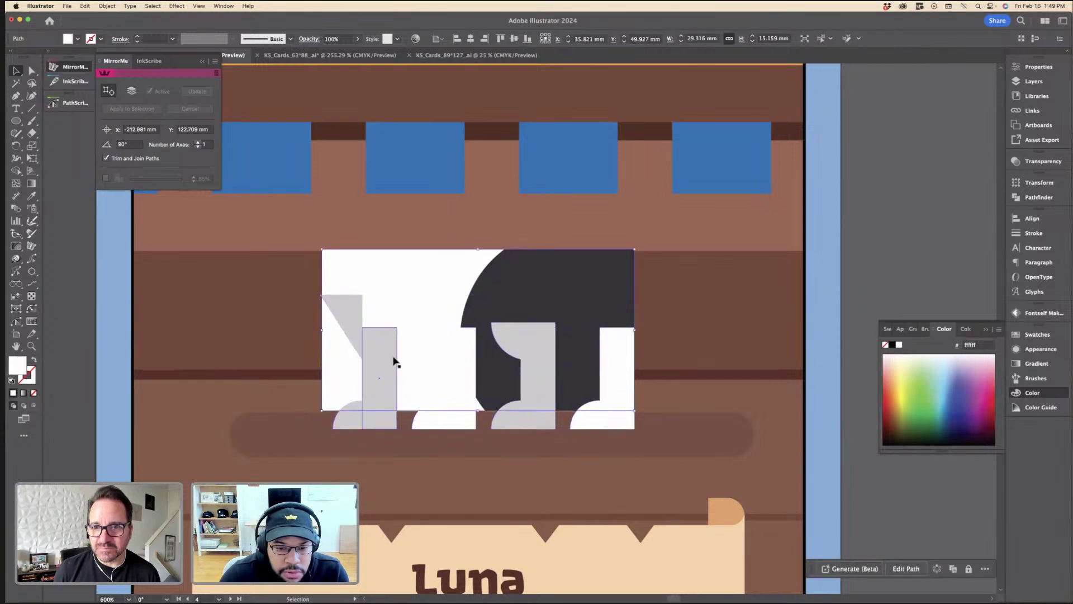
left_click(394, 361, "shift")
left_click(358, 362, "shift")
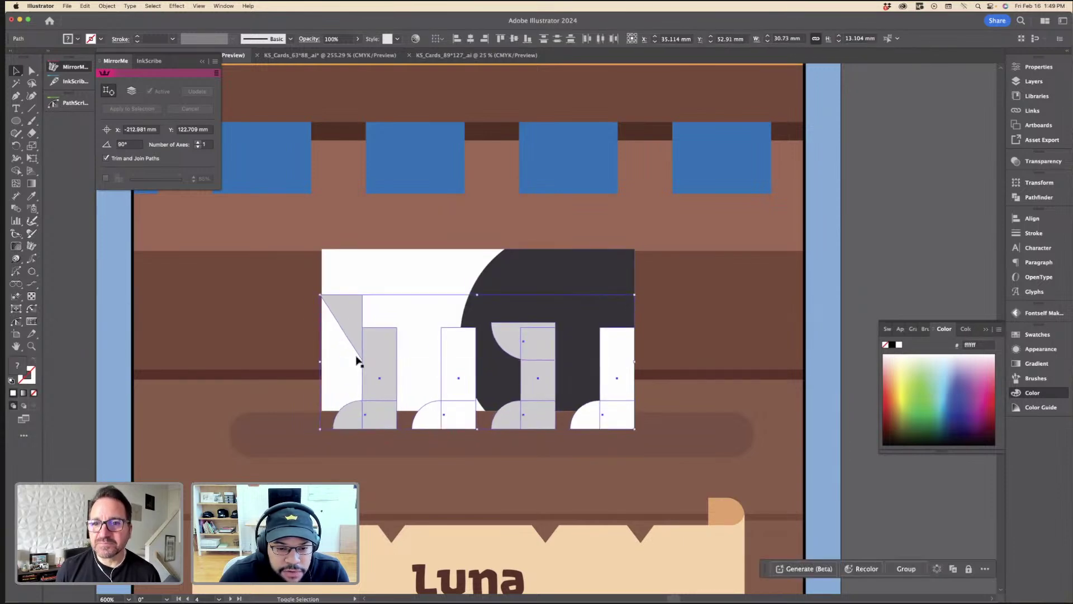
left_click_drag(357, 362, 371, 385)
left_click_drag(373, 389, 373, 387)
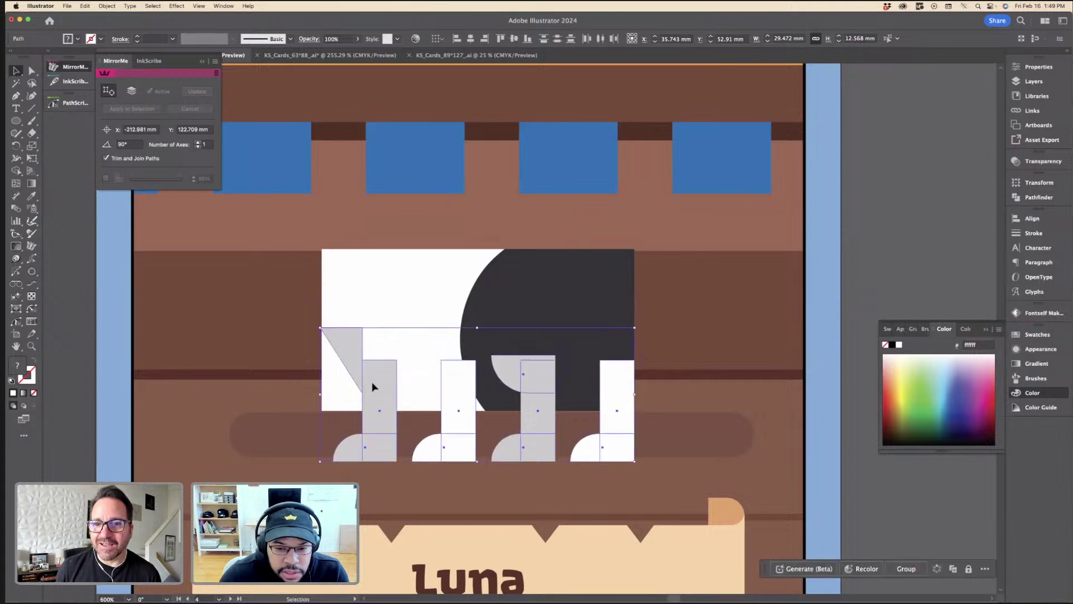
Step: Bring the white body and its dark rear patch in front of the legs
left_click(518, 315)
left_click(433, 304, "shift")
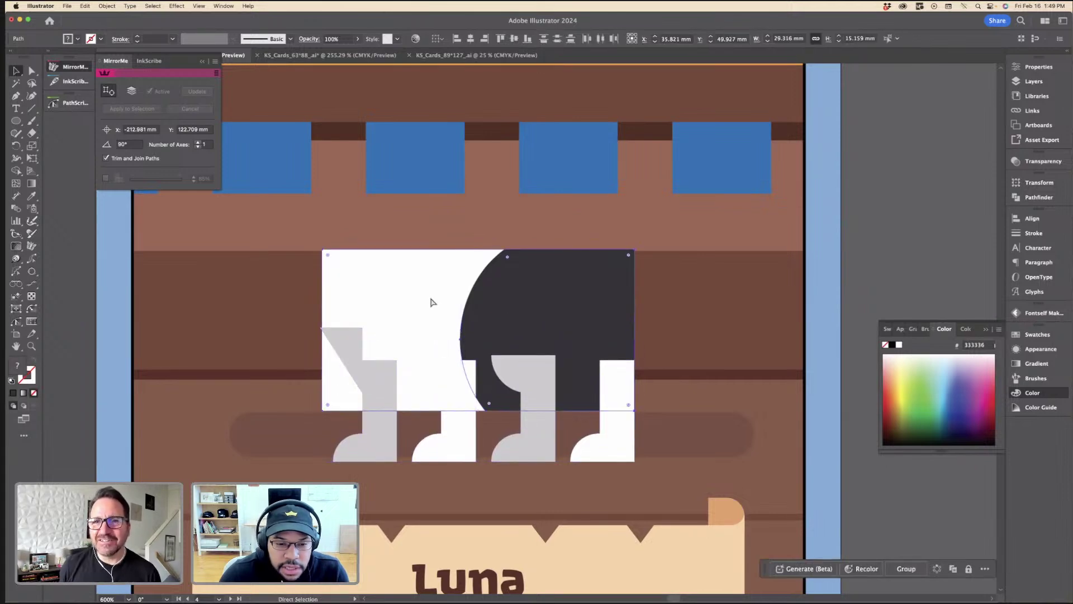
key("super+shift+bracketright")
left_click(864, 337)
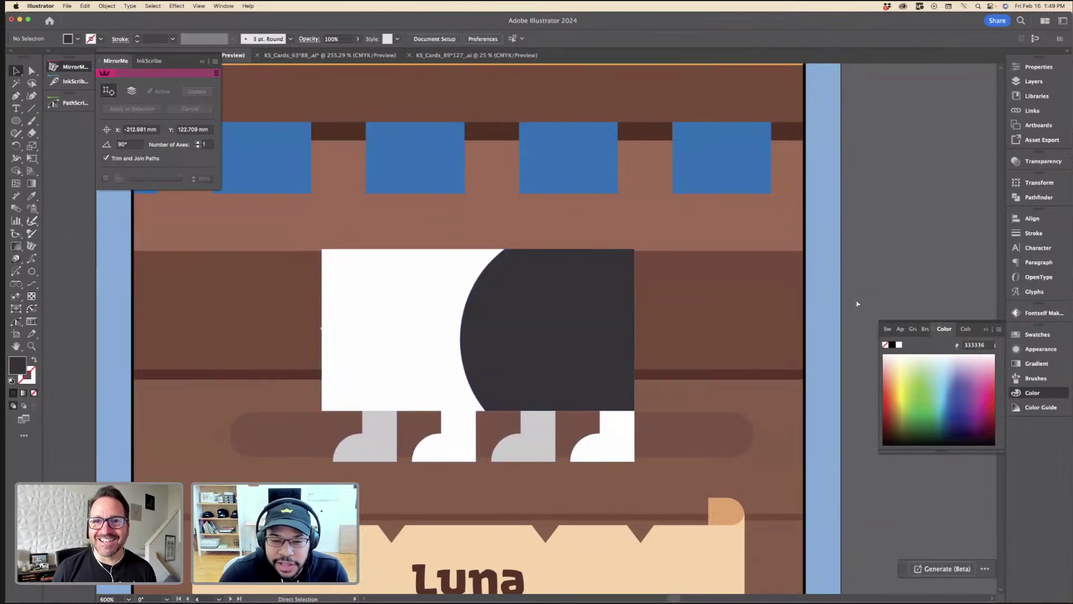
Step: Examine the short-legged body on Luna's card from a distance and close up
key("super+minus")
key("super+minus")
key("super+minus")
left_click(569, 371, "super")
key("super+equal")
key("super+equal")
key("super+equal")
key("super+equal")
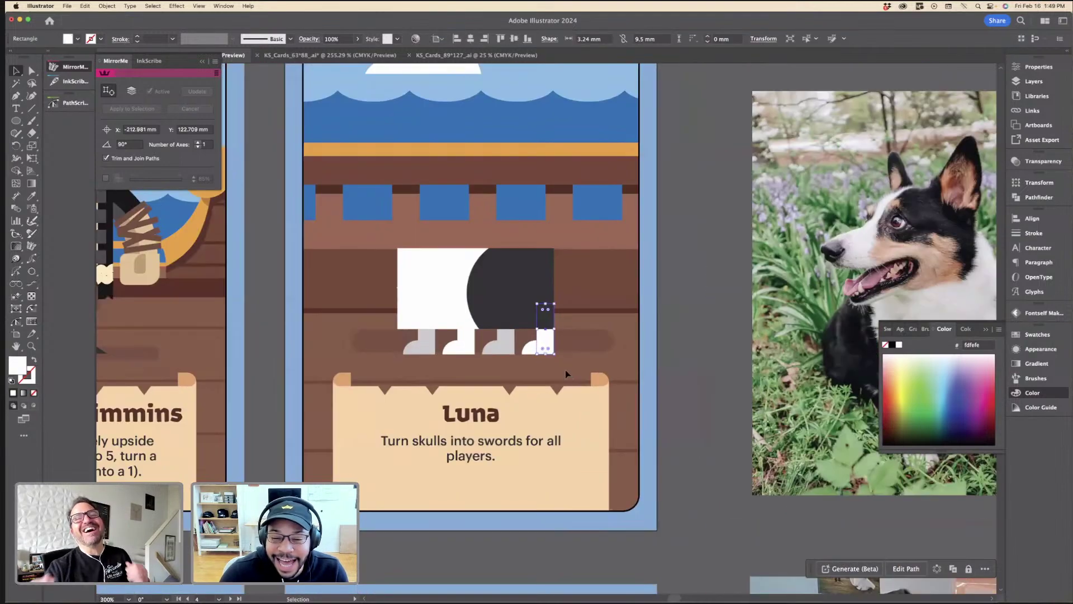
key("super+minus")
key("super+minus")
key("super+minus")
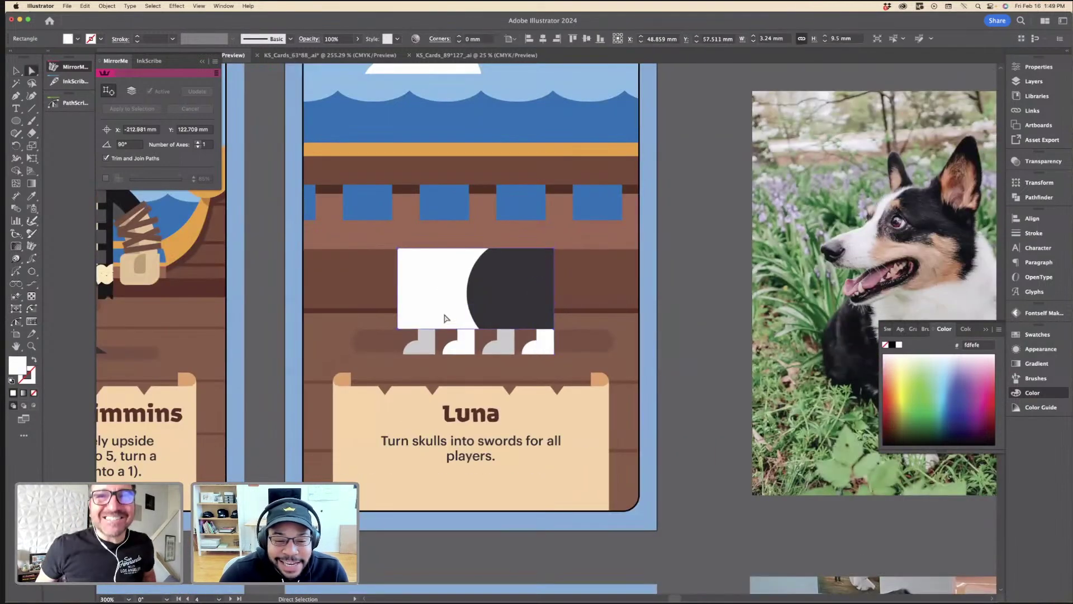
Step: Round the lower front corner of Luna's white body into a broad chest curve
left_click(404, 329)
left_click_drag(413, 322, 470, 304)
left_click(673, 264)
key("v")
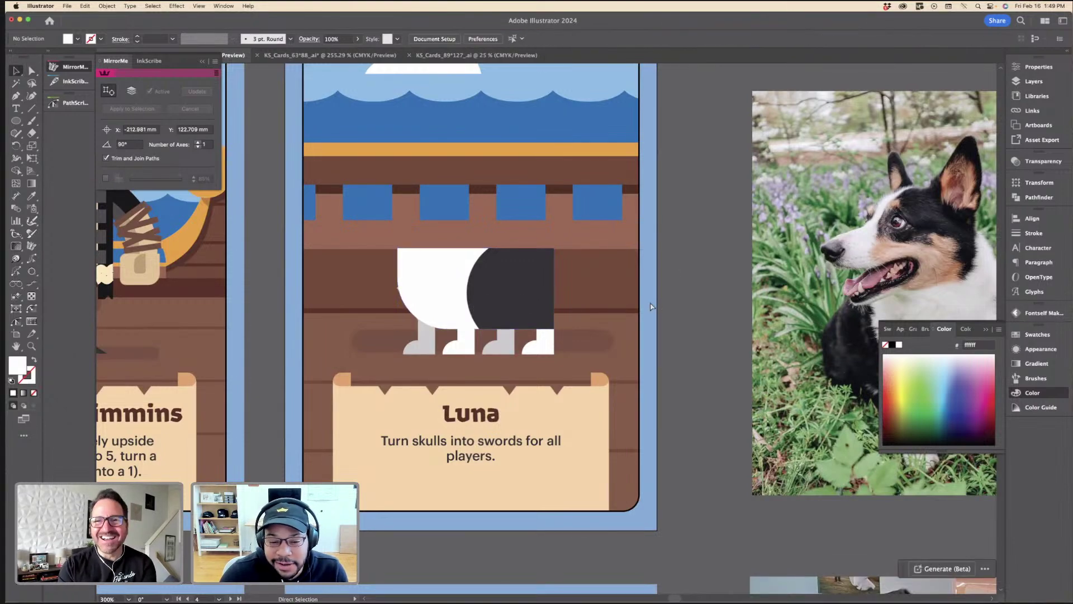
Step: Examine the rounded chest and the legs against the rest of Luna's card
key("super+minus")
key("super+minus")
key("super+equal")
key("super+equal")
key("super+equal")
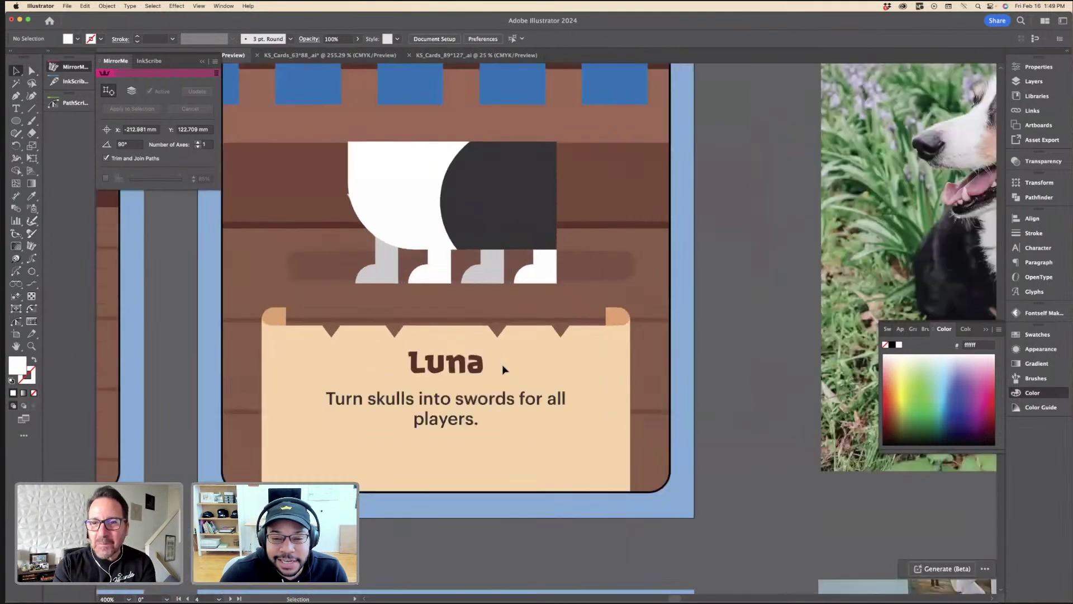
key("super+minus")
key("super+minus")
key("super+equal")
key("super+equal")
key("super+minus")
Step: Move Luna's body, dark patch and legs together about 2.6 mm up so the paws stand on the card's ground shadow
left_click(495, 286)
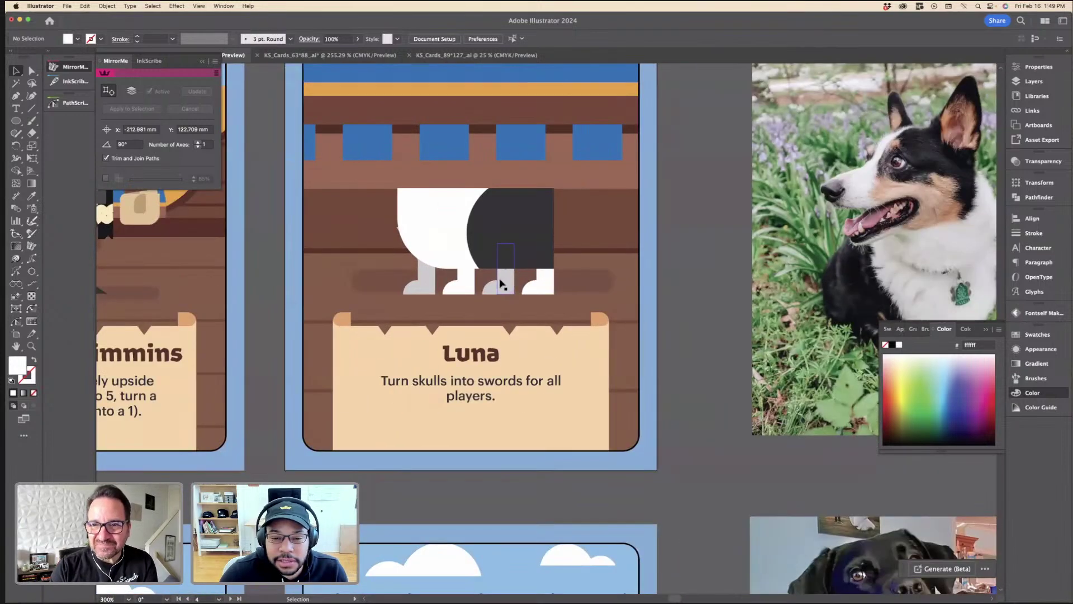
left_click(470, 289, "shift")
left_click(431, 290, "shift")
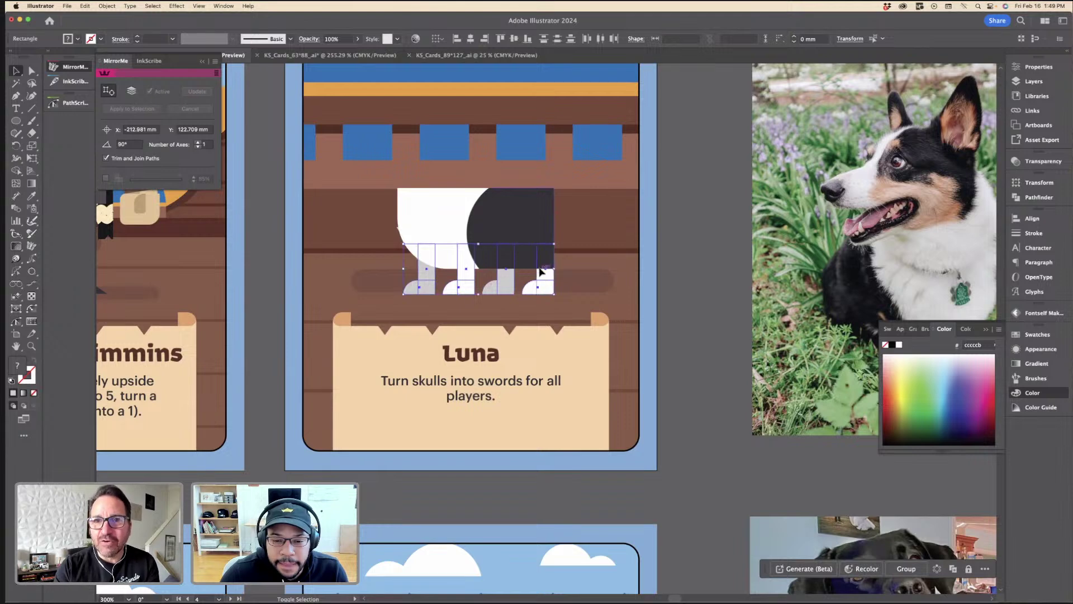
left_click(516, 235, "shift")
left_click_drag(459, 221, 458, 211)
key("super+z")
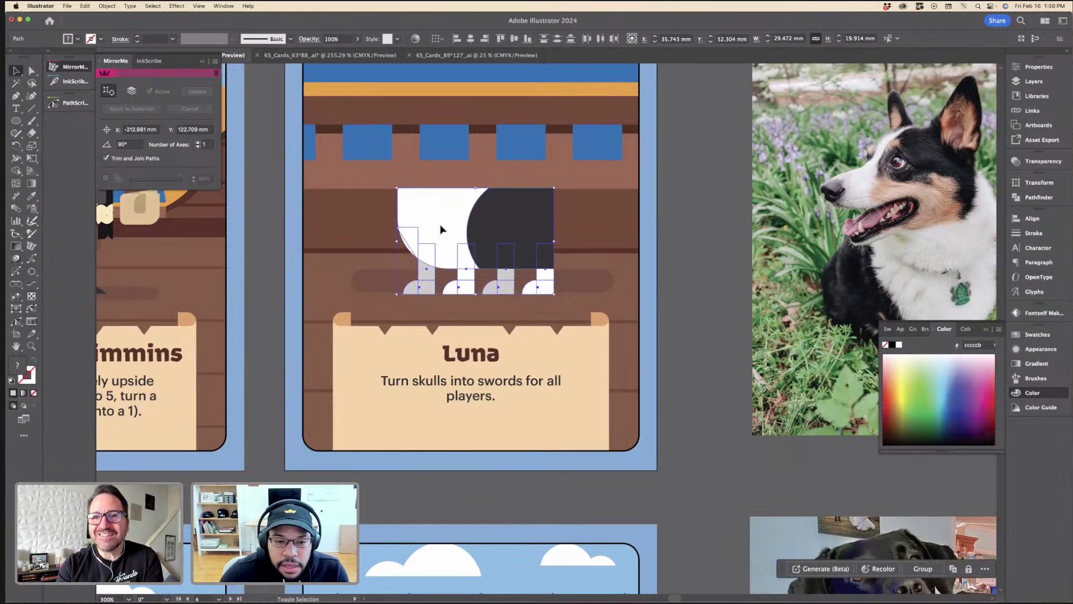
left_click_drag(442, 232, 453, 214)
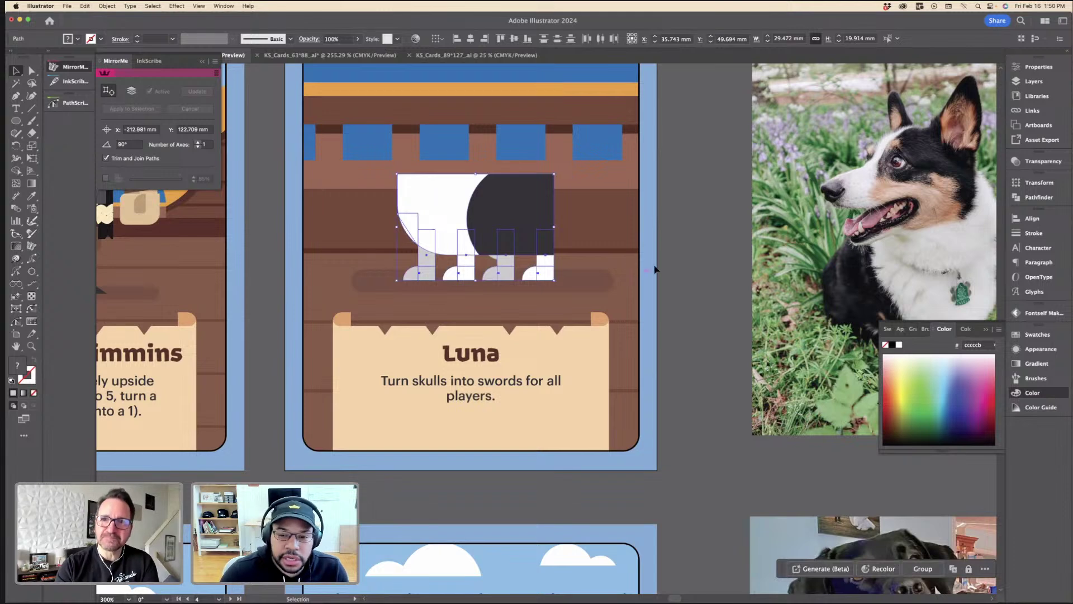
left_click(692, 240)
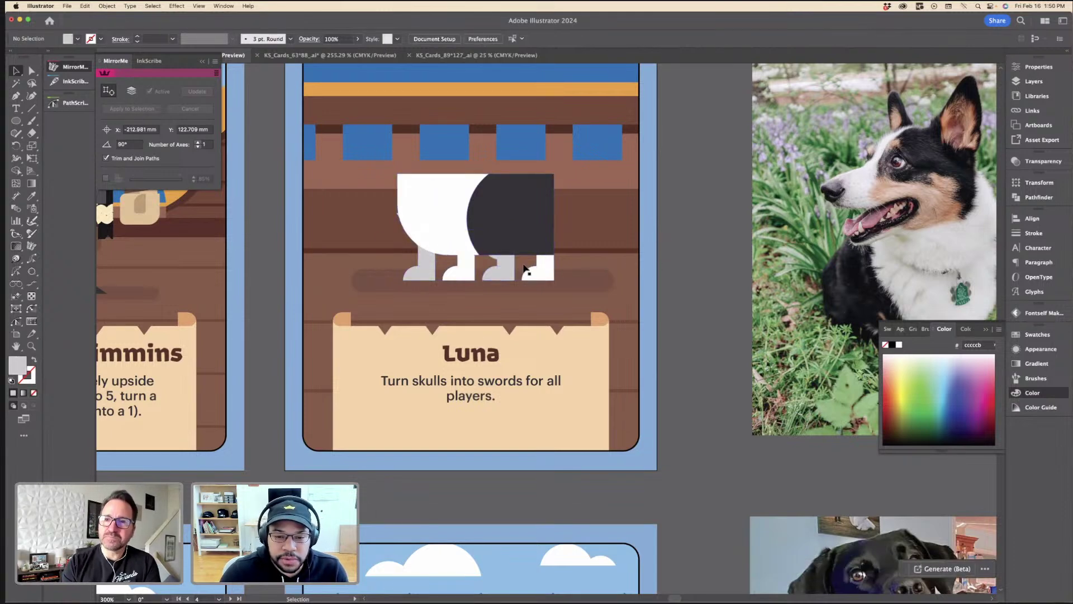
Step: Compare Luna's body and legs with the neighbouring pirate card, the spotted dog's card and the corgi reference photos
left_click(494, 232)
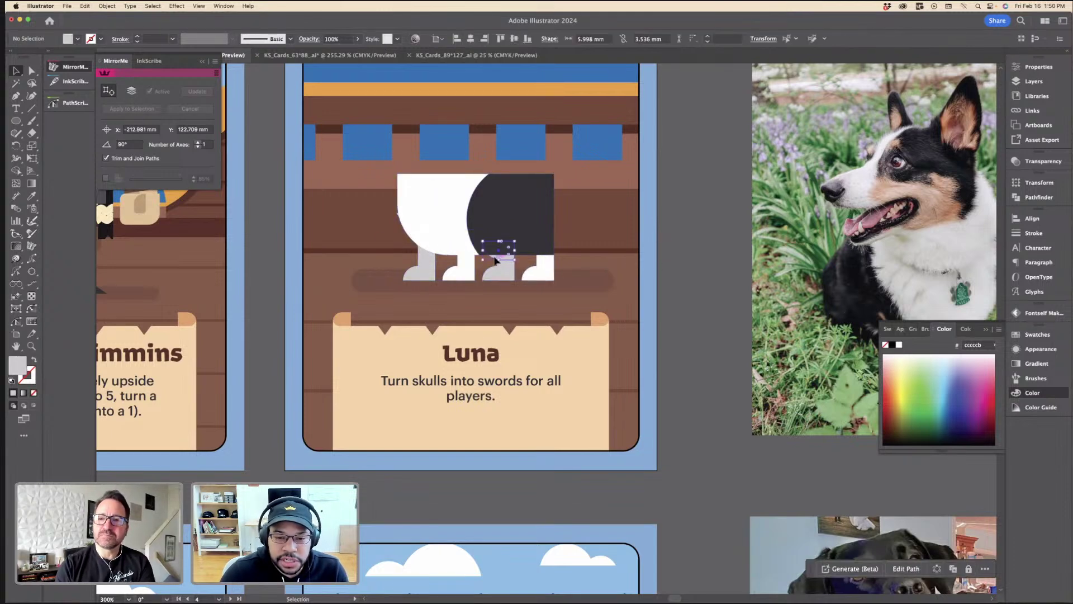
left_click(705, 225)
key("super+minus")
key("super+minus")
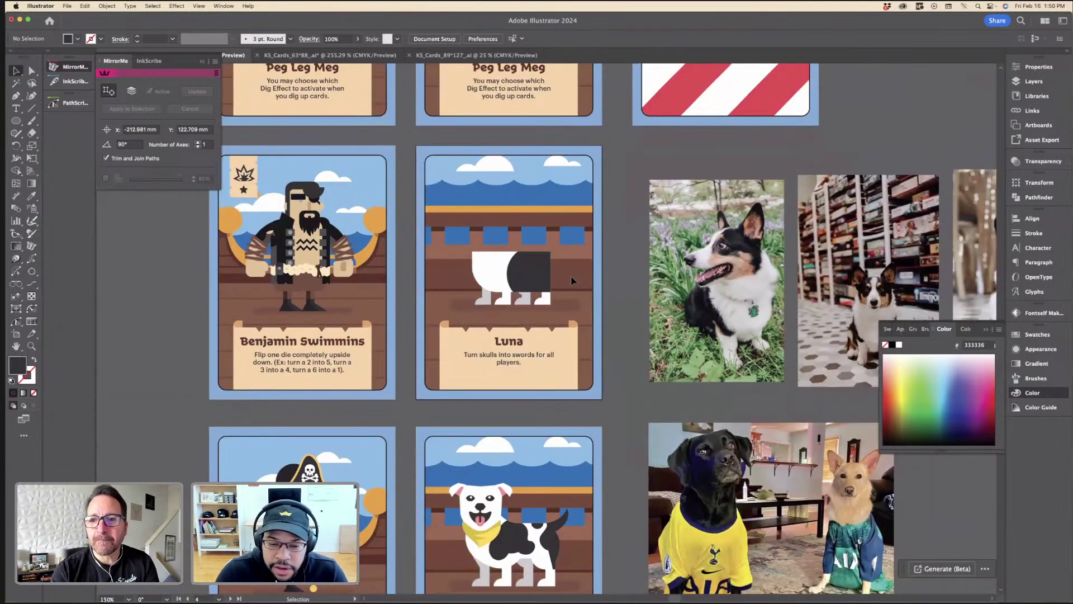
scroll(571, 280, "right", 3)
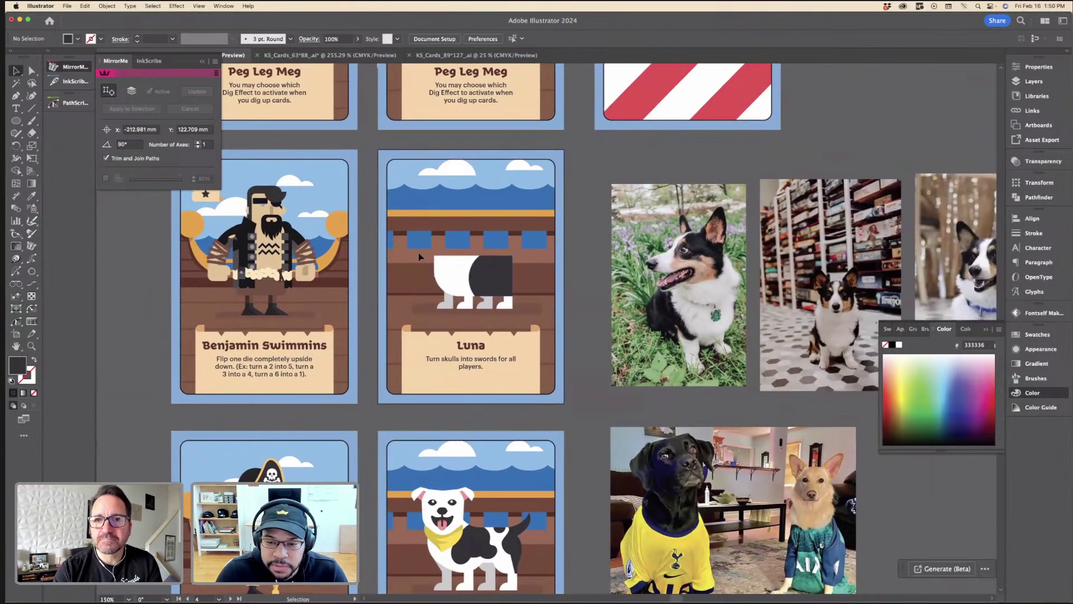
scroll(419, 257, "up", 5)
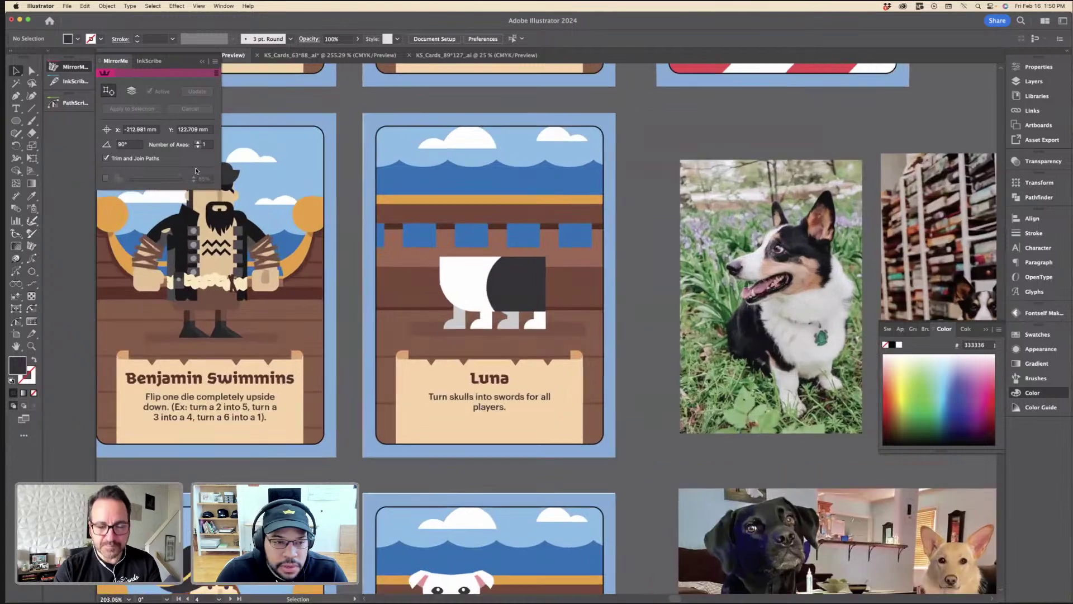
scroll(439, 386, "down", 3)
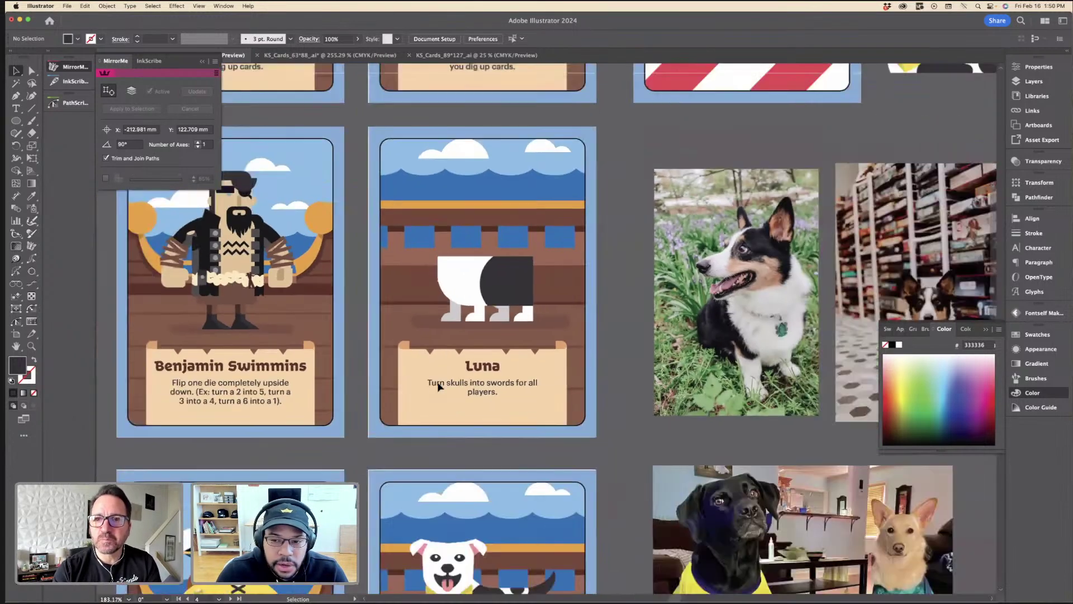
scroll(438, 387, "down", 3)
scroll(438, 386, "up", 3)
scroll(437, 384, "up", 3)
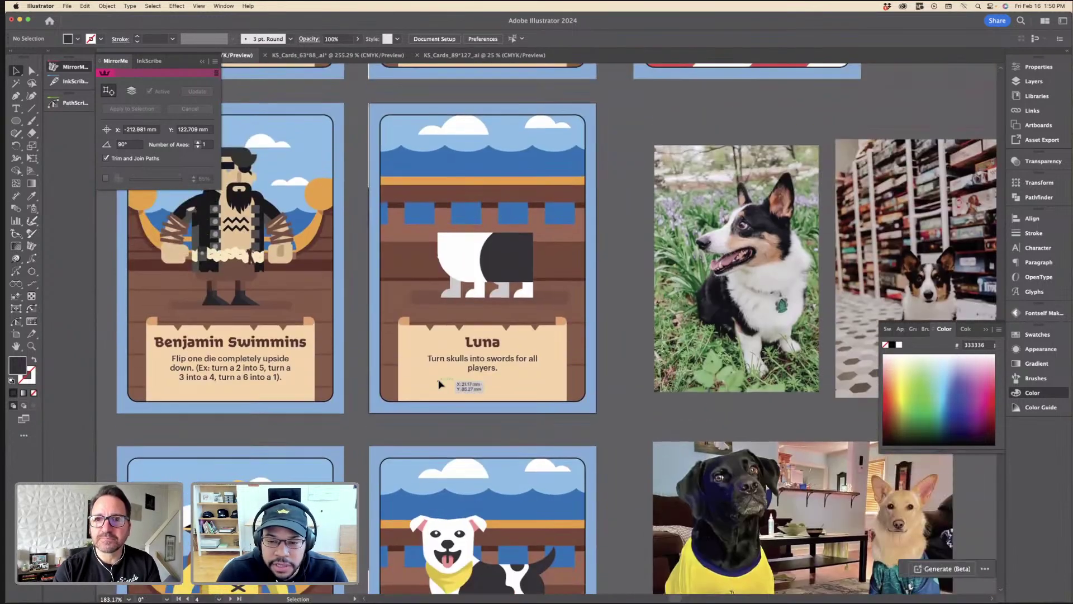
scroll(425, 368, "right", 8)
scroll(350, 313, "up", 4)
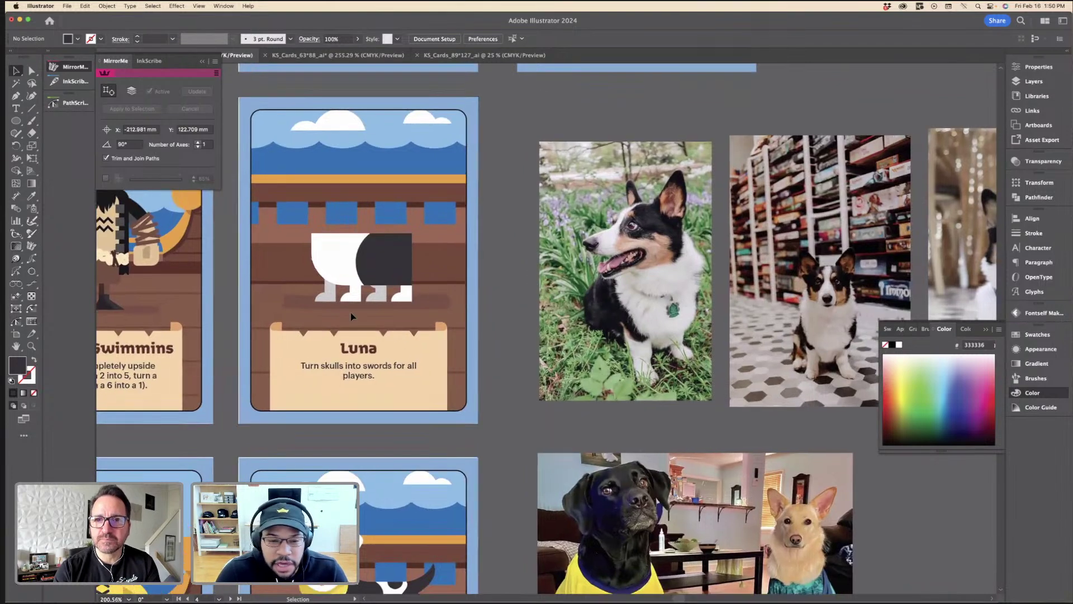
scroll(351, 313, "up", 3)
scroll(351, 313, "left", 4)
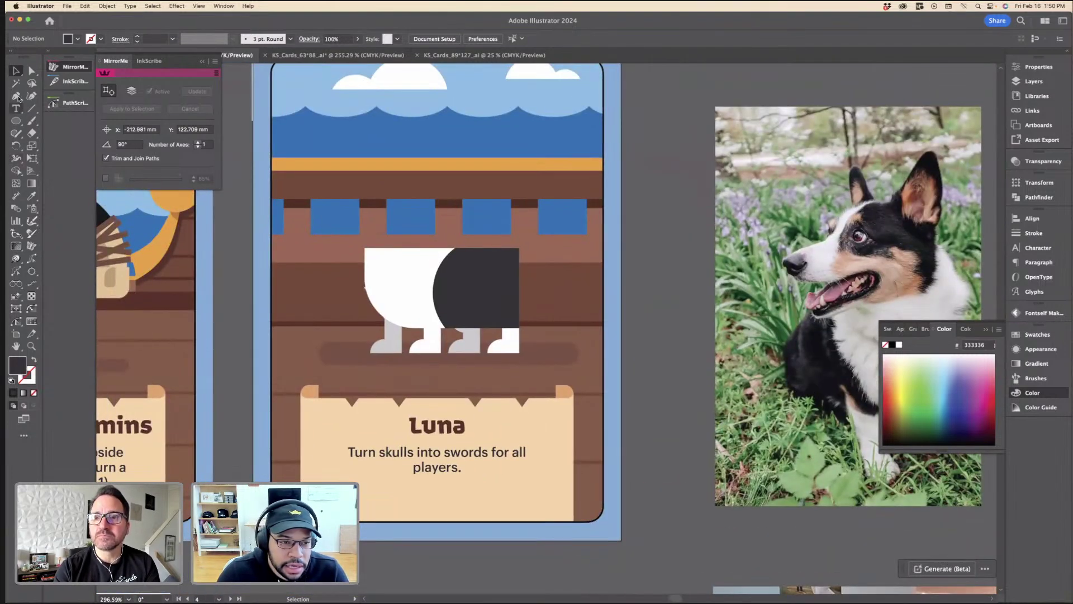
Step: Trace the corgi's near ear in the garden photo as a dark filled shape with the InkScribe tool and adjust its curve
left_click(85, 81)
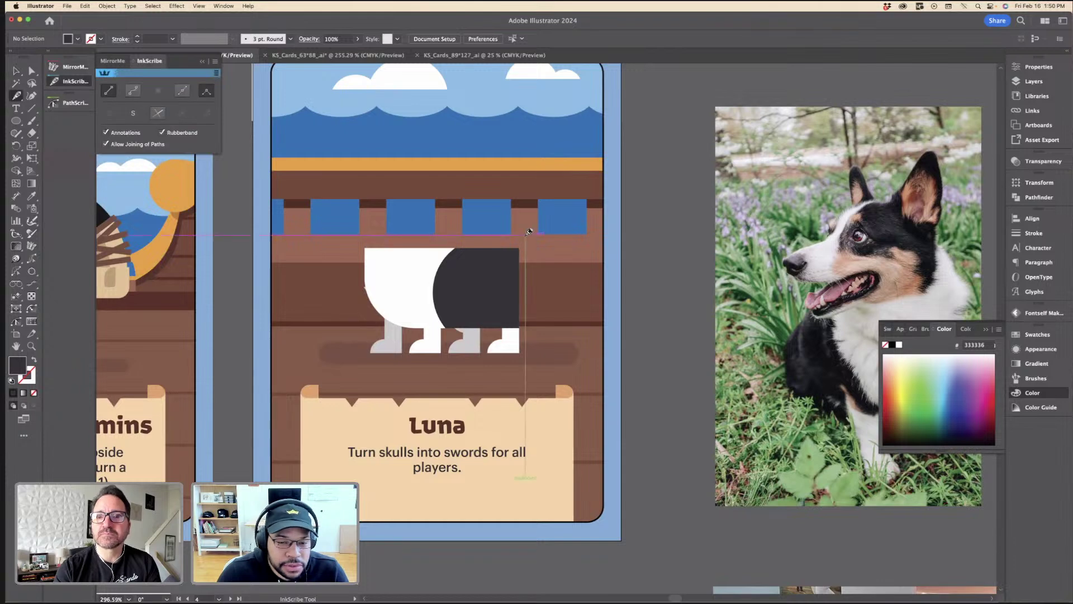
scroll(761, 224, "right", 10)
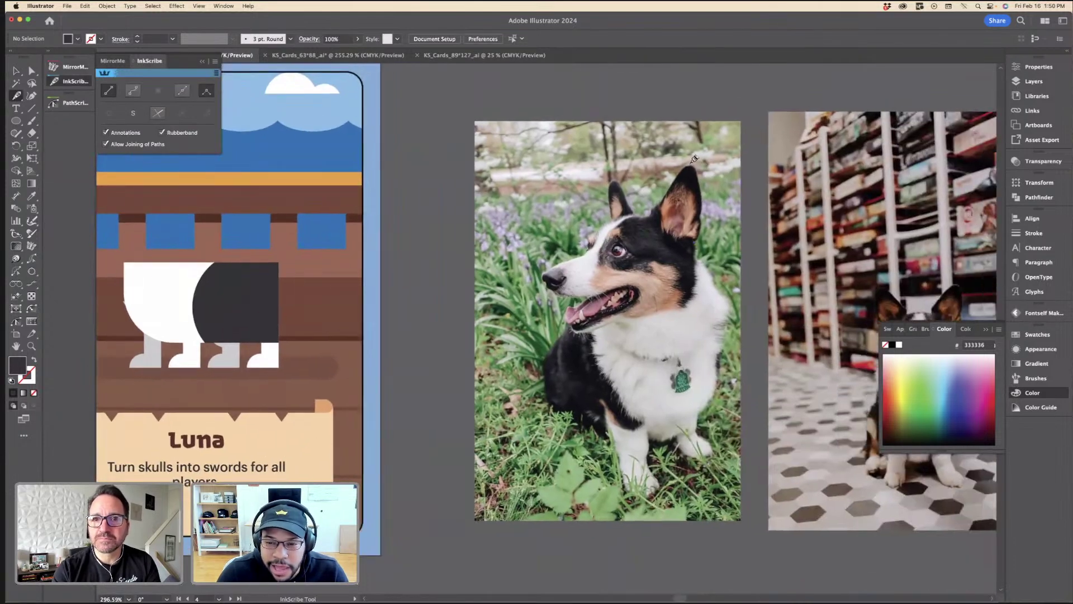
left_click(695, 162)
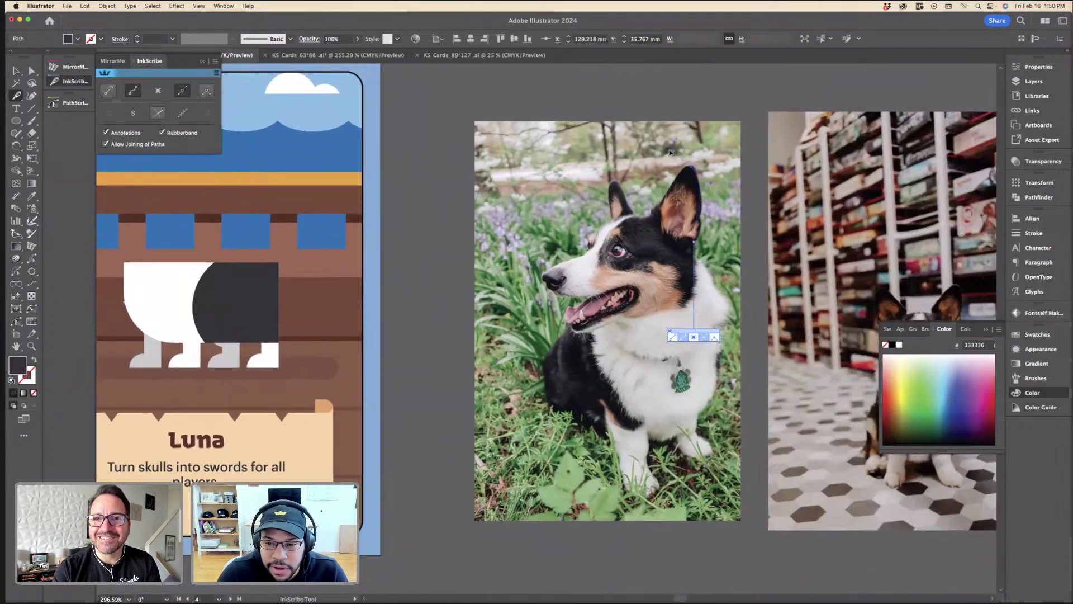
left_click_drag(670, 152, 669, 149)
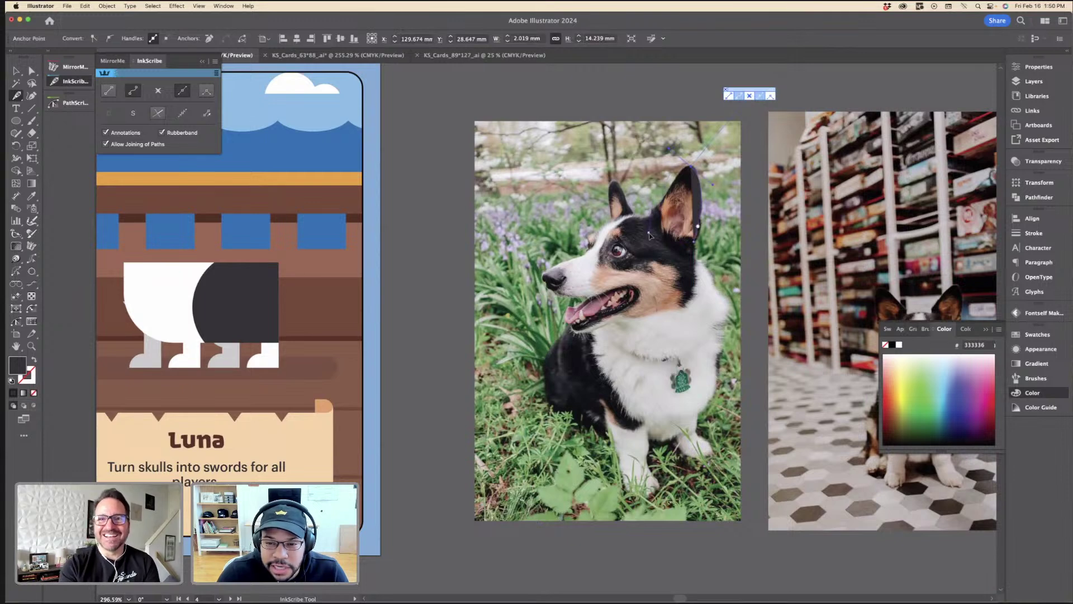
left_click(649, 234)
key("a")
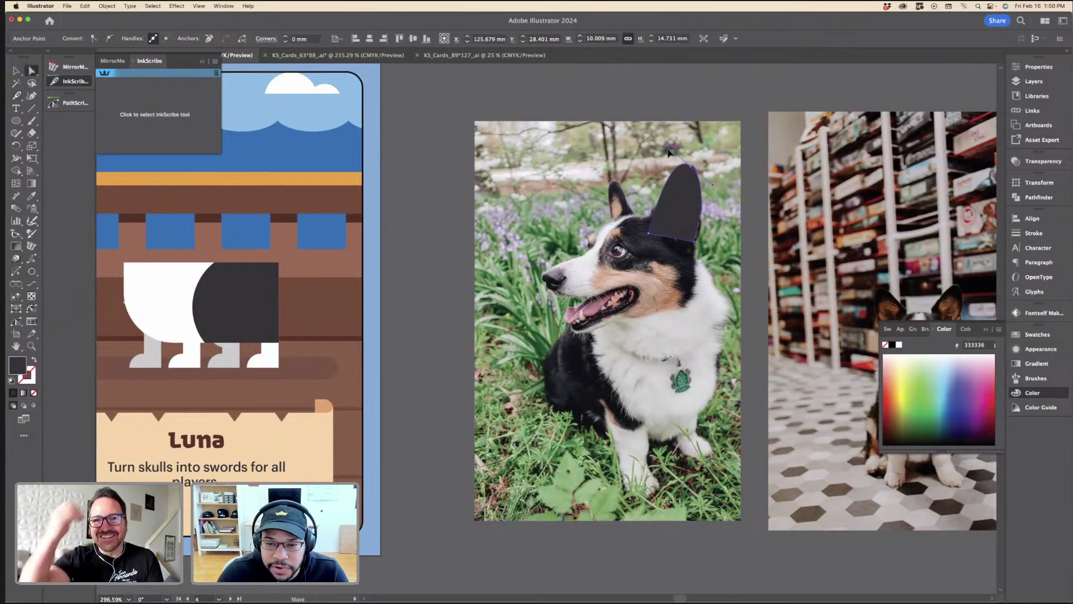
left_click_drag(669, 149, 669, 159)
key("v")
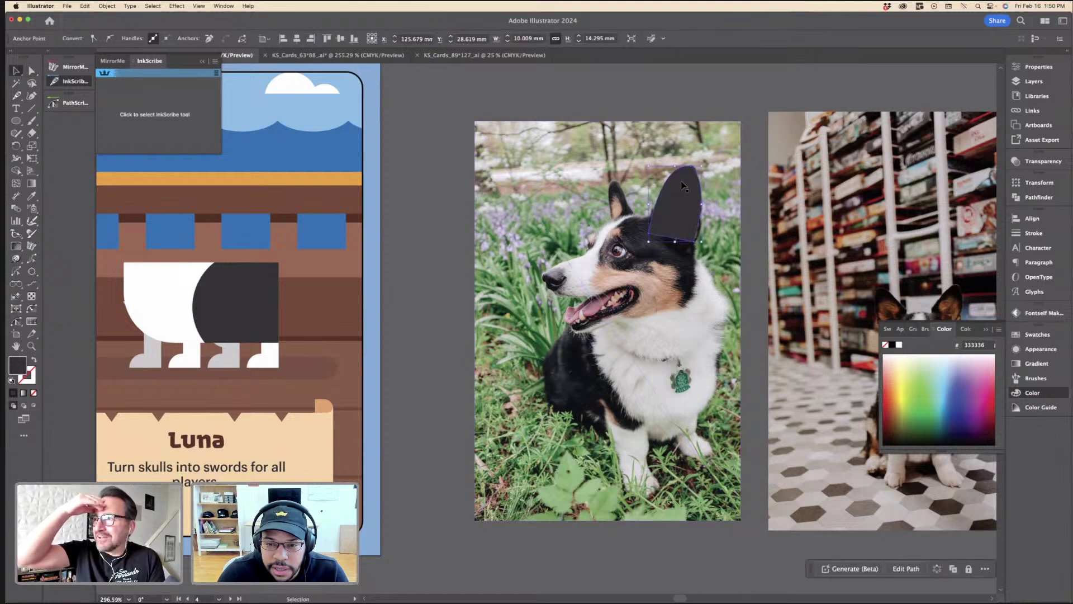
left_click(455, 205)
Step: Delete the dark ear shape traced over the garden photo
left_click(17, 97)
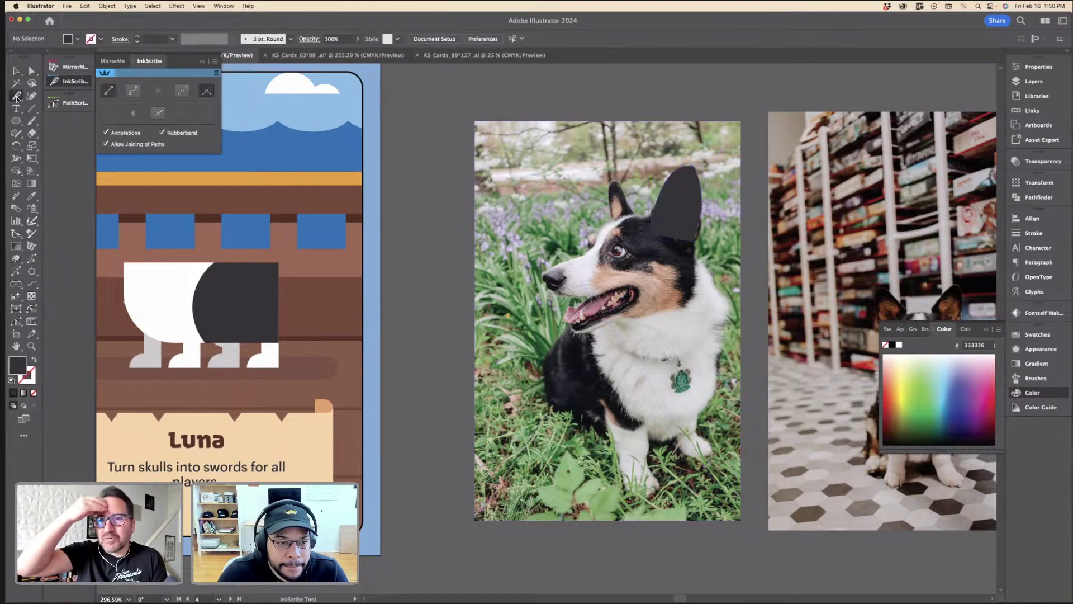
scroll(650, 223, "right", 8)
key("v")
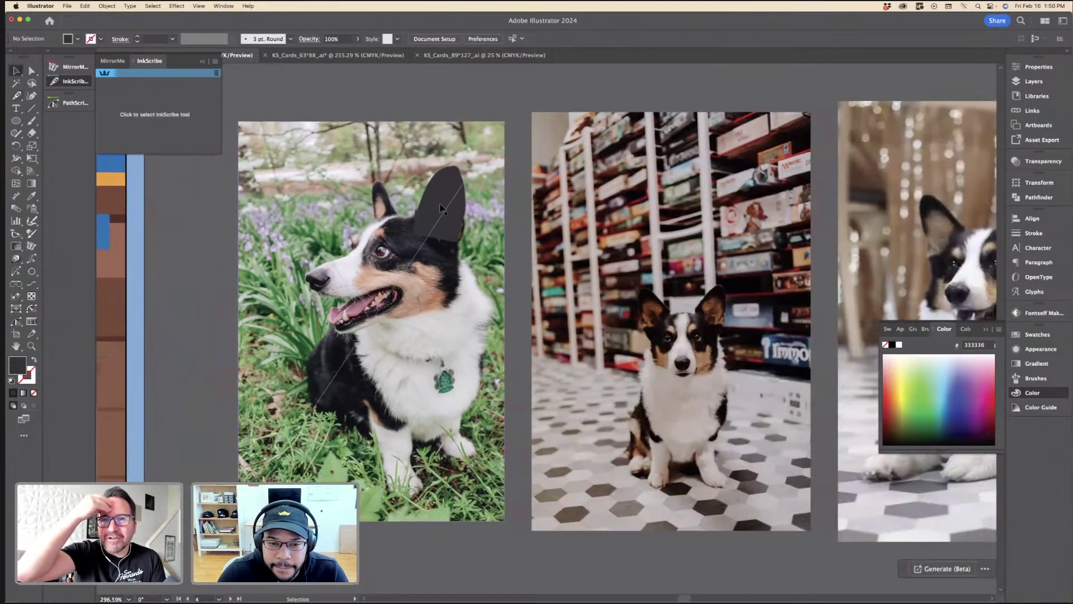
left_click(466, 221)
key("Delete")
Step: Draw an unfilled circle with a dark outline and fit it around the corgi's head in the shaded pavement photo
scroll(481, 222, "right", 10)
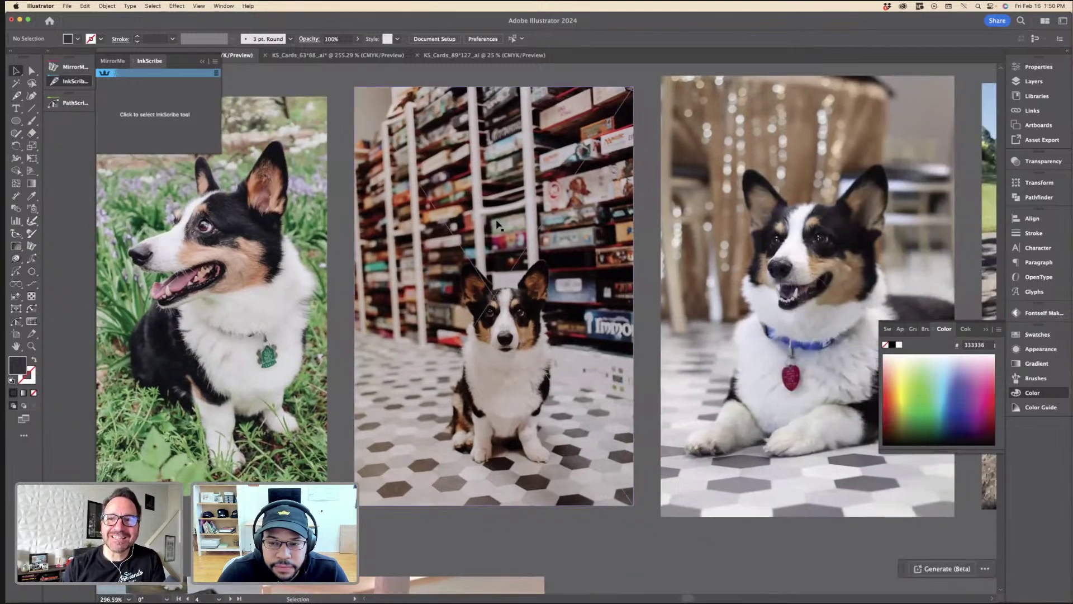
scroll(497, 224, "right", 14)
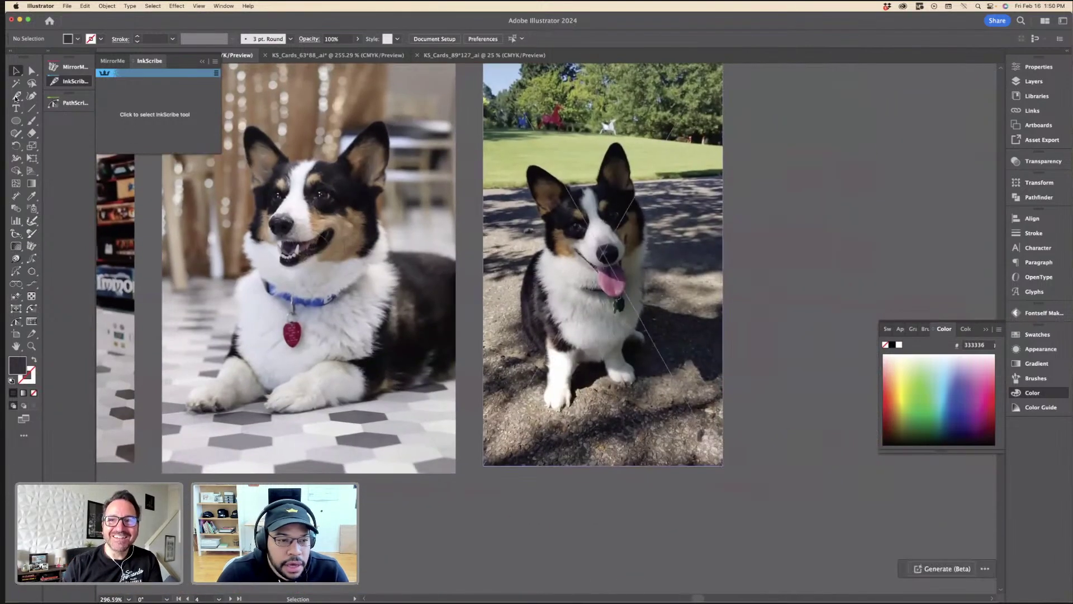
scroll(516, 113, "up", 3)
key("p")
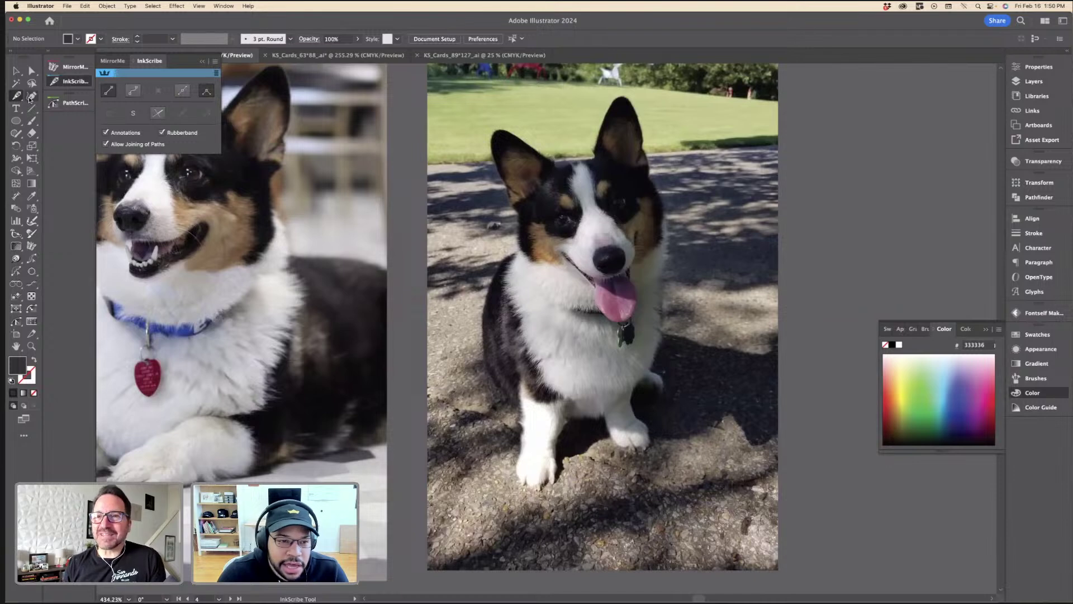
left_click(15, 123)
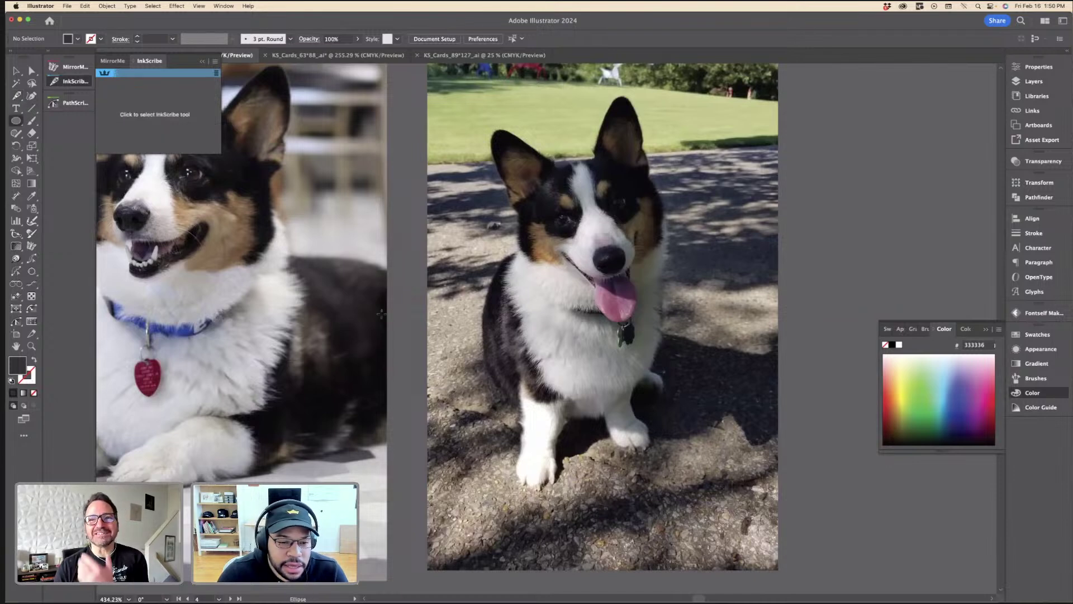
key("shift+x")
left_click_drag(574, 243, 687, 130)
key("v")
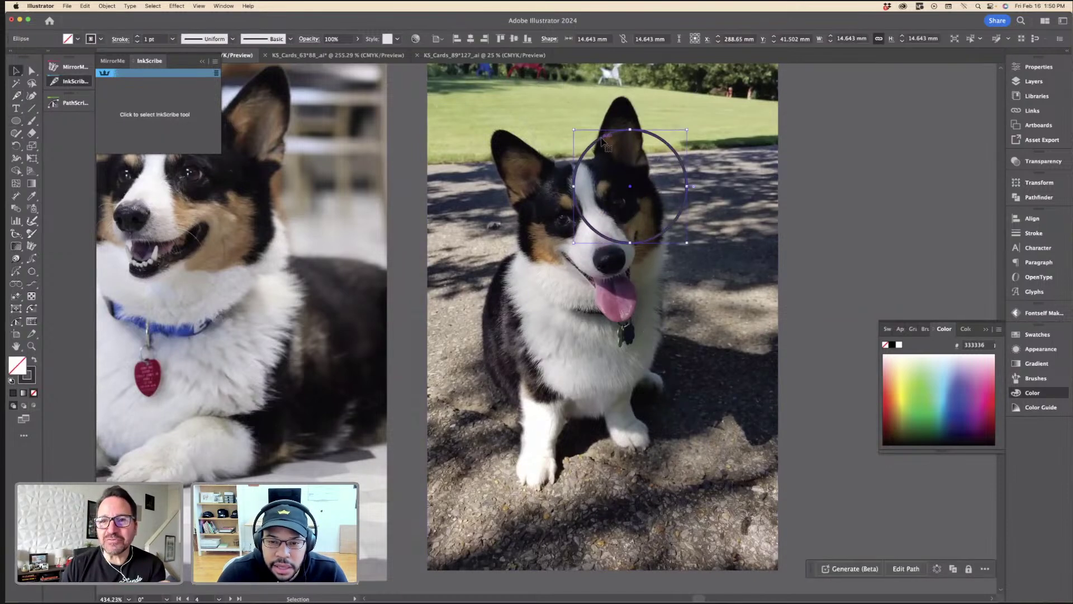
left_click_drag(602, 138, 562, 170)
left_click_drag(590, 274, 633, 290)
left_click(674, 318)
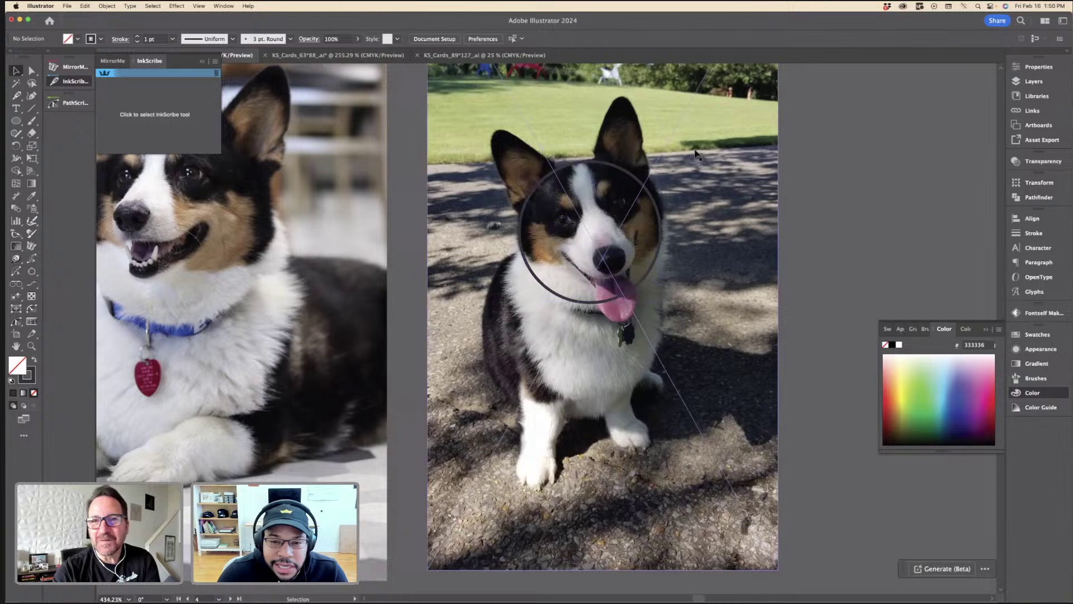
Step: Trace the tilted outer ear beside the head circle as a closed outline with a rounded tip using InkScribe
left_click(24, 96)
left_click(555, 167)
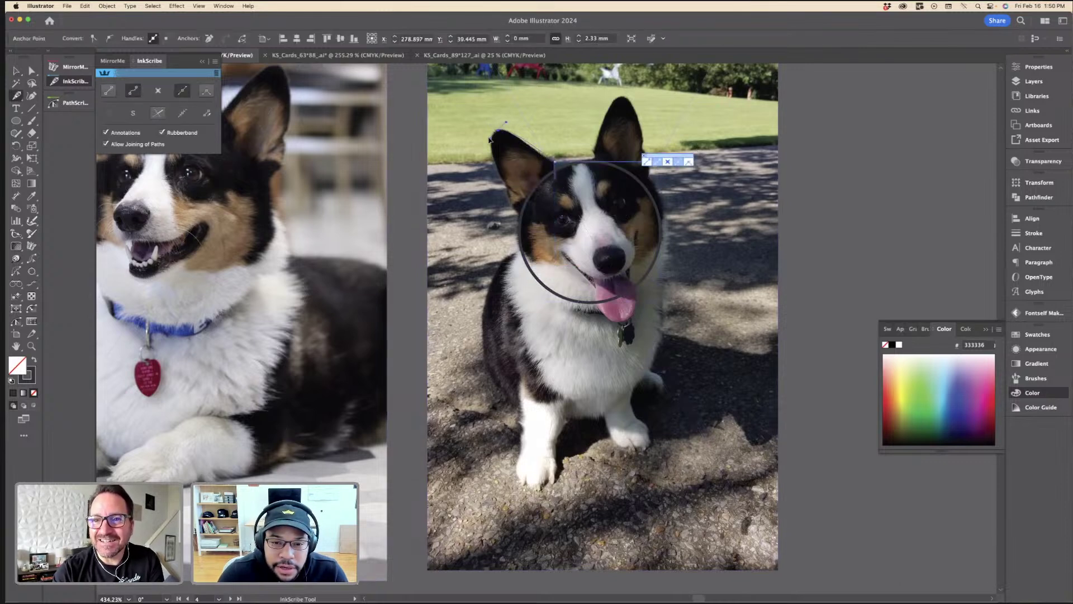
left_click(490, 137)
left_click(527, 217)
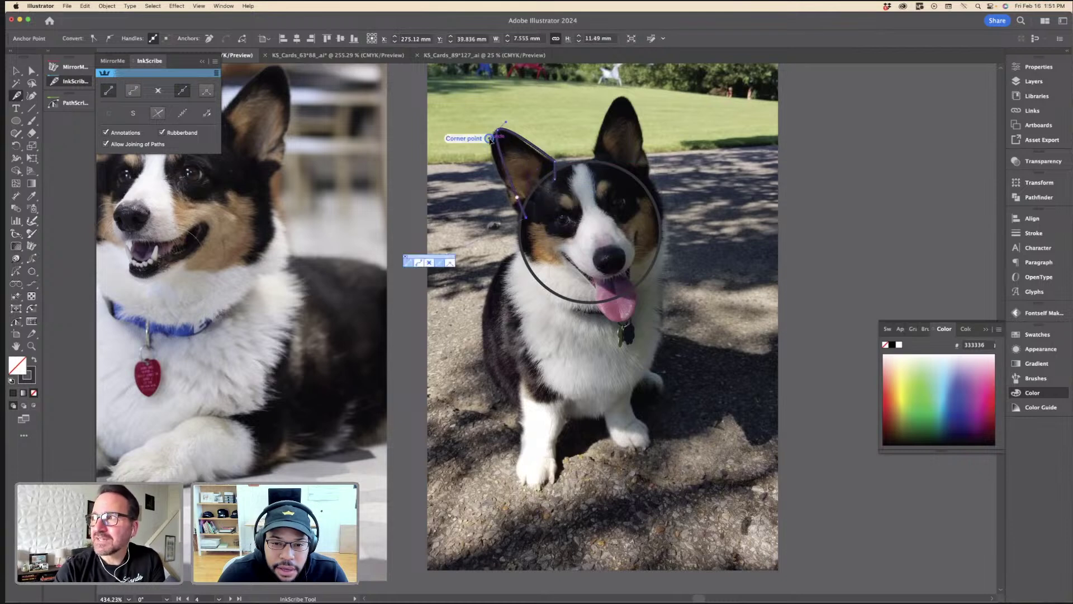
left_click_drag(475, 153, 475, 154)
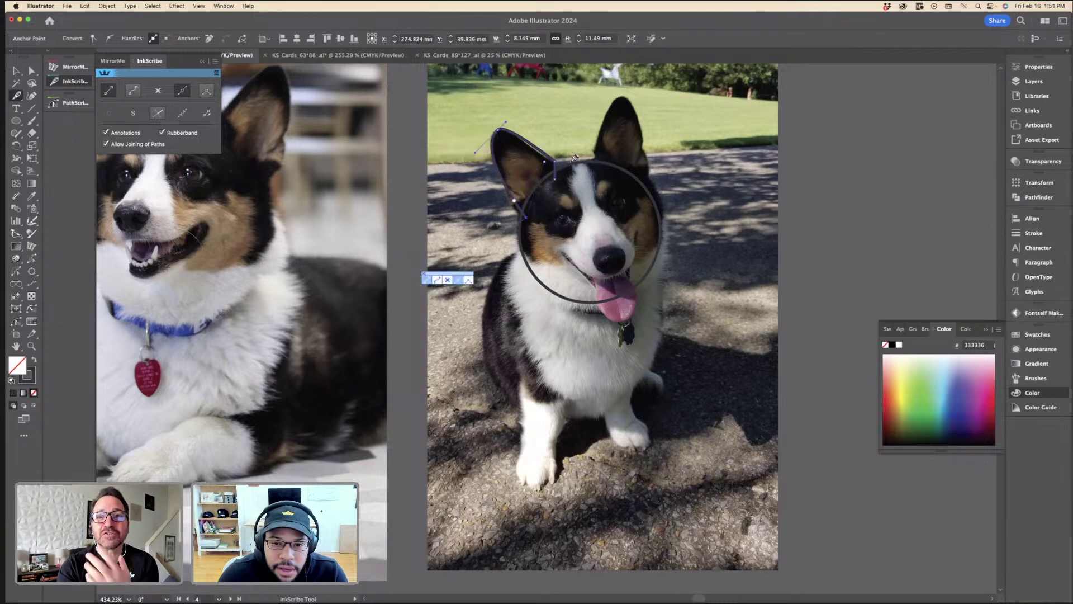
left_click(555, 177)
key("v")
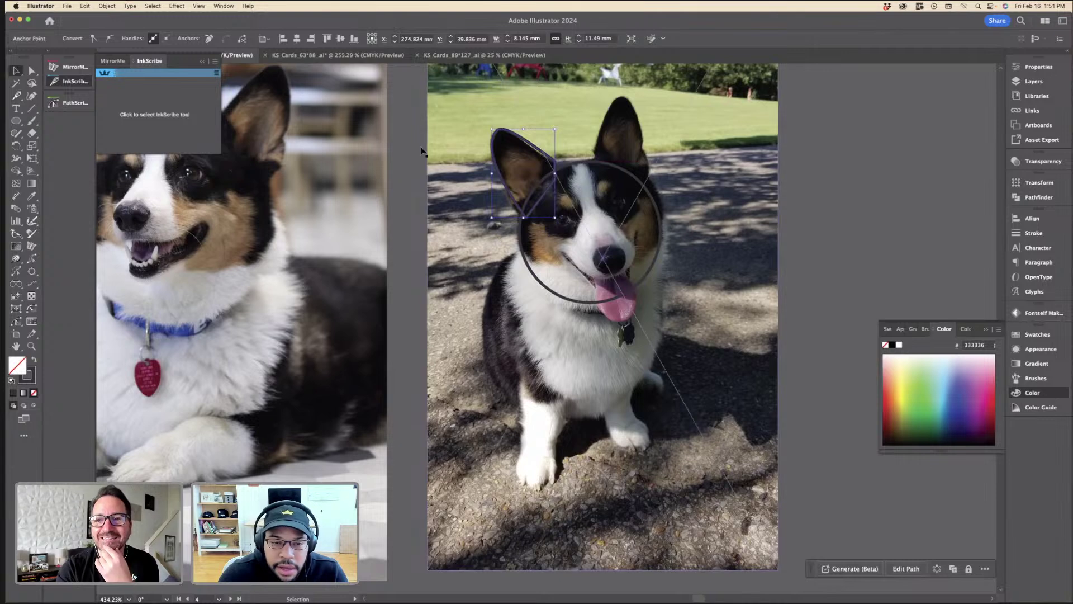
Step: Mirror the ear outline across a single 90° axis over the head, and move and rotate the copy onto the upright ear
left_click(73, 66)
left_click(109, 91)
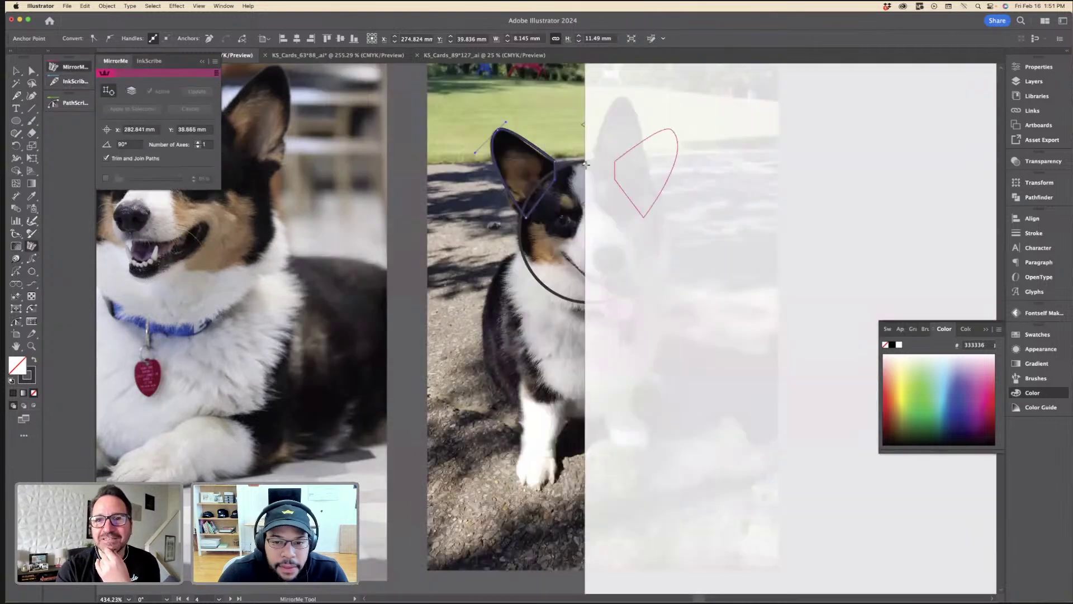
left_click(571, 151)
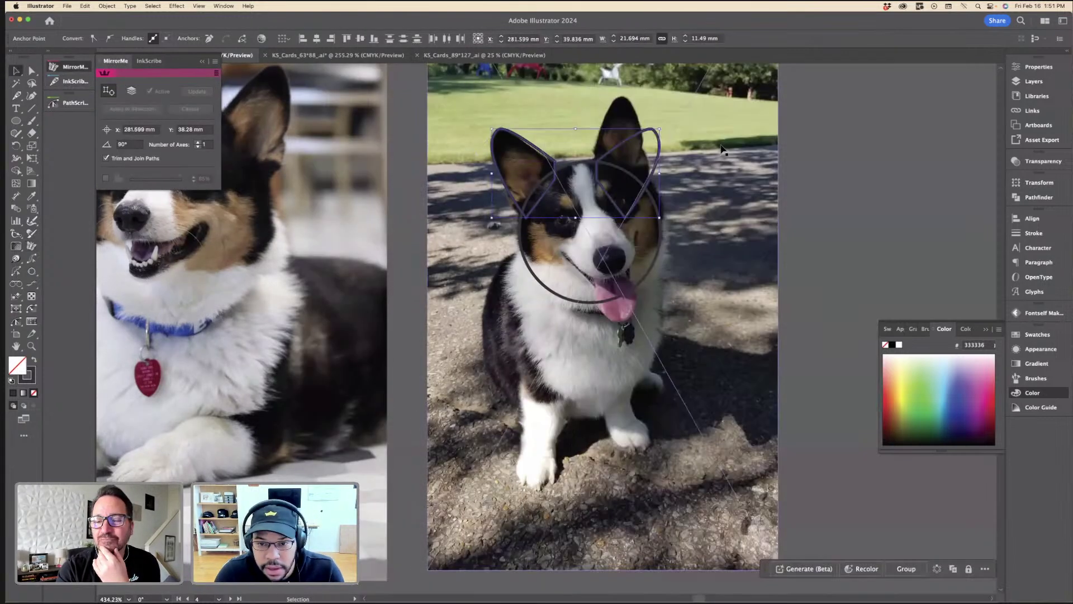
left_click(651, 152)
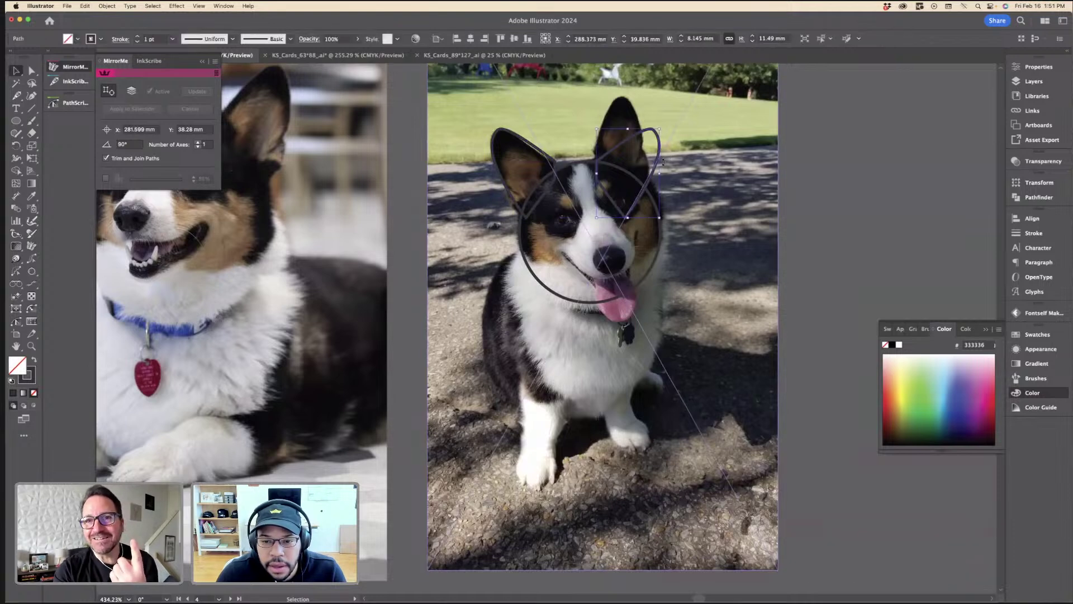
left_click_drag(652, 152, 626, 96)
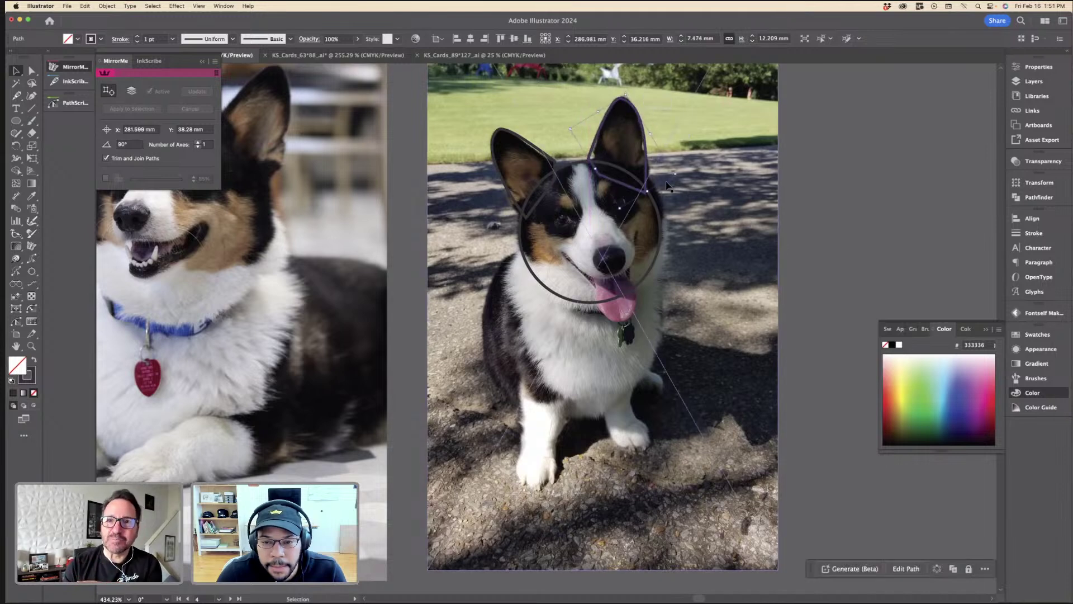
left_click(787, 169)
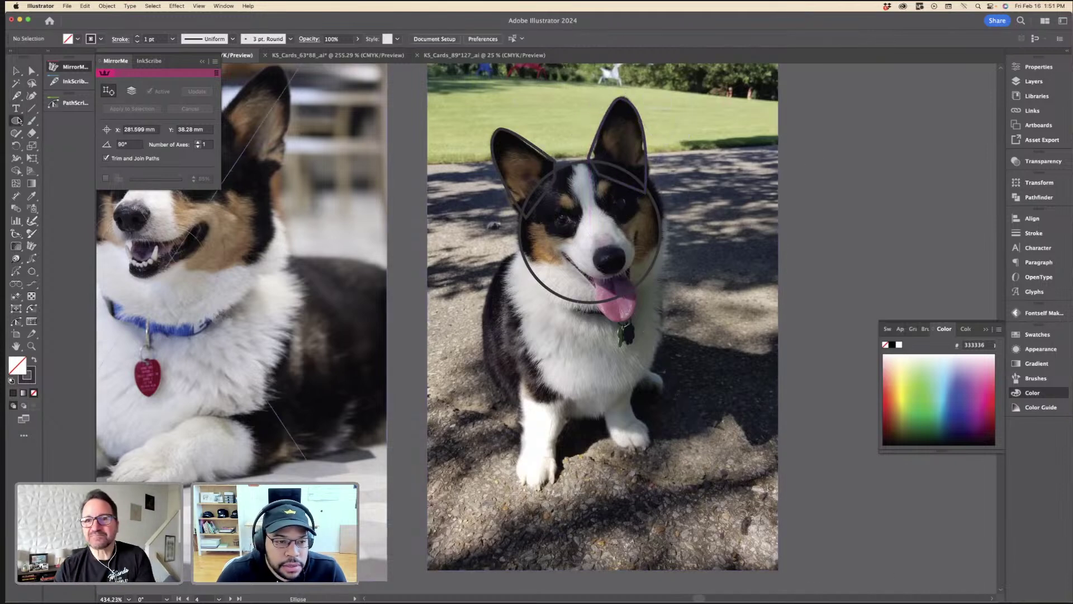
Step: Draw an unfilled rectangle about 2.6 by 7.6 mm and tilt it along the white blaze on the corgi's forehead
left_click_drag(16, 121, 56, 120)
mouse_move(570, 162)
left_mouse_down()
mouse_move(600, 208)
mouse_move(590, 220)
mouse_move(601, 216)
left_mouse_up()
key("v")
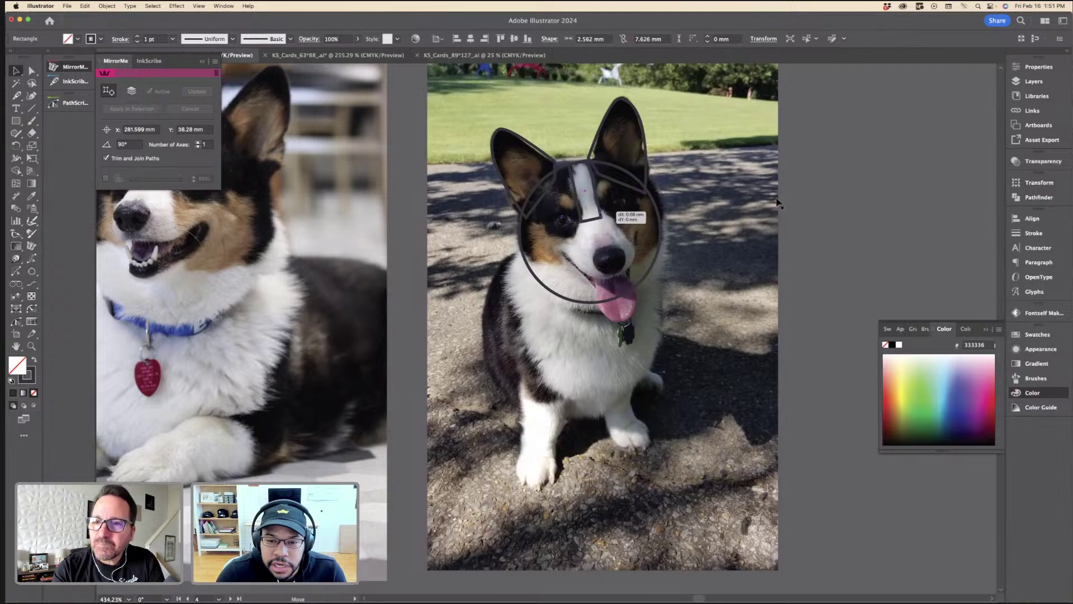
left_click(779, 203)
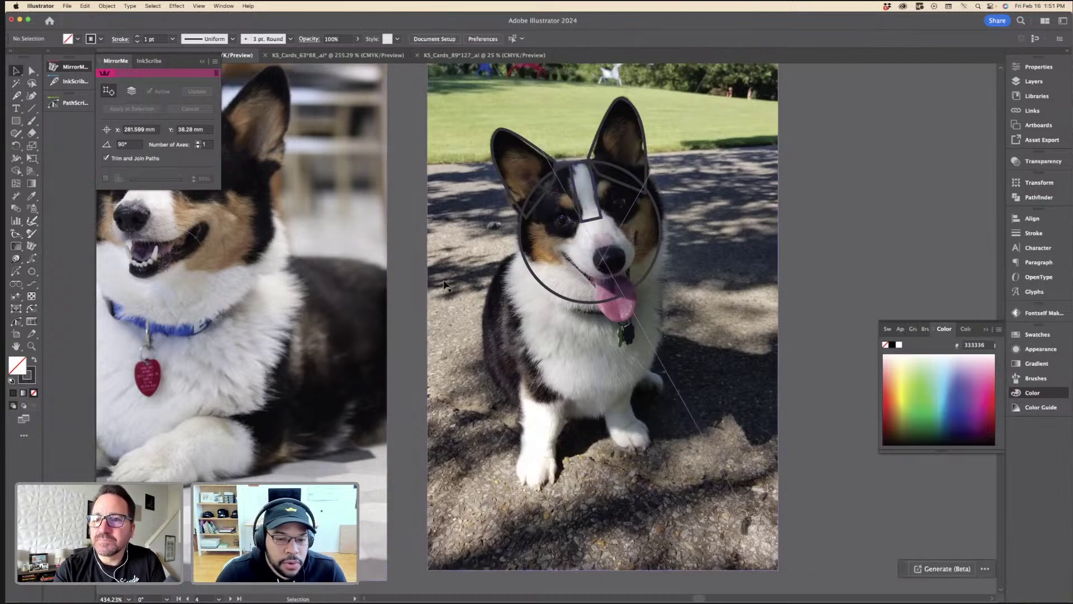
Step: Compare Luna's card with the neighbouring custom cards, and look over the card fronts in the KS_Cards_63*88 document
scroll(446, 286, "down", 5)
scroll(446, 286, "left", 15)
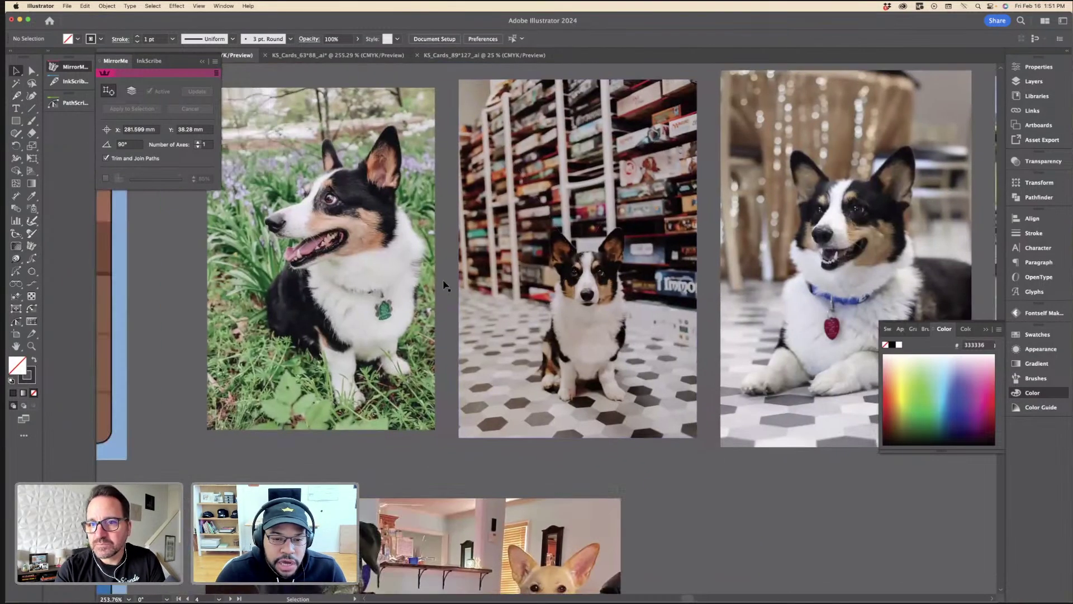
scroll(485, 402, "down", 3)
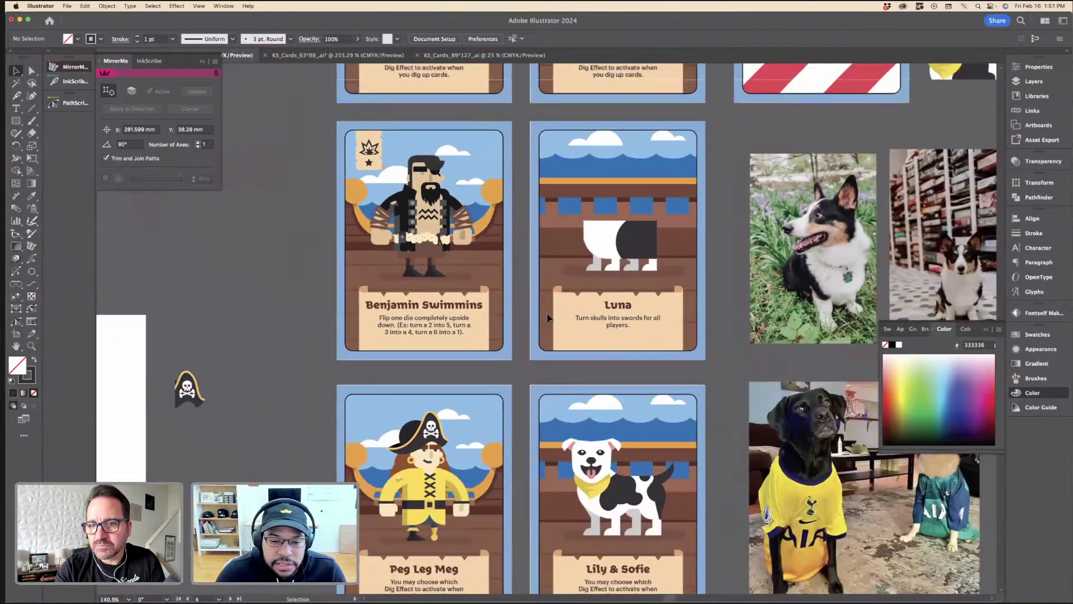
scroll(186, 384, "right", 4)
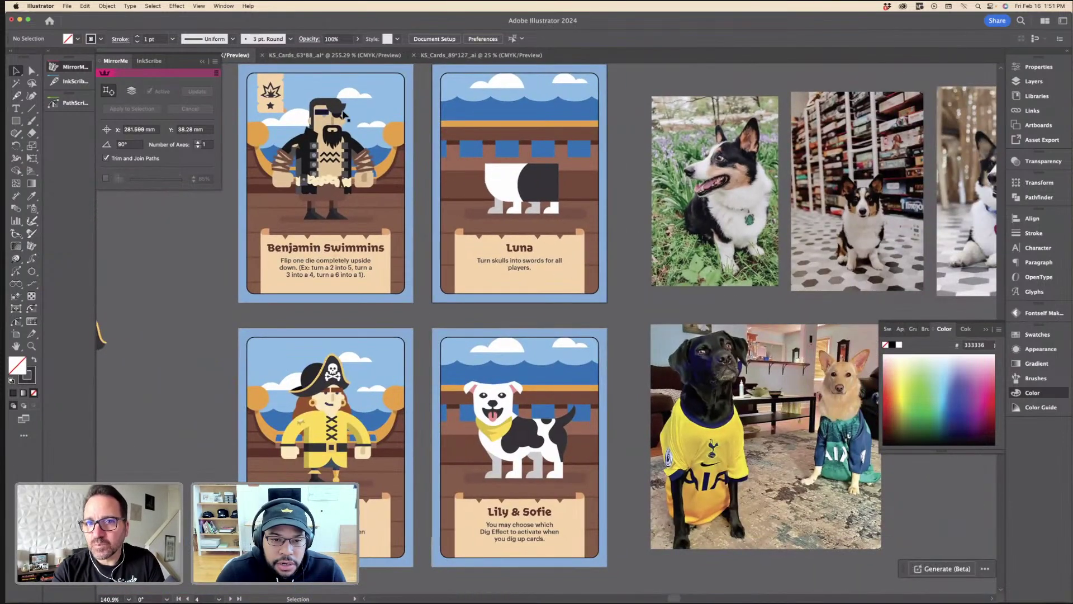
scroll(632, 153, "right", 10)
scroll(632, 153, "up", 3)
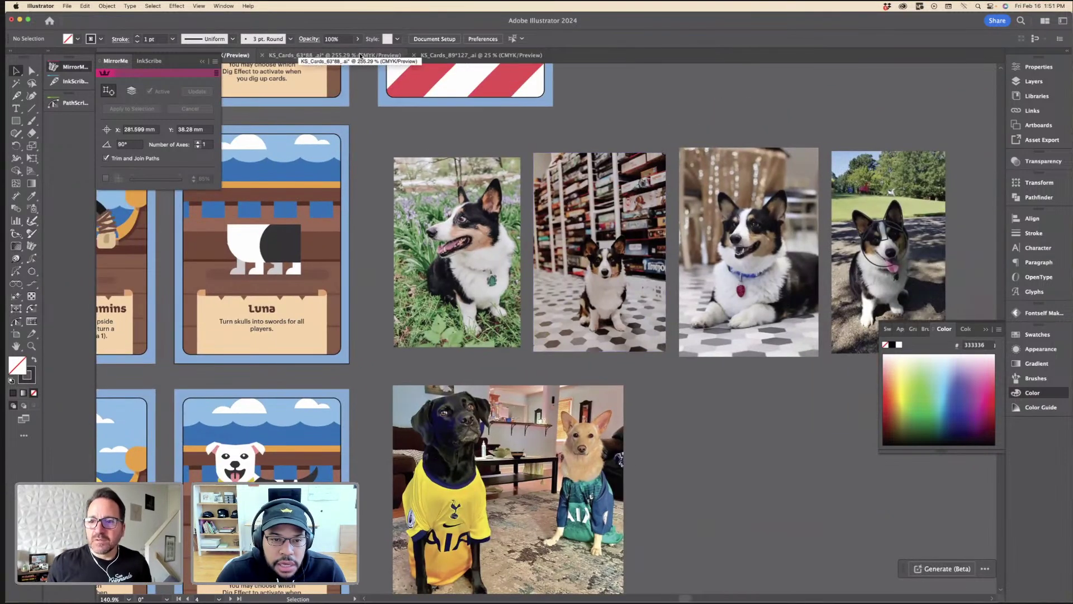
left_click(360, 56)
scroll(468, 231, "down", 6)
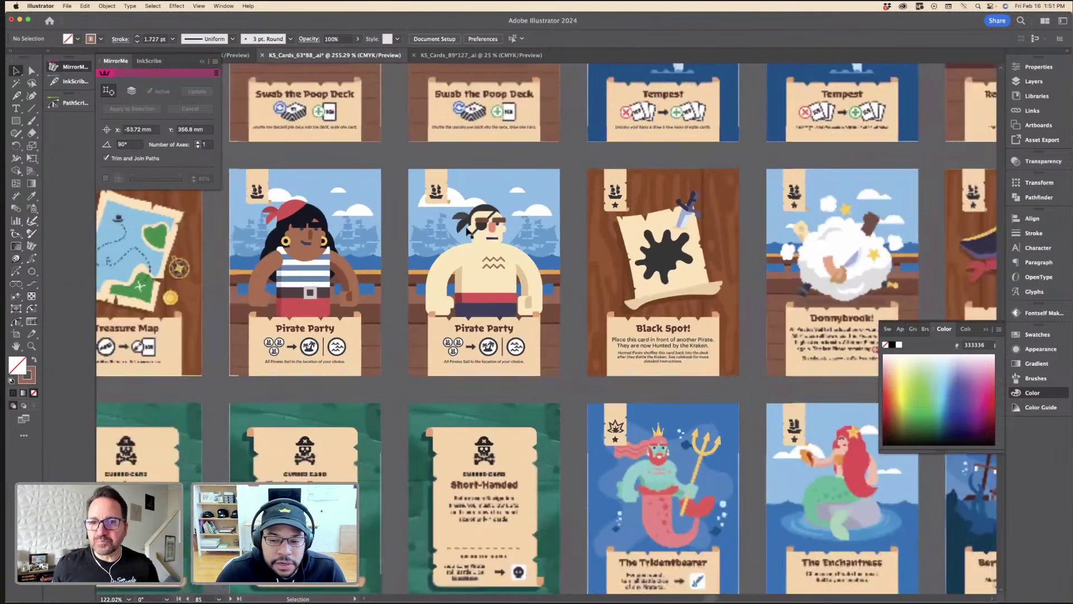
scroll(467, 231, "down", 6)
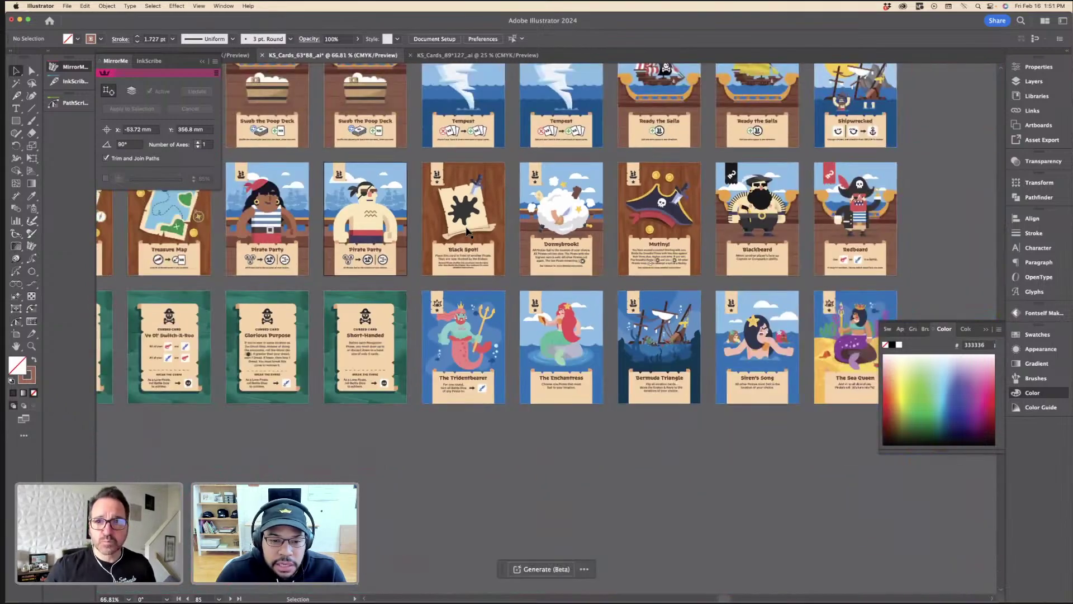
scroll(468, 231, "right", 10)
scroll(467, 231, "up", 3)
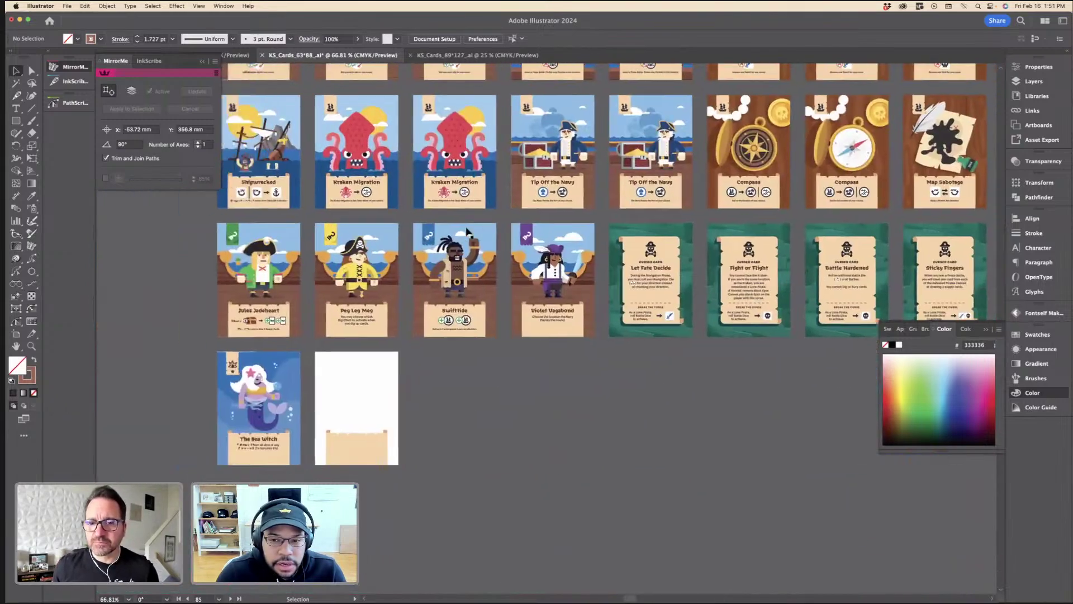
scroll(849, 140, "up", 2)
scroll(849, 140, "down", 3)
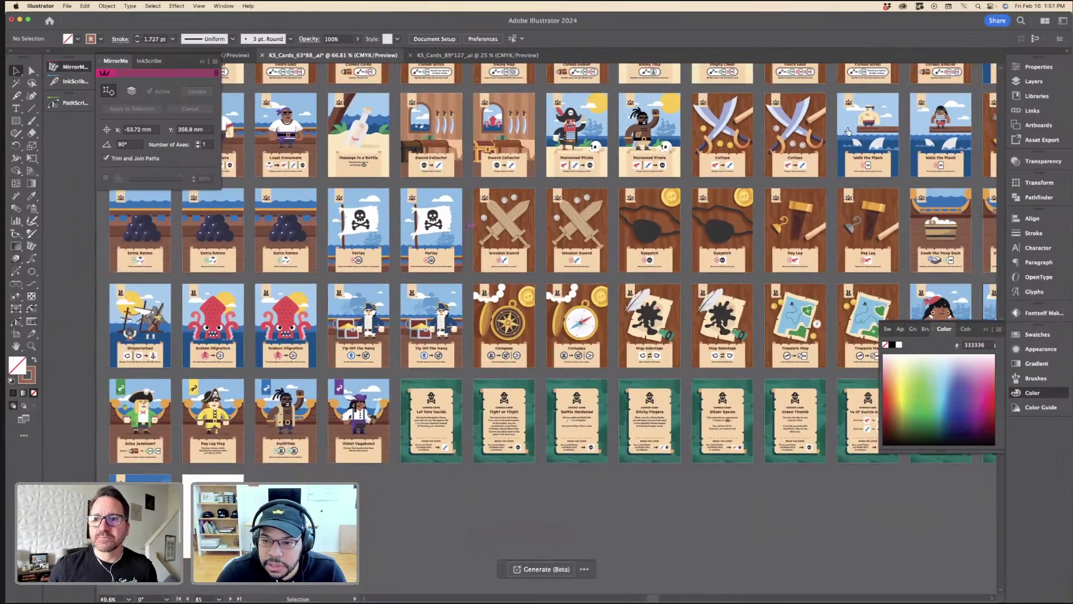
Step: Hide the FRONT layer and show the BACK layer to examine the illustrated animal cards, such as the dog, pelican, walrus, raven and monkey
left_click(1034, 81)
left_click(847, 138)
left_click(847, 128)
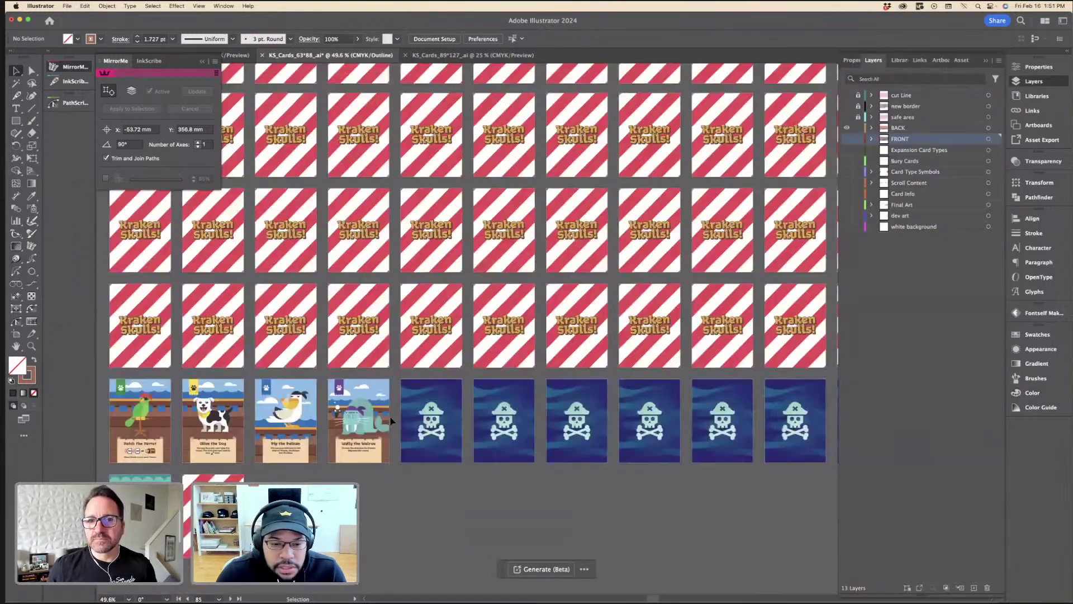
scroll(351, 376, "left", 3)
scroll(350, 375, "down", 2)
scroll(350, 376, "up", 10)
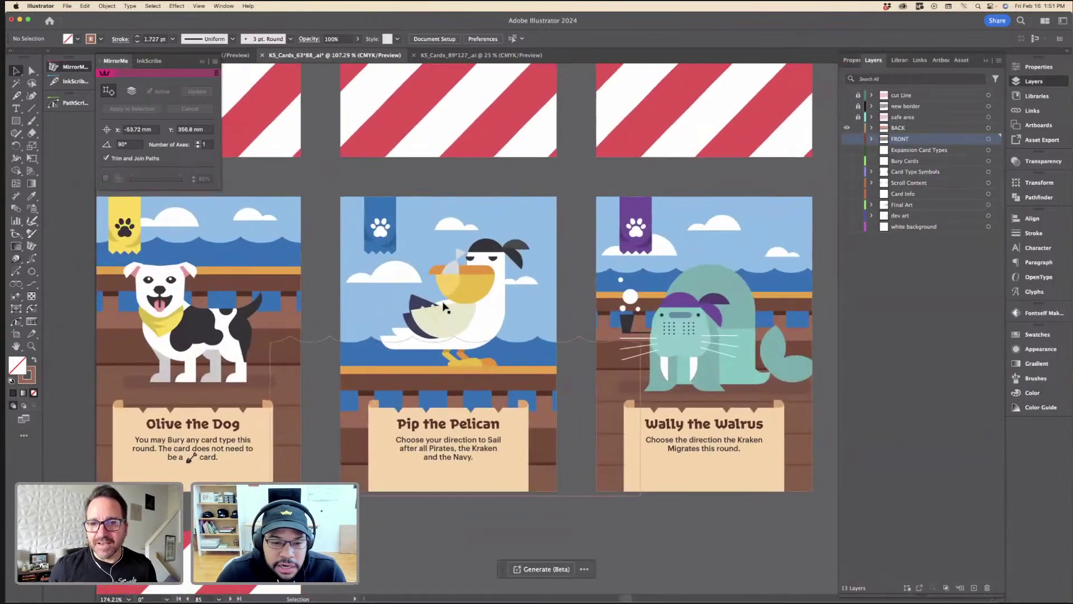
scroll(234, 279, "right", 5)
scroll(302, 280, "down", 5)
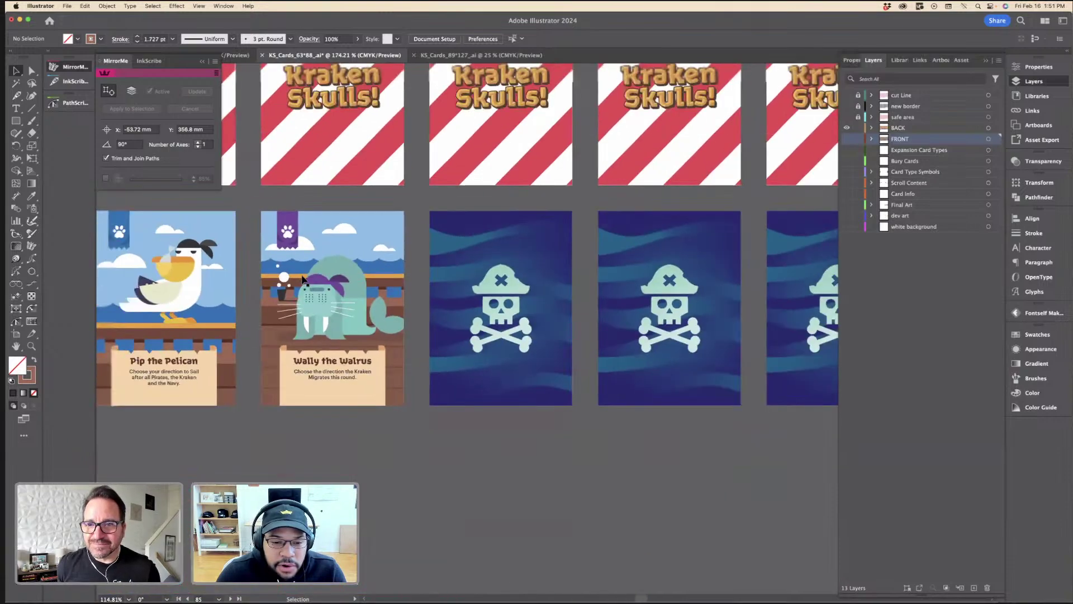
scroll(303, 280, "down", 1)
scroll(302, 279, "right", 10)
scroll(303, 279, "up", 2)
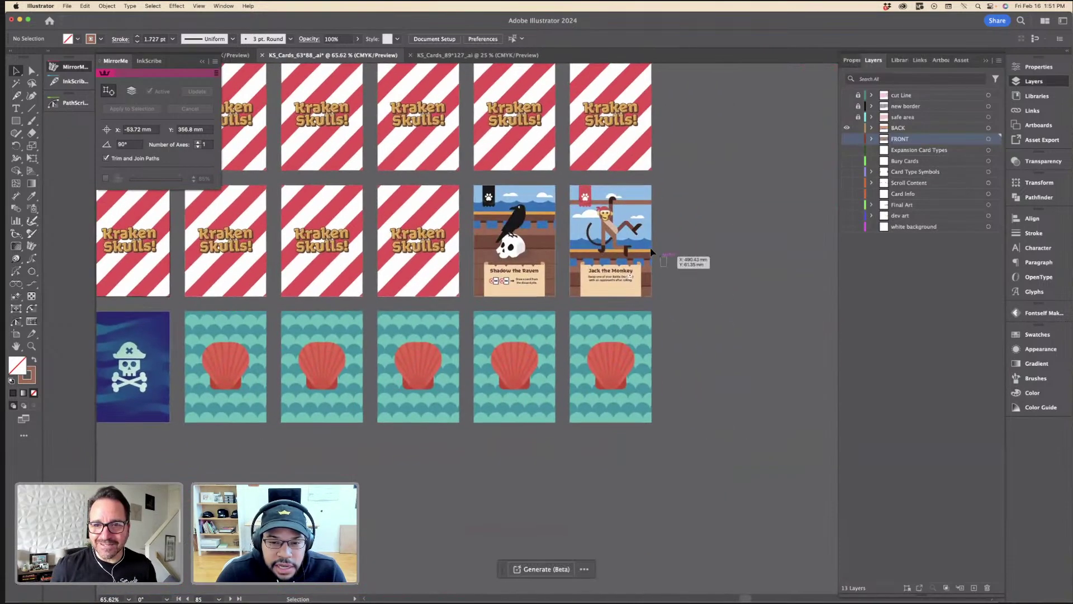
scroll(665, 252, "up", 5)
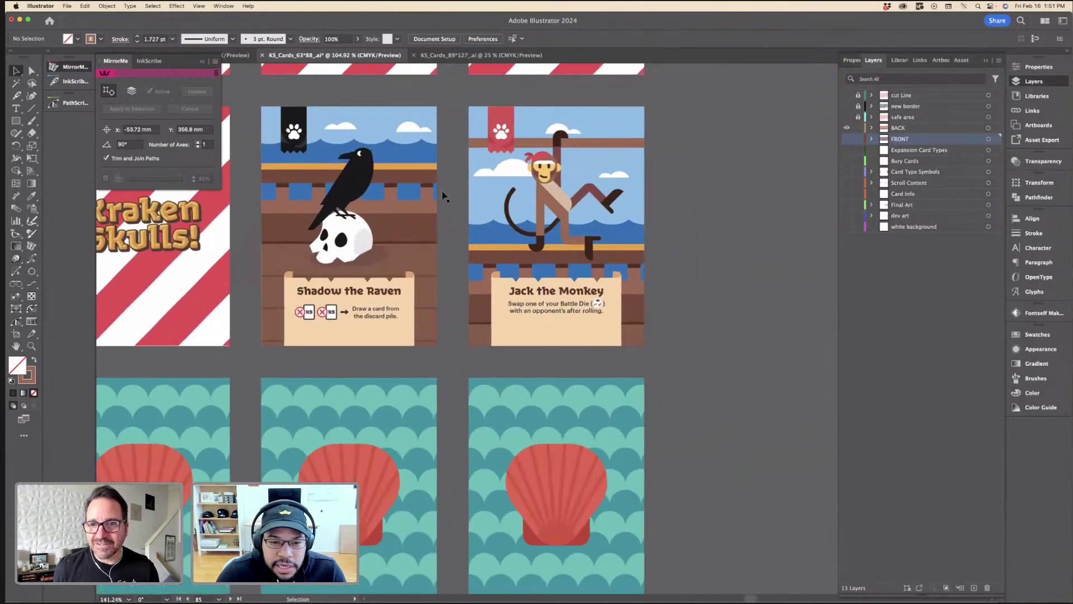
Step: Return to KS_CustomCard_Luna, draw an unfilled rectangle about 5.6 by 7.3 mm over the tongue in the pavement photo, and round its lower corners
left_click(61, 71)
left_click(155, 55)
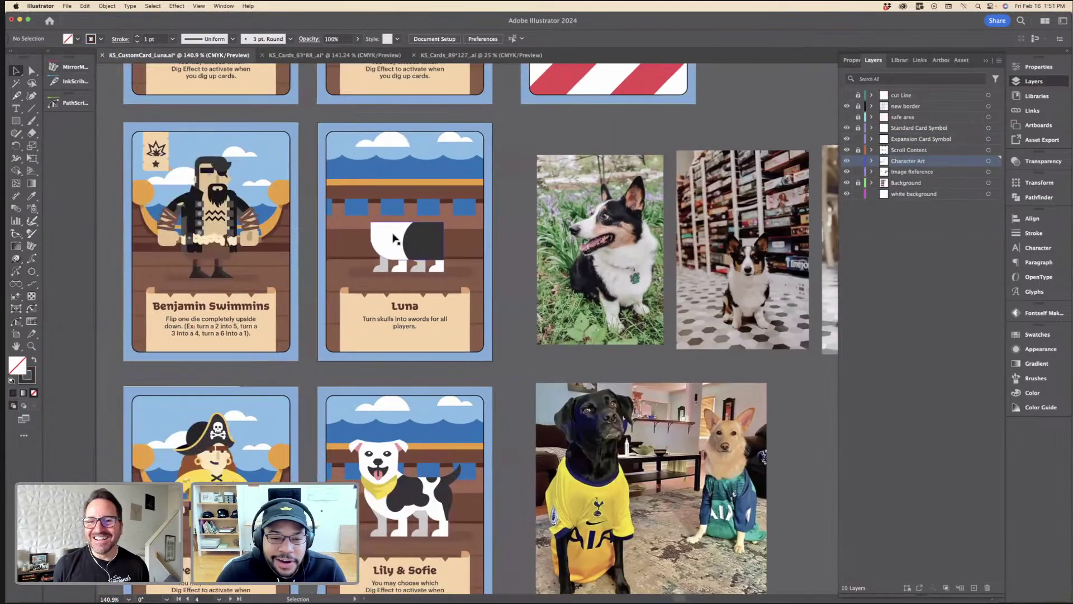
scroll(394, 239, "right", 10)
scroll(709, 247, "up", 5)
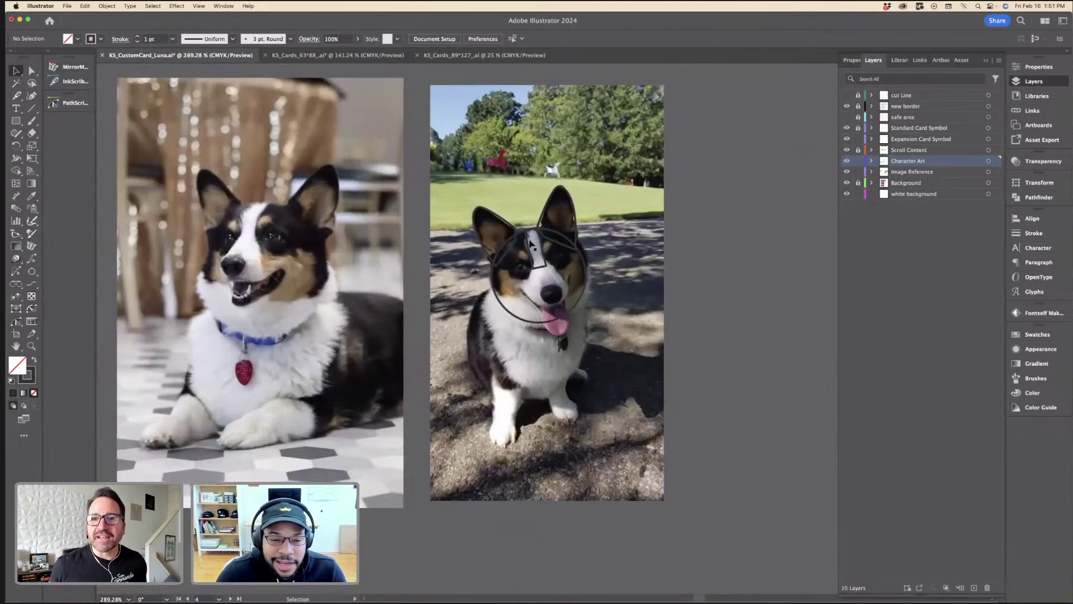
left_click(16, 121)
left_click_drag(539, 304, 567, 339)
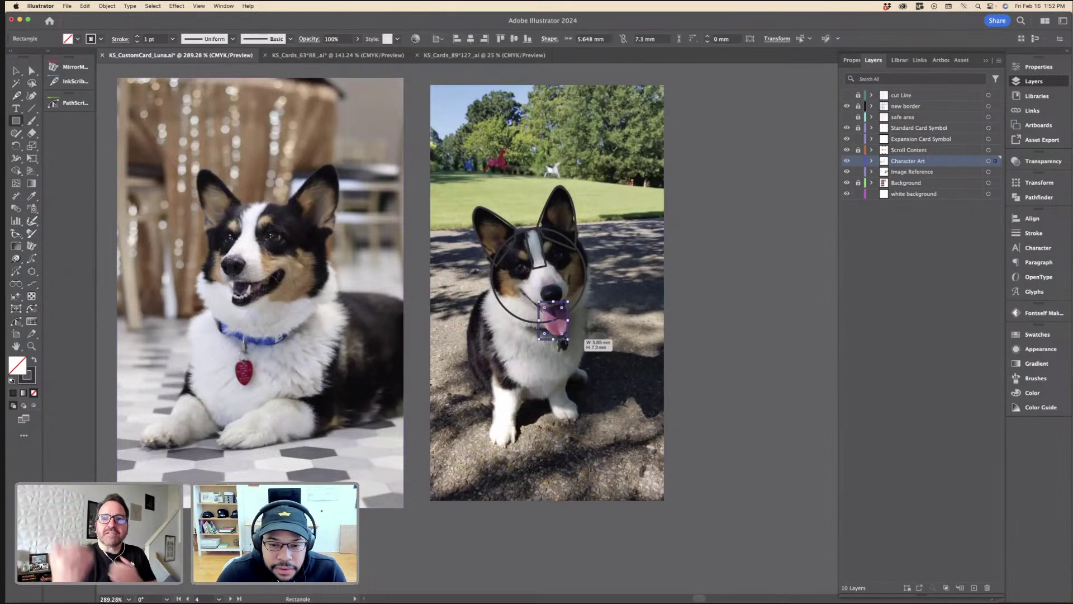
key("a")
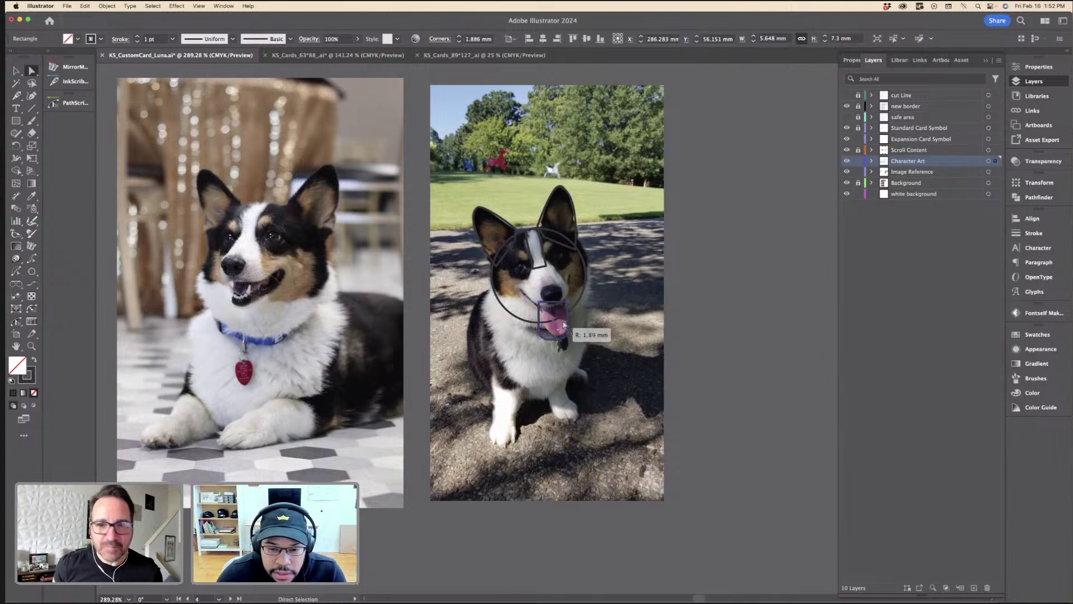
key("v")
left_click(702, 238)
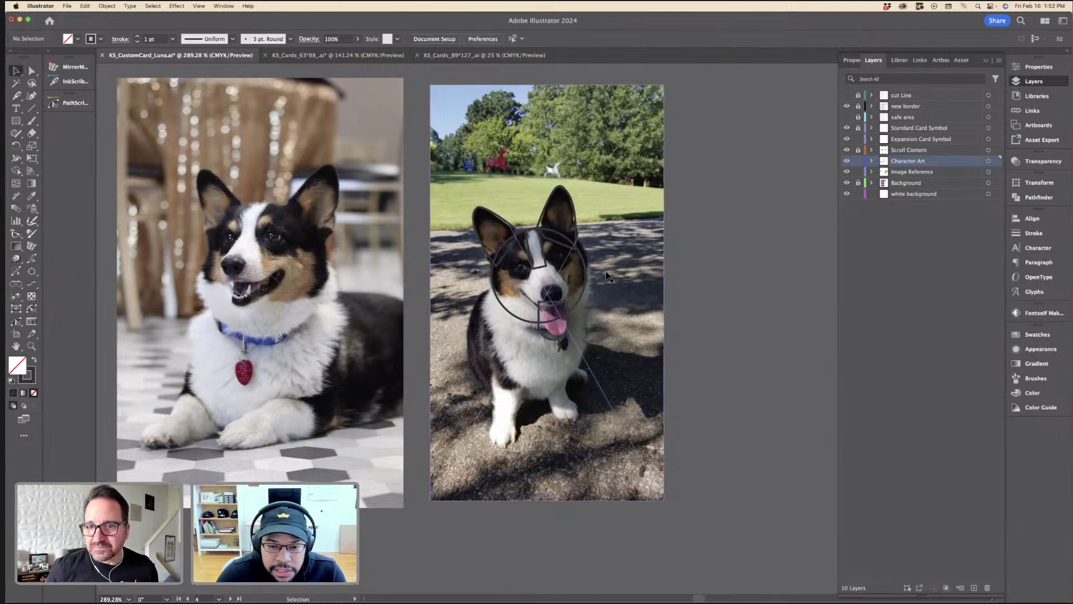
Step: Draw an unfilled rectangle about 3.9 by 3.3 mm over the corgi's nose and round its lower corners
scroll(604, 266, "up", 3)
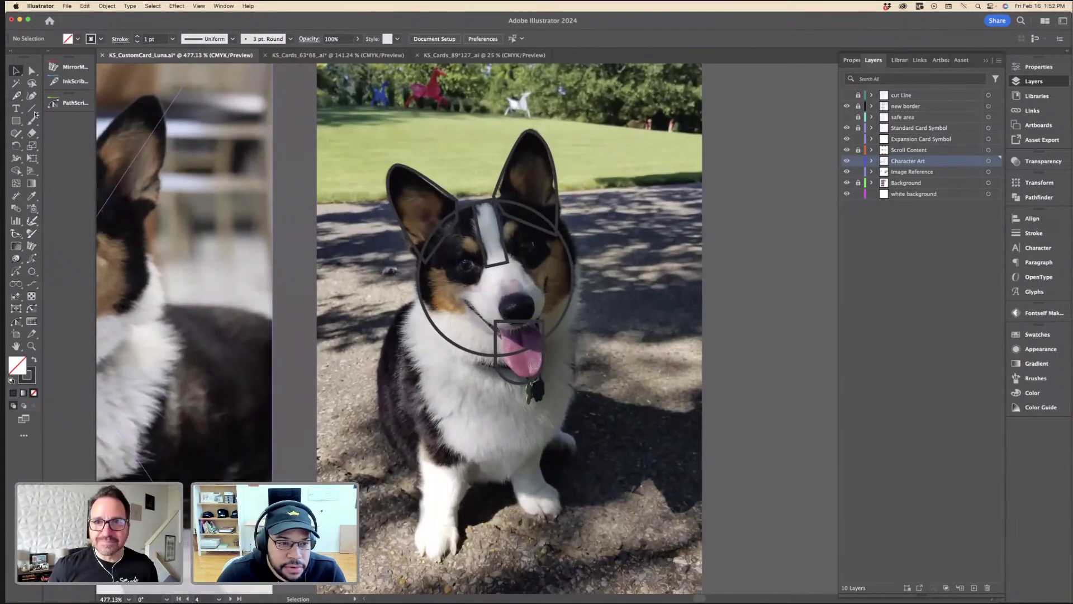
left_click(16, 120)
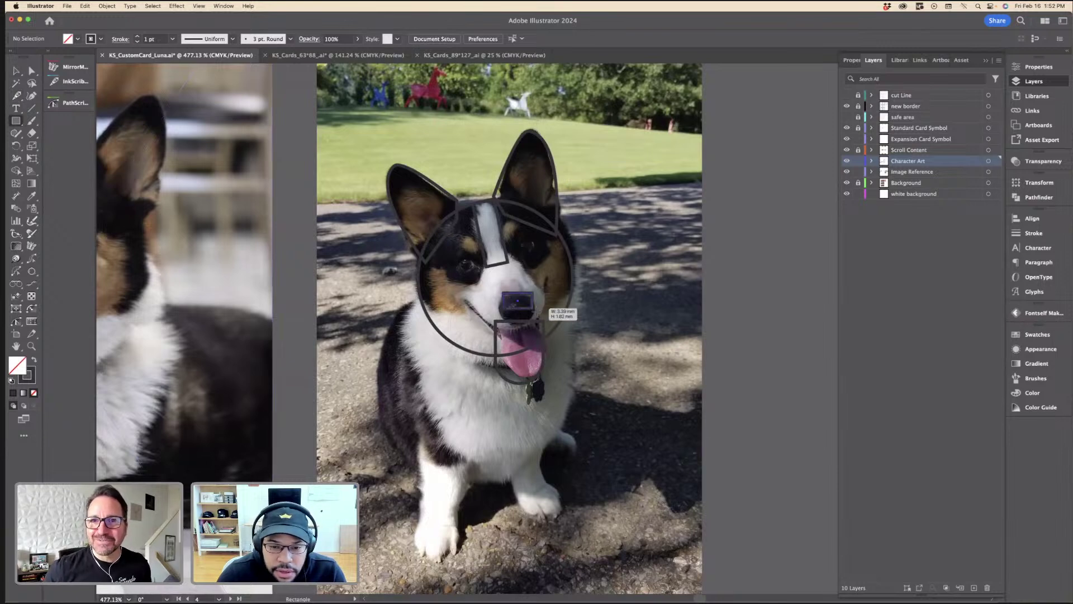
left_click_drag(535, 318, 514, 324)
key("a")
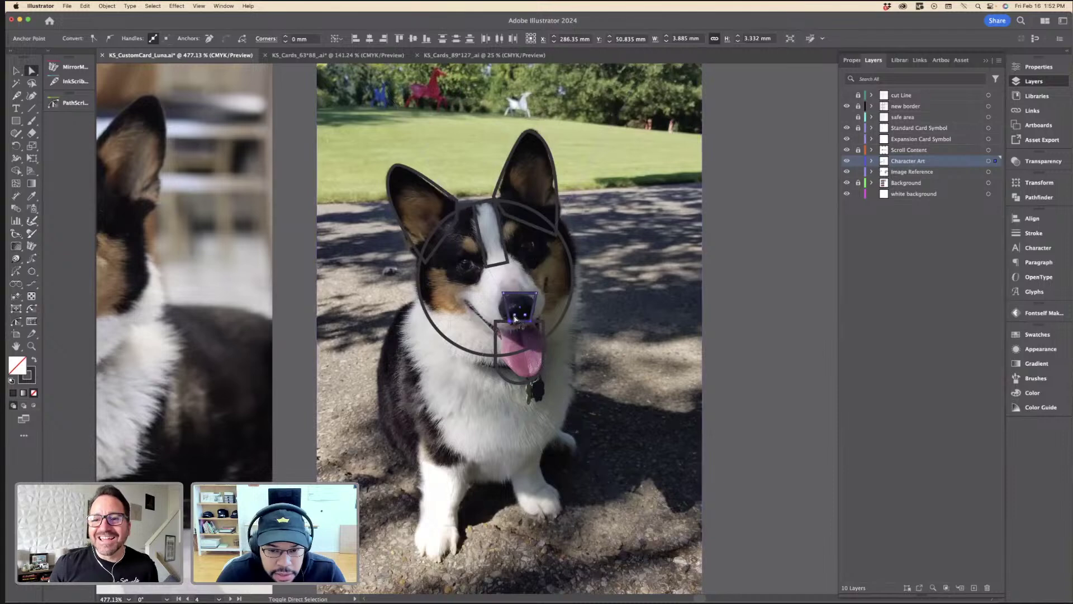
key("v")
left_click(723, 319)
Step: Round the two upper corners of the nose outline to a radius of about 0.7 mm
key("a")
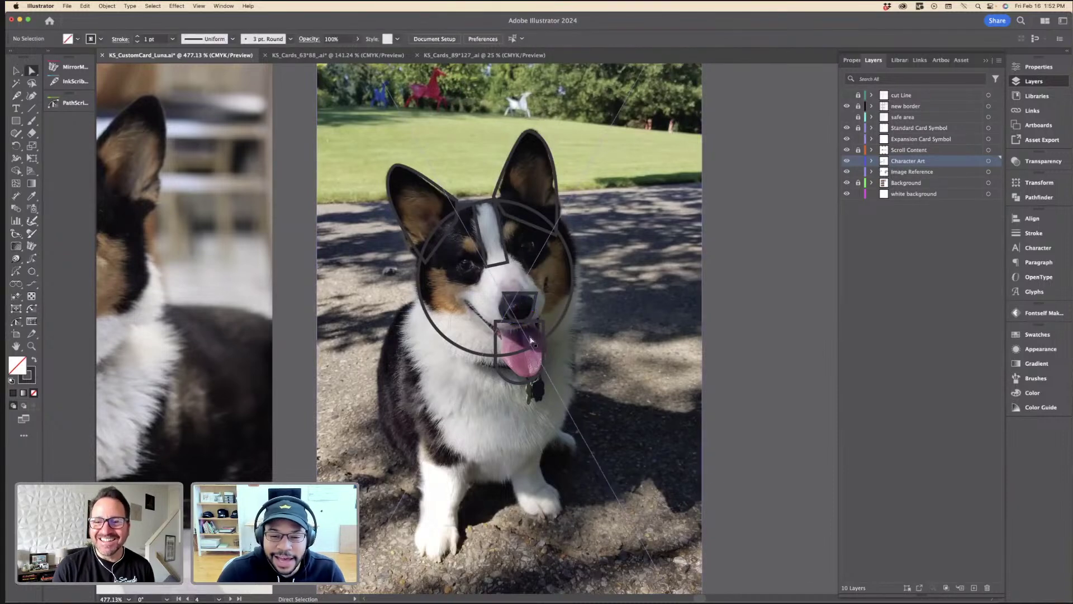
left_click(522, 299)
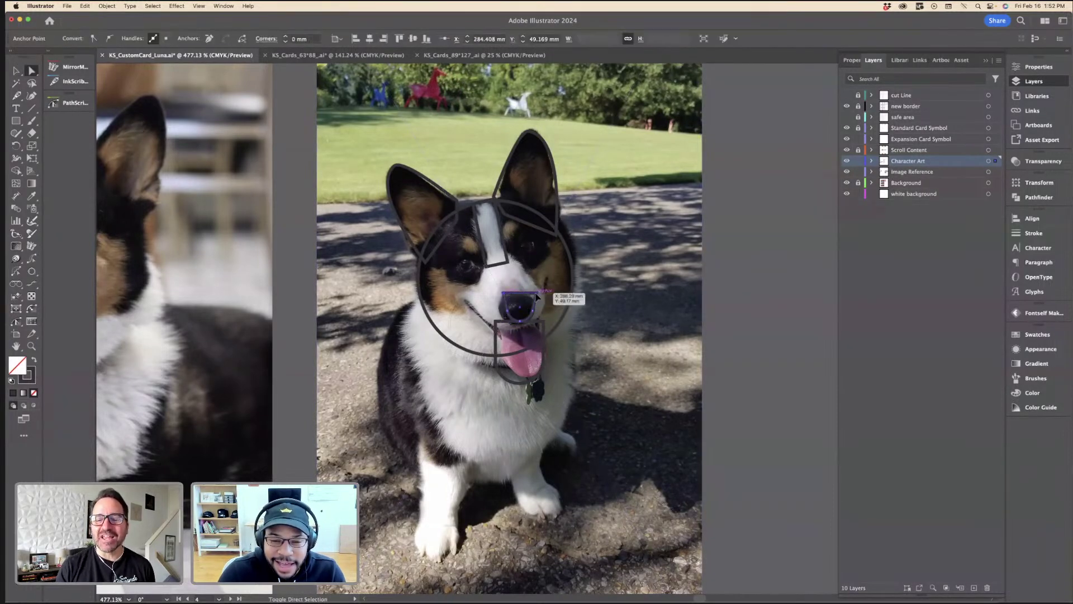
left_click_drag(535, 297, 530, 307)
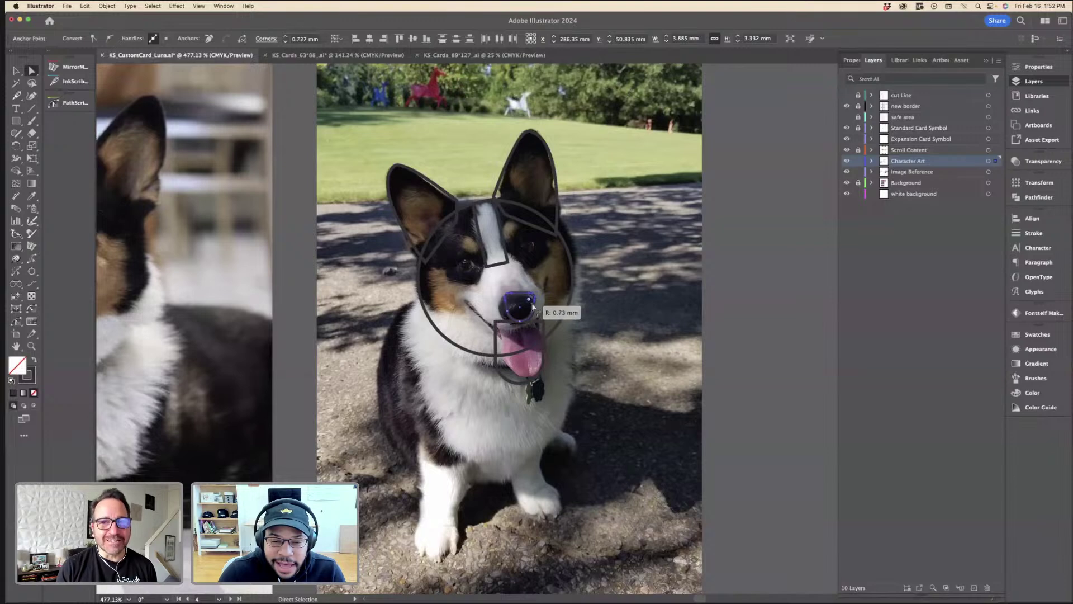
key("v")
left_click(706, 284)
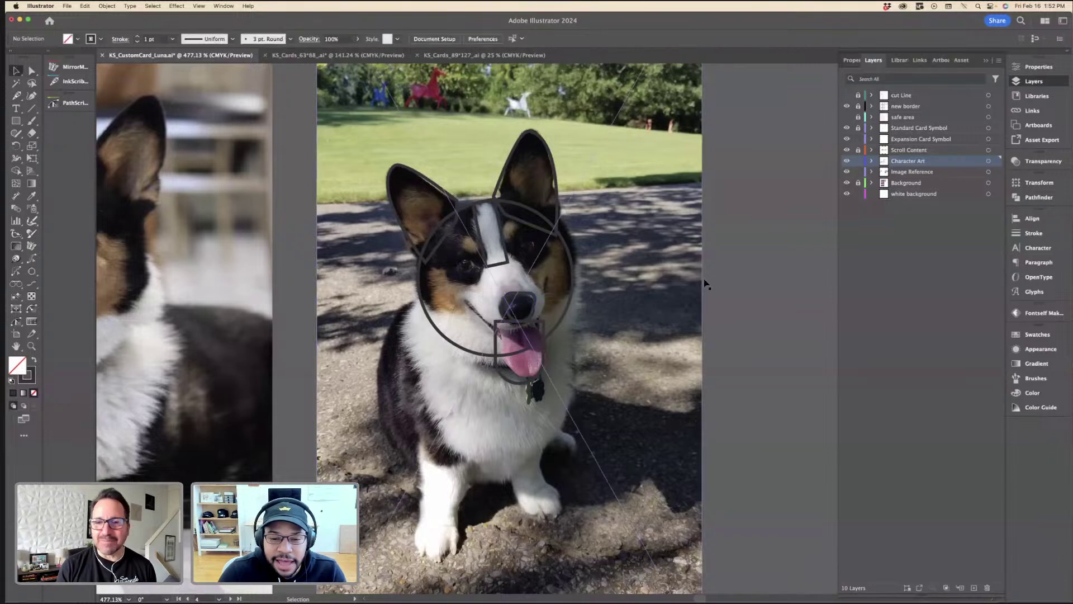
Step: Scale the tongue outline down to about 3.7 by 4.8 mm and place it just beneath the nose outline
left_click(535, 305)
left_click(542, 324)
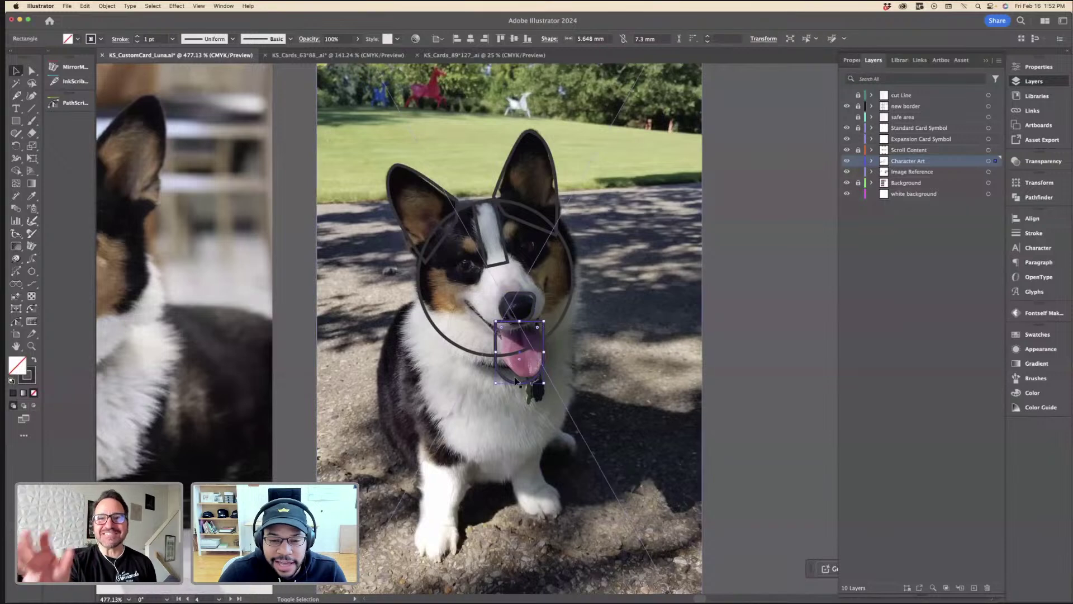
left_click_drag(544, 382, 532, 367)
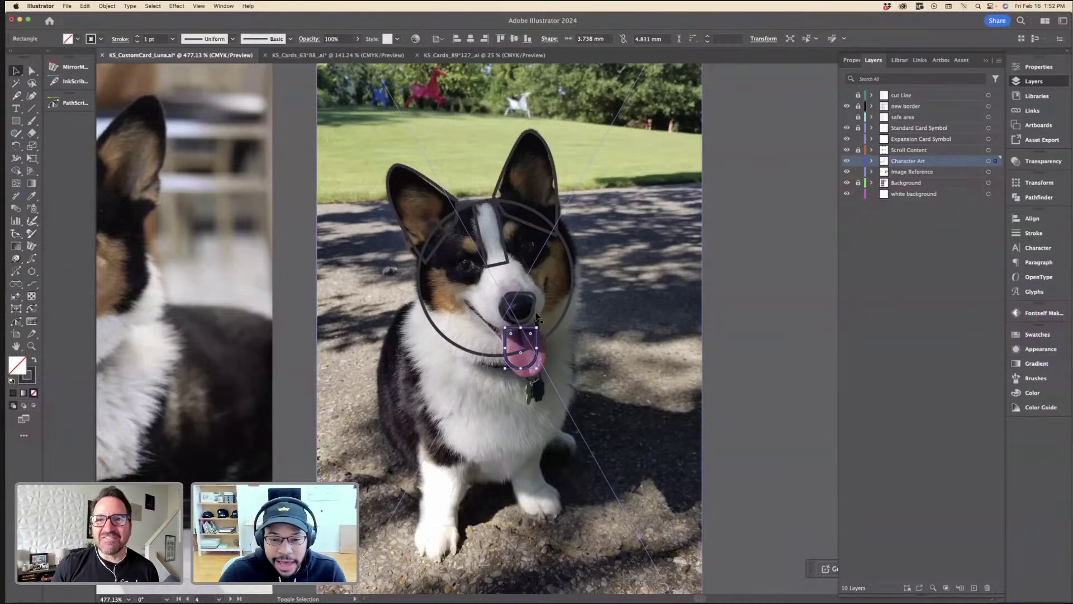
left_click(527, 292, "shift")
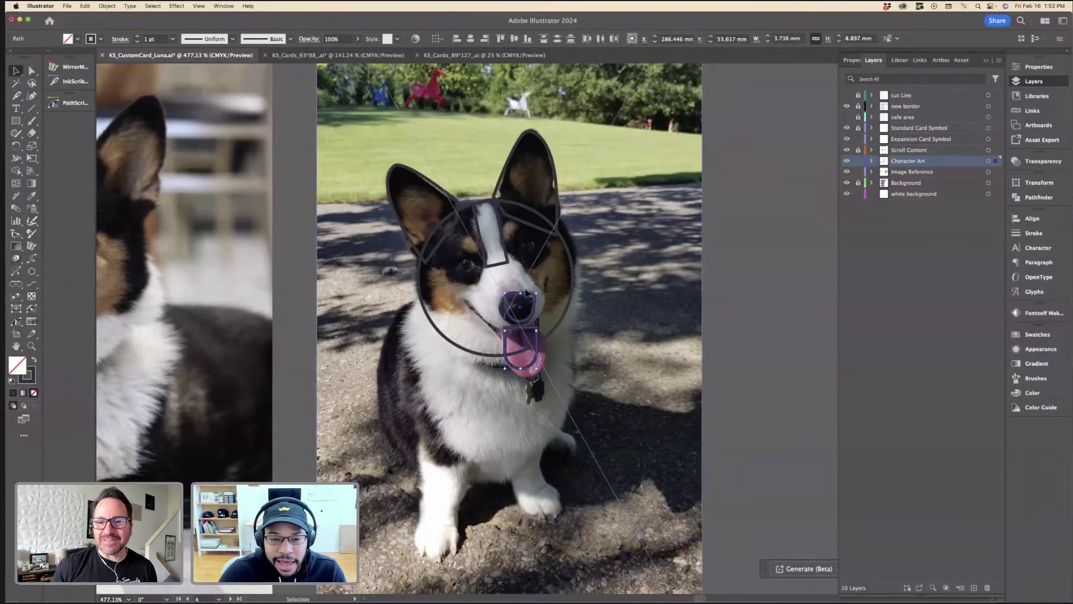
left_click(745, 266)
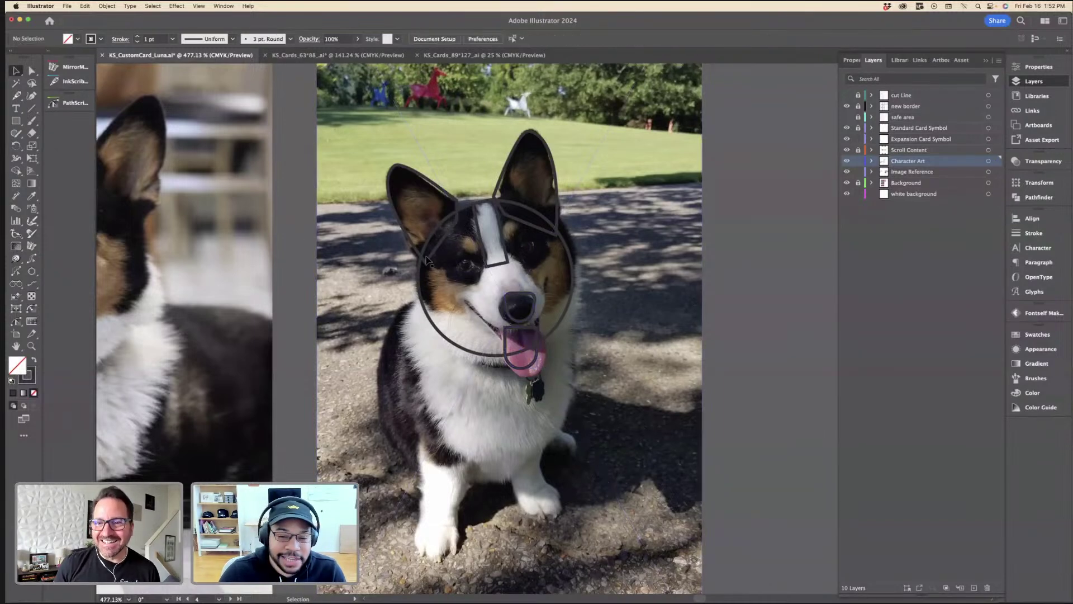
Step: Bring the head, ear, blaze, nose and tongue outlines together onto Luna's card, positioned over the white front end of the body
left_click(467, 205)
left_click(488, 204, "shift")
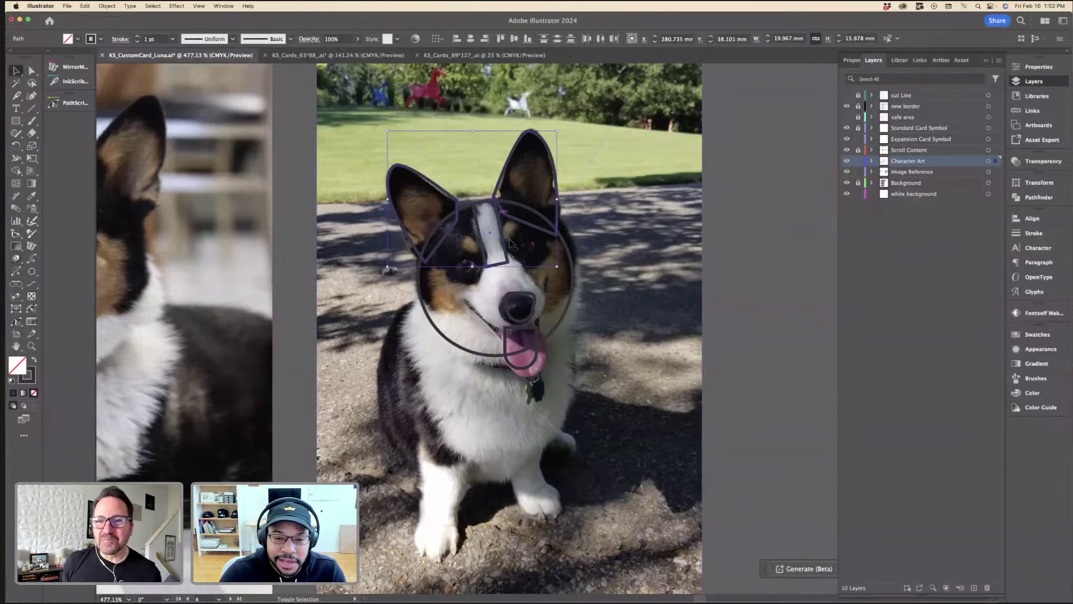
key("a")
left_click(542, 337, "shift")
key("super+minus")
key("super+minus")
scroll(542, 344, "left", 20)
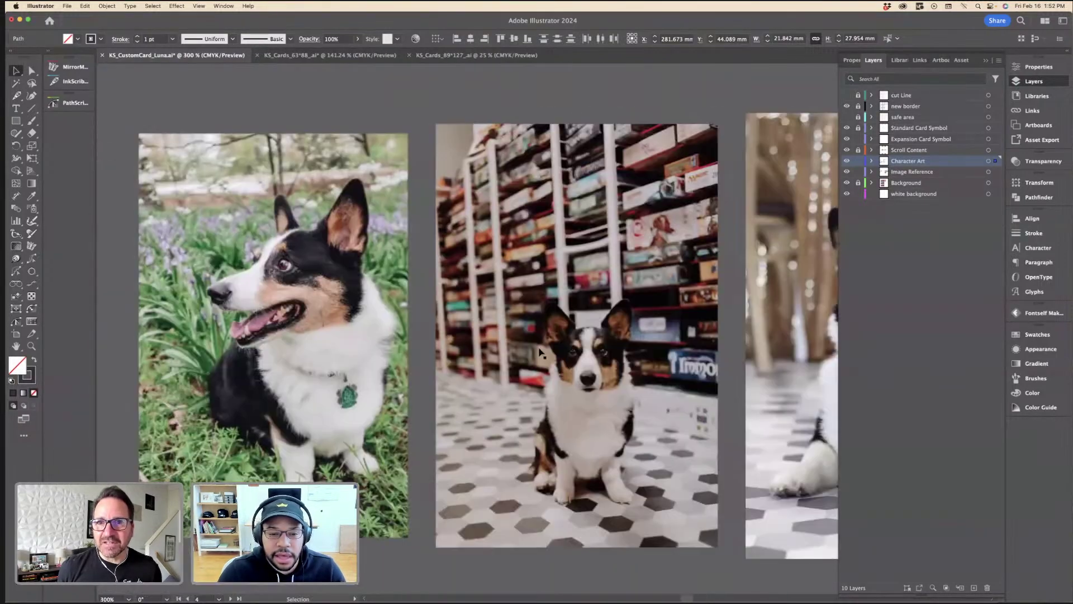
scroll(534, 326, "right", 10)
scroll(534, 327, "up", 3)
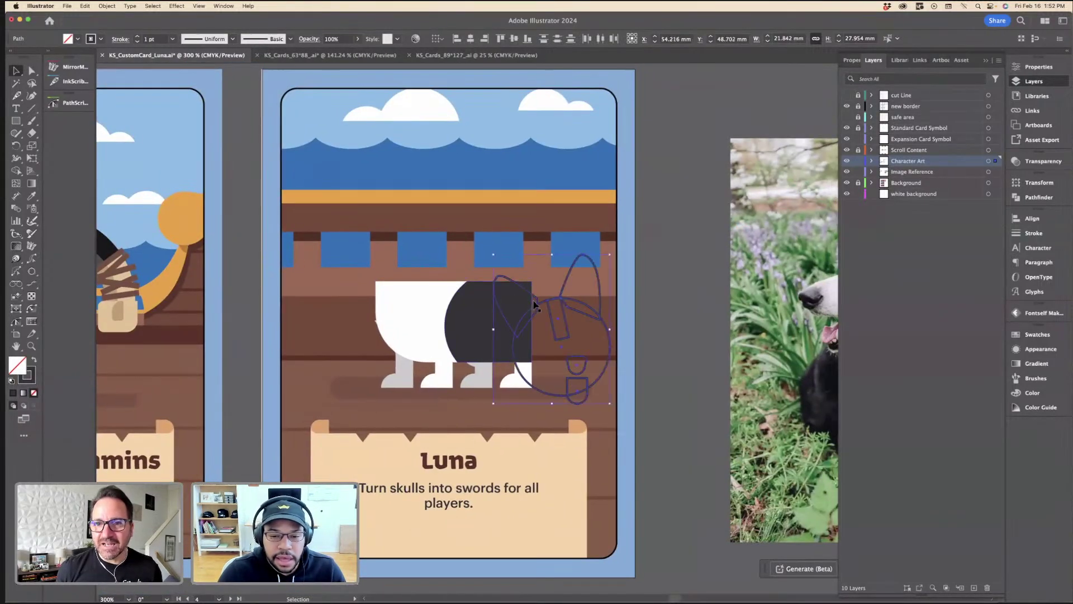
left_click_drag(528, 302, 380, 246)
left_click_drag(370, 231, 367, 234)
left_click(656, 218)
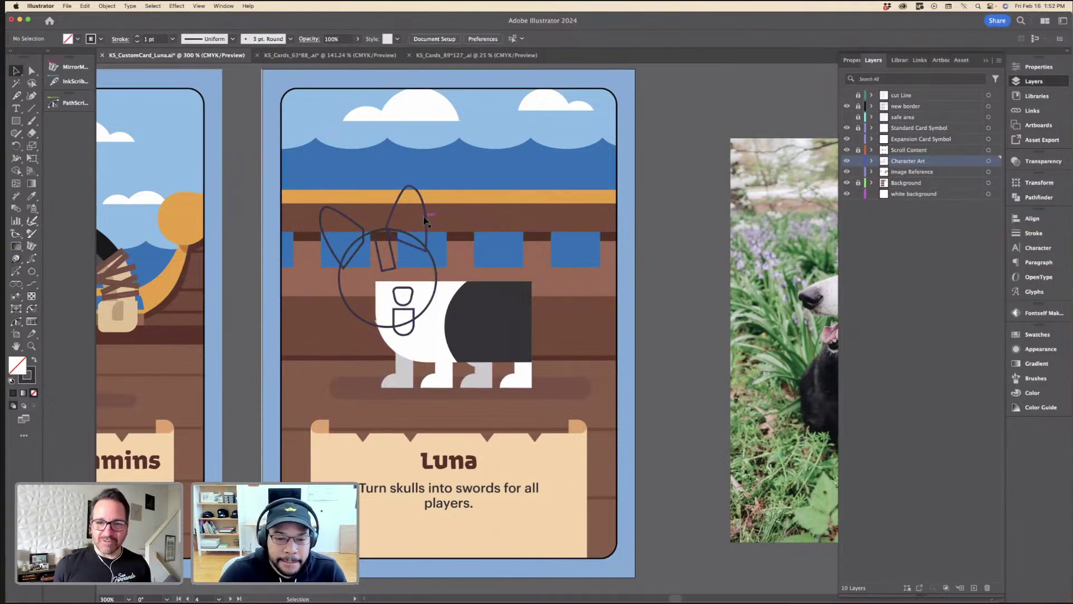
Step: Shift all the head outlines on Luna's card about 2.3 mm horizontally toward the middle of the body
left_click(427, 218)
key("super+z")
key("super+shift+z")
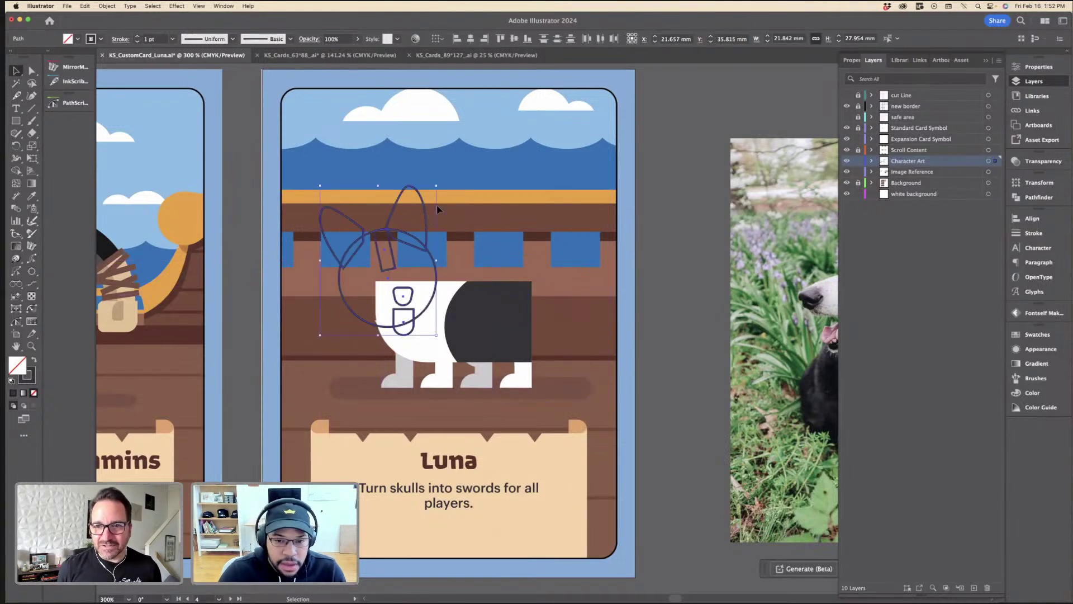
left_click_drag(440, 186, 437, 211)
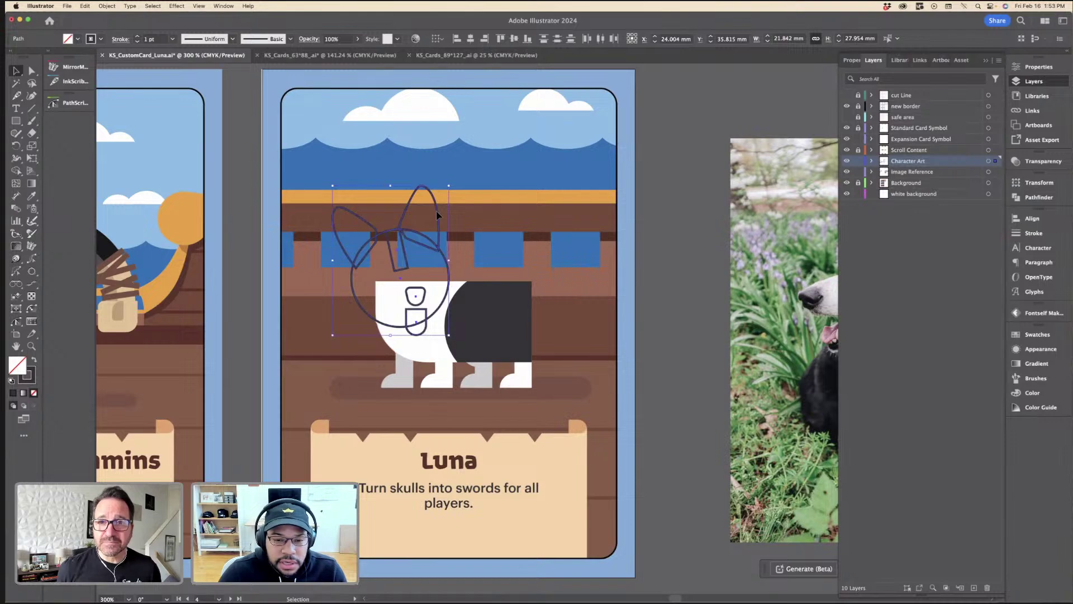
Step: Cut the head outlines off Luna's card and mirror her body and legs horizontally so the white chest faces the other way
key("super+minus")
key("super+minus")
scroll(515, 445, "right", 12)
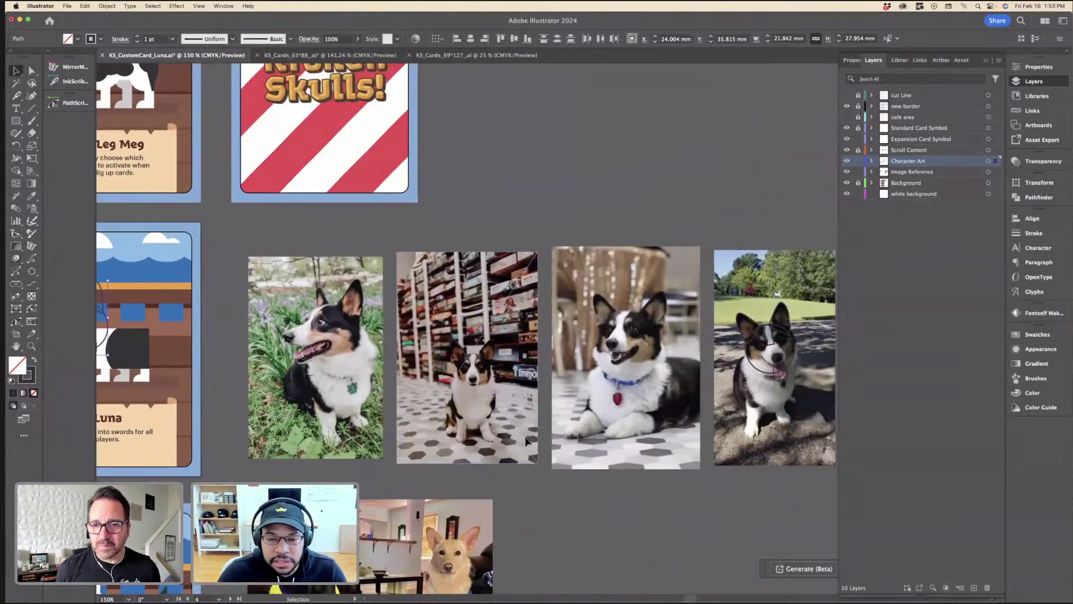
scroll(546, 355, "left", 8)
scroll(302, 312, "up", 5)
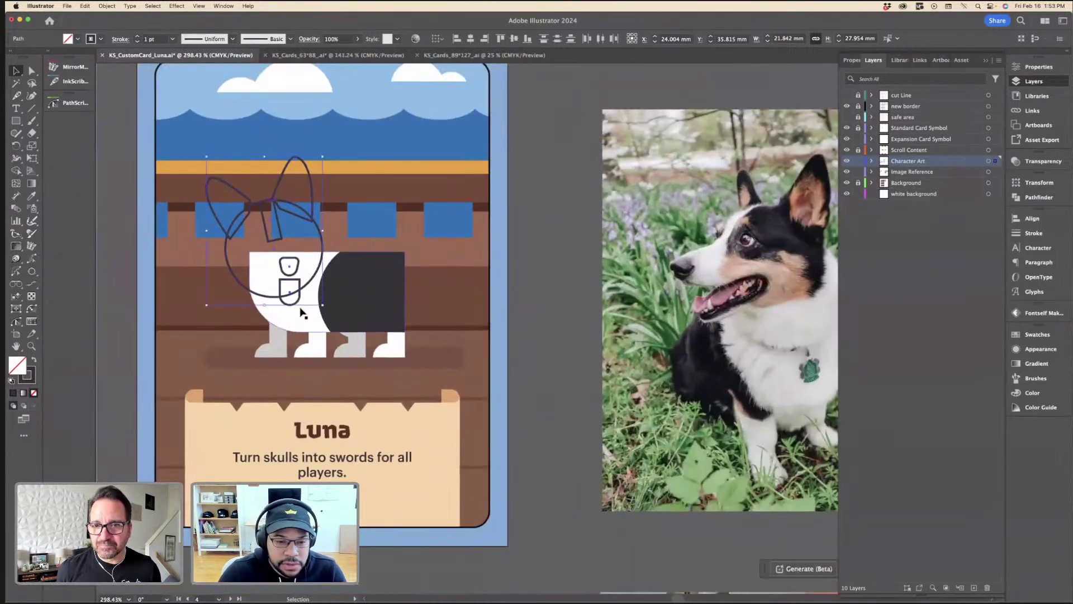
key("super+shift+a")
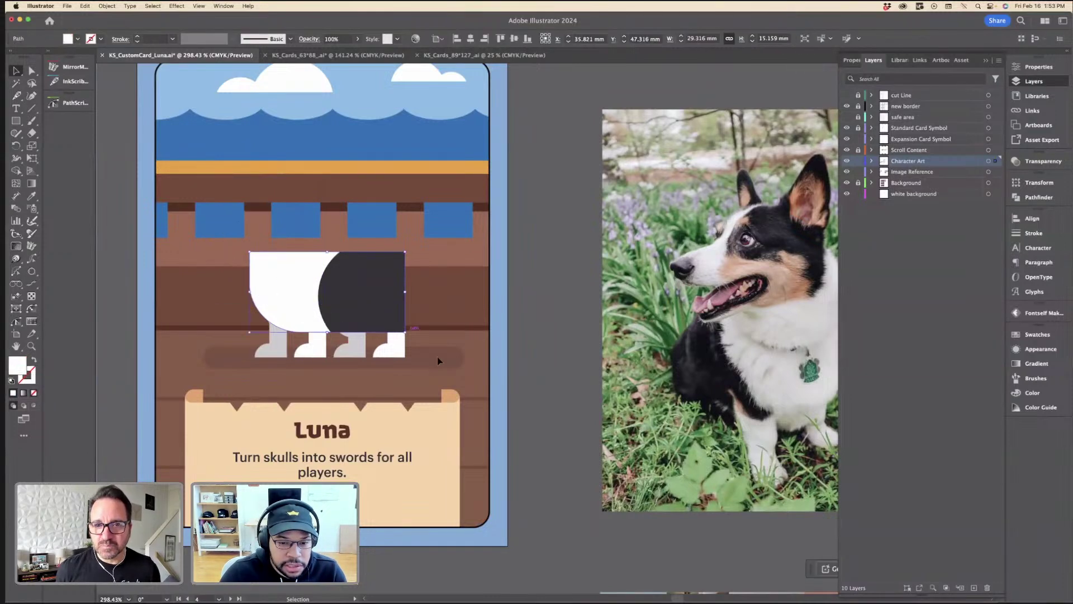
left_click(280, 284)
right_click(269, 273)
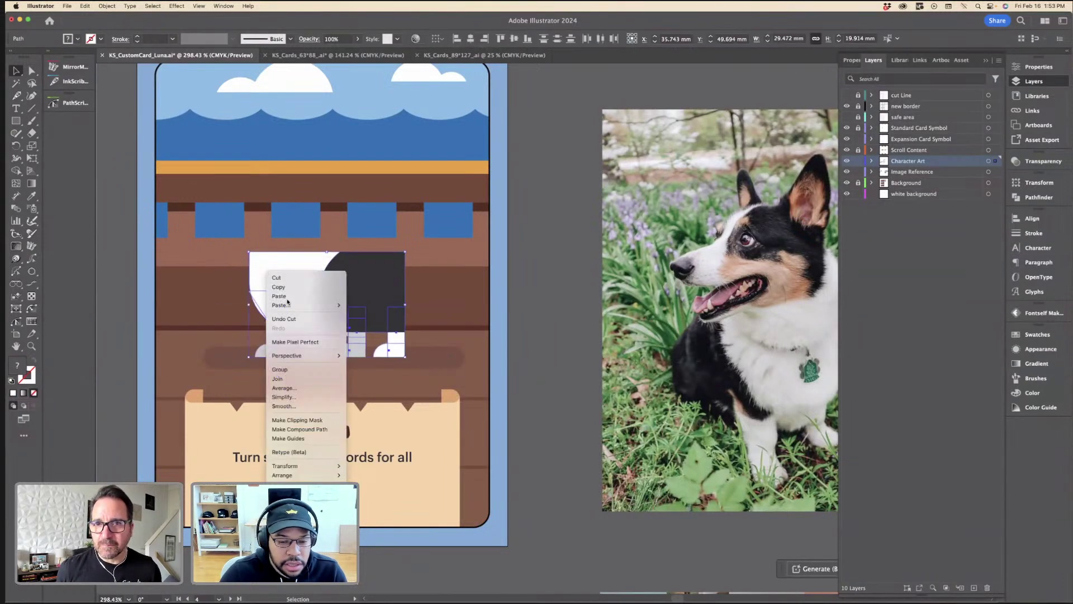
mouse_move(333, 466)
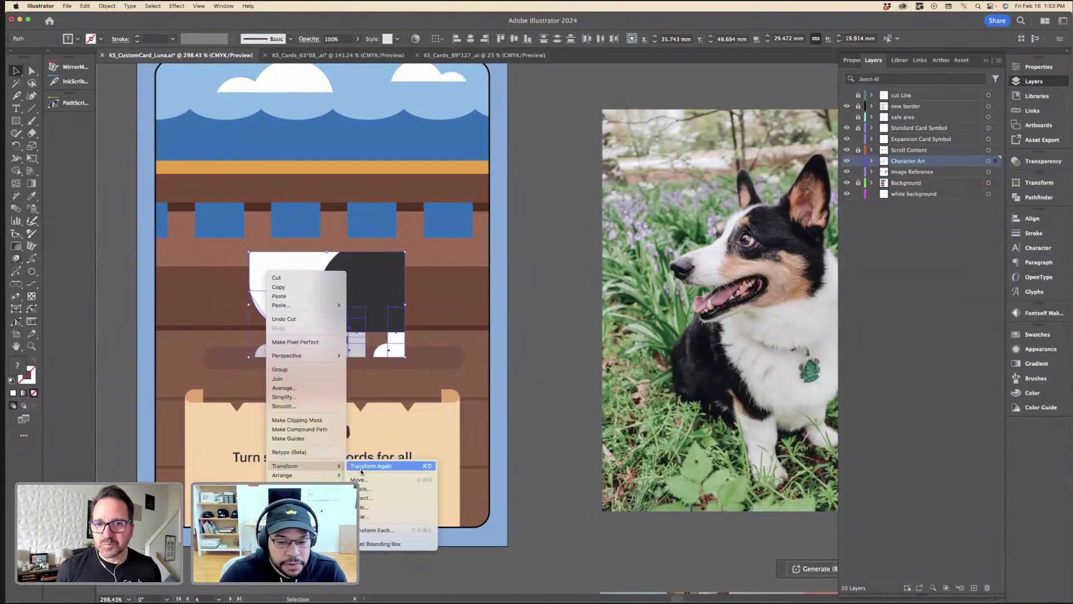
left_click(363, 497)
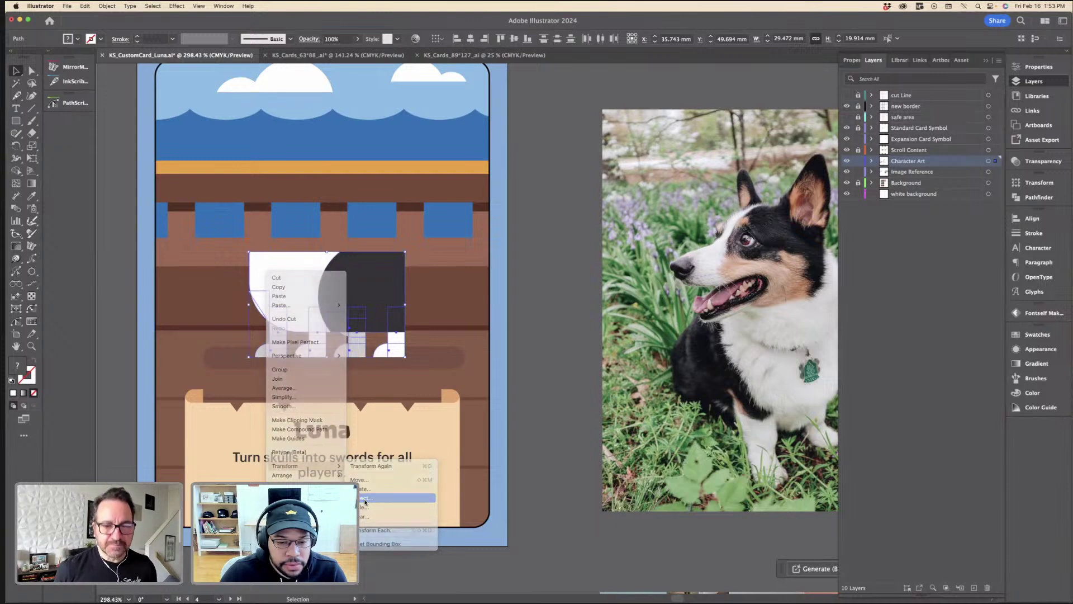
left_click(583, 380)
left_click_drag(343, 292, 332, 293)
left_click(517, 260)
Step: Paste the head outlines back in front and shift them about 19 mm horizontally onto the white front end of the body
key("super+f")
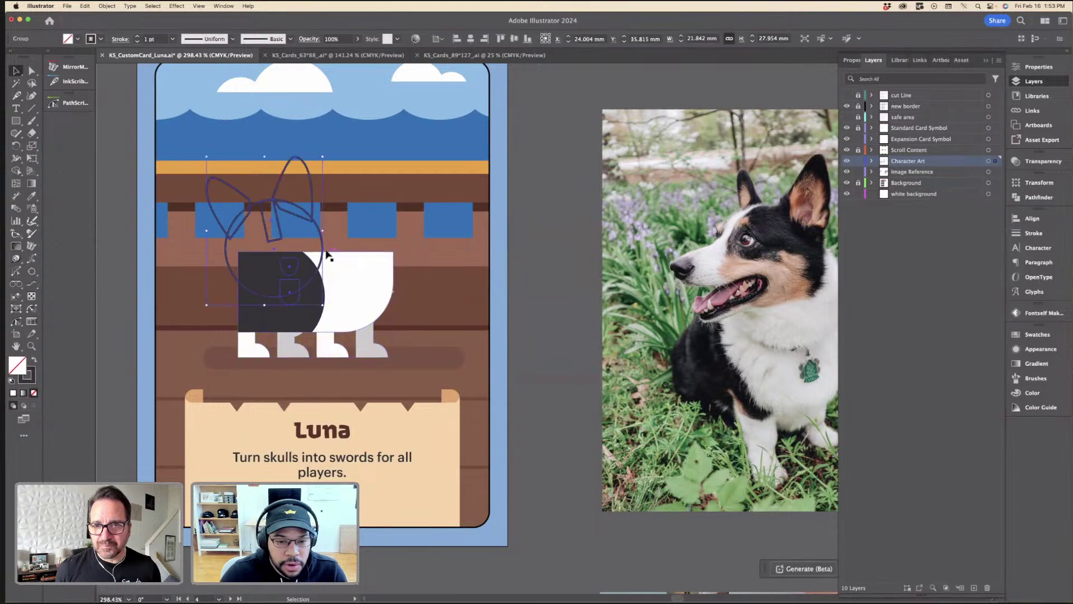
left_click_drag(327, 256, 430, 258)
left_click(518, 244)
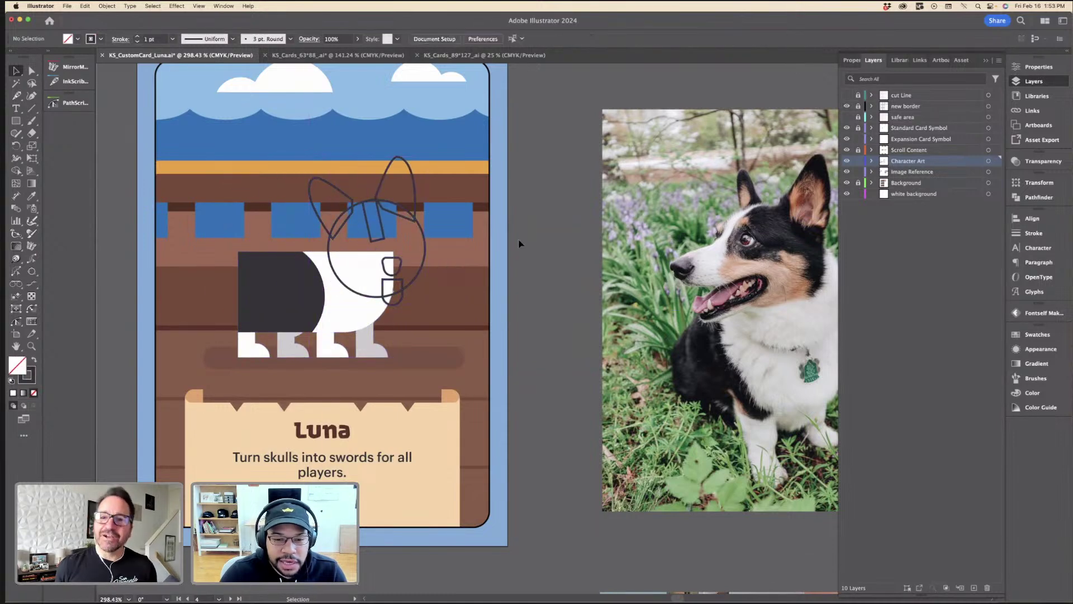
Step: Fill Luna's round head shape with the white sampled from her chest
left_click(426, 241)
key("a")
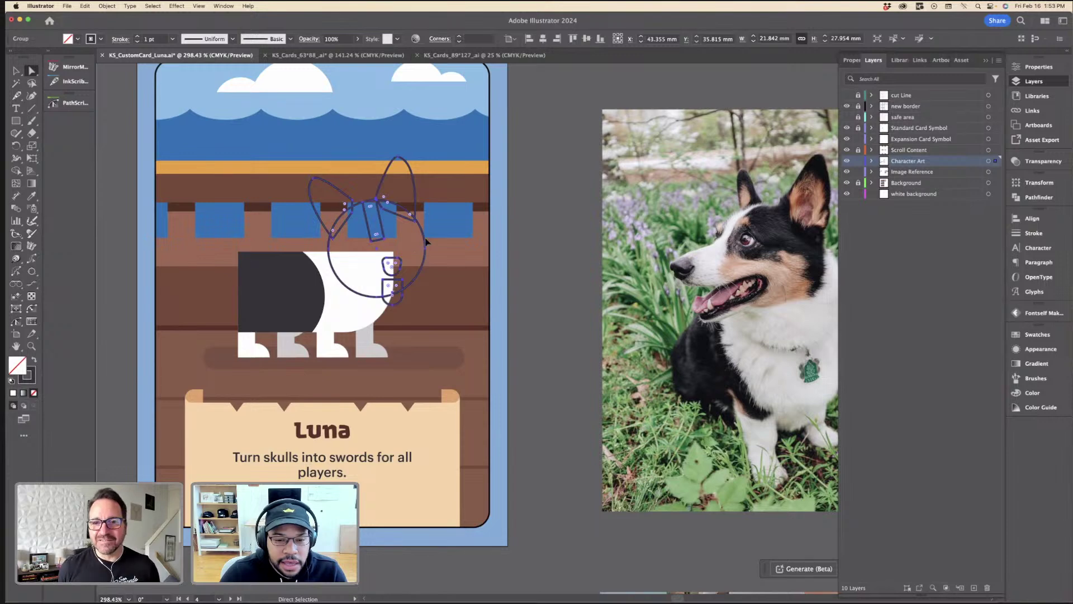
left_click(432, 237)
left_click(425, 238)
key("i")
left_click(373, 269)
key("a")
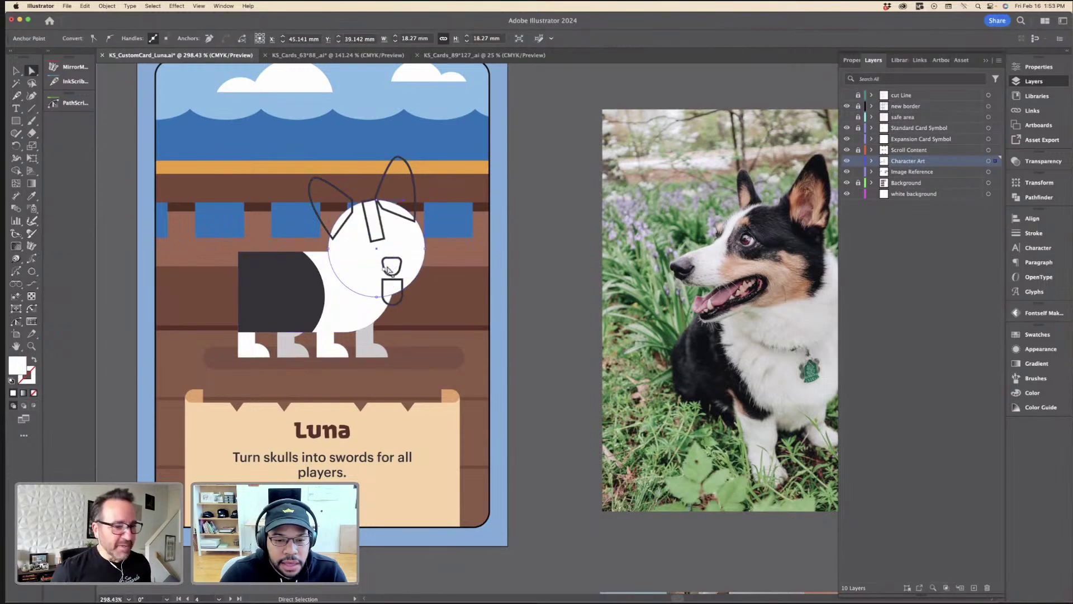
Step: Fill Luna's tongue with the pink sampled from the tongue of the dog on the Lily & Sofie card
left_click(391, 293)
key("super+minus")
key("super+minus")
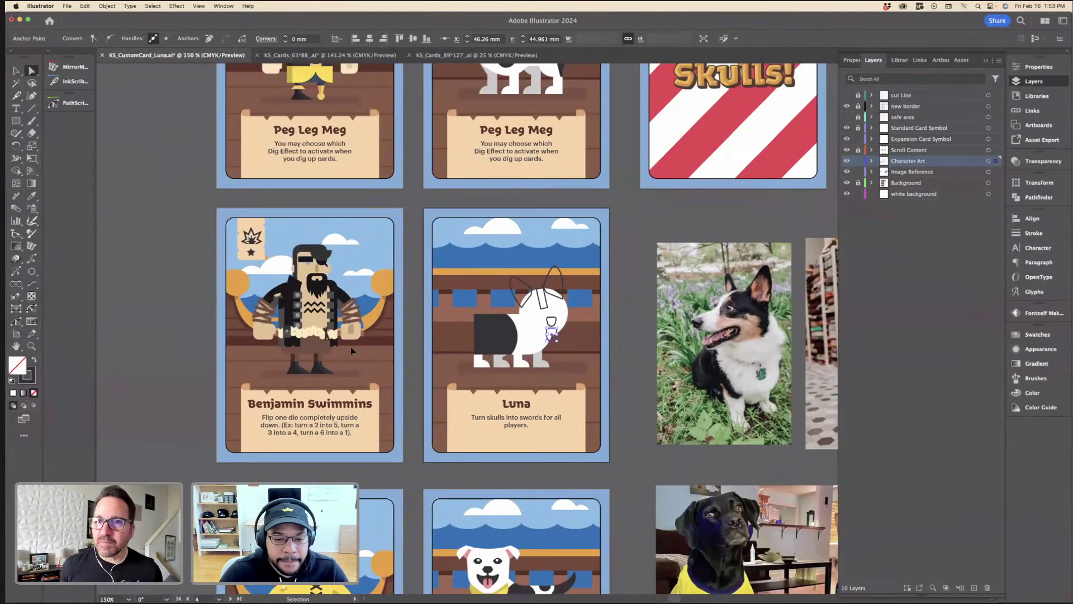
key("super+minus")
key("i")
left_click_drag(514, 519, 562, 516)
left_click(499, 480)
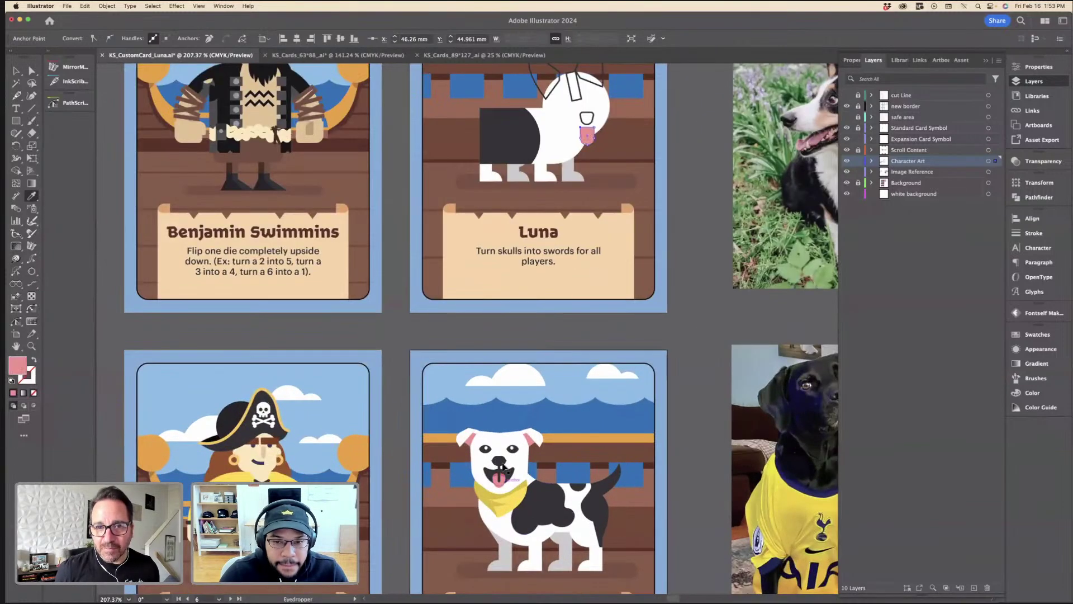
key("a")
left_click(616, 122)
Step: Fill both of Luna's ears with the dark grey sampled from the back of her body
scroll(550, 155, "up", 3)
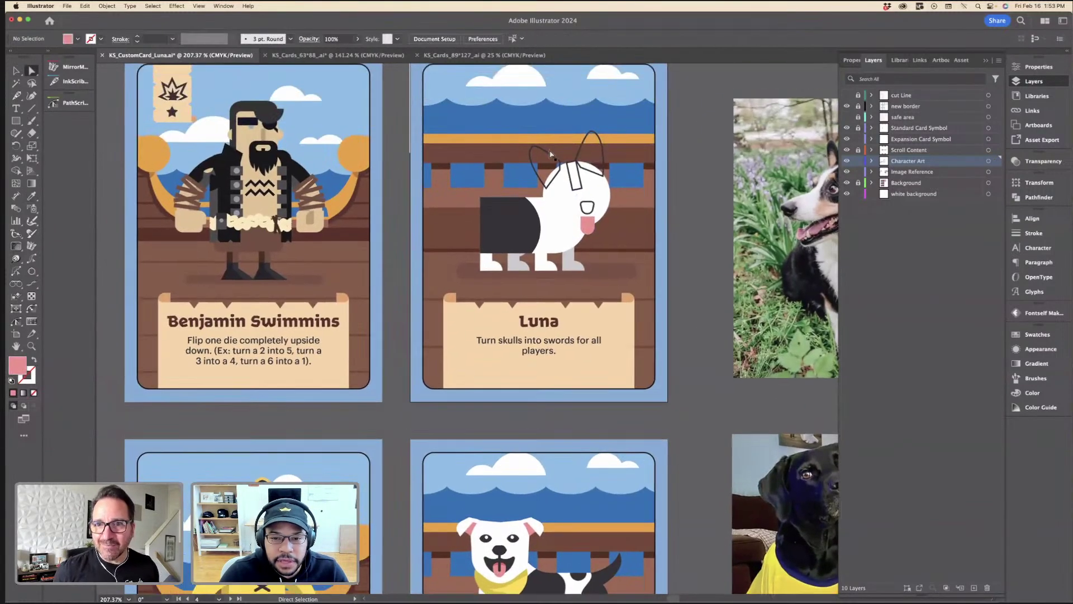
left_click(550, 154)
key("i")
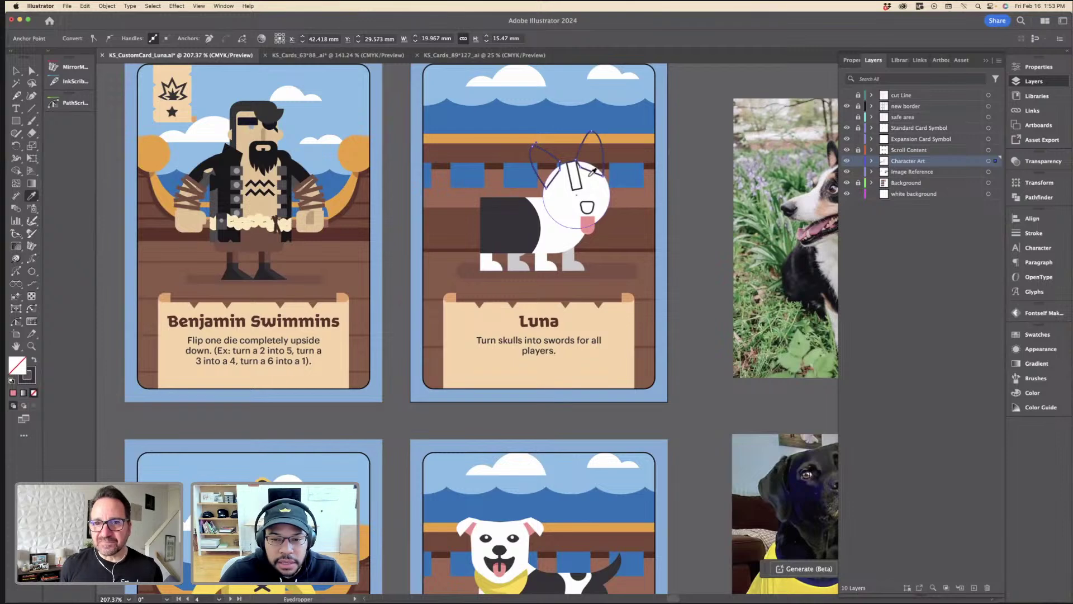
left_click(531, 218)
key("a")
Step: Fill Luna's round head shape with the same dark grey sampled from her body
left_click(570, 197)
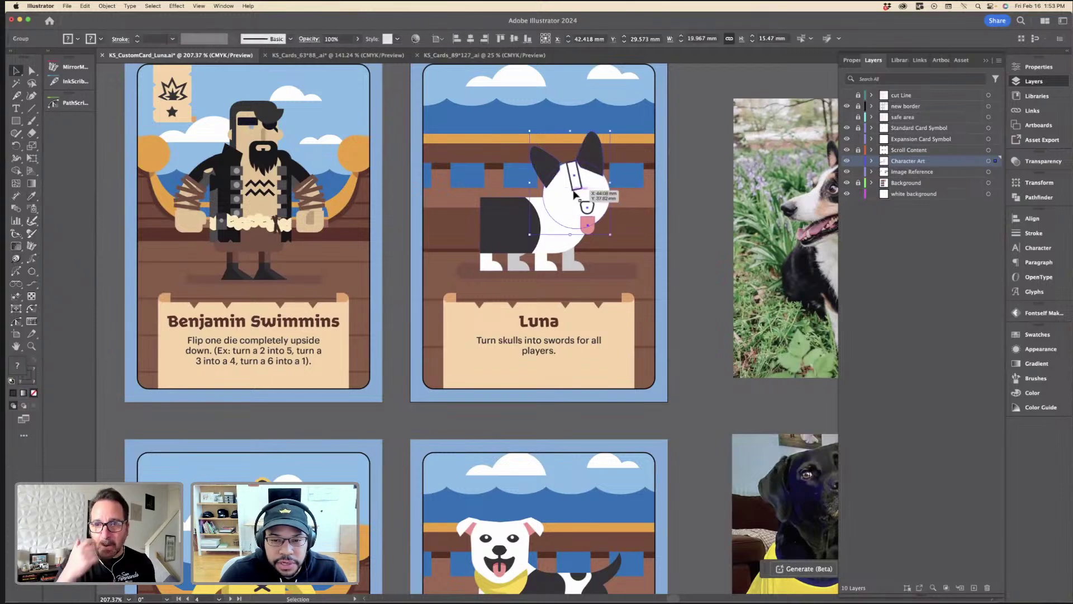
left_click(570, 198)
key("i")
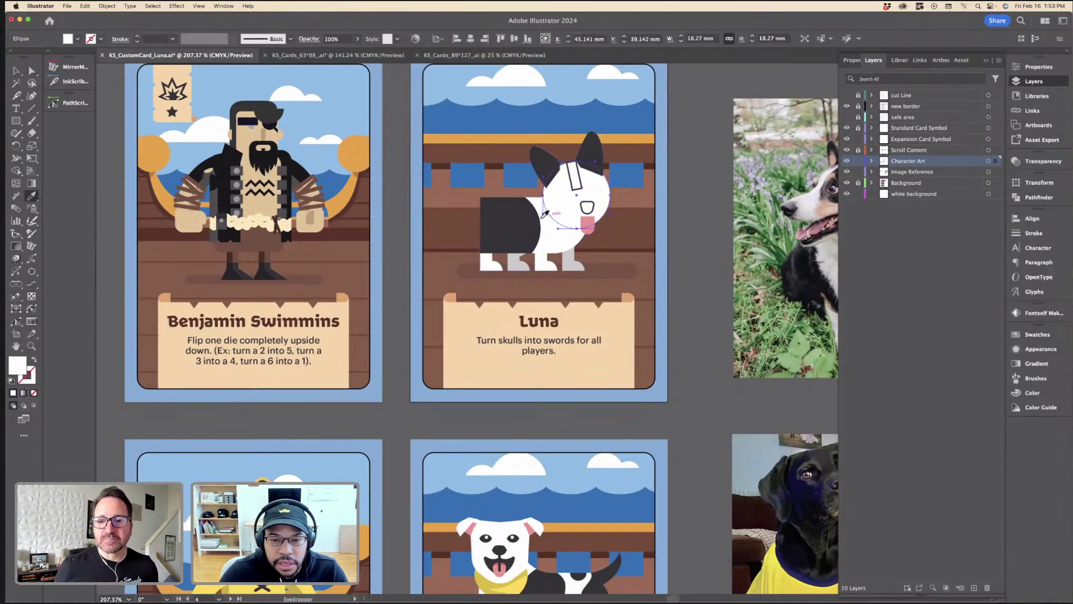
left_click(533, 218)
key("a")
Step: Fill the forehead blaze on Luna's head with white
left_click(581, 189)
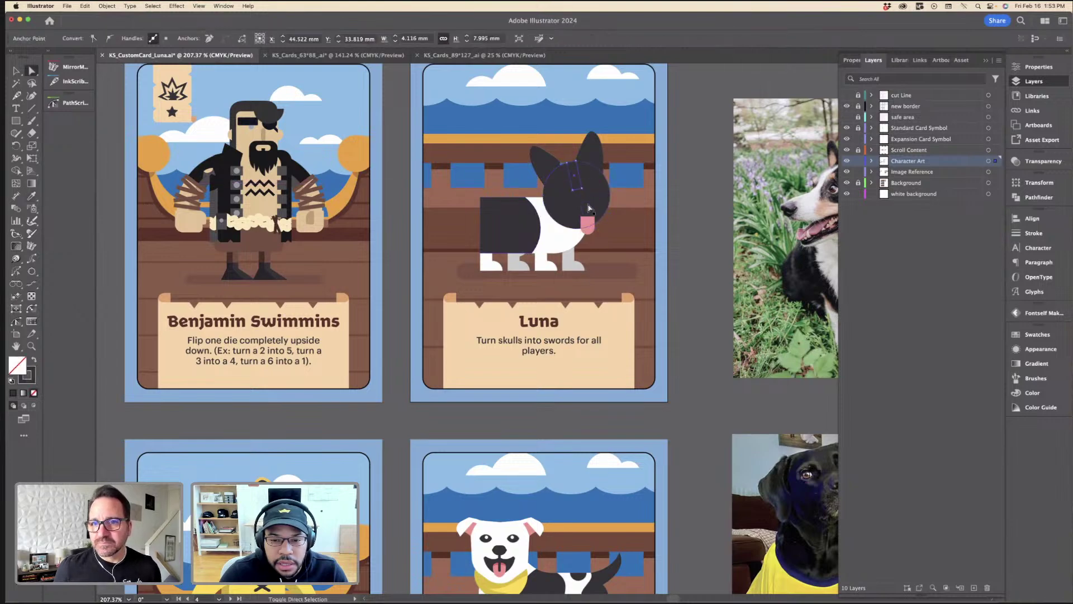
key("v")
left_click(679, 184)
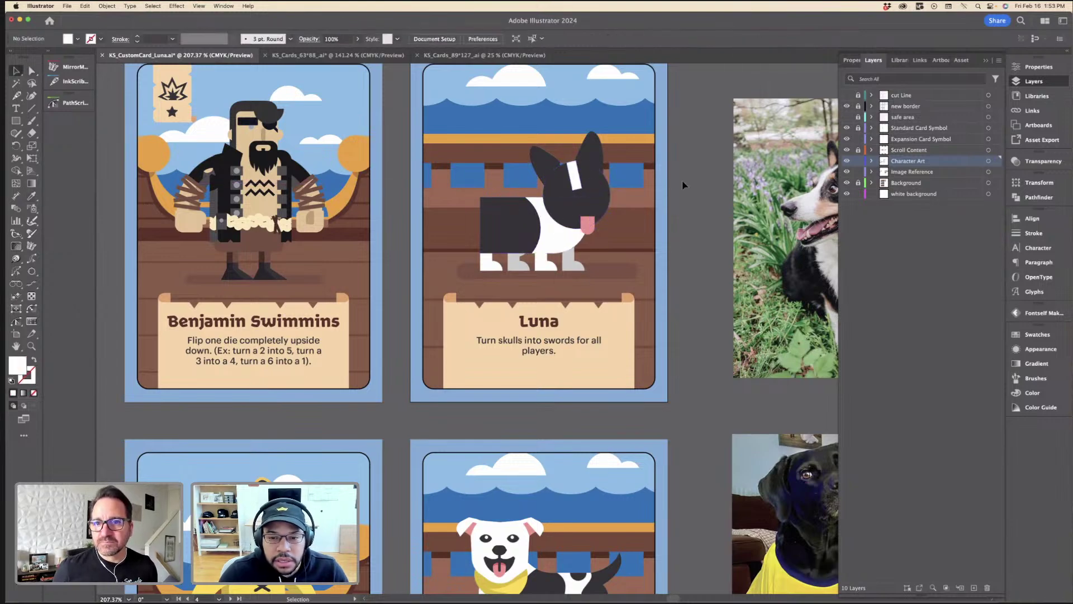
Step: Compare the eye-patched pirate artwork with its reference image of the barefoot pirate on the beach
scroll(677, 194, "down", 5)
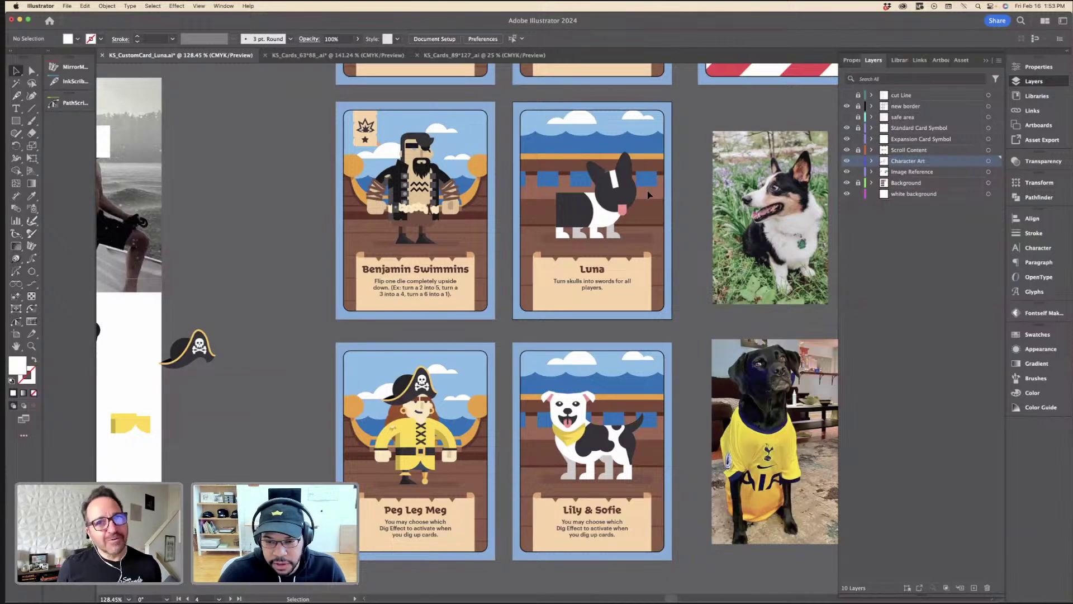
scroll(406, 177, "left", 10)
scroll(404, 176, "down", 3)
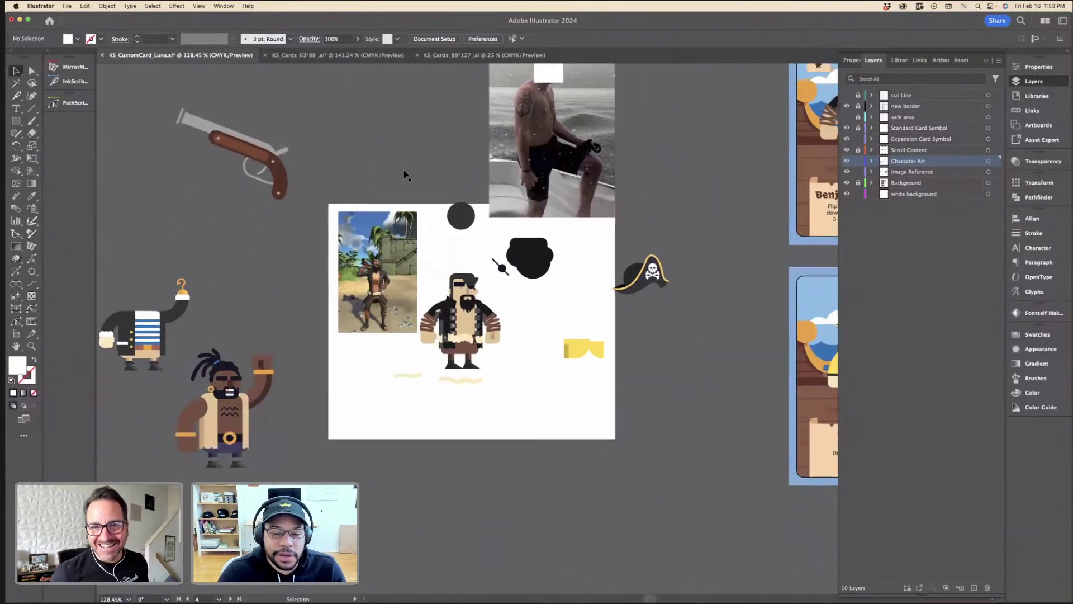
scroll(512, 306, "up", 6)
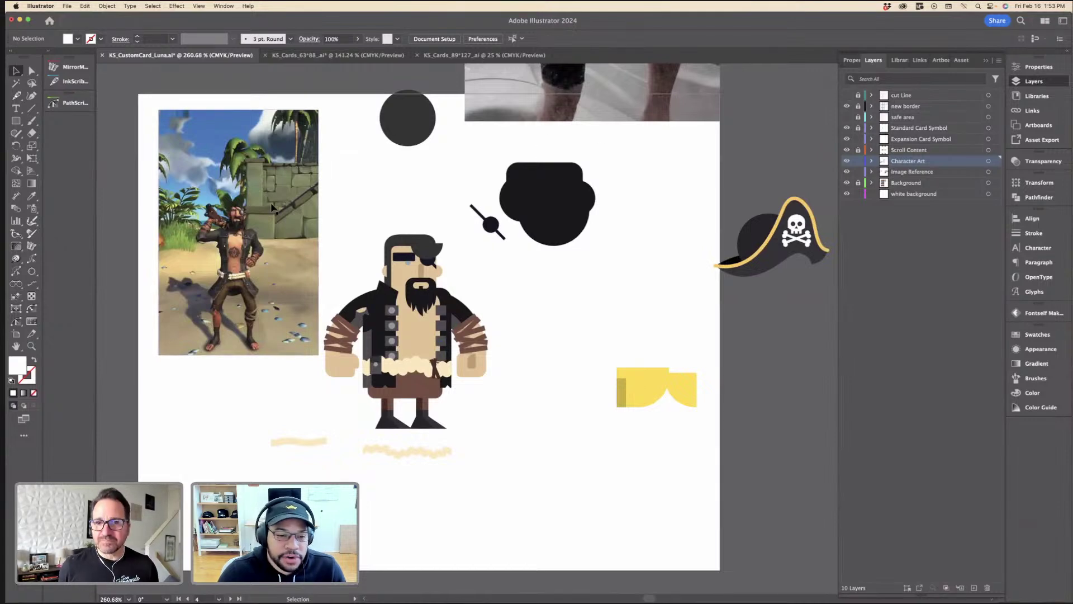
scroll(256, 178, "left", 2)
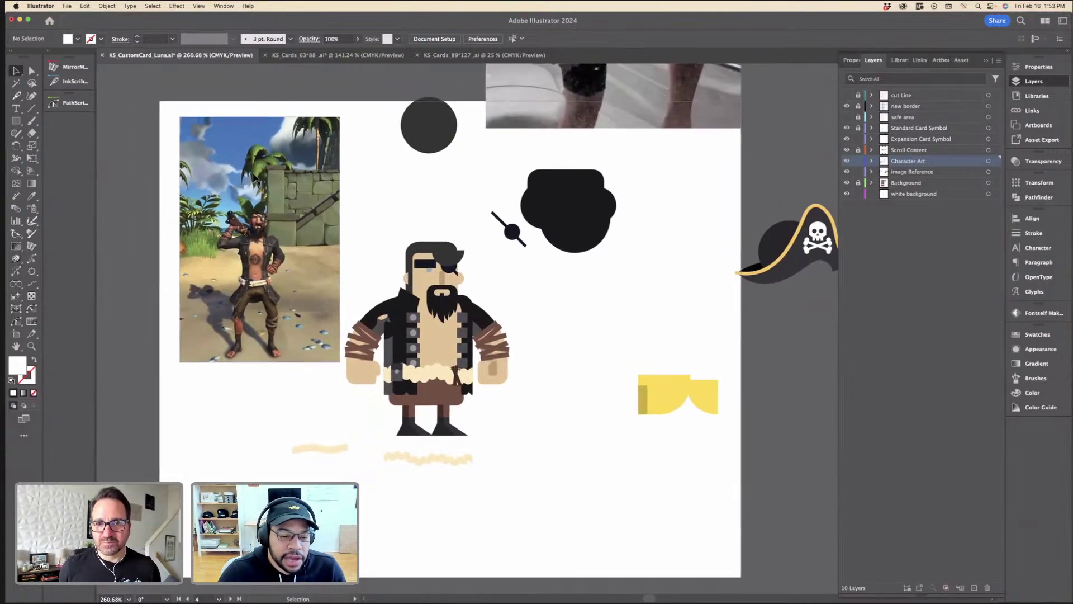
scroll(218, 277, "up", 3)
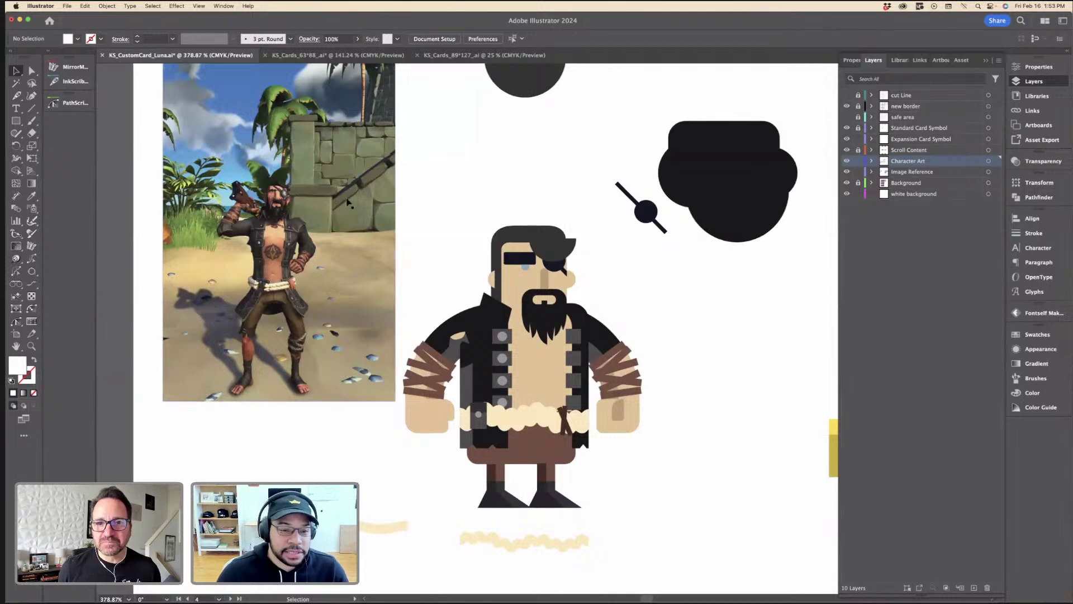
scroll(513, 236, "down", 2)
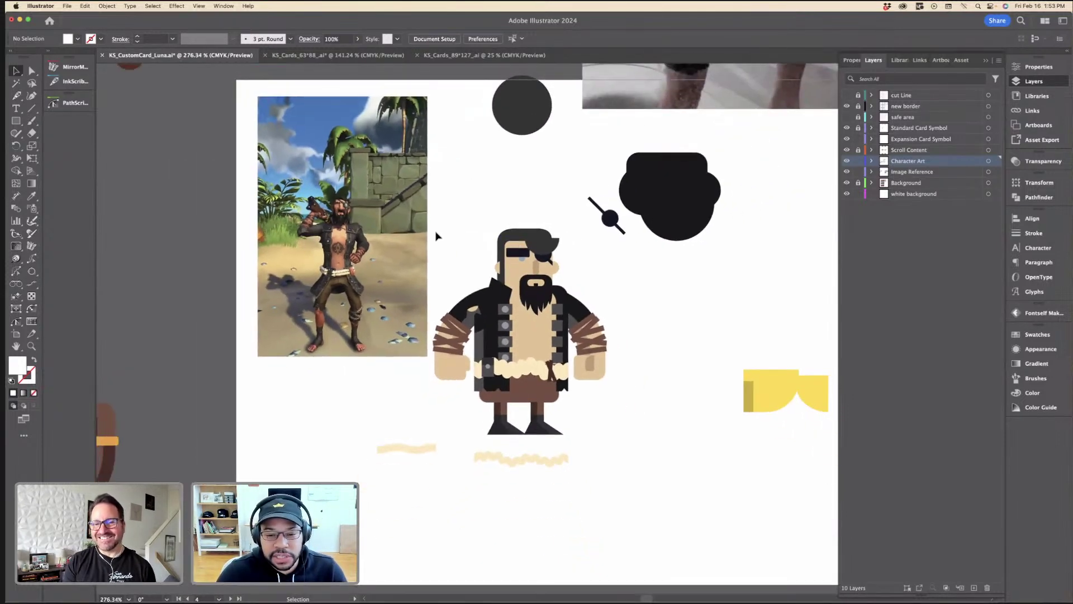
left_click_drag(437, 236, 591, 410)
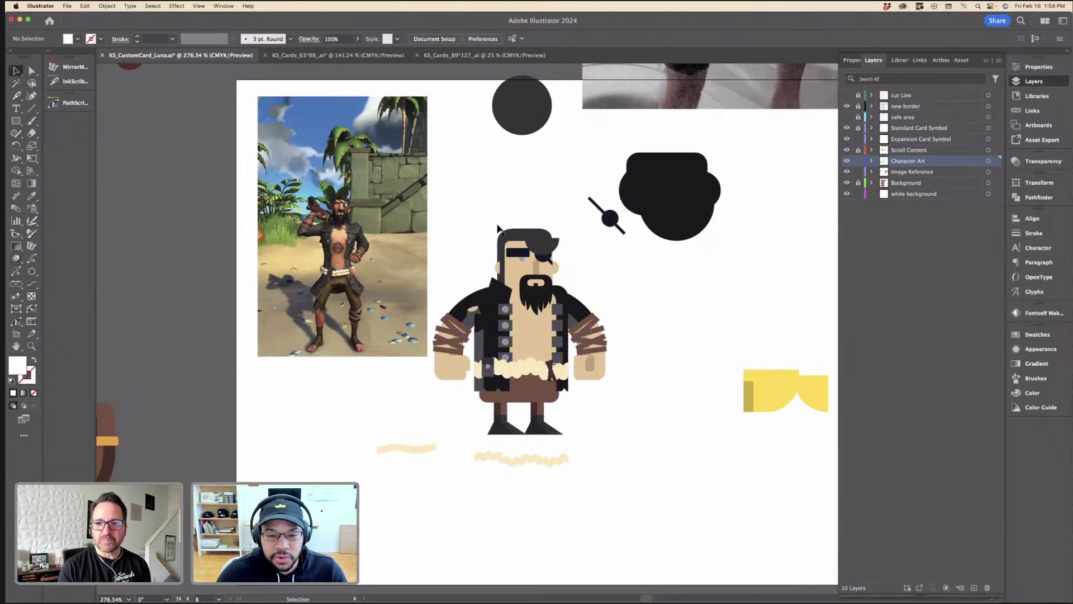
scroll(499, 229, "down", 1)
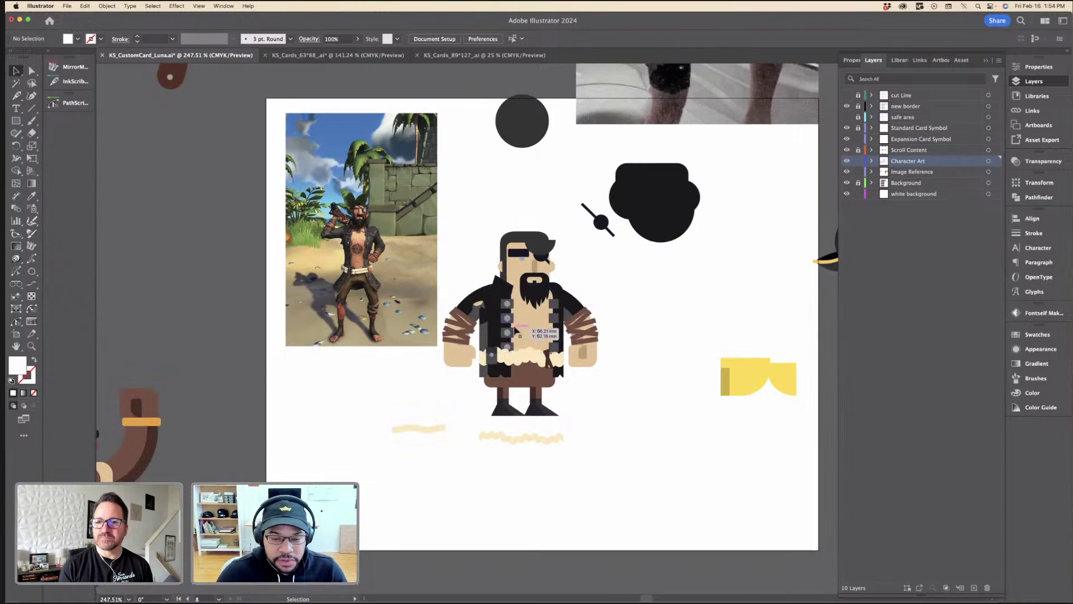
scroll(516, 330, "up", 2)
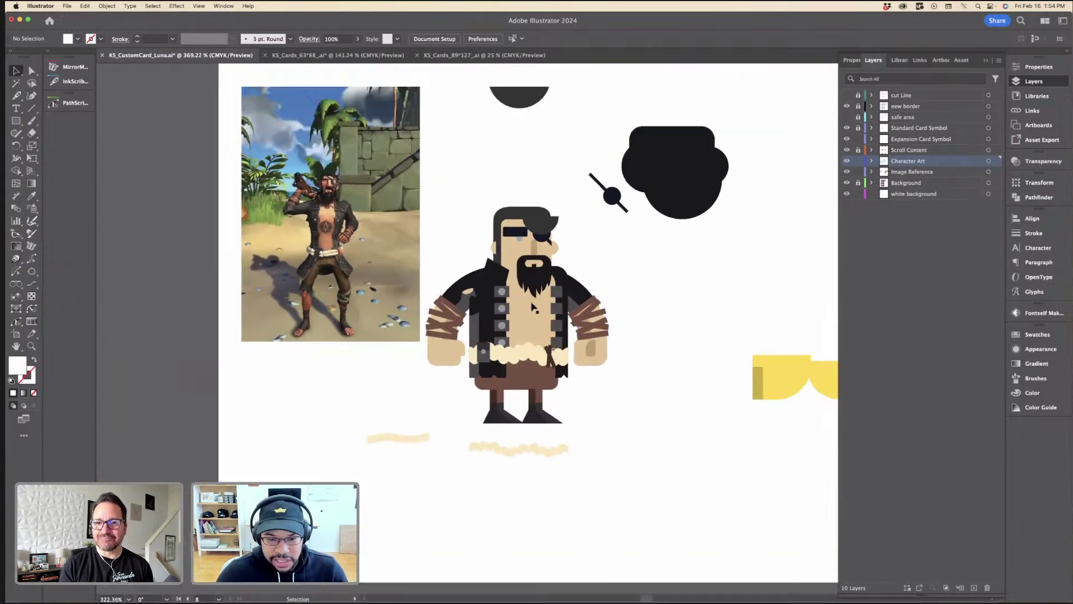
Step: Isolate the pirate on the Benjamin Swimmins card and recolour the front parts of both boots with the light skin tone from his hand
scroll(531, 306, "down", 3)
scroll(531, 305, "right", 5)
scroll(525, 290, "up", 3)
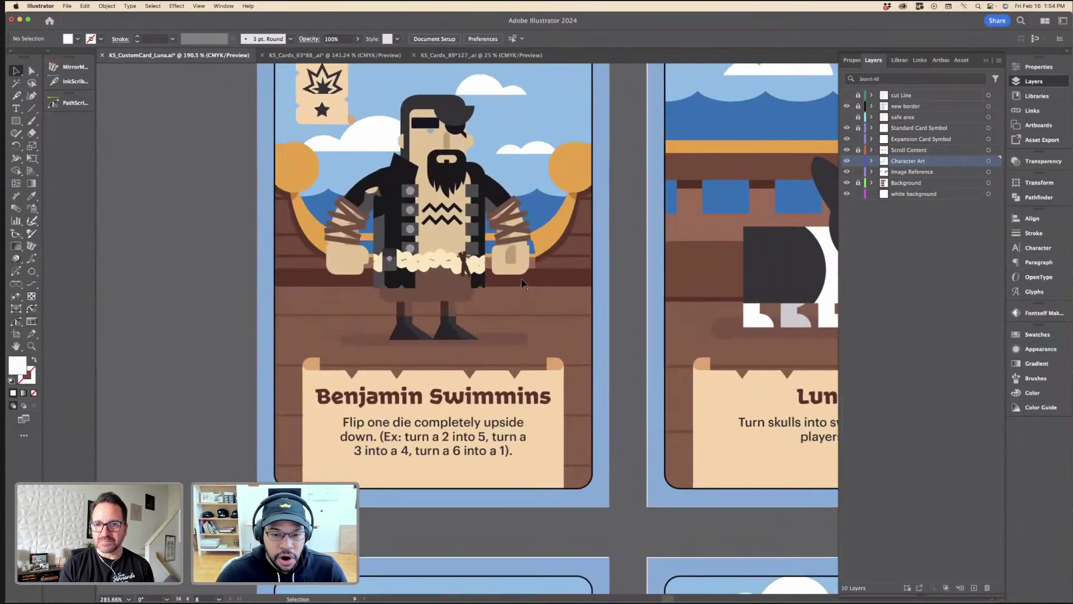
scroll(523, 283, "up", 2)
scroll(523, 283, "left", 2)
scroll(553, 296, "up", 1)
key("a")
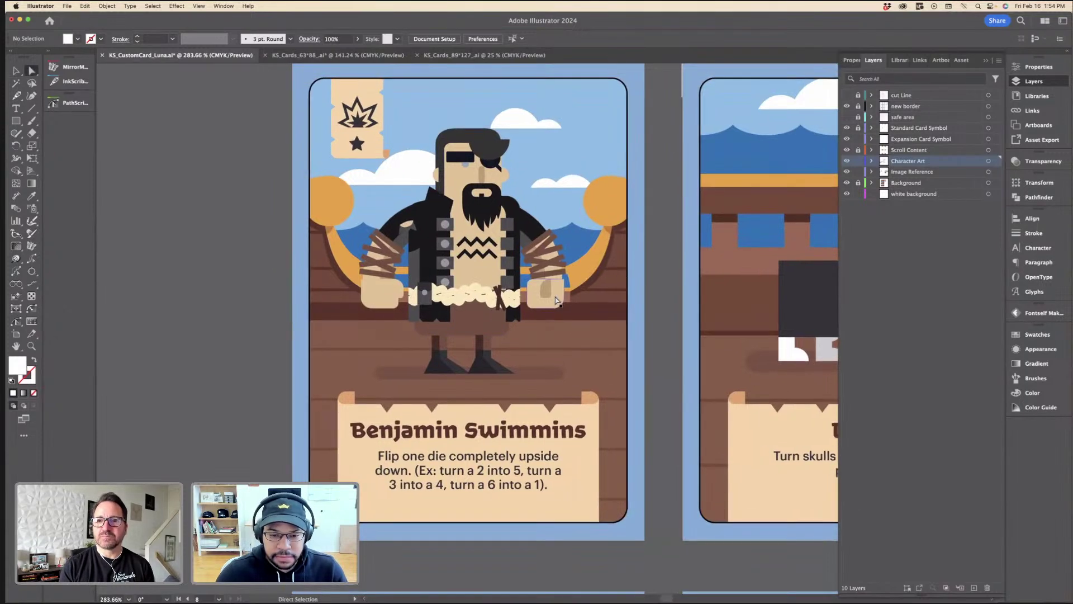
key("v")
double_click(488, 342)
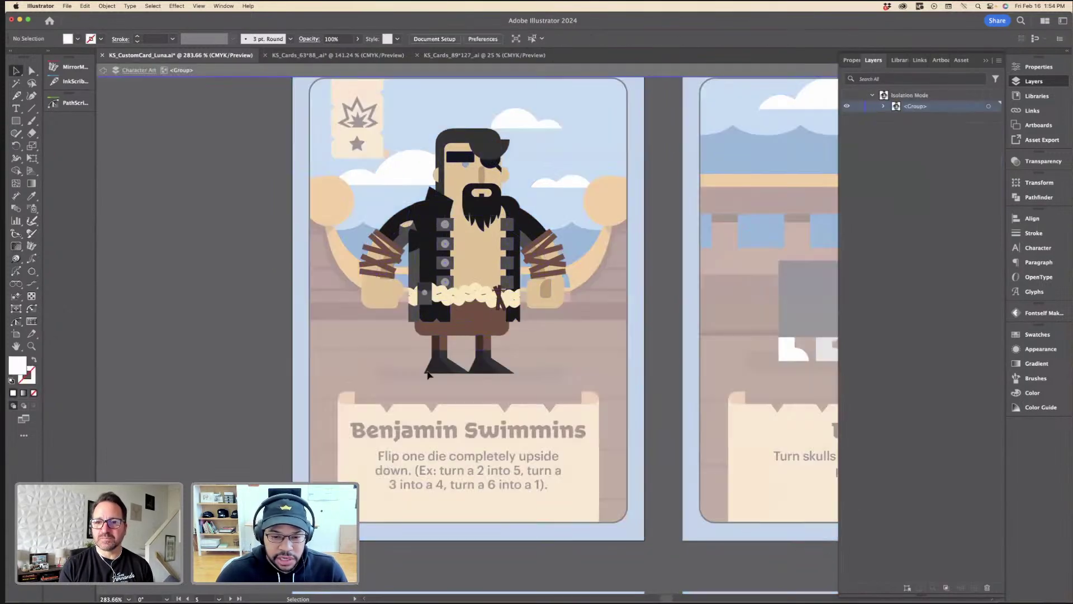
key("a")
left_click_drag(412, 376, 523, 364)
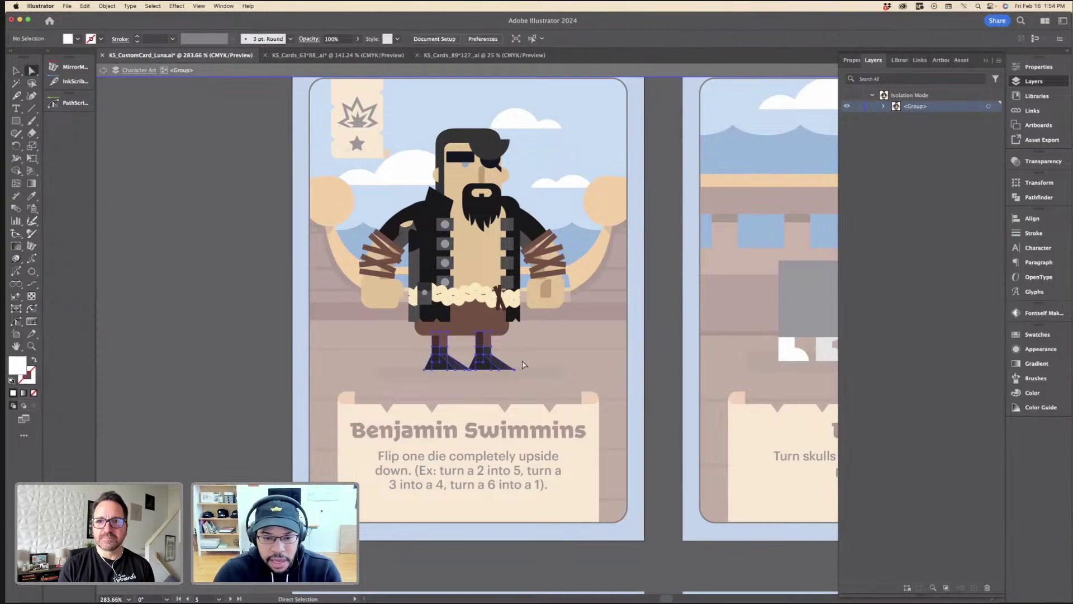
left_click(503, 364)
key("super+equal")
left_click(521, 305, "shift")
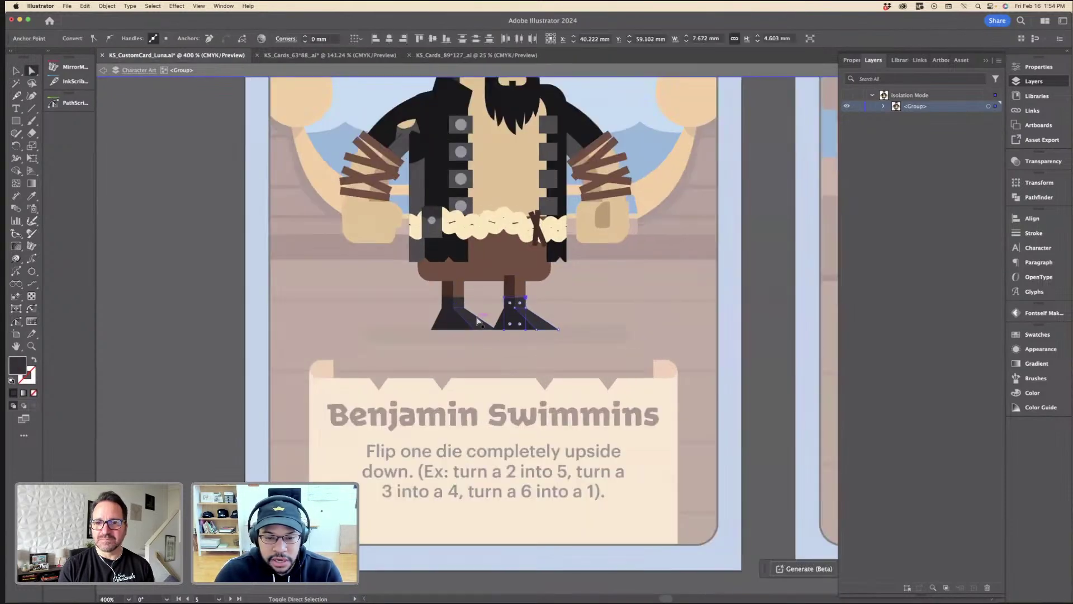
key("i")
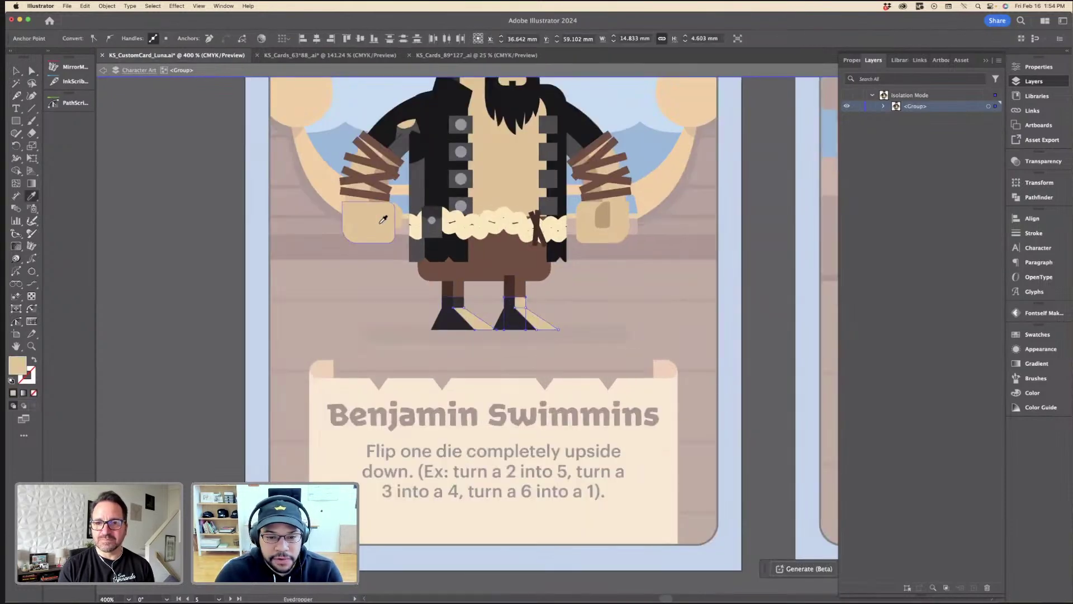
Step: Recolour the remaining dark parts of both boots with the shaded skin tone from the pirate's thumb, and leave group isolation
left_click(467, 297, "super")
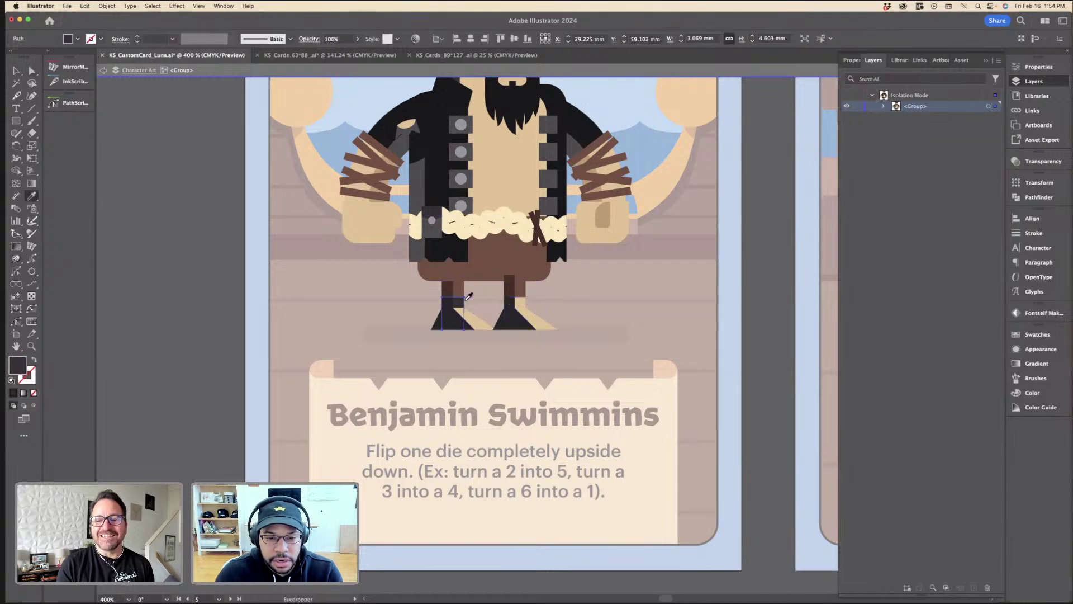
left_click(506, 308, "super")
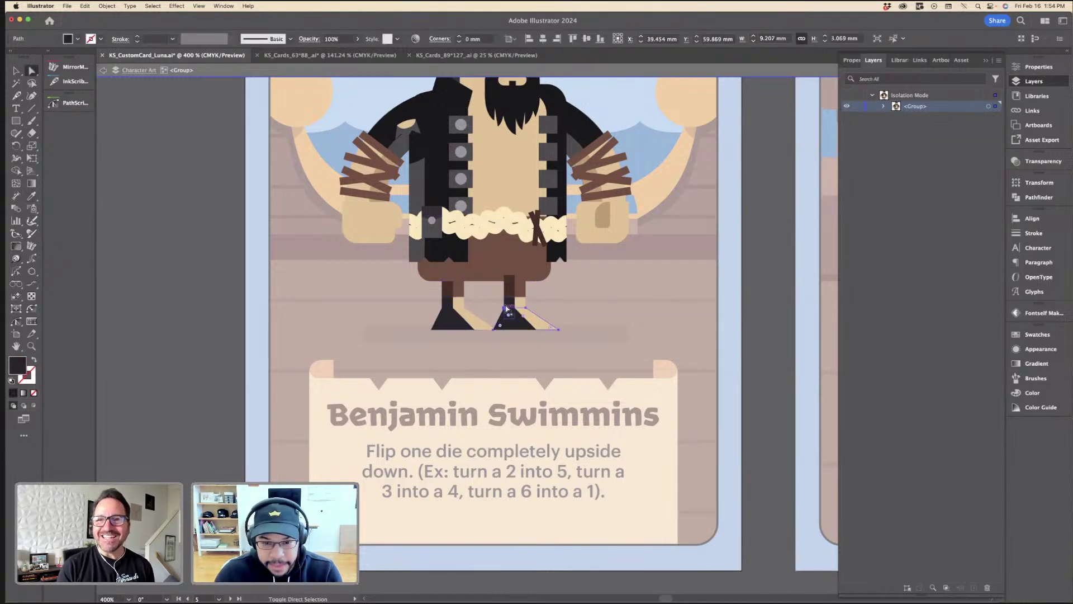
left_click(508, 303, "shift+super")
left_click(451, 323, "shift+super")
left_click(447, 305, "shift+super")
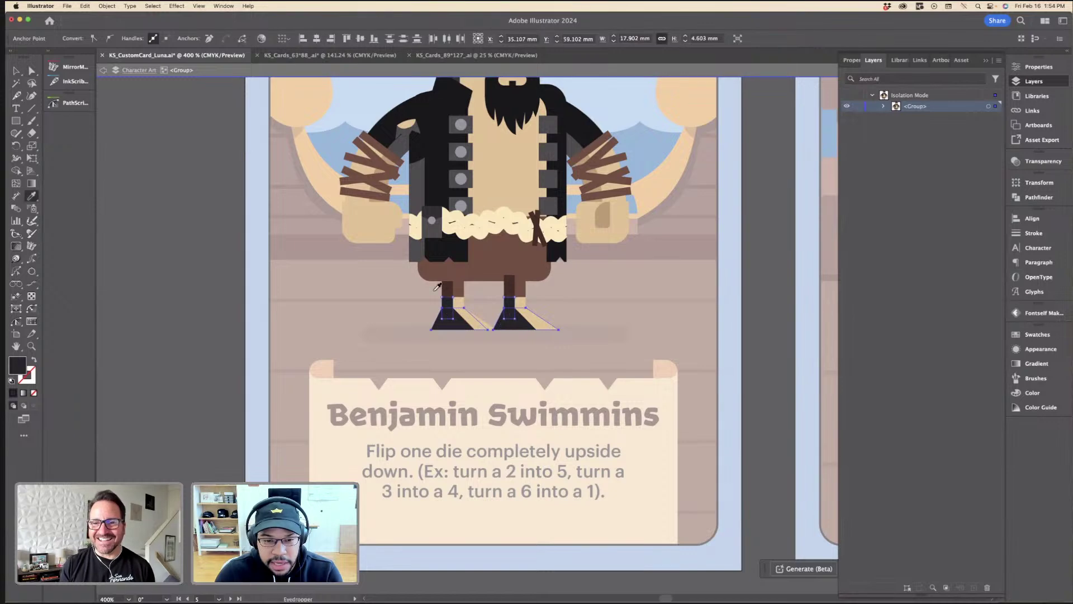
left_click(596, 221)
key("v")
double_click(615, 329)
key("super+minus")
key("super+minus")
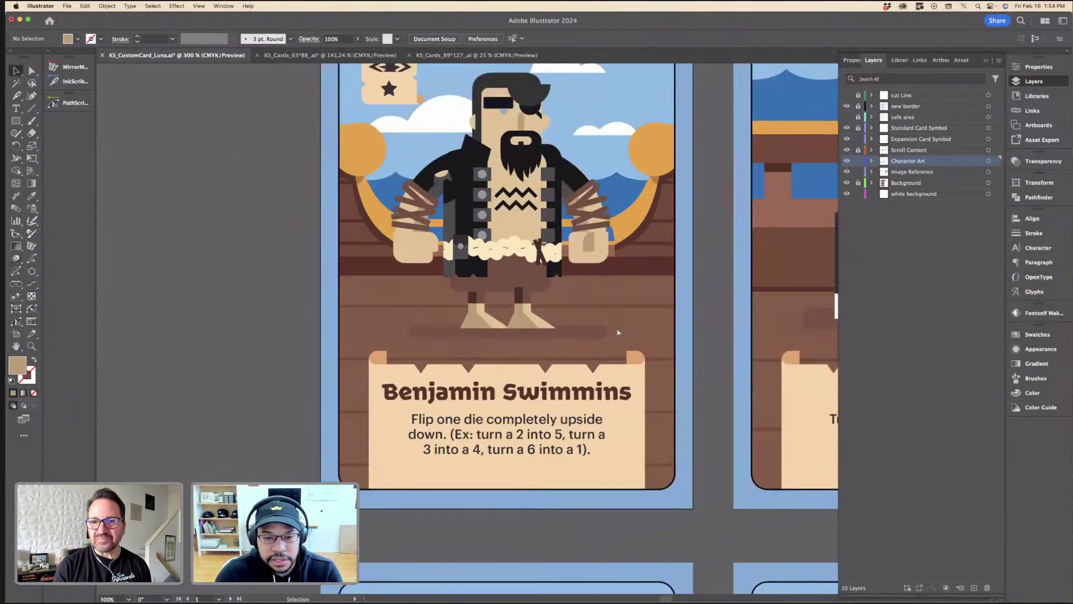
left_click(526, 258)
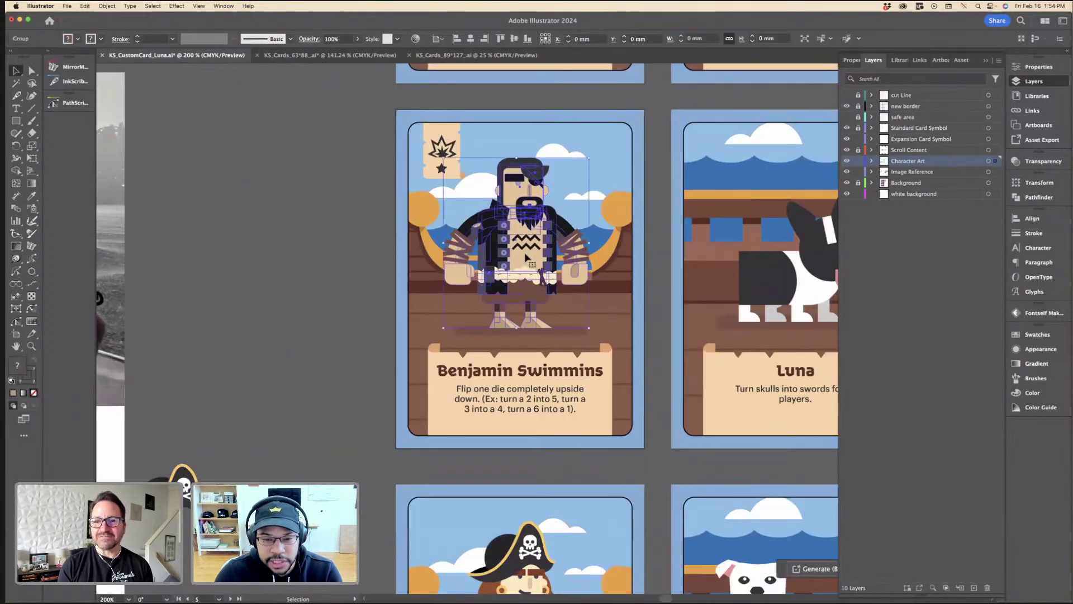
left_click(647, 264)
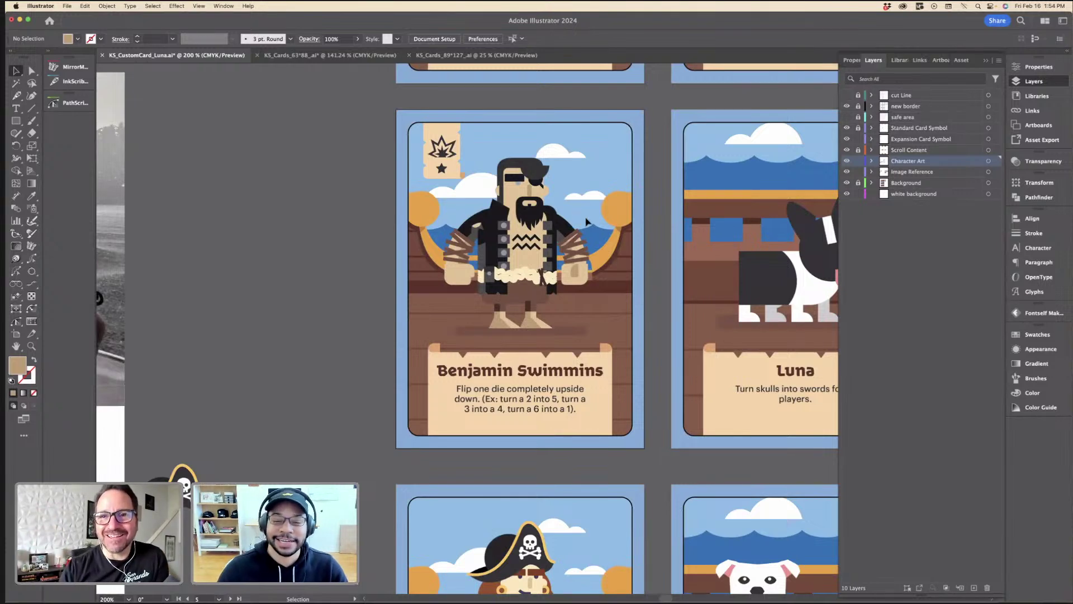
scroll(584, 235, "up", 5)
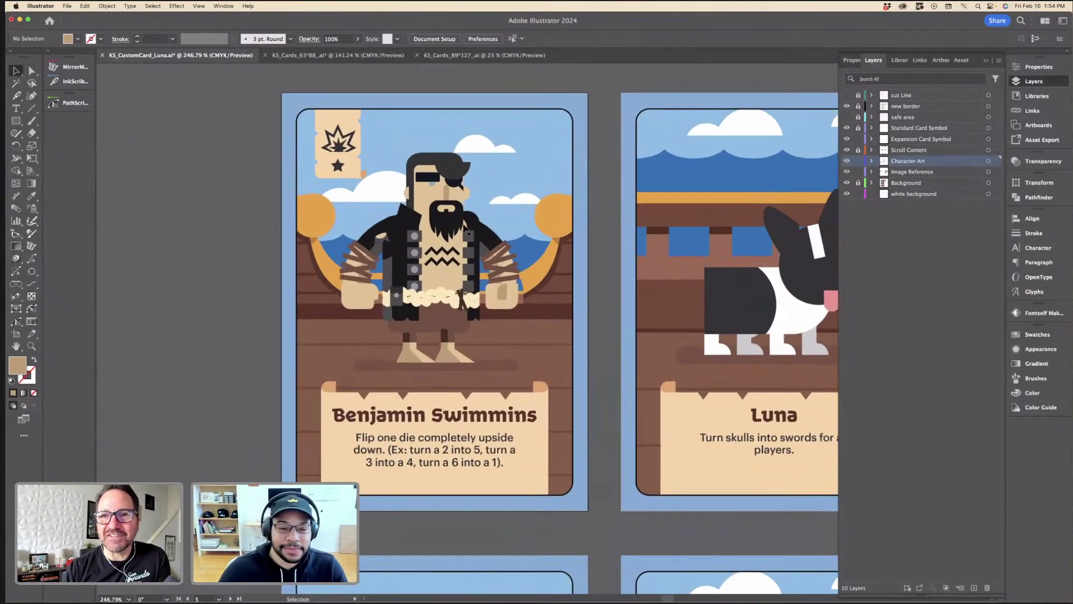